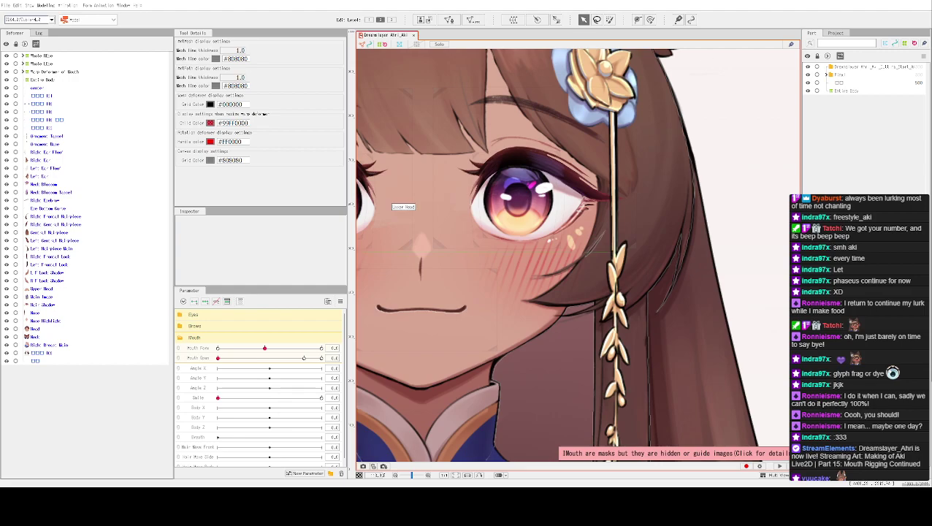
Examine the character's closed mouth on the Live2D model.
{"action": "left_click", "coordinate": [683, 229]}
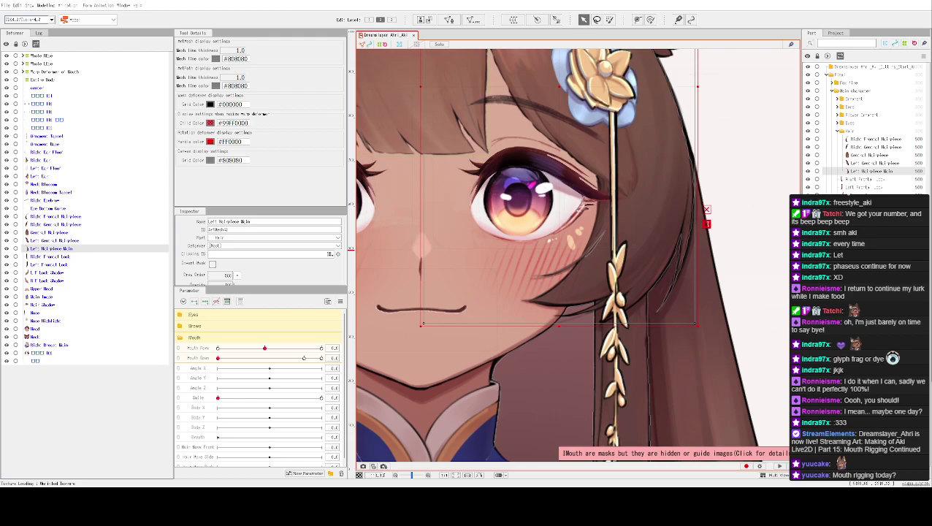
{"action": "scroll", "coordinate": [487, 288], "scroll_direction": "up", "scroll_amount": 2}
{"action": "left_click_drag", "start_coordinate": [466, 347], "coordinate": [627, 306]}
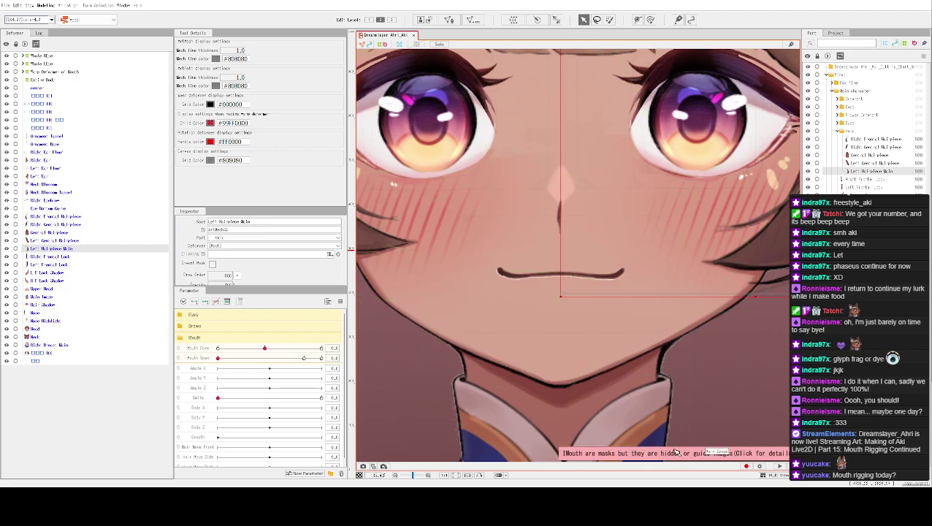
{"action": "left_click", "coordinate": [529, 282]}
{"action": "scroll", "coordinate": [537, 285], "scroll_direction": "up", "scroll_amount": 3}
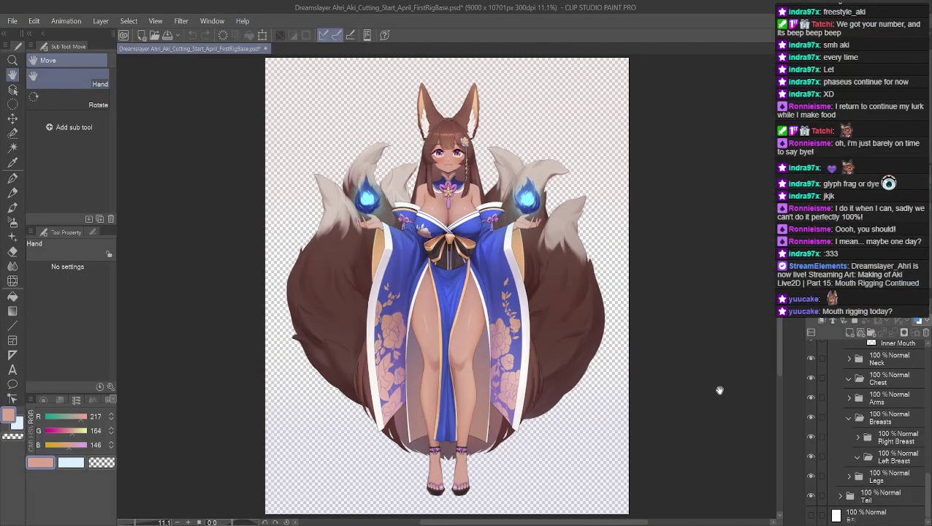
Switch to Clip Studio Paint and check the face artwork by toggling the visibility of the Mouth group and the Head layer.
{"action": "scroll", "coordinate": [531, 284], "scroll_direction": "up", "scroll_amount": 1}
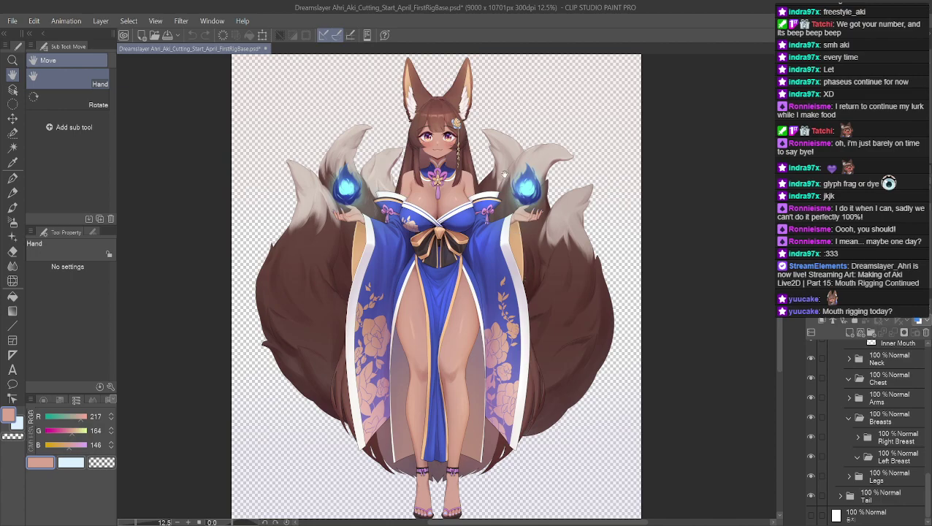
{"action": "scroll", "coordinate": [553, 175], "scroll_direction": "up", "scroll_amount": 3}
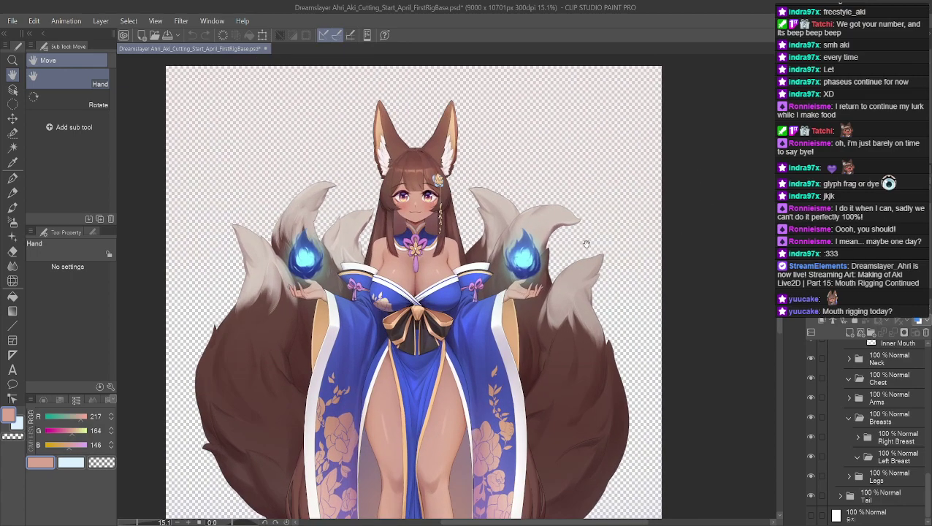
{"action": "scroll", "coordinate": [511, 262], "scroll_direction": "up", "scroll_amount": 2}
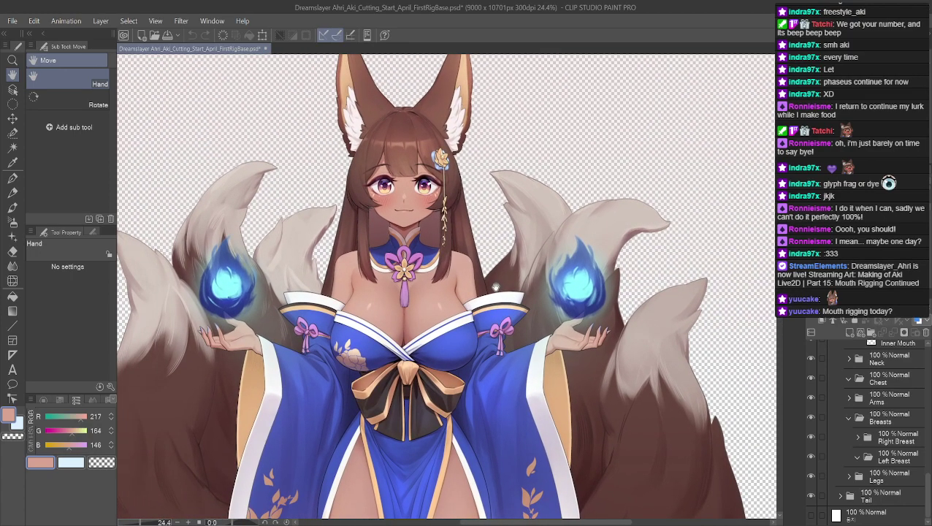
{"action": "scroll", "coordinate": [496, 289], "scroll_direction": "up", "scroll_amount": 8}
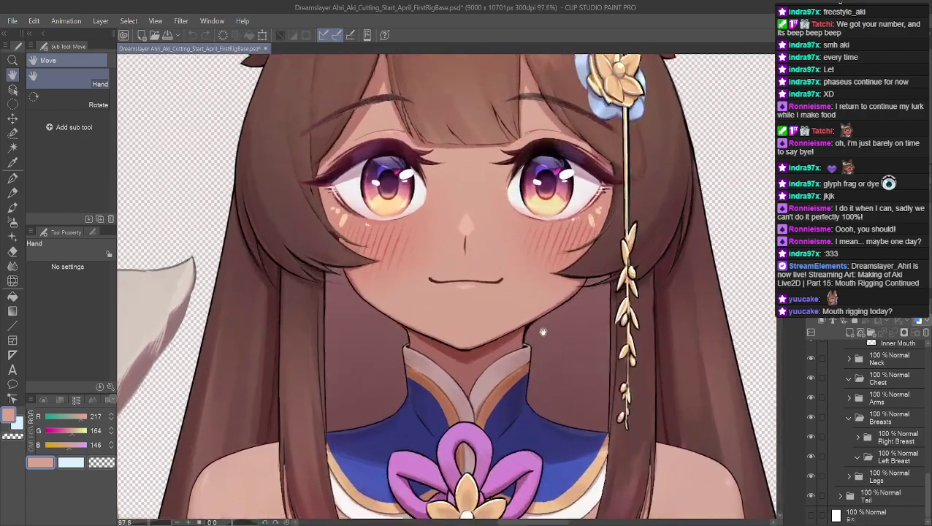
{"action": "scroll", "coordinate": [547, 307], "scroll_direction": "up", "scroll_amount": 5}
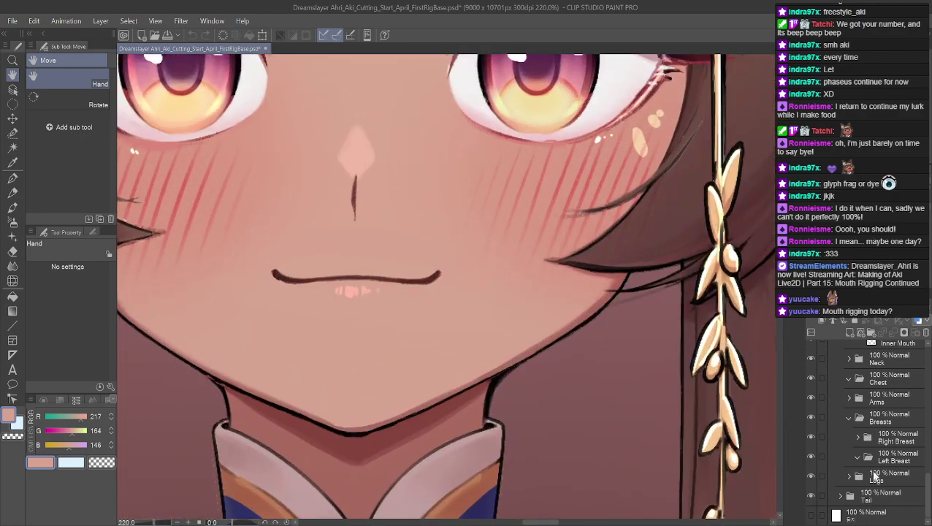
{"action": "scroll", "coordinate": [812, 471], "scroll_direction": "up", "scroll_amount": 1}
{"action": "scroll", "coordinate": [812, 471], "scroll_direction": "up", "scroll_amount": 3}
{"action": "left_click_drag", "start_coordinate": [809, 462], "coordinate": [809, 422]}
{"action": "left_click", "coordinate": [807, 421]}
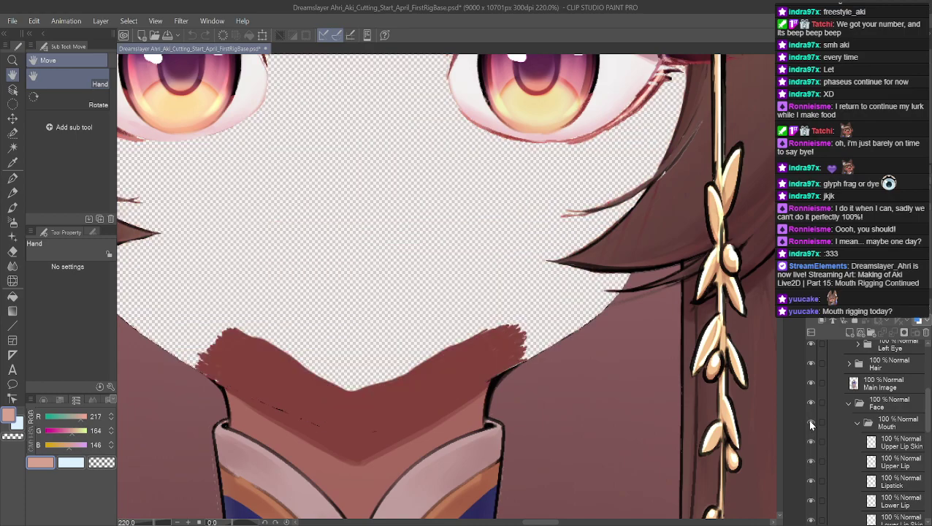
{"action": "scroll", "coordinate": [814, 427], "scroll_direction": "down", "scroll_amount": 5}
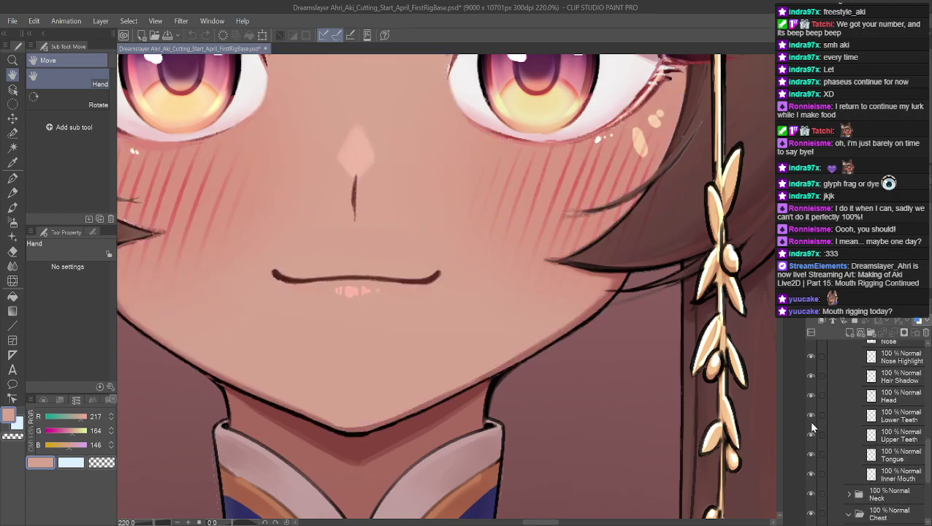
{"action": "left_click", "coordinate": [810, 395]}
{"action": "left_click", "coordinate": [810, 395]}
Hide the Inner Mouth, Tongue, Upper Teeth, Lower Teeth and Hair Shadow layers in the Mouth group.
{"action": "left_click_drag", "start_coordinate": [812, 473], "coordinate": [809, 436]}
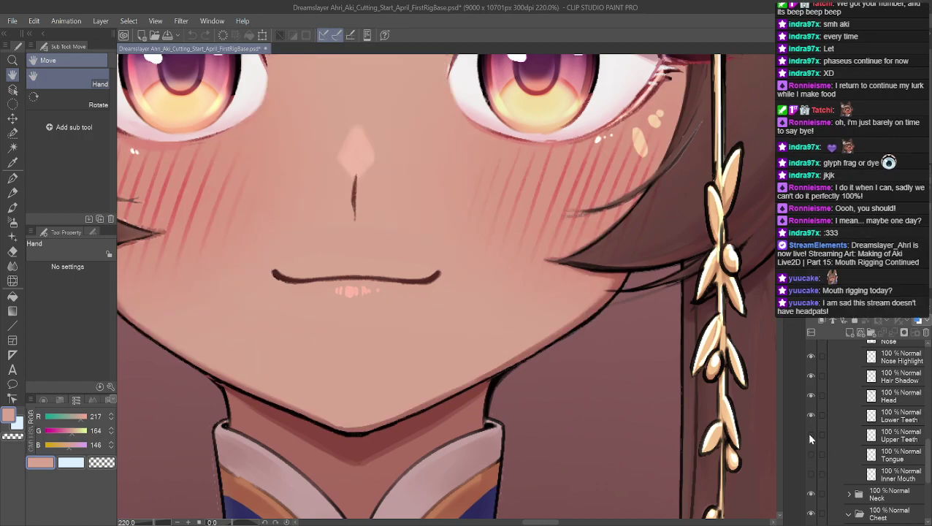
{"action": "left_click", "coordinate": [809, 415]}
{"action": "scroll", "coordinate": [808, 413], "scroll_direction": "up", "scroll_amount": 2}
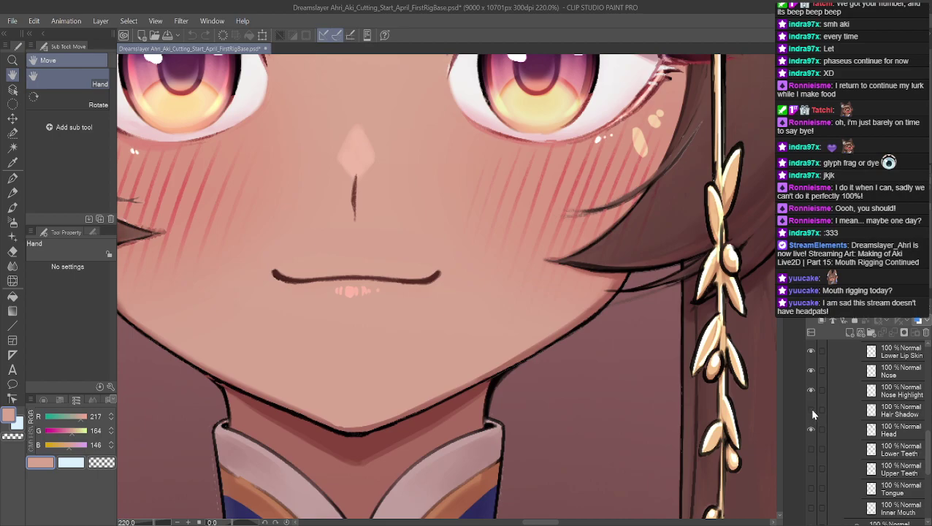
Hide the nose, nose highlight, lipstick, lip and lip skin layers, leaving only Head shown in the Mouth group.
{"action": "left_click", "coordinate": [810, 367]}
{"action": "scroll", "coordinate": [820, 384], "scroll_direction": "up", "scroll_amount": 3}
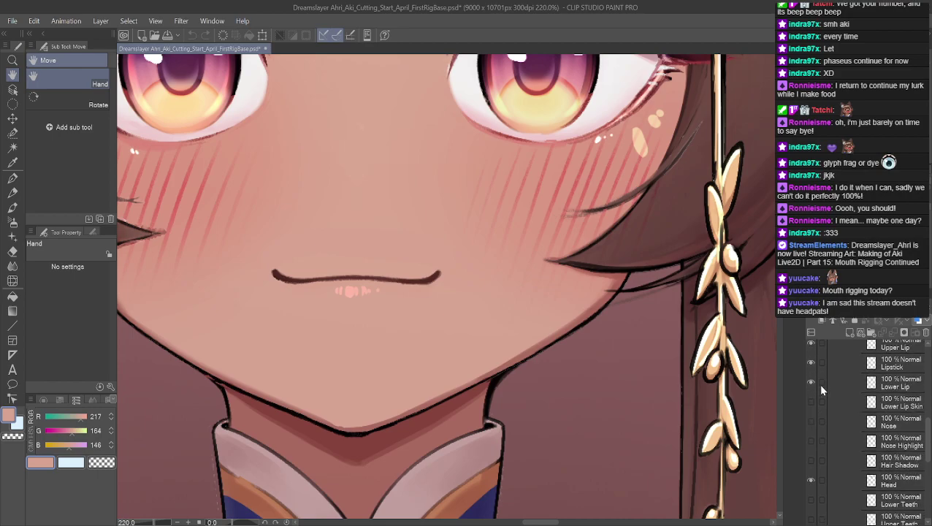
{"action": "left_click", "coordinate": [810, 364]}
{"action": "left_click", "coordinate": [808, 344]}
{"action": "scroll", "coordinate": [815, 386], "scroll_direction": "up", "scroll_amount": 2}
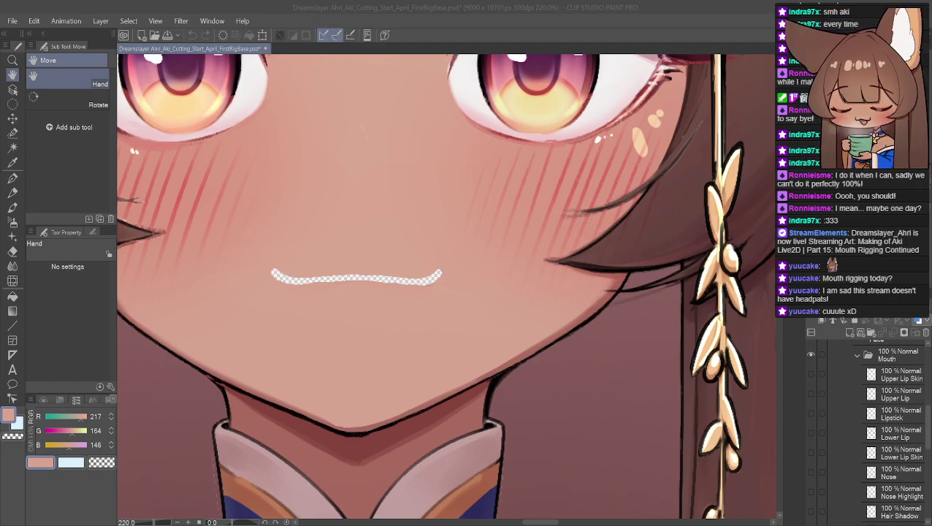
Sample the skin colour beside the mouth and choose the Mapping pen for painting on the Main Image layer.
{"action": "left_click", "coordinate": [266, 256], "text": "alt"}
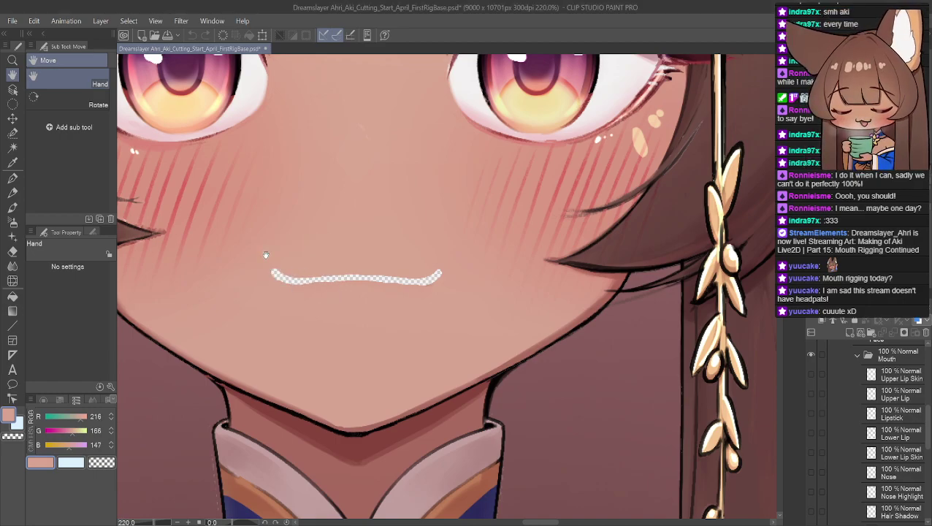
{"action": "left_click", "coordinate": [13, 178]}
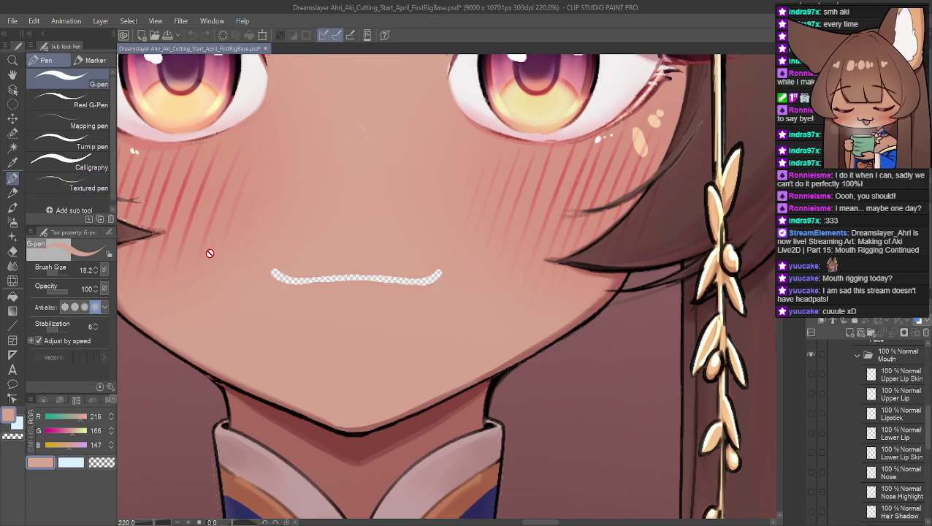
{"action": "left_click", "coordinate": [75, 130]}
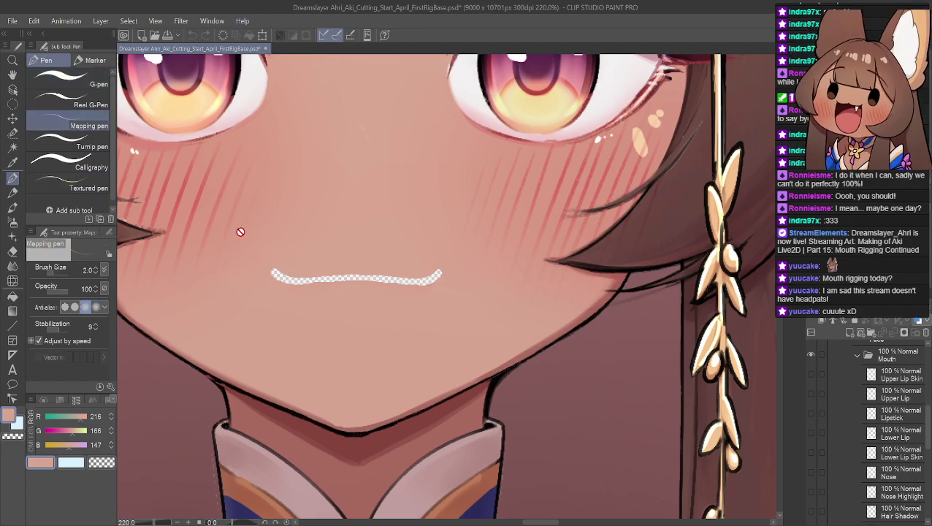
{"action": "scroll", "coordinate": [926, 369], "scroll_direction": "down", "scroll_amount": 10}
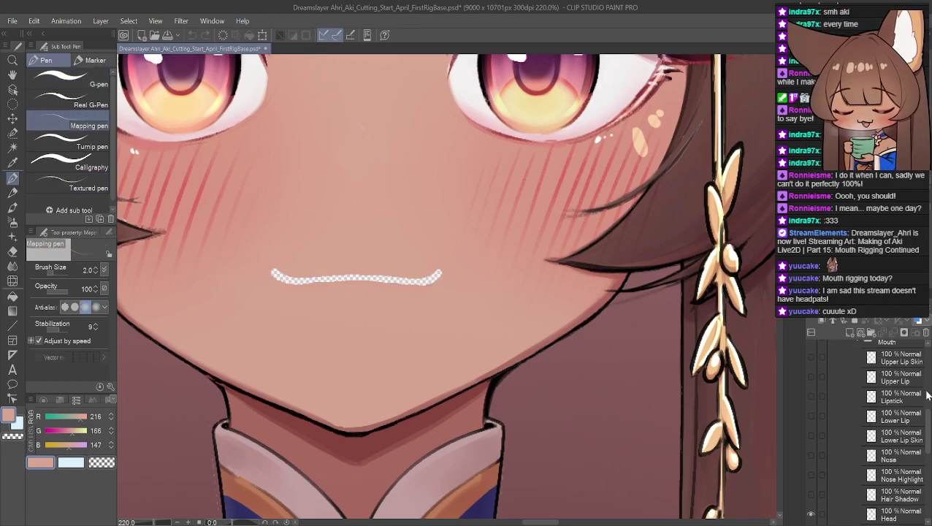
{"action": "scroll", "coordinate": [906, 431], "scroll_direction": "up", "scroll_amount": 10}
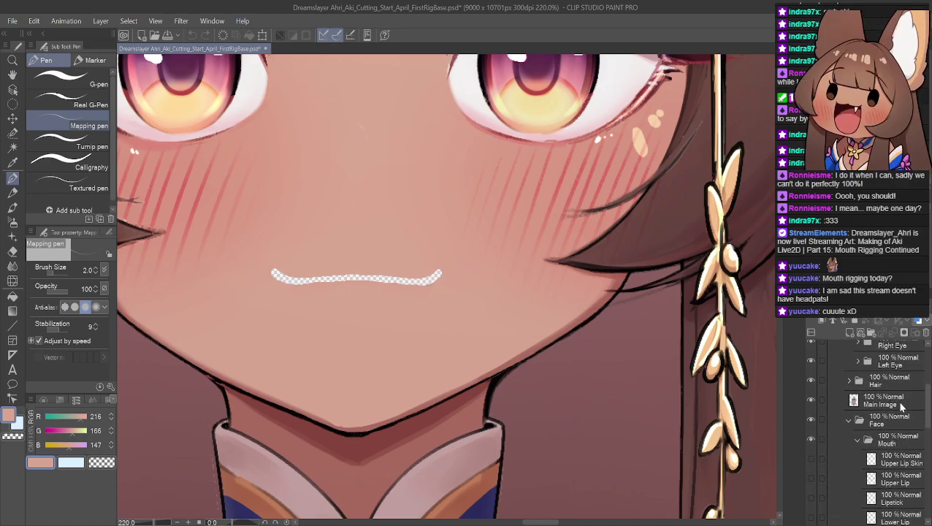
{"action": "left_click", "coordinate": [901, 407]}
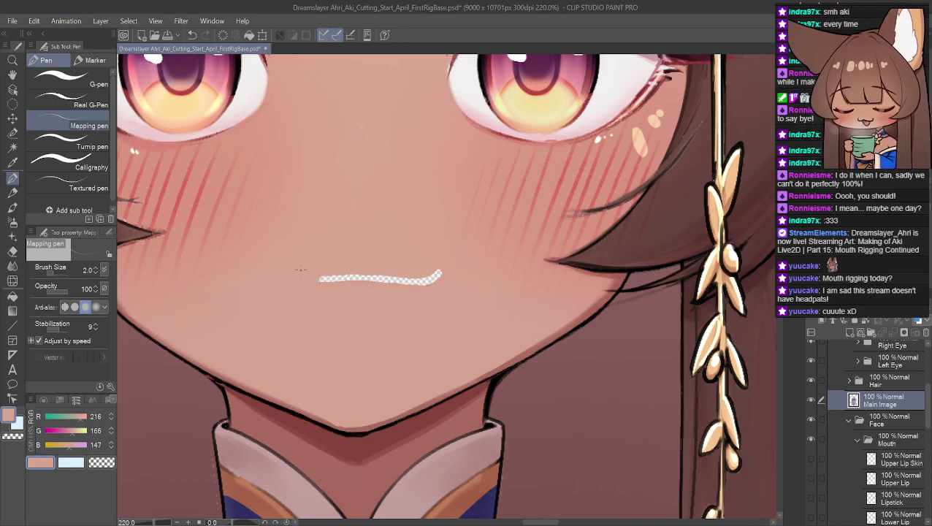
Paint over the middle stretch of the transparent mouth gap on Main Image with skin tones sampled from its edges.
{"action": "scroll", "coordinate": [299, 271], "scroll_direction": "up", "scroll_amount": 4}
{"action": "scroll", "coordinate": [323, 275], "scroll_direction": "up", "scroll_amount": 3}
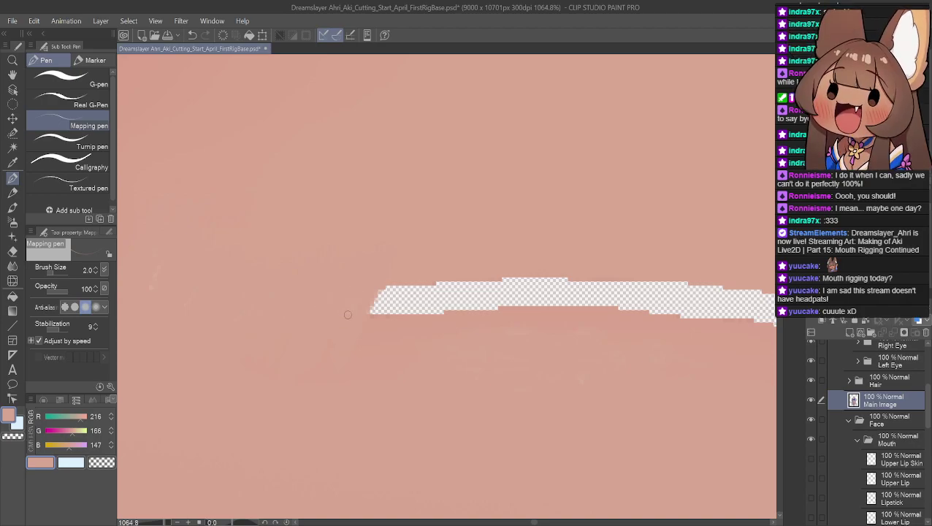
{"action": "left_click", "coordinate": [394, 277], "text": "alt"}
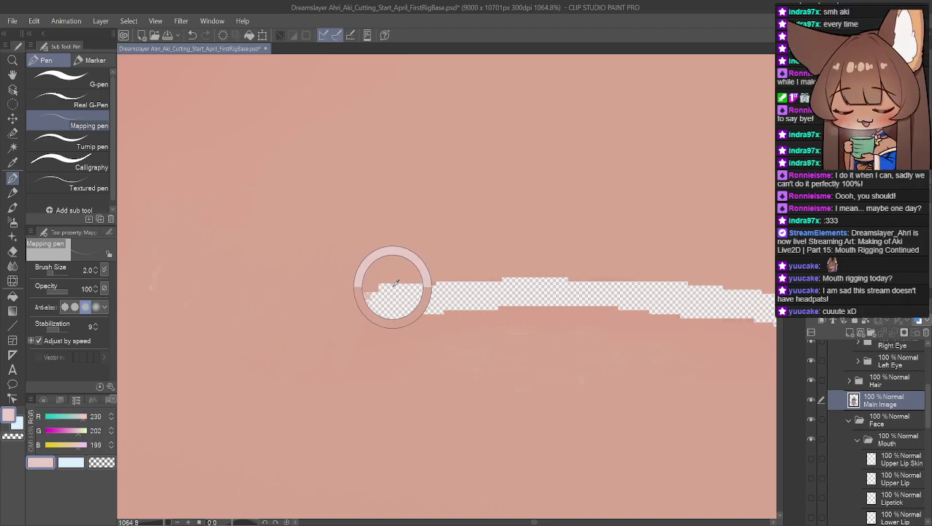
{"action": "mouse_move", "coordinate": [370, 314]}
{"action": "left_mouse_down"}
{"action": "mouse_move", "coordinate": [385, 285]}
{"action": "mouse_move", "coordinate": [370, 315]}
{"action": "mouse_move", "coordinate": [382, 301]}
{"action": "mouse_move", "coordinate": [388, 306]}
{"action": "mouse_move", "coordinate": [400, 278]}
{"action": "mouse_move", "coordinate": [392, 311]}
{"action": "left_mouse_up"}
{"action": "mouse_move", "coordinate": [409, 278]}
{"action": "left_mouse_down"}
{"action": "mouse_move", "coordinate": [363, 311]}
{"action": "mouse_move", "coordinate": [403, 318]}
{"action": "mouse_move", "coordinate": [436, 279]}
{"action": "mouse_move", "coordinate": [436, 295]}
{"action": "mouse_move", "coordinate": [459, 293]}
{"action": "mouse_move", "coordinate": [445, 311]}
{"action": "mouse_move", "coordinate": [452, 290]}
{"action": "mouse_move", "coordinate": [469, 281]}
{"action": "mouse_move", "coordinate": [434, 300]}
{"action": "mouse_move", "coordinate": [482, 307]}
{"action": "mouse_move", "coordinate": [464, 301]}
{"action": "mouse_move", "coordinate": [469, 316]}
{"action": "mouse_move", "coordinate": [506, 310]}
{"action": "mouse_move", "coordinate": [458, 304]}
{"action": "mouse_move", "coordinate": [475, 306]}
{"action": "mouse_move", "coordinate": [458, 301]}
{"action": "mouse_move", "coordinate": [482, 301]}
{"action": "mouse_move", "coordinate": [478, 293]}
{"action": "mouse_move", "coordinate": [452, 305]}
{"action": "mouse_move", "coordinate": [504, 295]}
{"action": "mouse_move", "coordinate": [470, 281]}
{"action": "mouse_move", "coordinate": [460, 284]}
{"action": "mouse_move", "coordinate": [525, 299]}
{"action": "mouse_move", "coordinate": [492, 299]}
{"action": "mouse_move", "coordinate": [511, 294]}
{"action": "mouse_move", "coordinate": [499, 280]}
{"action": "mouse_move", "coordinate": [526, 256]}
{"action": "mouse_move", "coordinate": [515, 306]}
{"action": "mouse_move", "coordinate": [541, 276]}
{"action": "mouse_move", "coordinate": [527, 306]}
{"action": "mouse_move", "coordinate": [541, 276]}
{"action": "mouse_move", "coordinate": [533, 275]}
{"action": "mouse_move", "coordinate": [512, 280]}
{"action": "mouse_move", "coordinate": [591, 287]}
{"action": "mouse_move", "coordinate": [544, 296]}
{"action": "mouse_move", "coordinate": [577, 281]}
{"action": "mouse_move", "coordinate": [560, 283]}
{"action": "mouse_move", "coordinate": [523, 302]}
{"action": "mouse_move", "coordinate": [574, 298]}
{"action": "mouse_move", "coordinate": [590, 281]}
{"action": "mouse_move", "coordinate": [581, 299]}
{"action": "mouse_move", "coordinate": [602, 286]}
{"action": "mouse_move", "coordinate": [586, 303]}
{"action": "left_mouse_up"}
{"action": "left_click", "coordinate": [468, 314], "text": "alt"}
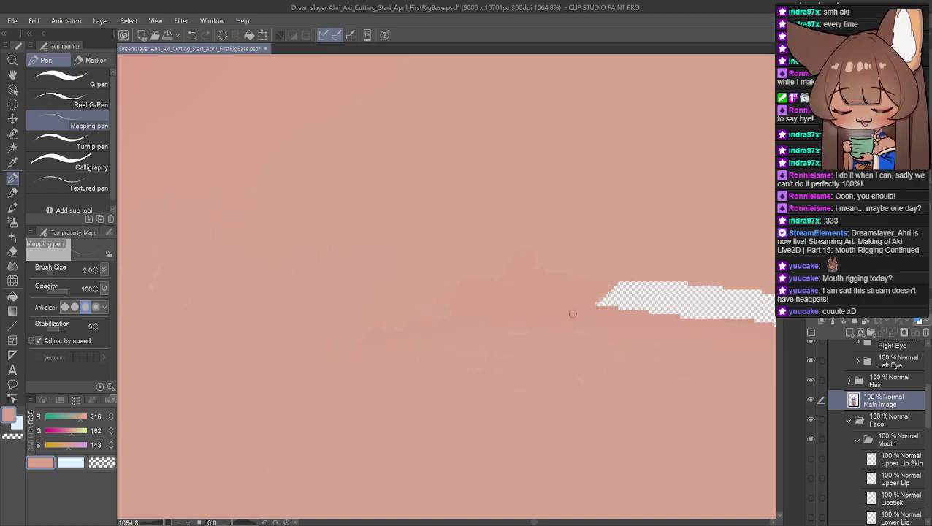
{"action": "mouse_move", "coordinate": [599, 306]}
{"action": "left_mouse_down"}
{"action": "mouse_move", "coordinate": [649, 280]}
{"action": "mouse_move", "coordinate": [634, 294]}
{"action": "mouse_move", "coordinate": [648, 305]}
{"action": "left_mouse_up"}
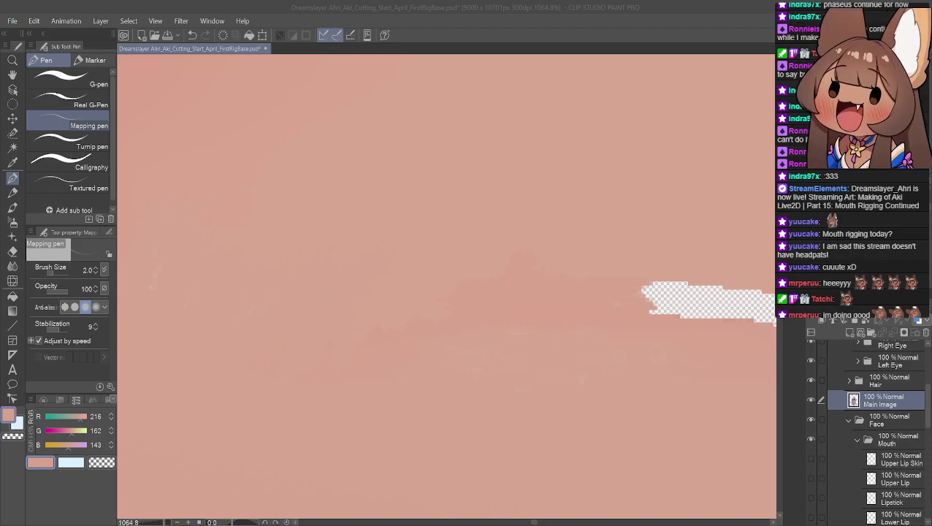
{"action": "key", "text": "alt+Tab"}
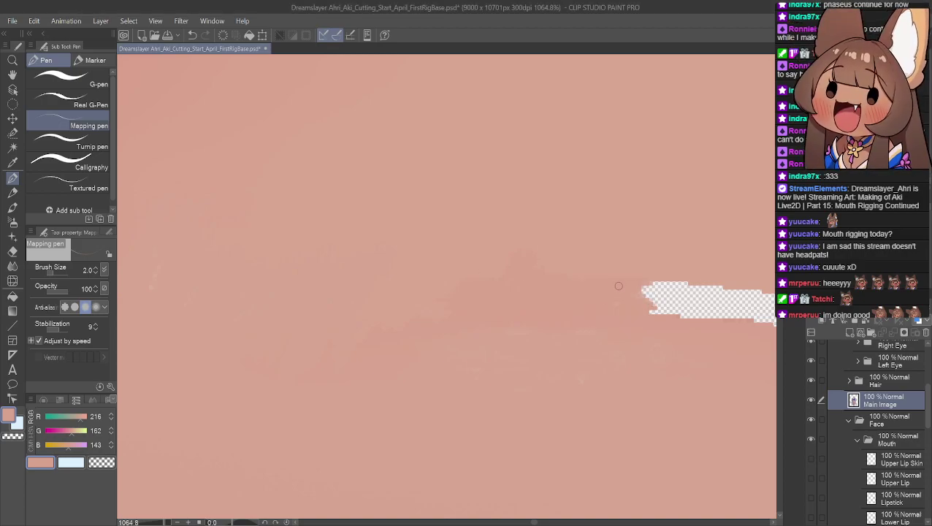
{"action": "mouse_move", "coordinate": [656, 280]}
{"action": "left_mouse_down"}
{"action": "mouse_move", "coordinate": [693, 280]}
{"action": "mouse_move", "coordinate": [683, 278]}
{"action": "mouse_move", "coordinate": [643, 317]}
{"action": "mouse_move", "coordinate": [704, 282]}
{"action": "mouse_move", "coordinate": [670, 303]}
{"action": "mouse_move", "coordinate": [664, 319]}
{"action": "mouse_move", "coordinate": [717, 284]}
{"action": "mouse_move", "coordinate": [680, 309]}
{"action": "mouse_move", "coordinate": [712, 306]}
{"action": "mouse_move", "coordinate": [731, 286]}
{"action": "mouse_move", "coordinate": [680, 321]}
{"action": "mouse_move", "coordinate": [705, 309]}
{"action": "mouse_move", "coordinate": [695, 323]}
{"action": "mouse_move", "coordinate": [704, 326]}
{"action": "mouse_move", "coordinate": [751, 311]}
{"action": "left_mouse_up"}
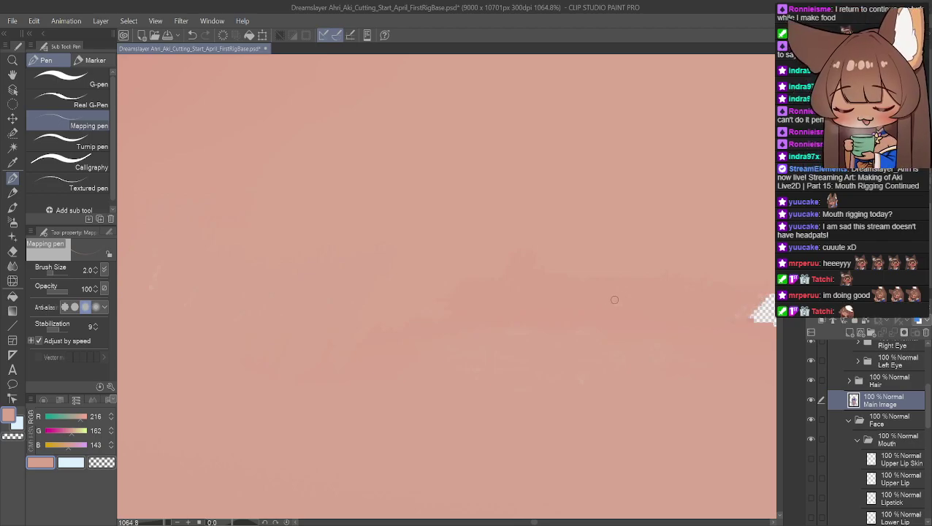
Fill the flat part of the remaining mouth gap with the sampled skin tone, up to its upturned end.
{"action": "left_click", "coordinate": [12, 75]}
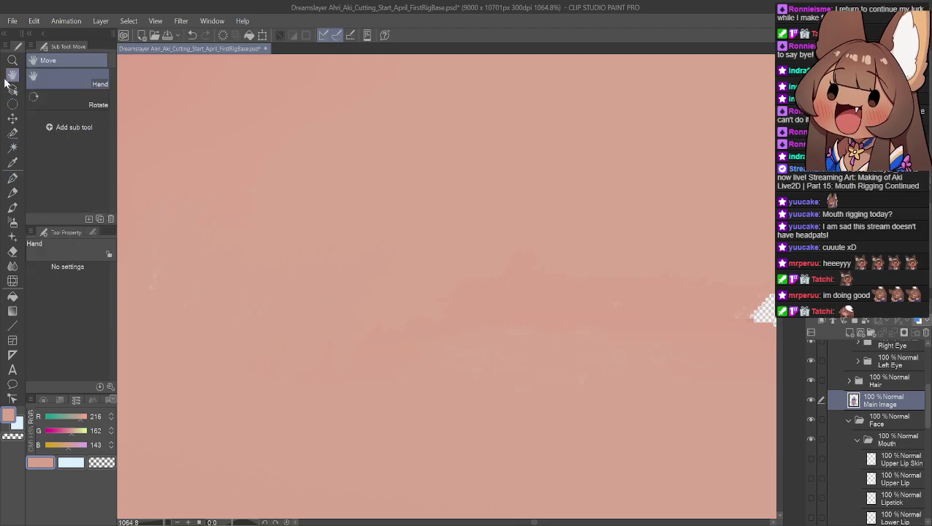
{"action": "left_click_drag", "start_coordinate": [638, 241], "coordinate": [260, 267]}
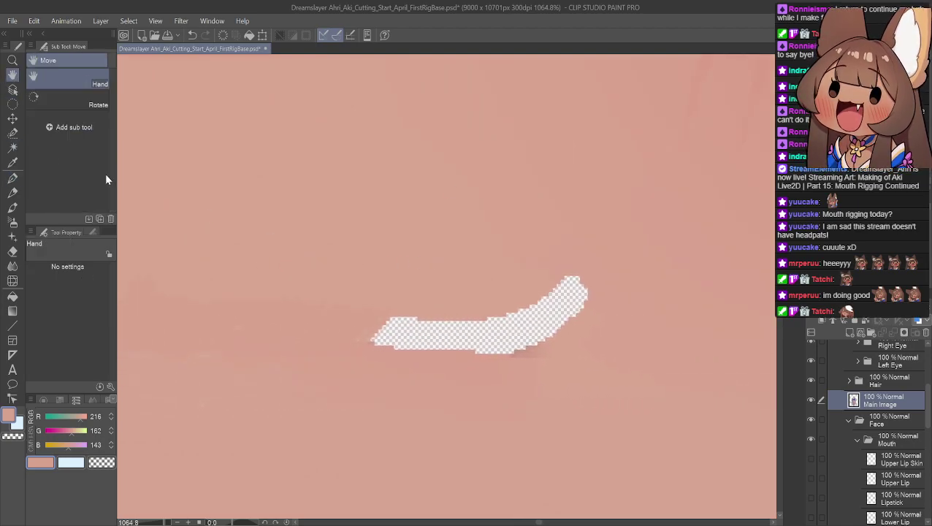
{"action": "left_click", "coordinate": [13, 180]}
{"action": "left_click_drag", "start_coordinate": [417, 311], "coordinate": [371, 339]}
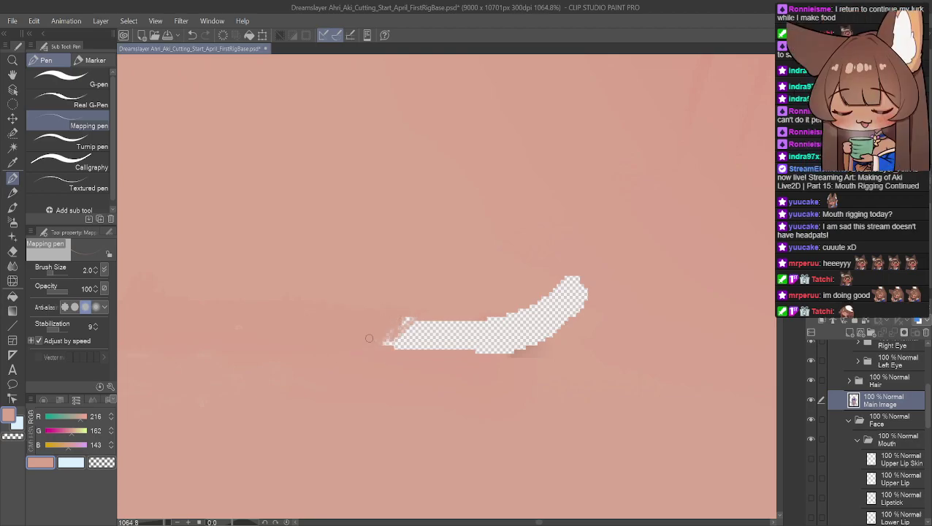
{"action": "mouse_move", "coordinate": [375, 354]}
{"action": "left_mouse_down"}
{"action": "mouse_move", "coordinate": [410, 302]}
{"action": "mouse_move", "coordinate": [408, 328]}
{"action": "left_mouse_up"}
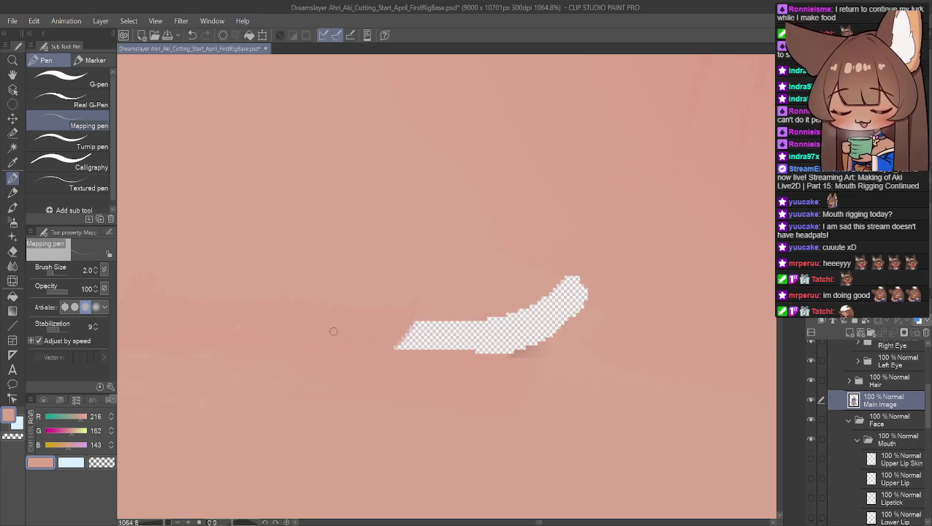
{"action": "mouse_move", "coordinate": [393, 343]}
{"action": "left_mouse_down"}
{"action": "mouse_move", "coordinate": [427, 330]}
{"action": "mouse_move", "coordinate": [414, 325]}
{"action": "mouse_move", "coordinate": [455, 323]}
{"action": "mouse_move", "coordinate": [392, 346]}
{"action": "left_mouse_up"}
{"action": "mouse_move", "coordinate": [434, 323]}
{"action": "left_mouse_down"}
{"action": "mouse_move", "coordinate": [429, 340]}
{"action": "mouse_move", "coordinate": [447, 330]}
{"action": "mouse_move", "coordinate": [431, 346]}
{"action": "mouse_move", "coordinate": [435, 355]}
{"action": "mouse_move", "coordinate": [475, 326]}
{"action": "mouse_move", "coordinate": [471, 344]}
{"action": "mouse_move", "coordinate": [484, 322]}
{"action": "mouse_move", "coordinate": [475, 356]}
{"action": "mouse_move", "coordinate": [501, 323]}
{"action": "mouse_move", "coordinate": [495, 355]}
{"action": "mouse_move", "coordinate": [510, 310]}
{"action": "mouse_move", "coordinate": [500, 348]}
{"action": "mouse_move", "coordinate": [518, 312]}
{"action": "mouse_move", "coordinate": [506, 358]}
{"action": "left_mouse_up"}
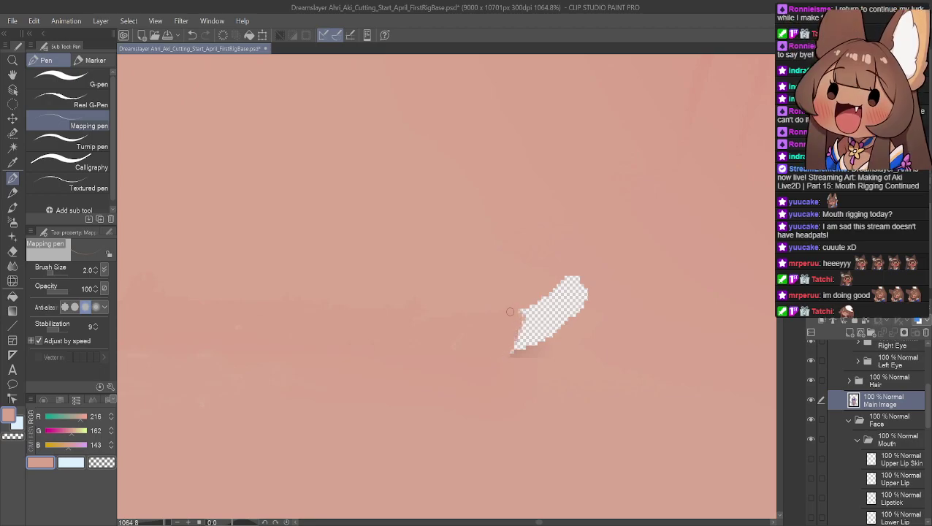
Cover the upturned corner of the mouth gap with skin tone and review the filled area on the whole lower face.
{"action": "mouse_move", "coordinate": [520, 310]}
{"action": "left_mouse_down"}
{"action": "mouse_move", "coordinate": [527, 313]}
{"action": "mouse_move", "coordinate": [514, 358]}
{"action": "mouse_move", "coordinate": [541, 298]}
{"action": "mouse_move", "coordinate": [568, 274]}
{"action": "mouse_move", "coordinate": [527, 316]}
{"action": "mouse_move", "coordinate": [579, 287]}
{"action": "mouse_move", "coordinate": [542, 322]}
{"action": "mouse_move", "coordinate": [585, 294]}
{"action": "mouse_move", "coordinate": [566, 325]}
{"action": "mouse_move", "coordinate": [586, 295]}
{"action": "mouse_move", "coordinate": [552, 321]}
{"action": "mouse_move", "coordinate": [544, 315]}
{"action": "left_mouse_up"}
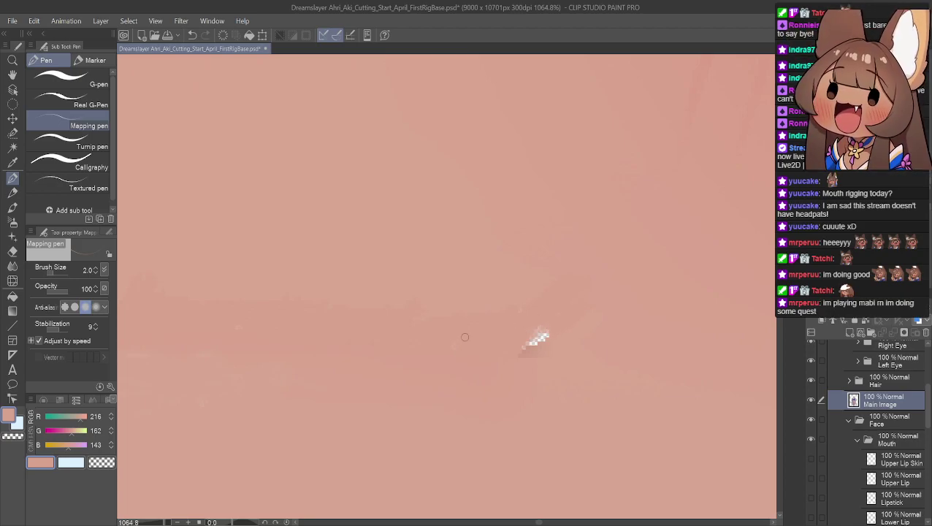
{"action": "mouse_move", "coordinate": [521, 318]}
{"action": "left_mouse_down"}
{"action": "mouse_move", "coordinate": [544, 337]}
{"action": "mouse_move", "coordinate": [540, 347]}
{"action": "left_mouse_up"}
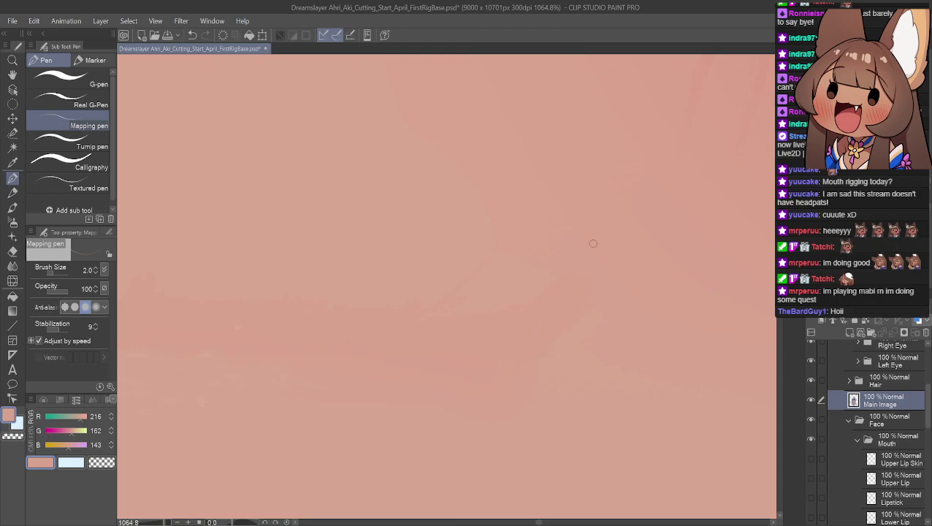
{"action": "key", "text": "space"}
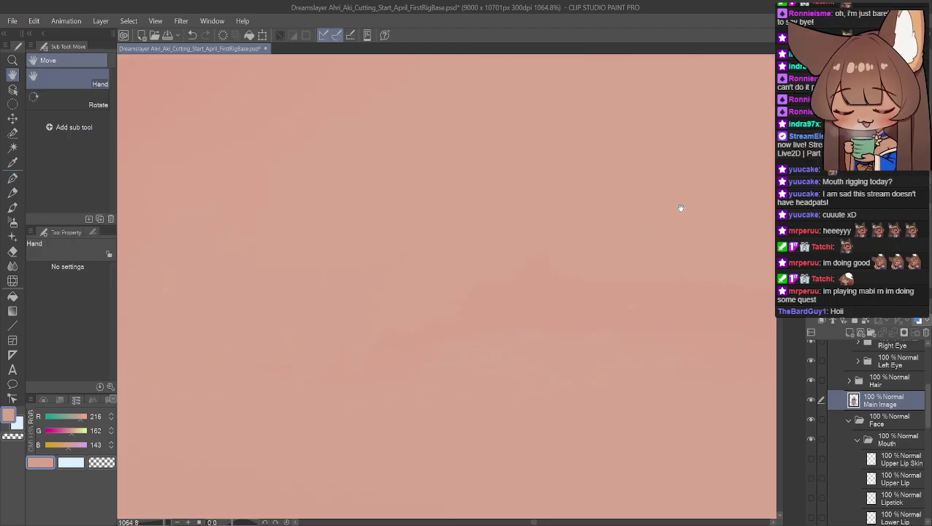
{"action": "scroll", "coordinate": [618, 180], "scroll_direction": "down", "scroll_amount": 3}
{"action": "scroll", "coordinate": [617, 180], "scroll_direction": "down", "scroll_amount": 5}
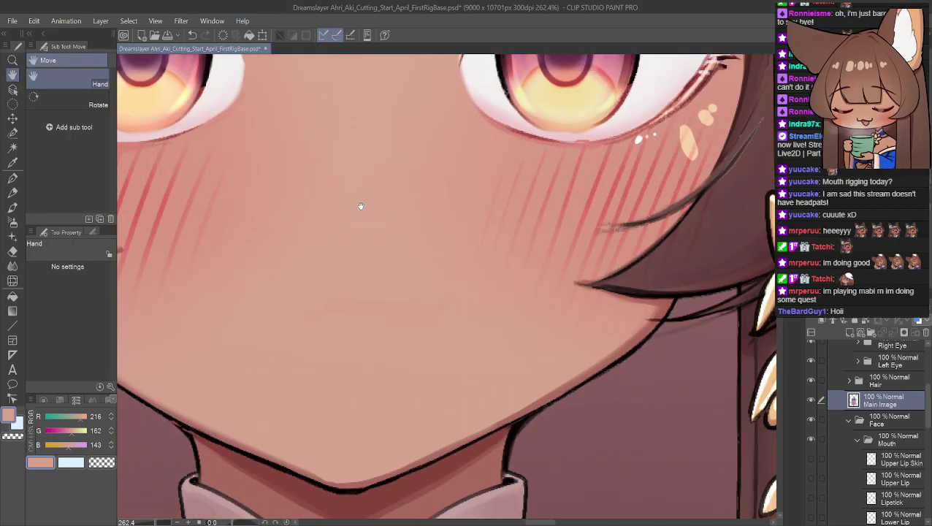
Show the hidden lip, nose, head, teeth, tongue and inner mouth layers in the Mouth group.
{"action": "scroll", "coordinate": [439, 245], "scroll_direction": "down", "scroll_amount": 1}
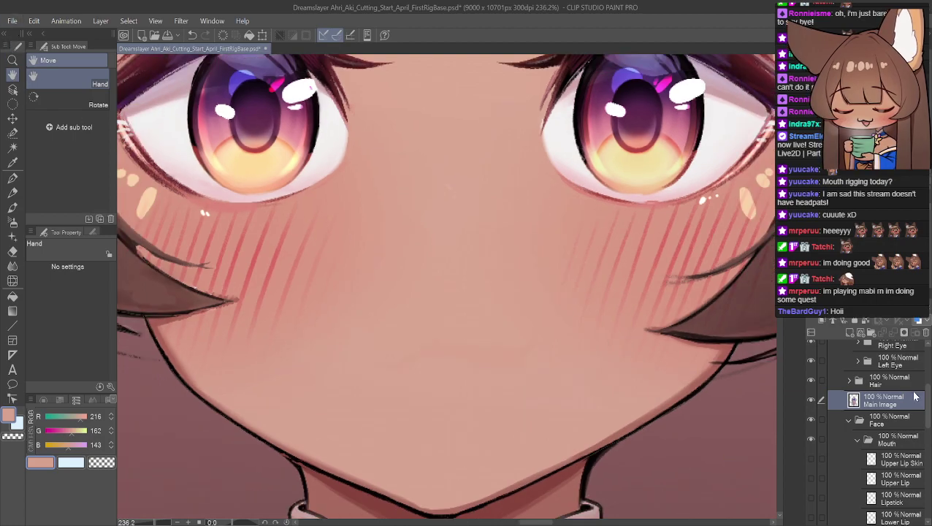
{"action": "left_click", "coordinate": [811, 497]}
{"action": "scroll", "coordinate": [809, 463], "scroll_direction": "down", "scroll_amount": 2}
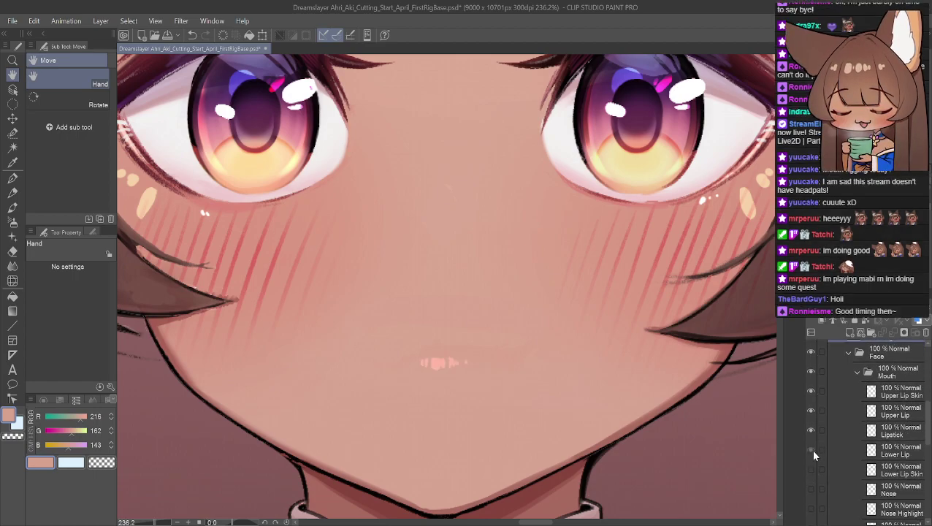
{"action": "left_click", "coordinate": [810, 450]}
{"action": "left_click", "coordinate": [810, 490]}
{"action": "left_click", "coordinate": [811, 509]}
{"action": "scroll", "coordinate": [811, 504], "scroll_direction": "down", "scroll_amount": 1}
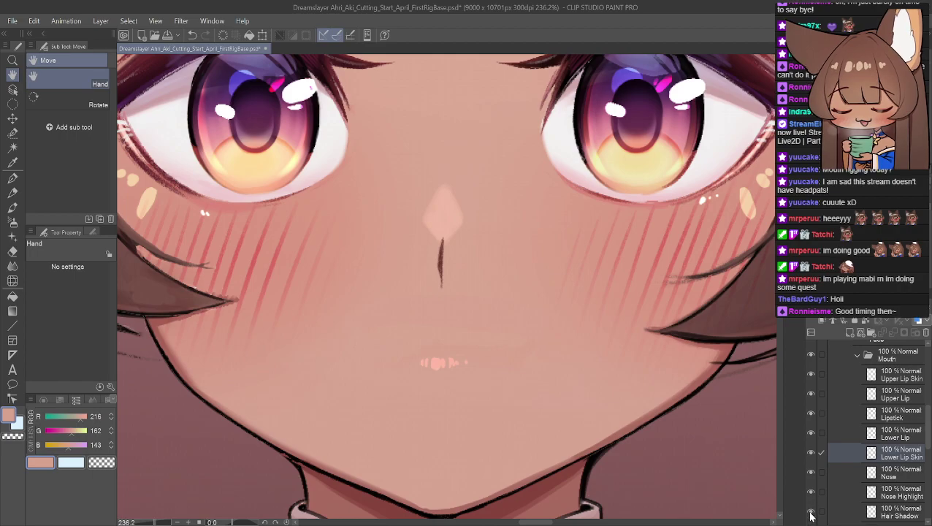
{"action": "scroll", "coordinate": [822, 481], "scroll_direction": "down", "scroll_amount": 3}
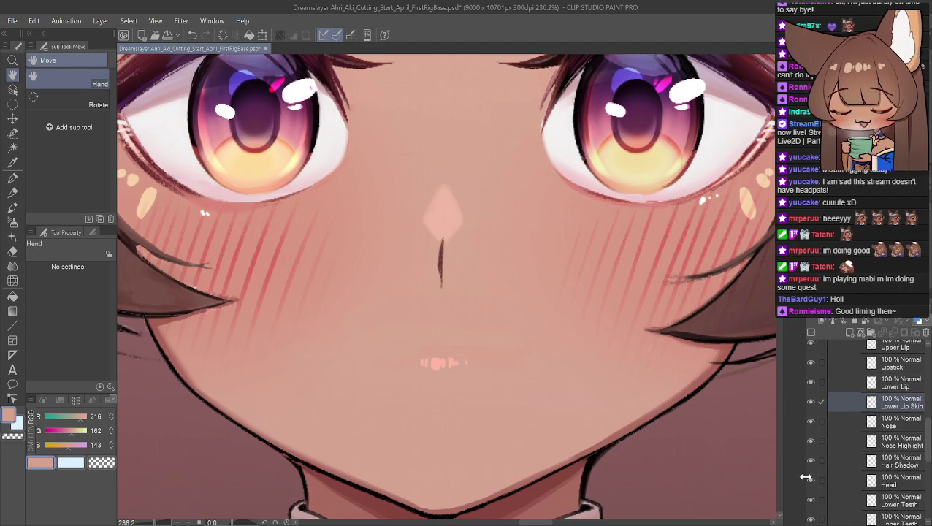
{"action": "scroll", "coordinate": [806, 477], "scroll_direction": "down", "scroll_amount": 1}
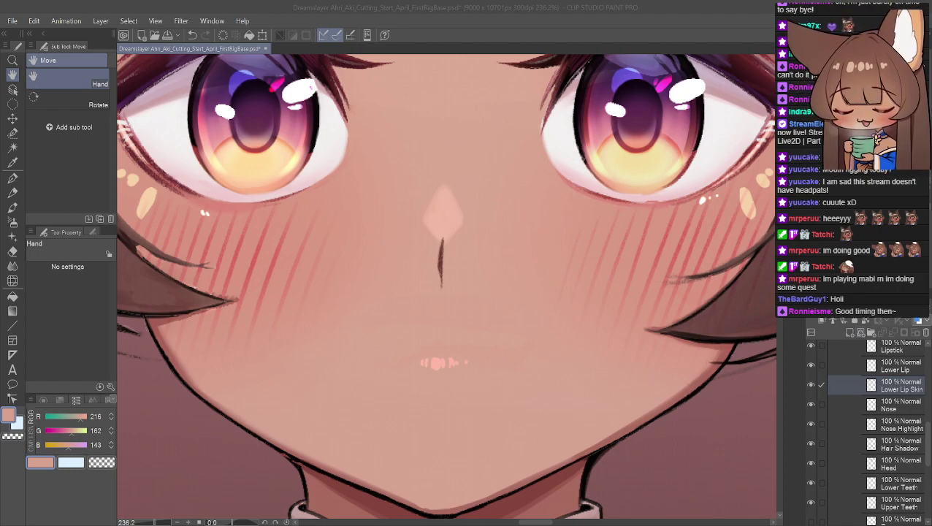
{"action": "scroll", "coordinate": [870, 431], "scroll_direction": "down", "scroll_amount": 2}
{"action": "scroll", "coordinate": [811, 453], "scroll_direction": "down", "scroll_amount": 2}
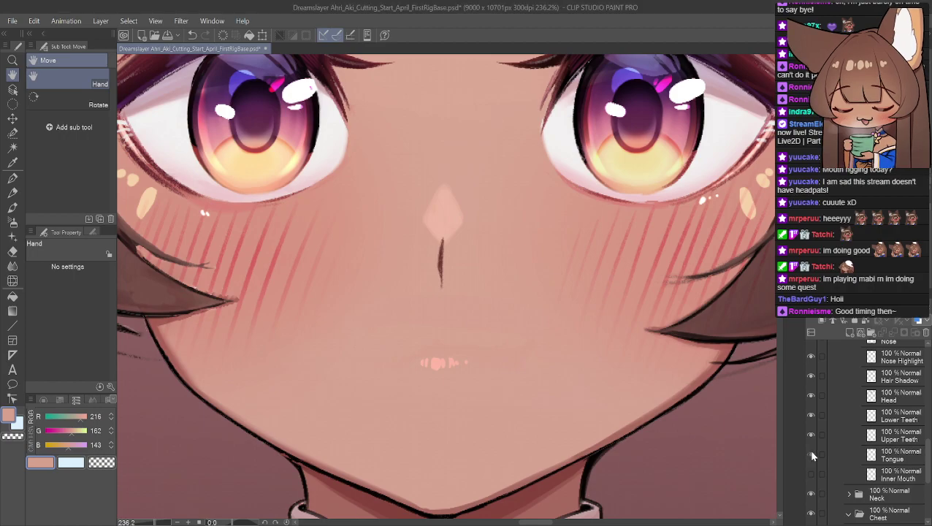
Check the mouth parts with the Main Image and Head layers hidden, and make both layers visible again.
{"action": "scroll", "coordinate": [875, 438], "scroll_direction": "up", "scroll_amount": 3}
{"action": "scroll", "coordinate": [873, 440], "scroll_direction": "up", "scroll_amount": 3}
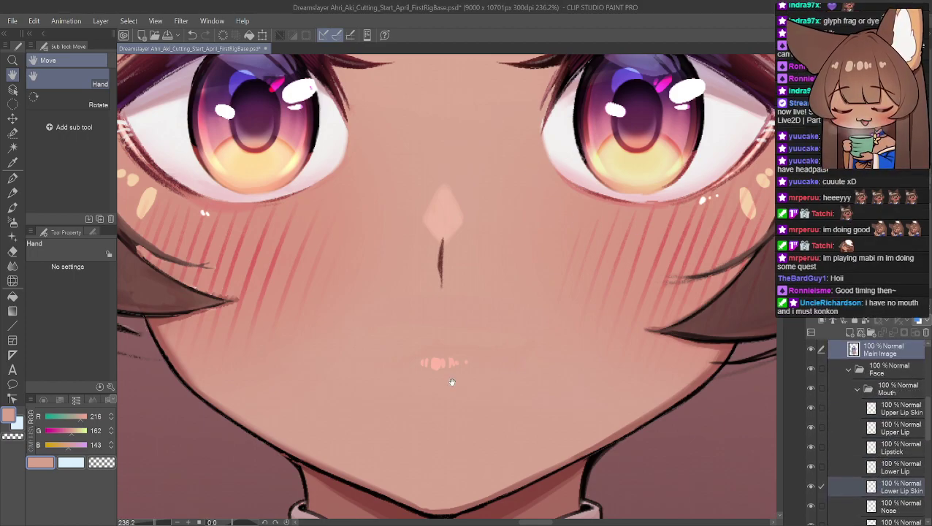
{"action": "scroll", "coordinate": [849, 435], "scroll_direction": "up", "scroll_amount": 2}
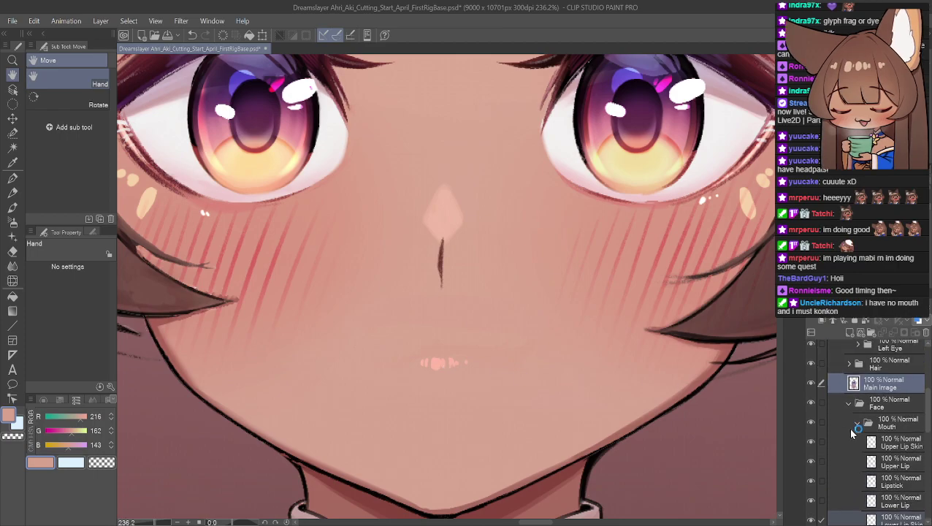
{"action": "left_click", "coordinate": [810, 383]}
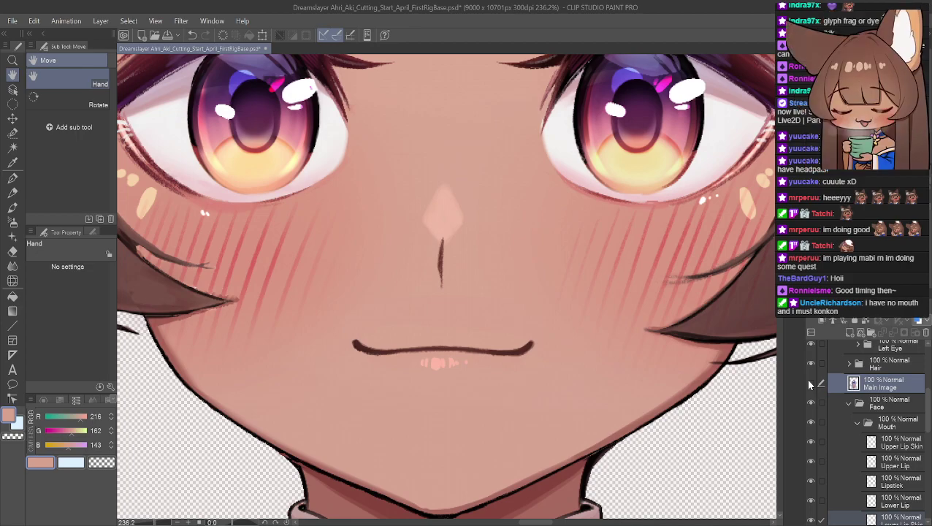
{"action": "scroll", "coordinate": [835, 395], "scroll_direction": "down", "scroll_amount": 6}
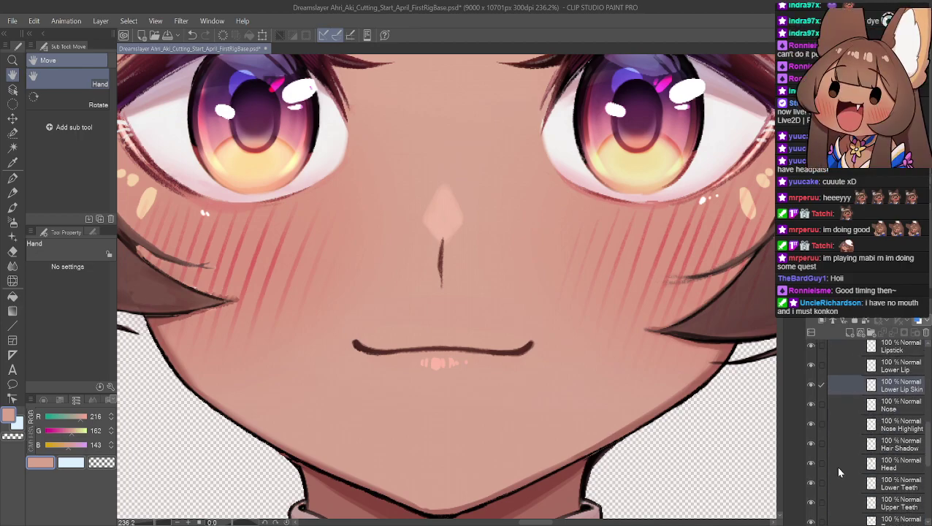
{"action": "left_click", "coordinate": [810, 467]}
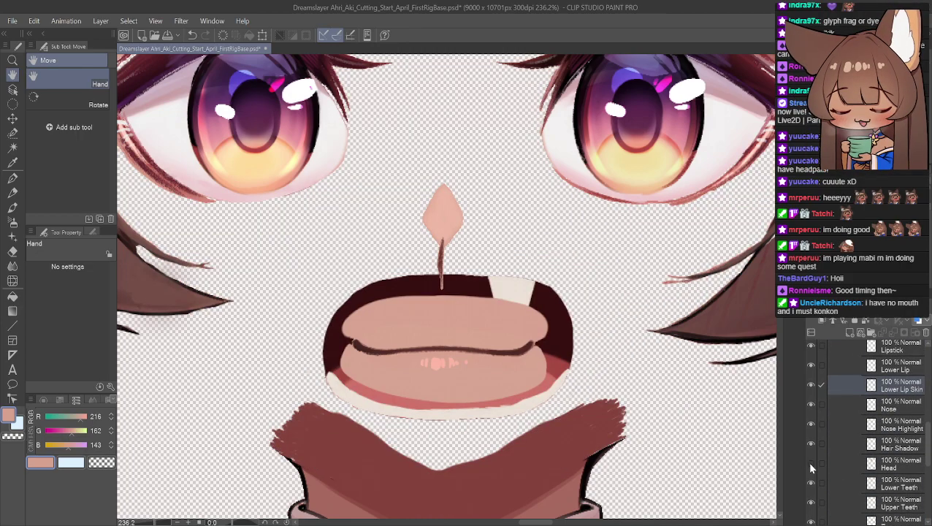
{"action": "key", "text": "ctrl+z"}
{"action": "key", "text": "ctrl+z"}
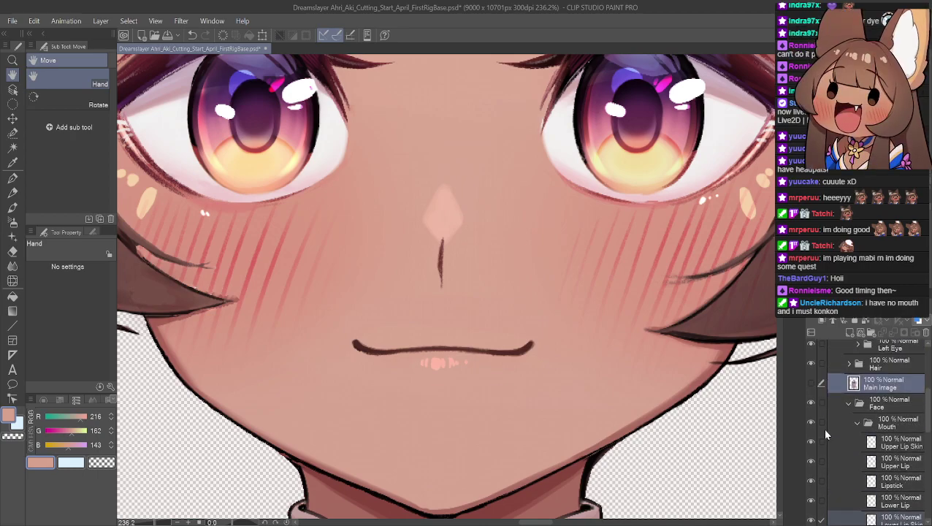
{"action": "left_click", "coordinate": [812, 382]}
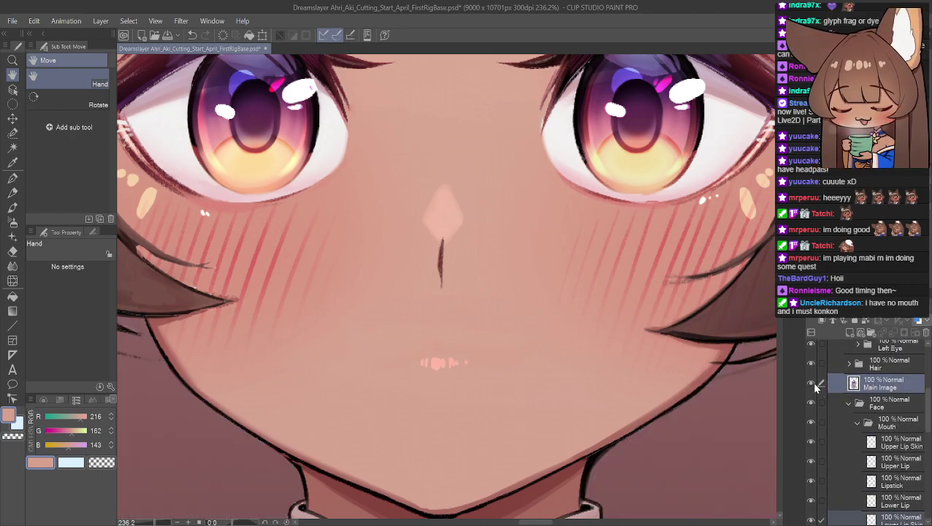
Hide the Main Image layer and all lip layers from Upper Lip Skin down to Lower Lip Skin.
{"action": "scroll", "coordinate": [840, 431], "scroll_direction": "down", "scroll_amount": 1}
{"action": "mouse_move", "coordinate": [533, 342]}
{"action": "left_mouse_down"}
{"action": "mouse_move", "coordinate": [512, 352]}
{"action": "mouse_move", "coordinate": [373, 352]}
{"action": "mouse_move", "coordinate": [353, 340]}
{"action": "left_mouse_up"}
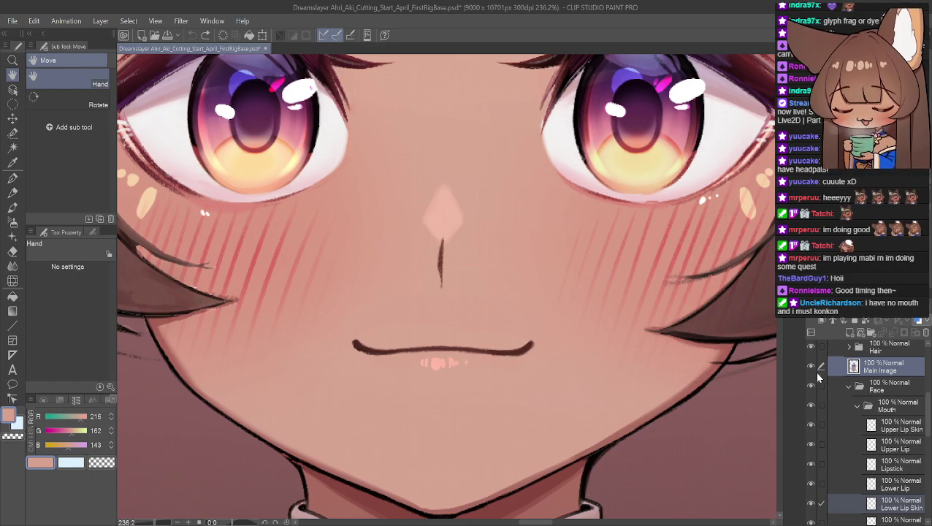
{"action": "left_click", "coordinate": [810, 365]}
{"action": "scroll", "coordinate": [815, 438], "scroll_direction": "down", "scroll_amount": 1}
{"action": "left_click", "coordinate": [812, 487]}
{"action": "left_click", "coordinate": [810, 428]}
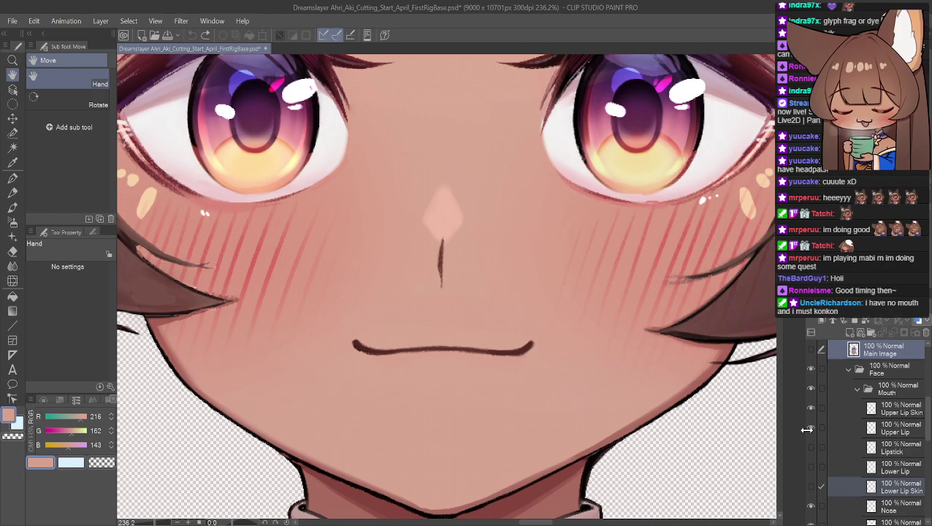
{"action": "left_click", "coordinate": [808, 408]}
Hide the Lower Teeth, Upper Teeth, Tongue and Inner Mouth layers.
{"action": "scroll", "coordinate": [814, 444], "scroll_direction": "down", "scroll_amount": 4}
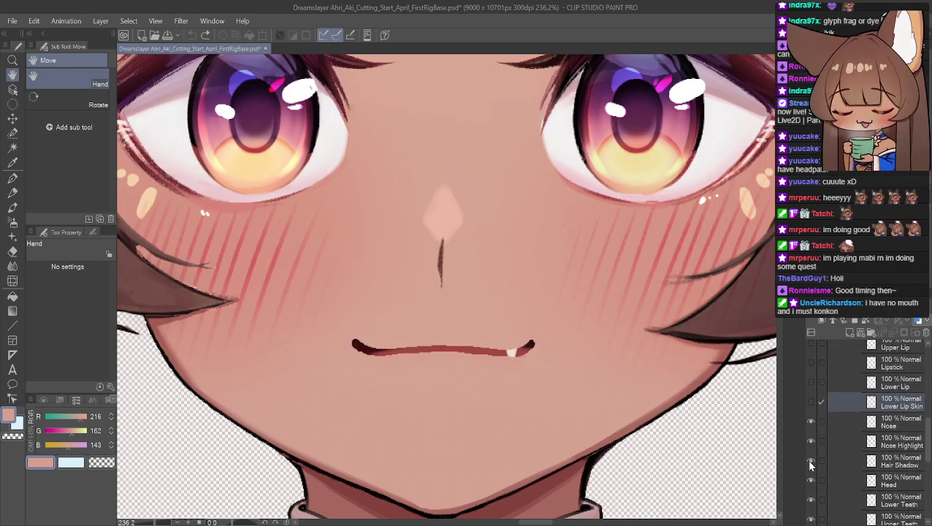
{"action": "scroll", "coordinate": [810, 465], "scroll_direction": "down", "scroll_amount": 1}
{"action": "scroll", "coordinate": [810, 477], "scroll_direction": "down", "scroll_amount": 1}
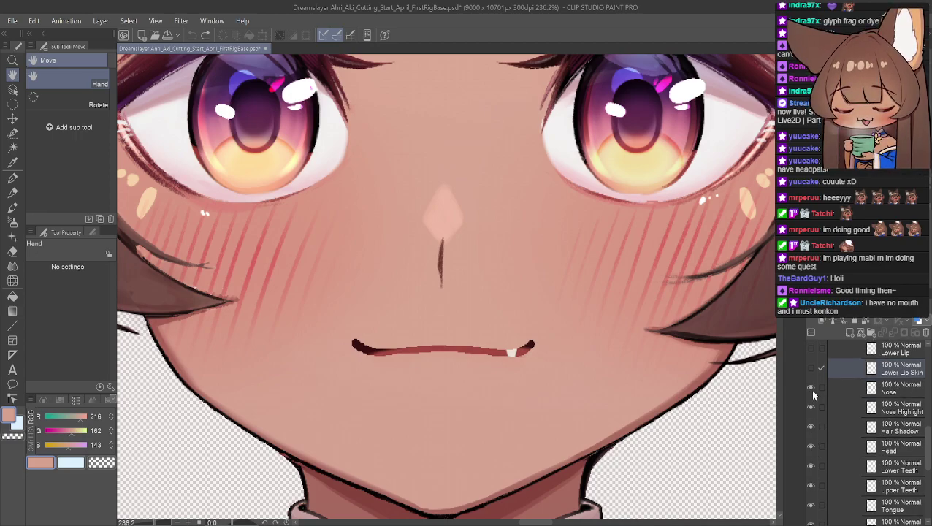
{"action": "left_click", "coordinate": [810, 486]}
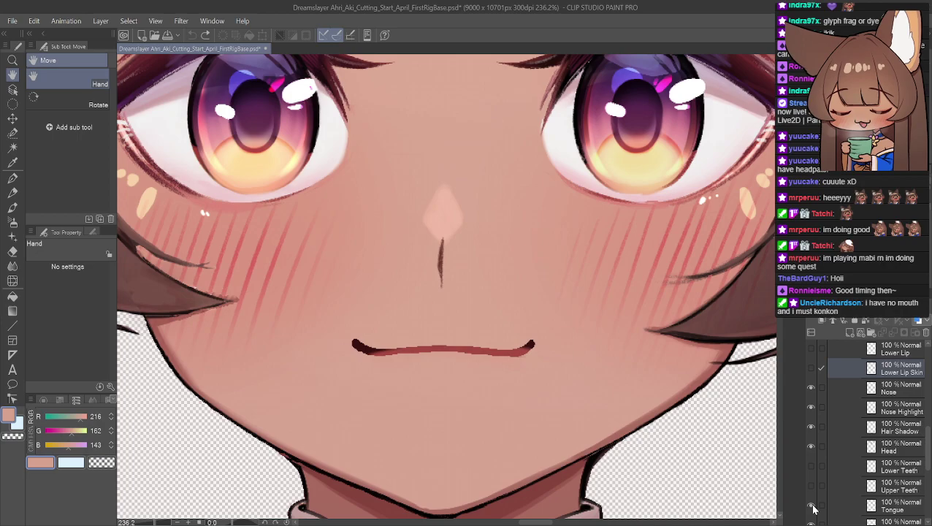
{"action": "left_click", "coordinate": [811, 506]}
{"action": "scroll", "coordinate": [811, 502], "scroll_direction": "down", "scroll_amount": 1}
{"action": "left_click", "coordinate": [811, 507]}
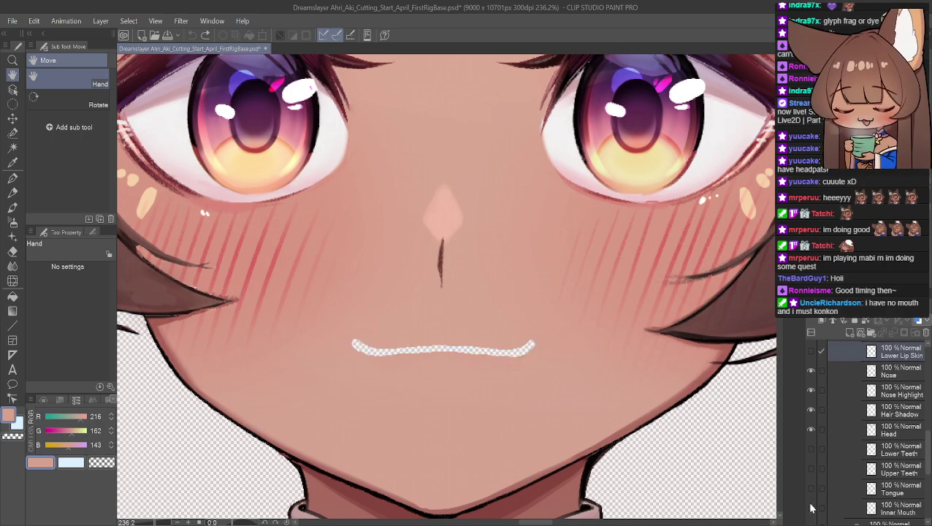
Restore the undone Mapping pen strokes from the history and show the Main Image layer.
{"action": "scroll", "coordinate": [807, 445], "scroll_direction": "up", "scroll_amount": 3}
{"action": "scroll", "coordinate": [821, 445], "scroll_direction": "up", "scroll_amount": 3}
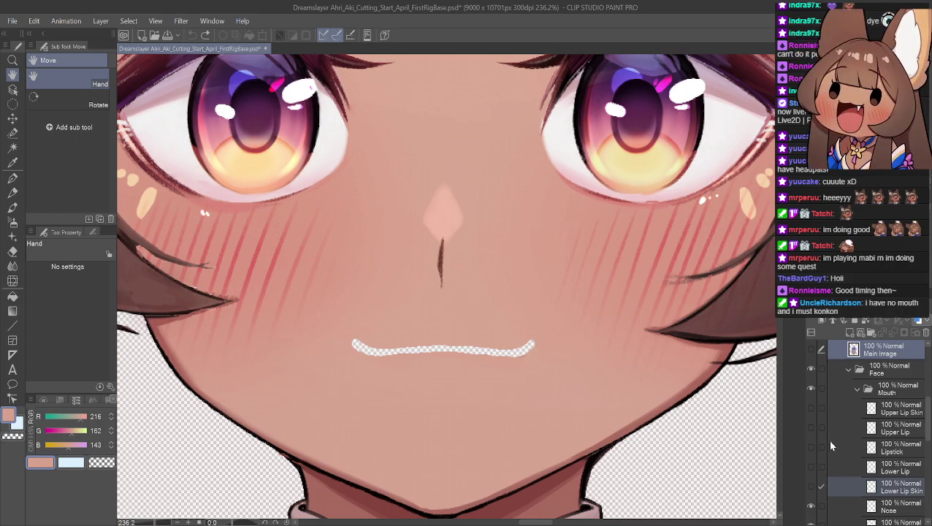
{"action": "scroll", "coordinate": [830, 445], "scroll_direction": "up", "scroll_amount": 1}
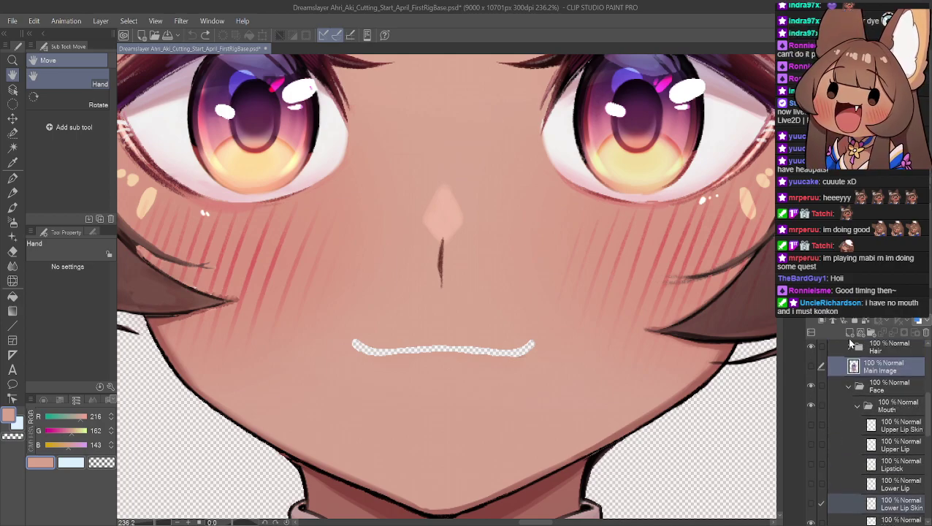
{"action": "left_click", "coordinate": [847, 313]}
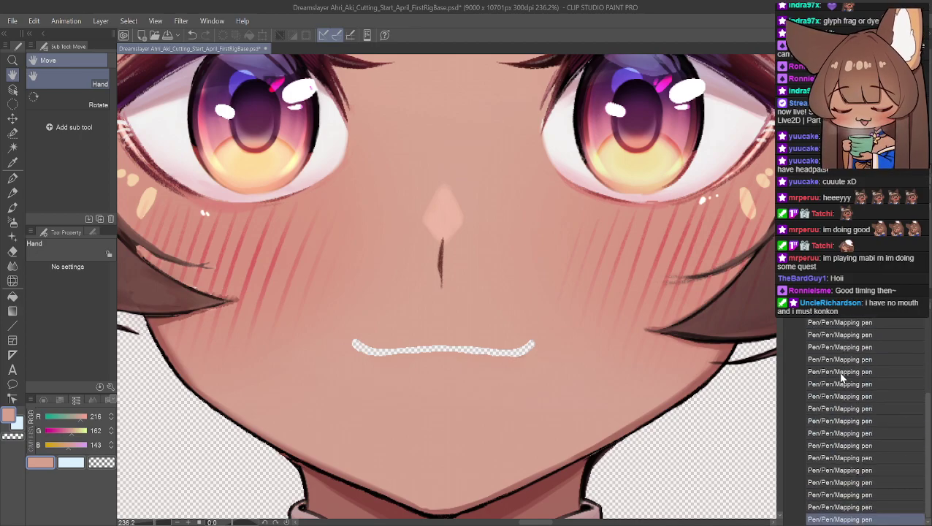
{"action": "left_click", "coordinate": [830, 320]}
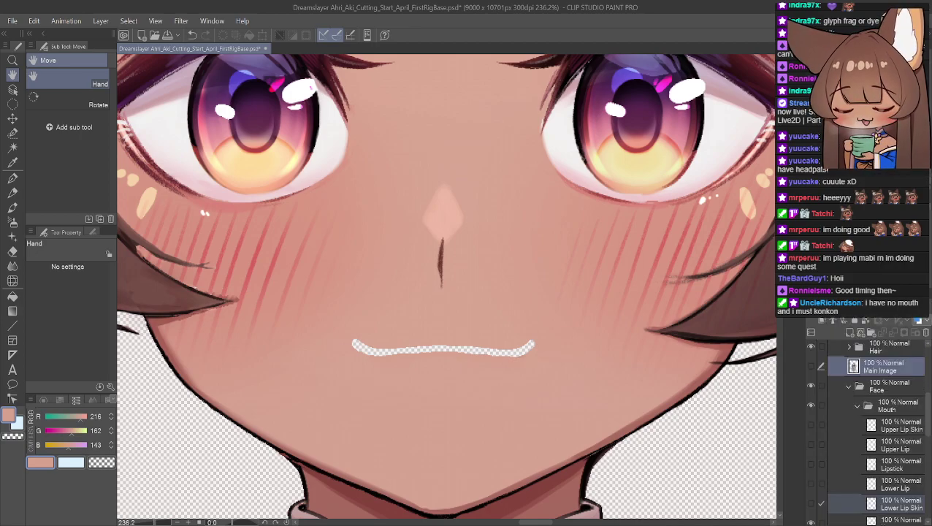
{"action": "scroll", "coordinate": [839, 356], "scroll_direction": "up", "scroll_amount": 1}
{"action": "left_click", "coordinate": [812, 400]}
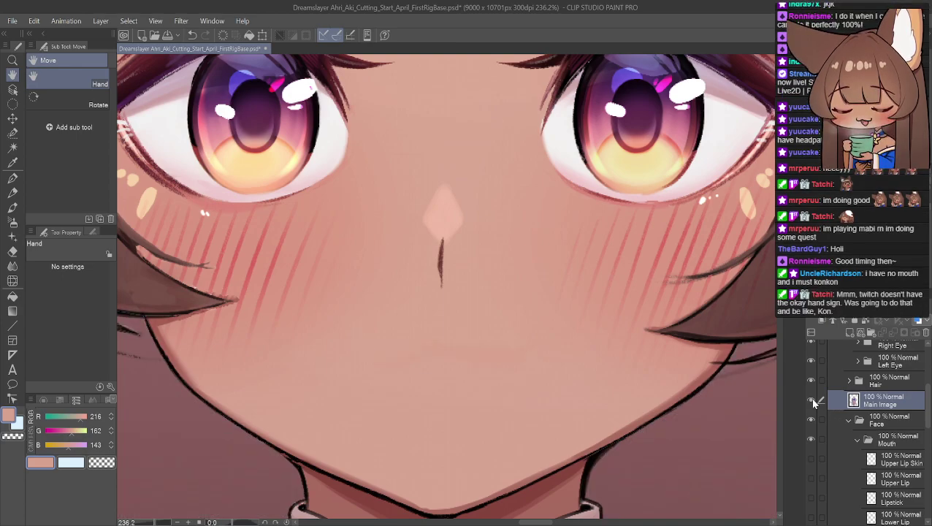
Hide the Head layer to isolate the painted skin patch over the mouth.
{"action": "scroll", "coordinate": [816, 453], "scroll_direction": "down", "scroll_amount": 3}
{"action": "scroll", "coordinate": [818, 469], "scroll_direction": "down", "scroll_amount": 2}
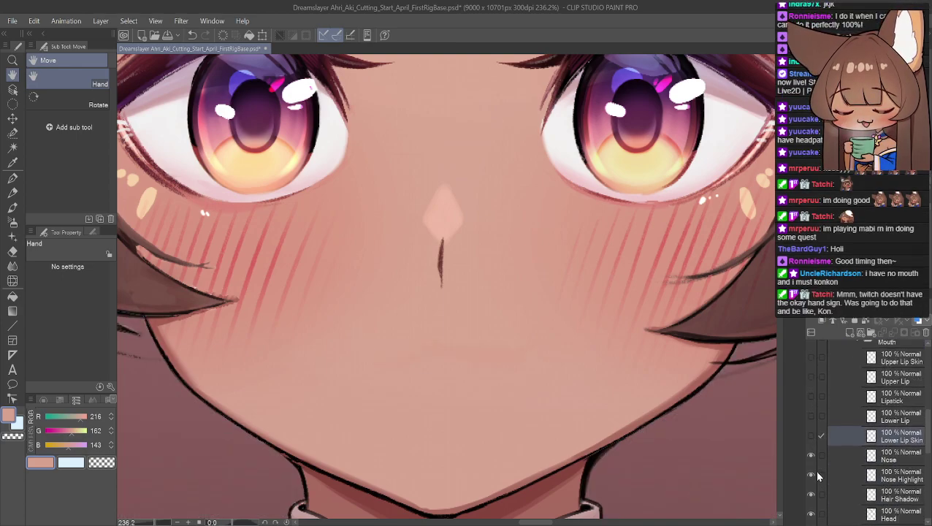
{"action": "left_click", "coordinate": [812, 514]}
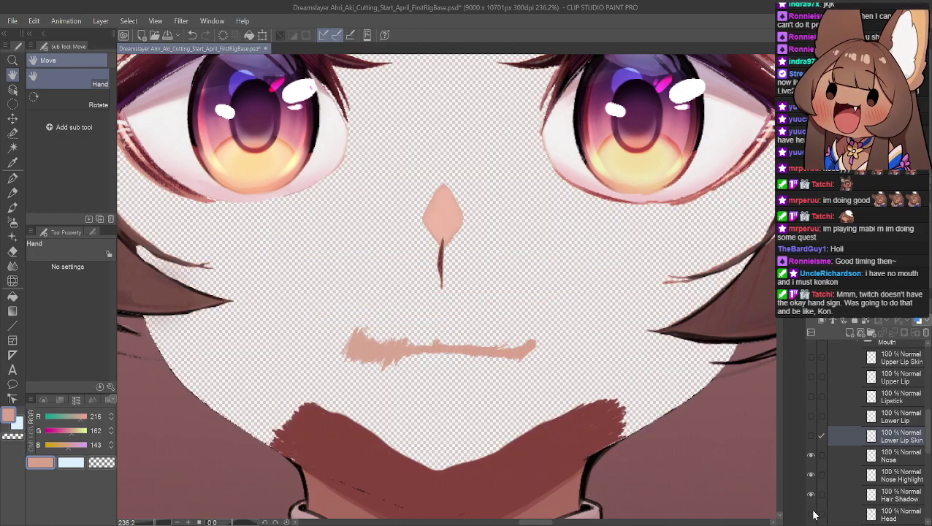
Lasso a selection around the entire painted skin patch over the mouth, including its ragged edges.
{"action": "scroll", "coordinate": [671, 425], "scroll_direction": "up", "scroll_amount": 1}
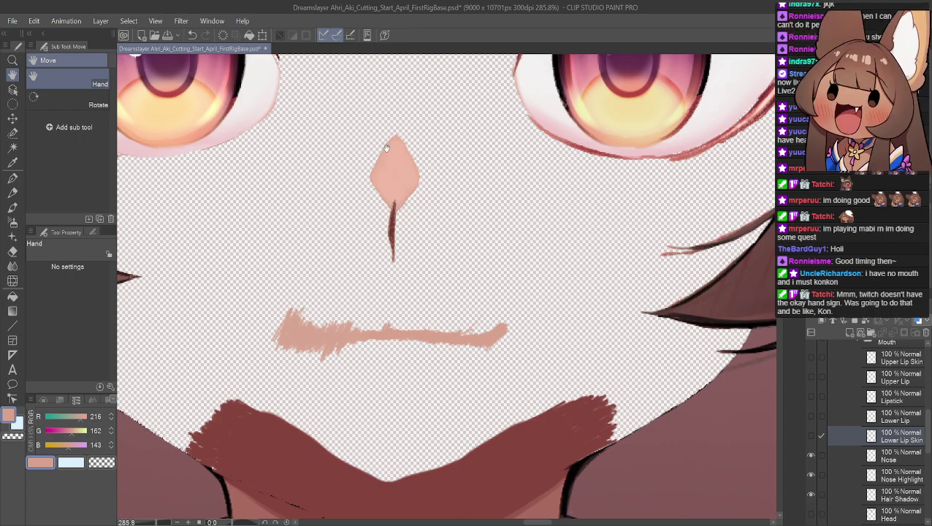
{"action": "left_click", "coordinate": [14, 135]}
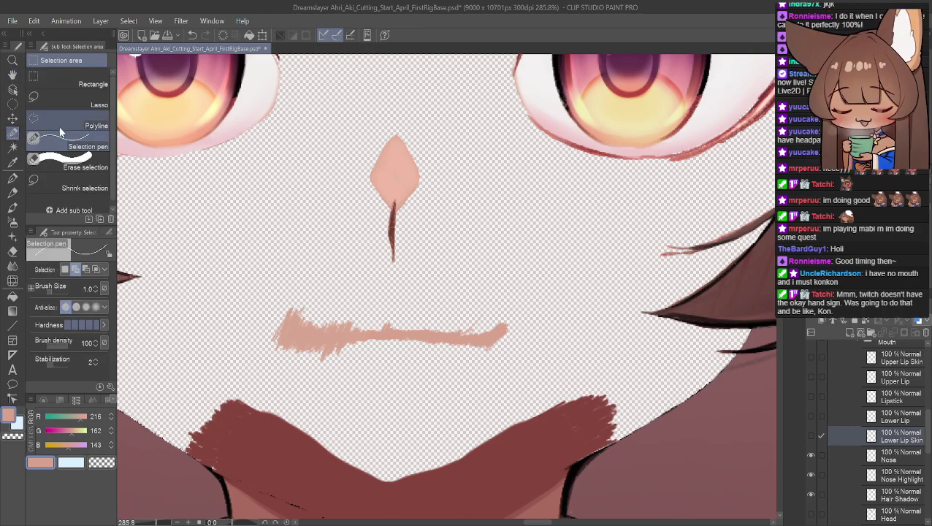
{"action": "left_click", "coordinate": [66, 105]}
{"action": "mouse_move", "coordinate": [516, 314]}
{"action": "left_mouse_down"}
{"action": "mouse_move", "coordinate": [454, 322]}
{"action": "mouse_move", "coordinate": [304, 297]}
{"action": "mouse_move", "coordinate": [278, 311]}
{"action": "mouse_move", "coordinate": [270, 342]}
{"action": "mouse_move", "coordinate": [352, 356]}
{"action": "mouse_move", "coordinate": [511, 345]}
{"action": "mouse_move", "coordinate": [513, 313]}
{"action": "left_mouse_up"}
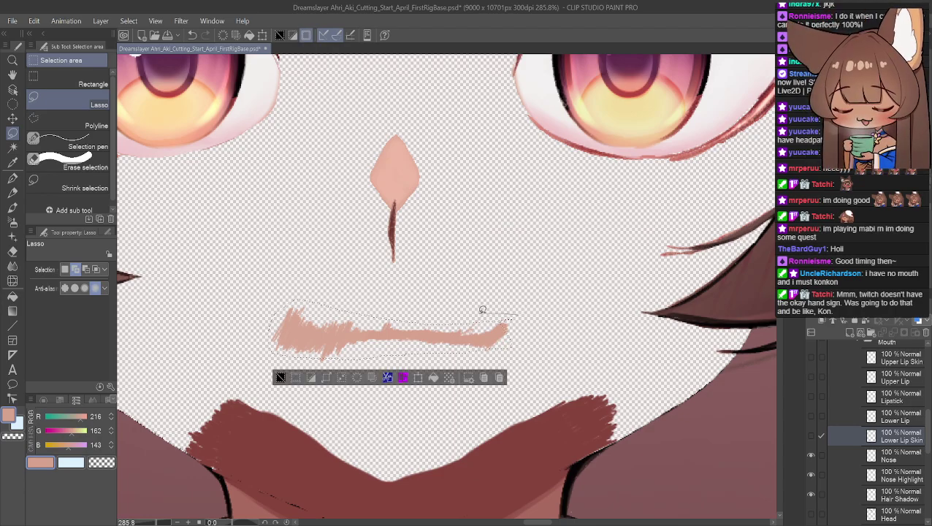
{"action": "left_click_drag", "start_coordinate": [509, 333], "coordinate": [511, 308]}
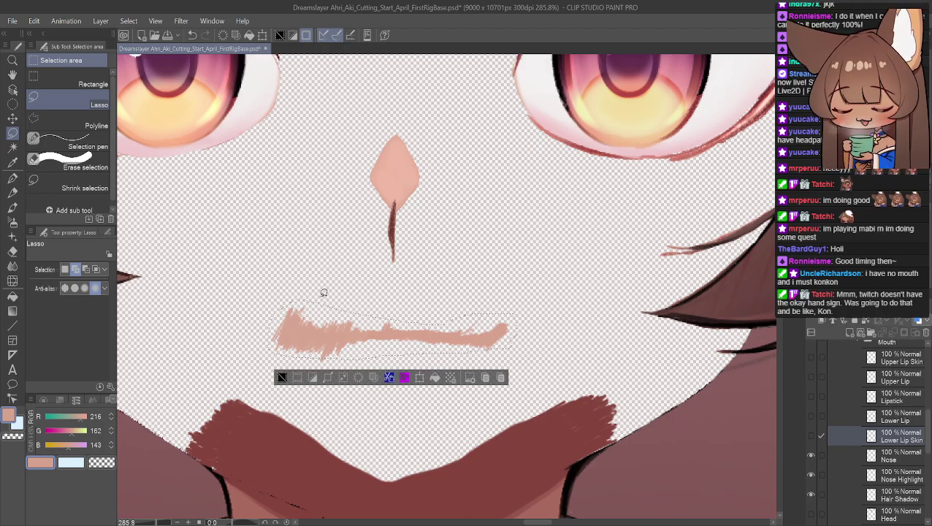
{"action": "mouse_move", "coordinate": [267, 310]}
{"action": "left_mouse_down"}
{"action": "mouse_move", "coordinate": [268, 349]}
{"action": "mouse_move", "coordinate": [354, 364]}
{"action": "mouse_move", "coordinate": [453, 359]}
{"action": "left_mouse_up"}
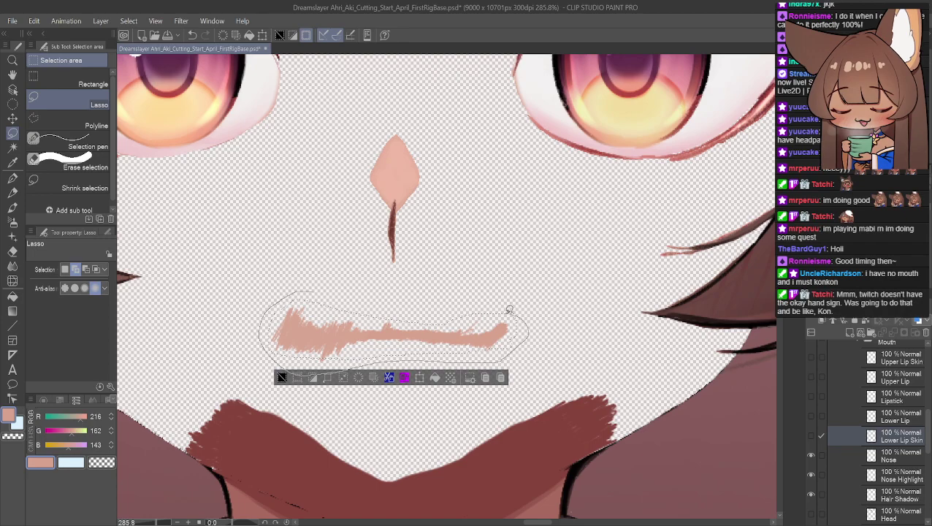
{"action": "left_click_drag", "start_coordinate": [515, 312], "coordinate": [513, 314]}
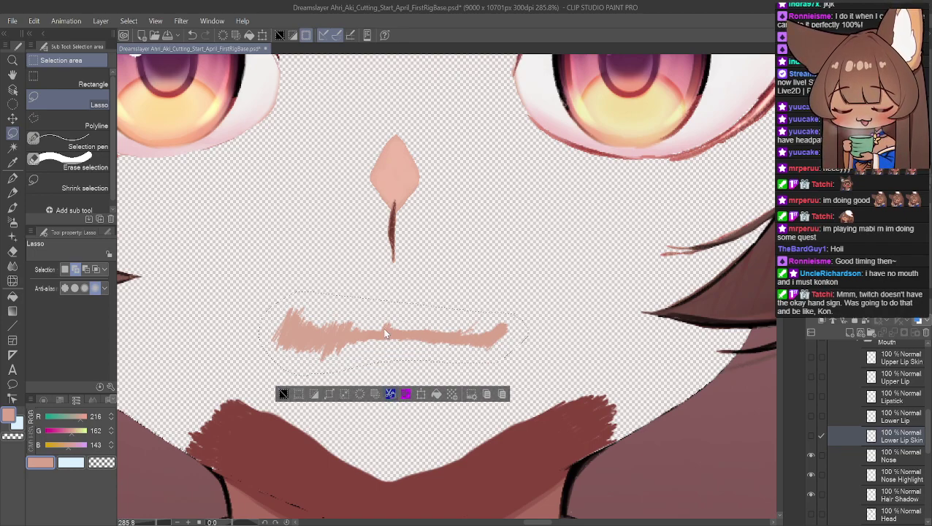
Put the selected skin patch from Main Image on a new layer of its own and rename it Mouth Back.
{"action": "scroll", "coordinate": [909, 429], "scroll_direction": "up", "scroll_amount": 2}
{"action": "scroll", "coordinate": [909, 431], "scroll_direction": "up", "scroll_amount": 3}
{"action": "left_click", "coordinate": [909, 433]}
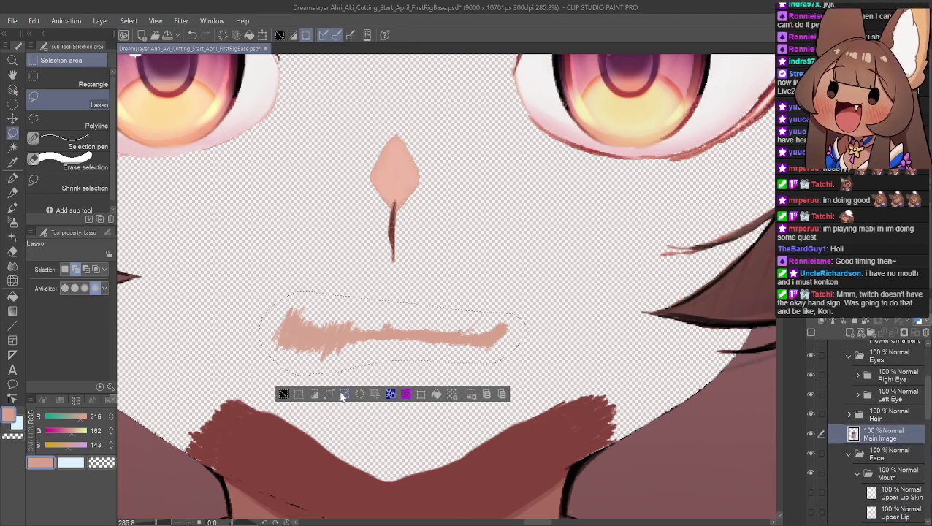
{"action": "left_click", "coordinate": [388, 395]}
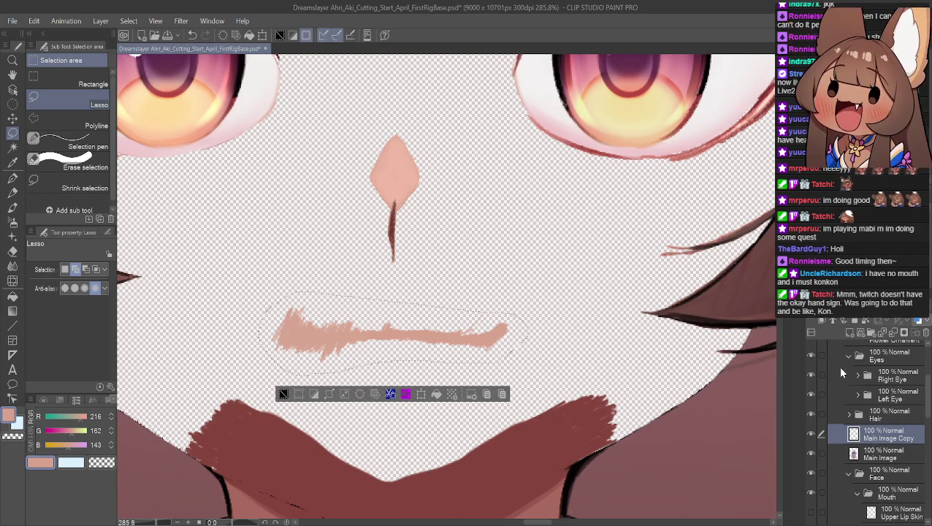
{"action": "key", "text": "Return"}
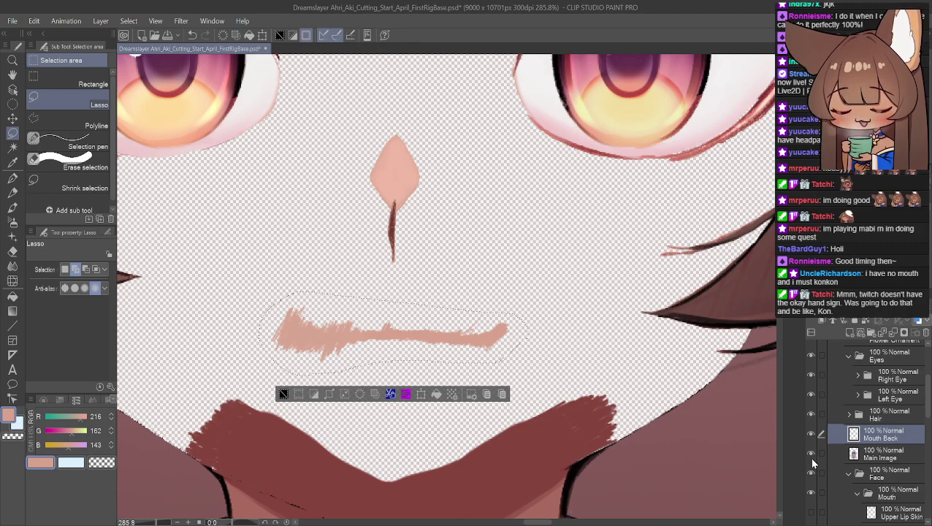
Toggle the Mouth Back layer to check the separated skin patch, and leave the layer hidden.
{"action": "left_click", "coordinate": [807, 431]}
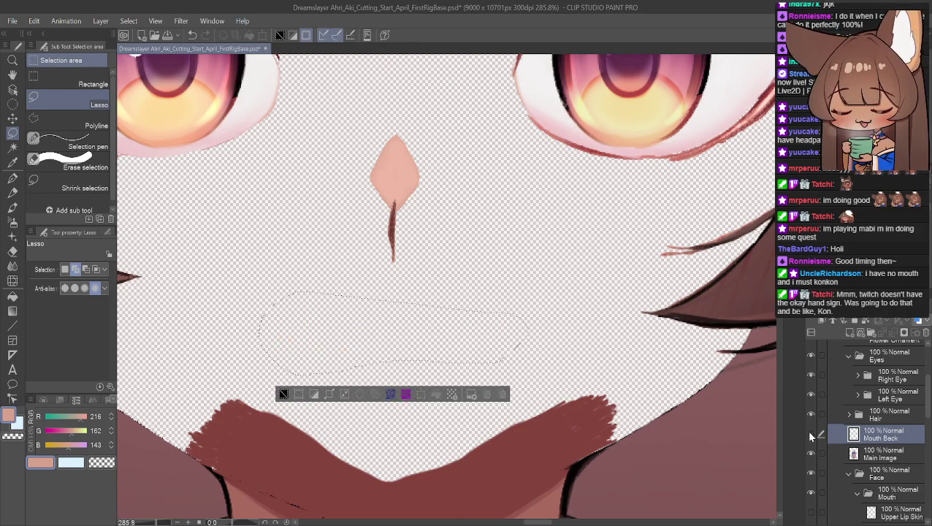
{"action": "left_click", "coordinate": [810, 432]}
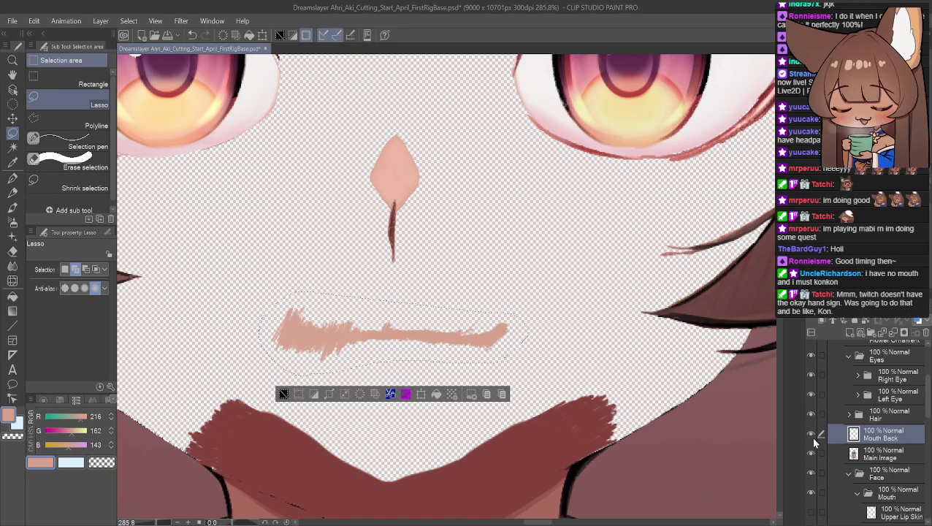
{"action": "left_click", "coordinate": [810, 435]}
Move the Mouth Back layer directly below the Head layer in the layer order and clear the lasso selection.
{"action": "left_click", "coordinate": [843, 458]}
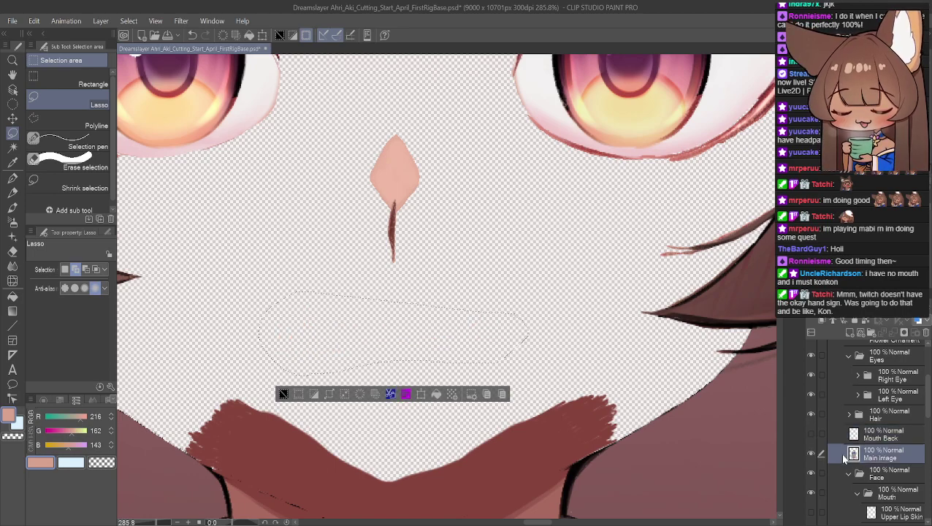
{"action": "scroll", "coordinate": [813, 444], "scroll_direction": "down", "scroll_amount": 5}
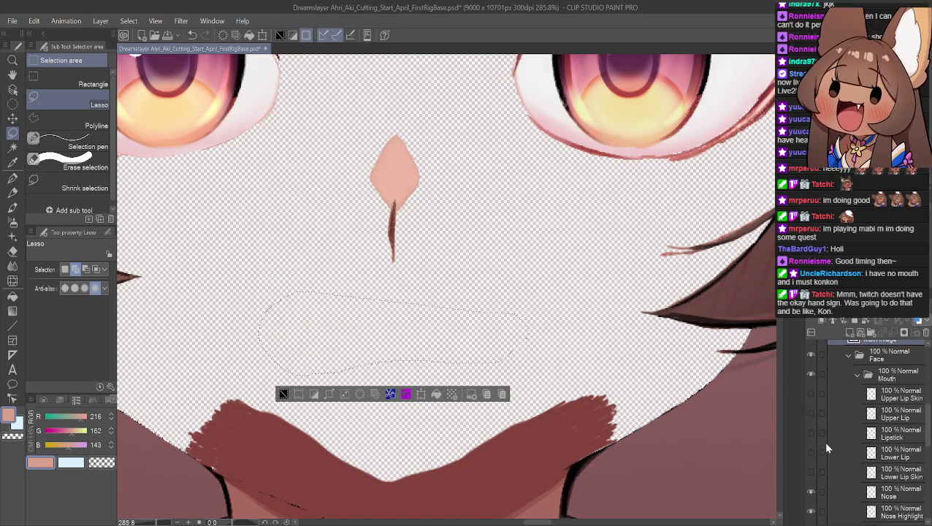
{"action": "scroll", "coordinate": [844, 458], "scroll_direction": "up", "scroll_amount": 5}
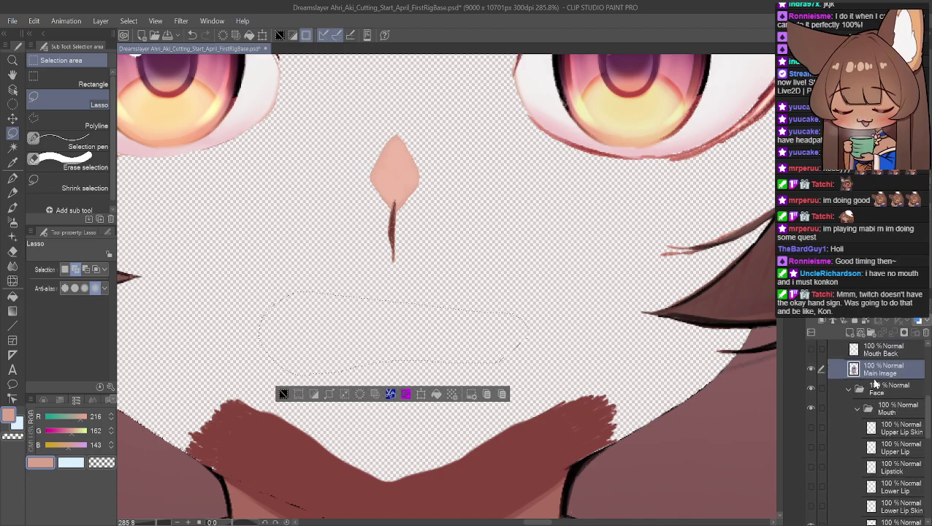
{"action": "left_click_drag", "start_coordinate": [876, 349], "coordinate": [900, 511]}
{"action": "scroll", "coordinate": [900, 508], "scroll_direction": "down", "scroll_amount": 1}
{"action": "scroll", "coordinate": [898, 467], "scroll_direction": "down", "scroll_amount": 1}
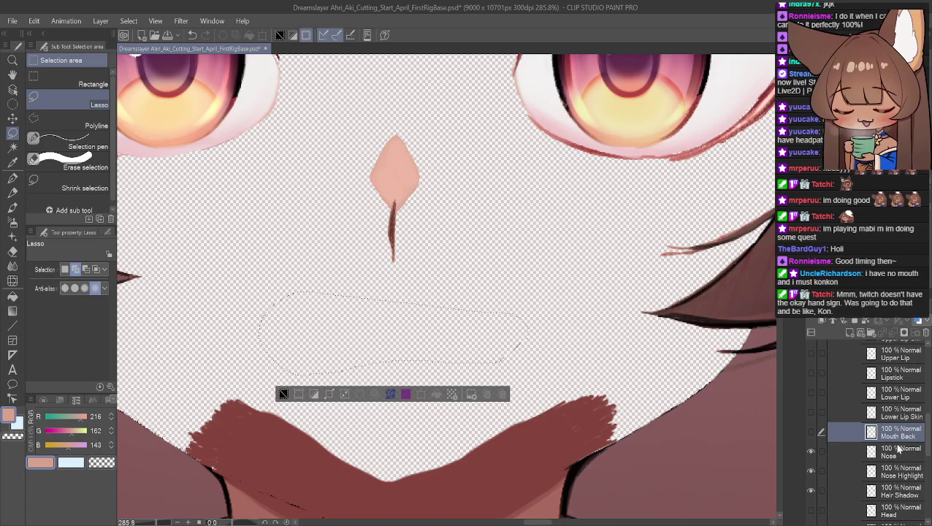
{"action": "left_click_drag", "start_coordinate": [900, 436], "coordinate": [913, 491]}
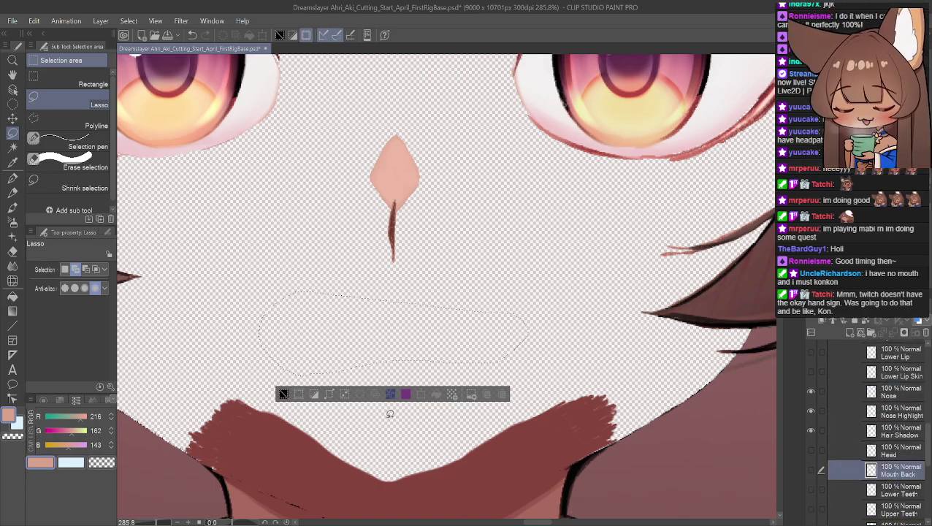
{"action": "left_click", "coordinate": [286, 396]}
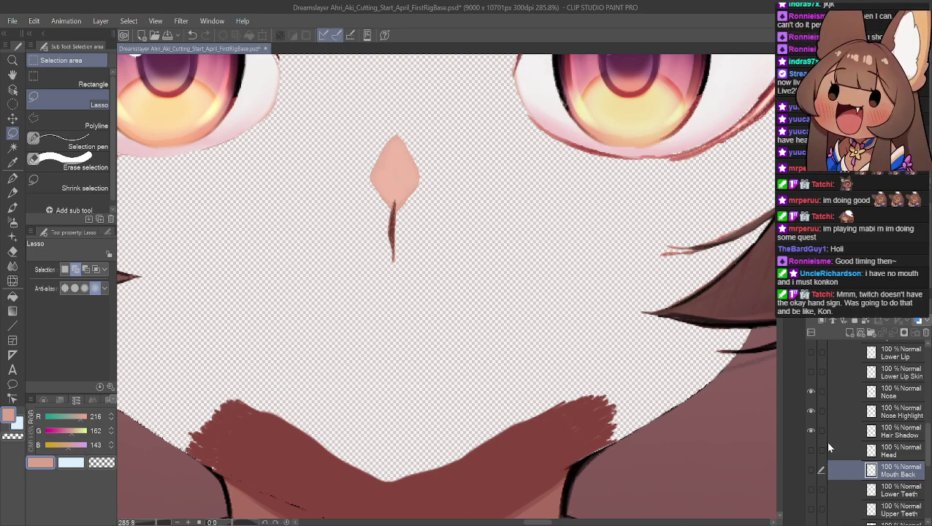
Show the Head layer and compare its mouth gap with and without the Mouth Back patch behind it.
{"action": "left_click", "coordinate": [831, 451]}
{"action": "left_click", "coordinate": [810, 451]}
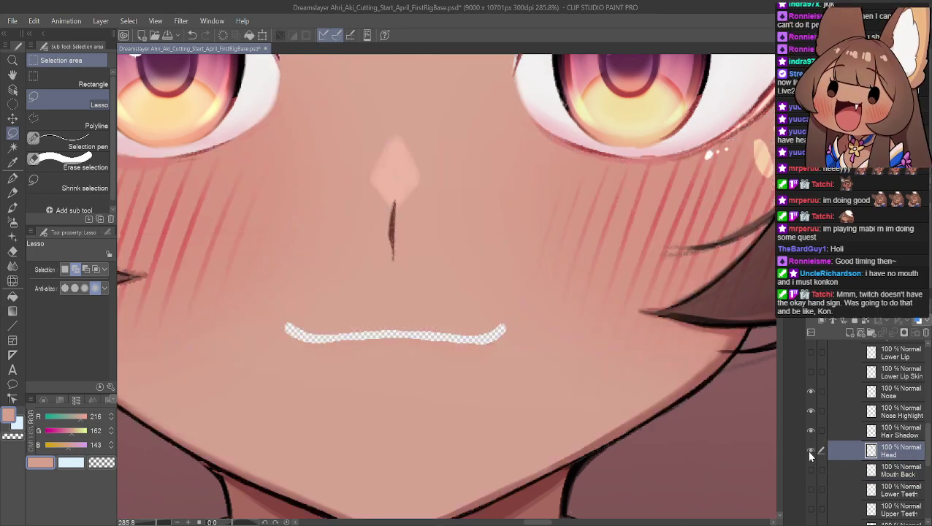
{"action": "left_click", "coordinate": [811, 471]}
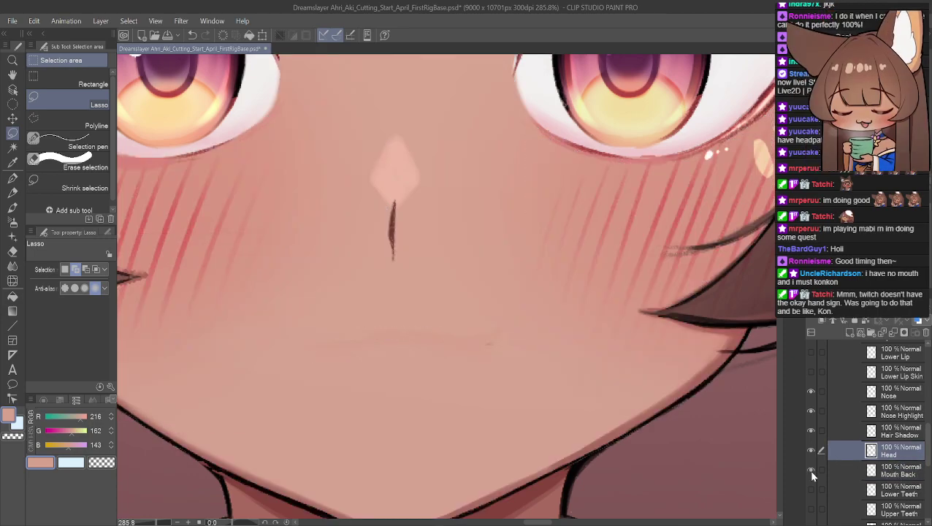
{"action": "left_click", "coordinate": [810, 471]}
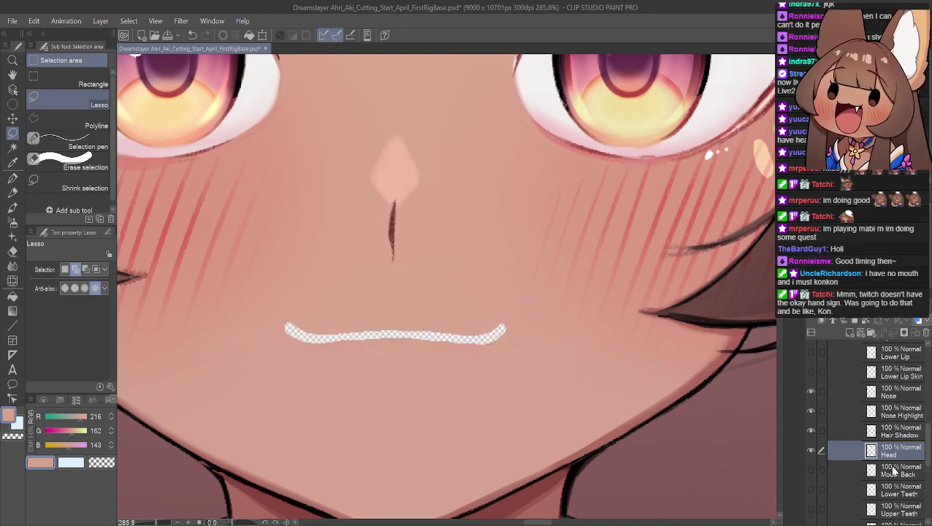
Try to merge the hidden Mouth Back layer with the Head layer.
{"action": "left_click", "coordinate": [890, 471], "text": "ctrl"}
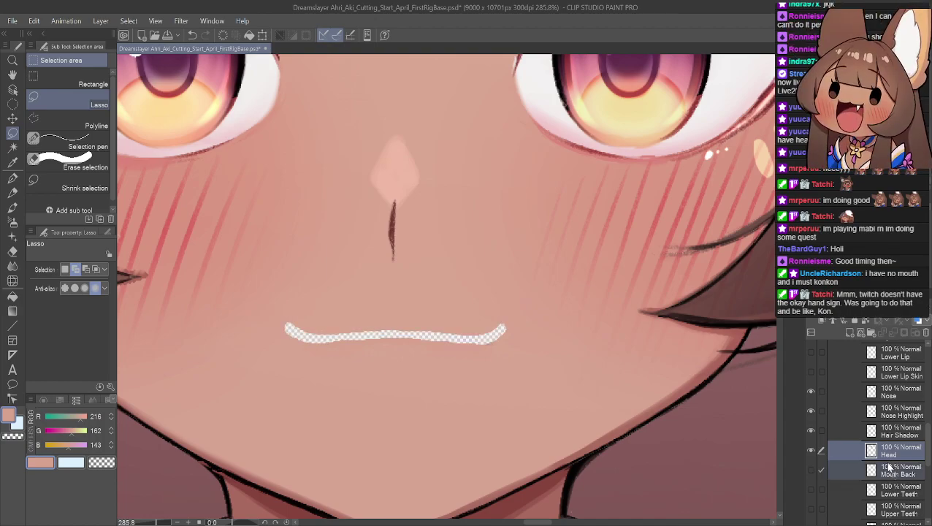
{"action": "left_click", "coordinate": [889, 473], "text": "ctrl"}
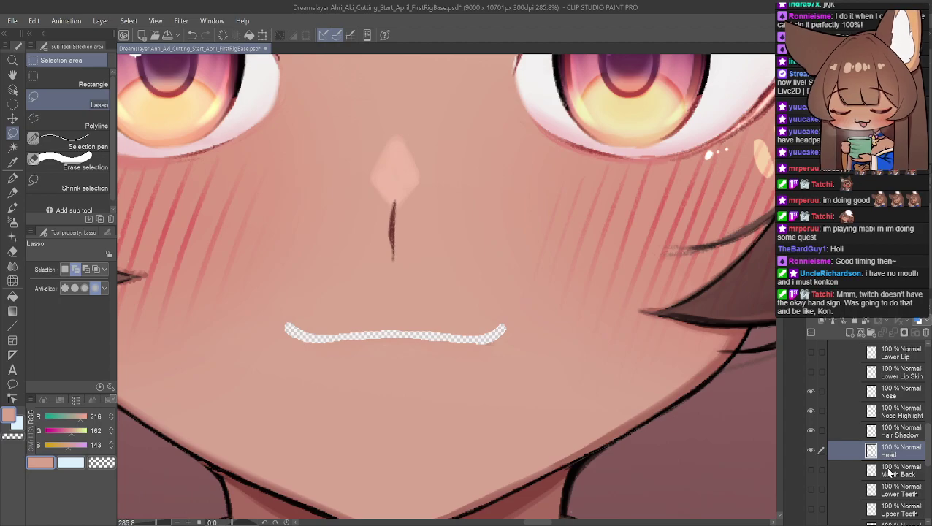
{"action": "left_click", "coordinate": [889, 473], "text": "ctrl"}
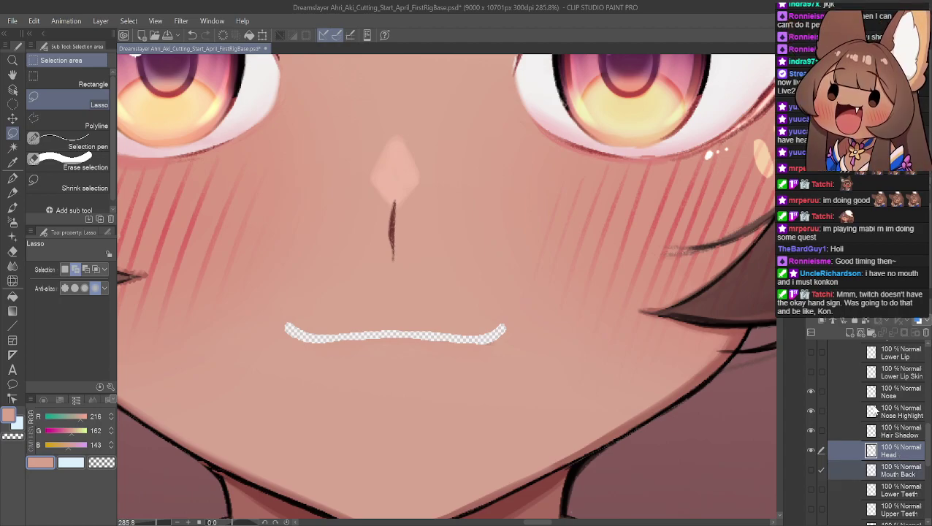
{"action": "left_click", "coordinate": [875, 411]}
{"action": "left_click", "coordinate": [884, 452]}
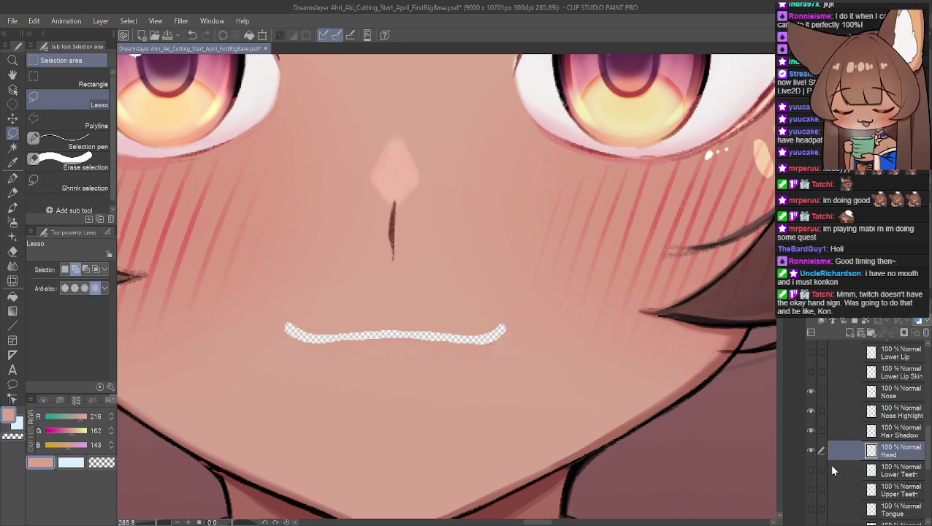
{"action": "left_click", "coordinate": [809, 447]}
{"action": "left_click", "coordinate": [809, 448]}
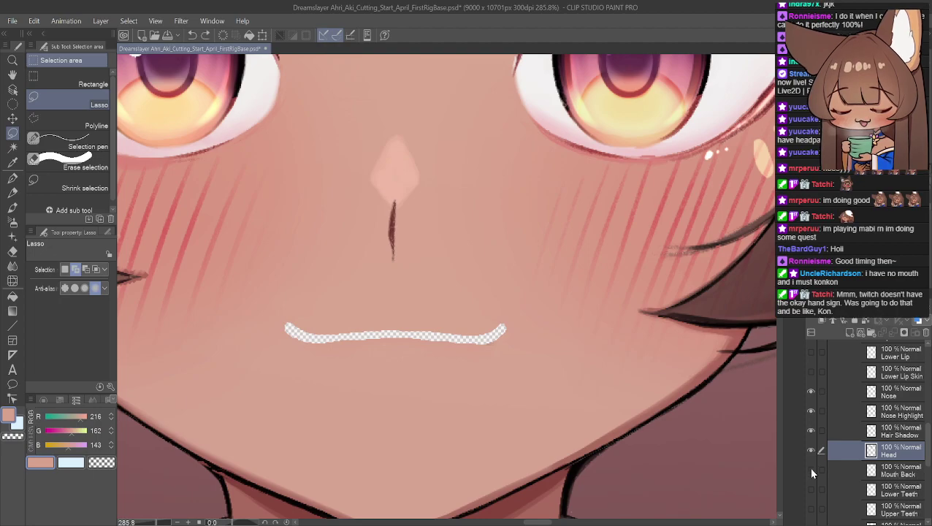
Show the Mouth Back layer, merge it with the Head layer, and check the merged face by toggling its visibility.
{"action": "left_click", "coordinate": [810, 469]}
{"action": "left_click", "coordinate": [901, 472], "text": "ctrl"}
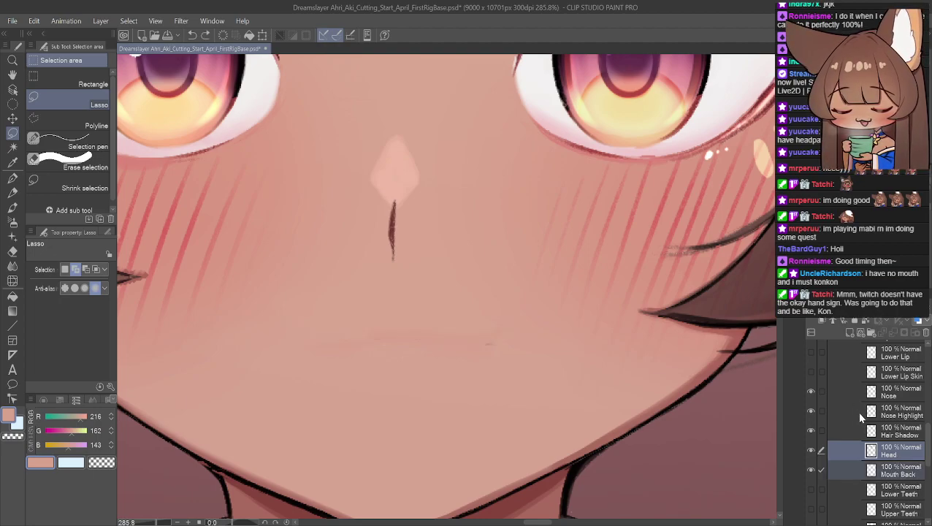
{"action": "key", "text": "shift+alt+e"}
{"action": "left_click", "coordinate": [811, 451]}
{"action": "left_click", "coordinate": [811, 451]}
Switch to Live2D Cubism Editor and examine the mouth and surrounding face of the rigged model.
{"action": "scroll", "coordinate": [584, 315], "scroll_direction": "down", "scroll_amount": 3}
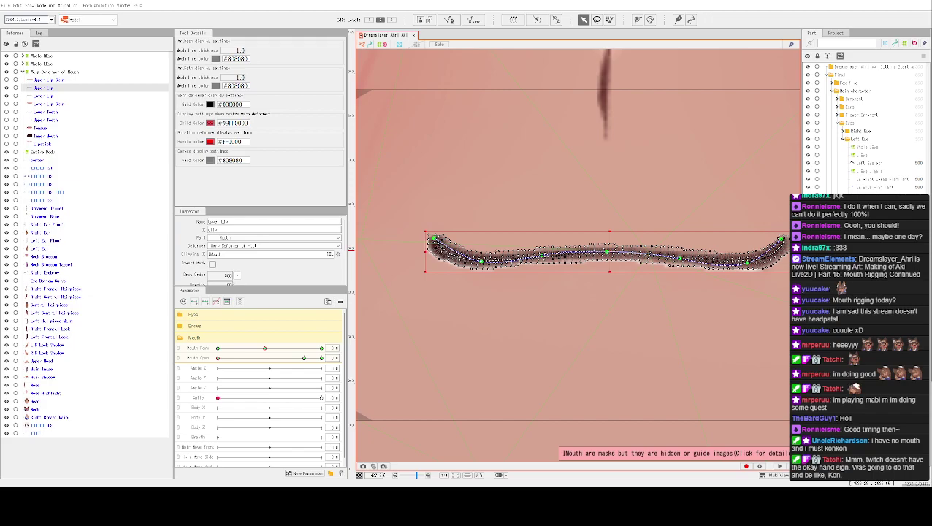
{"action": "scroll", "coordinate": [546, 112], "scroll_direction": "down", "scroll_amount": 5}
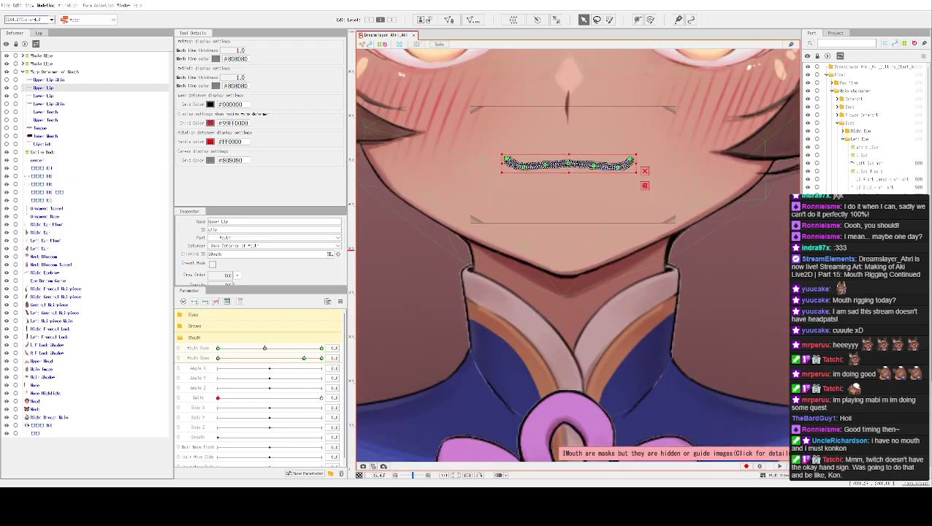
{"action": "mouse_move", "coordinate": [499, 116]}
{"action": "left_mouse_down"}
{"action": "mouse_move", "coordinate": [416, 337]}
{"action": "mouse_move", "coordinate": [462, 312]}
{"action": "left_mouse_up"}
{"action": "scroll", "coordinate": [389, 276], "scroll_direction": "down", "scroll_amount": 3}
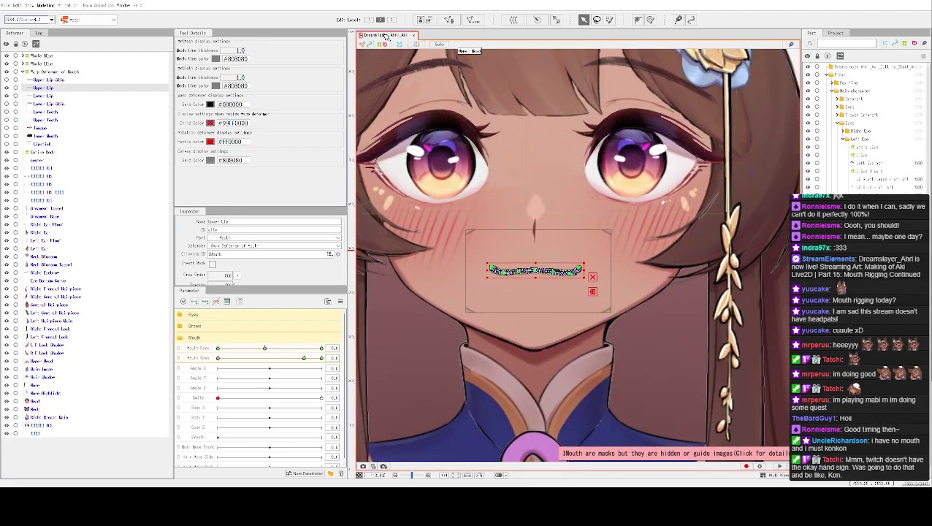
{"action": "scroll", "coordinate": [438, 296], "scroll_direction": "up", "scroll_amount": 3}
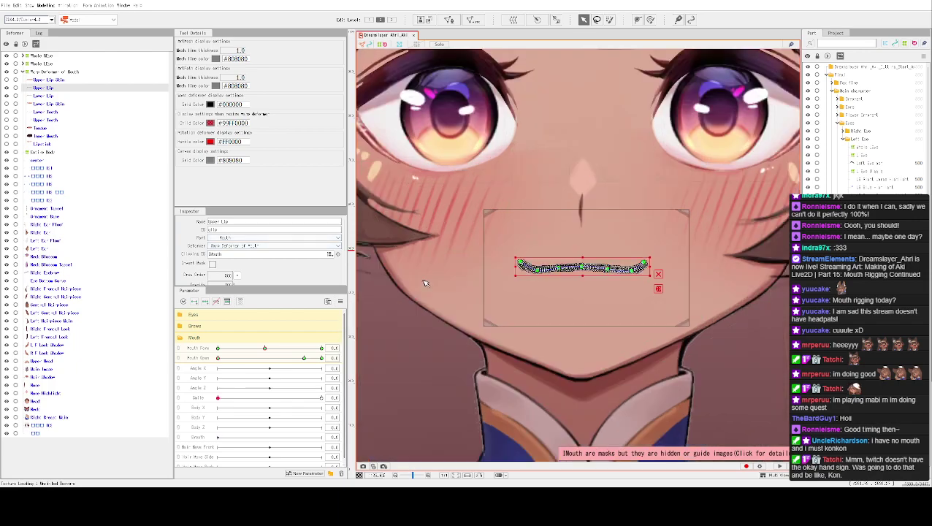
{"action": "left_click_drag", "start_coordinate": [395, 313], "coordinate": [396, 310]}
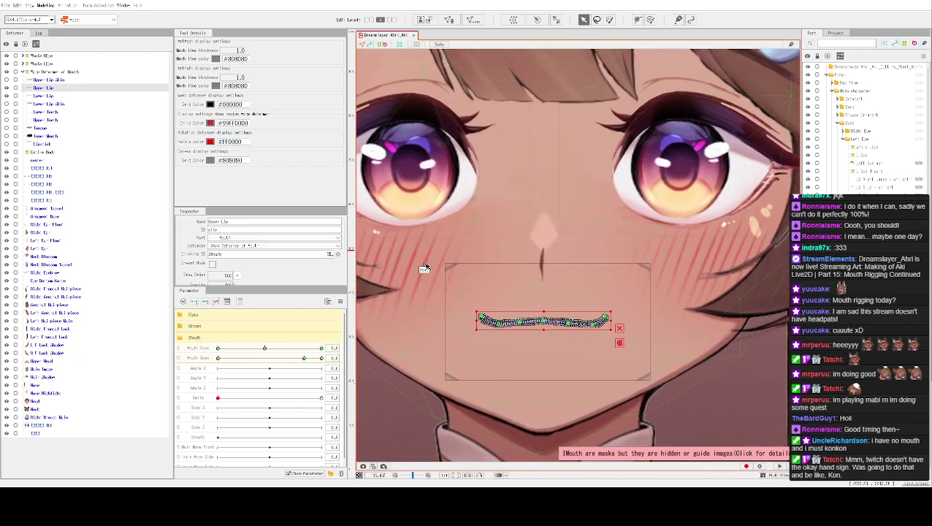
{"action": "scroll", "coordinate": [445, 252], "scroll_direction": "down", "scroll_amount": 3}
{"action": "left_click_drag", "start_coordinate": [463, 245], "coordinate": [492, 210]}
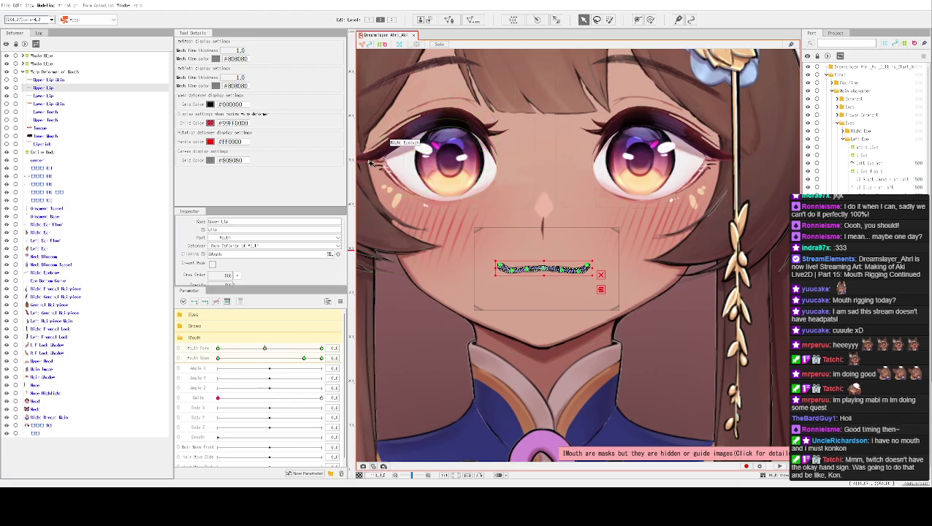
{"action": "scroll", "coordinate": [523, 211], "scroll_direction": "up", "scroll_amount": 2}
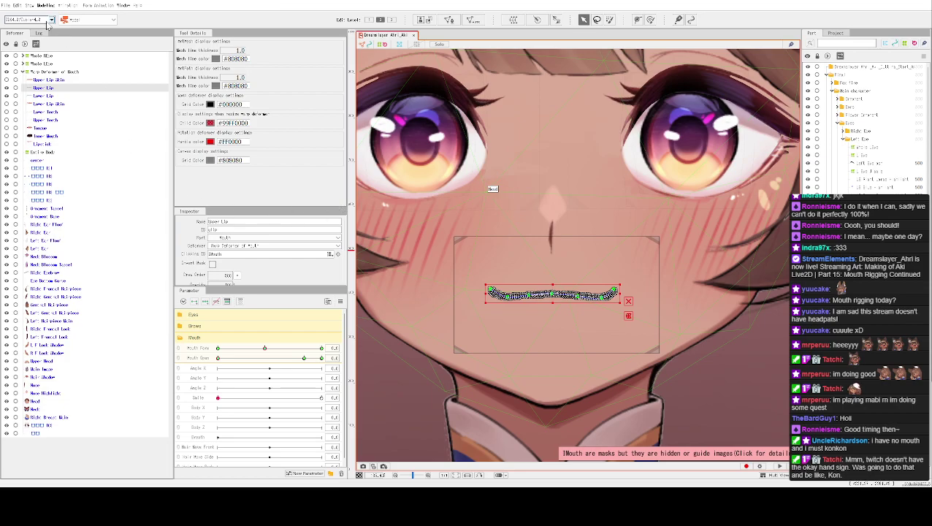
Import the updated Dreamslayer Ahri_Aki_Cutting_Start_April_FirstRigBase.psd artwork into the open model.
{"action": "left_click", "coordinate": [7, 6]}
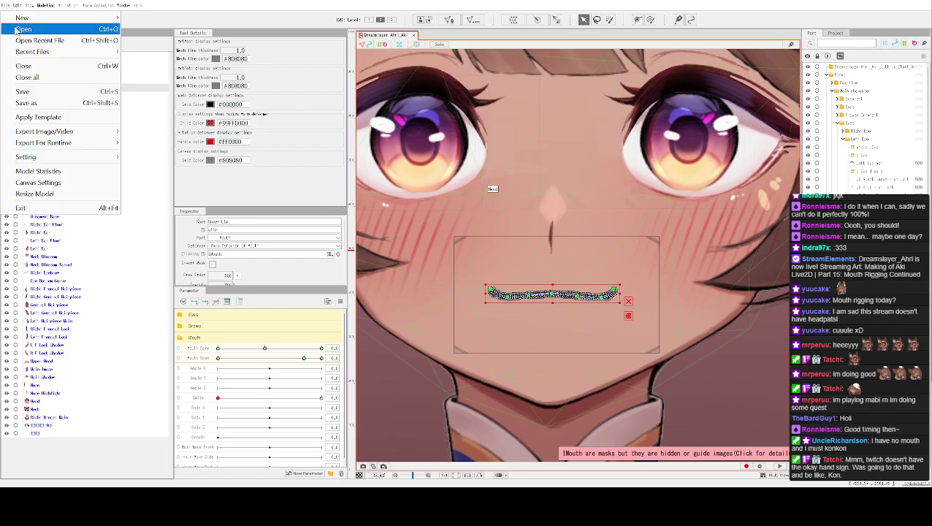
{"action": "left_click", "coordinate": [22, 29]}
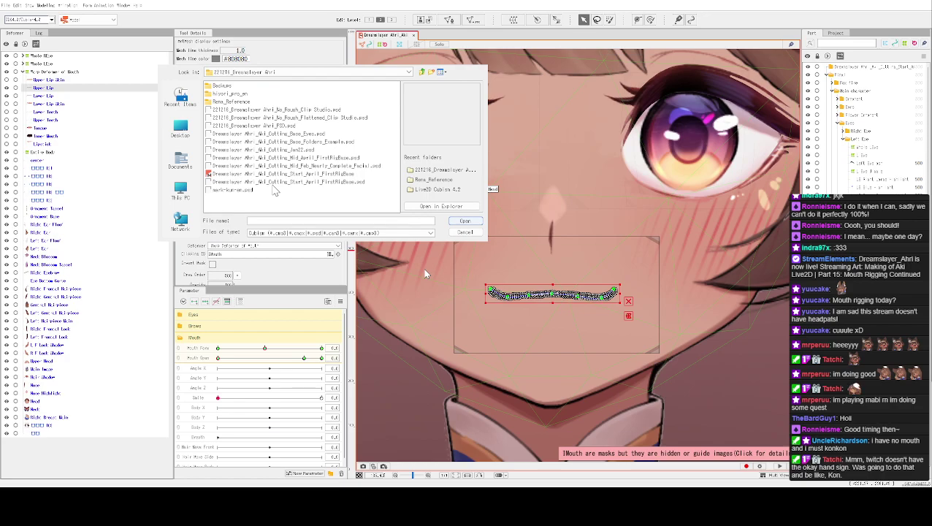
{"action": "left_click", "coordinate": [276, 182]}
{"action": "left_click", "coordinate": [461, 222]}
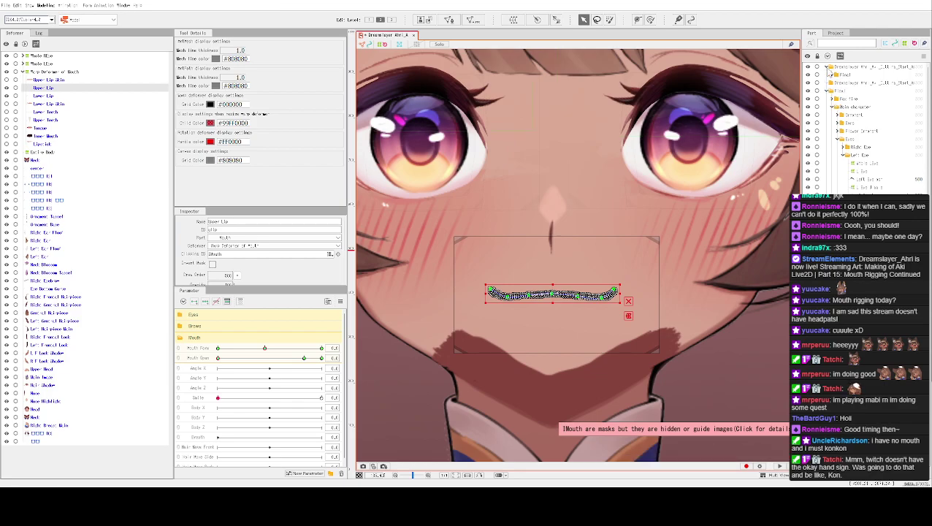
Expand the newly imported top-level PSD part to check its contents, and delete that part together with its extra neck object.
{"action": "left_click", "coordinate": [838, 84]}
{"action": "left_click", "coordinate": [841, 90]}
{"action": "left_click", "coordinate": [853, 115]}
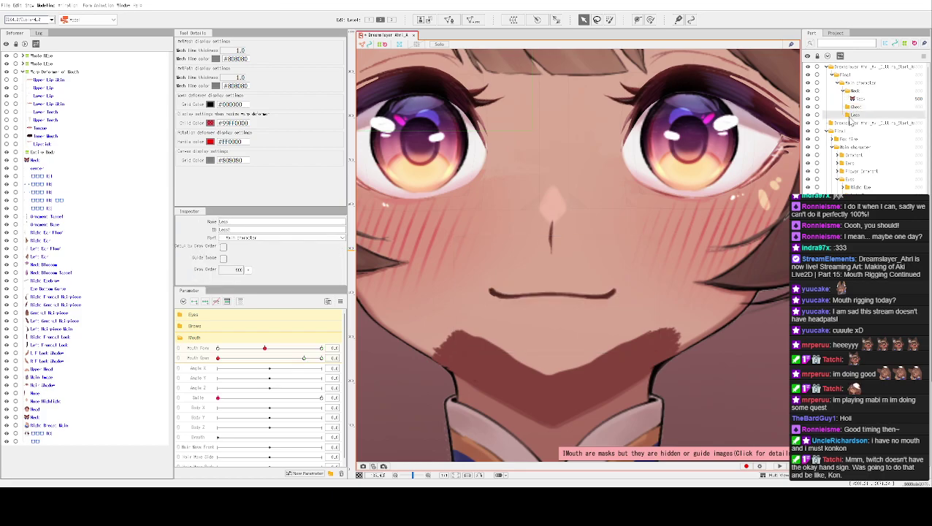
{"action": "left_click", "coordinate": [840, 69]}
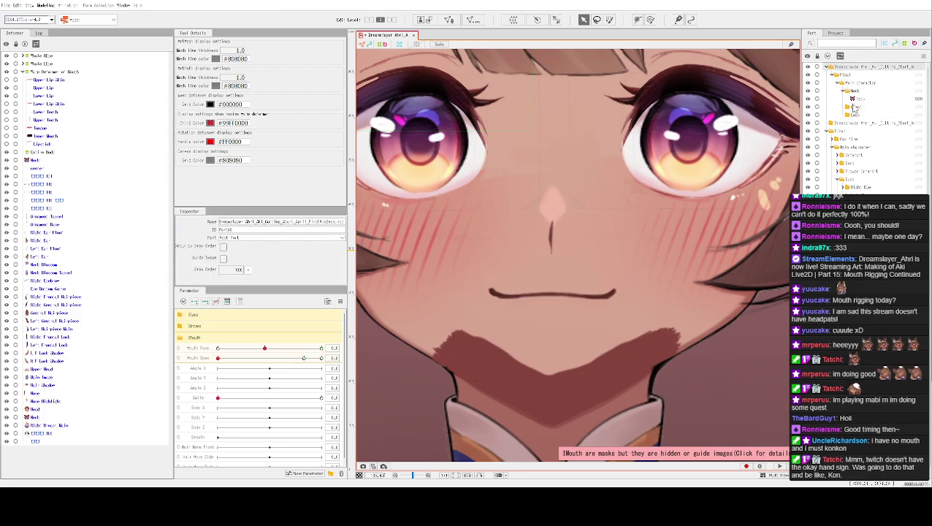
{"action": "scroll", "coordinate": [858, 168], "scroll_direction": "down", "scroll_amount": 6}
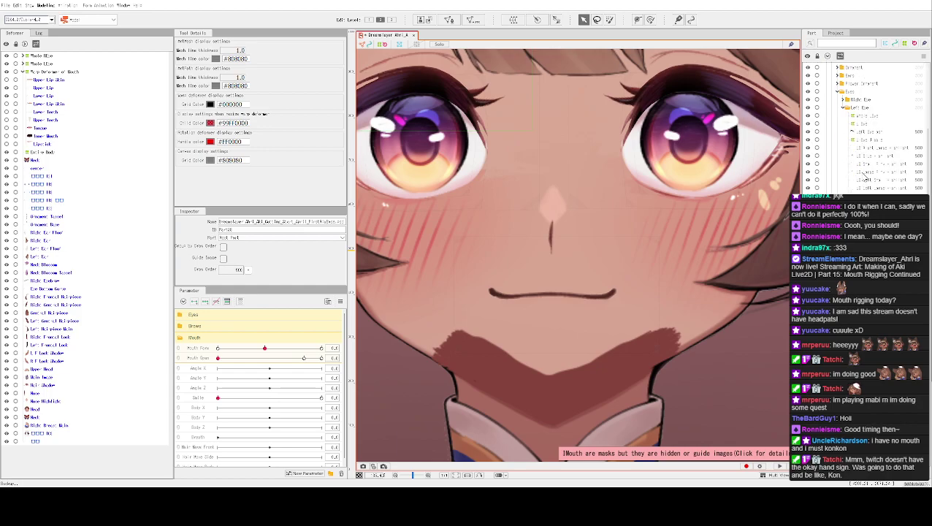
{"action": "scroll", "coordinate": [859, 187], "scroll_direction": "up", "scroll_amount": 8}
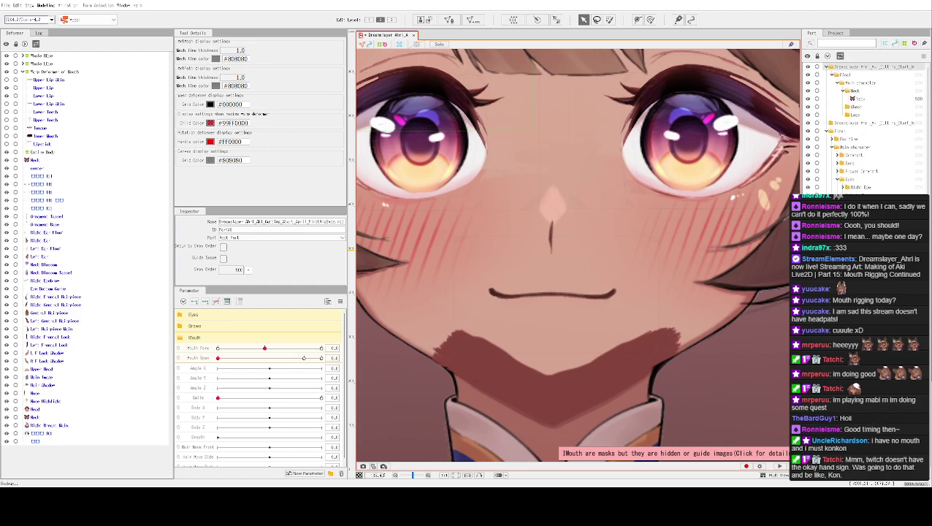
{"action": "right_click", "coordinate": [841, 71]}
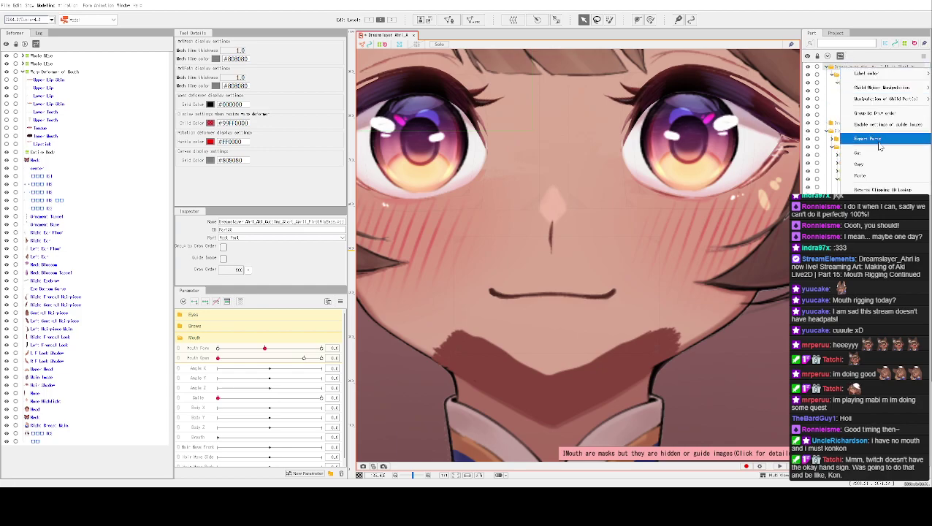
{"action": "left_click", "coordinate": [831, 76]}
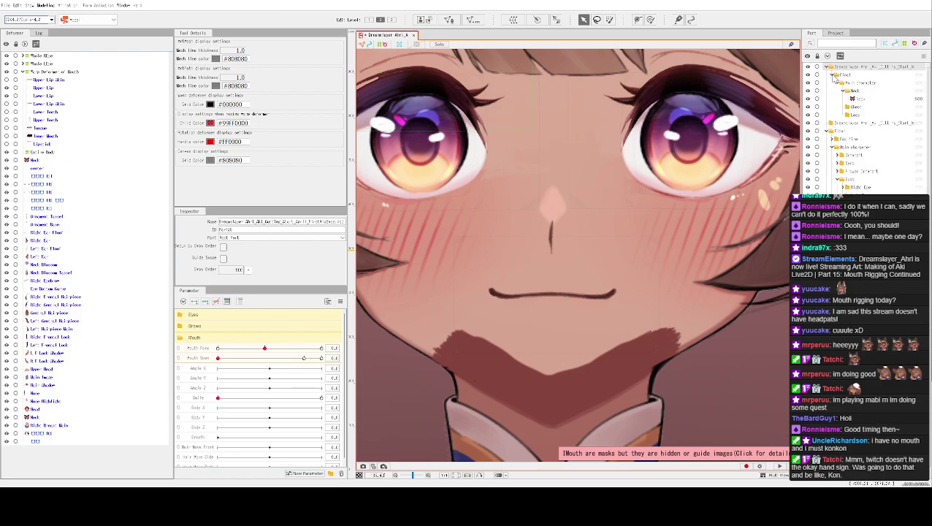
{"action": "left_click", "coordinate": [852, 70]}
{"action": "key", "text": "Delete"}
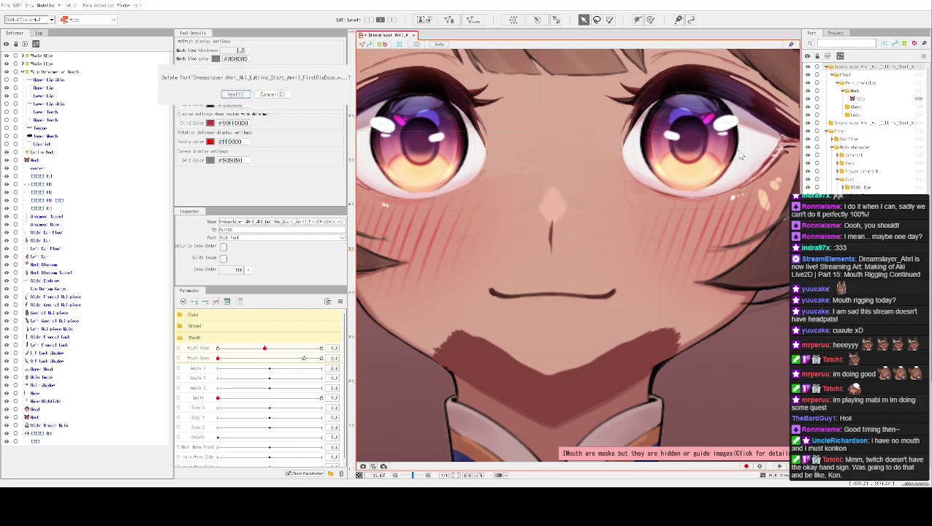
{"action": "key", "text": "Return"}
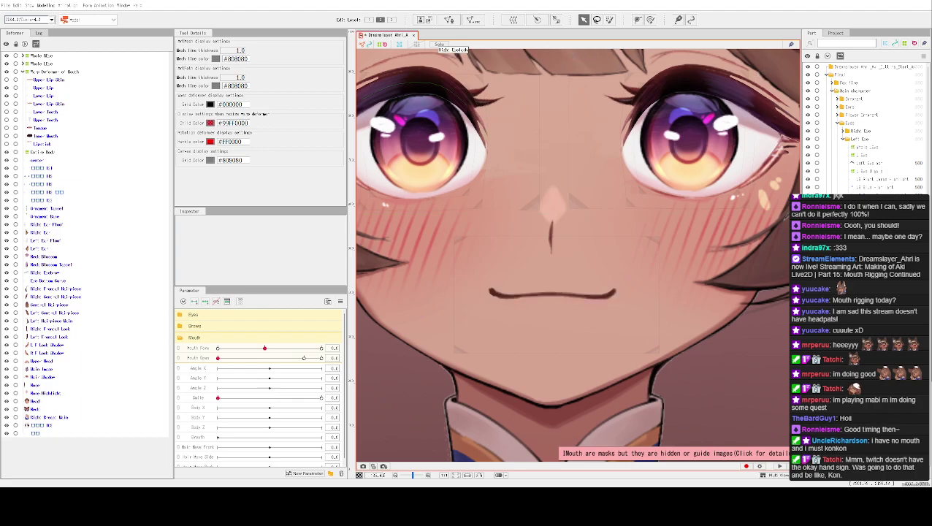
Try to assign Mouth Form key values -1.0, 0.0 and 1.2 to all meshes in the mouth warp deformer.
{"action": "left_click", "coordinate": [58, 80]}
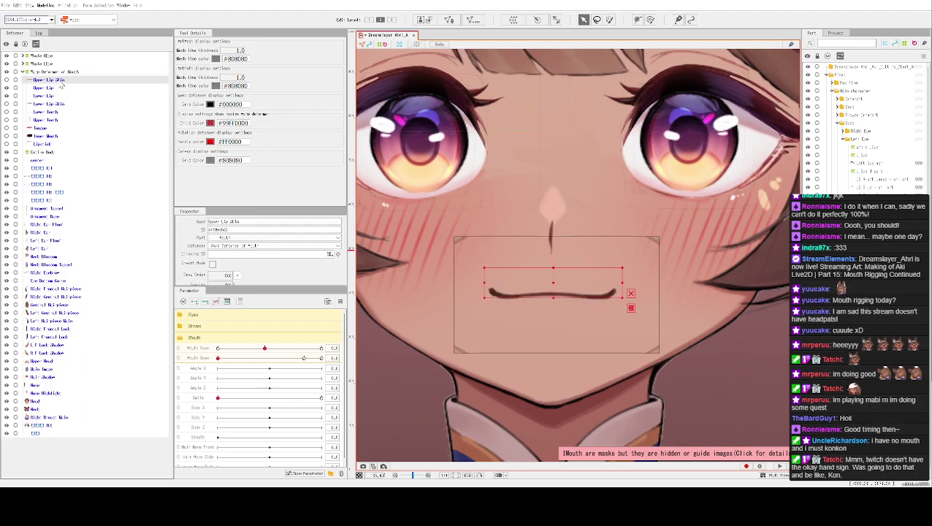
{"action": "left_click", "coordinate": [51, 137], "text": "shift"}
{"action": "left_click", "coordinate": [46, 144], "text": "shift"}
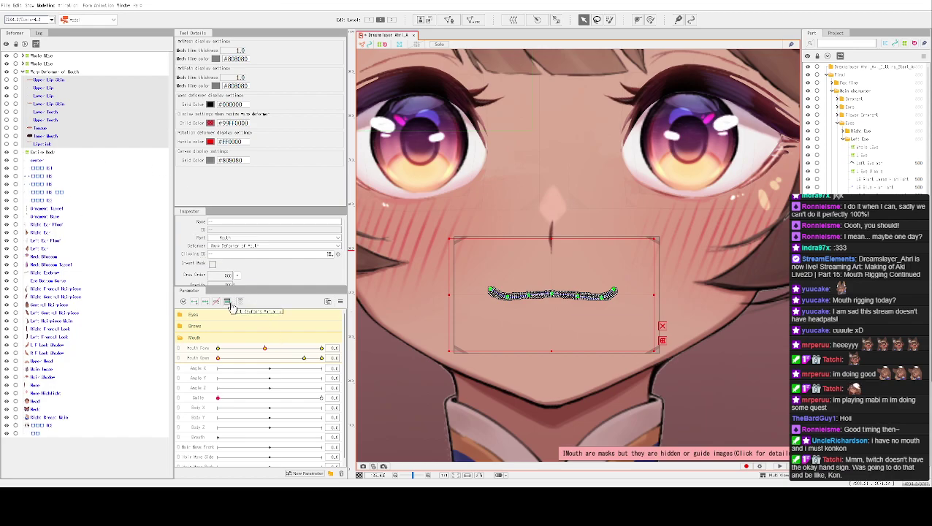
{"action": "left_click", "coordinate": [189, 351]}
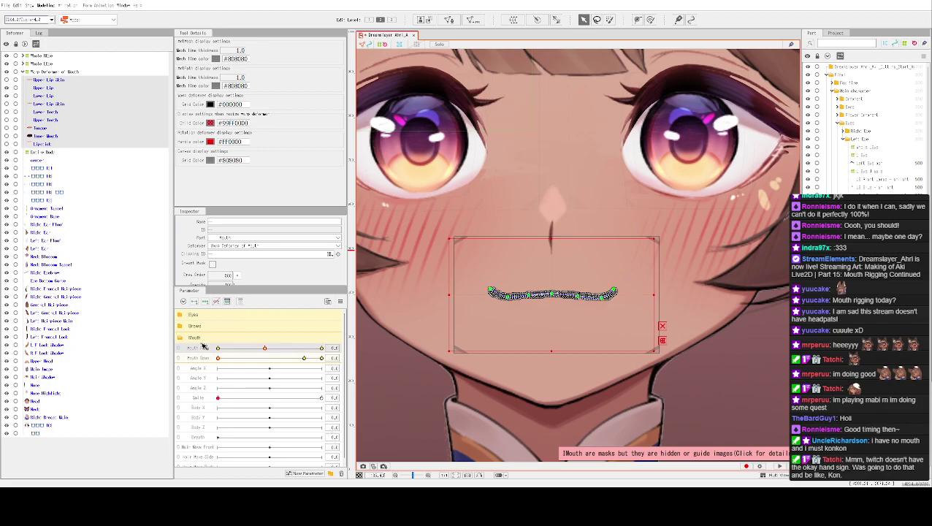
{"action": "left_click", "coordinate": [227, 301]}
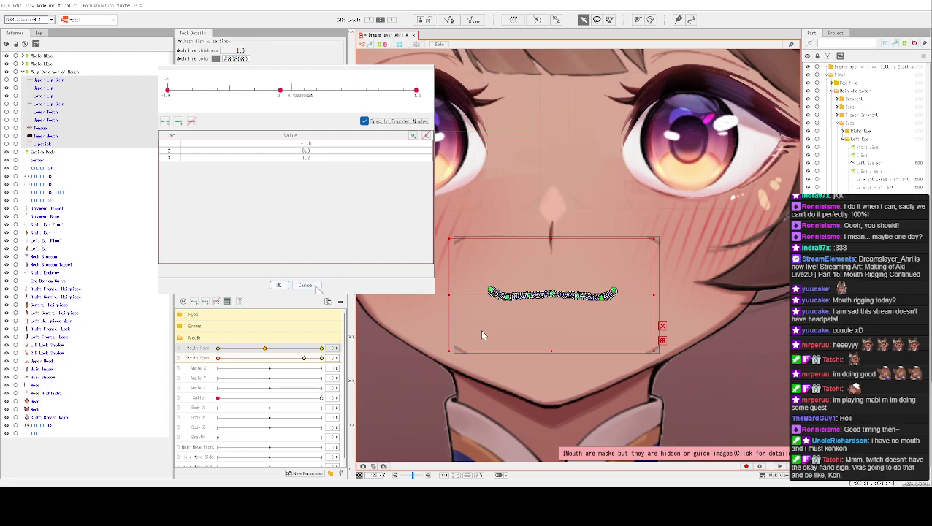
{"action": "left_click", "coordinate": [280, 285]}
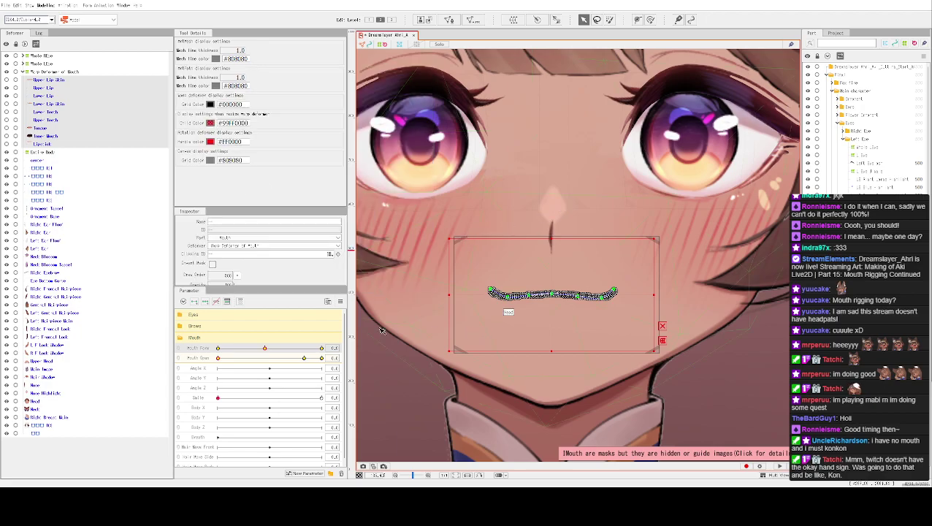
Test the mouth meshes at a half-open Mouth Open value, undo it, and preview a negative Mouth Form value.
{"action": "left_click", "coordinate": [275, 359]}
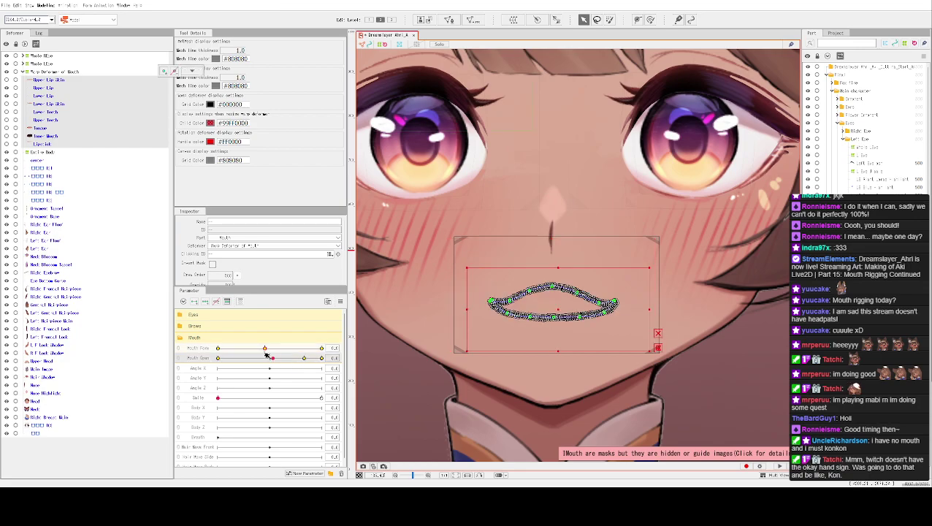
{"action": "key", "text": "ctrl+z"}
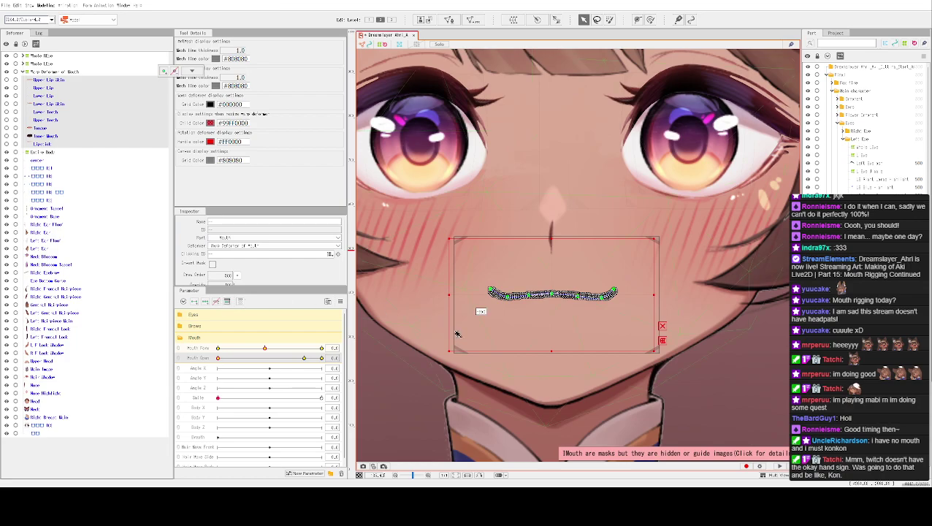
{"action": "left_click", "coordinate": [240, 349]}
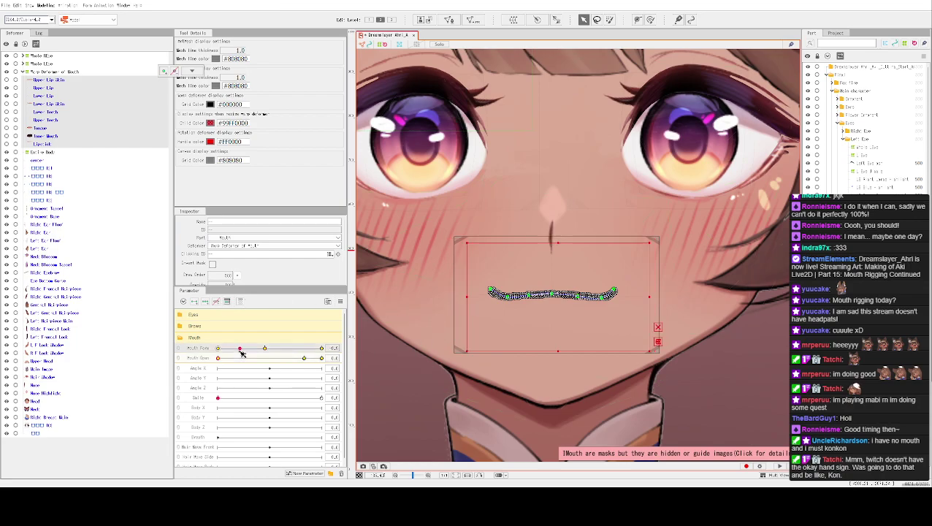
{"action": "left_click", "coordinate": [226, 300]}
Check the parameter keys of the individual mouth meshes, from Upper Lip Skin through Lipstick.
{"action": "left_click", "coordinate": [45, 80]}
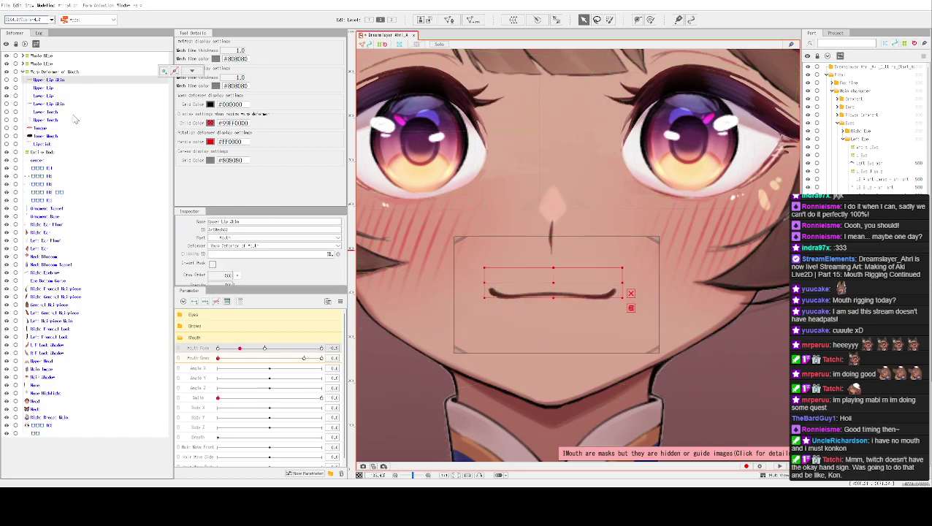
{"action": "left_click", "coordinate": [45, 89]}
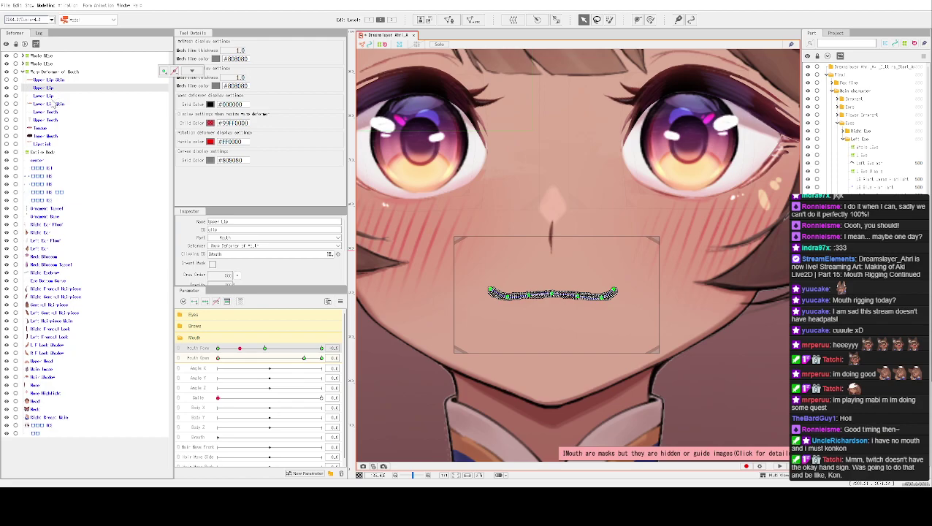
{"action": "left_click", "coordinate": [55, 105]}
{"action": "left_click", "coordinate": [55, 113]}
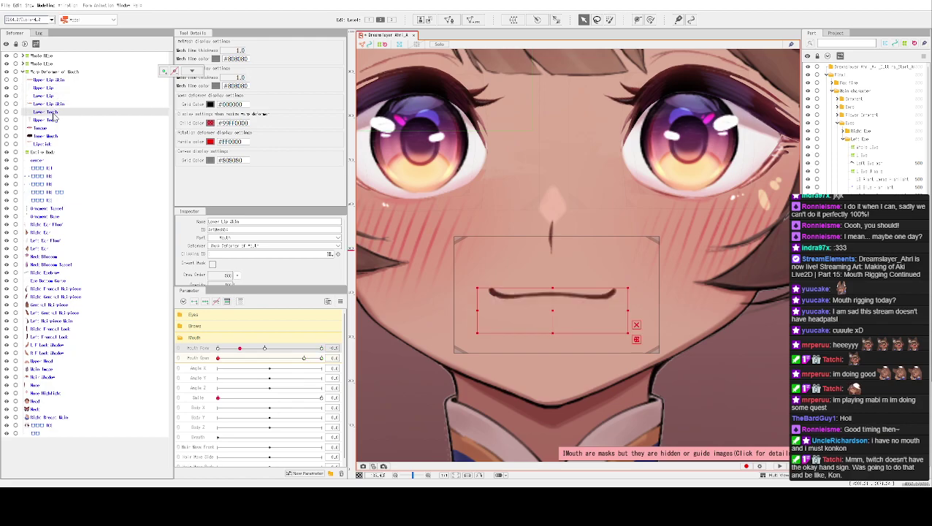
{"action": "left_click", "coordinate": [55, 129]}
{"action": "left_click", "coordinate": [56, 145]}
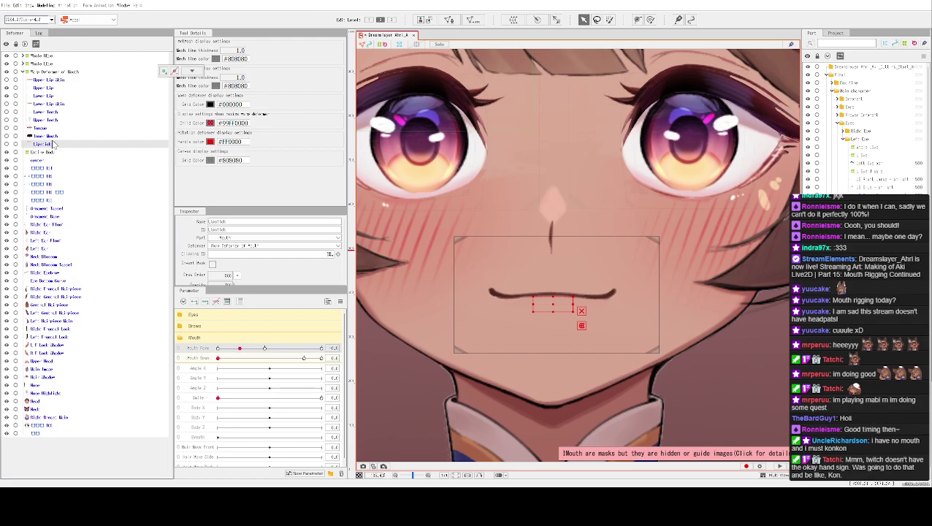
Set Mouth Form to -1.0 and key the Upper Lip Skin mesh on Mouth Form and Mouth Open.
{"action": "left_click", "coordinate": [64, 84], "text": "shift"}
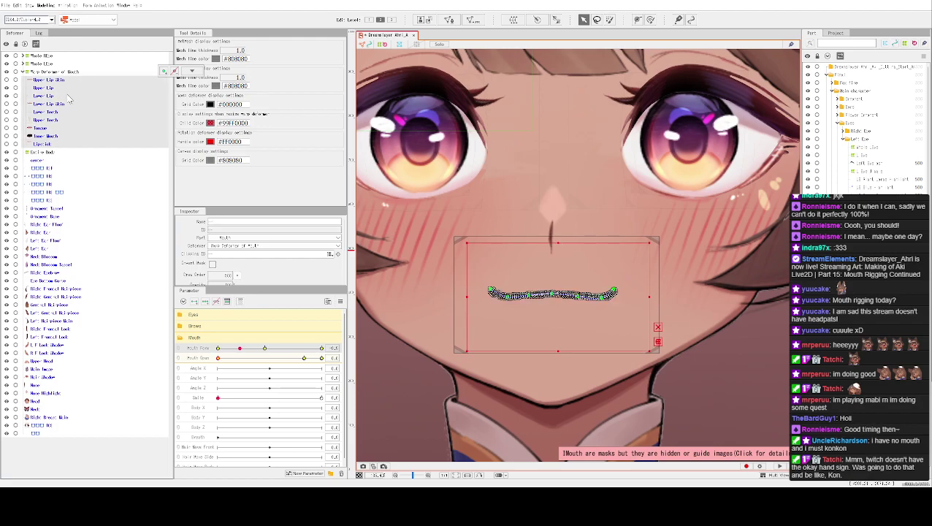
{"action": "left_click_drag", "start_coordinate": [243, 354], "coordinate": [185, 352]}
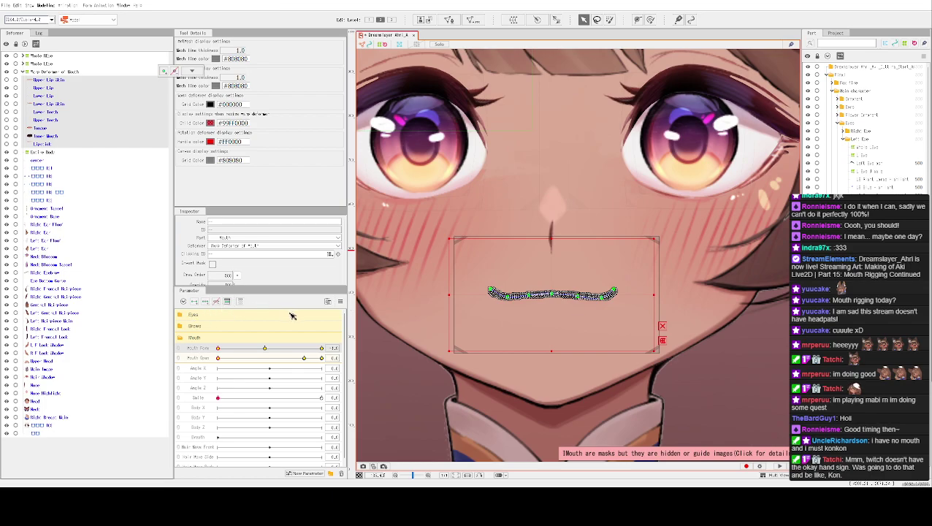
{"action": "left_click", "coordinate": [63, 83]}
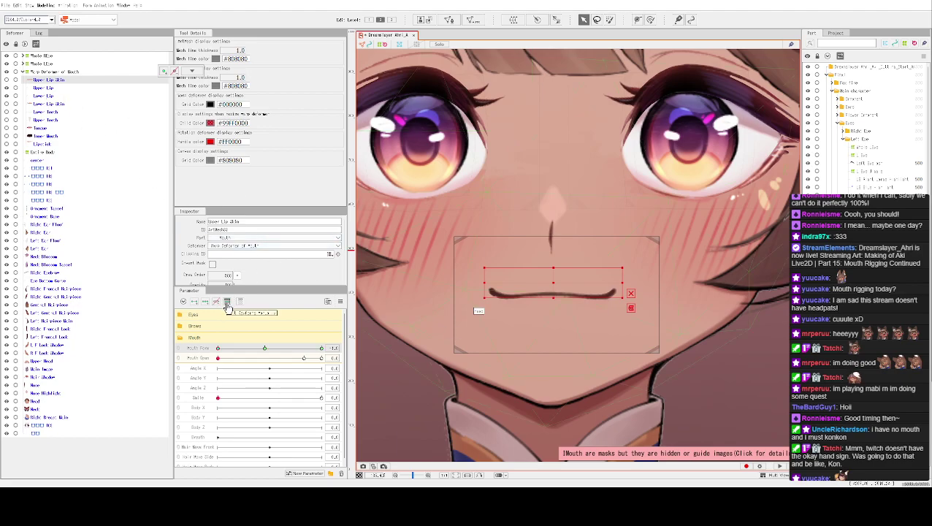
{"action": "left_click", "coordinate": [200, 358]}
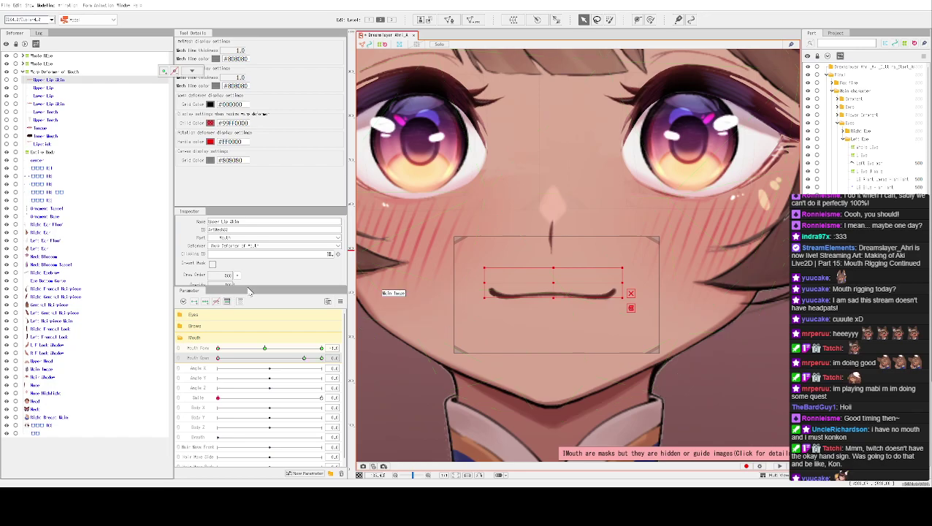
Compare the parameter keys of the Upper Lip, Lower Lip Skin, Lower Teeth, Inner Mouth and Lipstick meshes.
{"action": "left_click", "coordinate": [51, 88]}
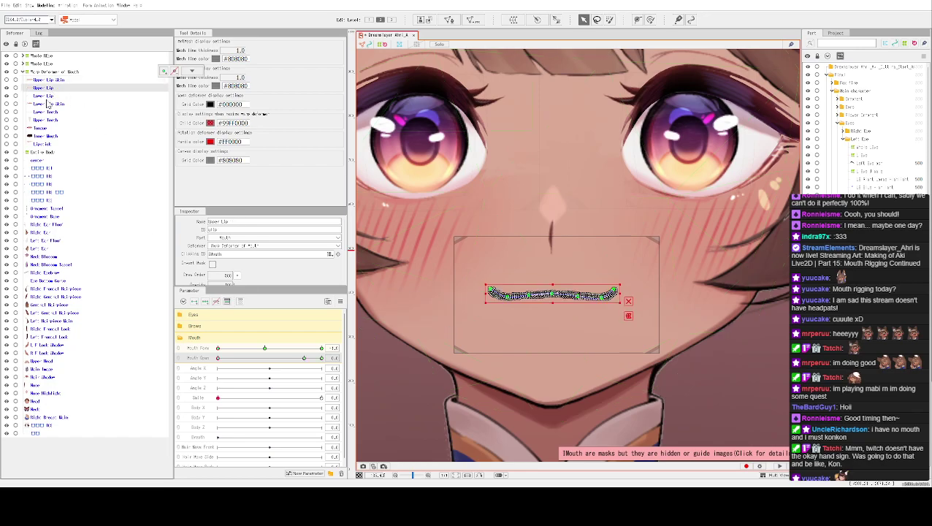
{"action": "left_click", "coordinate": [45, 106]}
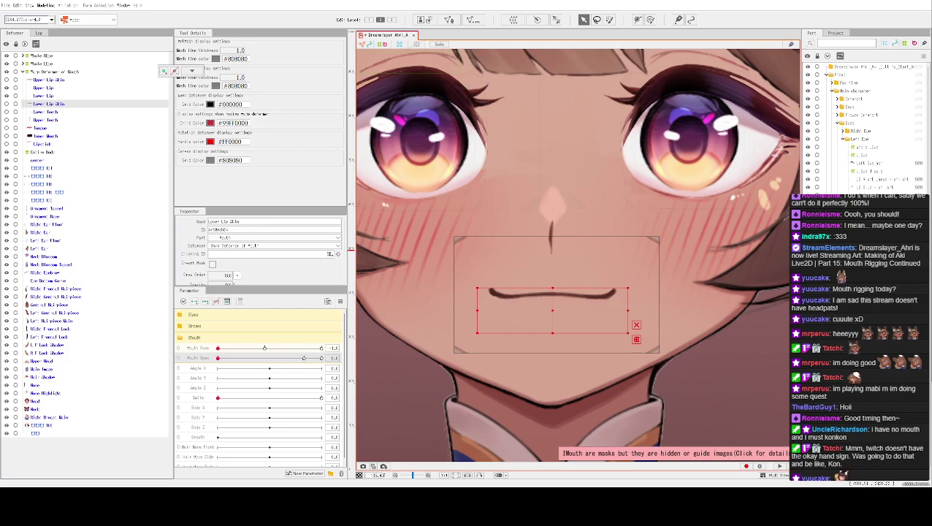
{"action": "left_click", "coordinate": [58, 113]}
{"action": "left_click", "coordinate": [52, 135]}
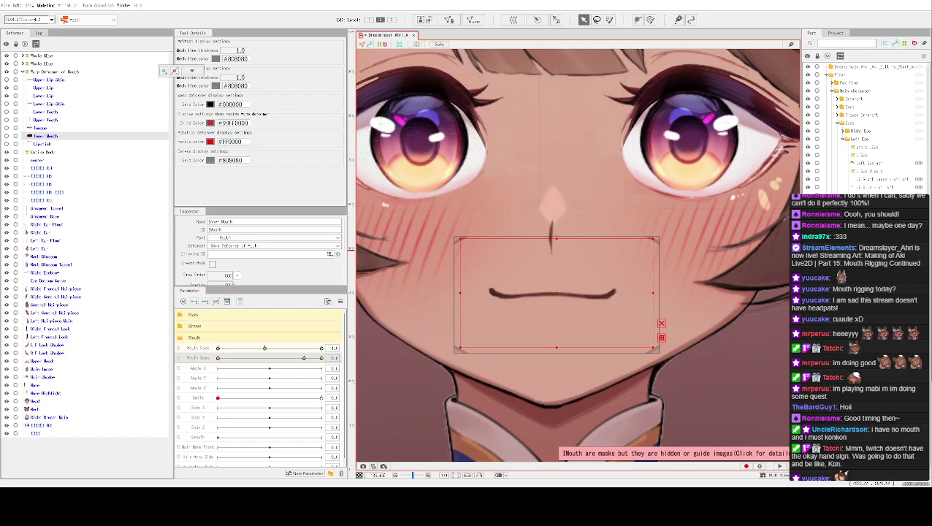
{"action": "left_click", "coordinate": [553, 282]}
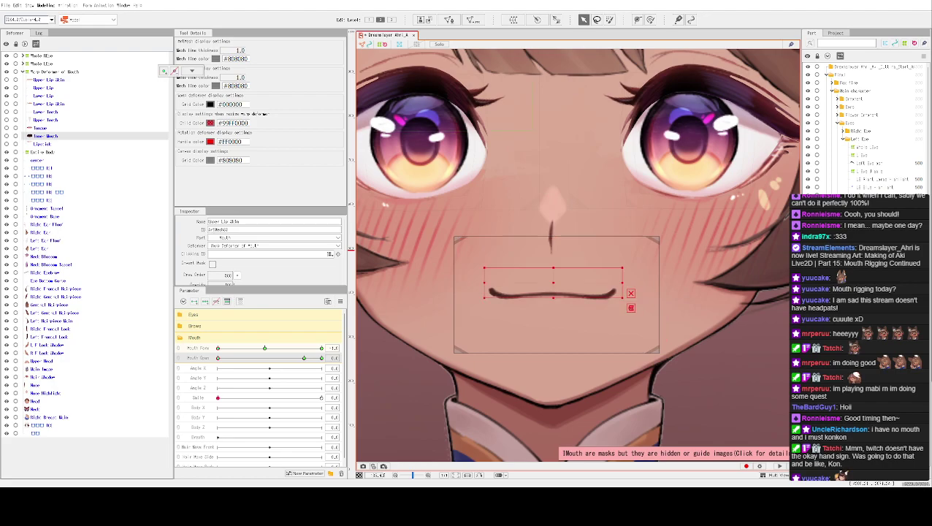
{"action": "left_click", "coordinate": [46, 136]}
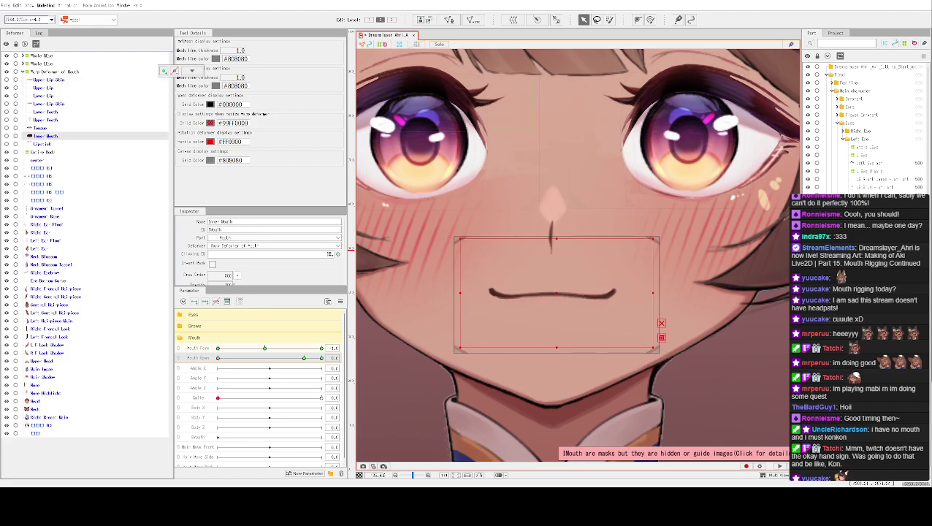
{"action": "left_click", "coordinate": [42, 144]}
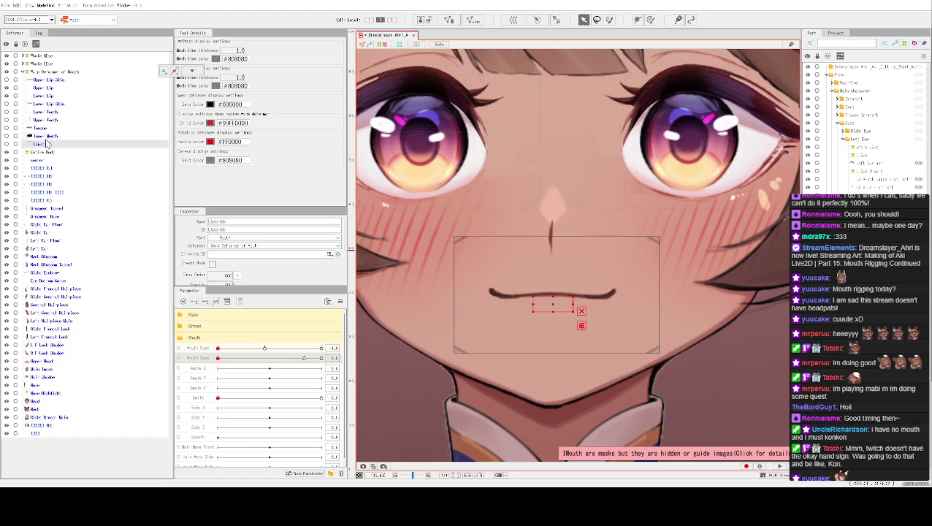
Show the Inner Mouth, Tongue, Upper Teeth, Lower Teeth, Lower Lip Skin and Upper Lip Skin meshes.
{"action": "left_click", "coordinate": [46, 137]}
{"action": "left_click", "coordinate": [7, 136]}
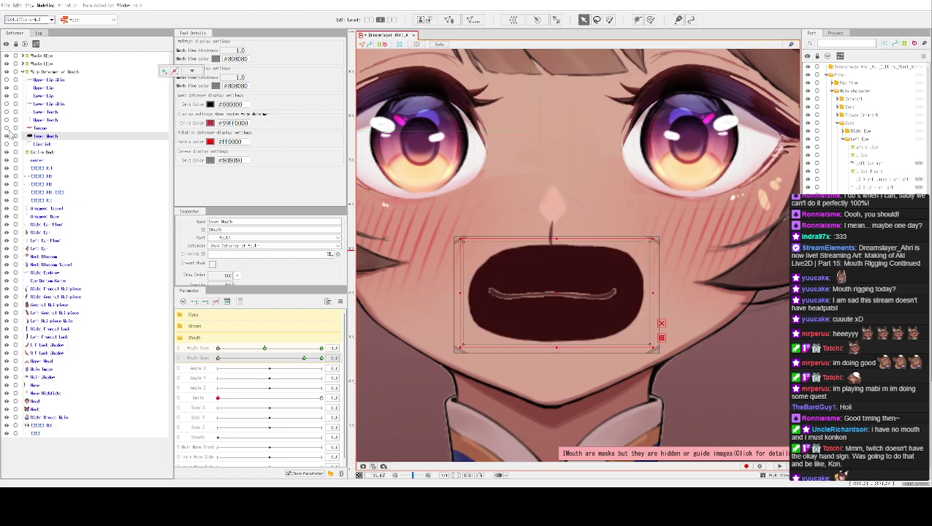
{"action": "left_click", "coordinate": [8, 128]}
{"action": "left_click", "coordinate": [8, 120]}
{"action": "left_click", "coordinate": [8, 112]}
{"action": "left_click", "coordinate": [7, 104]}
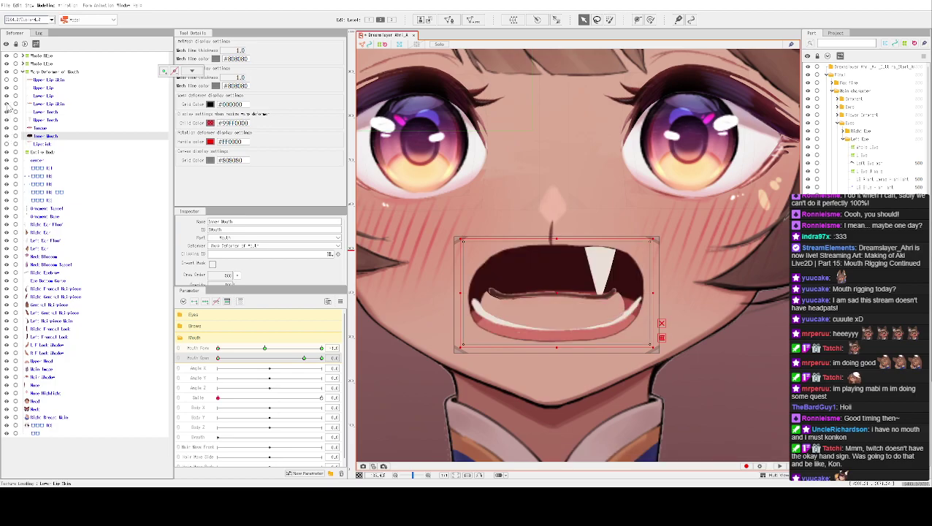
{"action": "left_click", "coordinate": [8, 84]}
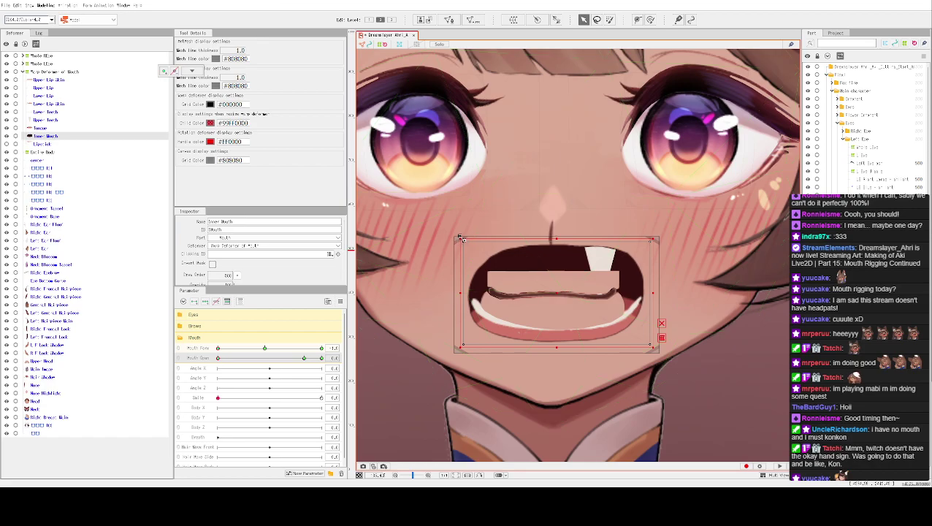
Shrink the Inner Mouth mesh and move it slightly down behind the lip skins at Mouth Form -1.0.
{"action": "left_click_drag", "start_coordinate": [461, 239], "coordinate": [482, 259]}
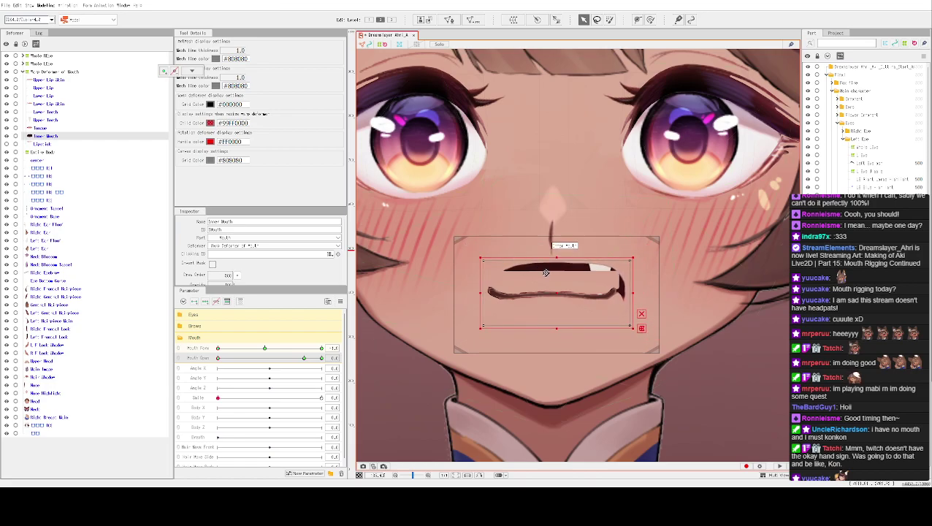
{"action": "left_click_drag", "start_coordinate": [557, 293], "coordinate": [558, 302]}
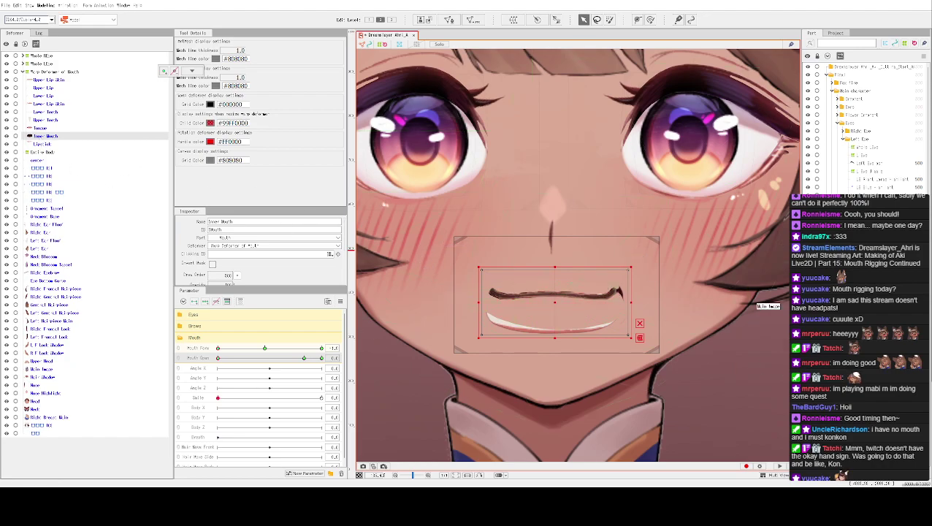
Show the Lipstick mesh and place it first among the meshes of the mouth warp deformer.
{"action": "left_click", "coordinate": [553, 305]}
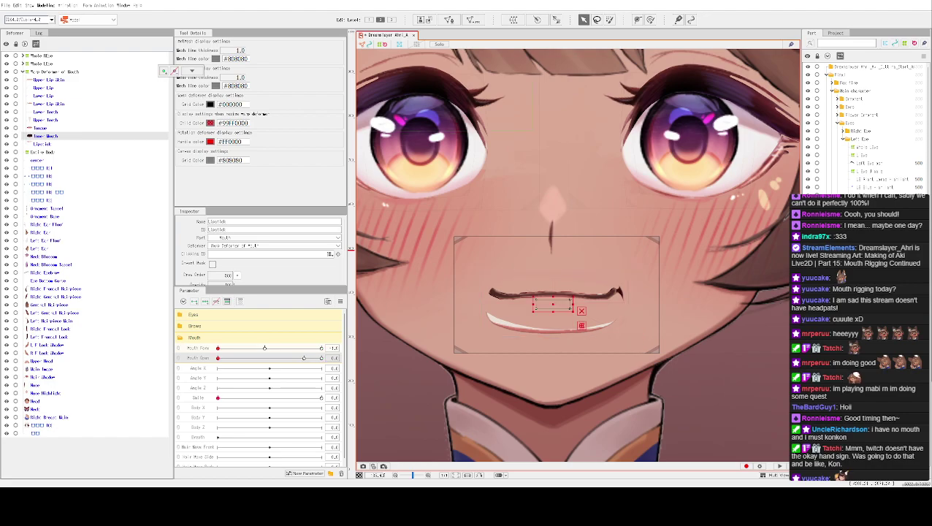
{"action": "key", "text": "ctrl+z"}
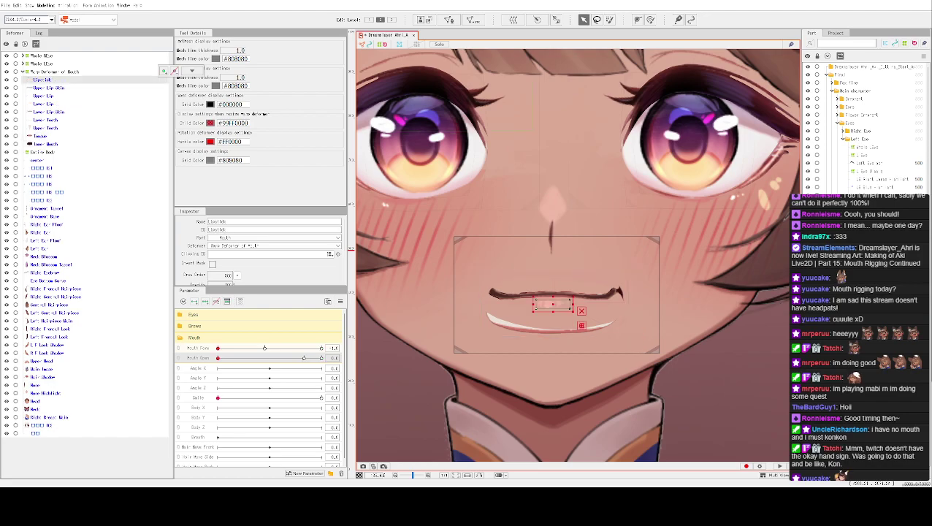
{"action": "left_click", "coordinate": [679, 371]}
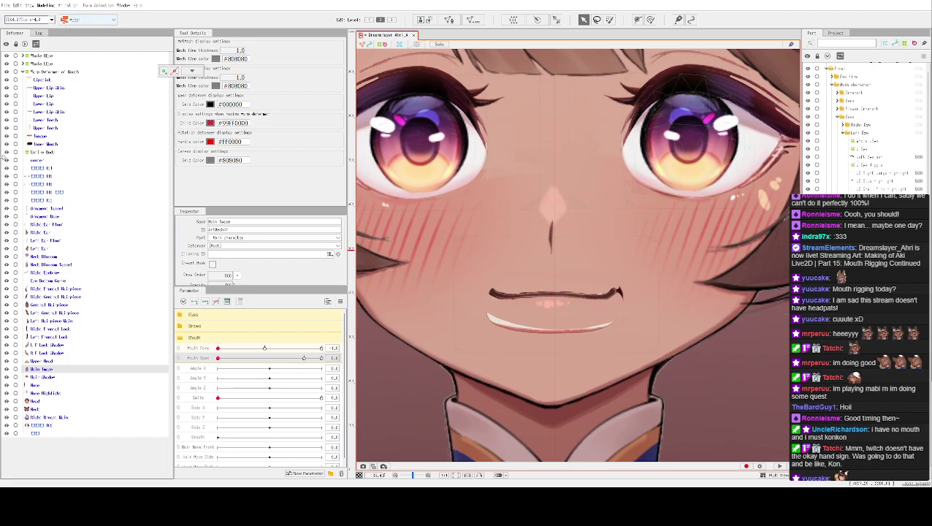
Inspect the mouth meshes one by one, from Inner Mouth up to Upper Lip Skin, for missing parameter keys.
{"action": "left_click", "coordinate": [55, 144]}
{"action": "left_click", "coordinate": [54, 136]}
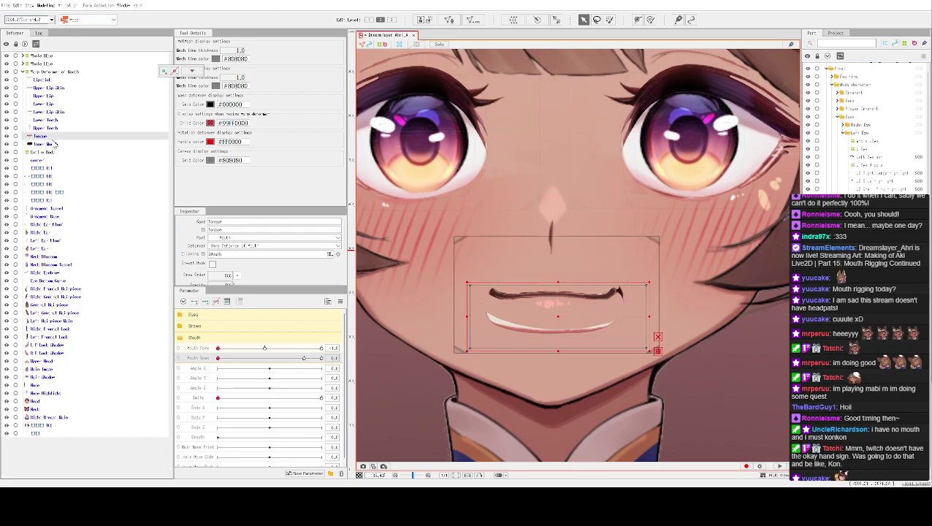
{"action": "left_click", "coordinate": [55, 128]}
{"action": "left_click", "coordinate": [59, 119]}
{"action": "left_click", "coordinate": [58, 104]}
{"action": "left_click", "coordinate": [60, 96]}
{"action": "left_click", "coordinate": [63, 88]}
Key the Lipstick mesh on Mouth Form and bring Mouth Form back to about 0.0.
{"action": "left_click", "coordinate": [61, 80]}
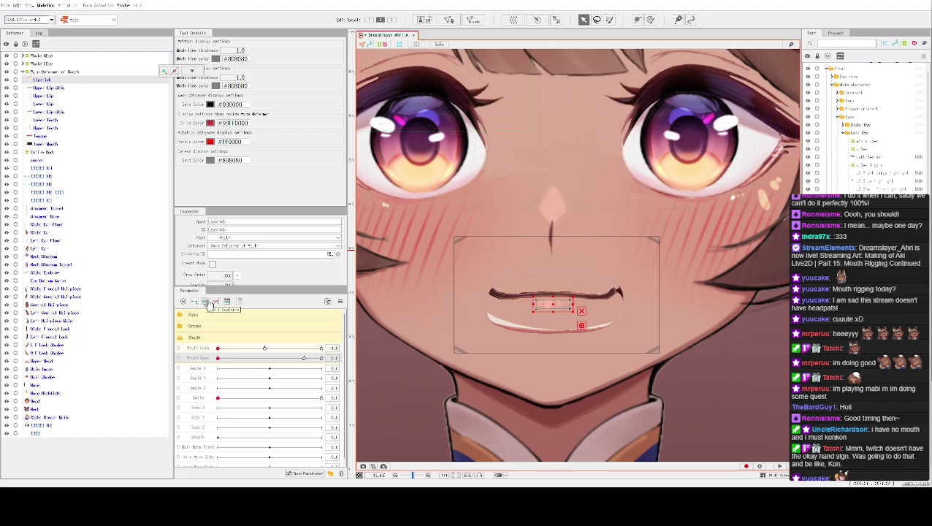
{"action": "left_click", "coordinate": [194, 349]}
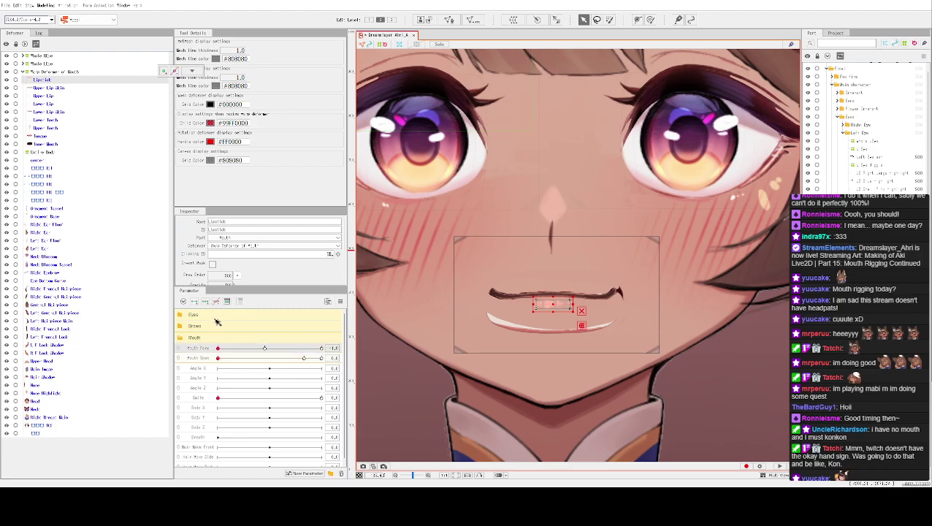
{"action": "left_click", "coordinate": [205, 301]}
{"action": "left_click", "coordinate": [227, 302]}
{"action": "left_click", "coordinate": [309, 349]}
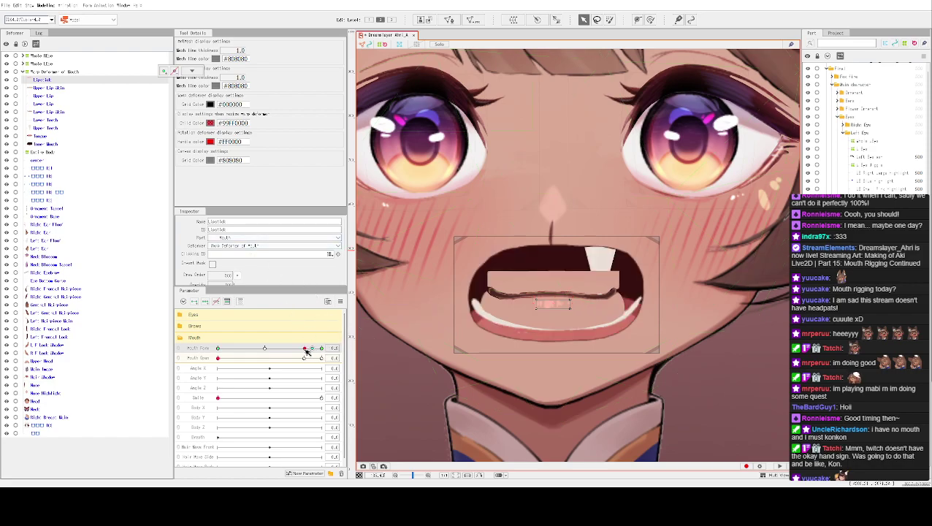
{"action": "left_click_drag", "start_coordinate": [313, 350], "coordinate": [266, 351]}
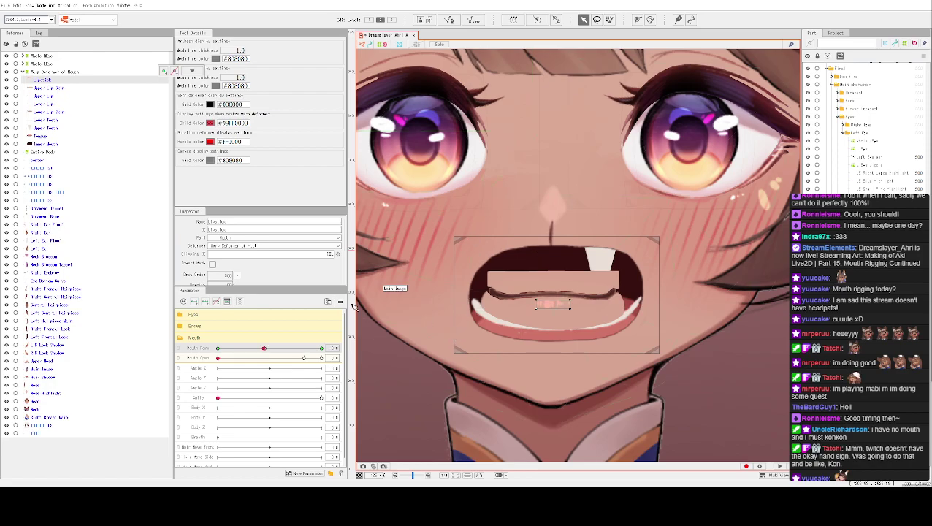
Key the Lipstick mesh on Mouth Open and the Lower Lip Skin mesh on Mouth Form, with three keys each.
{"action": "left_click", "coordinate": [264, 349]}
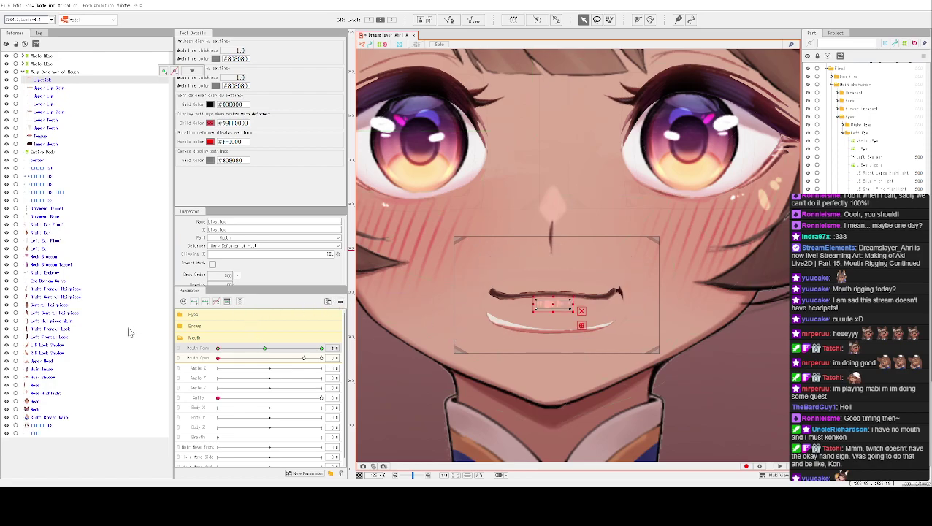
{"action": "left_click", "coordinate": [207, 361]}
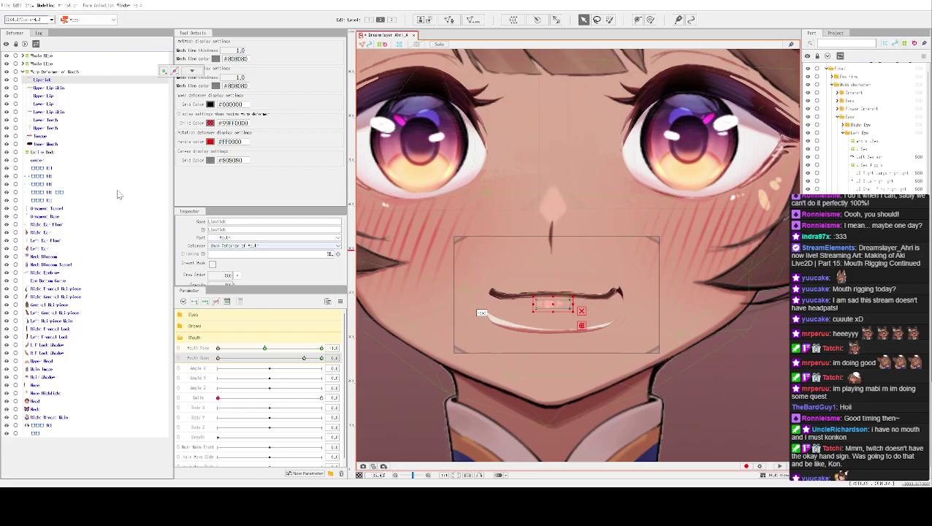
{"action": "left_click", "coordinate": [59, 89]}
{"action": "left_click", "coordinate": [58, 98]}
{"action": "left_click", "coordinate": [49, 113]}
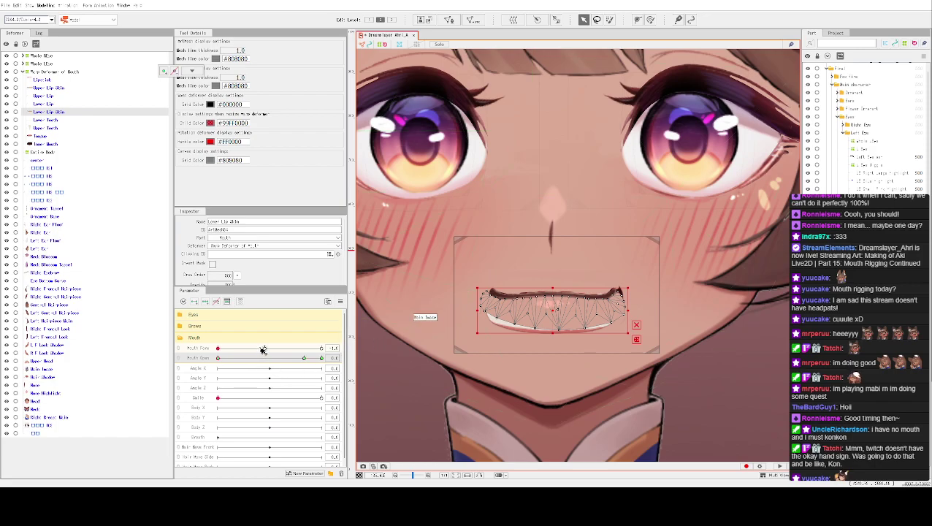
{"action": "left_click", "coordinate": [199, 348]}
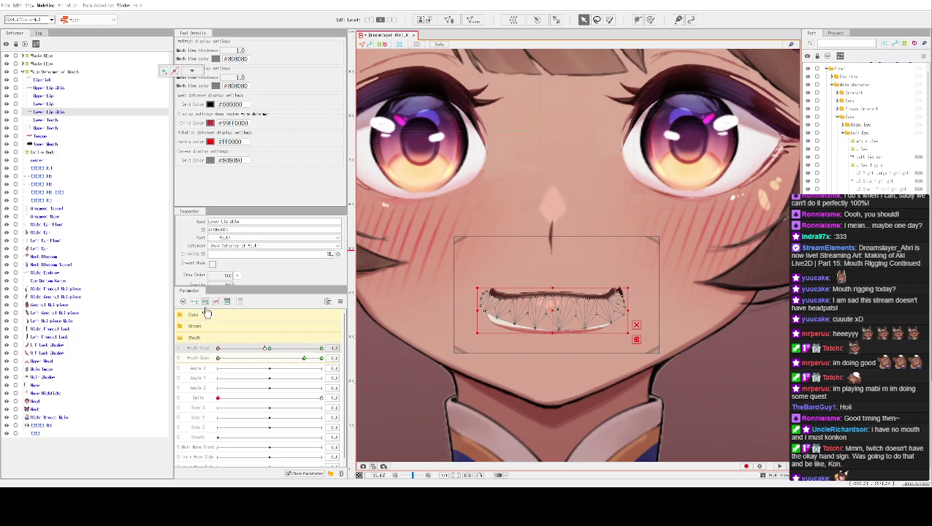
{"action": "left_click", "coordinate": [216, 300]}
Check the Lower Teeth keys, and key the Upper Teeth mesh on Mouth Form with three keys, the middle one at 0.0.
{"action": "left_click", "coordinate": [48, 120]}
{"action": "left_click", "coordinate": [51, 128]}
{"action": "left_click", "coordinate": [49, 120]}
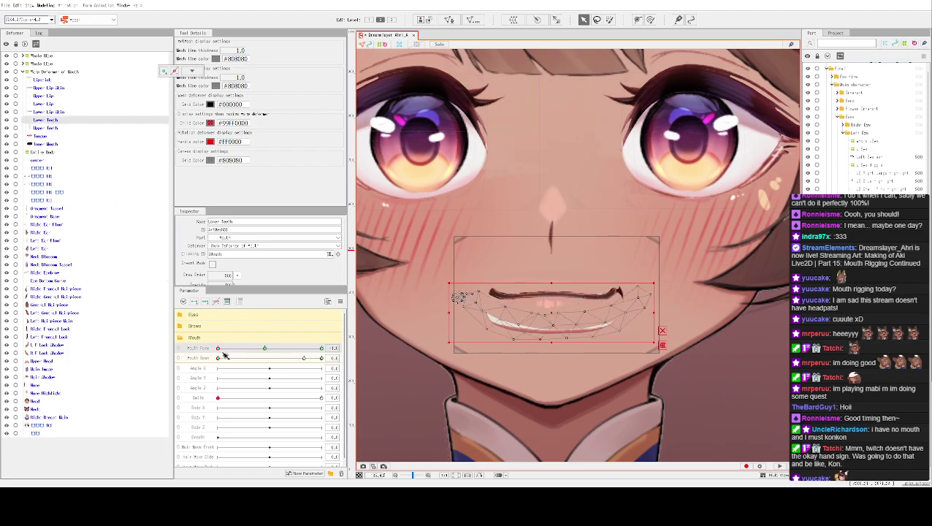
{"action": "left_click", "coordinate": [41, 113]}
{"action": "left_click", "coordinate": [37, 129]}
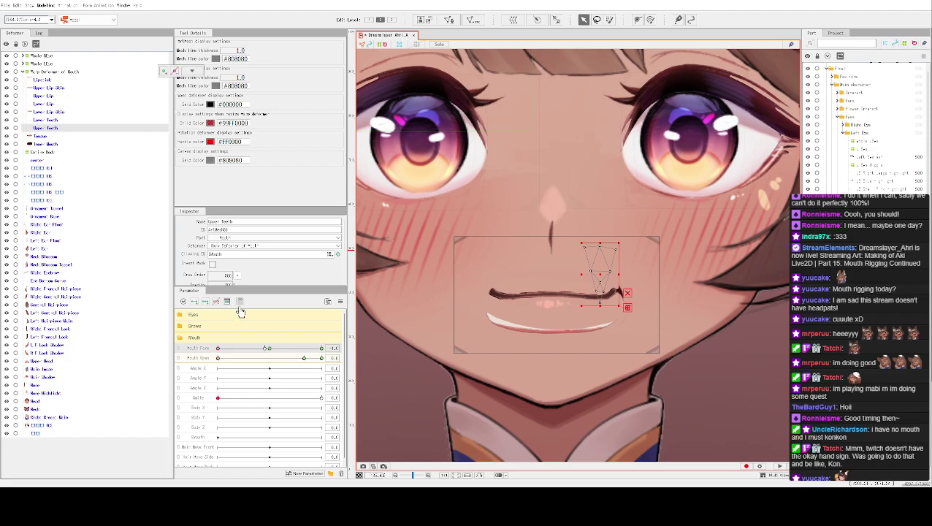
{"action": "left_click", "coordinate": [227, 301]}
Key the Tongue mesh on both Mouth Form and Mouth Open with three keys each.
{"action": "left_click", "coordinate": [36, 137]}
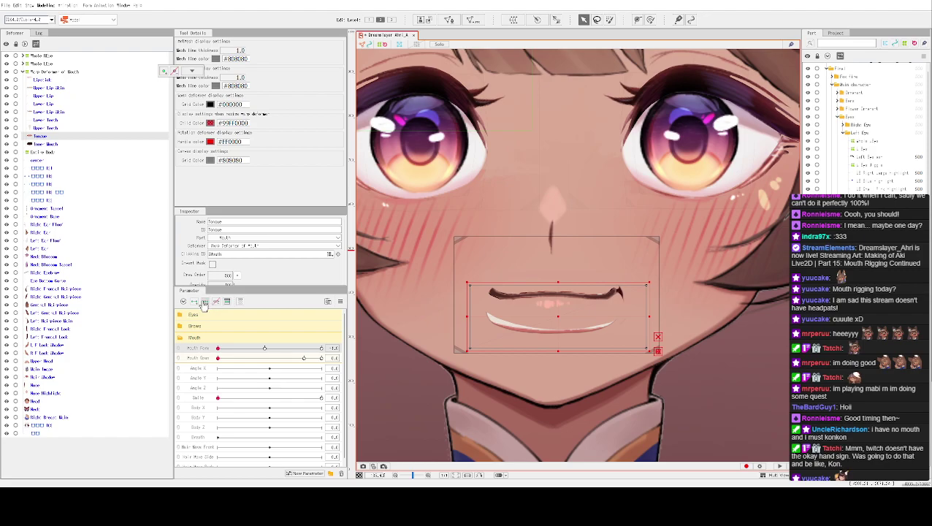
{"action": "left_click", "coordinate": [226, 301]}
{"action": "left_click_drag", "start_coordinate": [270, 358], "coordinate": [197, 361]}
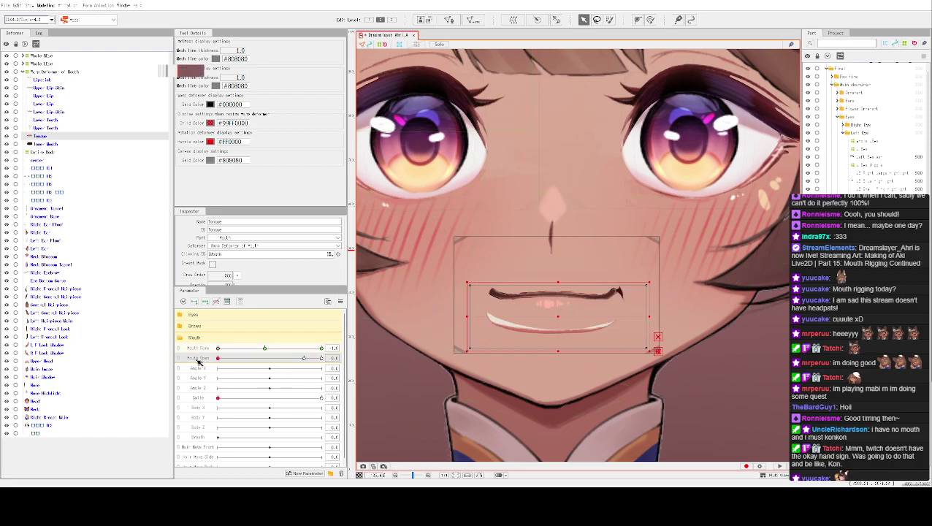
{"action": "left_click", "coordinate": [206, 304]}
{"action": "left_click", "coordinate": [54, 144]}
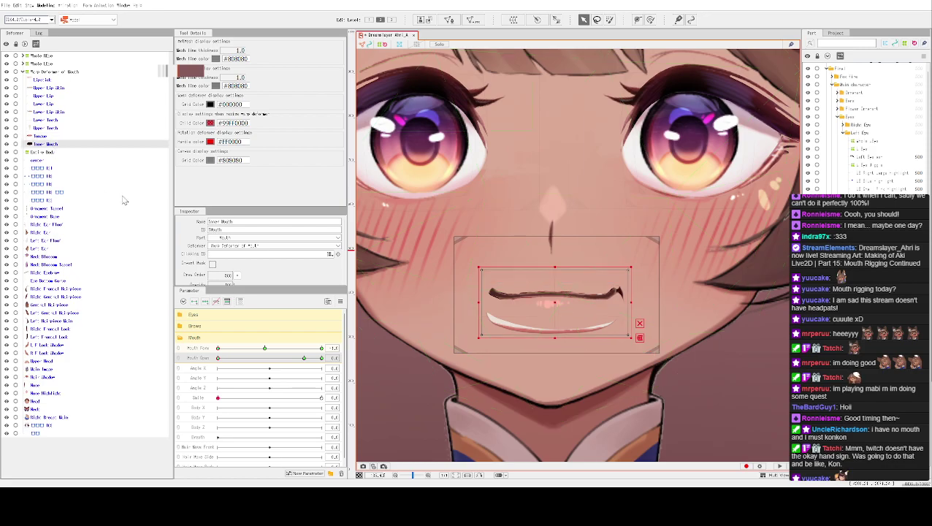
Key the mouth warp deformer on Mouth Form with three keys, the middle one at 0.0.
{"action": "left_click", "coordinate": [49, 73]}
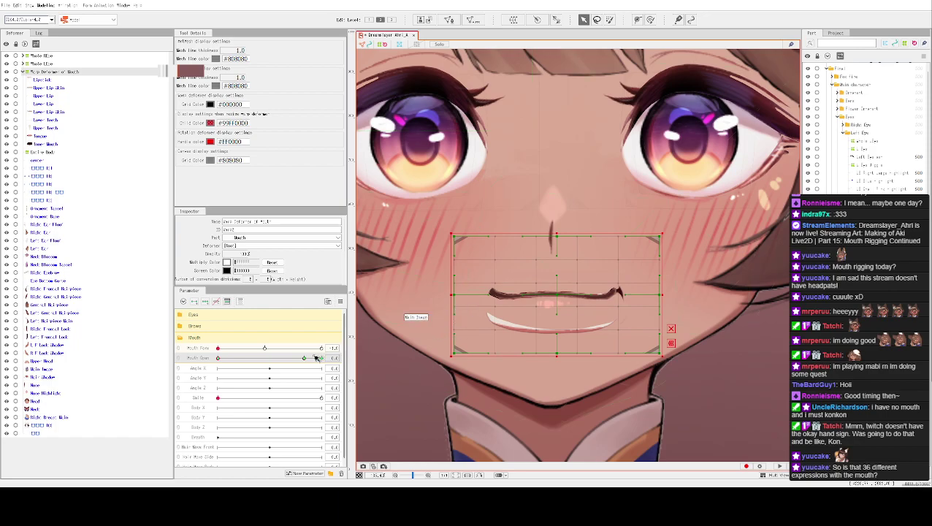
{"action": "left_click_drag", "start_coordinate": [245, 359], "coordinate": [260, 349]}
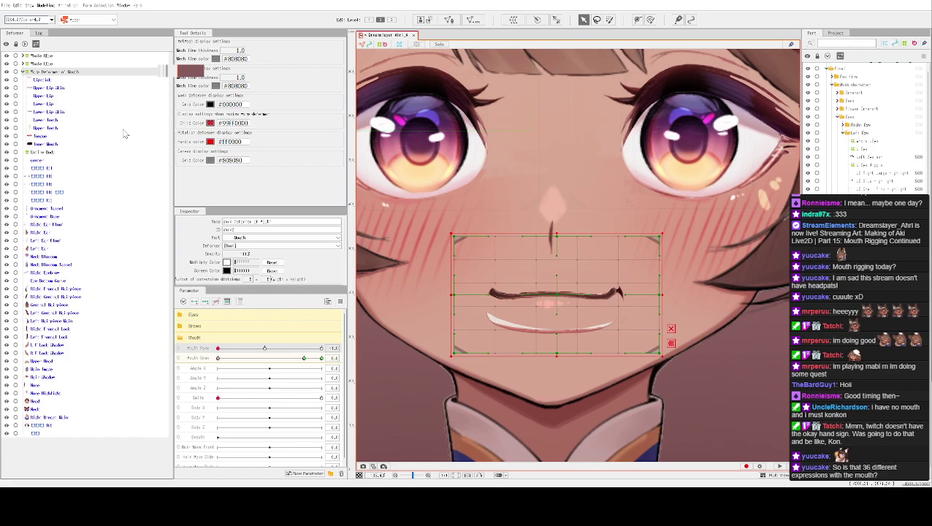
{"action": "left_click", "coordinate": [206, 301]}
{"action": "left_click", "coordinate": [312, 349]}
Expand Mouth Form to six keys for the mouth warp deformer and all of its meshes together.
{"action": "left_click", "coordinate": [44, 144]}
{"action": "left_click", "coordinate": [41, 73], "text": "shift"}
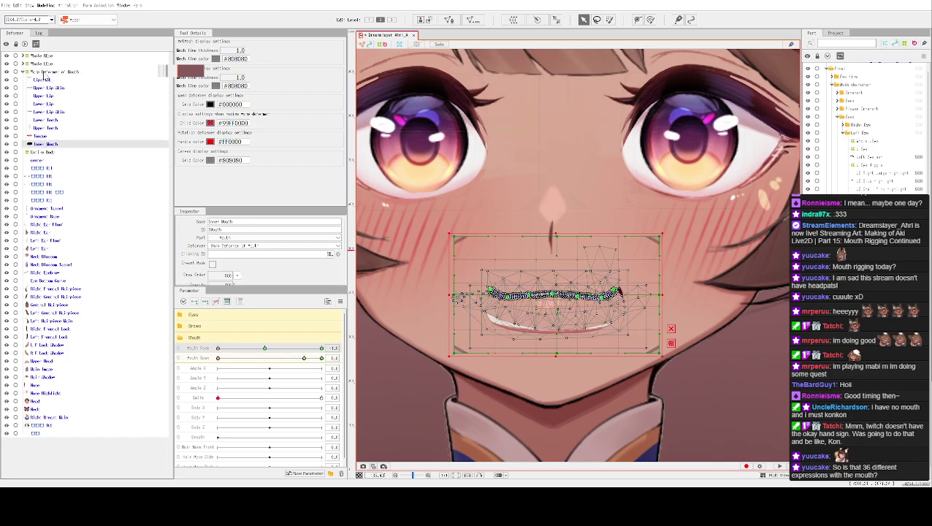
{"action": "left_click", "coordinate": [227, 303]}
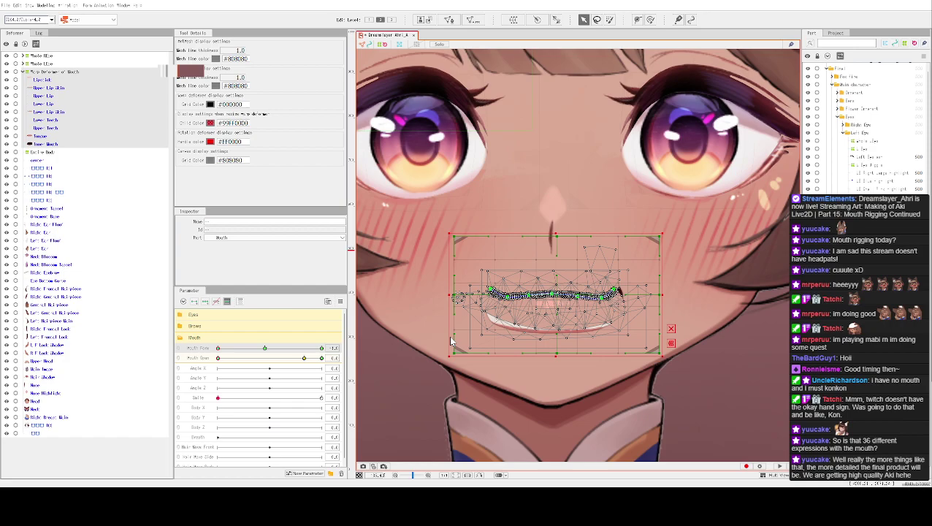
{"action": "left_click", "coordinate": [478, 308]}
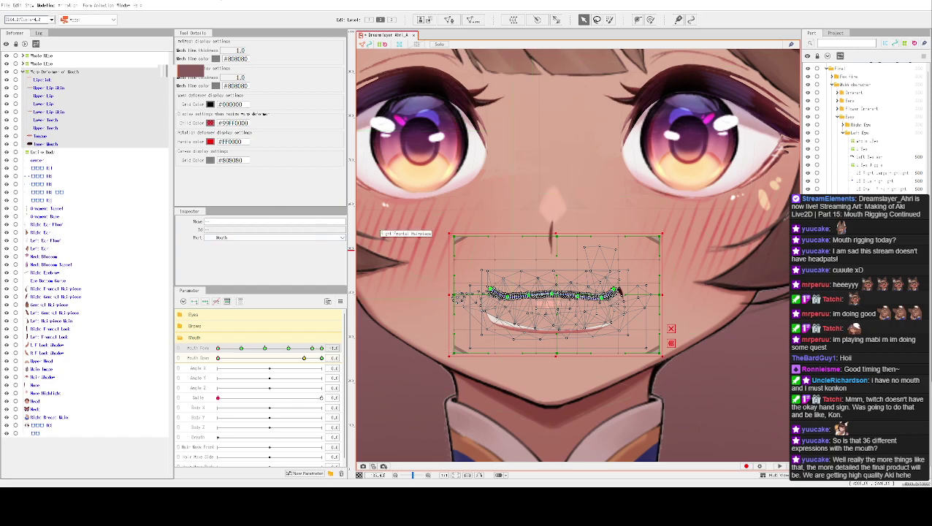
Check several mouth meshes, including Lipstick, Upper Lip Skin, Lower Teeth and Tongue, for the added Mouth Form keys.
{"action": "left_click", "coordinate": [54, 80]}
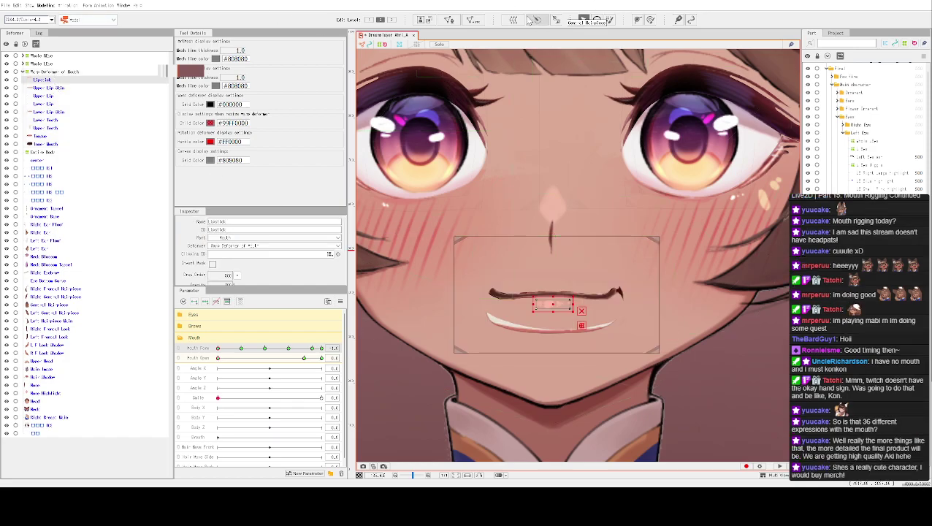
{"action": "left_click", "coordinate": [45, 88]}
{"action": "left_click", "coordinate": [46, 119]}
{"action": "left_click", "coordinate": [47, 136]}
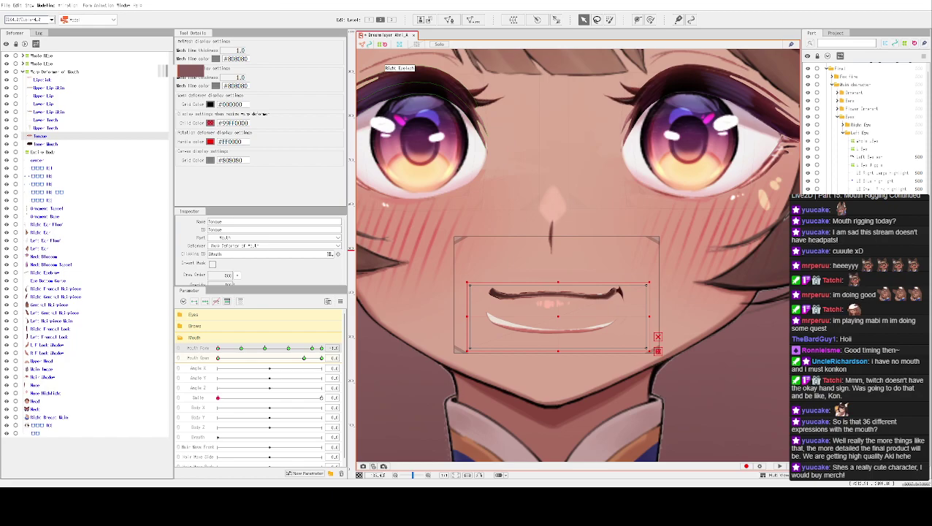
{"action": "left_click", "coordinate": [610, 70]}
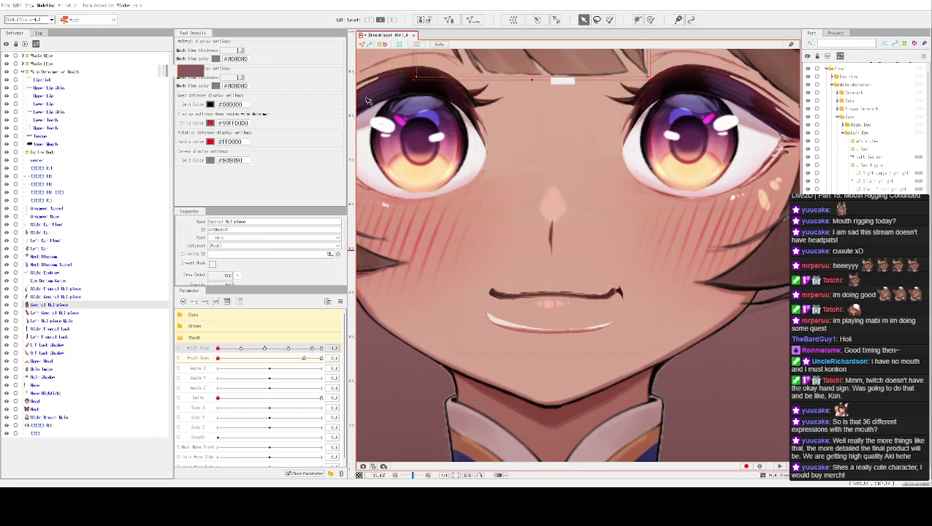
{"action": "left_click", "coordinate": [54, 81]}
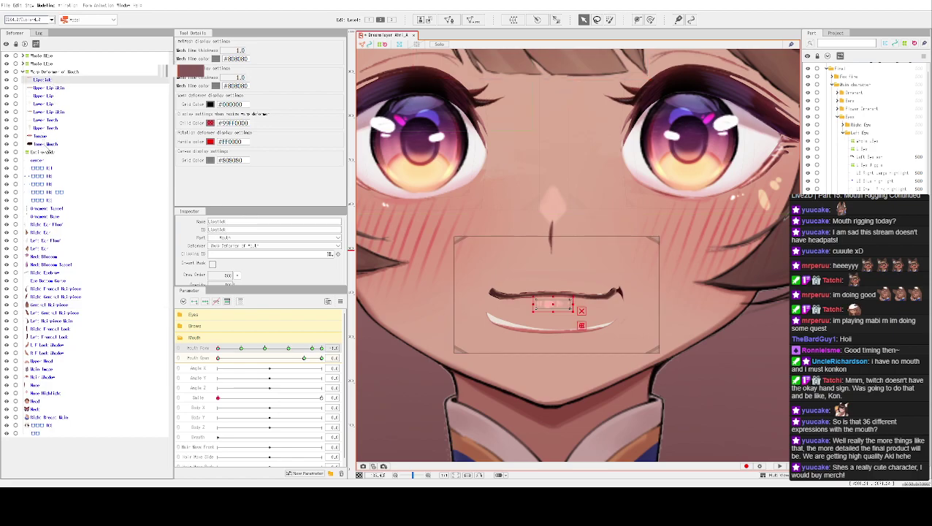
Expand Mouth Open to six keys for the mouth warp deformer and all its meshes, and preview the mouth at Mouth Open 0.1.
{"action": "left_click", "coordinate": [59, 72]}
{"action": "left_click", "coordinate": [47, 144], "text": "shift"}
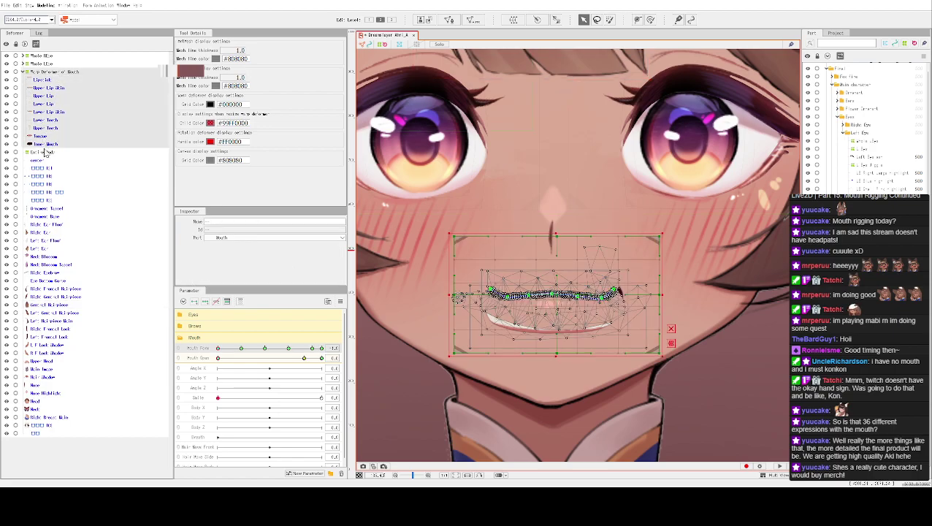
{"action": "left_click", "coordinate": [226, 302]}
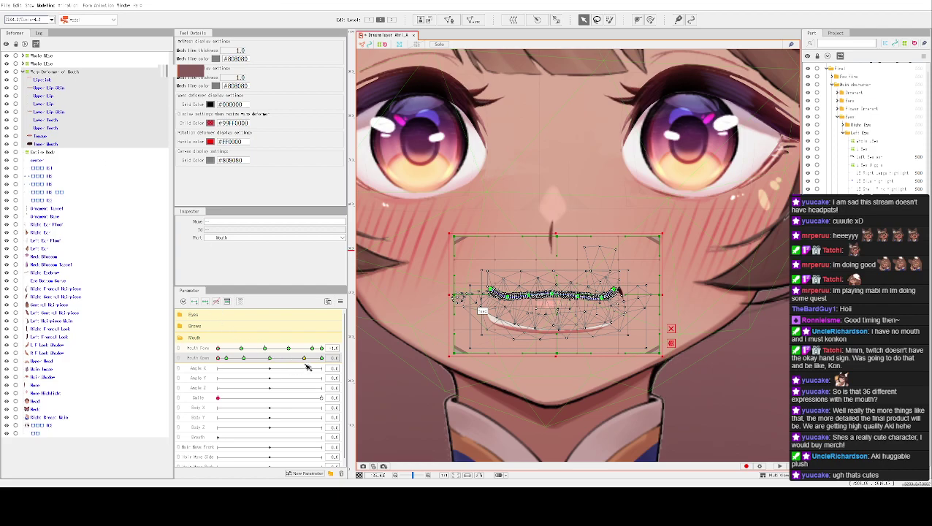
{"action": "left_click_drag", "start_coordinate": [314, 358], "coordinate": [227, 357]}
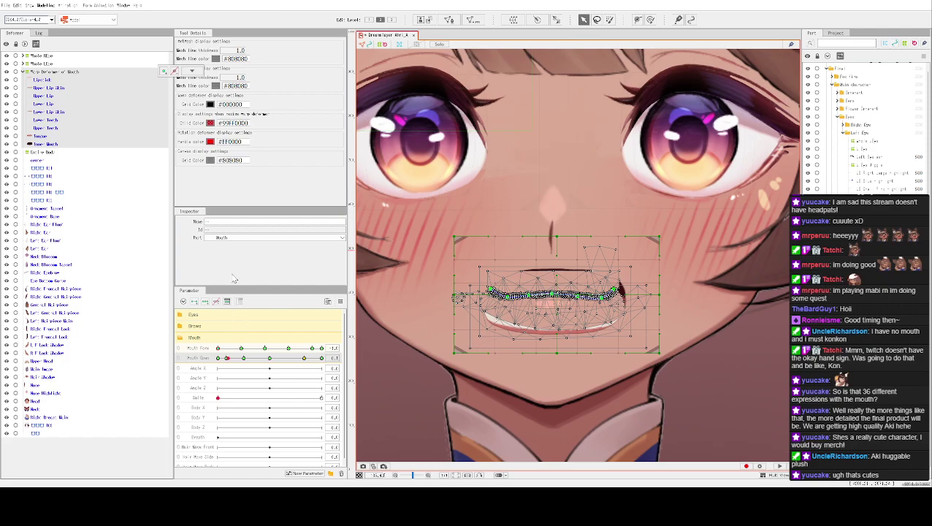
{"action": "mouse_move", "coordinate": [227, 357]}
{"action": "left_mouse_down"}
{"action": "mouse_move", "coordinate": [314, 358]}
{"action": "mouse_move", "coordinate": [226, 357]}
{"action": "left_mouse_up"}
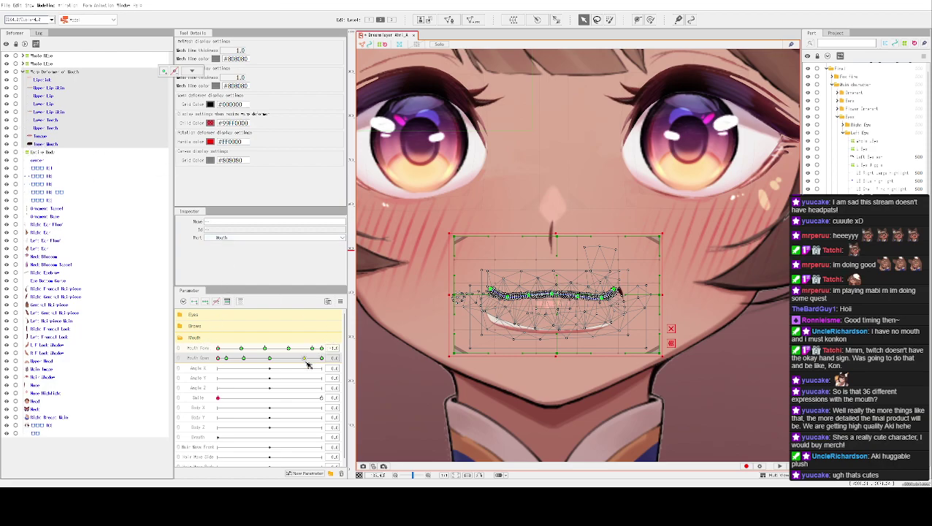
Inspect the mouth meshes one by one, from Upper Lip Skin down to Inner Mouth, for missing Mouth Open keys.
{"action": "left_click", "coordinate": [56, 87]}
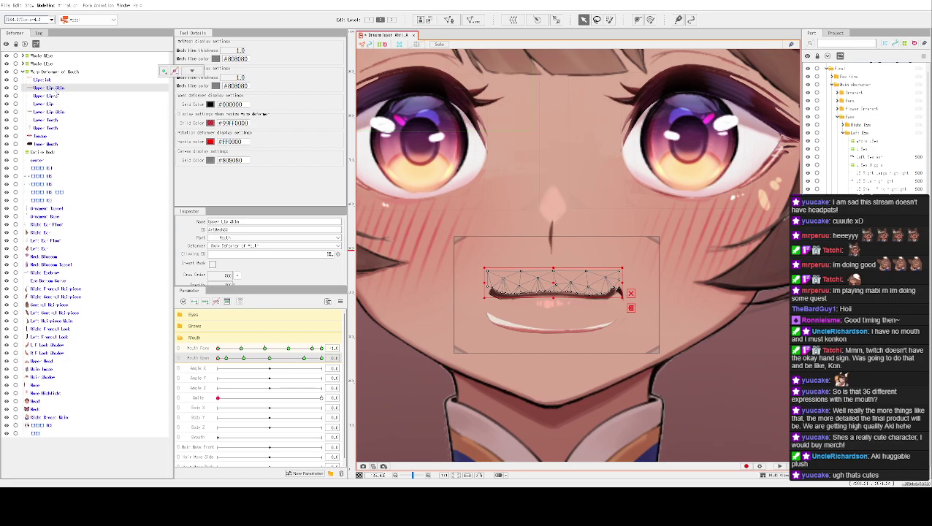
{"action": "left_click", "coordinate": [56, 104]}
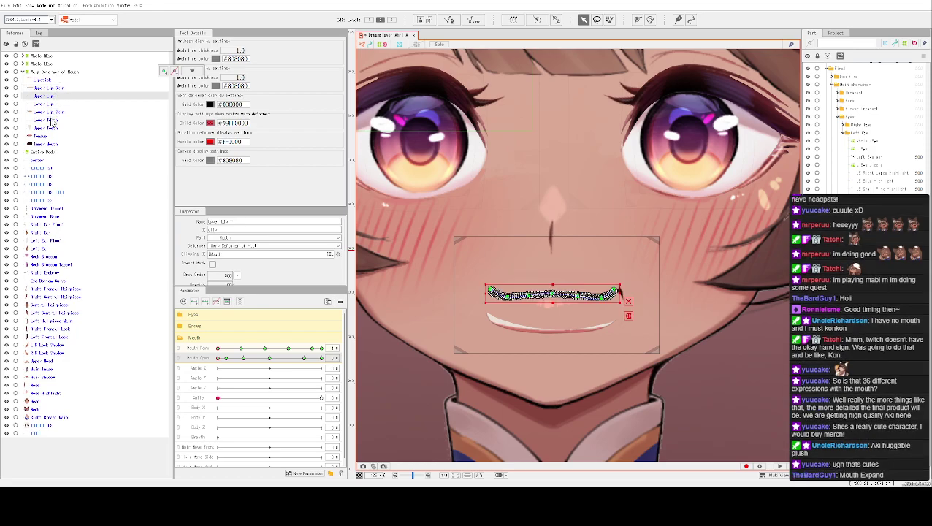
{"action": "left_click", "coordinate": [57, 112]}
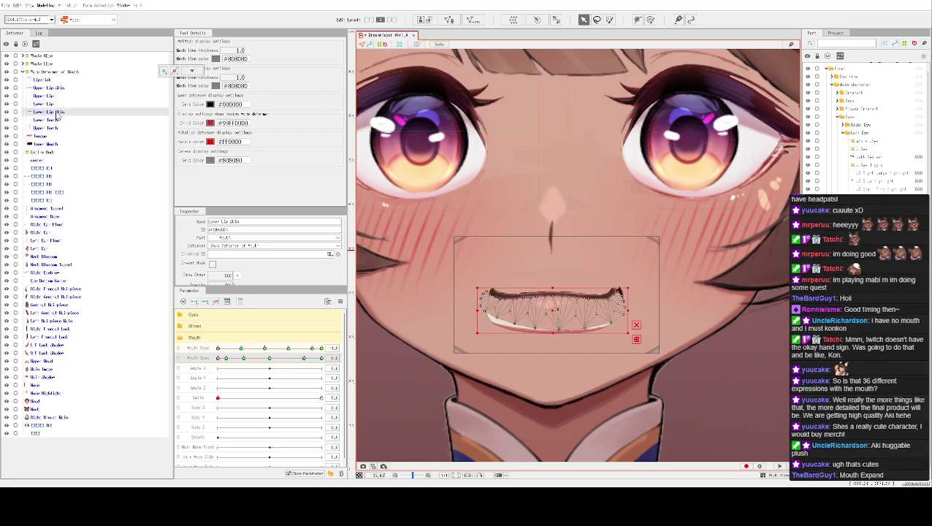
{"action": "left_click", "coordinate": [54, 120]}
{"action": "left_click", "coordinate": [55, 128]}
{"action": "left_click", "coordinate": [55, 136]}
{"action": "left_click", "coordinate": [54, 144]}
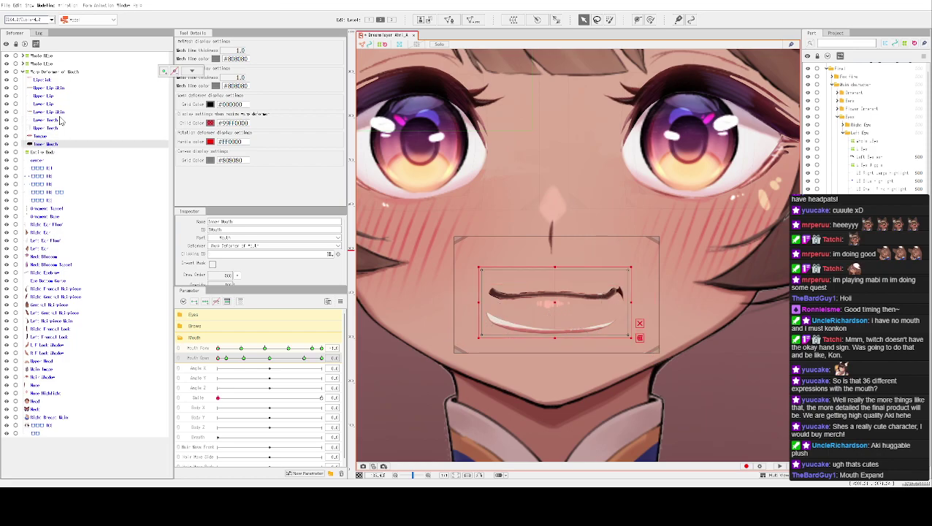
{"action": "left_click", "coordinate": [58, 113]}
Add the missing Mouth Open key at 1.0 to the Lower Teeth mesh and return Mouth Open to 0.0.
{"action": "left_click", "coordinate": [58, 120]}
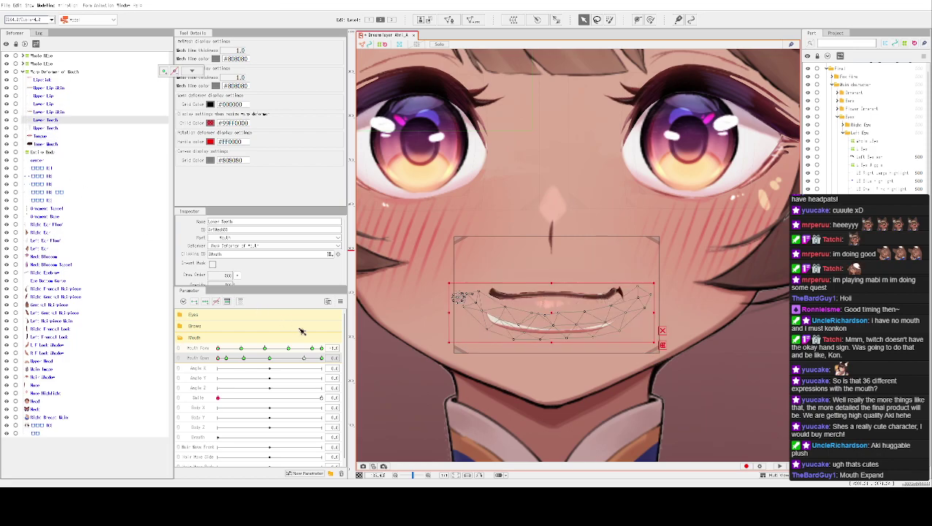
{"action": "left_click", "coordinate": [306, 359]}
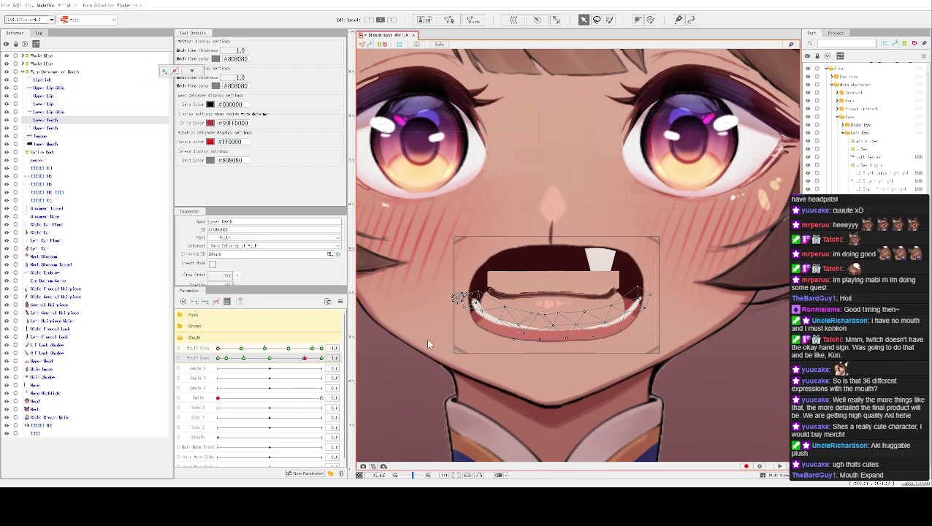
{"action": "left_click", "coordinate": [427, 316]}
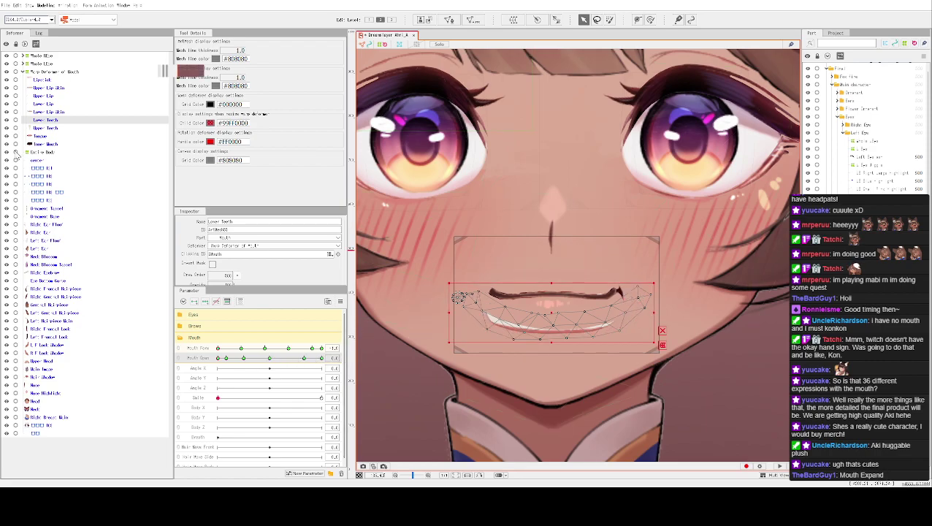
Combine Mouth Form and Mouth Open into one two-axis parameter grid, and select the Inner Mouth mesh.
{"action": "left_click", "coordinate": [41, 81]}
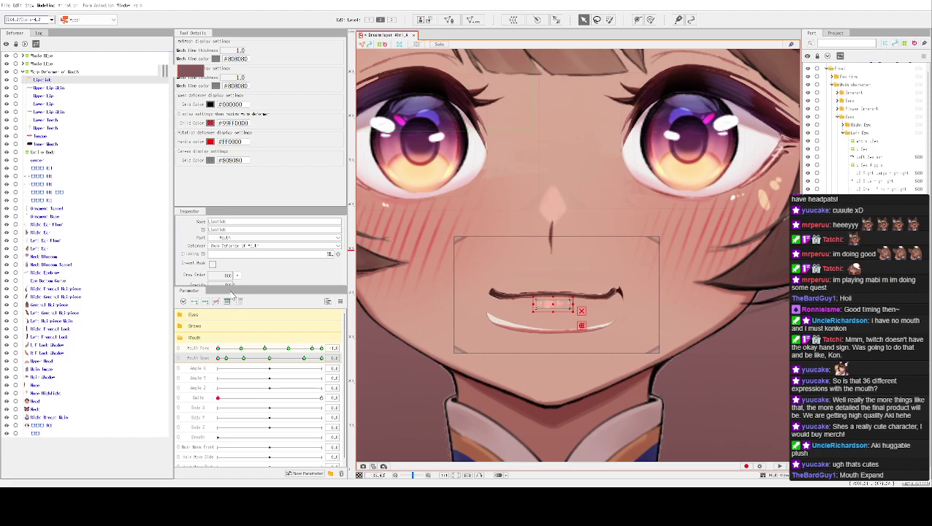
{"action": "left_click", "coordinate": [179, 353]}
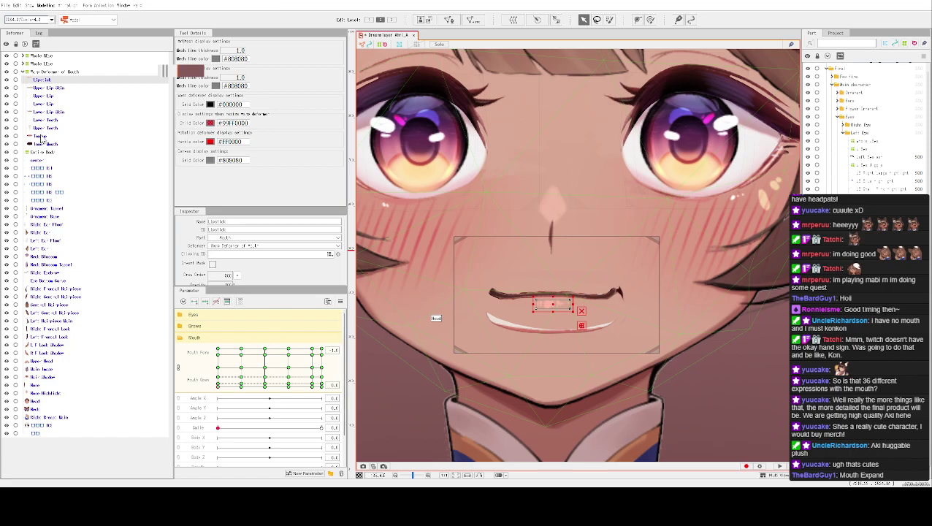
{"action": "left_click", "coordinate": [33, 146]}
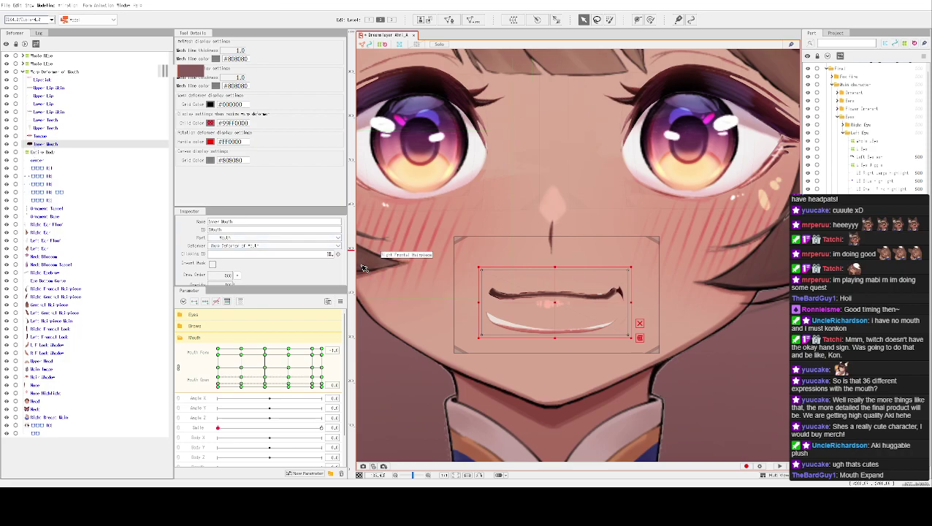
Preview the mouth at neighbouring keyforms of the combined grid, and step back and forth through the recent edits.
{"action": "left_click_drag", "start_coordinate": [239, 382], "coordinate": [243, 393]}
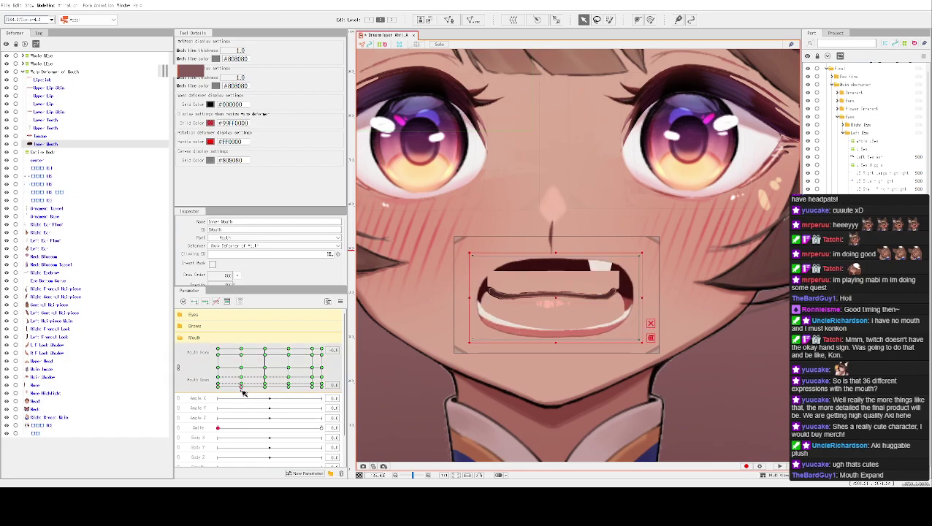
{"action": "left_click", "coordinate": [241, 384]}
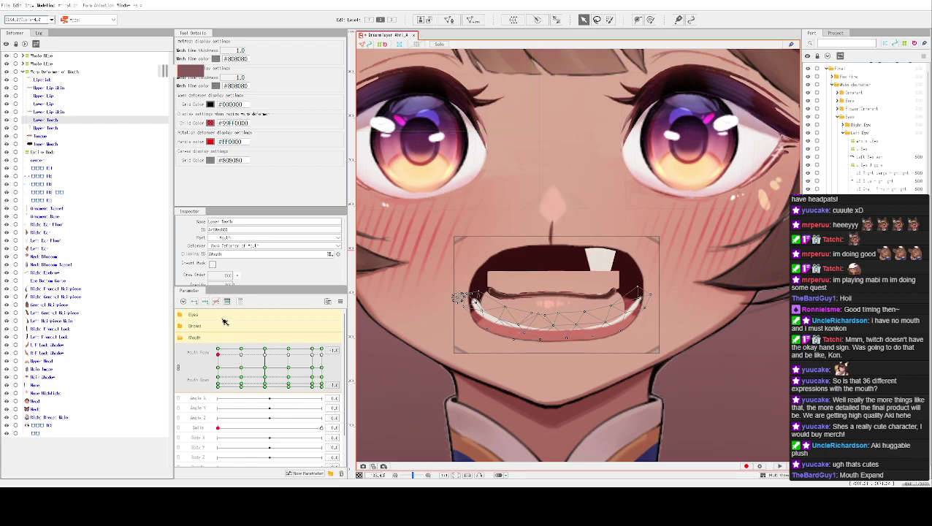
{"action": "left_click_drag", "start_coordinate": [225, 374], "coordinate": [228, 380]}
{"action": "key", "text": "ctrl+z"}
{"action": "key", "text": "ctrl+y"}
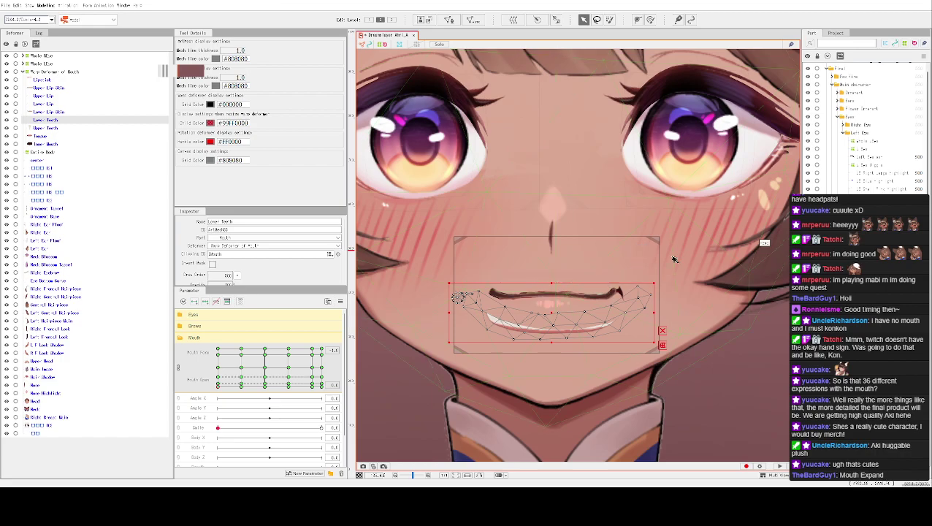
Select the Upper Lip mesh and open it for mesh editing.
{"action": "scroll", "coordinate": [577, 306], "scroll_direction": "up", "scroll_amount": 3}
{"action": "scroll", "coordinate": [537, 330], "scroll_direction": "down", "scroll_amount": 2}
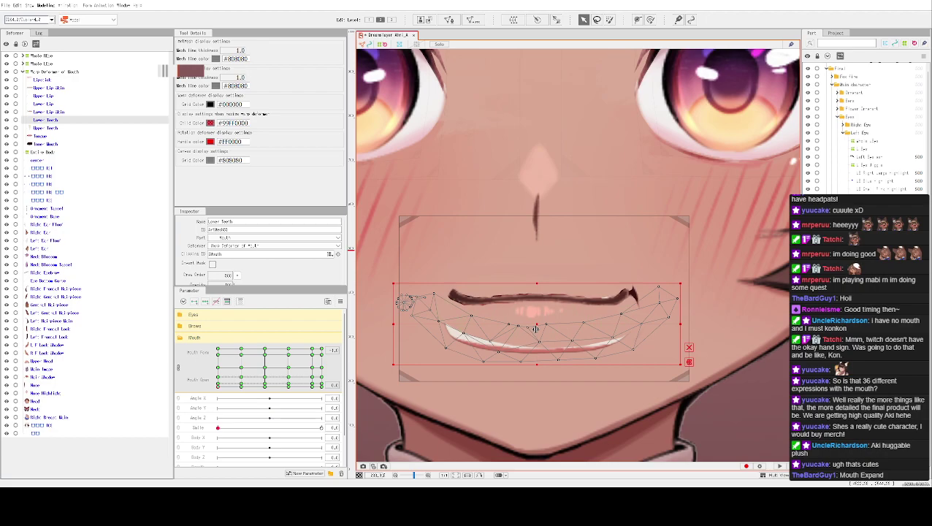
{"action": "left_click_drag", "start_coordinate": [536, 397], "coordinate": [549, 373]}
{"action": "left_click", "coordinate": [532, 301]}
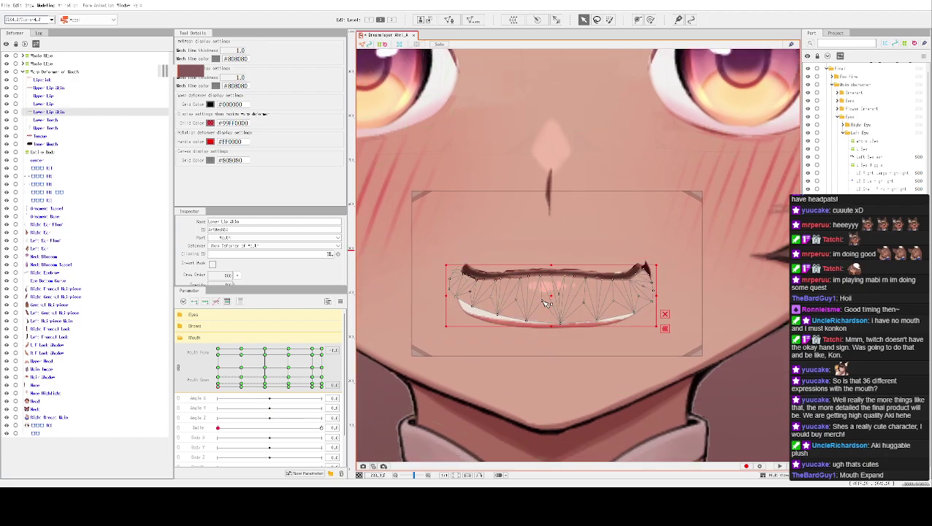
{"action": "left_click", "coordinate": [504, 284]}
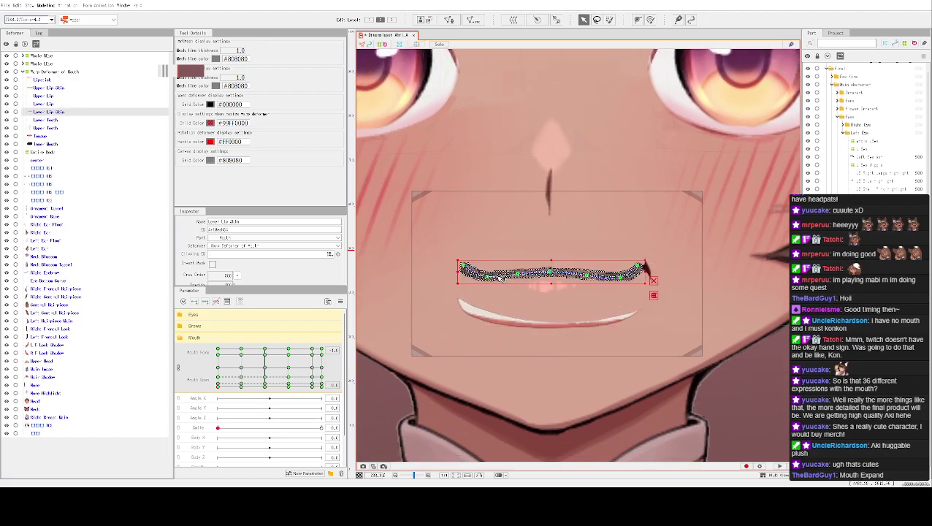
{"action": "left_click", "coordinate": [453, 21]}
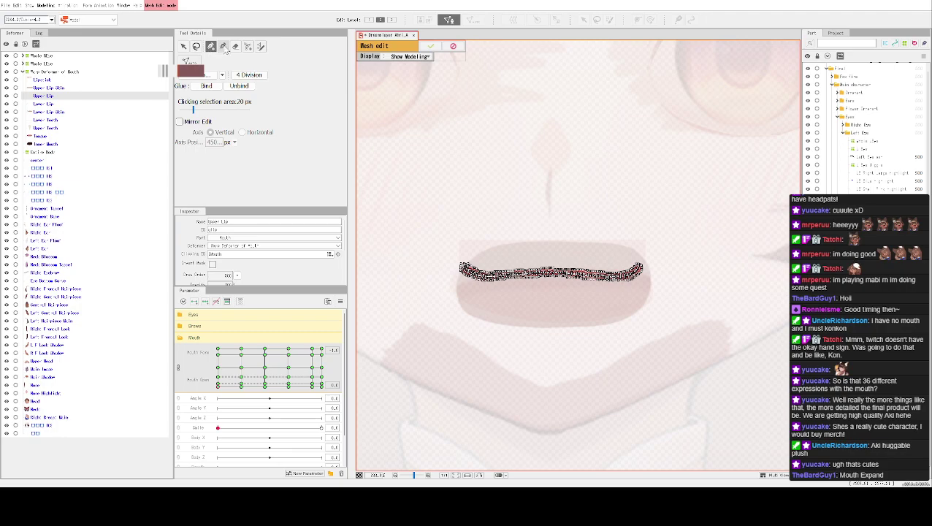
Erase the entire existing dense mesh of the Upper Lip.
{"action": "scroll", "coordinate": [527, 281], "scroll_direction": "up", "scroll_amount": 3}
{"action": "scroll", "coordinate": [573, 252], "scroll_direction": "down", "scroll_amount": 5}
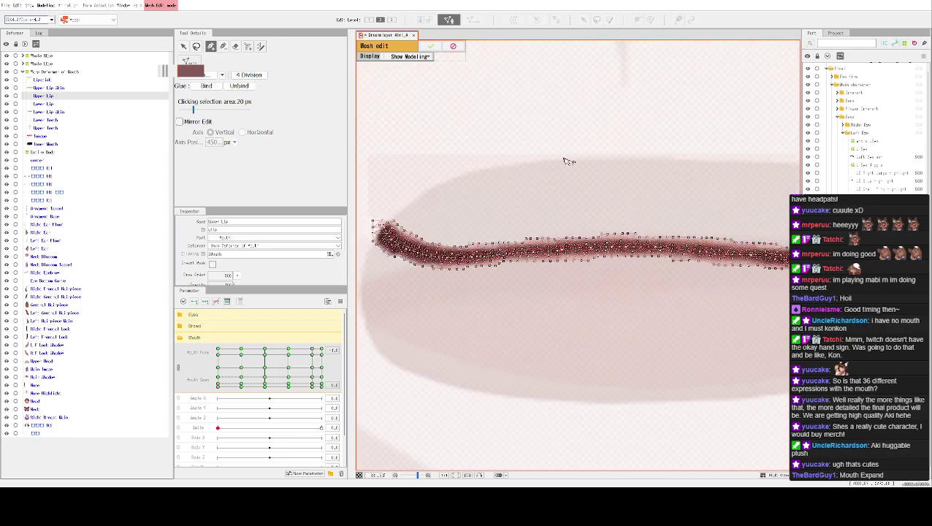
{"action": "left_click_drag", "start_coordinate": [499, 143], "coordinate": [539, 131]}
{"action": "scroll", "coordinate": [539, 132], "scroll_direction": "up", "scroll_amount": 2}
{"action": "scroll", "coordinate": [539, 131], "scroll_direction": "down", "scroll_amount": 2}
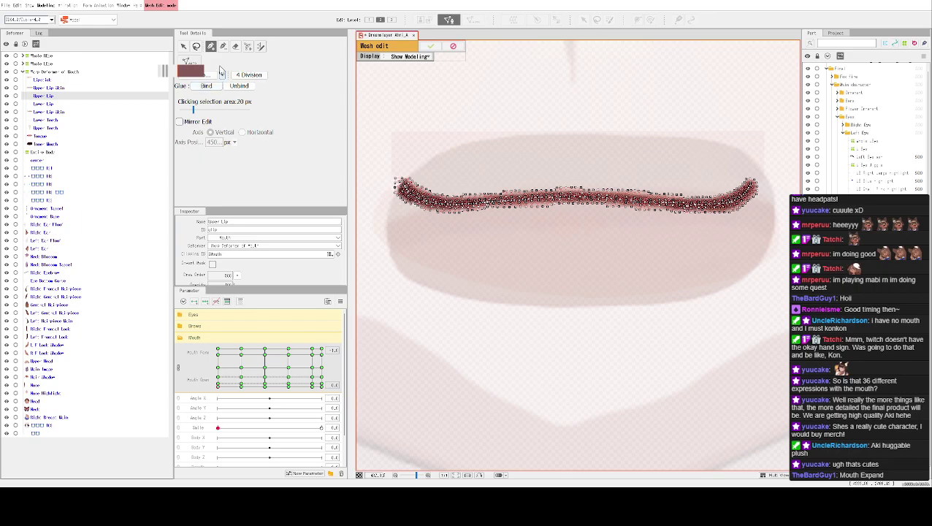
{"action": "left_click", "coordinate": [235, 46]}
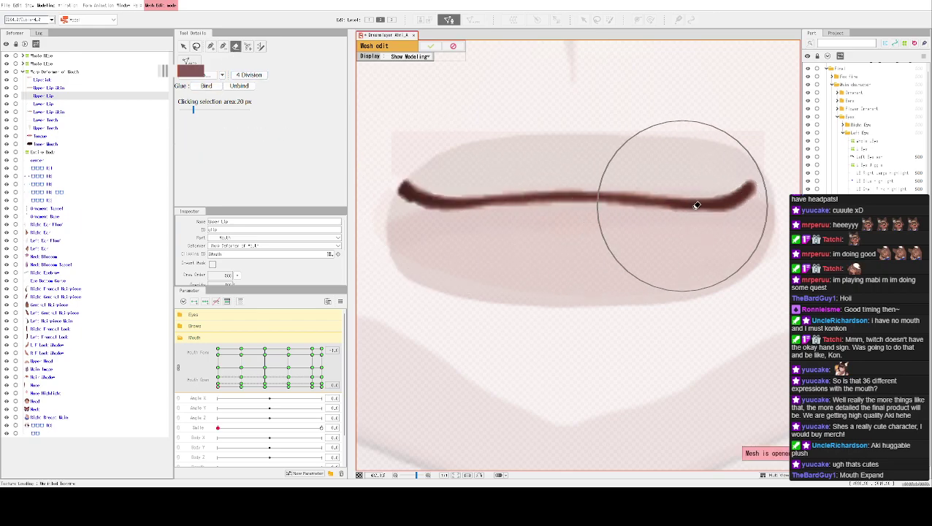
Start a hand-drawn mesh outline at the Upper Lip's left corner and place vertices along the left part of its upper edge.
{"action": "left_click", "coordinate": [210, 46]}
{"action": "scroll", "coordinate": [389, 172], "scroll_direction": "up", "scroll_amount": 3}
{"action": "scroll", "coordinate": [390, 172], "scroll_direction": "up", "scroll_amount": 1}
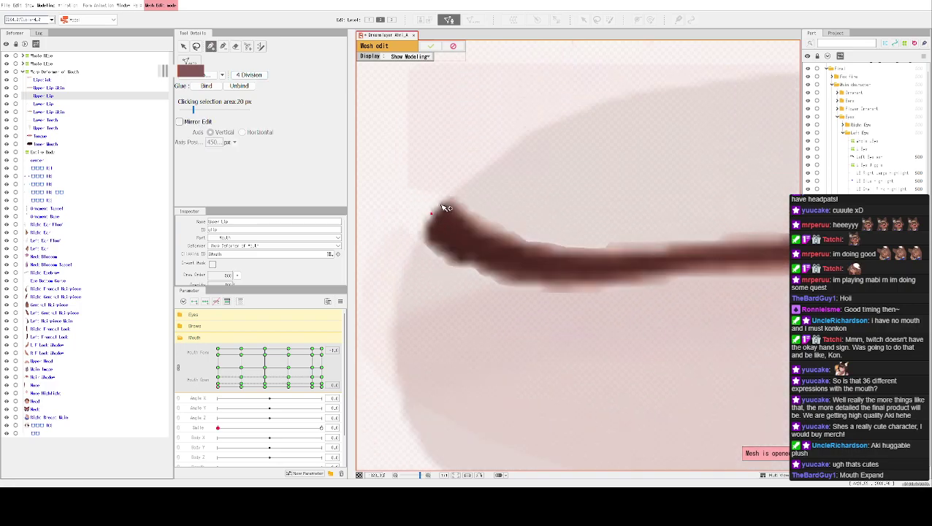
{"action": "left_click", "coordinate": [450, 196]}
{"action": "left_click", "coordinate": [466, 204]}
{"action": "left_click", "coordinate": [510, 231]}
{"action": "left_click", "coordinate": [541, 241]}
{"action": "left_click", "coordinate": [566, 248]}
{"action": "left_click", "coordinate": [603, 248]}
{"action": "left_click", "coordinate": [610, 241]}
{"action": "left_click", "coordinate": [633, 243]}
{"action": "left_click", "coordinate": [656, 242]}
{"action": "left_click", "coordinate": [679, 241]}
{"action": "left_click", "coordinate": [697, 241]}
Continue the outline vertices along the upper edge over the raised middle of the lip line.
{"action": "mouse_move", "coordinate": [733, 218]}
{"action": "left_mouse_down"}
{"action": "mouse_move", "coordinate": [518, 174]}
{"action": "mouse_move", "coordinate": [460, 193]}
{"action": "left_mouse_up"}
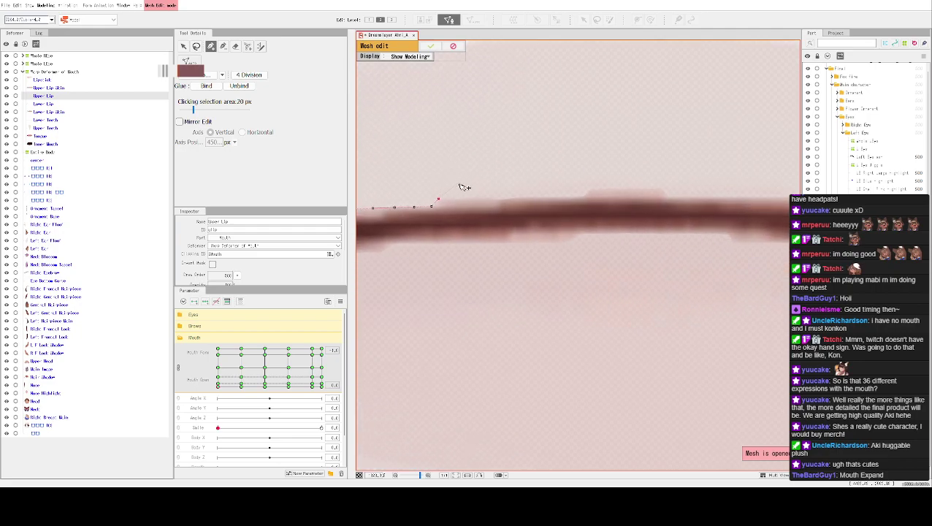
{"action": "left_click", "coordinate": [460, 197]}
{"action": "left_click", "coordinate": [483, 197]}
{"action": "left_click", "coordinate": [519, 197]}
{"action": "left_click", "coordinate": [543, 197]}
{"action": "left_click", "coordinate": [567, 198]}
{"action": "left_click", "coordinate": [586, 195]}
{"action": "left_click", "coordinate": [593, 187]}
{"action": "left_click", "coordinate": [622, 190]}
{"action": "left_click", "coordinate": [646, 189]}
{"action": "left_click", "coordinate": [659, 187]}
{"action": "left_click", "coordinate": [666, 196]}
Extend the outline vertices along the right part of the lip's upper edge up to the rising corner.
{"action": "left_click_drag", "start_coordinate": [687, 200], "coordinate": [537, 212]}
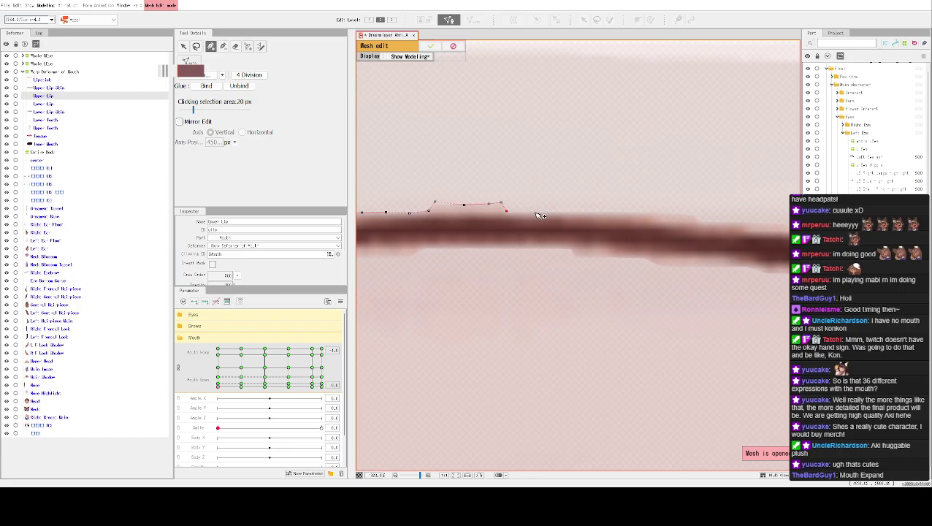
{"action": "left_click", "coordinate": [537, 212]}
{"action": "left_click", "coordinate": [574, 211]}
{"action": "left_click", "coordinate": [651, 213]}
{"action": "left_click", "coordinate": [695, 213]}
{"action": "left_click", "coordinate": [699, 222]}
{"action": "left_click_drag", "start_coordinate": [724, 212], "coordinate": [527, 223]}
{"action": "left_click", "coordinate": [528, 237]}
{"action": "left_click", "coordinate": [561, 236]}
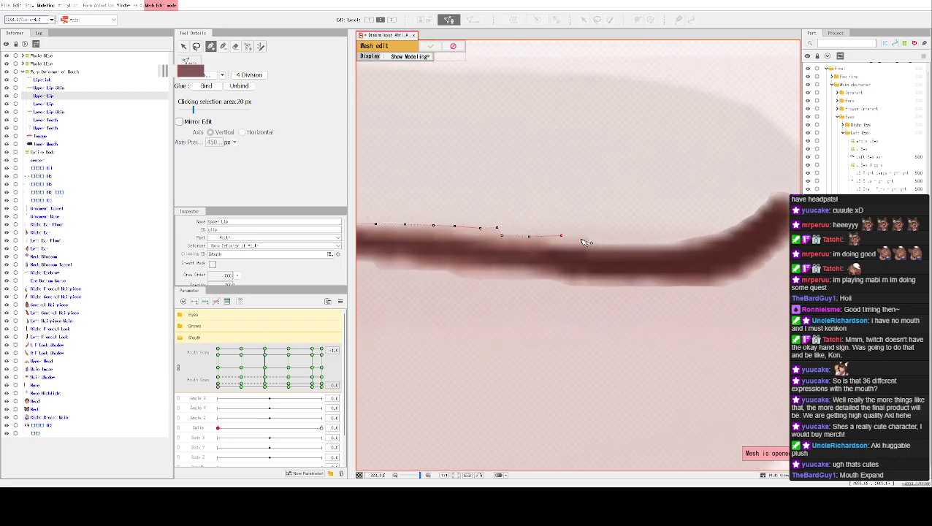
{"action": "left_click", "coordinate": [587, 237]}
{"action": "left_click", "coordinate": [599, 241]}
{"action": "left_click_drag", "start_coordinate": [615, 260], "coordinate": [535, 243]}
{"action": "left_click", "coordinate": [522, 244]}
{"action": "left_click", "coordinate": [544, 241]}
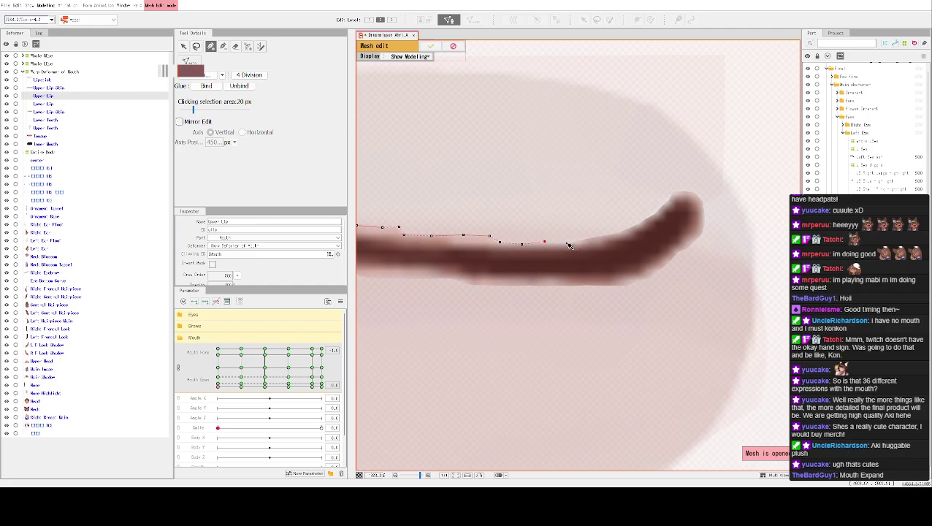
{"action": "left_click", "coordinate": [571, 242]}
{"action": "left_click", "coordinate": [615, 233]}
Trace the outline vertices around the tip of the lip's right corner and back onto its underside.
{"action": "left_click", "coordinate": [638, 224]}
{"action": "left_click", "coordinate": [654, 212]}
{"action": "left_click", "coordinate": [668, 199]}
{"action": "left_click", "coordinate": [672, 191]}
{"action": "left_click", "coordinate": [693, 193]}
{"action": "left_click", "coordinate": [700, 199]}
{"action": "left_click", "coordinate": [704, 215]}
{"action": "left_click", "coordinate": [701, 234]}
{"action": "left_click", "coordinate": [690, 240]}
{"action": "left_click", "coordinate": [683, 248]}
{"action": "left_click", "coordinate": [674, 252]}
{"action": "left_click", "coordinate": [663, 265]}
{"action": "left_click", "coordinate": [650, 278]}
{"action": "left_click", "coordinate": [624, 286]}
Place outline vertices along the right part of the lip's lower edge, working toward the middle.
{"action": "left_click_drag", "start_coordinate": [574, 271], "coordinate": [621, 261]}
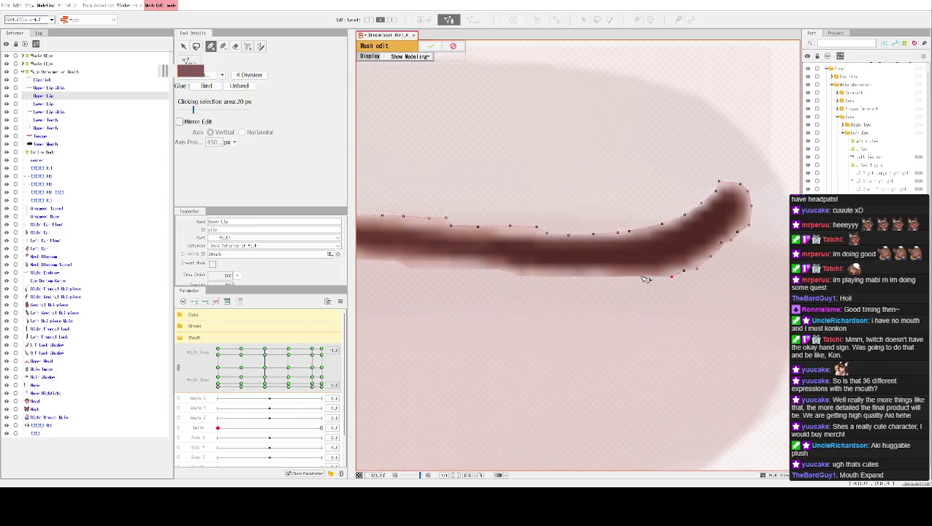
{"action": "left_click", "coordinate": [647, 276]}
{"action": "left_click", "coordinate": [630, 276]}
{"action": "left_click", "coordinate": [599, 277]}
{"action": "left_click", "coordinate": [567, 275]}
{"action": "left_click", "coordinate": [539, 276]}
{"action": "left_click", "coordinate": [510, 276]}
{"action": "left_click_drag", "start_coordinate": [496, 249], "coordinate": [577, 268]}
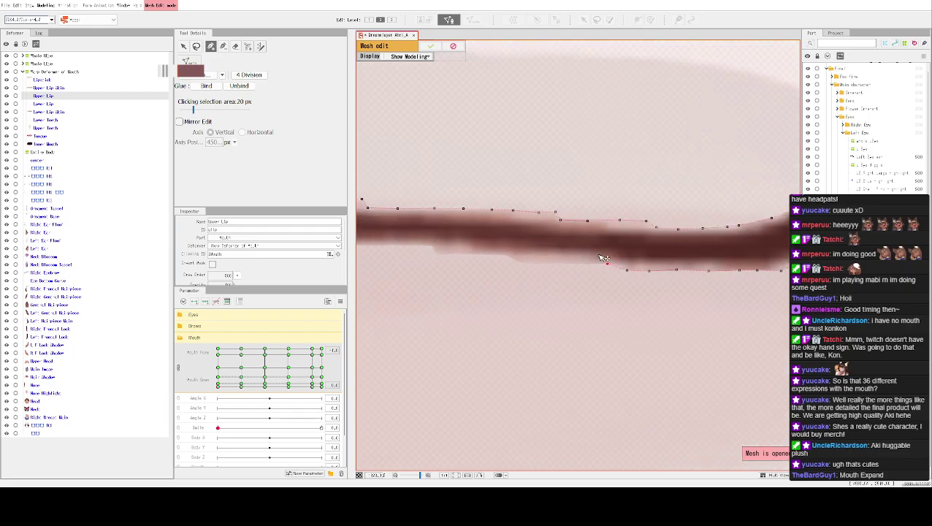
{"action": "left_click", "coordinate": [574, 264]}
{"action": "left_click", "coordinate": [540, 266]}
{"action": "left_click", "coordinate": [518, 260]}
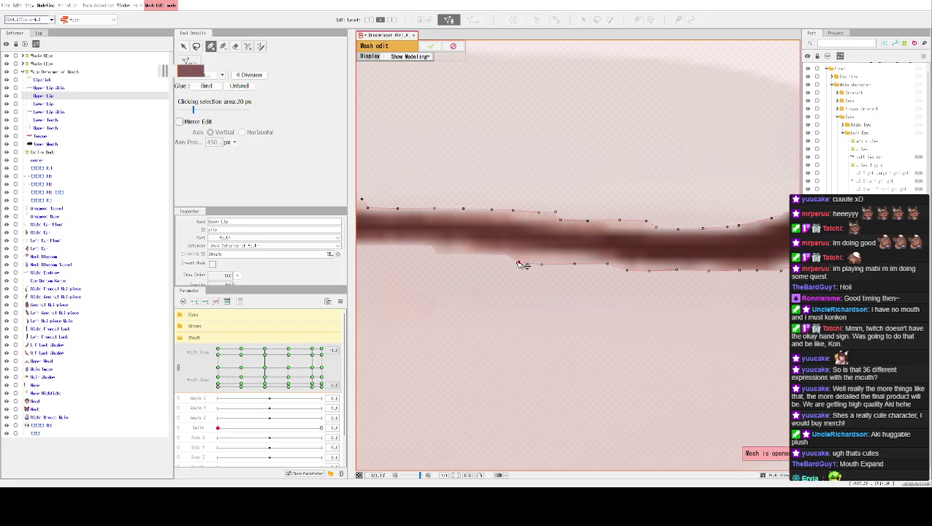
{"action": "left_click", "coordinate": [506, 255]}
{"action": "left_click_drag", "start_coordinate": [517, 238], "coordinate": [581, 247]}
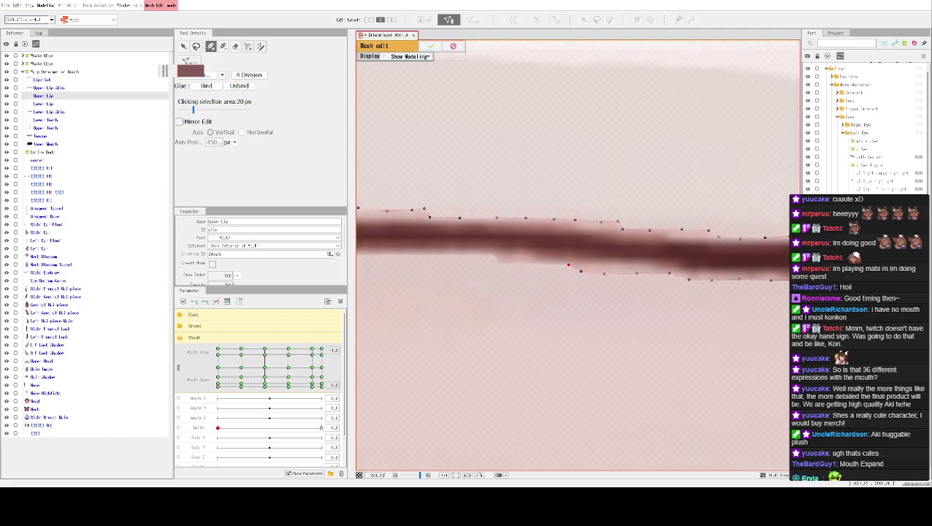
{"action": "left_click", "coordinate": [543, 263]}
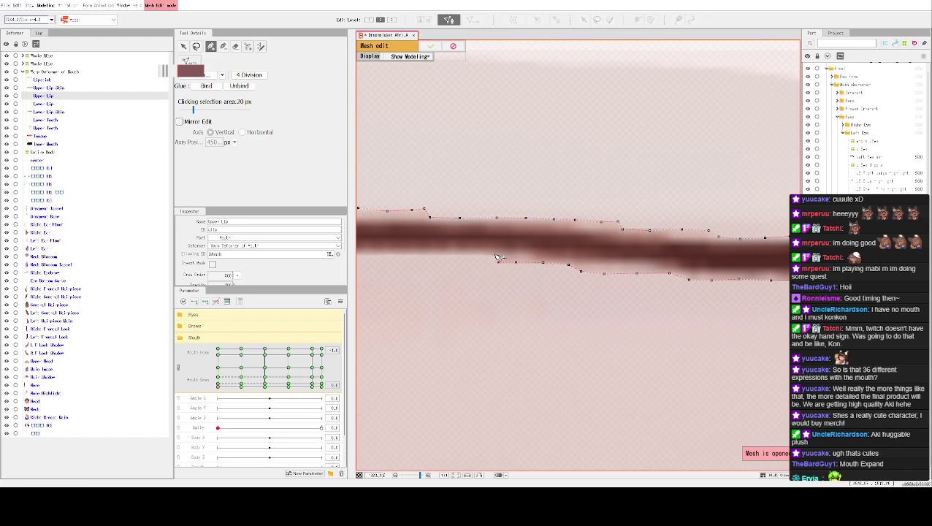
Continue the outline vertices along the lower edge beneath the middle of the lip line.
{"action": "left_click_drag", "start_coordinate": [470, 235], "coordinate": [603, 225]}
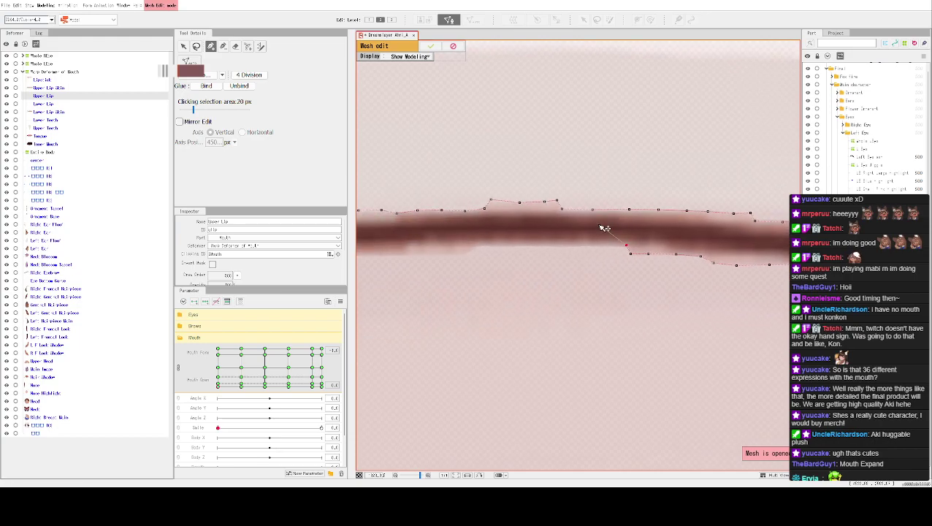
{"action": "left_click", "coordinate": [596, 246]}
{"action": "left_click", "coordinate": [565, 245]}
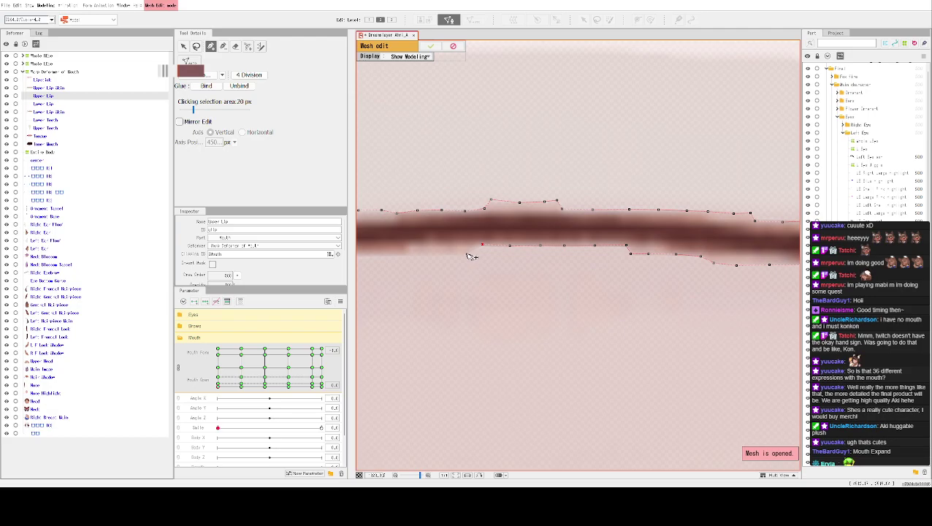
{"action": "left_click_drag", "start_coordinate": [462, 249], "coordinate": [632, 251]}
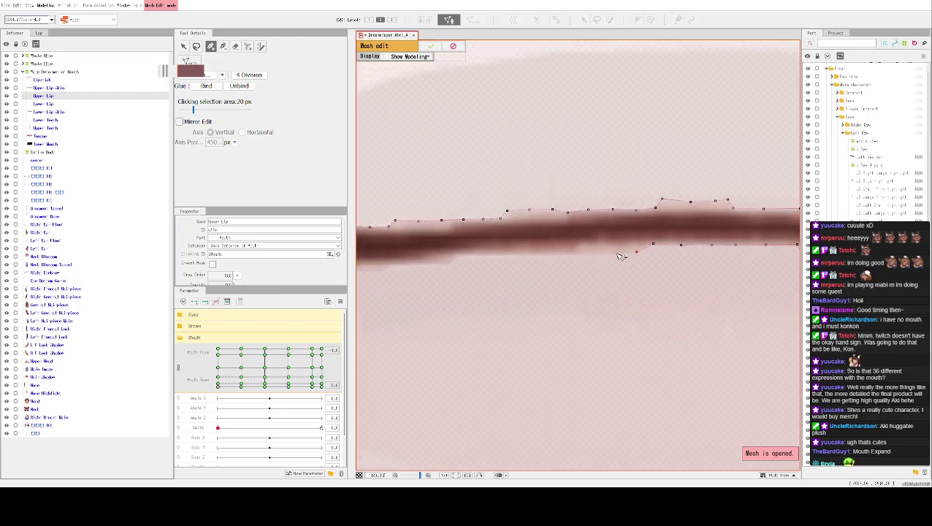
{"action": "left_click", "coordinate": [565, 254]}
{"action": "left_click", "coordinate": [541, 253]}
{"action": "right_click", "coordinate": [490, 255]}
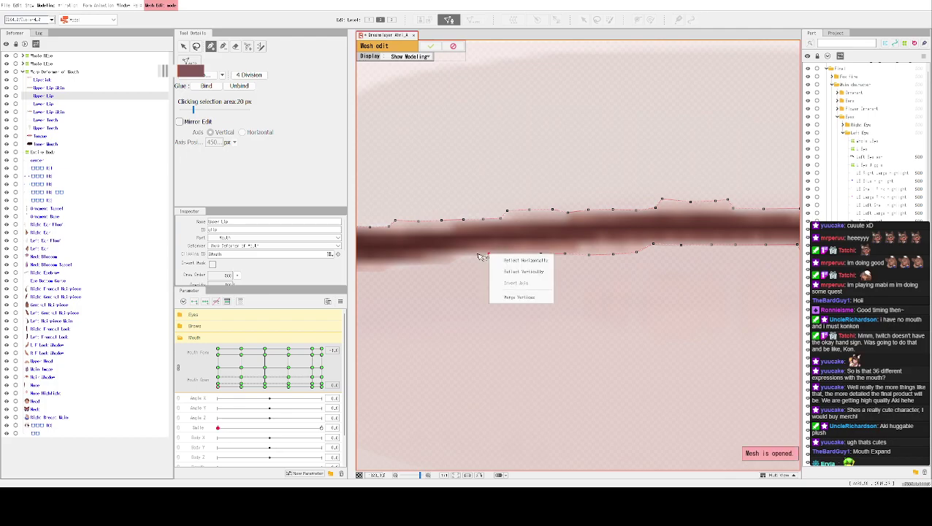
{"action": "left_click", "coordinate": [460, 255]}
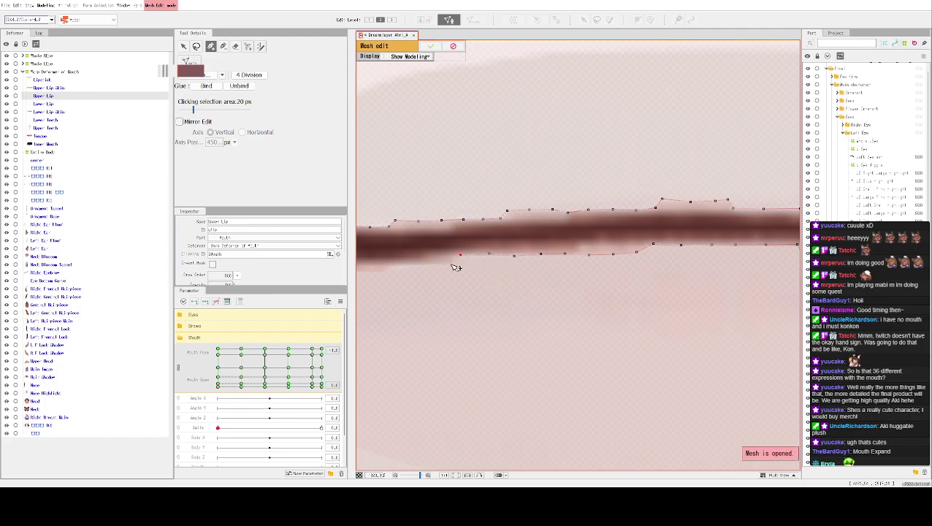
Place outline vertices along the left part of the lower edge, replacing the misplaced vertex near the left bend.
{"action": "left_click_drag", "start_coordinate": [452, 268], "coordinate": [518, 277]}
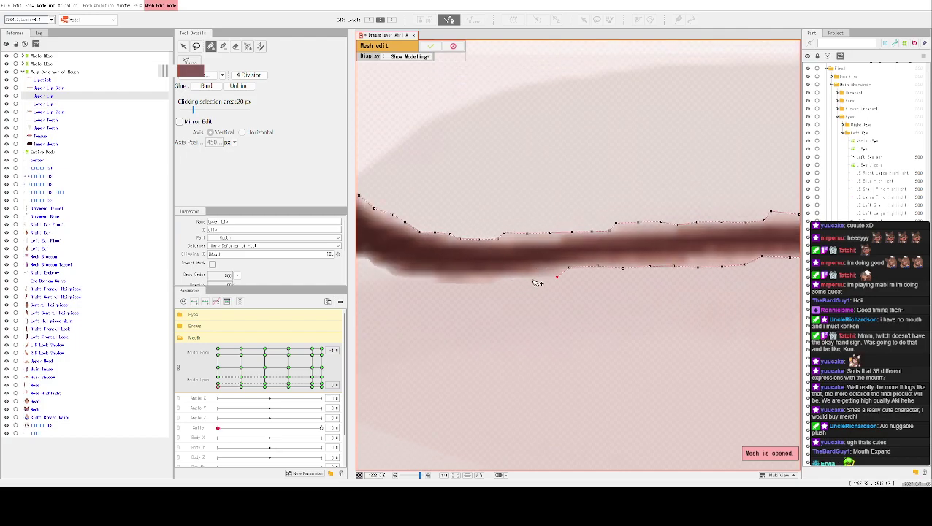
{"action": "left_click", "coordinate": [534, 276]}
{"action": "left_click", "coordinate": [511, 277]}
{"action": "left_click", "coordinate": [491, 282]}
{"action": "left_click", "coordinate": [466, 282]}
{"action": "left_click", "coordinate": [435, 287]}
{"action": "left_click", "coordinate": [437, 281]}
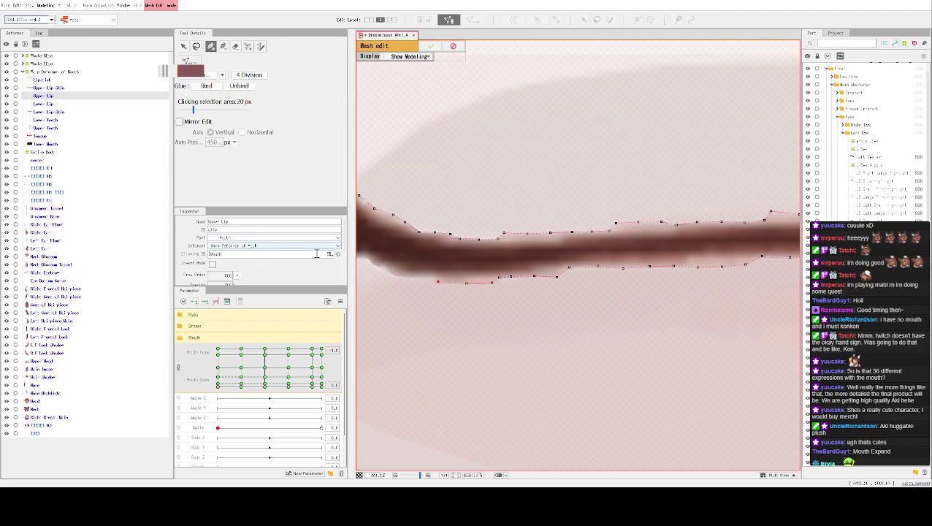
{"action": "left_click", "coordinate": [439, 282]}
{"action": "key", "text": "Delete"}
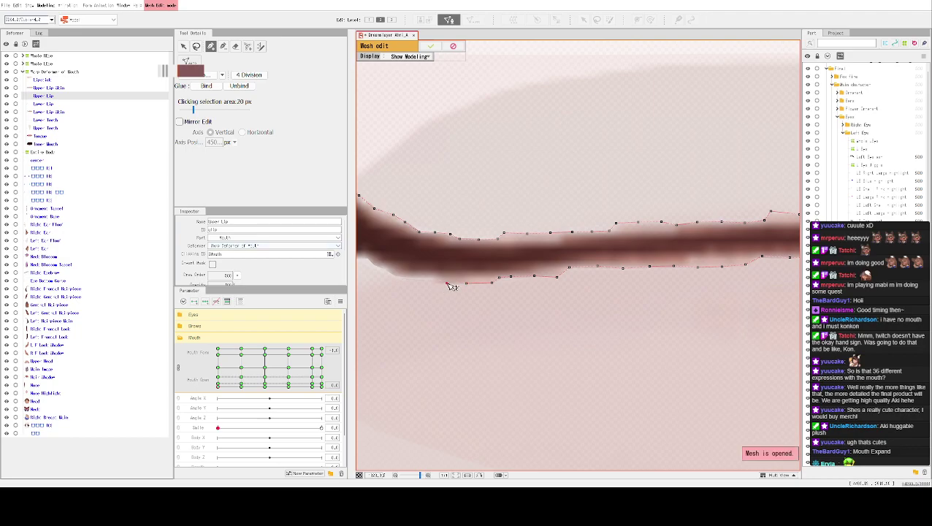
{"action": "left_click", "coordinate": [436, 283]}
{"action": "left_click", "coordinate": [436, 276]}
{"action": "left_click", "coordinate": [410, 276]}
{"action": "left_click", "coordinate": [375, 267]}
Complete the mesh outline around the lip's left corner.
{"action": "scroll", "coordinate": [645, 141], "scroll_direction": "up", "scroll_amount": 5}
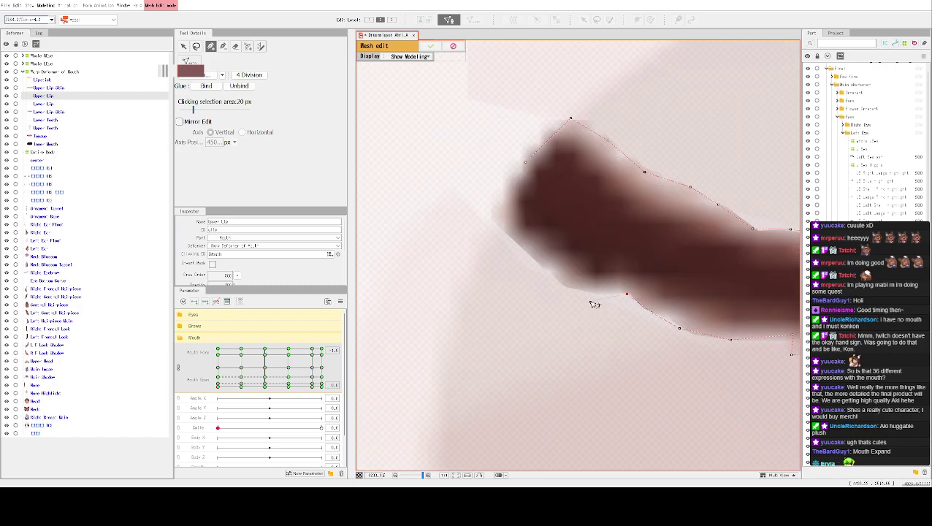
{"action": "scroll", "coordinate": [600, 295], "scroll_direction": "down", "scroll_amount": 3}
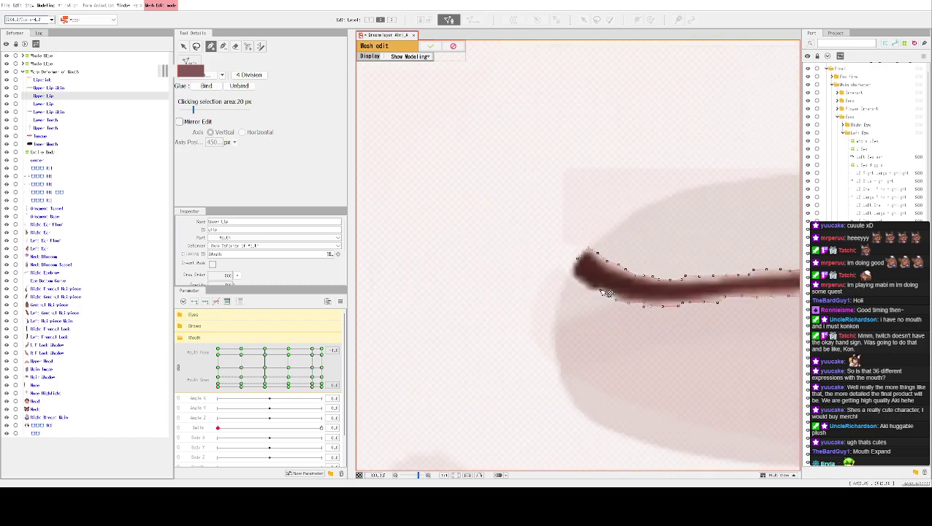
{"action": "left_click", "coordinate": [596, 292]}
{"action": "left_click_drag", "start_coordinate": [601, 279], "coordinate": [641, 291]}
Add a row of connected vertices through the centre of the lip line, from the left side to the right corner.
{"action": "left_click_drag", "start_coordinate": [692, 235], "coordinate": [441, 202]}
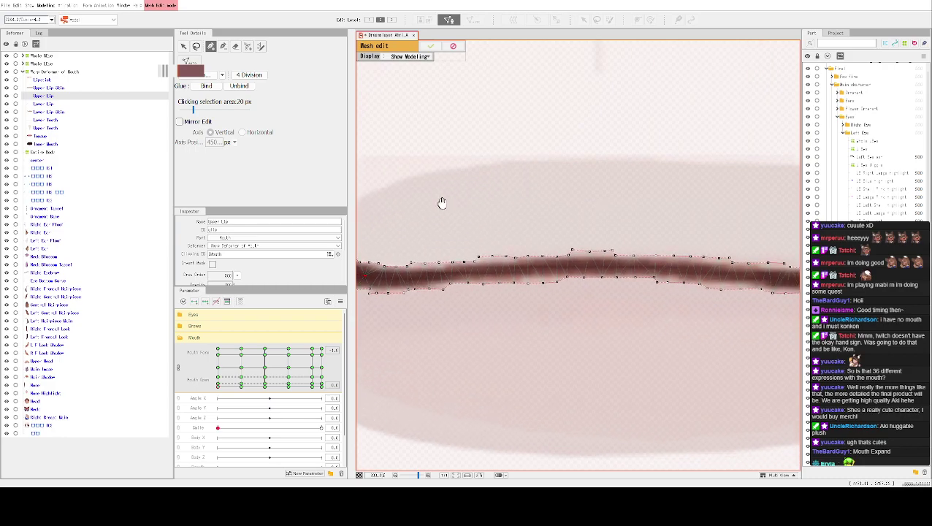
{"action": "left_click", "coordinate": [401, 279]}
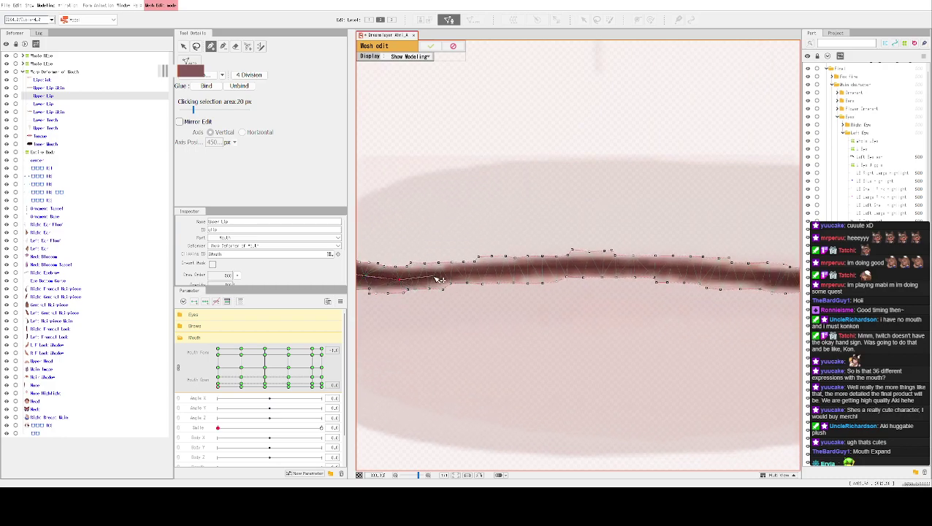
{"action": "left_click", "coordinate": [474, 271]}
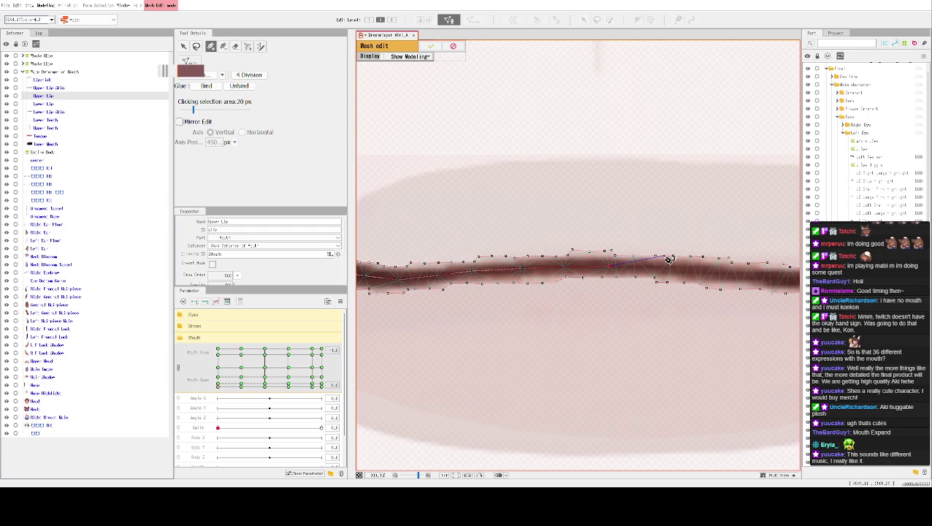
{"action": "left_click_drag", "start_coordinate": [663, 257], "coordinate": [589, 253]}
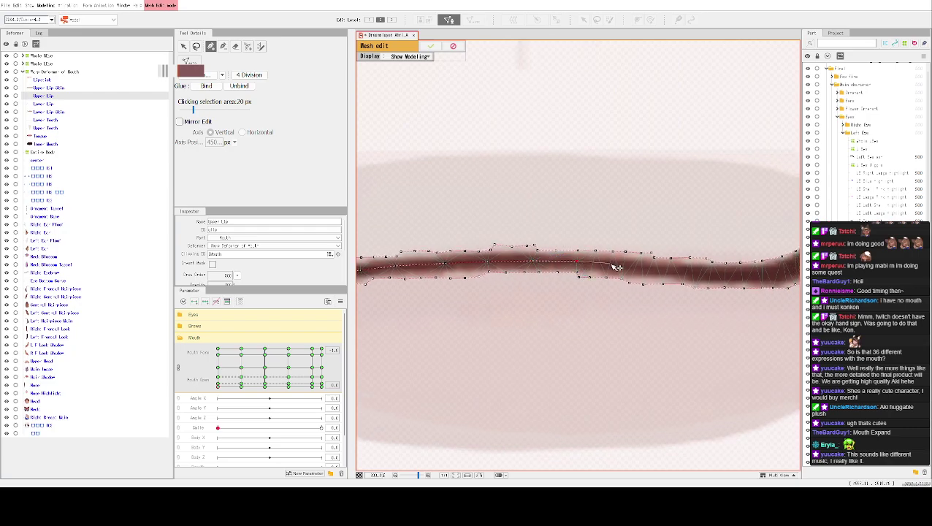
{"action": "left_click_drag", "start_coordinate": [692, 268], "coordinate": [561, 285]}
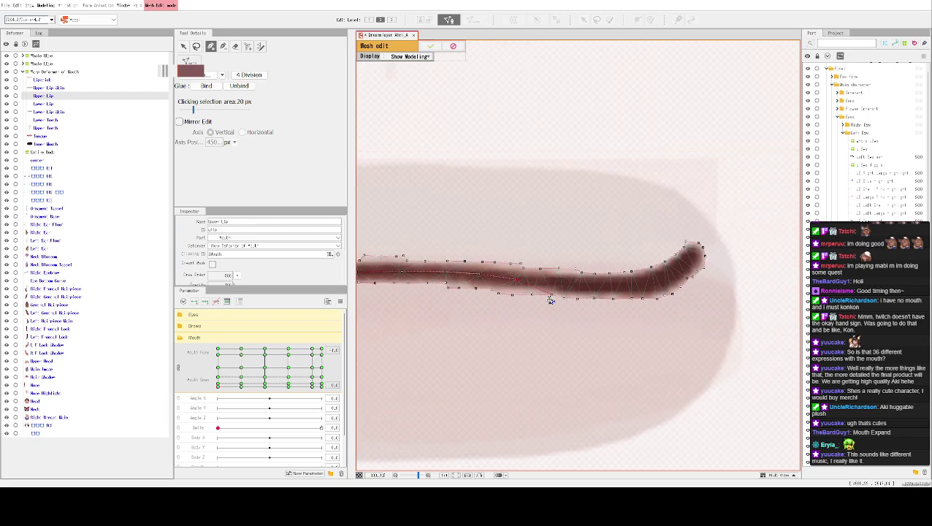
{"action": "left_click", "coordinate": [596, 283]}
{"action": "left_click", "coordinate": [672, 272]}
{"action": "left_click", "coordinate": [694, 258]}
Lasso all vertices of the hand-drawn Upper Lip mesh and delete them.
{"action": "left_click", "coordinate": [208, 75]}
{"action": "scroll", "coordinate": [405, 150], "scroll_direction": "down", "scroll_amount": 2}
{"action": "left_click_drag", "start_coordinate": [417, 142], "coordinate": [597, 202]}
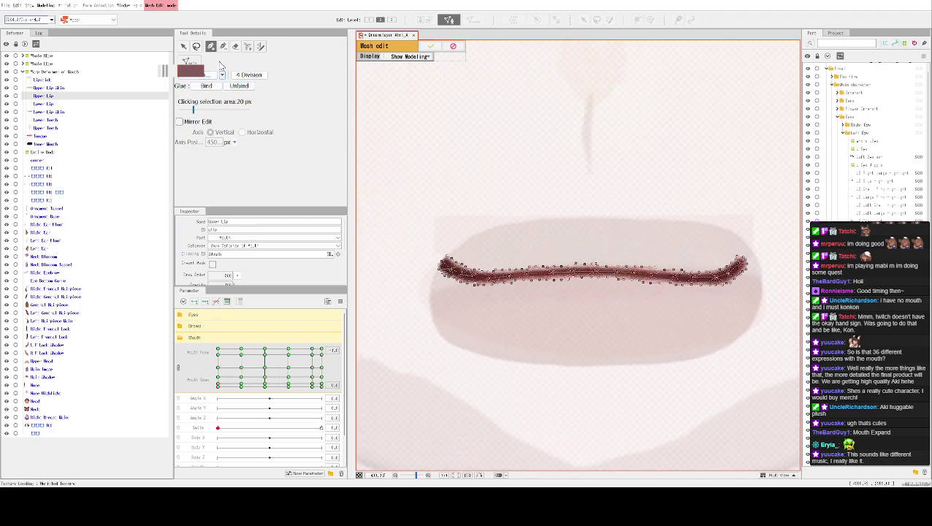
{"action": "left_click", "coordinate": [196, 46]}
{"action": "mouse_move", "coordinate": [566, 214]}
{"action": "left_mouse_down"}
{"action": "mouse_move", "coordinate": [361, 214]}
{"action": "mouse_move", "coordinate": [579, 377]}
{"action": "mouse_move", "coordinate": [779, 316]}
{"action": "mouse_move", "coordinate": [709, 236]}
{"action": "mouse_move", "coordinate": [493, 237]}
{"action": "left_mouse_up"}
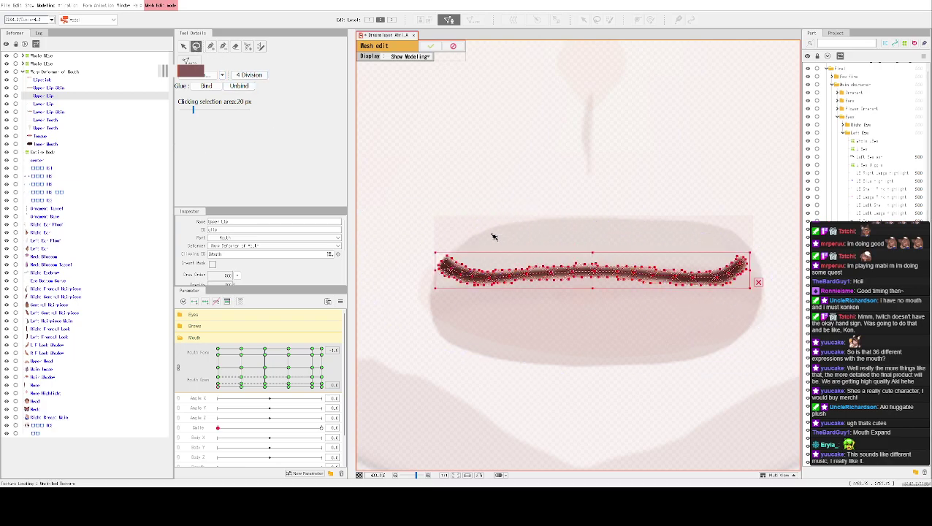
{"action": "key", "text": "Delete"}
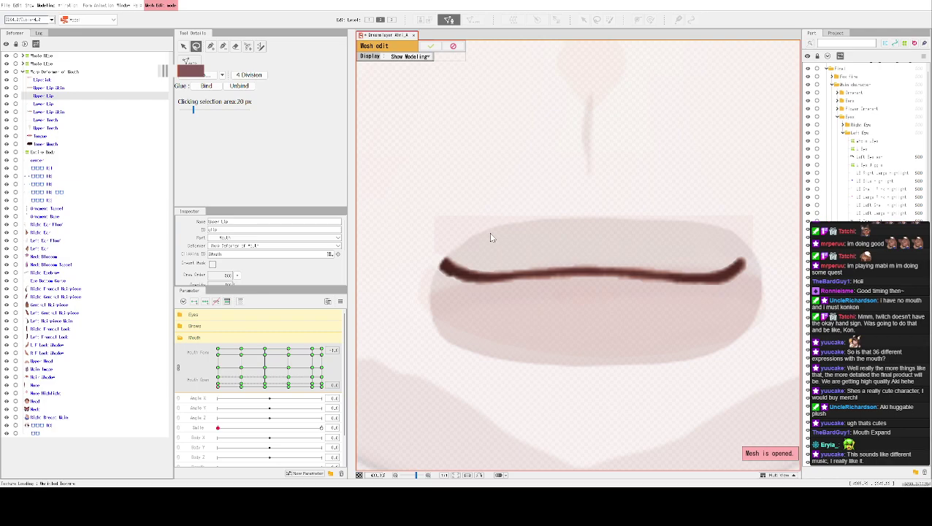
Undo the deletion of the Upper Lip mesh vertices and apply the mesh edit.
{"action": "key", "text": "ctrl+z"}
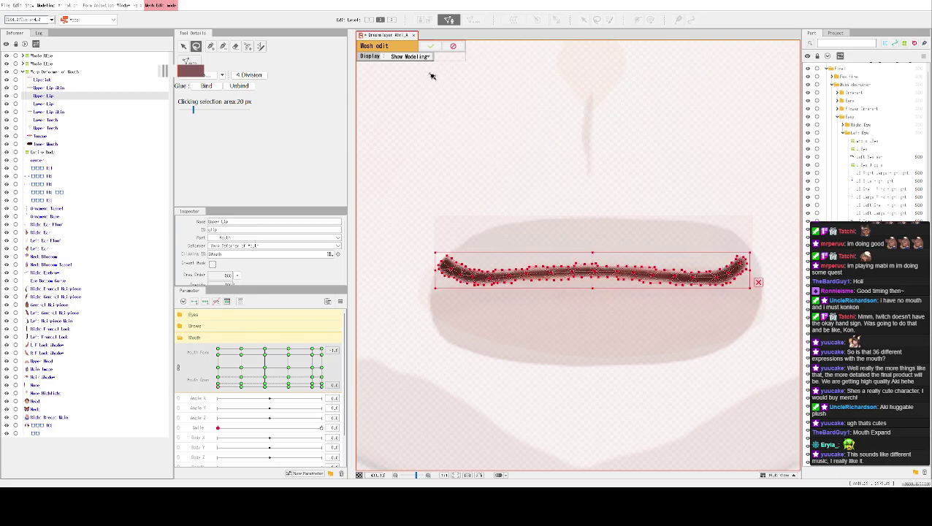
{"action": "left_click", "coordinate": [433, 46]}
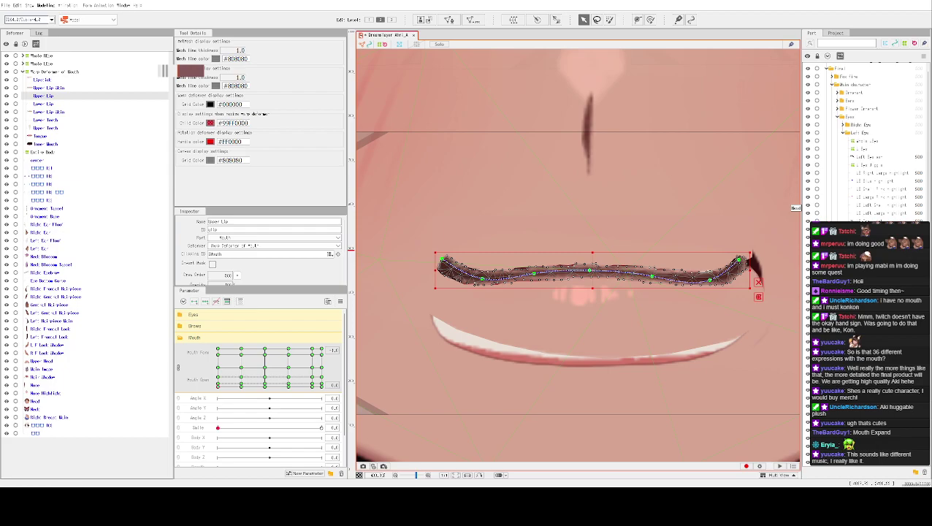
Replace the Lower Lip's dense mesh with the same hand-drawn vertex layout as the Upper Lip and apply the mesh edit.
{"action": "key", "text": "Down"}
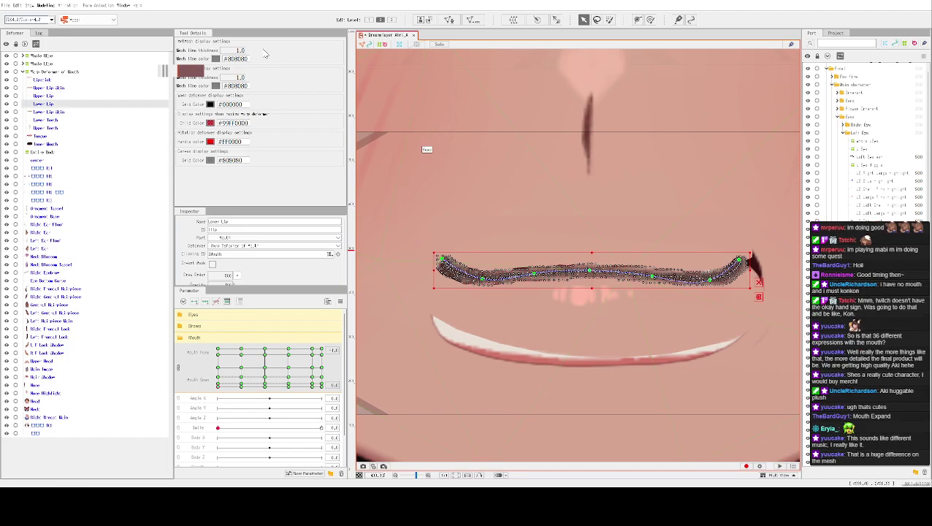
{"action": "left_click", "coordinate": [447, 20]}
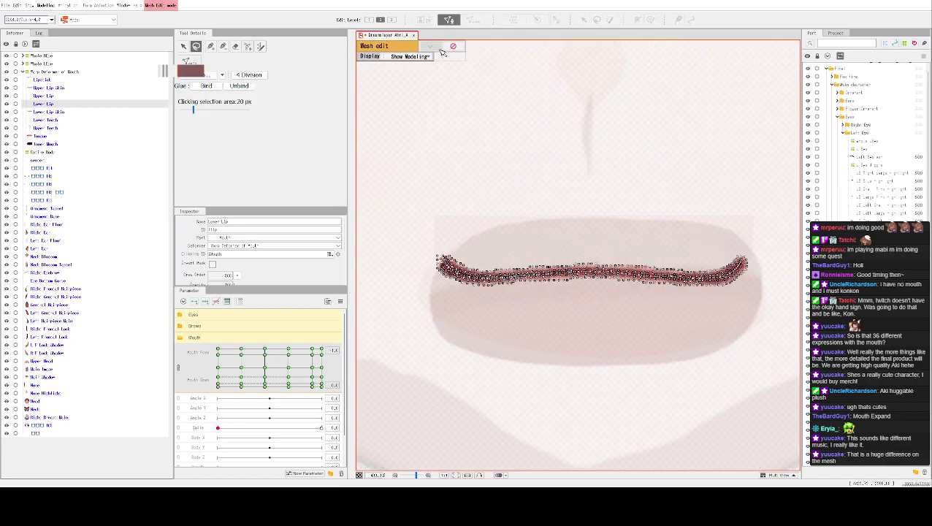
{"action": "scroll", "coordinate": [609, 218], "scroll_direction": "up", "scroll_amount": 2}
{"action": "scroll", "coordinate": [599, 204], "scroll_direction": "down", "scroll_amount": 2}
{"action": "scroll", "coordinate": [598, 206], "scroll_direction": "up", "scroll_amount": 1}
{"action": "scroll", "coordinate": [599, 206], "scroll_direction": "down", "scroll_amount": 1}
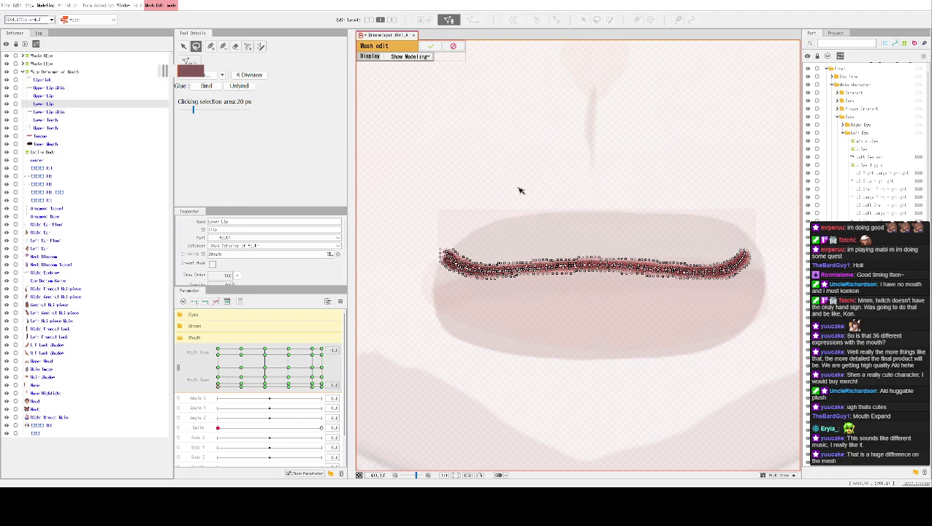
{"action": "scroll", "coordinate": [521, 187], "scroll_direction": "up", "scroll_amount": 1}
{"action": "scroll", "coordinate": [474, 171], "scroll_direction": "down", "scroll_amount": 2}
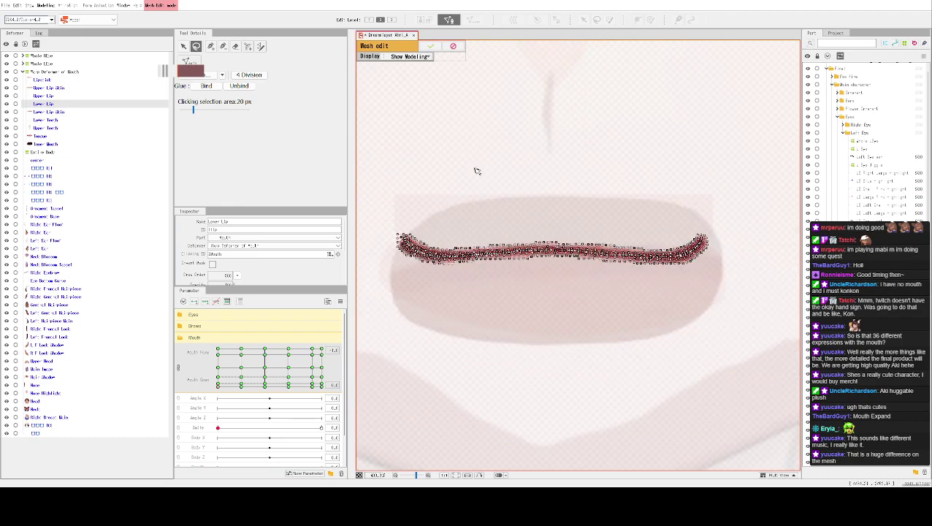
{"action": "left_click", "coordinate": [235, 47]}
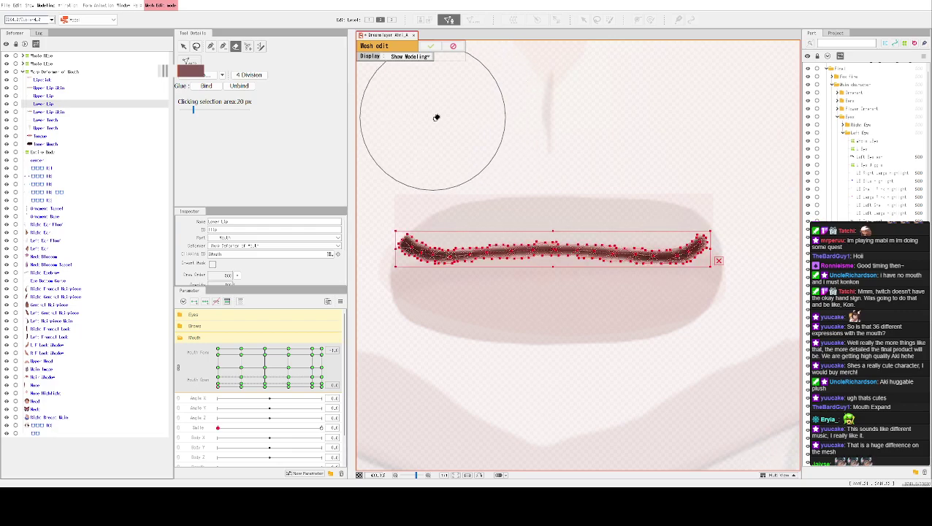
{"action": "left_click", "coordinate": [430, 46]}
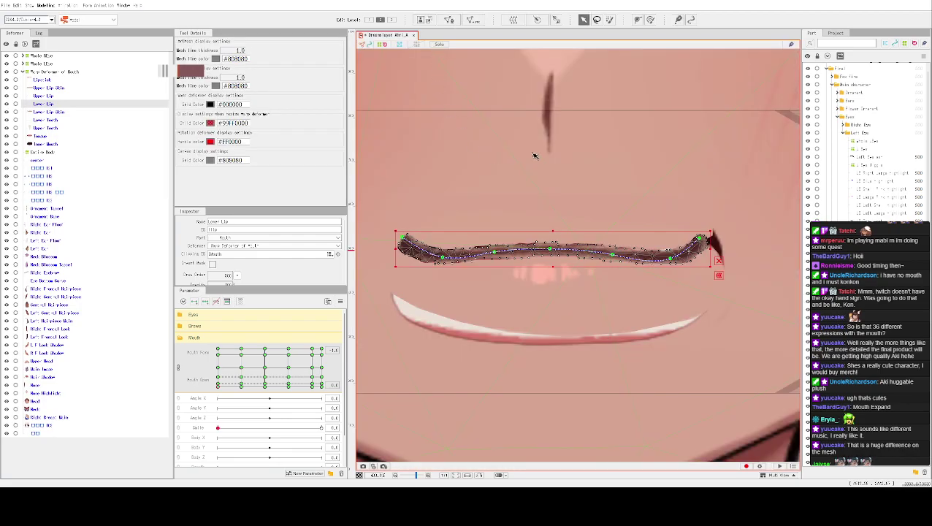
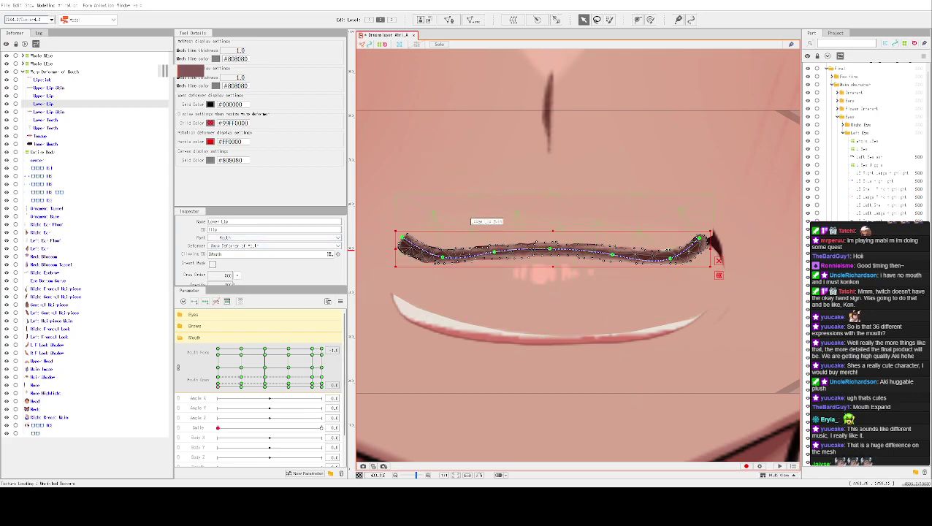
Move the Lower Lip Skin down to open a gap beneath the lip line.
{"action": "left_click", "coordinate": [441, 260]}
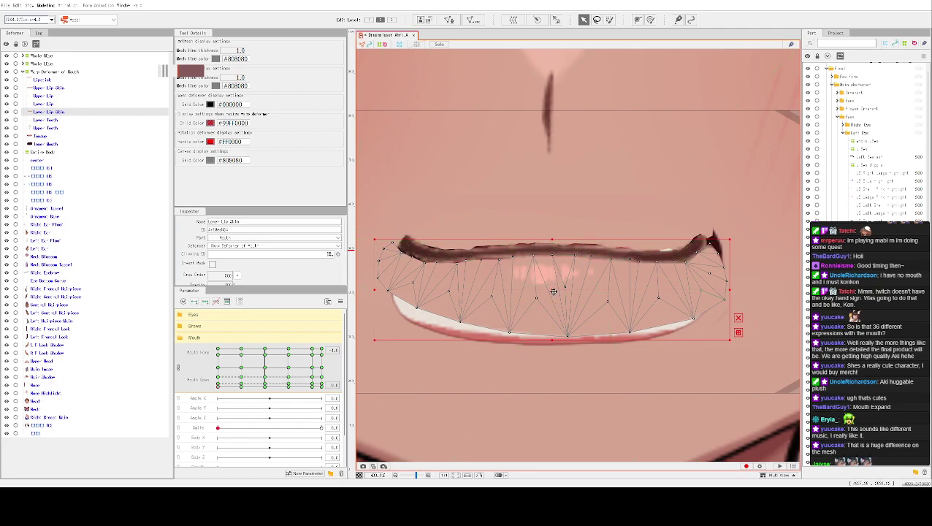
{"action": "left_click_drag", "start_coordinate": [553, 291], "coordinate": [553, 293]}
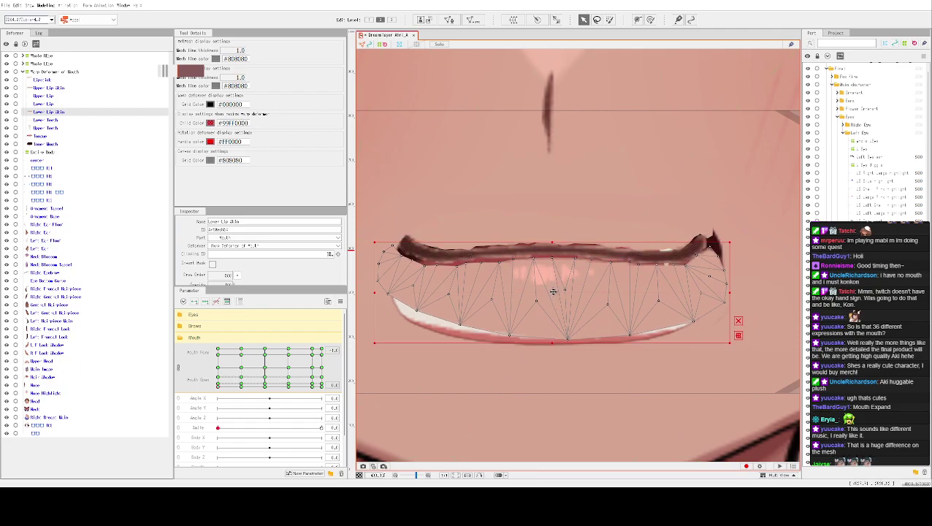
{"action": "left_click_drag", "start_coordinate": [553, 291], "coordinate": [558, 326]}
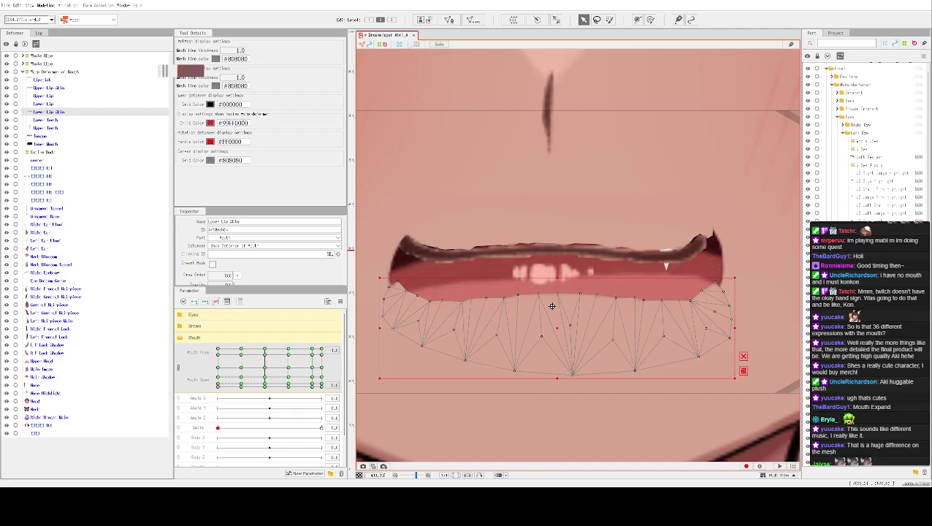
{"action": "left_click", "coordinate": [540, 253]}
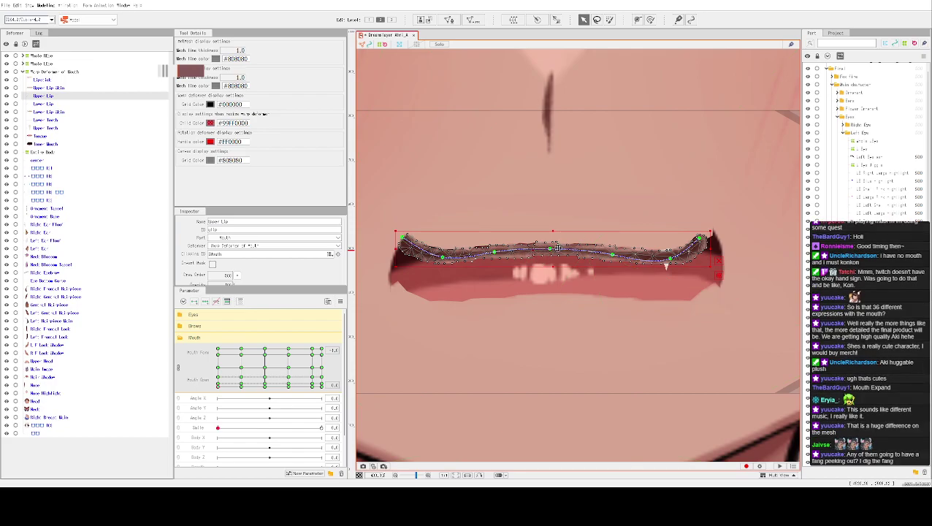
{"action": "left_click", "coordinate": [405, 301]}
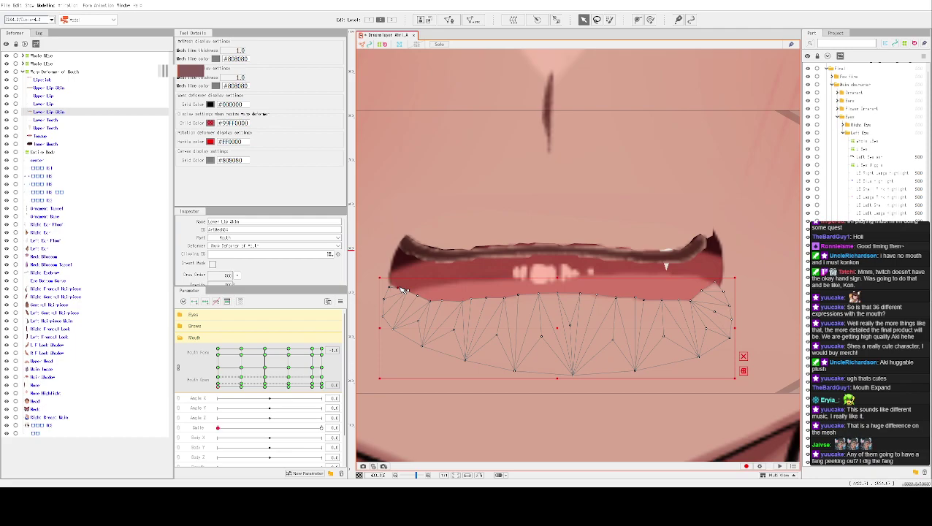
Move the Upper Lip down onto the Lower Lip Skin's upper edge and bend both of its corners downward with the deform path points.
{"action": "left_click", "coordinate": [499, 249]}
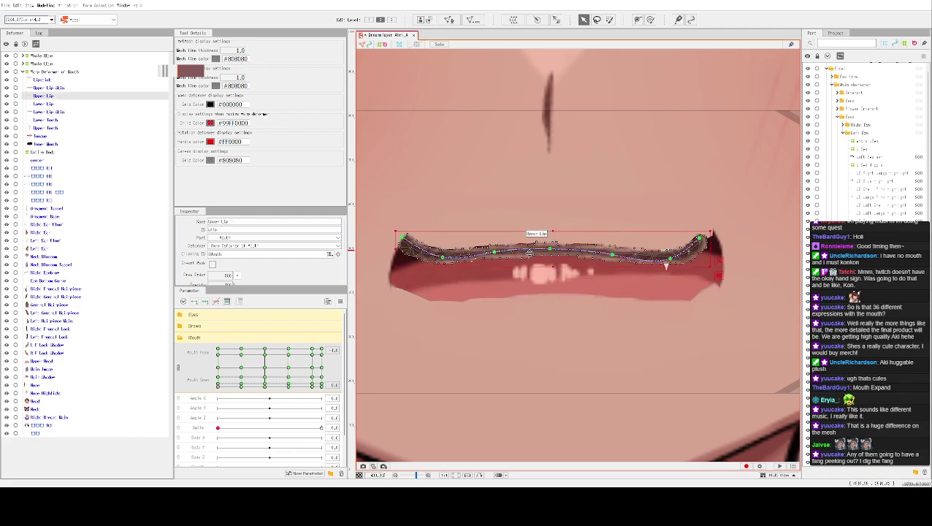
{"action": "left_click_drag", "start_coordinate": [551, 250], "coordinate": [554, 292]}
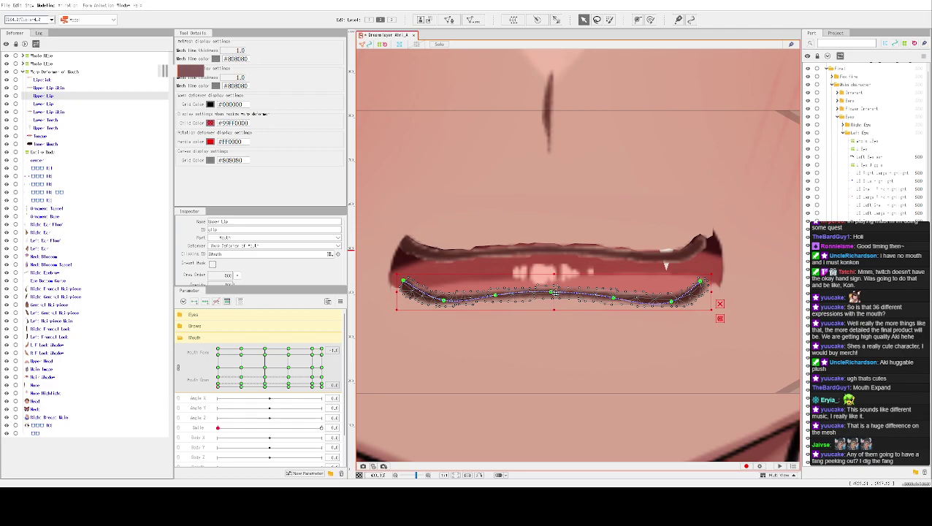
{"action": "left_click_drag", "start_coordinate": [406, 285], "coordinate": [400, 314]}
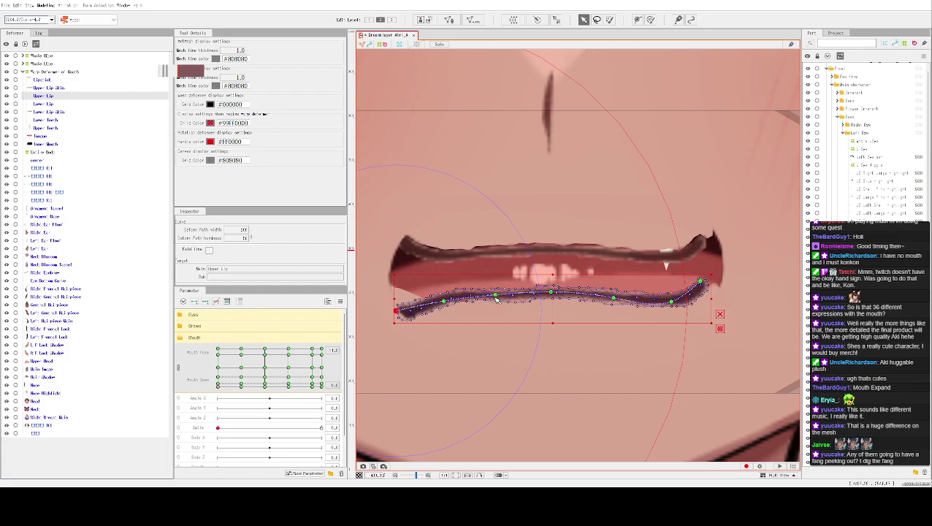
{"action": "left_click_drag", "start_coordinate": [444, 301], "coordinate": [447, 295]}
{"action": "left_click_drag", "start_coordinate": [553, 293], "coordinate": [557, 290]}
{"action": "left_click", "coordinate": [616, 298]}
{"action": "left_click_drag", "start_coordinate": [701, 282], "coordinate": [706, 317]}
{"action": "left_click_drag", "start_coordinate": [616, 297], "coordinate": [617, 290]}
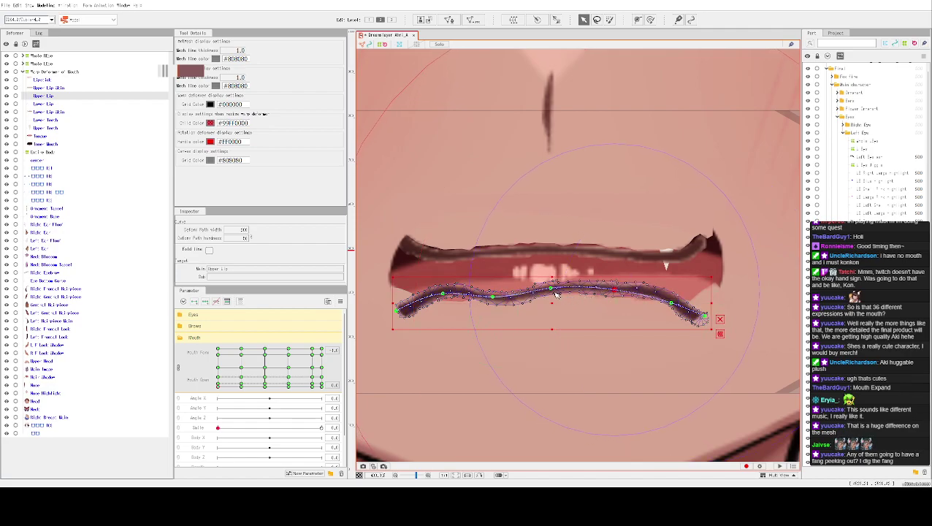
Shape the Upper Lip into a wave, raising the centre and side path points and lowering the one right of centre.
{"action": "left_click_drag", "start_coordinate": [551, 290], "coordinate": [550, 287]}
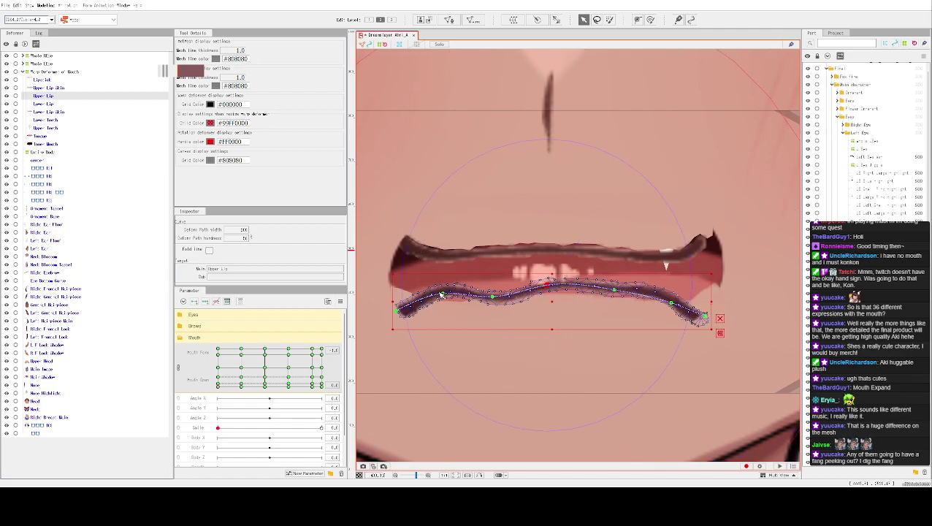
{"action": "left_click_drag", "start_coordinate": [441, 294], "coordinate": [441, 290]}
{"action": "left_click_drag", "start_coordinate": [546, 292], "coordinate": [555, 289]}
{"action": "left_click_drag", "start_coordinate": [620, 293], "coordinate": [611, 301]}
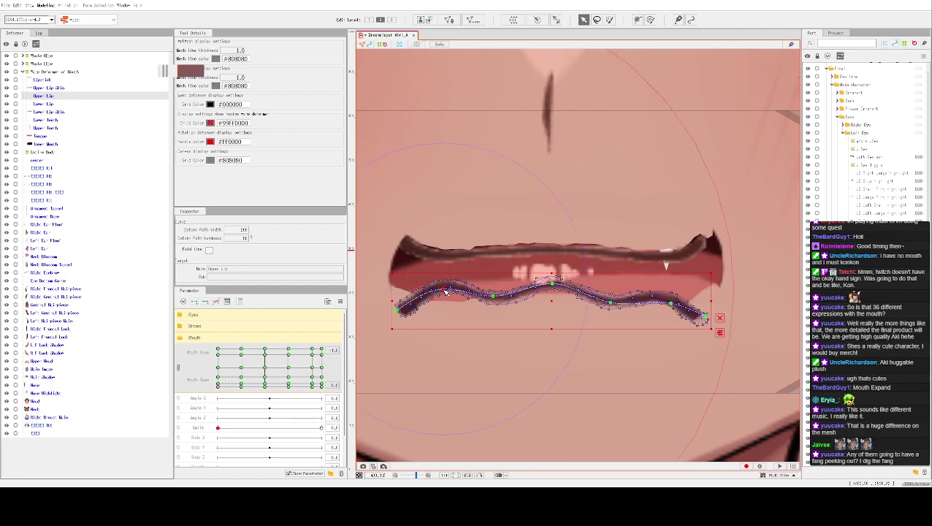
{"action": "left_click_drag", "start_coordinate": [707, 320], "coordinate": [671, 294]}
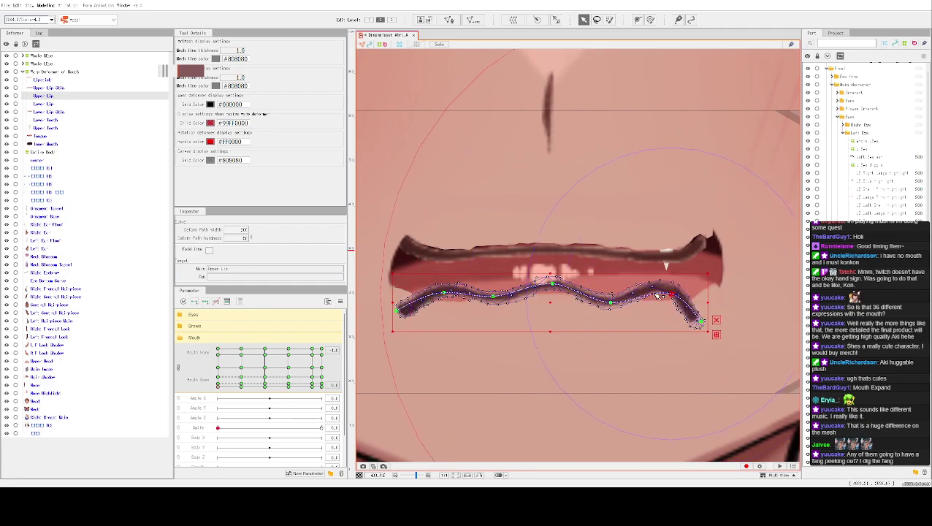
Move the Lower Lip down over the wavy lip line and match its left half to that curve with the path points.
{"action": "scroll", "coordinate": [518, 285], "scroll_direction": "down", "scroll_amount": 2}
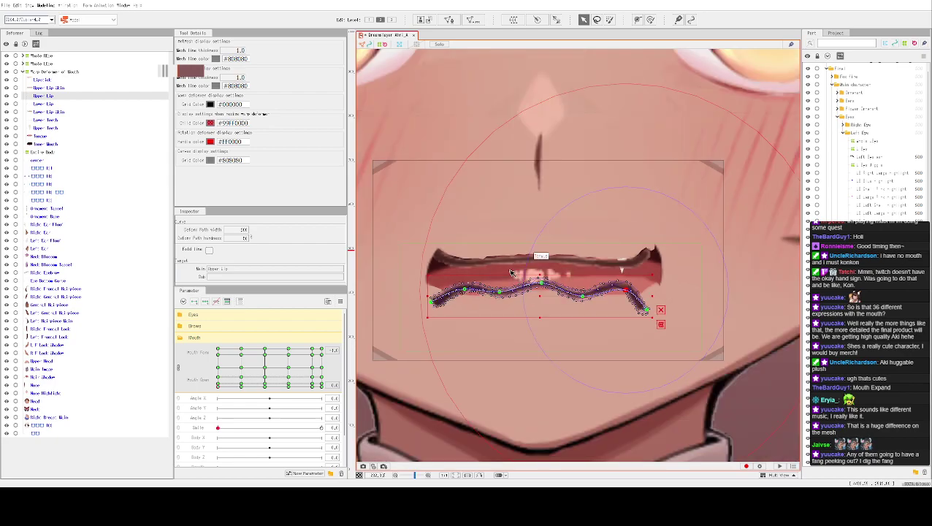
{"action": "left_click", "coordinate": [514, 265]}
{"action": "left_click", "coordinate": [504, 265]}
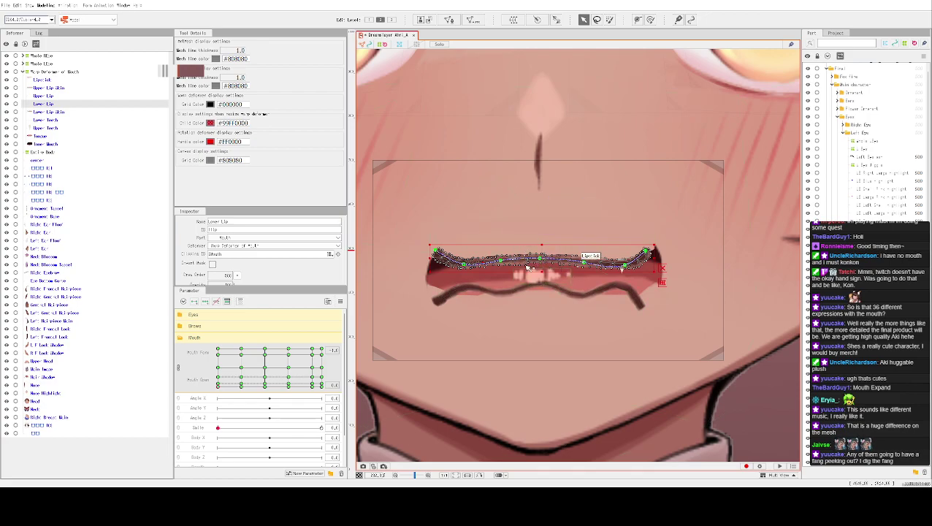
{"action": "left_click_drag", "start_coordinate": [539, 260], "coordinate": [540, 278]}
{"action": "left_click_drag", "start_coordinate": [435, 273], "coordinate": [439, 302]}
{"action": "left_click", "coordinate": [450, 299]}
{"action": "left_click_drag", "start_coordinate": [501, 291], "coordinate": [501, 296]}
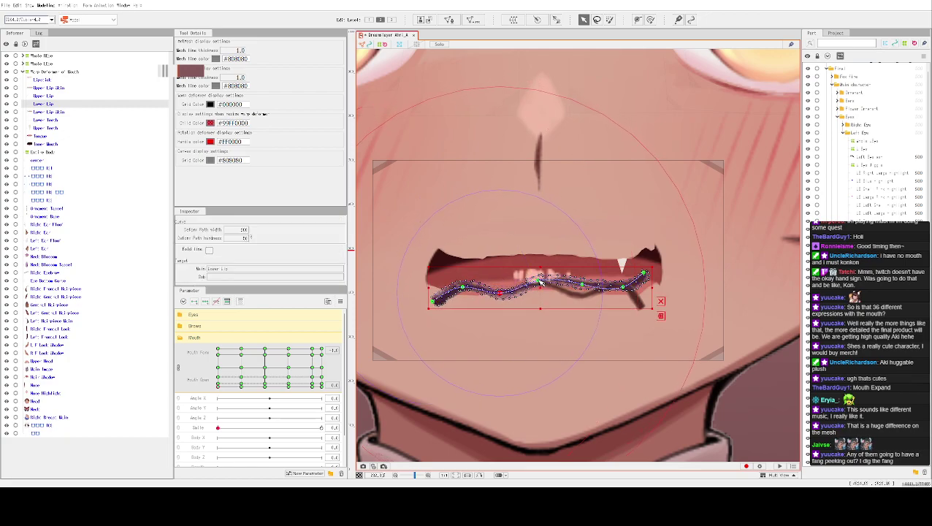
Adjust the Lower Lip's centre and right path points to follow the wave, turning the right corner downward.
{"action": "left_click", "coordinate": [638, 19]}
{"action": "scroll", "coordinate": [553, 246], "scroll_direction": "up", "scroll_amount": 2}
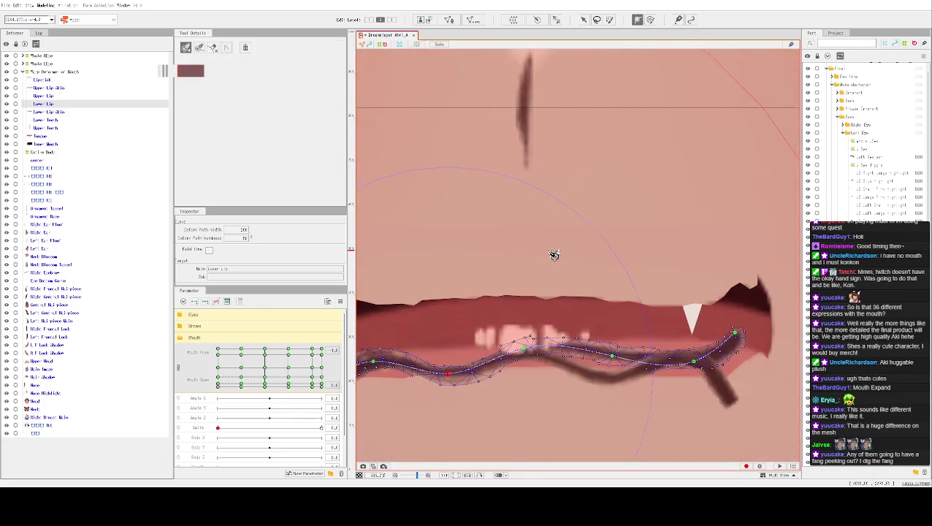
{"action": "left_click_drag", "start_coordinate": [528, 351], "coordinate": [533, 347]}
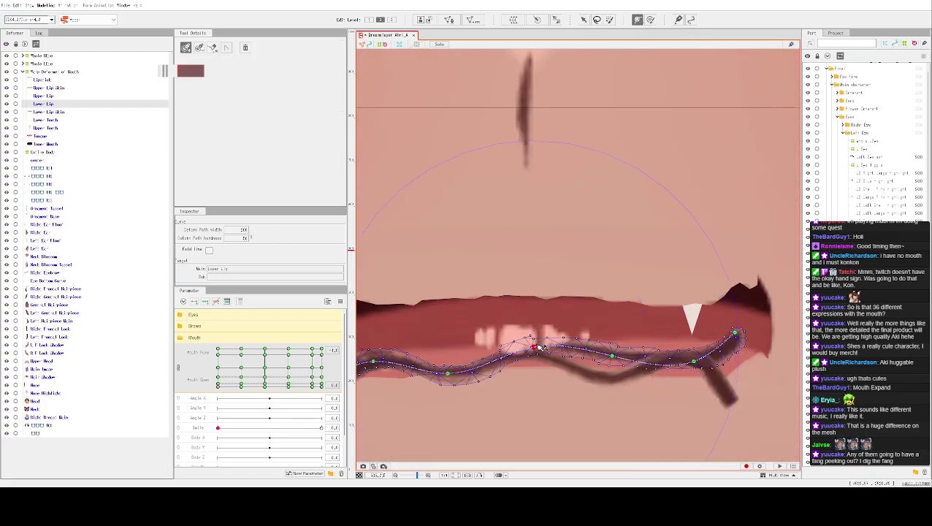
{"action": "left_click", "coordinate": [582, 19]}
{"action": "left_click_drag", "start_coordinate": [533, 351], "coordinate": [534, 362]}
{"action": "left_click_drag", "start_coordinate": [612, 360], "coordinate": [610, 380]}
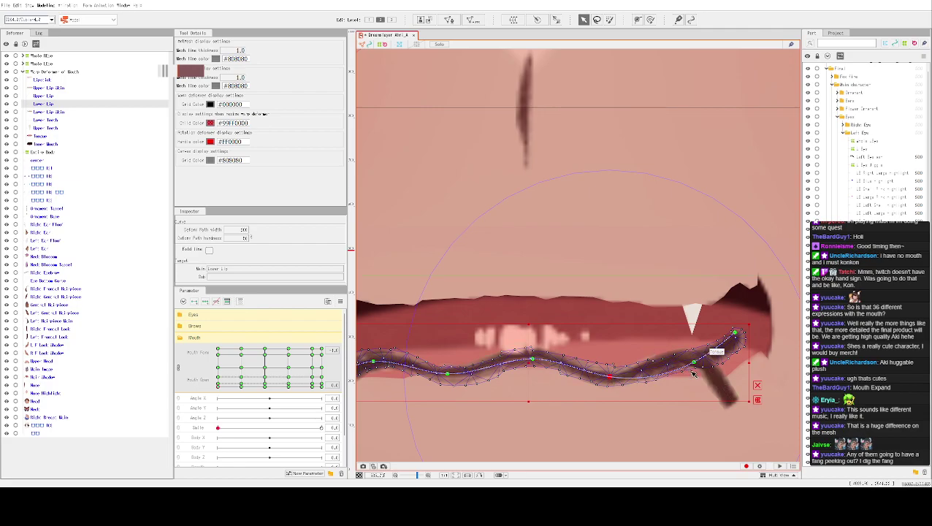
{"action": "left_click_drag", "start_coordinate": [694, 363], "coordinate": [681, 356]}
{"action": "left_click_drag", "start_coordinate": [735, 336], "coordinate": [740, 396]}
Order the Upper Lip Skin beneath both lip lines and move it down over the mouth until its lower edge meets the wavy line.
{"action": "scroll", "coordinate": [595, 277], "scroll_direction": "down", "scroll_amount": 4}
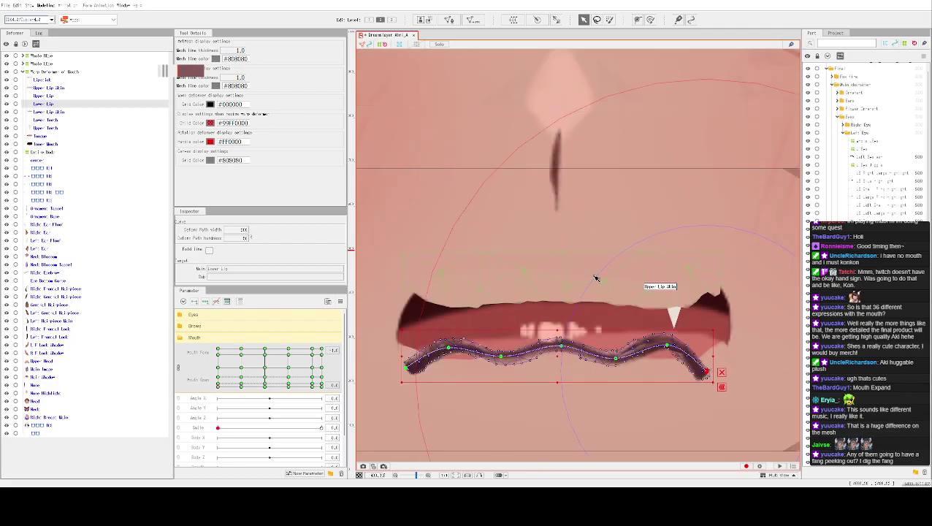
{"action": "left_click", "coordinate": [513, 285]}
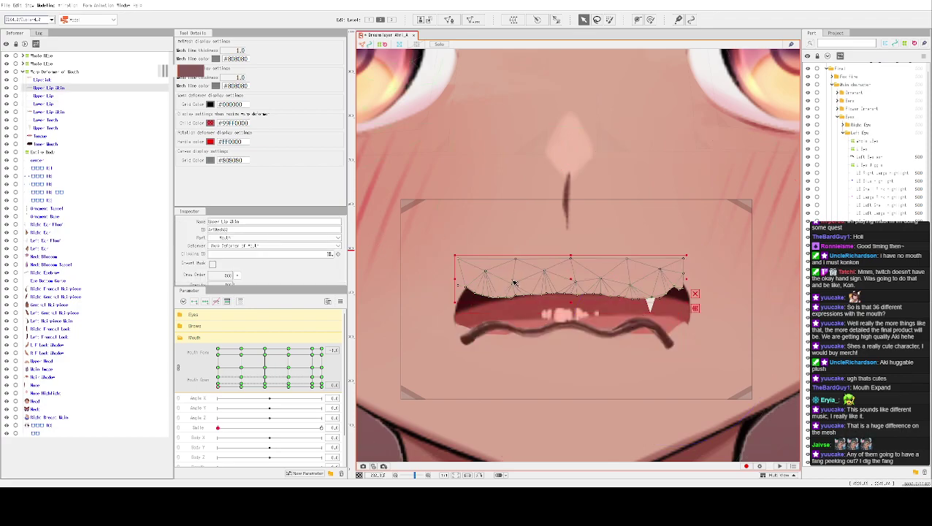
{"action": "key", "text": "ctrl+z"}
{"action": "left_click_drag", "start_coordinate": [567, 270], "coordinate": [570, 297]}
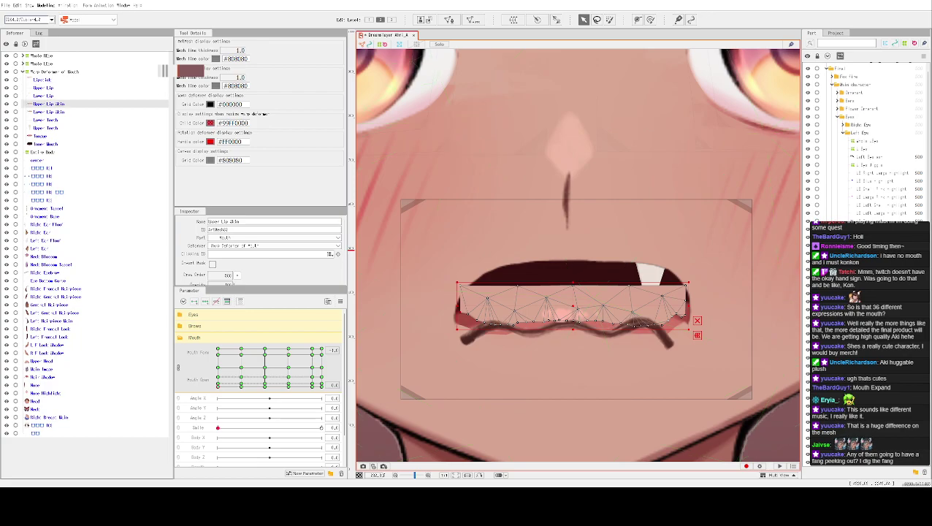
{"action": "left_click_drag", "start_coordinate": [511, 309], "coordinate": [508, 321]}
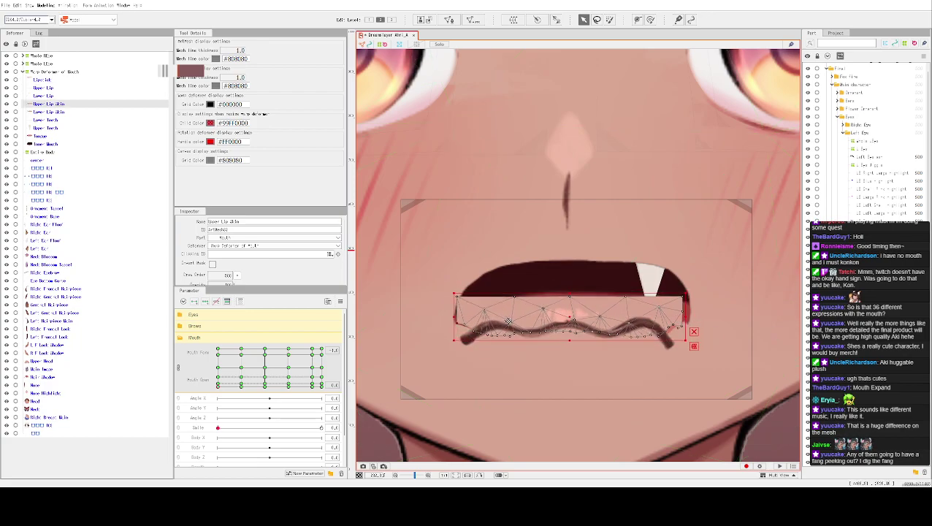
Centre the Upper Lip Skin over the mouth, enlarge it slightly to cover both corners, and nudge it up against the lip line.
{"action": "left_click_drag", "start_coordinate": [681, 320], "coordinate": [686, 319]}
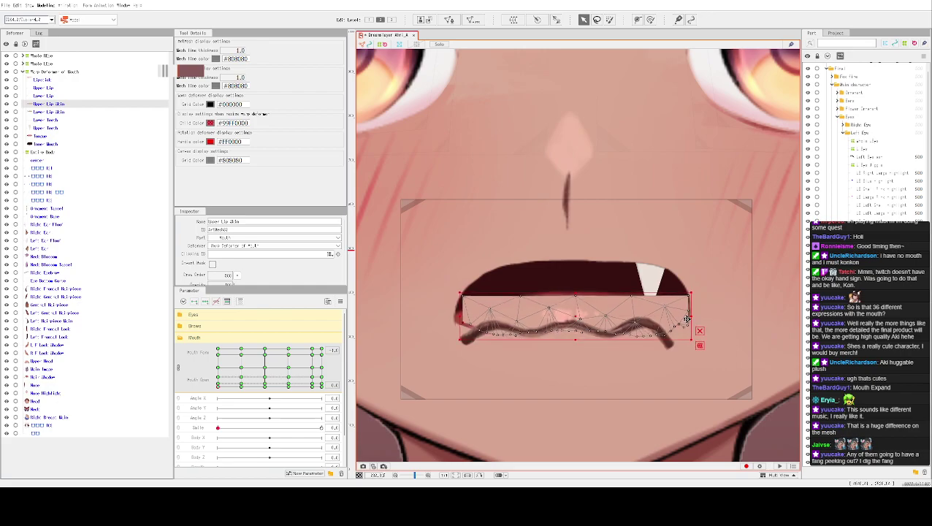
{"action": "left_click_drag", "start_coordinate": [595, 319], "coordinate": [593, 319]}
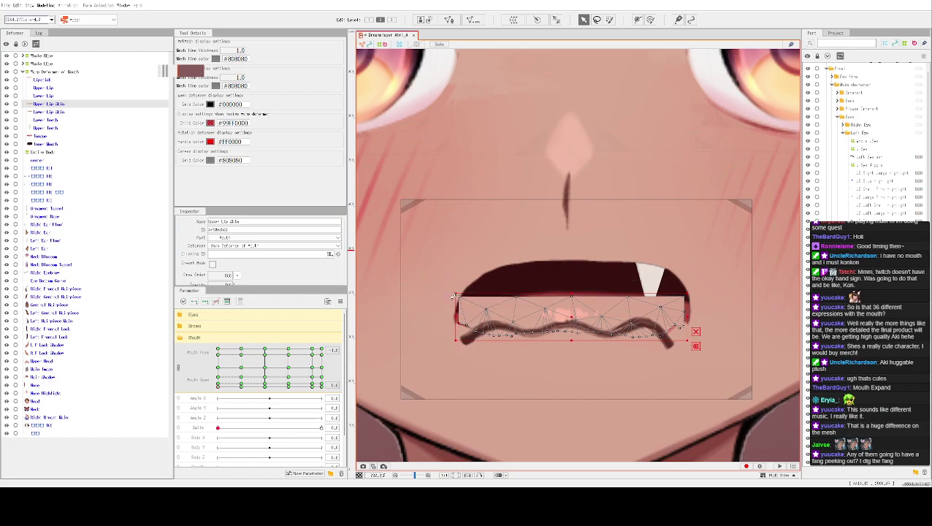
{"action": "left_click_drag", "start_coordinate": [453, 292], "coordinate": [448, 287]}
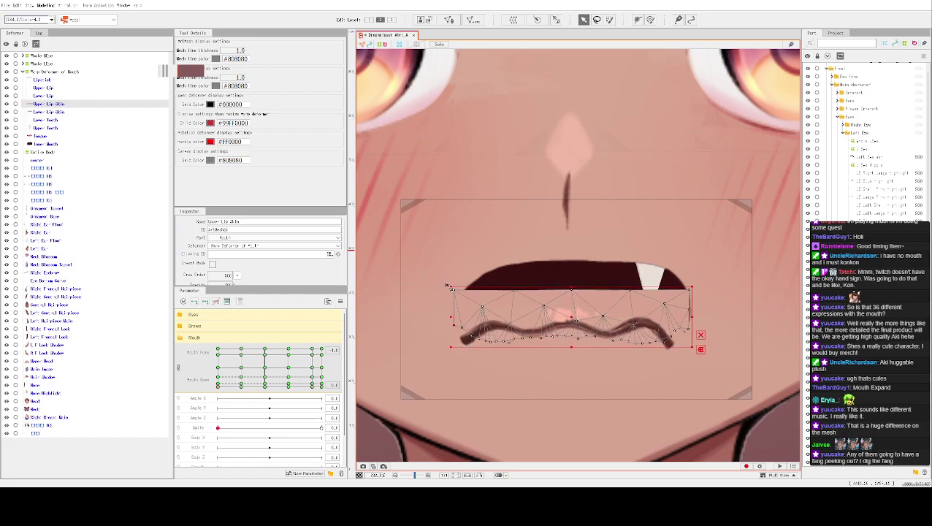
{"action": "left_click_drag", "start_coordinate": [539, 315], "coordinate": [539, 309]}
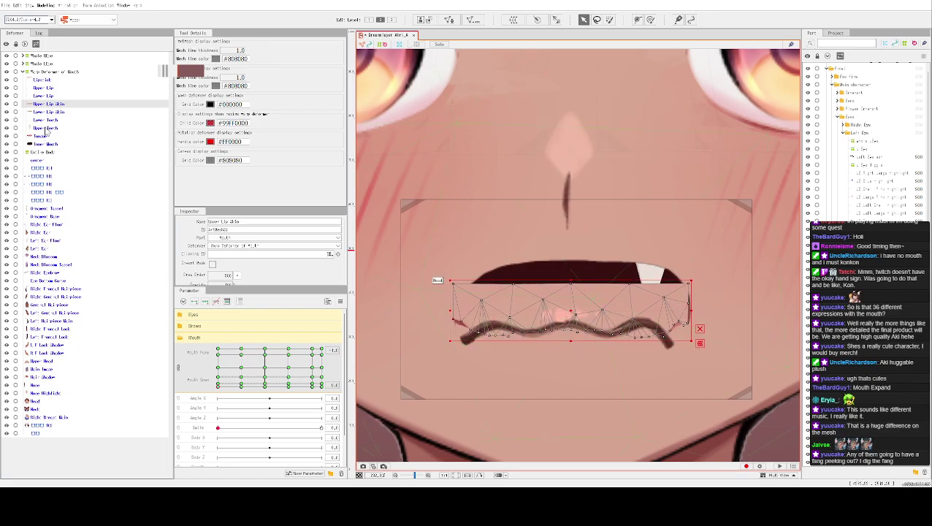
Move the Lipstick down to just beneath the wavy lip line and shrink the Inner Mouth until the Upper Lip Skin covers it.
{"action": "left_click", "coordinate": [46, 80]}
{"action": "left_click_drag", "start_coordinate": [572, 321], "coordinate": [569, 346]}
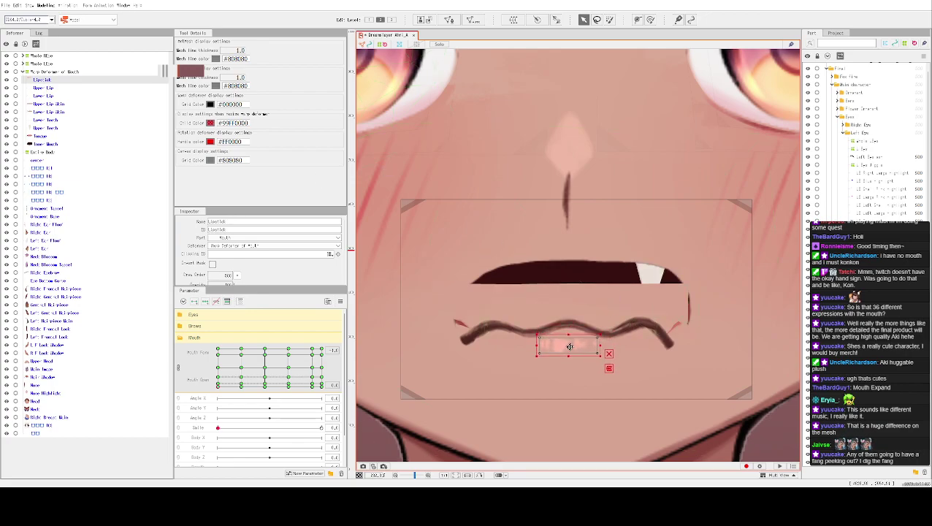
{"action": "left_click", "coordinate": [501, 269]}
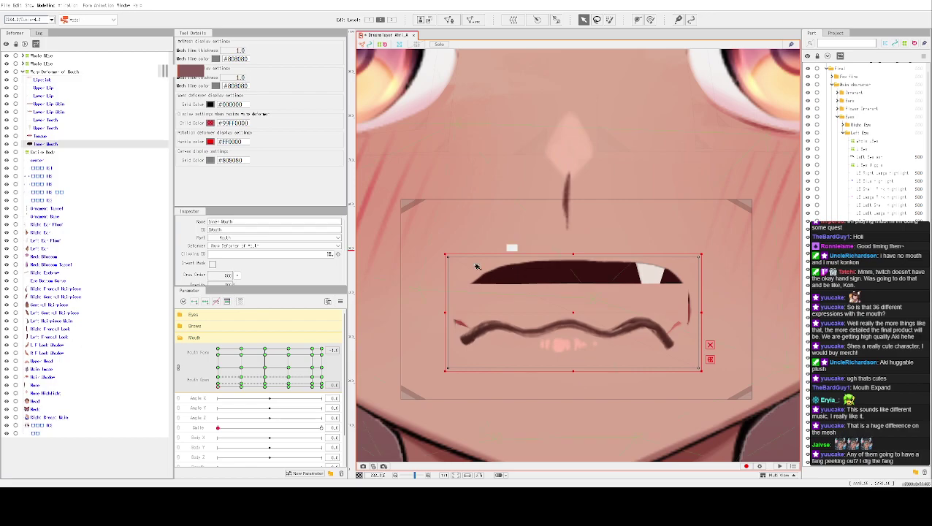
{"action": "left_click_drag", "start_coordinate": [445, 256], "coordinate": [472, 279]}
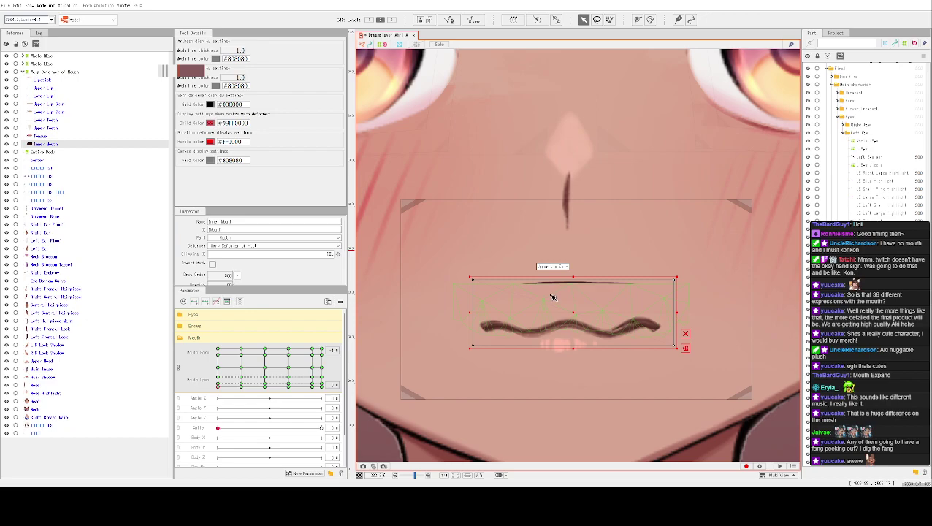
{"action": "left_click_drag", "start_coordinate": [471, 279], "coordinate": [476, 284]}
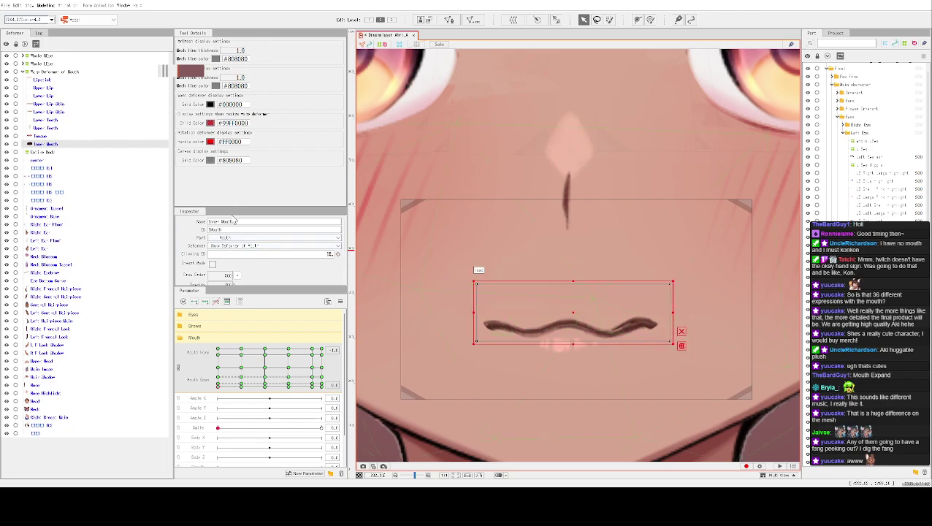
Clear the Upper Lip's Clipping ID to free it from the Inner Mouth mask, and check the Lower Lip's Clipping ID.
{"action": "left_click", "coordinate": [48, 111]}
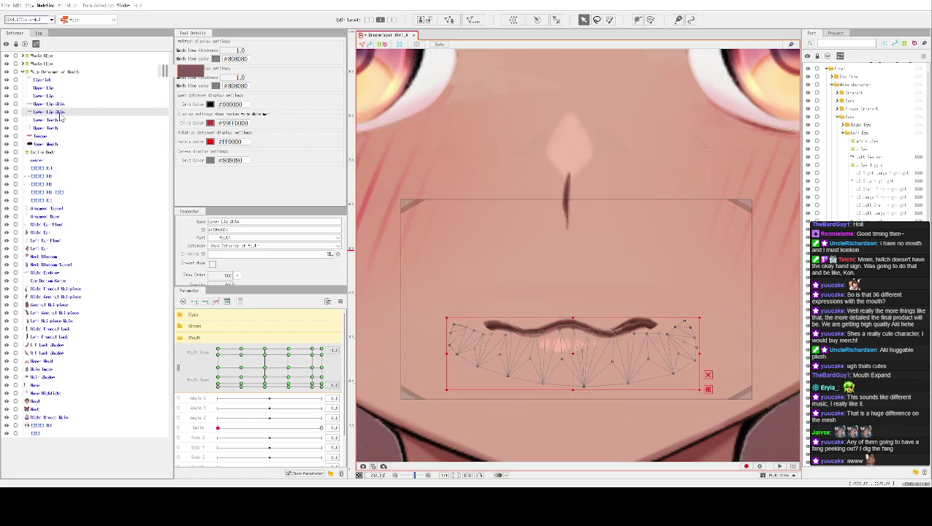
{"action": "left_click", "coordinate": [51, 104]}
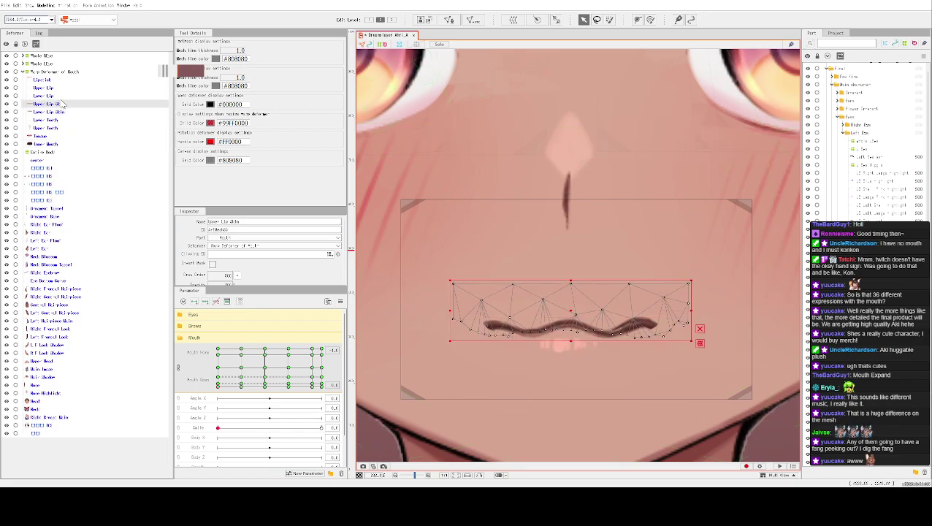
{"action": "left_click", "coordinate": [63, 87]}
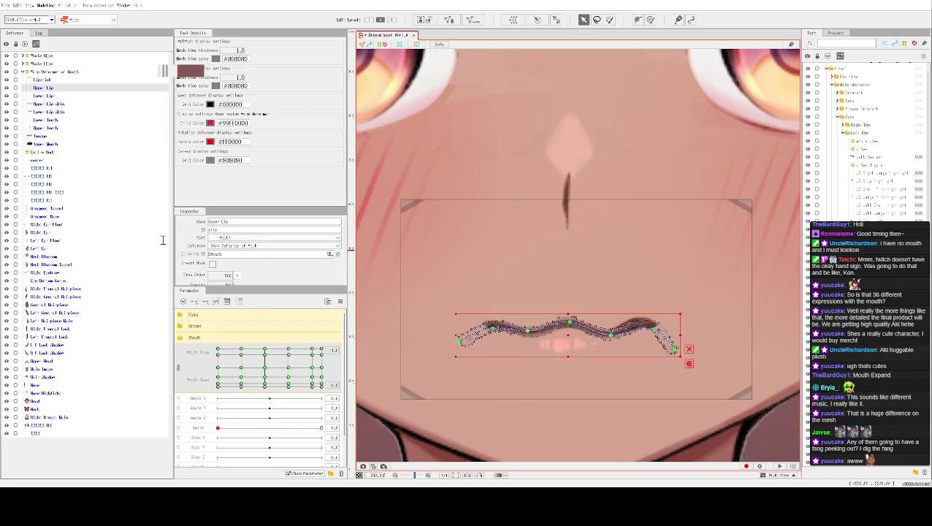
{"action": "double_click", "coordinate": [243, 253]}
{"action": "key", "text": "BackSpace"}
{"action": "key", "text": "ctrl+z"}
{"action": "key", "text": "ctrl+y"}
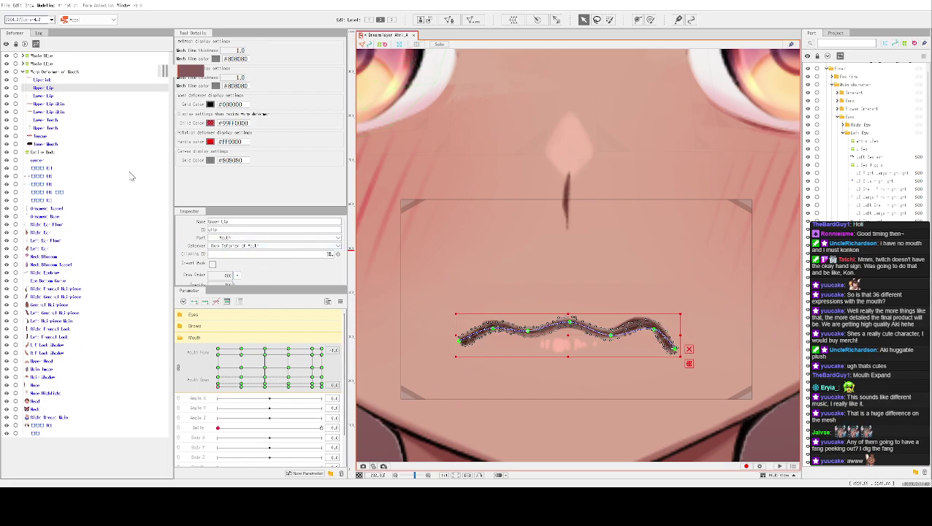
{"action": "left_click", "coordinate": [65, 96]}
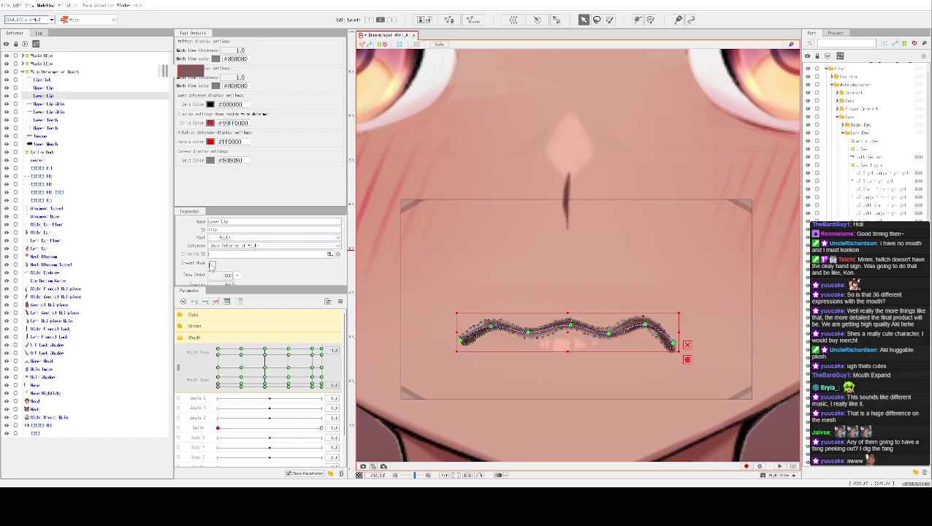
Pull the Upper Lip's end path point at the character's right-hand-side mouth corner inward and slightly up along the lip line.
{"action": "left_click", "coordinate": [486, 159]}
{"action": "scroll", "coordinate": [504, 172], "scroll_direction": "down", "scroll_amount": 3}
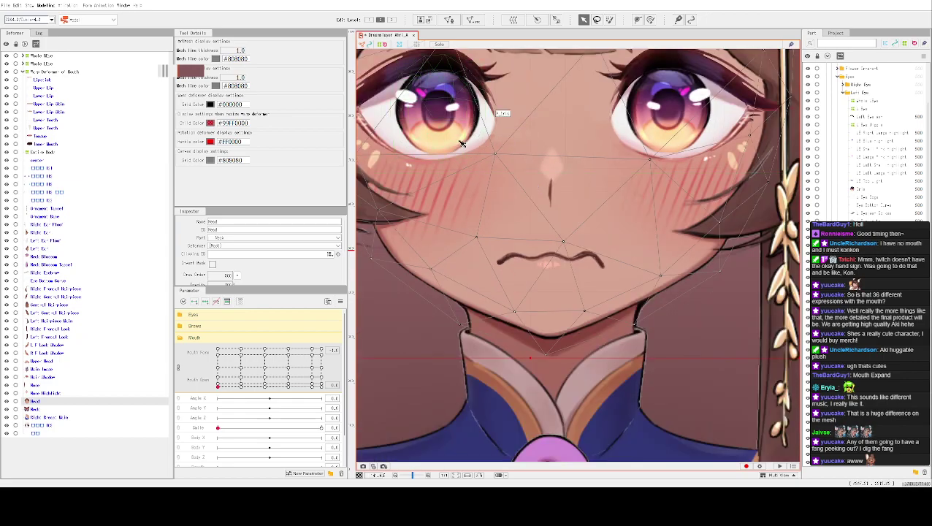
{"action": "scroll", "coordinate": [555, 307], "scroll_direction": "up", "scroll_amount": 5}
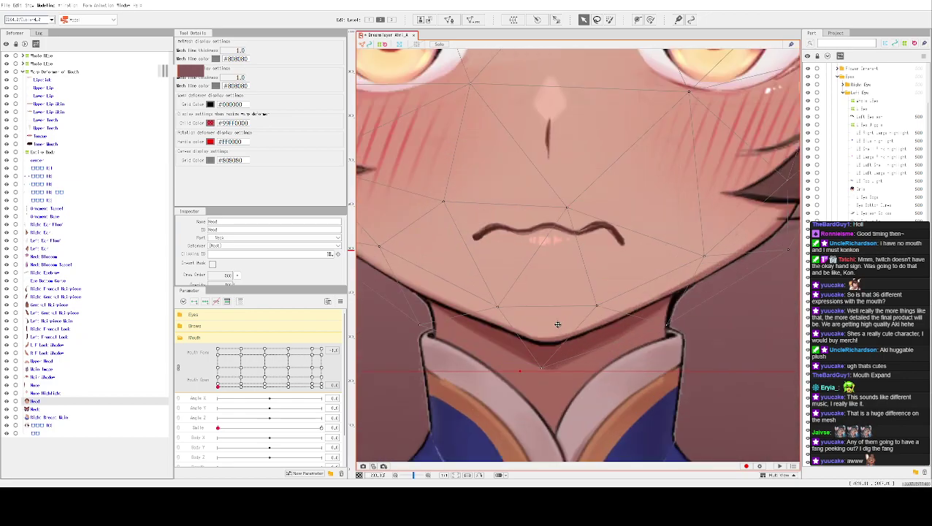
{"action": "left_click_drag", "start_coordinate": [577, 243], "coordinate": [549, 362]}
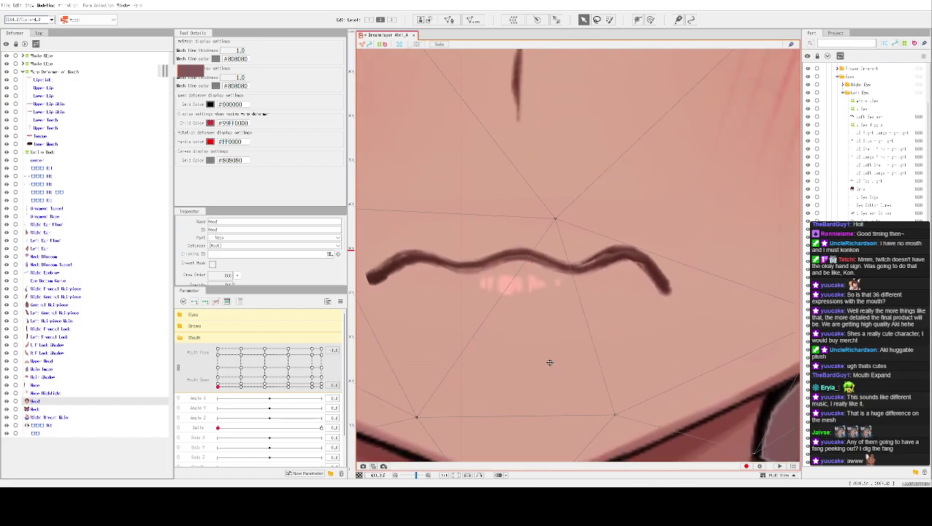
{"action": "left_click", "coordinate": [650, 281]}
{"action": "left_click_drag", "start_coordinate": [673, 295], "coordinate": [661, 285]}
{"action": "left_click", "coordinate": [661, 283]}
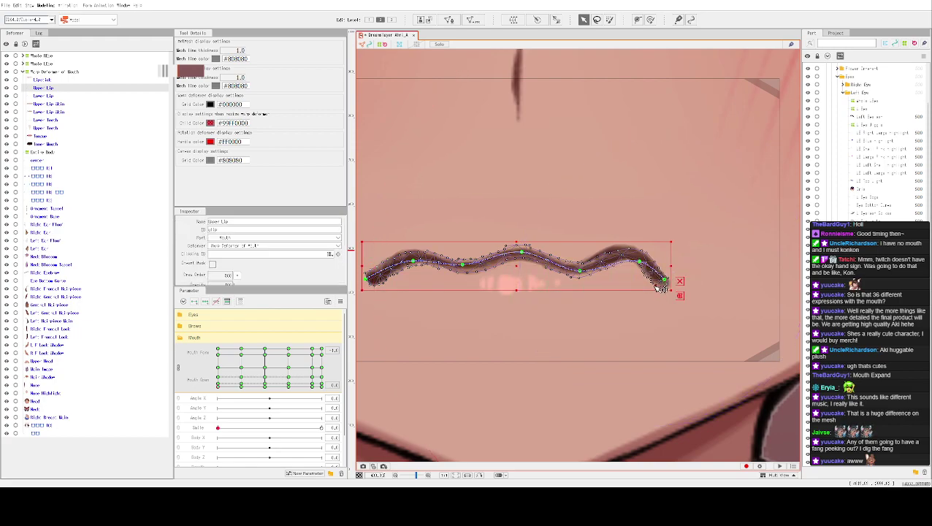
Touch up the Upper Lip's right corner with the Deform Brush at 10 px, and set the brush size to 20 px.
{"action": "left_click", "coordinate": [649, 20]}
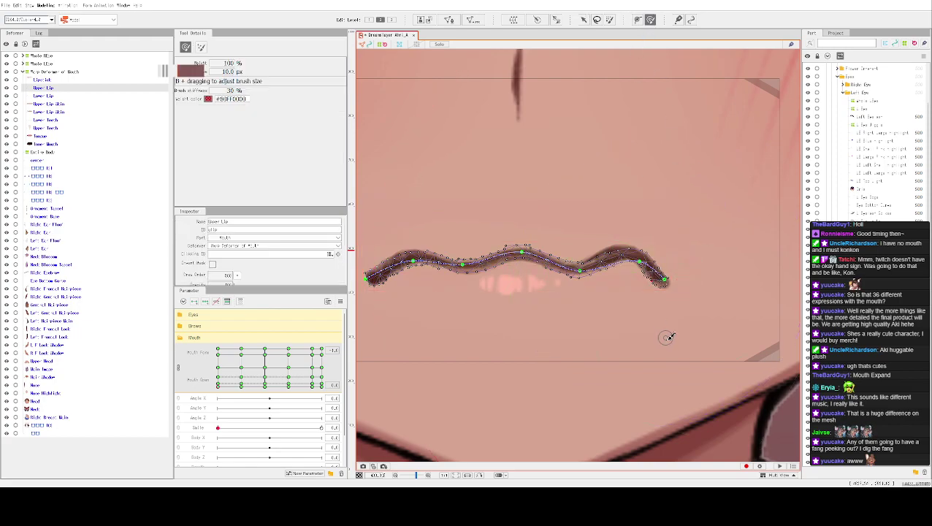
{"action": "mouse_move", "coordinate": [655, 281]}
{"action": "left_mouse_down"}
{"action": "mouse_move", "coordinate": [644, 272]}
{"action": "mouse_move", "coordinate": [661, 292]}
{"action": "mouse_move", "coordinate": [657, 282]}
{"action": "left_mouse_up"}
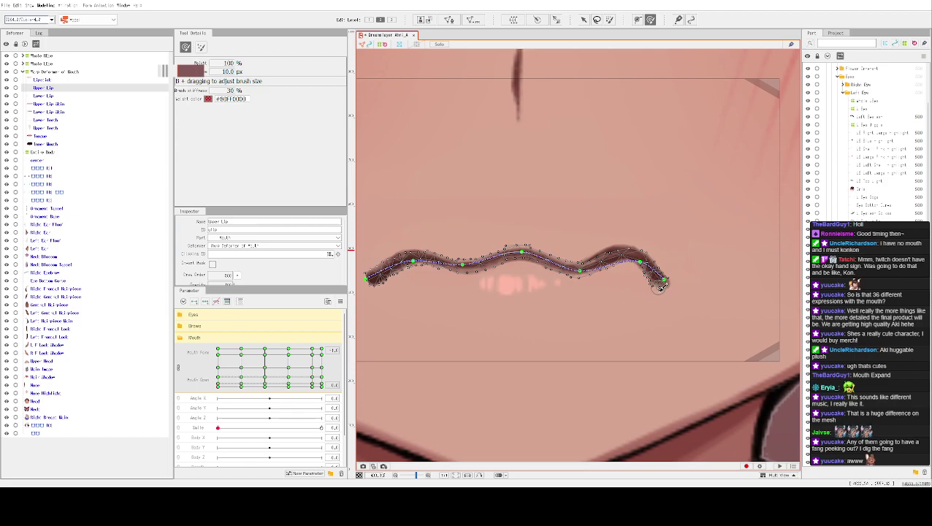
{"action": "scroll", "coordinate": [659, 282], "scroll_direction": "down", "scroll_amount": 2}
{"action": "scroll", "coordinate": [657, 282], "scroll_direction": "up", "scroll_amount": 2}
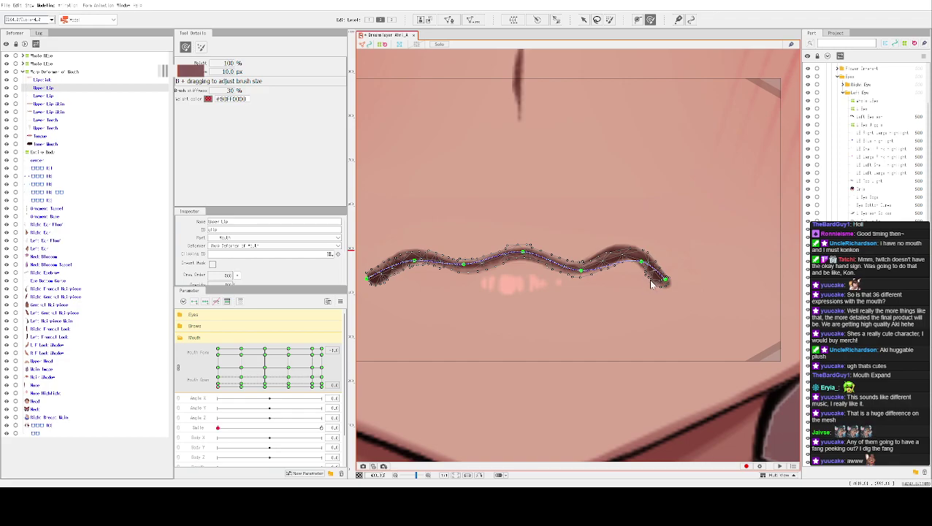
{"action": "right_click", "coordinate": [655, 287]}
{"action": "left_click", "coordinate": [624, 291]}
{"action": "double_click", "coordinate": [222, 71]}
Brush-select the vertices at the Upper Lip's right corner and shift them outward to blend with the Lower Lip's end.
{"action": "left_click", "coordinate": [202, 48]}
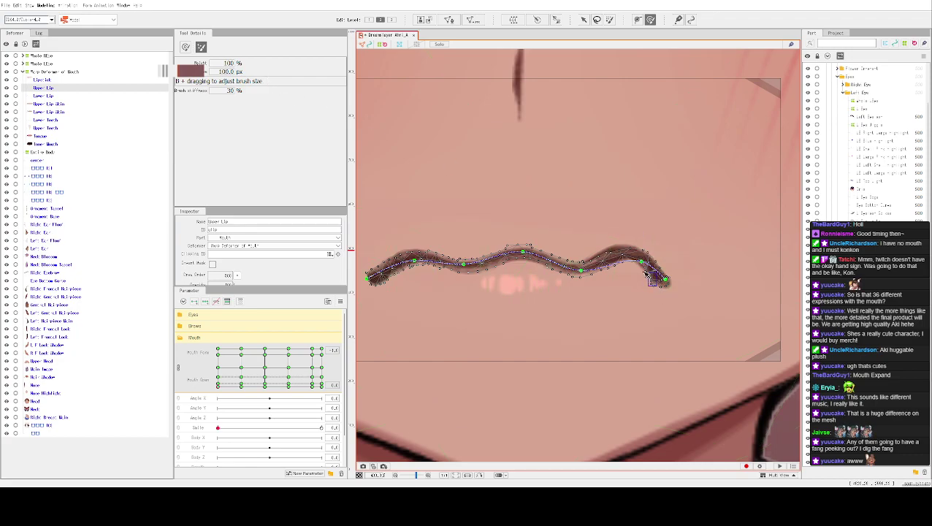
{"action": "left_click", "coordinate": [666, 295]}
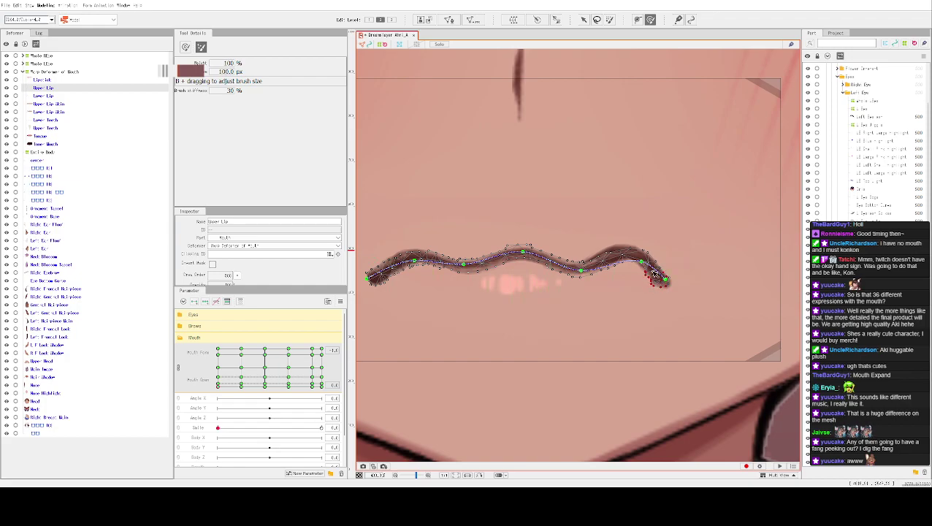
{"action": "left_click", "coordinate": [583, 19]}
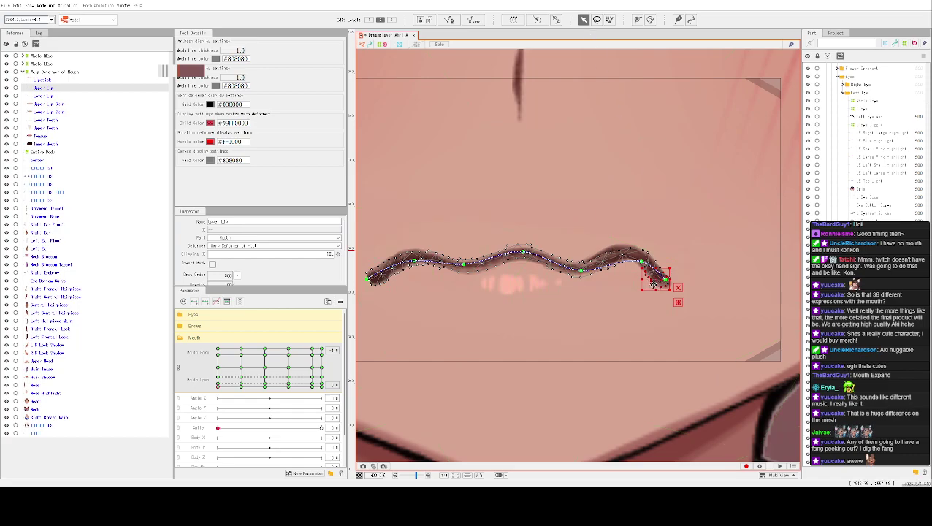
{"action": "left_click_drag", "start_coordinate": [656, 282], "coordinate": [667, 279]}
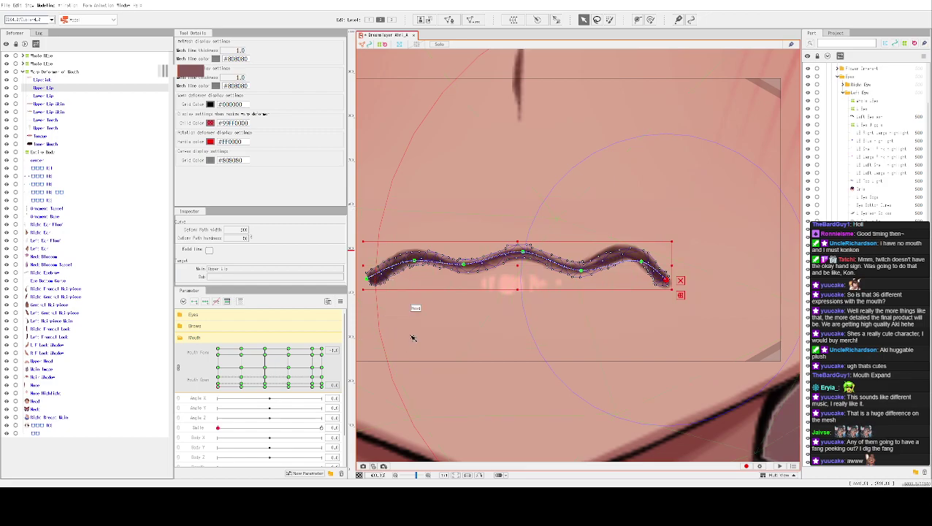
Brush-select the Upper Lip's left corner and push its tip slightly inward with the 20 px Deform Brush.
{"action": "left_click_drag", "start_coordinate": [416, 308], "coordinate": [447, 324]}
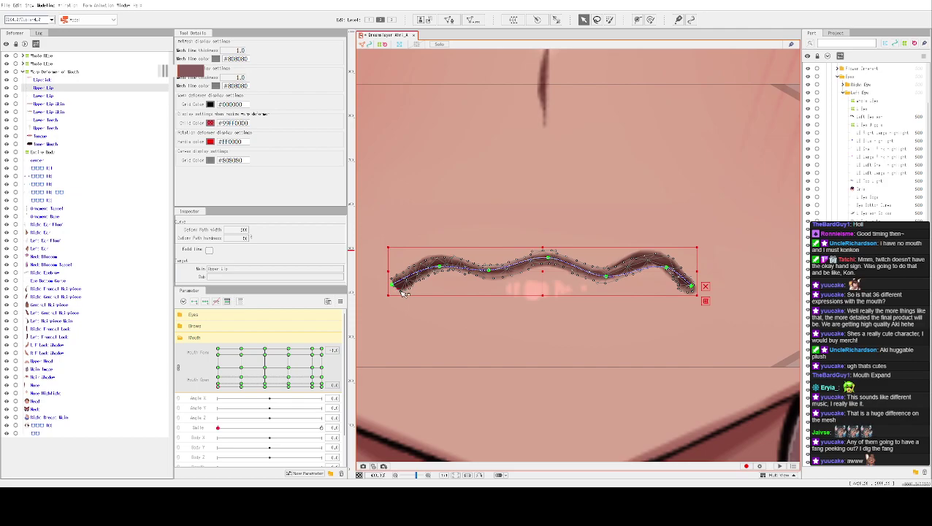
{"action": "left_click", "coordinate": [650, 19]}
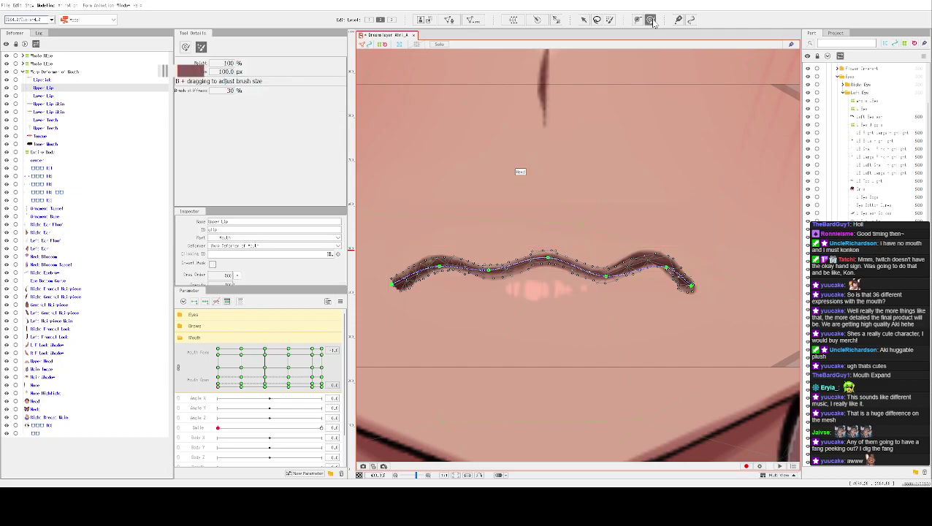
{"action": "left_click", "coordinate": [417, 296]}
{"action": "left_click", "coordinate": [187, 46]}
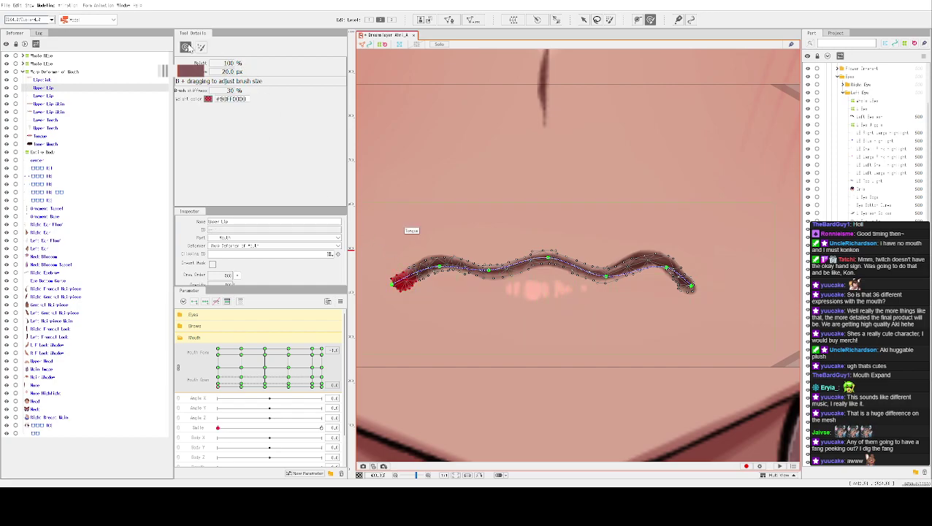
{"action": "mouse_move", "coordinate": [387, 253]}
{"action": "left_mouse_down"}
{"action": "mouse_move", "coordinate": [397, 288]}
{"action": "mouse_move", "coordinate": [415, 271]}
{"action": "mouse_move", "coordinate": [391, 288]}
{"action": "left_mouse_up"}
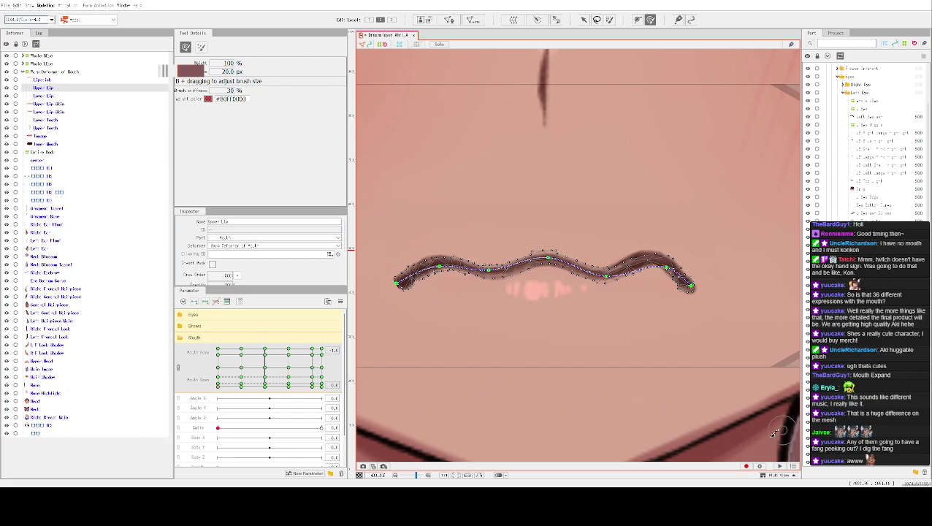
Adjust the path point at the Upper Lip's right crest, previewing the closed mouth with the selection display hidden.
{"action": "scroll", "coordinate": [628, 296], "scroll_direction": "down", "scroll_amount": 3}
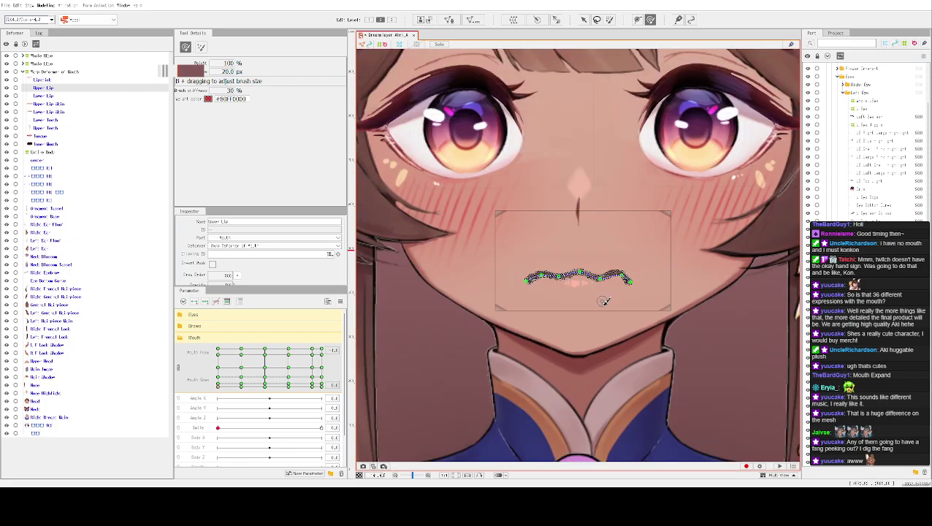
{"action": "key", "text": "ctrl+h"}
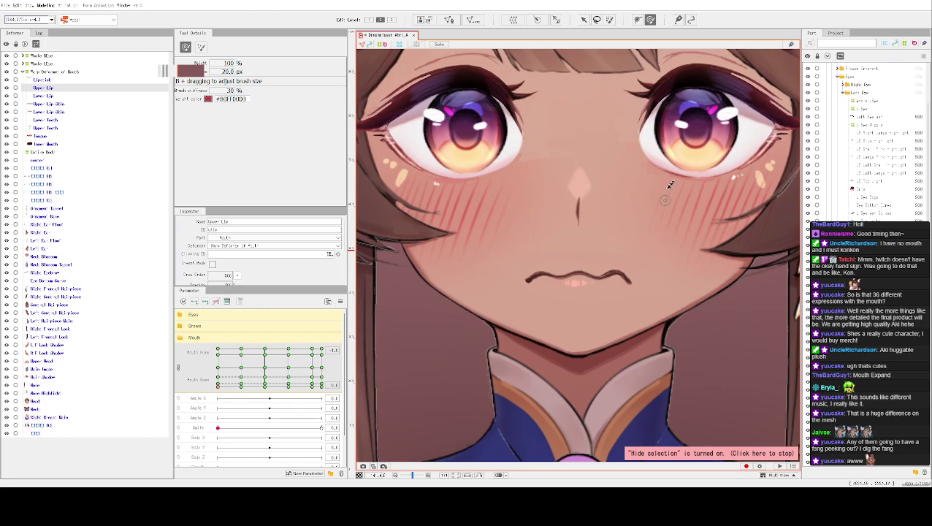
{"action": "left_click", "coordinate": [639, 20]}
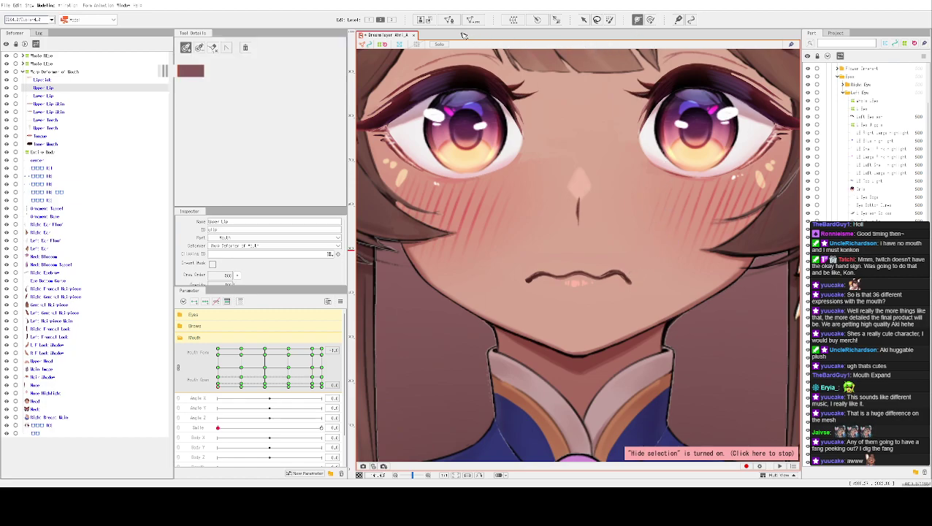
{"action": "left_click", "coordinate": [584, 21]}
{"action": "left_click", "coordinate": [617, 276]}
{"action": "left_click_drag", "start_coordinate": [632, 282], "coordinate": [615, 277]}
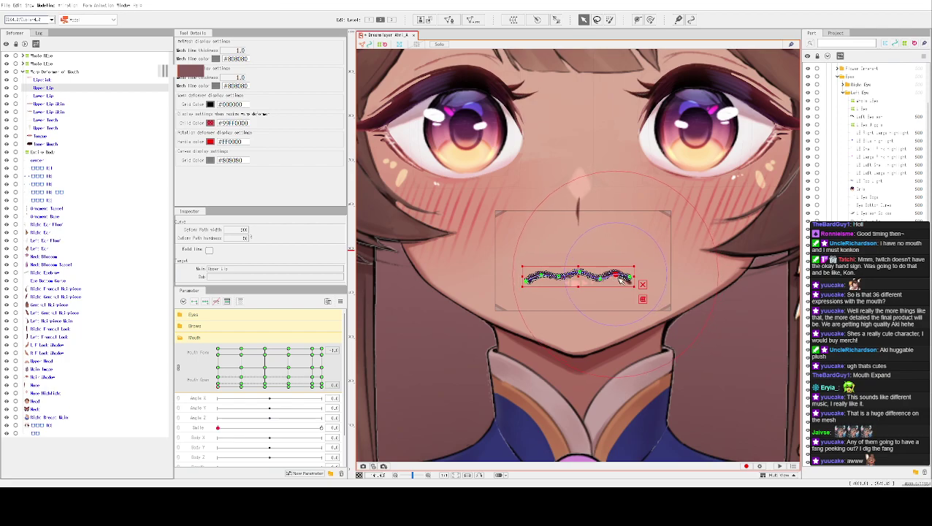
{"action": "key", "text": "ctrl+h"}
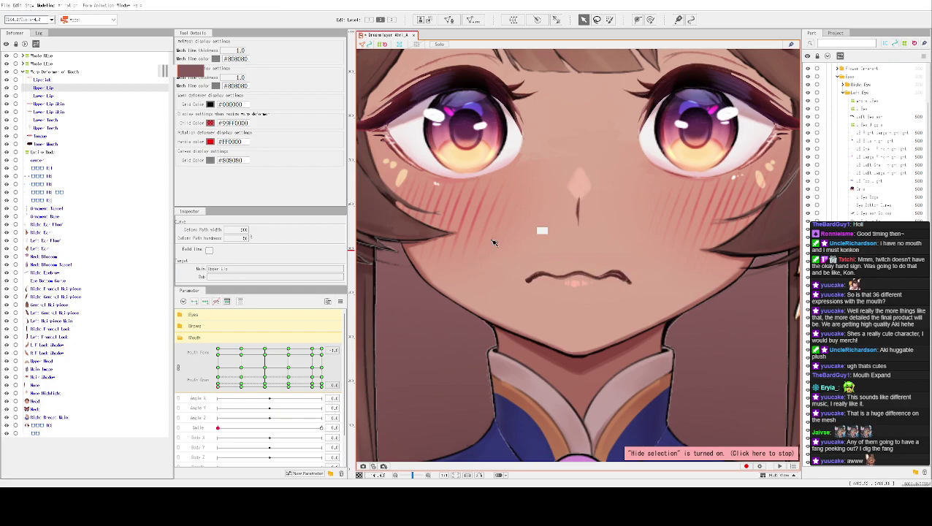
Move the Upper Lip up clear of the Lower Lip and pull its centre path point down to flatten the middle.
{"action": "left_click_drag", "start_coordinate": [581, 278], "coordinate": [580, 263]}
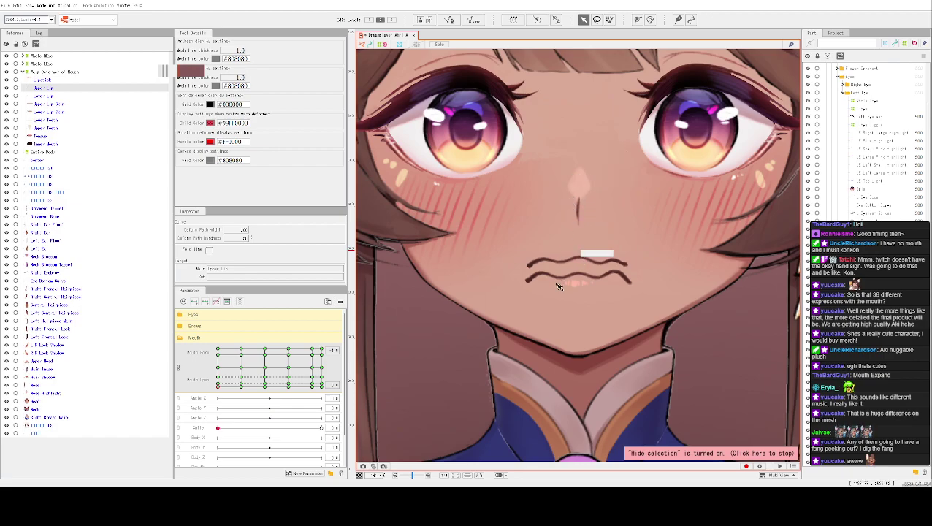
{"action": "left_click", "coordinate": [575, 262]}
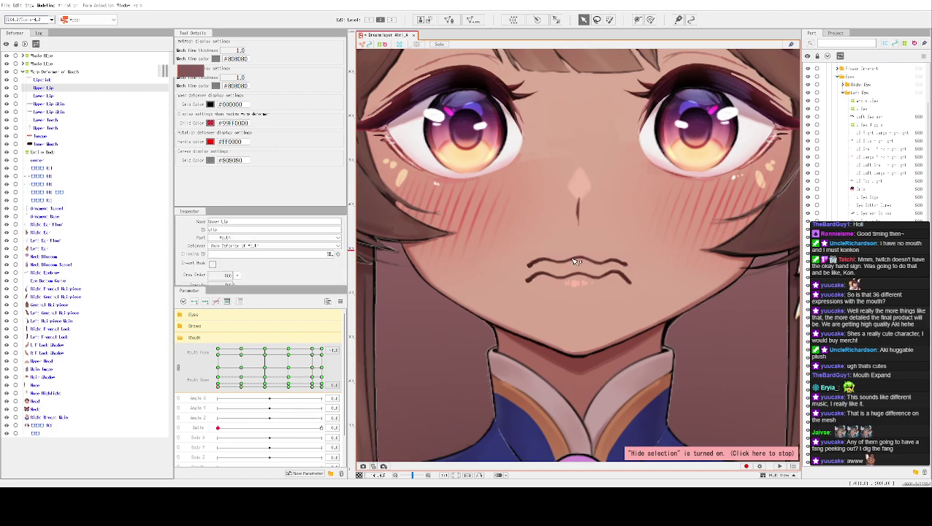
{"action": "double_click", "coordinate": [577, 261]}
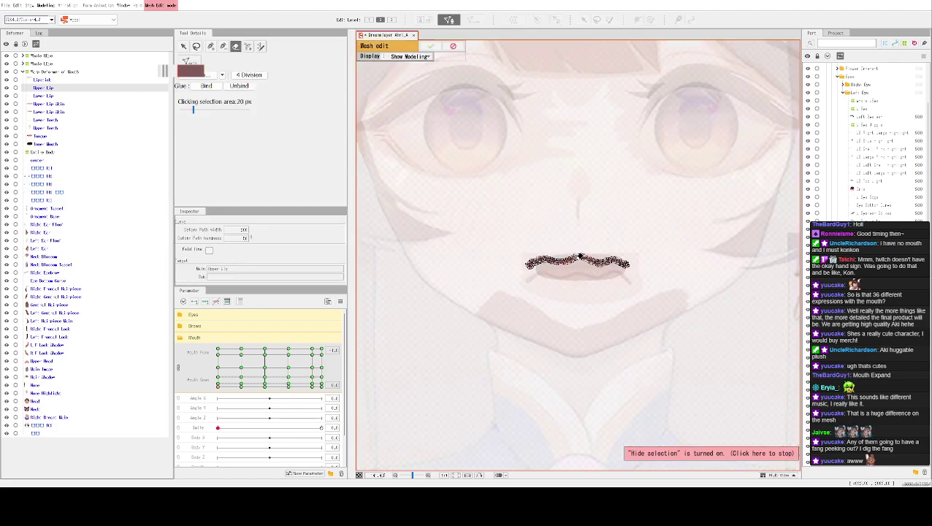
{"action": "left_click", "coordinate": [455, 48]}
{"action": "scroll", "coordinate": [563, 225], "scroll_direction": "up", "scroll_amount": 3}
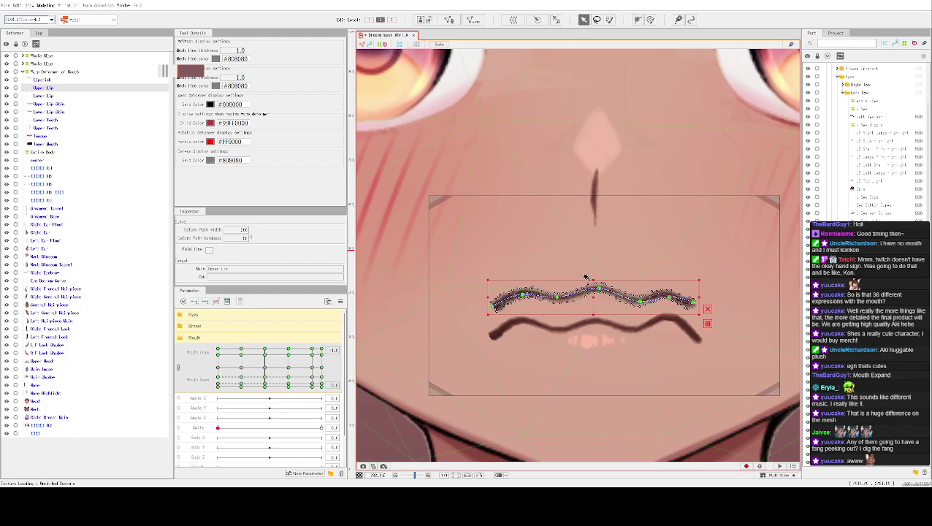
{"action": "left_click_drag", "start_coordinate": [599, 288], "coordinate": [596, 302]}
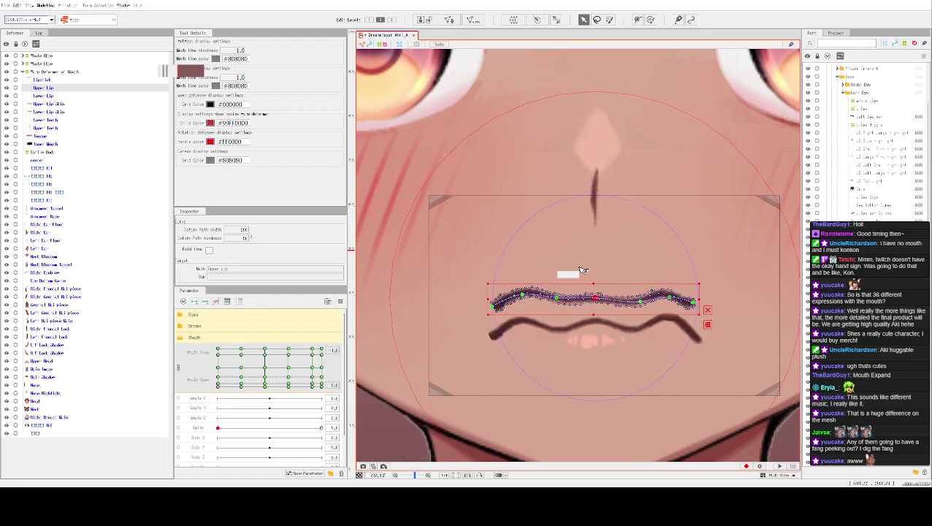
{"action": "key", "text": "ctrl+h"}
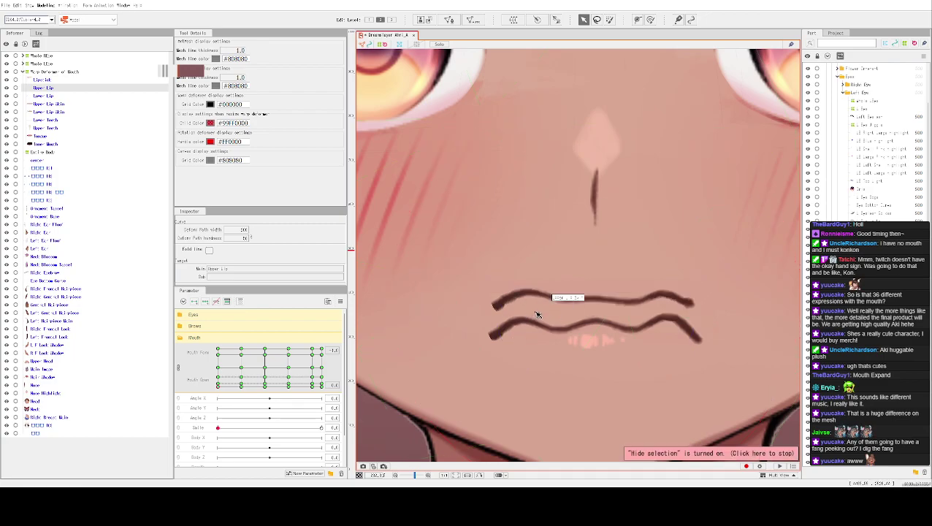
Try to raise the Upper Lip into a smooth arch by repositioning its path points, previewing the face with the selection display hidden.
{"action": "left_click", "coordinate": [558, 305]}
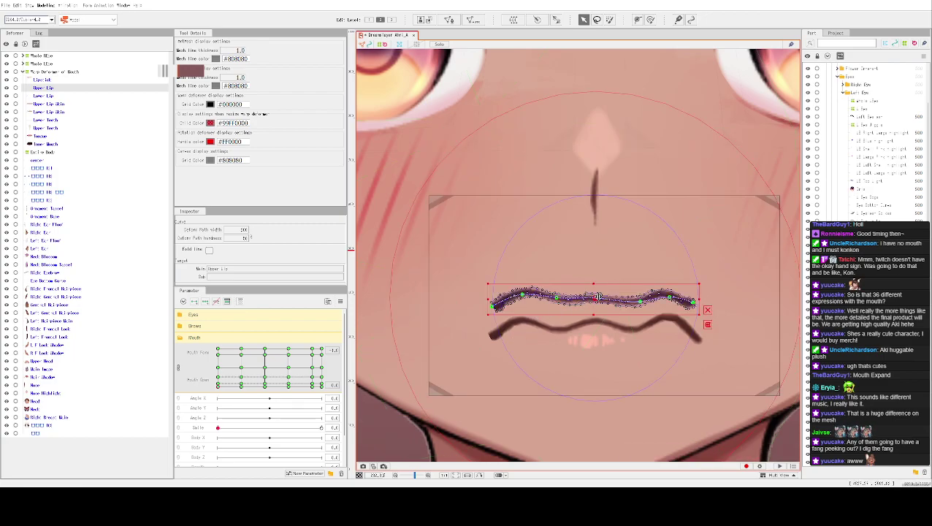
{"action": "left_click_drag", "start_coordinate": [593, 299], "coordinate": [595, 291]}
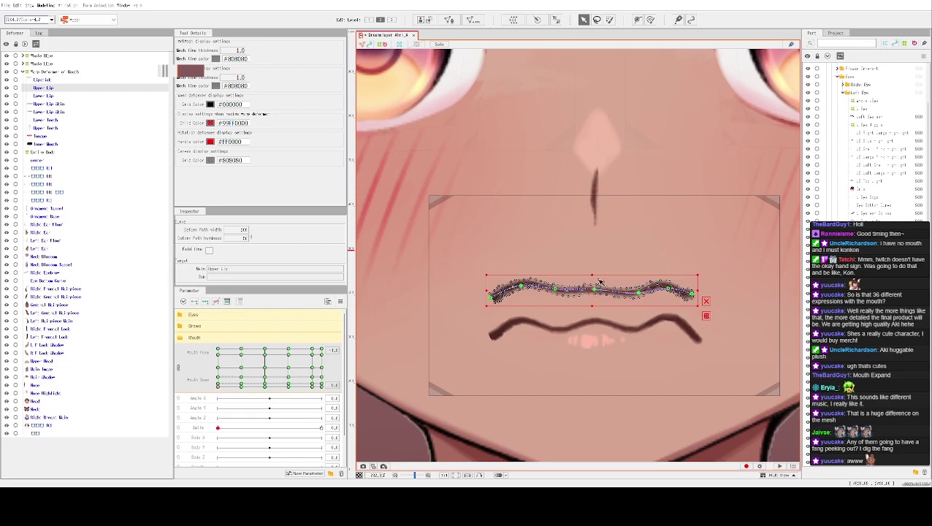
{"action": "left_click_drag", "start_coordinate": [521, 289], "coordinate": [493, 308]}
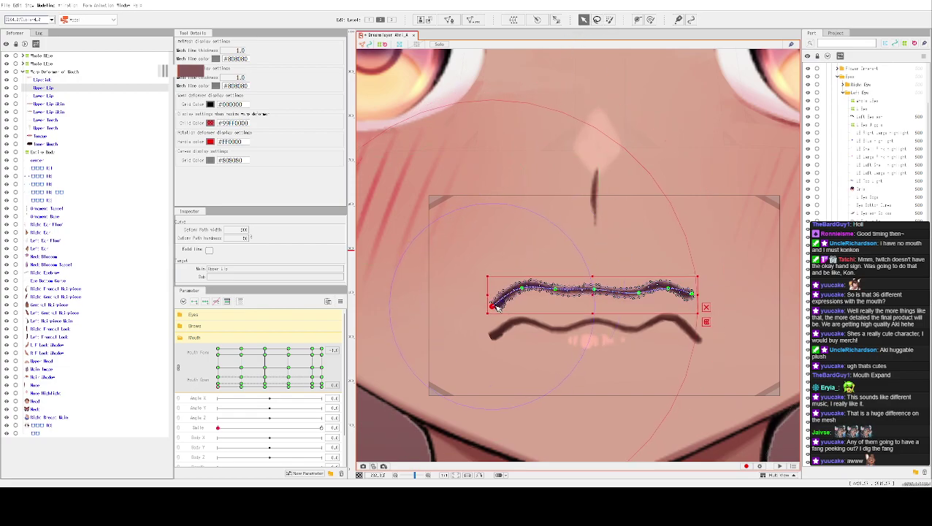
{"action": "left_click_drag", "start_coordinate": [555, 291], "coordinate": [557, 267]}
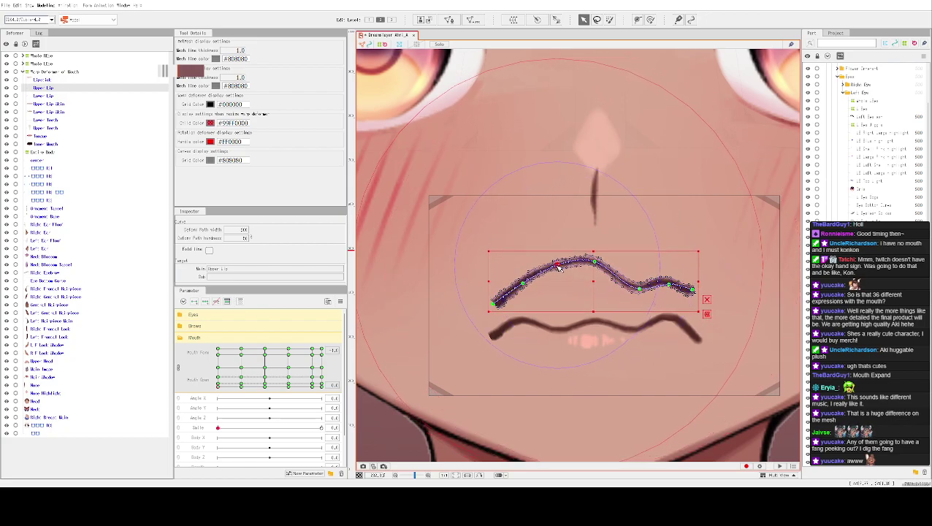
{"action": "left_click_drag", "start_coordinate": [640, 290], "coordinate": [637, 271]}
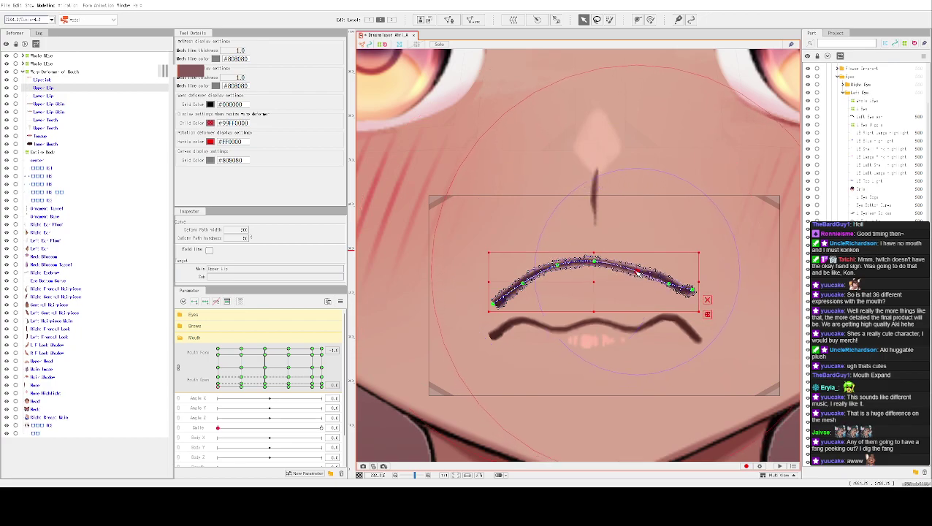
{"action": "left_click_drag", "start_coordinate": [691, 290], "coordinate": [690, 296]}
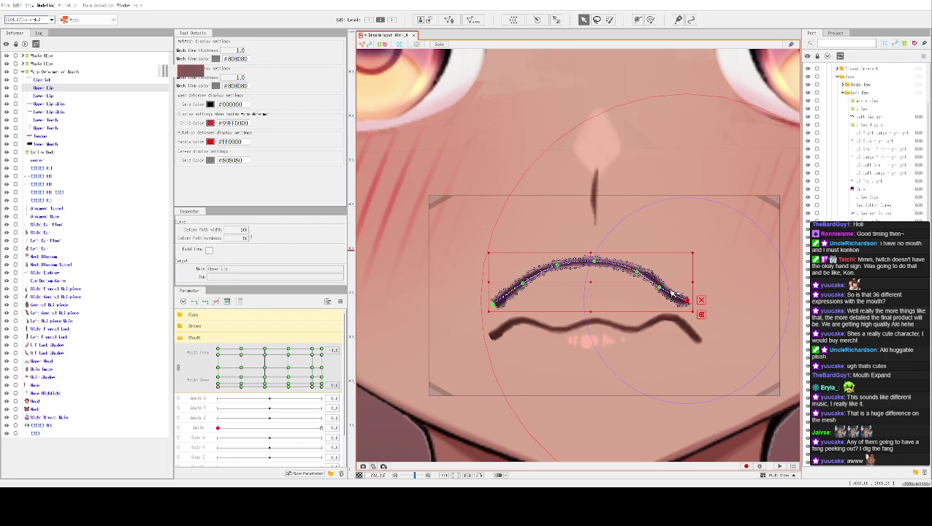
{"action": "scroll", "coordinate": [662, 271], "scroll_direction": "down", "scroll_amount": 3}
{"action": "key", "text": "ctrl+h"}
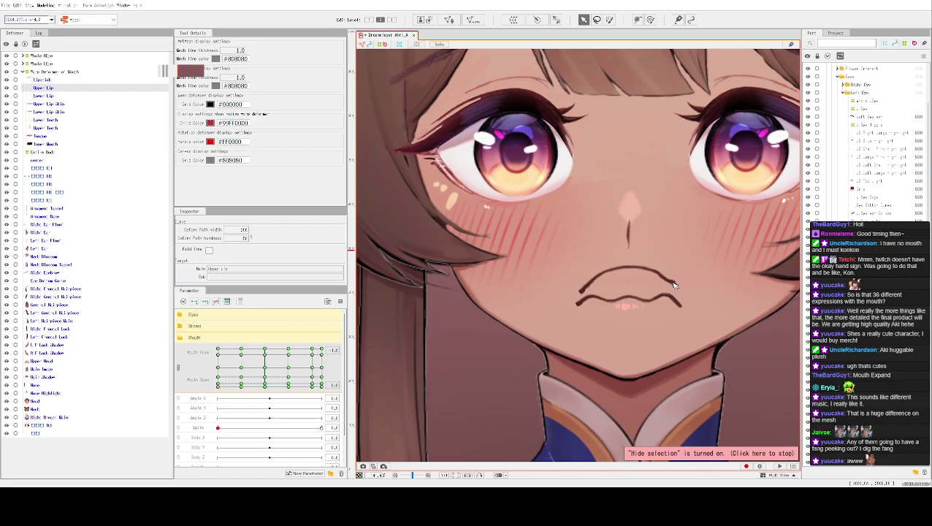
{"action": "key", "text": "ctrl+e"}
{"action": "key", "text": "ctrl+h"}
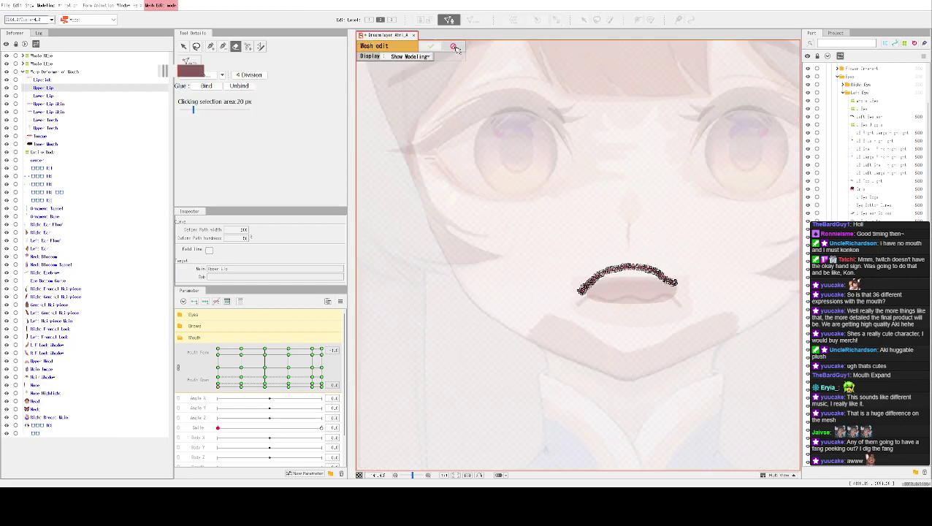
{"action": "left_click", "coordinate": [452, 48]}
Try to narrow the arched Upper Lip by pulling both end path points inward, previewing it without the selection display.
{"action": "scroll", "coordinate": [666, 265], "scroll_direction": "up", "scroll_amount": 2}
{"action": "scroll", "coordinate": [666, 265], "scroll_direction": "up", "scroll_amount": 2}
{"action": "left_click_drag", "start_coordinate": [713, 334], "coordinate": [705, 341]}
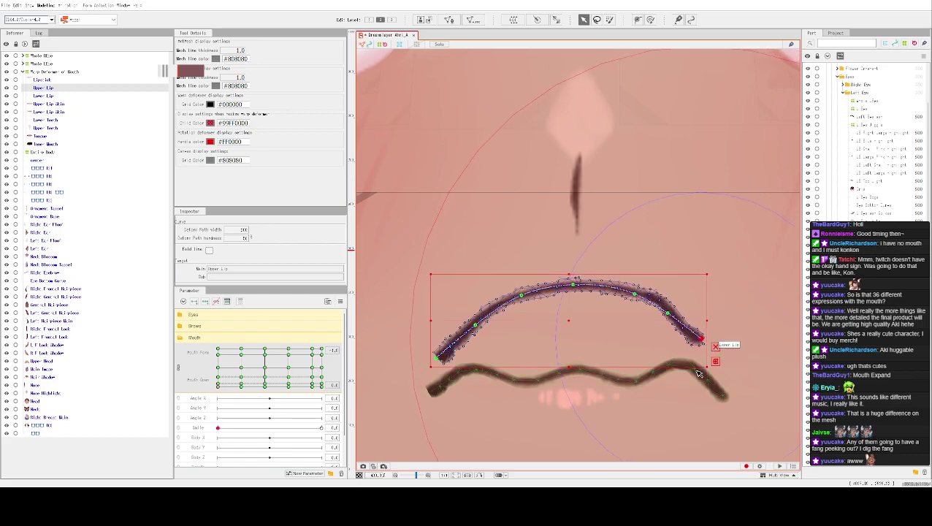
{"action": "left_click", "coordinate": [689, 342]}
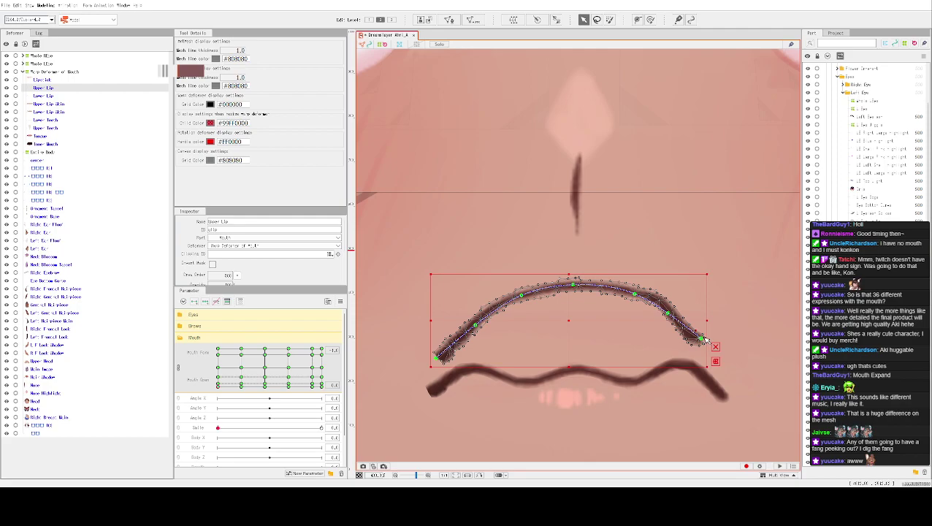
{"action": "left_click", "coordinate": [710, 343]}
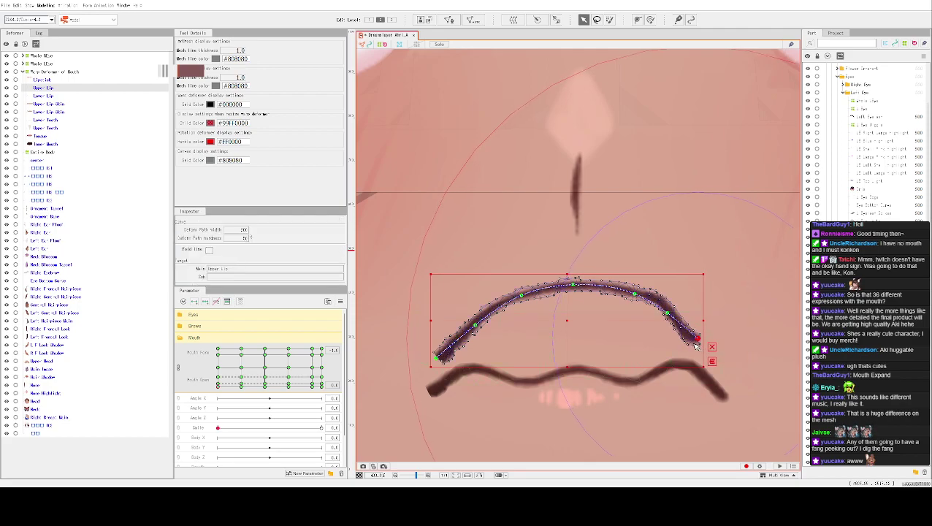
{"action": "left_click_drag", "start_coordinate": [436, 357], "coordinate": [458, 344]}
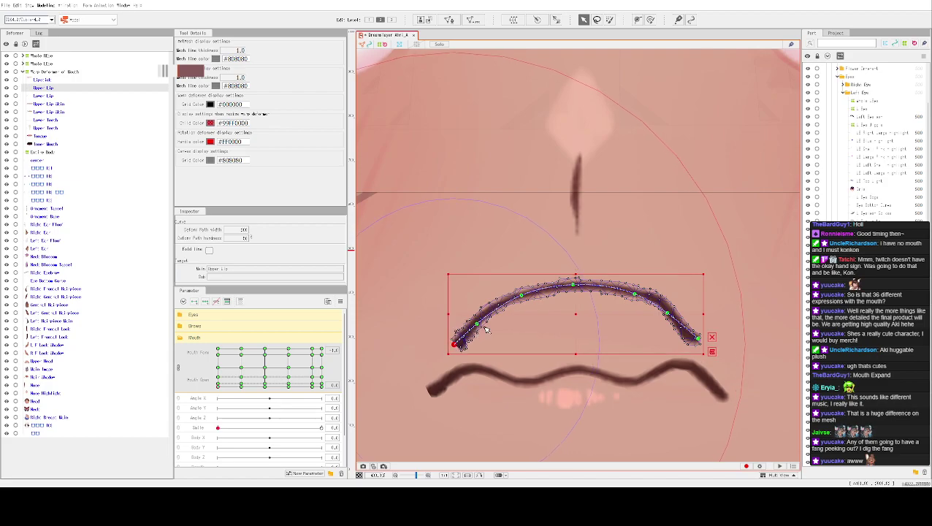
{"action": "left_click_drag", "start_coordinate": [696, 341], "coordinate": [694, 342]}
{"action": "left_click", "coordinate": [687, 344]}
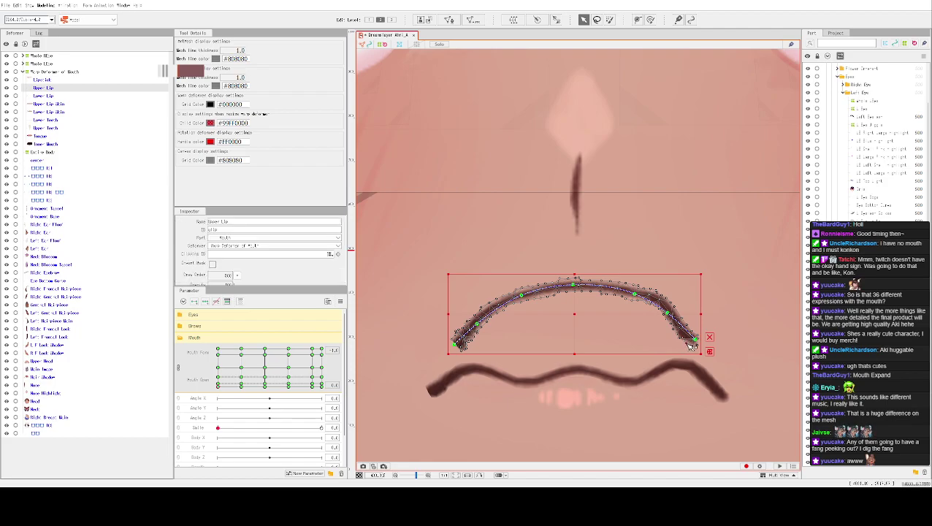
{"action": "key", "text": "ctrl+h"}
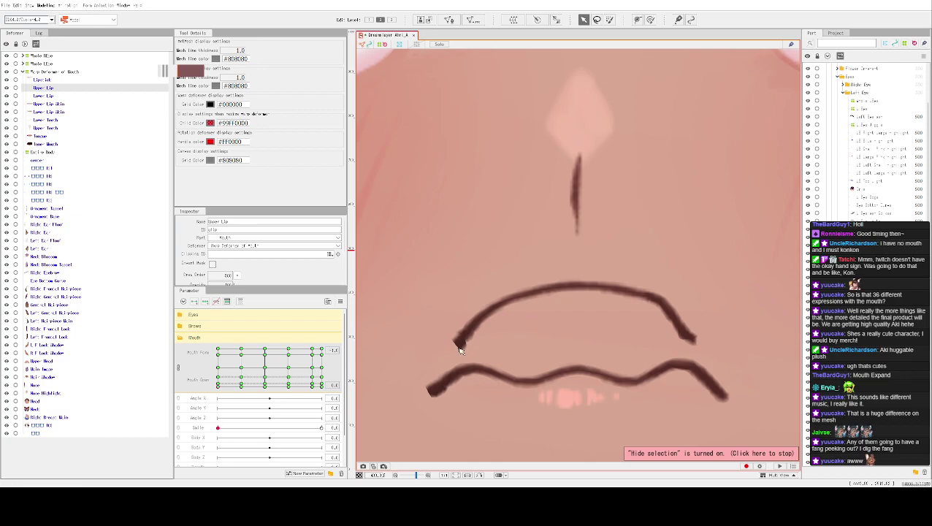
Try to form a single frown line by lowering the arched Upper Lip onto the Lower Lip.
{"action": "left_click", "coordinate": [527, 380]}
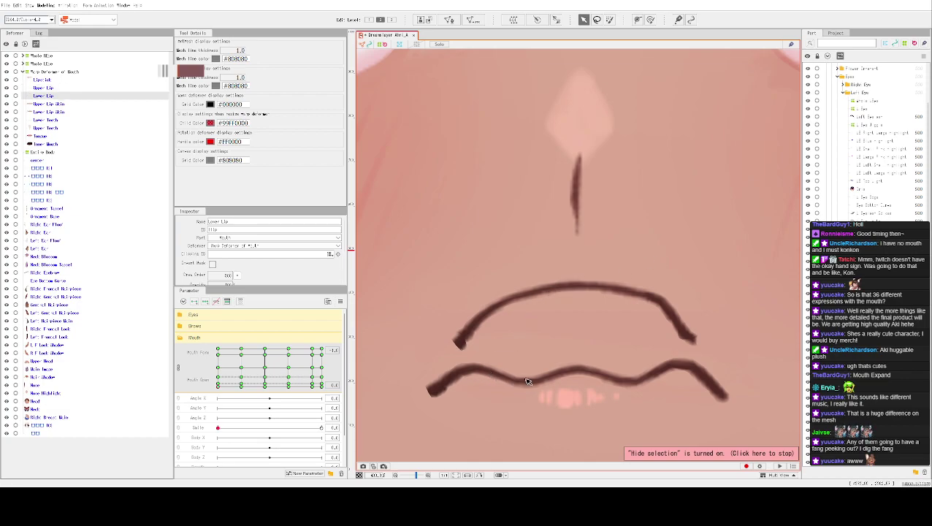
{"action": "left_click", "coordinate": [583, 375]}
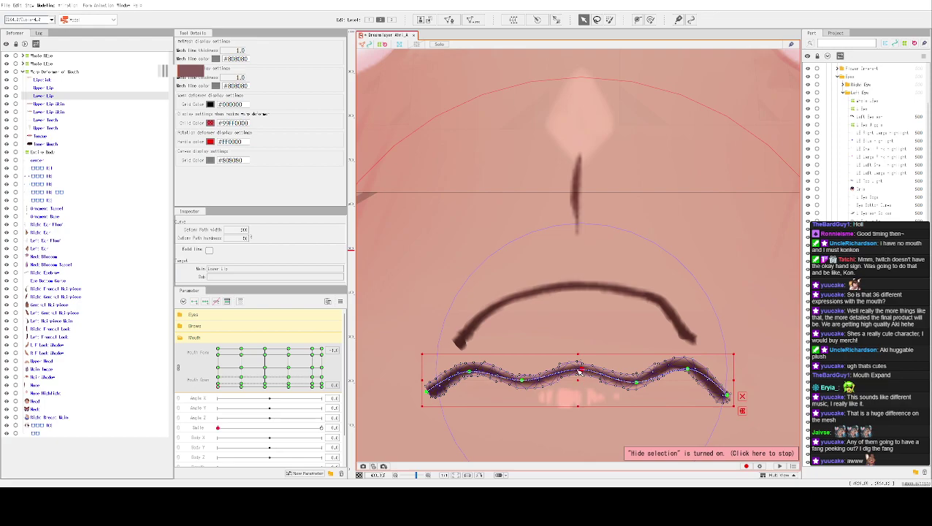
{"action": "scroll", "coordinate": [579, 374], "scroll_direction": "down", "scroll_amount": 5}
{"action": "left_click", "coordinate": [745, 467]}
{"action": "left_click", "coordinate": [574, 354]}
{"action": "left_click_drag", "start_coordinate": [575, 358], "coordinate": [576, 389]}
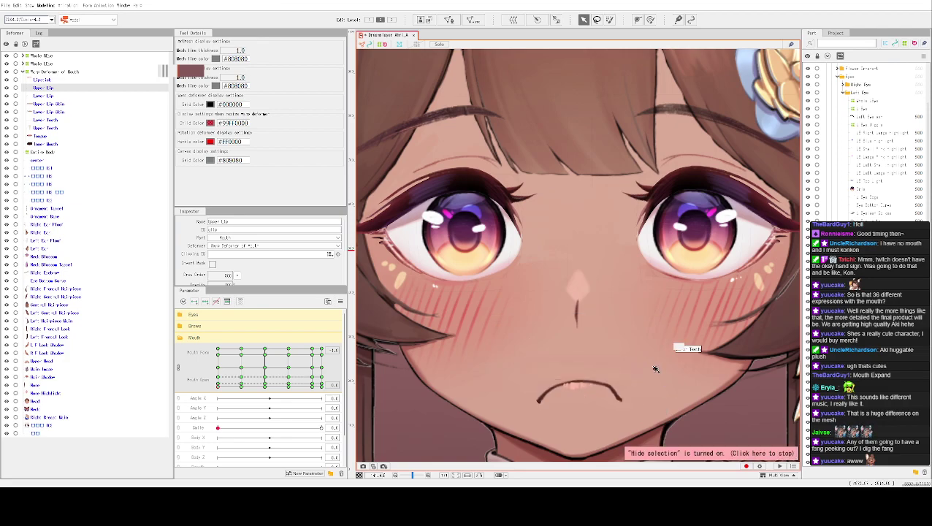
{"action": "scroll", "coordinate": [666, 380], "scroll_direction": "down", "scroll_amount": 2}
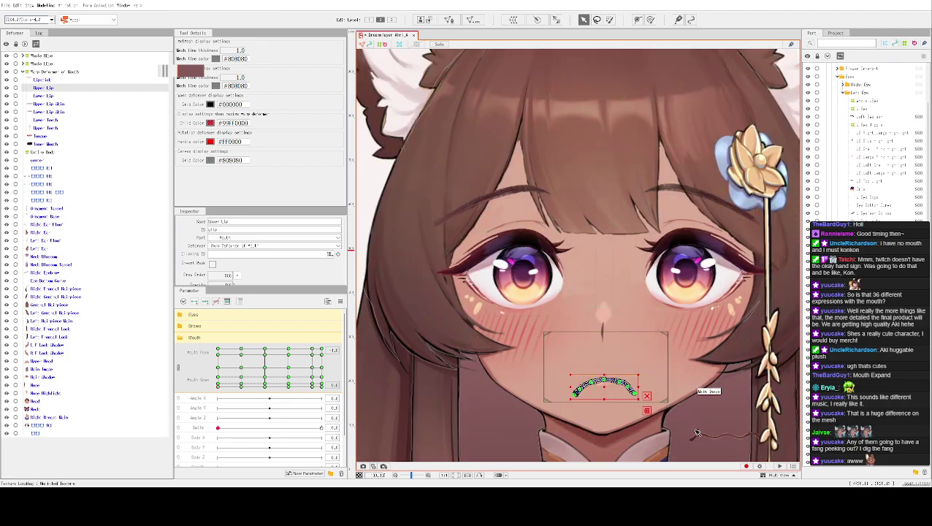
Undo the frown and arch edits back to the wavy Upper Lip.
{"action": "left_click", "coordinate": [767, 438]}
{"action": "left_click_drag", "start_coordinate": [767, 438], "coordinate": [610, 383]}
{"action": "key", "text": "ctrl+z"}
{"action": "left_click", "coordinate": [639, 355]}
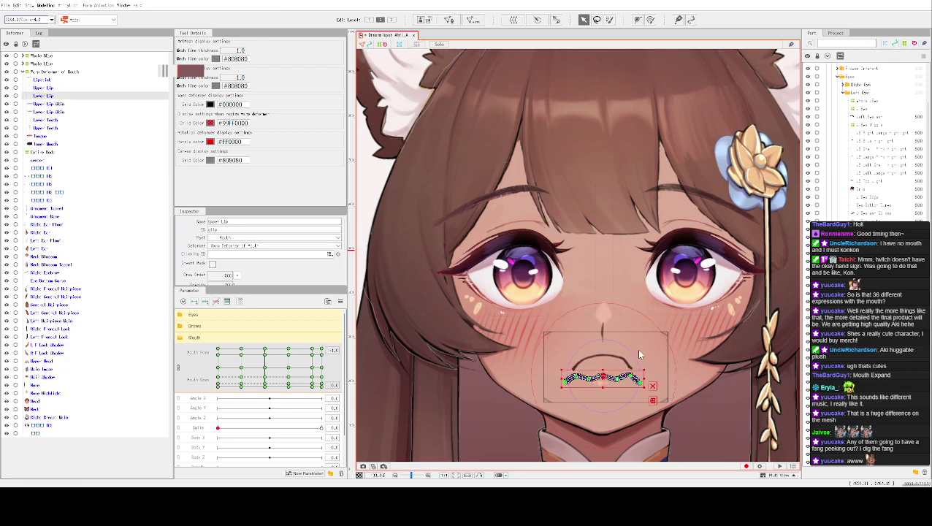
{"action": "left_click", "coordinate": [638, 351]}
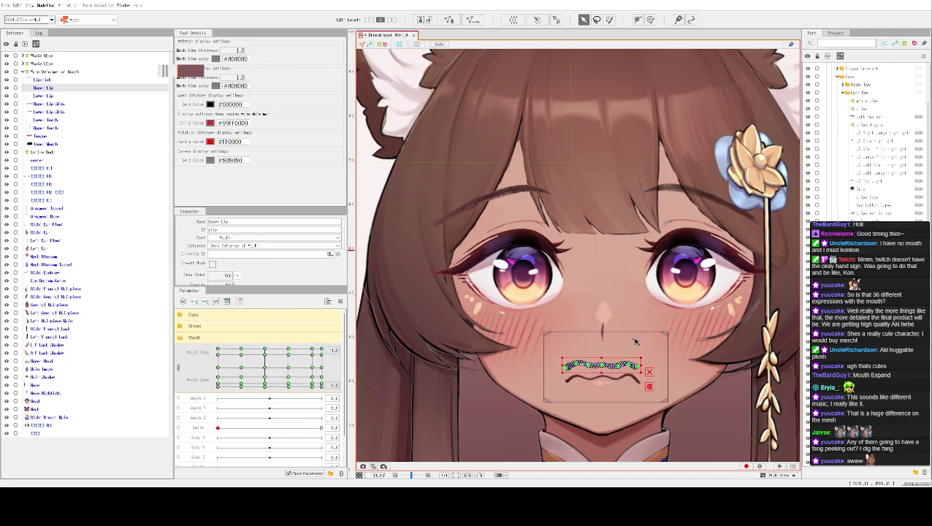
Move the Upper Lip down just above the Lower Lip and lower its left path points into a matching wave.
{"action": "scroll", "coordinate": [635, 372], "scroll_direction": "up", "scroll_amount": 3}
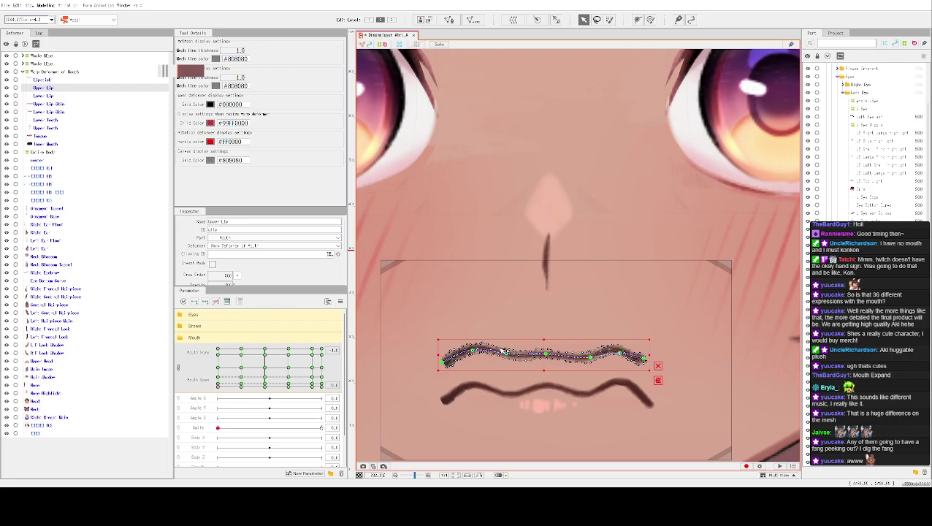
{"action": "mouse_move", "coordinate": [548, 356]}
{"action": "left_mouse_down"}
{"action": "mouse_move", "coordinate": [542, 388]}
{"action": "mouse_move", "coordinate": [541, 370]}
{"action": "left_mouse_up"}
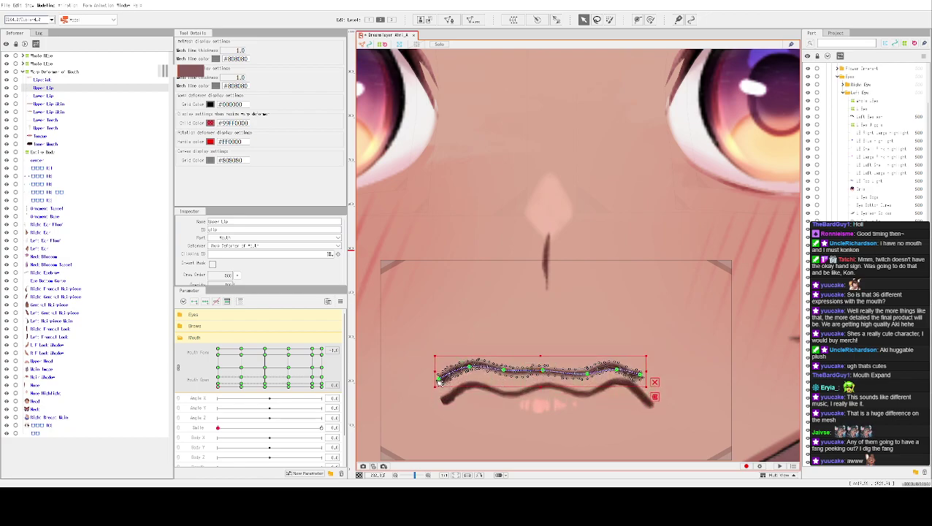
{"action": "key", "text": "p"}
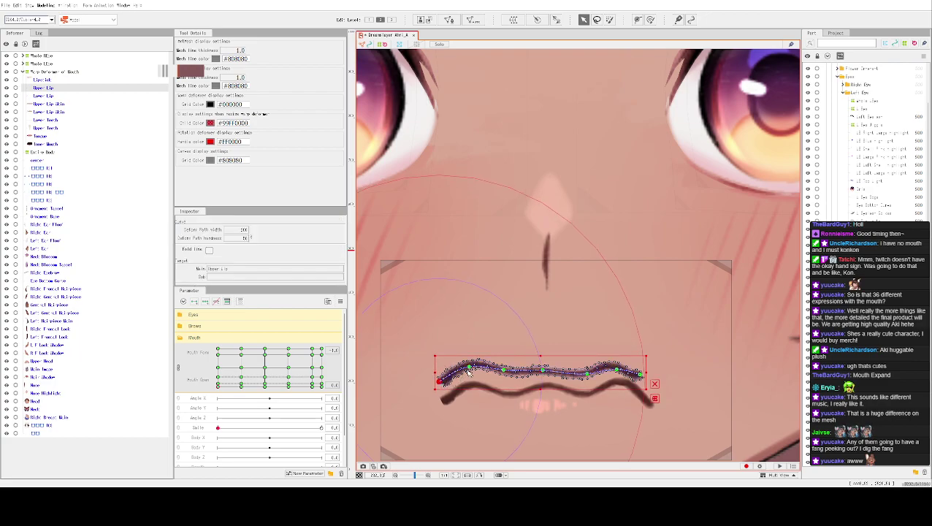
{"action": "left_click_drag", "start_coordinate": [471, 369], "coordinate": [503, 381]}
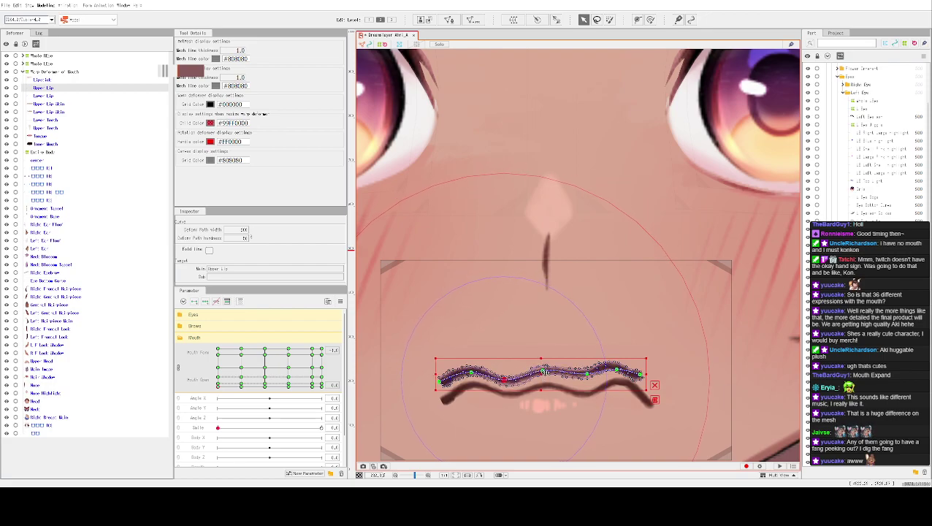
{"action": "left_click_drag", "start_coordinate": [542, 371], "coordinate": [543, 372]}
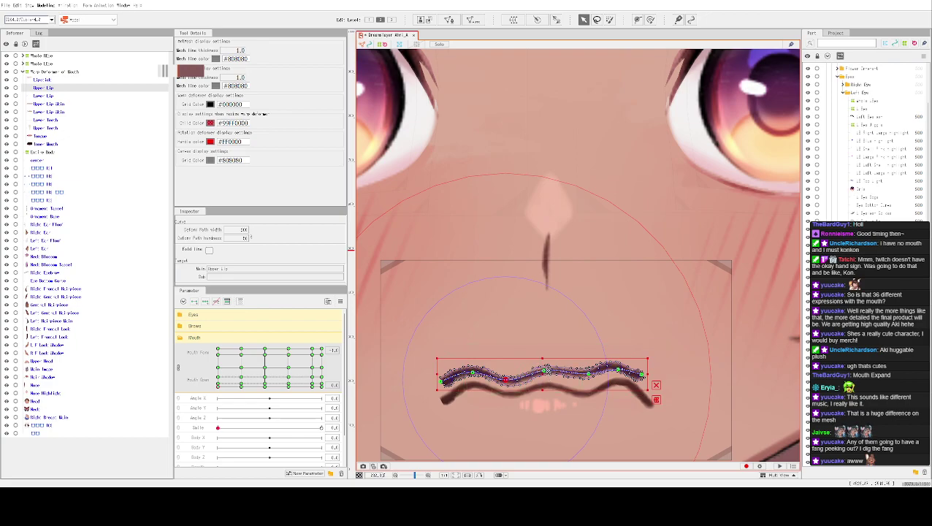
Adjust the Upper Lip's centre and right path points to follow the Lower Lip's wave, pulling the right end slightly inward.
{"action": "left_click", "coordinate": [548, 371]}
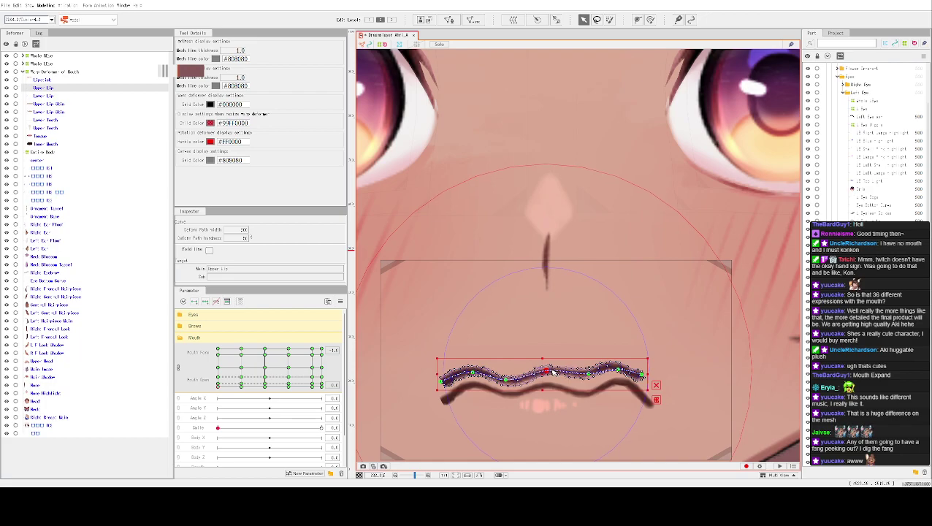
{"action": "left_click", "coordinate": [581, 380]}
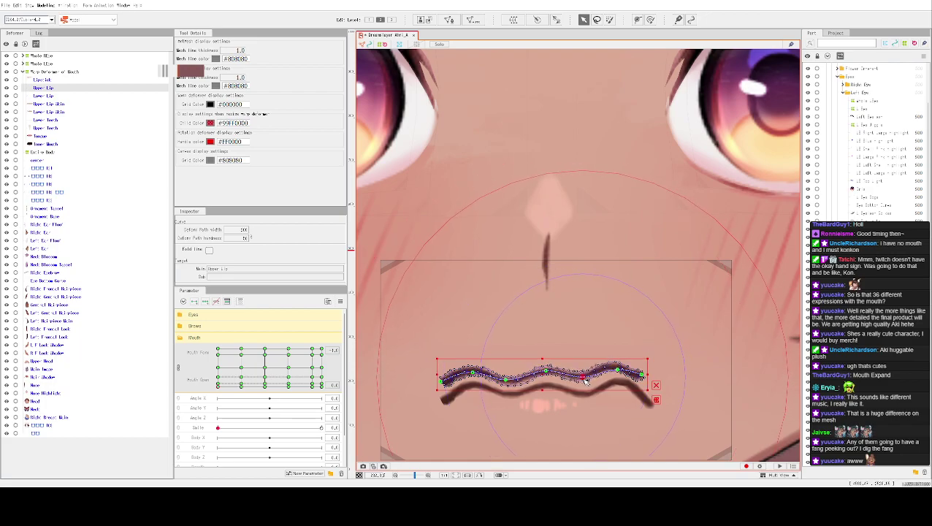
{"action": "left_click", "coordinate": [609, 372]}
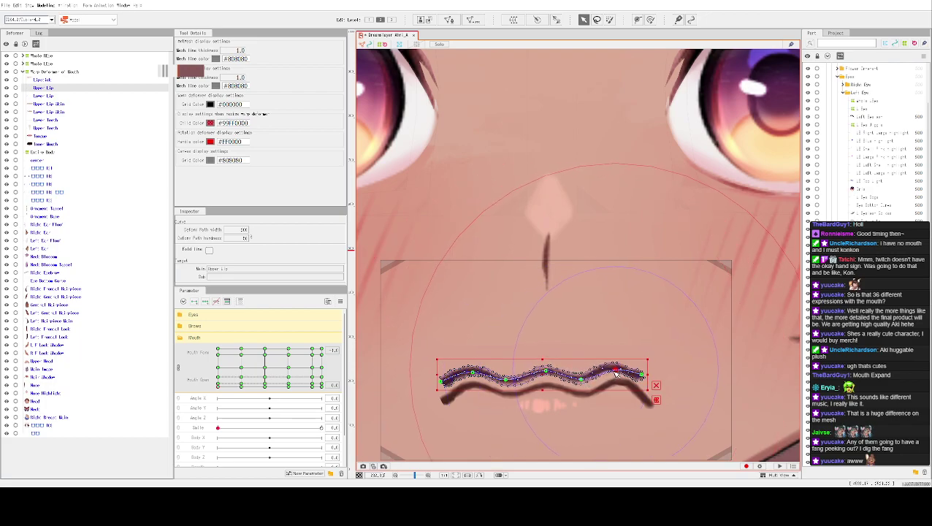
{"action": "left_click", "coordinate": [642, 377]}
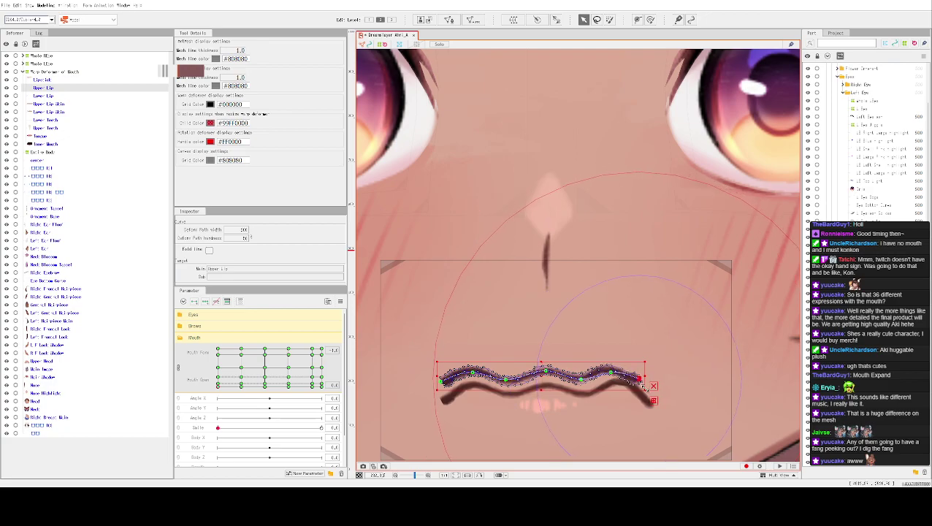
Reposition the deform path's right end point slightly inward on the Upper Lip without deforming the mesh.
{"action": "scroll", "coordinate": [637, 379], "scroll_direction": "up", "scroll_amount": 5}
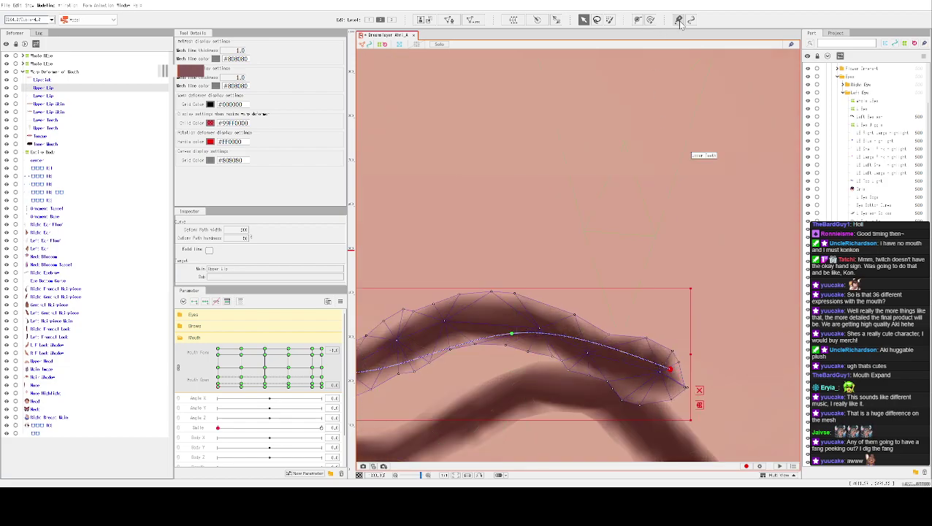
{"action": "left_click", "coordinate": [637, 19]}
{"action": "left_click_drag", "start_coordinate": [670, 371], "coordinate": [661, 375]}
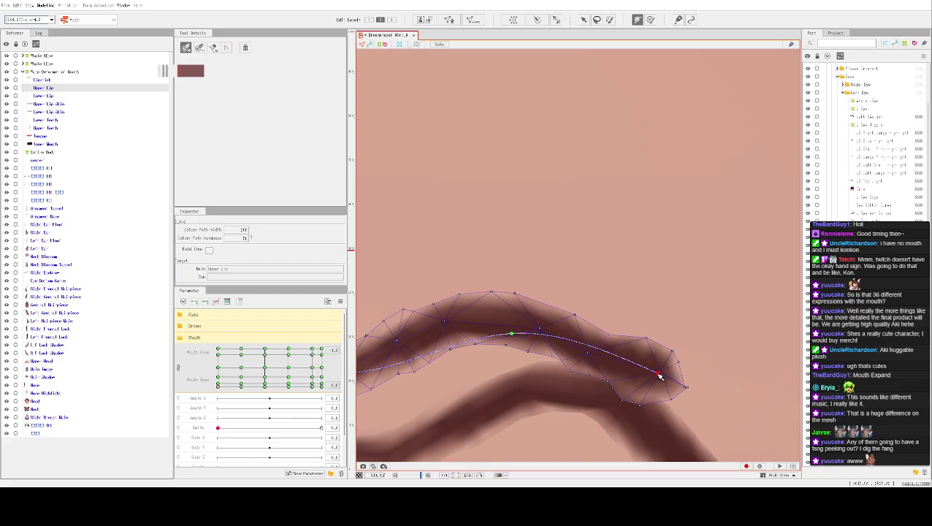
{"action": "scroll", "coordinate": [682, 226], "scroll_direction": "down", "scroll_amount": 2}
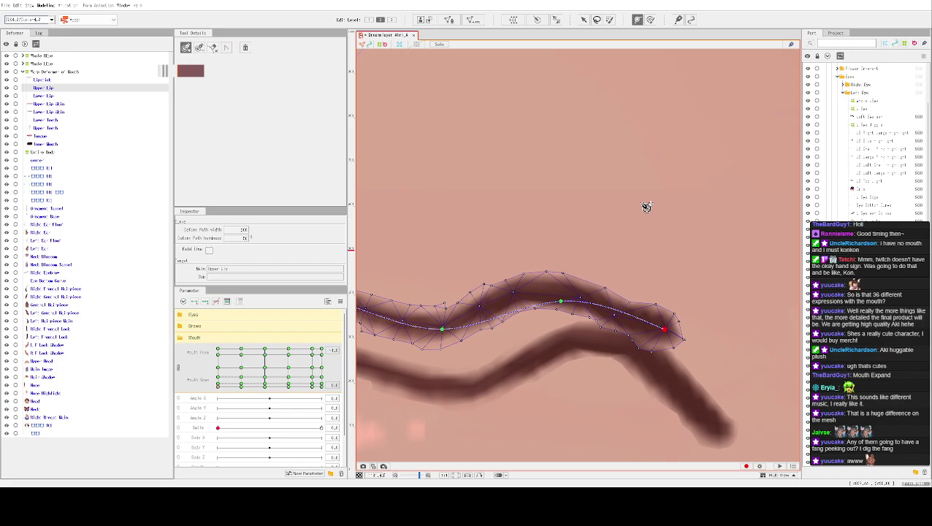
{"action": "left_click", "coordinate": [583, 19]}
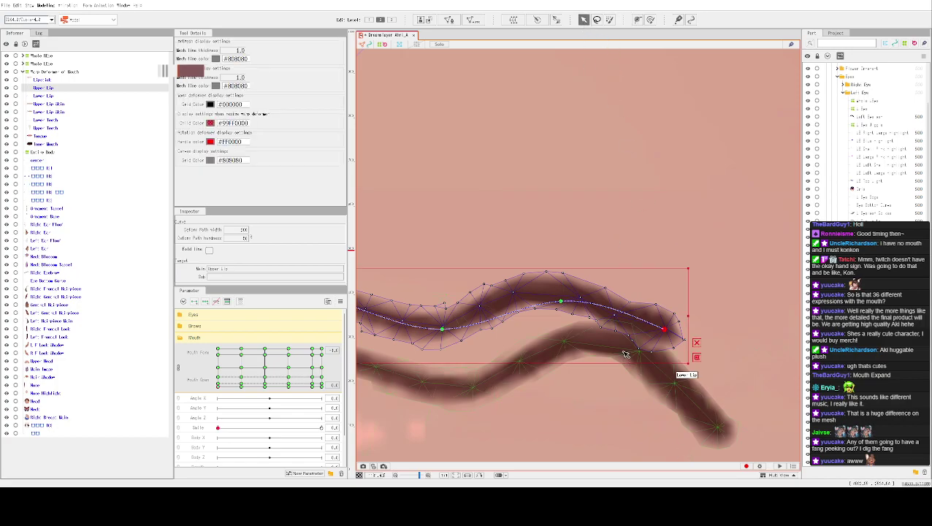
Select the mesh vertices on the underside of the Upper Lip's right end with the selection brush and move them slightly up and right.
{"action": "left_click", "coordinate": [650, 19]}
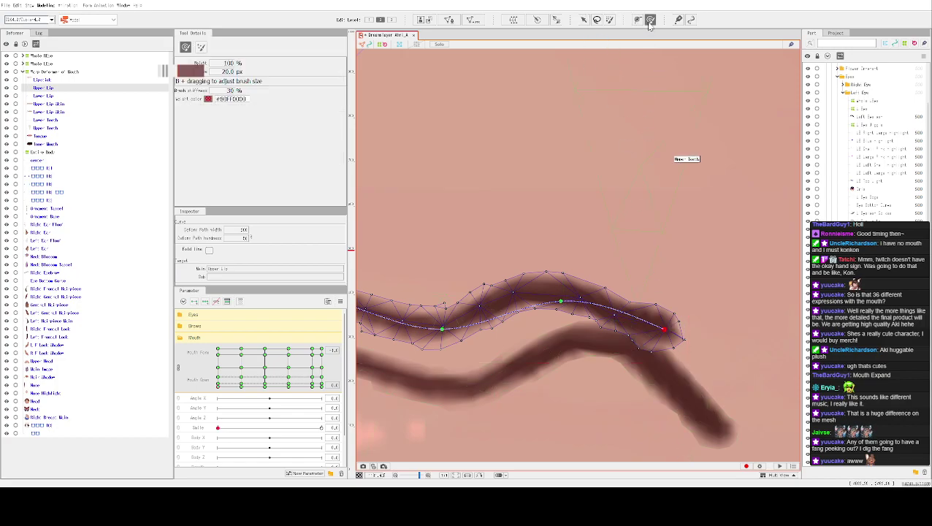
{"action": "left_click", "coordinate": [202, 48]}
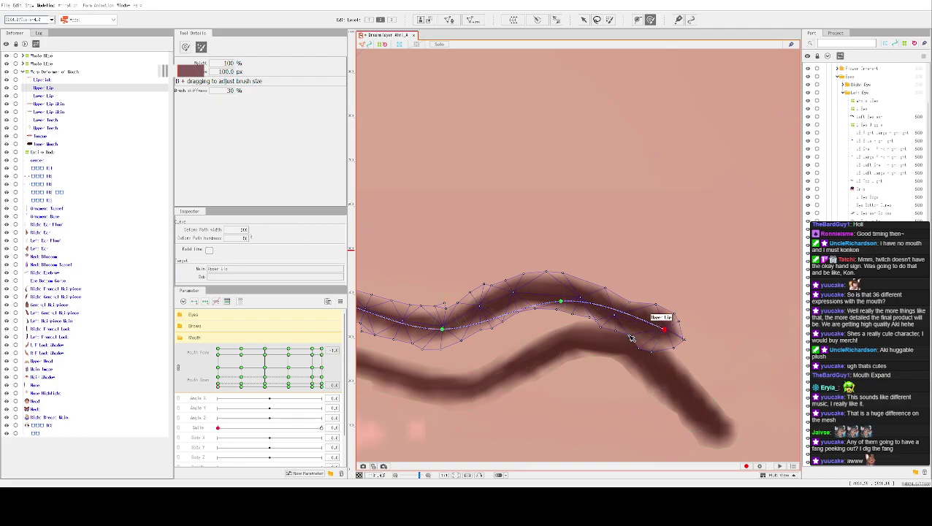
{"action": "left_click_drag", "start_coordinate": [621, 330], "coordinate": [665, 362]}
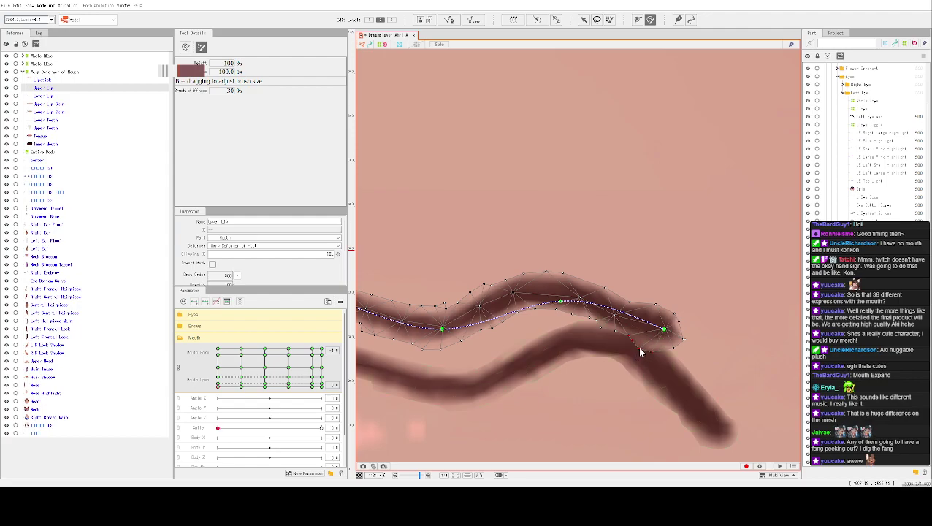
{"action": "left_click", "coordinate": [584, 19]}
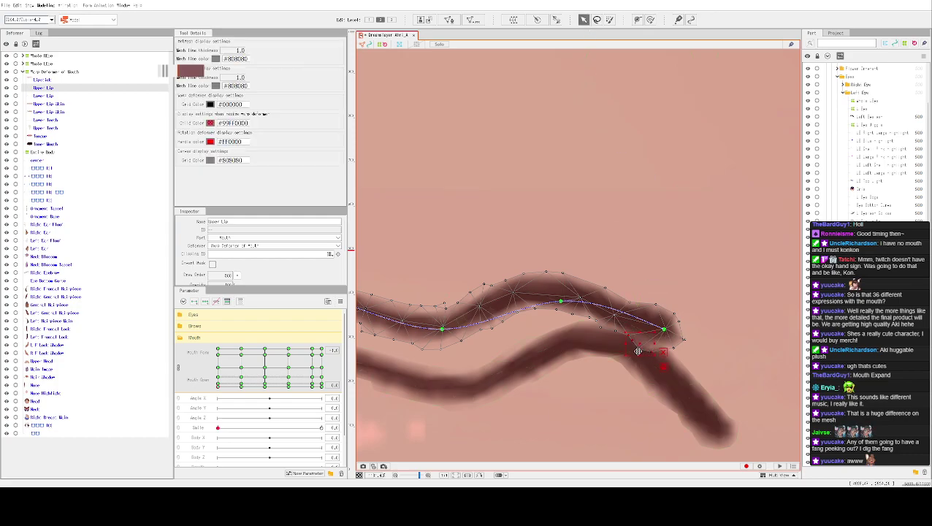
{"action": "left_click_drag", "start_coordinate": [639, 349], "coordinate": [645, 343]}
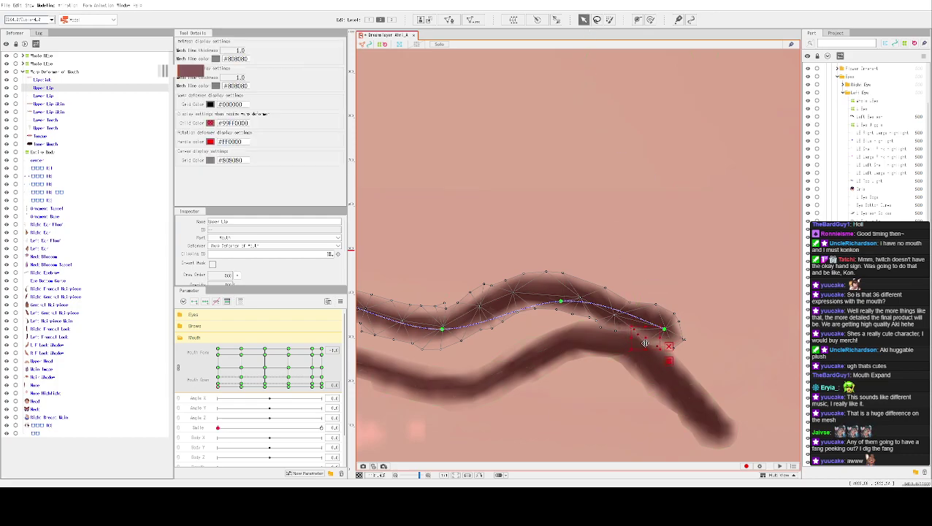
{"action": "left_click", "coordinate": [702, 245]}
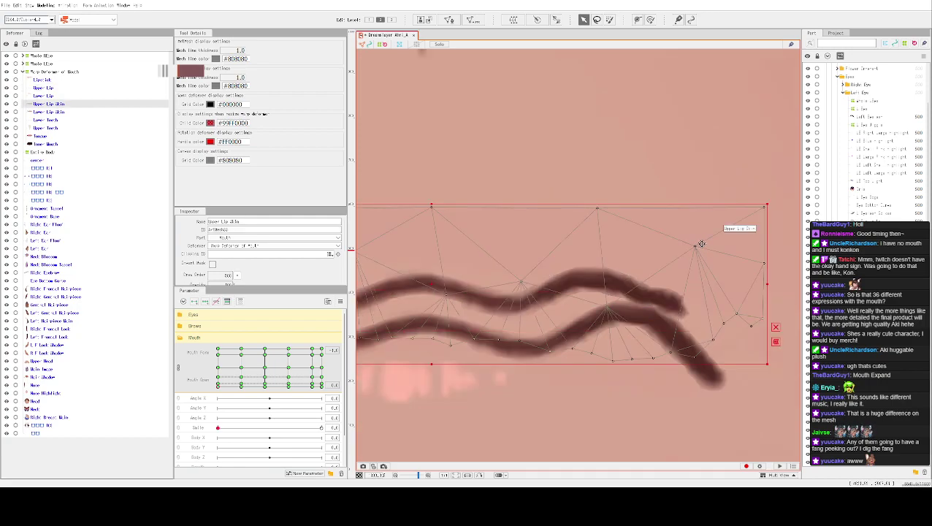
Move the whole Upper Lip down onto the Lower Lip and select its left end path point.
{"action": "scroll", "coordinate": [701, 245], "scroll_direction": "down", "scroll_amount": 3}
{"action": "left_click_drag", "start_coordinate": [611, 256], "coordinate": [605, 257]}
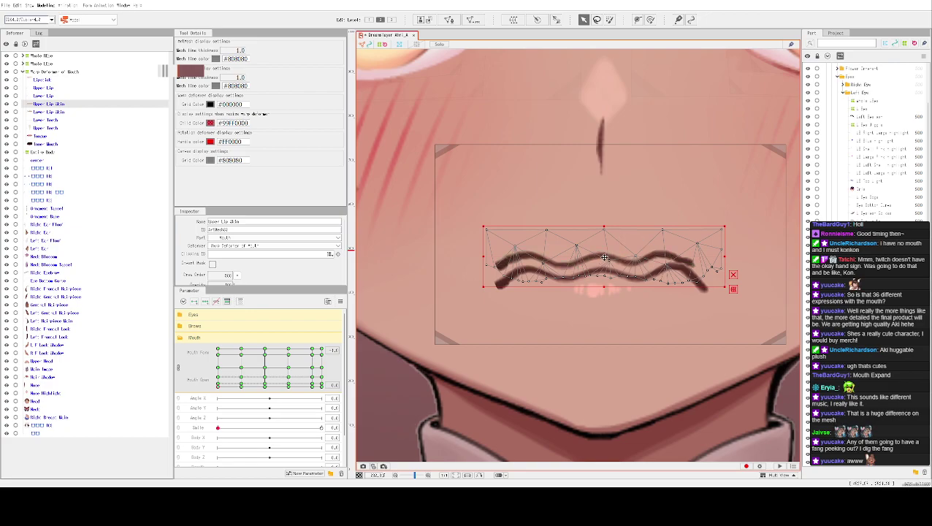
{"action": "left_click", "coordinate": [597, 257]}
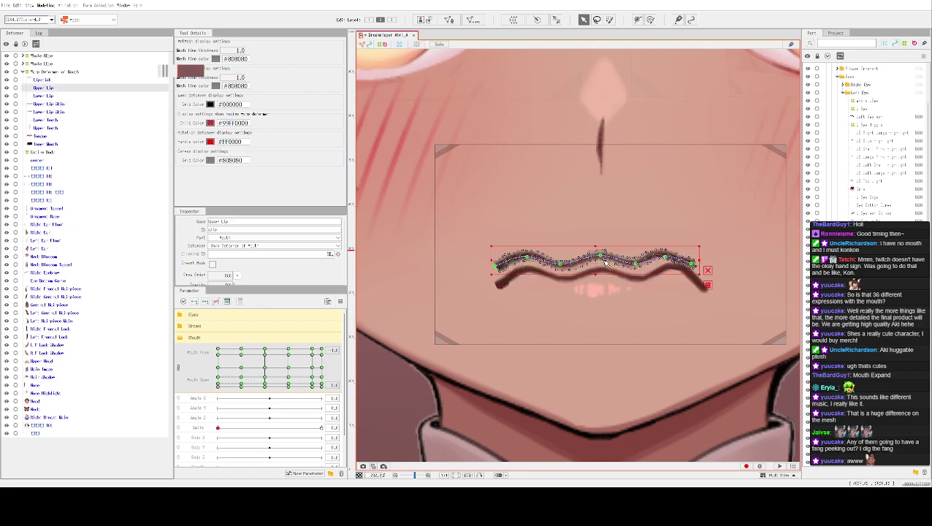
{"action": "left_click_drag", "start_coordinate": [599, 261], "coordinate": [602, 272]}
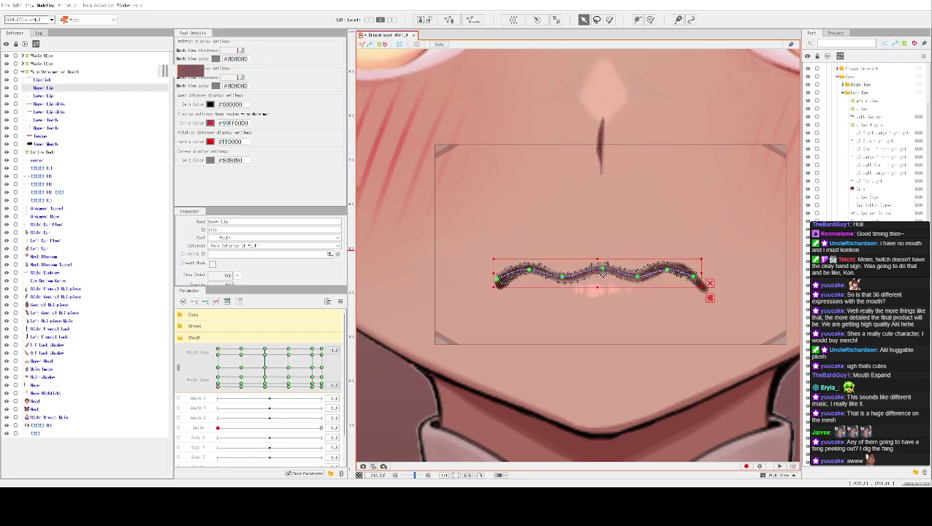
{"action": "left_click", "coordinate": [497, 281]}
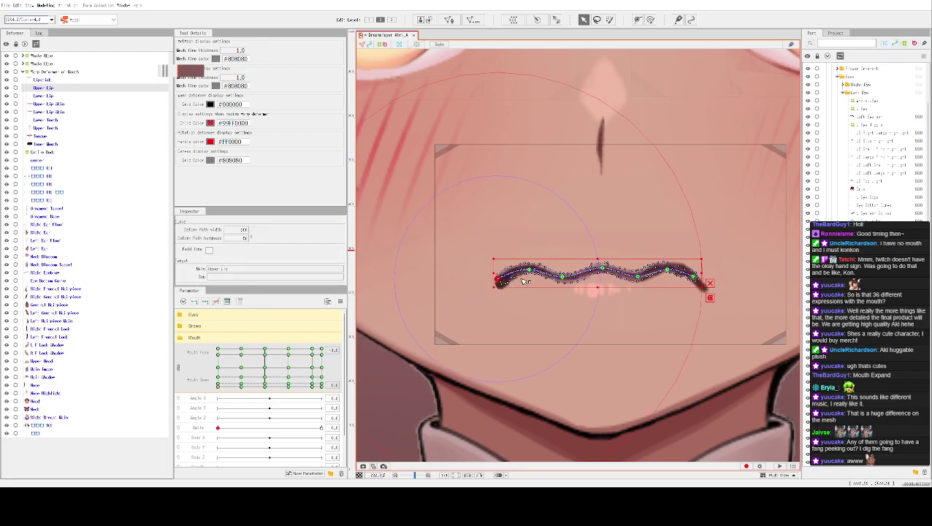
Scale the Lower Lip down towards its upper left so it is shorter and flatter.
{"action": "scroll", "coordinate": [521, 283], "scroll_direction": "down", "scroll_amount": 2}
{"action": "left_click", "coordinate": [493, 179]}
{"action": "scroll", "coordinate": [588, 162], "scroll_direction": "down", "scroll_amount": 2}
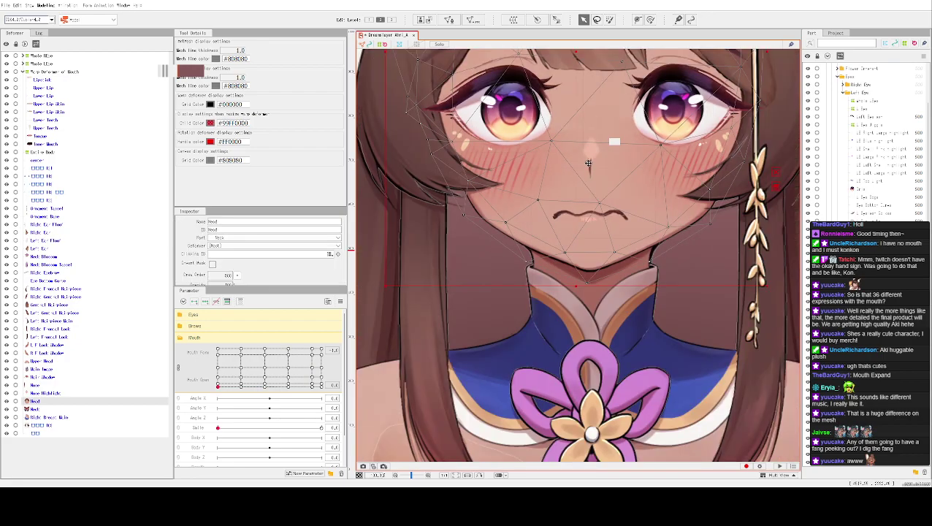
{"action": "scroll", "coordinate": [670, 200], "scroll_direction": "up", "scroll_amount": 1}
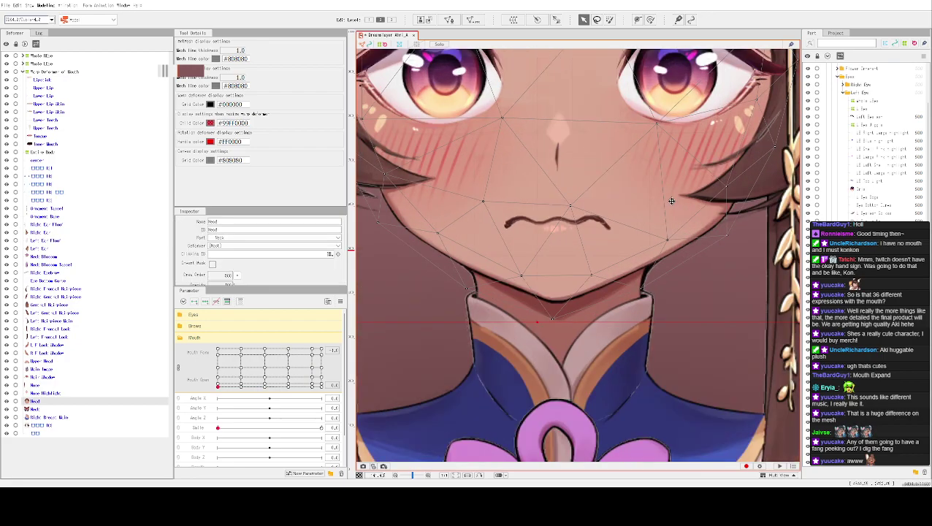
{"action": "scroll", "coordinate": [671, 199], "scroll_direction": "up", "scroll_amount": 1}
{"action": "left_click", "coordinate": [583, 246]}
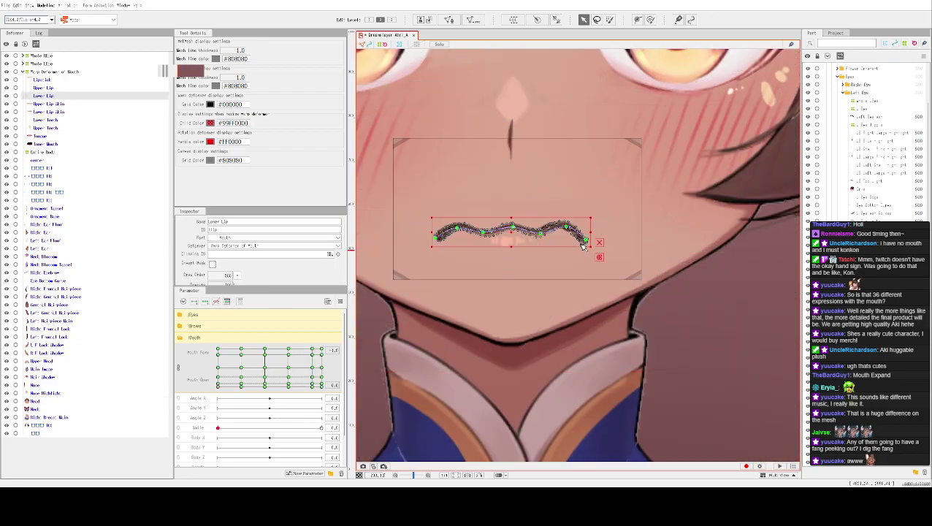
{"action": "scroll", "coordinate": [570, 255], "scroll_direction": "up", "scroll_amount": 2}
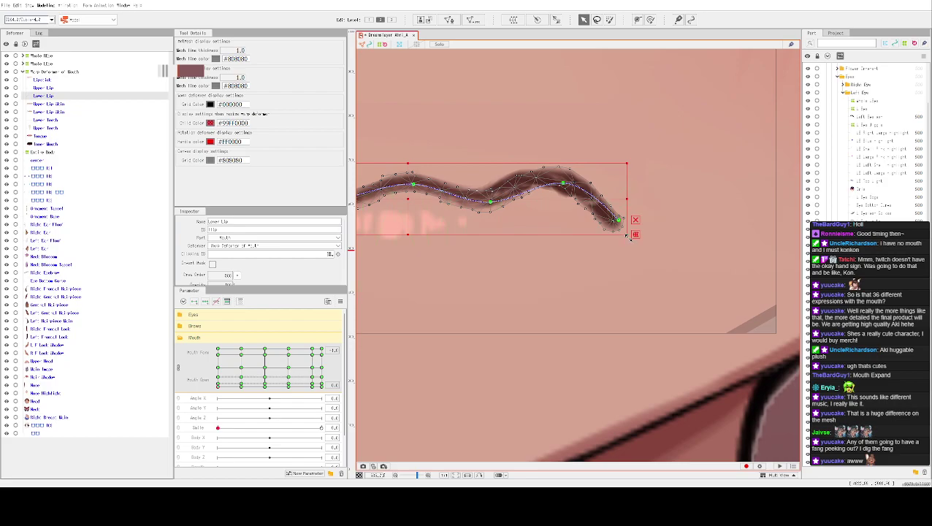
{"action": "left_click_drag", "start_coordinate": [627, 236], "coordinate": [597, 213]}
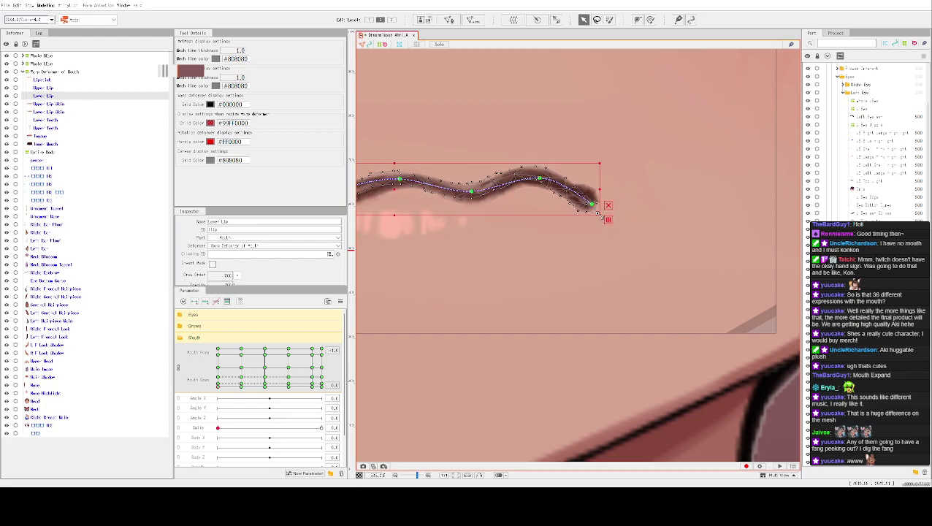
Nudge the Lower Lip slightly down and right over the Upper Lip, and pull its right end path point slightly inward.
{"action": "scroll", "coordinate": [577, 223], "scroll_direction": "down", "scroll_amount": 2}
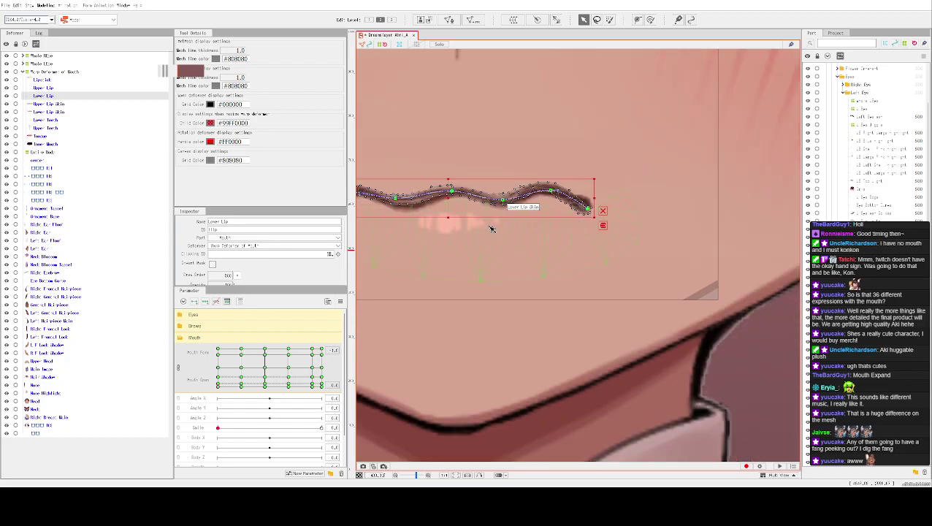
{"action": "left_click_drag", "start_coordinate": [445, 200], "coordinate": [450, 205]}
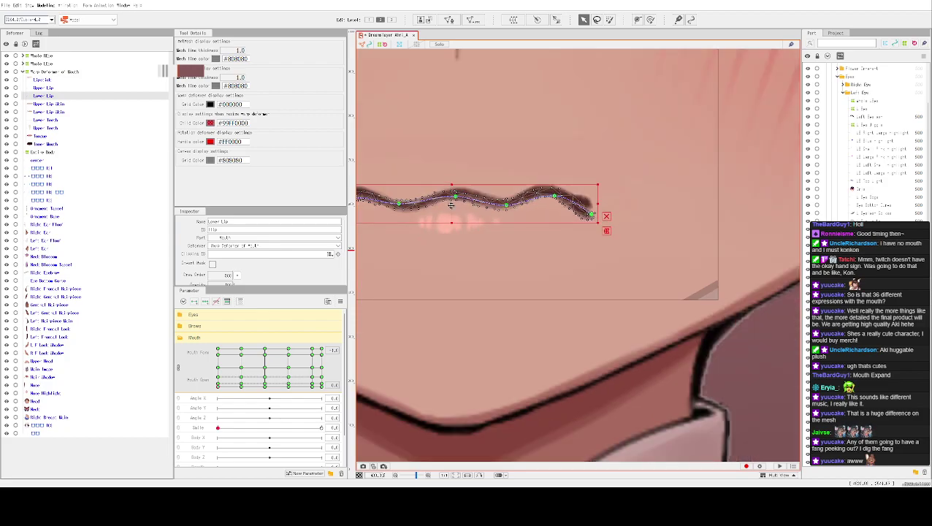
{"action": "scroll", "coordinate": [512, 254], "scroll_direction": "up", "scroll_amount": 4}
{"action": "scroll", "coordinate": [493, 289], "scroll_direction": "down", "scroll_amount": 3}
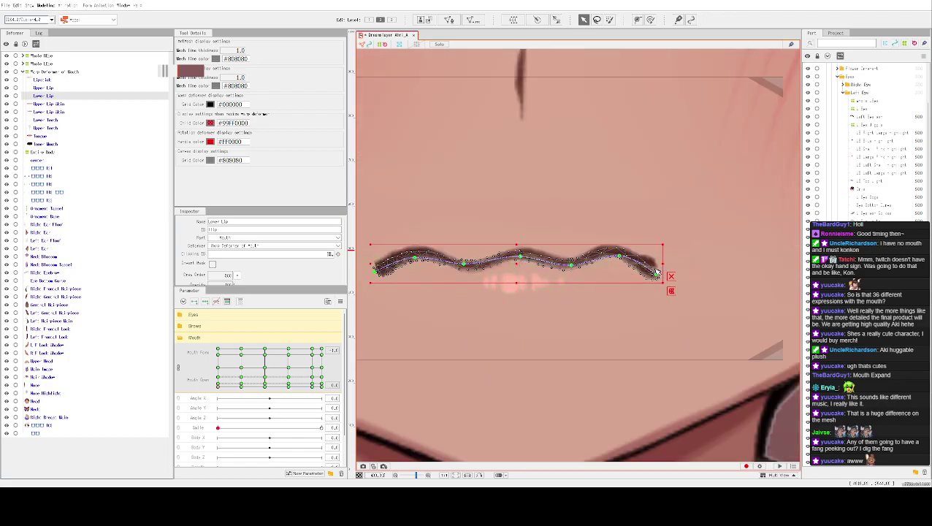
{"action": "left_click_drag", "start_coordinate": [660, 278], "coordinate": [657, 272]}
Hide the selection display and examine the wavy mouth shape close up and against the whole face.
{"action": "key", "text": "p"}
{"action": "key", "text": "ctrl+h"}
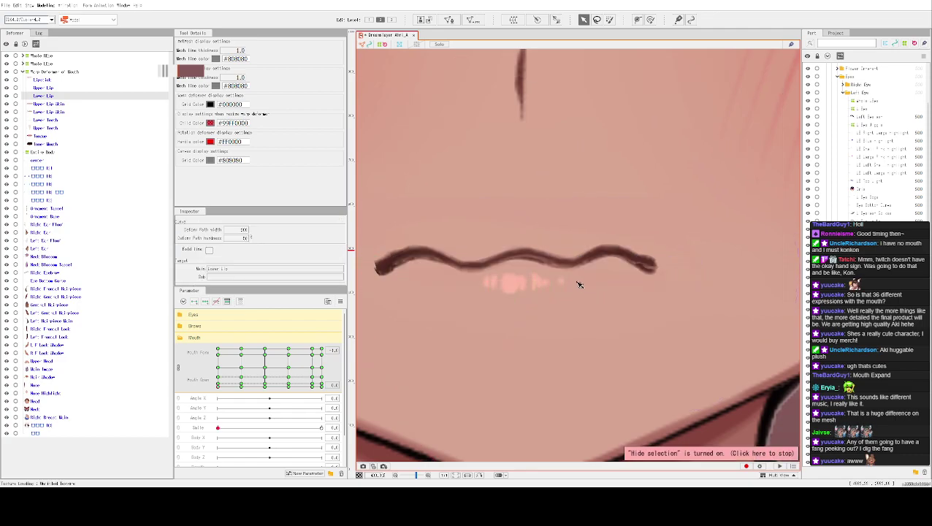
{"action": "scroll", "coordinate": [581, 293], "scroll_direction": "down", "scroll_amount": 5}
{"action": "scroll", "coordinate": [580, 292], "scroll_direction": "up", "scroll_amount": 3}
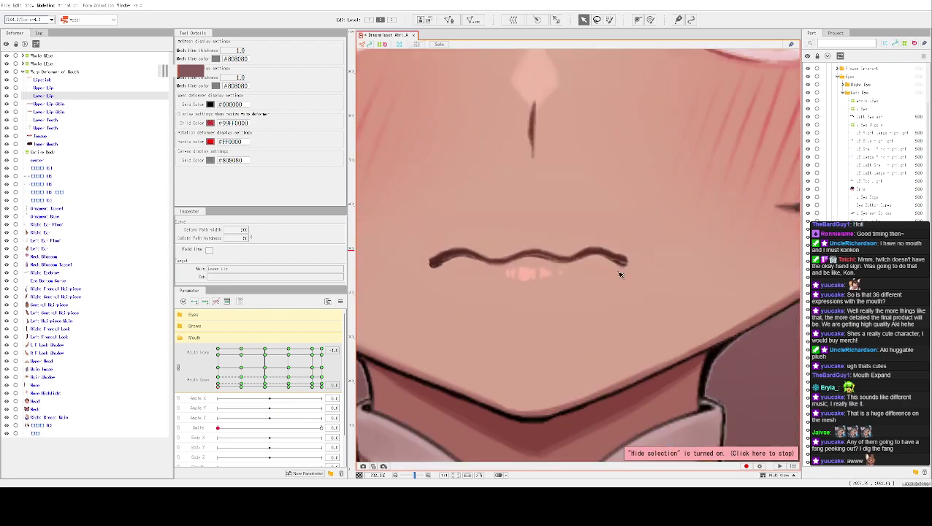
{"action": "scroll", "coordinate": [620, 274], "scroll_direction": "down", "scroll_amount": 3}
{"action": "scroll", "coordinate": [614, 280], "scroll_direction": "down", "scroll_amount": 4}
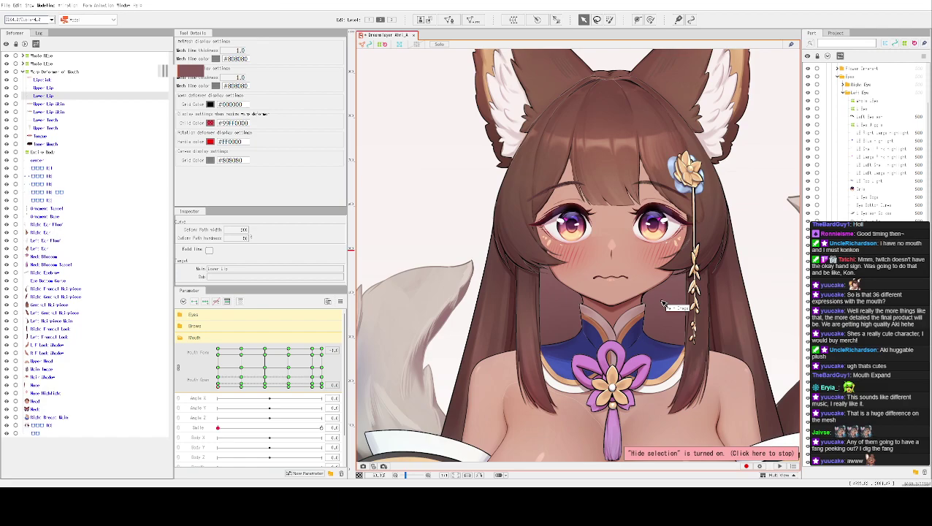
{"action": "scroll", "coordinate": [662, 303], "scroll_direction": "up", "scroll_amount": 3}
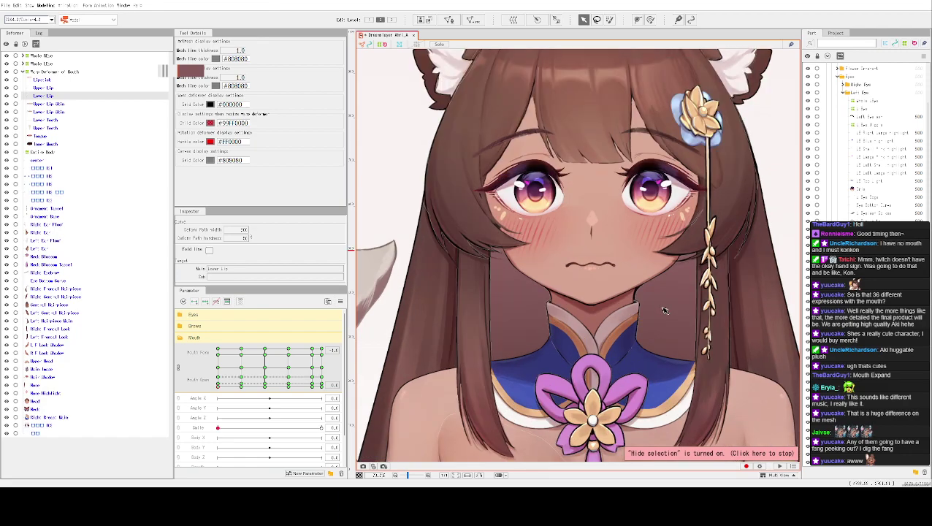
{"action": "scroll", "coordinate": [603, 292], "scroll_direction": "up", "scroll_amount": 2}
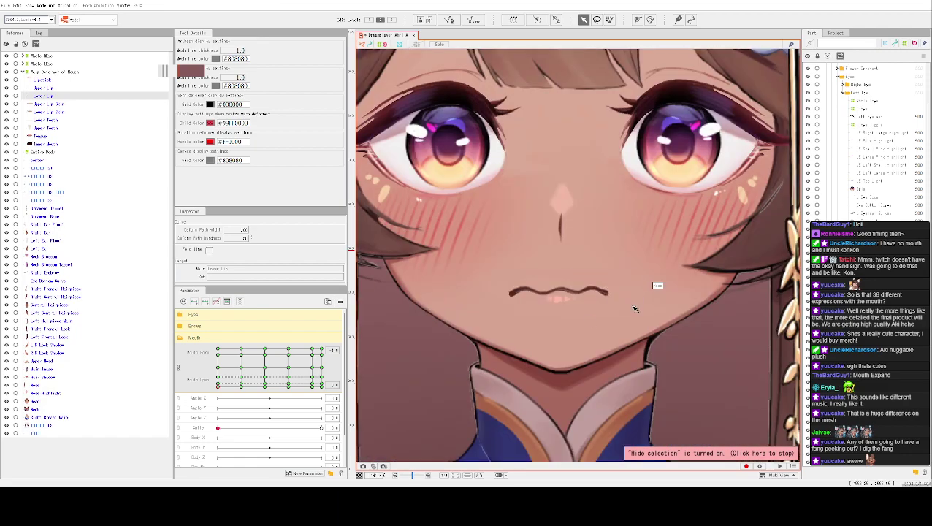
{"action": "scroll", "coordinate": [628, 311], "scroll_direction": "up", "scroll_amount": 3}
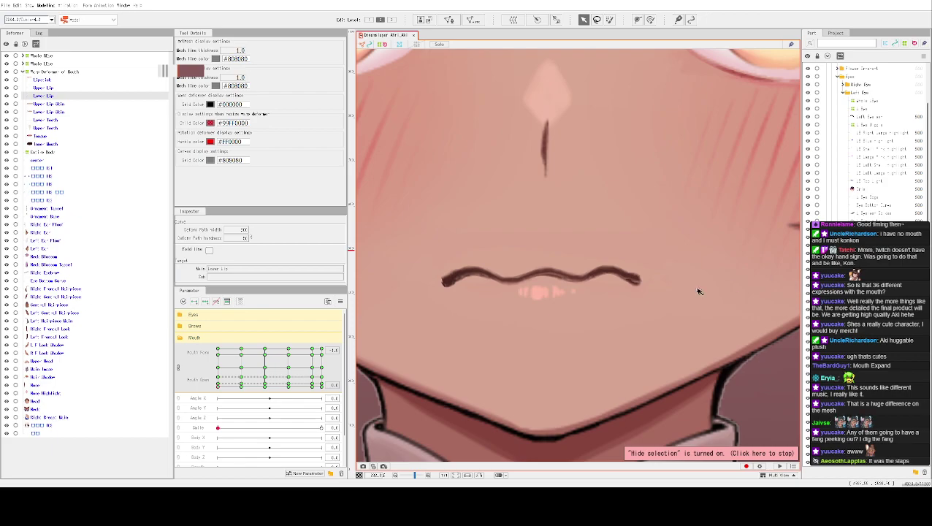
Switch to the second Mouth Form keyform at Mouth Open 0.0 and shrink the Inner Mouth until it hides behind the lip skins.
{"action": "left_click", "coordinate": [241, 387]}
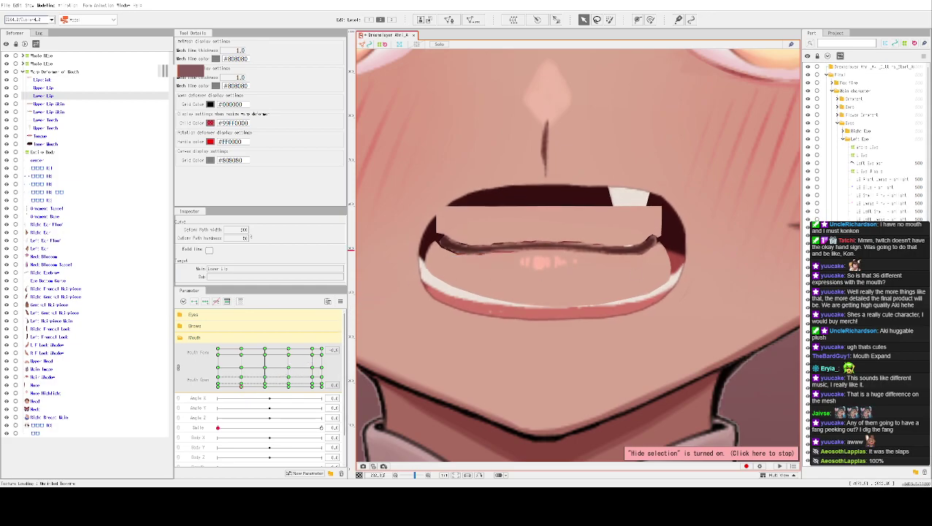
{"action": "left_click", "coordinate": [469, 199]}
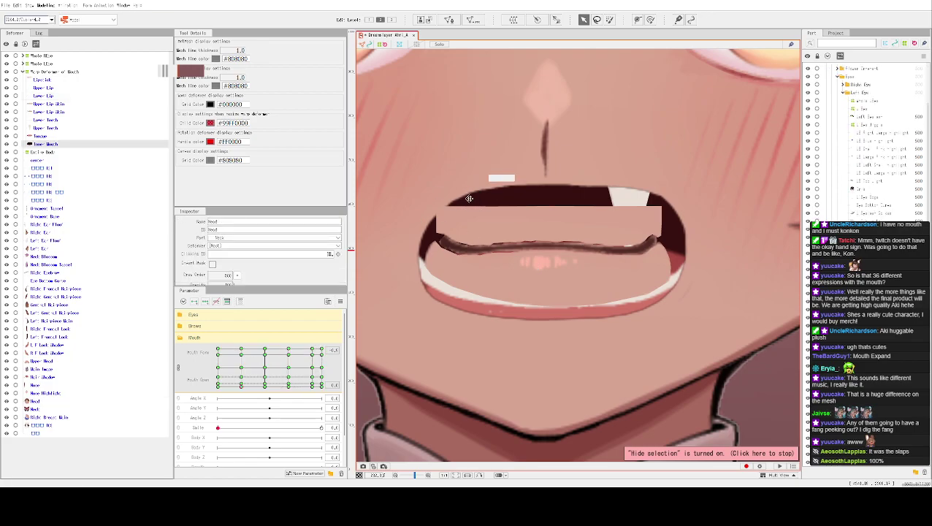
{"action": "double_click", "coordinate": [460, 199]}
{"action": "right_click", "coordinate": [512, 145]}
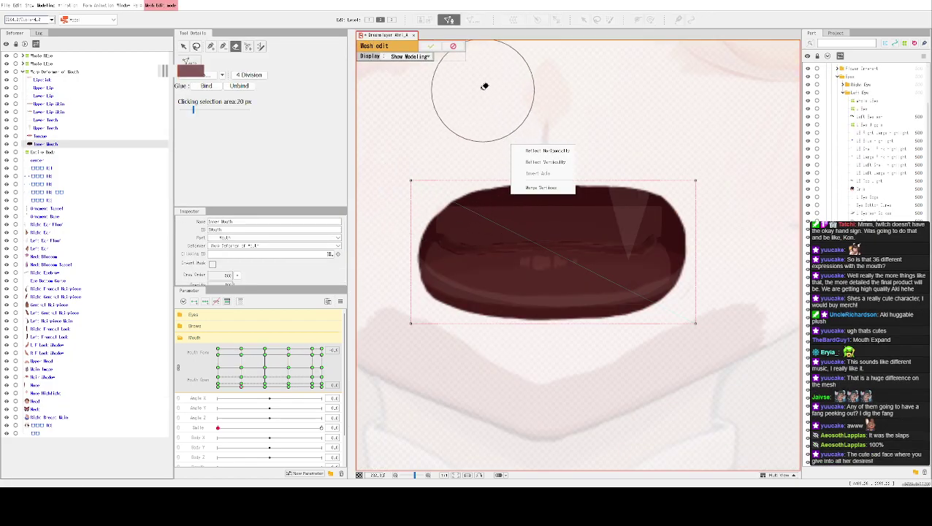
{"action": "left_click", "coordinate": [453, 48]}
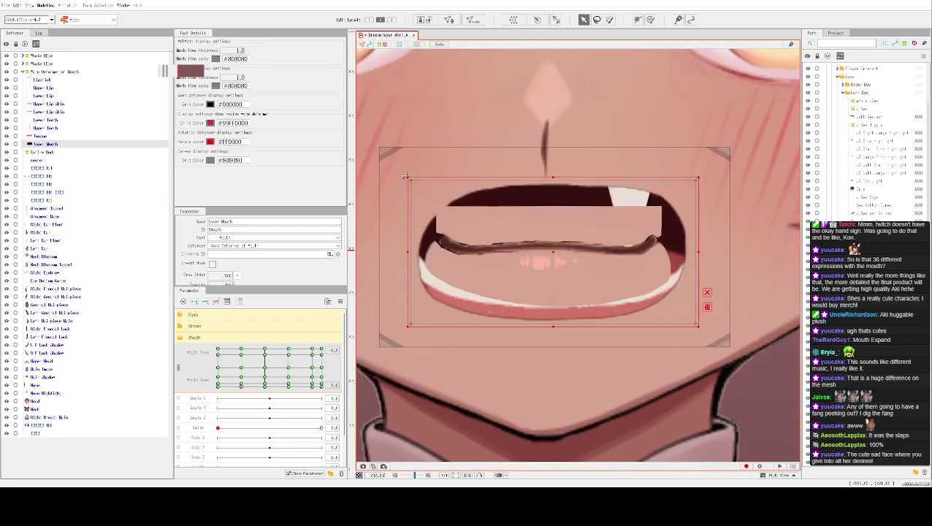
{"action": "left_click_drag", "start_coordinate": [407, 176], "coordinate": [437, 213]}
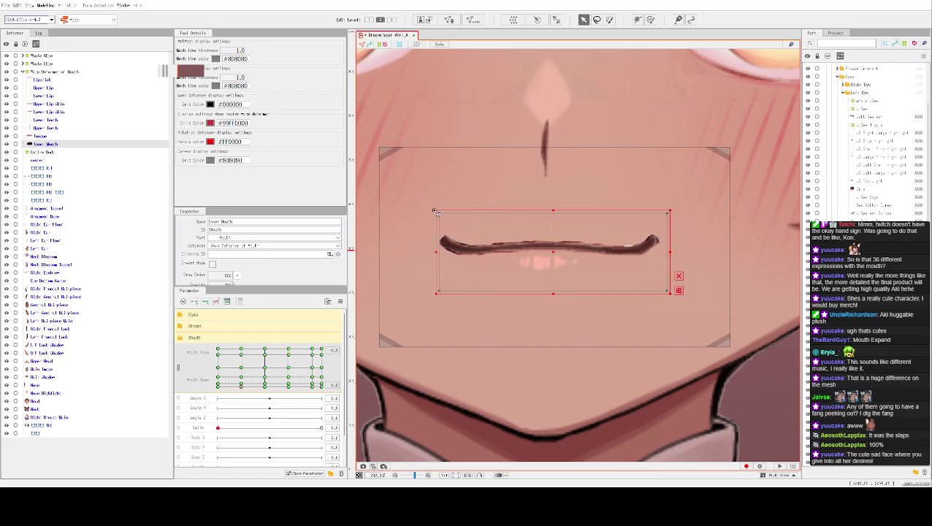
Lower the Upper Lip's middle path point slightly and fine-tune the neighbouring path points to its right to line up with the Lower Lip.
{"action": "left_click", "coordinate": [455, 251]}
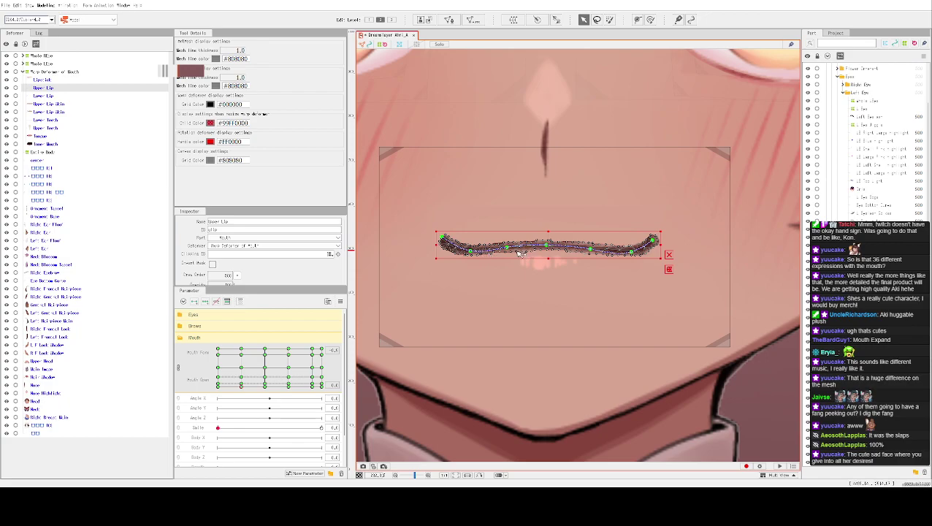
{"action": "key", "text": "p"}
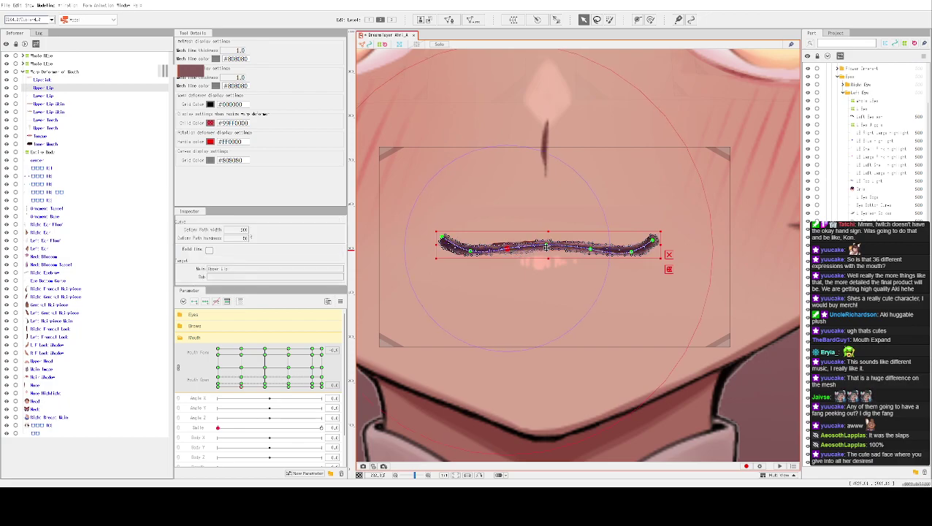
{"action": "key", "text": "Escape"}
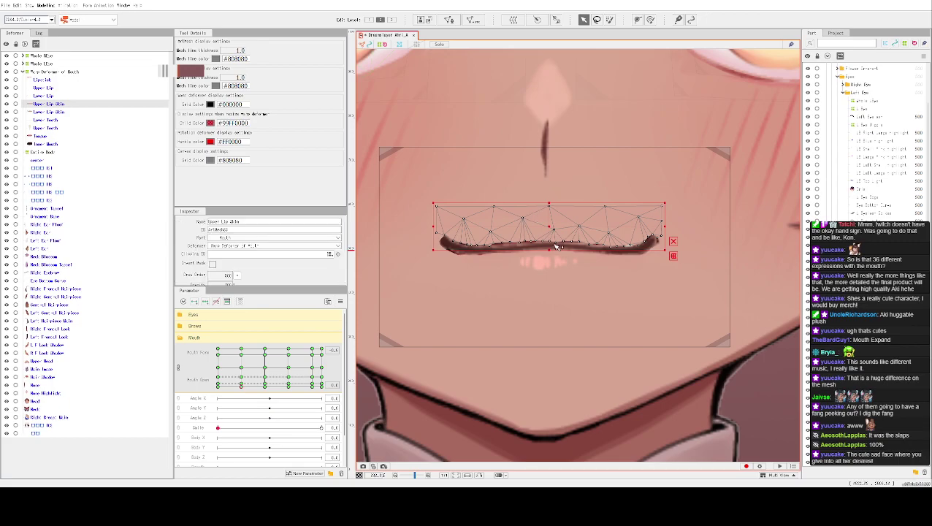
{"action": "scroll", "coordinate": [547, 243], "scroll_direction": "up", "scroll_amount": 3}
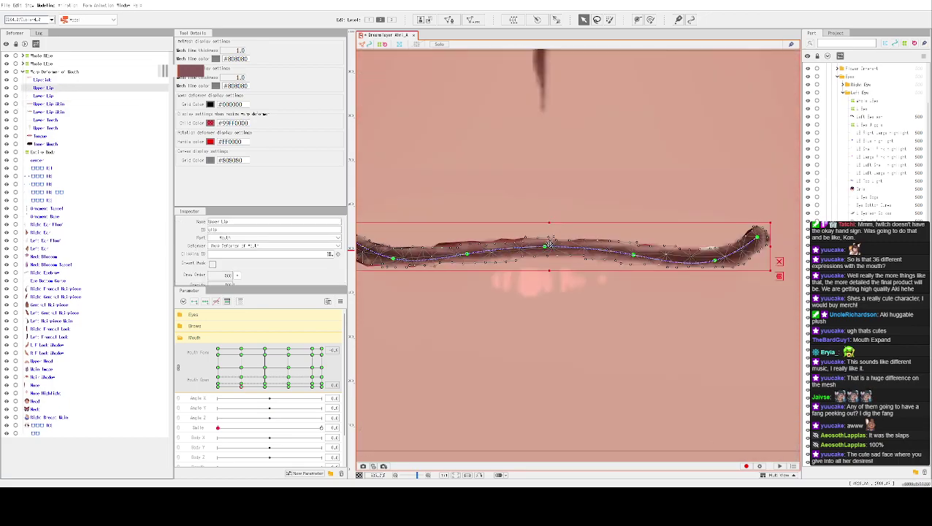
{"action": "key", "text": "p"}
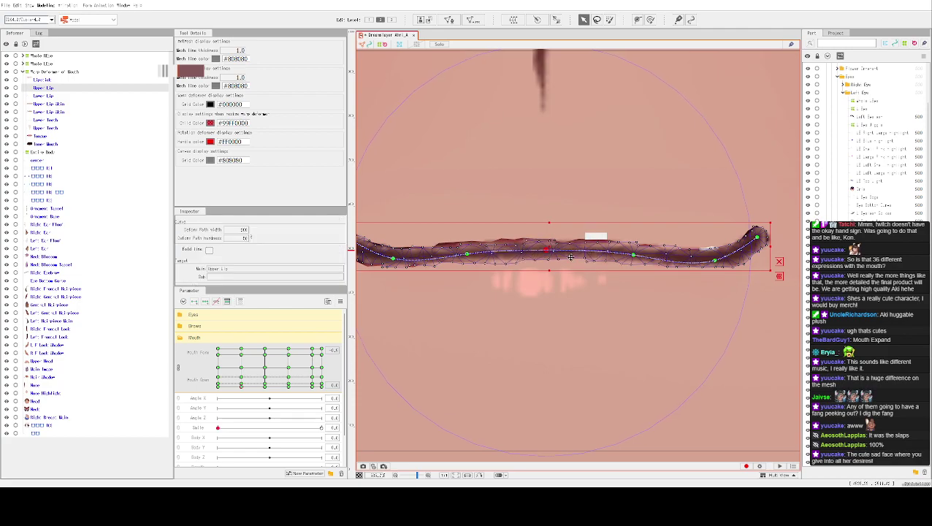
{"action": "left_click", "coordinate": [633, 256]}
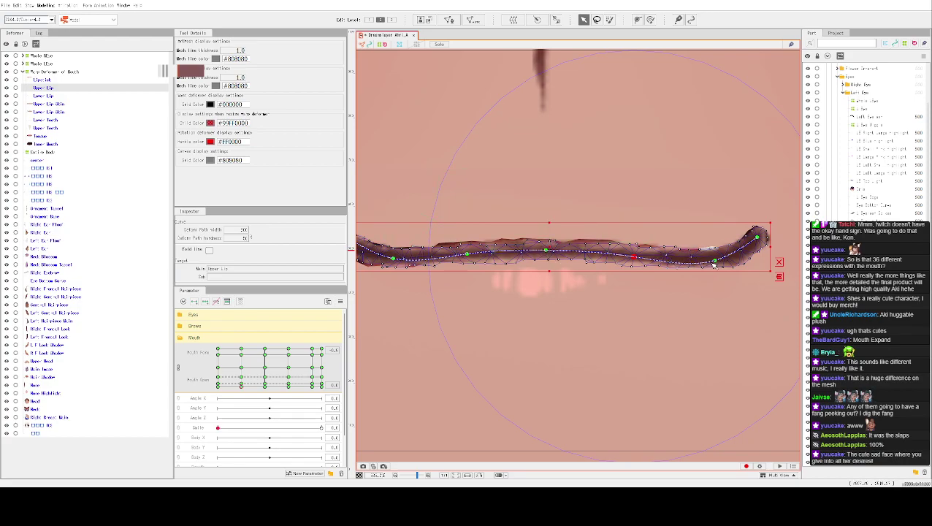
{"action": "left_click_drag", "start_coordinate": [714, 265], "coordinate": [717, 261]}
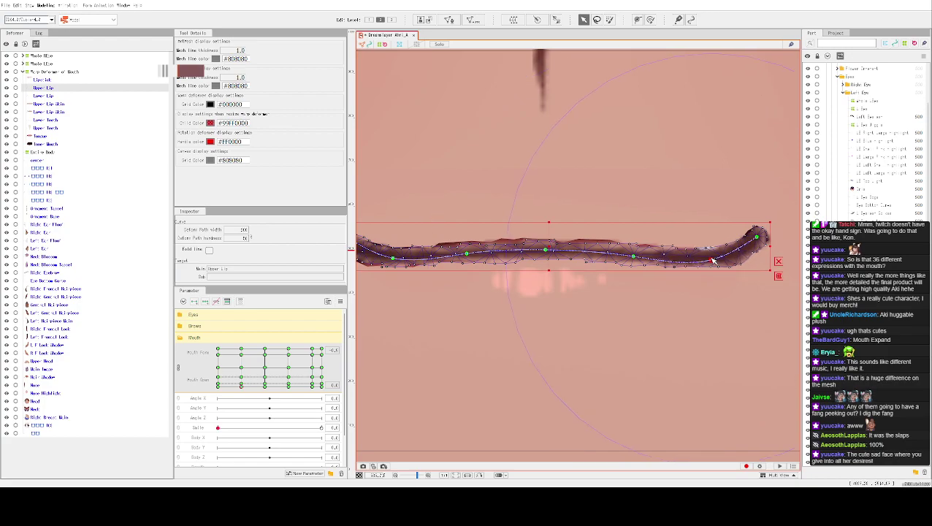
{"action": "scroll", "coordinate": [595, 229], "scroll_direction": "down", "scroll_amount": 3}
{"action": "left_click_drag", "start_coordinate": [581, 247], "coordinate": [582, 247]}
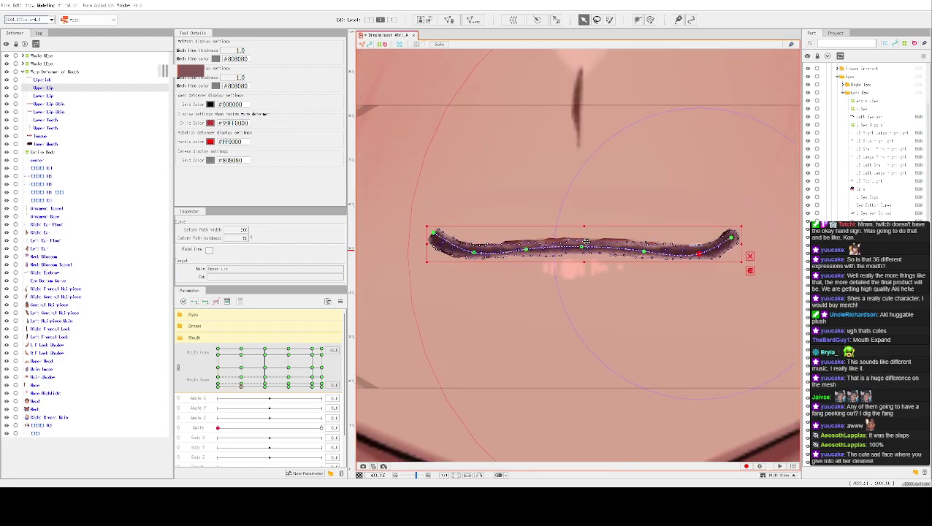
Nudge the Upper Lip Skin slightly down and right, and the Lower Lip Skin slightly up, to trim the edges of the lip line.
{"action": "scroll", "coordinate": [606, 201], "scroll_direction": "down", "scroll_amount": 4}
{"action": "left_click", "coordinate": [508, 118]}
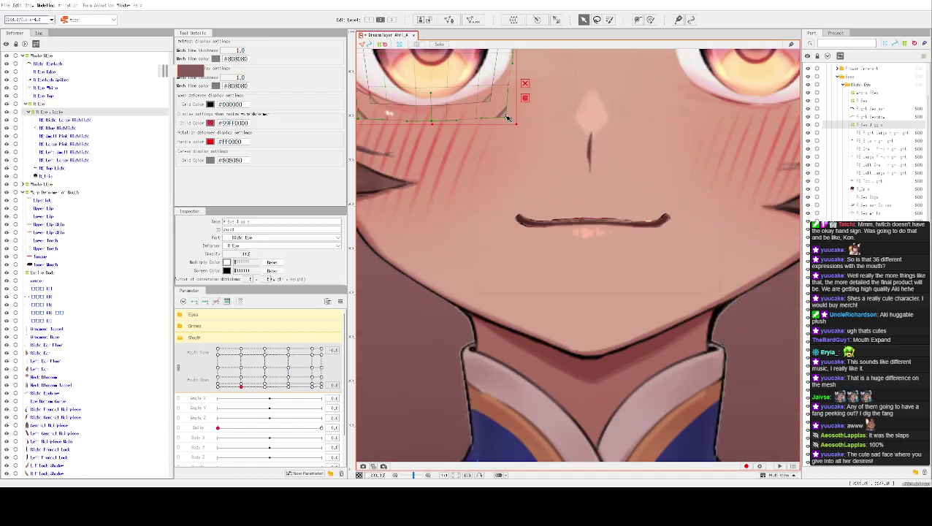
{"action": "scroll", "coordinate": [516, 126], "scroll_direction": "down", "scroll_amount": 2}
{"action": "scroll", "coordinate": [517, 126], "scroll_direction": "up", "scroll_amount": 7}
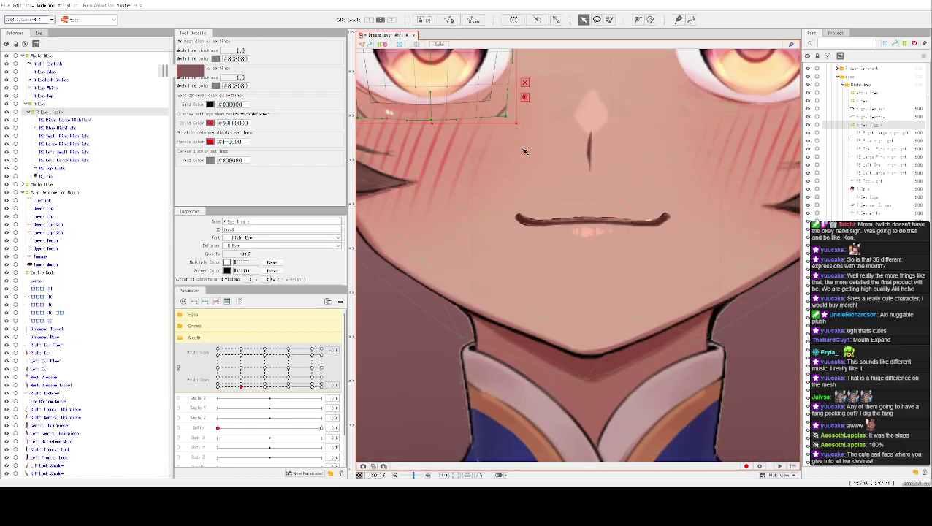
{"action": "left_click", "coordinate": [600, 236]}
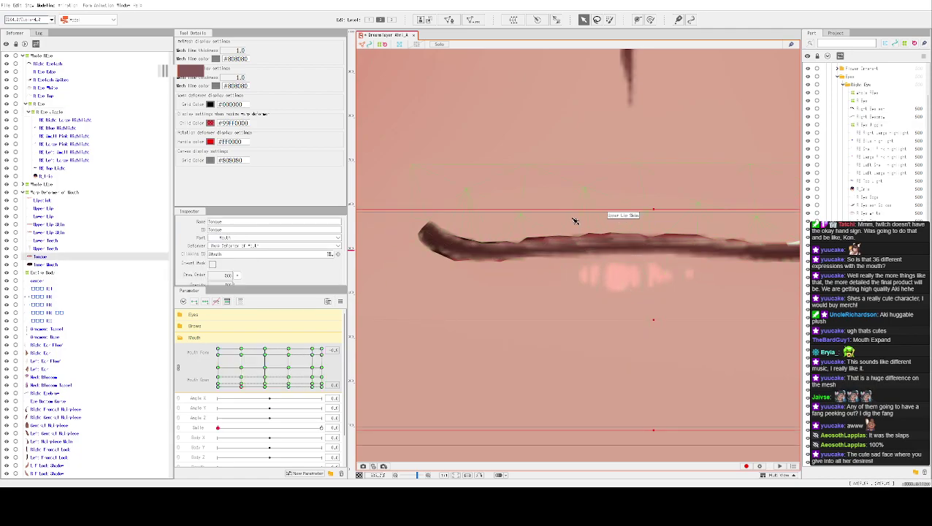
{"action": "left_click", "coordinate": [607, 191]}
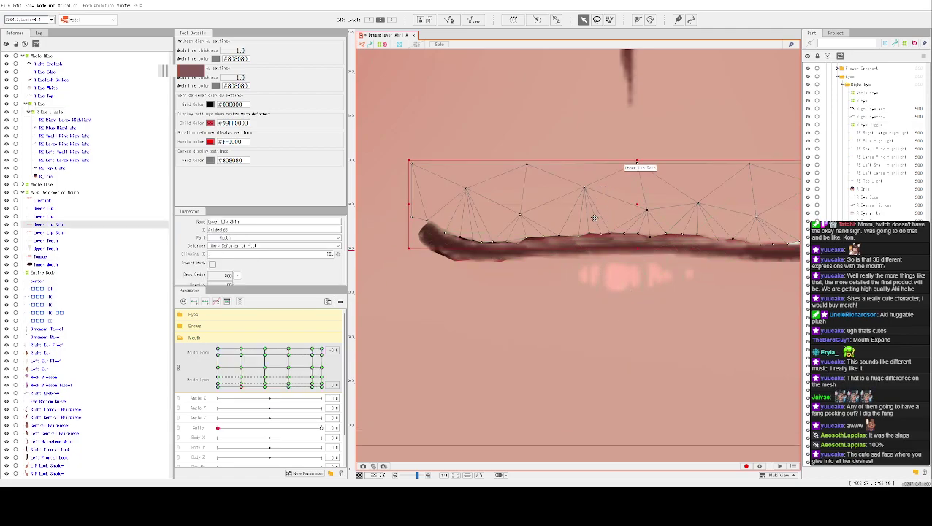
{"action": "left_click_drag", "start_coordinate": [620, 195], "coordinate": [622, 197]}
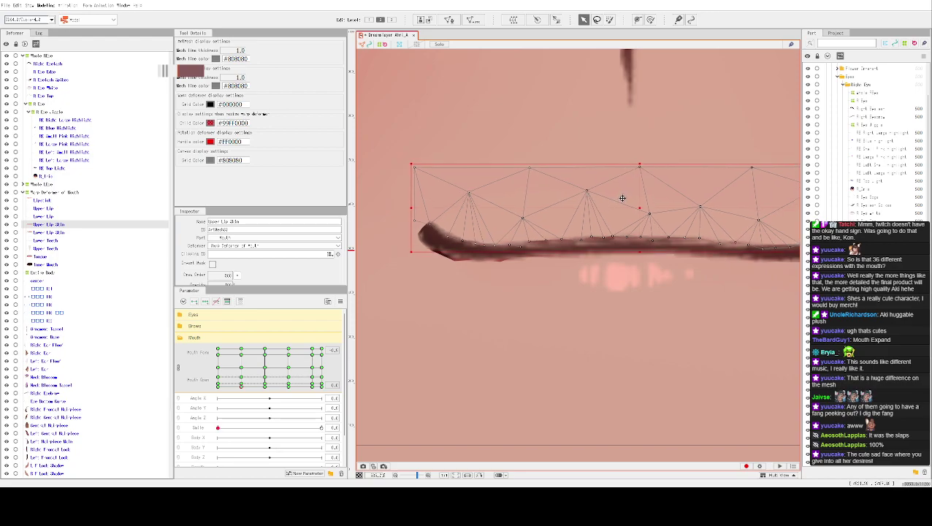
{"action": "left_click", "coordinate": [616, 285]}
{"action": "left_click", "coordinate": [610, 285]}
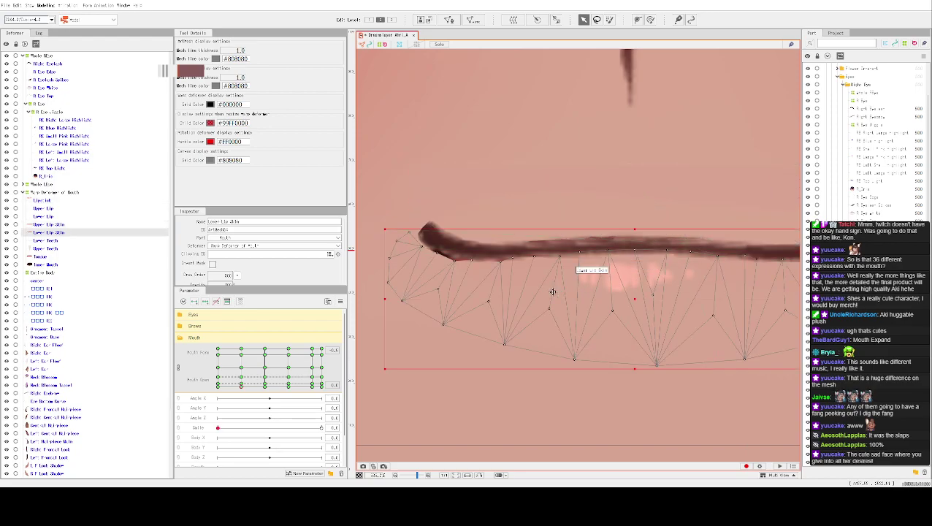
{"action": "scroll", "coordinate": [701, 162], "scroll_direction": "down", "scroll_amount": 1}
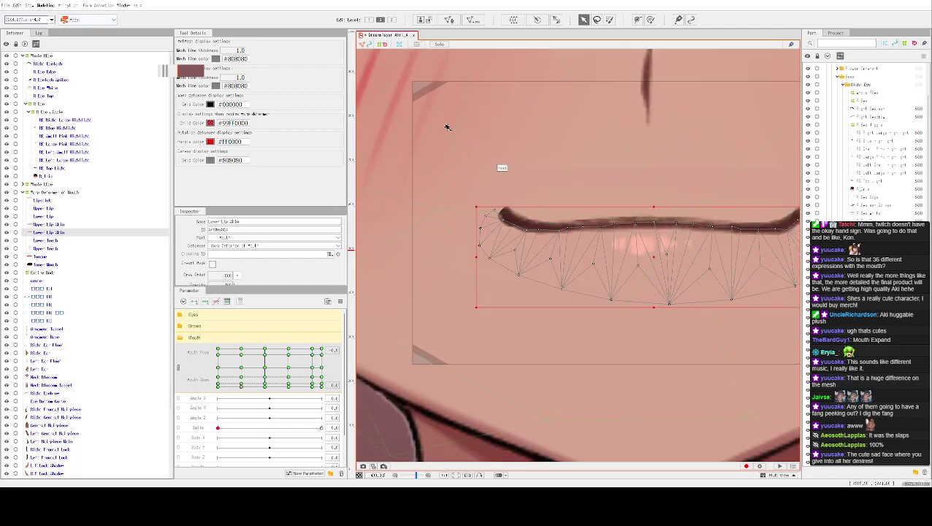
Select the Lipstick and compare the closed mouth between the first and second Mouth Form keyforms, ending on the second.
{"action": "left_click", "coordinate": [527, 65]}
{"action": "scroll", "coordinate": [564, 89], "scroll_direction": "right", "scroll_amount": 2}
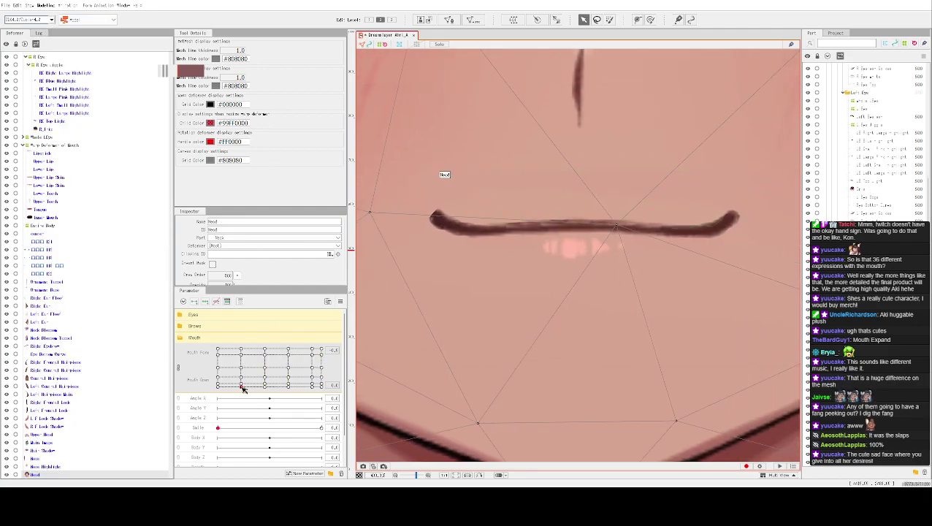
{"action": "left_click", "coordinate": [57, 162]}
{"action": "left_click", "coordinate": [64, 153]}
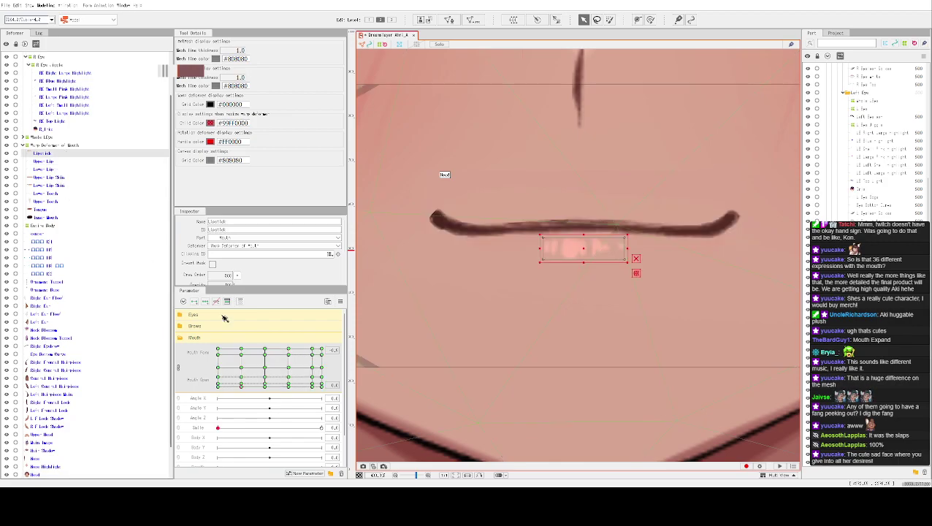
{"action": "mouse_move", "coordinate": [243, 392]}
{"action": "left_mouse_down"}
{"action": "mouse_move", "coordinate": [214, 385]}
{"action": "mouse_move", "coordinate": [224, 386]}
{"action": "mouse_move", "coordinate": [213, 399]}
{"action": "mouse_move", "coordinate": [243, 401]}
{"action": "mouse_move", "coordinate": [210, 406]}
{"action": "left_mouse_up"}
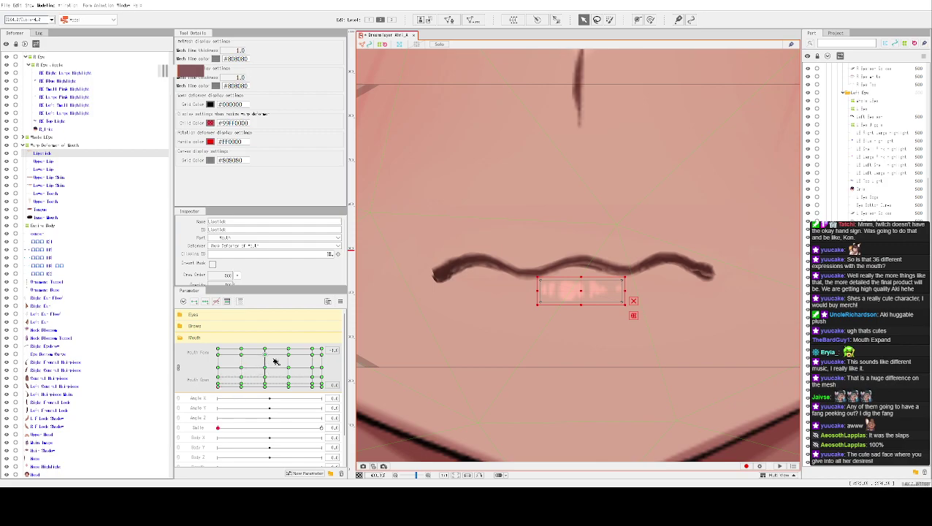
{"action": "left_click", "coordinate": [218, 385]}
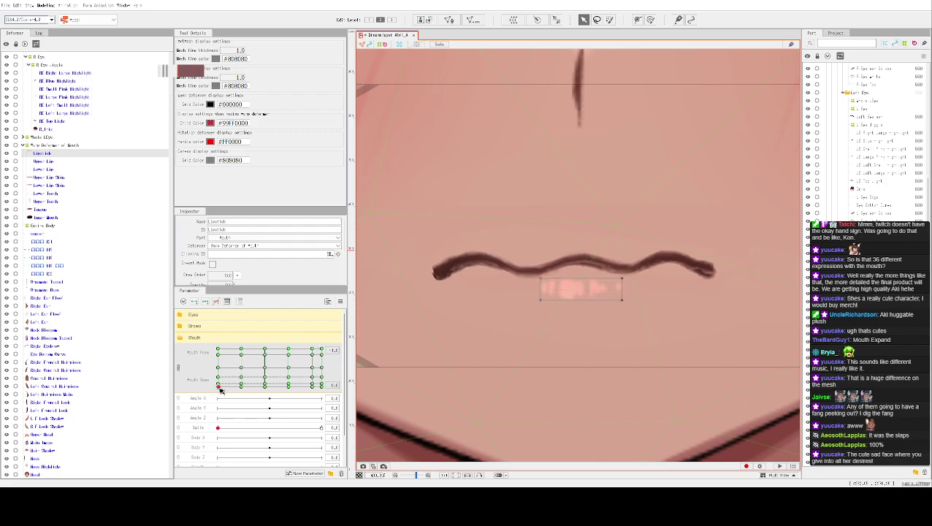
{"action": "mouse_move", "coordinate": [222, 395]}
{"action": "left_mouse_down"}
{"action": "mouse_move", "coordinate": [246, 407]}
{"action": "mouse_move", "coordinate": [243, 399]}
{"action": "left_mouse_up"}
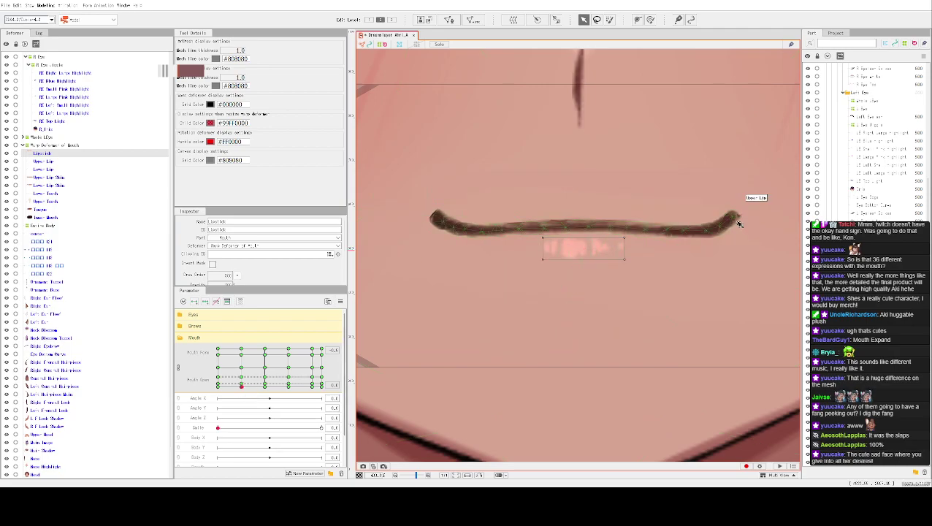
Pull the Upper Lip Skin's right corner vertex inward against the lip corner to trim the stray dark tip there.
{"action": "scroll", "coordinate": [739, 223], "scroll_direction": "up", "scroll_amount": 5}
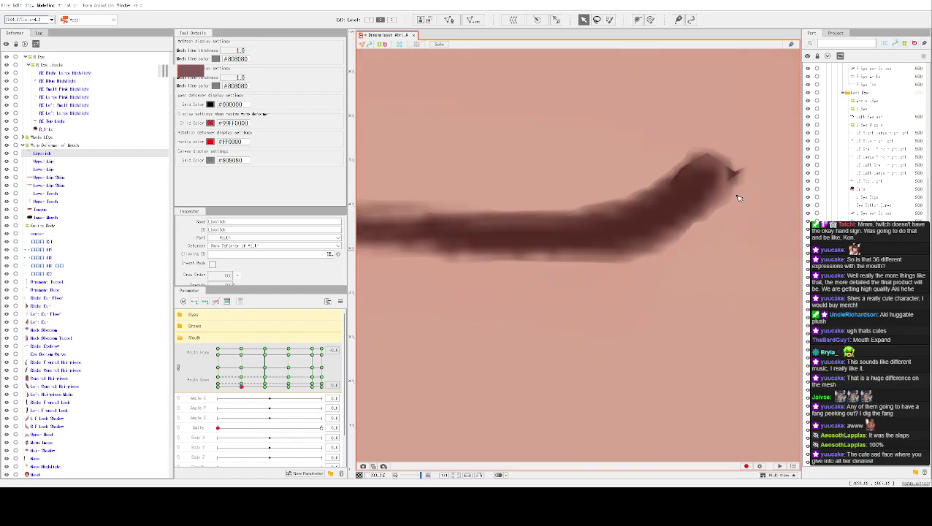
{"action": "scroll", "coordinate": [739, 196], "scroll_direction": "down", "scroll_amount": 4}
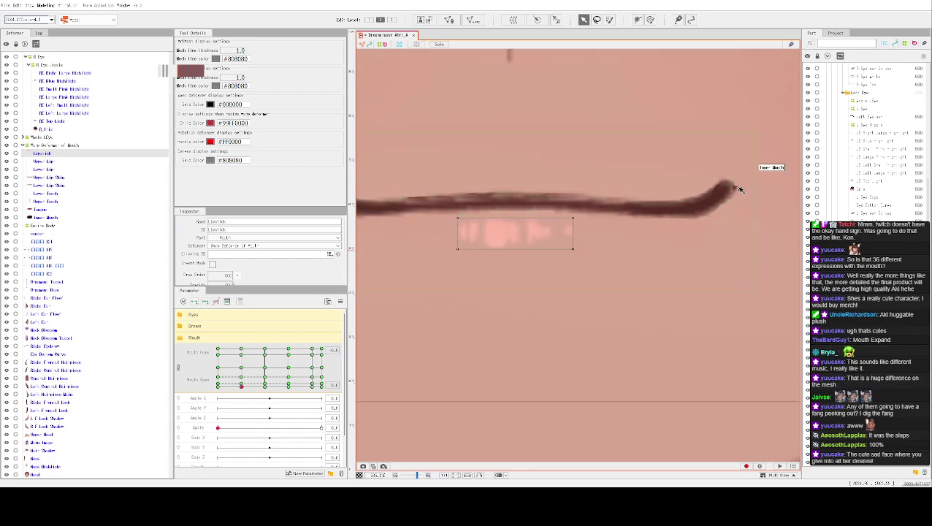
{"action": "left_click", "coordinate": [740, 190]}
{"action": "scroll", "coordinate": [739, 193], "scroll_direction": "up", "scroll_amount": 3}
{"action": "left_click", "coordinate": [741, 163]}
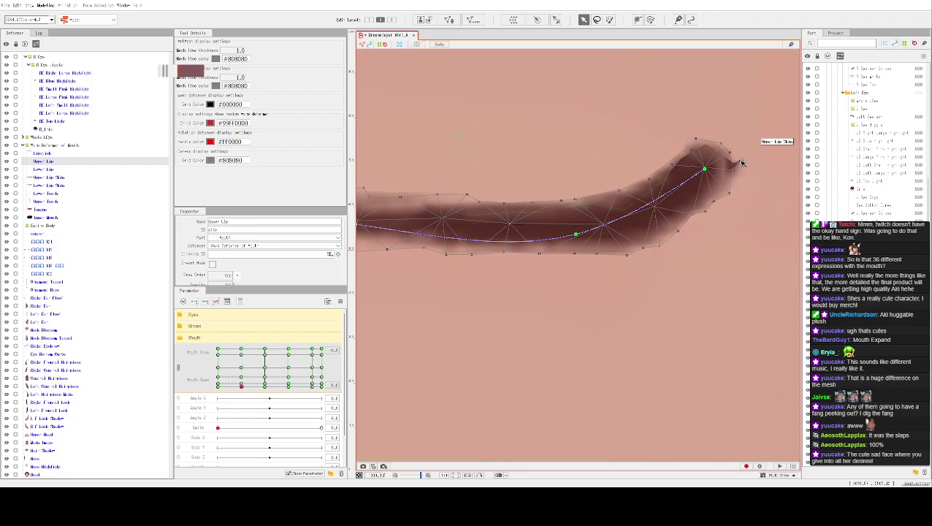
{"action": "left_click", "coordinate": [738, 164]}
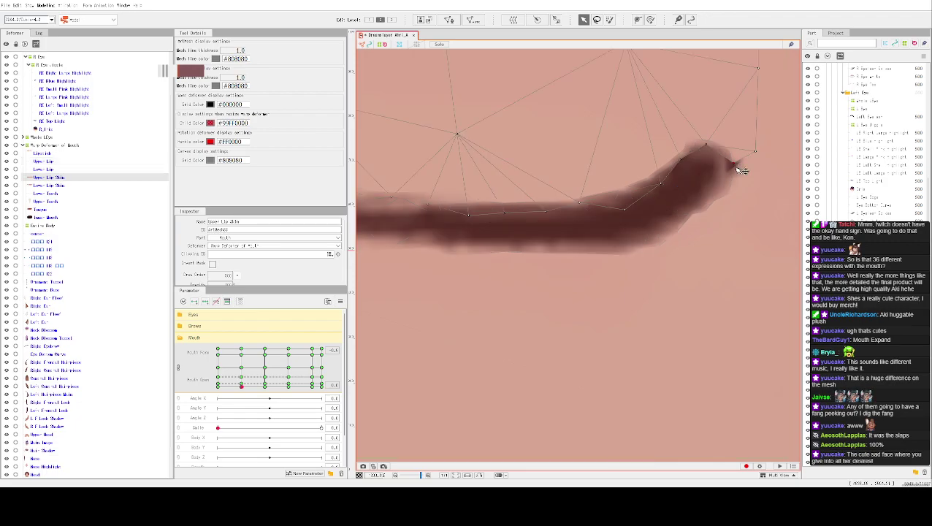
{"action": "left_click", "coordinate": [733, 178]}
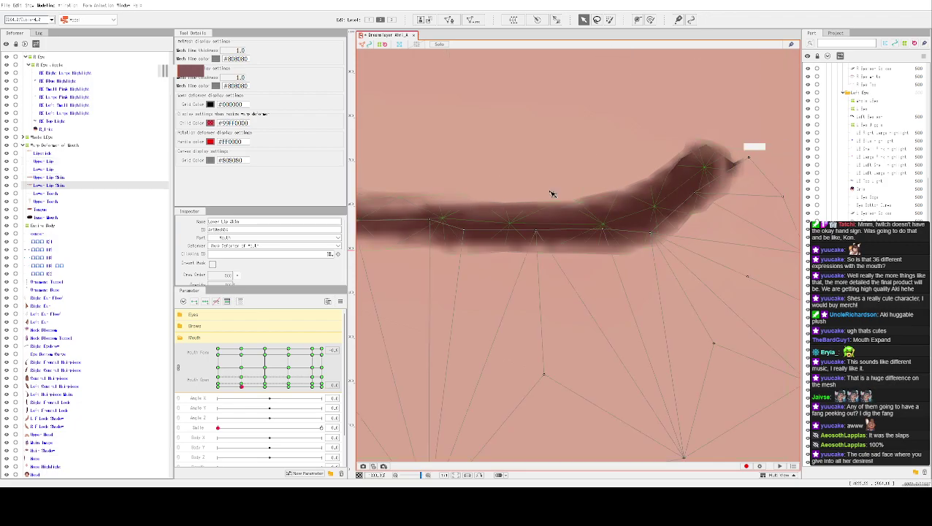
{"action": "left_click", "coordinate": [57, 171]}
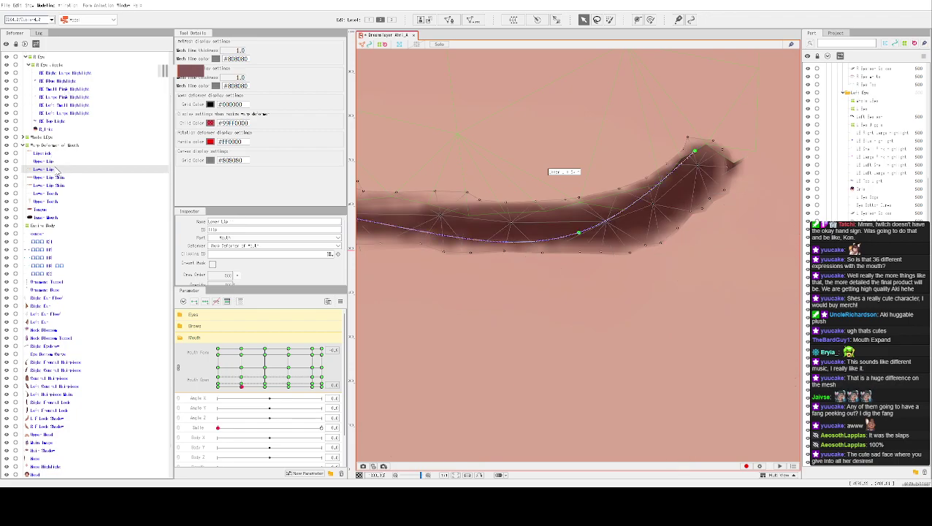
{"action": "left_click", "coordinate": [57, 162]}
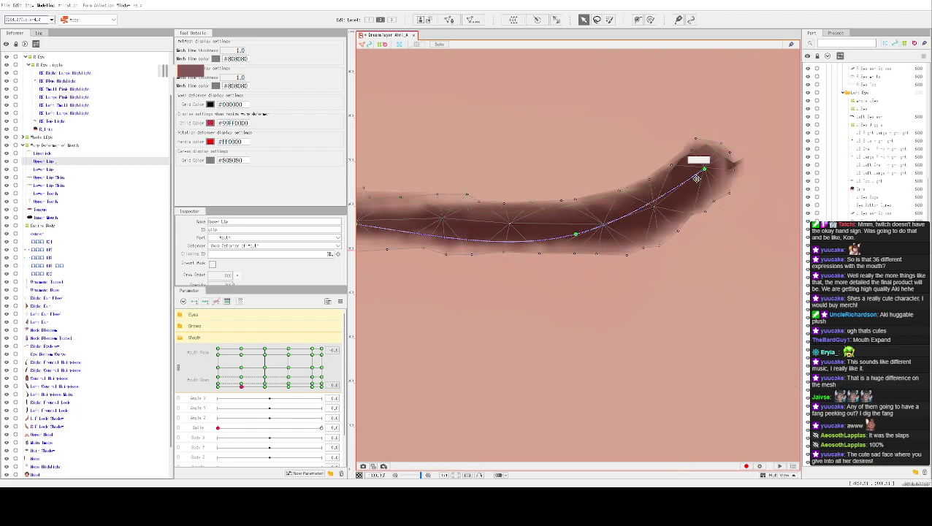
{"action": "left_click", "coordinate": [728, 172]}
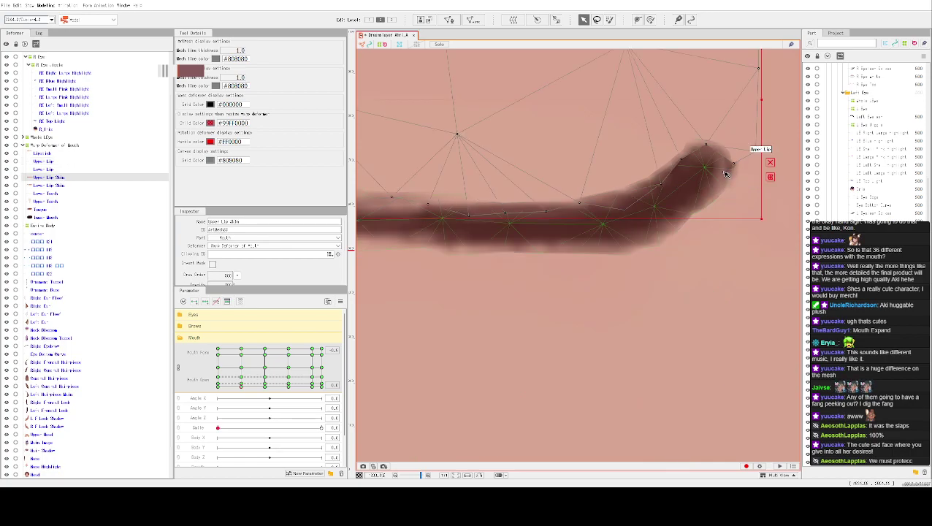
Select the Lower Lip and adjust its upper right end at the mouth corner.
{"action": "left_click", "coordinate": [52, 170]}
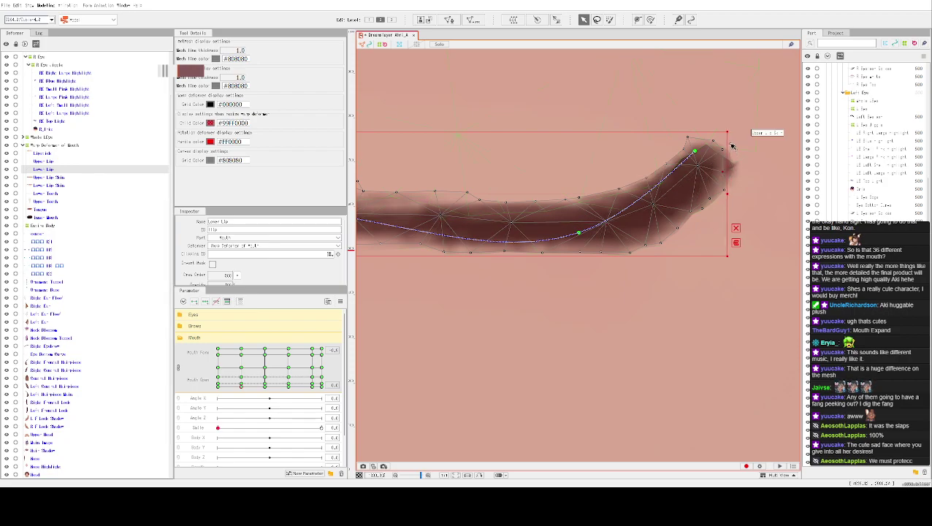
{"action": "left_click_drag", "start_coordinate": [729, 133], "coordinate": [728, 133]}
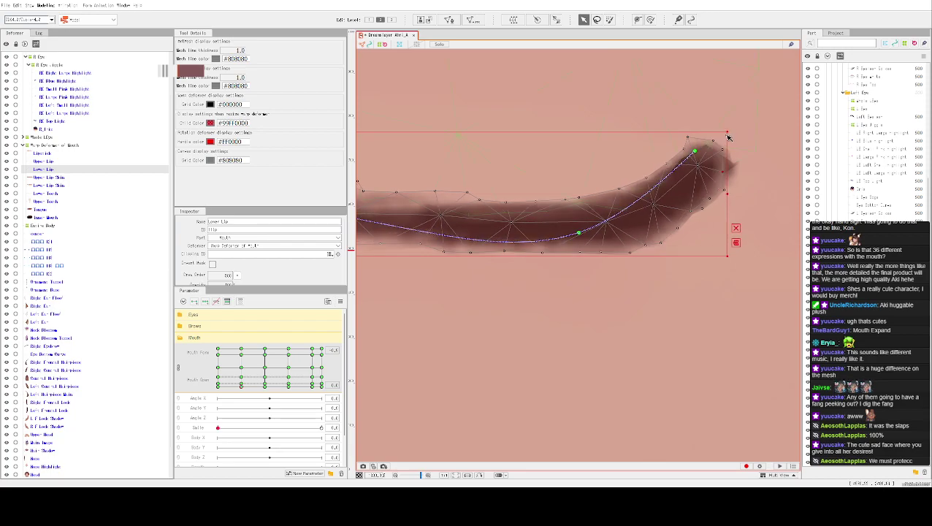
Reshape the Upper Lip and Upper Lip Skin at the right-hand end of the closed mouth so their edges align.
{"action": "left_click", "coordinate": [50, 160]}
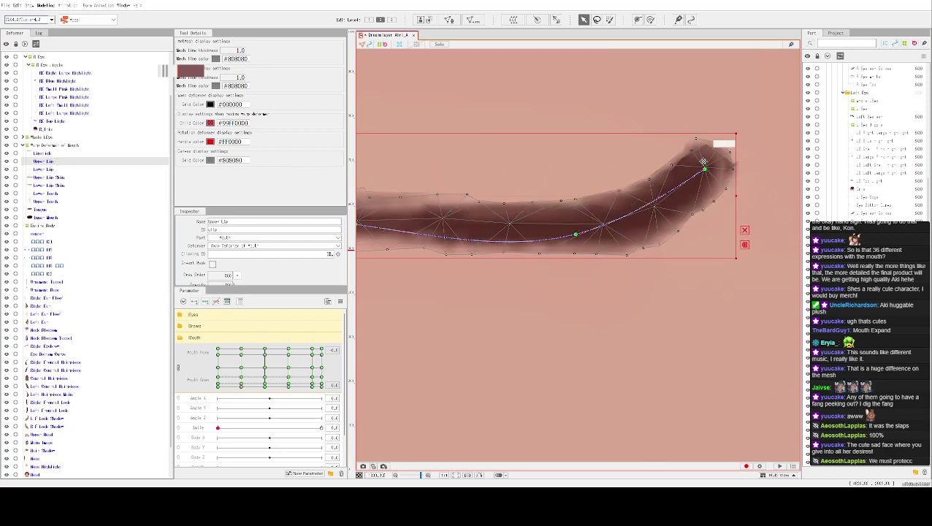
{"action": "left_click_drag", "start_coordinate": [735, 135], "coordinate": [728, 141]}
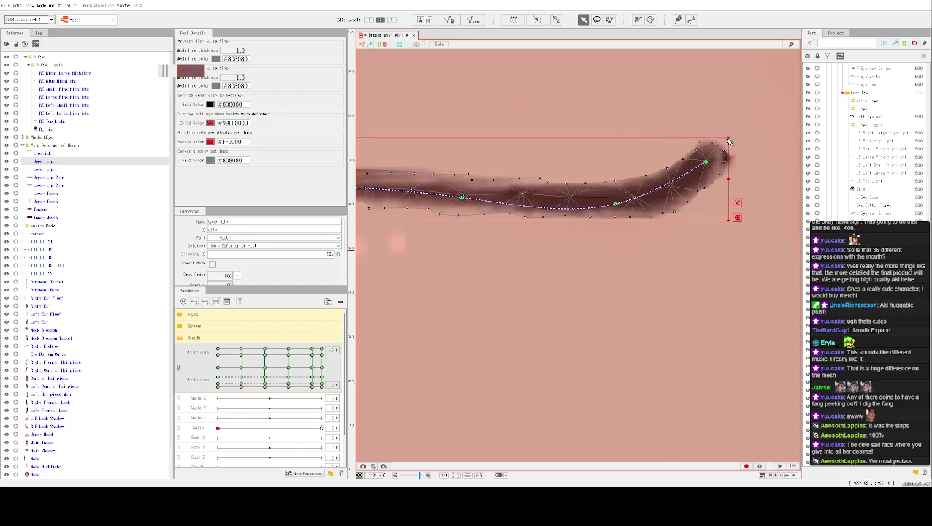
{"action": "left_click", "coordinate": [51, 179]}
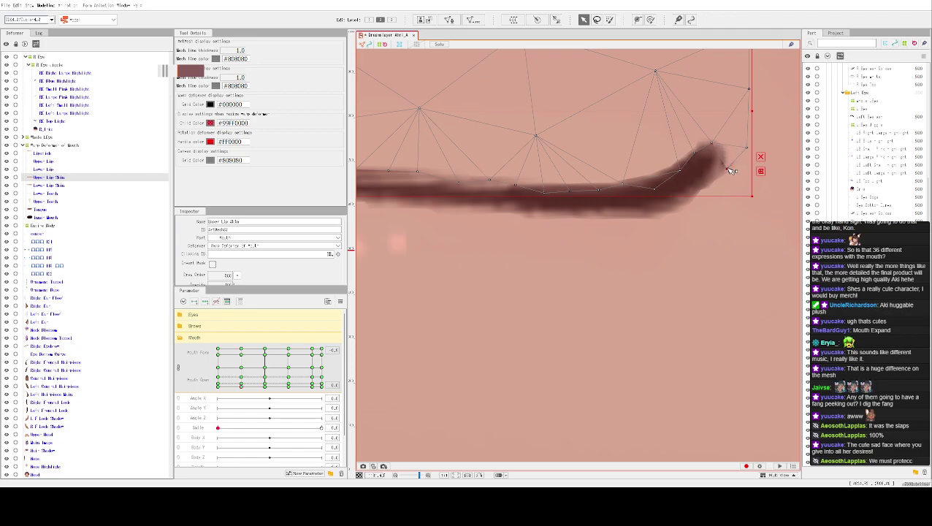
{"action": "left_click_drag", "start_coordinate": [715, 144], "coordinate": [712, 144]}
Examine the Lower Lip Skin mesh along the closed mouth, then the finished mouth shape on the whole face with the mesh deselected.
{"action": "scroll", "coordinate": [715, 145], "scroll_direction": "down", "scroll_amount": 1}
{"action": "scroll", "coordinate": [585, 215], "scroll_direction": "down", "scroll_amount": 1}
{"action": "left_click", "coordinate": [489, 226]}
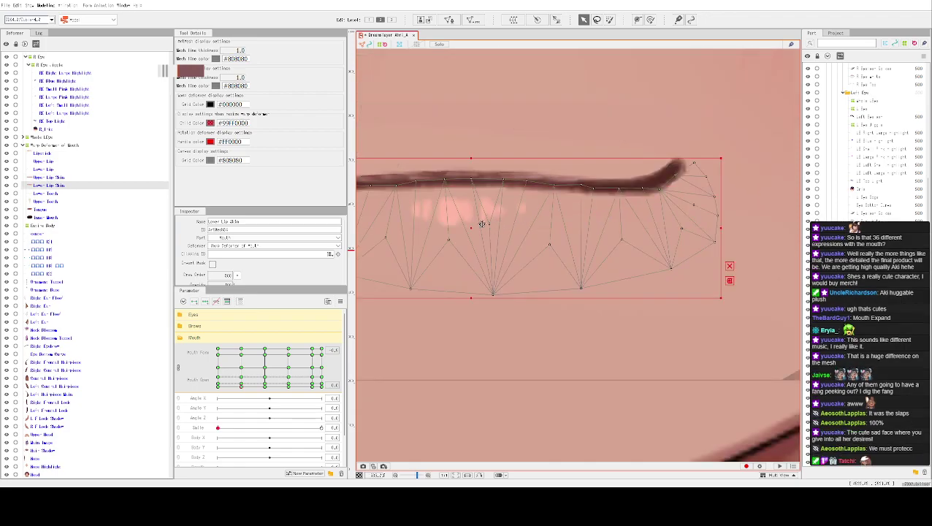
{"action": "scroll", "coordinate": [489, 226], "scroll_direction": "down", "scroll_amount": 5}
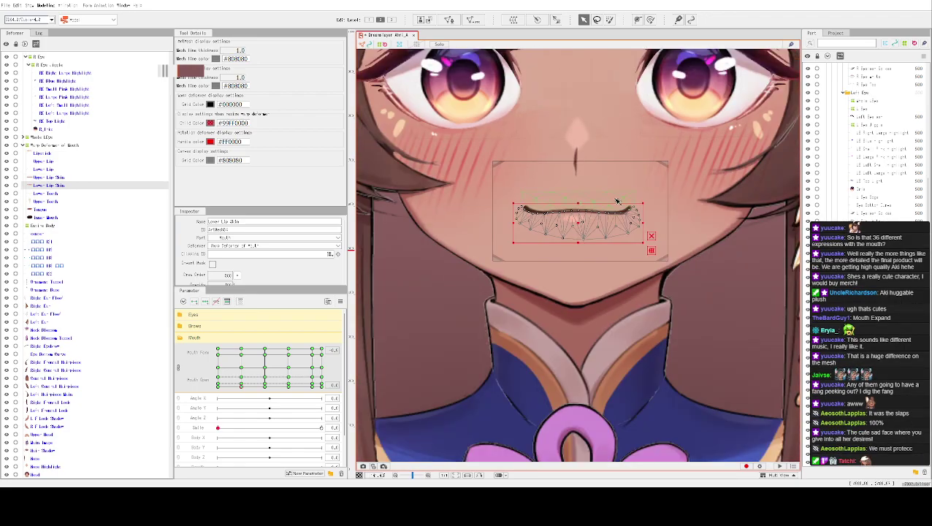
{"action": "left_click", "coordinate": [696, 256]}
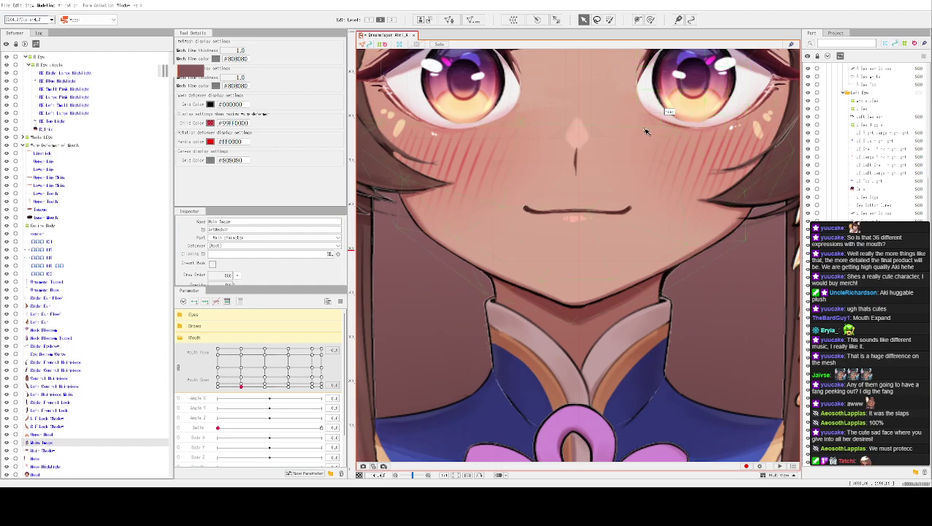
{"action": "scroll", "coordinate": [640, 168], "scroll_direction": "up", "scroll_amount": 2}
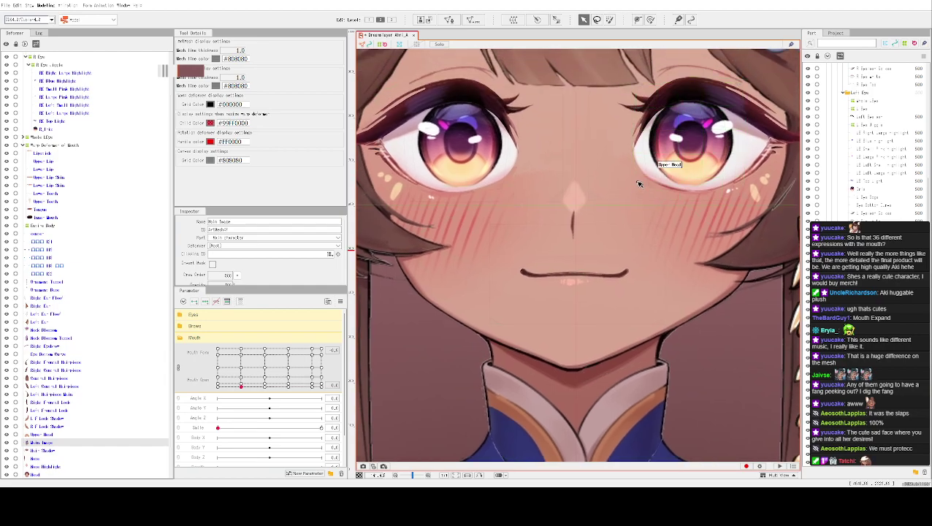
{"action": "scroll", "coordinate": [640, 185], "scroll_direction": "up", "scroll_amount": 2}
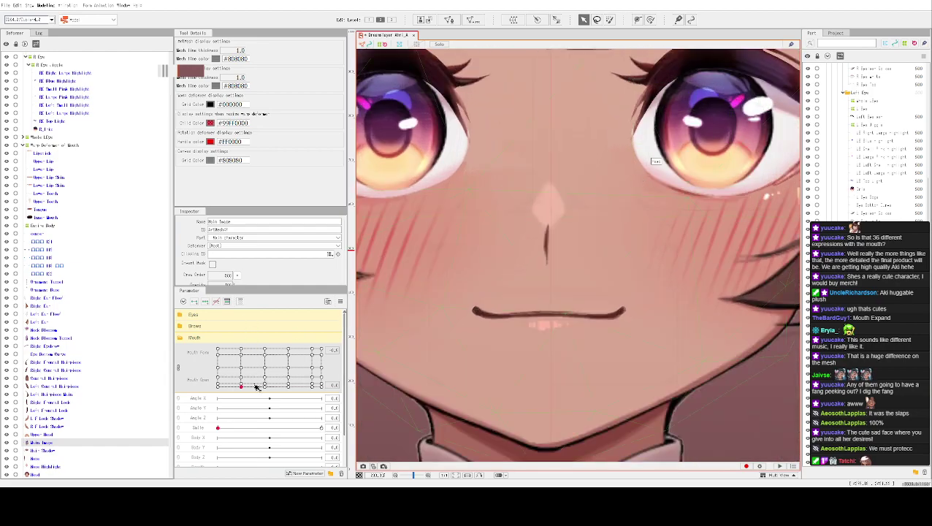
Compare the Upper Lip's closed shape at the Mouth Form keys 0.0 and -1.0 and the key between them.
{"action": "left_click_drag", "start_coordinate": [241, 388], "coordinate": [266, 393]}
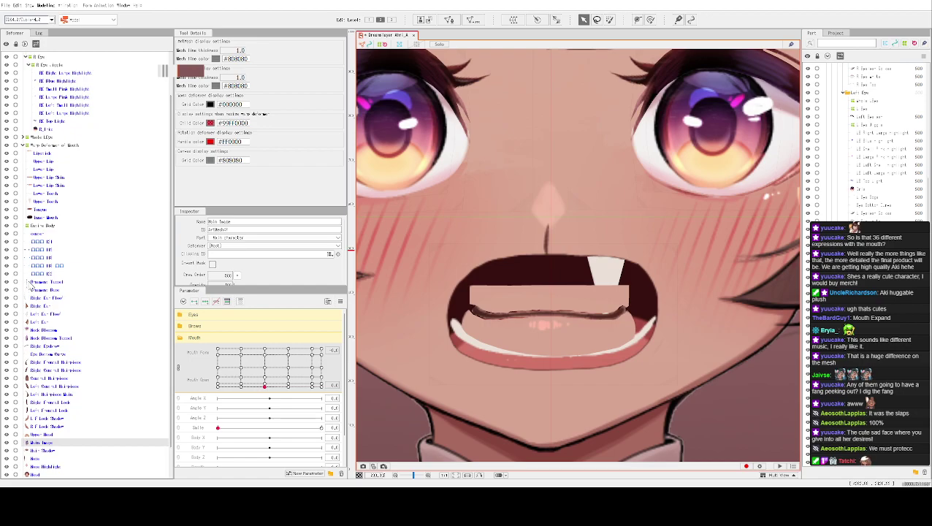
{"action": "left_click", "coordinate": [61, 162]}
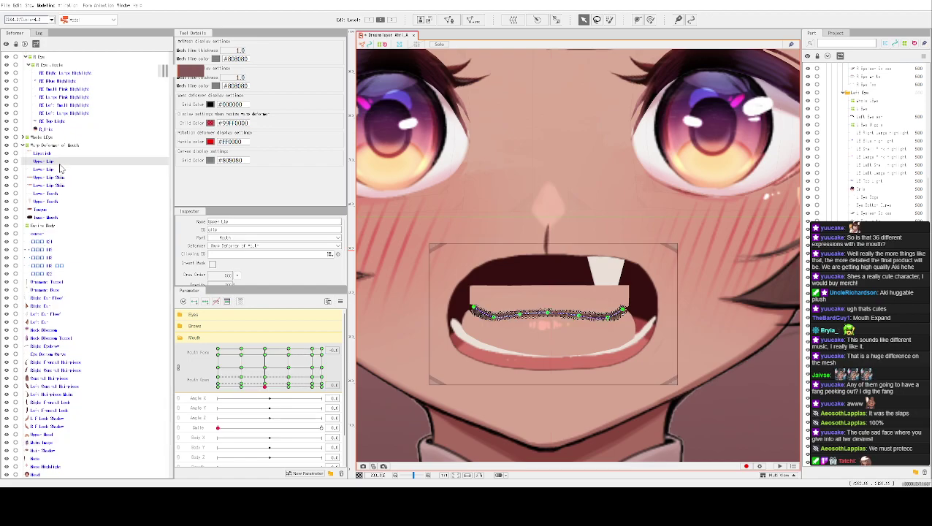
{"action": "mouse_move", "coordinate": [267, 388]}
{"action": "left_mouse_down"}
{"action": "mouse_move", "coordinate": [239, 392]}
{"action": "mouse_move", "coordinate": [266, 395]}
{"action": "left_mouse_up"}
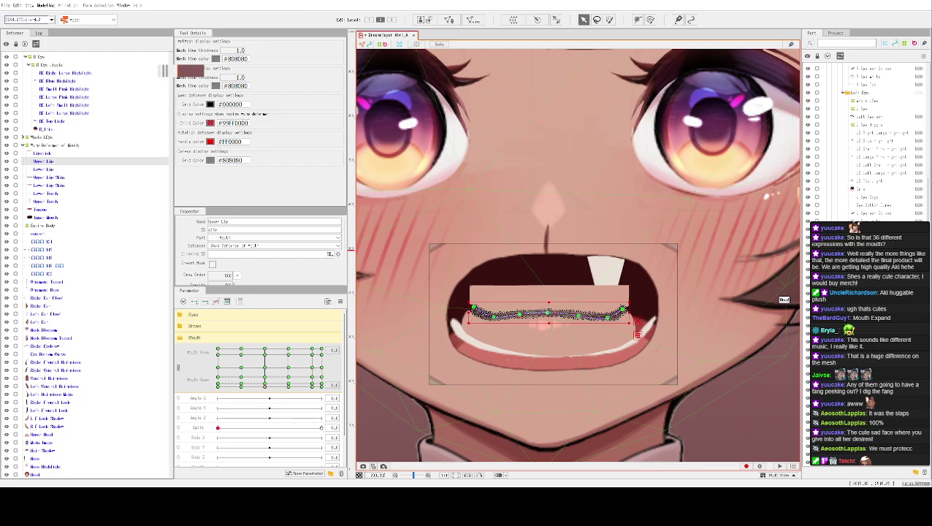
{"action": "left_click", "coordinate": [255, 387]}
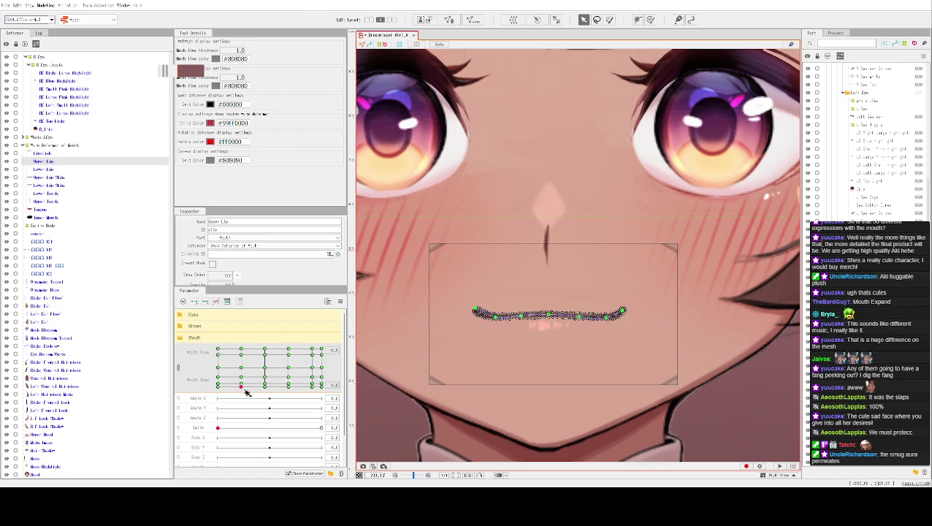
{"action": "left_click", "coordinate": [242, 385]}
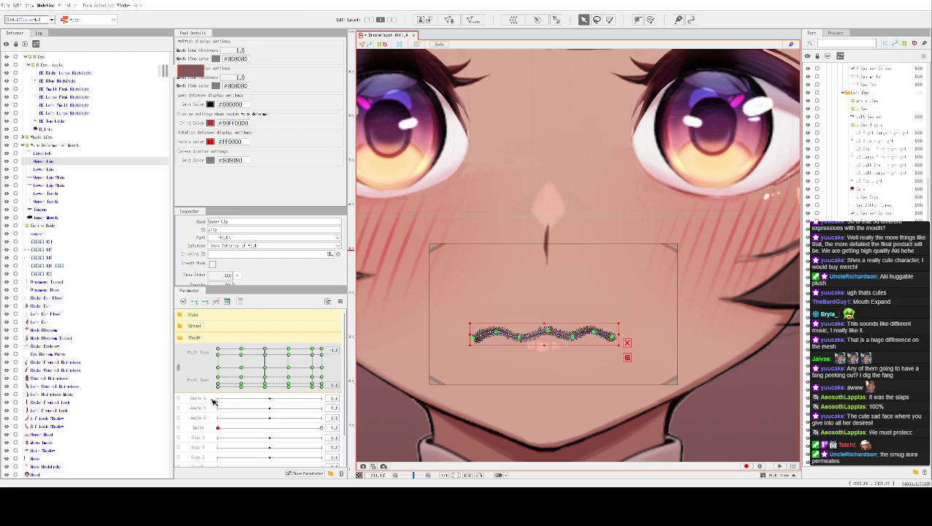
{"action": "left_click", "coordinate": [212, 401]}
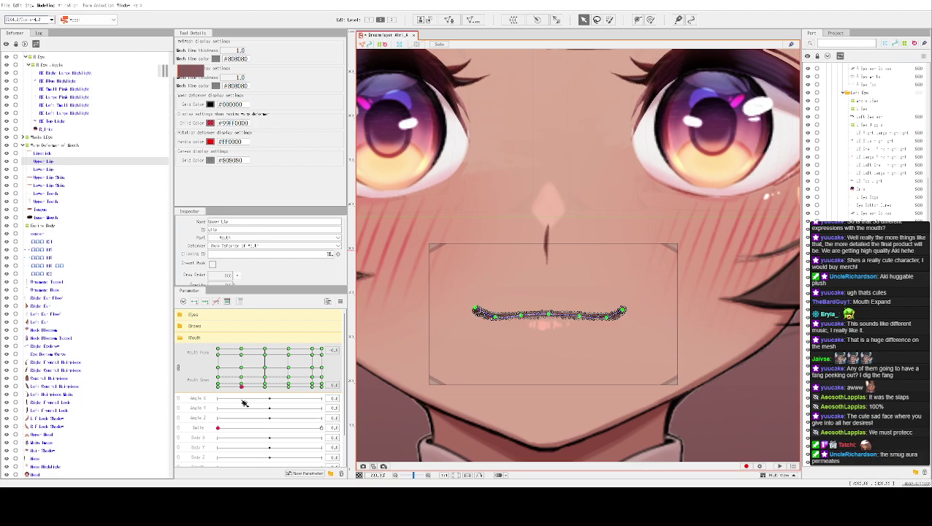
Scale the Inner Mouth down behind the closed lips at the Mouth Form 0.0, Mouth Open 0.0 key.
{"action": "left_click_drag", "start_coordinate": [245, 402], "coordinate": [264, 397]}
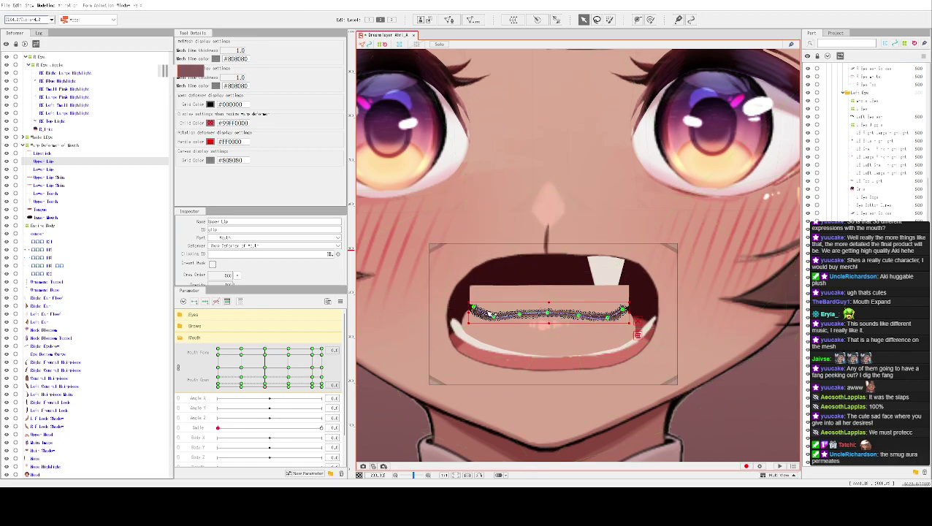
{"action": "left_click", "coordinate": [469, 280]}
{"action": "left_click", "coordinate": [471, 274]}
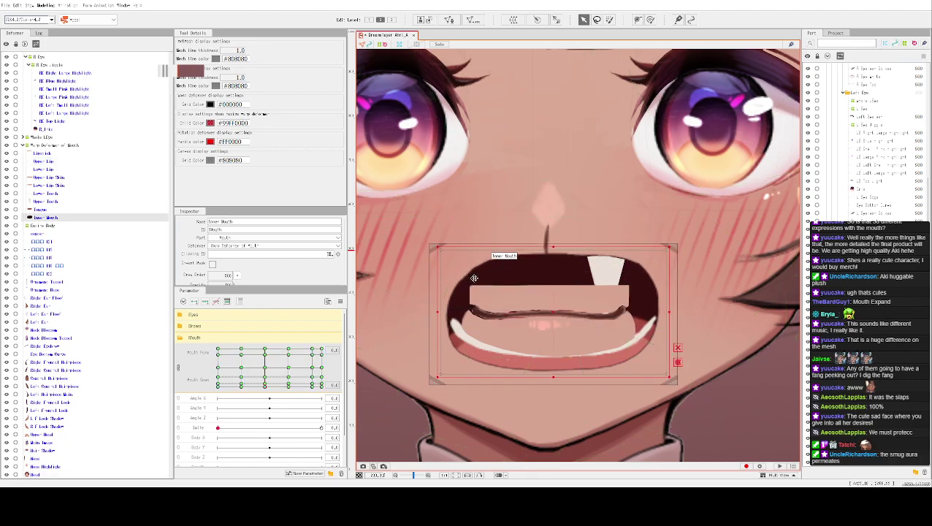
{"action": "left_click_drag", "start_coordinate": [438, 249], "coordinate": [472, 288]}
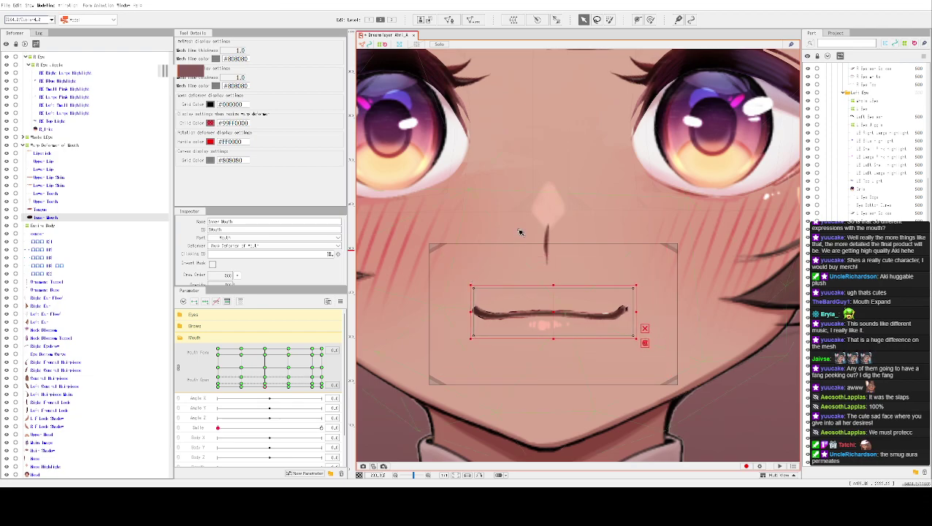
Check how the Inner Mouth fits behind the lips at the closed key between Mouth Form -1.0 and 0.0.
{"action": "scroll", "coordinate": [671, 349], "scroll_direction": "up", "scroll_amount": 2}
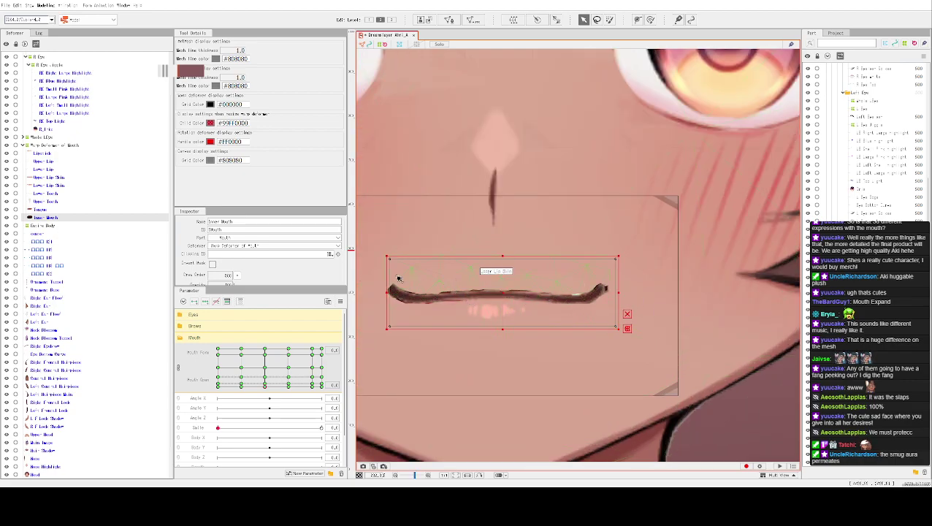
{"action": "mouse_move", "coordinate": [252, 392]}
{"action": "left_mouse_down"}
{"action": "mouse_move", "coordinate": [210, 404]}
{"action": "mouse_move", "coordinate": [243, 395]}
{"action": "left_mouse_up"}
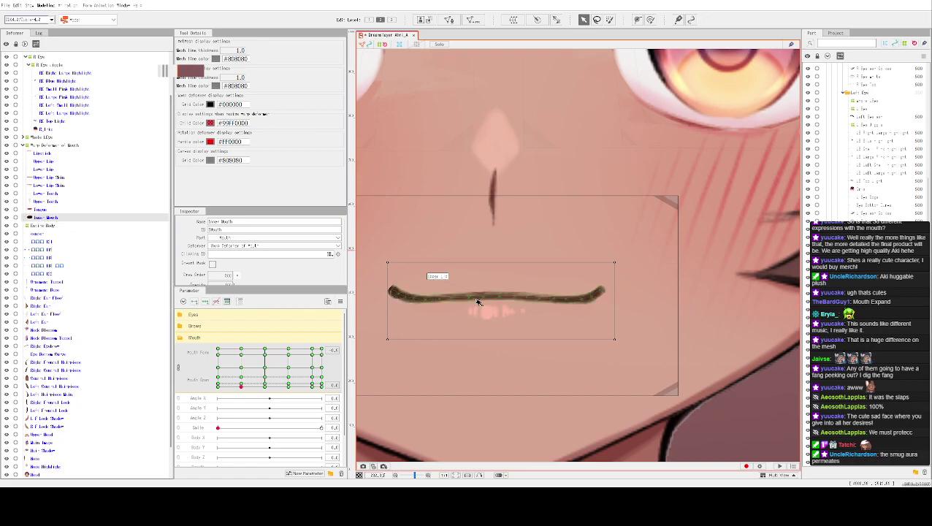
{"action": "left_click", "coordinate": [520, 307]}
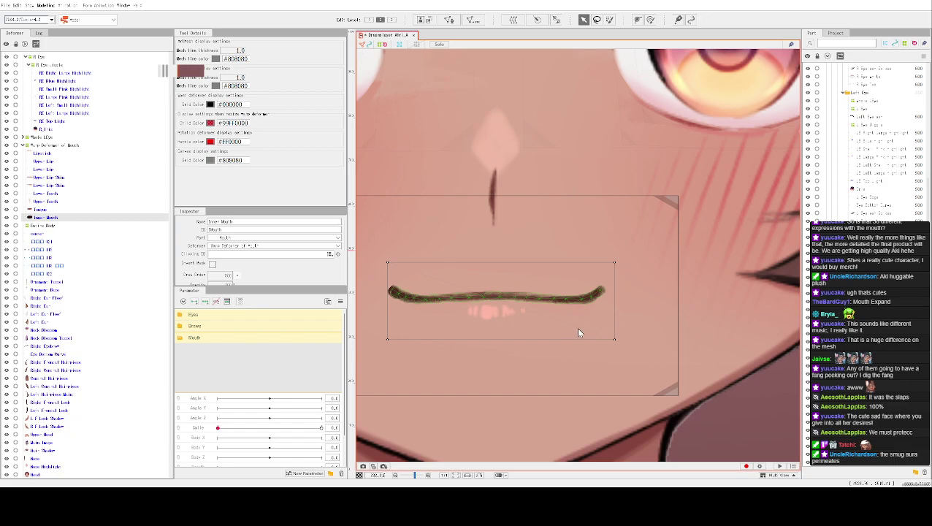
{"action": "left_click", "coordinate": [600, 363]}
{"action": "left_click", "coordinate": [473, 298]}
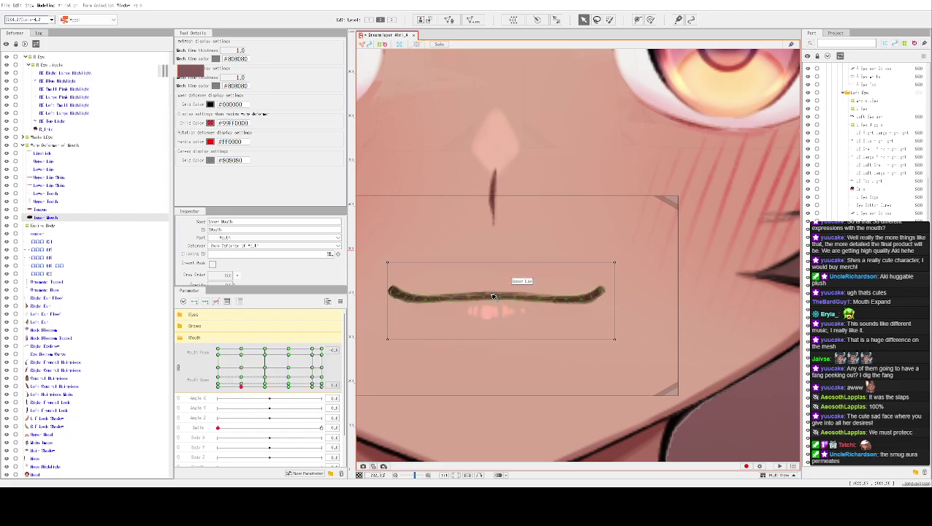
{"action": "left_click", "coordinate": [395, 271]}
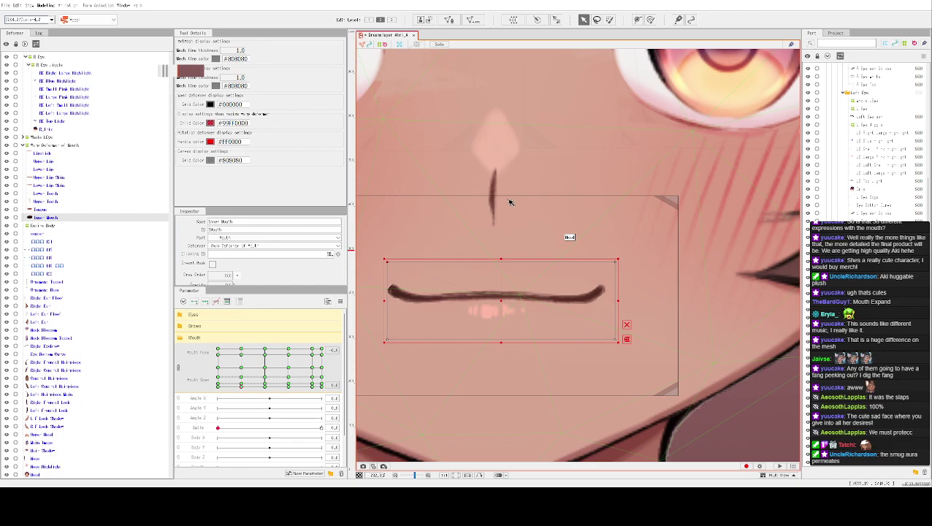
Try to carry the Inner Mouth's upper-left corner position from the neighbouring closed key over to the Mouth Form -1.0 key.
{"action": "left_click", "coordinate": [218, 385]}
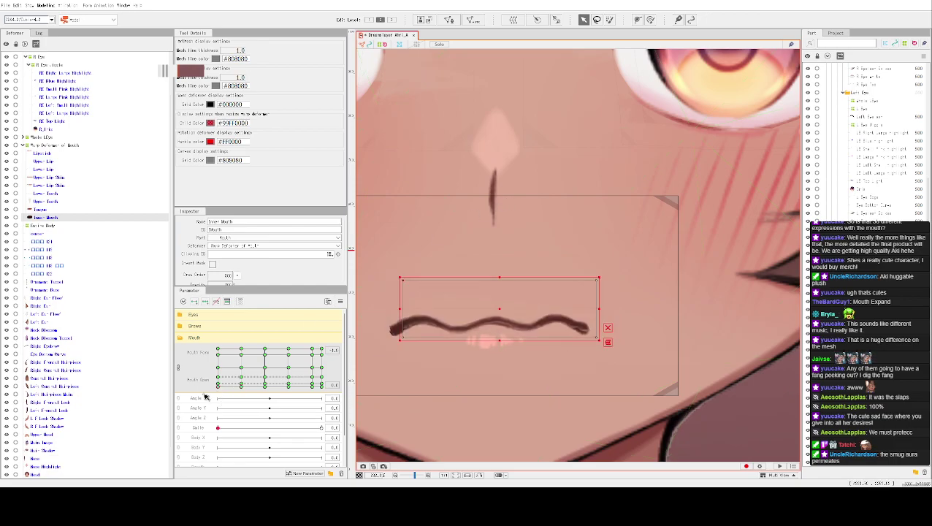
{"action": "left_click", "coordinate": [312, 369]}
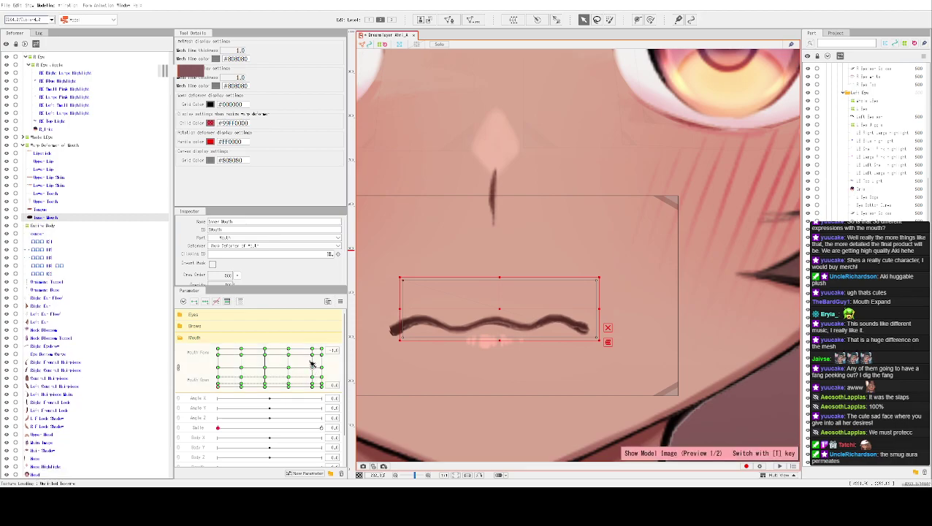
{"action": "left_click", "coordinate": [241, 385]}
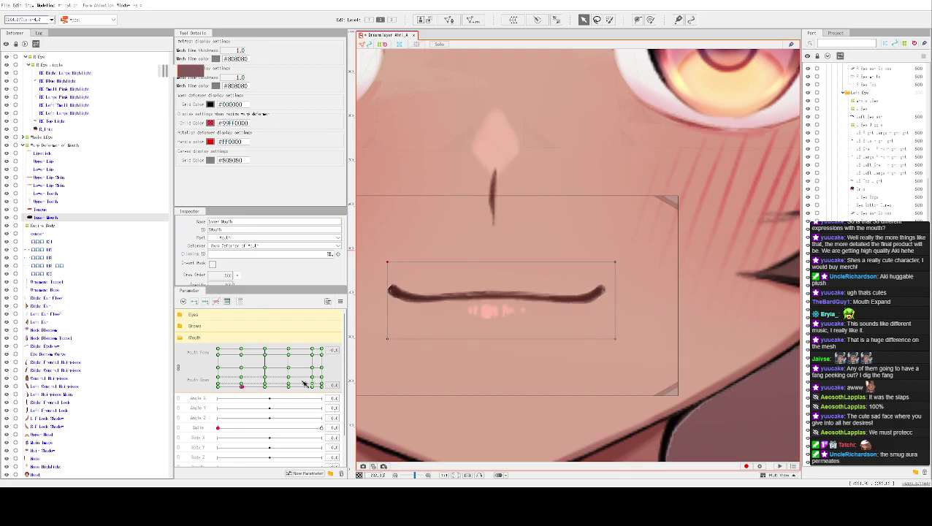
{"action": "left_click", "coordinate": [390, 271]}
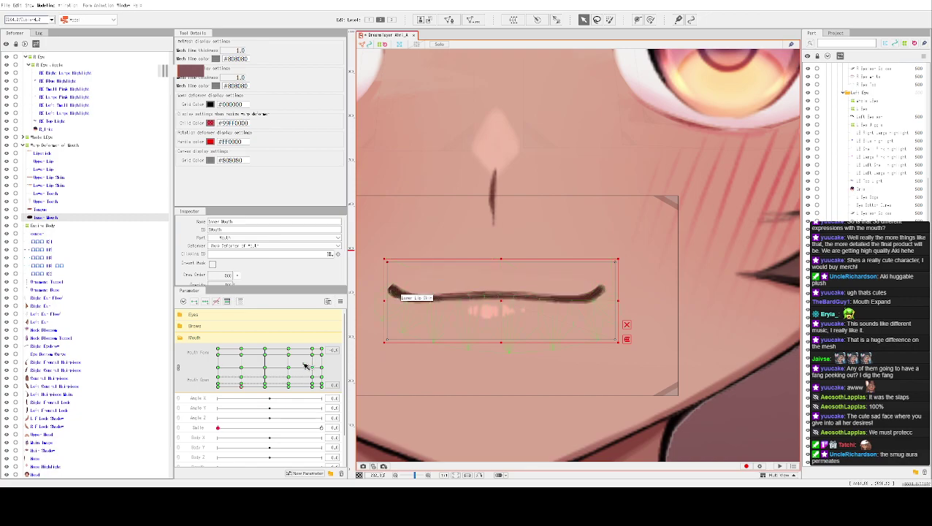
{"action": "left_click", "coordinate": [242, 384]}
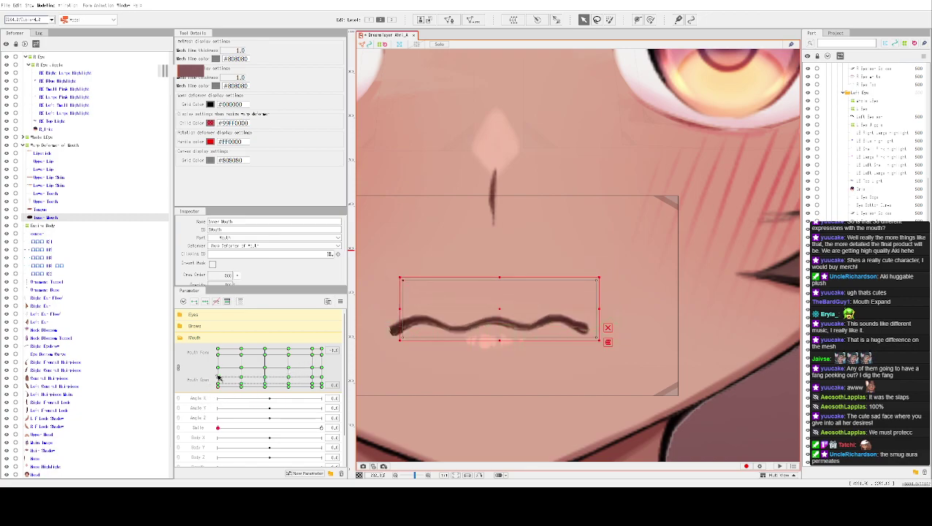
{"action": "left_click", "coordinate": [218, 379]}
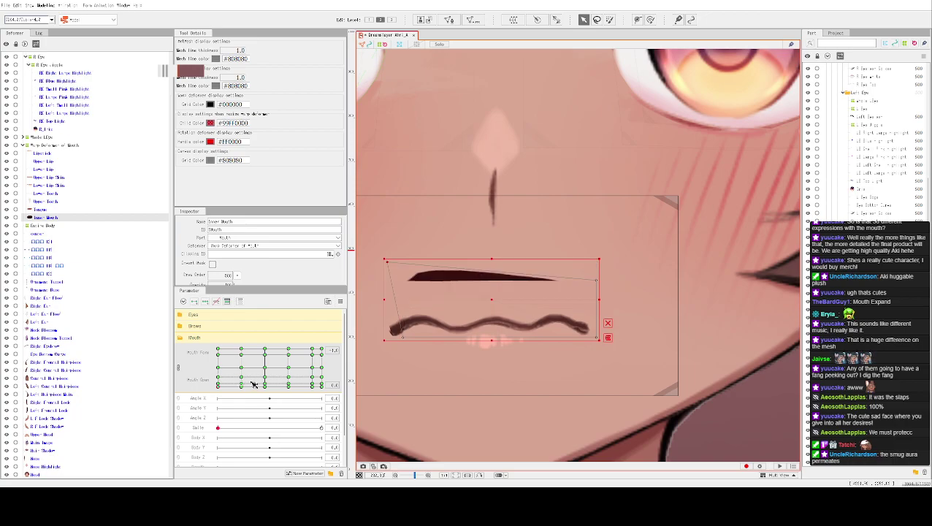
{"action": "left_click", "coordinate": [253, 384]}
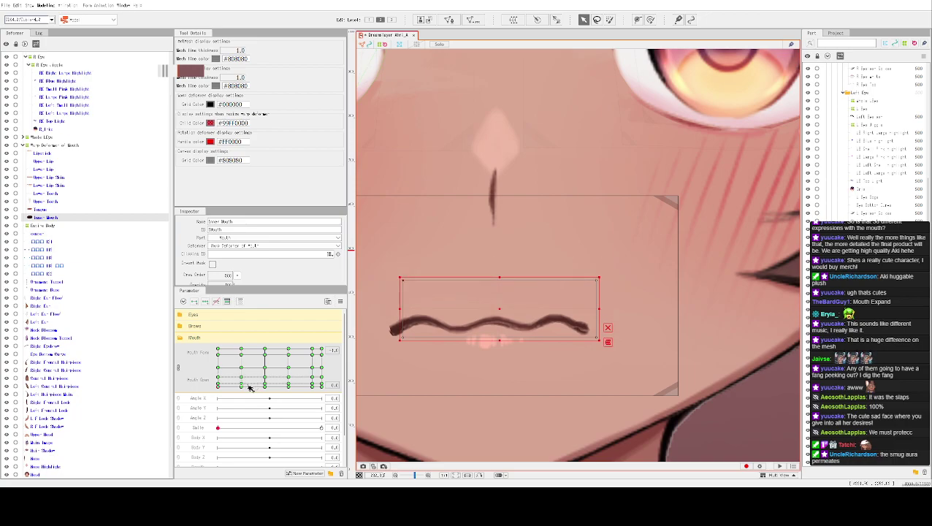
{"action": "left_click", "coordinate": [241, 385]}
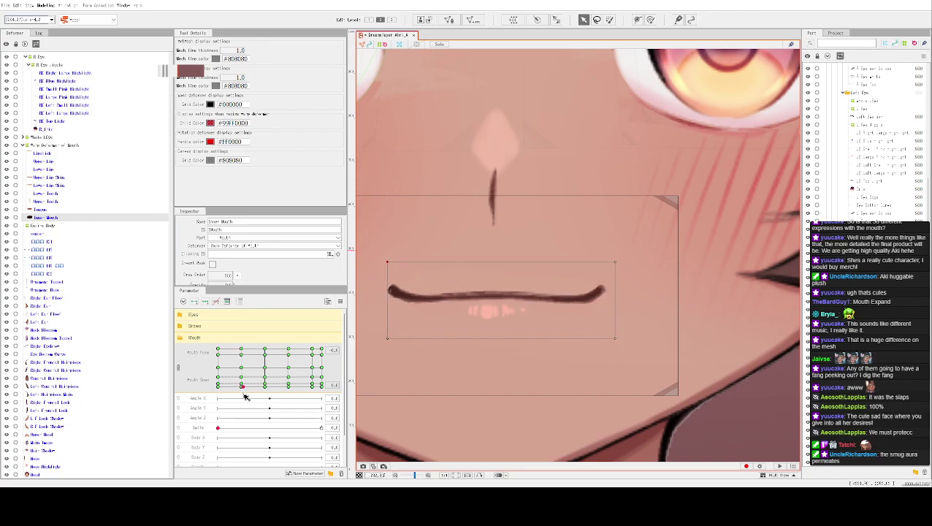
Compare the Upper Lip Skin and Inner Mouth at Mouth Form -1.0 with the Inner Mouth at the neighbouring closed key.
{"action": "left_click", "coordinate": [241, 385]}
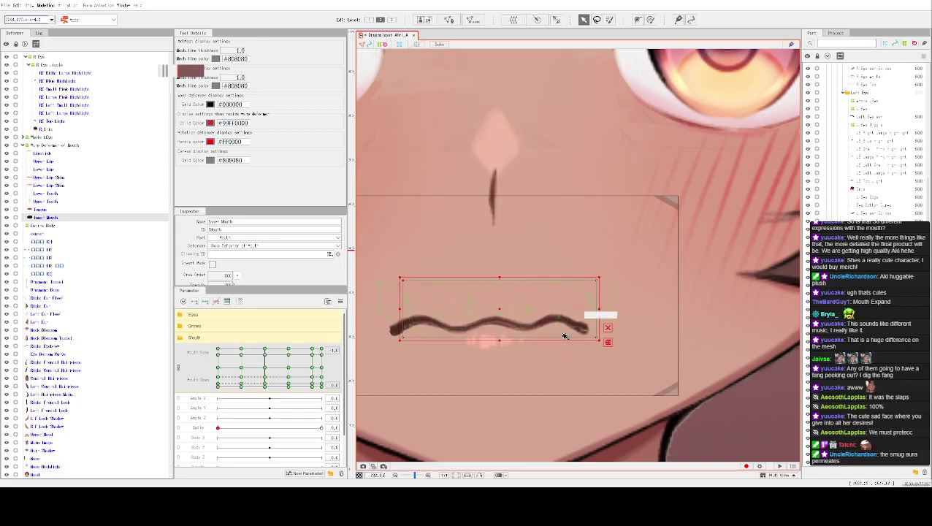
{"action": "left_click", "coordinate": [511, 309]}
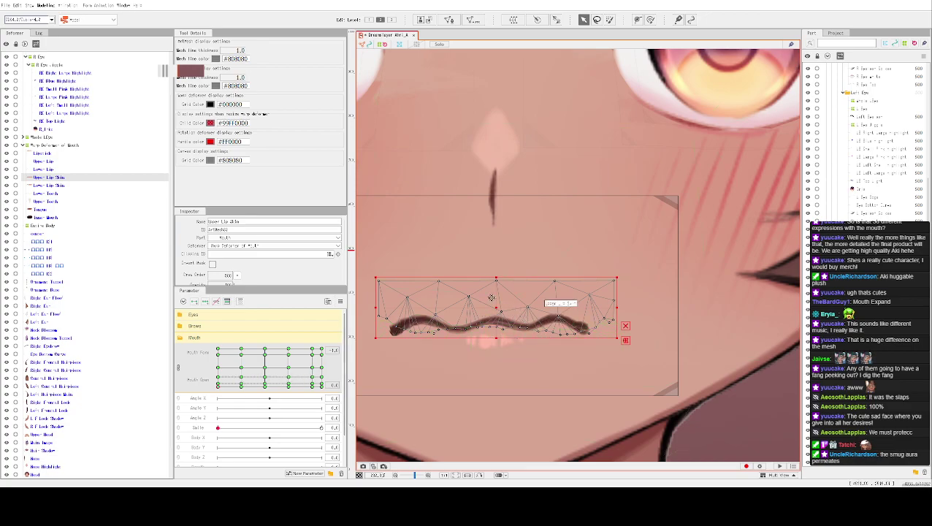
{"action": "left_click", "coordinate": [468, 296]}
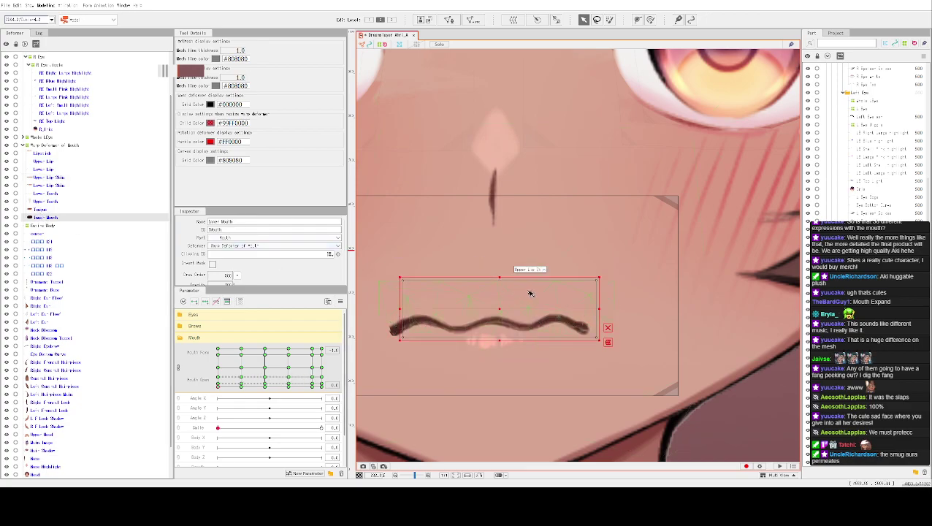
{"action": "left_click", "coordinate": [241, 392]}
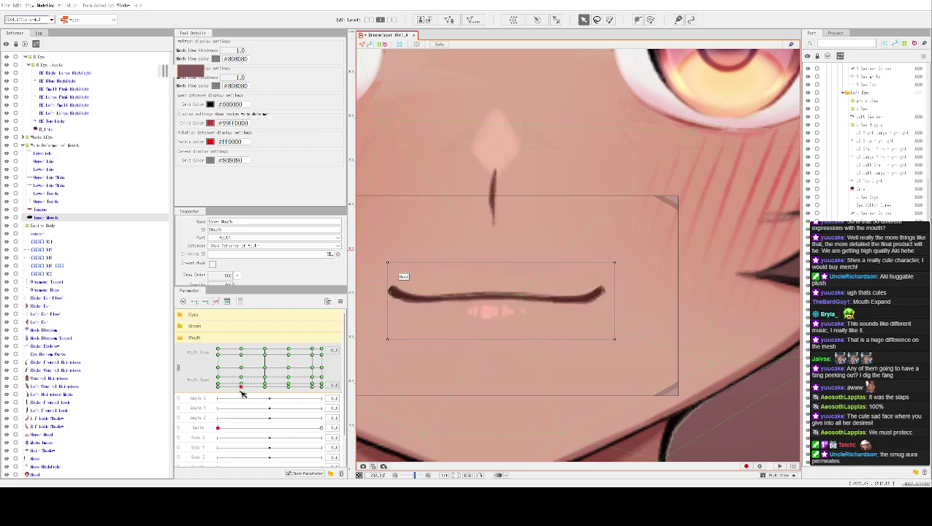
{"action": "left_click", "coordinate": [390, 266]}
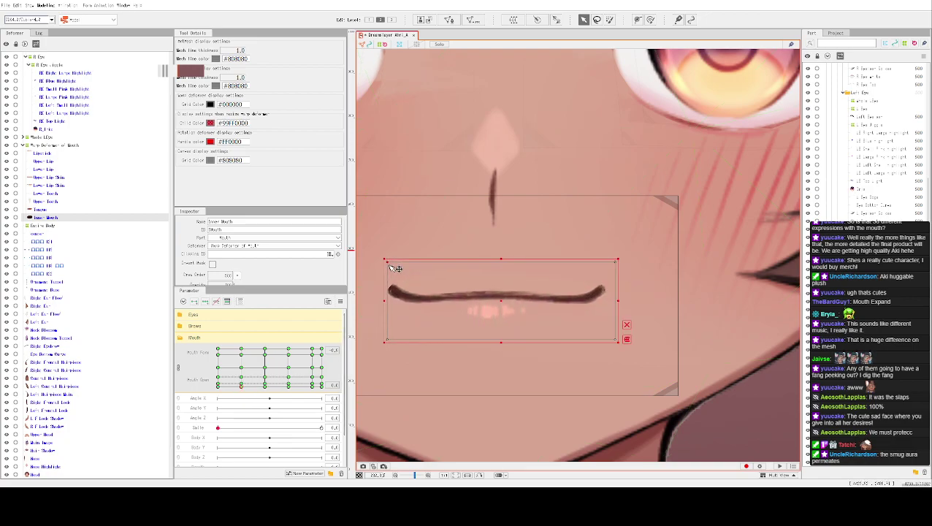
Scale the Inner Mouth down and move it up behind the closed lips at the key between Mouth Form -1.0 and 0.0.
{"action": "left_click", "coordinate": [429, 278]}
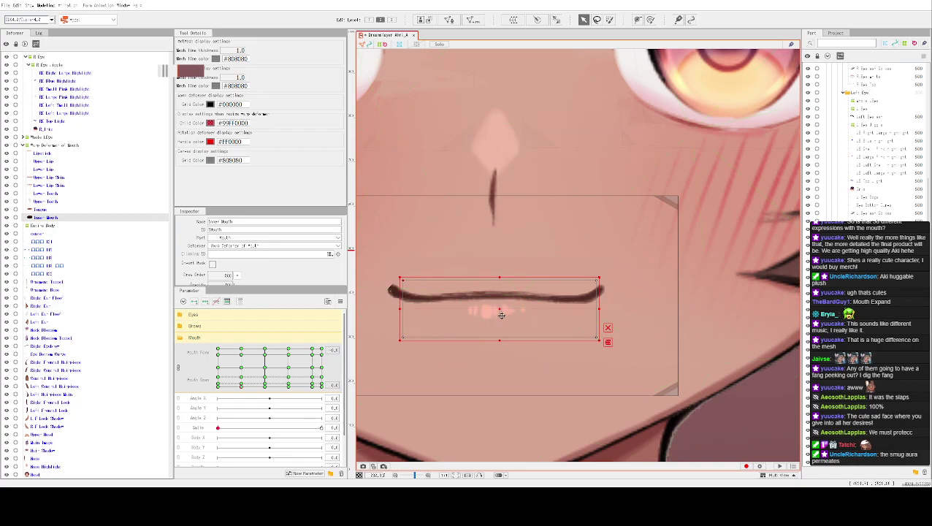
{"action": "left_click_drag", "start_coordinate": [500, 315], "coordinate": [497, 293]}
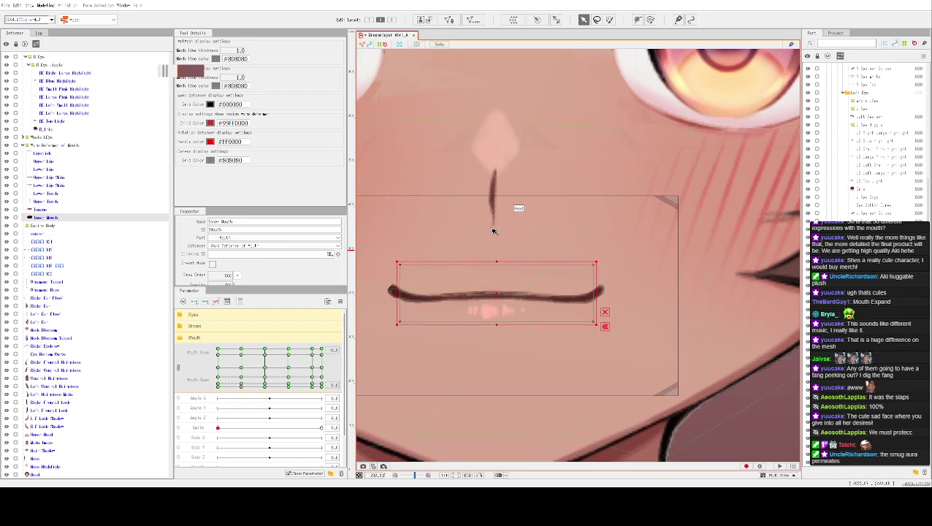
Bend the closed Upper Lip into a wavy curve at Mouth Form 0.0 by raising its path points on both sides of centre.
{"action": "left_click", "coordinate": [267, 389]}
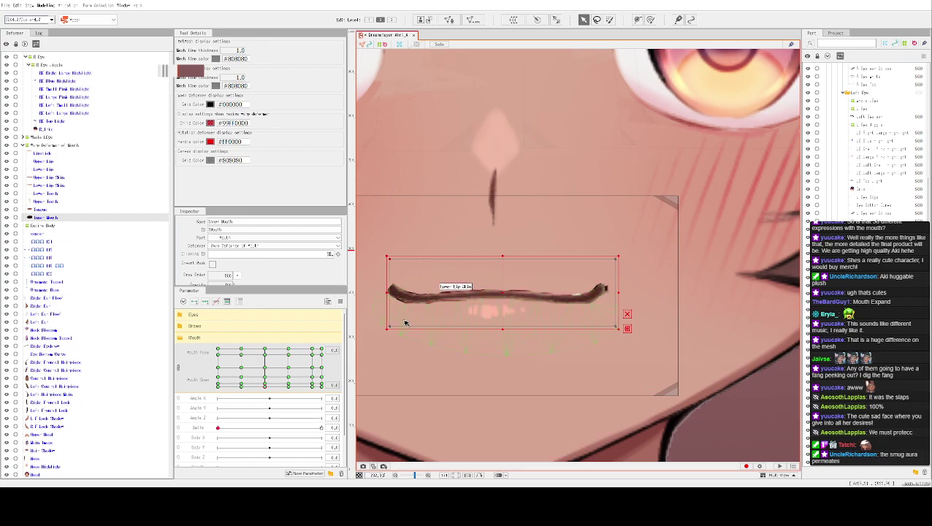
{"action": "mouse_move", "coordinate": [289, 387]}
{"action": "left_mouse_down"}
{"action": "mouse_move", "coordinate": [265, 376]}
{"action": "mouse_move", "coordinate": [267, 356]}
{"action": "mouse_move", "coordinate": [229, 369]}
{"action": "mouse_move", "coordinate": [297, 397]}
{"action": "mouse_move", "coordinate": [219, 402]}
{"action": "mouse_move", "coordinate": [267, 405]}
{"action": "left_mouse_up"}
{"action": "left_click_drag", "start_coordinate": [269, 406], "coordinate": [268, 405]}
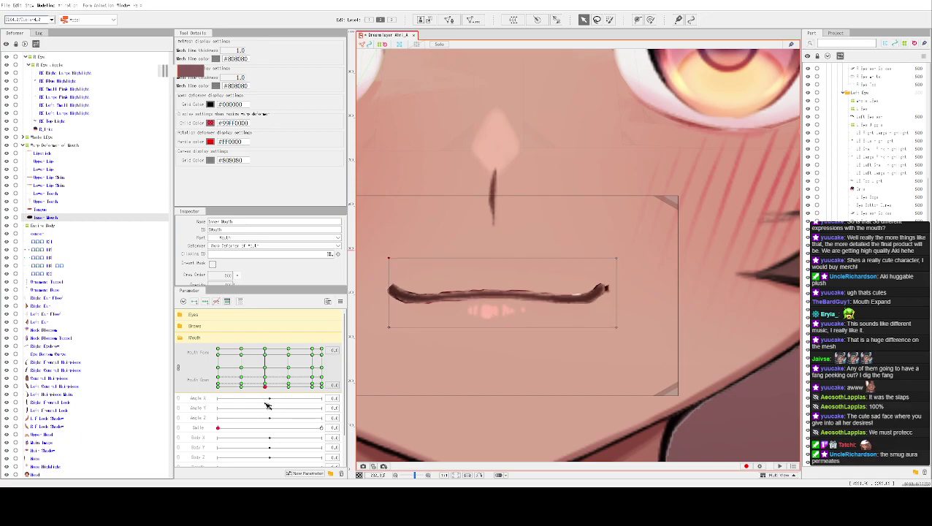
{"action": "left_click", "coordinate": [469, 297]}
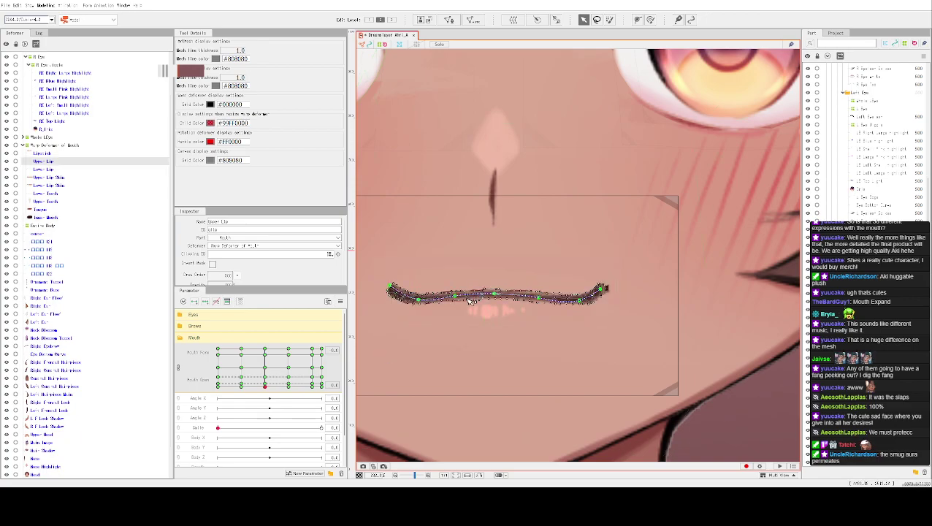
{"action": "left_click", "coordinate": [419, 304]}
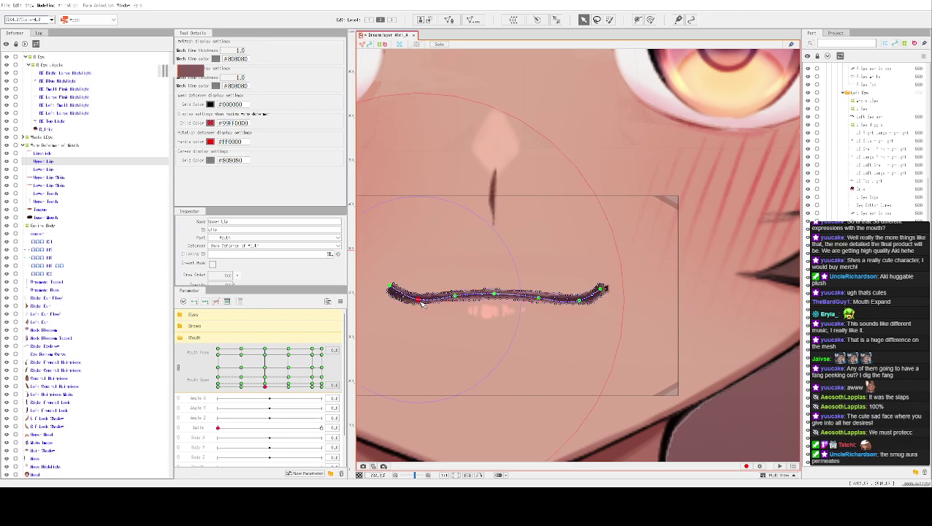
{"action": "left_click", "coordinate": [457, 295]}
{"action": "left_click_drag", "start_coordinate": [458, 296], "coordinate": [584, 299]}
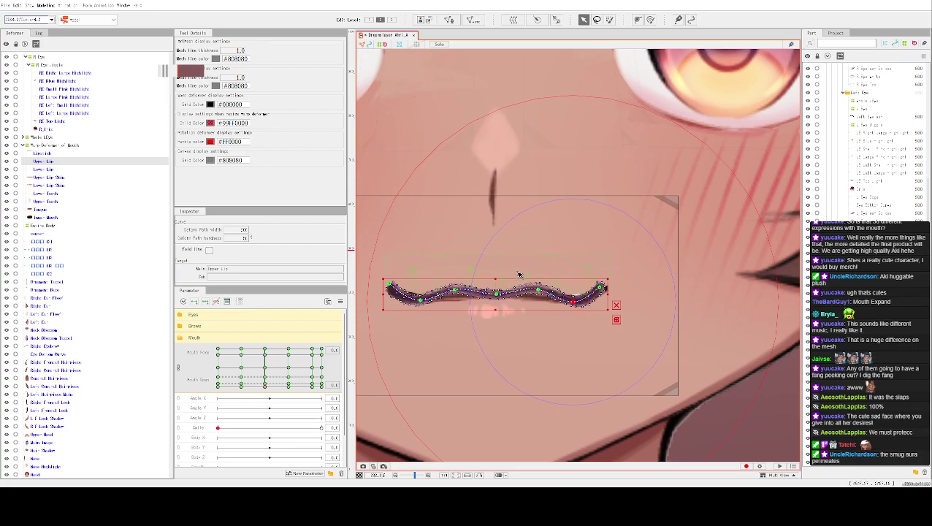
{"action": "key", "text": "ctrl+h"}
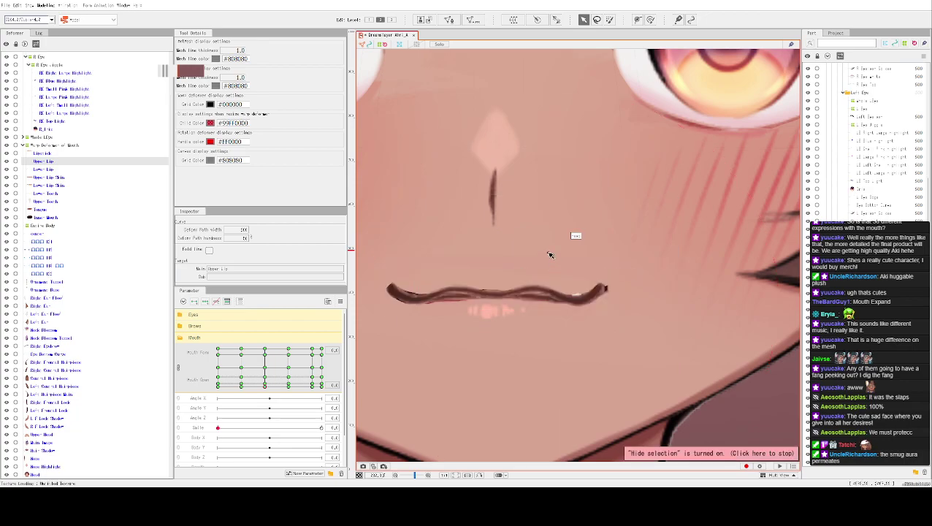
{"action": "left_click", "coordinate": [461, 303]}
{"action": "double_click", "coordinate": [457, 301]}
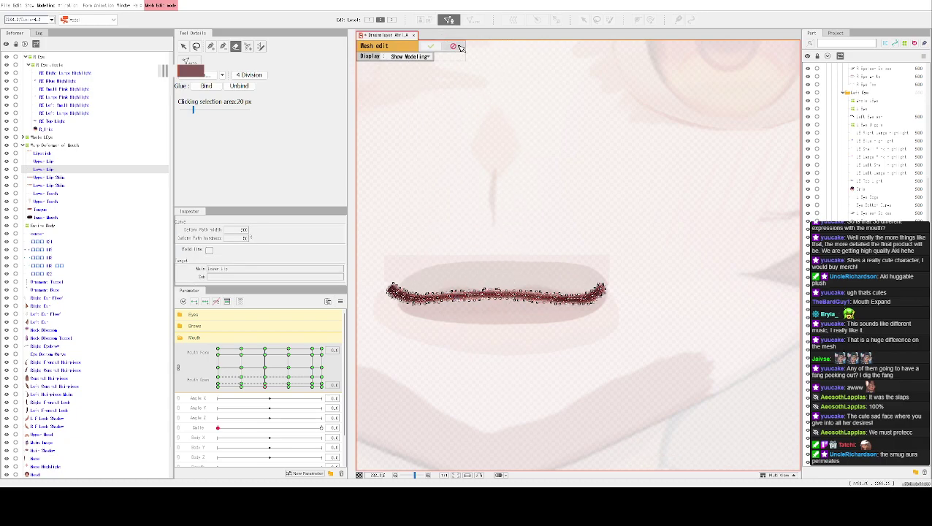
{"action": "left_click", "coordinate": [453, 46]}
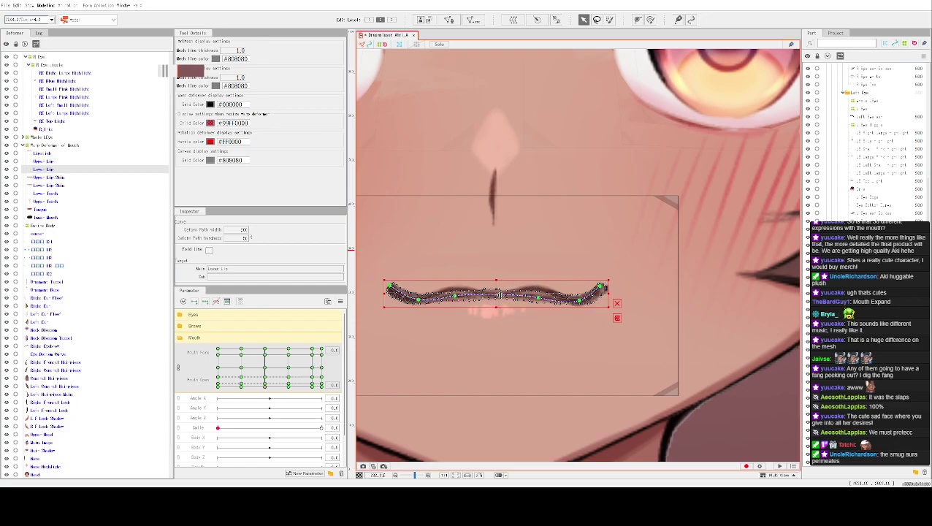
Match the Lower Lip to the Upper Lip's wavy curve at the Mouth Form 0.0 closed key.
{"action": "scroll", "coordinate": [500, 294], "scroll_direction": "up", "scroll_amount": 5}
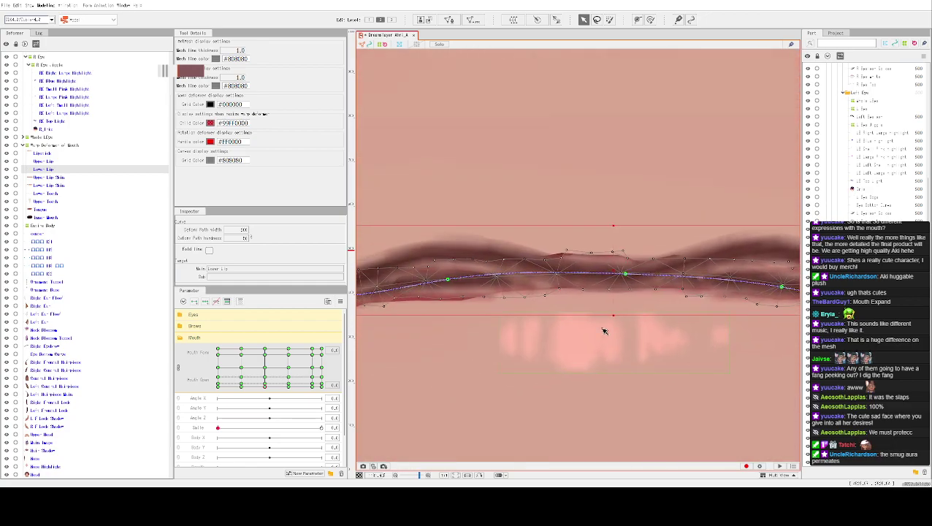
{"action": "scroll", "coordinate": [603, 337], "scroll_direction": "down", "scroll_amount": 3}
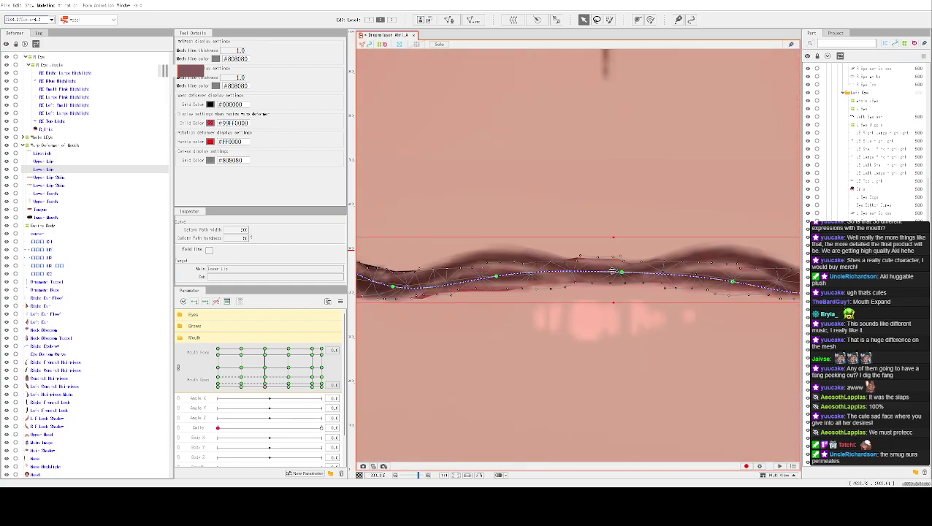
{"action": "left_click", "coordinate": [60, 161]}
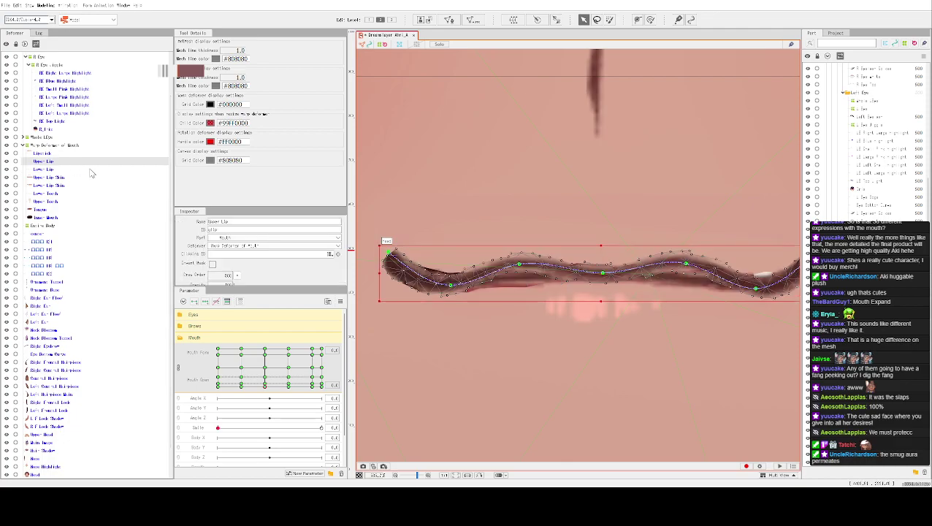
{"action": "left_click", "coordinate": [54, 171]}
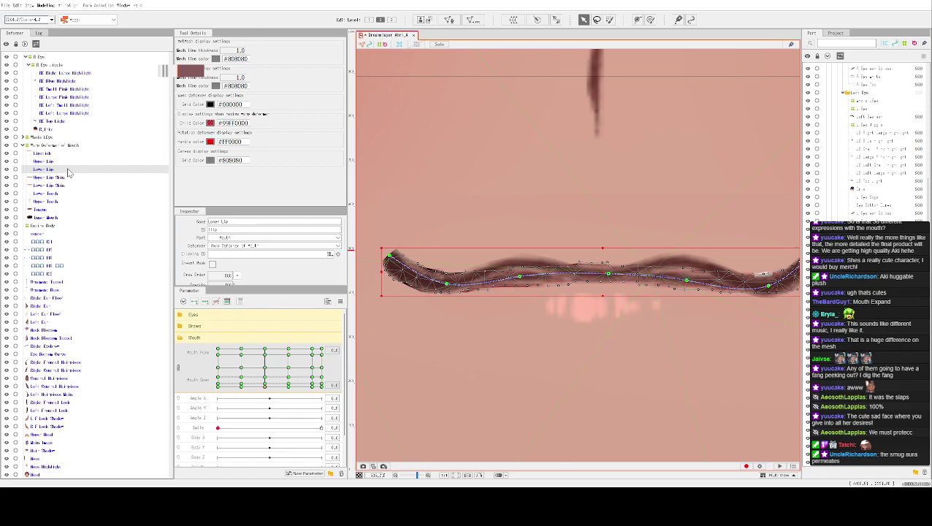
{"action": "scroll", "coordinate": [684, 210], "scroll_direction": "down", "scroll_amount": 2}
{"action": "left_click_drag", "start_coordinate": [670, 197], "coordinate": [603, 217]}
Move the Lower Lip Skin up and the Upper Lip Skin slightly down and right to fit around the wavy closed lips.
{"action": "left_click", "coordinate": [533, 300]}
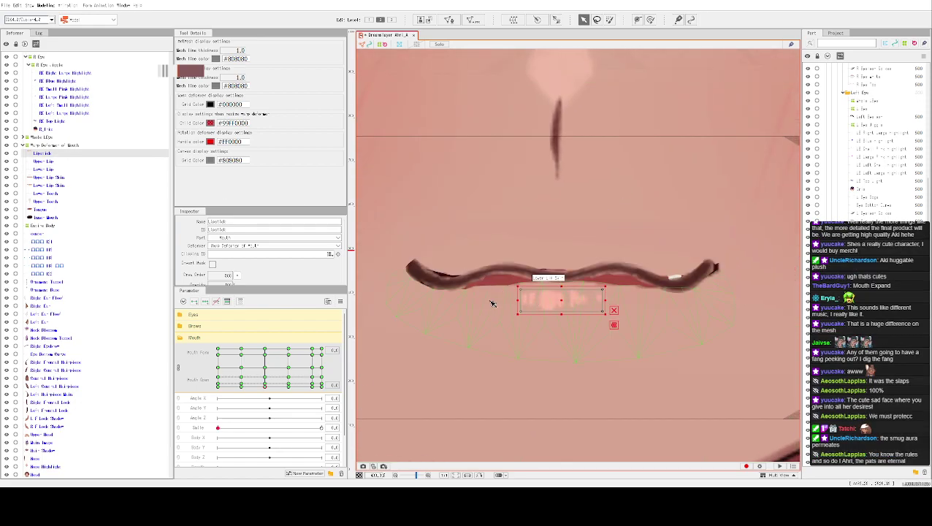
{"action": "left_click", "coordinate": [491, 300]}
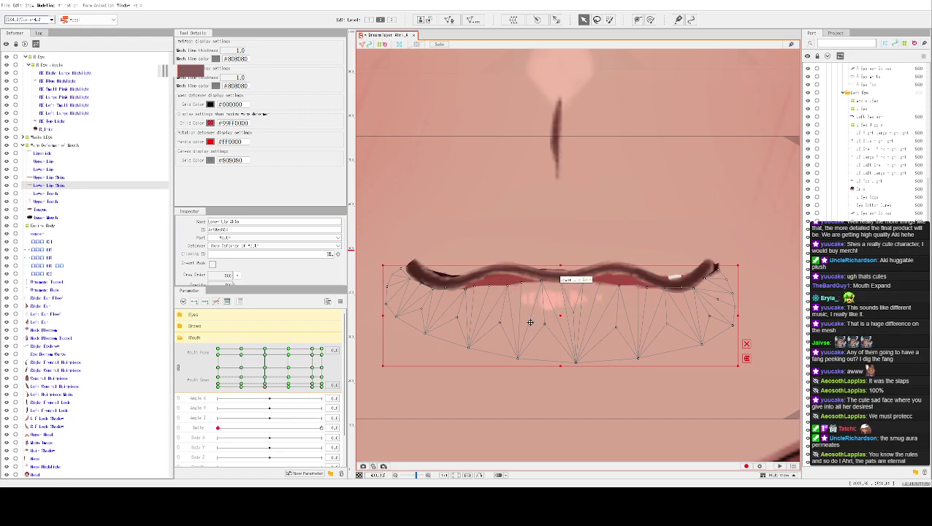
{"action": "left_click_drag", "start_coordinate": [548, 332], "coordinate": [548, 314]}
{"action": "left_click", "coordinate": [542, 246]}
{"action": "left_click_drag", "start_coordinate": [542, 247], "coordinate": [542, 251]}
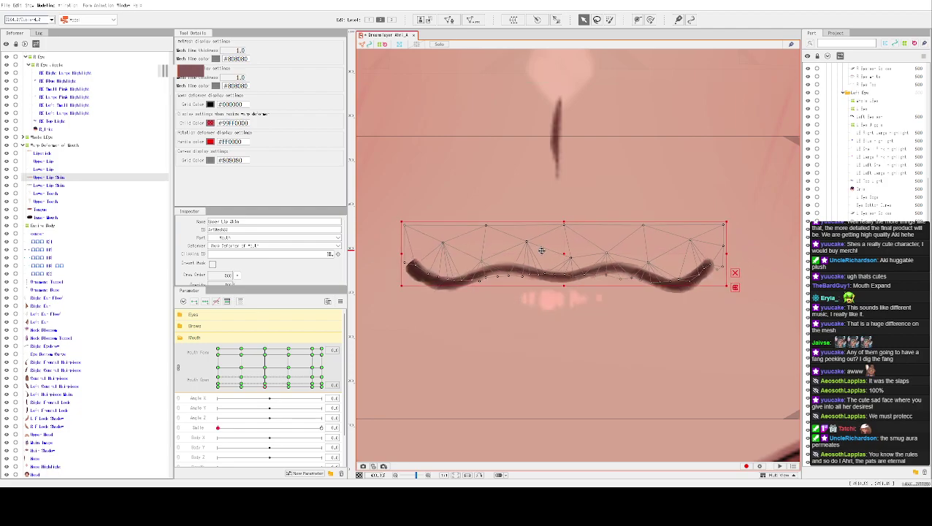
{"action": "key", "text": "Right"}
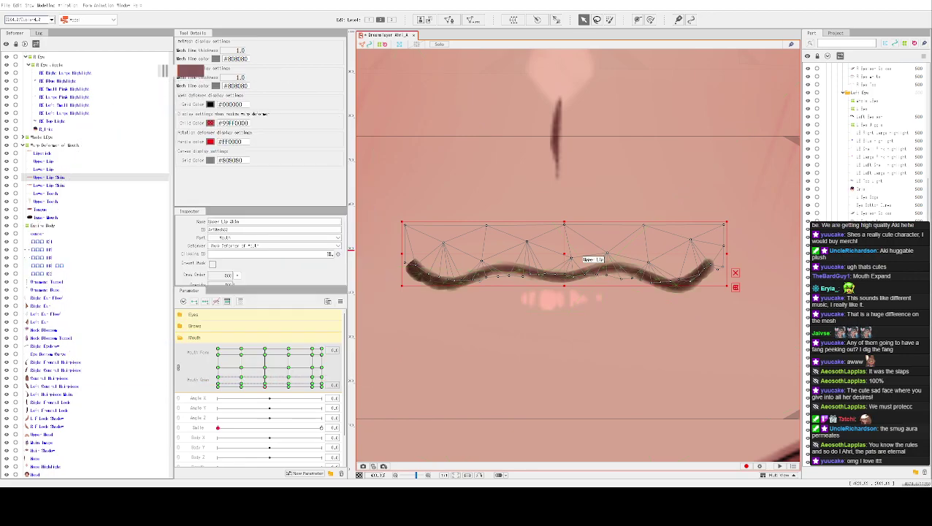
Examine the wavy closed mouth up close and in proportion to the whole face.
{"action": "scroll", "coordinate": [643, 212], "scroll_direction": "up", "scroll_amount": 1}
{"action": "scroll", "coordinate": [433, 298], "scroll_direction": "down", "scroll_amount": 1}
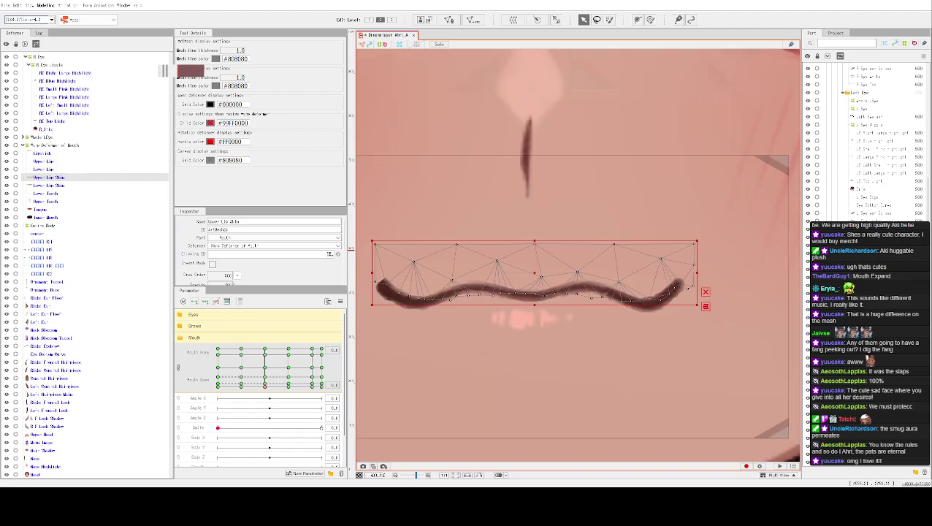
{"action": "left_click", "coordinate": [516, 238]}
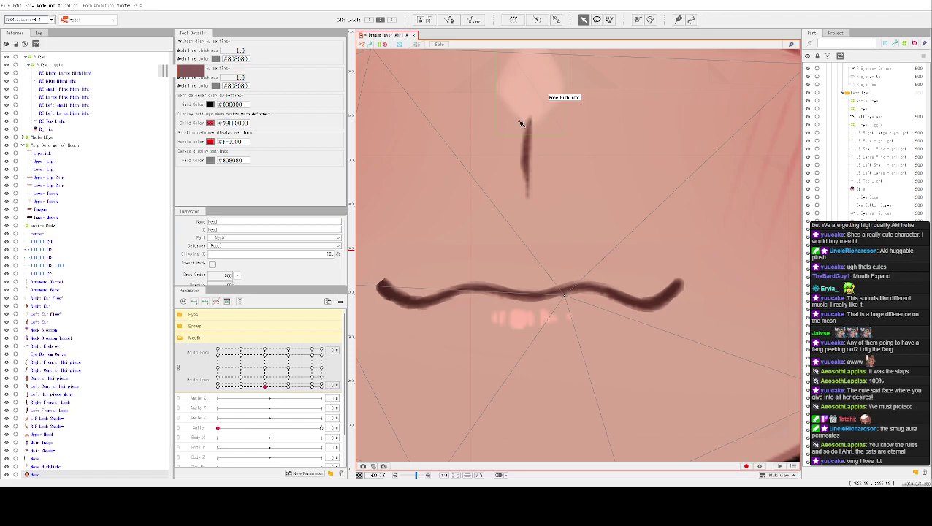
{"action": "scroll", "coordinate": [521, 328], "scroll_direction": "down", "scroll_amount": 1}
{"action": "scroll", "coordinate": [521, 328], "scroll_direction": "down", "scroll_amount": 3}
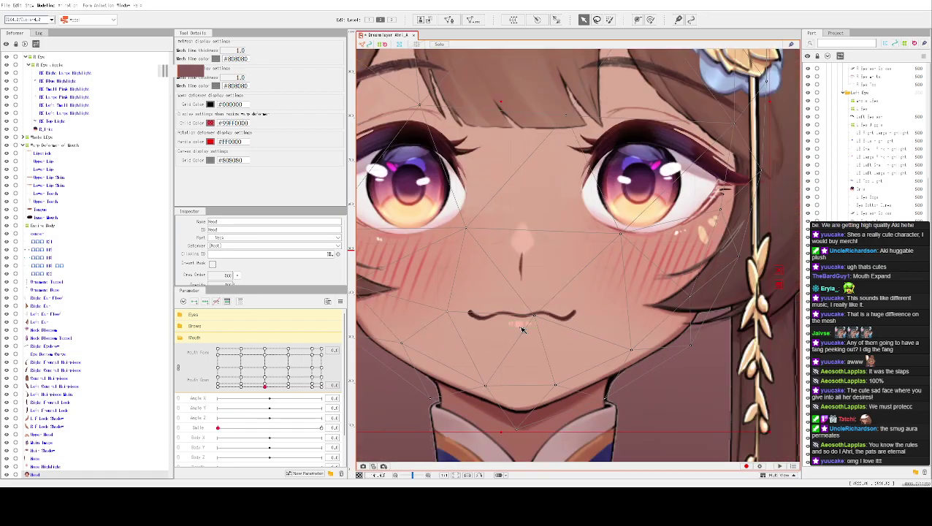
{"action": "scroll", "coordinate": [523, 329], "scroll_direction": "up", "scroll_amount": 2}
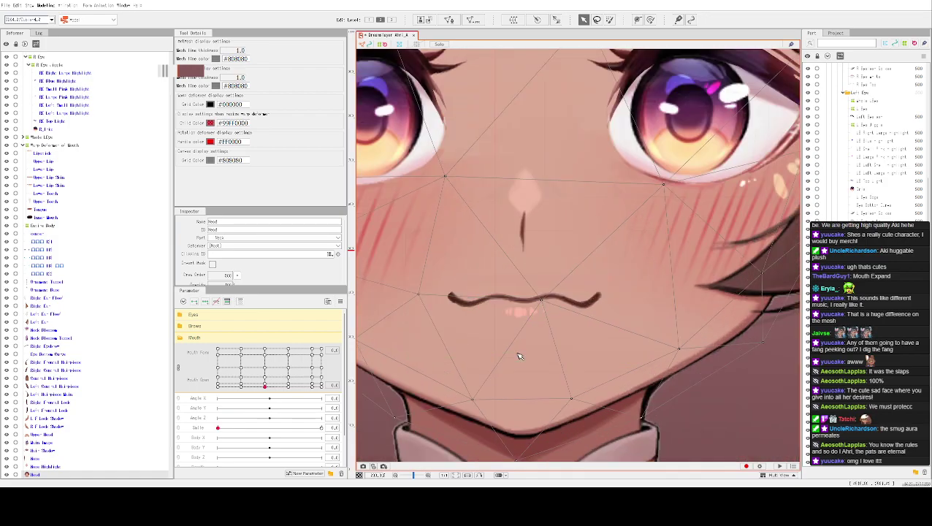
{"action": "left_click", "coordinate": [523, 299]}
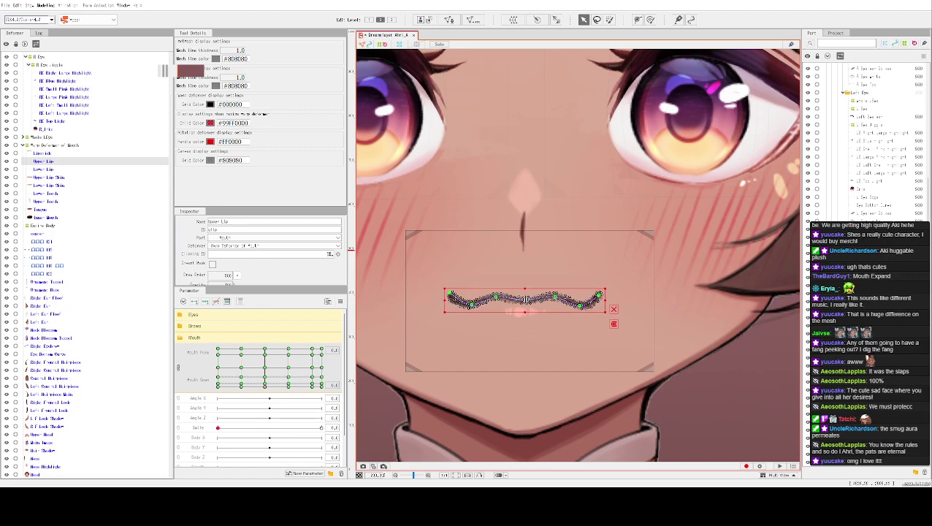
{"action": "scroll", "coordinate": [523, 299], "scroll_direction": "up", "scroll_amount": 1}
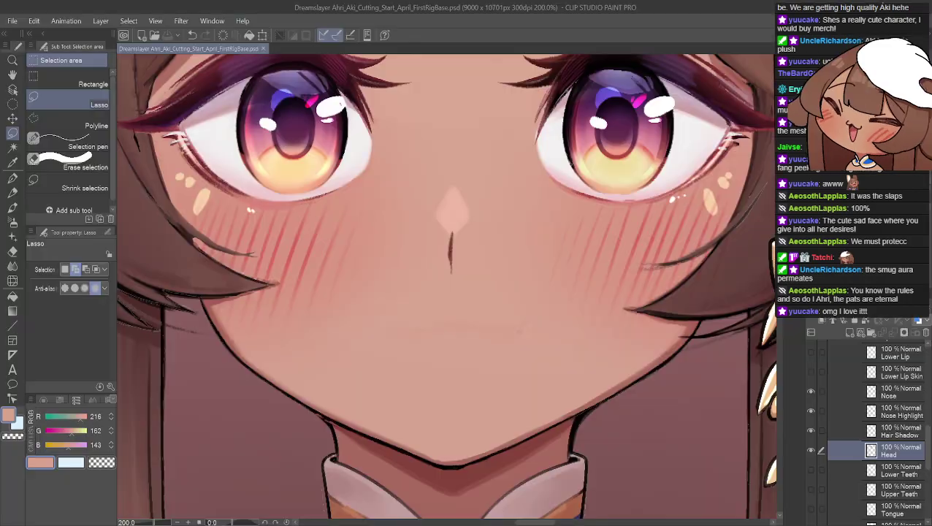
Switch to Clip Studio Paint and show the Lipstick, Lower Lip and Lower Lip Skin layers to view the originally drawn mouth.
{"action": "scroll", "coordinate": [818, 427], "scroll_direction": "up", "scroll_amount": 1}
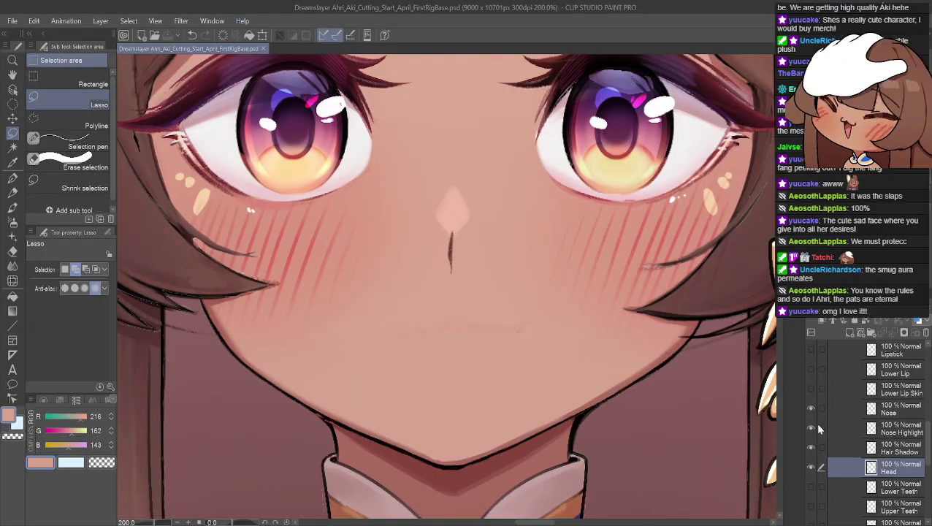
{"action": "scroll", "coordinate": [807, 388], "scroll_direction": "up", "scroll_amount": 1}
{"action": "left_click", "coordinate": [810, 387]}
{"action": "left_click", "coordinate": [810, 369]}
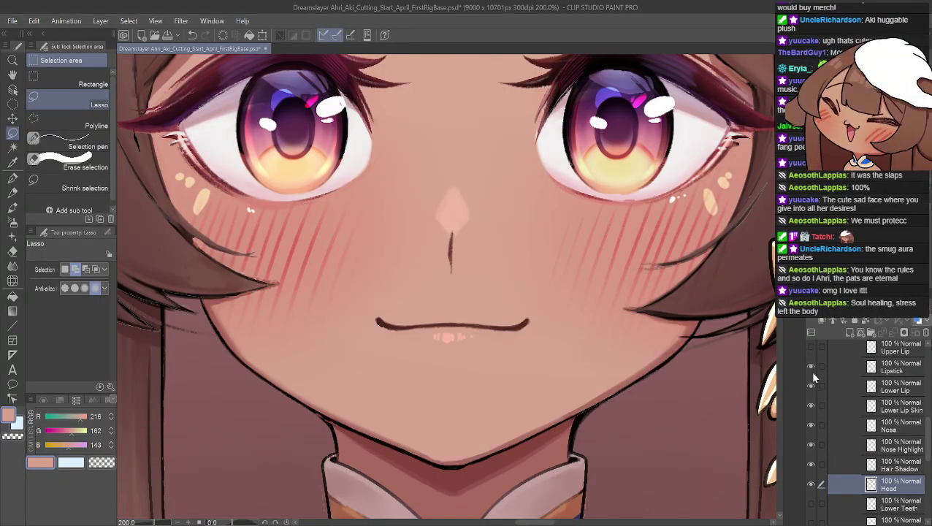
{"action": "scroll", "coordinate": [810, 368], "scroll_direction": "up", "scroll_amount": 1}
{"action": "scroll", "coordinate": [812, 377], "scroll_direction": "up", "scroll_amount": 2}
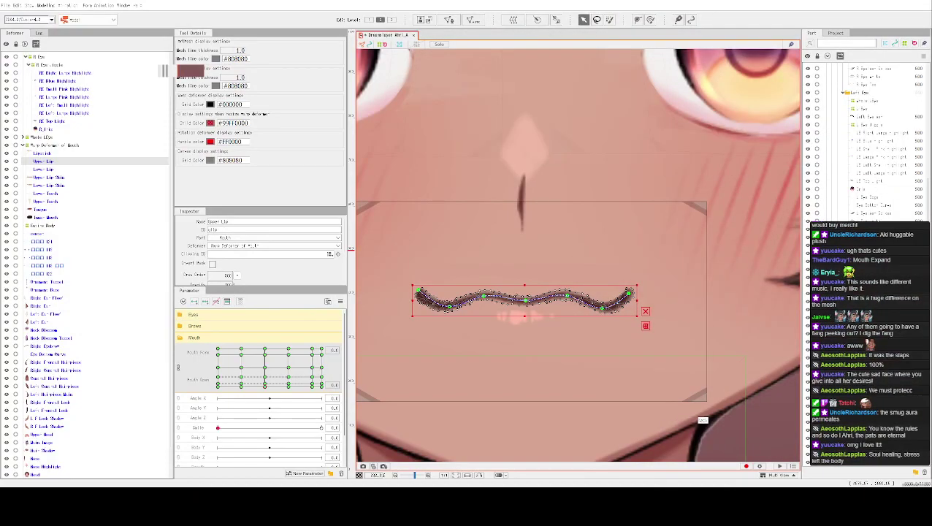
Switch back to Live2D Cubism Editor and nudge the wavy Upper Lip slightly left at the Mouth Form 0.0 closed key.
{"action": "scroll", "coordinate": [544, 300], "scroll_direction": "up", "scroll_amount": 2}
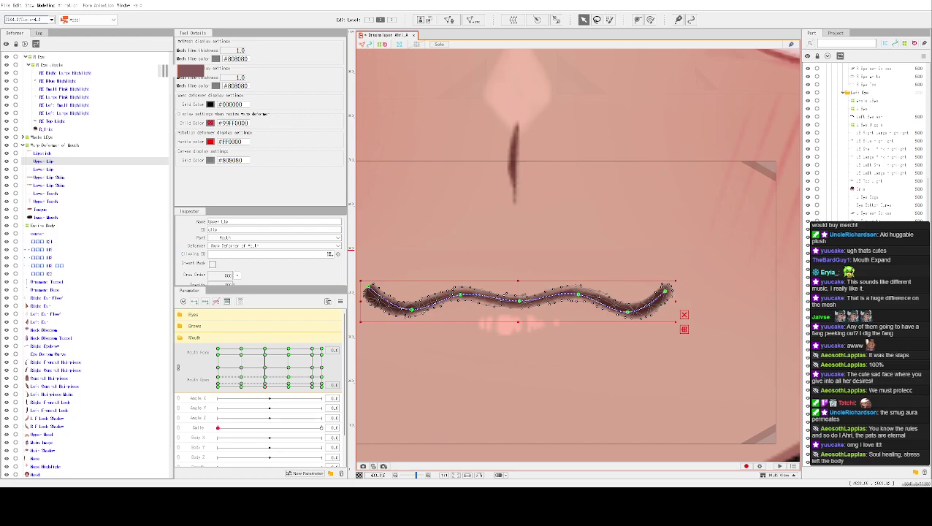
{"action": "left_click_drag", "start_coordinate": [525, 306], "coordinate": [523, 306]}
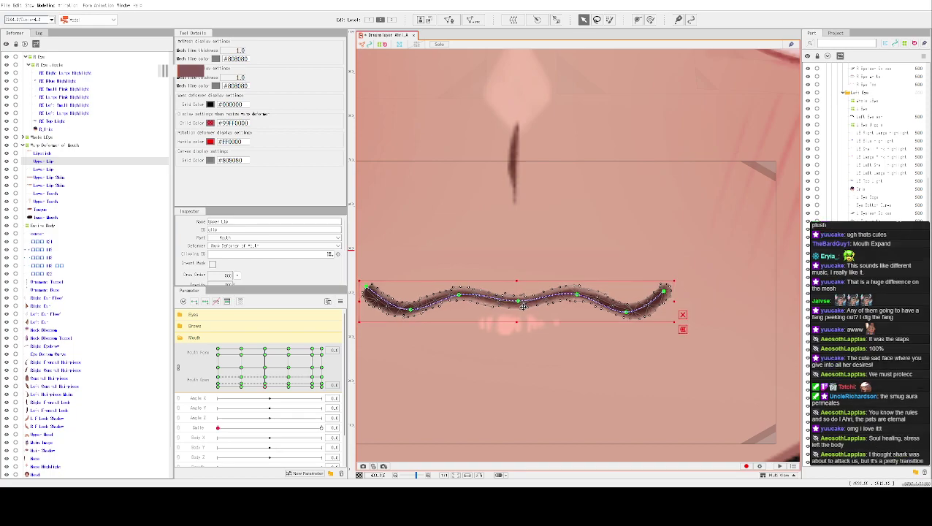
{"action": "scroll", "coordinate": [518, 302], "scroll_direction": "down", "scroll_amount": 2}
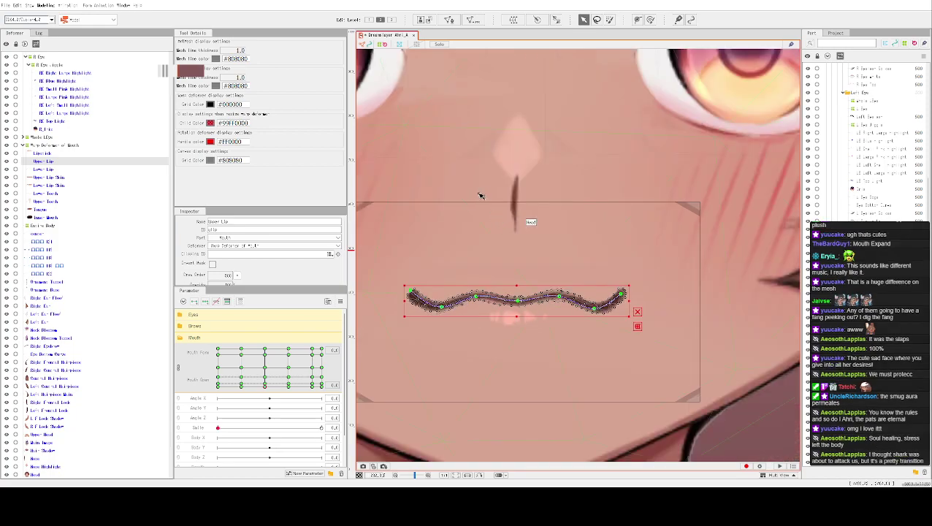
{"action": "left_click_drag", "start_coordinate": [457, 224], "coordinate": [506, 265]}
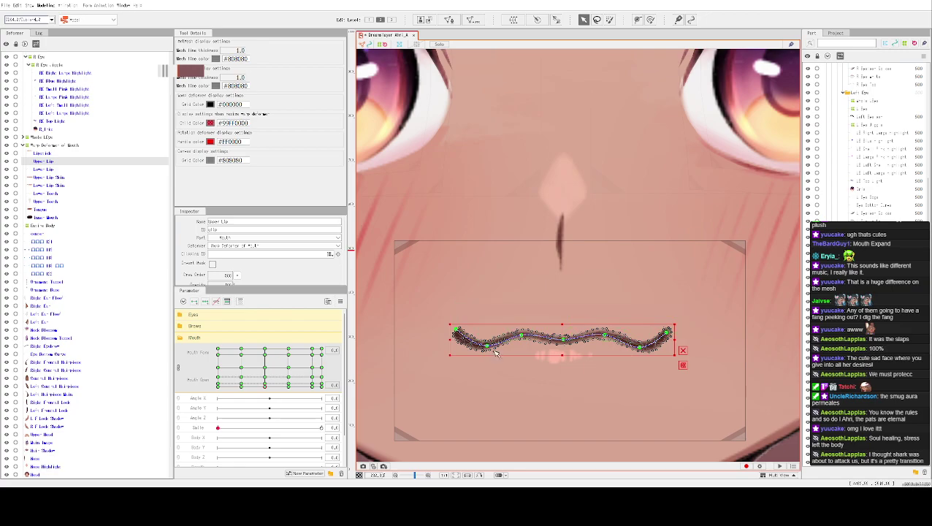
Raise the Upper Lip's centre path point to arch its middle, and inspect the curve with the selection hidden.
{"action": "key", "text": "p"}
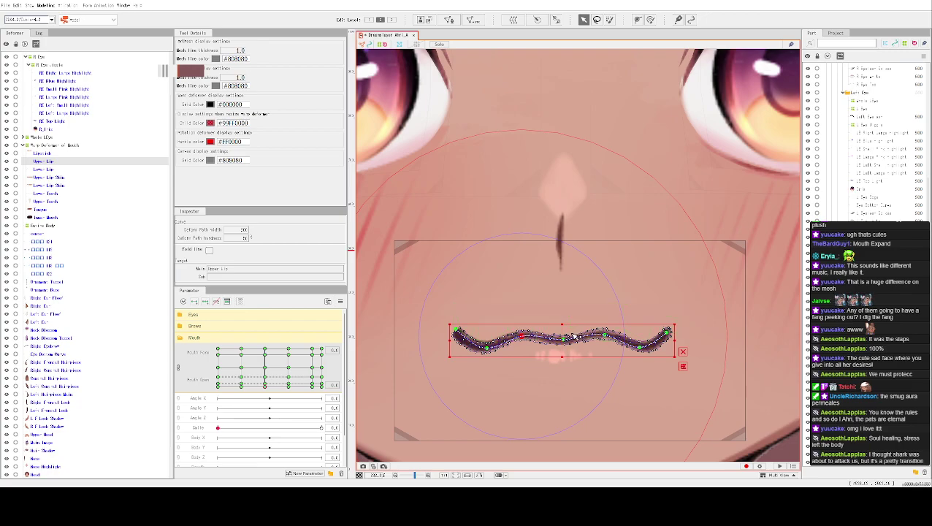
{"action": "key", "text": "v"}
{"action": "left_click_drag", "start_coordinate": [567, 336], "coordinate": [573, 317]}
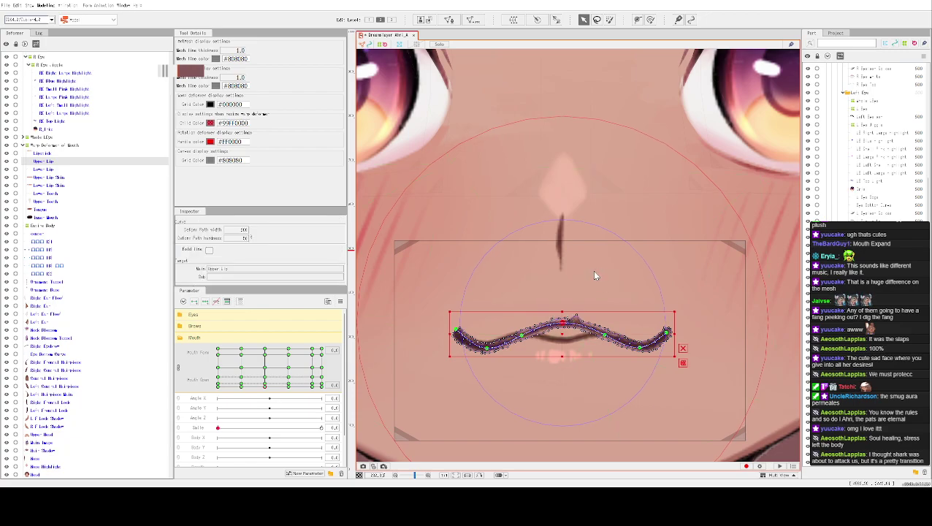
{"action": "key", "text": "h"}
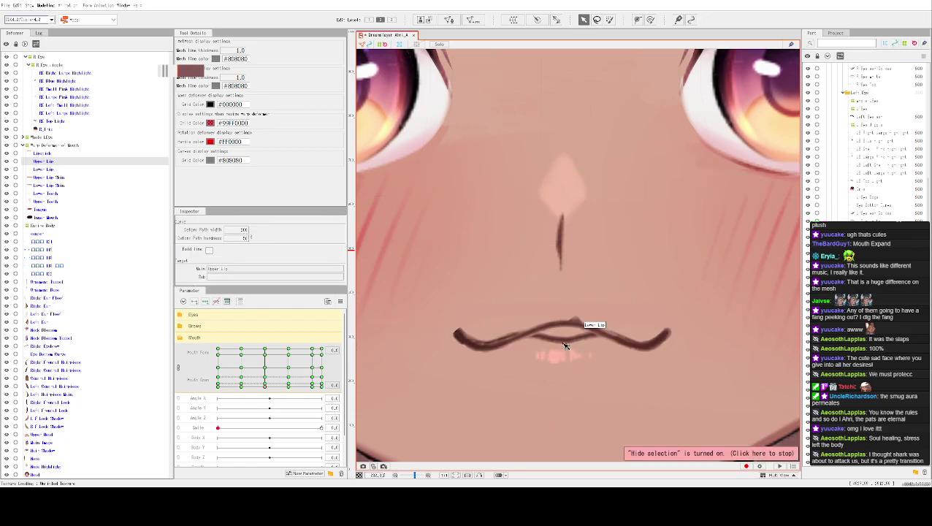
{"action": "left_click", "coordinate": [545, 327]}
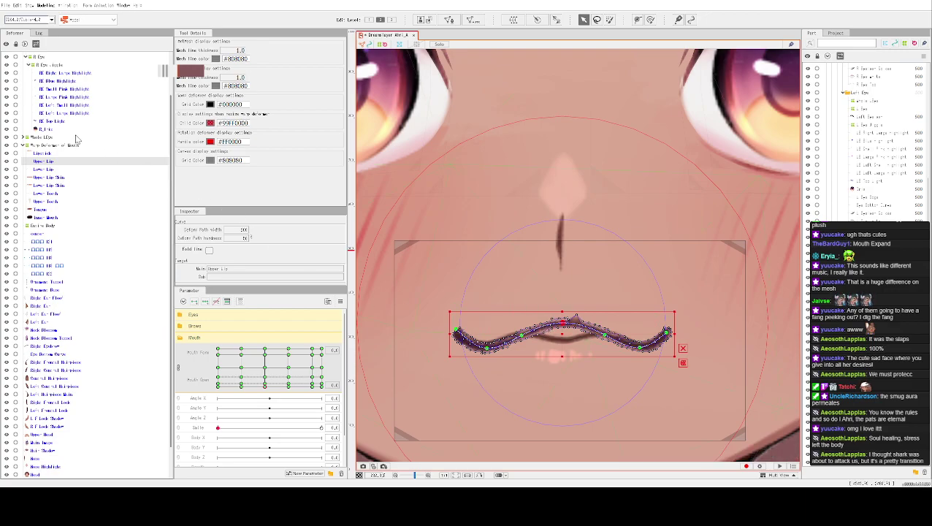
Raise the Lower Lip's centre path point to match the Upper Lip's arch, and inspect the closed mouth with the selection hidden.
{"action": "left_click", "coordinate": [53, 171]}
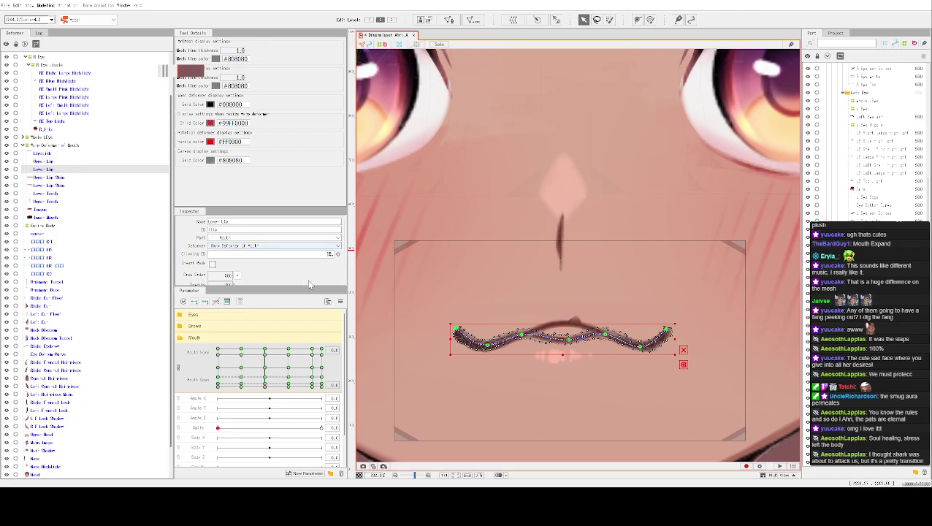
{"action": "left_click", "coordinate": [56, 161]}
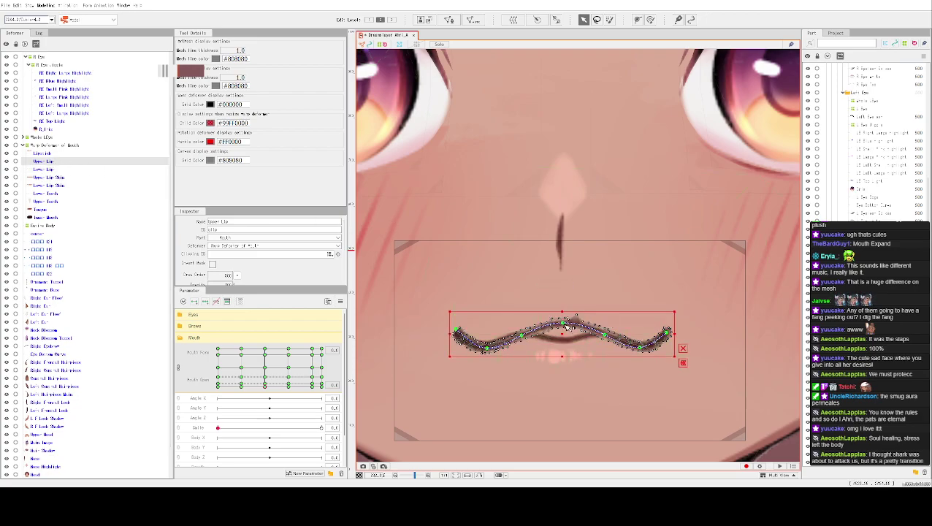
{"action": "left_click", "coordinate": [53, 170]}
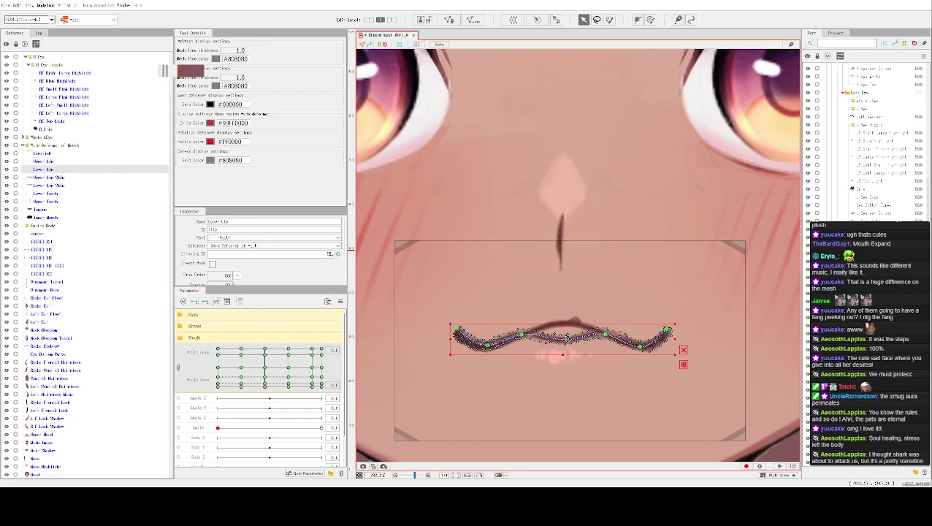
{"action": "left_click_drag", "start_coordinate": [567, 326], "coordinate": [573, 318]}
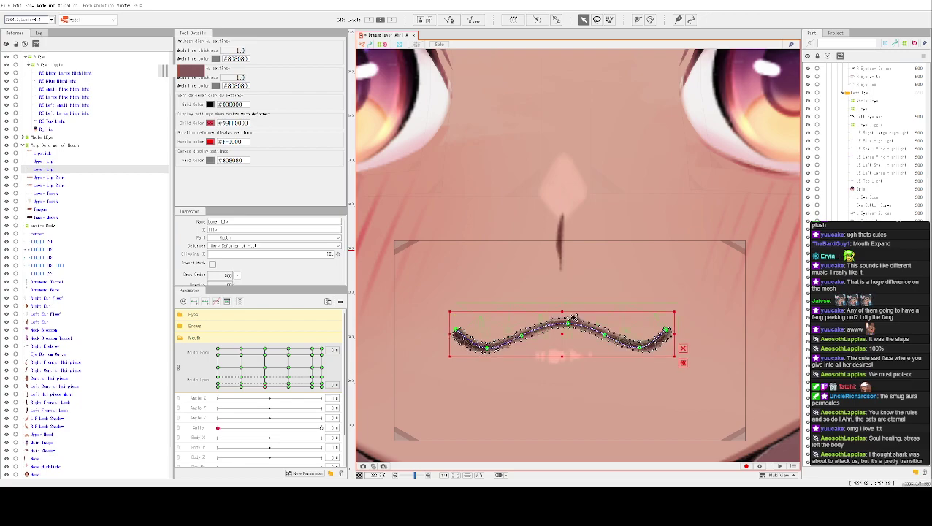
{"action": "key", "text": "ctrl+h"}
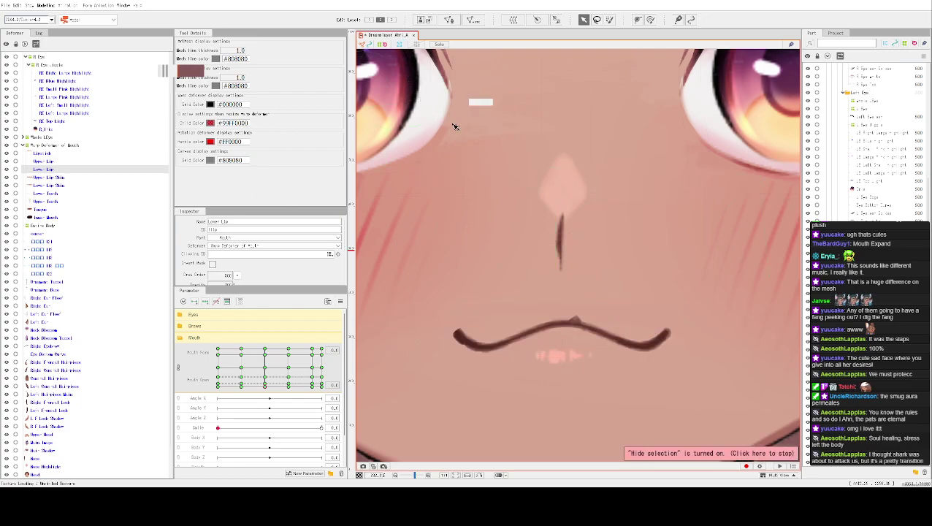
{"action": "scroll", "coordinate": [468, 117], "scroll_direction": "down", "scroll_amount": 6}
{"action": "scroll", "coordinate": [532, 175], "scroll_direction": "up", "scroll_amount": 6}
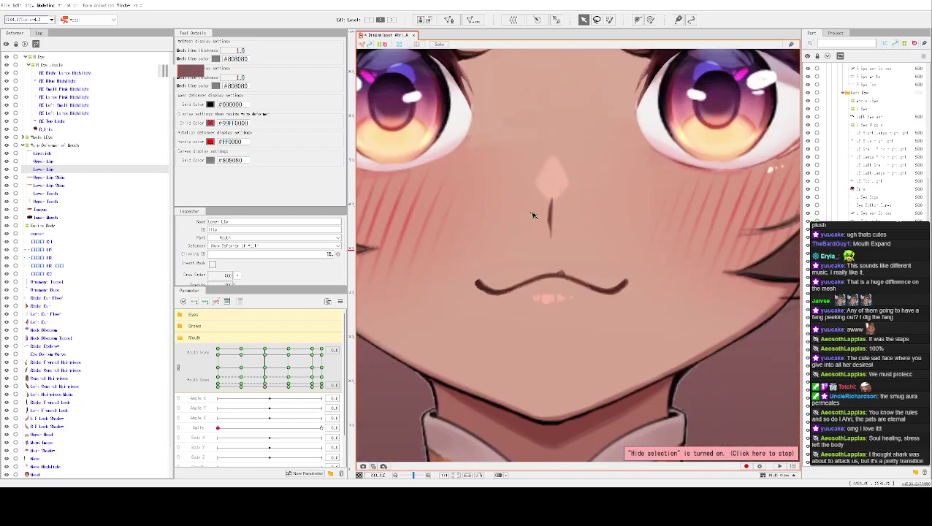
Pull down the protruding vertex on the Lower Lip mesh to flatten the spike above the mouth line's arch.
{"action": "left_click", "coordinate": [564, 273]}
{"action": "left_click", "coordinate": [563, 273]}
{"action": "scroll", "coordinate": [562, 267], "scroll_direction": "up", "scroll_amount": 5}
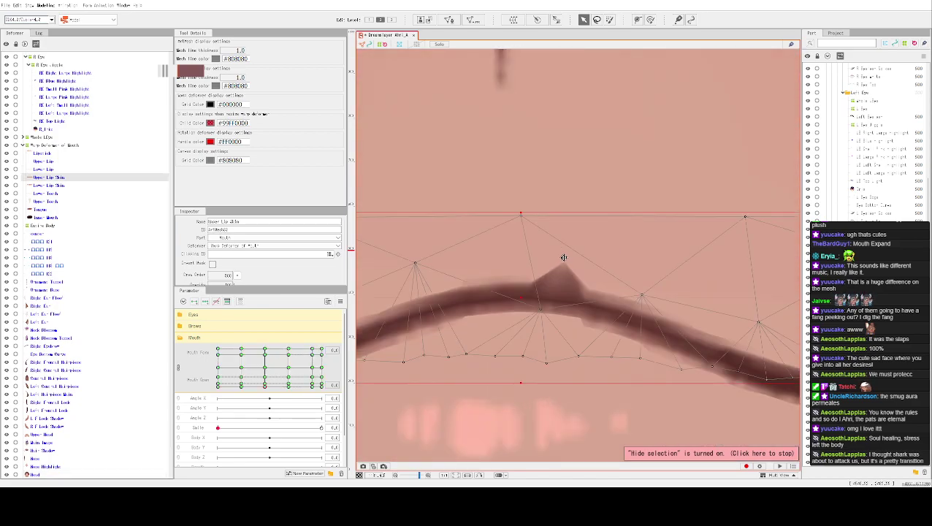
{"action": "left_click", "coordinate": [561, 292]}
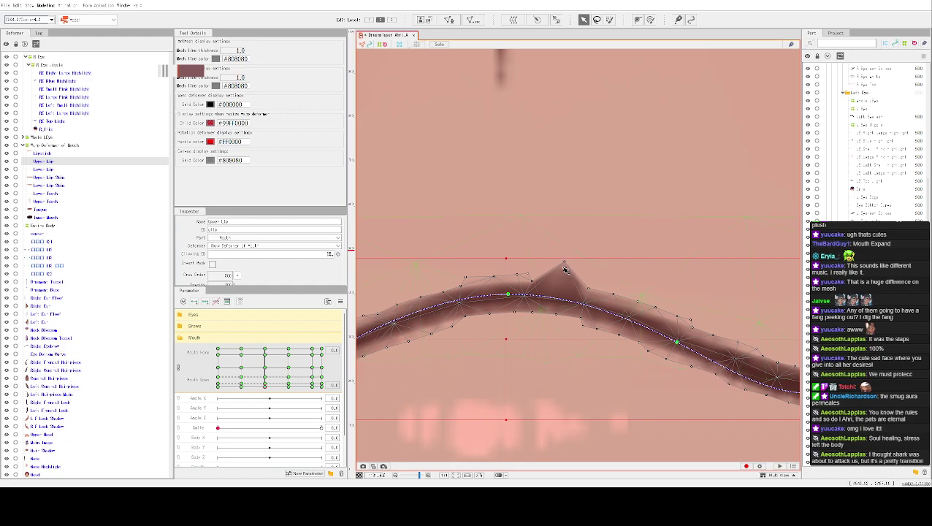
{"action": "left_click_drag", "start_coordinate": [566, 264], "coordinate": [563, 286]}
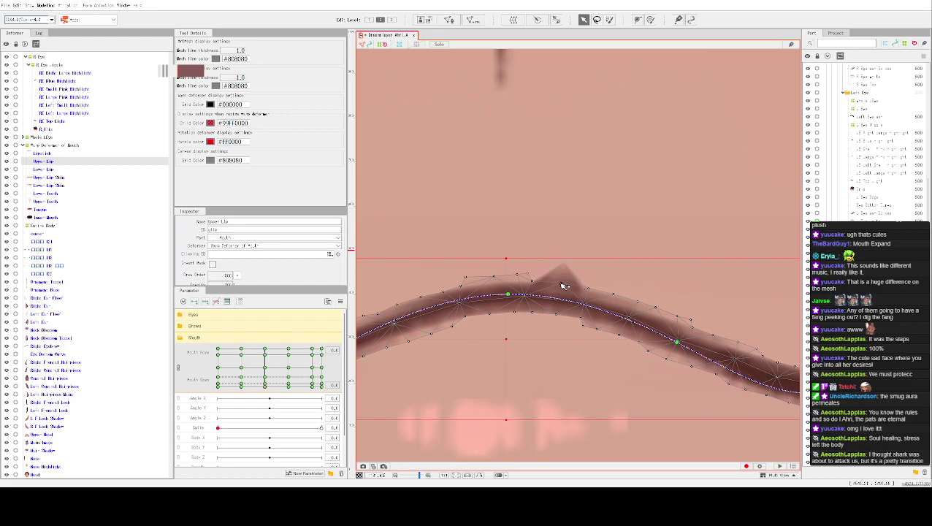
{"action": "left_click", "coordinate": [582, 260]}
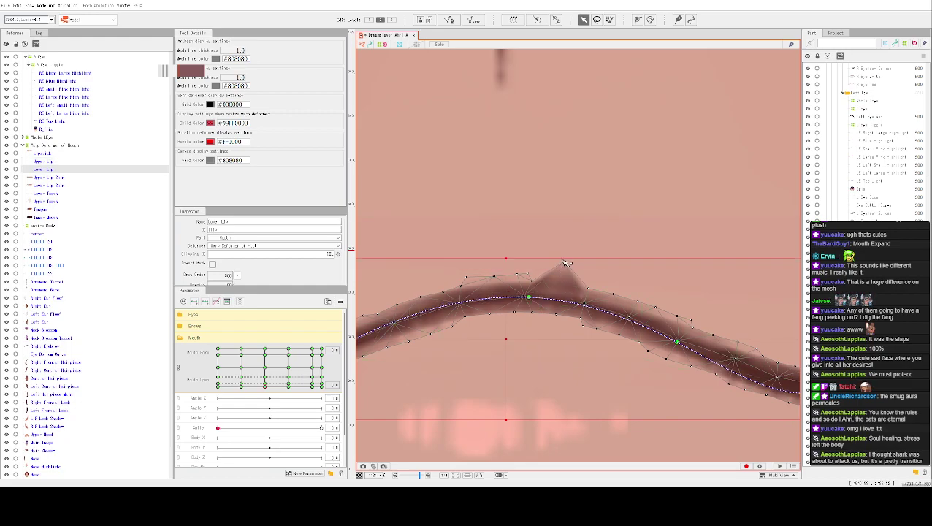
{"action": "left_click_drag", "start_coordinate": [566, 264], "coordinate": [564, 288]}
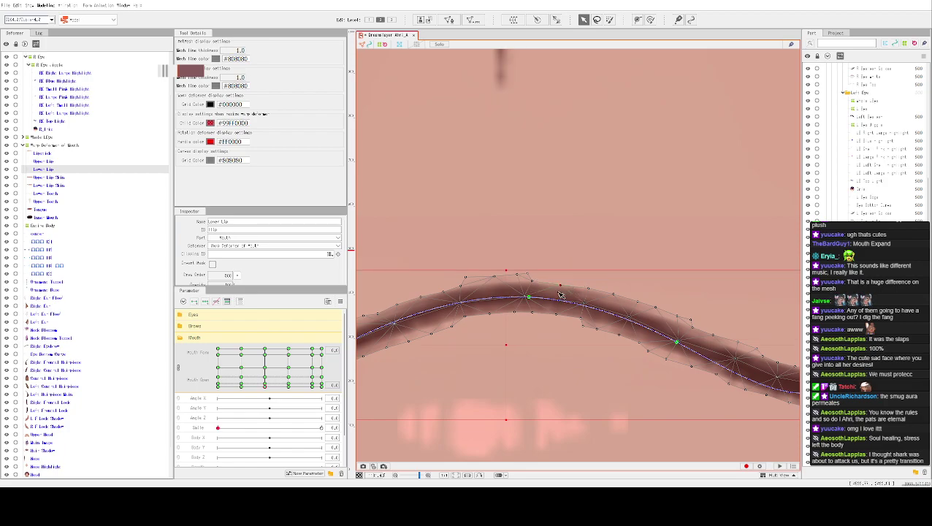
{"action": "left_click", "coordinate": [559, 299]}
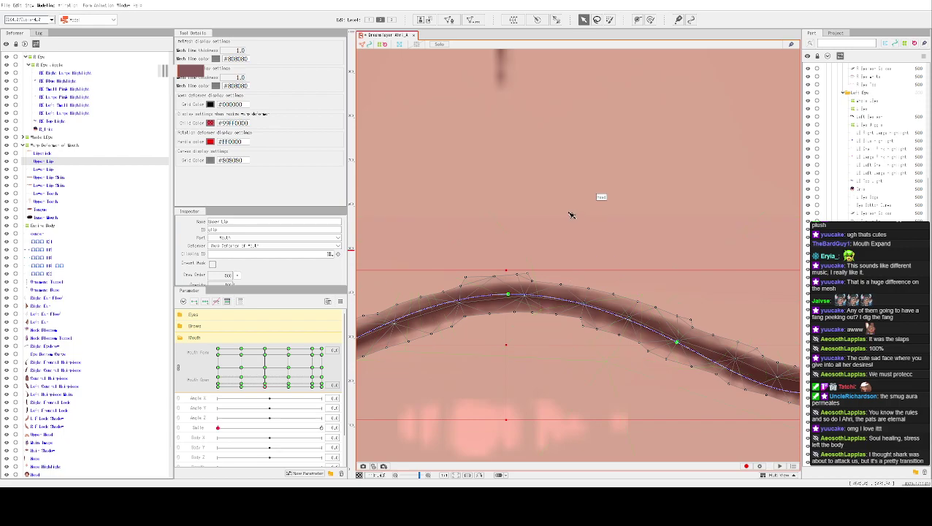
Examine the smoothed mouth line up close and in proportion to the whole face with the selection hidden.
{"action": "scroll", "coordinate": [566, 208], "scroll_direction": "down", "scroll_amount": 3}
{"action": "key", "text": "ctrl+h"}
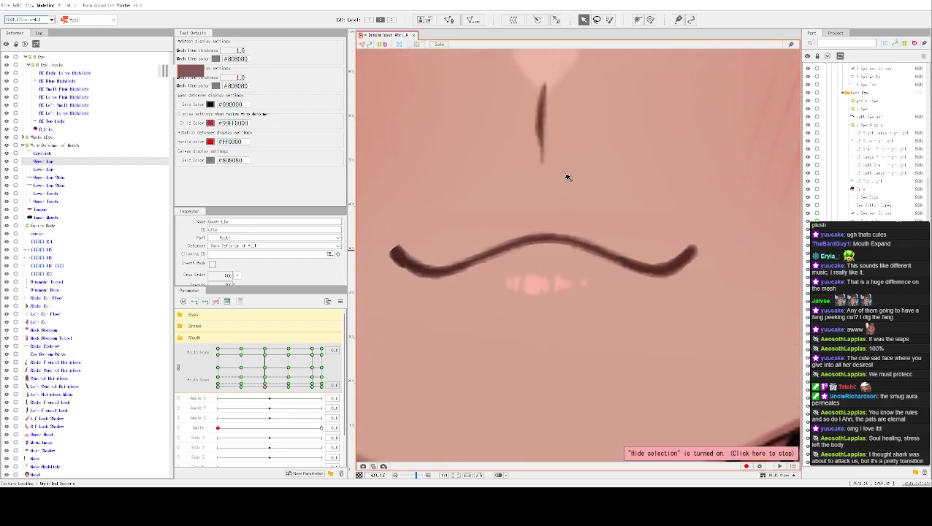
{"action": "scroll", "coordinate": [567, 179], "scroll_direction": "down", "scroll_amount": 5}
{"action": "left_click_drag", "start_coordinate": [567, 174], "coordinate": [566, 250]}
{"action": "scroll", "coordinate": [583, 224], "scroll_direction": "down", "scroll_amount": 2}
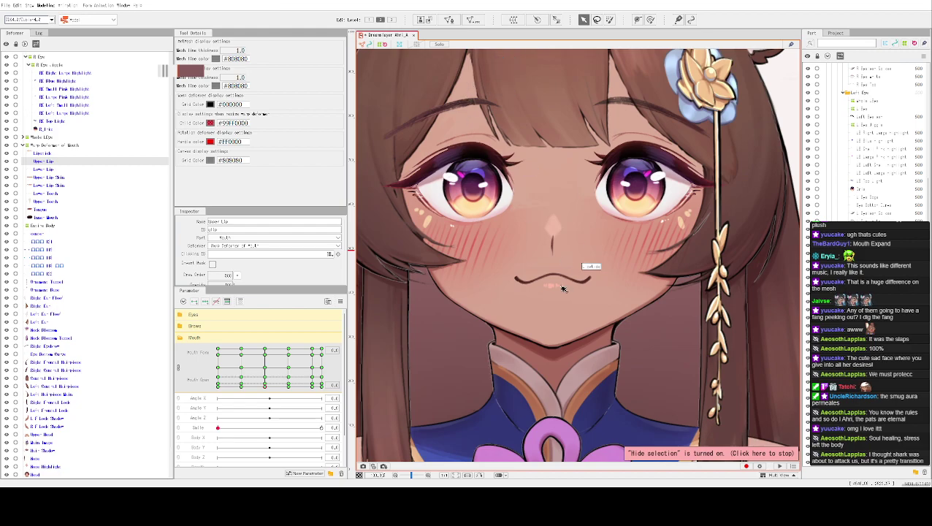
{"action": "scroll", "coordinate": [562, 288], "scroll_direction": "up", "scroll_amount": 2}
{"action": "left_click", "coordinate": [544, 268]}
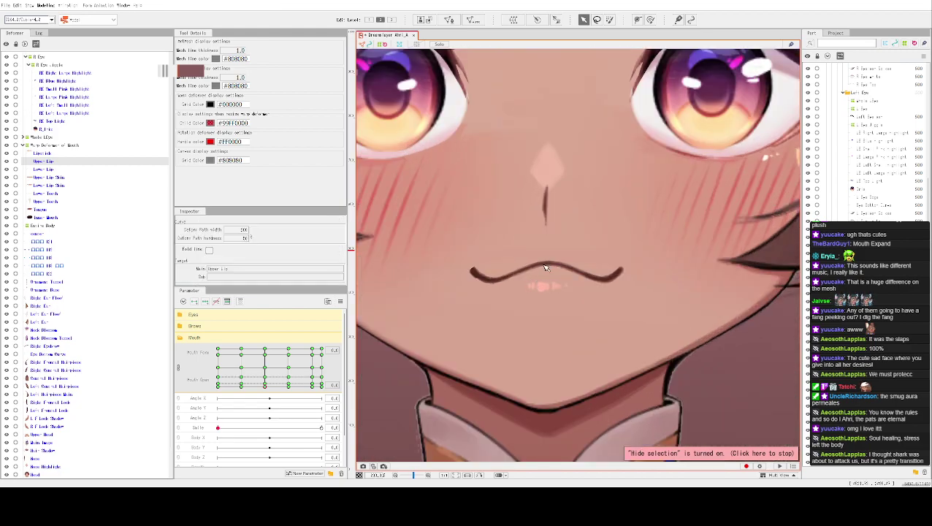
{"action": "scroll", "coordinate": [548, 268], "scroll_direction": "up", "scroll_amount": 2}
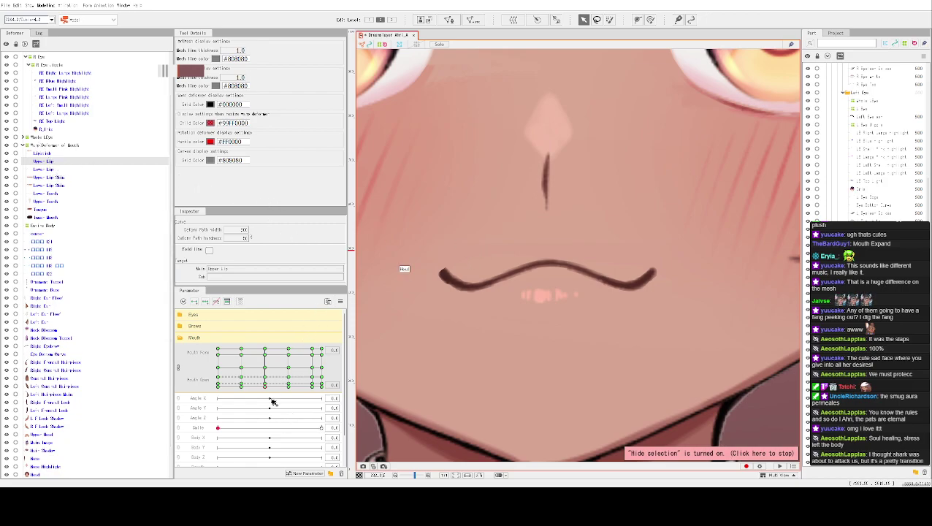
{"action": "double_click", "coordinate": [549, 267]}
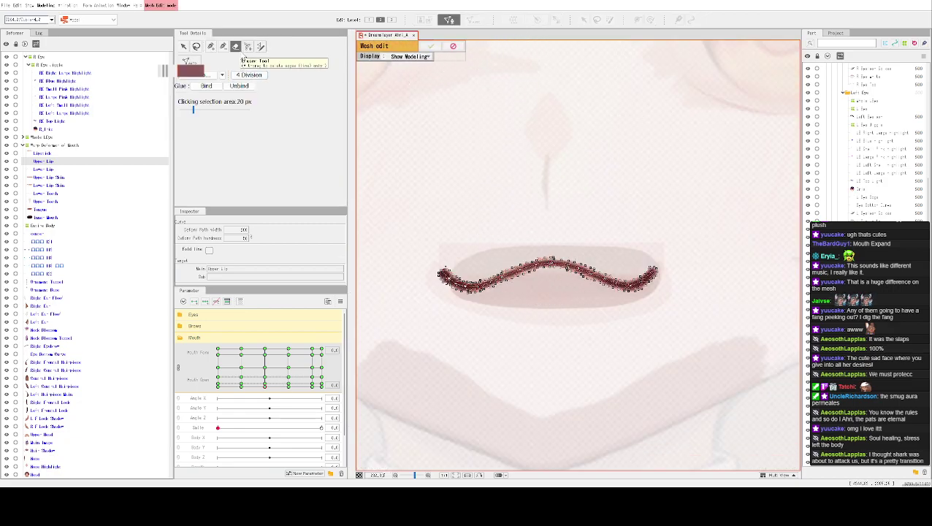
{"action": "left_click", "coordinate": [184, 46]}
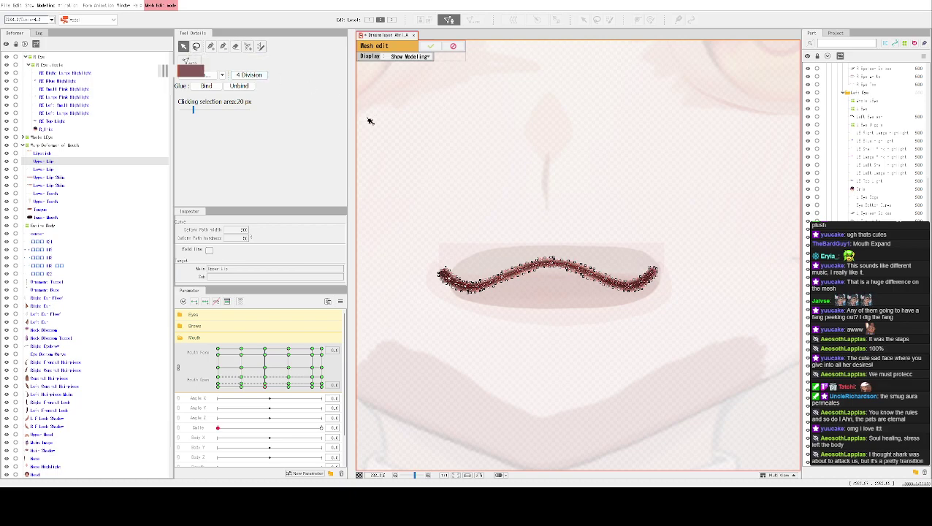
{"action": "left_click", "coordinate": [453, 46]}
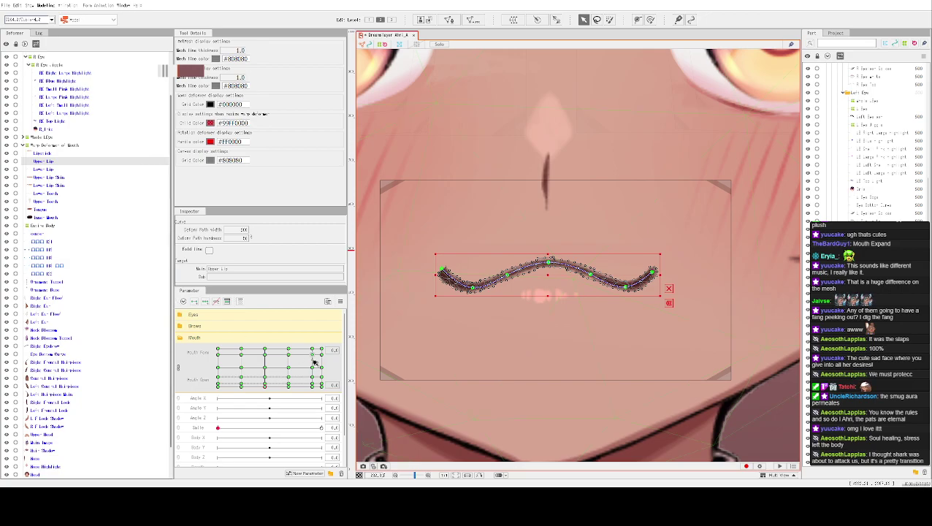
Copy the forms of all mouth parts, Lipstick through Inner Mouth, from the Mouth Form 0.0 closed key to the 1.0 closed key.
{"action": "left_click", "coordinate": [62, 154]}
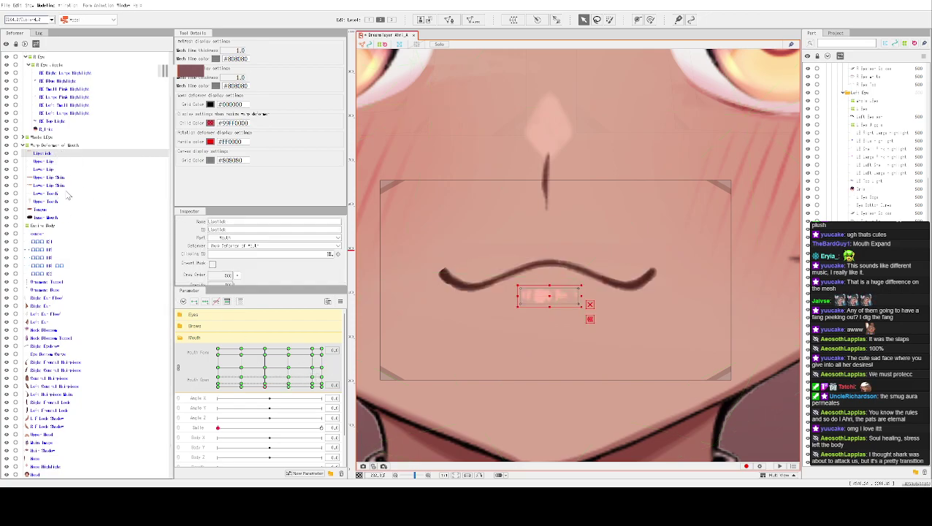
{"action": "left_click", "coordinate": [67, 194], "text": "shift"}
{"action": "left_click", "coordinate": [73, 186]}
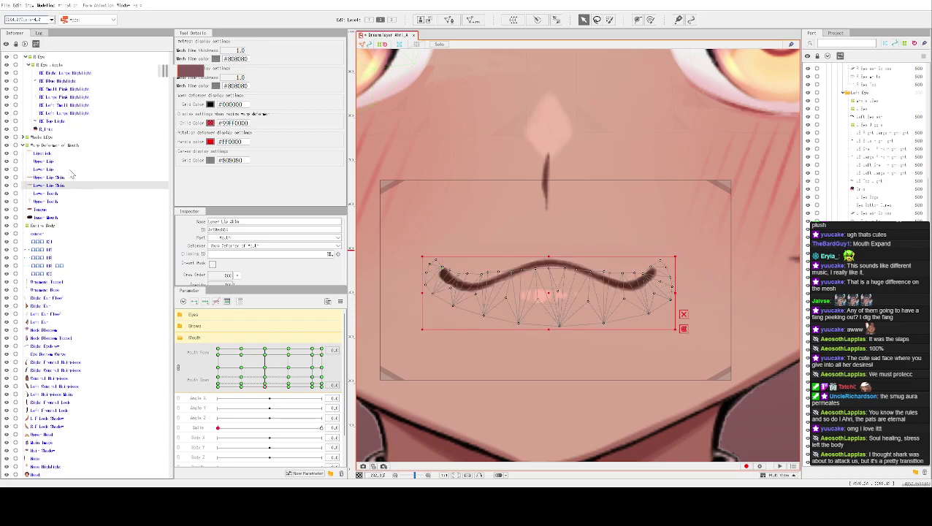
{"action": "left_click", "coordinate": [73, 162], "text": "shift"}
{"action": "left_click", "coordinate": [72, 155], "text": "shift"}
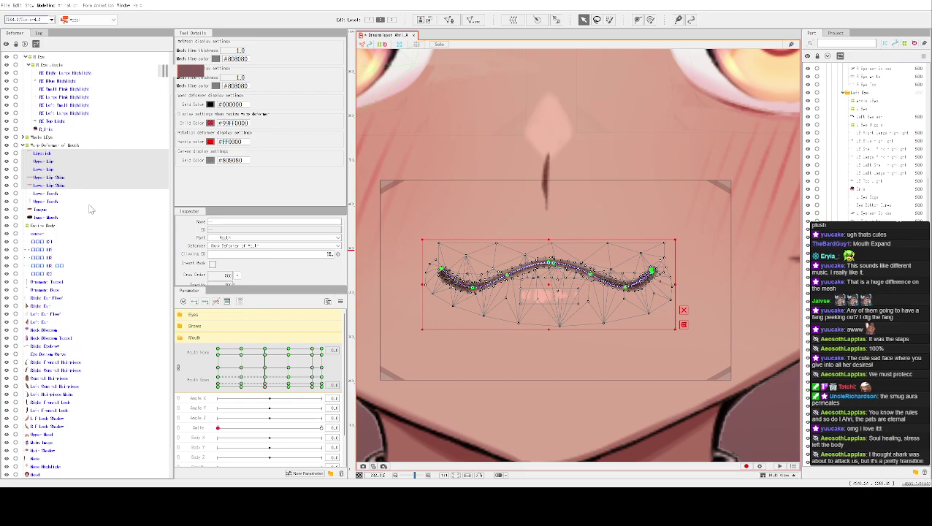
{"action": "left_click", "coordinate": [291, 386]}
{"action": "left_click", "coordinate": [312, 386]}
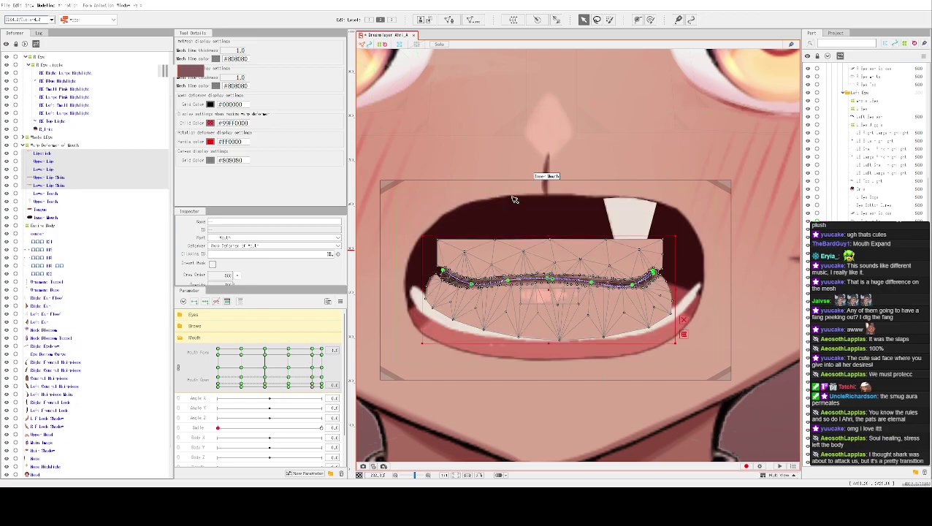
{"action": "left_click", "coordinate": [44, 217]}
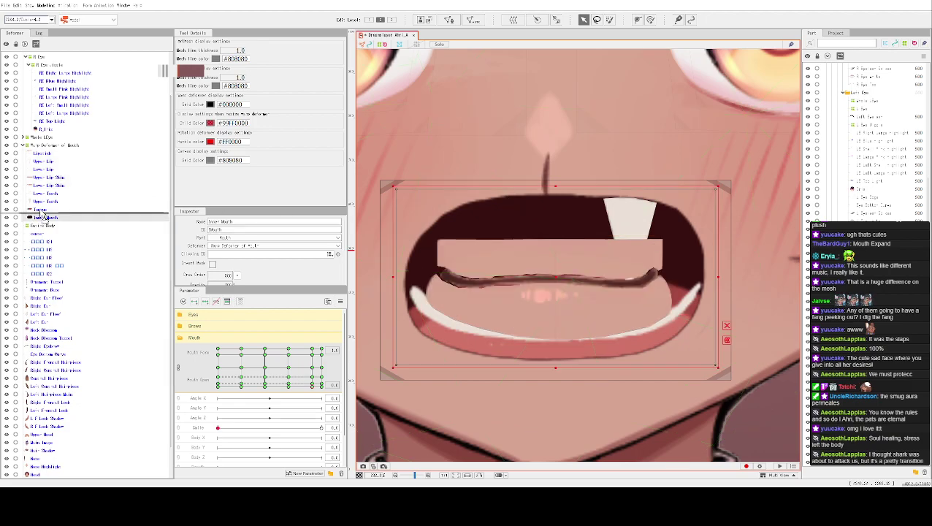
{"action": "left_click", "coordinate": [44, 156], "text": "shift"}
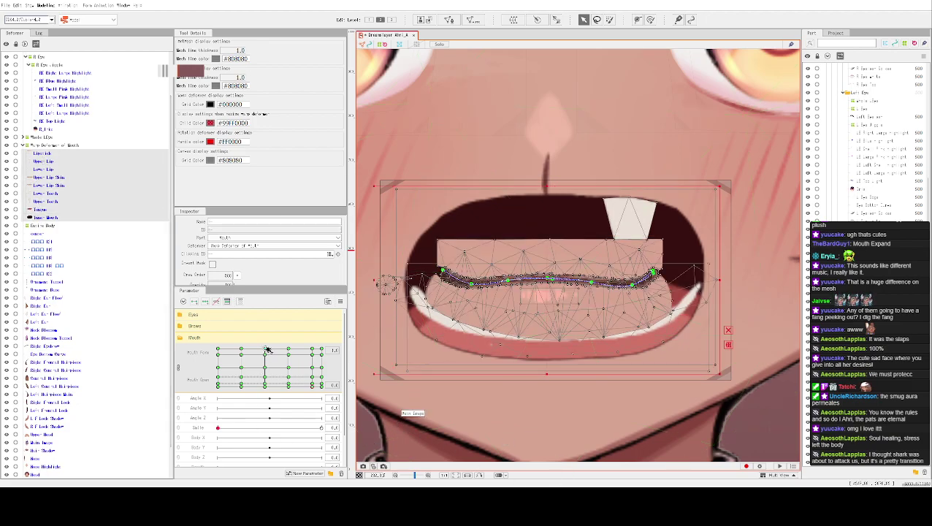
{"action": "left_click", "coordinate": [267, 394]}
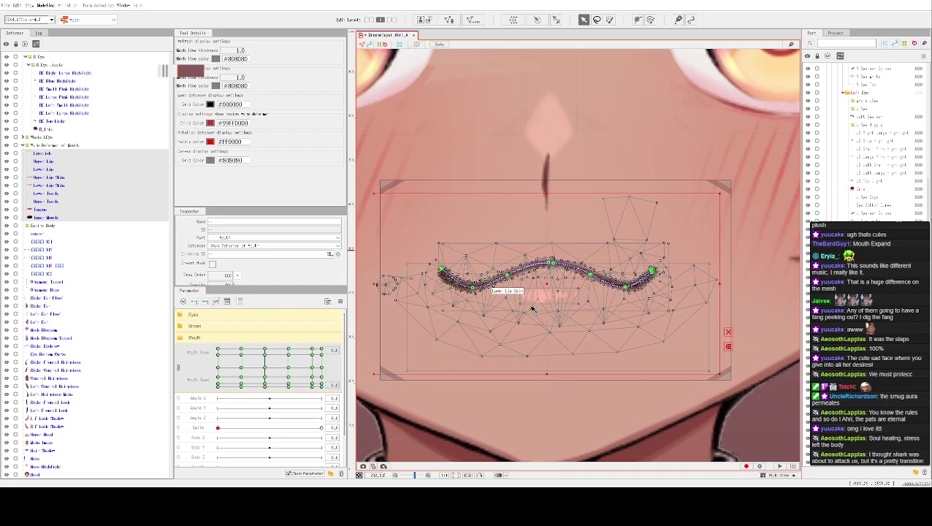
{"action": "left_click", "coordinate": [312, 386]}
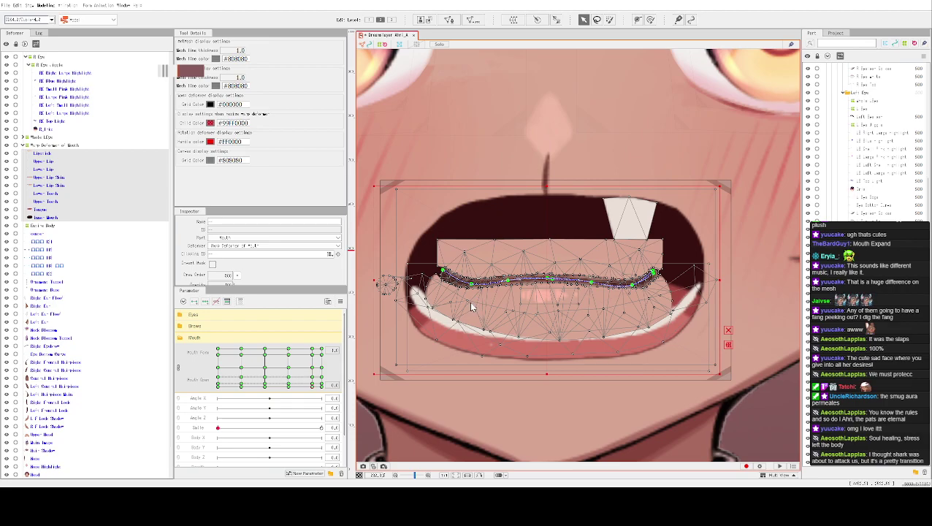
{"action": "key", "text": "ctrl+v"}
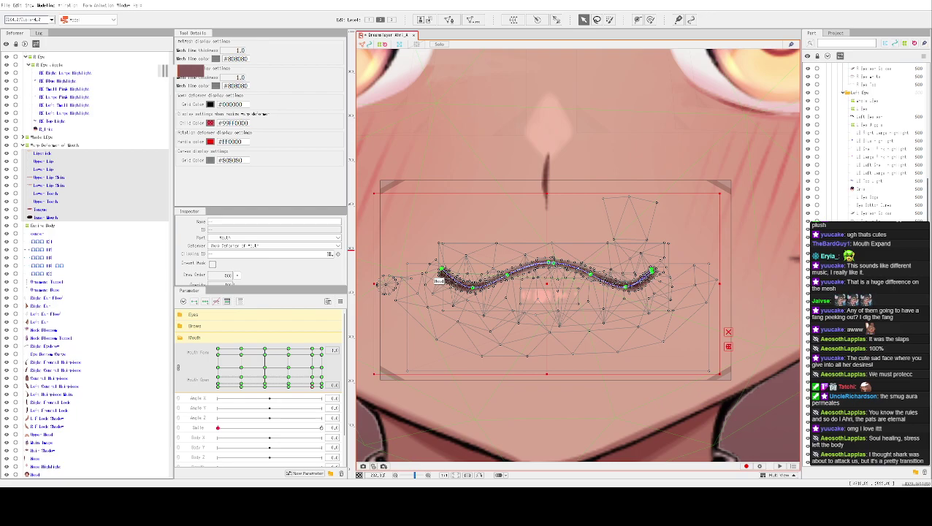
Compare the closed mouth at Mouth Form 1.0 and 0.0 with the selection hidden.
{"action": "scroll", "coordinate": [621, 252], "scroll_direction": "down", "scroll_amount": 3}
{"action": "key", "text": "ctrl+h"}
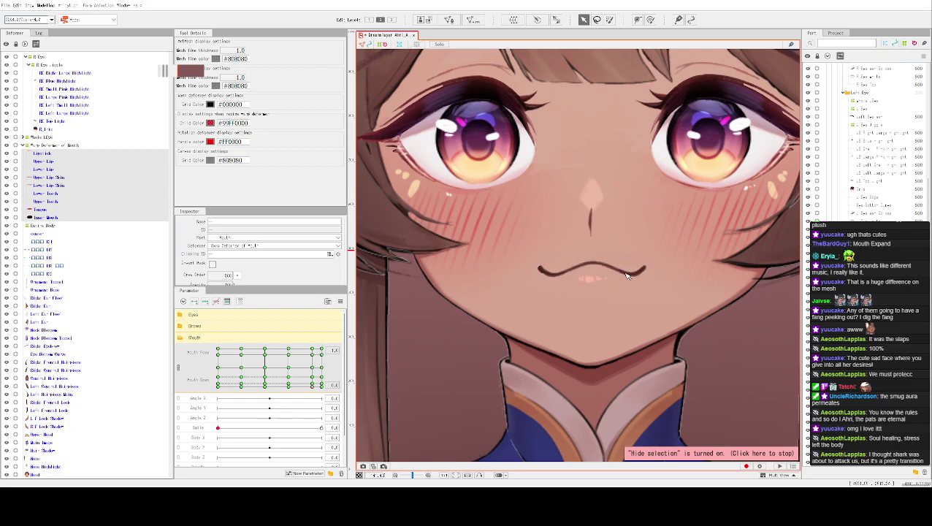
{"action": "left_click", "coordinate": [311, 389]}
{"action": "mouse_move", "coordinate": [310, 393]}
{"action": "left_mouse_down"}
{"action": "mouse_move", "coordinate": [218, 389]}
{"action": "mouse_move", "coordinate": [264, 392]}
{"action": "left_mouse_up"}
{"action": "scroll", "coordinate": [638, 306], "scroll_direction": "up", "scroll_amount": 2}
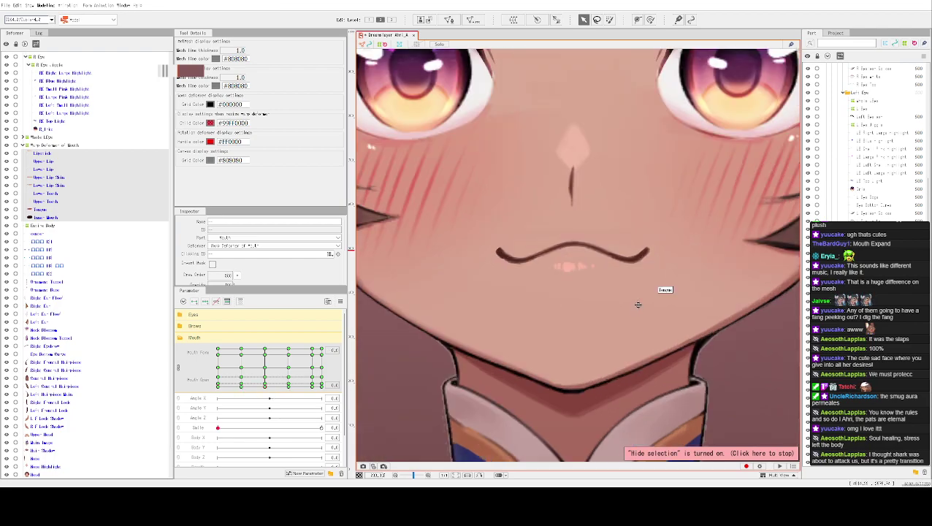
{"action": "scroll", "coordinate": [638, 306], "scroll_direction": "up", "scroll_amount": 2}
Flatten the arch of the Upper Lip at the closed Mouth Form 0.0 key by lowering its centre path point and the points beside it.
{"action": "double_click", "coordinate": [541, 228]}
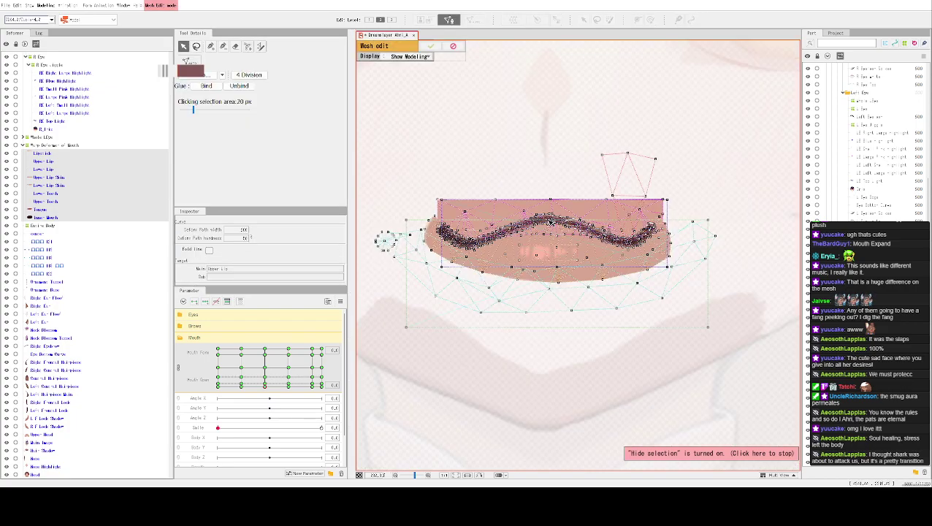
{"action": "left_click", "coordinate": [453, 46]}
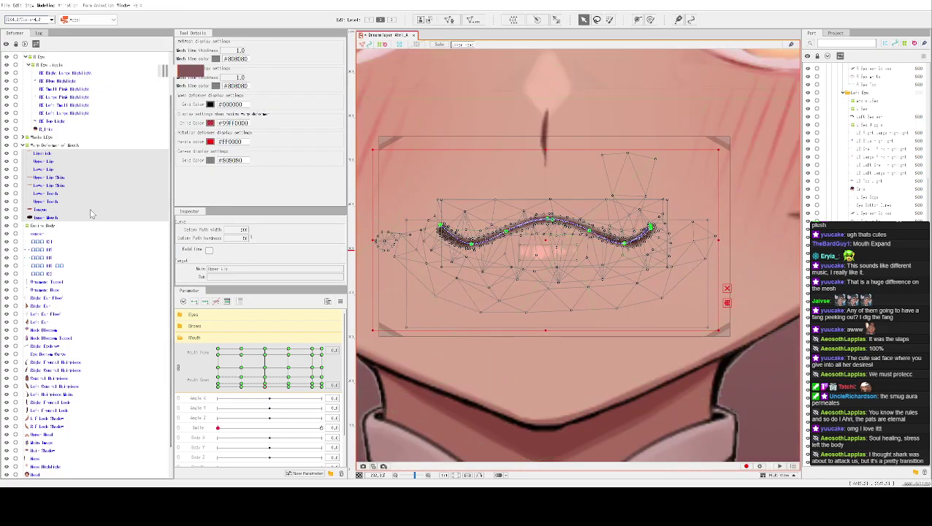
{"action": "left_click", "coordinate": [43, 160]}
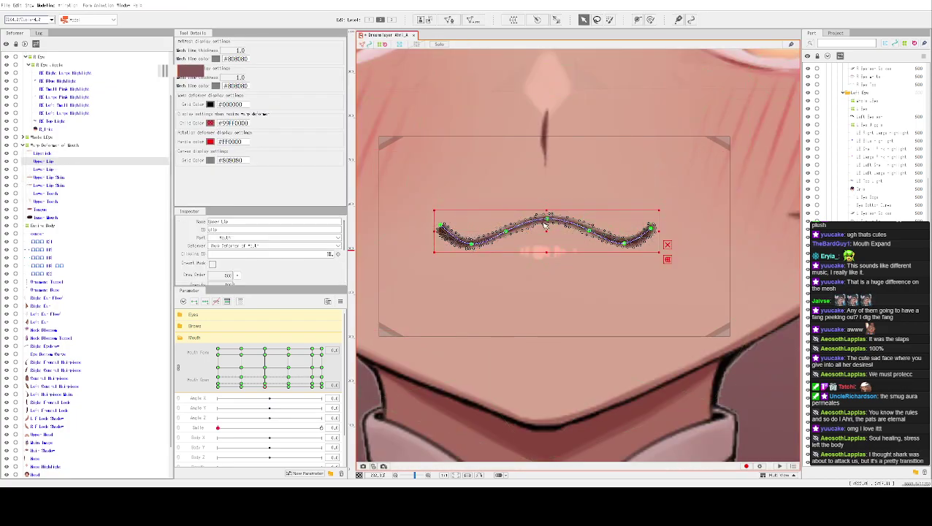
{"action": "scroll", "coordinate": [575, 226], "scroll_direction": "up", "scroll_amount": 2}
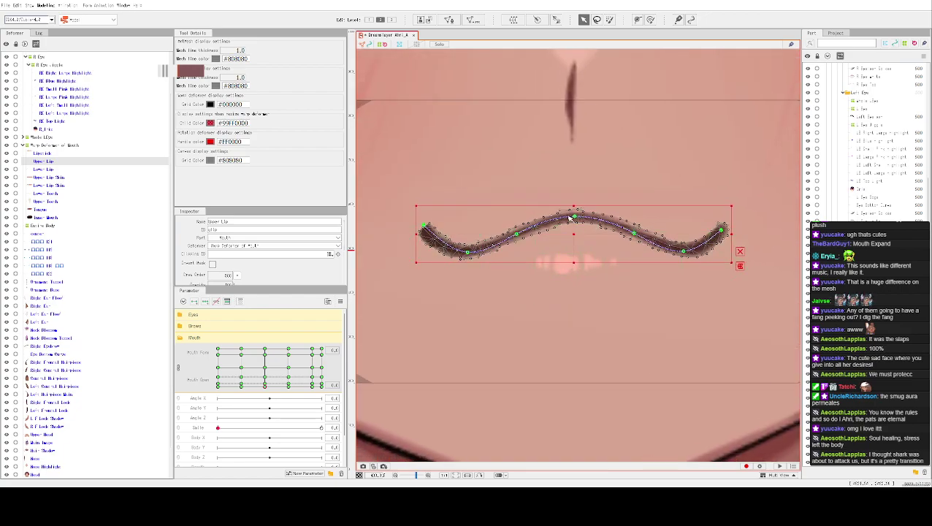
{"action": "mouse_move", "coordinate": [574, 219]}
{"action": "left_mouse_down"}
{"action": "mouse_move", "coordinate": [571, 246]}
{"action": "mouse_move", "coordinate": [515, 232]}
{"action": "left_mouse_up"}
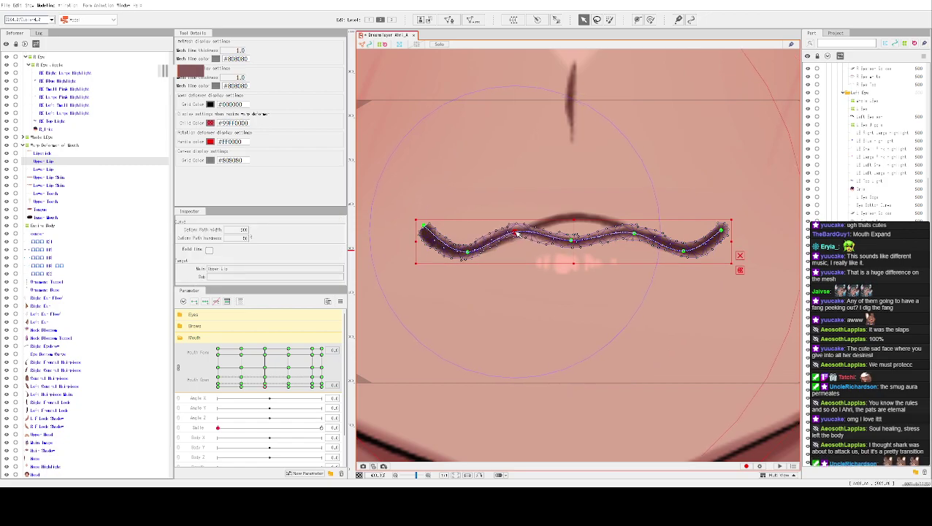
{"action": "left_click_drag", "start_coordinate": [638, 238], "coordinate": [638, 250]}
{"action": "left_click_drag", "start_coordinate": [520, 236], "coordinate": [516, 240]}
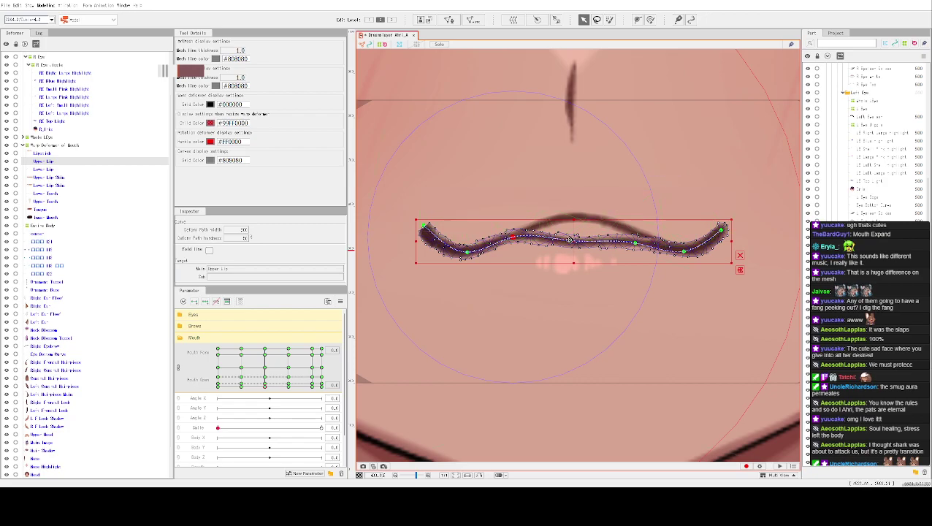
{"action": "left_click_drag", "start_coordinate": [571, 240], "coordinate": [571, 247]}
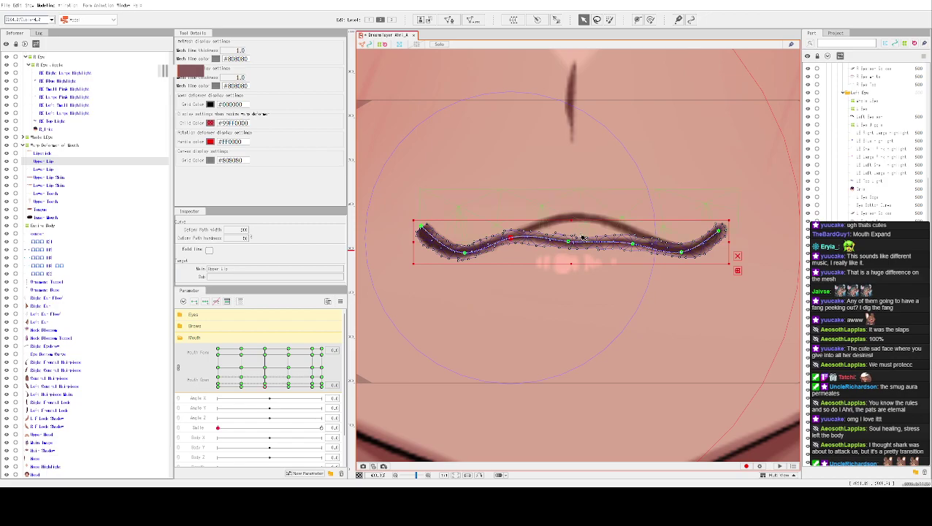
{"action": "left_click", "coordinate": [585, 241]}
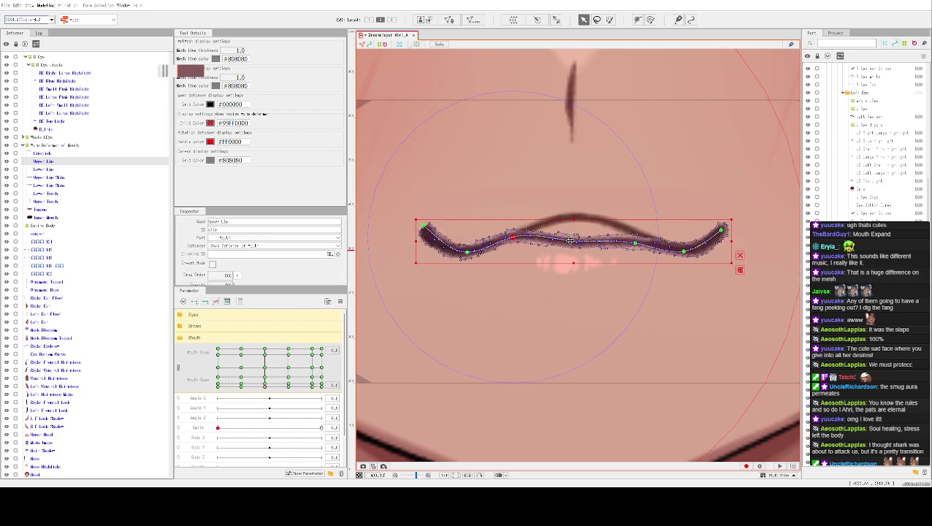
Shift the middle control point of the Upper Lip's deform path slightly along the curve with the Deform Path tool.
{"action": "double_click", "coordinate": [573, 241]}
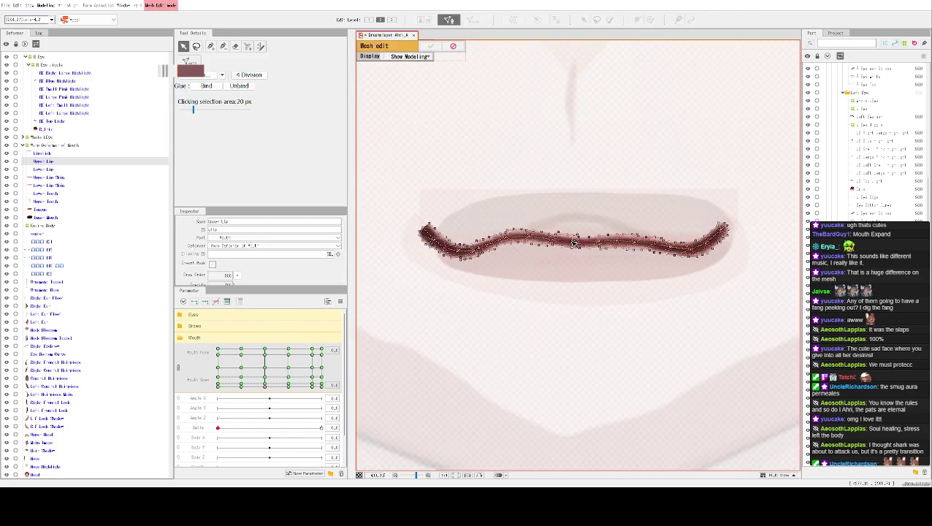
{"action": "left_click", "coordinate": [453, 47]}
{"action": "key", "text": "b"}
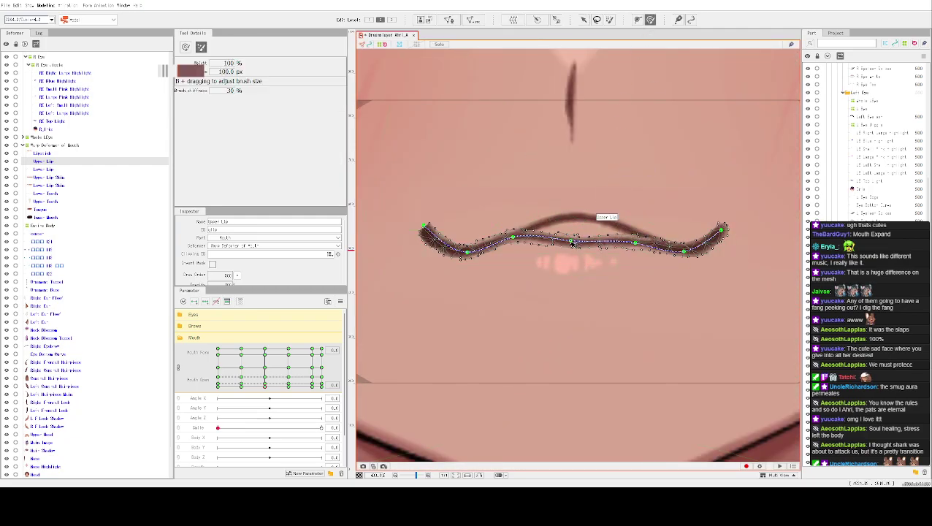
{"action": "left_click", "coordinate": [637, 22]}
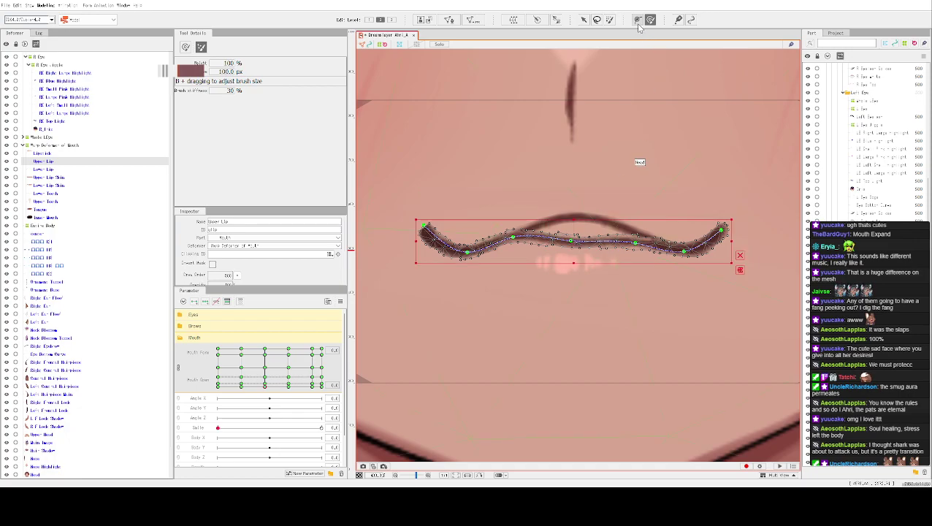
{"action": "left_click", "coordinate": [638, 20]}
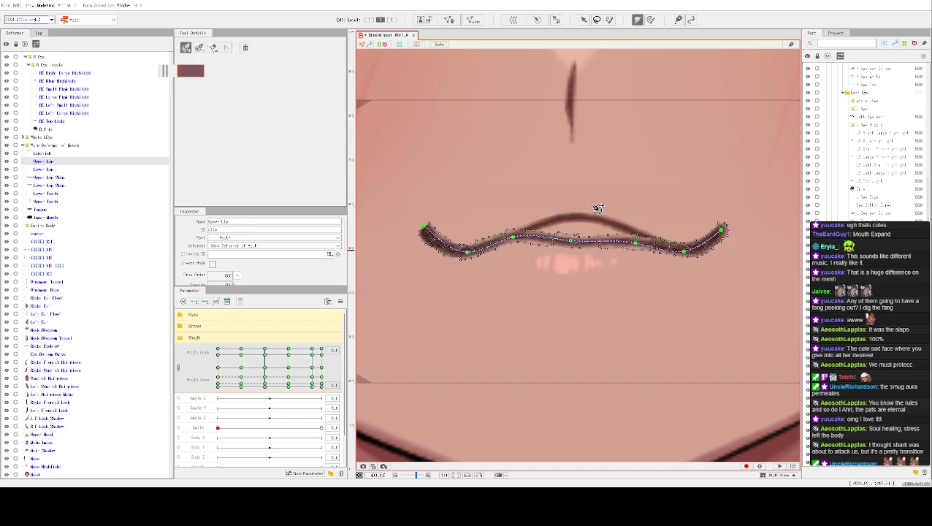
{"action": "left_click", "coordinate": [579, 246]}
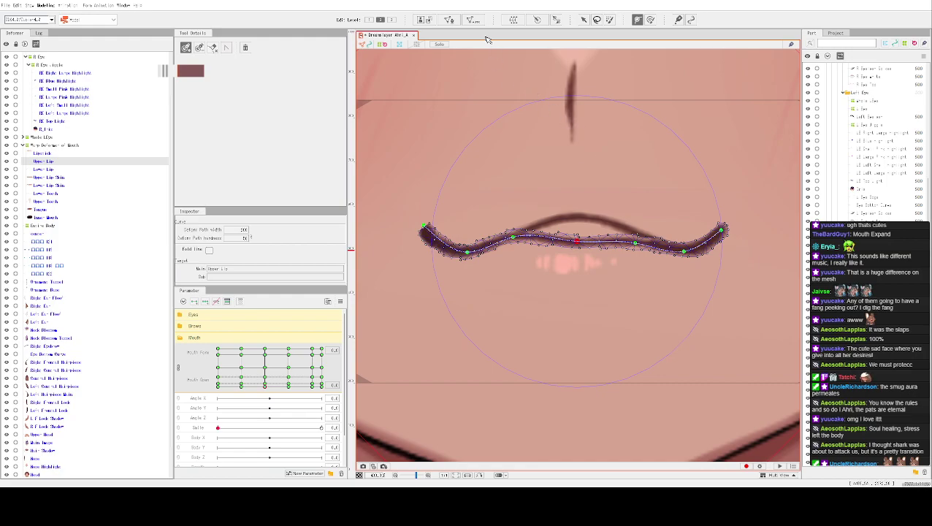
{"action": "left_click", "coordinate": [583, 20]}
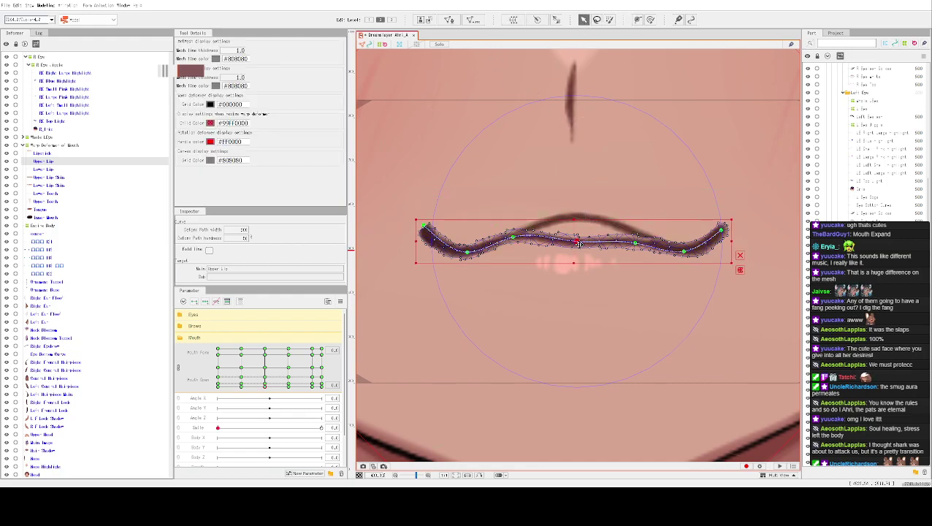
Shape the Upper Lip into a gentle wave by raising its centre point and lowering the neighbouring path point and both mouth corners.
{"action": "left_click_drag", "start_coordinate": [576, 239], "coordinate": [586, 236]}
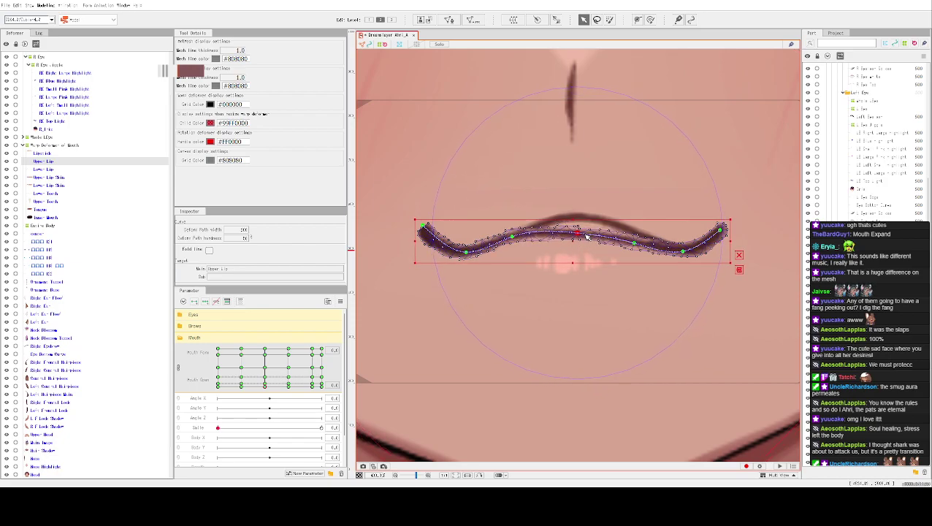
{"action": "left_click_drag", "start_coordinate": [512, 236], "coordinate": [512, 242]}
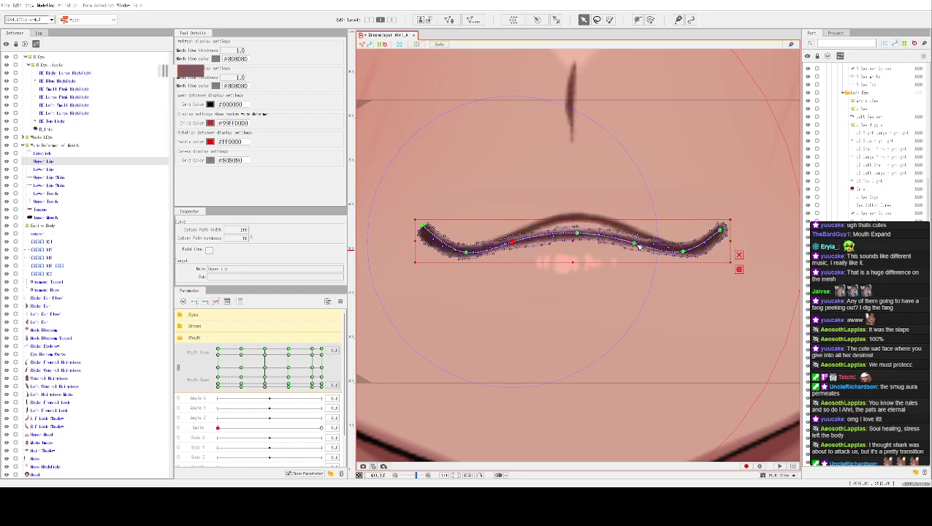
{"action": "left_click_drag", "start_coordinate": [423, 225], "coordinate": [428, 235]}
{"action": "left_click_drag", "start_coordinate": [685, 253], "coordinate": [718, 236]}
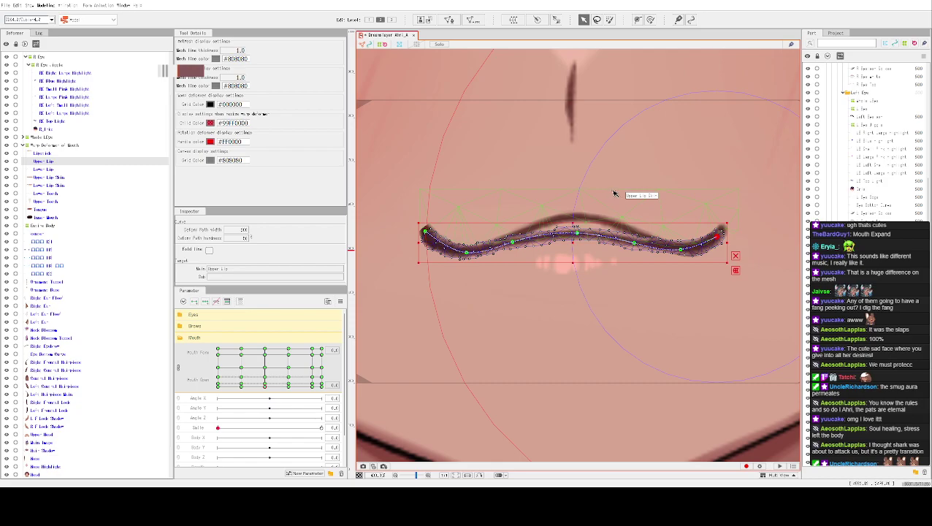
Apply the Upper Lip's flattened form to the Lower Lip so that both mouth lines coincide.
{"action": "key", "text": "ctrl+h"}
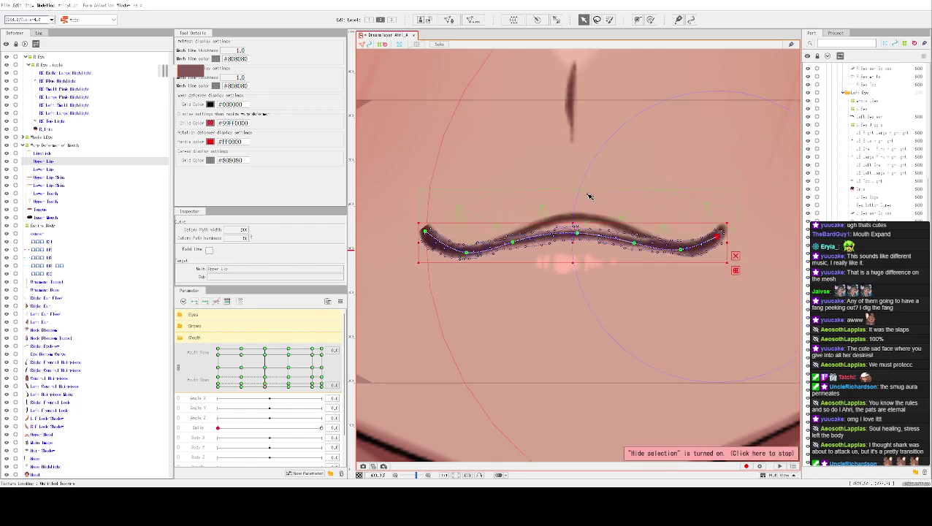
{"action": "left_click", "coordinate": [571, 213]}
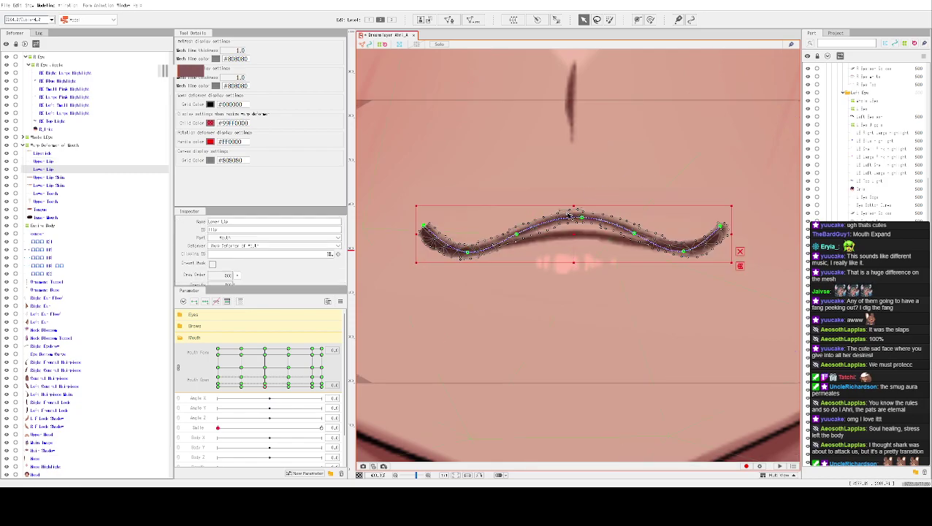
{"action": "left_click", "coordinate": [532, 245]}
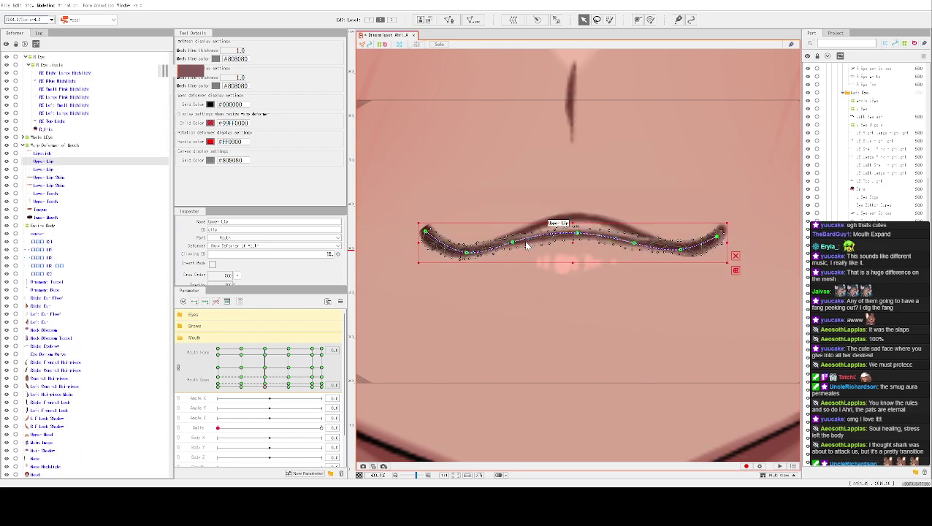
{"action": "left_click", "coordinate": [45, 170]}
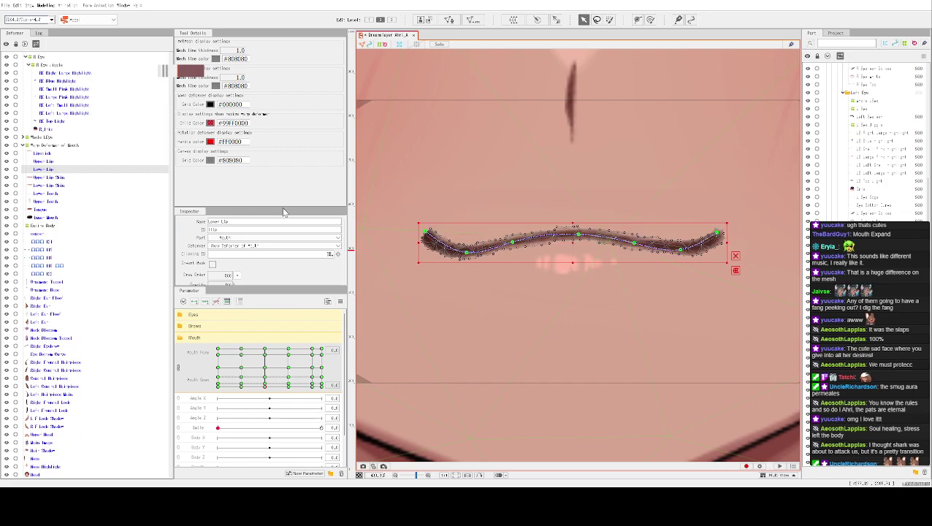
Compare the closed mouth across the negative, 0.0 and 1.0 Mouth Form keys, checking the Lower Lip Skin mesh at each.
{"action": "left_click", "coordinate": [468, 185]}
{"action": "scroll", "coordinate": [374, 162], "scroll_direction": "down", "scroll_amount": 3}
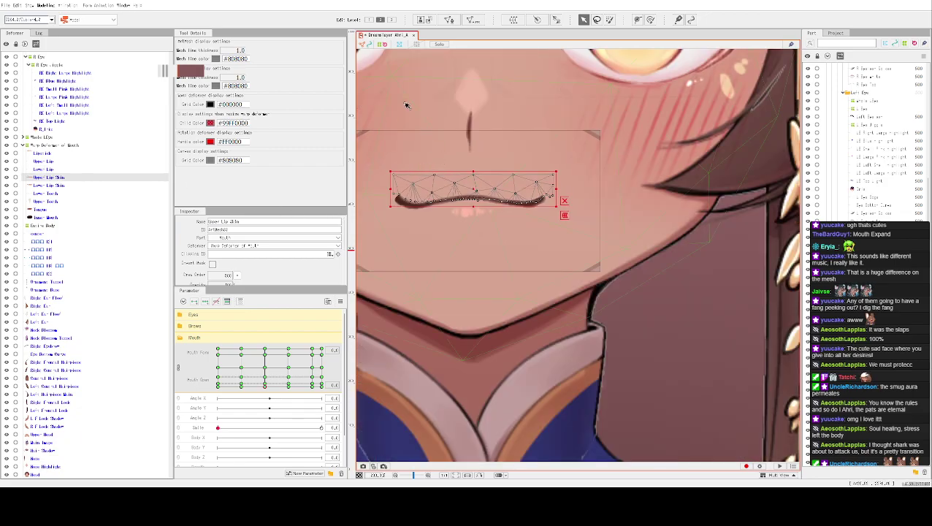
{"action": "left_click_drag", "start_coordinate": [417, 98], "coordinate": [476, 195]}
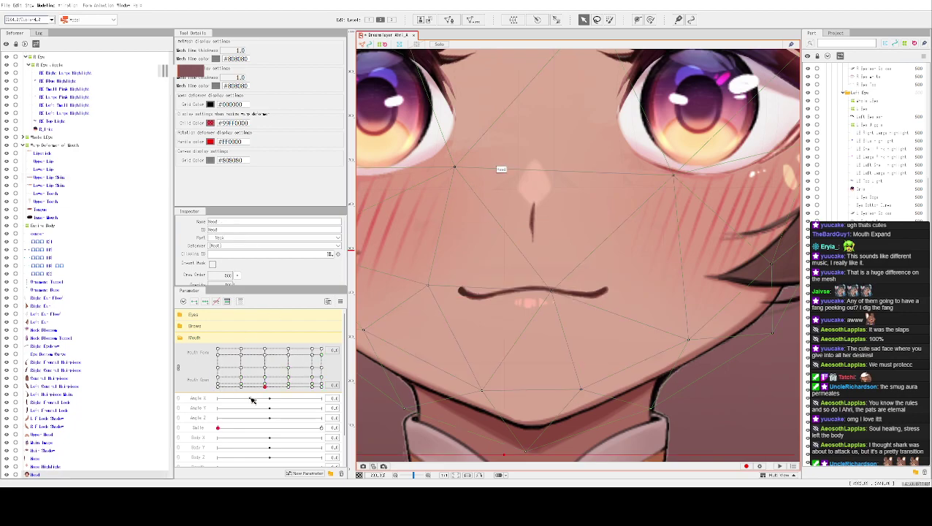
{"action": "left_click_drag", "start_coordinate": [267, 388], "coordinate": [241, 385]}
{"action": "left_click", "coordinate": [35, 187]}
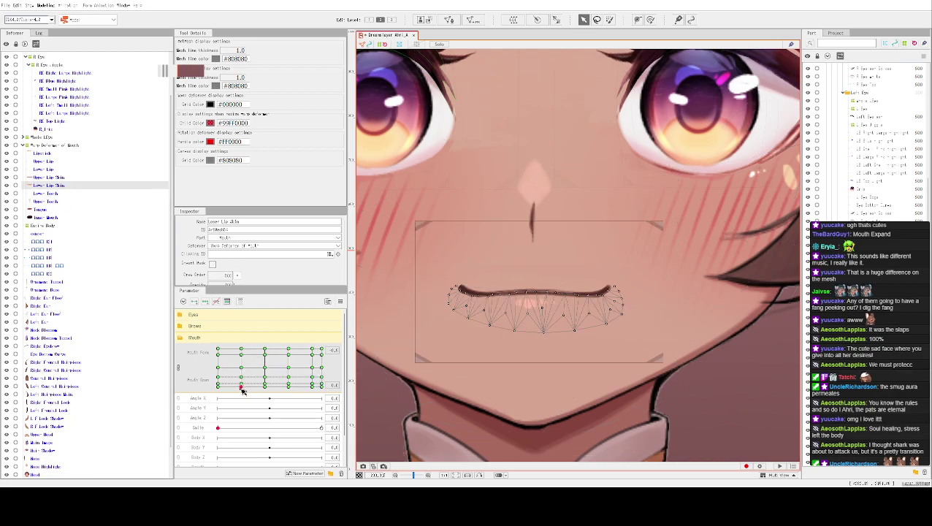
{"action": "left_click_drag", "start_coordinate": [217, 393], "coordinate": [265, 401]}
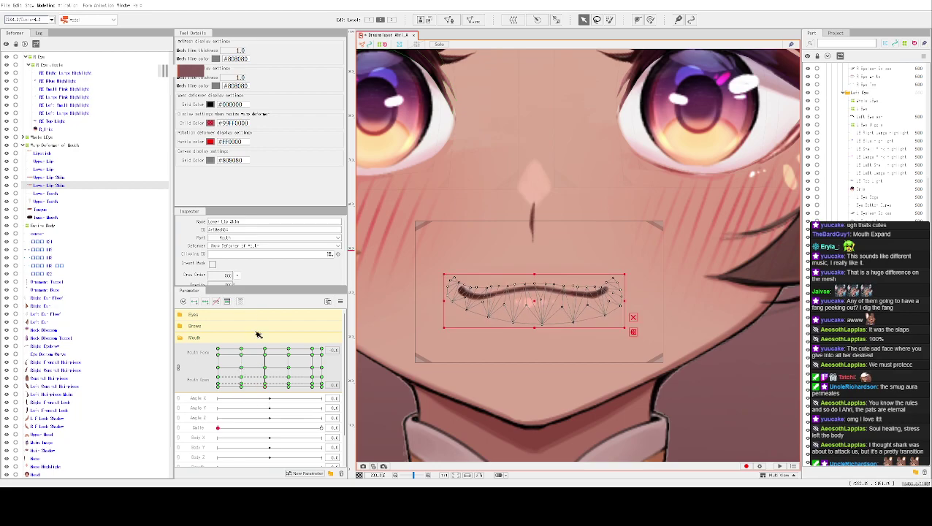
{"action": "left_click_drag", "start_coordinate": [268, 394], "coordinate": [314, 393]}
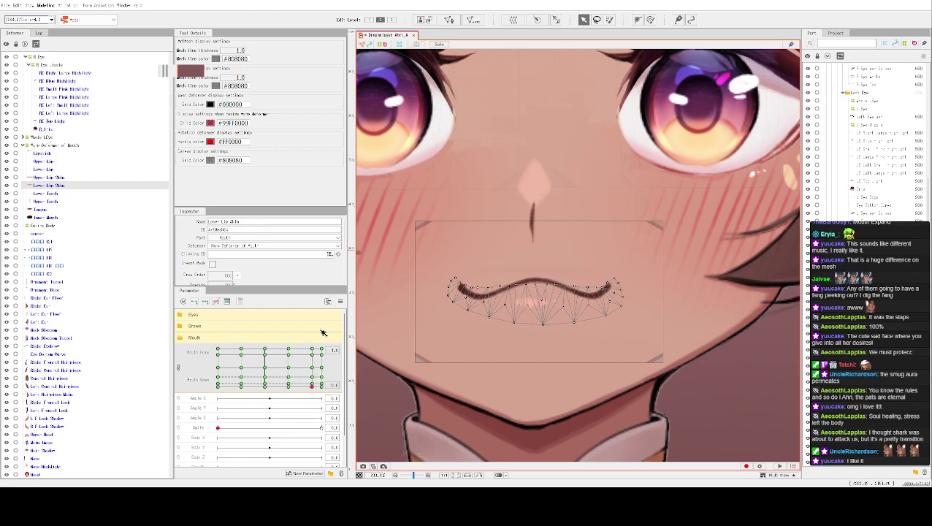
{"action": "left_click_drag", "start_coordinate": [300, 393], "coordinate": [267, 398]}
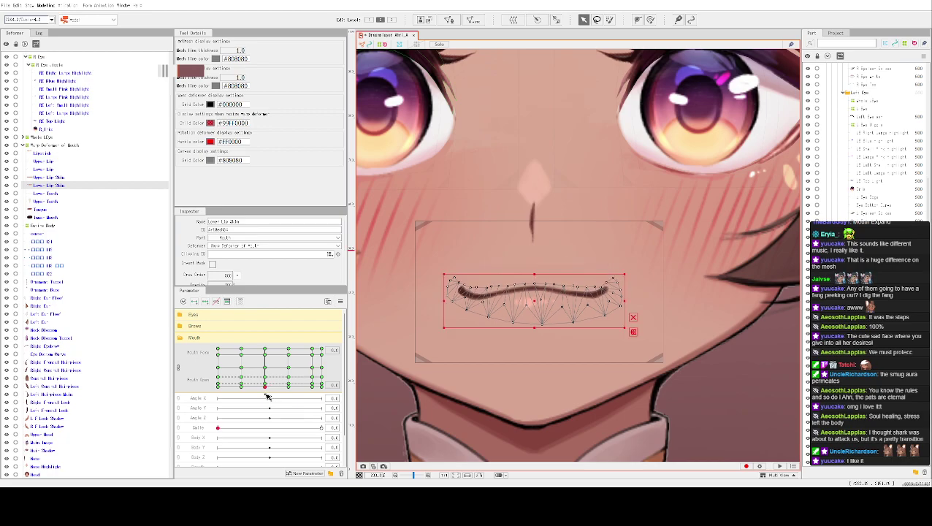
Examine the flattened neutral mouth in proportion to the whole face and up close.
{"action": "scroll", "coordinate": [453, 250], "scroll_direction": "down", "scroll_amount": 3}
{"action": "left_click", "coordinate": [575, 283]}
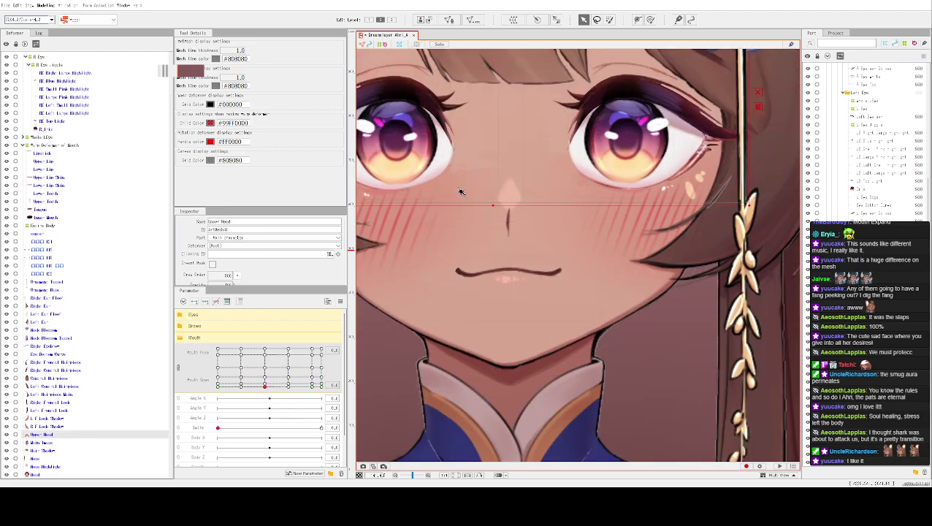
{"action": "scroll", "coordinate": [575, 283], "scroll_direction": "down", "scroll_amount": 1}
{"action": "scroll", "coordinate": [574, 282], "scroll_direction": "down", "scroll_amount": 1}
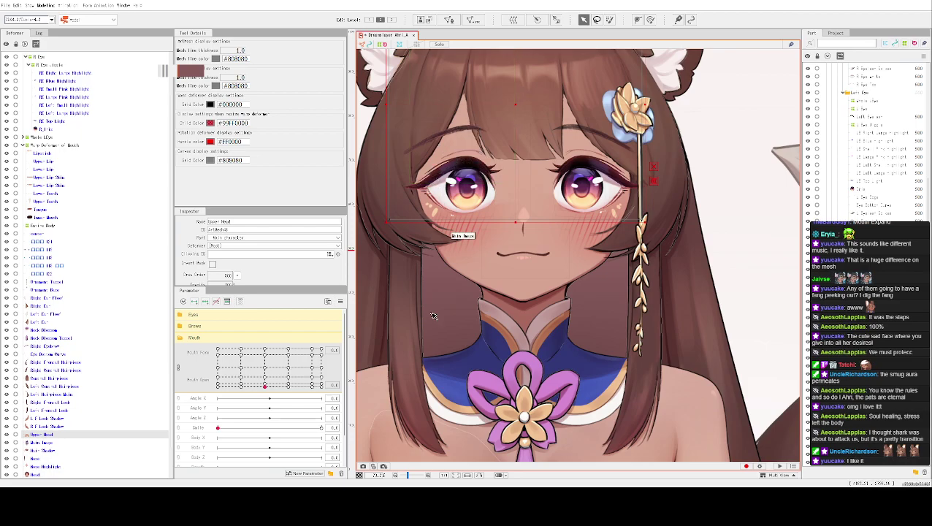
{"action": "scroll", "coordinate": [467, 307], "scroll_direction": "up", "scroll_amount": 5}
{"action": "scroll", "coordinate": [452, 351], "scroll_direction": "down", "scroll_amount": 3}
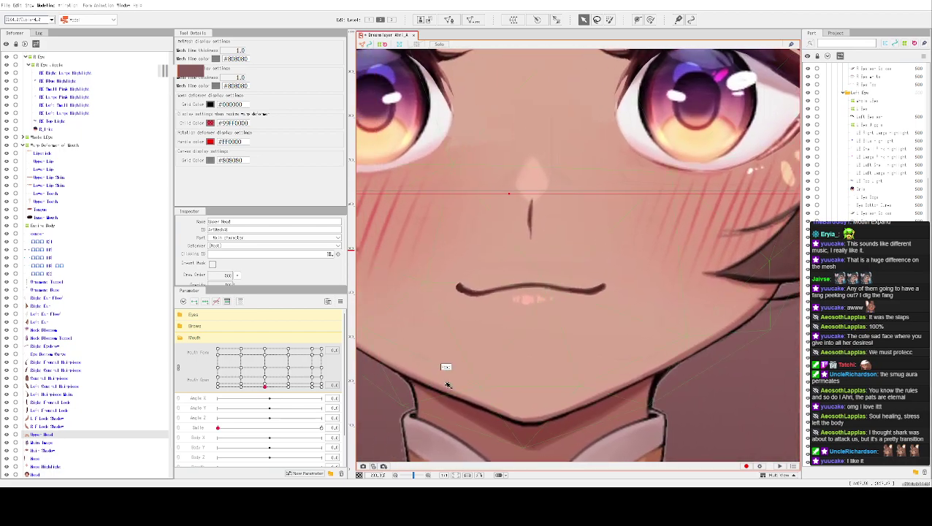
{"action": "scroll", "coordinate": [443, 371], "scroll_direction": "up", "scroll_amount": 4}
Compare the closed mouth at the neutral key and the next positive Mouth Form key, checking the lip, lip skin and Inner Mouth meshes.
{"action": "left_click_drag", "start_coordinate": [266, 390], "coordinate": [289, 389]}
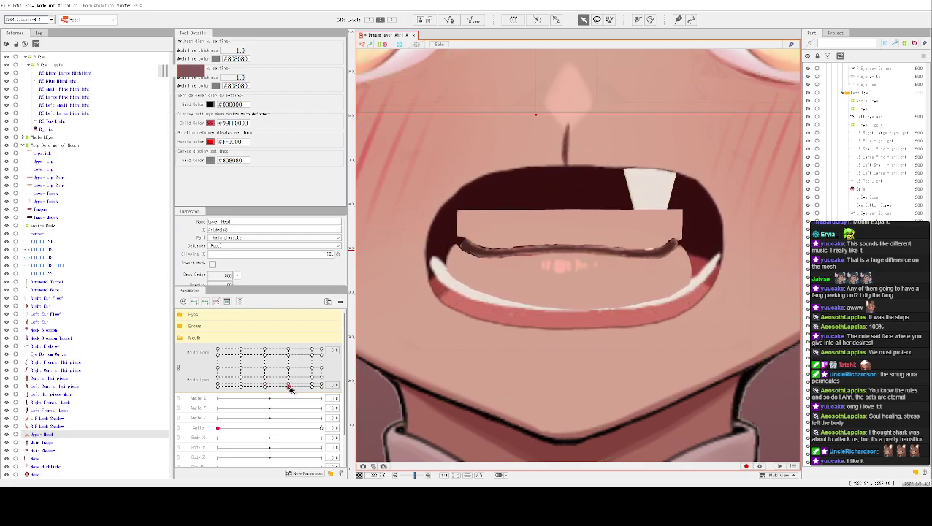
{"action": "left_click", "coordinate": [474, 263]}
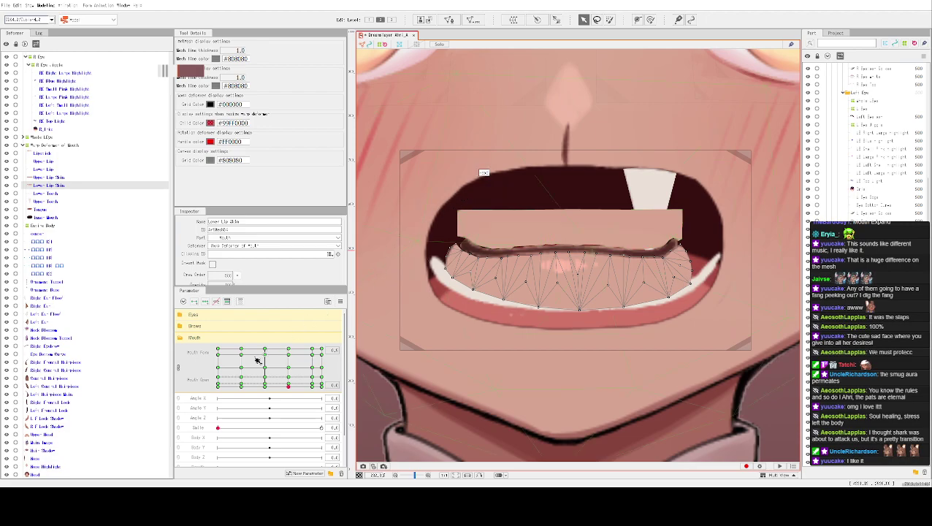
{"action": "left_click", "coordinate": [268, 392]}
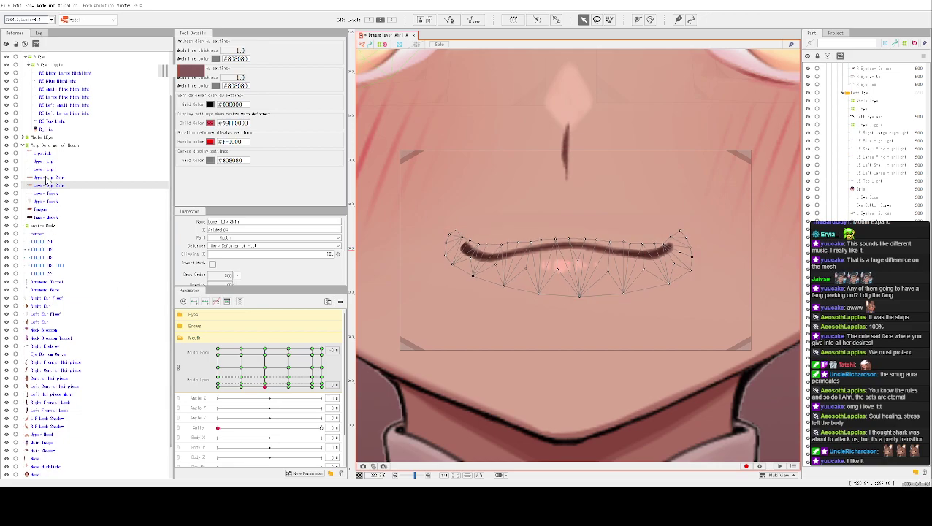
{"action": "left_click", "coordinate": [51, 218]}
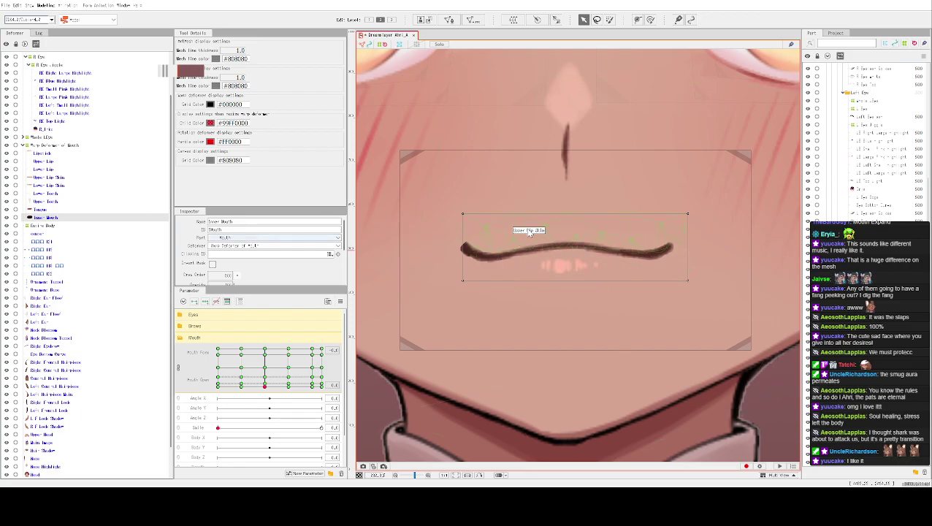
{"action": "left_click", "coordinate": [476, 226]}
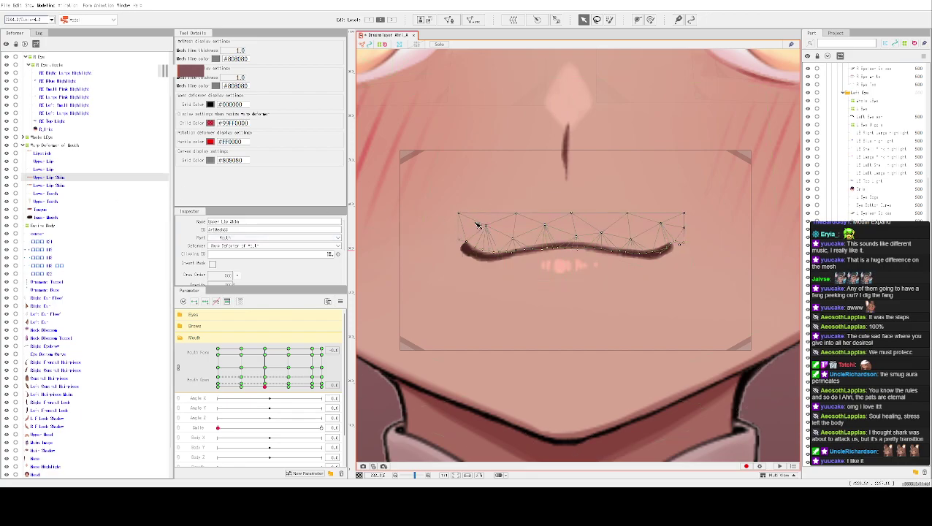
{"action": "left_click", "coordinate": [447, 248]}
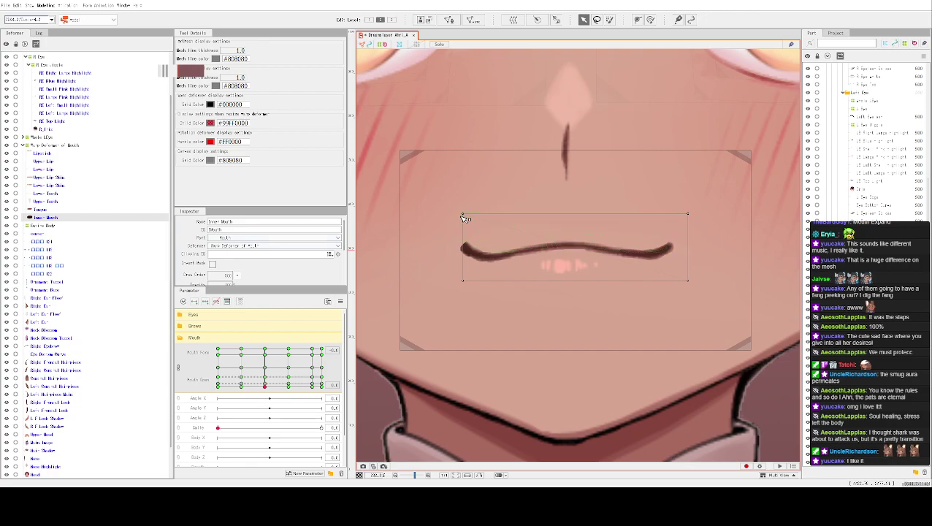
{"action": "left_click", "coordinate": [472, 219]}
{"action": "left_click", "coordinate": [559, 252]}
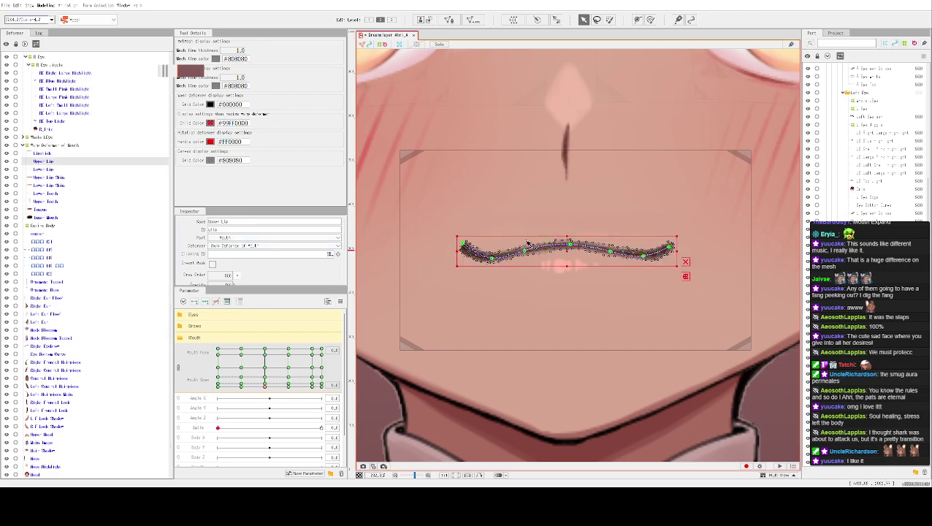
Copy the Inner Mouth's closed form from the neutral Mouth Form key to the closed key between 0.0 and 1.0.
{"action": "left_click", "coordinate": [50, 217]}
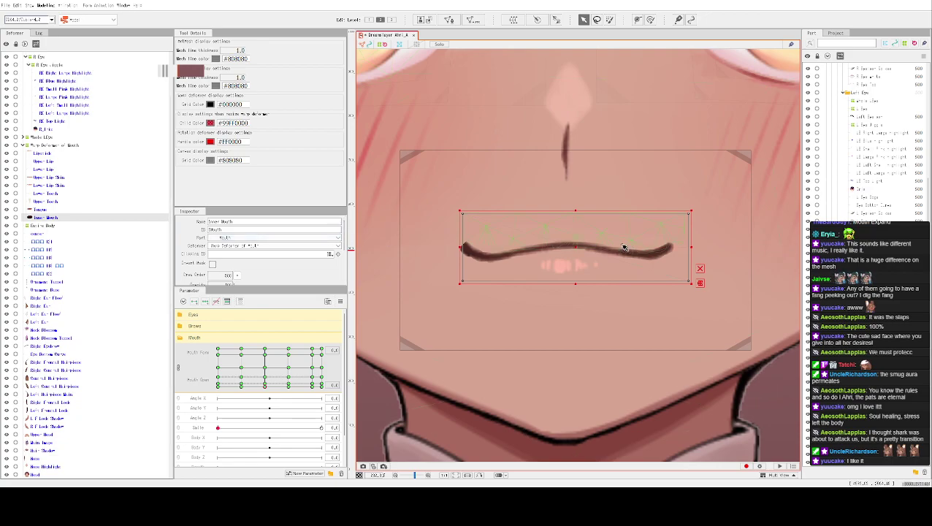
{"action": "left_click", "coordinate": [288, 385]}
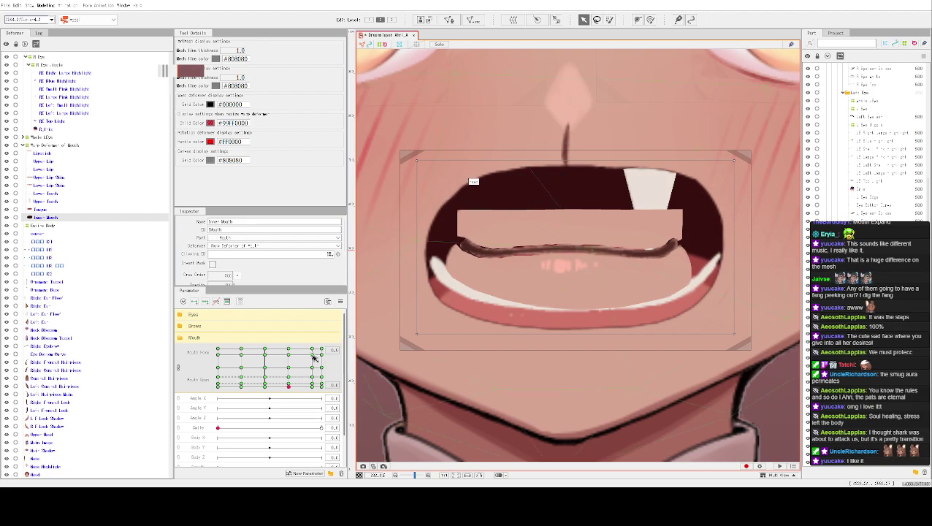
{"action": "left_click", "coordinate": [265, 386]}
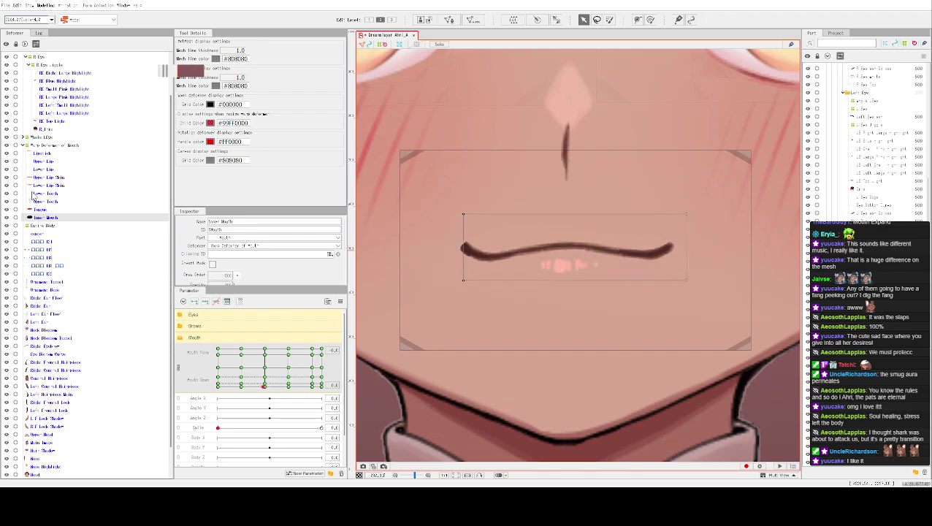
{"action": "left_click", "coordinate": [288, 385]}
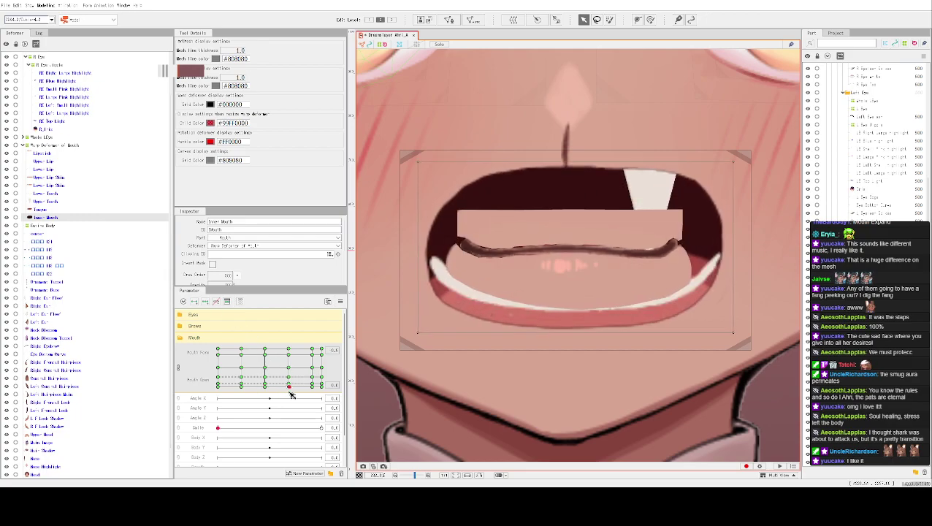
{"action": "left_click", "coordinate": [486, 187]}
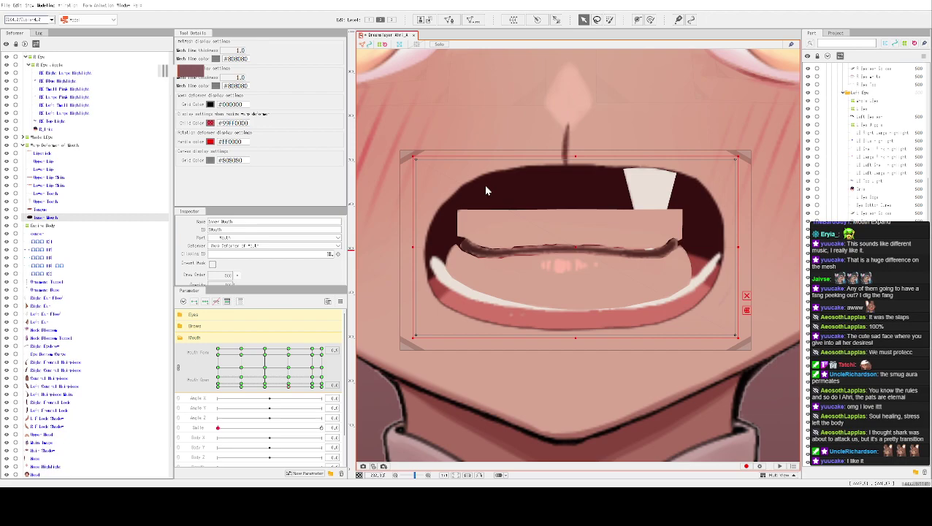
{"action": "key", "text": "ctrl+v"}
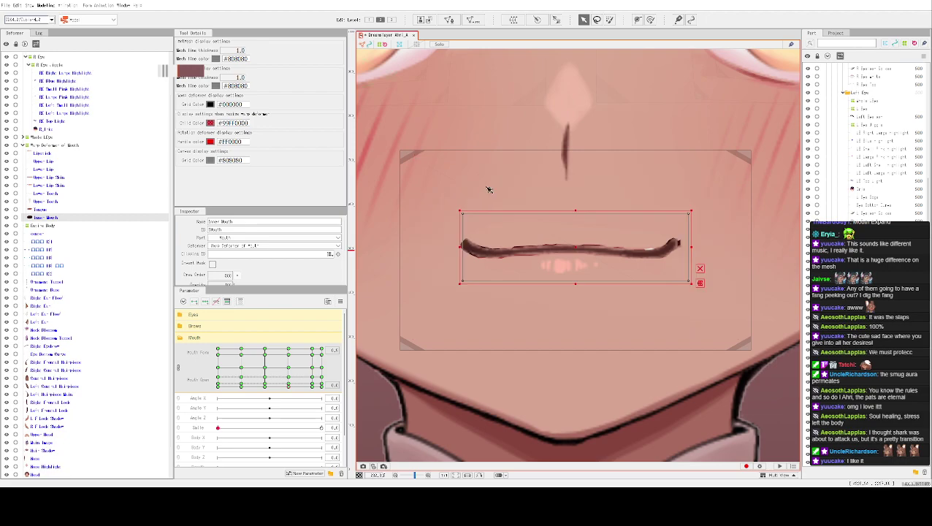
At the closed key between Mouth Form 0.0 and 1.0, raise the Upper Lip's centre point and curve its left half into a wave.
{"action": "left_click", "coordinate": [307, 393]}
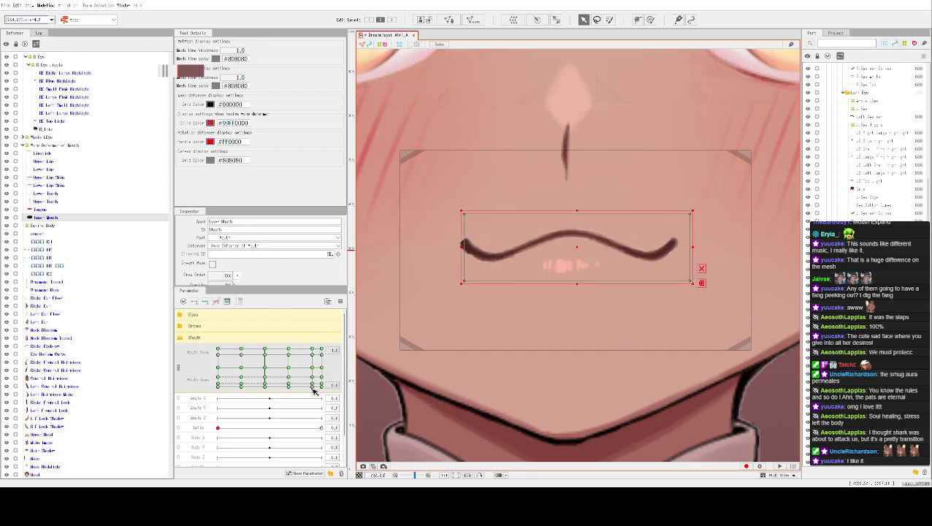
{"action": "left_click", "coordinate": [289, 387]}
{"action": "mouse_move", "coordinate": [289, 392]}
{"action": "left_mouse_down"}
{"action": "mouse_move", "coordinate": [265, 391]}
{"action": "mouse_move", "coordinate": [315, 397]}
{"action": "mouse_move", "coordinate": [290, 392]}
{"action": "left_mouse_up"}
{"action": "left_click", "coordinate": [560, 252]}
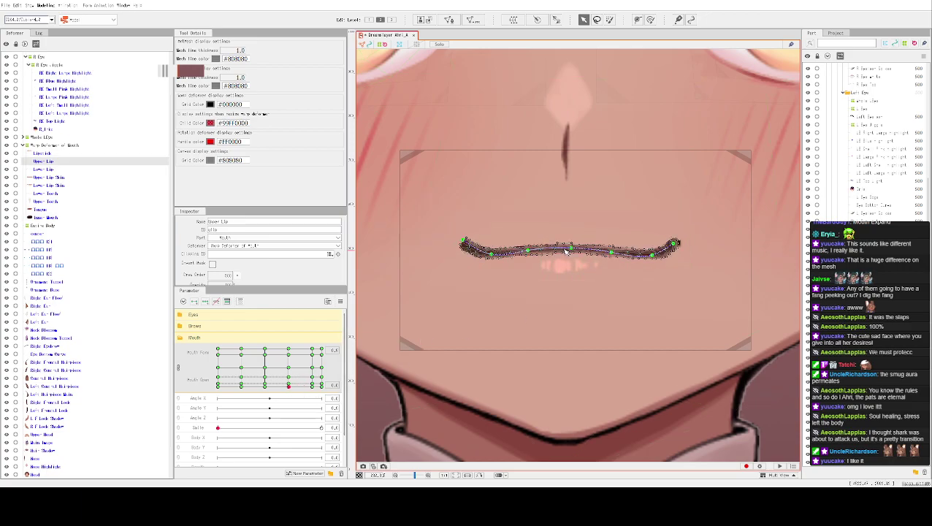
{"action": "scroll", "coordinate": [566, 251], "scroll_direction": "up", "scroll_amount": 3}
{"action": "left_click_drag", "start_coordinate": [581, 248], "coordinate": [577, 225]}
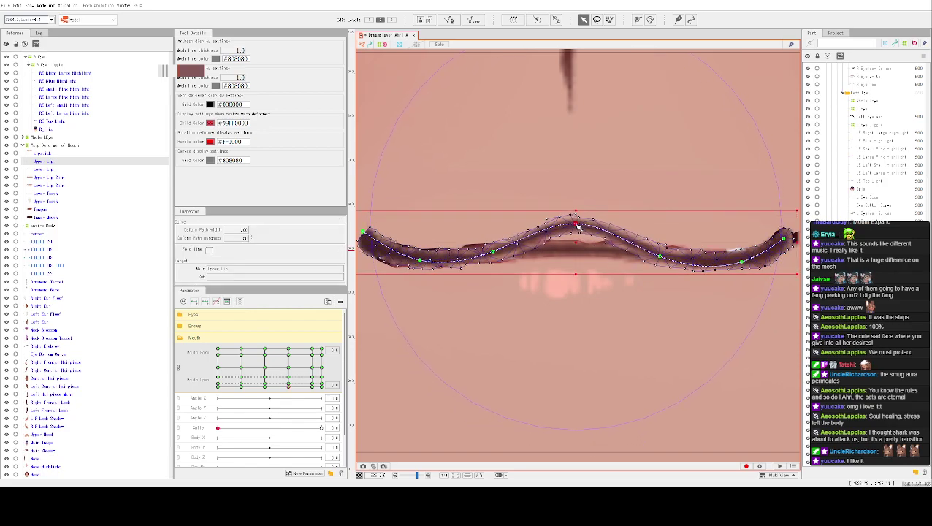
{"action": "left_click_drag", "start_coordinate": [494, 255], "coordinate": [483, 268]}
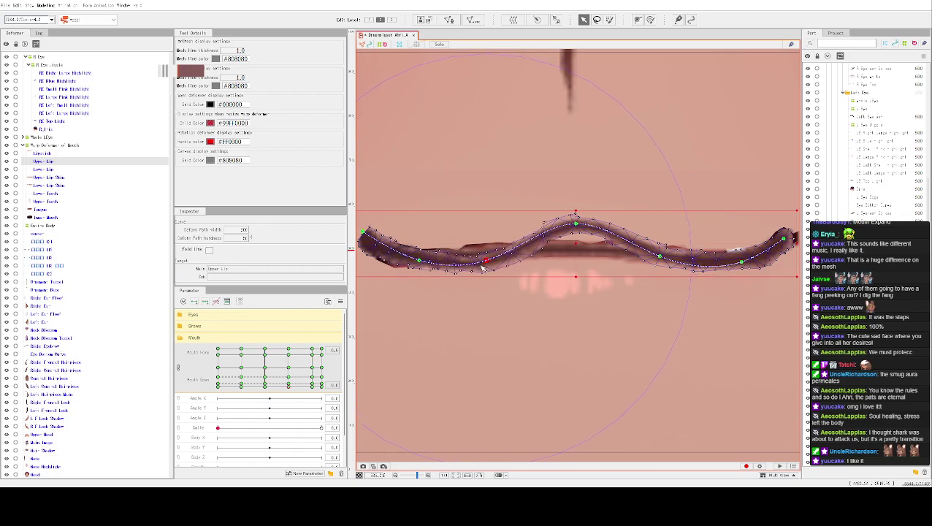
{"action": "left_click_drag", "start_coordinate": [426, 267], "coordinate": [426, 254]}
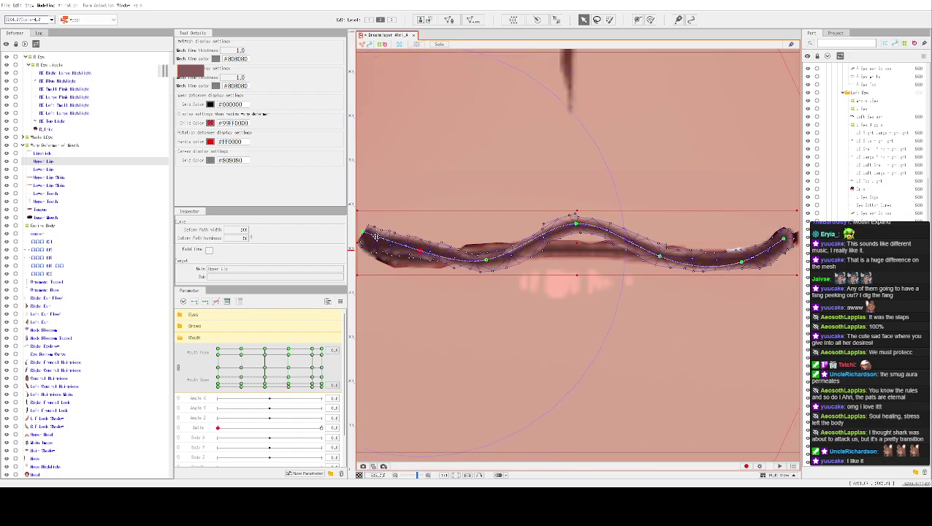
{"action": "left_click_drag", "start_coordinate": [366, 234], "coordinate": [382, 226]}
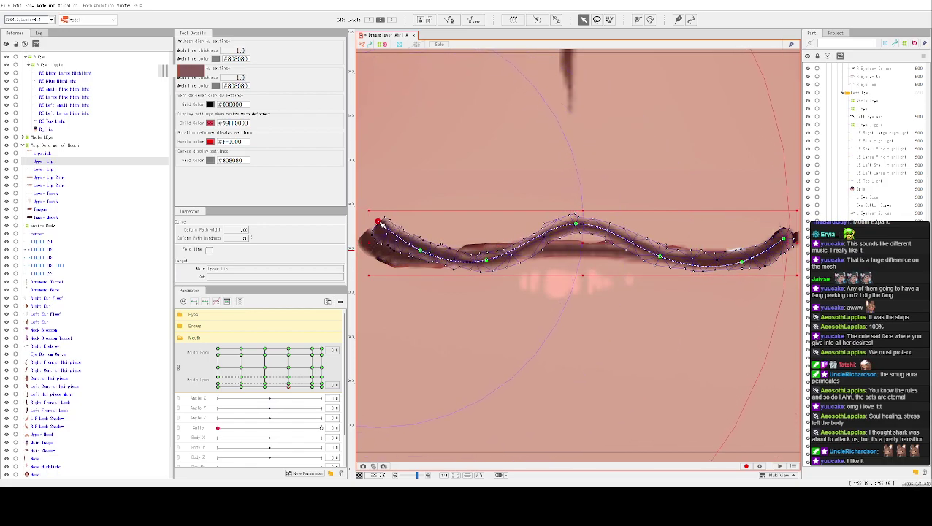
Adjust the path points on the Upper Lip's right half to balance the wave, moving the outer dip slightly inward.
{"action": "left_click", "coordinate": [420, 251]}
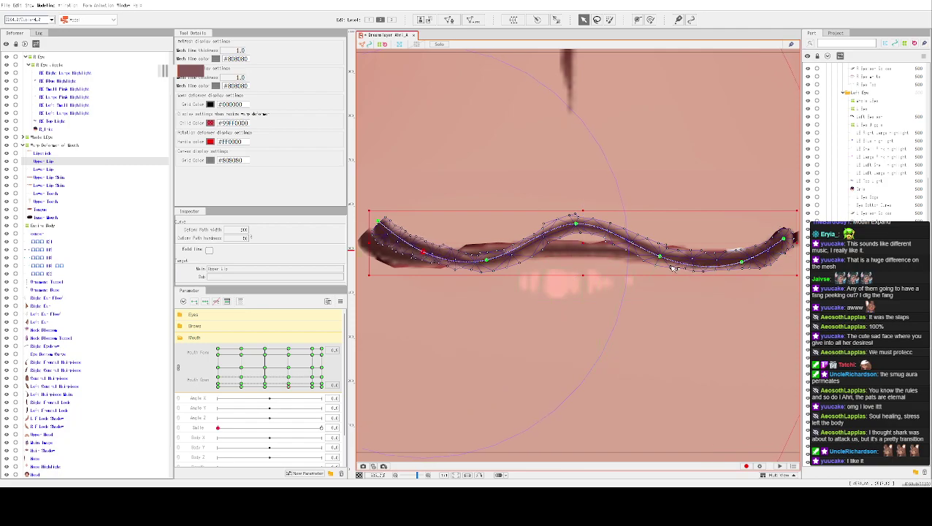
{"action": "left_click", "coordinate": [652, 252]}
{"action": "left_click_drag", "start_coordinate": [742, 263], "coordinate": [721, 266]}
{"action": "left_click", "coordinate": [782, 238]}
{"action": "scroll", "coordinate": [723, 248], "scroll_direction": "down", "scroll_amount": 2}
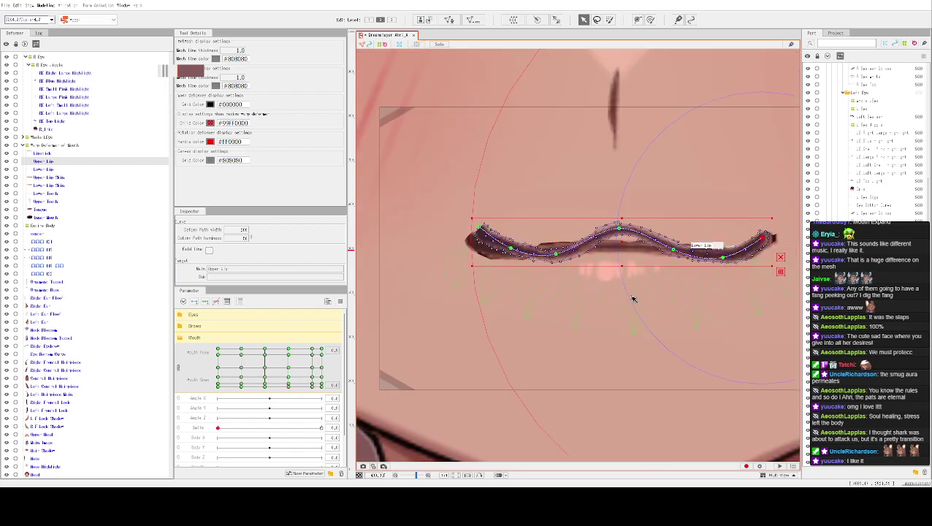
Check the Upper Lip's wave without the selection overlay and apply its form to the Lower Lip so both lines coincide.
{"action": "left_click_drag", "start_coordinate": [639, 291], "coordinate": [612, 318]}
{"action": "key", "text": "ctrl+h"}
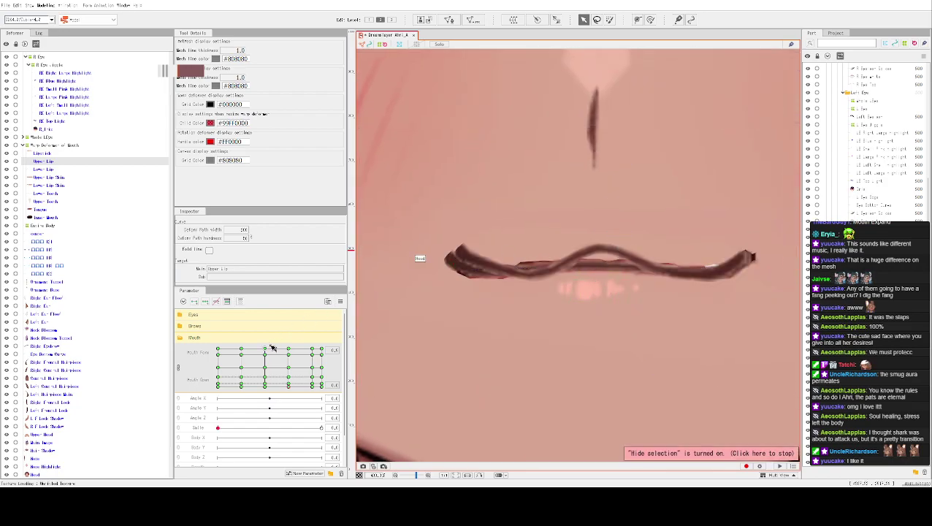
{"action": "mouse_move", "coordinate": [292, 389]}
{"action": "left_mouse_down"}
{"action": "mouse_move", "coordinate": [267, 388]}
{"action": "mouse_move", "coordinate": [322, 386]}
{"action": "mouse_move", "coordinate": [291, 393]}
{"action": "left_mouse_up"}
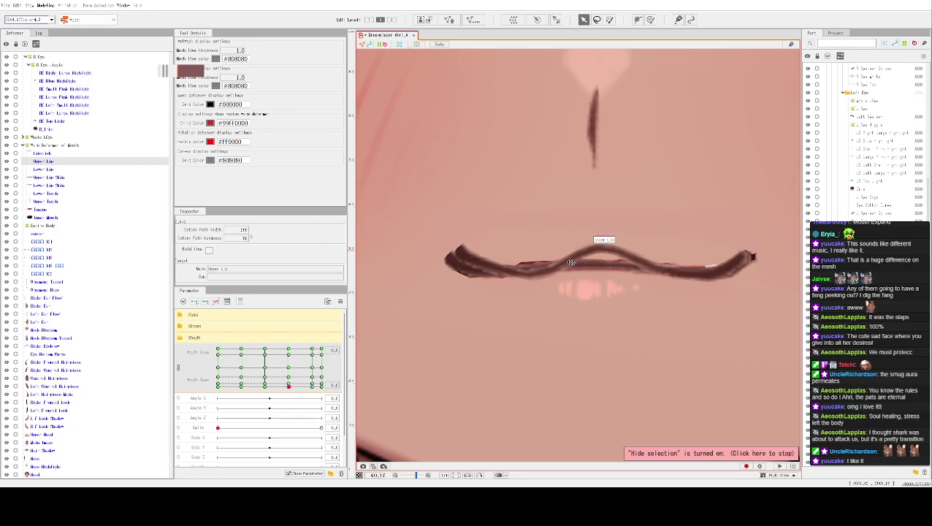
{"action": "left_click", "coordinate": [471, 239]}
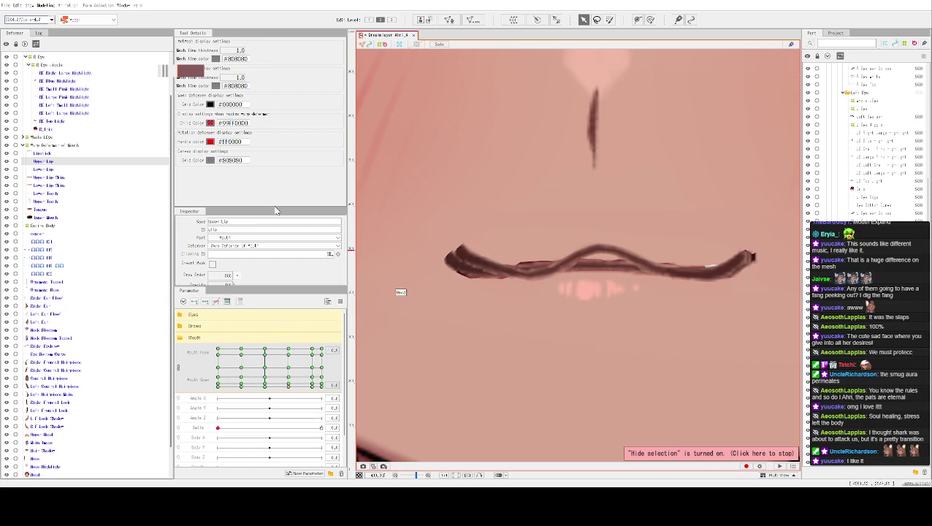
{"action": "left_click", "coordinate": [566, 252]}
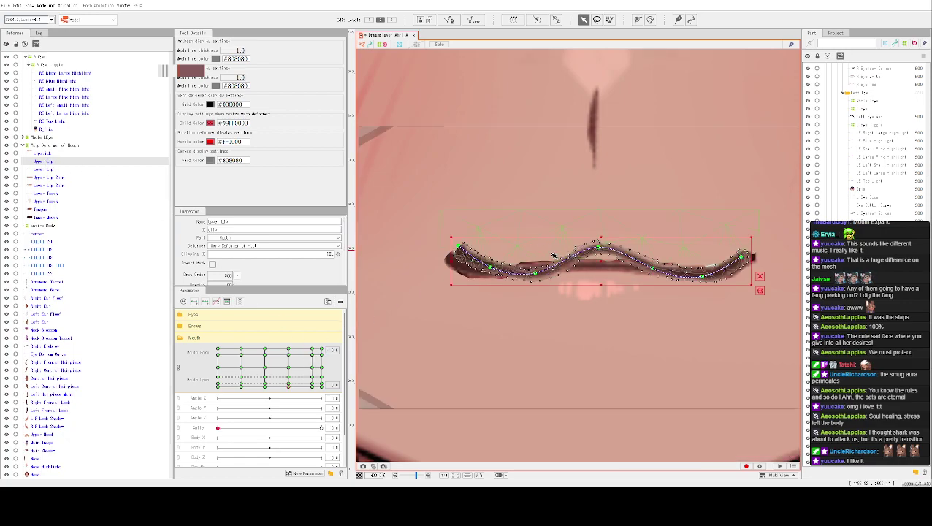
{"action": "left_click", "coordinate": [42, 168]}
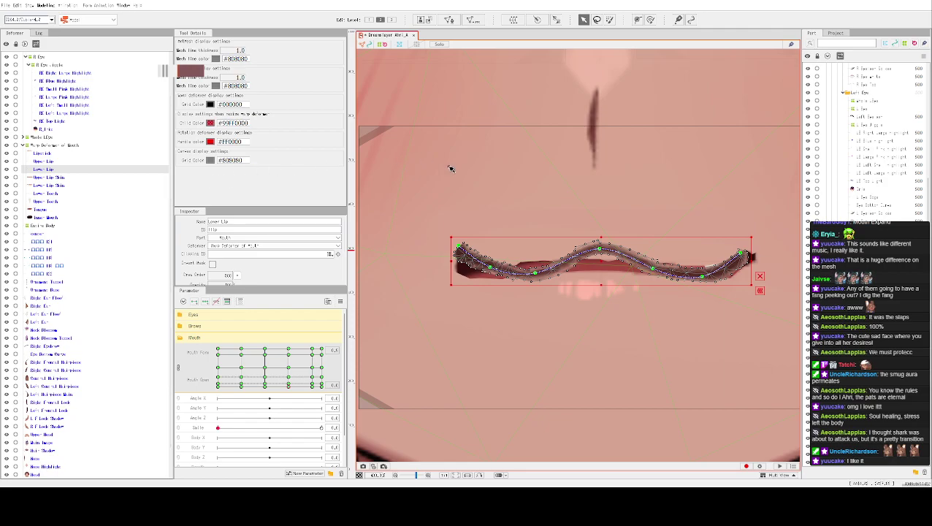
Nudge the whole Lower Lip Skin mesh slightly upward beneath the mouth line.
{"action": "left_click", "coordinate": [595, 284]}
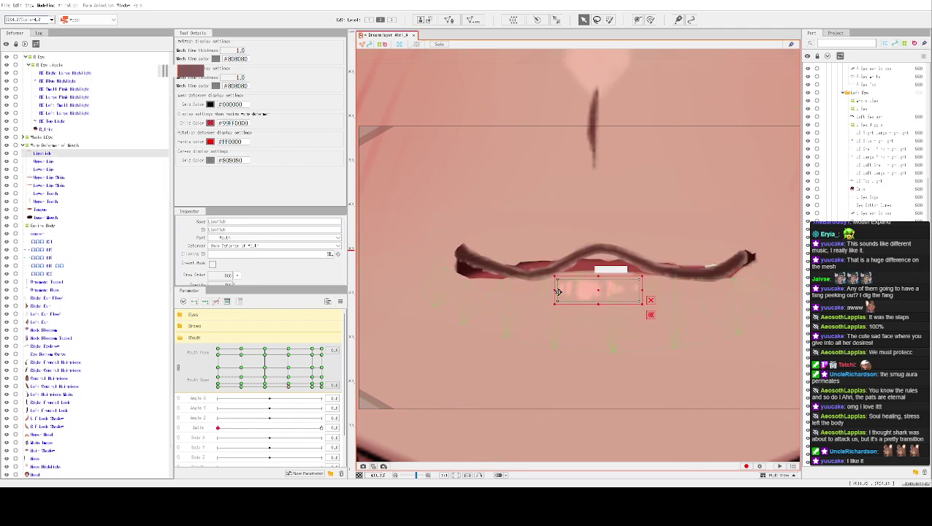
{"action": "left_click", "coordinate": [574, 287]}
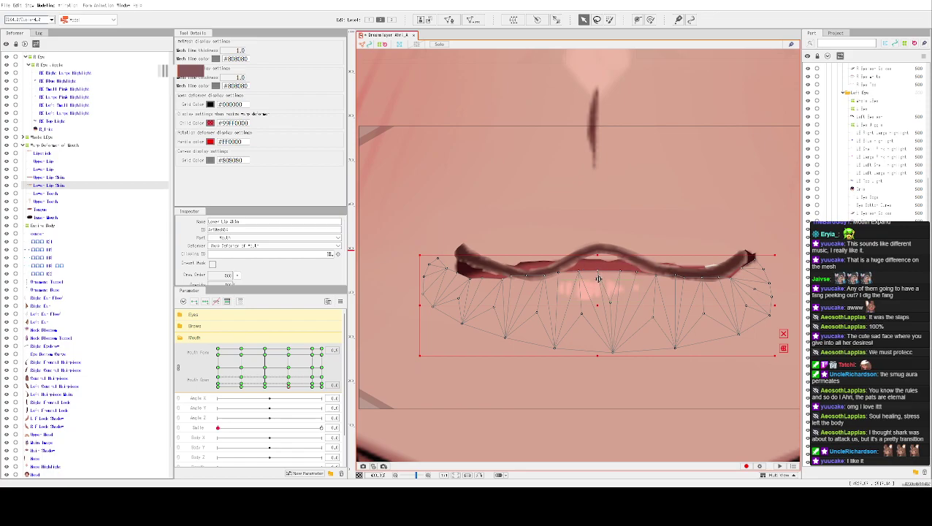
{"action": "key", "text": "Up"}
{"action": "key", "text": "Up"}
{"action": "key", "text": "Up"}
{"action": "key", "text": "Up"}
{"action": "key", "text": "Up"}
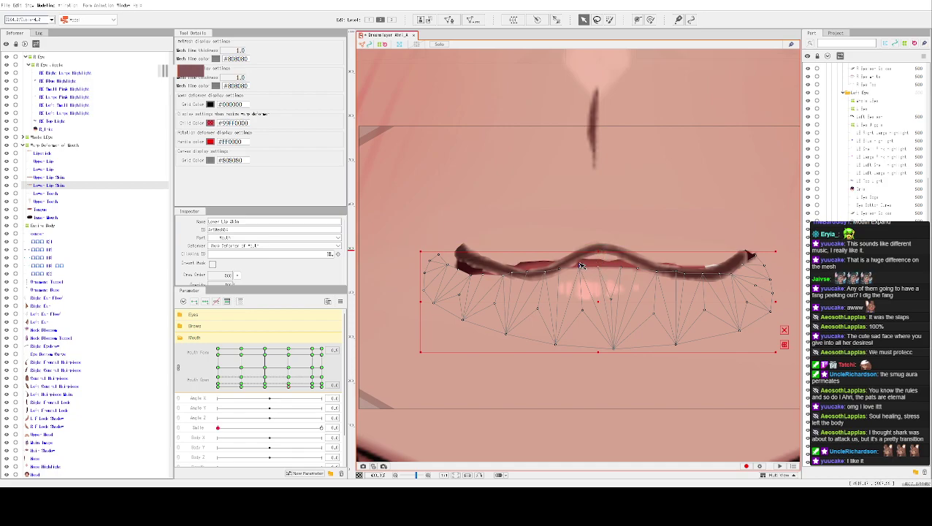
Move the whole Upper Lip Skin mesh slightly upward above the mouth line.
{"action": "scroll", "coordinate": [584, 271], "scroll_direction": "up", "scroll_amount": 3}
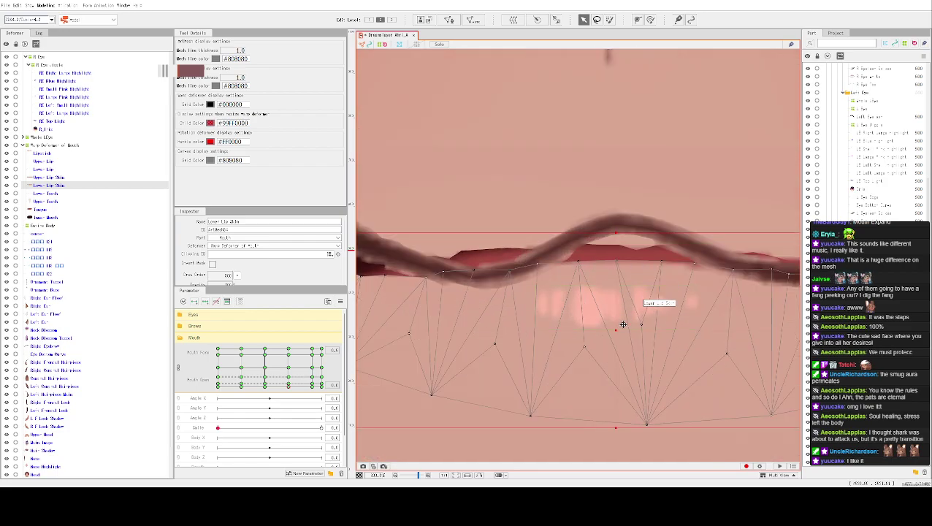
{"action": "left_click", "coordinate": [532, 244]}
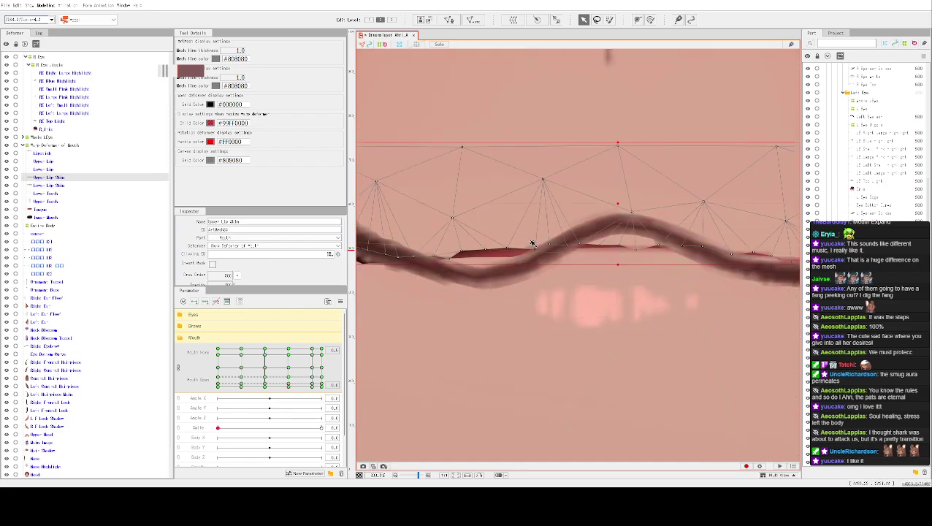
{"action": "left_click_drag", "start_coordinate": [618, 206], "coordinate": [618, 193]}
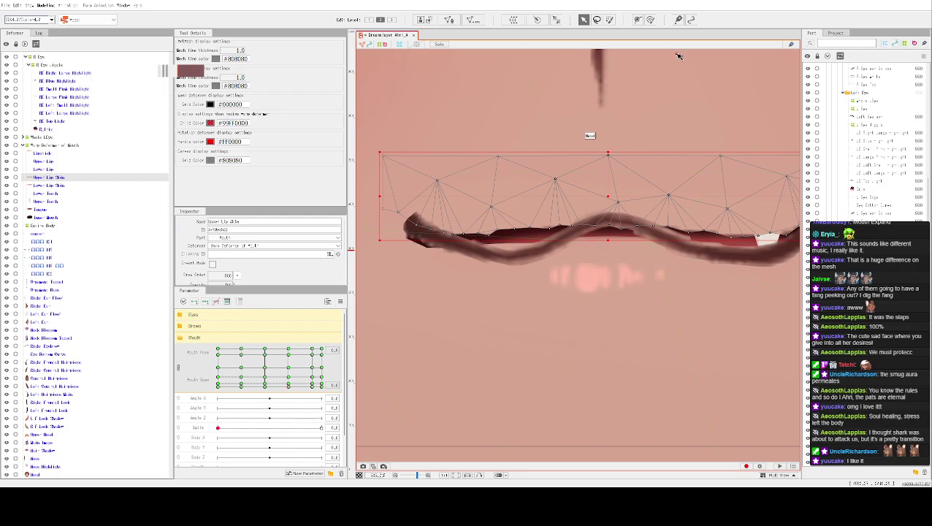
Select the Upper Lip Skin's lower-edge points with the brush, lower them over the inner mouth, and adjust the right corner point.
{"action": "left_click", "coordinate": [650, 19]}
{"action": "left_click_drag", "start_coordinate": [454, 230], "coordinate": [801, 242]}
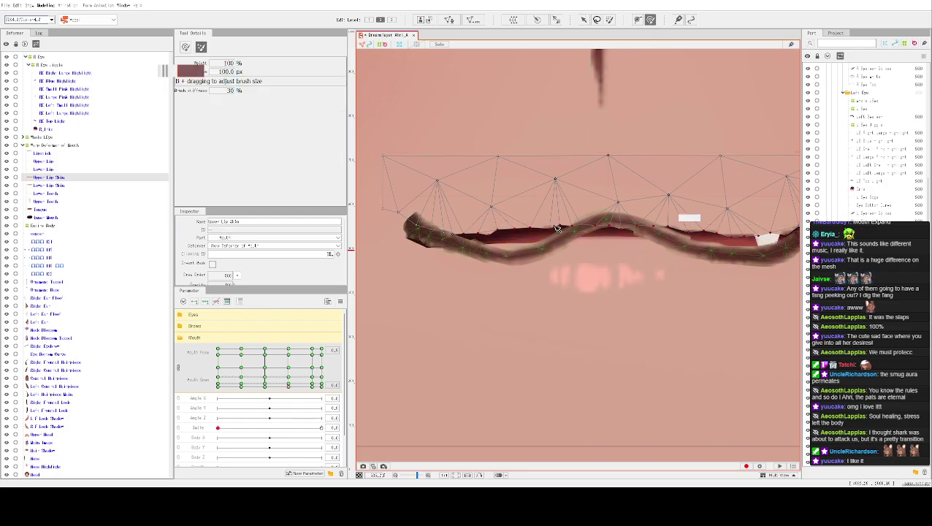
{"action": "left_click", "coordinate": [584, 20]}
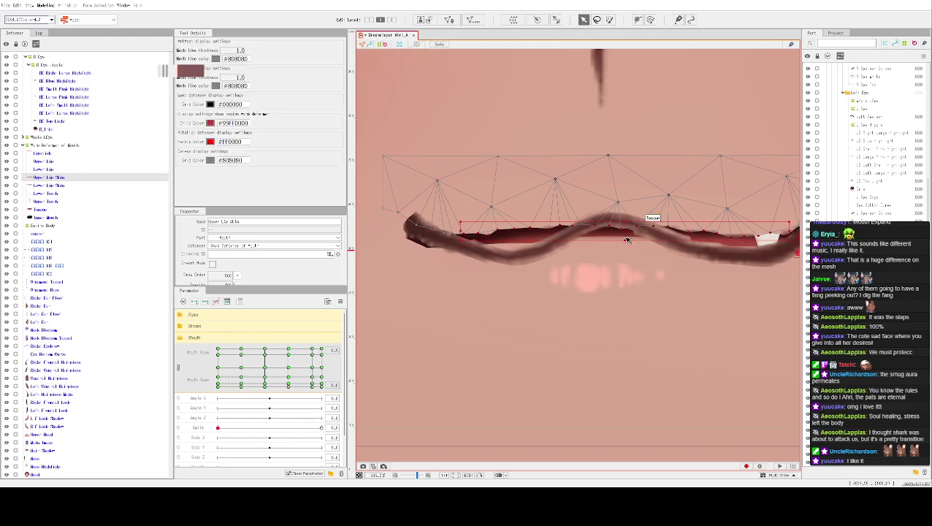
{"action": "left_click_drag", "start_coordinate": [642, 228], "coordinate": [644, 237]}
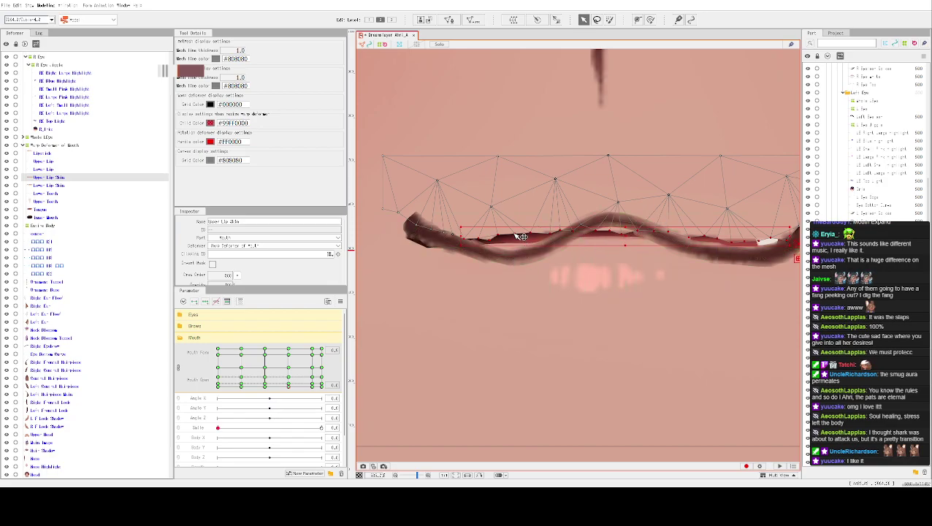
{"action": "left_click_drag", "start_coordinate": [520, 238], "coordinate": [520, 256]}
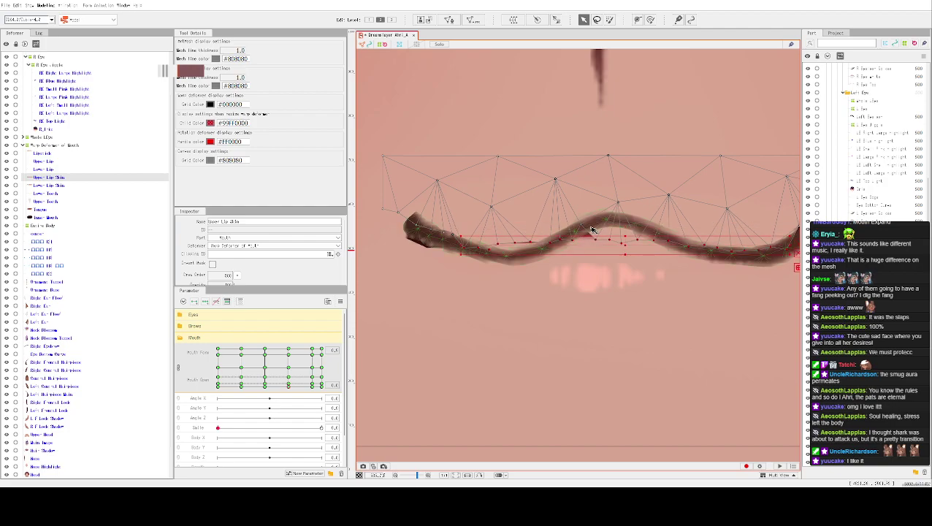
{"action": "left_click", "coordinate": [587, 227]}
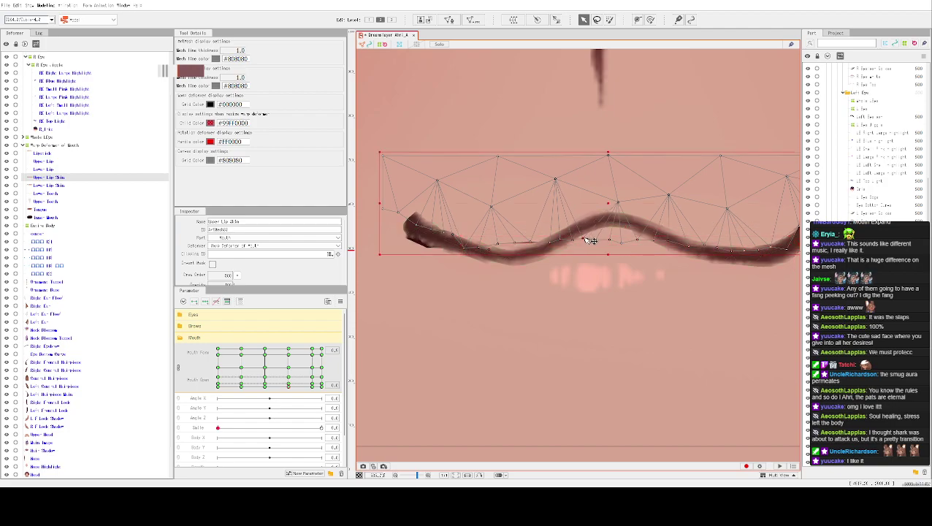
{"action": "scroll", "coordinate": [589, 241], "scroll_direction": "down", "scroll_amount": 3}
{"action": "scroll", "coordinate": [640, 156], "scroll_direction": "up", "scroll_amount": 5}
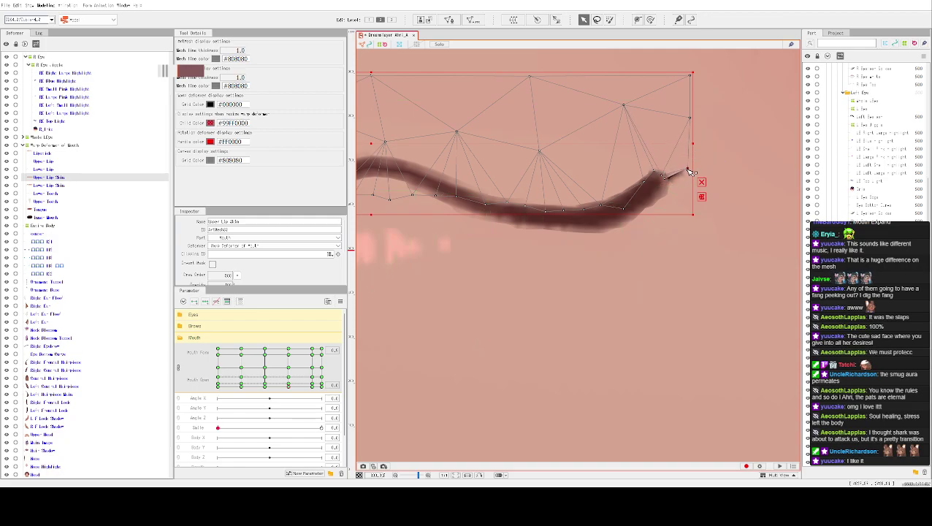
{"action": "left_click_drag", "start_coordinate": [681, 182], "coordinate": [690, 181]}
Move the Lower Lip Skin's upper-edge points at the mouth's left dip down onto the mouth line.
{"action": "left_click", "coordinate": [673, 184]}
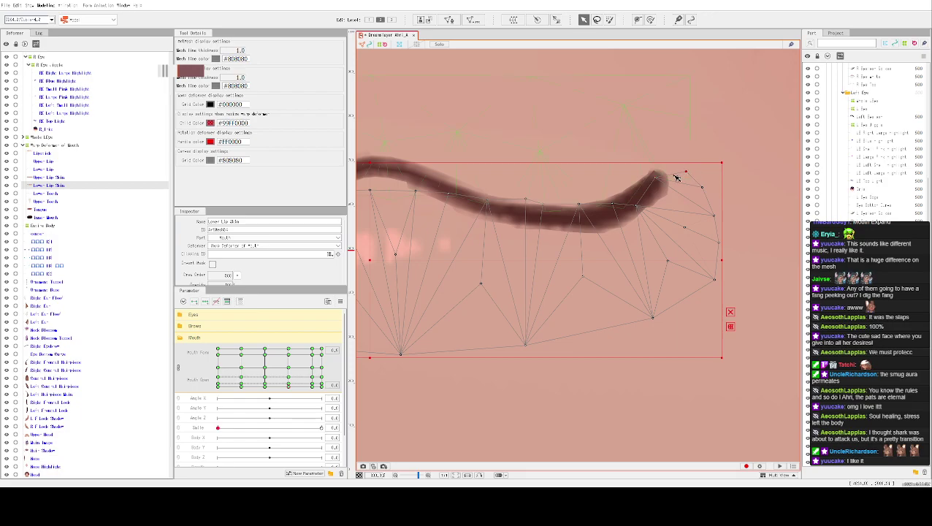
{"action": "scroll", "coordinate": [625, 208], "scroll_direction": "down", "scroll_amount": 5}
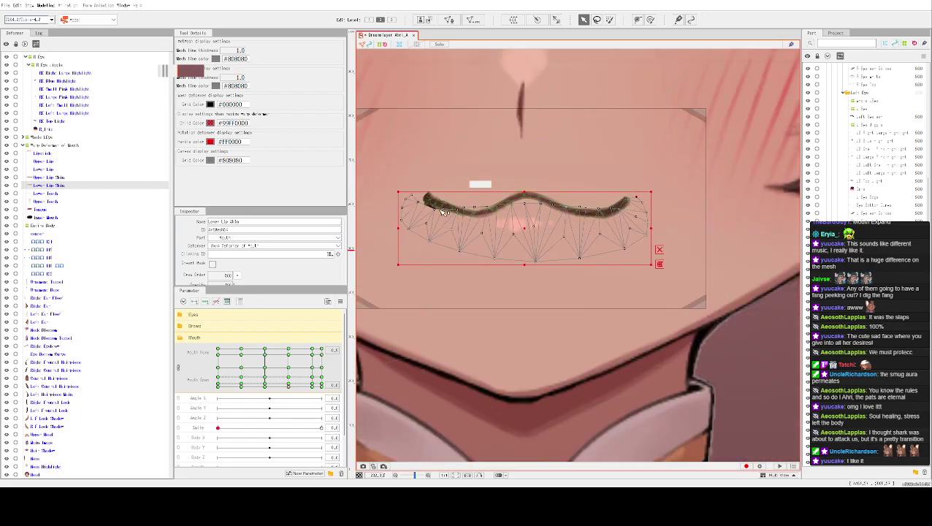
{"action": "scroll", "coordinate": [446, 210], "scroll_direction": "up", "scroll_amount": 5}
{"action": "left_click_drag", "start_coordinate": [431, 169], "coordinate": [474, 173]}
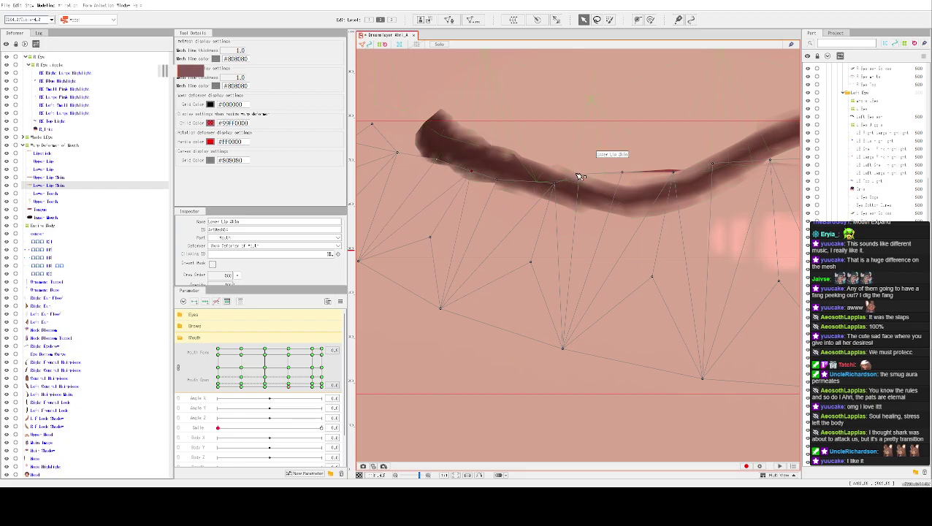
{"action": "left_click_drag", "start_coordinate": [580, 175], "coordinate": [621, 191]}
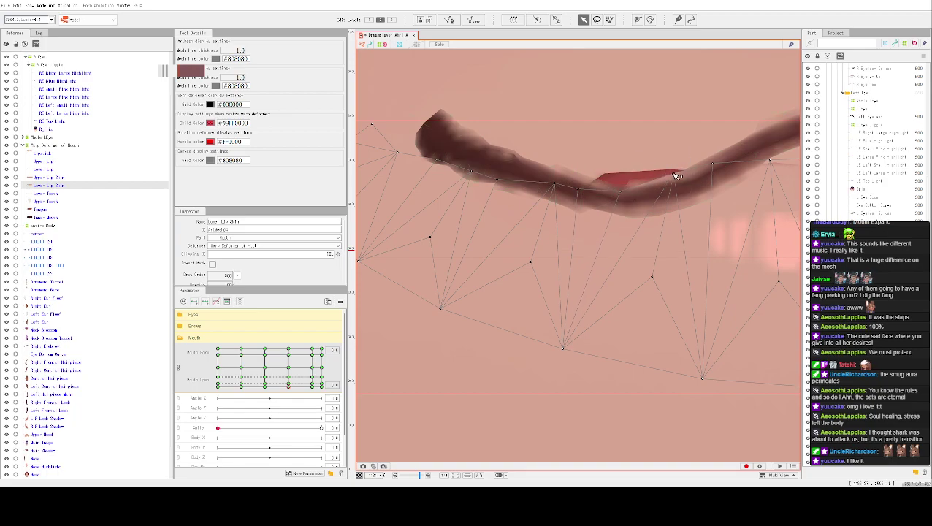
{"action": "left_click_drag", "start_coordinate": [672, 173], "coordinate": [674, 192]}
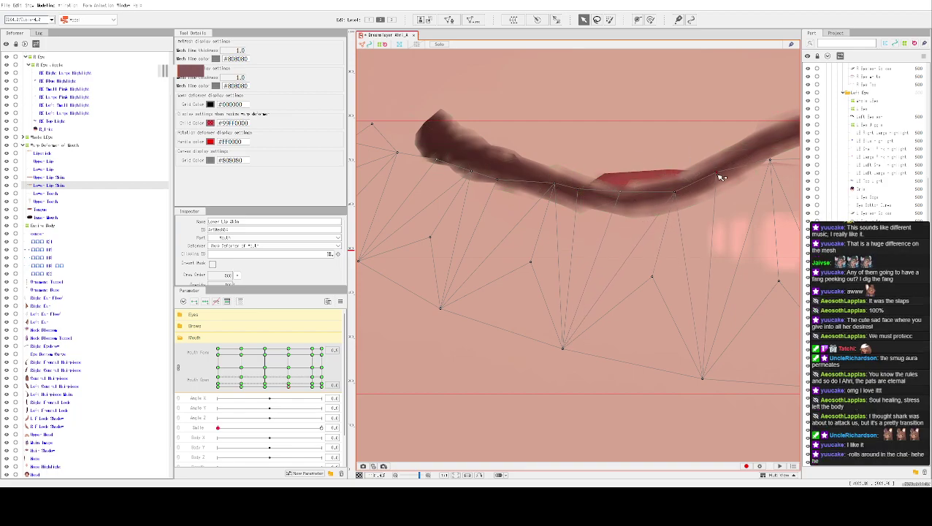
Fit the Lower Lip Skin's upper-edge points to the mouth line along the central peak and the right dip.
{"action": "left_click_drag", "start_coordinate": [734, 152], "coordinate": [608, 183]}
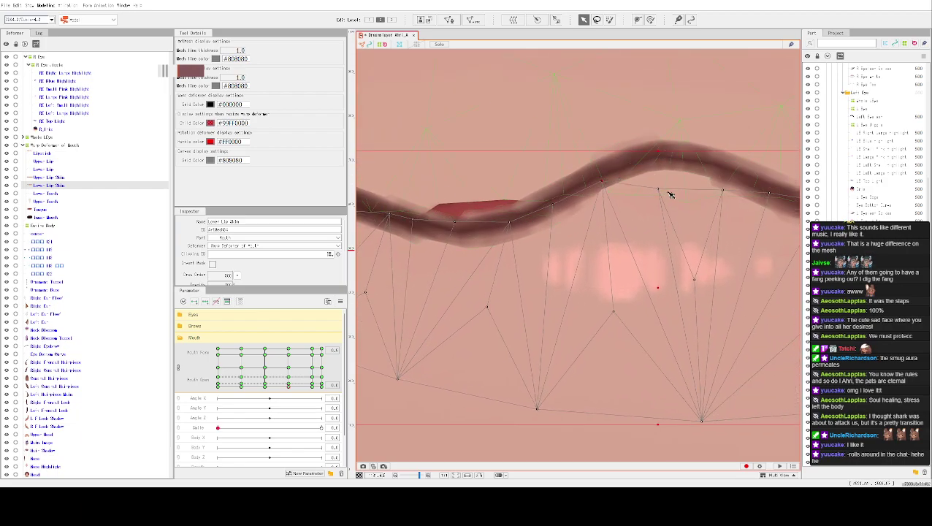
{"action": "left_click_drag", "start_coordinate": [658, 190], "coordinate": [661, 165]}
{"action": "left_click_drag", "start_coordinate": [722, 191], "coordinate": [520, 155]}
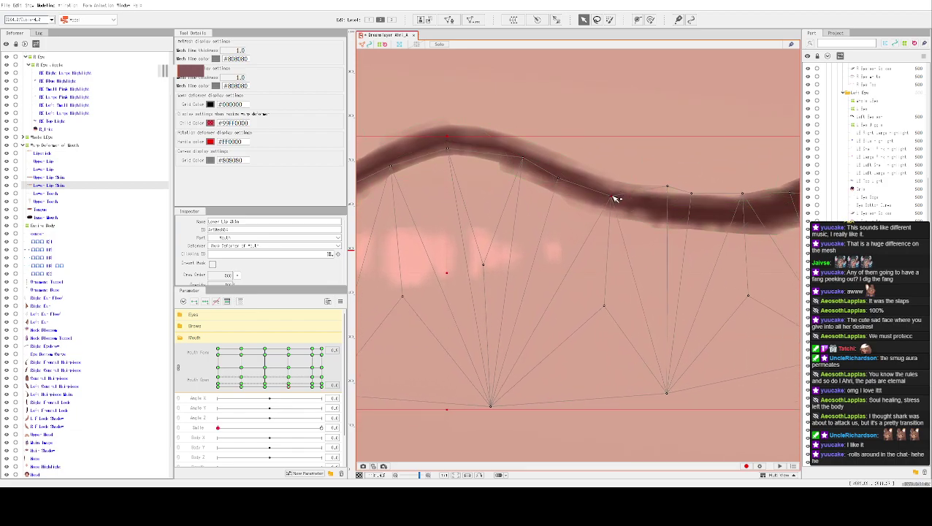
{"action": "left_click_drag", "start_coordinate": [667, 188], "coordinate": [636, 183]}
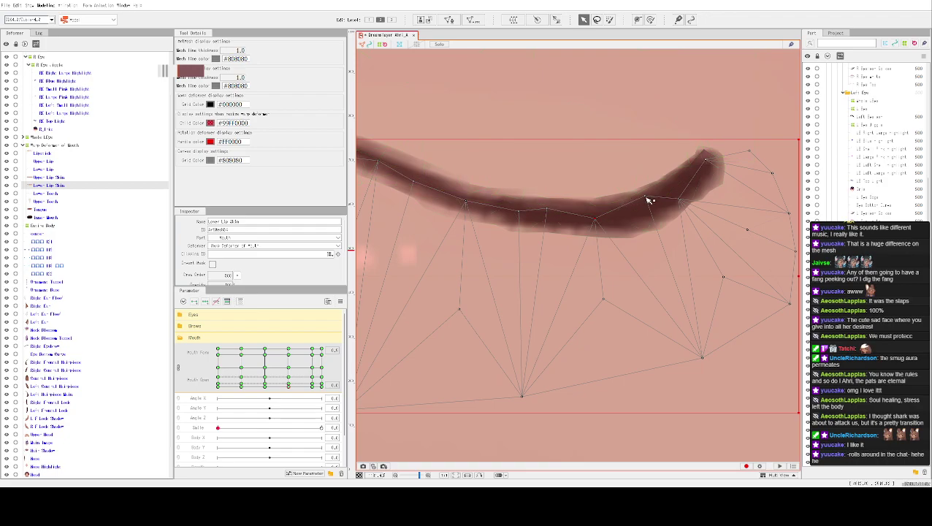
{"action": "scroll", "coordinate": [618, 154], "scroll_direction": "down", "scroll_amount": 2}
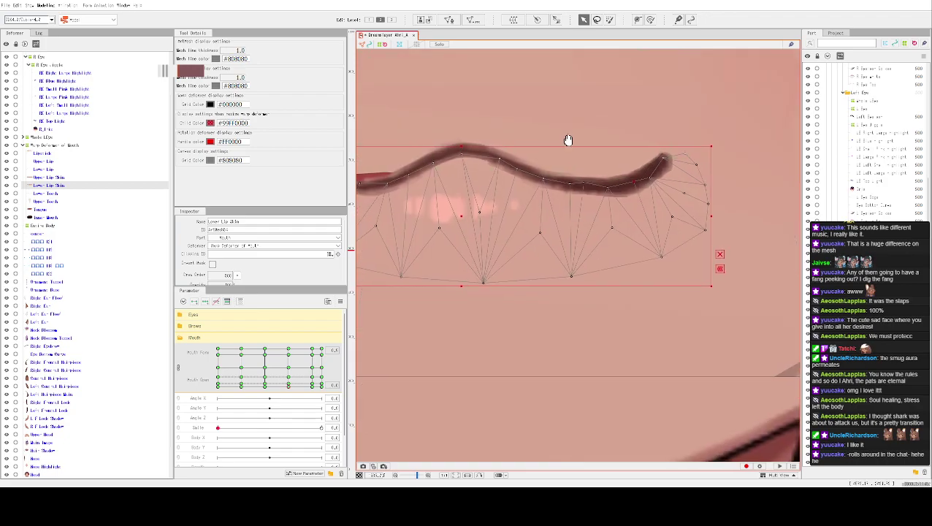
{"action": "left_click_drag", "start_coordinate": [562, 140], "coordinate": [658, 213]}
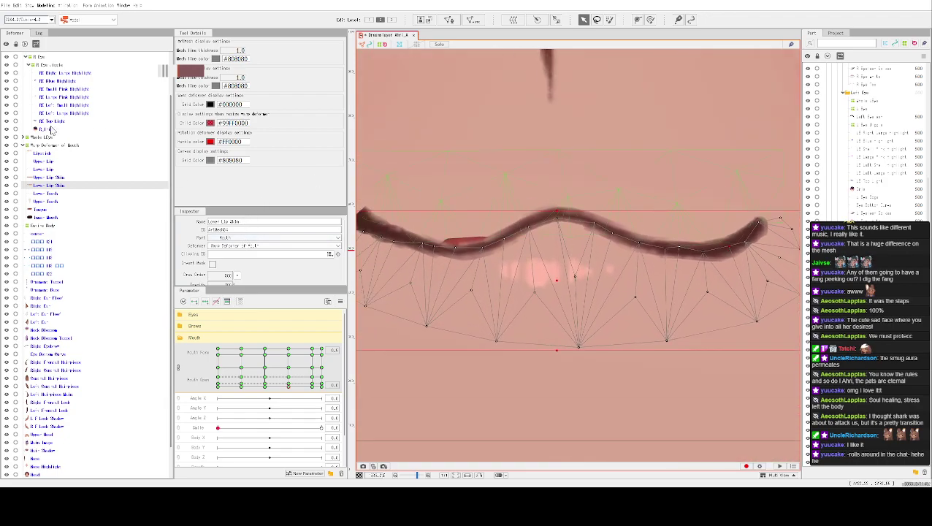
Fit the Upper Lip Skin's lower-edge points along the mouth line so the skin covers the remaining red gap.
{"action": "left_click", "coordinate": [51, 178]}
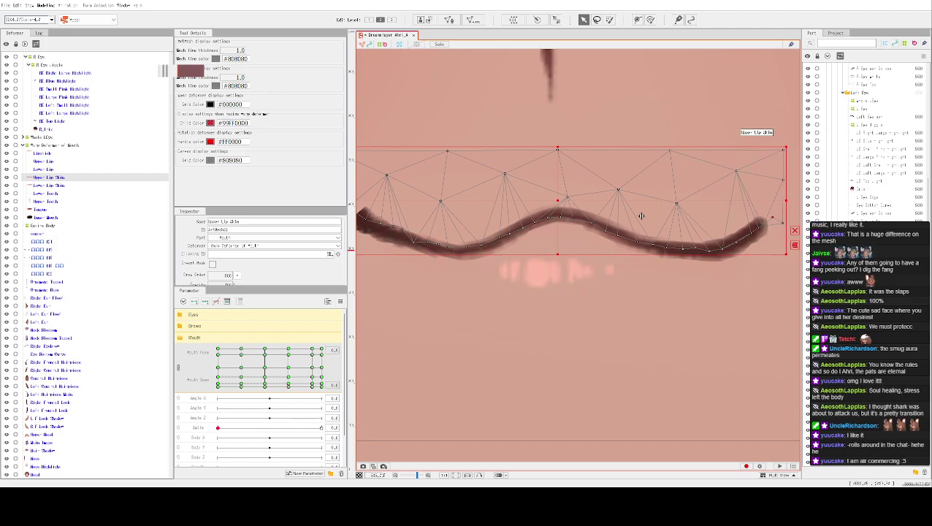
{"action": "scroll", "coordinate": [532, 268], "scroll_direction": "down", "scroll_amount": 3}
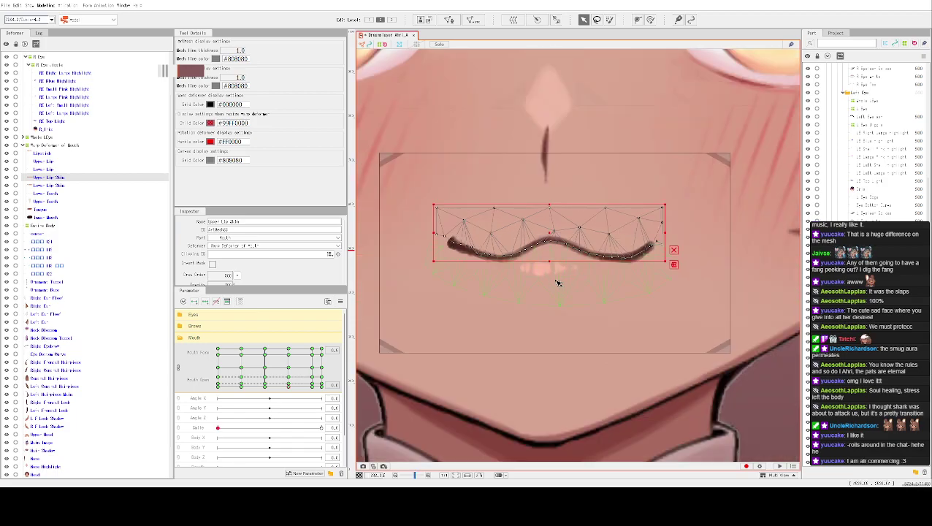
{"action": "left_click", "coordinate": [520, 303]}
{"action": "scroll", "coordinate": [520, 304], "scroll_direction": "down", "scroll_amount": 3}
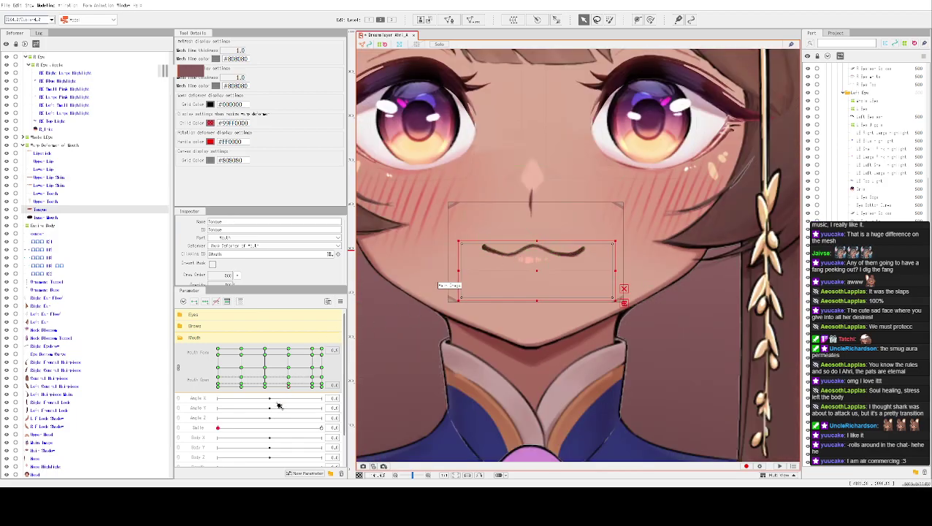
Center the Upper Lip's middle peak path point between the mouth corners, scrubbing Mouth Form to compare the neighbouring keys.
{"action": "mouse_move", "coordinate": [292, 389]}
{"action": "left_mouse_down"}
{"action": "mouse_move", "coordinate": [267, 399]}
{"action": "mouse_move", "coordinate": [325, 409]}
{"action": "mouse_move", "coordinate": [291, 423]}
{"action": "left_mouse_up"}
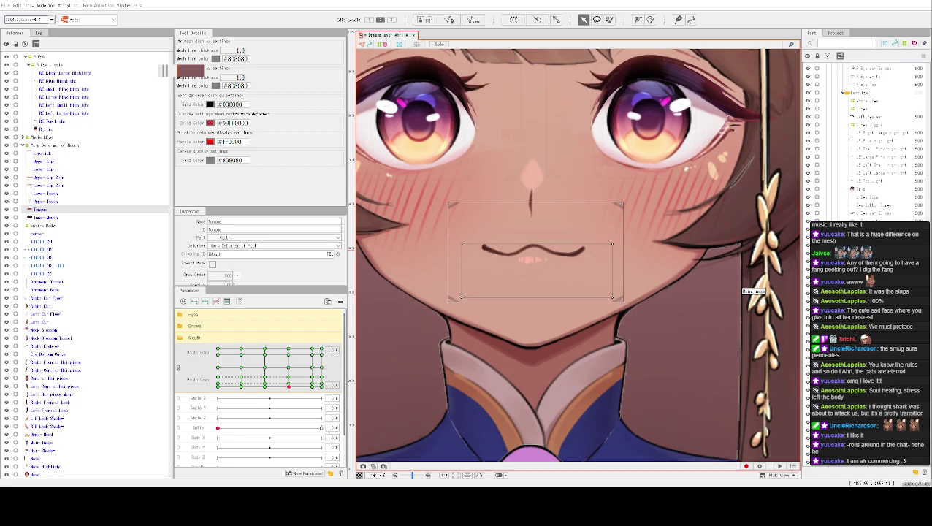
{"action": "scroll", "coordinate": [541, 248], "scroll_direction": "up", "scroll_amount": 3}
{"action": "left_click", "coordinate": [541, 243]}
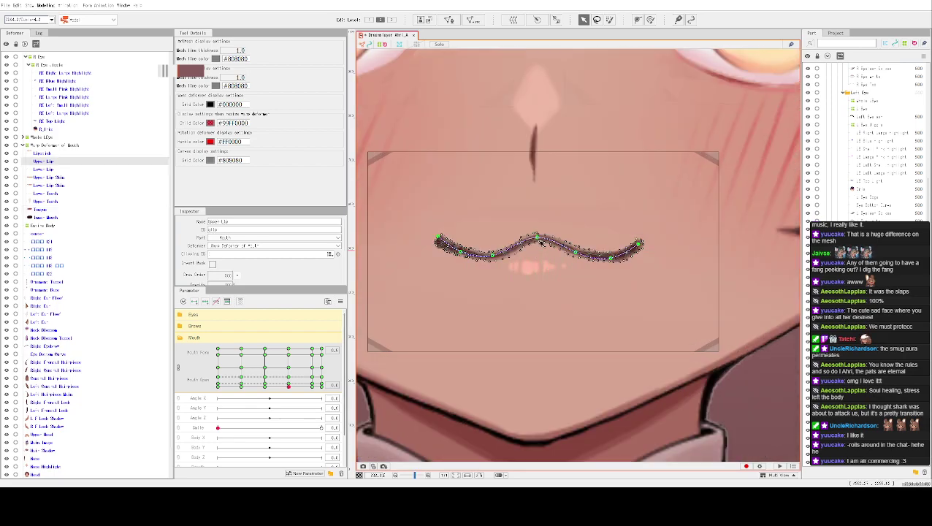
{"action": "scroll", "coordinate": [541, 243], "scroll_direction": "up", "scroll_amount": 2}
{"action": "left_click", "coordinate": [537, 241]}
{"action": "left_click_drag", "start_coordinate": [535, 239], "coordinate": [547, 248]}
{"action": "left_click_drag", "start_coordinate": [290, 393], "coordinate": [337, 380]}
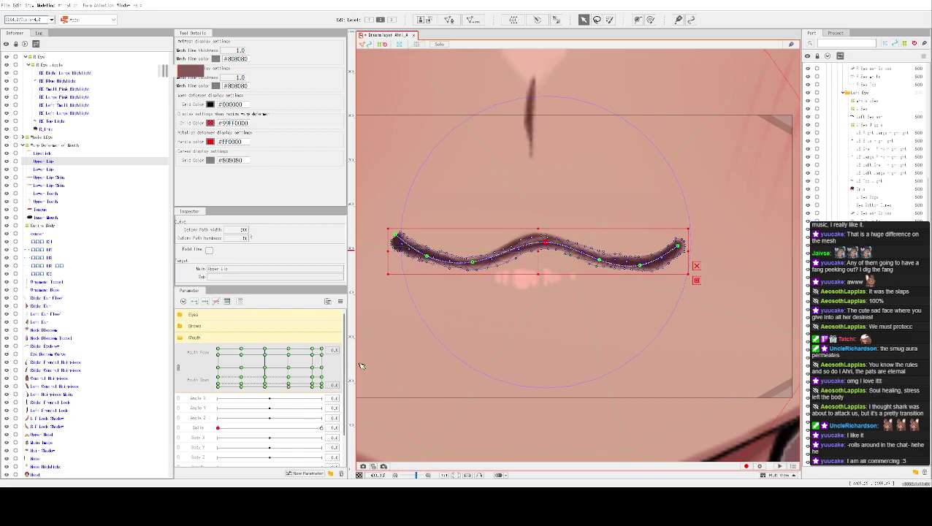
{"action": "left_click_drag", "start_coordinate": [546, 246], "coordinate": [538, 242]}
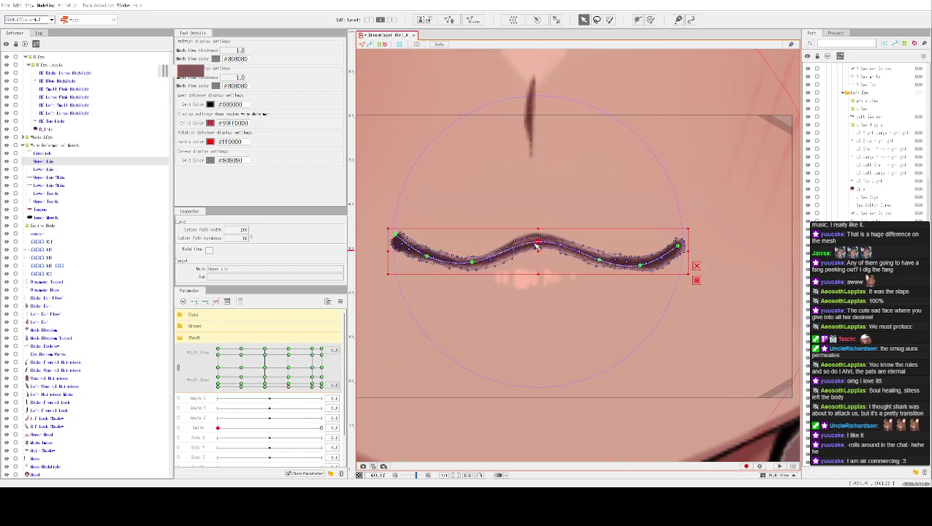
{"action": "left_click", "coordinate": [276, 387]}
{"action": "mouse_move", "coordinate": [276, 392]}
{"action": "left_mouse_down"}
{"action": "mouse_move", "coordinate": [268, 389]}
{"action": "mouse_move", "coordinate": [302, 399]}
{"action": "mouse_move", "coordinate": [230, 395]}
{"action": "mouse_move", "coordinate": [288, 401]}
{"action": "left_mouse_up"}
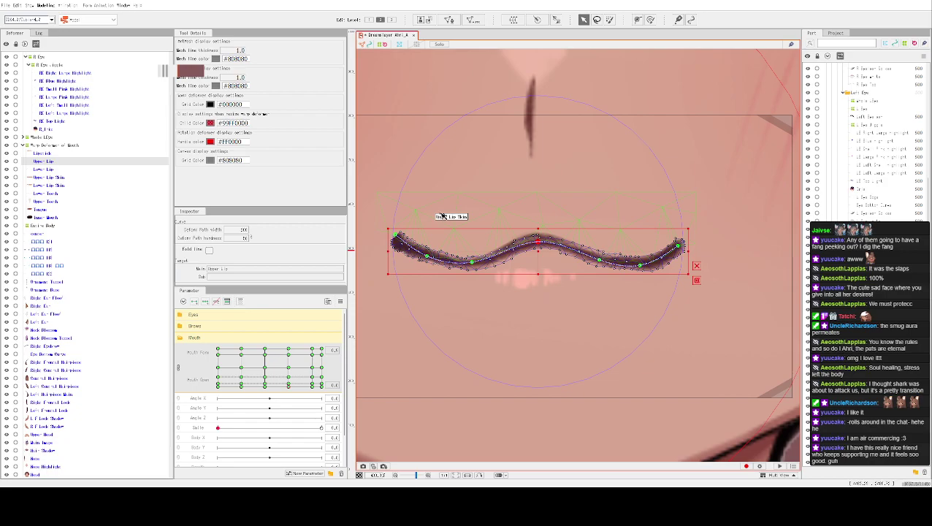
Lower the Upper Lip's left dip path point slightly and nudge the middle peak point slightly left.
{"action": "left_click", "coordinate": [396, 235]}
{"action": "left_click", "coordinate": [428, 257]}
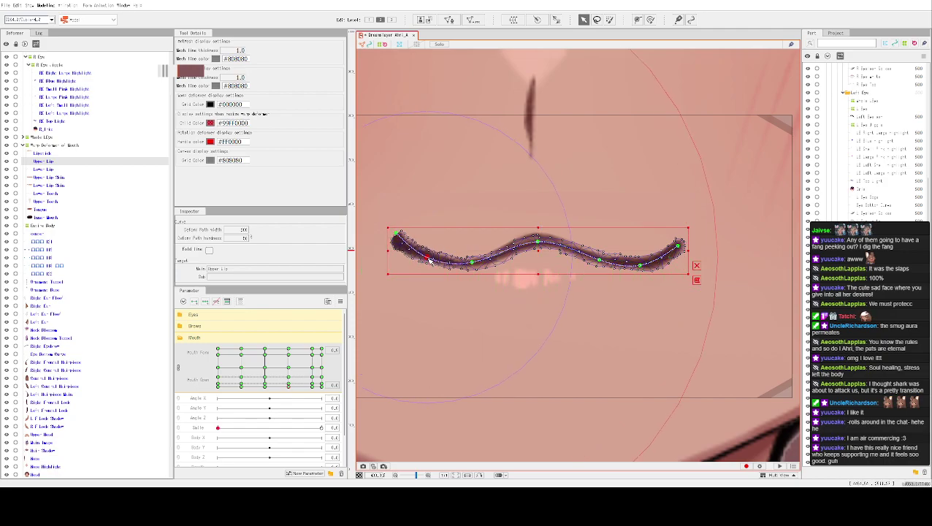
{"action": "left_click", "coordinate": [473, 265]}
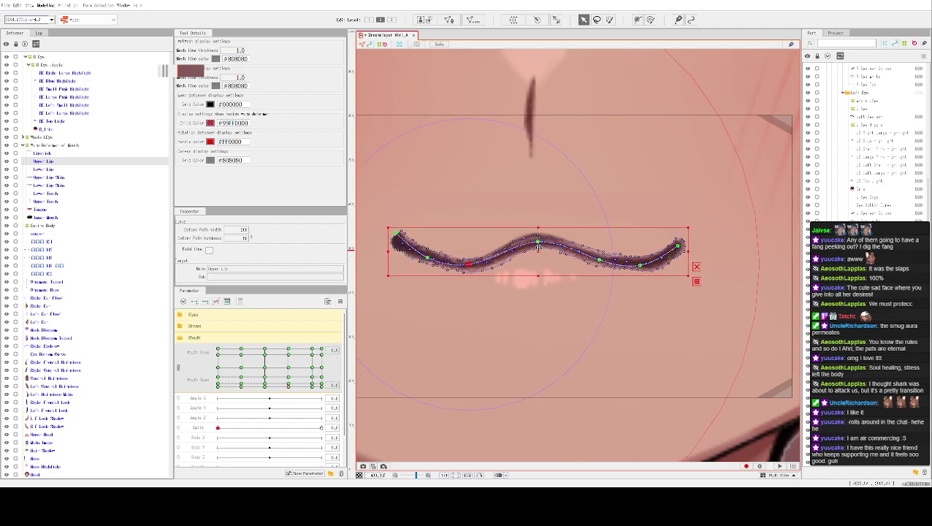
{"action": "mouse_move", "coordinate": [539, 244]}
{"action": "left_mouse_down"}
{"action": "mouse_move", "coordinate": [501, 244]}
{"action": "mouse_move", "coordinate": [534, 243]}
{"action": "left_mouse_up"}
Pull the Upper Lip's right-half path points and corner slightly inward, and shift the whole line slightly right.
{"action": "left_click", "coordinate": [598, 262]}
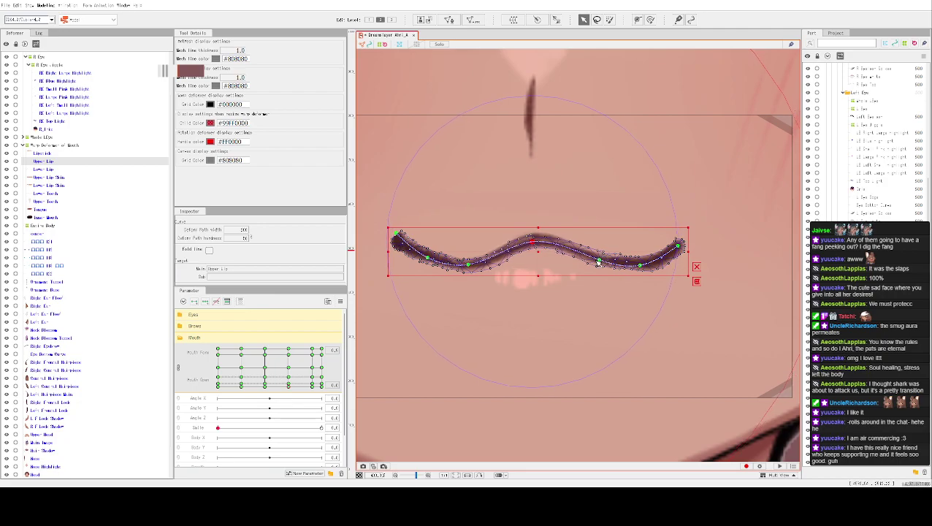
{"action": "left_click_drag", "start_coordinate": [598, 262], "coordinate": [633, 270]}
{"action": "left_click_drag", "start_coordinate": [678, 250], "coordinate": [672, 252]}
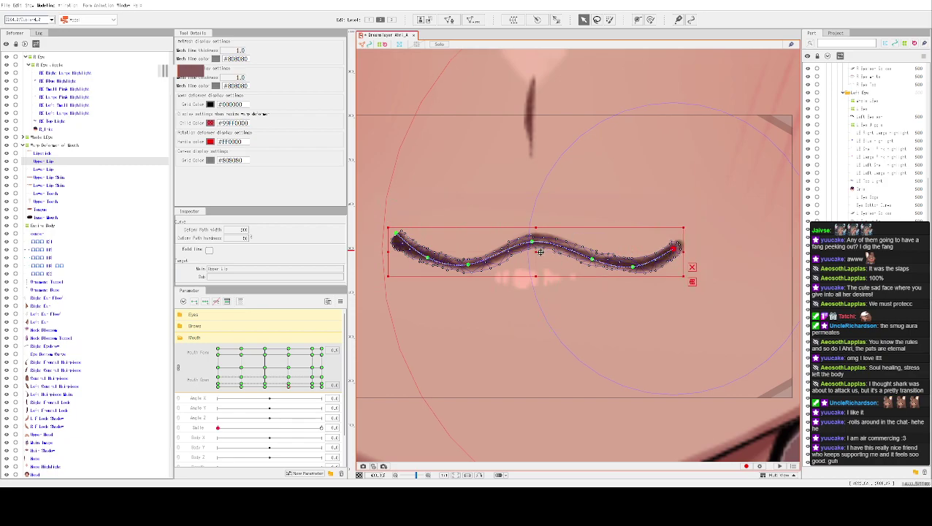
{"action": "left_click_drag", "start_coordinate": [538, 253], "coordinate": [540, 254]}
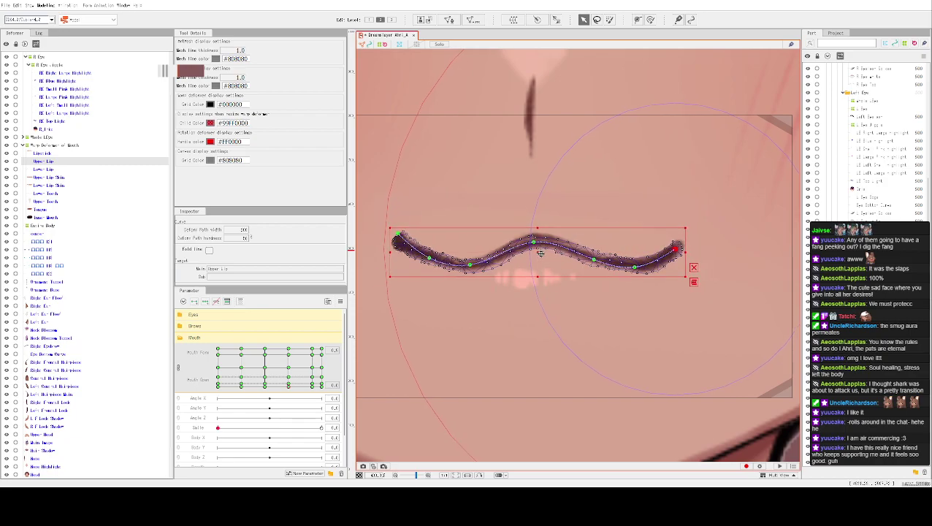
{"action": "key", "text": "ctrl+h"}
{"action": "scroll", "coordinate": [599, 195], "scroll_direction": "down", "scroll_amount": 2}
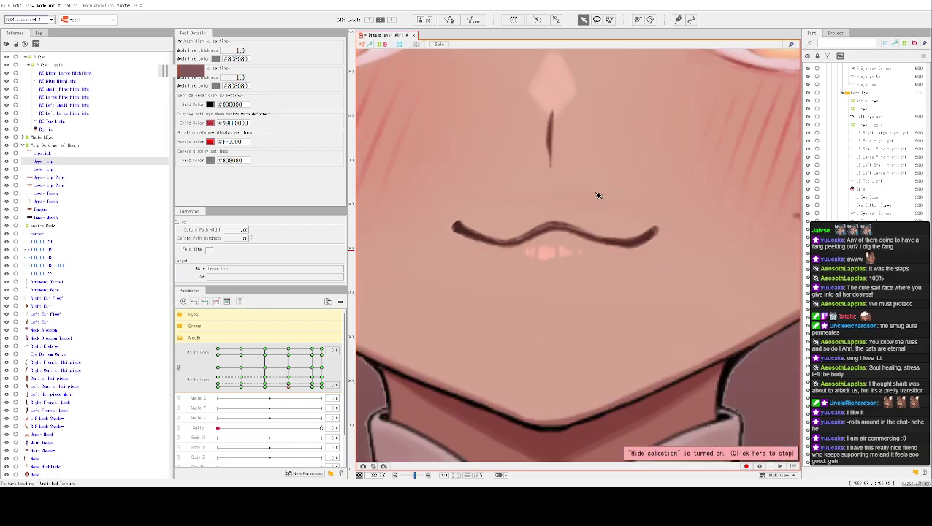
{"action": "scroll", "coordinate": [599, 195], "scroll_direction": "down", "scroll_amount": 1}
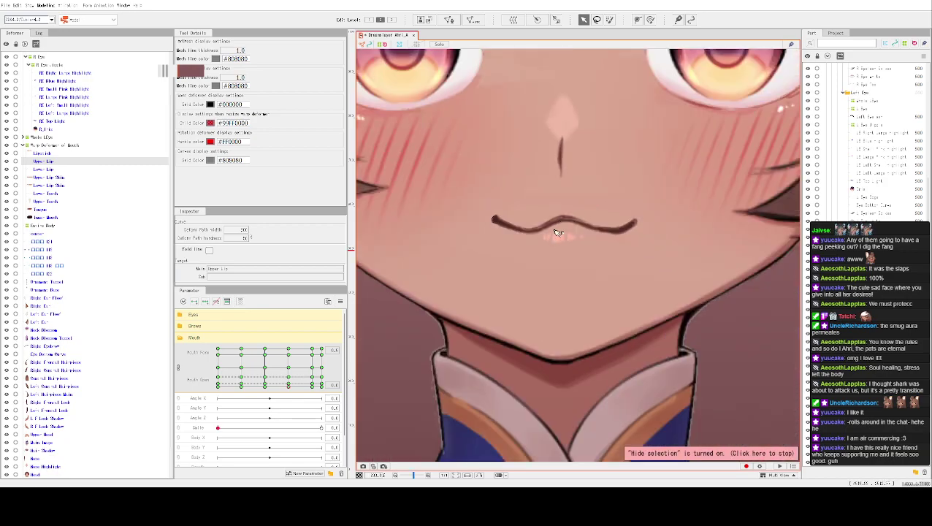
{"action": "scroll", "coordinate": [559, 233], "scroll_direction": "up", "scroll_amount": 2}
{"action": "scroll", "coordinate": [557, 237], "scroll_direction": "up", "scroll_amount": 1}
Select the Upper Lip with its selection overlay shown again and move the whole mesh slightly upward.
{"action": "left_click", "coordinate": [581, 190]}
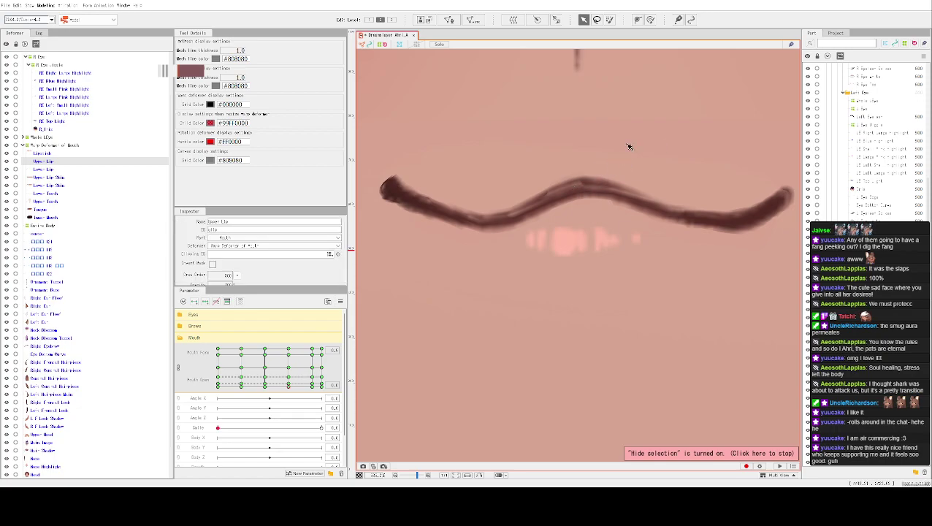
{"action": "left_click", "coordinate": [578, 196]}
{"action": "left_click", "coordinate": [582, 198]}
{"action": "left_click", "coordinate": [589, 195]}
{"action": "double_click", "coordinate": [589, 195]}
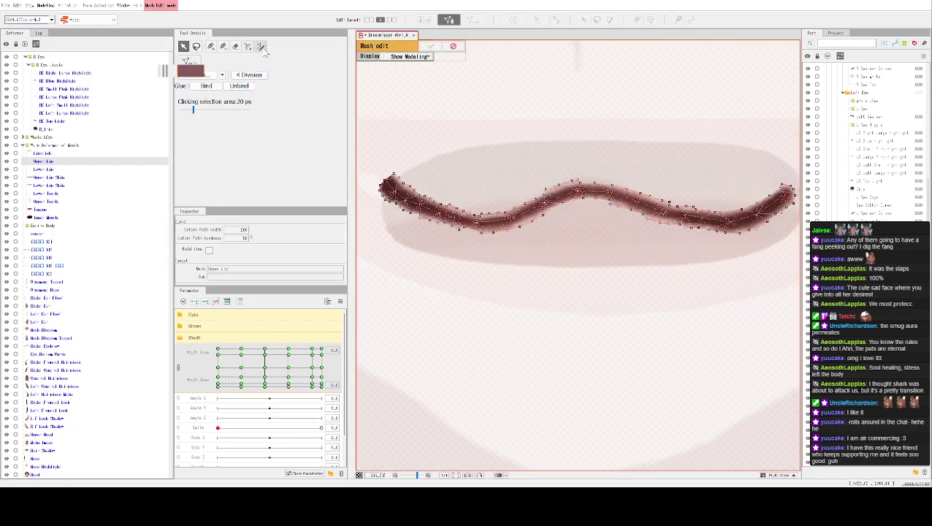
{"action": "left_click", "coordinate": [453, 47]}
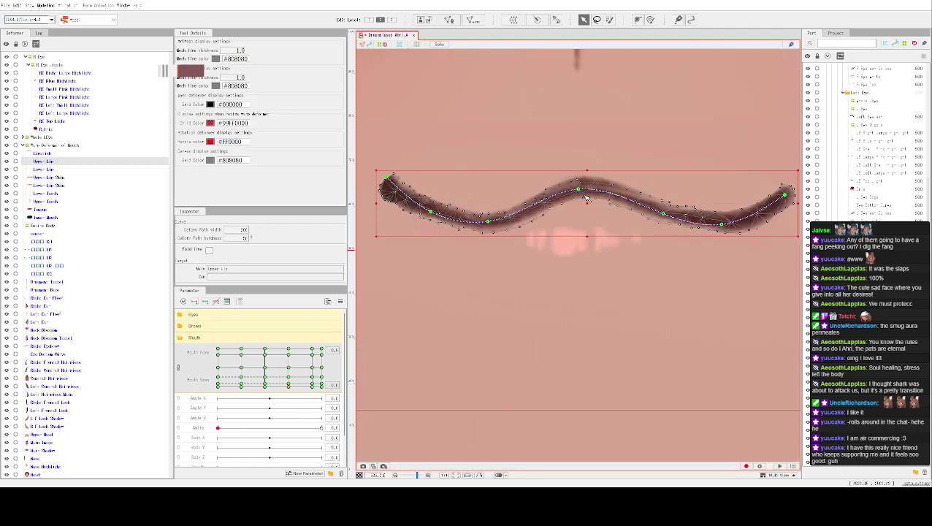
{"action": "left_click_drag", "start_coordinate": [583, 212], "coordinate": [587, 193]}
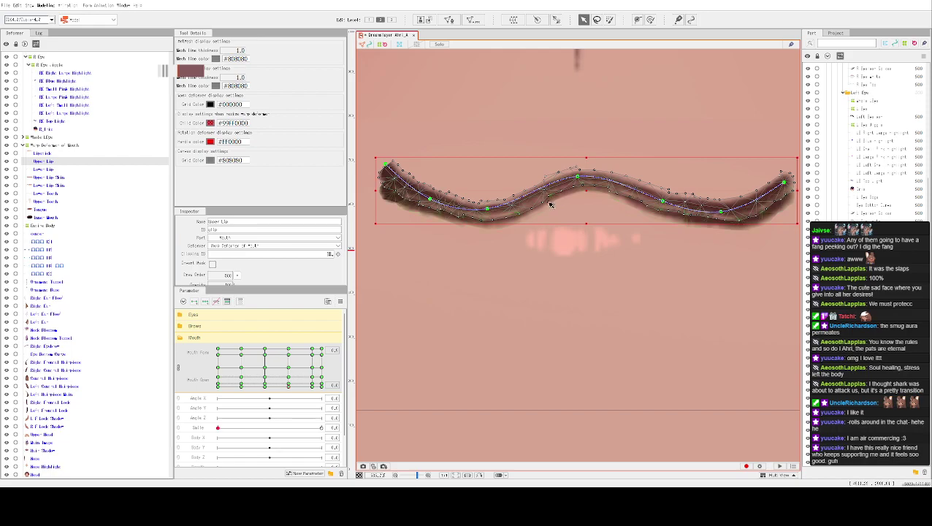
Select the Lower Lip, move the whole mesh slightly up and right, and check the mouth line with the selection overlay hidden.
{"action": "left_click", "coordinate": [560, 202]}
{"action": "left_click_drag", "start_coordinate": [585, 201], "coordinate": [588, 198]}
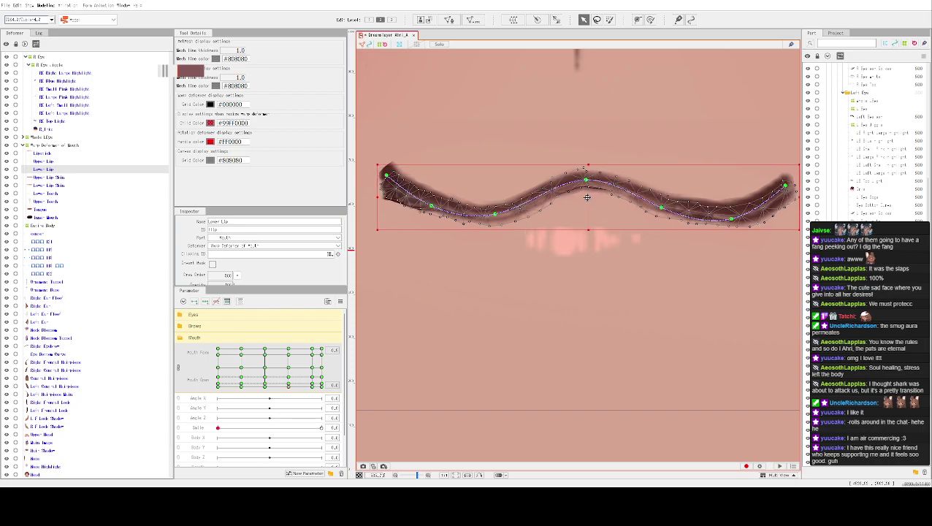
{"action": "left_click", "coordinate": [614, 133]}
{"action": "key", "text": "ctrl+h"}
{"action": "scroll", "coordinate": [581, 175], "scroll_direction": "down", "scroll_amount": 5}
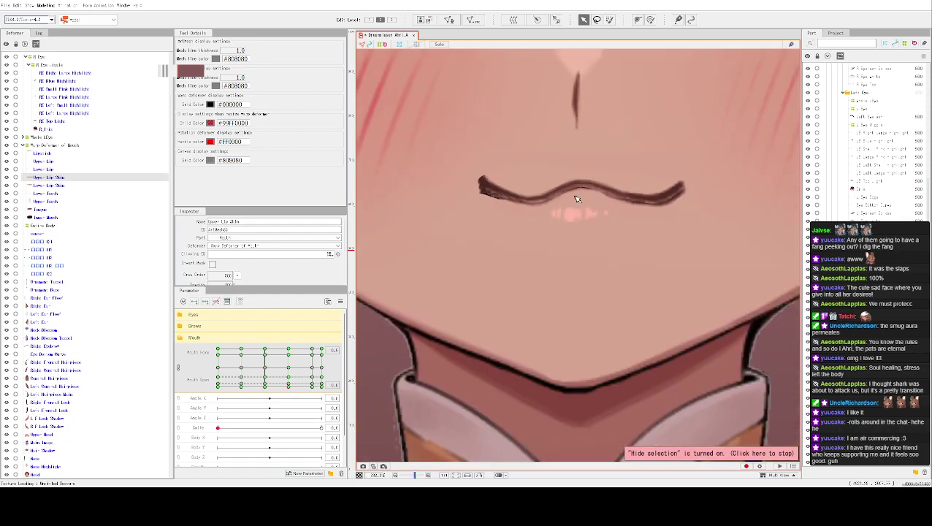
{"action": "scroll", "coordinate": [577, 199], "scroll_direction": "up", "scroll_amount": 5}
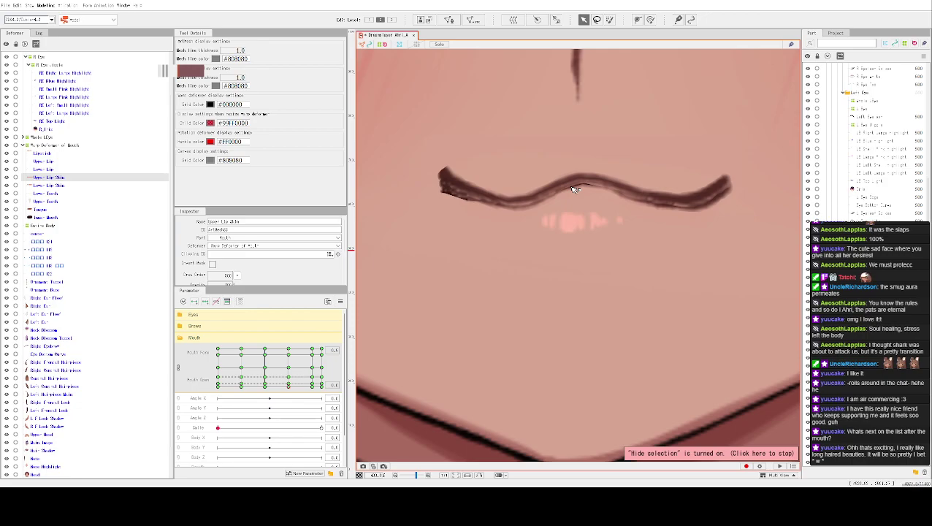
{"action": "scroll", "coordinate": [526, 193], "scroll_direction": "up", "scroll_amount": 2}
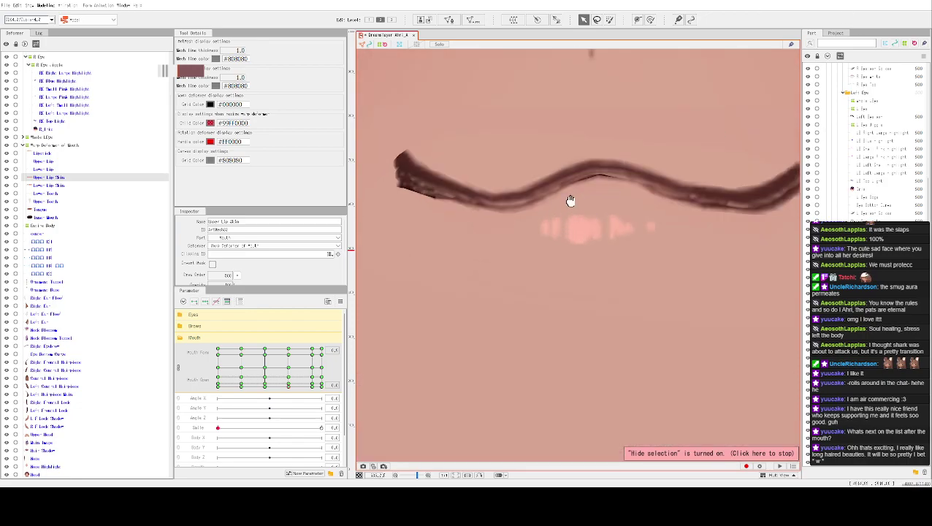
Shift the Upper Lip's middle peak path point slightly right and pull the adjacent right slope point slightly down and inward.
{"action": "left_click_drag", "start_coordinate": [571, 198], "coordinate": [541, 247]}
{"action": "double_click", "coordinate": [561, 215]}
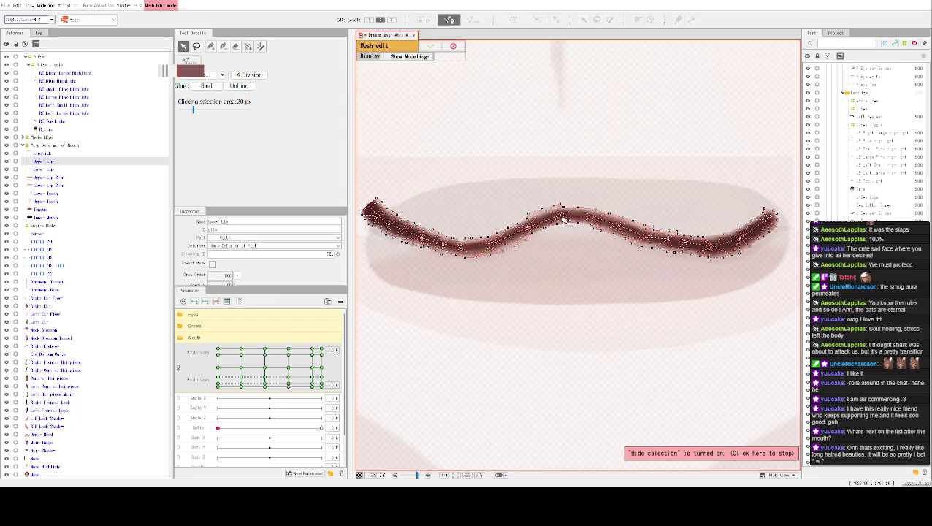
{"action": "left_click", "coordinate": [453, 46]}
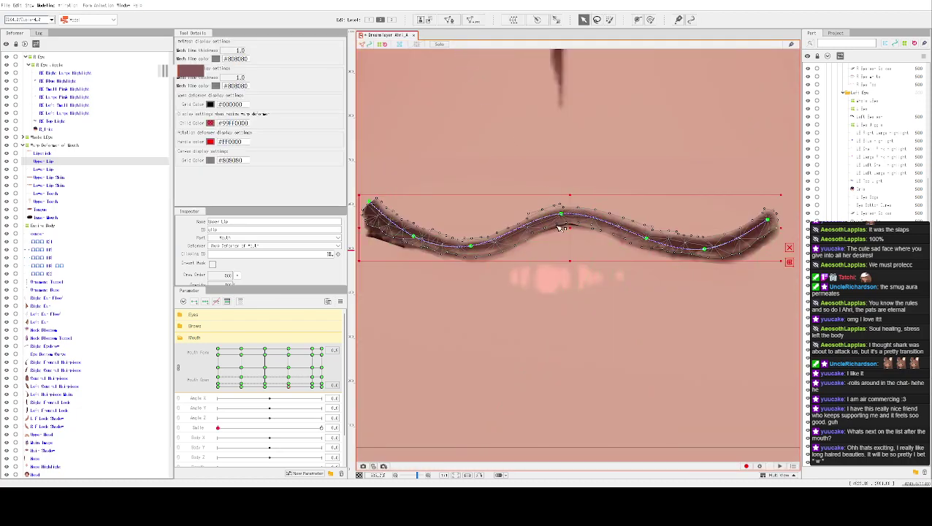
{"action": "left_click_drag", "start_coordinate": [562, 214], "coordinate": [573, 227]}
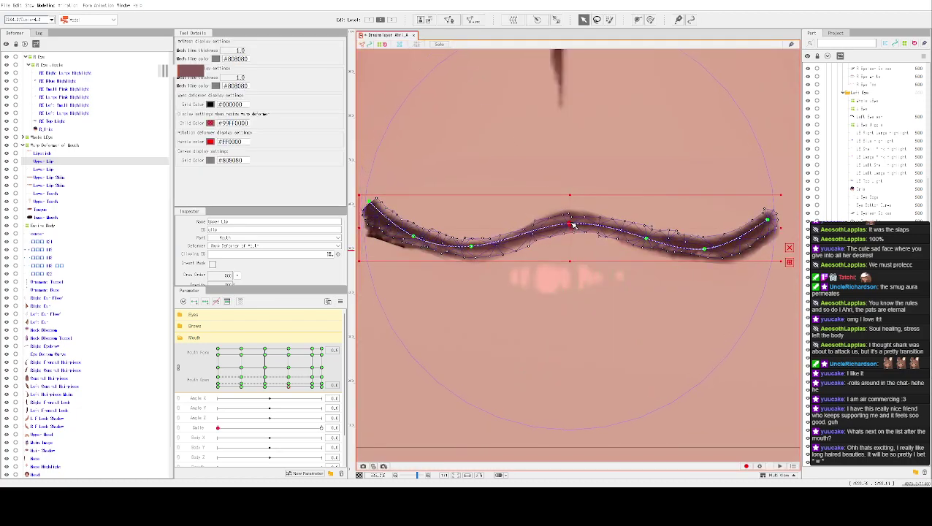
{"action": "left_click", "coordinate": [647, 241]}
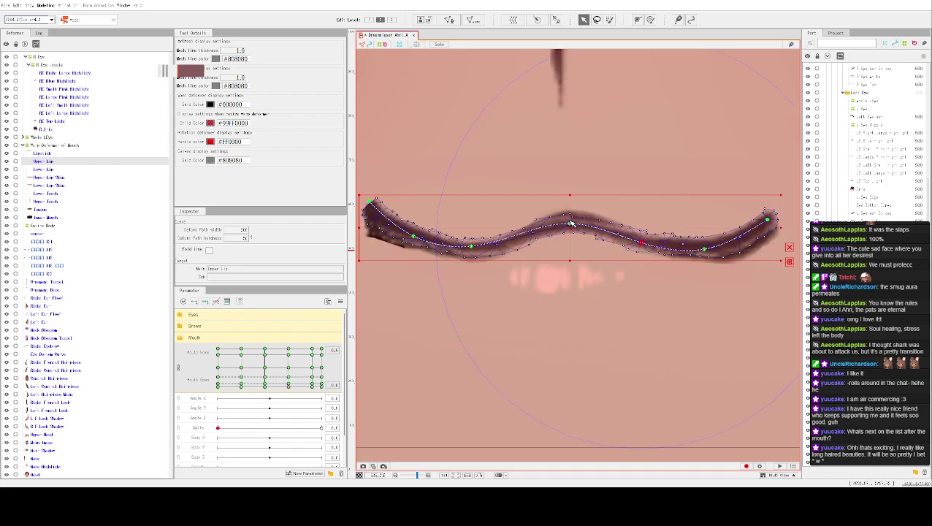
{"action": "left_click_drag", "start_coordinate": [571, 224], "coordinate": [576, 216]}
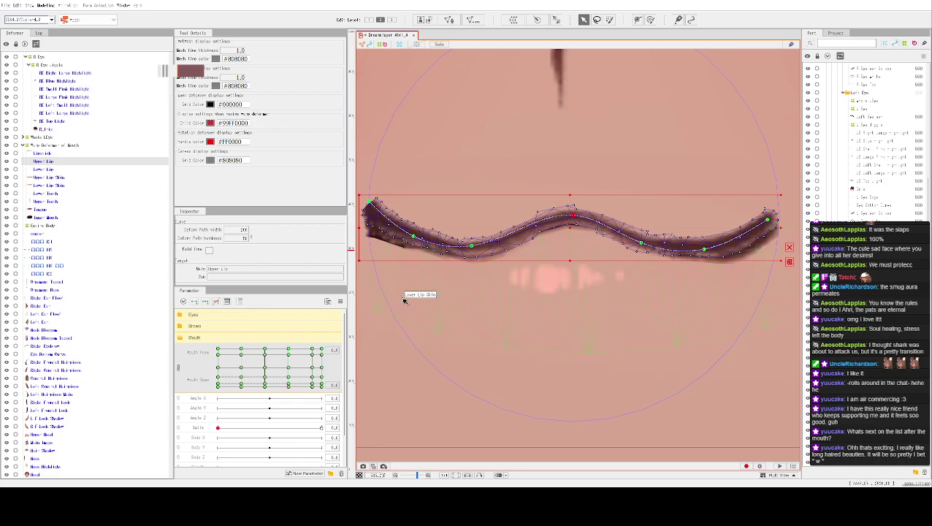
Nudge the Upper Lip's left slope path point down and right and lower the left dip point slightly.
{"action": "mouse_move", "coordinate": [320, 389]}
{"action": "left_mouse_down"}
{"action": "mouse_move", "coordinate": [258, 388]}
{"action": "mouse_move", "coordinate": [290, 389]}
{"action": "left_mouse_up"}
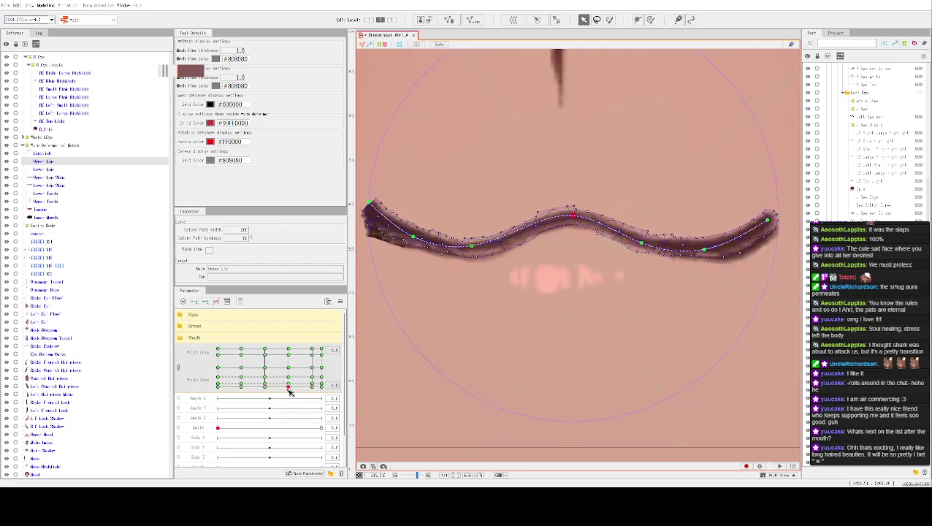
{"action": "left_click", "coordinate": [416, 239]}
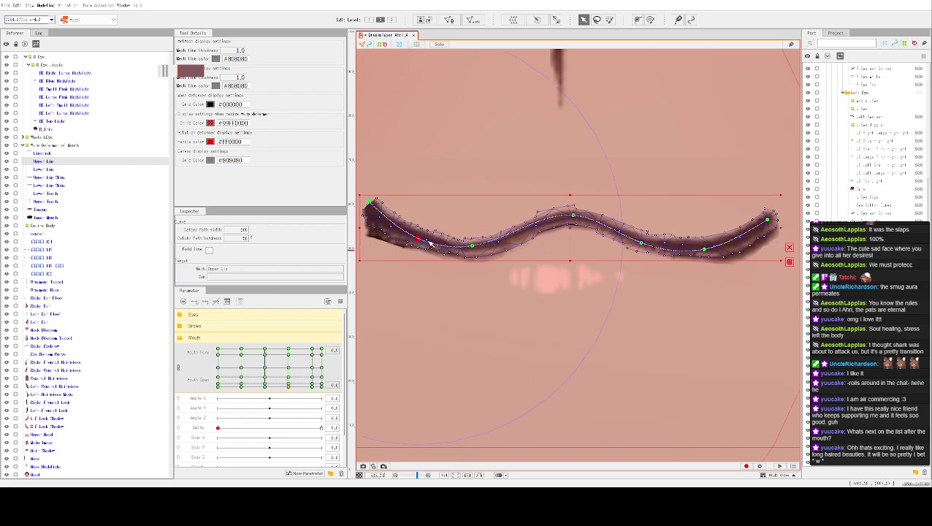
{"action": "left_click", "coordinate": [470, 249]}
Lower the Upper Lip's middle peak path point slightly and bring it a little left.
{"action": "left_click", "coordinate": [574, 216]}
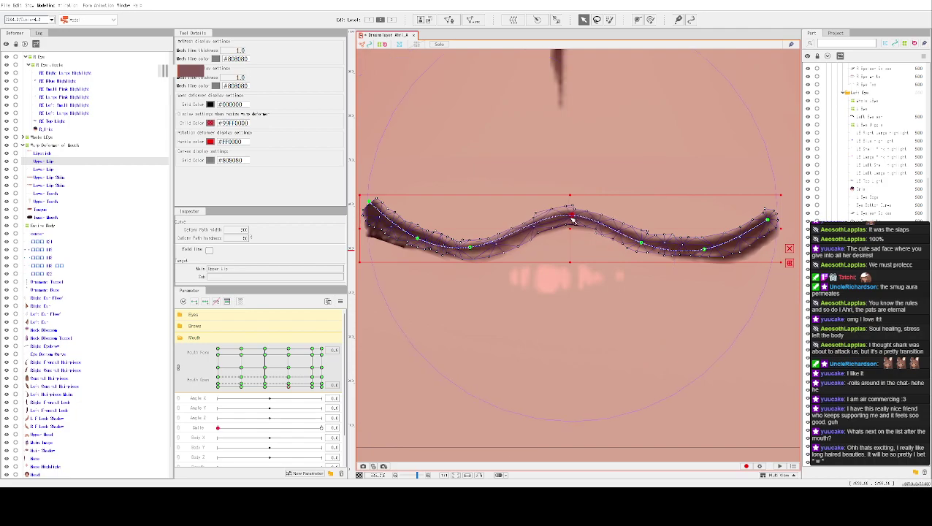
{"action": "key", "text": "b"}
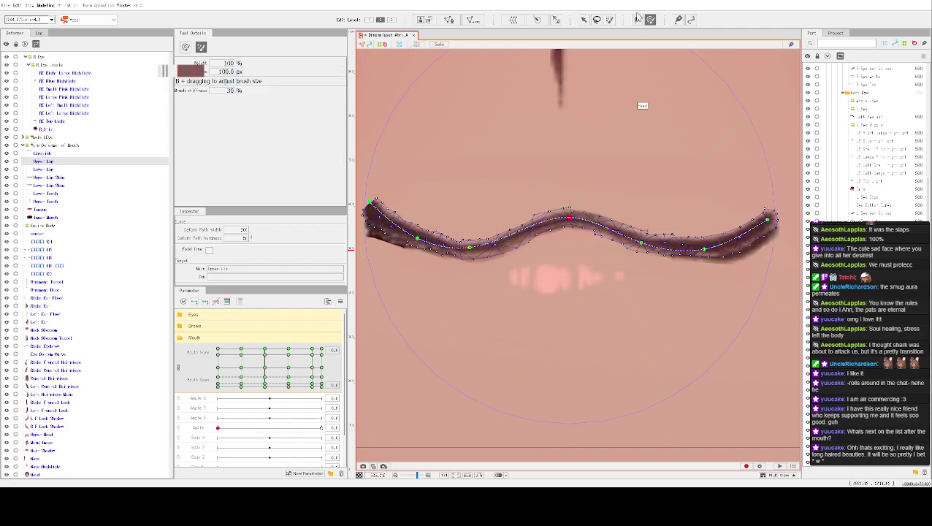
{"action": "key", "text": "p"}
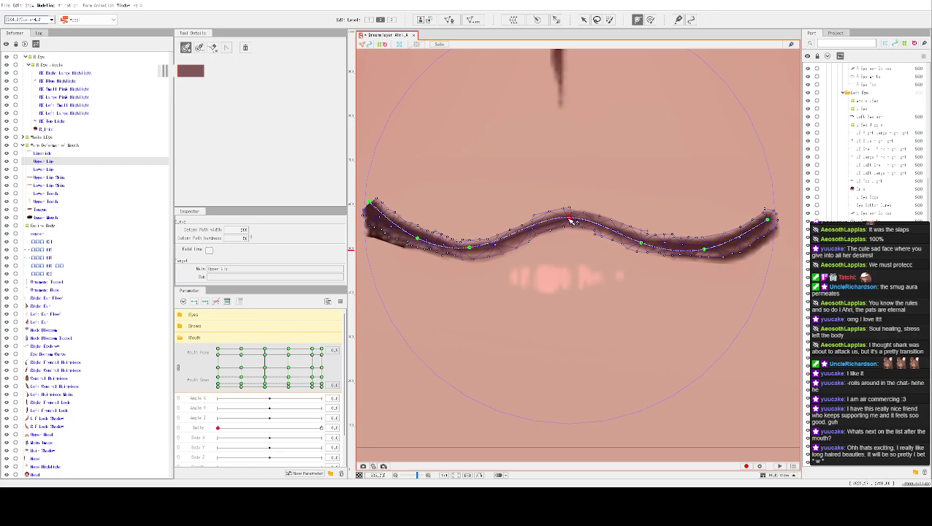
{"action": "left_click_drag", "start_coordinate": [570, 221], "coordinate": [565, 223]}
{"action": "left_click", "coordinate": [584, 20]}
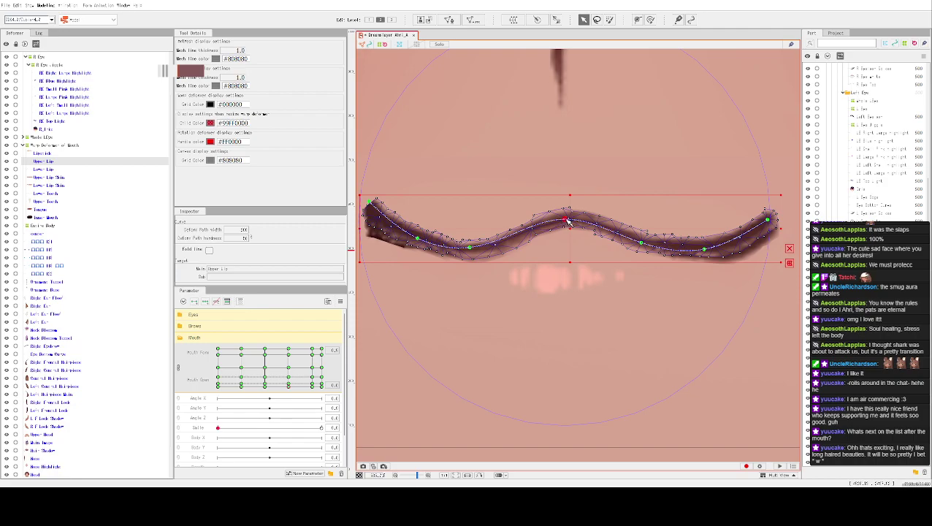
{"action": "left_click_drag", "start_coordinate": [569, 222], "coordinate": [574, 225]}
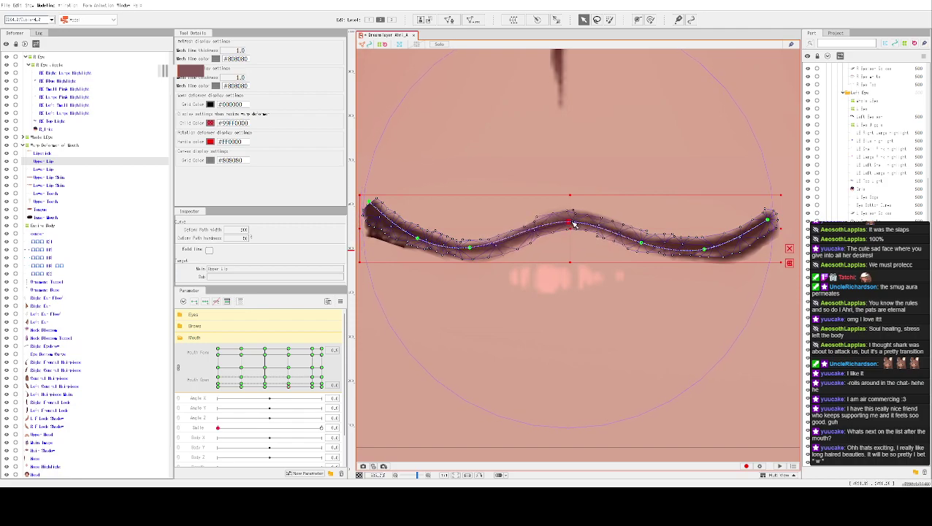
Lower both corner path points of the Upper Lip and pull them slightly inward.
{"action": "left_click_drag", "start_coordinate": [641, 243], "coordinate": [641, 247]}
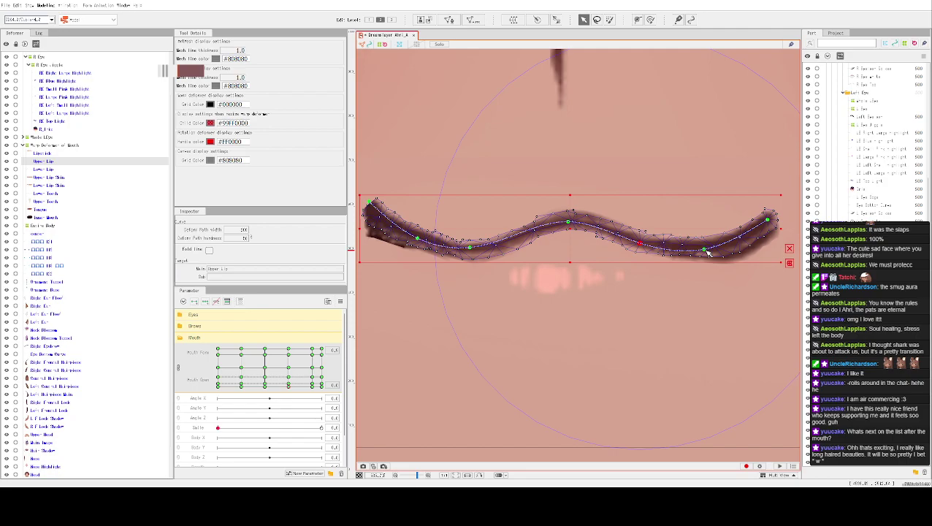
{"action": "left_click_drag", "start_coordinate": [767, 219], "coordinate": [763, 225]}
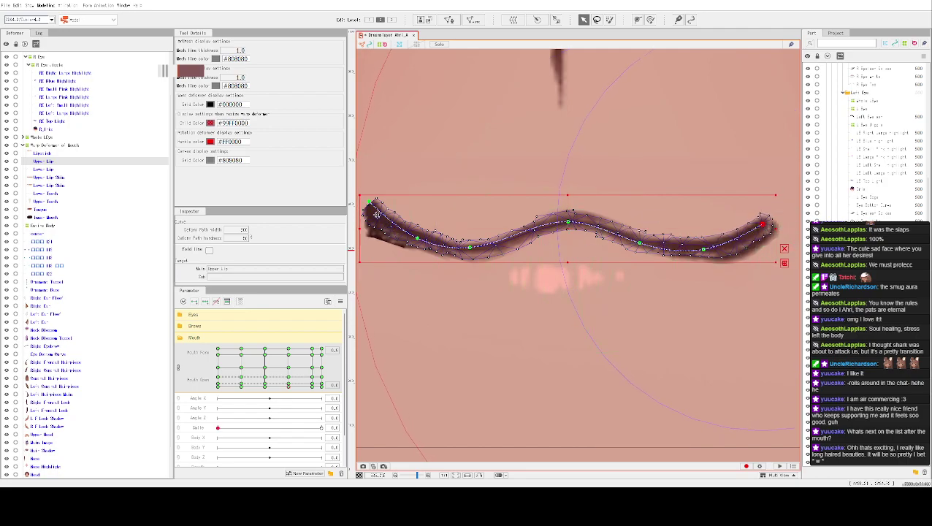
{"action": "left_click_drag", "start_coordinate": [374, 206], "coordinate": [376, 217]}
{"action": "left_click", "coordinate": [380, 227]}
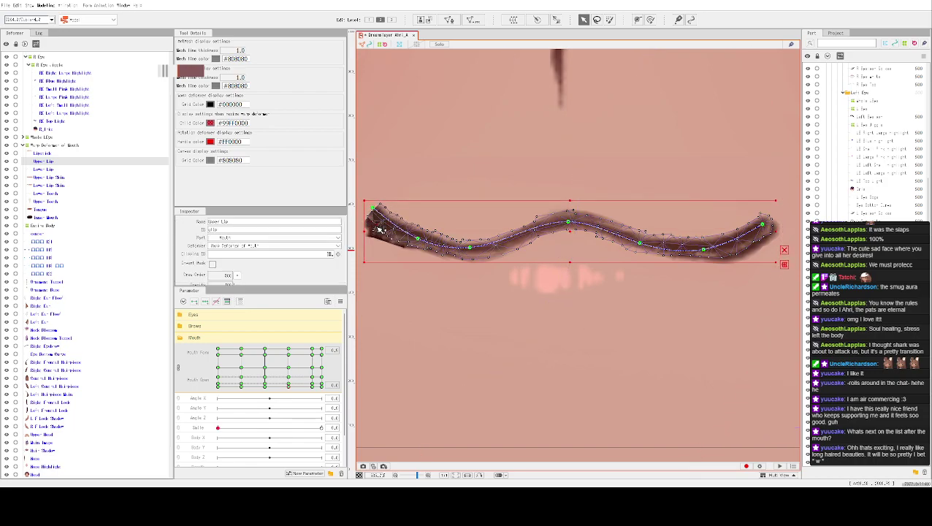
{"action": "left_click_drag", "start_coordinate": [368, 219], "coordinate": [376, 221]}
{"action": "left_click", "coordinate": [374, 210]}
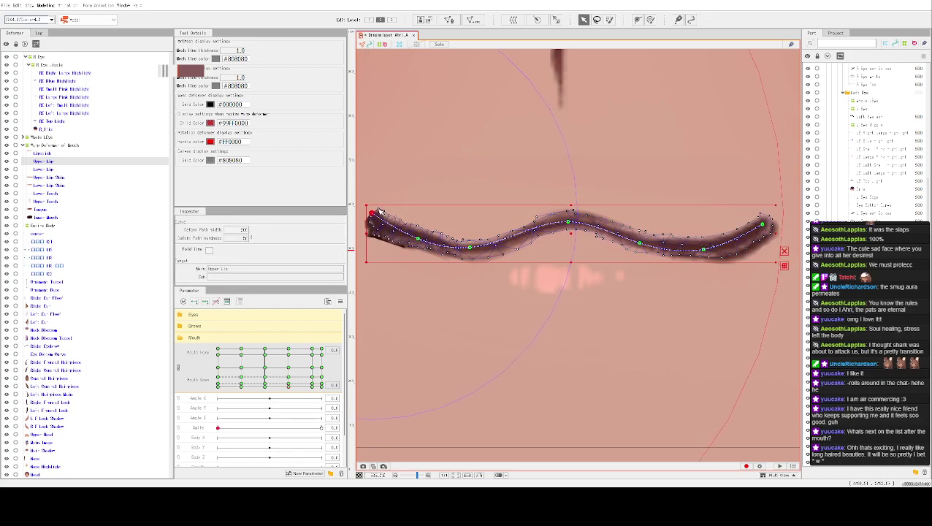
Lower the top mesh vertex at the Upper Lip's left corner slightly to smooth the tip.
{"action": "scroll", "coordinate": [386, 210], "scroll_direction": "up", "scroll_amount": 3}
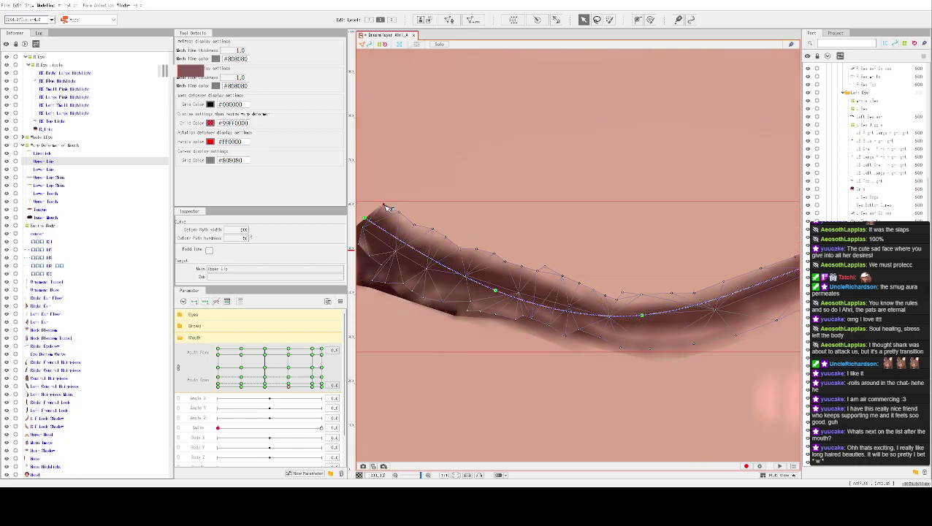
{"action": "left_click", "coordinate": [389, 212]}
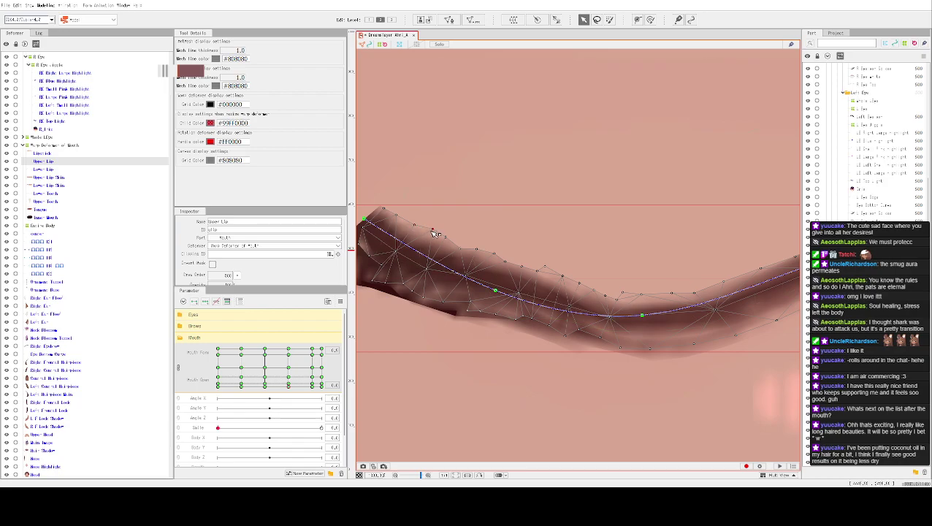
{"action": "scroll", "coordinate": [582, 172], "scroll_direction": "down", "scroll_amount": 1}
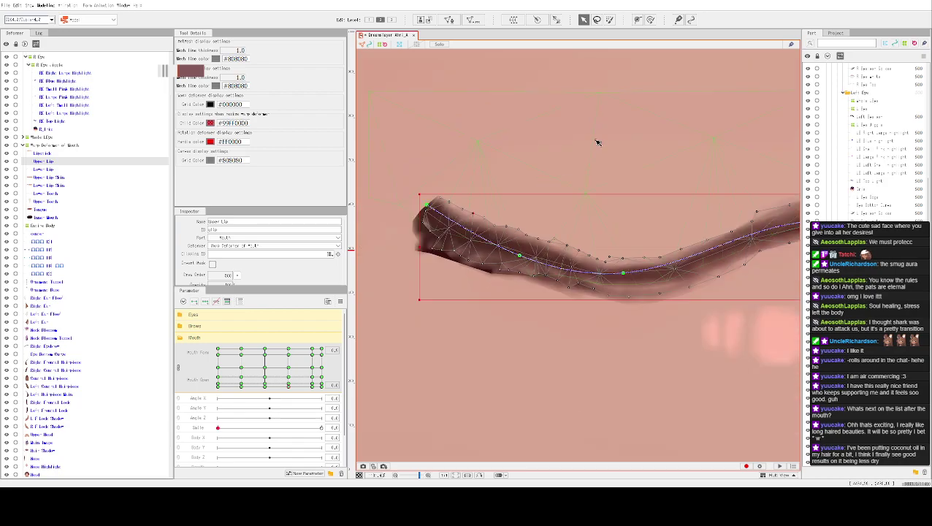
{"action": "scroll", "coordinate": [435, 216], "scroll_direction": "down", "scroll_amount": 2}
{"action": "scroll", "coordinate": [526, 191], "scroll_direction": "down", "scroll_amount": 1}
{"action": "scroll", "coordinate": [526, 190], "scroll_direction": "down", "scroll_amount": 1}
{"action": "scroll", "coordinate": [606, 165], "scroll_direction": "down", "scroll_amount": 1}
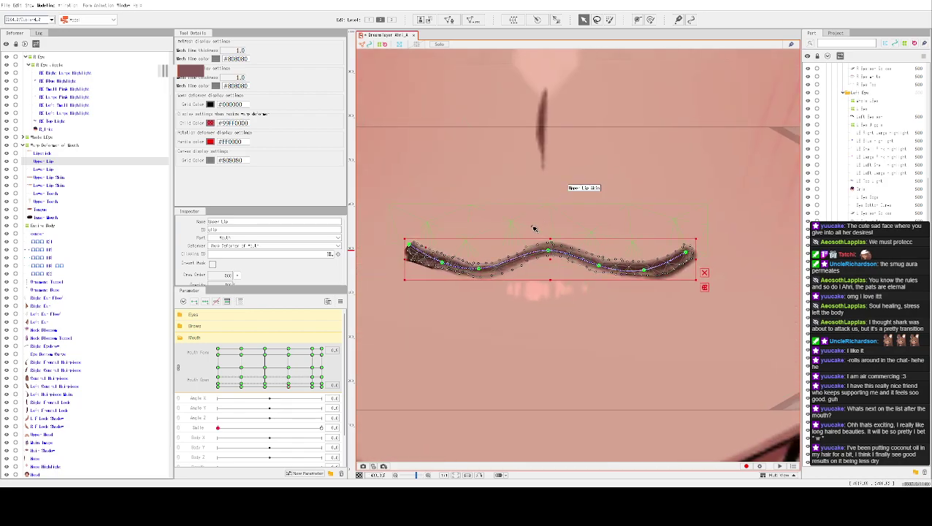
Move the Upper Lip's left slope path point slightly right and the left dip point slightly down and right.
{"action": "mouse_move", "coordinate": [285, 387]}
{"action": "left_mouse_down"}
{"action": "mouse_move", "coordinate": [266, 397]}
{"action": "mouse_move", "coordinate": [311, 389]}
{"action": "mouse_move", "coordinate": [315, 400]}
{"action": "mouse_move", "coordinate": [307, 384]}
{"action": "mouse_move", "coordinate": [291, 399]}
{"action": "left_mouse_up"}
{"action": "key", "text": "p"}
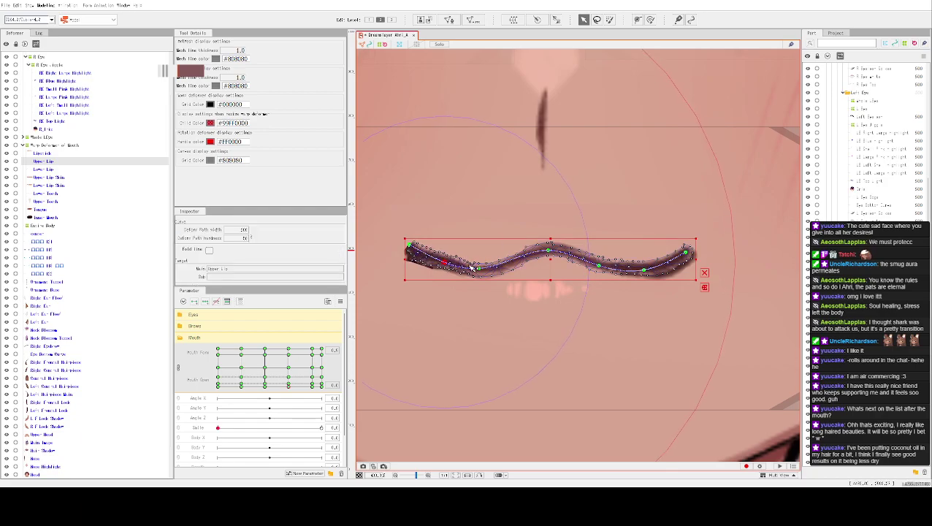
{"action": "left_click_drag", "start_coordinate": [481, 272], "coordinate": [483, 276]}
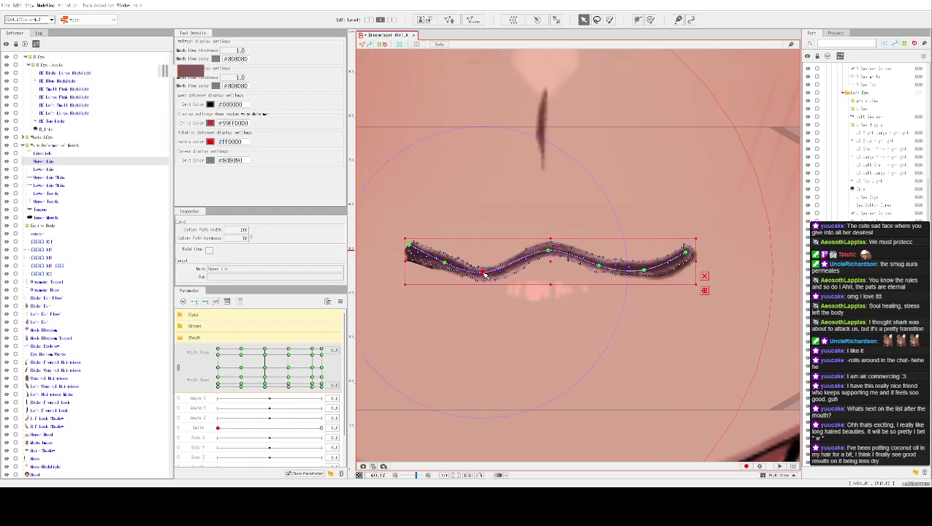
{"action": "left_click", "coordinate": [637, 20]}
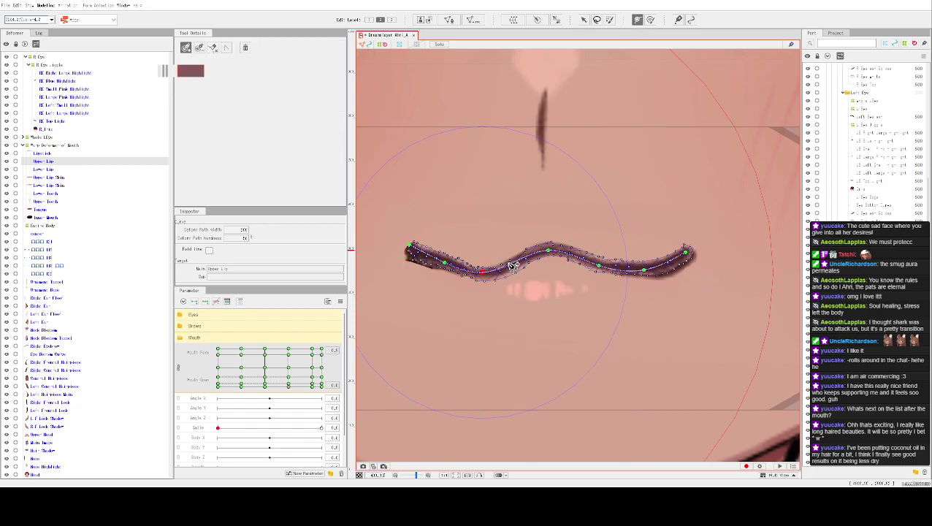
{"action": "left_click", "coordinate": [585, 20]}
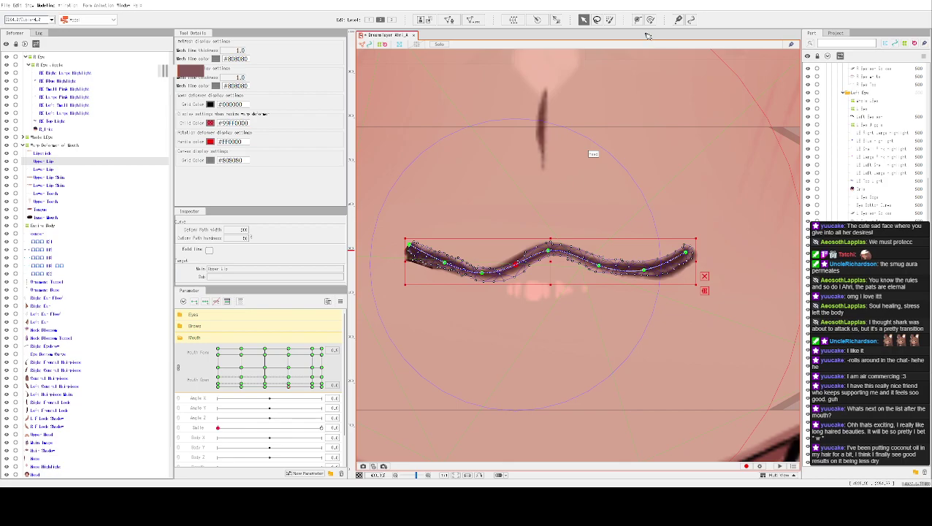
{"action": "key", "text": "Escape"}
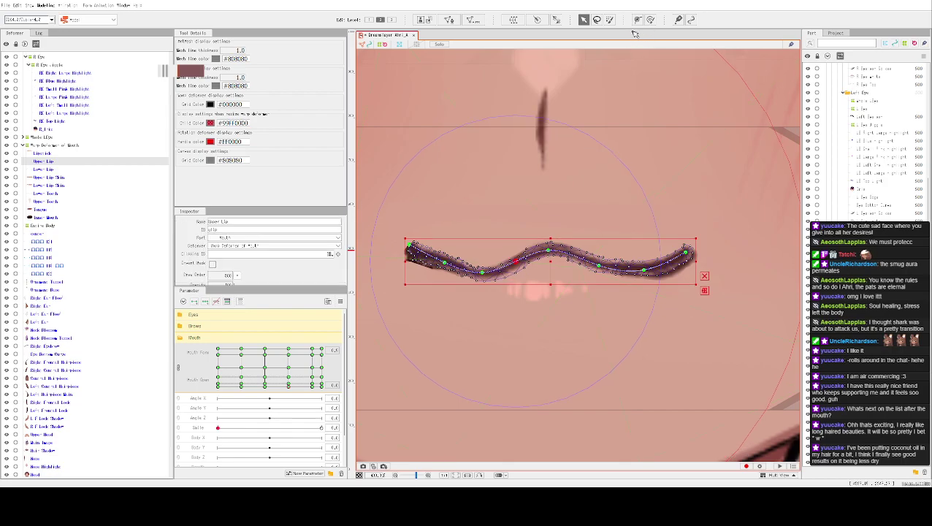
Add a deform path point to the Upper Lip between the left dip and the middle peak.
{"action": "left_click", "coordinate": [638, 19]}
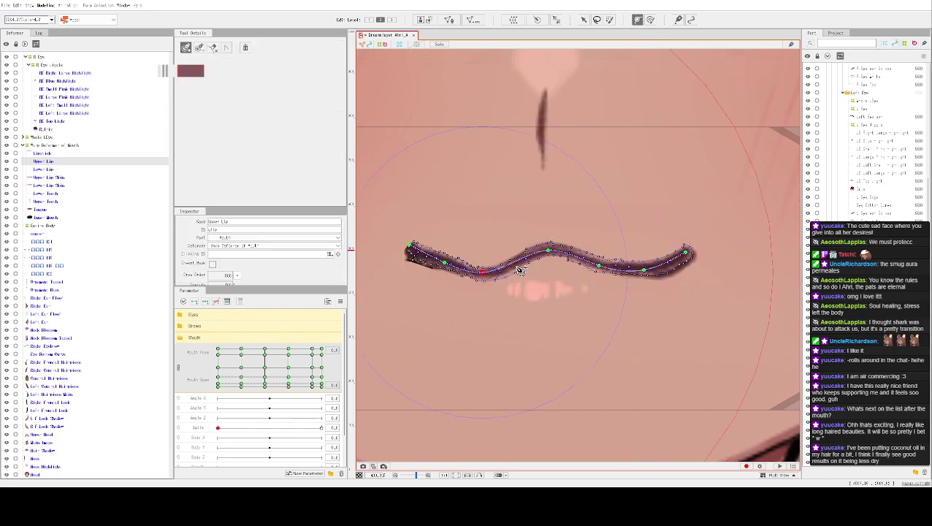
{"action": "left_click", "coordinate": [520, 269]}
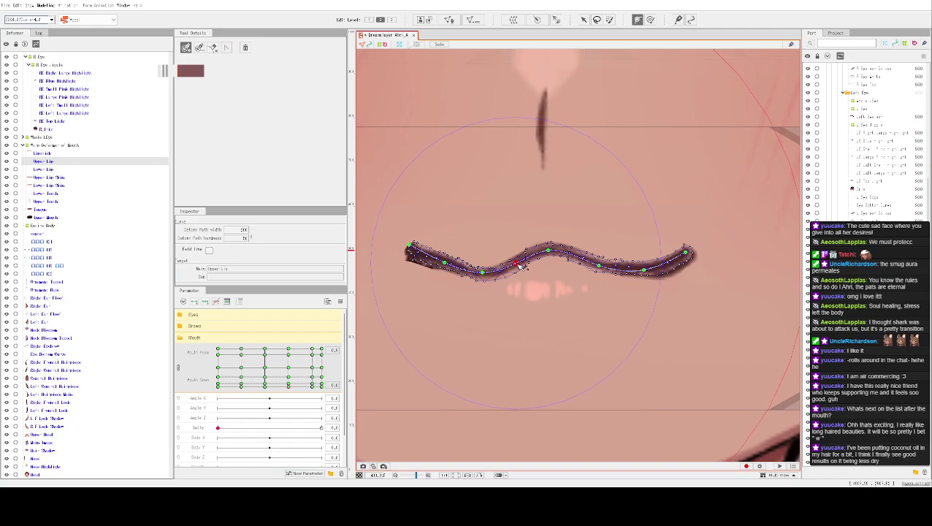
{"action": "left_click", "coordinate": [584, 19]}
{"action": "scroll", "coordinate": [519, 268], "scroll_direction": "up", "scroll_amount": 2}
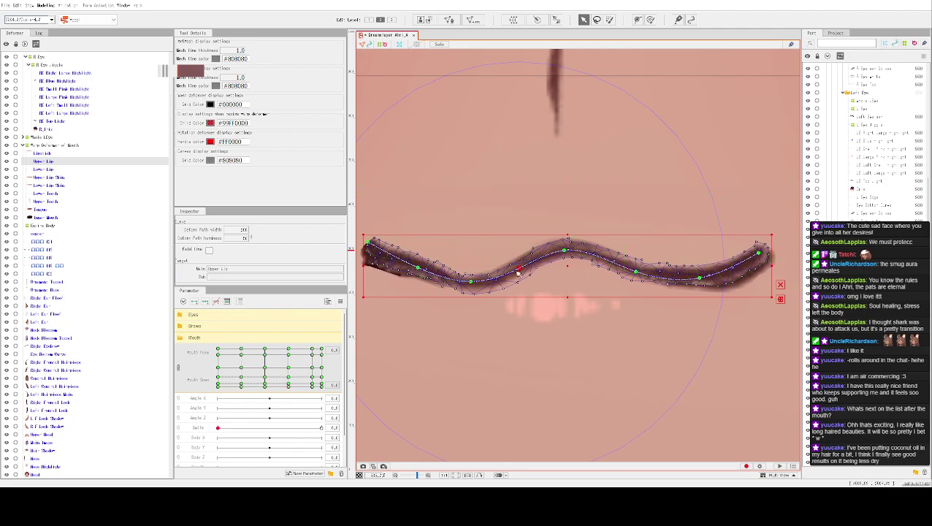
Smooth the Upper Lip's left half by raising the added slope point, lowering the corner and shifting the middle peak slightly right.
{"action": "left_click_drag", "start_coordinate": [518, 271], "coordinate": [522, 268]}
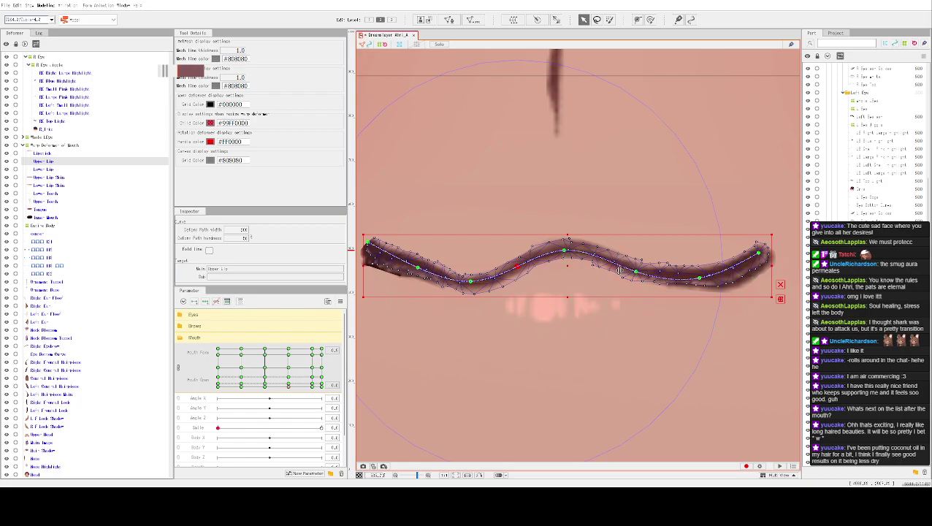
{"action": "left_click", "coordinate": [371, 245]}
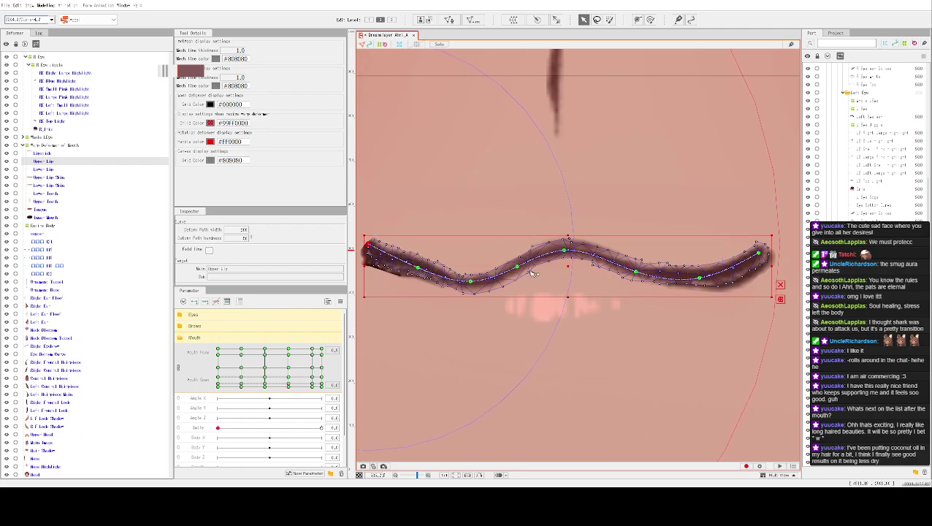
{"action": "left_click", "coordinate": [567, 252]}
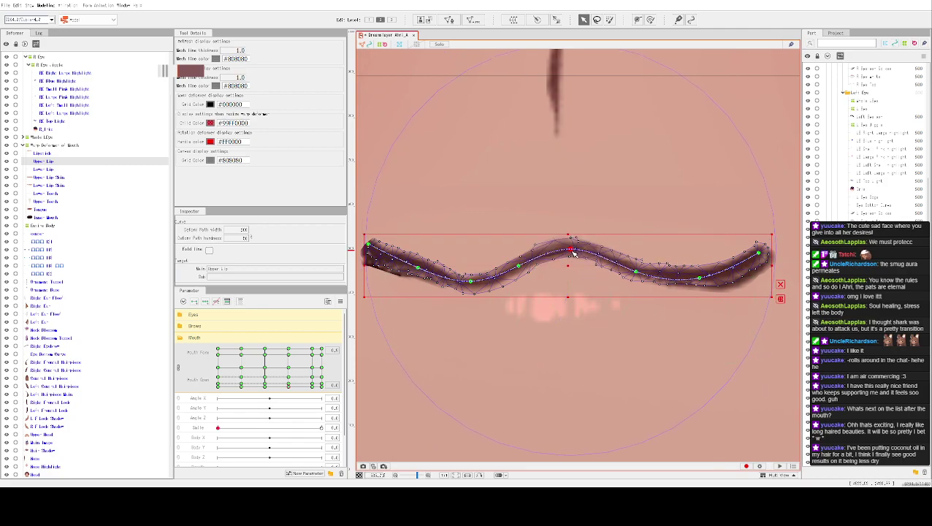
Balance the Upper Lip's wave by moving the right dip path point down and left and nudging both inner slopes and the left corner.
{"action": "left_click", "coordinate": [519, 268]}
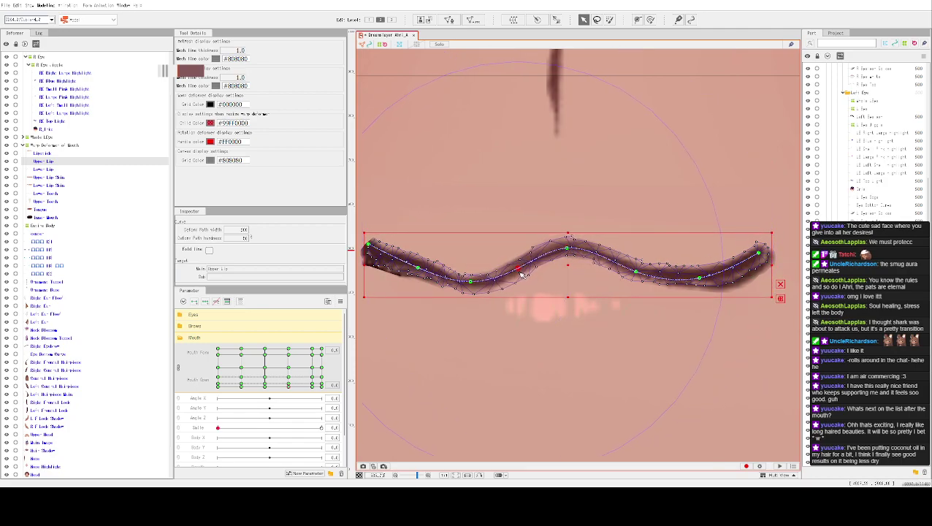
{"action": "left_click", "coordinate": [629, 271]}
{"action": "left_click_drag", "start_coordinate": [707, 282], "coordinate": [693, 288]}
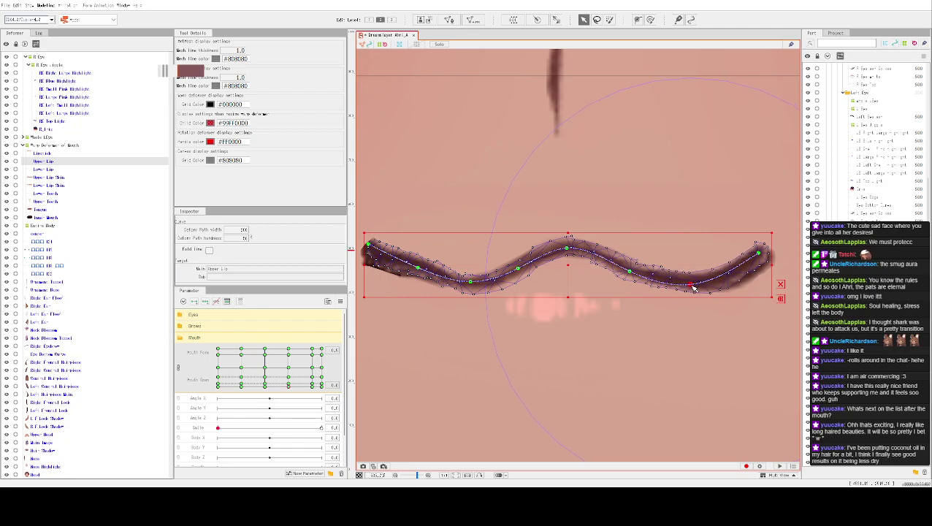
{"action": "key", "text": "ctrl+h"}
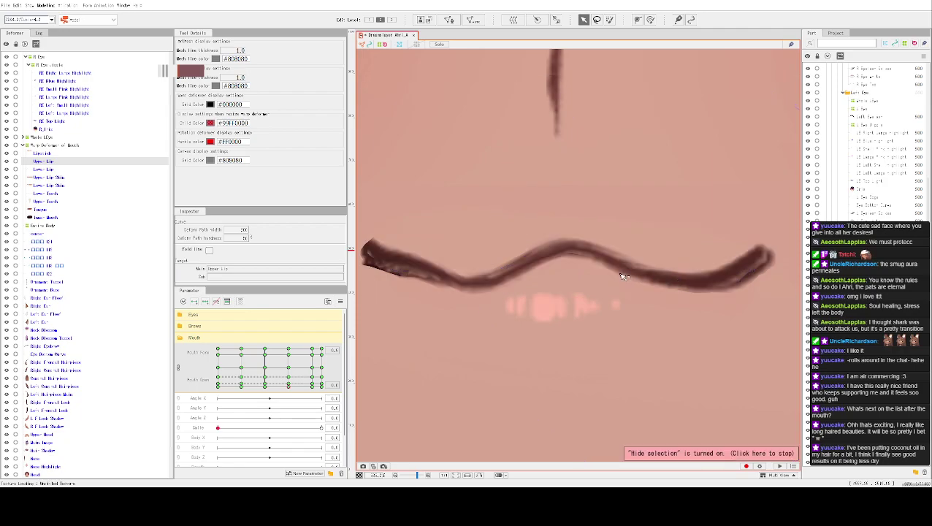
{"action": "left_click", "coordinate": [430, 275]}
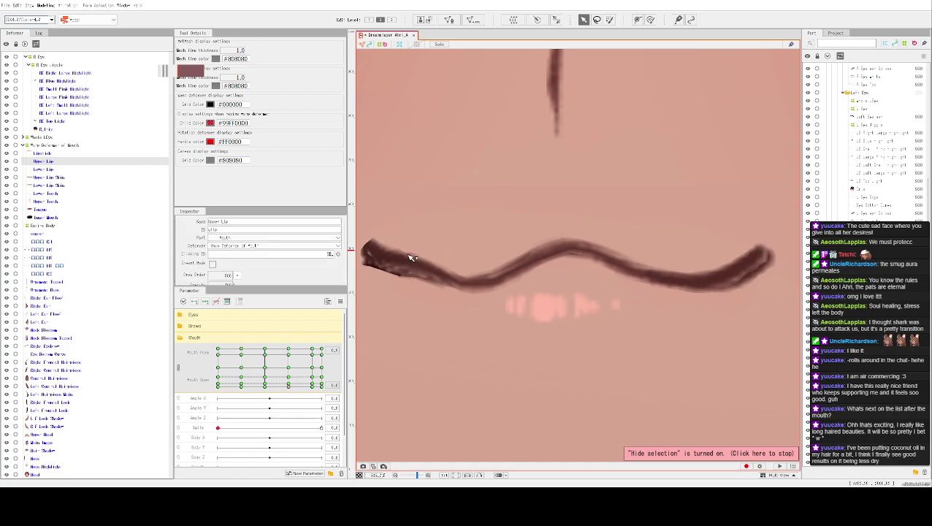
{"action": "left_click", "coordinate": [391, 255]}
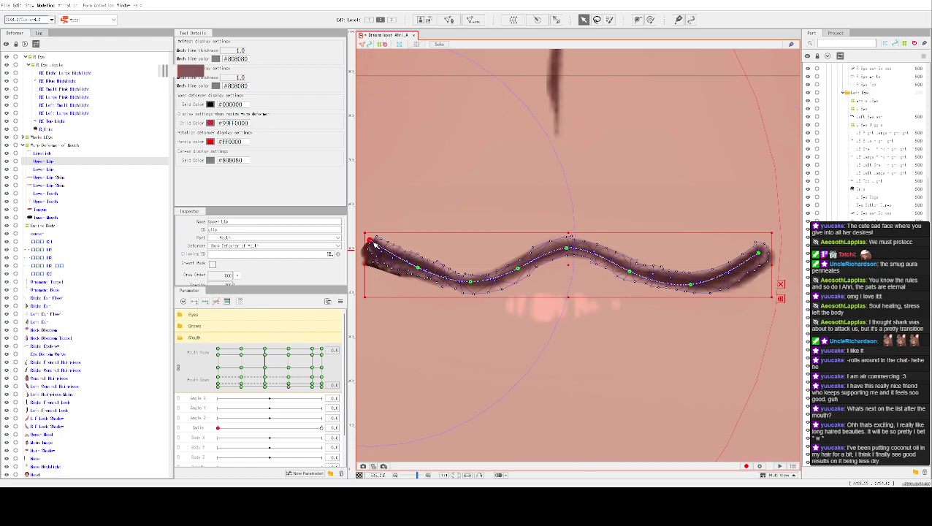
Reposition the mesh vertices along the lower edge of the Upper Lip's left slope to even out its outline.
{"action": "left_click", "coordinate": [373, 279]}
{"action": "scroll", "coordinate": [372, 281], "scroll_direction": "up", "scroll_amount": 5}
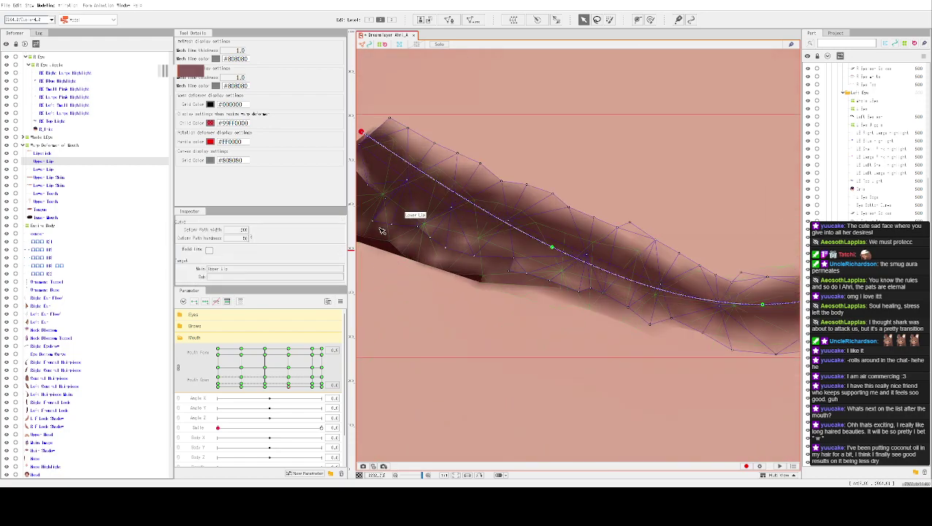
{"action": "left_click", "coordinate": [401, 214]}
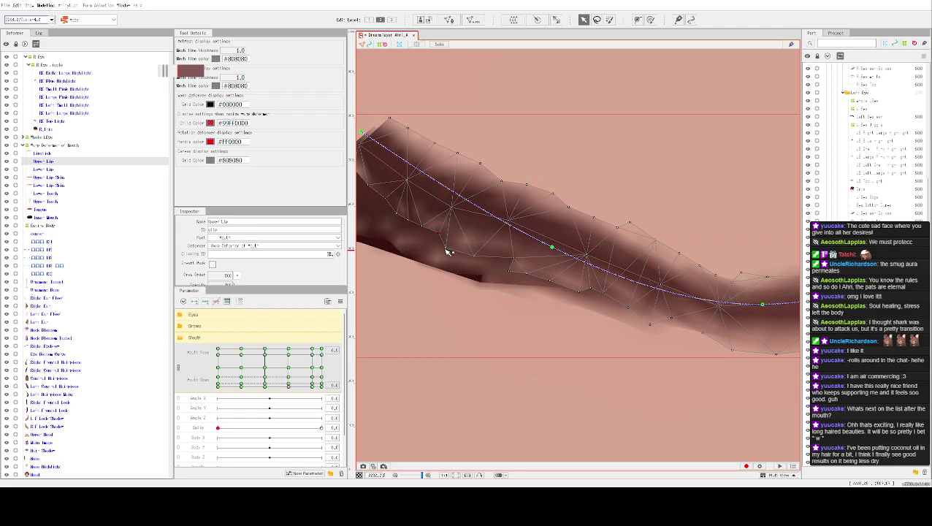
{"action": "left_click_drag", "start_coordinate": [476, 257], "coordinate": [522, 270]}
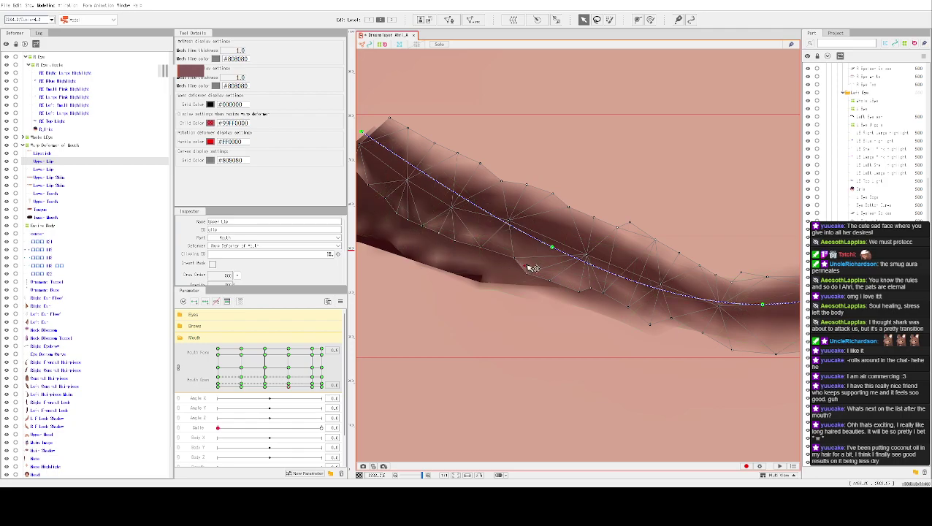
{"action": "left_click_drag", "start_coordinate": [537, 274], "coordinate": [595, 294]}
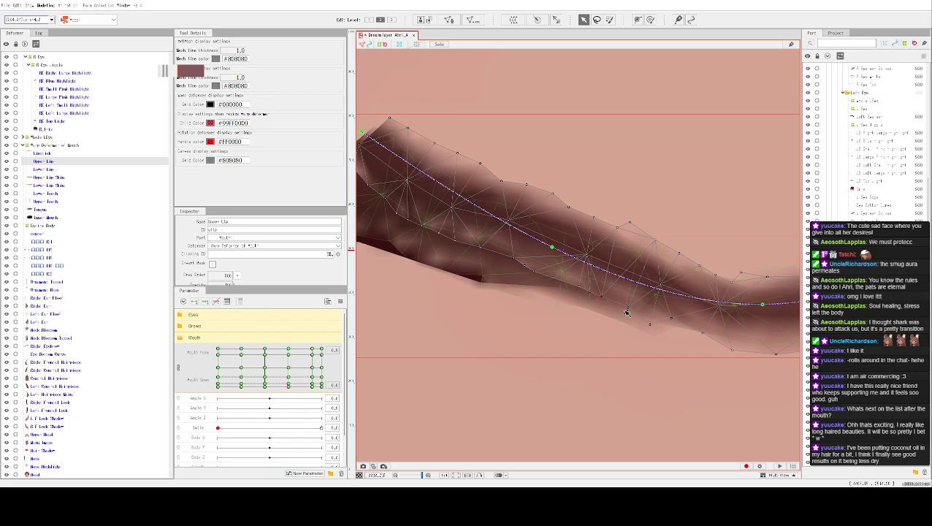
{"action": "scroll", "coordinate": [702, 317], "scroll_direction": "down", "scroll_amount": 1}
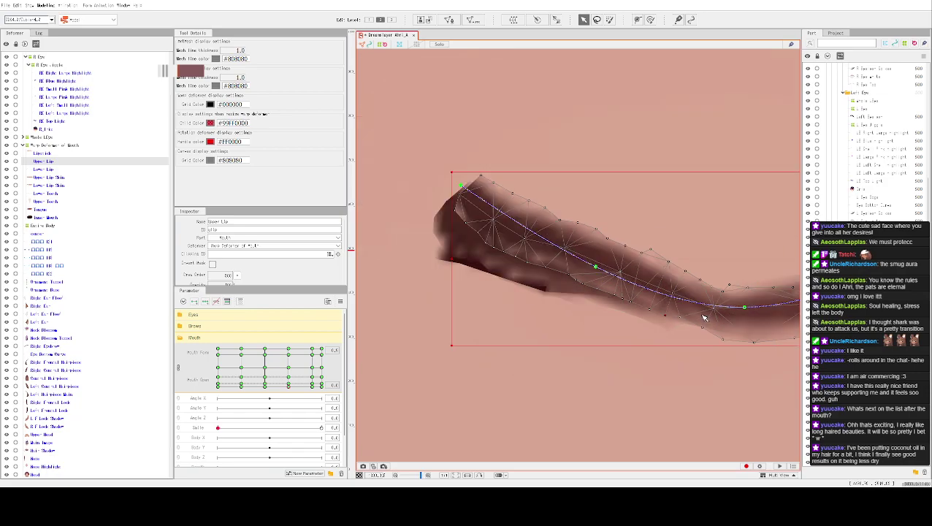
{"action": "scroll", "coordinate": [697, 285], "scroll_direction": "down", "scroll_amount": 1}
{"action": "key", "text": "ctrl+h"}
Refine the mesh vertices under the Upper Lip's left slope further and check the outline with the selection hidden.
{"action": "scroll", "coordinate": [703, 204], "scroll_direction": "up", "scroll_amount": 3}
{"action": "left_click_drag", "start_coordinate": [703, 204], "coordinate": [488, 198]}
{"action": "scroll", "coordinate": [488, 199], "scroll_direction": "down", "scroll_amount": 1}
{"action": "scroll", "coordinate": [408, 246], "scroll_direction": "up", "scroll_amount": 1}
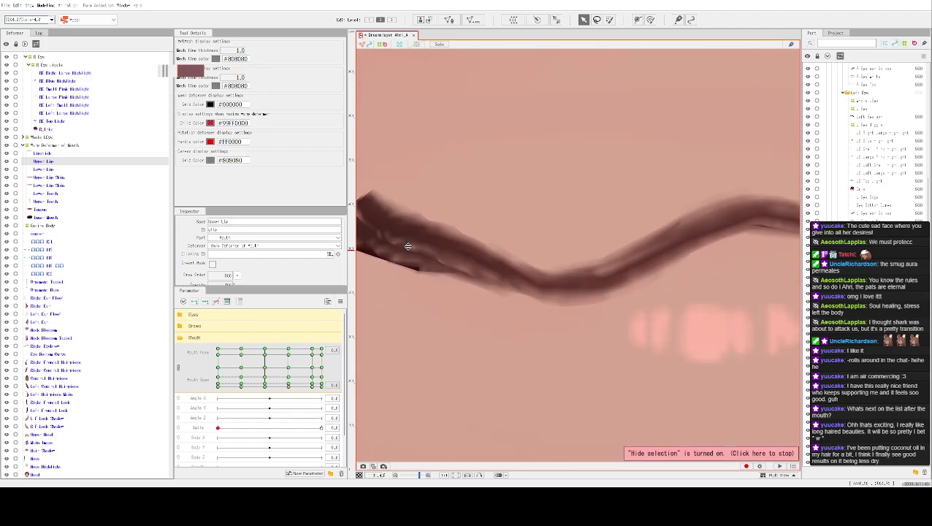
{"action": "scroll", "coordinate": [416, 233], "scroll_direction": "up", "scroll_amount": 1}
{"action": "scroll", "coordinate": [503, 326], "scroll_direction": "up", "scroll_amount": 1}
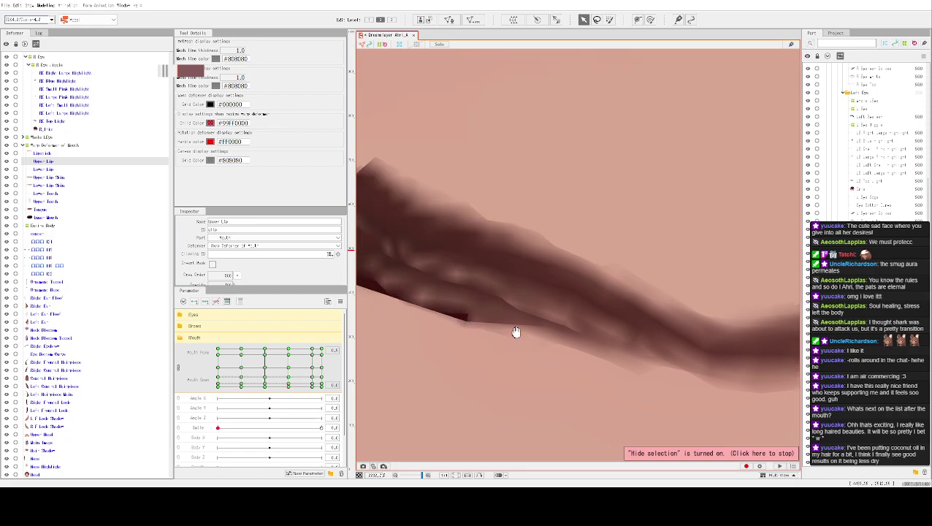
{"action": "scroll", "coordinate": [474, 284], "scroll_direction": "down", "scroll_amount": 1}
{"action": "left_click", "coordinate": [469, 278]}
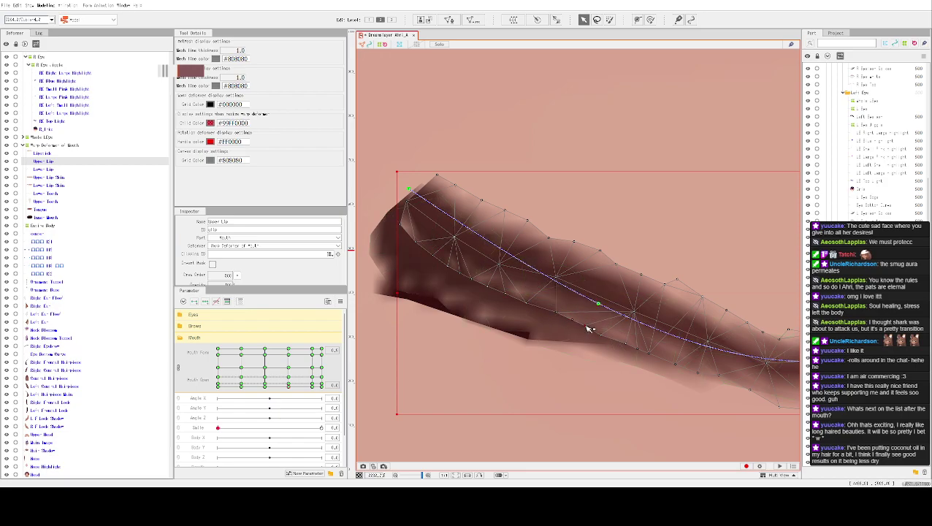
{"action": "mouse_move", "coordinate": [605, 336]}
{"action": "left_mouse_down"}
{"action": "mouse_move", "coordinate": [636, 317]}
{"action": "mouse_move", "coordinate": [691, 241]}
{"action": "mouse_move", "coordinate": [463, 216]}
{"action": "left_mouse_up"}
{"action": "key", "text": "ctrl+h"}
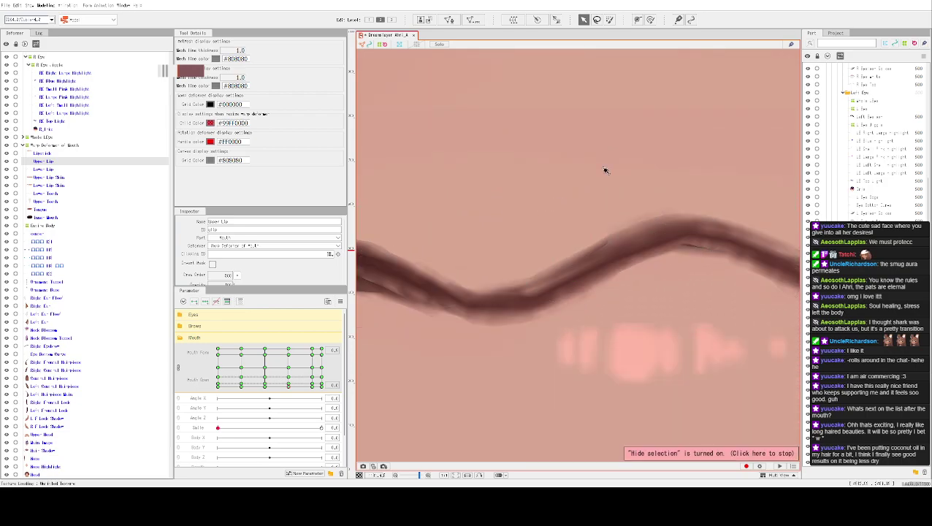
Move the whole Upper Lip straight up, clear of the Lower Lip.
{"action": "scroll", "coordinate": [610, 166], "scroll_direction": "down", "scroll_amount": 4}
{"action": "scroll", "coordinate": [552, 202], "scroll_direction": "up", "scroll_amount": 1}
{"action": "scroll", "coordinate": [549, 232], "scroll_direction": "up", "scroll_amount": 2}
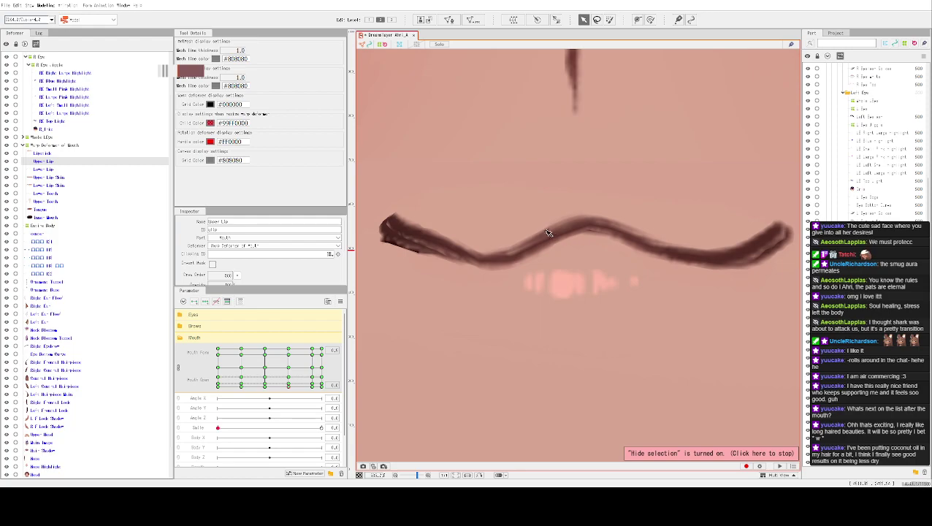
{"action": "left_click_drag", "start_coordinate": [577, 233], "coordinate": [576, 190]}
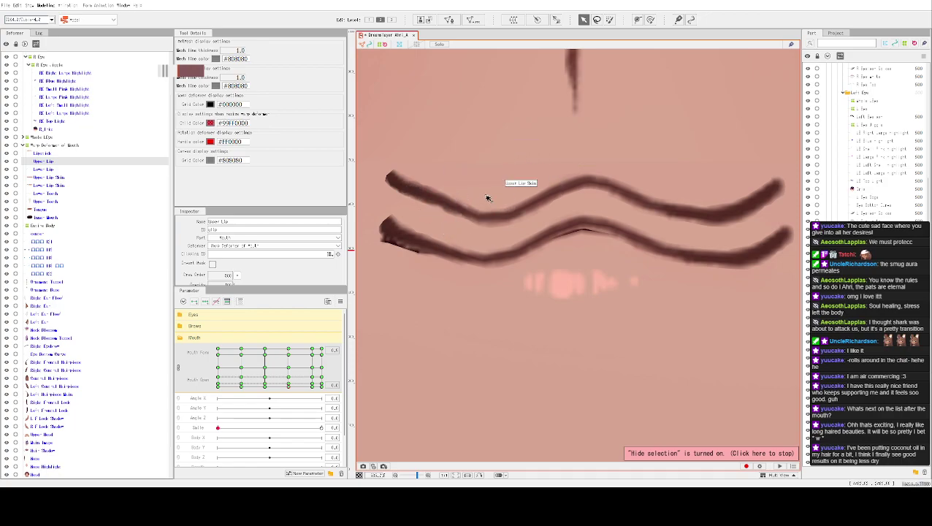
{"action": "left_click", "coordinate": [447, 217]}
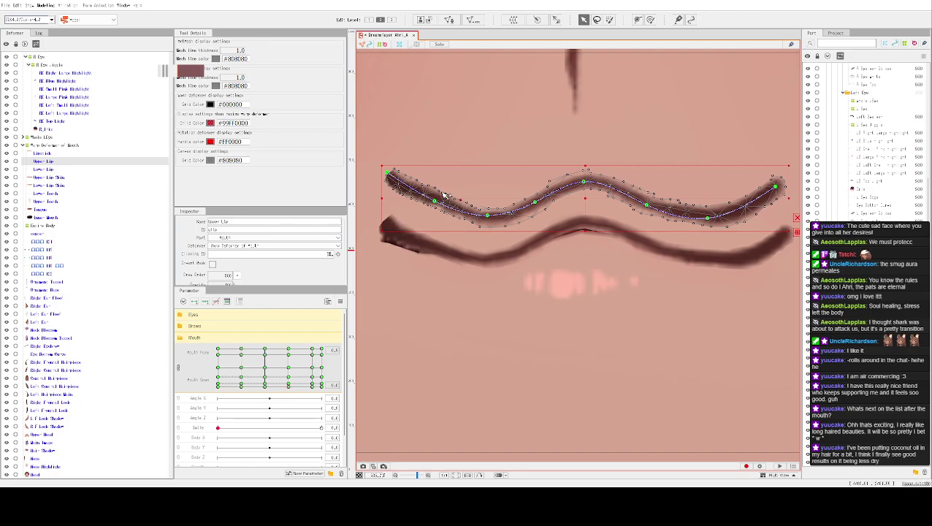
Shift the Upper Lip's left slope path point slightly down and left to round the curve toward the left dip.
{"action": "key", "text": "ctrl+h"}
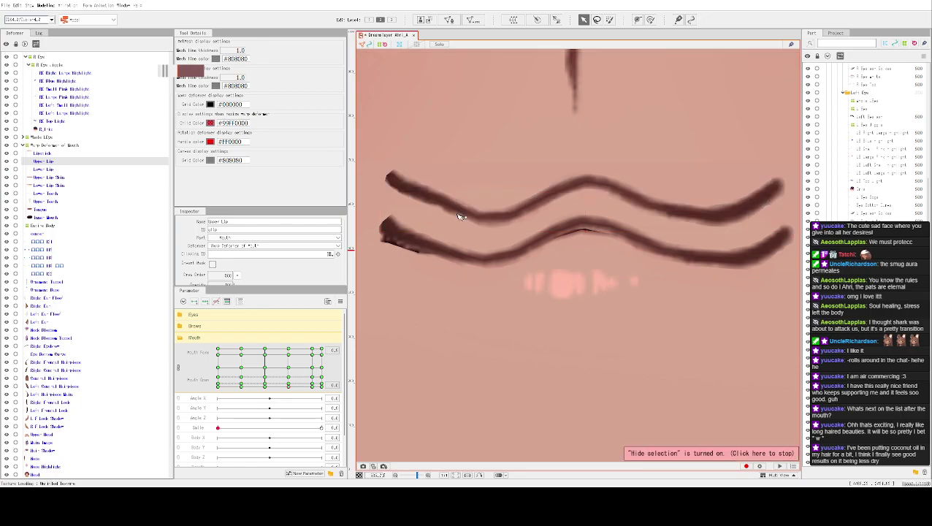
{"action": "left_click_drag", "start_coordinate": [435, 201], "coordinate": [439, 221]}
{"action": "left_click", "coordinate": [436, 221]}
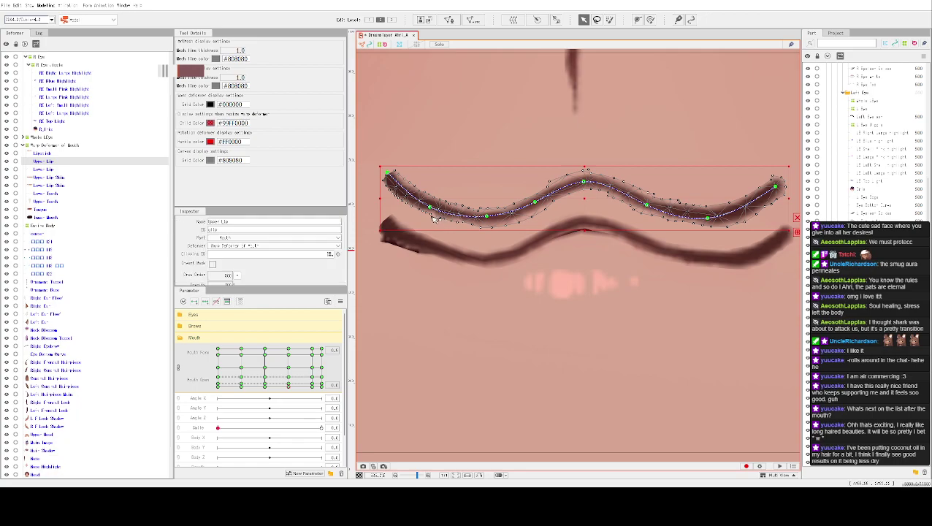
{"action": "key", "text": "ctrl+h"}
{"action": "left_click", "coordinate": [434, 219]}
{"action": "key", "text": "ctrl+h"}
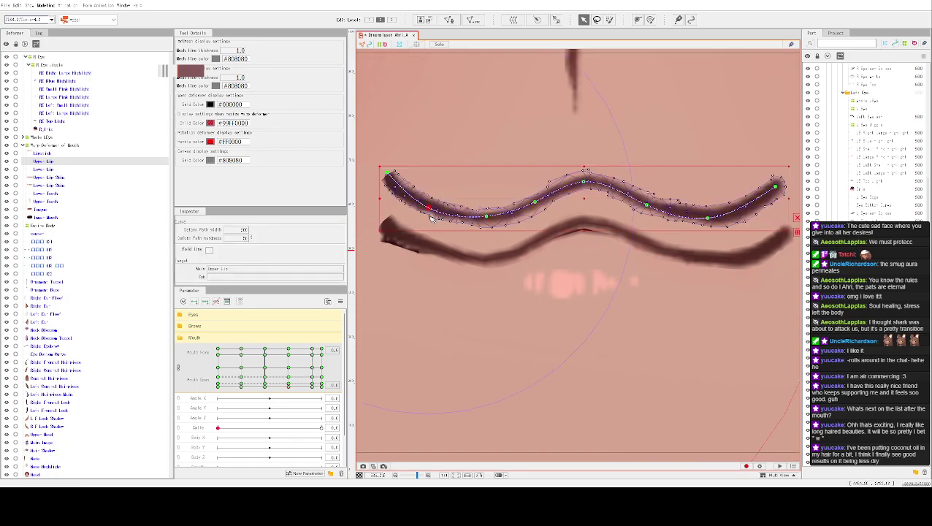
Adjust the lower-edge mesh vertices beneath the Upper Lip's left slope point and inspect the smoothed wave.
{"action": "scroll", "coordinate": [430, 221], "scroll_direction": "up", "scroll_amount": 5}
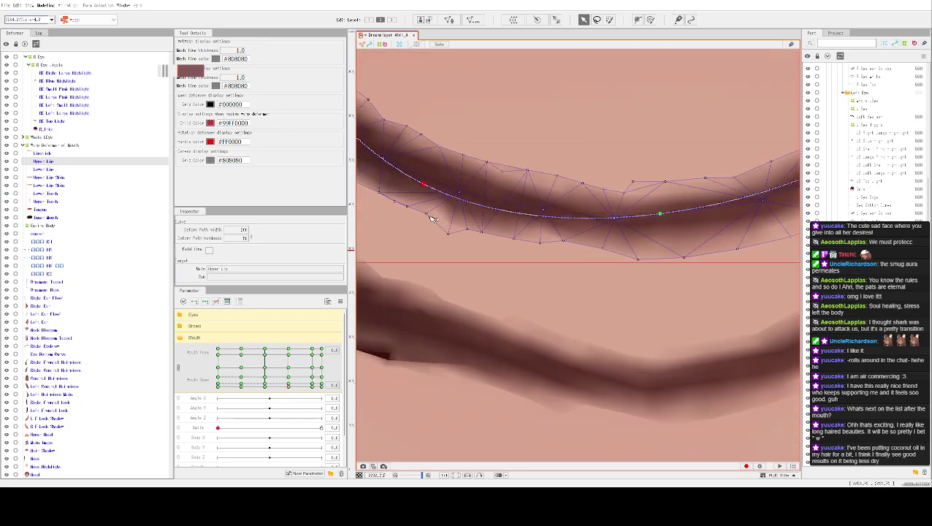
{"action": "left_click", "coordinate": [416, 221]}
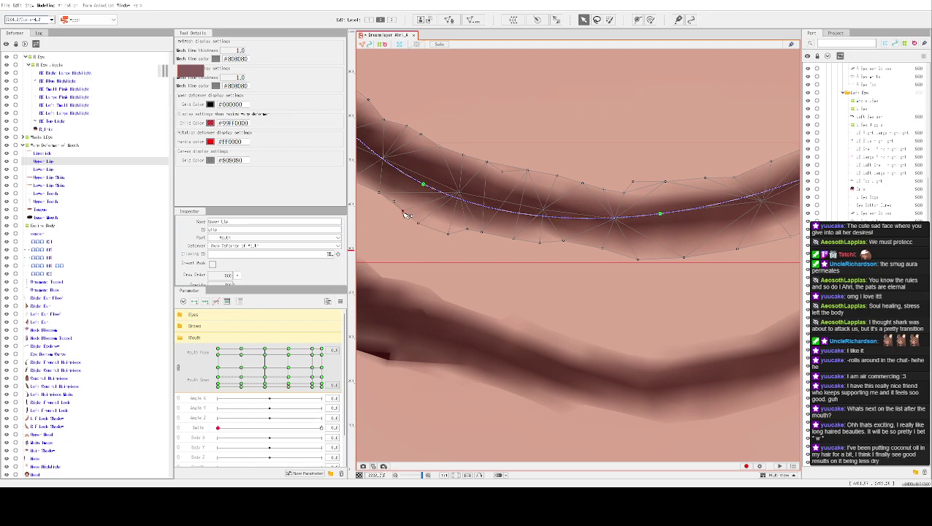
{"action": "key", "text": "ctrl+h"}
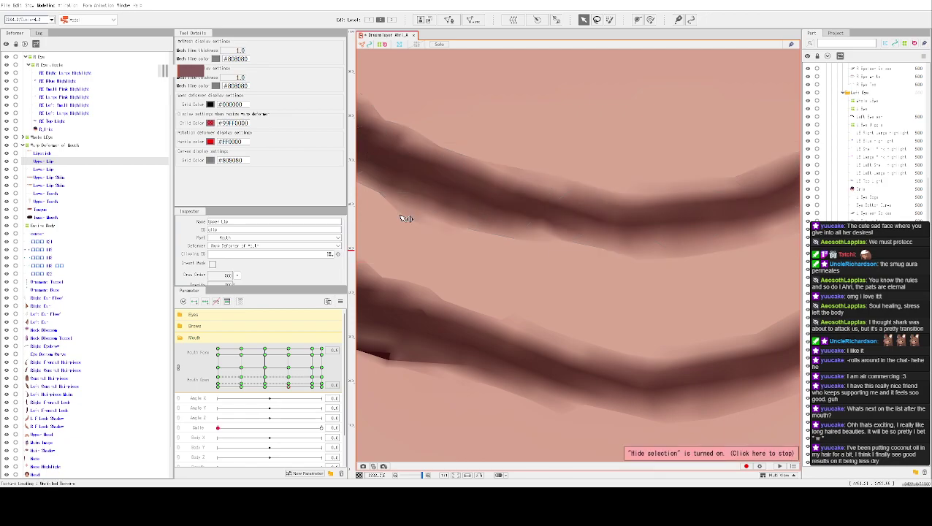
{"action": "scroll", "coordinate": [405, 220], "scroll_direction": "down", "scroll_amount": 5}
{"action": "mouse_move", "coordinate": [556, 157]}
{"action": "left_mouse_down"}
{"action": "mouse_move", "coordinate": [494, 179]}
{"action": "mouse_move", "coordinate": [614, 150]}
{"action": "left_mouse_up"}
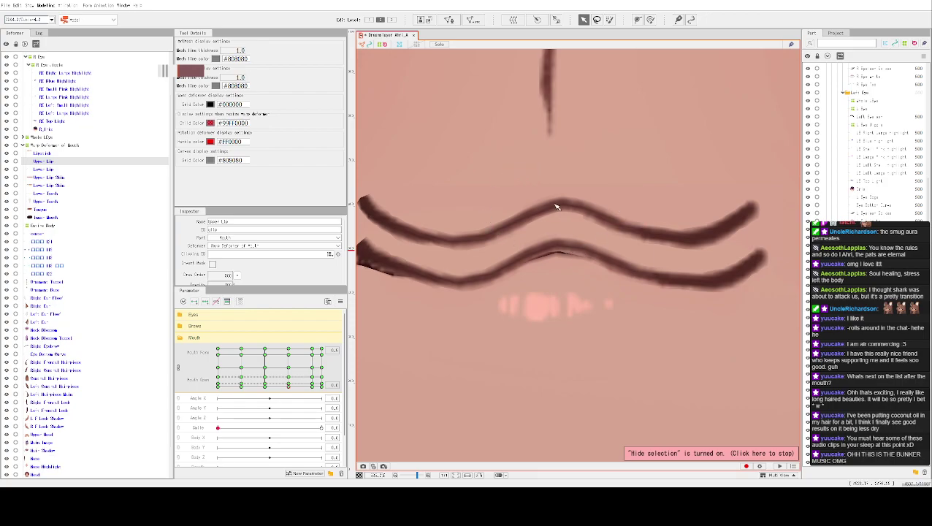
{"action": "scroll", "coordinate": [541, 194], "scroll_direction": "up", "scroll_amount": 2}
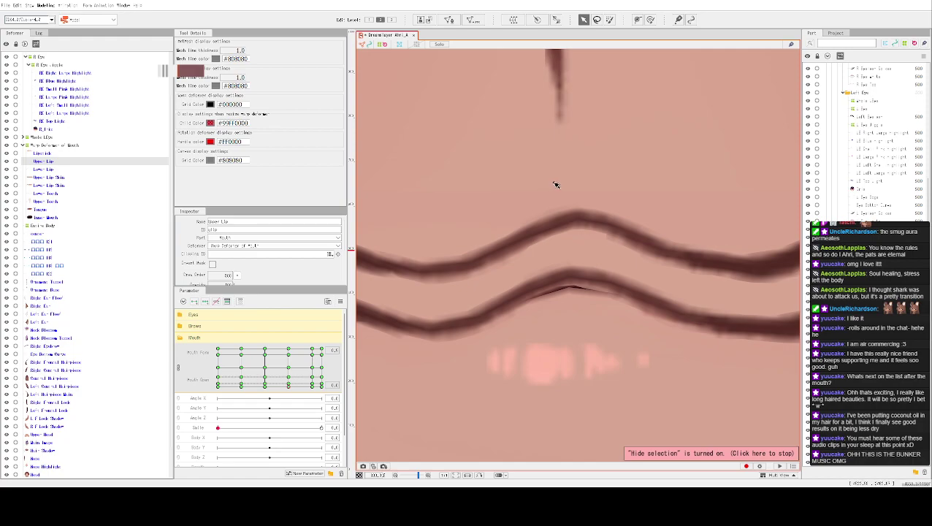
{"action": "scroll", "coordinate": [616, 306], "scroll_direction": "down", "scroll_amount": 1}
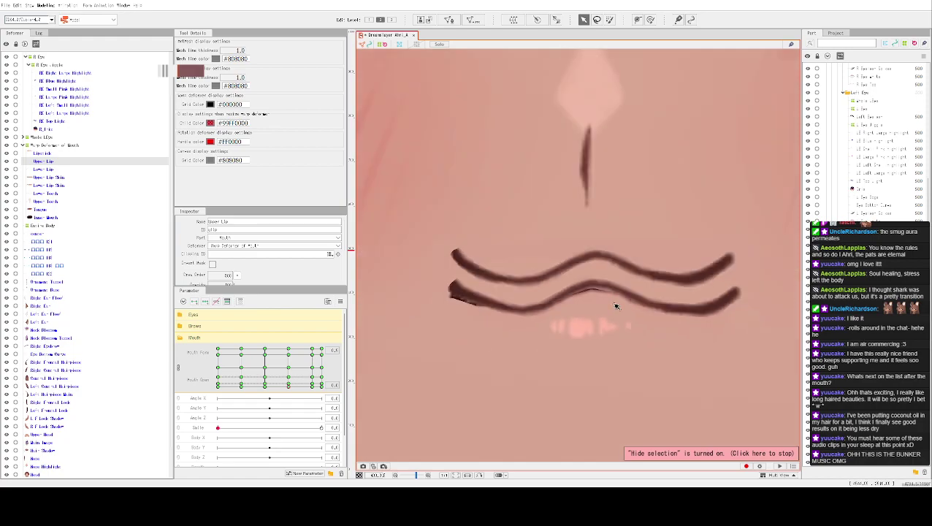
{"action": "left_click", "coordinate": [596, 260]}
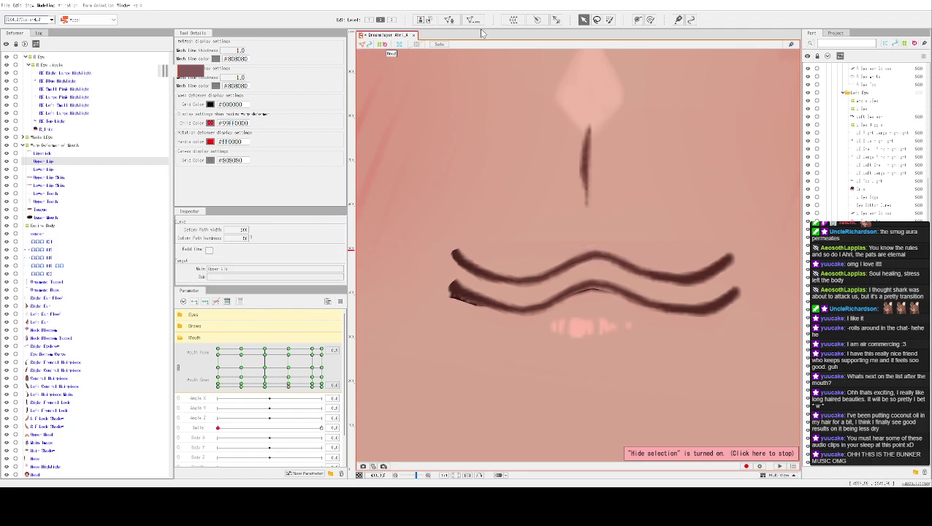
{"action": "double_click", "coordinate": [589, 258]}
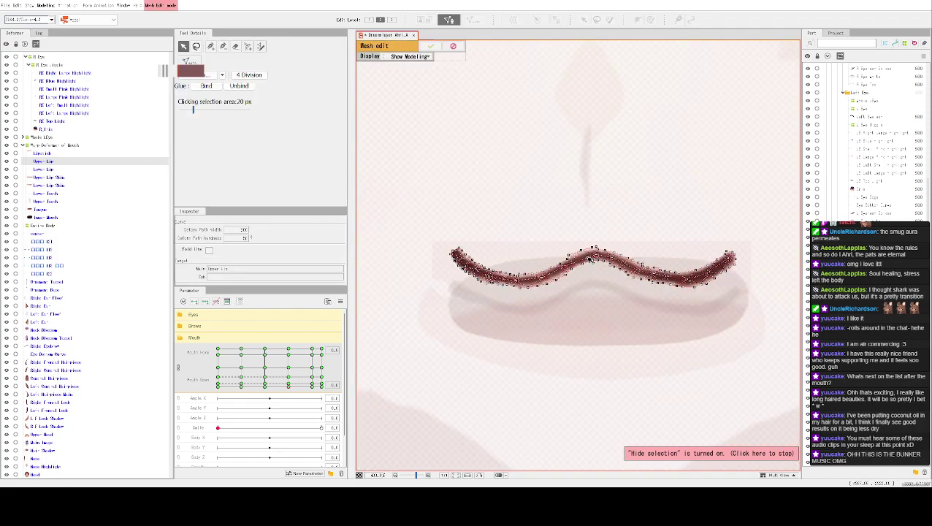
{"action": "left_click", "coordinate": [453, 46]}
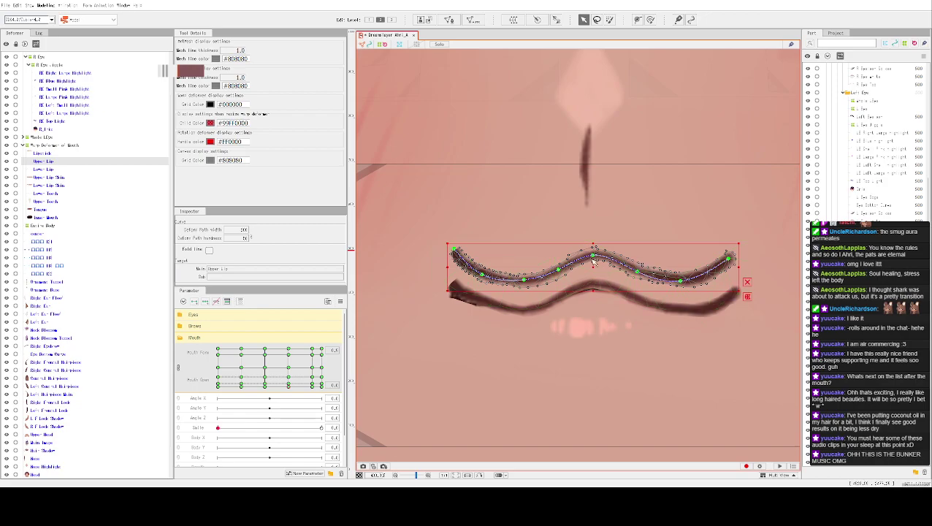
Move the Upper Lip back down over the Lower Lip and lower its two corner path points slightly.
{"action": "left_click_drag", "start_coordinate": [596, 268], "coordinate": [598, 299]}
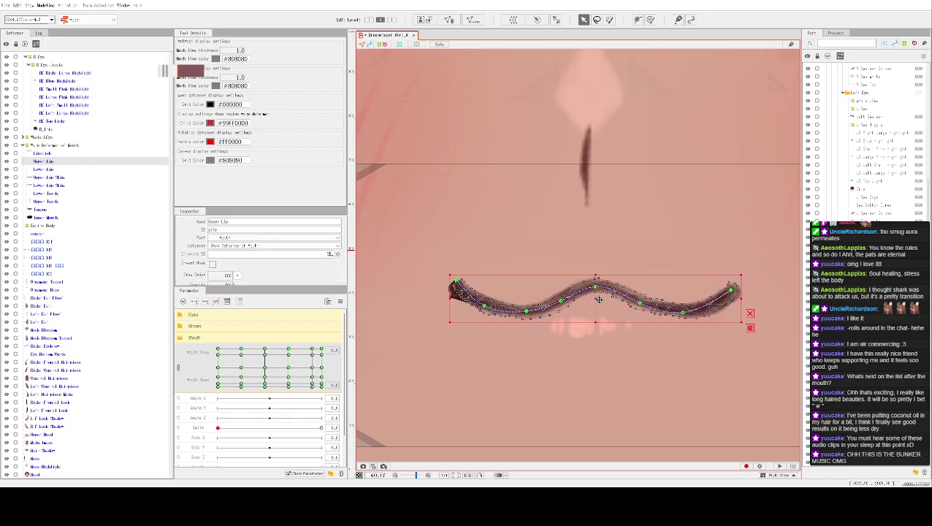
{"action": "left_click", "coordinate": [730, 295]}
{"action": "left_click", "coordinate": [457, 282]}
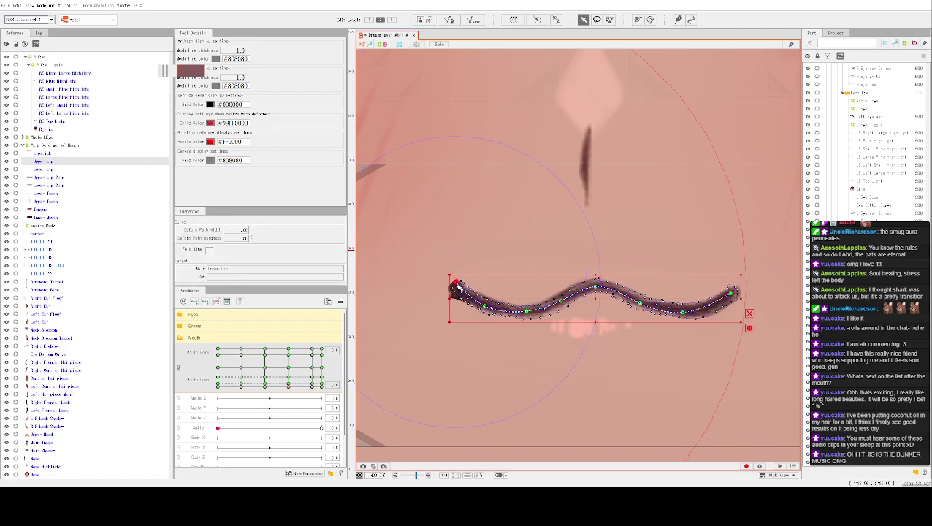
At the in-between closed Mouth Form key, align the Lower Lip's path points with the Upper Lip's wave.
{"action": "mouse_move", "coordinate": [286, 389]}
{"action": "left_mouse_down"}
{"action": "mouse_move", "coordinate": [266, 394]}
{"action": "mouse_move", "coordinate": [312, 395]}
{"action": "mouse_move", "coordinate": [291, 400]}
{"action": "left_mouse_up"}
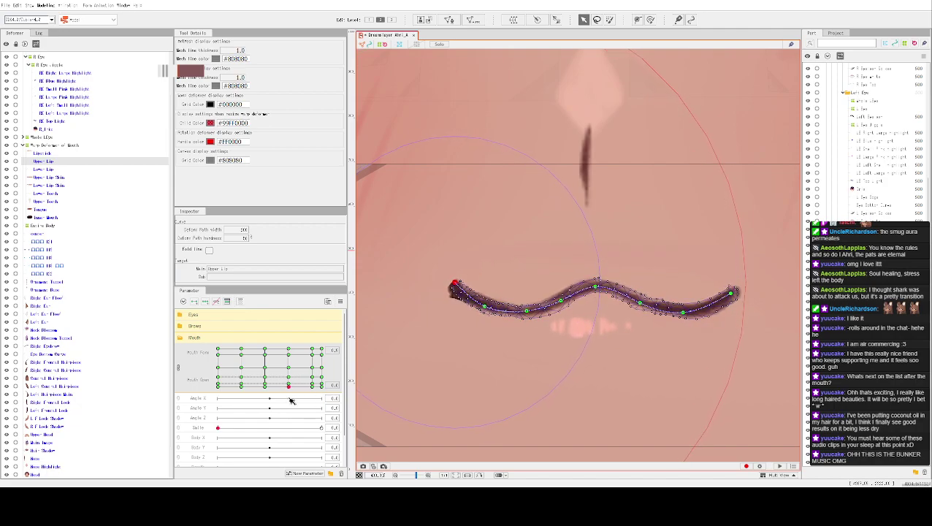
{"action": "key", "text": "ctrl+h"}
{"action": "scroll", "coordinate": [659, 191], "scroll_direction": "down", "scroll_amount": 4}
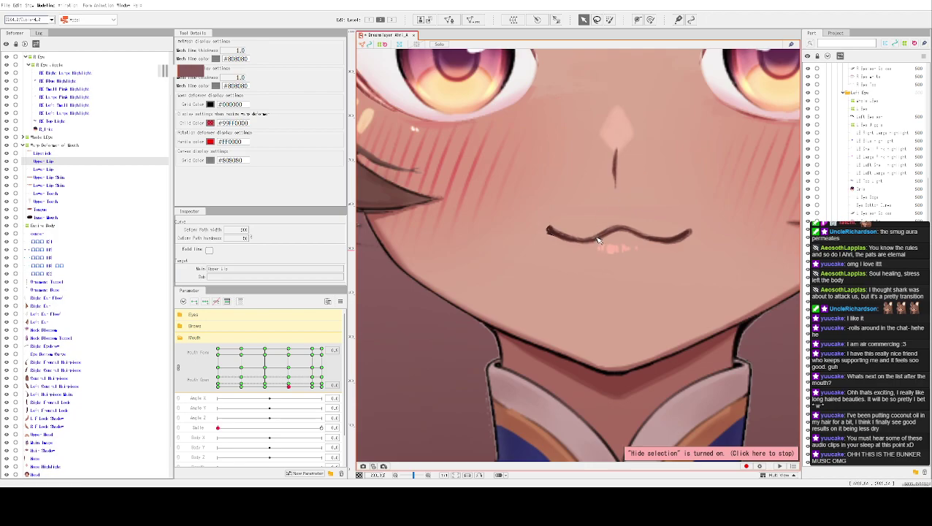
{"action": "left_click", "coordinate": [48, 162]}
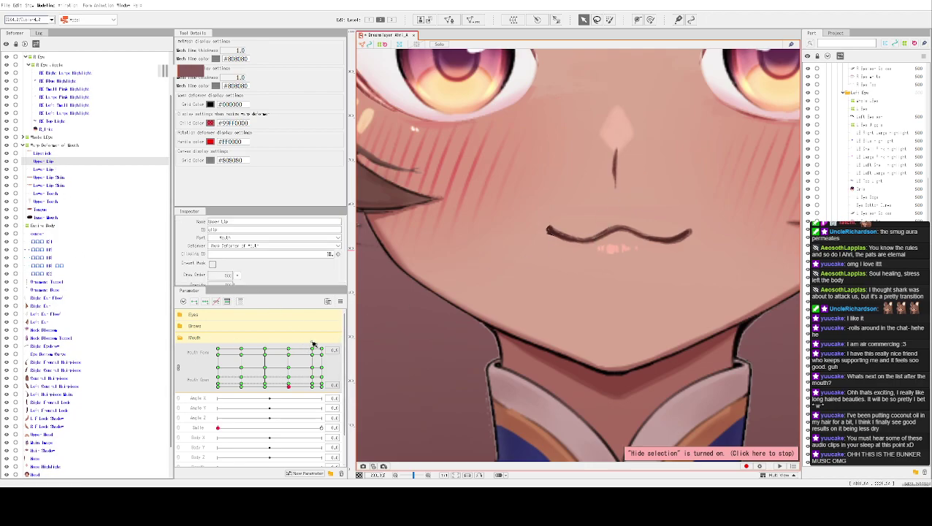
{"action": "scroll", "coordinate": [593, 257], "scroll_direction": "up", "scroll_amount": 3}
{"action": "scroll", "coordinate": [557, 174], "scroll_direction": "down", "scroll_amount": 2}
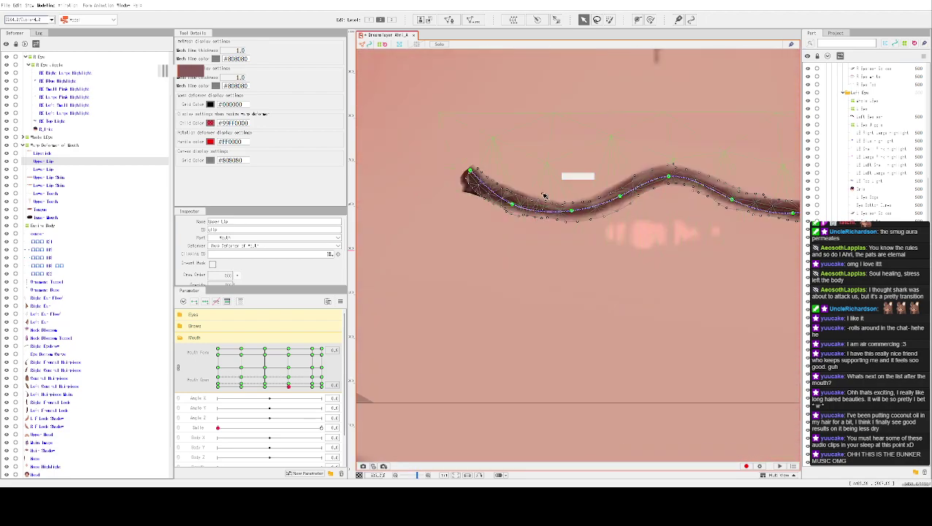
{"action": "scroll", "coordinate": [485, 252], "scroll_direction": "up", "scroll_amount": 3}
{"action": "left_click", "coordinate": [531, 267]}
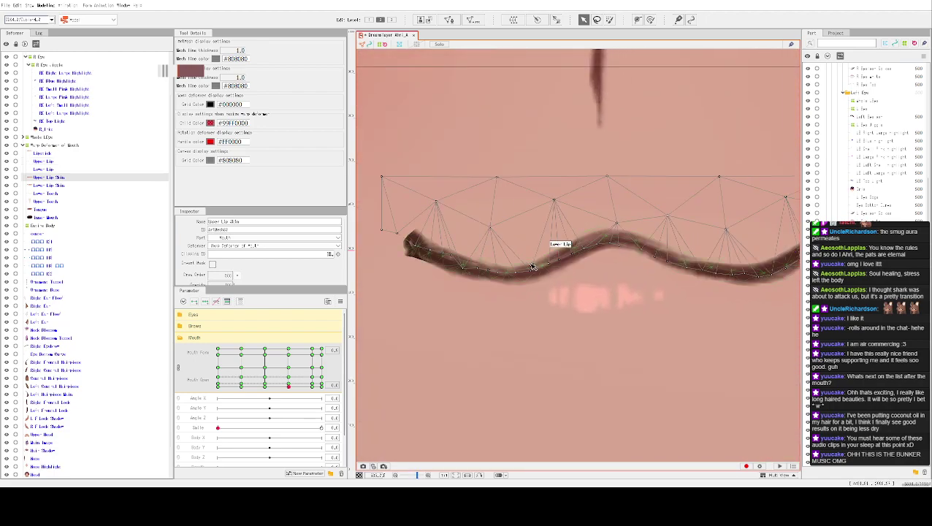
{"action": "left_click", "coordinate": [537, 266]}
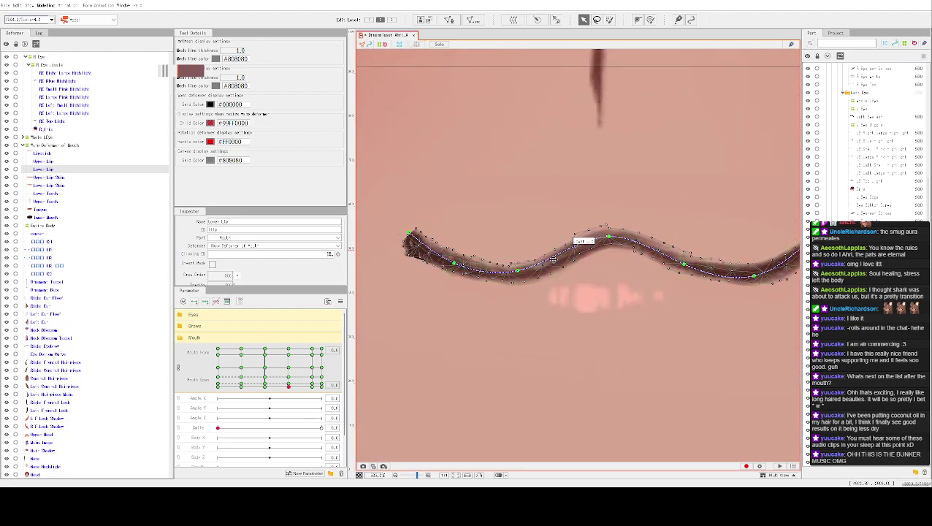
{"action": "left_click", "coordinate": [555, 259]}
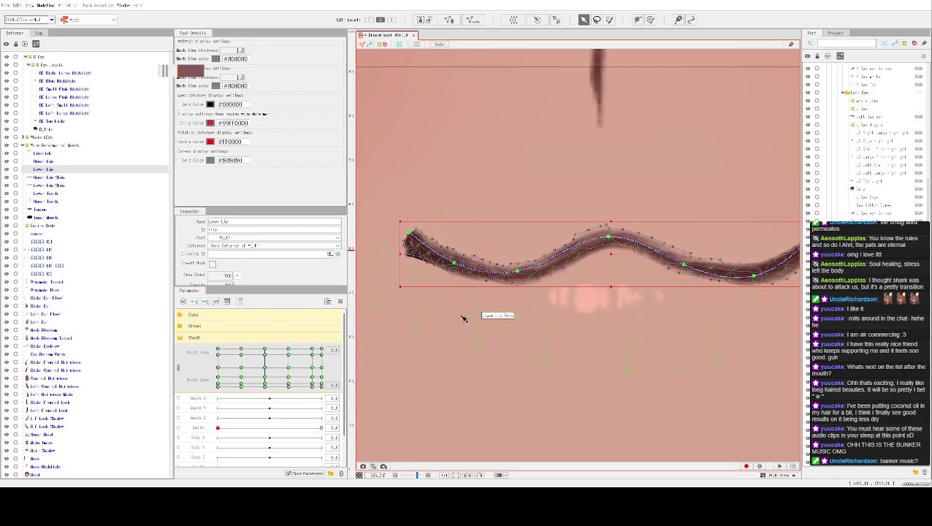
{"action": "left_click", "coordinate": [48, 162]}
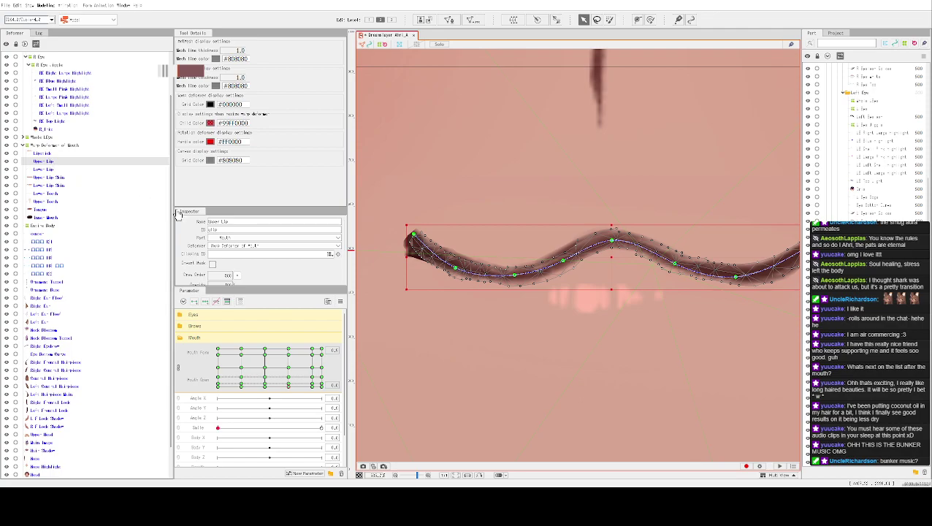
{"action": "left_click", "coordinate": [45, 170]}
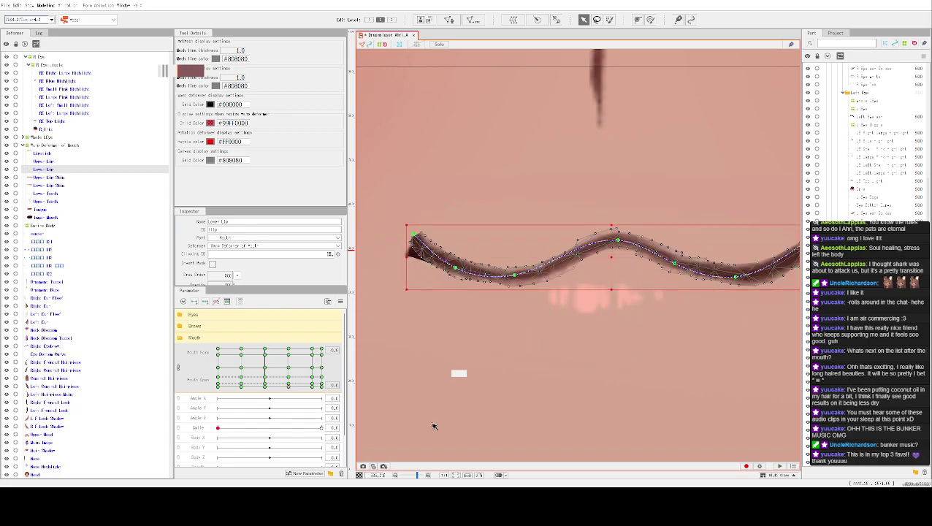
Fit the Lower Lip Skin around the mouth's left corner and check the closed wave on the whole face.
{"action": "left_click", "coordinate": [415, 266]}
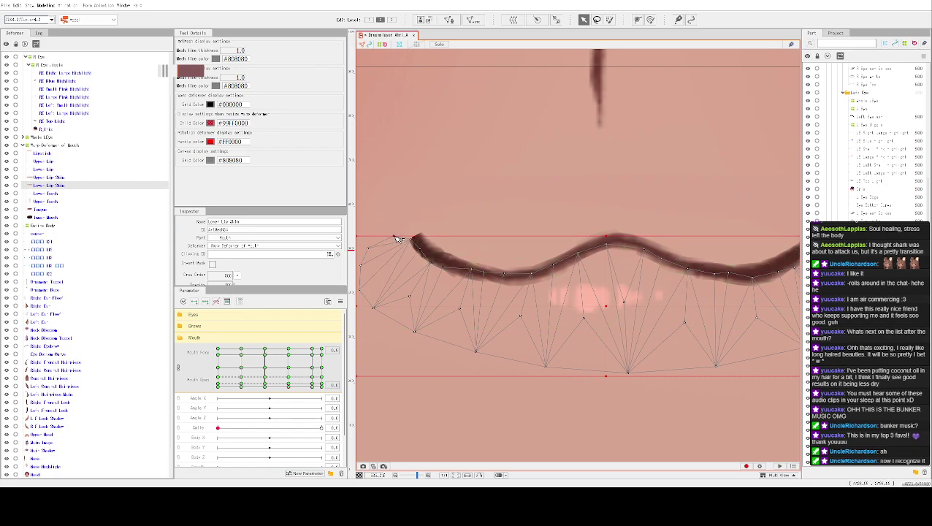
{"action": "scroll", "coordinate": [739, 202], "scroll_direction": "down", "scroll_amount": 5}
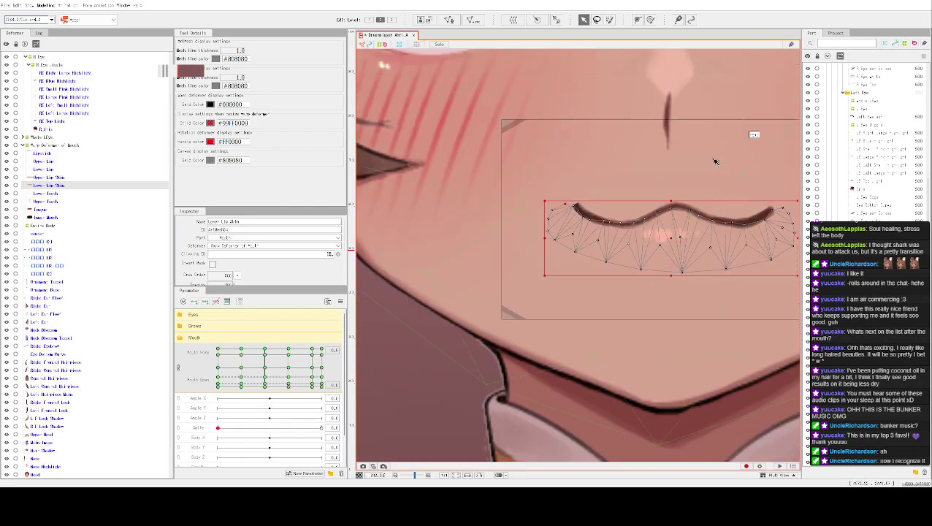
{"action": "left_click", "coordinate": [684, 301]}
{"action": "scroll", "coordinate": [684, 301], "scroll_direction": "down", "scroll_amount": 3}
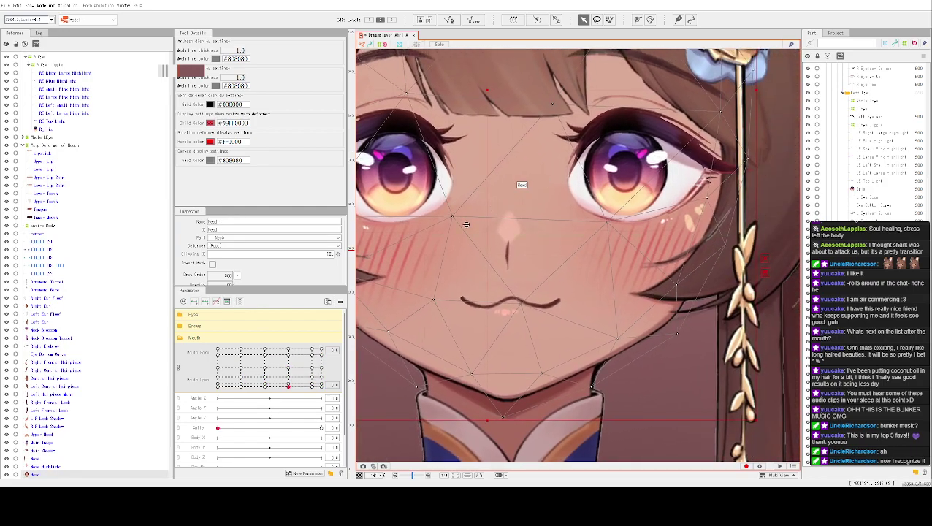
Paste the Inner Mouth's shape from the neighbouring closed key onto the Mouth Form 1.0 closed key, undoing a stray upward move.
{"action": "mouse_move", "coordinate": [292, 389]}
{"action": "left_mouse_down"}
{"action": "mouse_move", "coordinate": [289, 365]}
{"action": "mouse_move", "coordinate": [285, 388]}
{"action": "mouse_move", "coordinate": [251, 404]}
{"action": "mouse_move", "coordinate": [189, 406]}
{"action": "mouse_move", "coordinate": [326, 439]}
{"action": "left_mouse_up"}
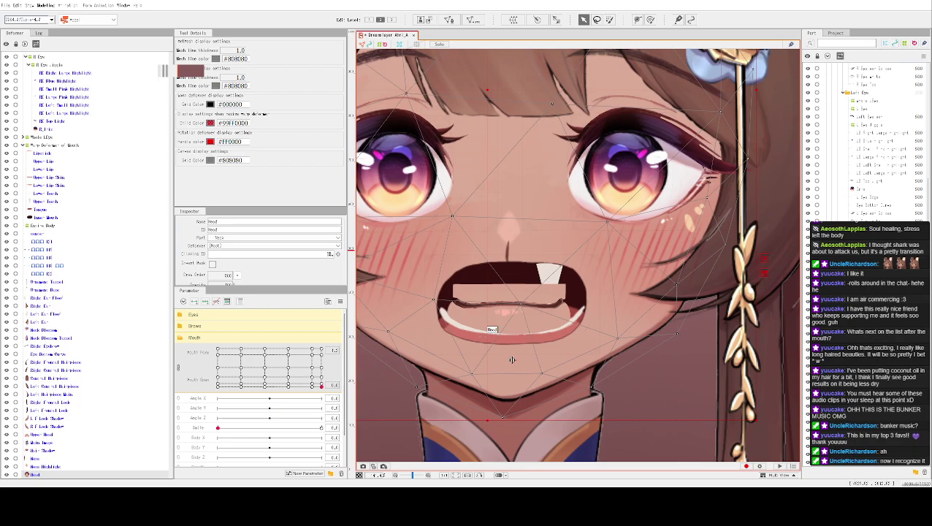
{"action": "scroll", "coordinate": [514, 365], "scroll_direction": "up", "scroll_amount": 2}
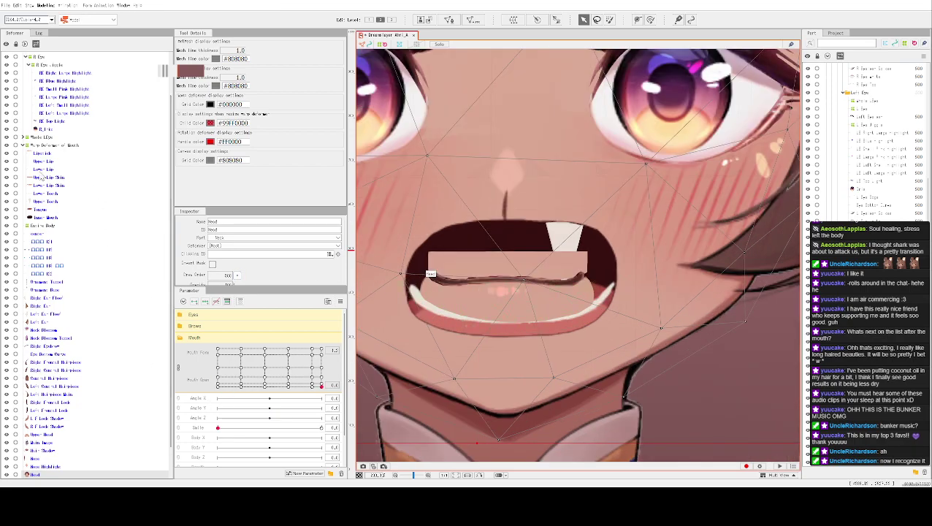
{"action": "left_click", "coordinate": [48, 217]}
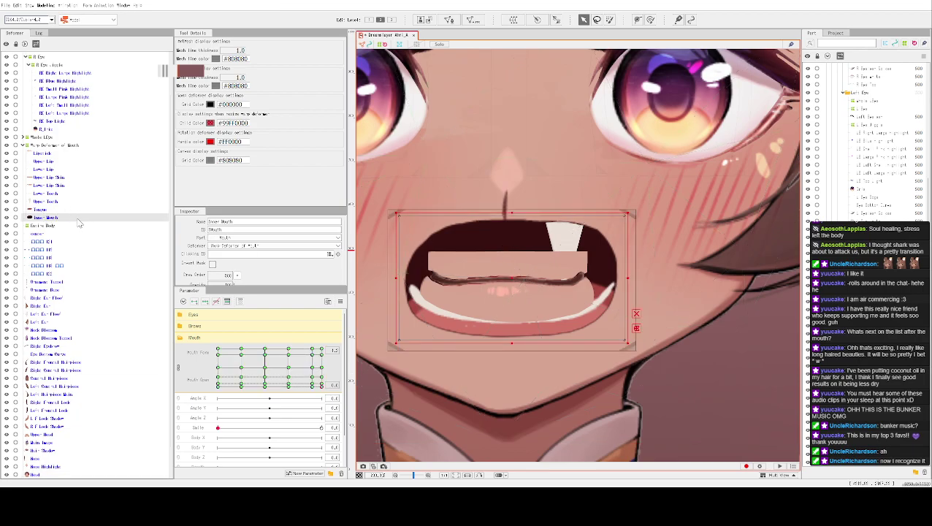
{"action": "left_click", "coordinate": [313, 385]}
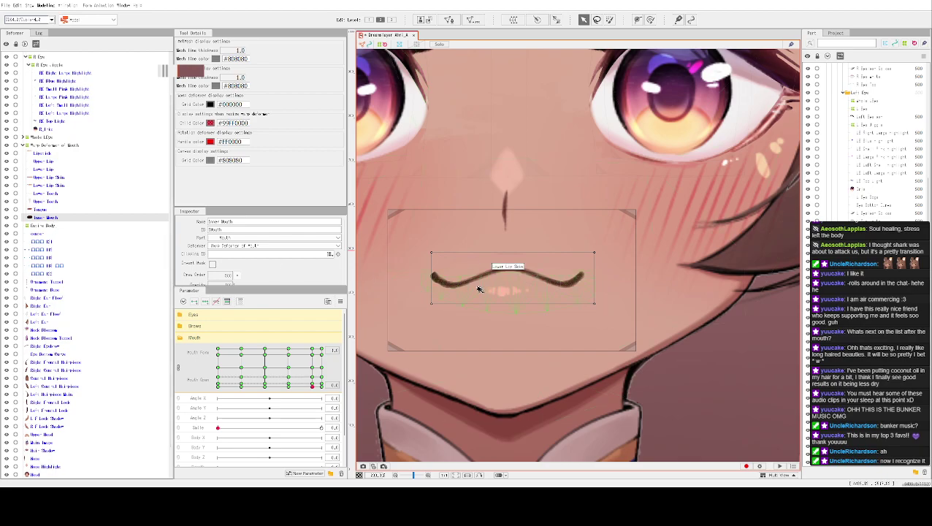
{"action": "left_click", "coordinate": [316, 391]}
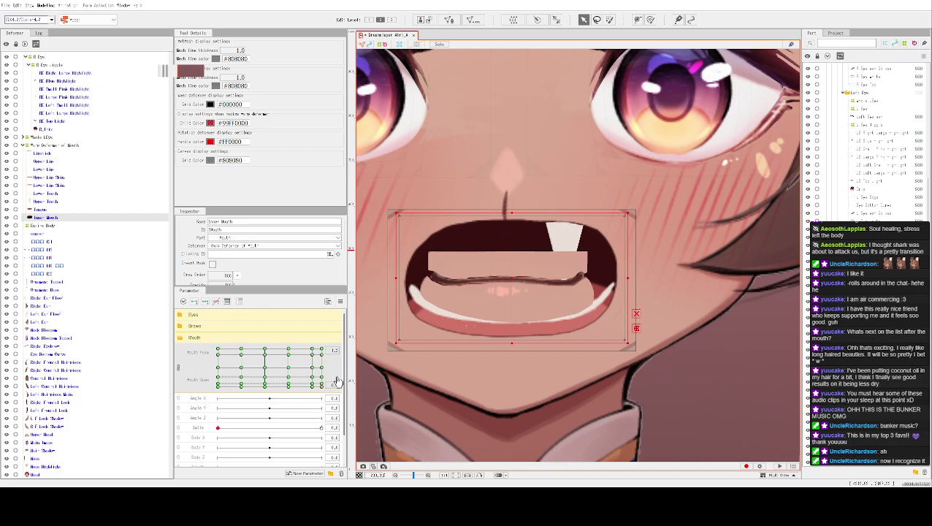
{"action": "key", "text": "ctrl+v"}
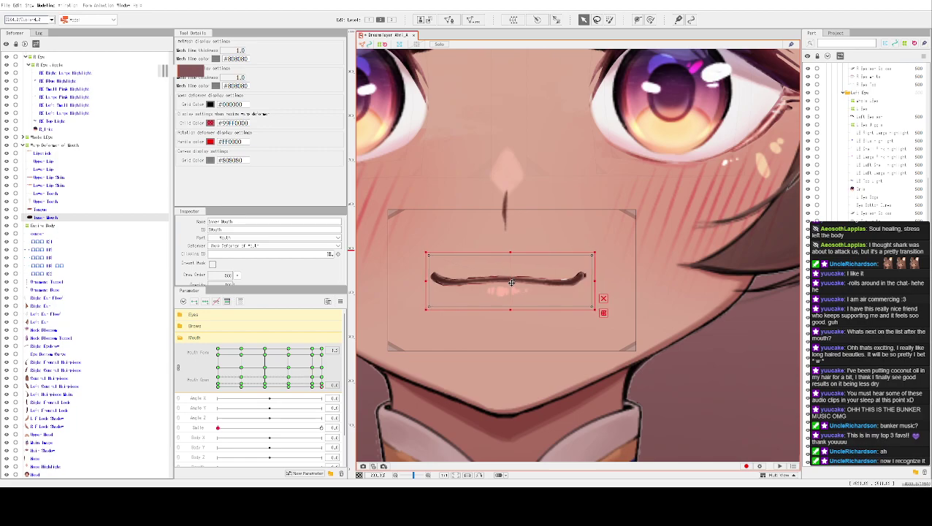
{"action": "left_click_drag", "start_coordinate": [513, 280], "coordinate": [514, 274]}
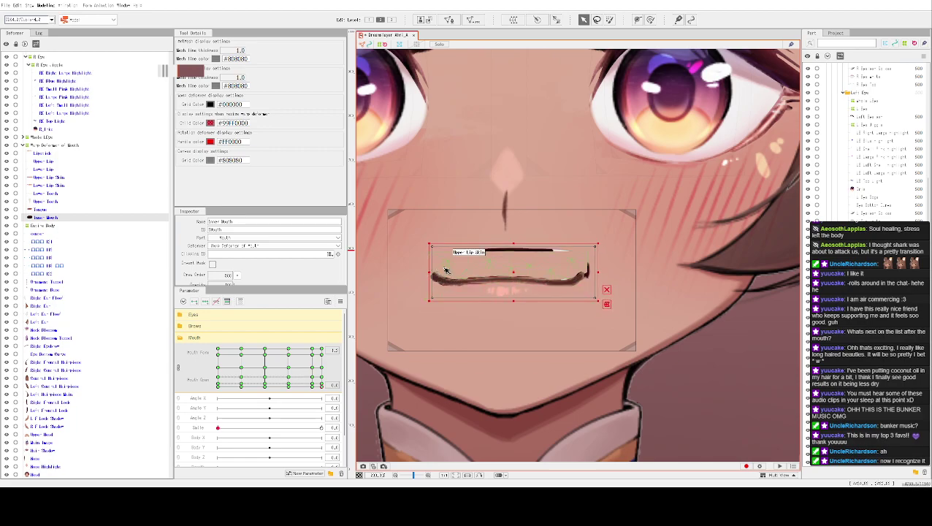
{"action": "key", "text": "ctrl+z"}
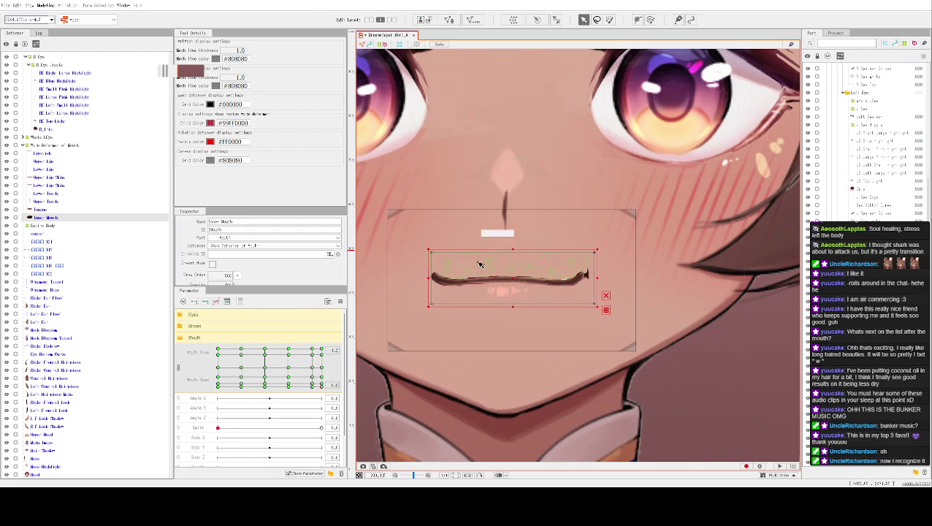
Enlarge the Upper Lip outward from its centre at the Mouth Form 1.0 closed key and check it with the selection hidden.
{"action": "left_click", "coordinate": [471, 283]}
{"action": "scroll", "coordinate": [566, 312], "scroll_direction": "up", "scroll_amount": 3}
{"action": "left_click_drag", "start_coordinate": [501, 295], "coordinate": [546, 312]}
{"action": "scroll", "coordinate": [546, 312], "scroll_direction": "down", "scroll_amount": 3}
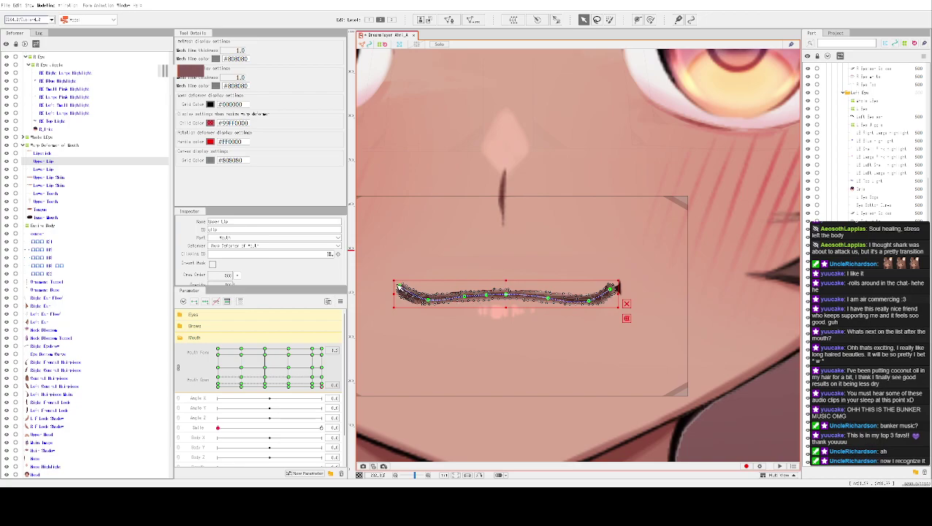
{"action": "left_click_drag", "start_coordinate": [393, 280], "coordinate": [375, 269]}
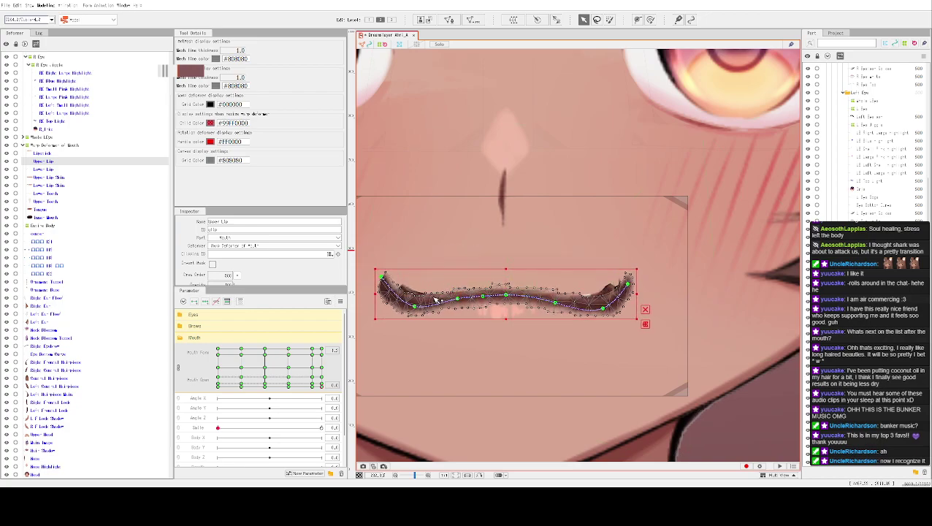
{"action": "key", "text": "ctrl+h"}
{"action": "scroll", "coordinate": [465, 271], "scroll_direction": "down", "scroll_amount": 5}
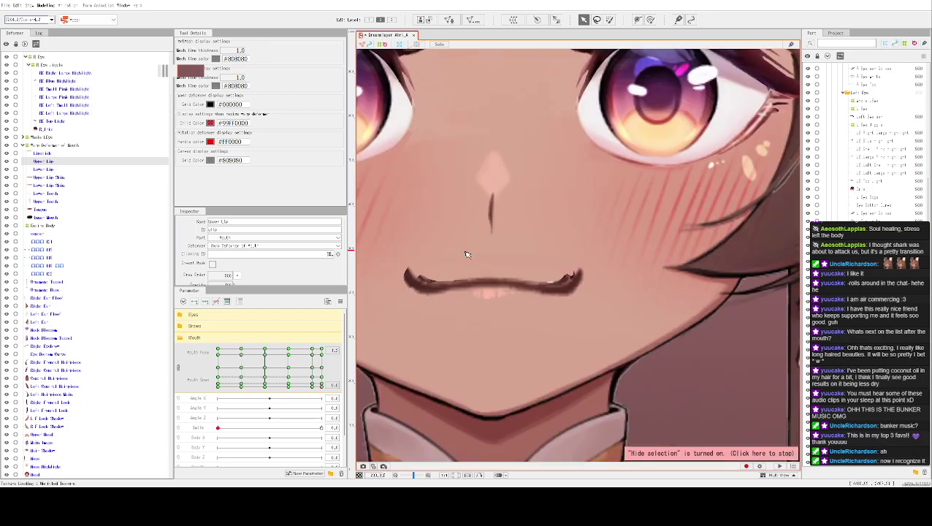
{"action": "left_click", "coordinate": [483, 269]}
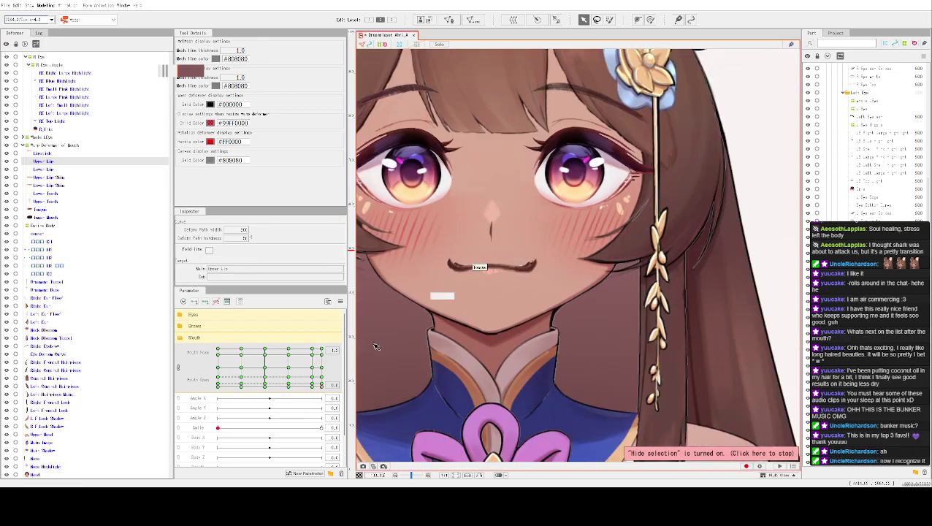
Compare the Upper Lip's curve and thickness between the Mouth Form 1.0 closed key and its neighbouring closed key.
{"action": "left_click_drag", "start_coordinate": [322, 391], "coordinate": [313, 385]}
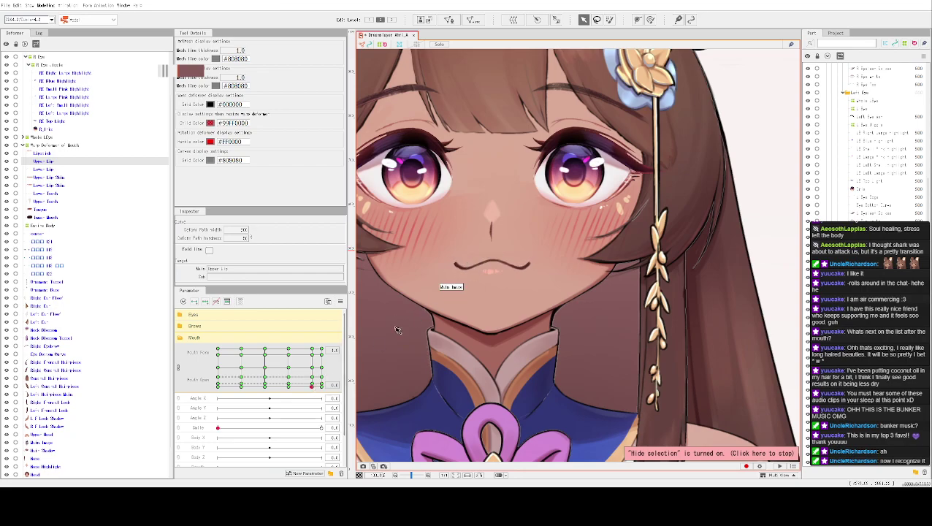
{"action": "left_click_drag", "start_coordinate": [315, 391], "coordinate": [312, 385]}
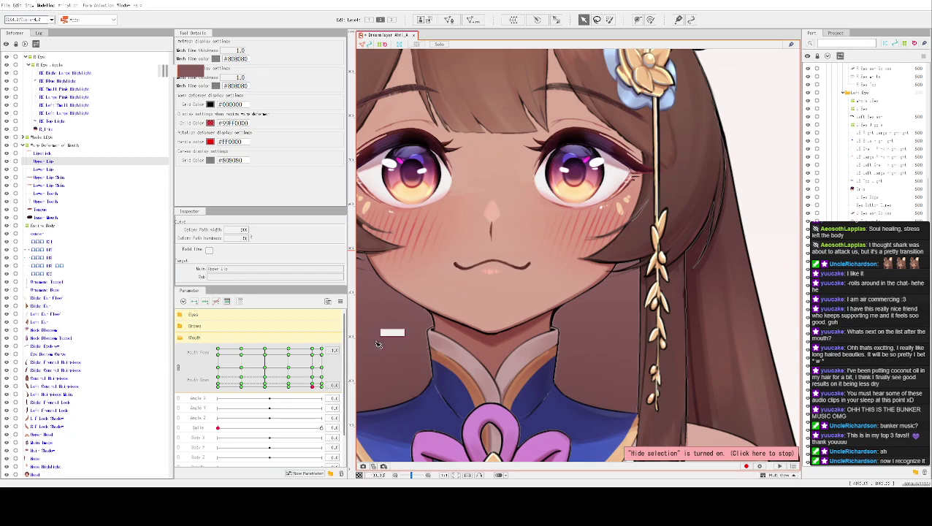
{"action": "scroll", "coordinate": [489, 265], "scroll_direction": "up", "scroll_amount": 4}
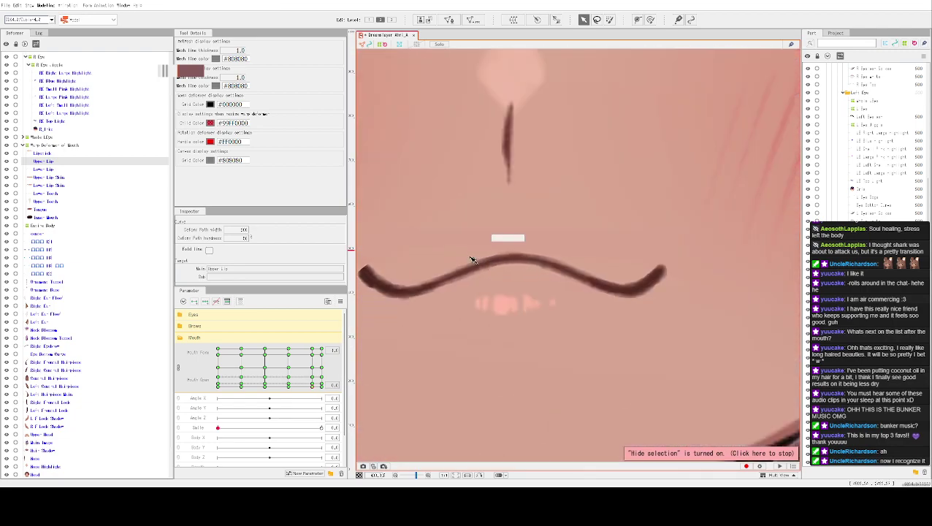
{"action": "left_click", "coordinate": [474, 254]}
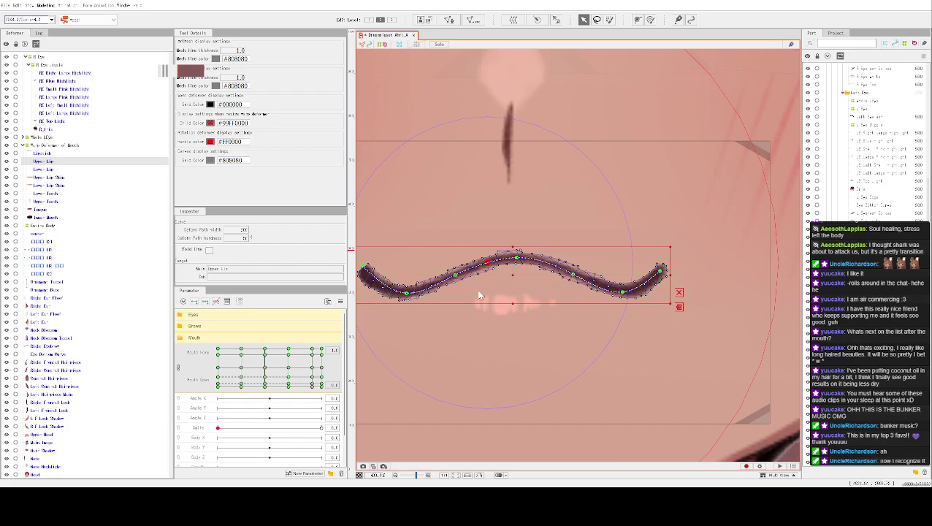
{"action": "left_click", "coordinate": [322, 385]}
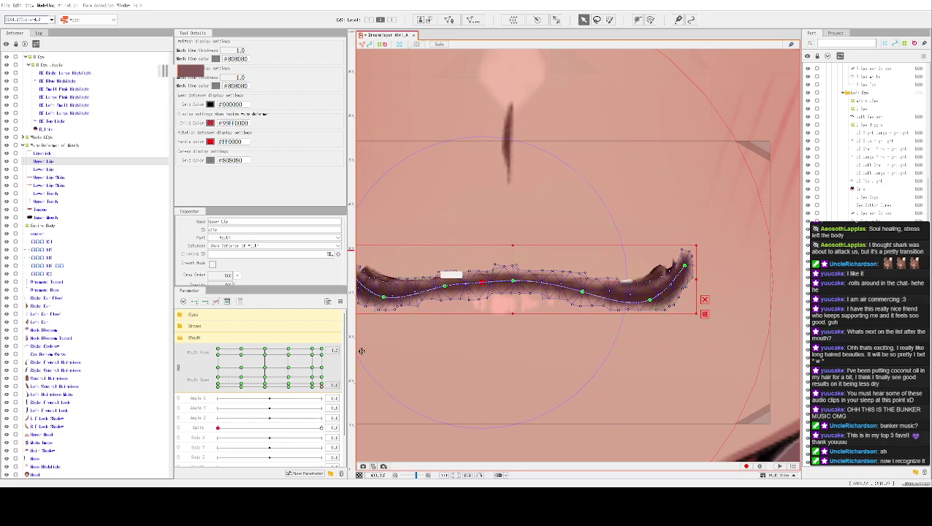
{"action": "left_click", "coordinate": [312, 385]}
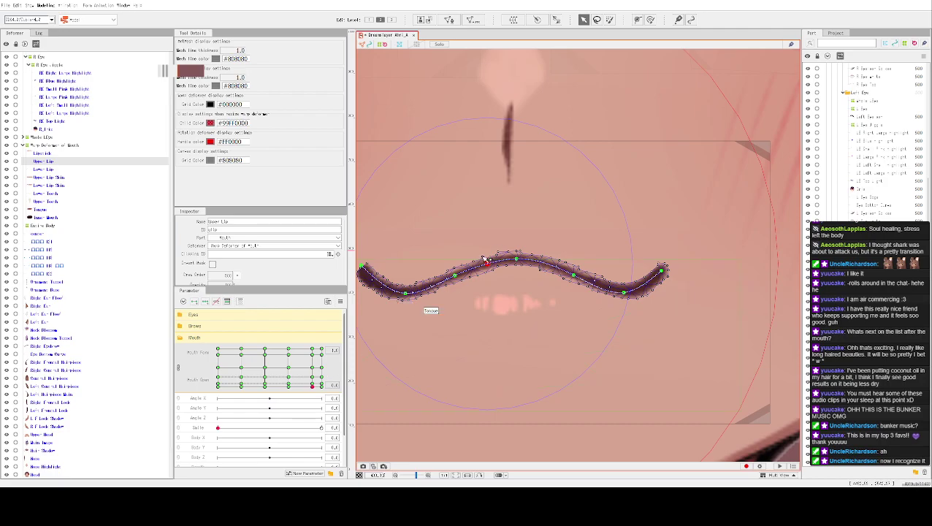
{"action": "left_click", "coordinate": [510, 266]}
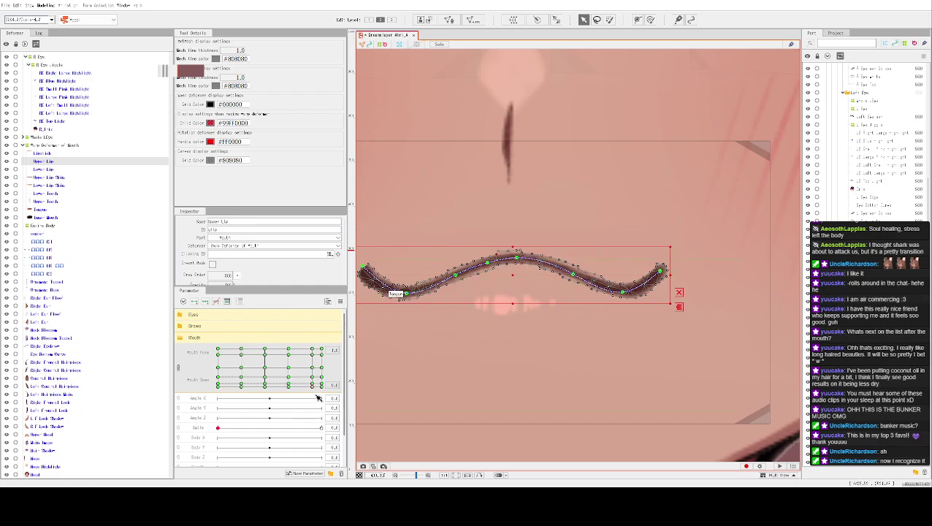
{"action": "key", "text": "ctrl+z"}
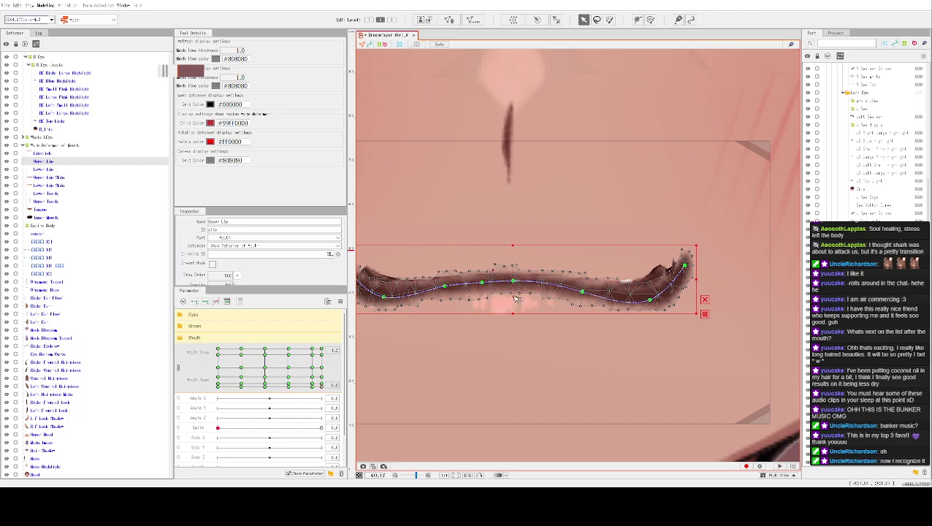
{"action": "left_click", "coordinate": [520, 255]}
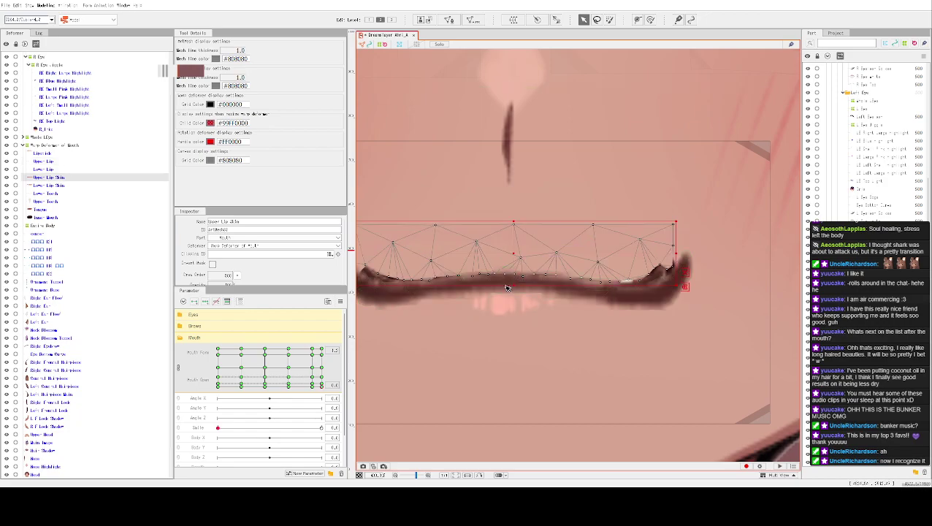
{"action": "left_click", "coordinate": [509, 285]}
{"action": "left_click_drag", "start_coordinate": [309, 393], "coordinate": [316, 389]}
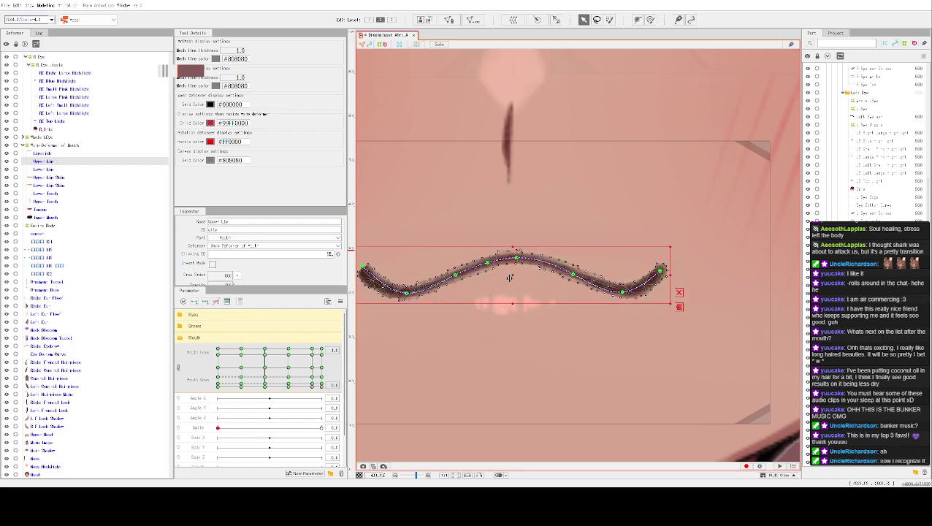
{"action": "left_click", "coordinate": [324, 389]}
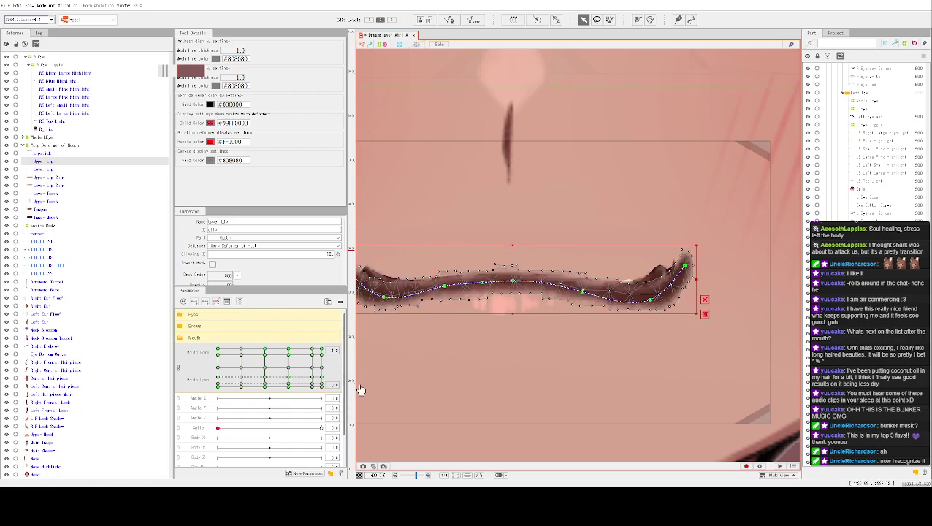
Paste the neighbouring closed key's wave shapes onto the Upper Lip and Lower Lip at the Mouth Form 1.0 closed key.
{"action": "key", "text": "ctrl+z"}
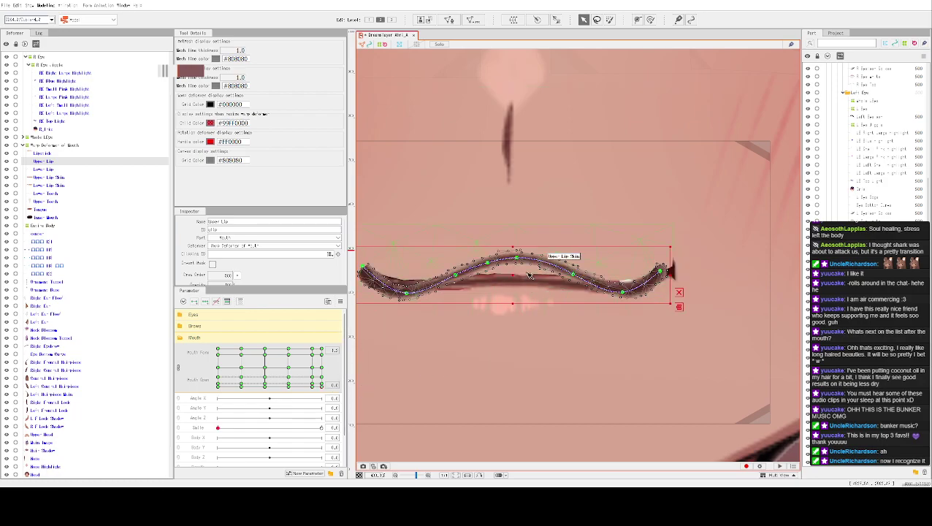
{"action": "left_click", "coordinate": [46, 169]}
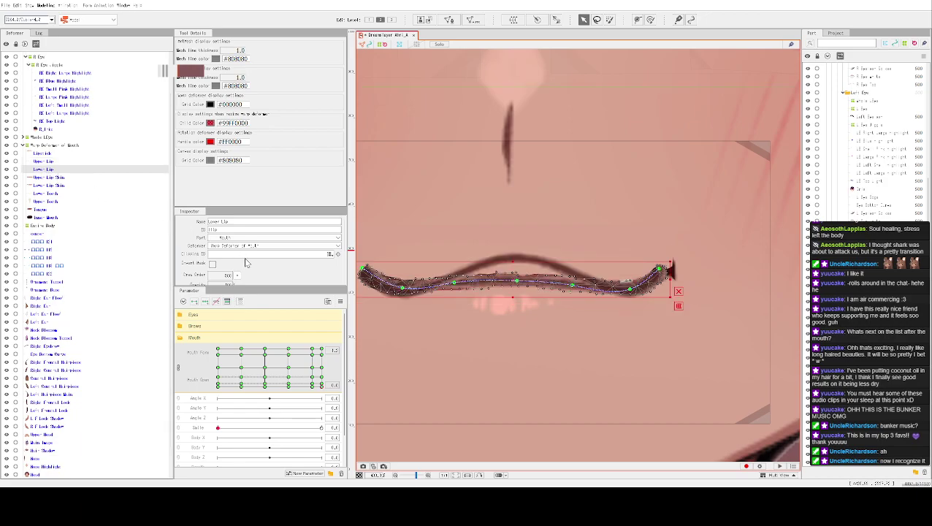
{"action": "key", "text": "ctrl+z"}
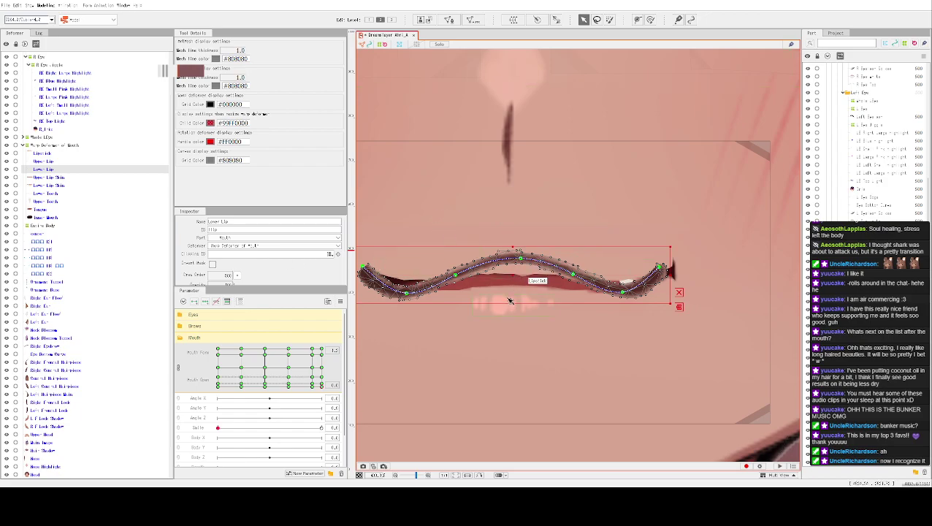
Copy the Lower Lip Skin's shape from the neighbouring closed key to the Mouth Form 1.0 closed key and check the closed mouth.
{"action": "left_click", "coordinate": [313, 386]}
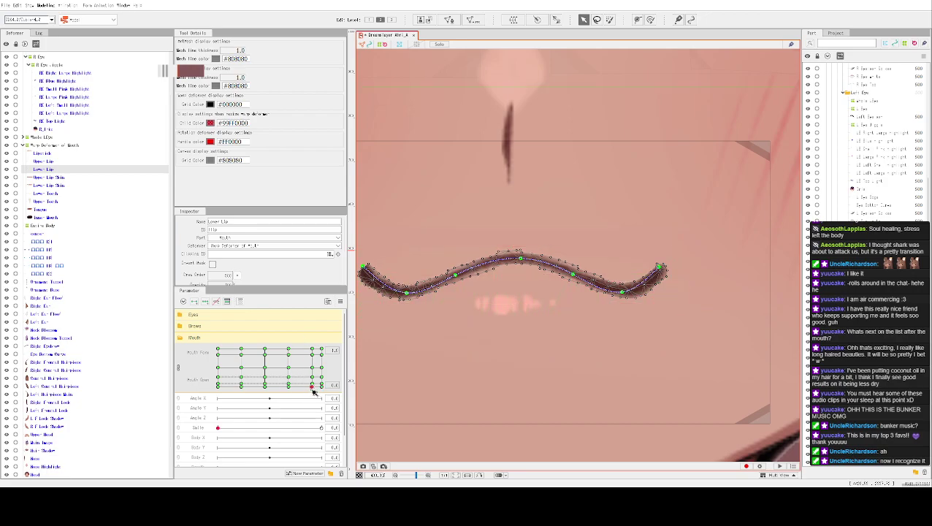
{"action": "left_click", "coordinate": [498, 284]}
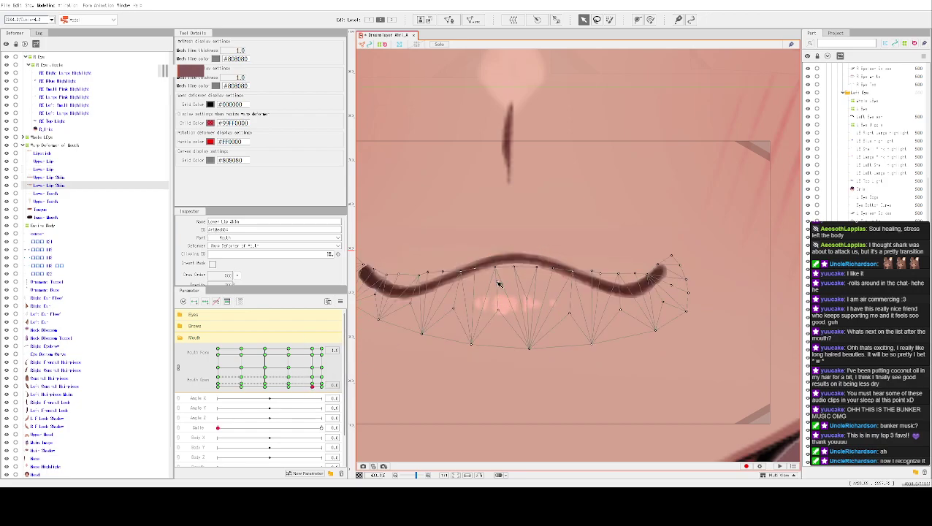
{"action": "left_click", "coordinate": [314, 386]}
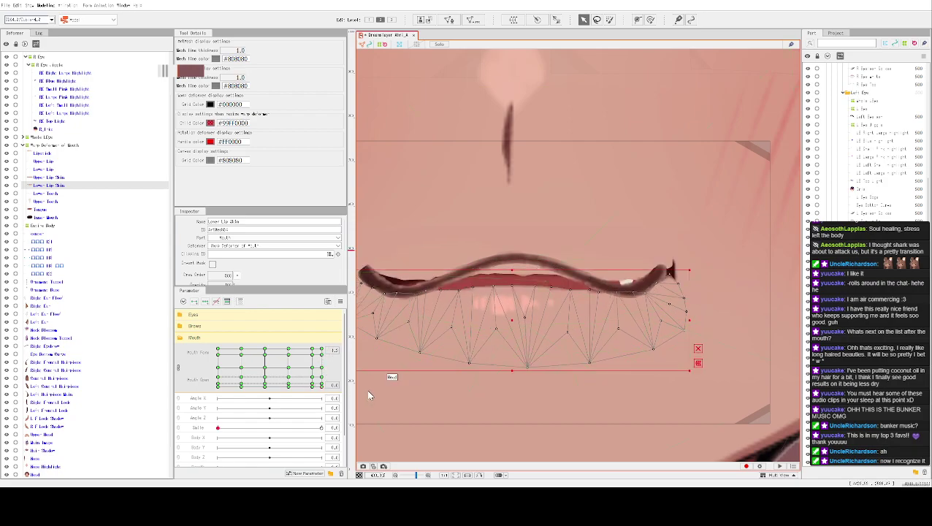
{"action": "key", "text": "ctrl+z"}
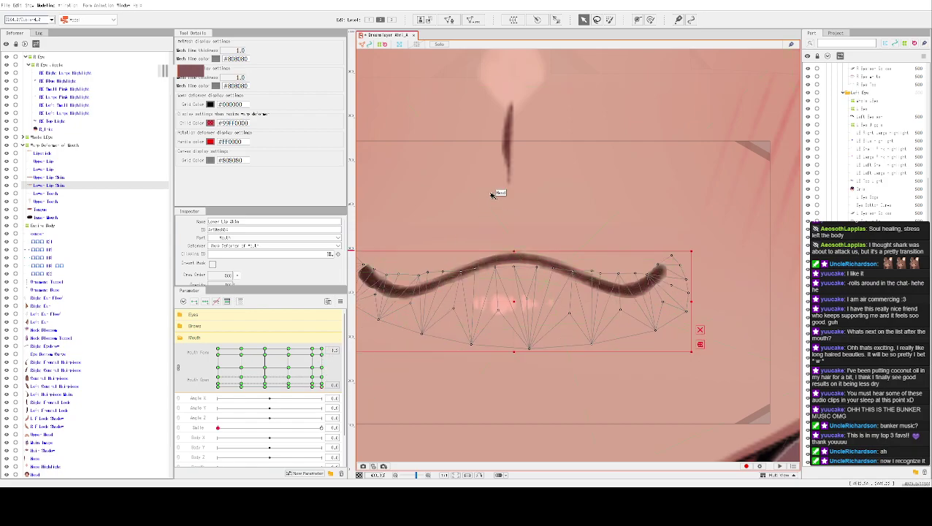
{"action": "scroll", "coordinate": [493, 195], "scroll_direction": "down", "scroll_amount": 2}
{"action": "left_click", "coordinate": [524, 195]}
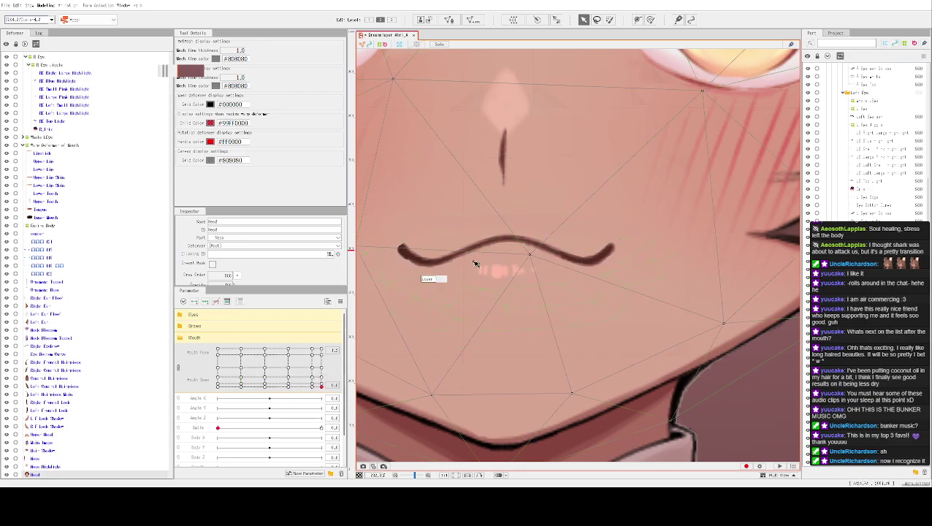
Try enlarging the Upper Lip outward from its centre and view it with the selection hidden.
{"action": "left_click", "coordinate": [407, 249]}
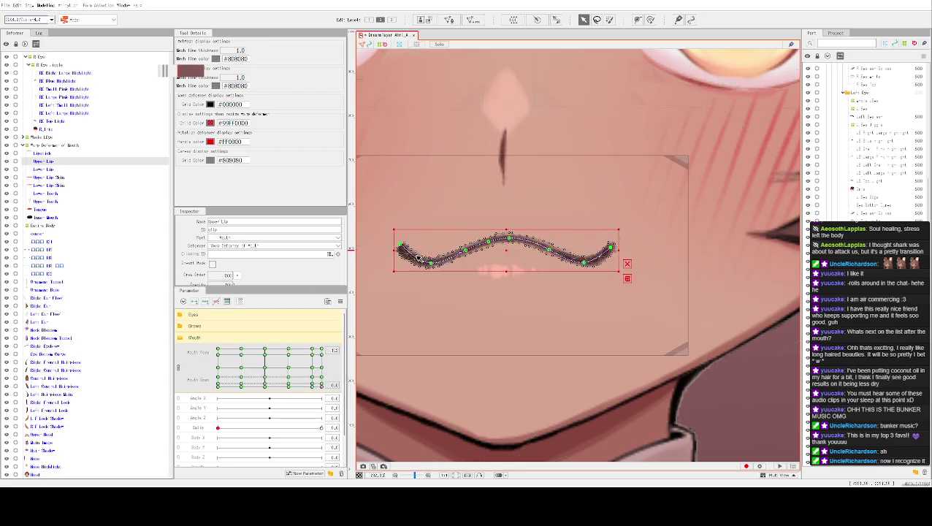
{"action": "left_click_drag", "start_coordinate": [395, 229], "coordinate": [381, 218]}
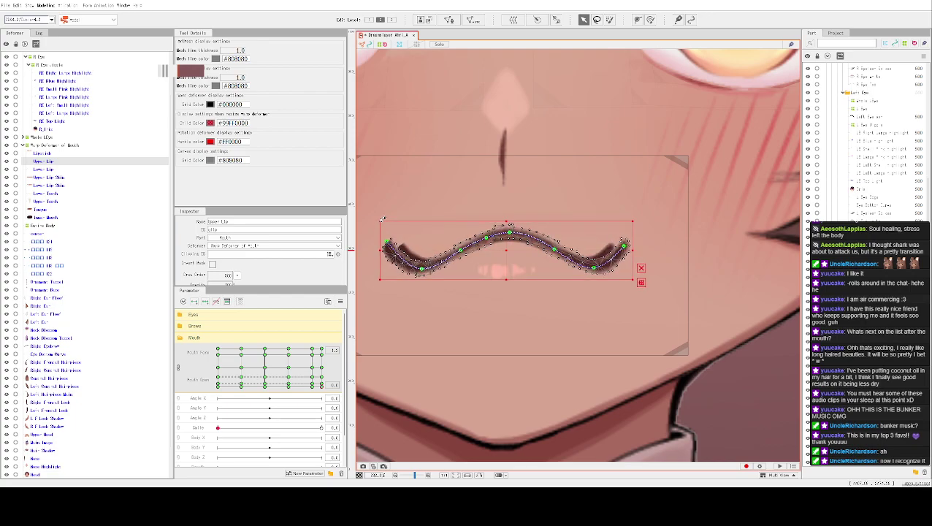
{"action": "left_click", "coordinate": [418, 202]}
{"action": "key", "text": "ctrl+h"}
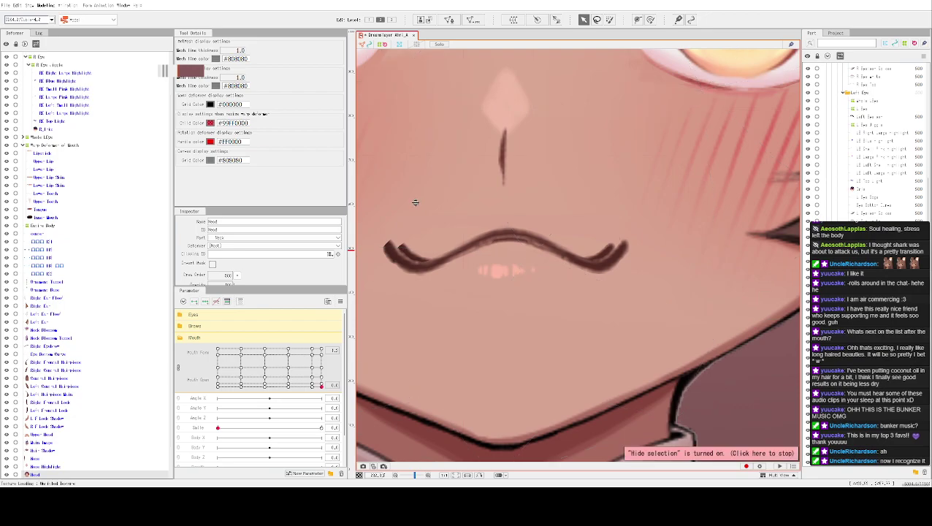
Hide the Lower Lip, compare the mouth's size on the whole face, and undo the Upper Lip's enlargement.
{"action": "left_click", "coordinate": [407, 249]}
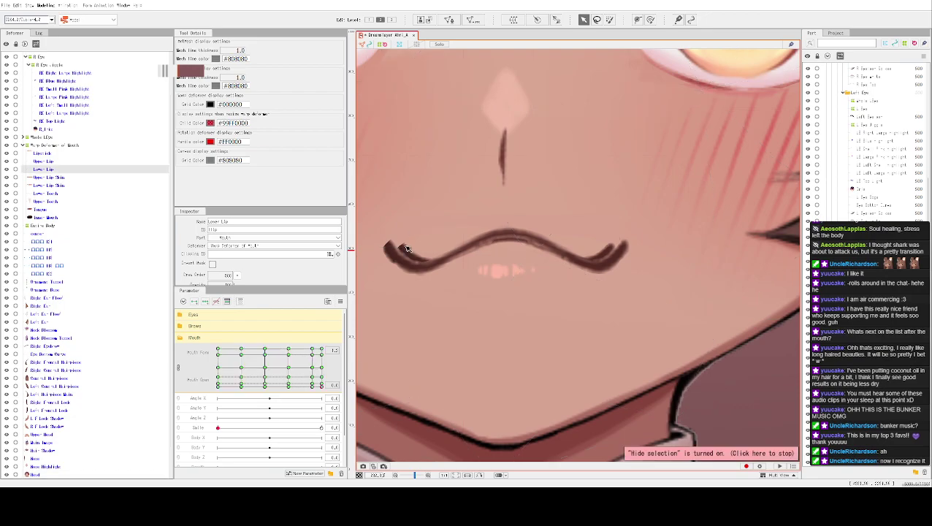
{"action": "scroll", "coordinate": [415, 162], "scroll_direction": "down", "scroll_amount": 3}
{"action": "left_click_drag", "start_coordinate": [416, 156], "coordinate": [481, 239]}
{"action": "left_click", "coordinate": [475, 235]}
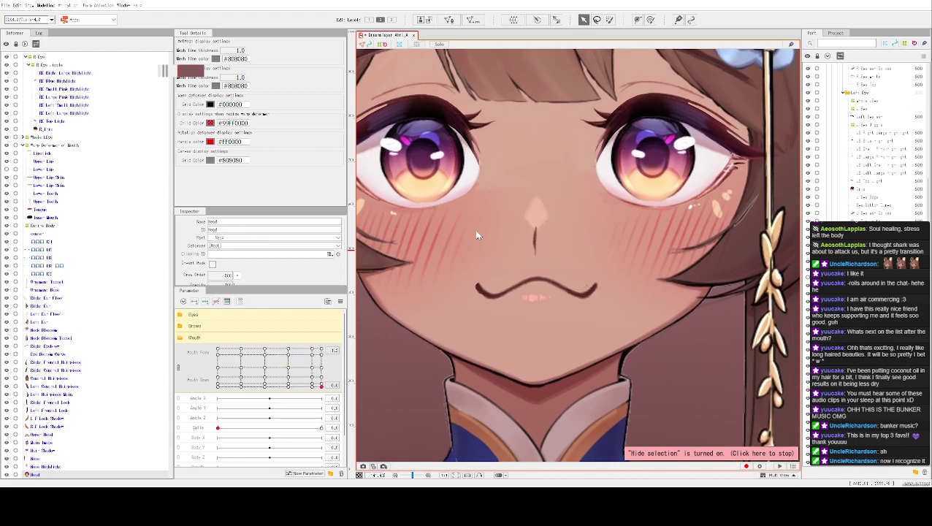
{"action": "left_click", "coordinate": [477, 232]}
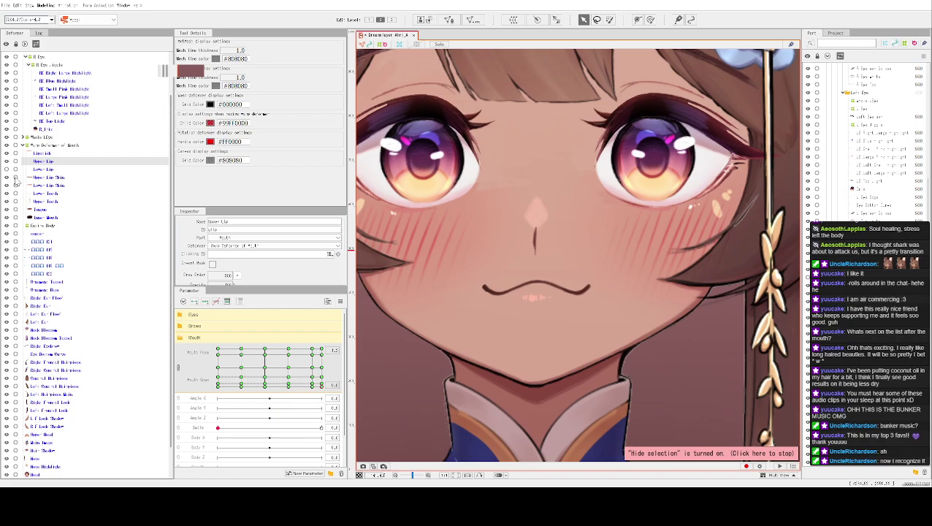
{"action": "scroll", "coordinate": [496, 263], "scroll_direction": "up", "scroll_amount": 4}
{"action": "left_click", "coordinate": [589, 290]}
{"action": "double_click", "coordinate": [545, 293]}
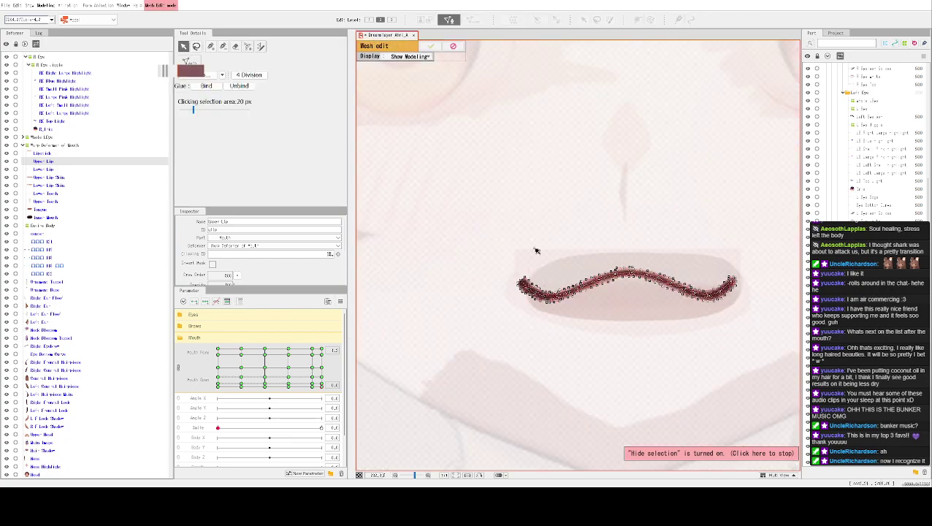
{"action": "left_click", "coordinate": [454, 46]}
Reshape the Upper Lip's deform path into a deeper wave at the Mouth Form 1.0 closed key, pulling its right corner inward.
{"action": "scroll", "coordinate": [624, 260], "scroll_direction": "up", "scroll_amount": 3}
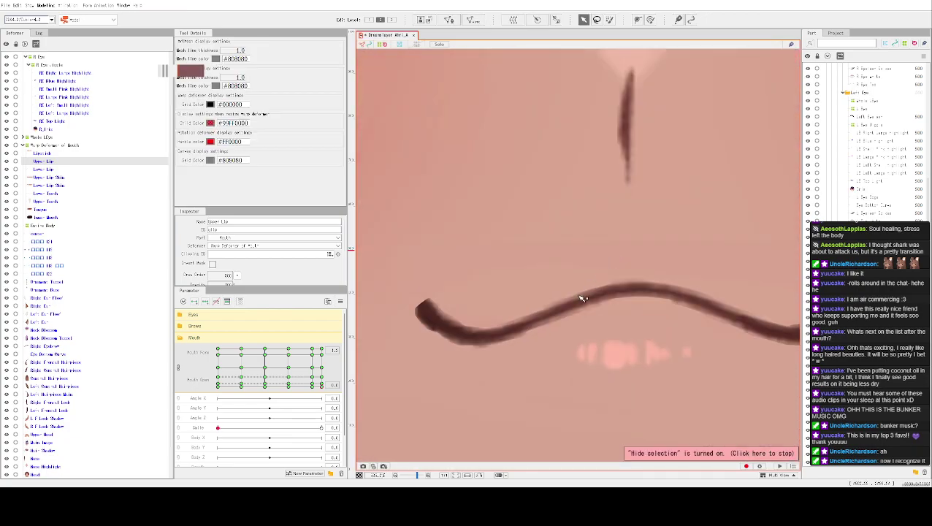
{"action": "left_click_drag", "start_coordinate": [483, 340], "coordinate": [639, 278]}
{"action": "left_click_drag", "start_coordinate": [719, 314], "coordinate": [651, 326]}
{"action": "scroll", "coordinate": [738, 254], "scroll_direction": "right", "scroll_amount": 5}
{"action": "left_click_drag", "start_coordinate": [733, 291], "coordinate": [714, 285]}
{"action": "scroll", "coordinate": [714, 285], "scroll_direction": "down", "scroll_amount": 2}
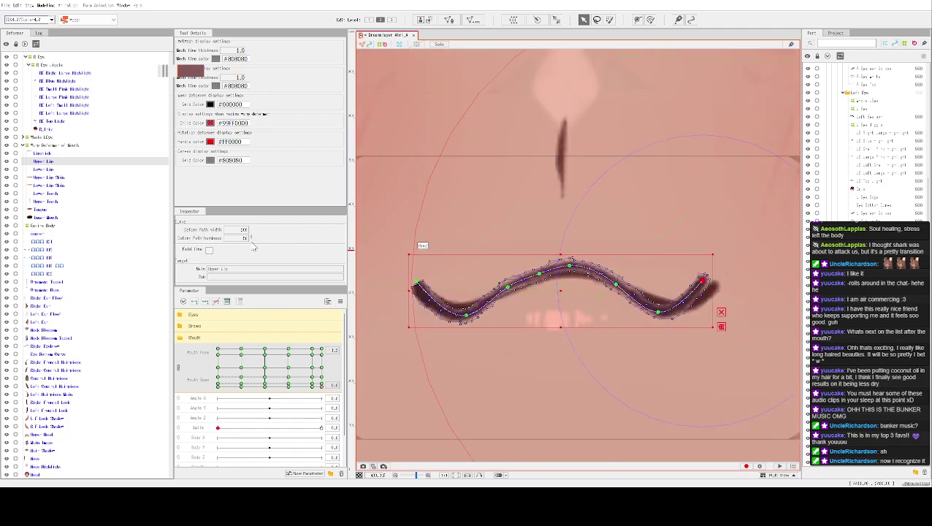
With the Lower Lip hidden, smooth the Upper Lip's central arch and right dip, checking the curve on the whole face.
{"action": "left_click", "coordinate": [11, 174]}
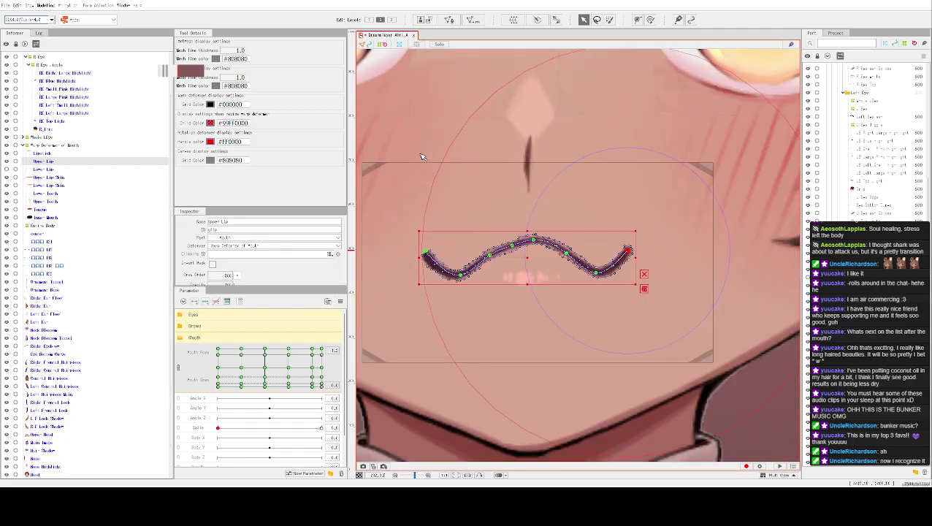
{"action": "left_click", "coordinate": [506, 244]}
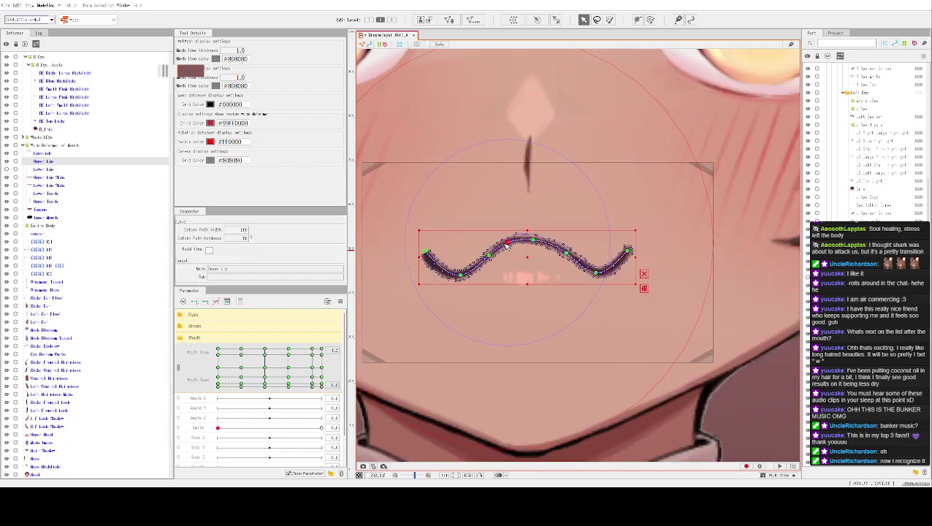
{"action": "left_click", "coordinate": [534, 240]}
{"action": "left_click_drag", "start_coordinate": [532, 241], "coordinate": [535, 241]}
{"action": "left_click", "coordinate": [566, 254]}
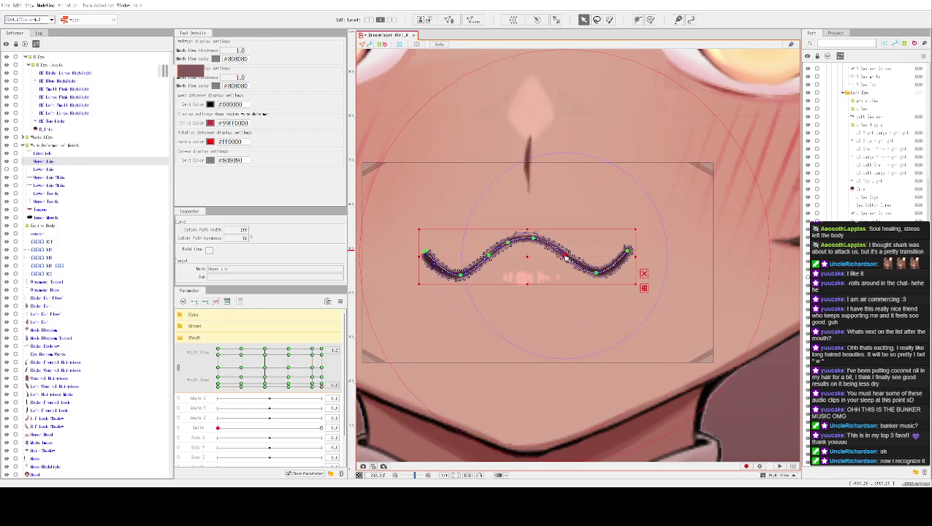
{"action": "left_click", "coordinate": [598, 274]}
{"action": "scroll", "coordinate": [569, 168], "scroll_direction": "down", "scroll_amount": 5}
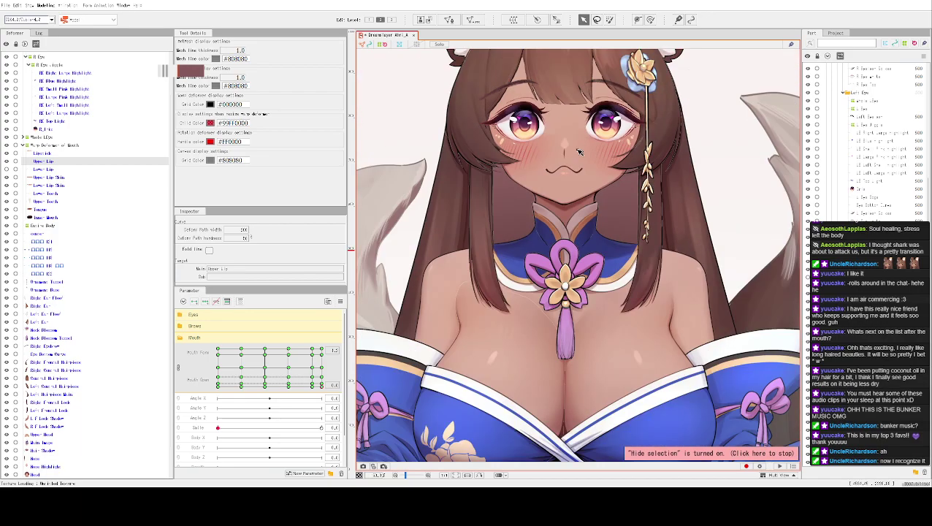
{"action": "scroll", "coordinate": [606, 150], "scroll_direction": "up", "scroll_amount": 3}
{"action": "left_click", "coordinate": [539, 208]}
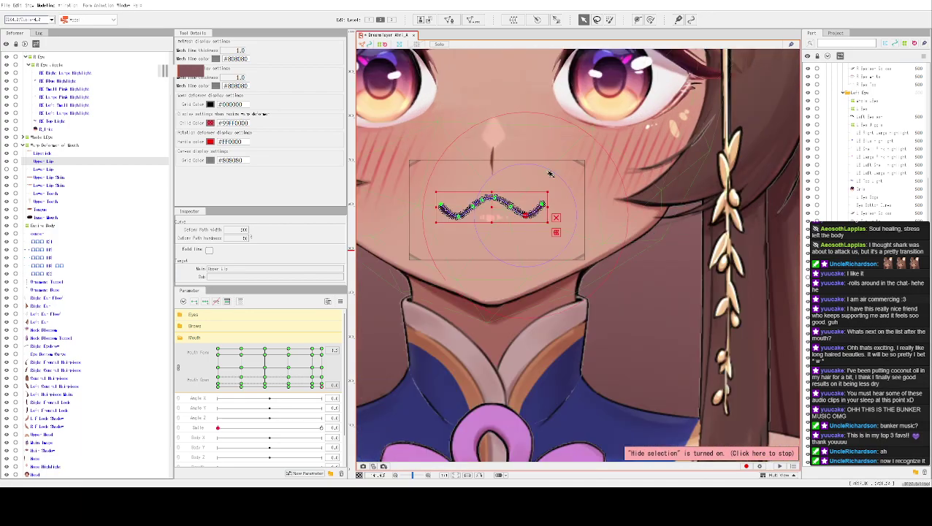
Extend the Upper Lip's left corner outward and flatten its left dip and central arch into a shallower wave.
{"action": "scroll", "coordinate": [552, 216], "scroll_direction": "up", "scroll_amount": 5}
{"action": "scroll", "coordinate": [657, 292], "scroll_direction": "down", "scroll_amount": 5}
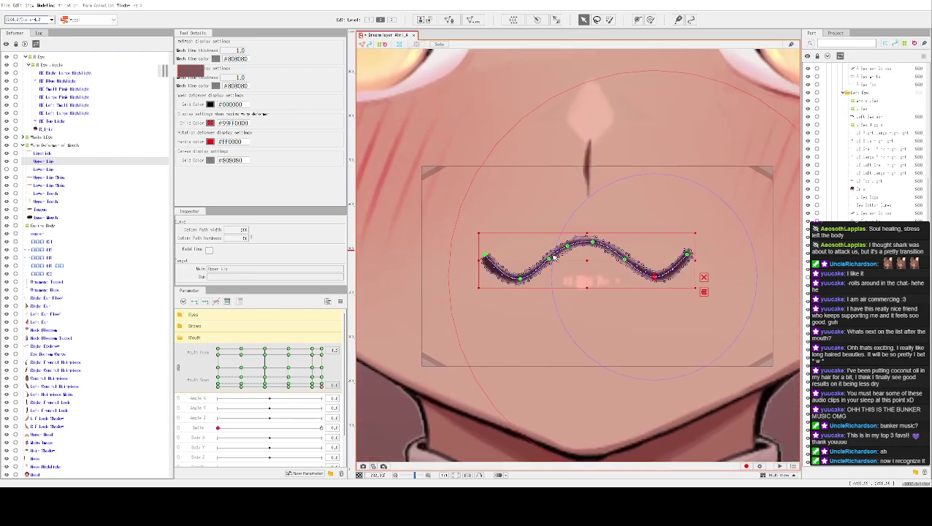
{"action": "left_click", "coordinate": [549, 262]}
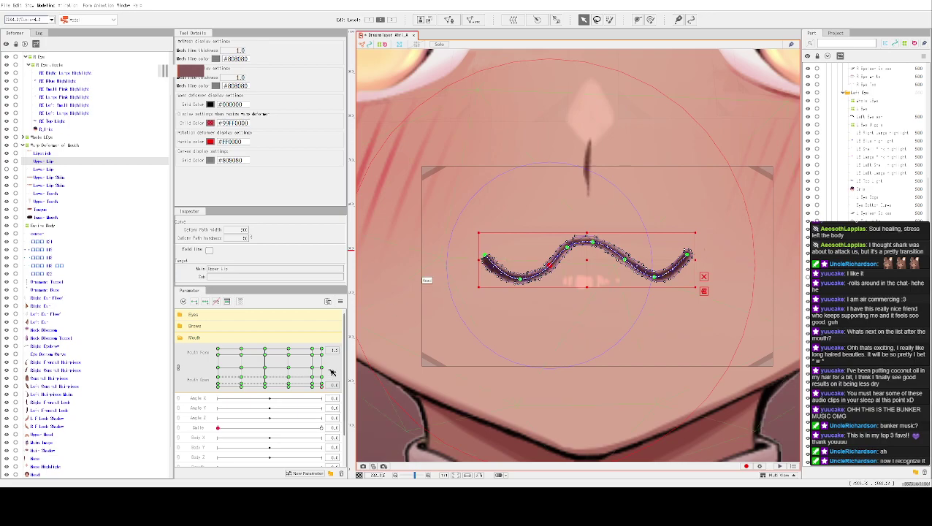
{"action": "left_click_drag", "start_coordinate": [488, 259], "coordinate": [470, 257]}
{"action": "left_click", "coordinate": [514, 280]}
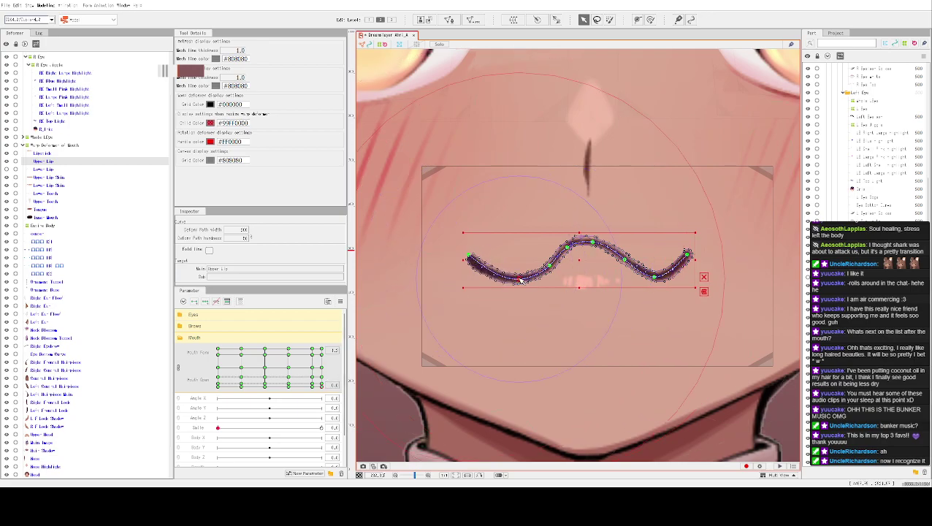
{"action": "left_click_drag", "start_coordinate": [549, 268], "coordinate": [596, 250]}
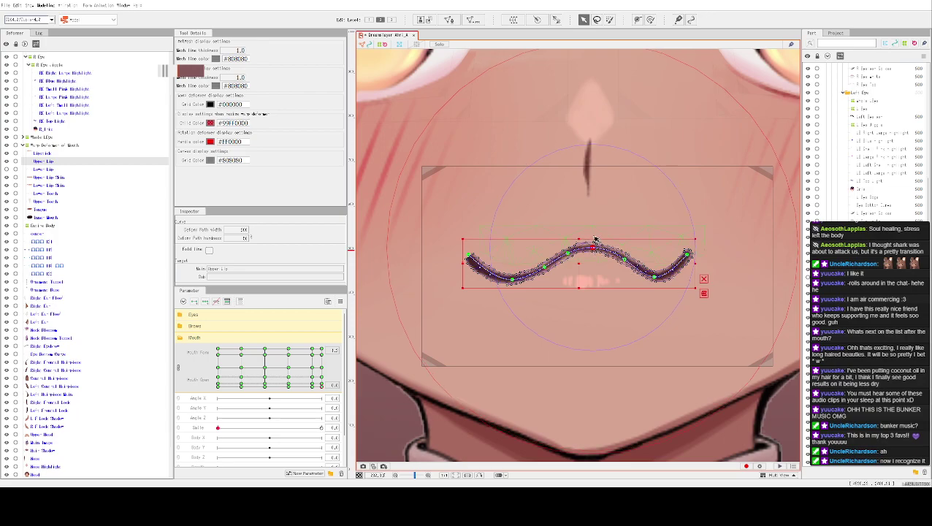
Bend the Upper Lip into a U-shaped smile by lowering its middle path points and moving both corners up and outward.
{"action": "left_click_drag", "start_coordinate": [469, 256], "coordinate": [464, 252]}
{"action": "left_click_drag", "start_coordinate": [512, 279], "coordinate": [539, 297]}
{"action": "left_click", "coordinate": [540, 283]}
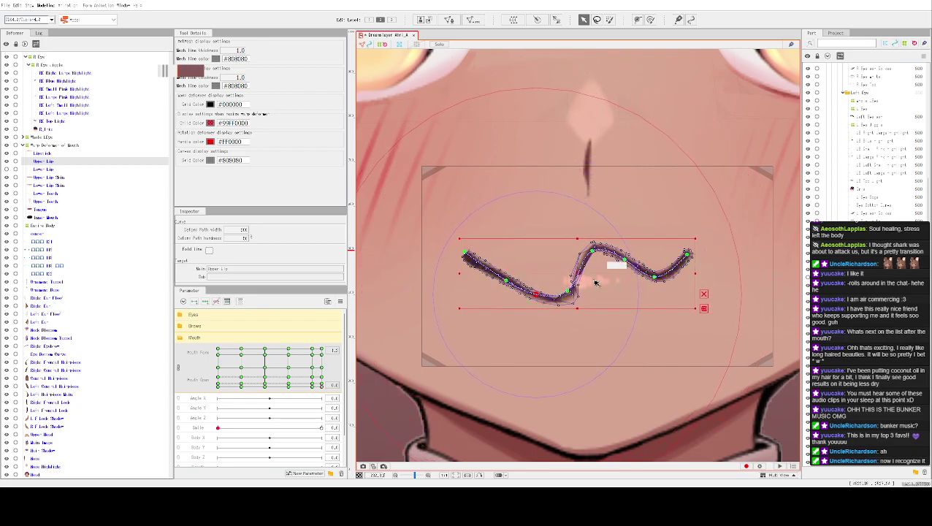
{"action": "left_click_drag", "start_coordinate": [592, 254], "coordinate": [607, 300]}
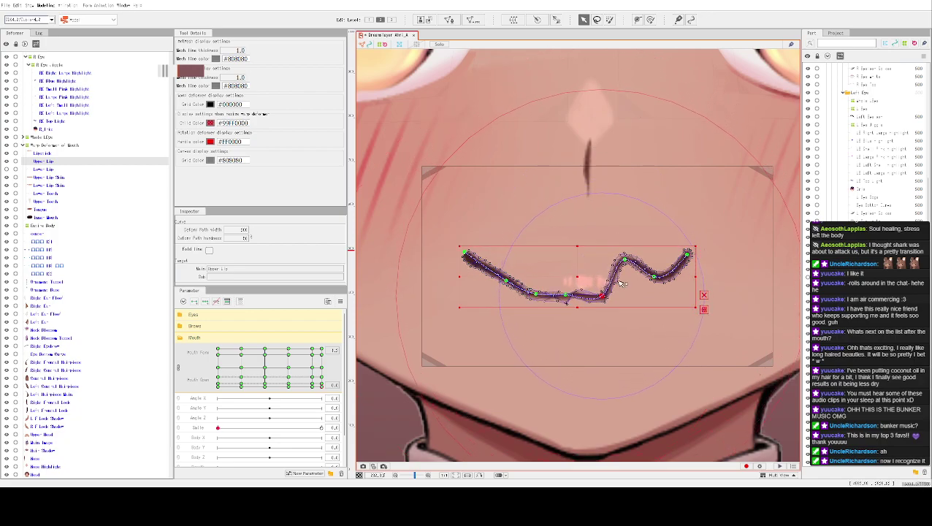
{"action": "left_click_drag", "start_coordinate": [624, 261], "coordinate": [635, 290]}
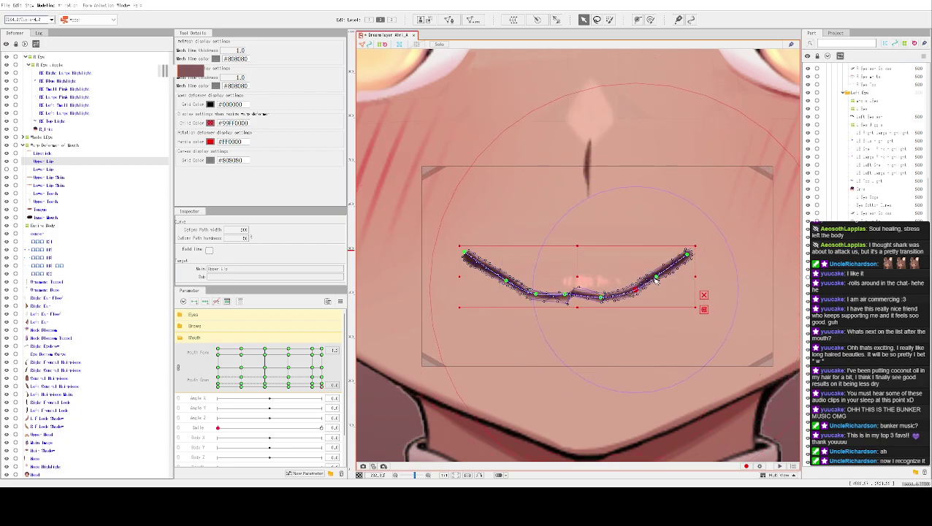
{"action": "left_click_drag", "start_coordinate": [692, 253], "coordinate": [698, 248]}
{"action": "left_click", "coordinate": [661, 276]}
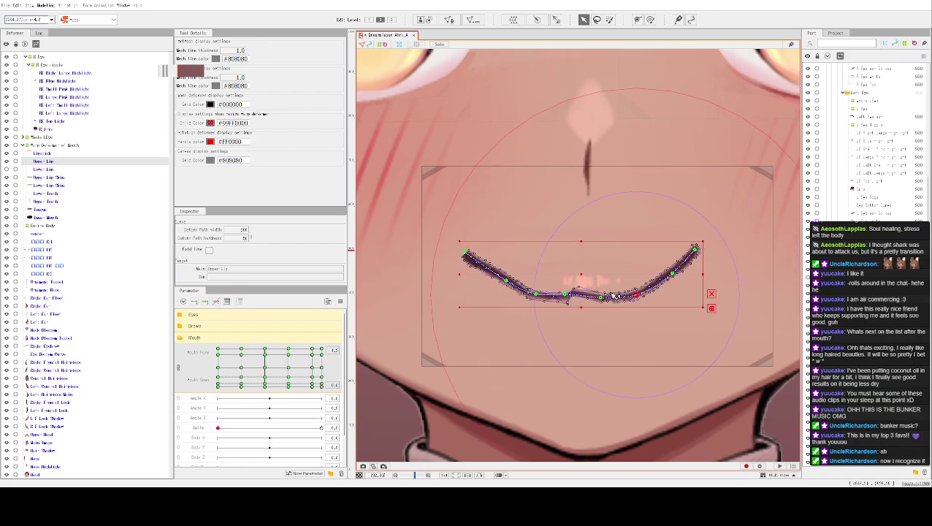
Even out the Upper Lip's path near the bottom centre and pull the stray mesh vertex there back toward the line.
{"action": "left_click_drag", "start_coordinate": [601, 297], "coordinate": [570, 290]}
{"action": "scroll", "coordinate": [571, 292], "scroll_direction": "up", "scroll_amount": 5}
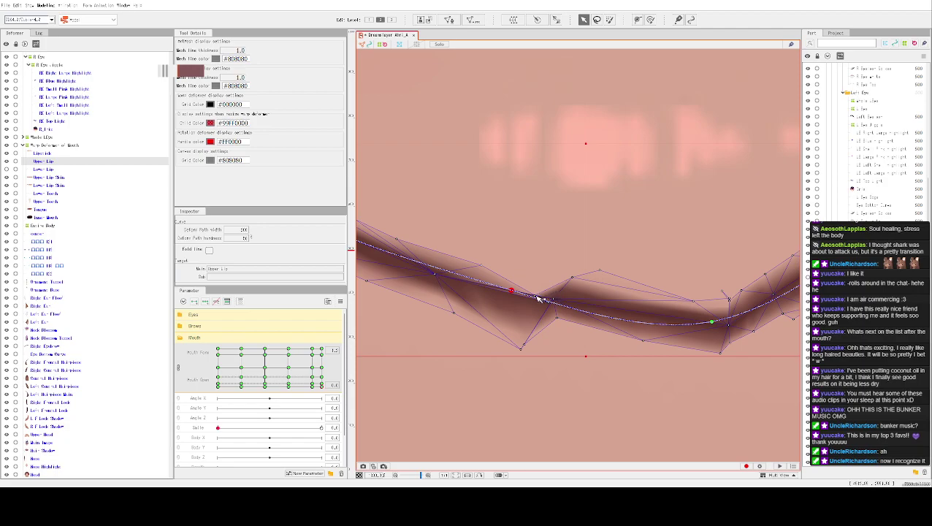
{"action": "left_click", "coordinate": [542, 298]}
{"action": "left_click_drag", "start_coordinate": [544, 287], "coordinate": [550, 272]}
{"action": "key", "text": "ctrl+z"}
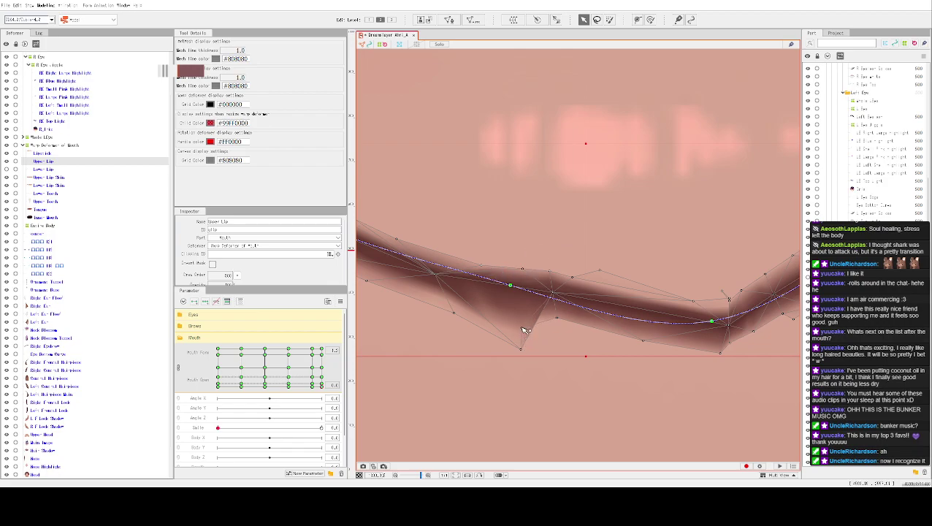
{"action": "left_click_drag", "start_coordinate": [524, 352], "coordinate": [503, 317]}
Raise the Upper Lip's path point just right of the bottom centre to round off the sharp bend in the smile.
{"action": "scroll", "coordinate": [598, 255], "scroll_direction": "down", "scroll_amount": 3}
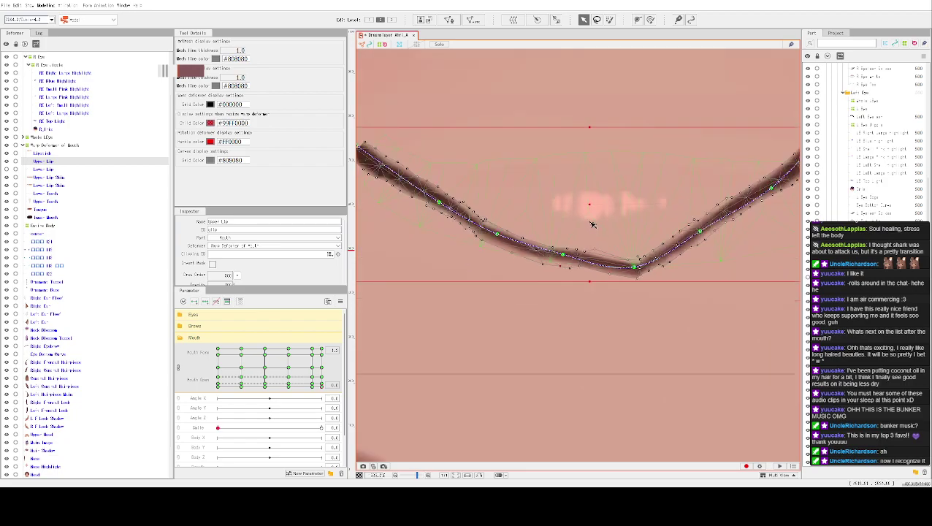
{"action": "scroll", "coordinate": [594, 165], "scroll_direction": "down", "scroll_amount": 2}
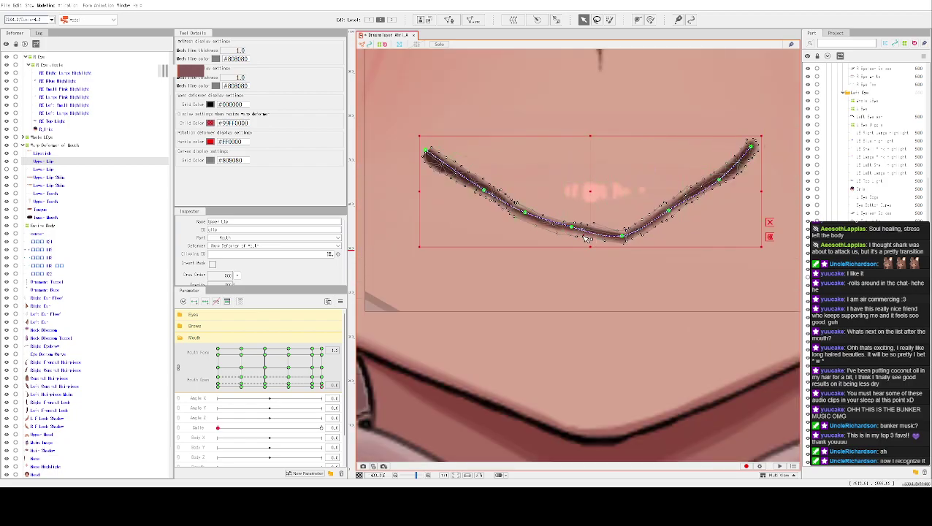
{"action": "left_click", "coordinate": [622, 236]}
{"action": "left_click_drag", "start_coordinate": [622, 237], "coordinate": [620, 228]}
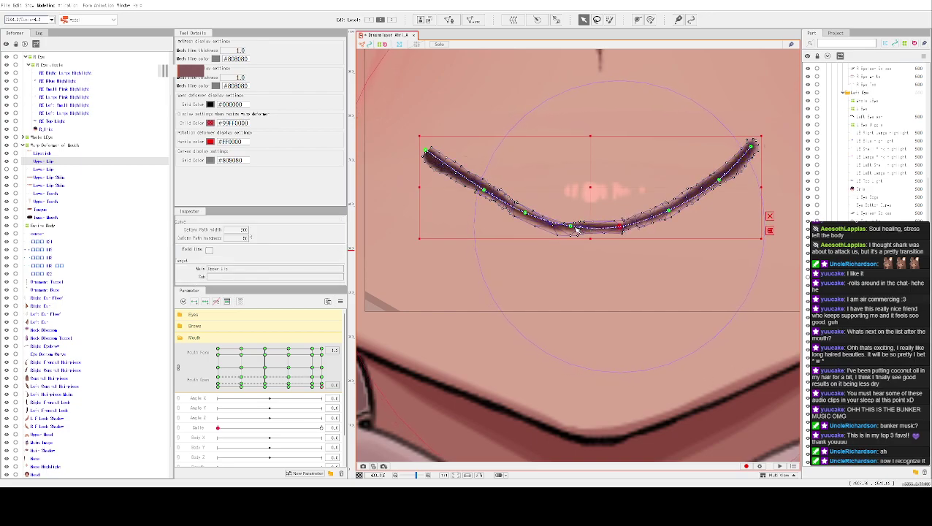
Lower the Upper Lip's path point just left of the bottom centre slightly and check the smile with the selection hidden.
{"action": "left_click_drag", "start_coordinate": [577, 230], "coordinate": [575, 231]}
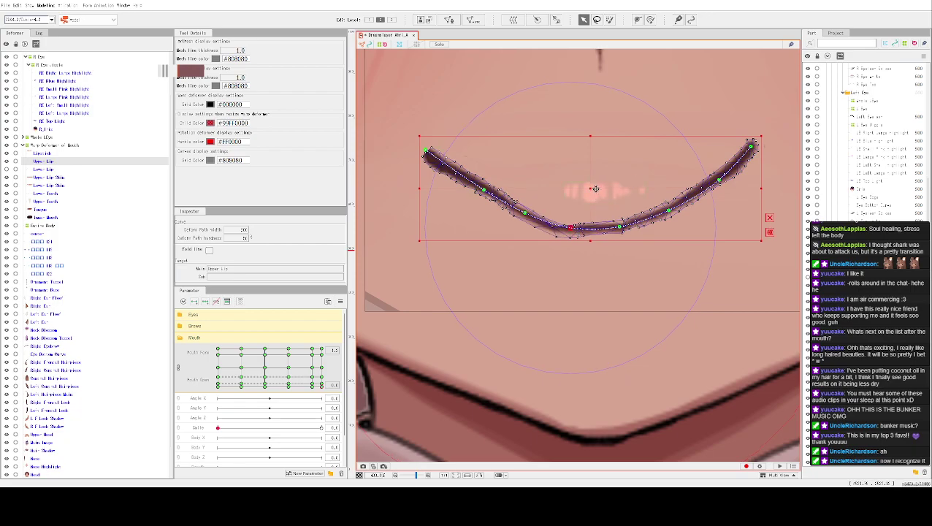
{"action": "key", "text": "ctrl+h"}
{"action": "scroll", "coordinate": [603, 135], "scroll_direction": "down", "scroll_amount": 3}
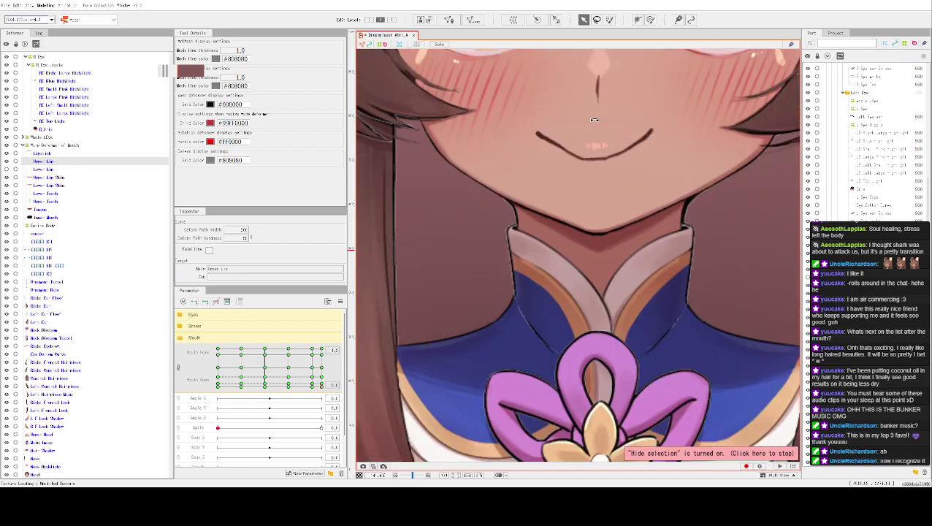
{"action": "scroll", "coordinate": [596, 119], "scroll_direction": "down", "scroll_amount": 3}
{"action": "scroll", "coordinate": [555, 210], "scroll_direction": "up", "scroll_amount": 6}
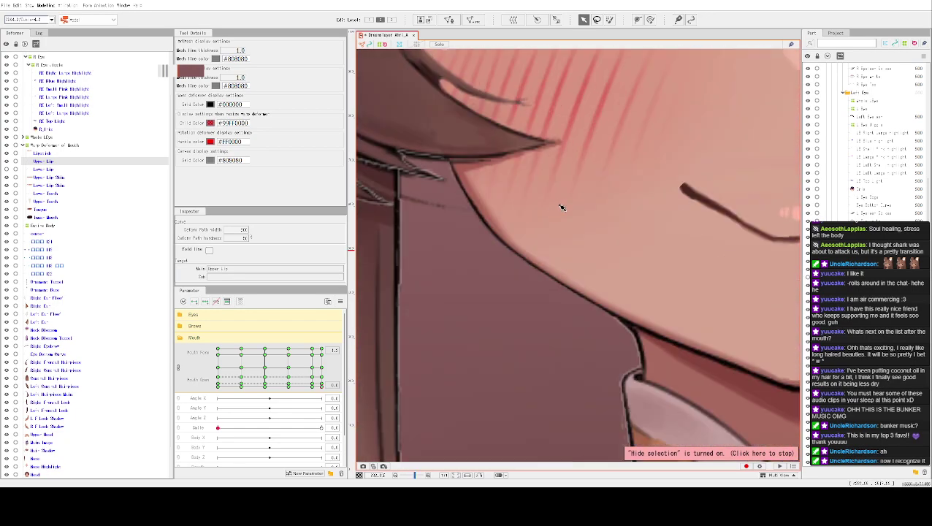
{"action": "scroll", "coordinate": [458, 208], "scroll_direction": "down", "scroll_amount": 3}
{"action": "scroll", "coordinate": [572, 221], "scroll_direction": "up", "scroll_amount": 2}
{"action": "left_click", "coordinate": [597, 216]}
{"action": "scroll", "coordinate": [599, 272], "scroll_direction": "up", "scroll_amount": 2}
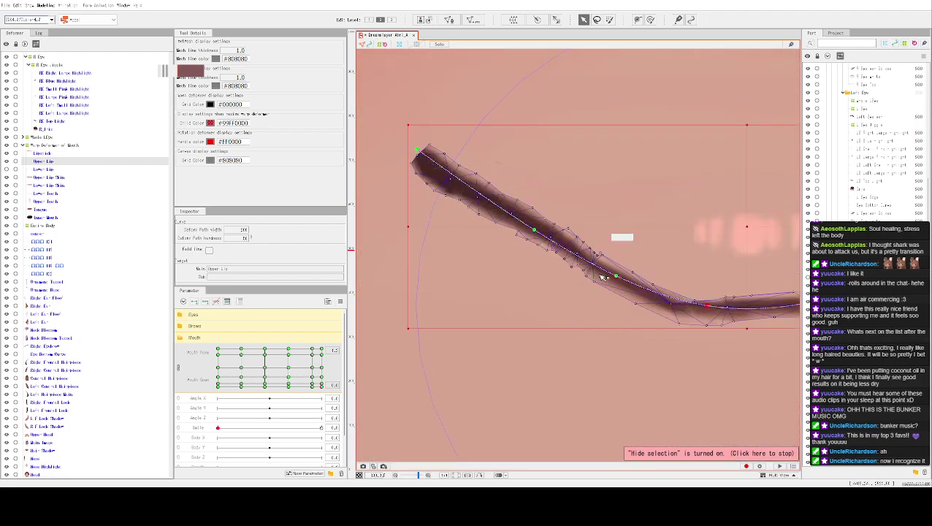
Round the left half of the Upper Lip by lowering its path points, moving the corner inward and tucking in the tip's mesh vertex.
{"action": "left_click_drag", "start_coordinate": [616, 276], "coordinate": [611, 281]}
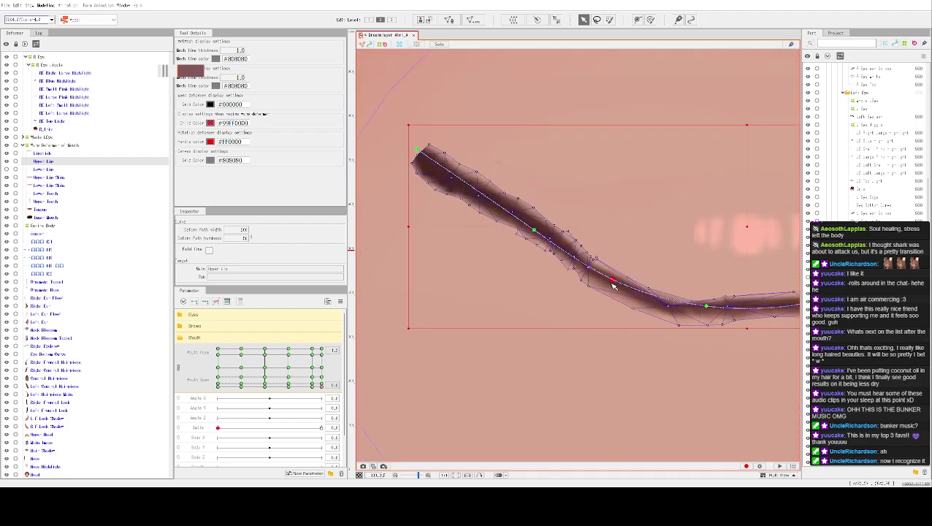
{"action": "left_click", "coordinate": [534, 230]}
{"action": "left_click_drag", "start_coordinate": [420, 152], "coordinate": [440, 165]}
{"action": "left_click", "coordinate": [520, 247]}
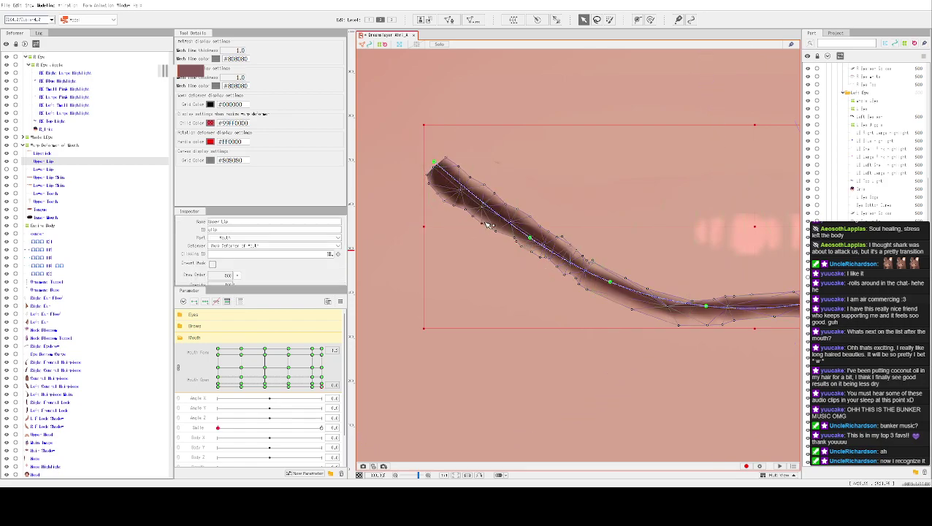
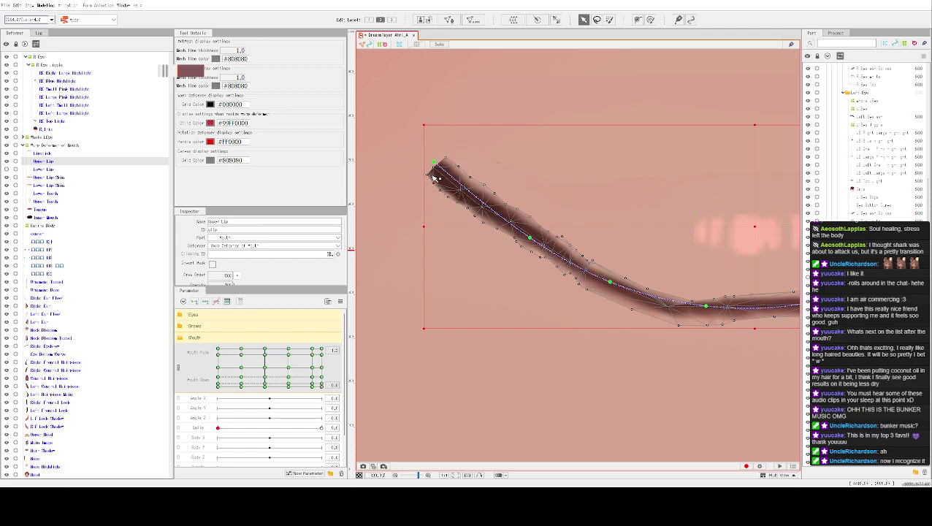
{"action": "left_click_drag", "start_coordinate": [436, 177], "coordinate": [438, 176]}
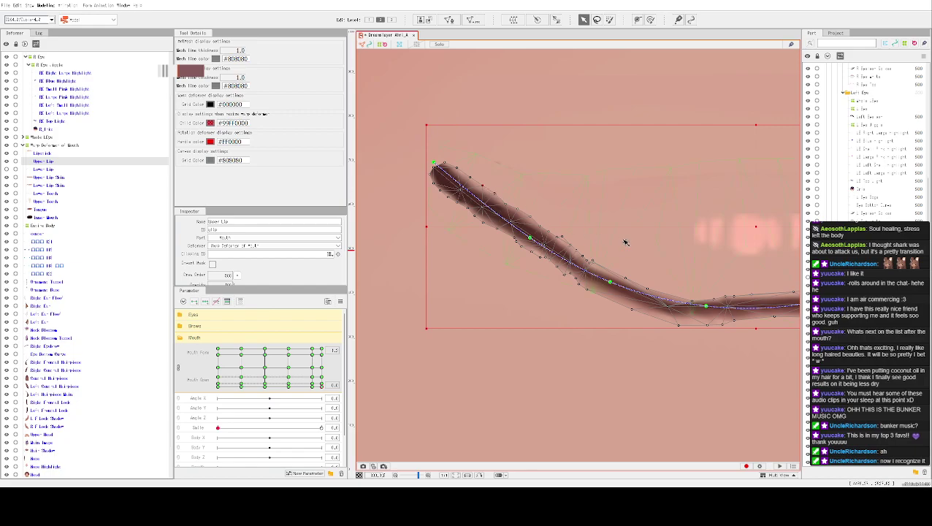
Nudge the Upper Lip's mesh vertices on both edges around the kink midway along the left half to even out its thickness.
{"action": "scroll", "coordinate": [662, 260], "scroll_direction": "down", "scroll_amount": 2}
{"action": "scroll", "coordinate": [593, 240], "scroll_direction": "up", "scroll_amount": 4}
{"action": "scroll", "coordinate": [521, 237], "scroll_direction": "left", "scroll_amount": 3}
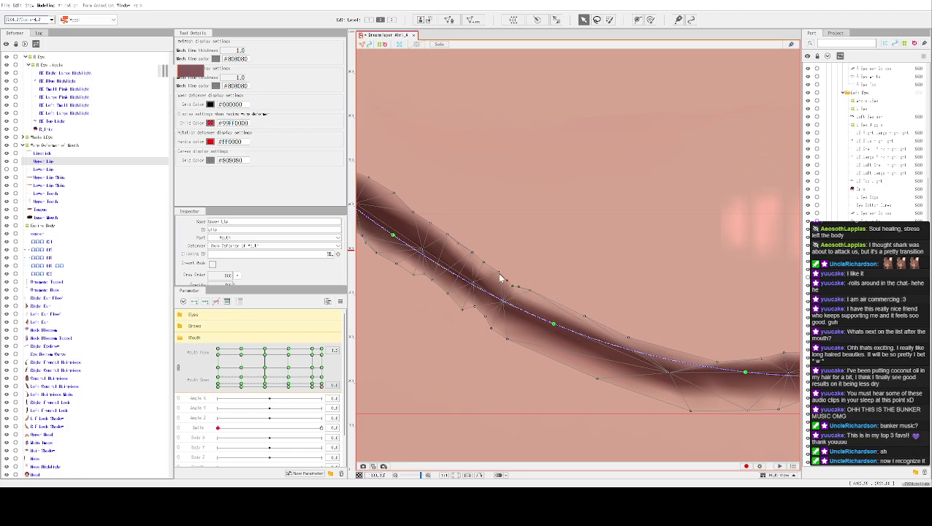
{"action": "key", "text": "ctrl+h"}
{"action": "key", "text": "ctrl+h"}
{"action": "key", "text": "ctrl+h"}
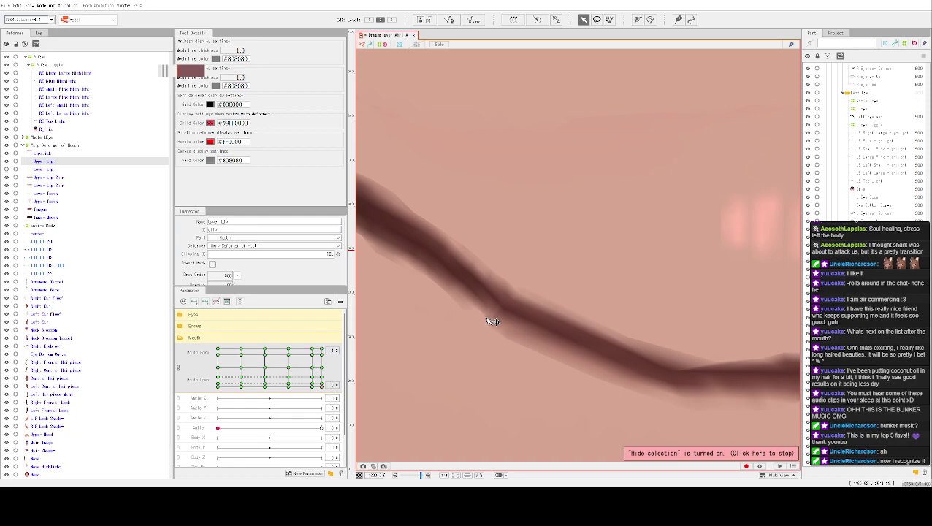
{"action": "key", "text": "ctrl+h"}
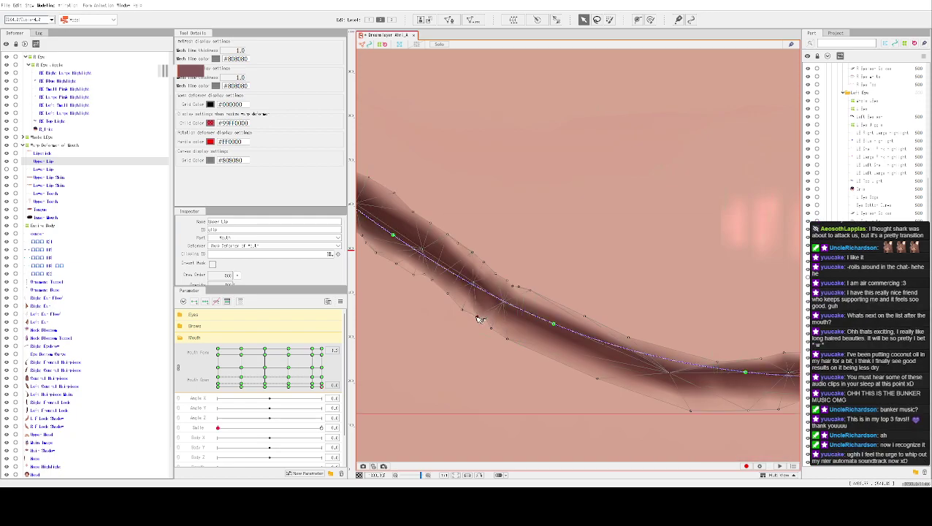
{"action": "key", "text": "ctrl+h"}
{"action": "key", "text": "ctrl+h"}
{"action": "key", "text": "ctrl+h"}
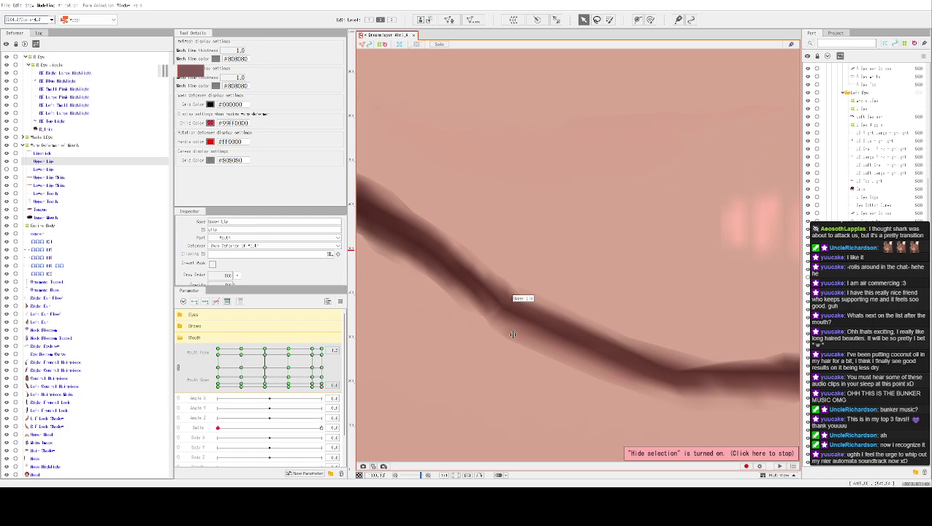
{"action": "key", "text": "ctrl+h"}
{"action": "key", "text": "ctrl+h"}
{"action": "left_click", "coordinate": [483, 290]}
{"action": "left_click", "coordinate": [452, 297]}
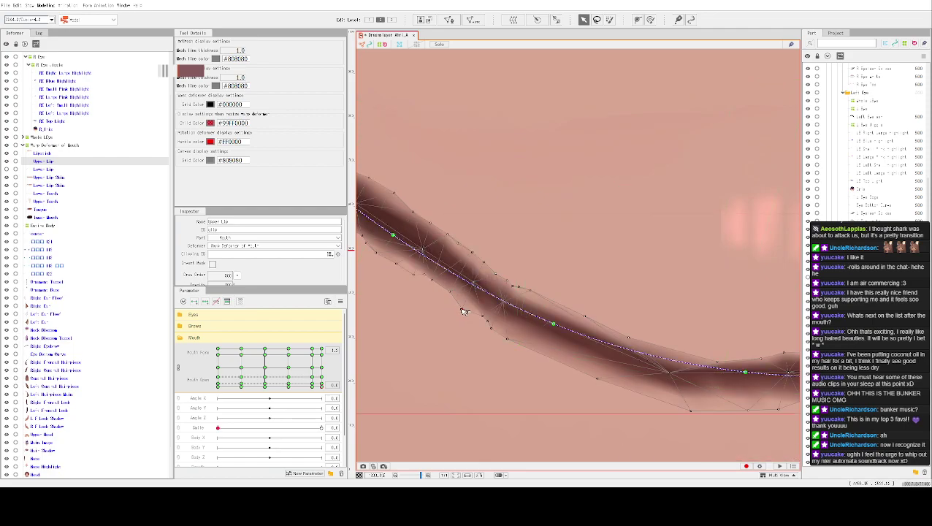
Try shifting the lower-edge vertices beside the left-half kink outward, comparing the line with the selection hidden, and undo the moves.
{"action": "left_click", "coordinate": [461, 309]}
{"action": "left_click", "coordinate": [450, 291]}
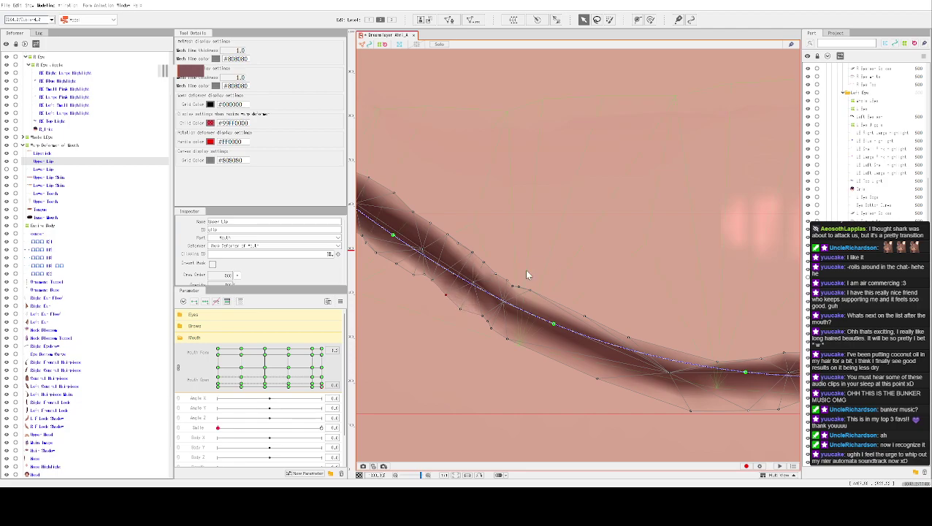
{"action": "key", "text": "ctrl+z"}
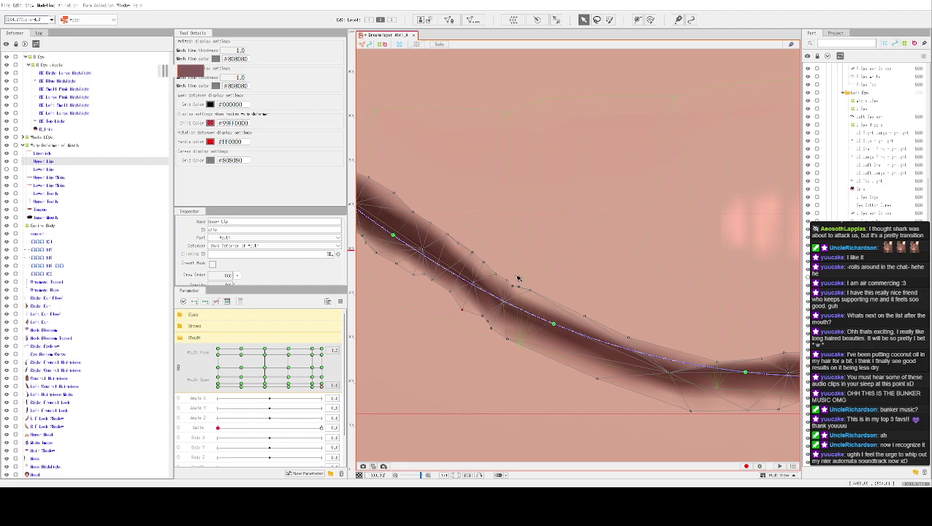
{"action": "key", "text": "ctrl+z"}
{"action": "key", "text": "ctrl+h"}
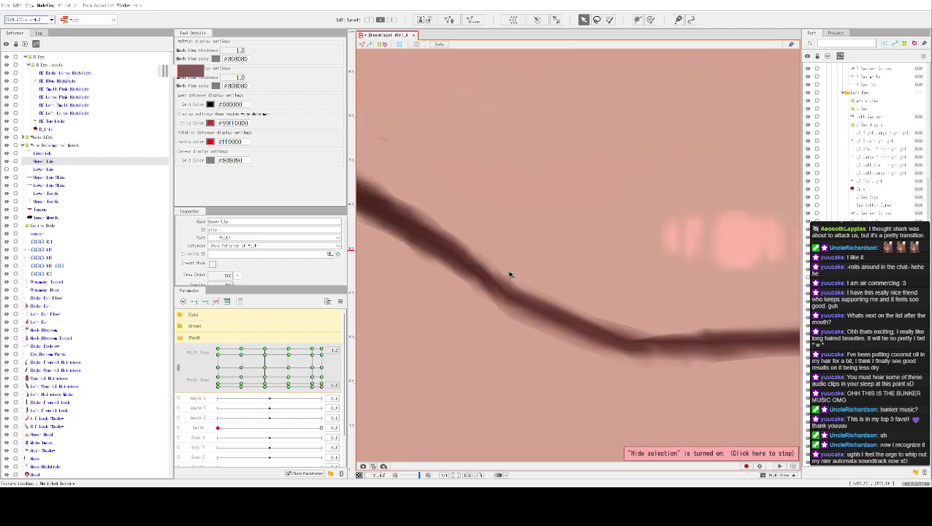
{"action": "key", "text": "ctrl+z"}
{"action": "key", "text": "ctrl+z"}
{"action": "key", "text": "ctrl+y"}
{"action": "key", "text": "ctrl+h"}
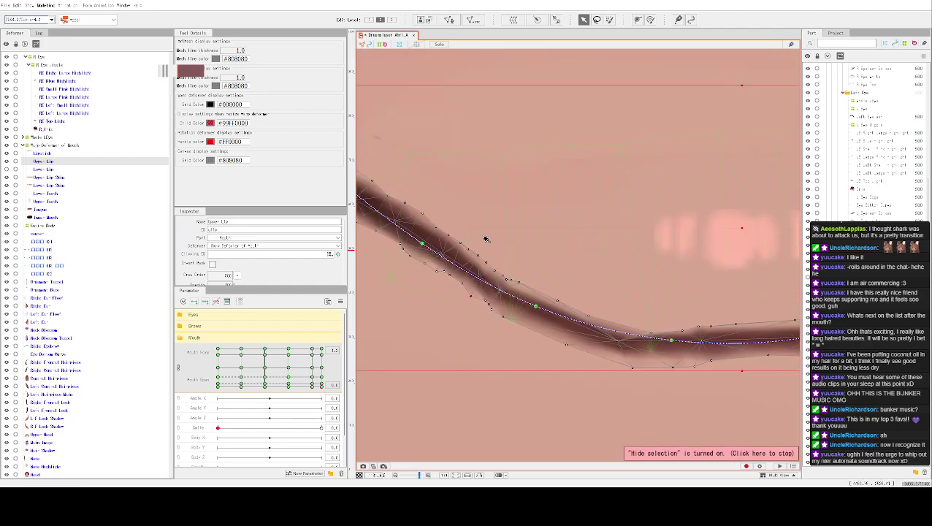
{"action": "key", "text": "ctrl+z"}
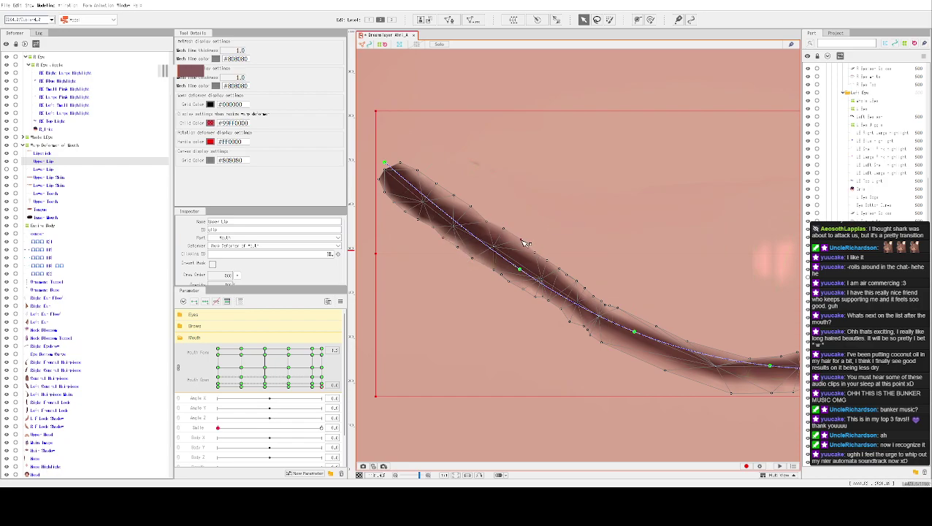
Adjust the Upper Lip's upper-edge mesh vertex near the left corner to smooth the bump in the outline.
{"action": "key", "text": "ctrl+h"}
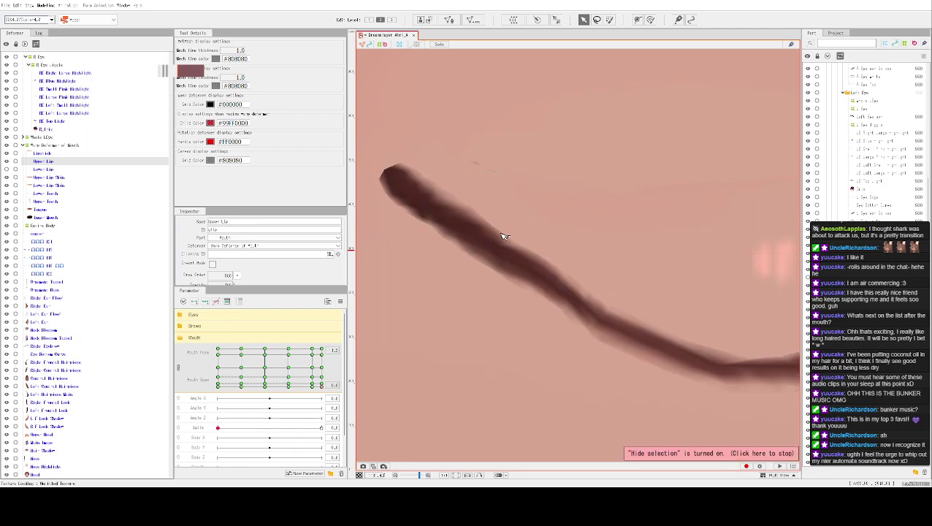
{"action": "left_click", "coordinate": [468, 209]}
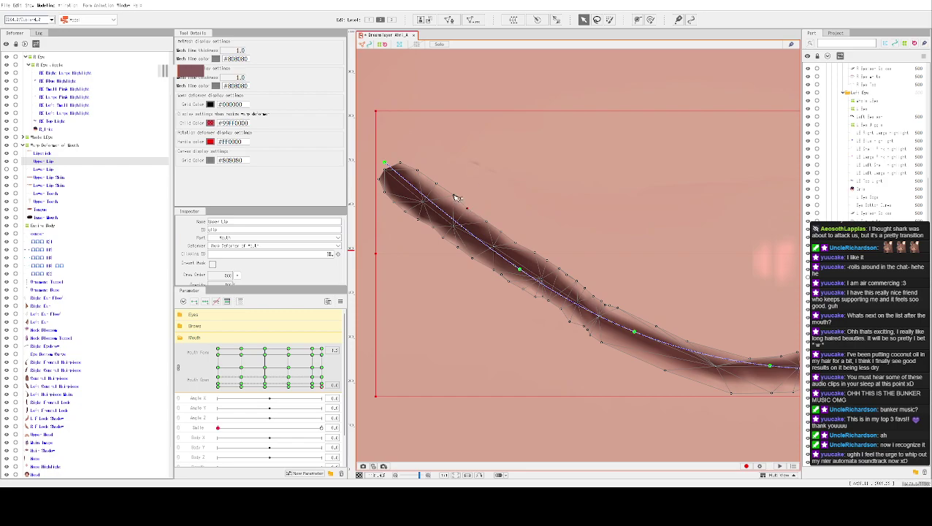
{"action": "key", "text": "ctrl+h"}
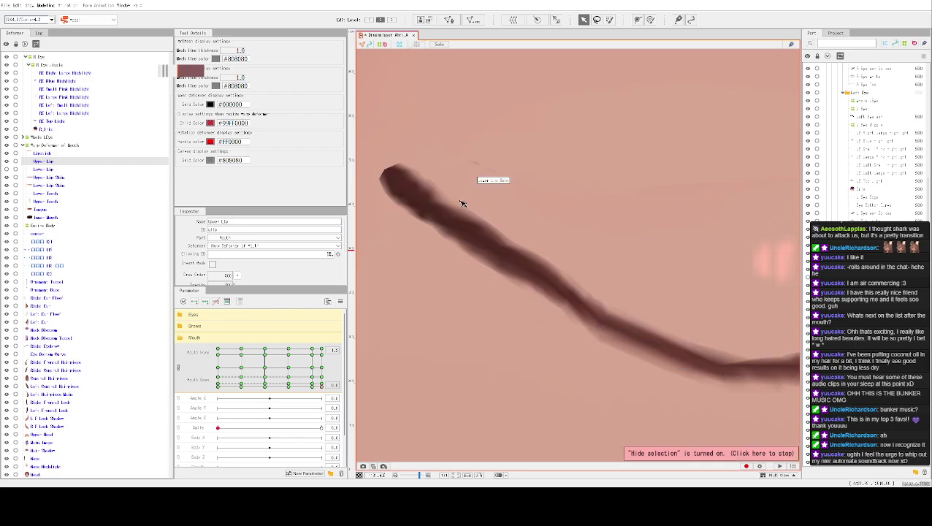
{"action": "key", "text": "ctrl+h"}
Smooth the Upper Lip's lower edge at the left corner by pulling four neighbouring mesh vertices slightly inward.
{"action": "scroll", "coordinate": [452, 208], "scroll_direction": "up", "scroll_amount": 3}
{"action": "scroll", "coordinate": [468, 190], "scroll_direction": "up", "scroll_amount": 2}
{"action": "left_click", "coordinate": [584, 170]}
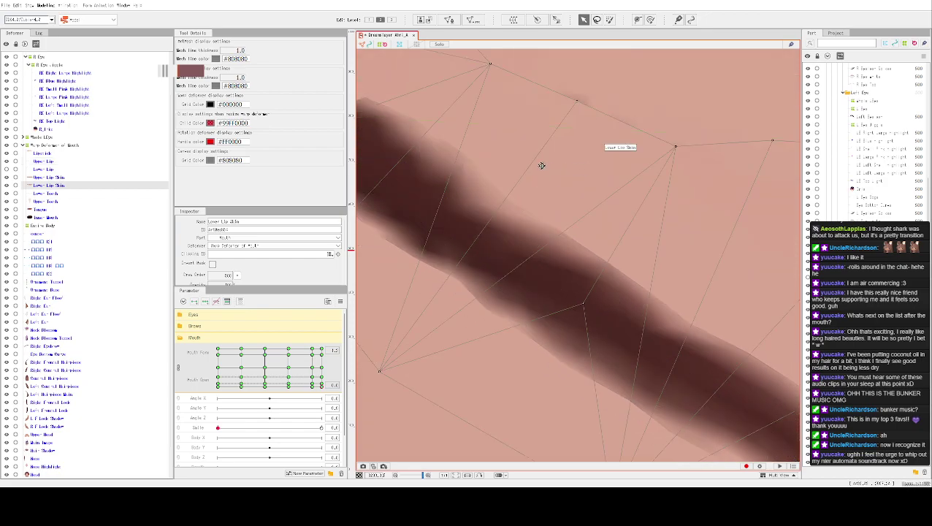
{"action": "key", "text": "ctrl+h"}
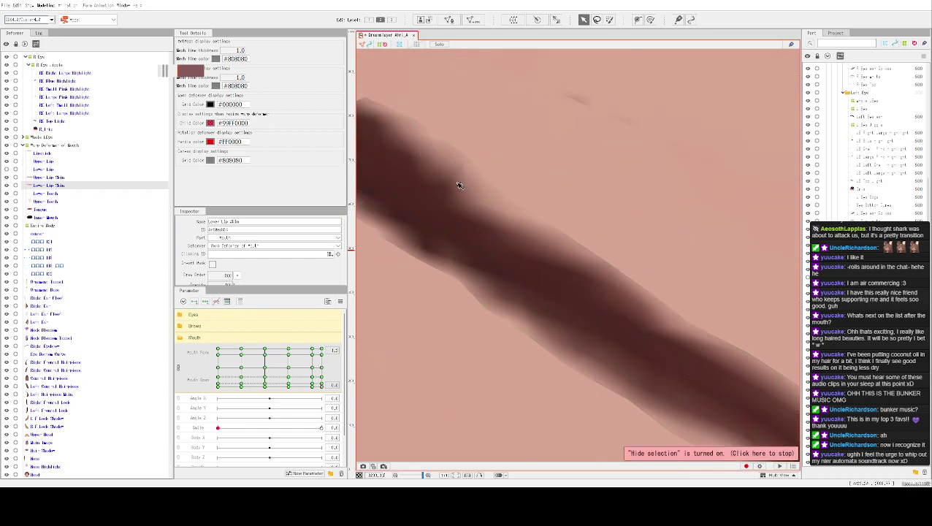
{"action": "left_click_drag", "start_coordinate": [453, 180], "coordinate": [506, 187]}
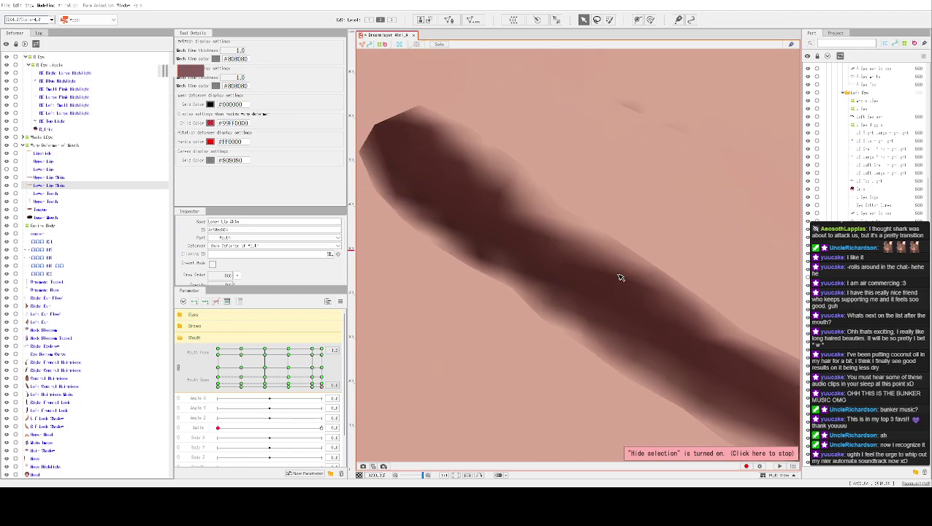
{"action": "left_click", "coordinate": [523, 279]}
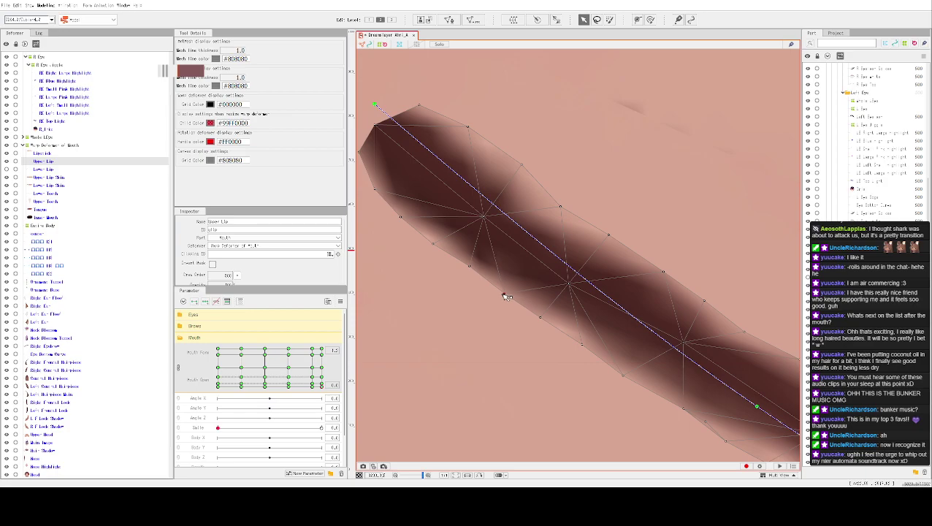
{"action": "left_click_drag", "start_coordinate": [472, 268], "coordinate": [478, 271]}
{"action": "left_click", "coordinate": [431, 245]}
{"action": "left_click_drag", "start_coordinate": [431, 247], "coordinate": [434, 246]}
{"action": "left_click_drag", "start_coordinate": [402, 218], "coordinate": [393, 190]}
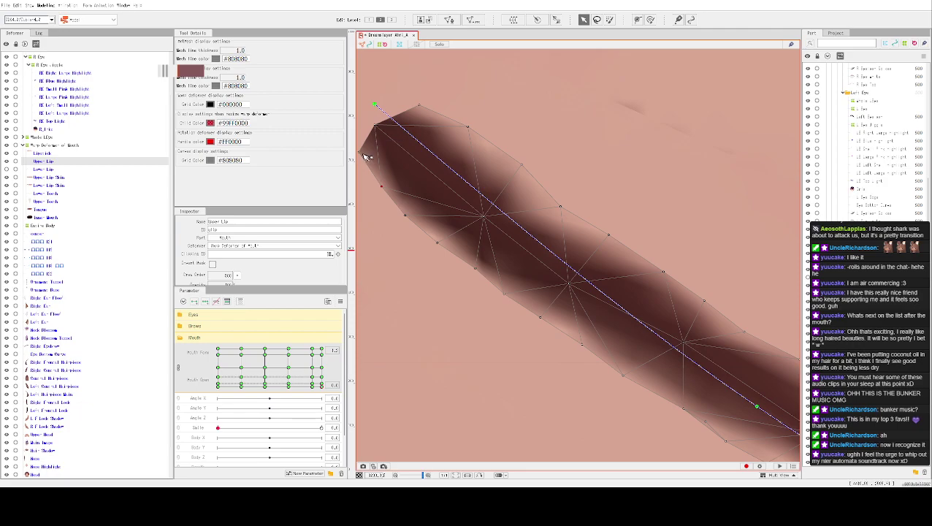
Pull the protruding lower-edge mesh vertex at the Upper Lip's left-half bend inward and check the outline without the selection.
{"action": "left_click_drag", "start_coordinate": [601, 375], "coordinate": [435, 265]}
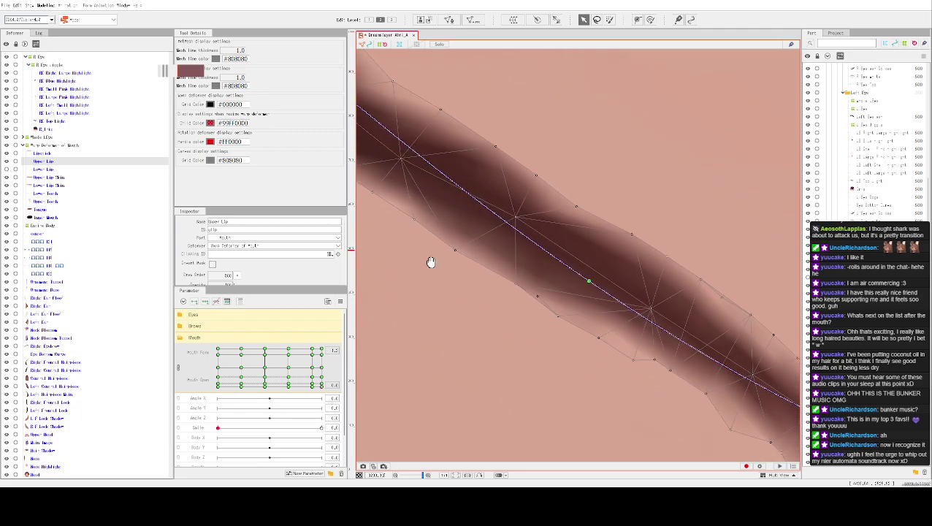
{"action": "left_click_drag", "start_coordinate": [513, 307], "coordinate": [414, 250]}
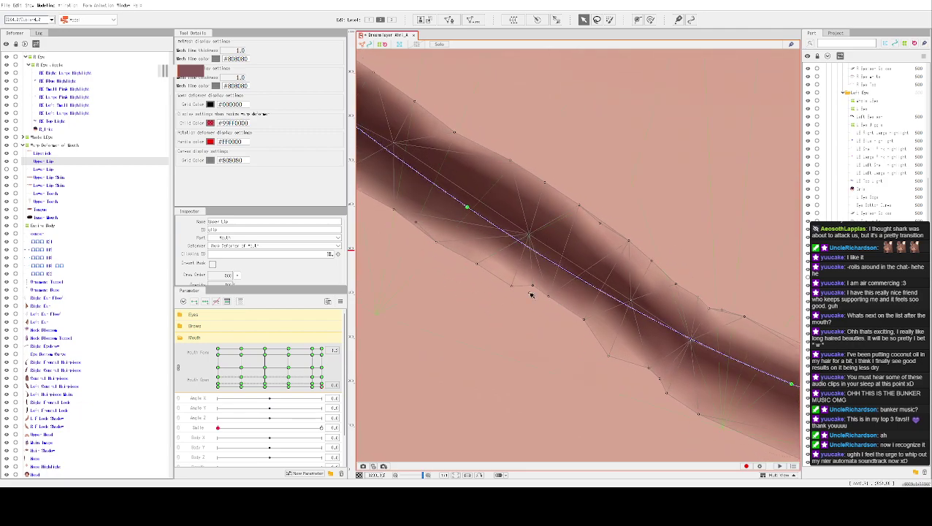
{"action": "key", "text": "ctrl+h"}
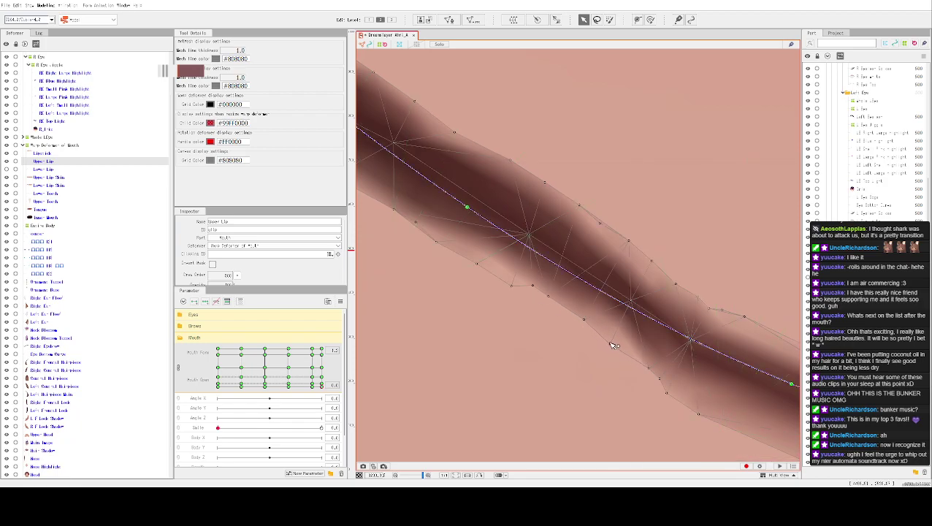
{"action": "key", "text": "ctrl+h"}
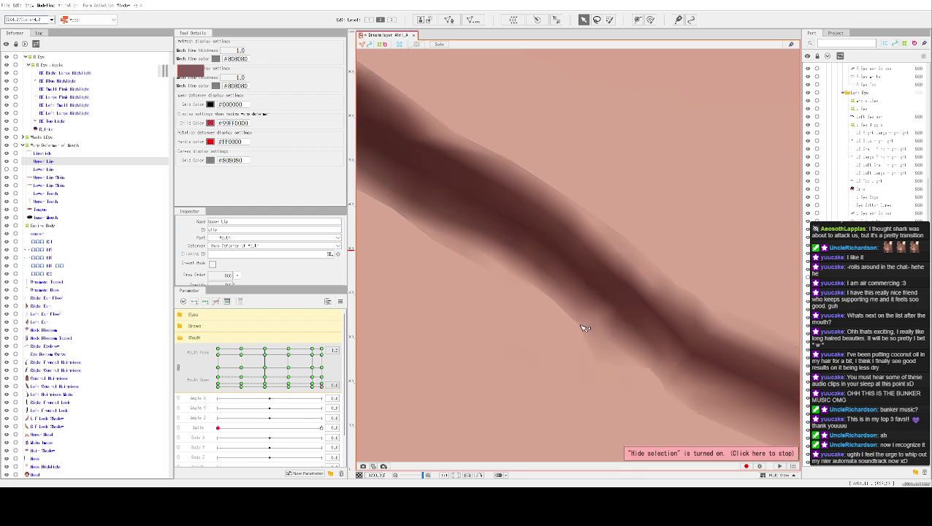
{"action": "left_click", "coordinate": [564, 305]}
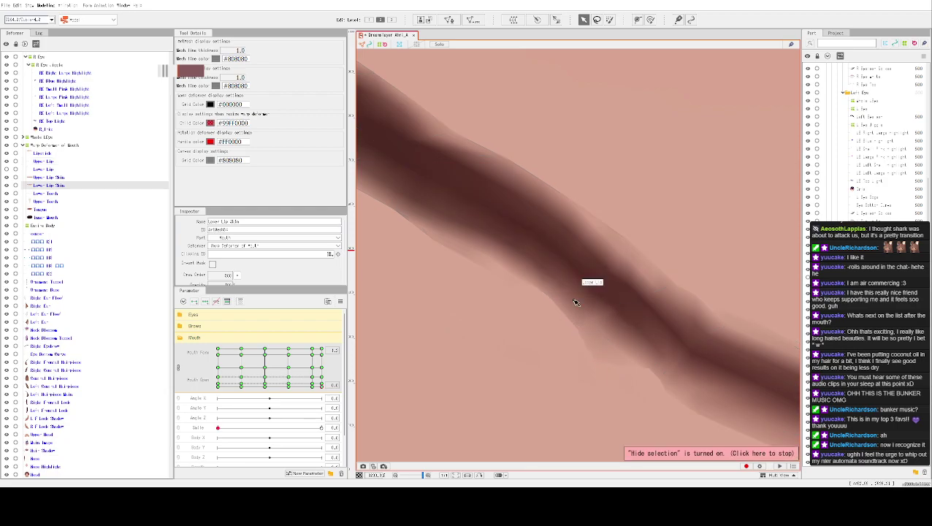
{"action": "left_click", "coordinate": [632, 319]}
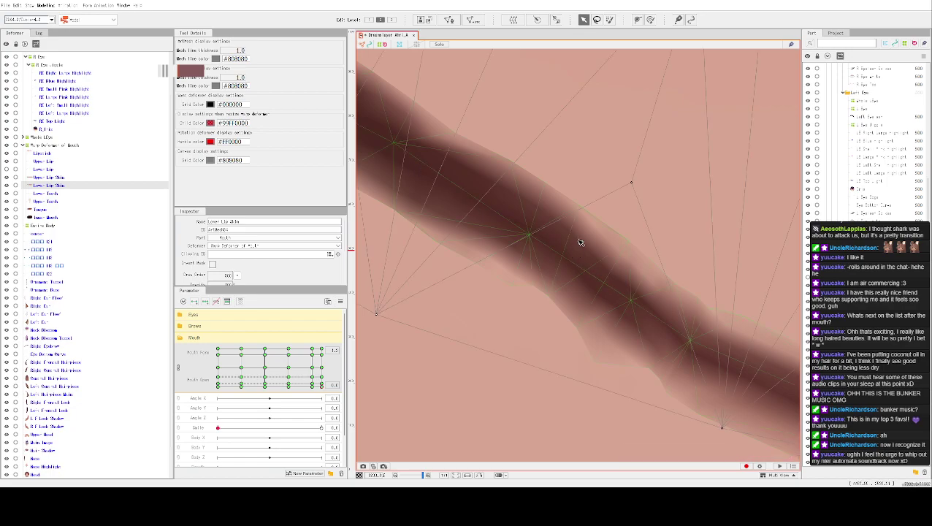
Reselect the Upper Lip and reposition the lower-edge mesh vertices just before the left-half bend to soften the outline.
{"action": "scroll", "coordinate": [578, 246], "scroll_direction": "down", "scroll_amount": 5}
{"action": "scroll", "coordinate": [587, 231], "scroll_direction": "up", "scroll_amount": 4}
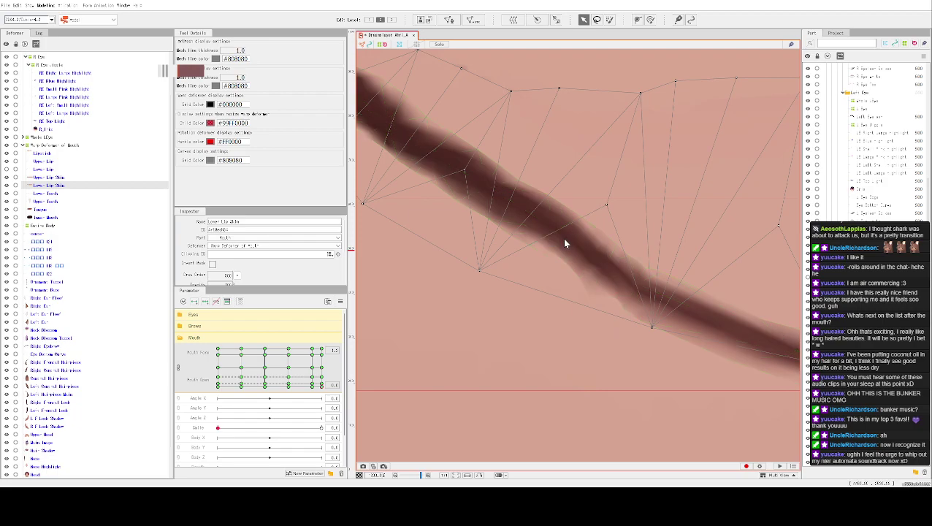
{"action": "left_click", "coordinate": [577, 246]}
{"action": "left_click", "coordinate": [577, 259]}
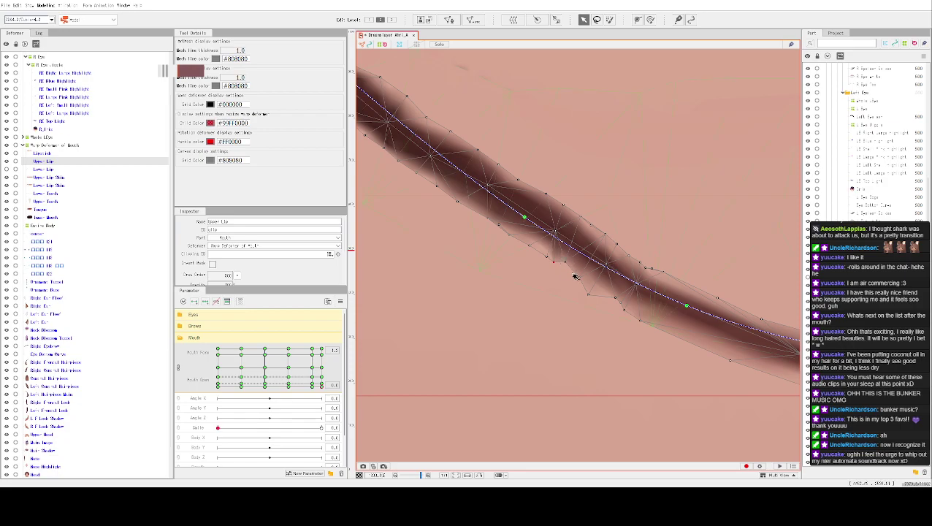
{"action": "key", "text": "ctrl+h"}
{"action": "key", "text": "ctrl+h"}
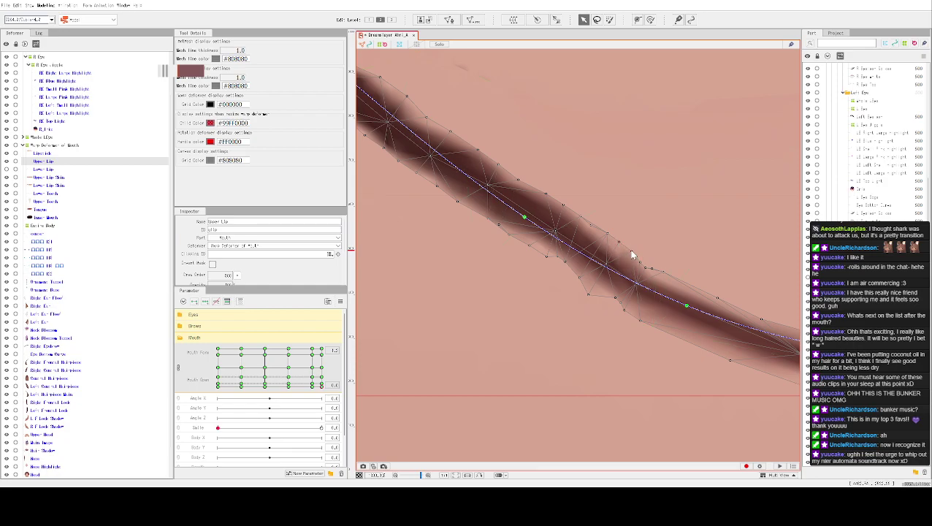
Fine-tune the upper-edge and lower-edge mesh vertices right at the Upper Lip's left-half bend, comparing with the selection hidden.
{"action": "key", "text": "ctrl+h"}
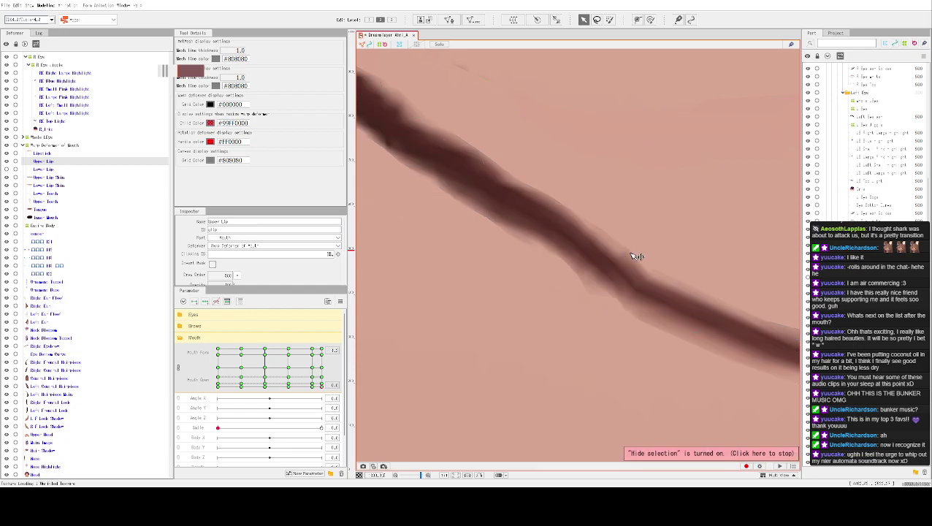
{"action": "key", "text": "ctrl+h"}
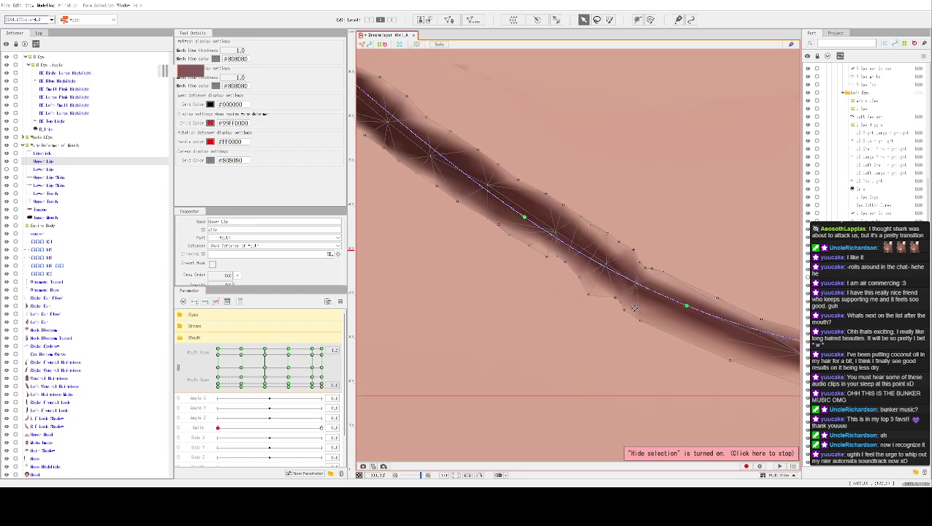
{"action": "key", "text": "ctrl+h"}
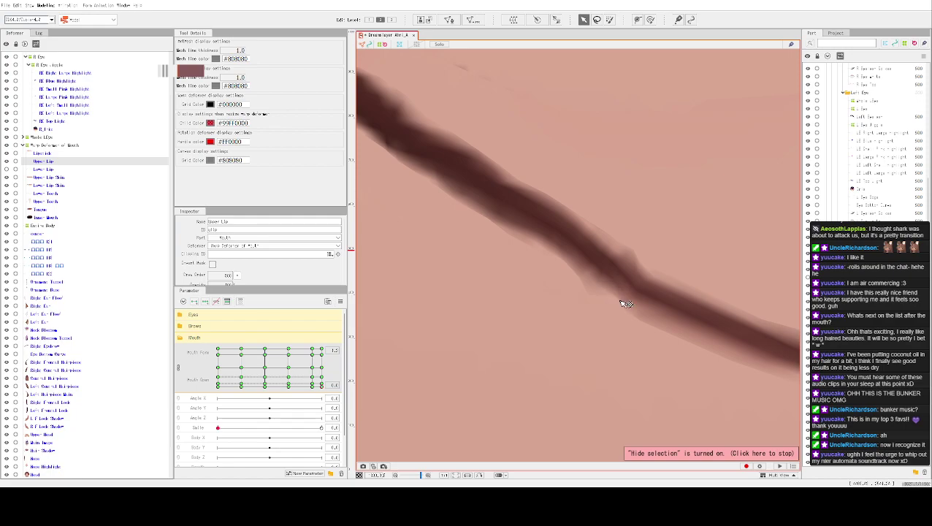
{"action": "key", "text": "ctrl+h"}
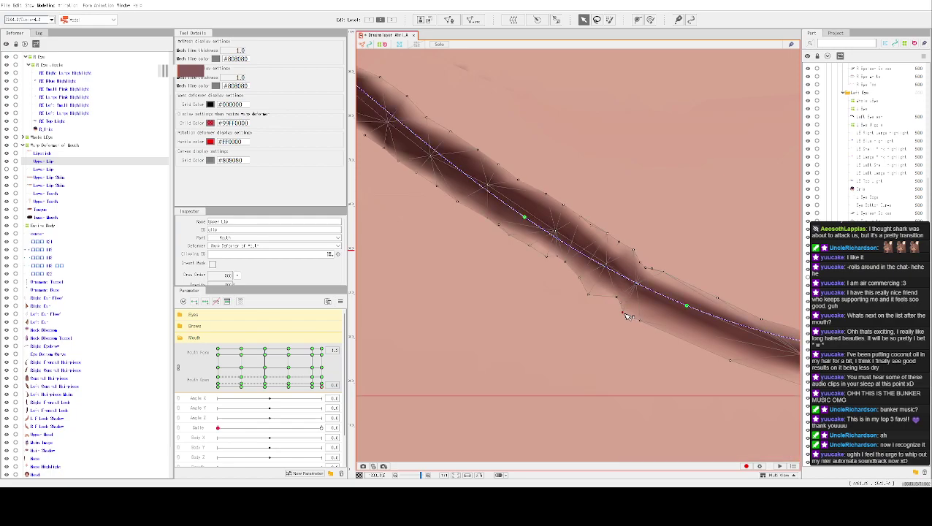
Even out the Upper Lip mesh vertices around the middle of the mouth line, checking the contour with the selection hidden.
{"action": "key", "text": "ctrl+h"}
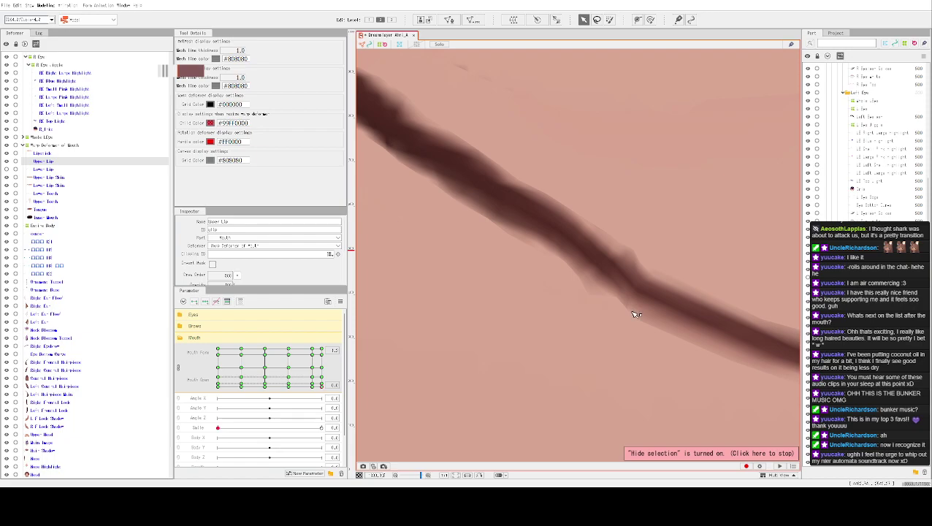
{"action": "mouse_move", "coordinate": [701, 260]}
{"action": "left_mouse_down"}
{"action": "mouse_move", "coordinate": [481, 208]}
{"action": "mouse_move", "coordinate": [620, 253]}
{"action": "mouse_move", "coordinate": [520, 218]}
{"action": "left_mouse_up"}
{"action": "left_click", "coordinate": [481, 280]}
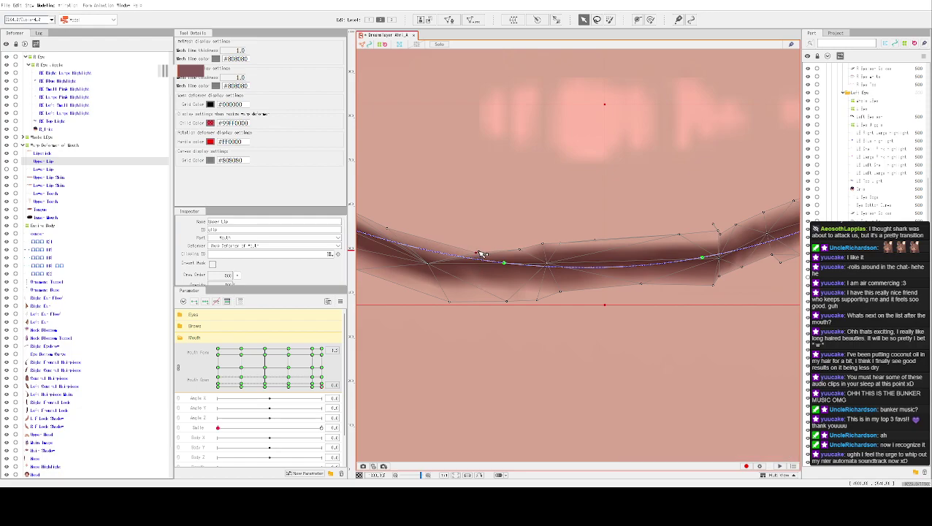
{"action": "key", "text": "ctrl+h"}
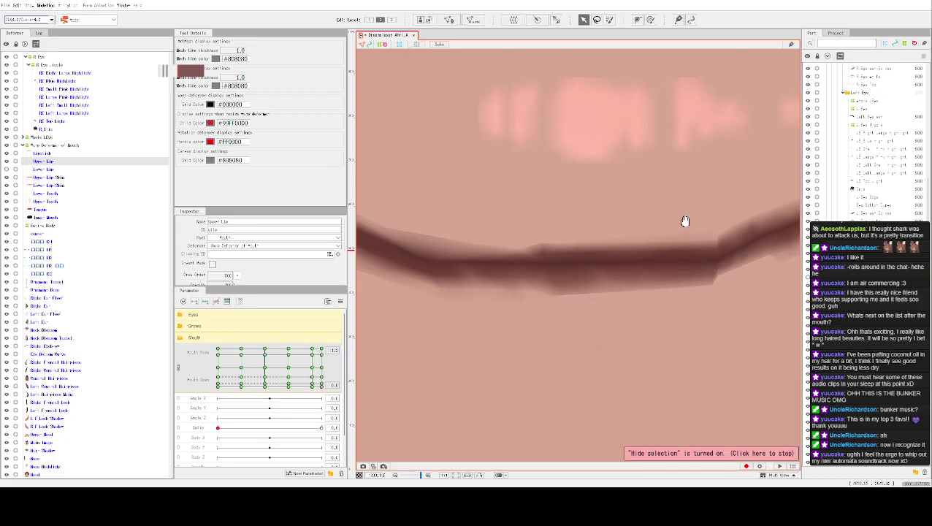
{"action": "left_click_drag", "start_coordinate": [695, 220], "coordinate": [508, 246]}
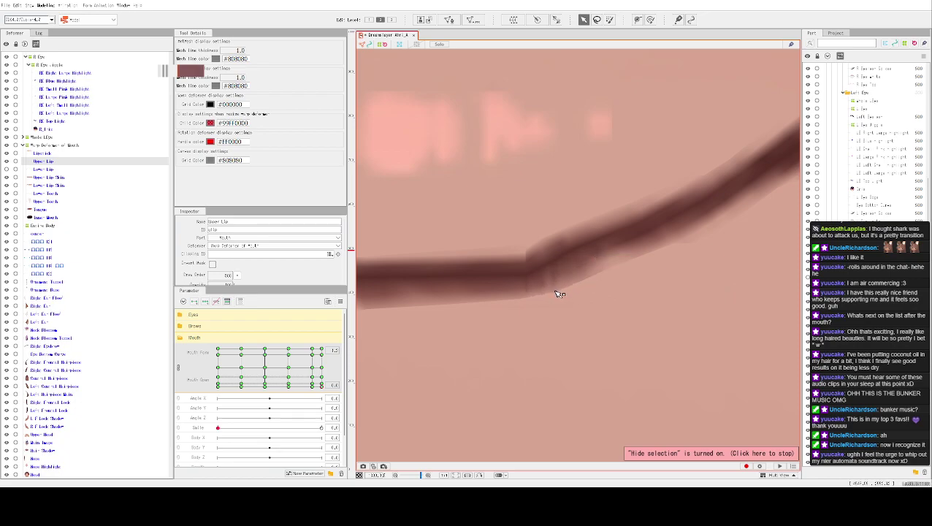
{"action": "left_click", "coordinate": [623, 273]}
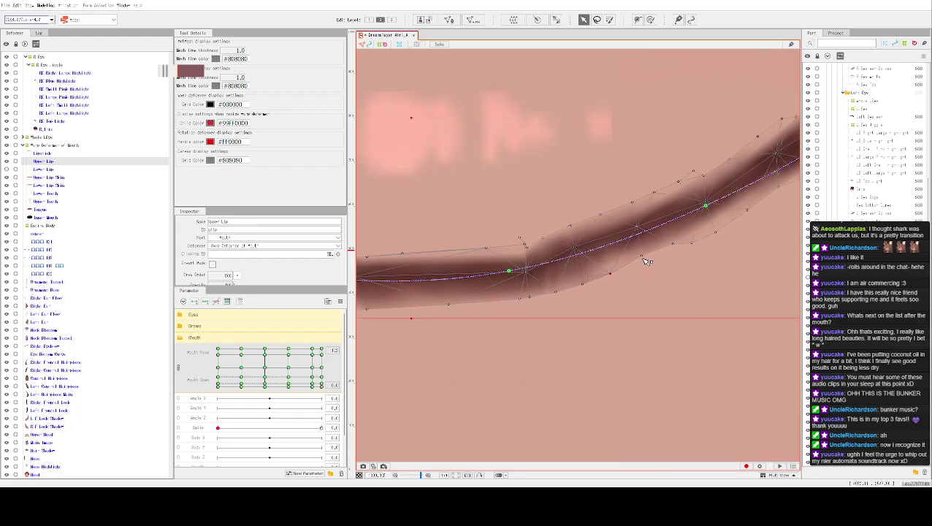
Smooth the upper edge of the Upper Lip mesh just right of the mouth's centre by repositioning individual vertices.
{"action": "left_click_drag", "start_coordinate": [680, 250], "coordinate": [606, 286]}
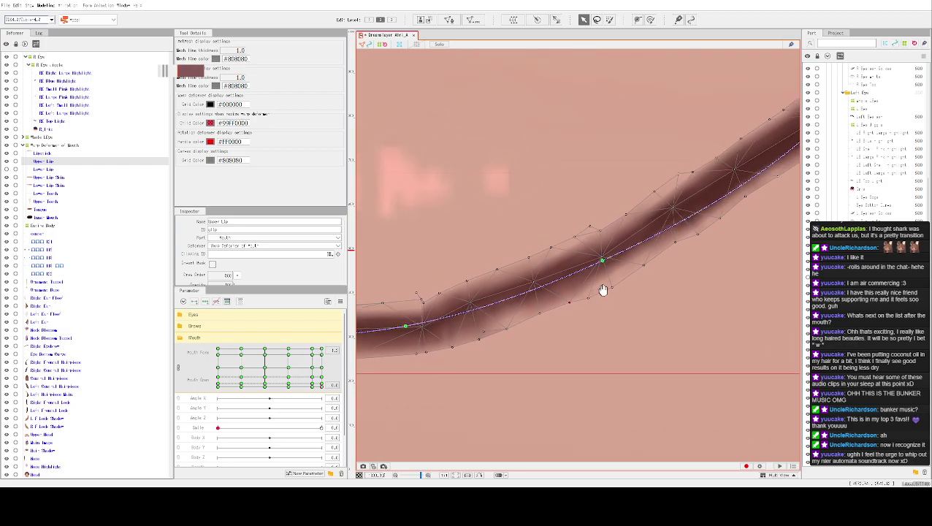
{"action": "key", "text": "ctrl+h"}
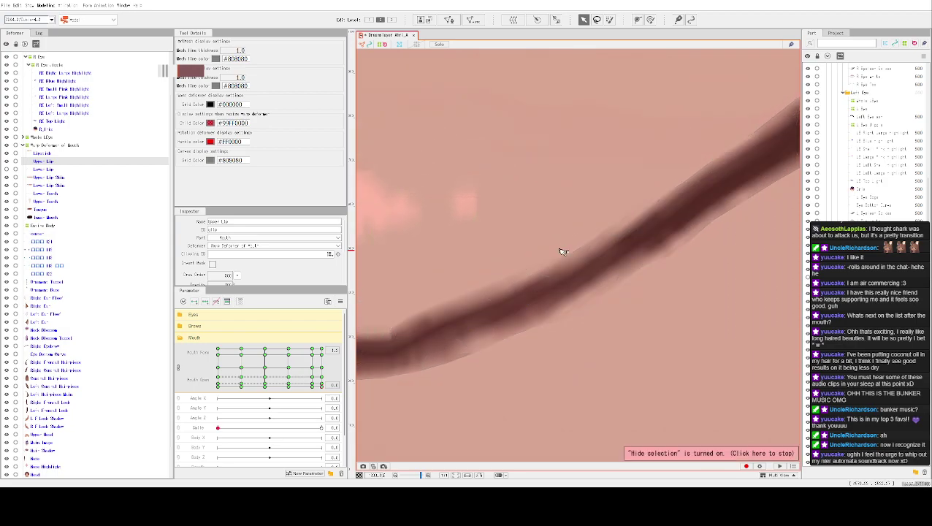
{"action": "key", "text": "ctrl+h"}
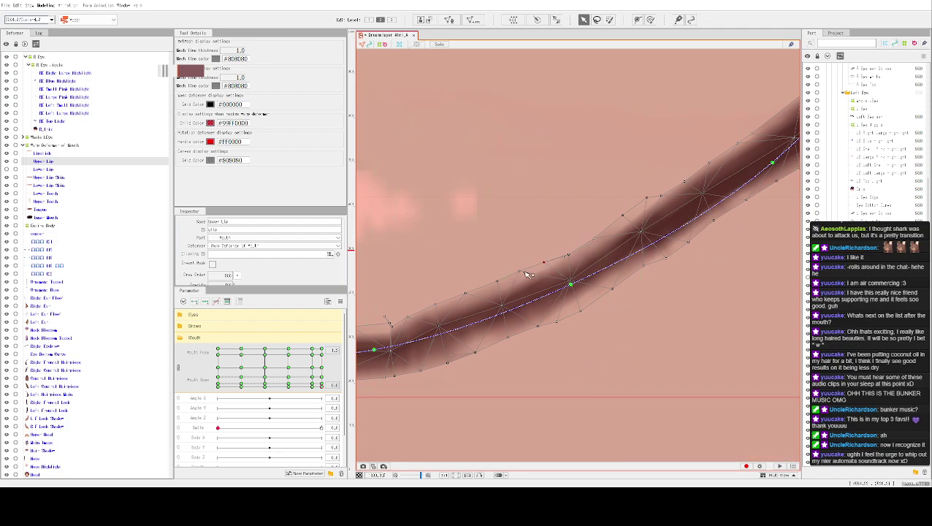
{"action": "key", "text": "ctrl+h"}
{"action": "key", "text": "ctrl+h"}
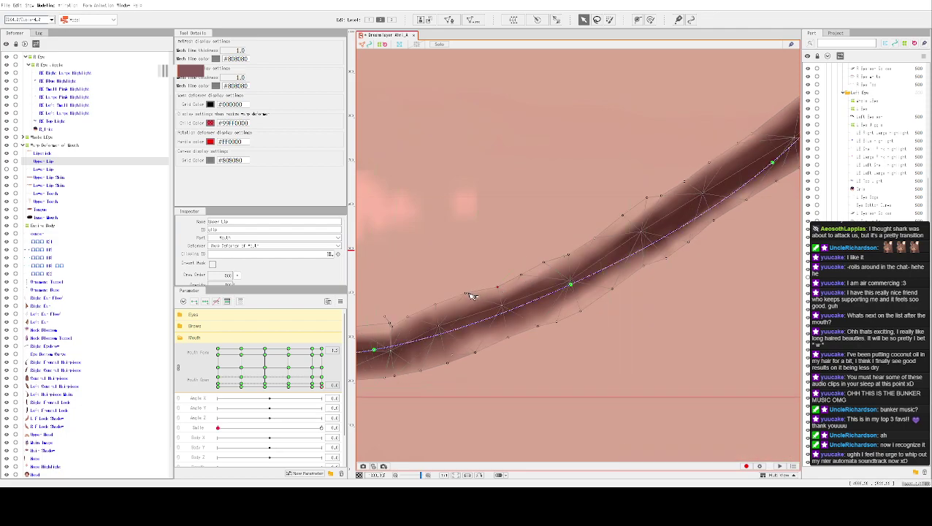
{"action": "key", "text": "ctrl+h"}
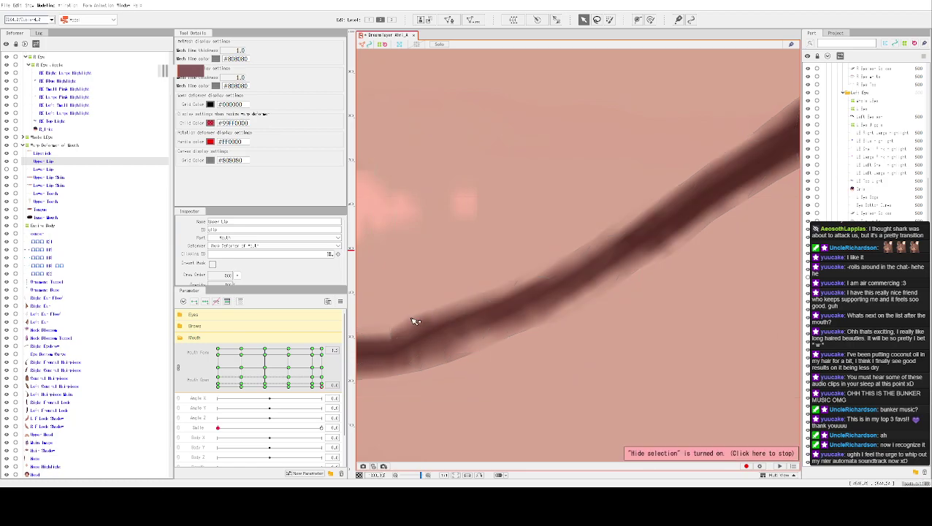
{"action": "key", "text": "ctrl+h"}
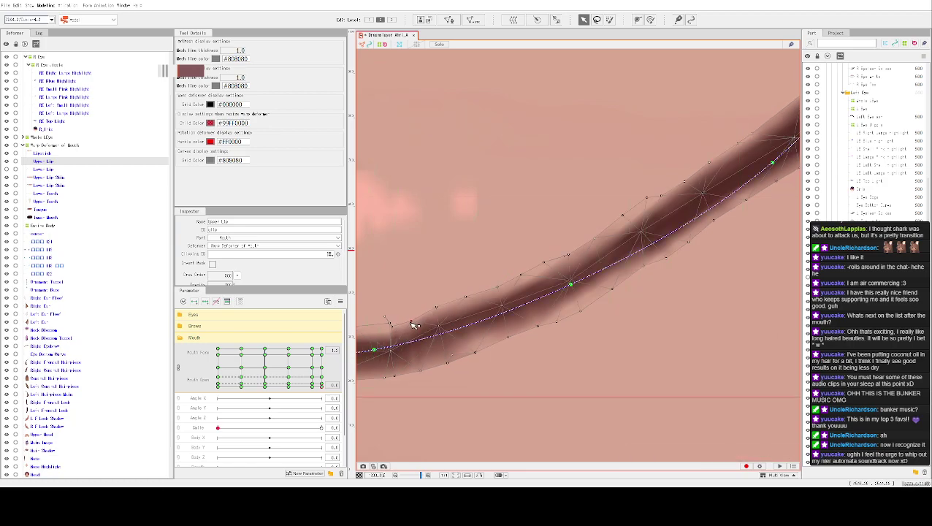
{"action": "key", "text": "ctrl+h"}
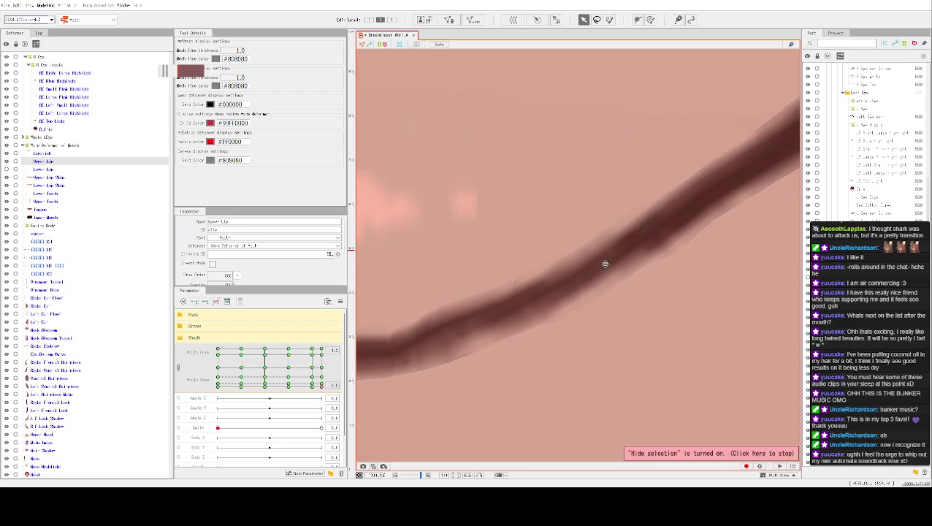
Smooth the Upper Lip mesh towards the right mouth corner and nudge the last deform path points down and outward.
{"action": "left_click_drag", "start_coordinate": [601, 264], "coordinate": [519, 311]}
{"action": "key", "text": "ctrl+h"}
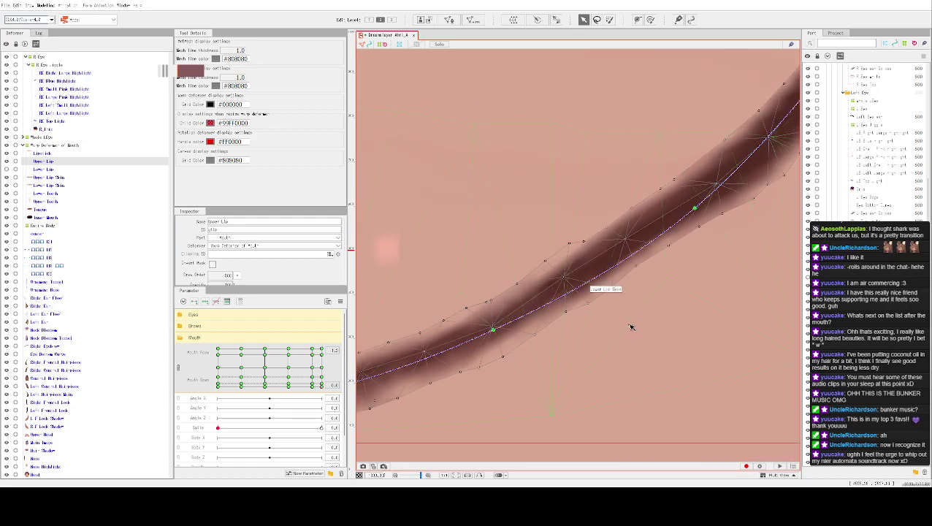
{"action": "key", "text": "ctrl+z"}
{"action": "key", "text": "ctrl+h"}
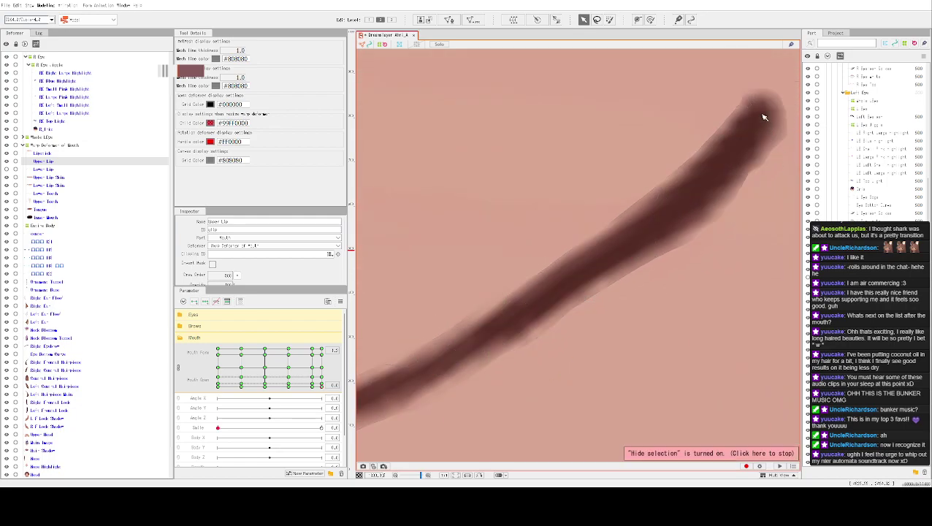
{"action": "key", "text": "ctrl+h"}
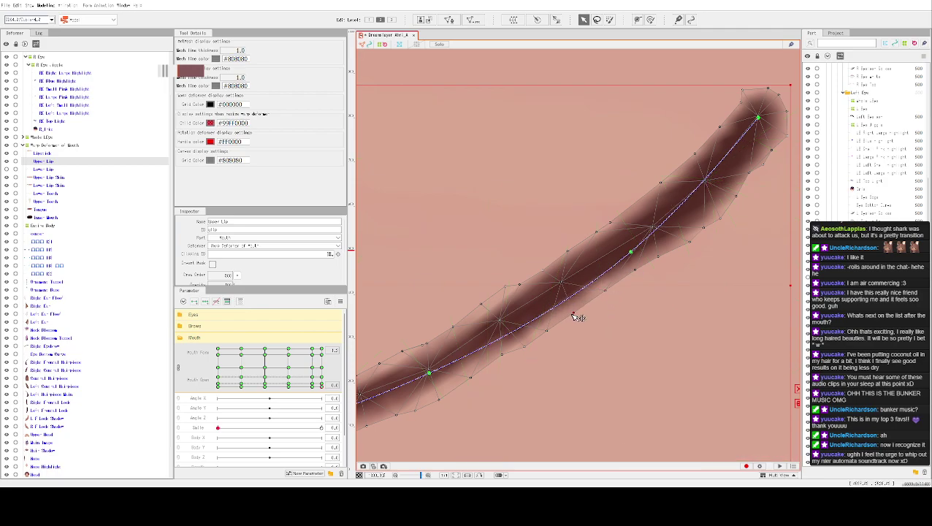
{"action": "left_click_drag", "start_coordinate": [630, 259], "coordinate": [633, 264]}
{"action": "left_click_drag", "start_coordinate": [760, 124], "coordinate": [772, 130]}
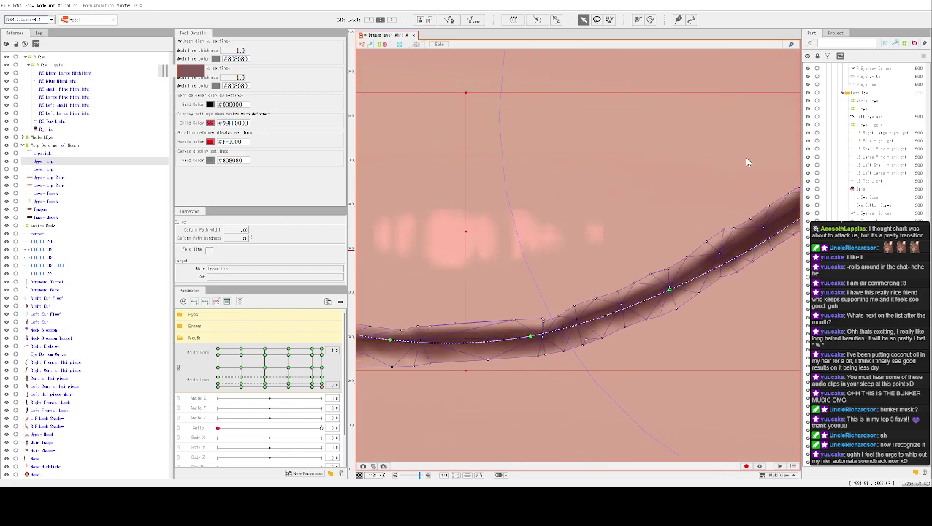
Examine the whole smile line from farther out and up close with the selection hidden.
{"action": "key", "text": "ctrl+h"}
{"action": "scroll", "coordinate": [665, 152], "scroll_direction": "down", "scroll_amount": 10}
{"action": "scroll", "coordinate": [590, 229], "scroll_direction": "up", "scroll_amount": 4}
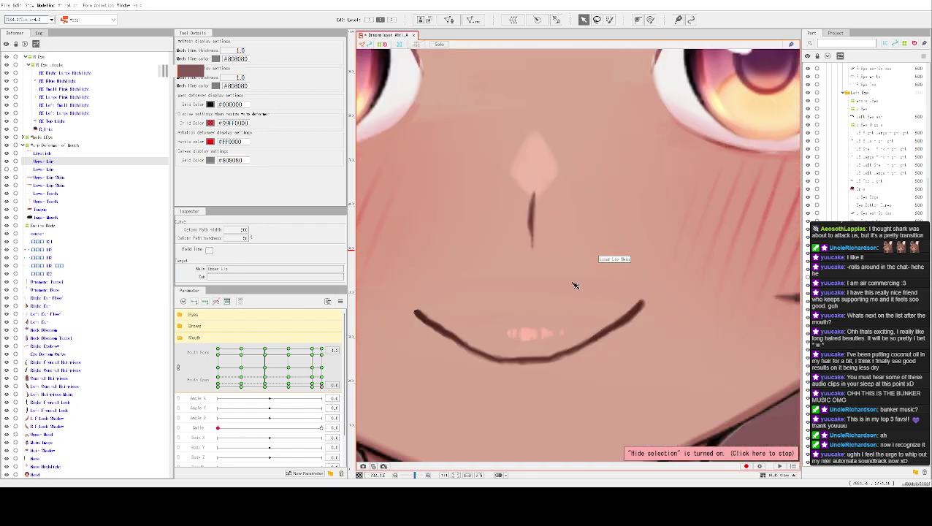
{"action": "scroll", "coordinate": [555, 297], "scroll_direction": "up", "scroll_amount": 3}
{"action": "left_click_drag", "start_coordinate": [532, 324], "coordinate": [582, 281]}
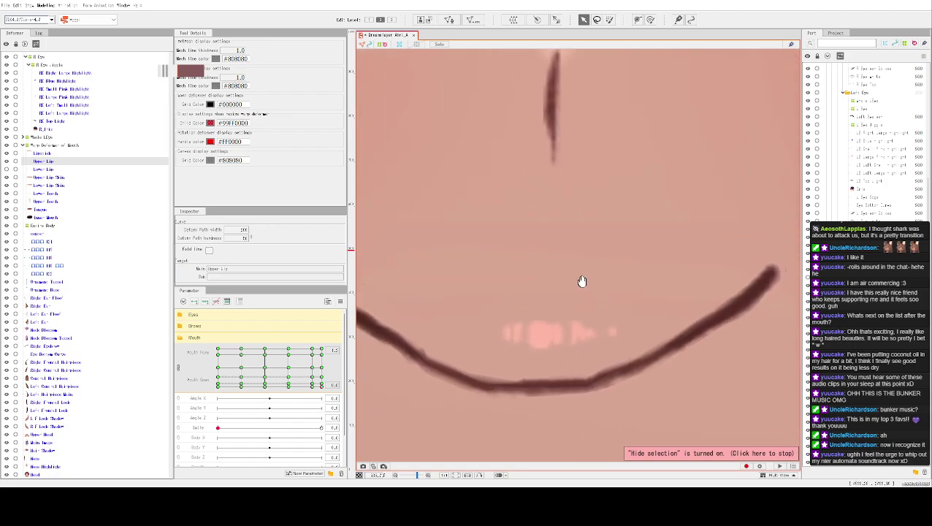
{"action": "scroll", "coordinate": [541, 277], "scroll_direction": "up", "scroll_amount": 2}
{"action": "scroll", "coordinate": [497, 387], "scroll_direction": "down", "scroll_amount": 2}
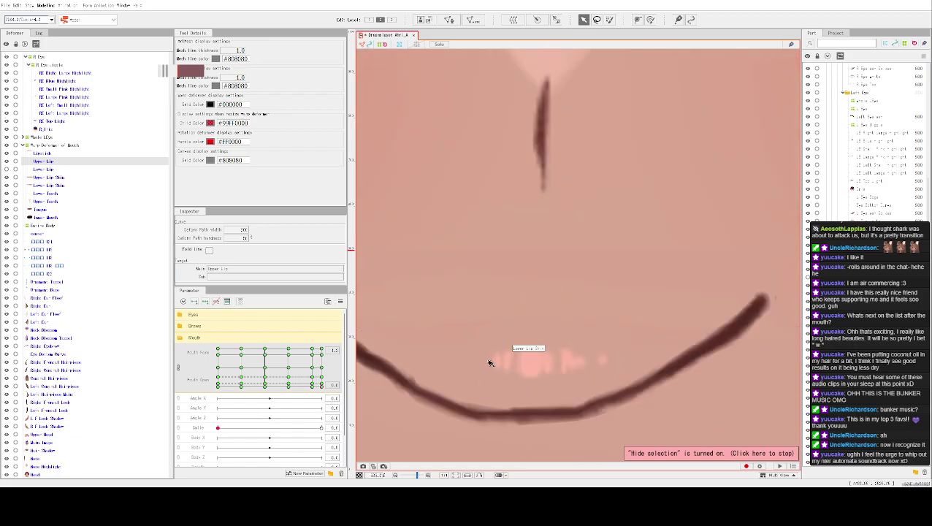
Try to raise the middle of the Upper Lip into a soft bow using its two central deform path points.
{"action": "scroll", "coordinate": [526, 302], "scroll_direction": "up", "scroll_amount": 1}
{"action": "left_click", "coordinate": [553, 375]}
{"action": "left_click_drag", "start_coordinate": [553, 373], "coordinate": [548, 336]}
{"action": "left_click_drag", "start_coordinate": [614, 363], "coordinate": [619, 337]}
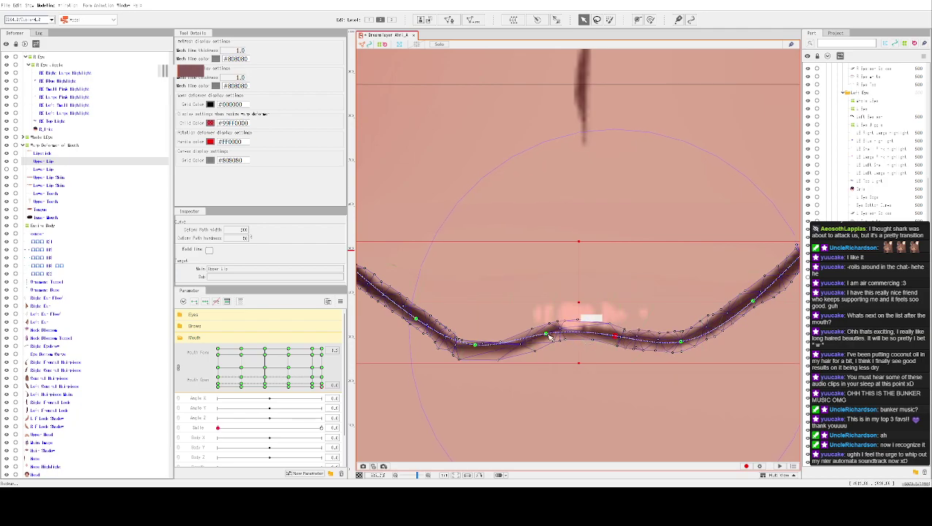
Try placing the Lipstick highlight just below the bowed Upper Lip and review the mouth with the selection hidden.
{"action": "left_click", "coordinate": [587, 320]}
{"action": "left_click_drag", "start_coordinate": [587, 320], "coordinate": [582, 370]}
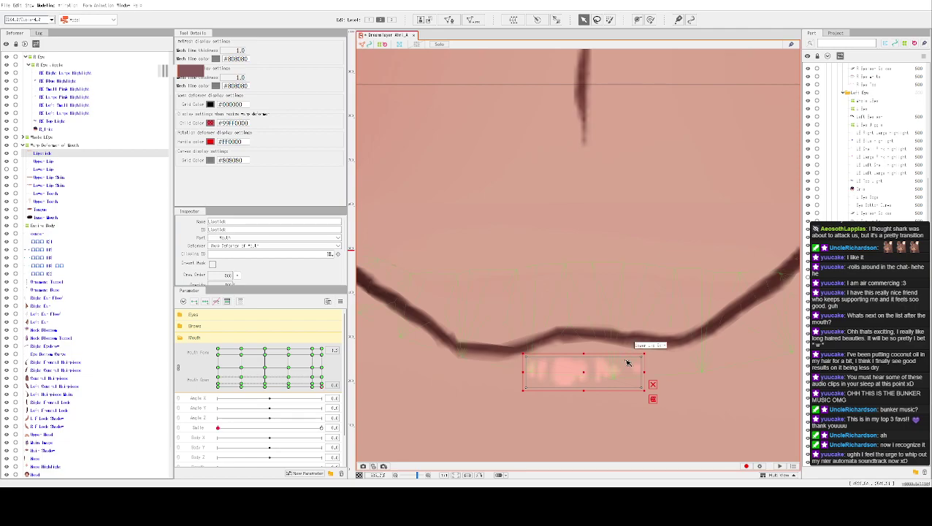
{"action": "key", "text": "ctrl+h"}
{"action": "scroll", "coordinate": [647, 247], "scroll_direction": "down", "scroll_amount": 2}
{"action": "key", "text": "ctrl+h"}
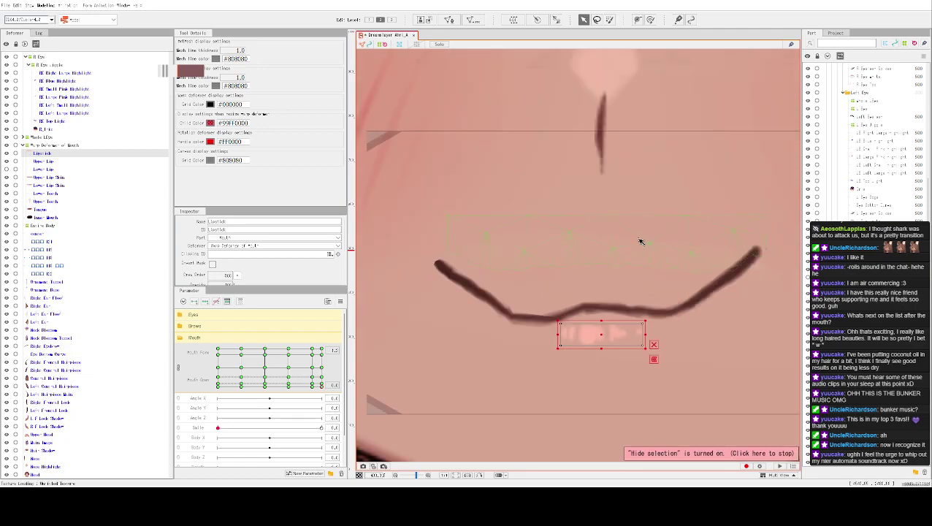
{"action": "scroll", "coordinate": [647, 228], "scroll_direction": "down", "scroll_amount": 3}
{"action": "scroll", "coordinate": [649, 223], "scroll_direction": "up", "scroll_amount": 3}
{"action": "key", "text": "ctrl+h"}
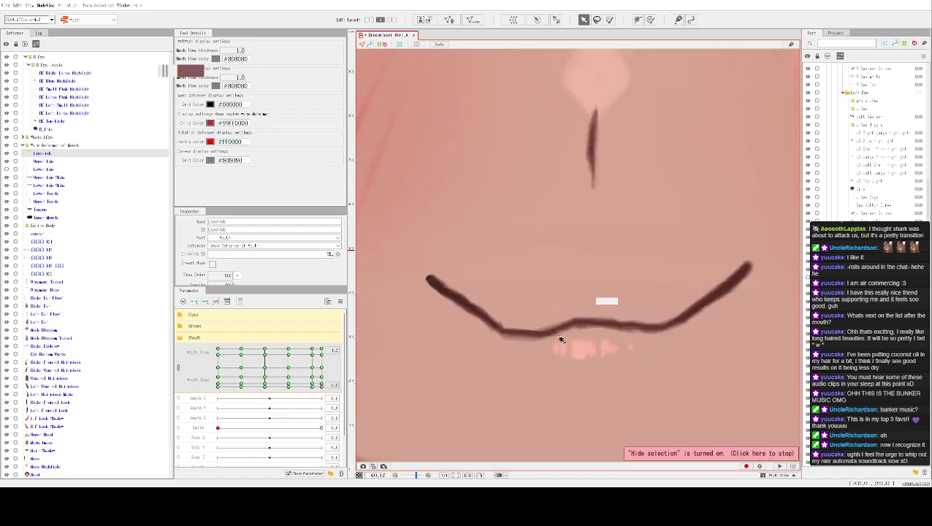
Undo the Lipstick move and the raised middle of the Upper Lip.
{"action": "left_click", "coordinate": [542, 335]}
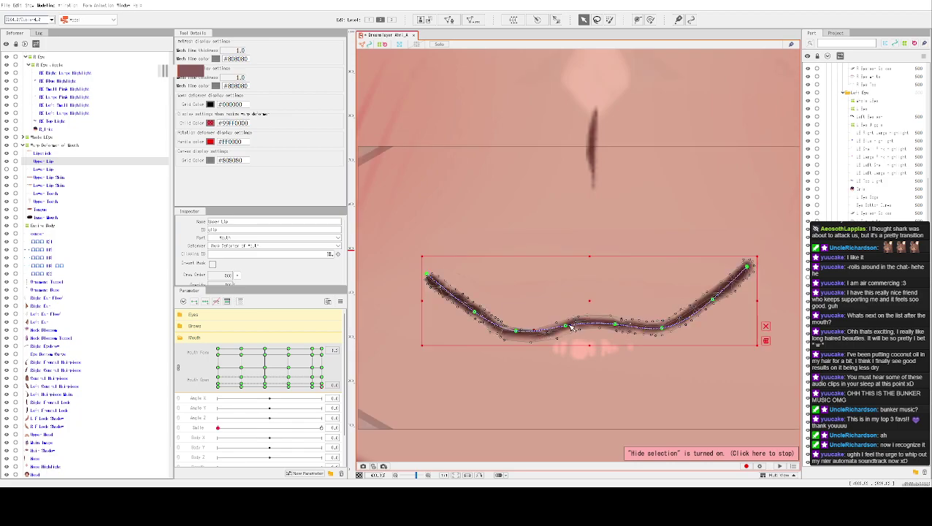
{"action": "left_click", "coordinate": [620, 310]}
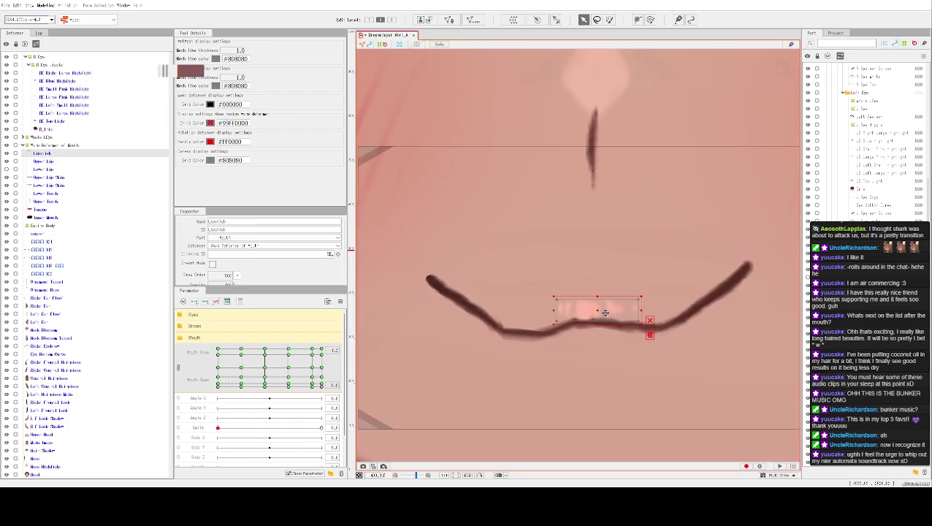
{"action": "left_click", "coordinate": [603, 355]}
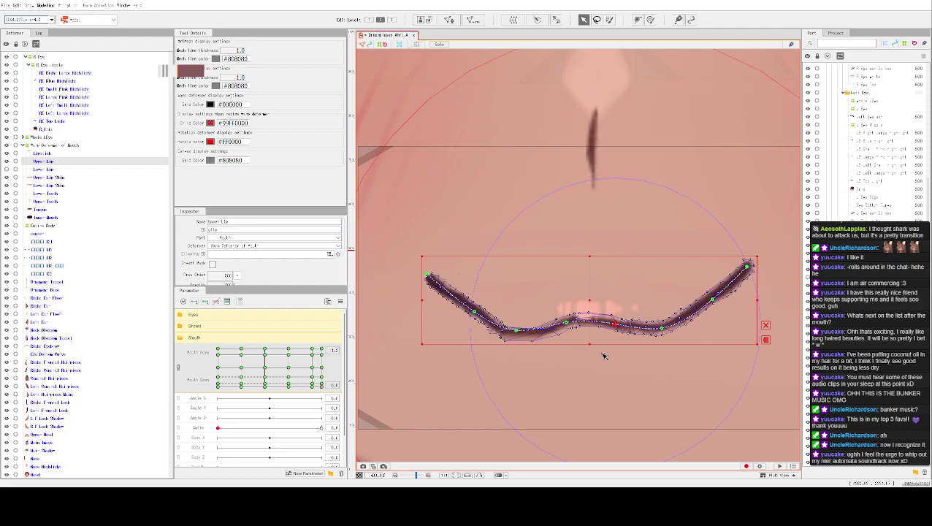
{"action": "left_click_drag", "start_coordinate": [603, 355], "coordinate": [604, 351]}
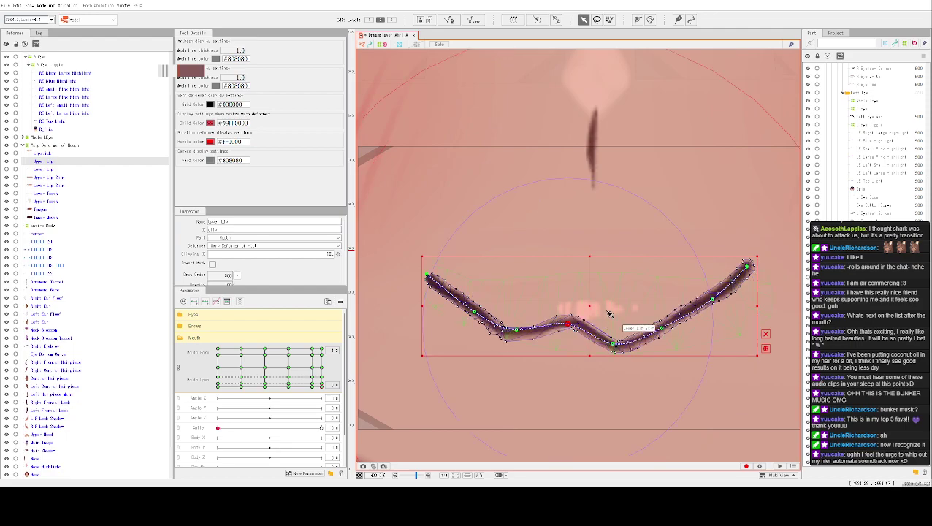
{"action": "key", "text": "ctrl+z"}
Move the Lipstick highlight from above the mouth line to just beneath the centre of the Upper Lip.
{"action": "left_click_drag", "start_coordinate": [589, 310], "coordinate": [592, 367]}
{"action": "left_click", "coordinate": [573, 310]}
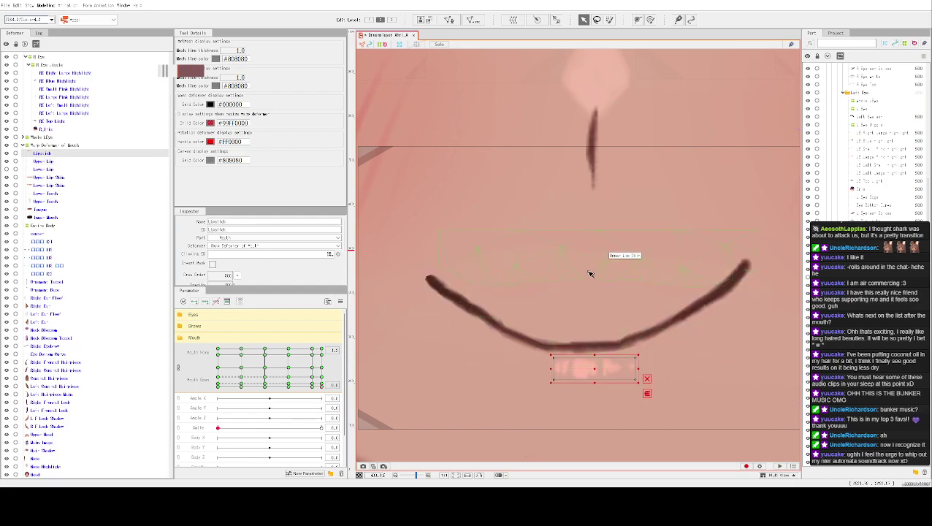
{"action": "scroll", "coordinate": [590, 274], "scroll_direction": "down", "scroll_amount": 4}
{"action": "scroll", "coordinate": [530, 277], "scroll_direction": "up", "scroll_amount": 3}
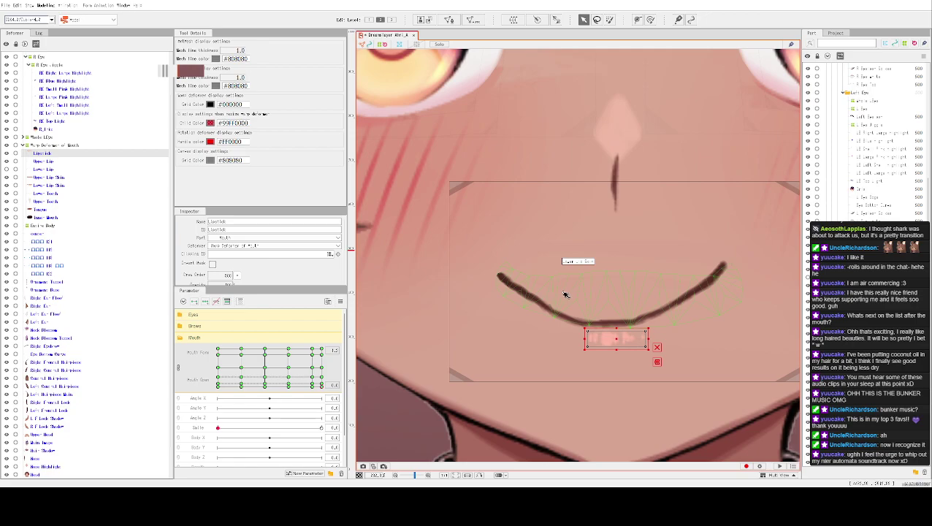
{"action": "scroll", "coordinate": [565, 295], "scroll_direction": "up", "scroll_amount": 1}
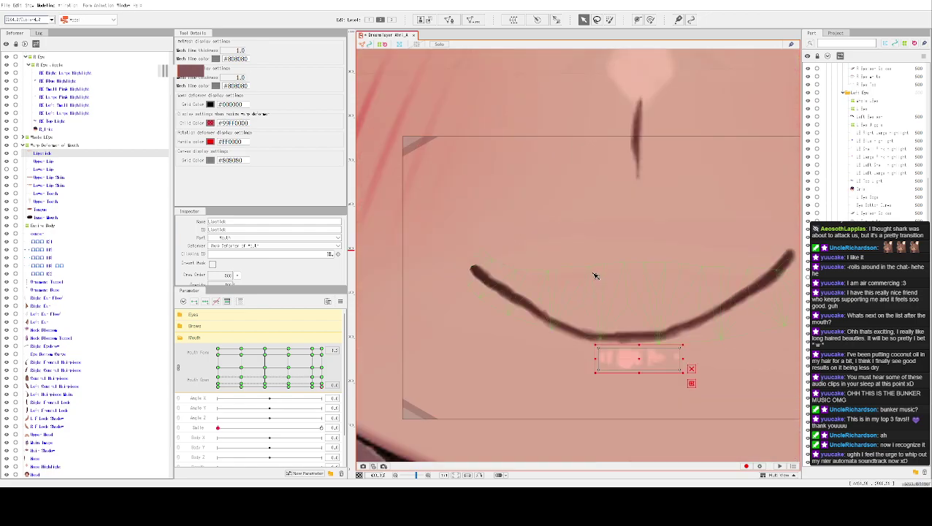
Narrow the Upper Lip's smile curve by drawing its end corners inward and evening out the deform path points between them.
{"action": "left_click", "coordinate": [555, 325]}
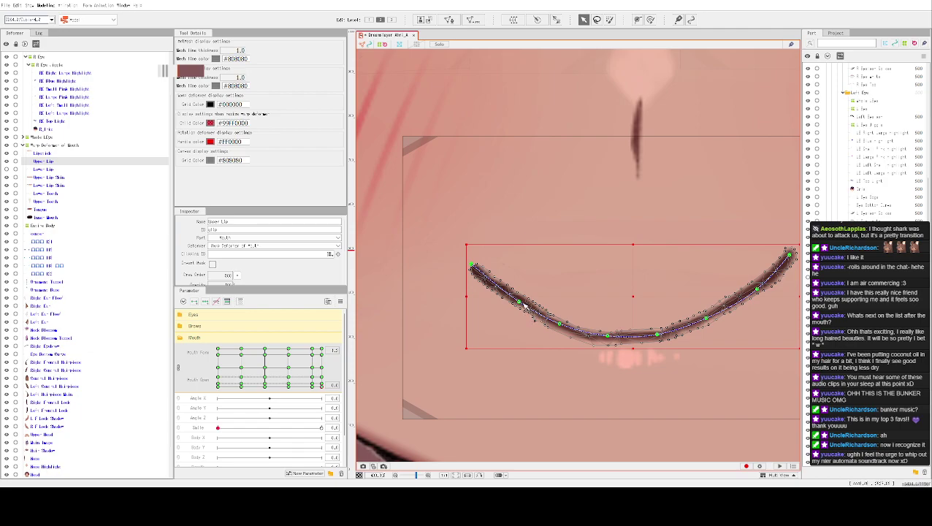
{"action": "key", "text": "p"}
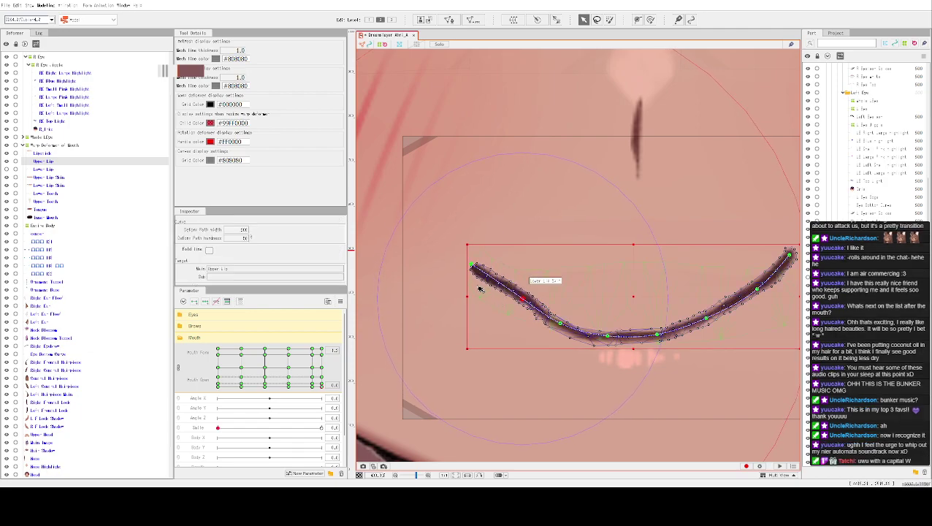
{"action": "mouse_move", "coordinate": [472, 267]}
{"action": "left_mouse_down"}
{"action": "mouse_move", "coordinate": [504, 267]}
{"action": "mouse_move", "coordinate": [485, 266]}
{"action": "left_mouse_up"}
{"action": "left_click", "coordinate": [560, 324]}
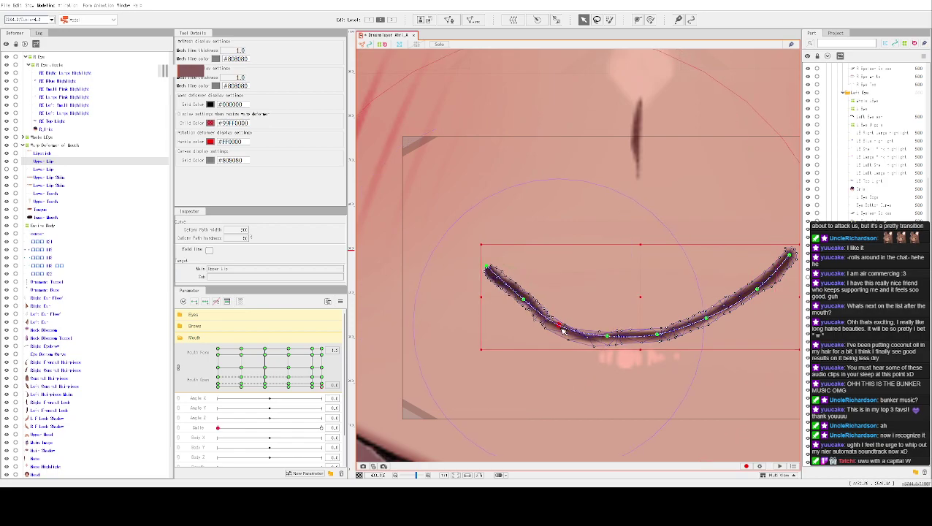
{"action": "left_click_drag", "start_coordinate": [612, 341], "coordinate": [606, 341]}
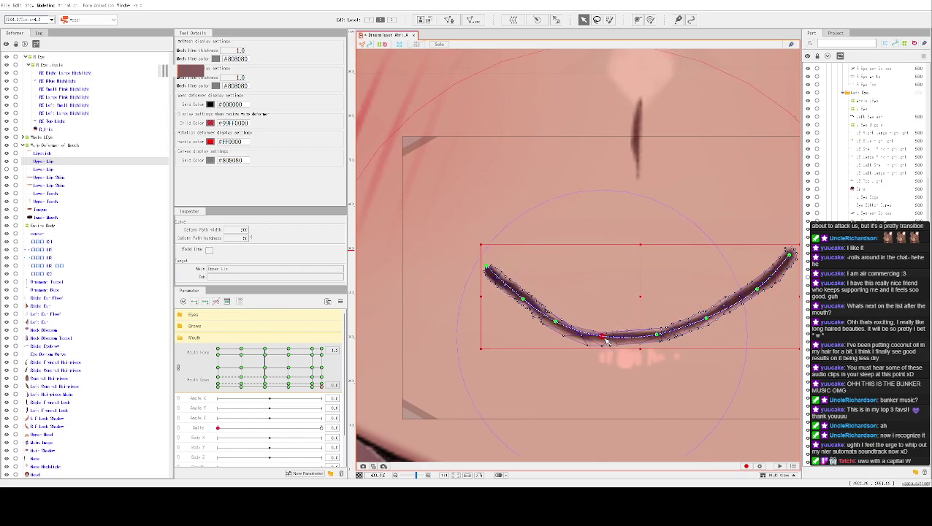
{"action": "left_click", "coordinate": [656, 335]}
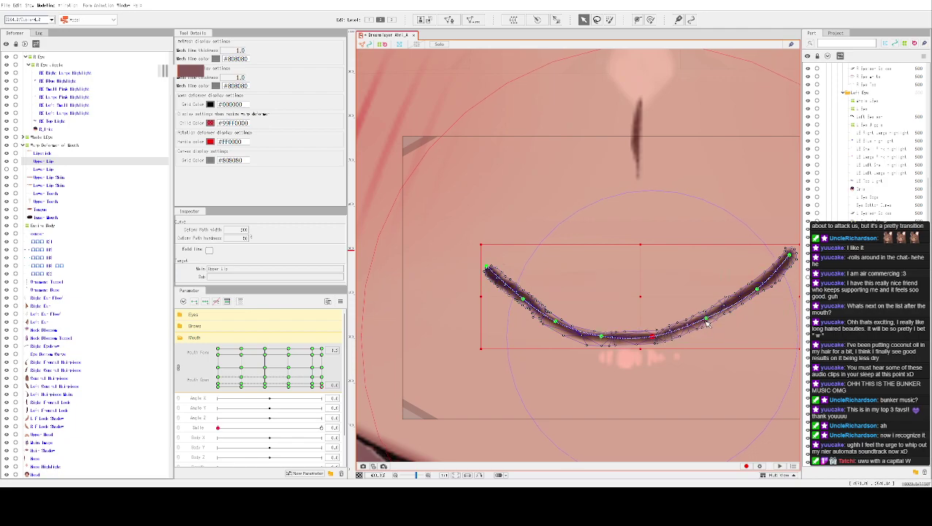
{"action": "left_click_drag", "start_coordinate": [758, 291], "coordinate": [748, 296]}
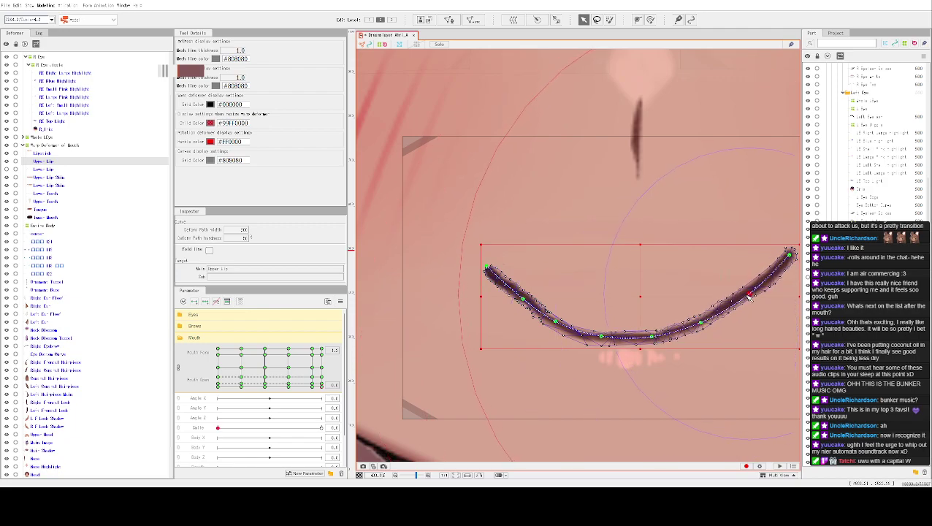
{"action": "left_click_drag", "start_coordinate": [790, 256], "coordinate": [782, 261]}
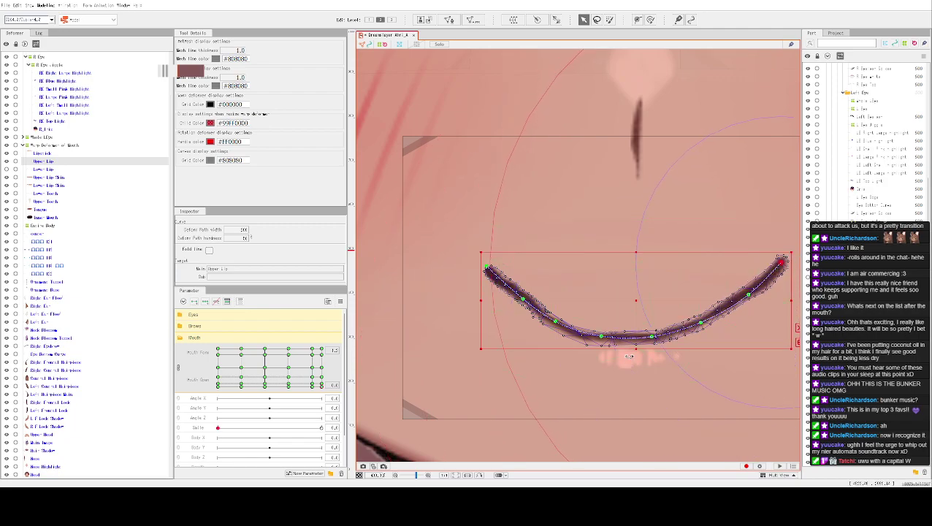
Shift the whole Upper Lip curve slightly up and to the right, and move the Lipstick highlight to match beneath its centre.
{"action": "left_click_drag", "start_coordinate": [637, 299], "coordinate": [649, 289]}
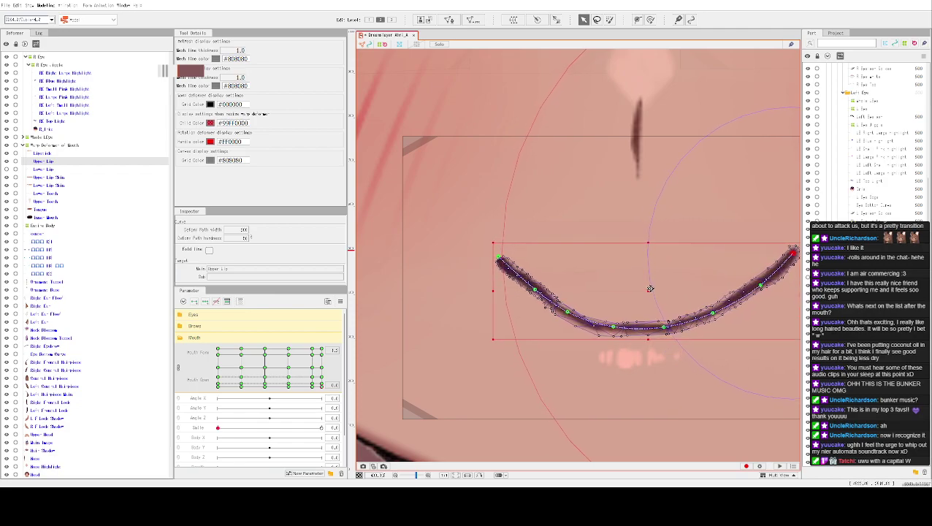
{"action": "left_click", "coordinate": [640, 357]}
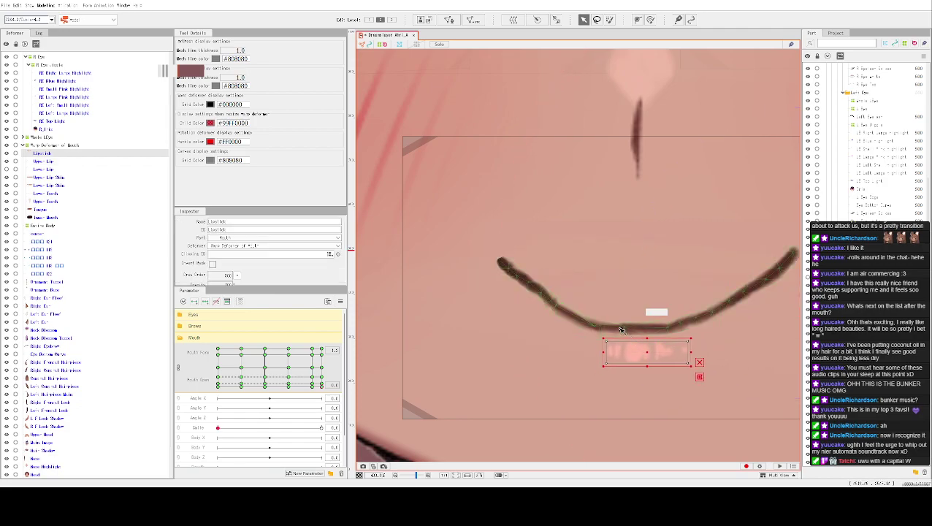
Adjust the Upper Lip's upper-edge mesh vertices to soften the kink on the smile's left side, previewing with the selection hidden.
{"action": "left_click", "coordinate": [542, 290]}
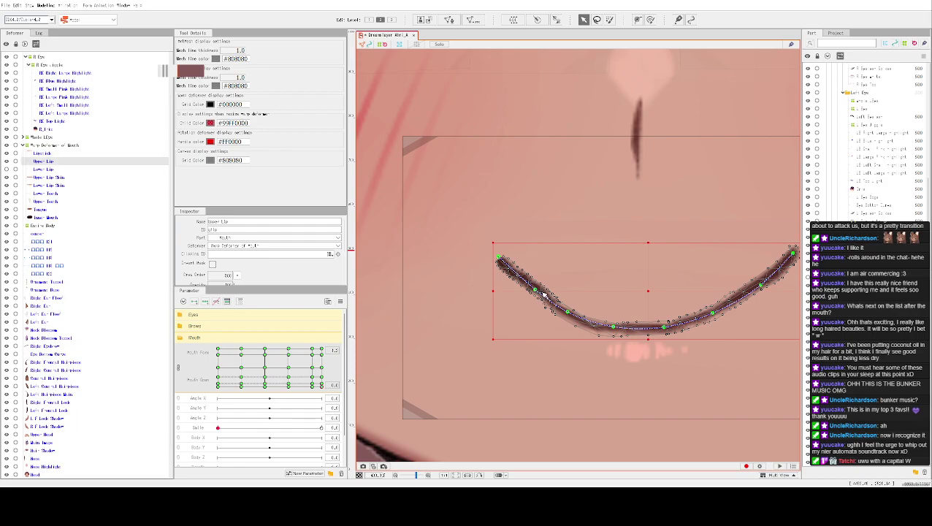
{"action": "key", "text": "p"}
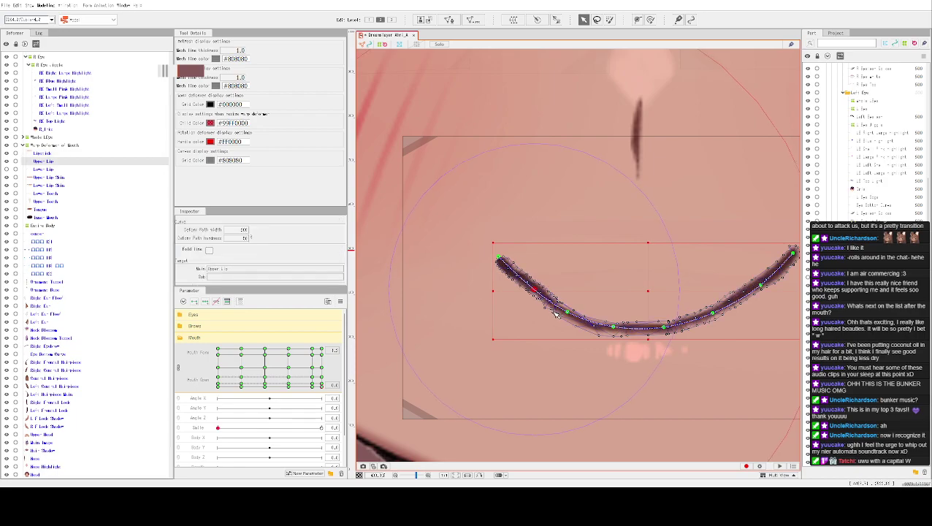
{"action": "scroll", "coordinate": [555, 312], "scroll_direction": "up", "scroll_amount": 5}
{"action": "key", "text": "Escape"}
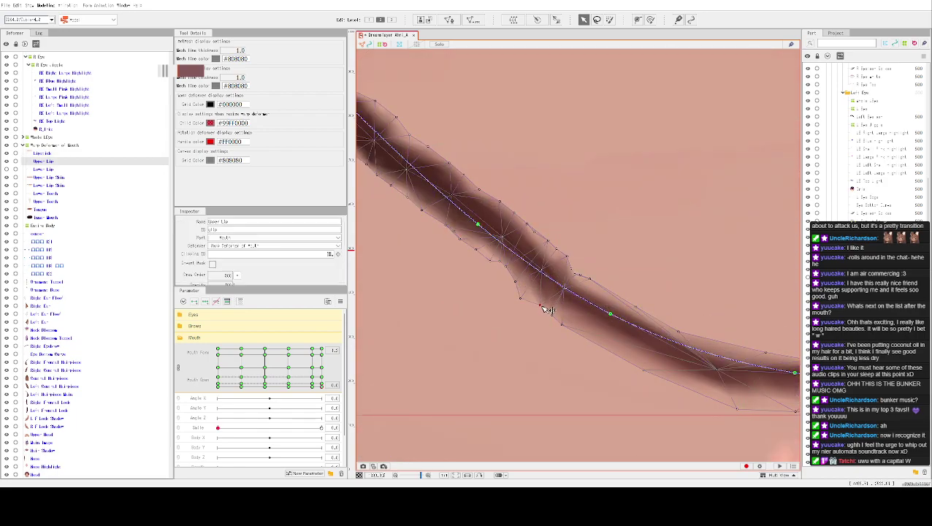
{"action": "key", "text": "ctrl+h"}
{"action": "scroll", "coordinate": [483, 301], "scroll_direction": "up", "scroll_amount": 2}
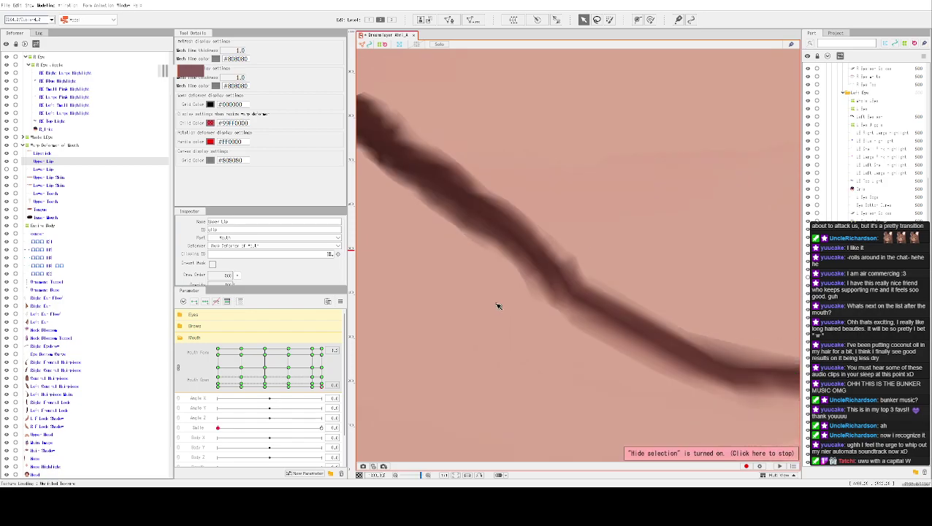
{"action": "scroll", "coordinate": [504, 302], "scroll_direction": "down", "scroll_amount": 1}
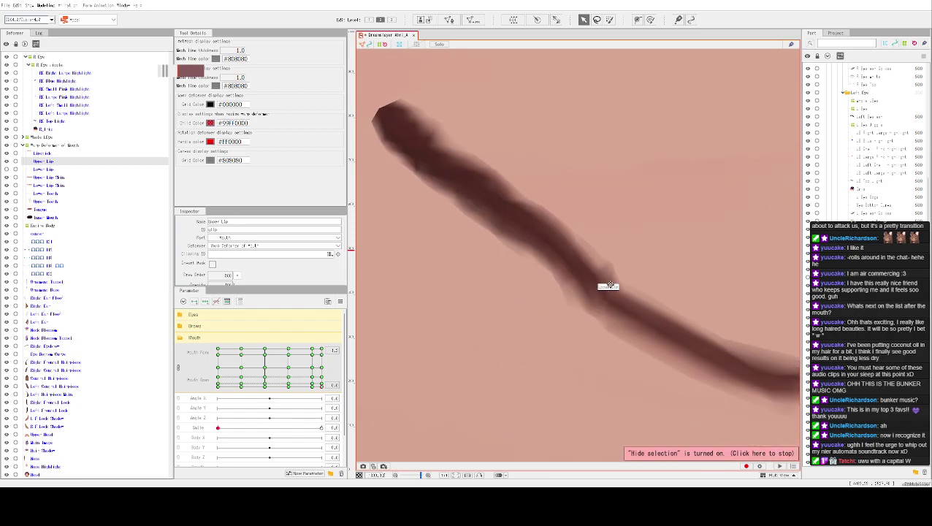
{"action": "key", "text": "ctrl+h"}
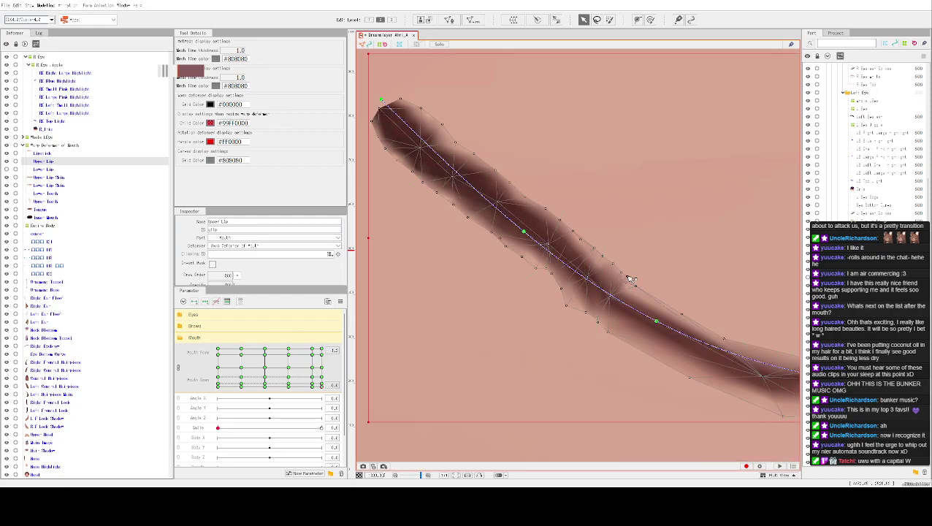
{"action": "key", "text": "ctrl+h"}
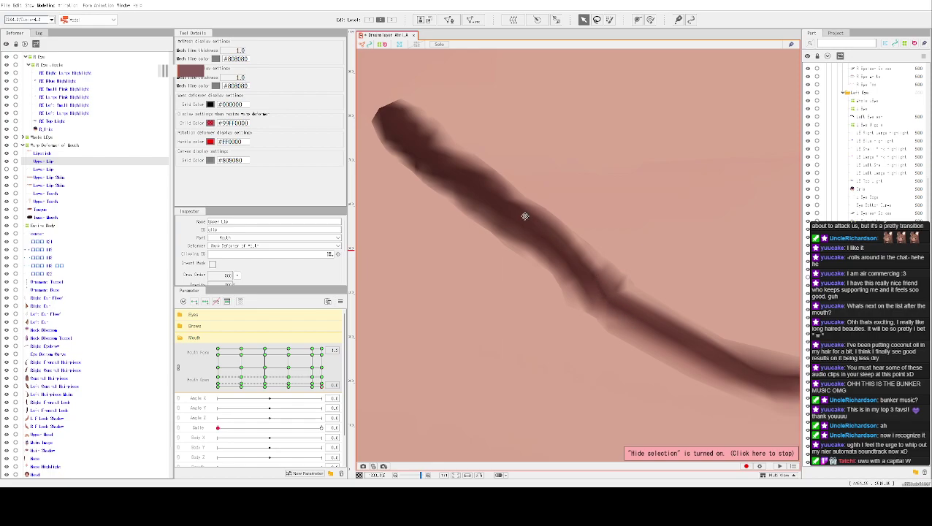
{"action": "left_click", "coordinate": [599, 298]}
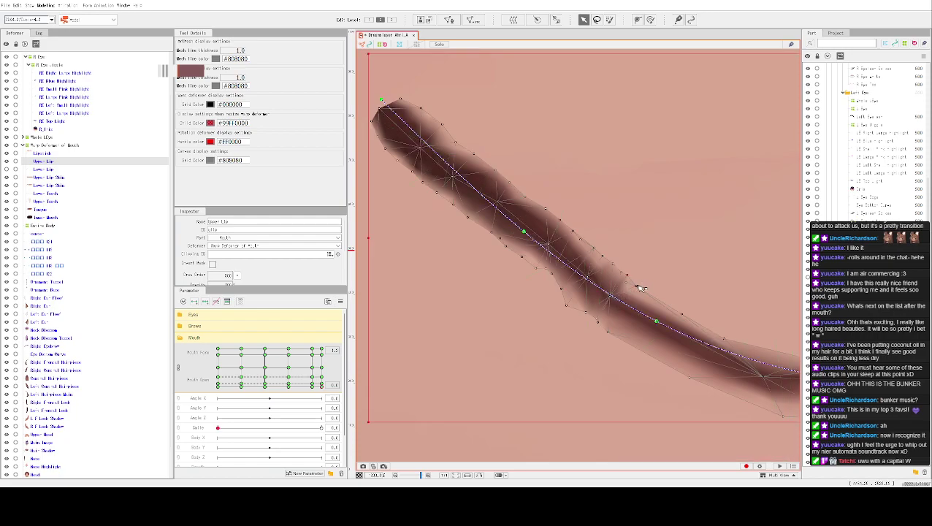
{"action": "key", "text": "ctrl+h"}
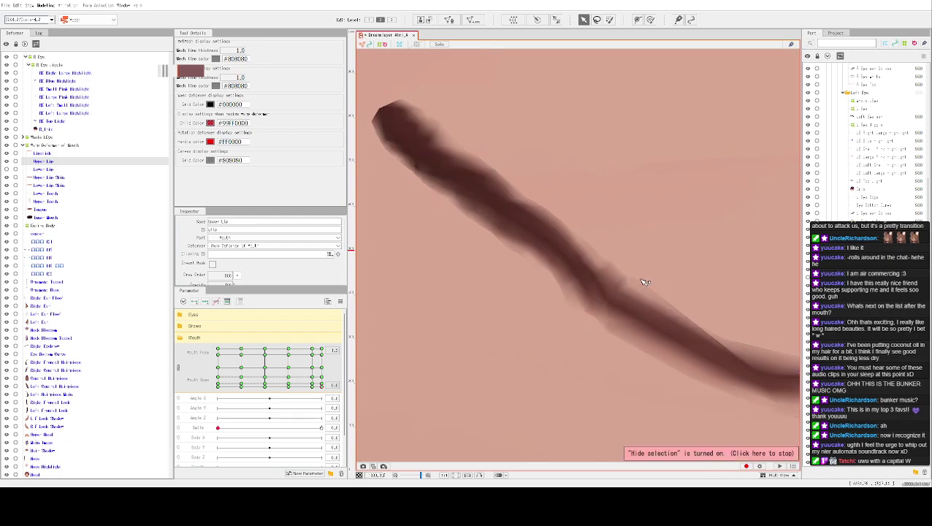
Nudge the Upper Lip's inner centre-line vertex just before the kink and check the shading with the selection hidden.
{"action": "left_click", "coordinate": [612, 299]}
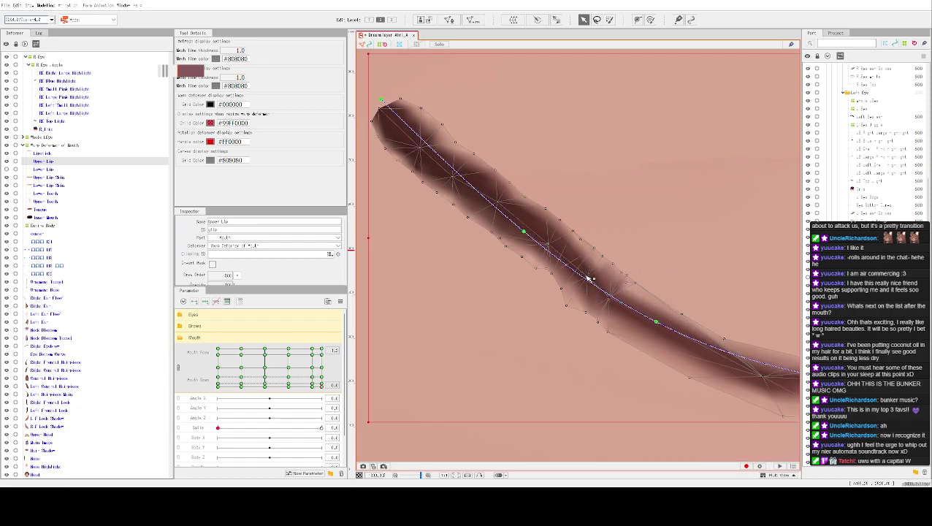
{"action": "key", "text": "ctrl+h"}
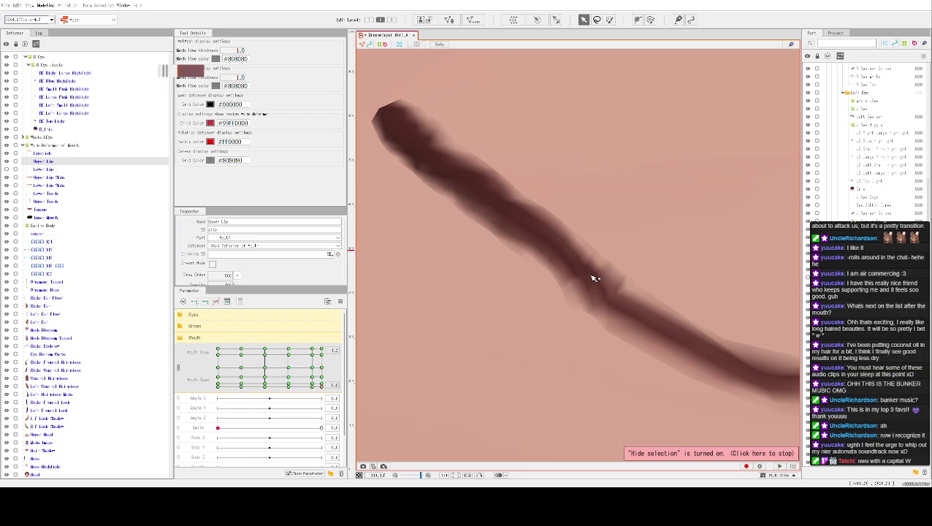
{"action": "key", "text": "ctrl+h"}
Add a mesh vertex inside the Upper Lip just below the centre line at the kink, and preview the result.
{"action": "scroll", "coordinate": [592, 300], "scroll_direction": "up", "scroll_amount": 2}
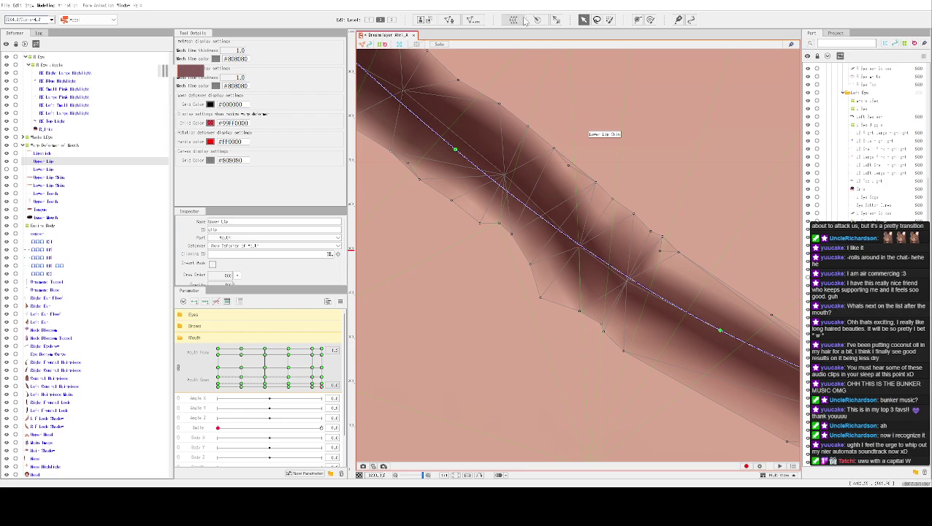
{"action": "left_click", "coordinate": [449, 19]}
{"action": "left_click", "coordinate": [210, 46]}
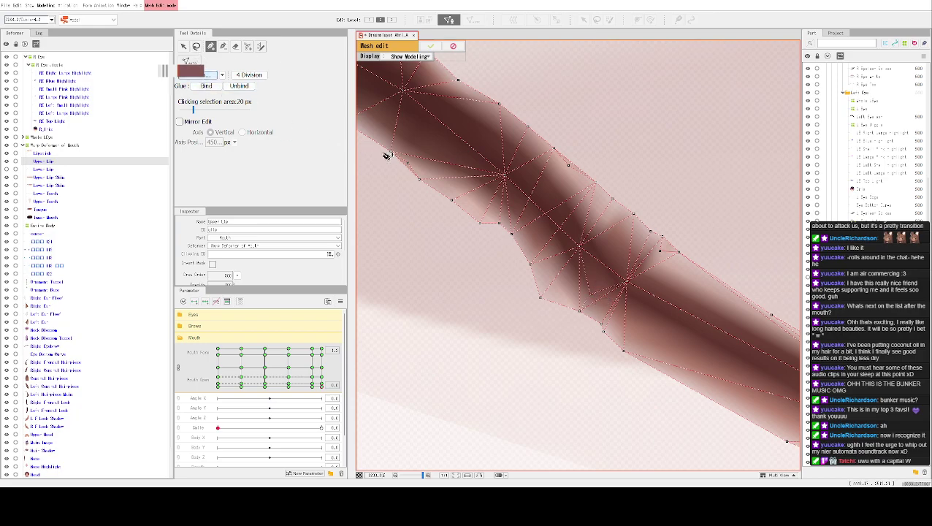
{"action": "left_click", "coordinate": [430, 45]}
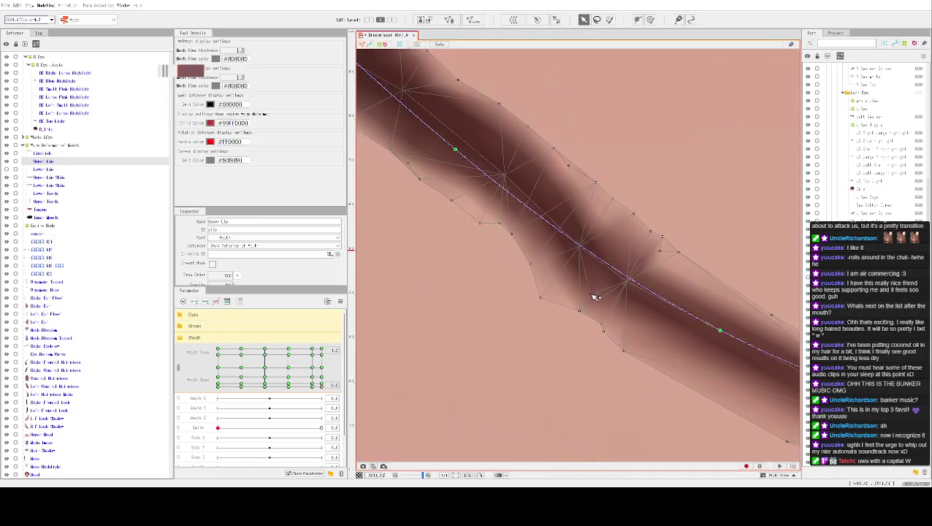
{"action": "key", "text": "ctrl+h"}
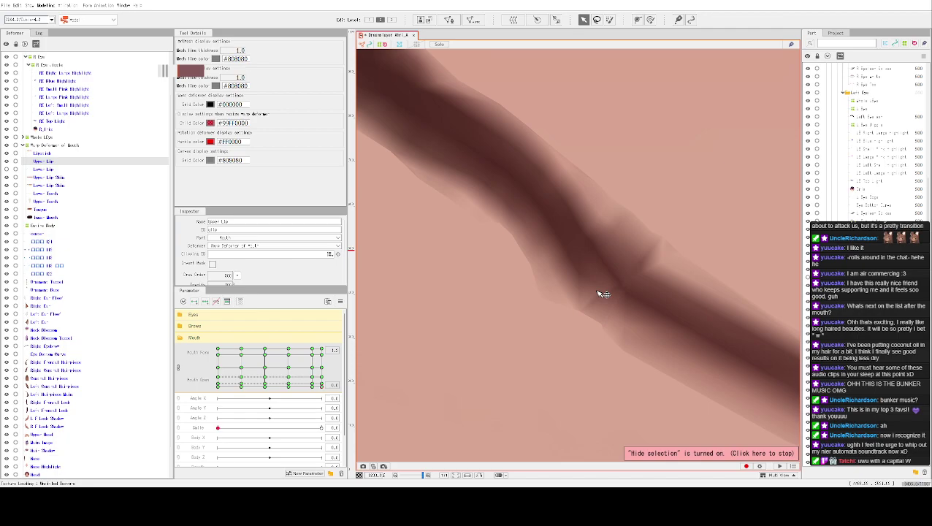
{"action": "key", "text": "ctrl+h"}
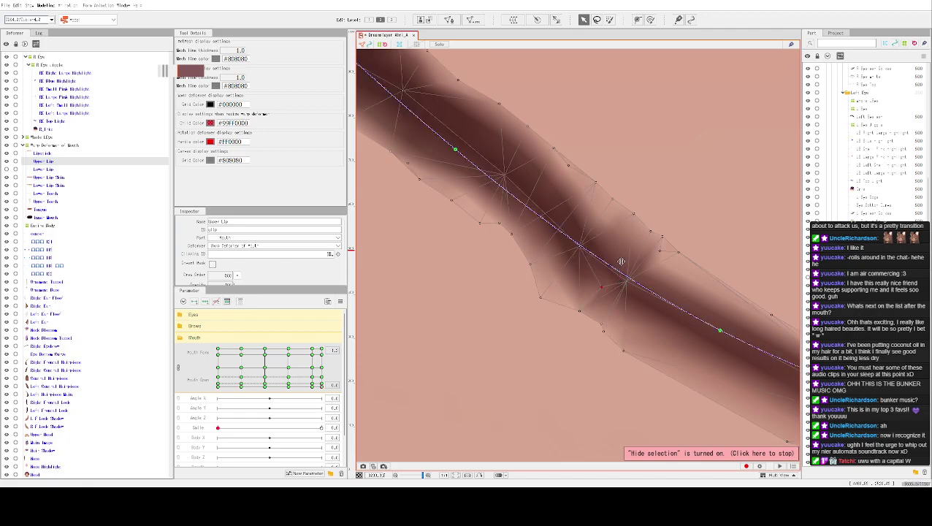
Add another mesh vertex inside the Upper Lip, below the centre-line vertex preceding the kink, and preview the stroke.
{"action": "key", "text": "ctrl+h"}
{"action": "key", "text": "ctrl+h"}
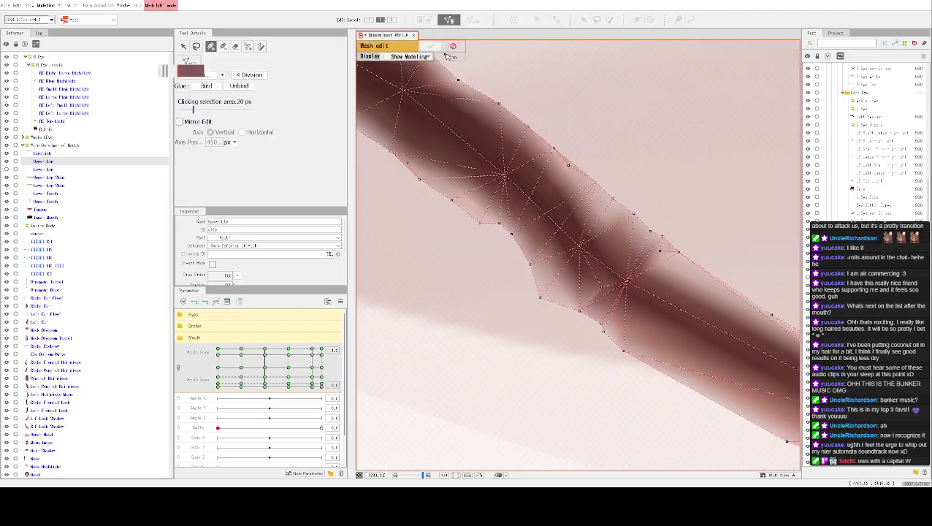
{"action": "double_click", "coordinate": [579, 288]}
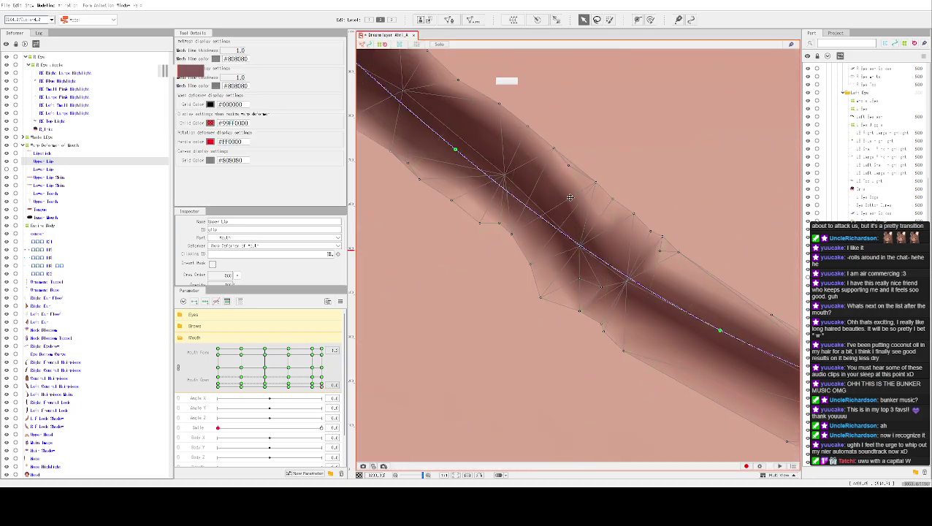
{"action": "left_click", "coordinate": [430, 45]}
{"action": "key", "text": "ctrl+h"}
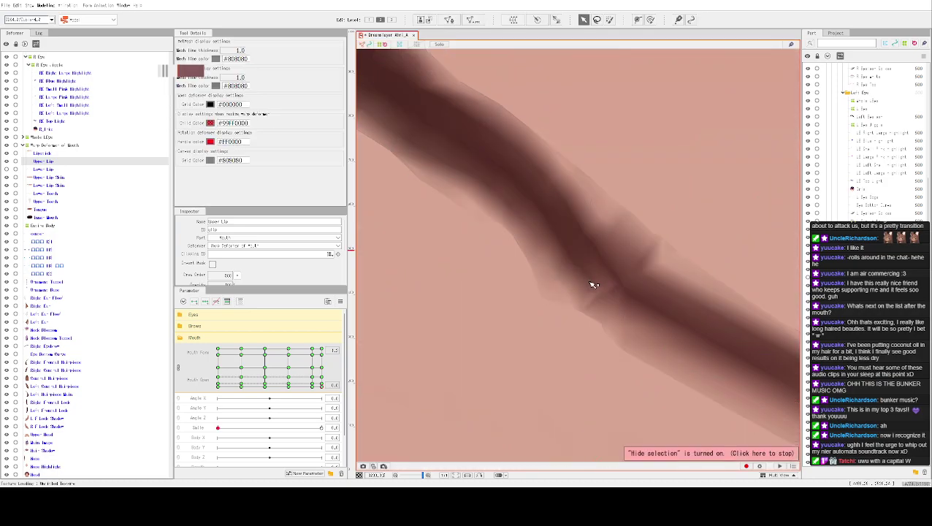
Move the added inner vertex at the kink slightly down toward the Upper Lip's lower edge.
{"action": "left_click", "coordinate": [605, 296]}
{"action": "left_click", "coordinate": [606, 290]}
{"action": "mouse_move", "coordinate": [601, 296]}
{"action": "left_mouse_down"}
{"action": "mouse_move", "coordinate": [618, 314]}
{"action": "mouse_move", "coordinate": [608, 306]}
{"action": "left_mouse_up"}
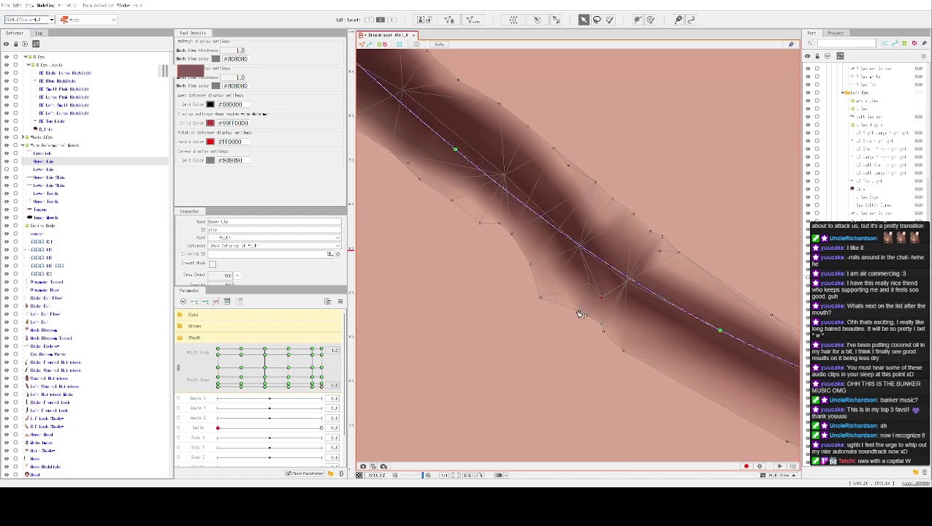
Reposition the lower-edge vertices beneath the kink closer together along the Upper Lip's outline, and preview the edge.
{"action": "left_click_drag", "start_coordinate": [583, 313], "coordinate": [607, 331]}
{"action": "mouse_move", "coordinate": [608, 330]}
{"action": "left_mouse_down"}
{"action": "mouse_move", "coordinate": [614, 308]}
{"action": "mouse_move", "coordinate": [601, 327]}
{"action": "mouse_move", "coordinate": [609, 312]}
{"action": "mouse_move", "coordinate": [658, 317]}
{"action": "mouse_move", "coordinate": [647, 328]}
{"action": "mouse_move", "coordinate": [626, 307]}
{"action": "mouse_move", "coordinate": [618, 270]}
{"action": "mouse_move", "coordinate": [612, 307]}
{"action": "mouse_move", "coordinate": [596, 318]}
{"action": "left_mouse_up"}
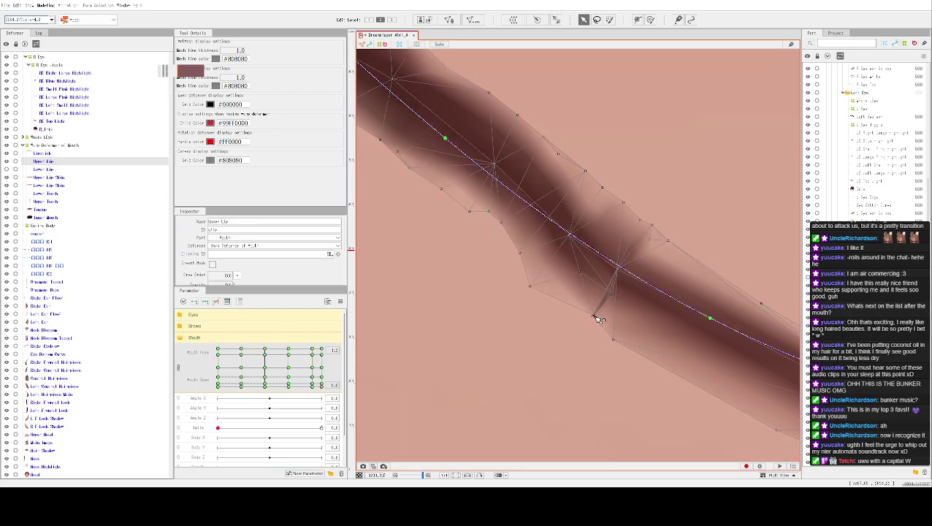
{"action": "mouse_move", "coordinate": [594, 316]}
{"action": "left_mouse_down"}
{"action": "mouse_move", "coordinate": [607, 332]}
{"action": "mouse_move", "coordinate": [591, 317]}
{"action": "mouse_move", "coordinate": [599, 324]}
{"action": "left_mouse_up"}
{"action": "key", "text": "ctrl+h"}
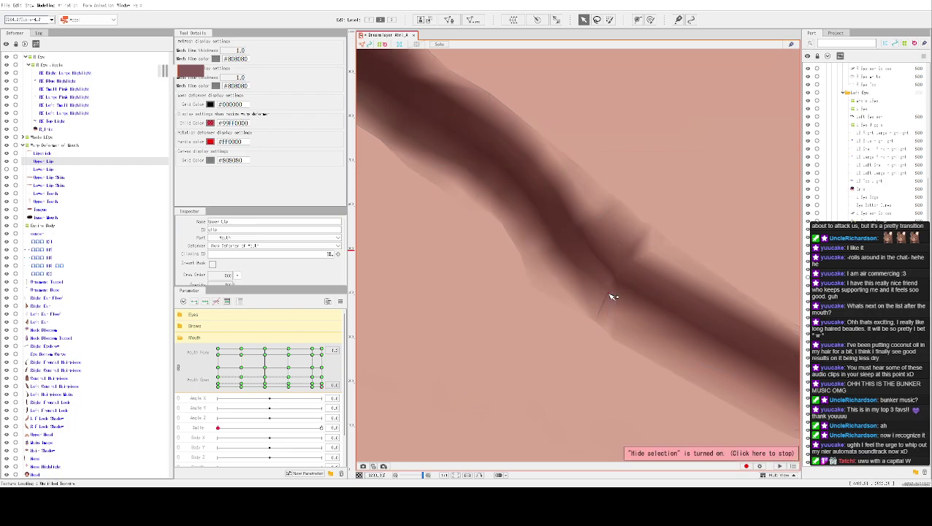
{"action": "key", "text": "ctrl+h"}
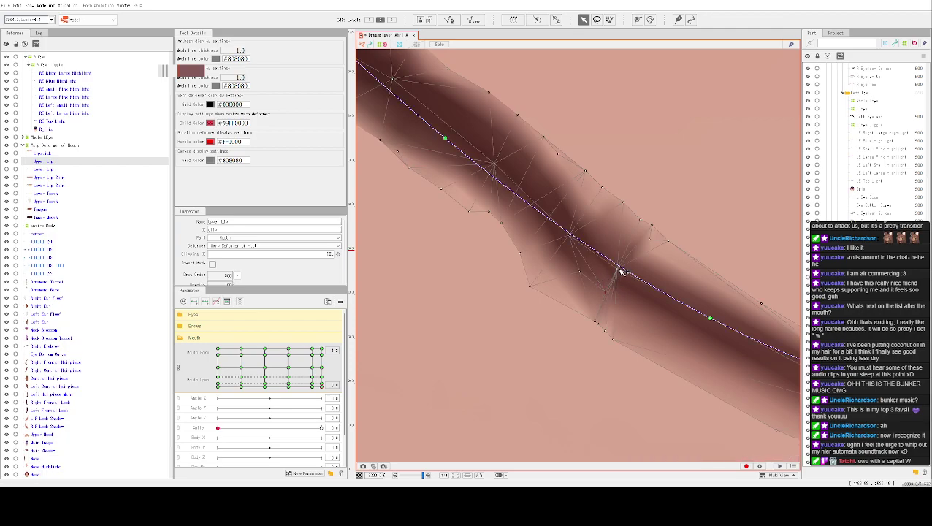
{"action": "key", "text": "ctrl+h"}
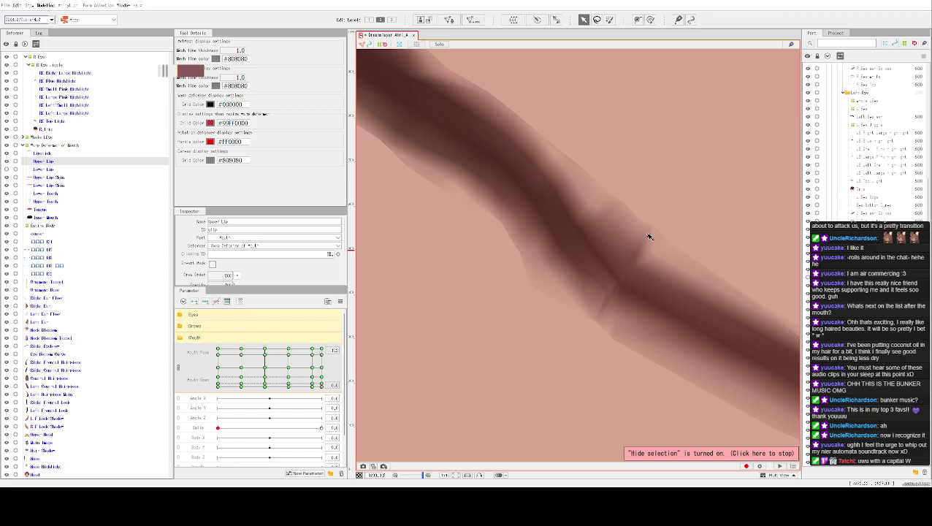
Nudge the Upper Lip's centre-line vertex at the kink to even out the stroke, and review the left side.
{"action": "key", "text": "ctrl+h"}
{"action": "key", "text": "ctrl+h"}
{"action": "mouse_move", "coordinate": [630, 279]}
{"action": "left_mouse_down"}
{"action": "mouse_move", "coordinate": [412, 170]}
{"action": "mouse_move", "coordinate": [617, 288]}
{"action": "mouse_move", "coordinate": [631, 268]}
{"action": "left_mouse_up"}
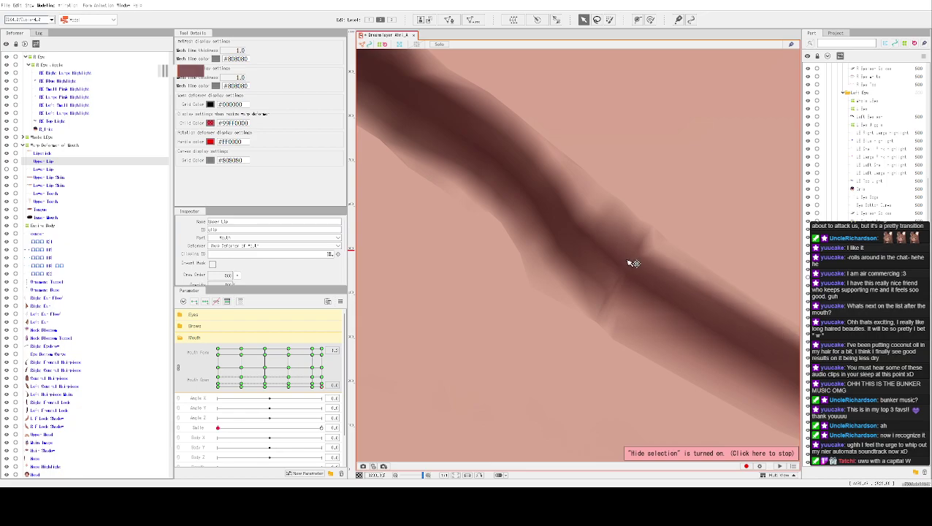
{"action": "scroll", "coordinate": [619, 181], "scroll_direction": "down", "scroll_amount": 2}
{"action": "scroll", "coordinate": [647, 153], "scroll_direction": "down", "scroll_amount": 2}
{"action": "left_click", "coordinate": [640, 229]}
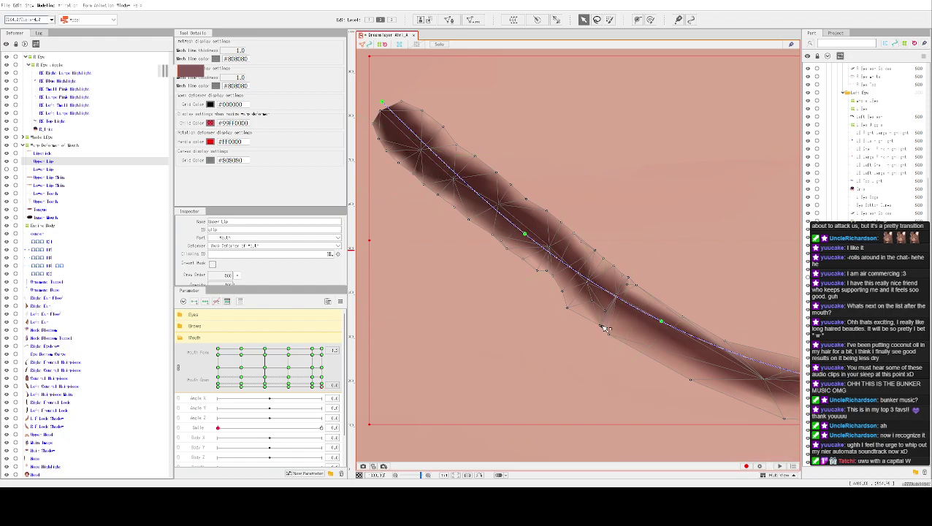
Nudge the middle point of the Upper Lip's deform path down along the stroke, check the mesh and preview the kink.
{"action": "key", "text": "ctrl+h"}
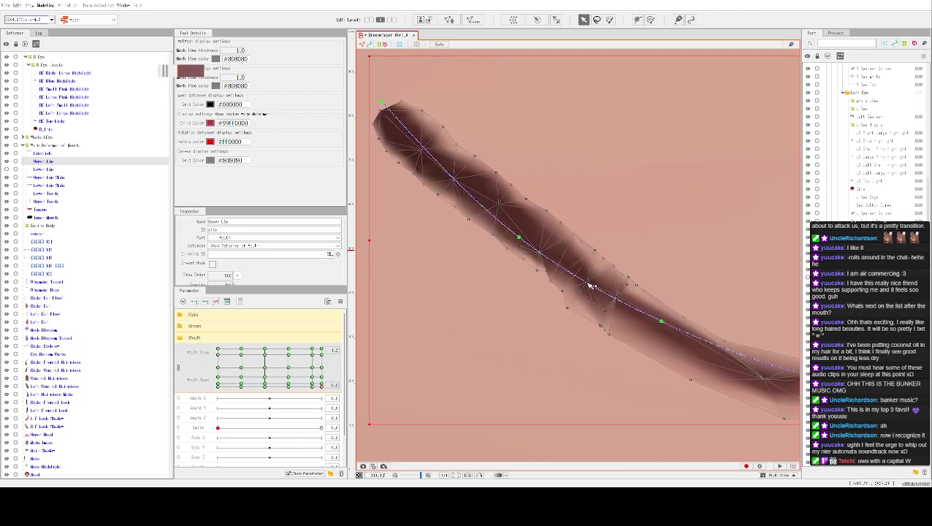
{"action": "key", "text": "ctrl+h"}
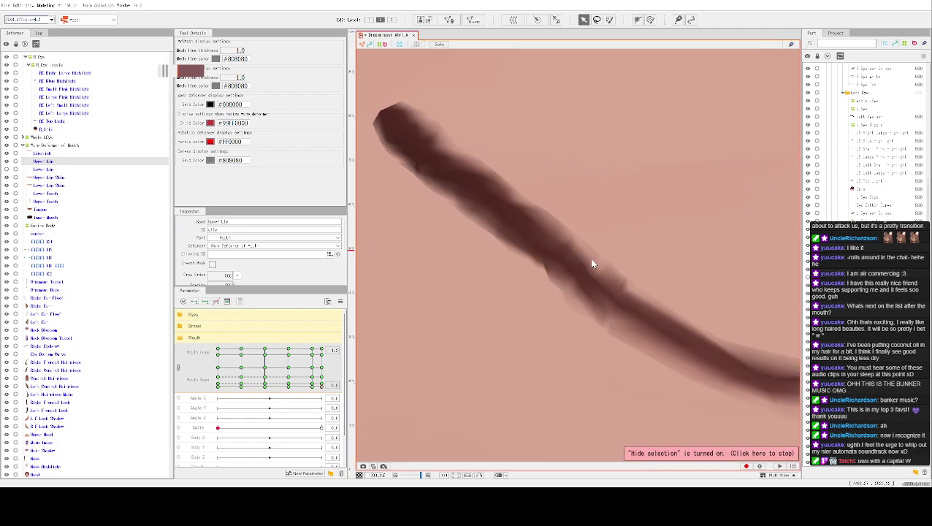
{"action": "left_click", "coordinate": [578, 258]}
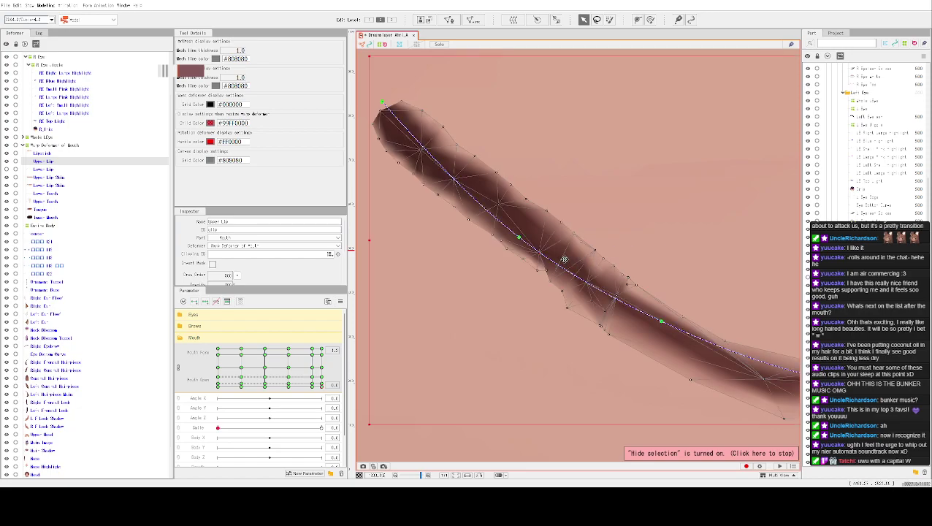
{"action": "left_click", "coordinate": [448, 19]}
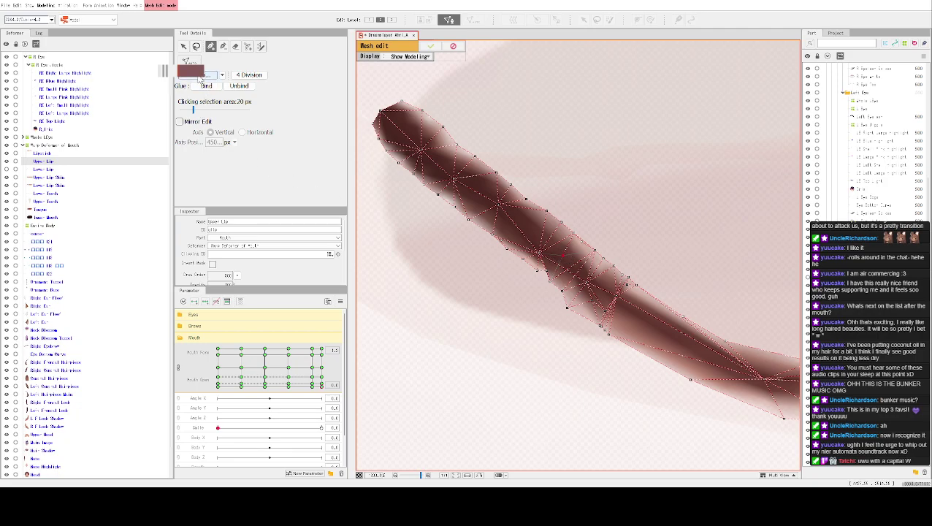
{"action": "left_click", "coordinate": [431, 48]}
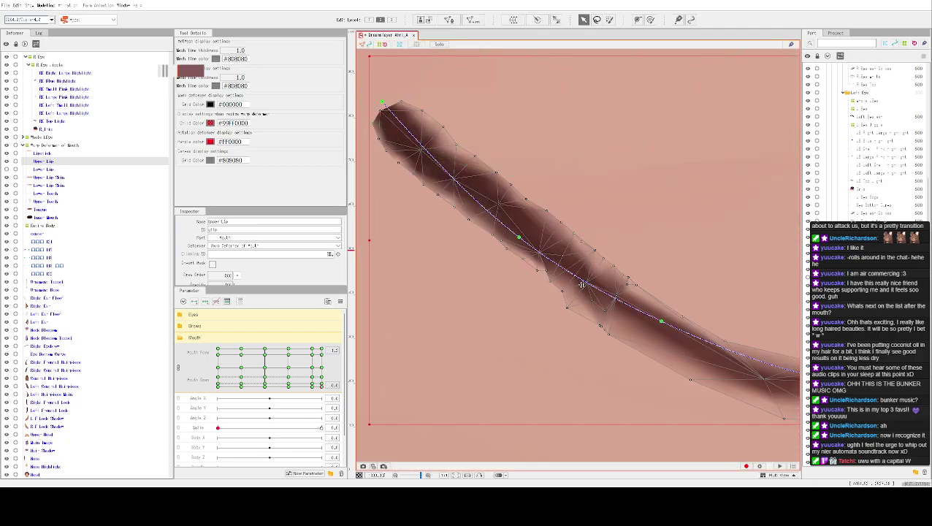
{"action": "key", "text": "ctrl+h"}
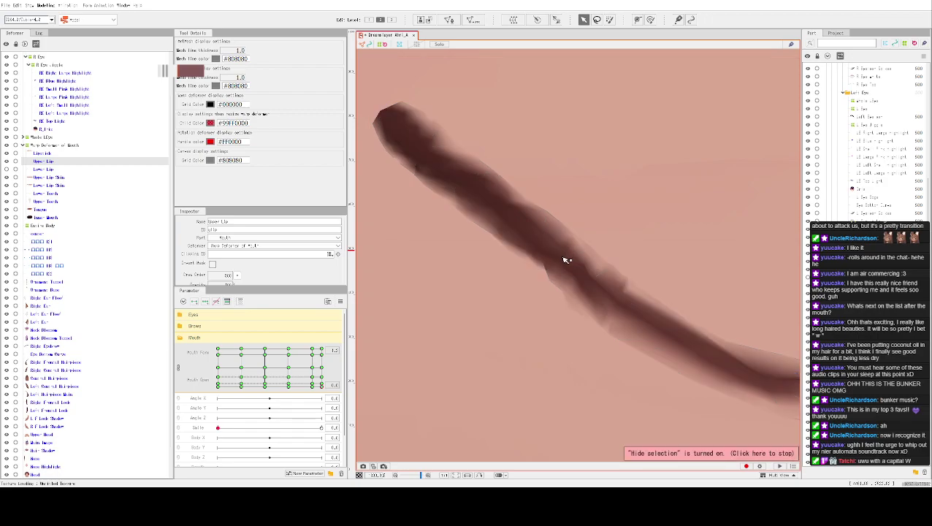
{"action": "key", "text": "ctrl+h"}
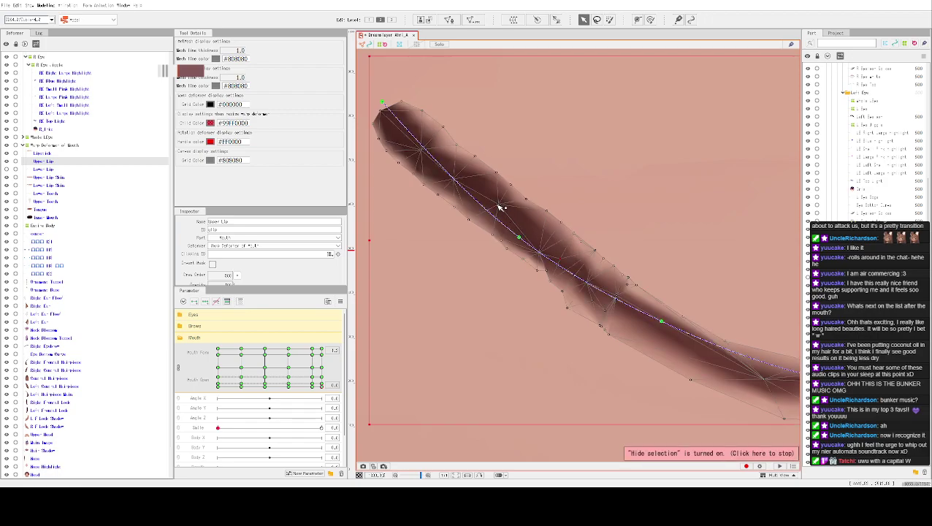
Shift the centre-line vertex before the path's middle point and the upper-edge vertices above it inward to thin the Upper Lip, and preview.
{"action": "key", "text": "ctrl+h"}
{"action": "key", "text": "ctrl+h"}
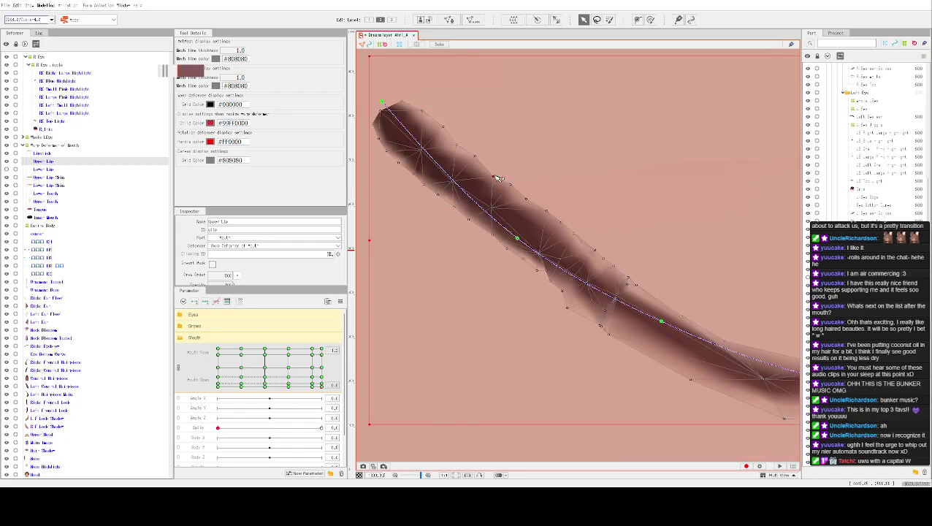
{"action": "key", "text": "ctrl+h"}
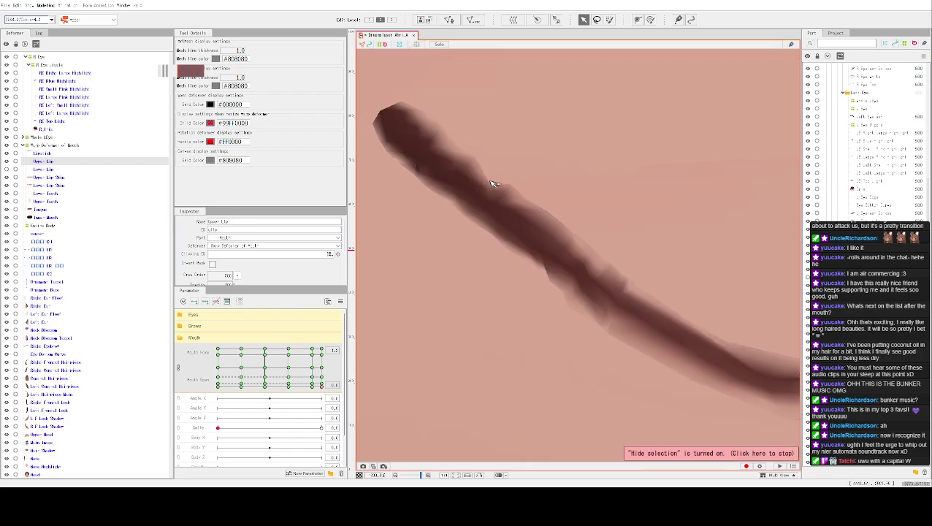
{"action": "left_click", "coordinate": [490, 200]}
{"action": "left_click", "coordinate": [471, 223]}
{"action": "left_click", "coordinate": [508, 189]}
{"action": "key", "text": "ctrl+h"}
{"action": "left_click", "coordinate": [479, 192]}
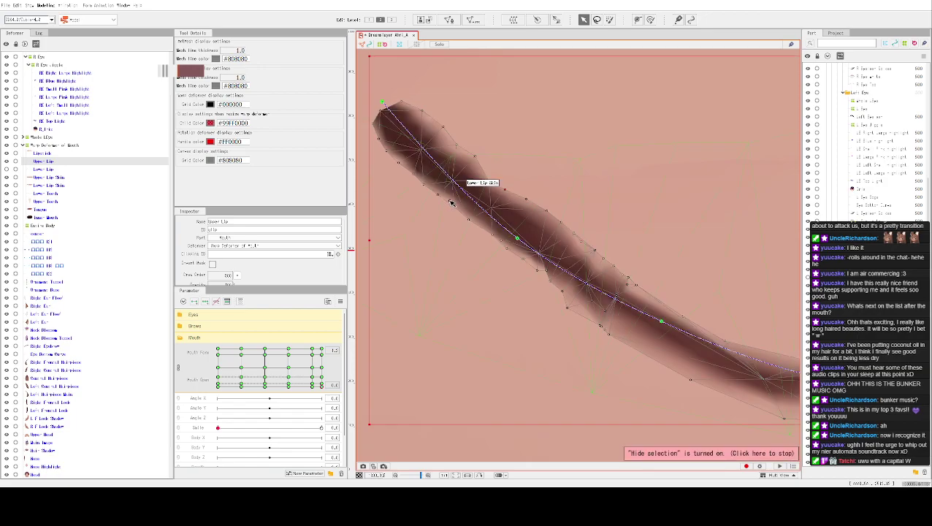
Move the two centre-line vertices nearest the Upper Lip's left corner slightly inward along the stroke, and preview the shape.
{"action": "key", "text": "ctrl+h"}
{"action": "key", "text": "ctrl+h"}
{"action": "key", "text": "ctrl+h"}
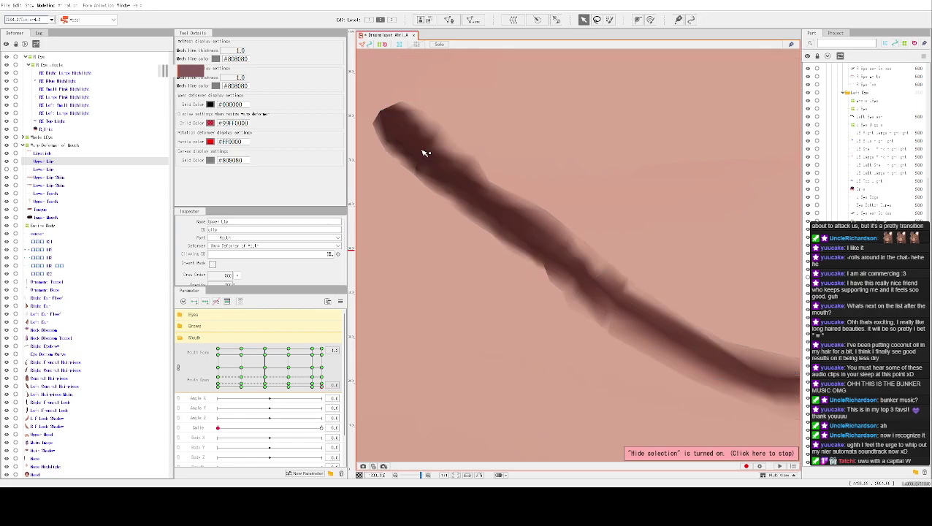
{"action": "left_click", "coordinate": [428, 152]}
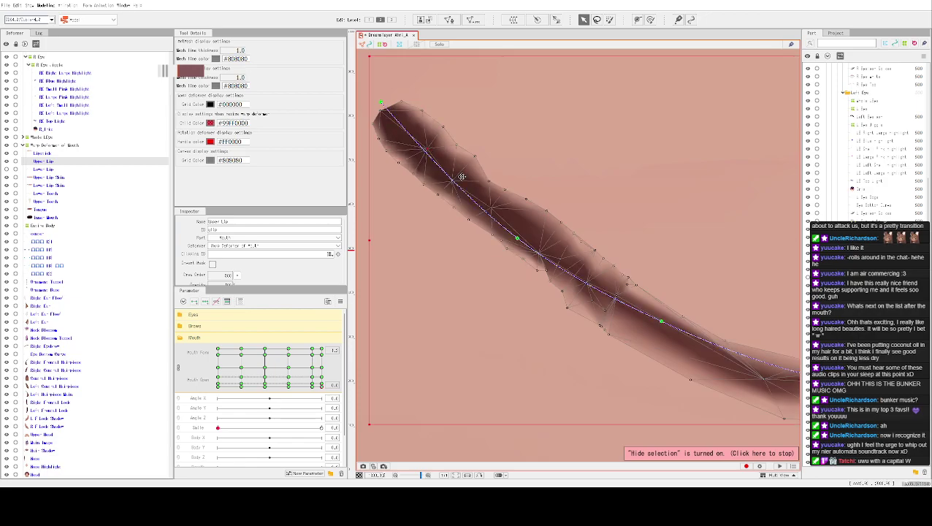
{"action": "key", "text": "ctrl+h"}
{"action": "key", "text": "ctrl+h"}
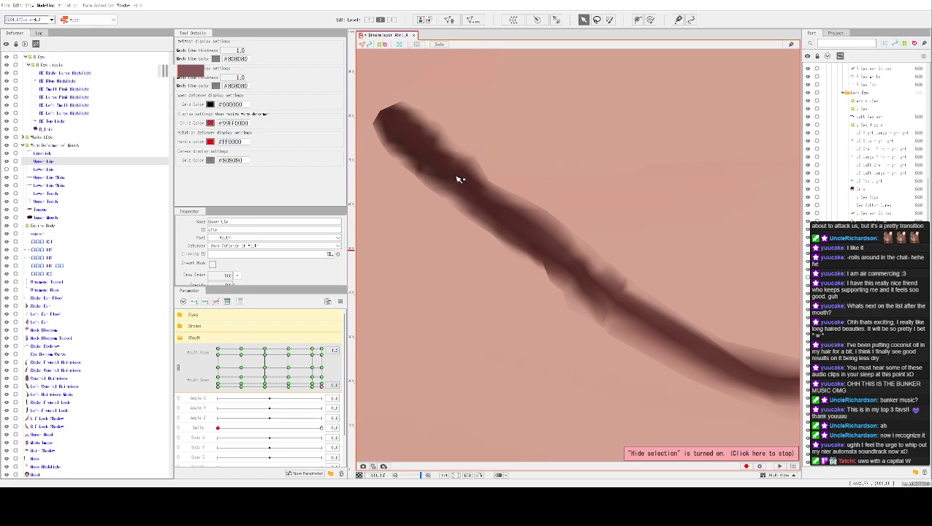
{"action": "left_click", "coordinate": [434, 164]}
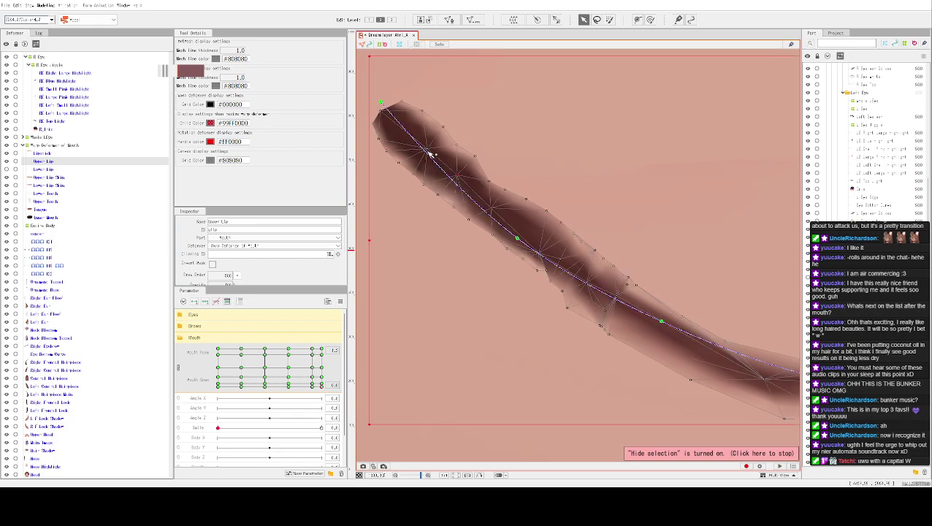
Move the Upper Lip path's left end point inward and up, adjust its middle point to match, and hide the selection overlay.
{"action": "key", "text": "ctrl+h"}
{"action": "left_click_drag", "start_coordinate": [383, 104], "coordinate": [400, 96]}
{"action": "left_click_drag", "start_coordinate": [518, 238], "coordinate": [522, 235]}
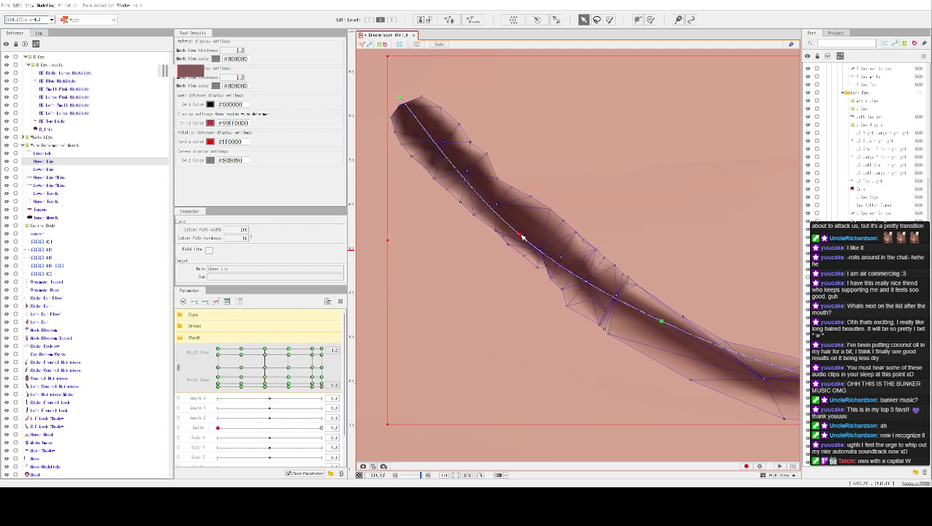
{"action": "key", "text": "ctrl+t"}
Examine the smile close up and on the full face while varying Mouth Form between its maximum and neutral.
{"action": "scroll", "coordinate": [590, 165], "scroll_direction": "down", "scroll_amount": 3}
{"action": "left_click_drag", "start_coordinate": [612, 156], "coordinate": [540, 179]}
{"action": "scroll", "coordinate": [482, 183], "scroll_direction": "down", "scroll_amount": 4}
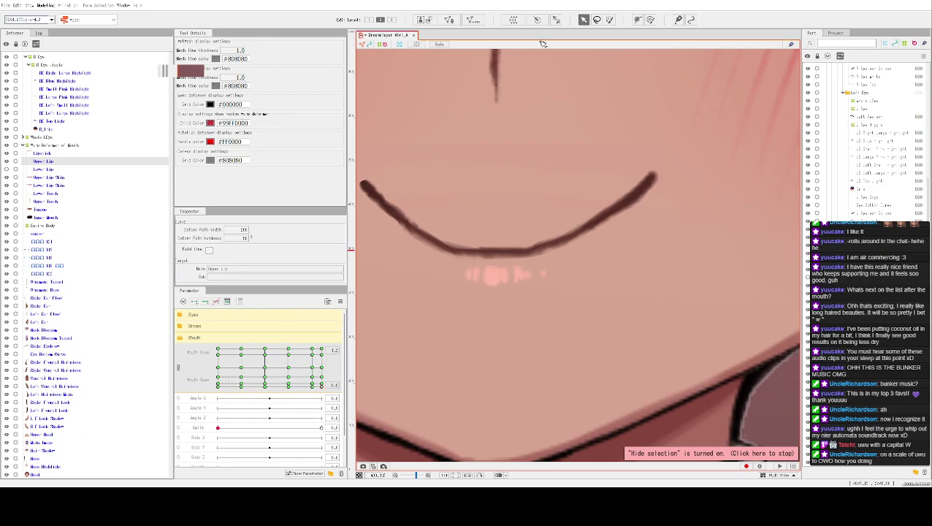
{"action": "scroll", "coordinate": [586, 229], "scroll_direction": "down", "scroll_amount": 10}
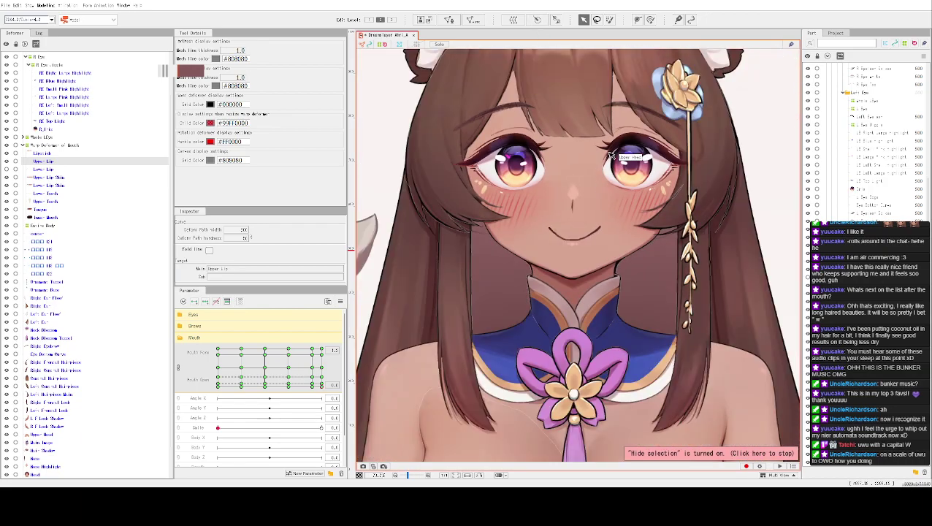
{"action": "scroll", "coordinate": [611, 156], "scroll_direction": "down", "scroll_amount": 4}
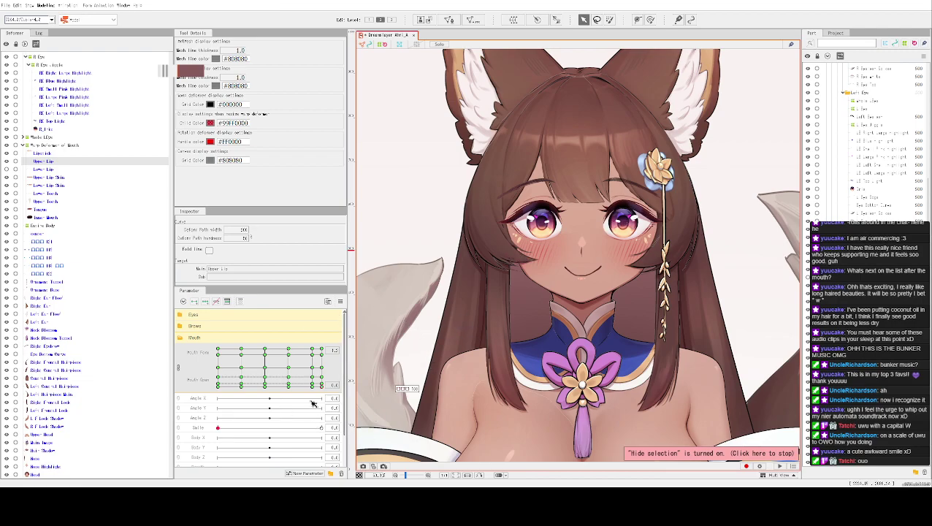
{"action": "mouse_move", "coordinate": [323, 389]}
{"action": "left_mouse_down"}
{"action": "mouse_move", "coordinate": [180, 396]}
{"action": "mouse_move", "coordinate": [263, 411]}
{"action": "left_mouse_up"}
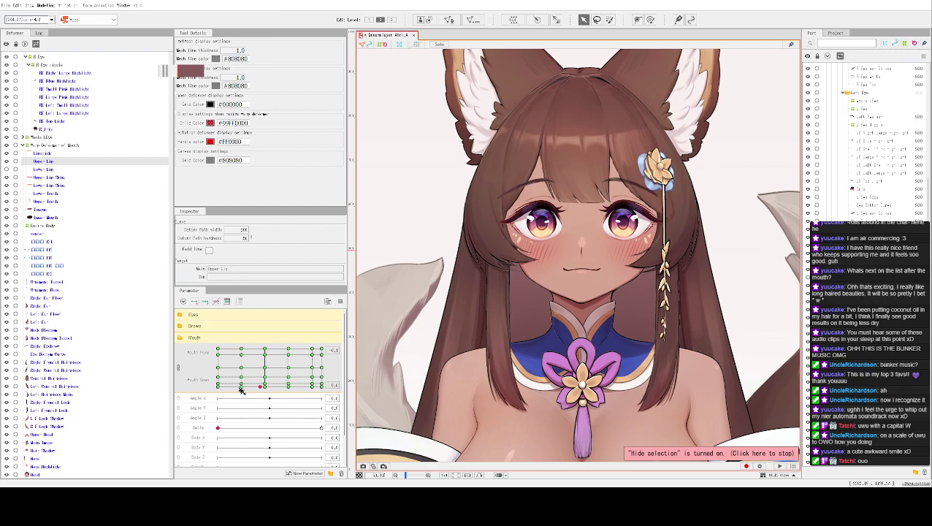
{"action": "left_click_drag", "start_coordinate": [260, 385], "coordinate": [333, 425]}
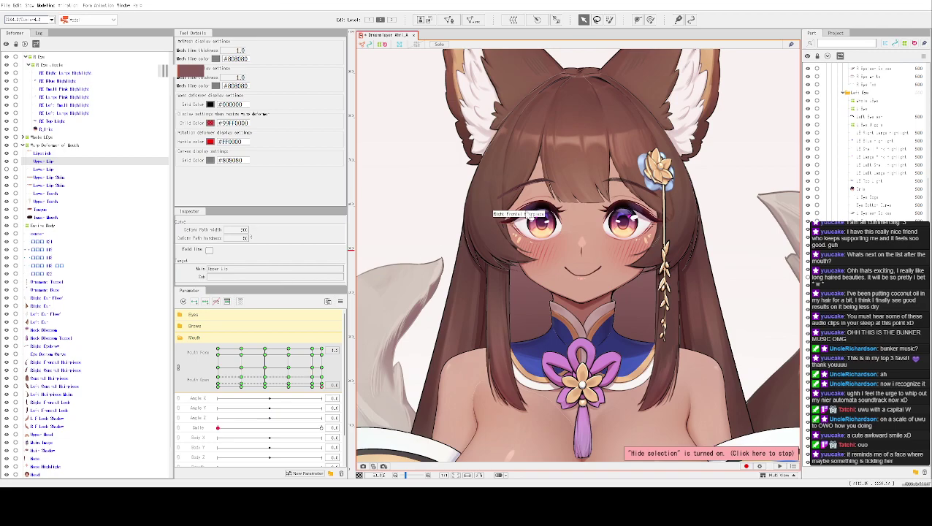
{"action": "scroll", "coordinate": [510, 208], "scroll_direction": "up", "scroll_amount": 5}
{"action": "scroll", "coordinate": [494, 310], "scroll_direction": "down", "scroll_amount": 2}
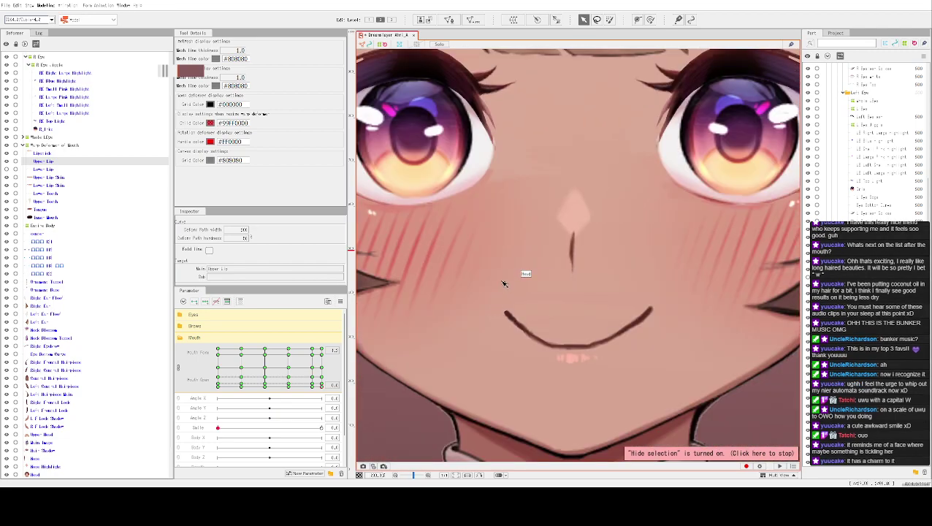
{"action": "scroll", "coordinate": [496, 274], "scroll_direction": "down", "scroll_amount": 5}
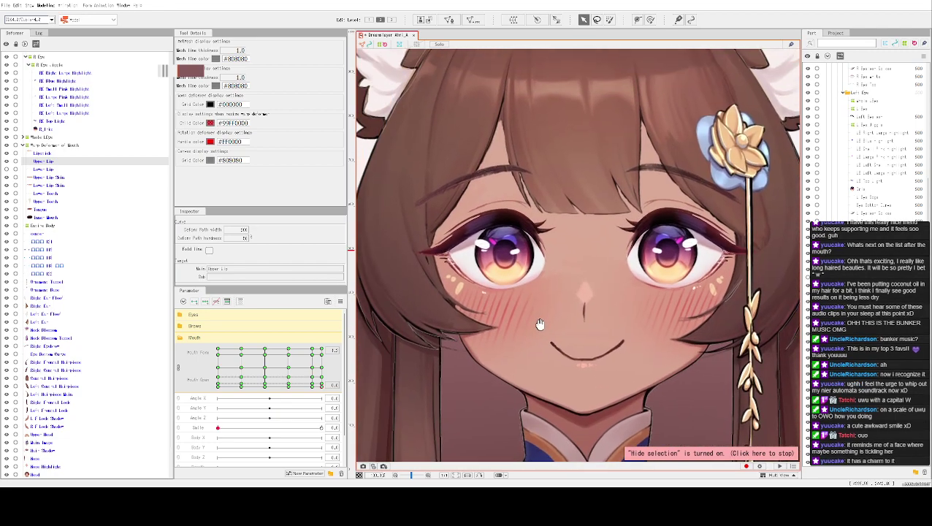
{"action": "left_click_drag", "start_coordinate": [325, 392], "coordinate": [267, 413]}
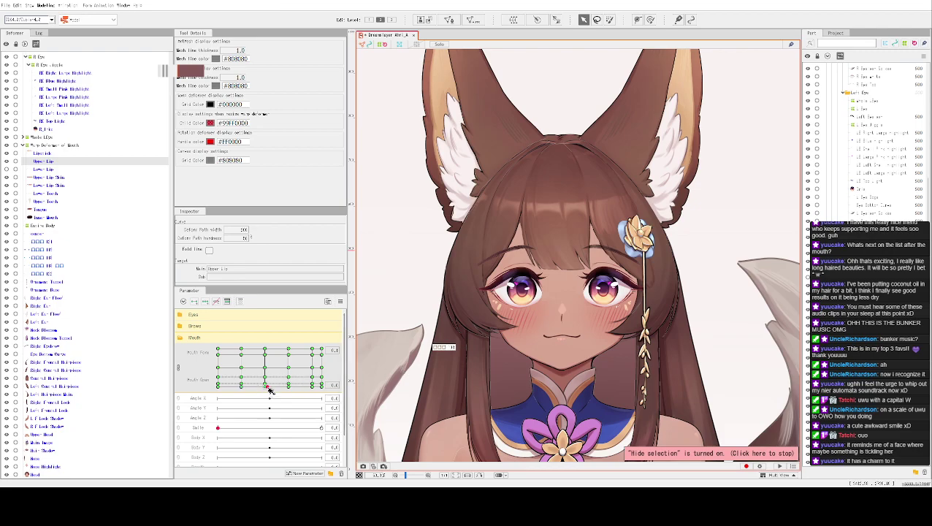
Set Mouth Form to -1.0 and Mouth Open to 0.1, and select the Lower Lip Skin on the mouth.
{"action": "left_click_drag", "start_coordinate": [270, 389], "coordinate": [216, 384]}
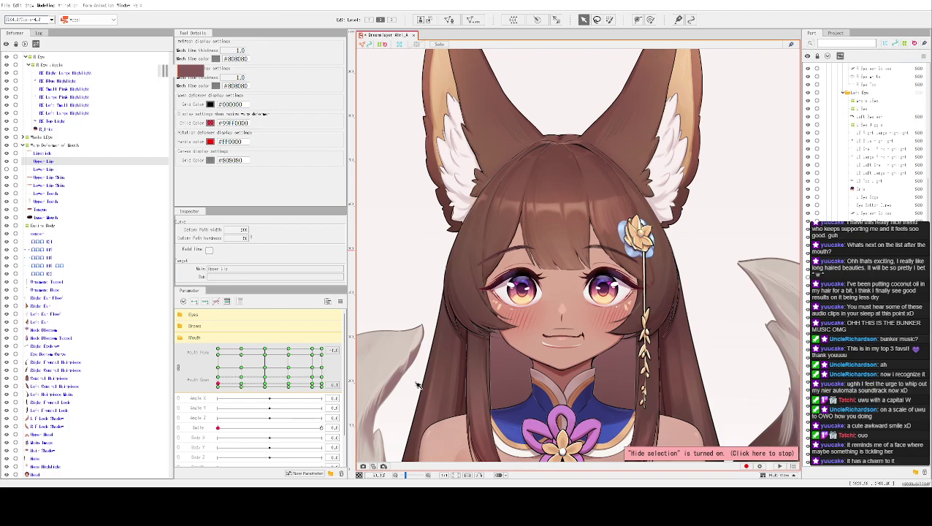
{"action": "scroll", "coordinate": [577, 348], "scroll_direction": "up", "scroll_amount": 5}
{"action": "left_click", "coordinate": [585, 293]}
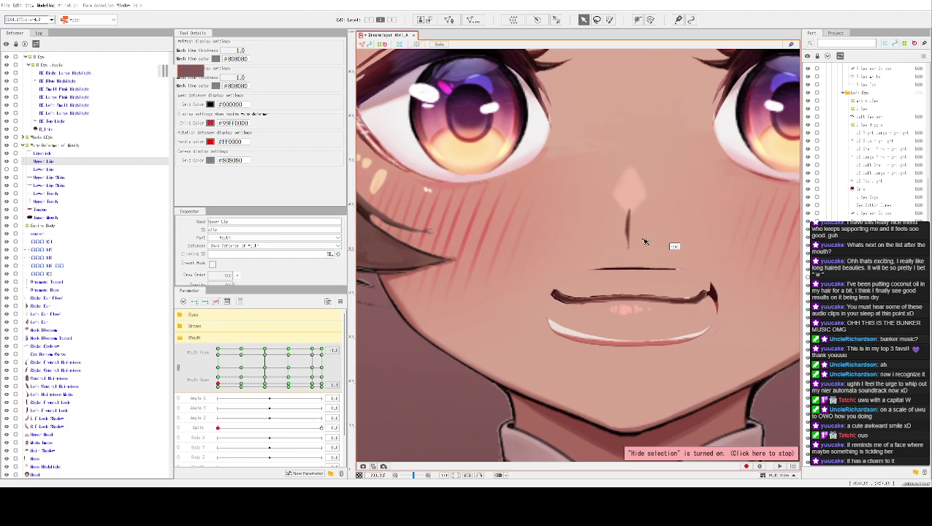
{"action": "left_click", "coordinate": [566, 299]}
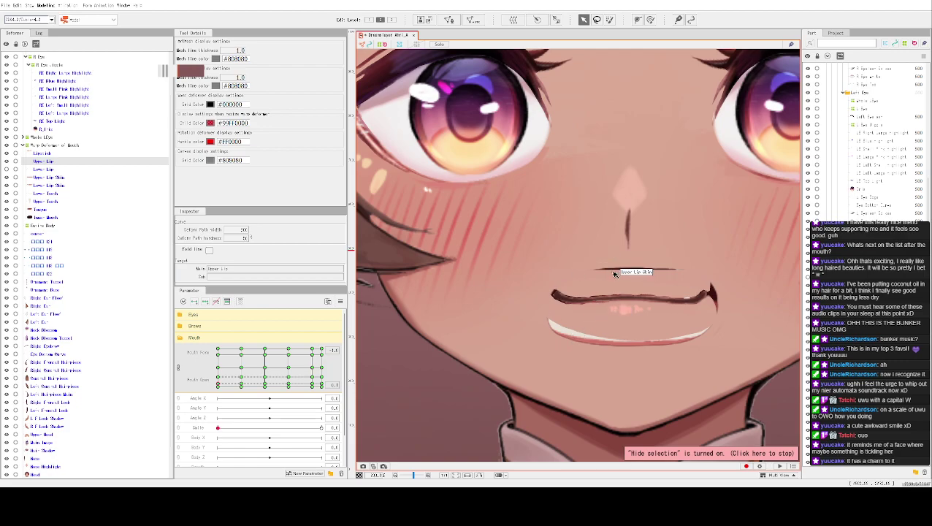
{"action": "scroll", "coordinate": [605, 319], "scroll_direction": "up", "scroll_amount": 3}
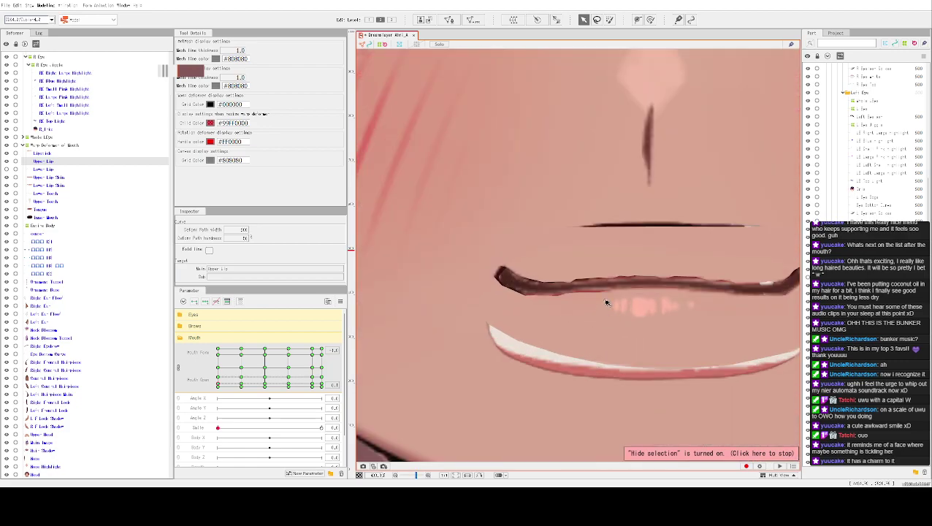
{"action": "left_click", "coordinate": [528, 305]}
{"action": "scroll", "coordinate": [686, 308], "scroll_direction": "down", "scroll_amount": 2}
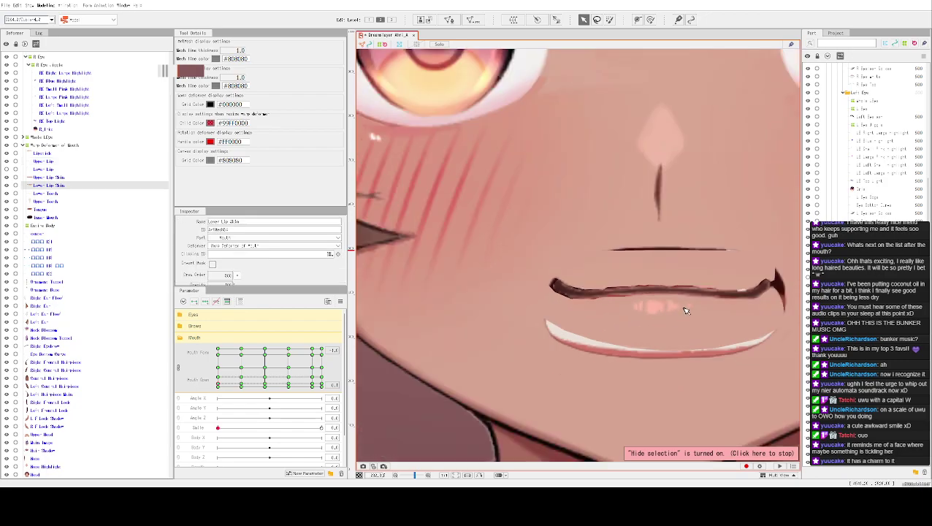
{"action": "scroll", "coordinate": [657, 313], "scroll_direction": "down", "scroll_amount": 2}
{"action": "scroll", "coordinate": [650, 336], "scroll_direction": "up", "scroll_amount": 2}
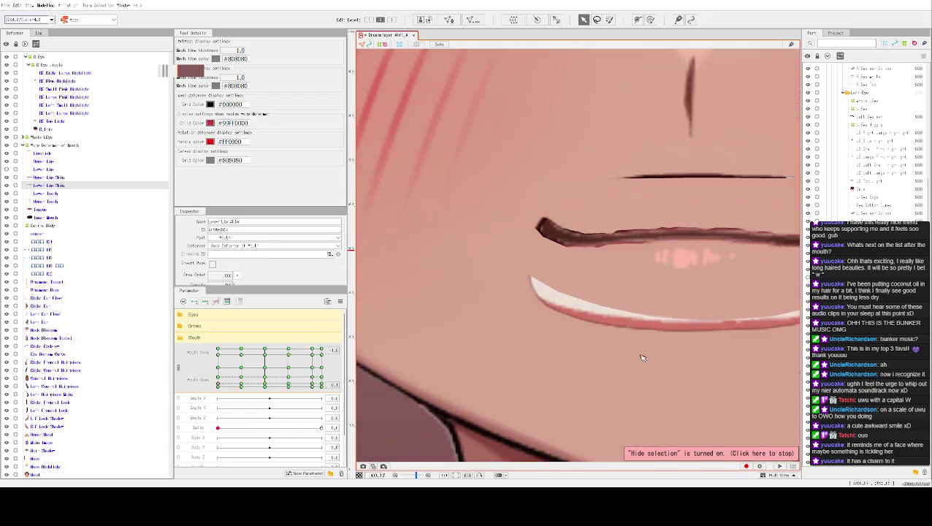
{"action": "scroll", "coordinate": [599, 362], "scroll_direction": "up", "scroll_amount": 1}
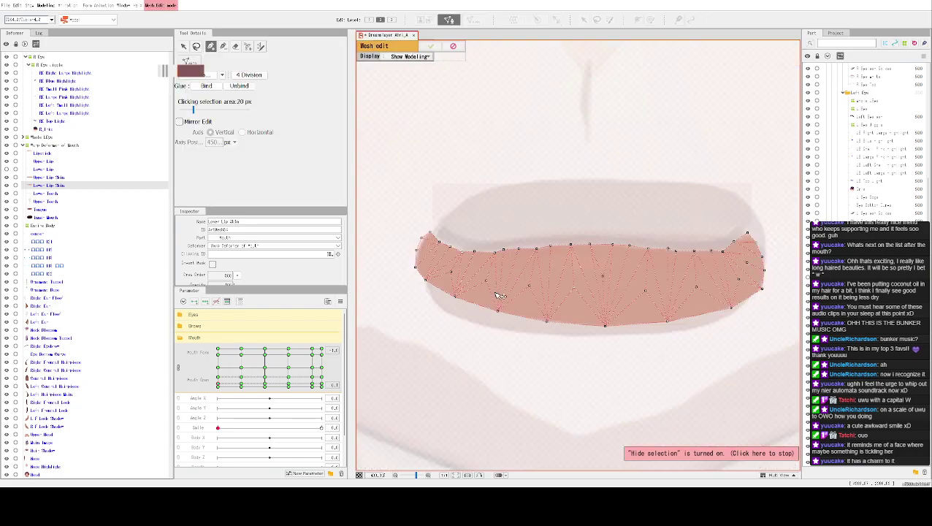
{"action": "double_click", "coordinate": [495, 293]}
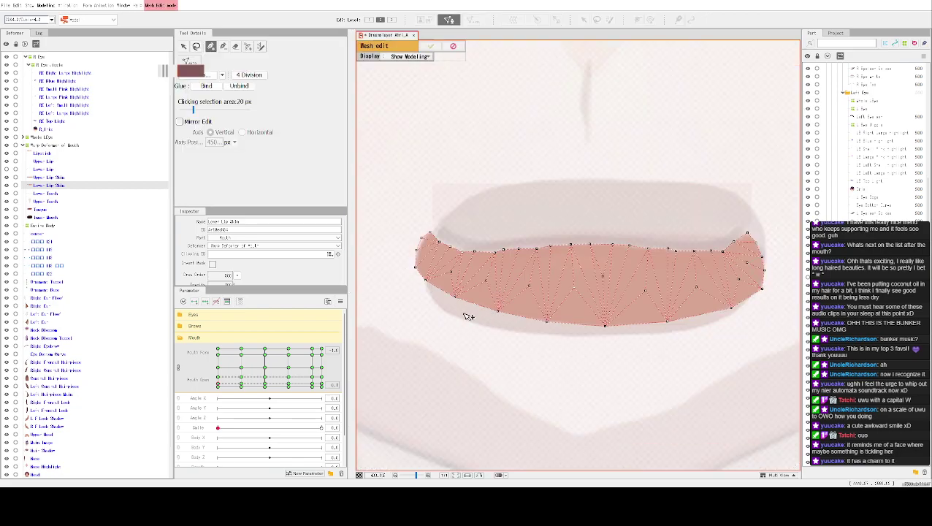
{"action": "left_click", "coordinate": [452, 45]}
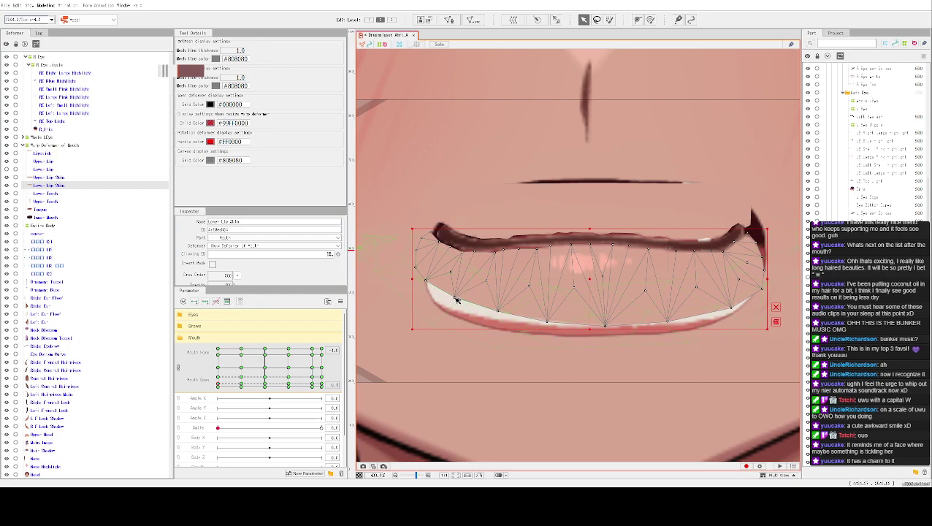
Move the Lower Lip Skin's lower and inner vertices down together to cover the exposed lower teeth and lip, and deselect the mesh.
{"action": "left_click_drag", "start_coordinate": [420, 272], "coordinate": [782, 340]}
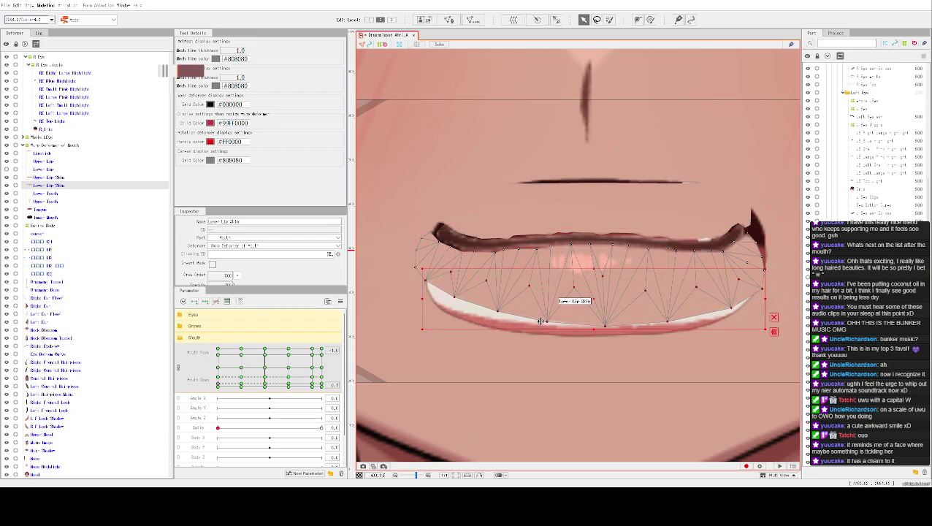
{"action": "left_click_drag", "start_coordinate": [552, 325], "coordinate": [547, 343]}
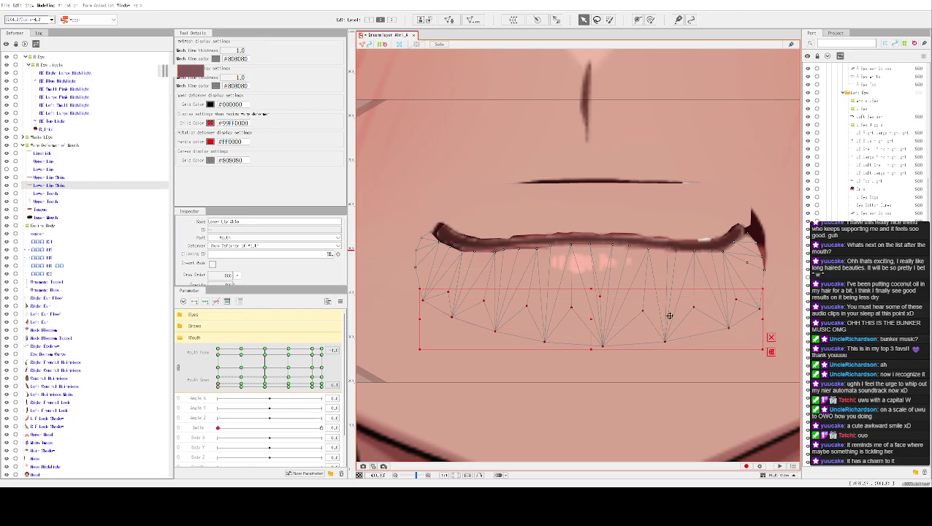
{"action": "left_click", "coordinate": [781, 242]}
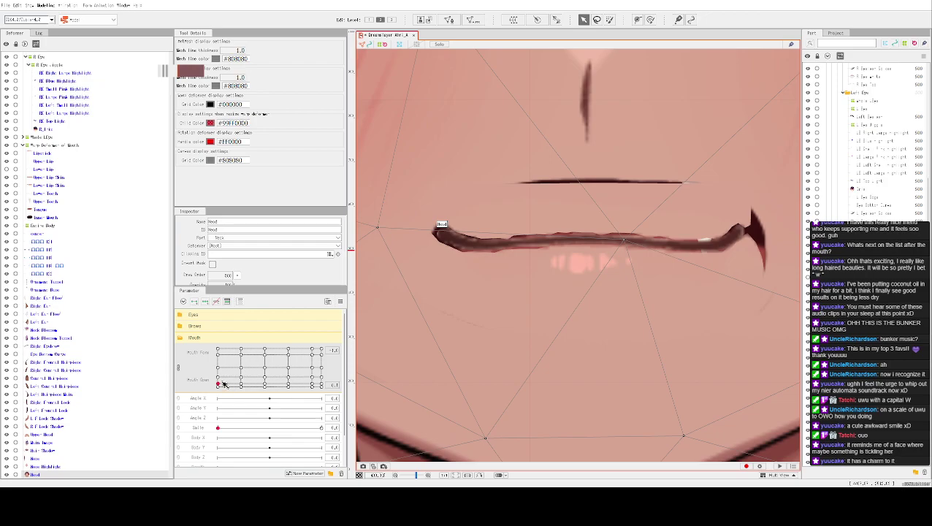
Select the Lower Lip Skin, compare the closed and slightly open mouth, and return Mouth Open to 0.1.
{"action": "left_click_drag", "start_coordinate": [219, 385], "coordinate": [219, 387]}
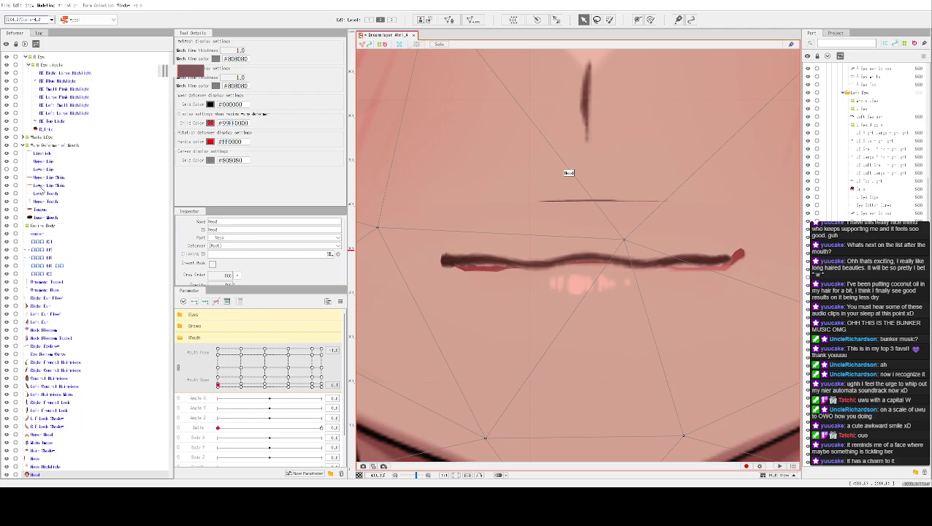
{"action": "left_click", "coordinate": [48, 185]}
{"action": "scroll", "coordinate": [773, 289], "scroll_direction": "up", "scroll_amount": 3}
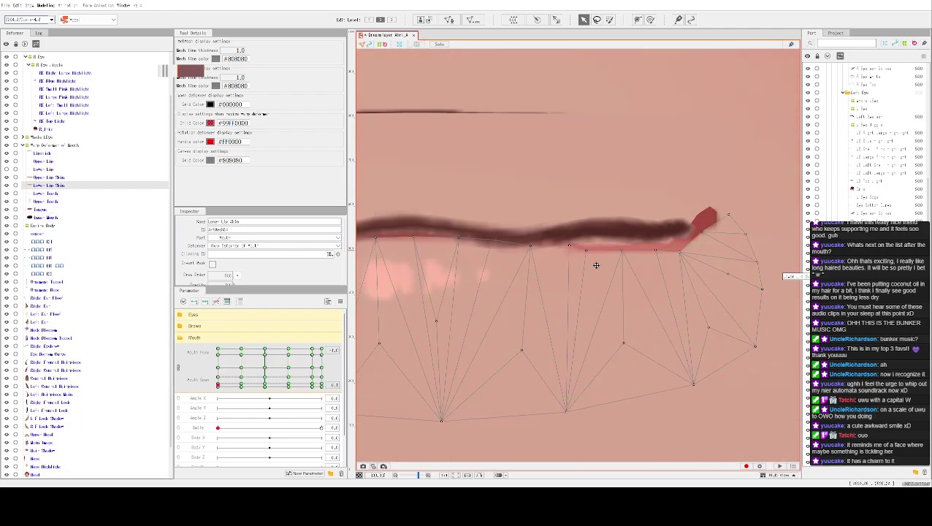
{"action": "left_click", "coordinate": [592, 253]}
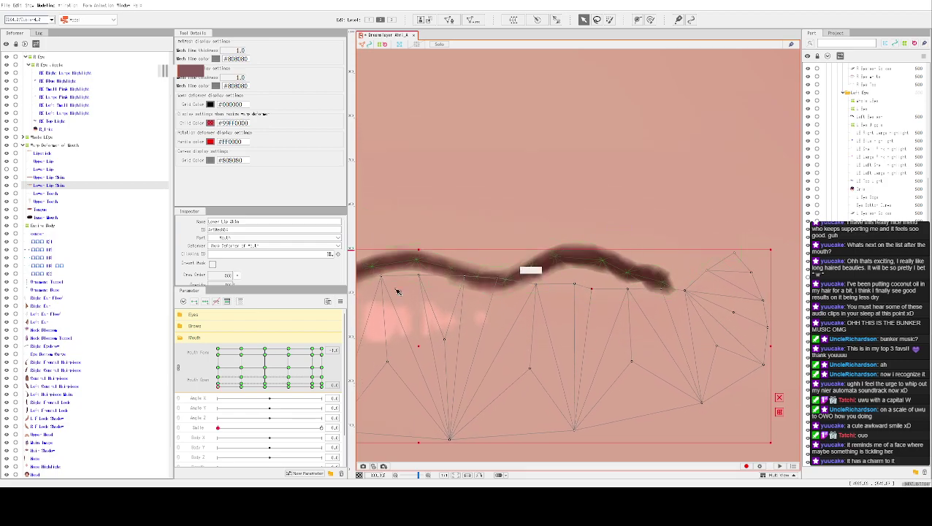
{"action": "left_click", "coordinate": [219, 386]}
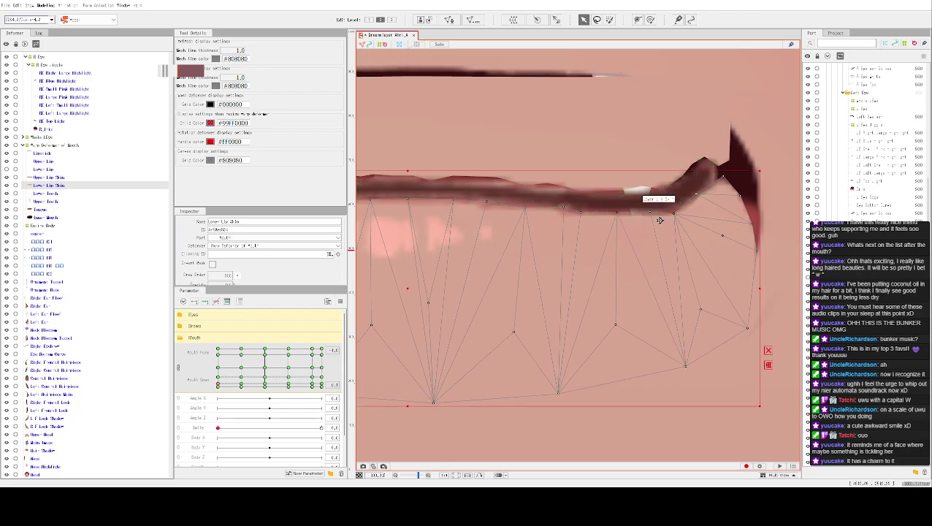
Raise the Lower Lip Skin's upper-edge vertices onto the lip line, from the right corner across to the left corner.
{"action": "left_click", "coordinate": [678, 211]}
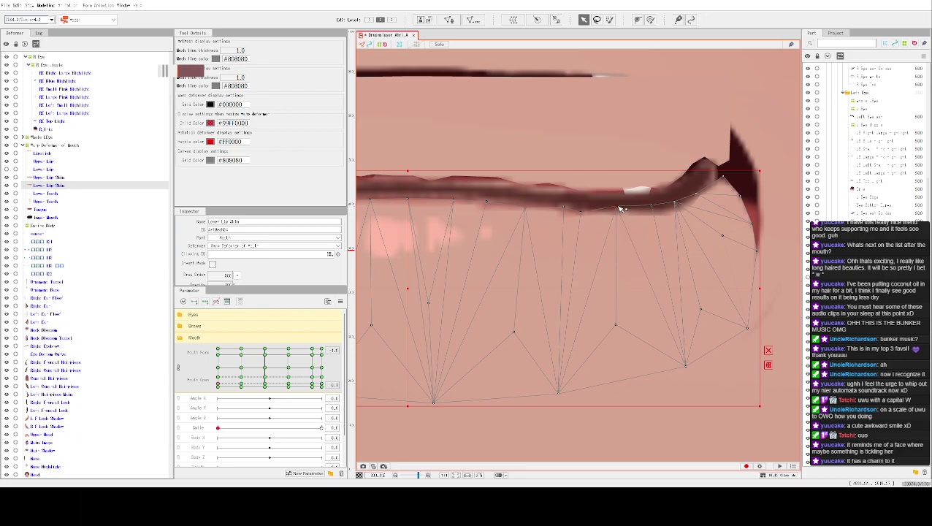
{"action": "left_click_drag", "start_coordinate": [565, 210], "coordinate": [526, 201]}
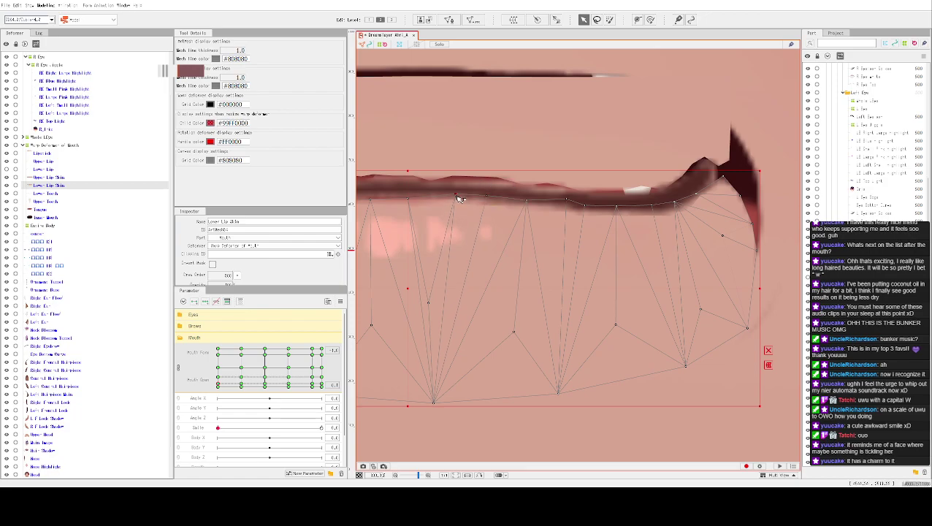
{"action": "left_click_drag", "start_coordinate": [410, 212], "coordinate": [600, 242]}
{"action": "scroll", "coordinate": [601, 243], "scroll_direction": "down", "scroll_amount": 2}
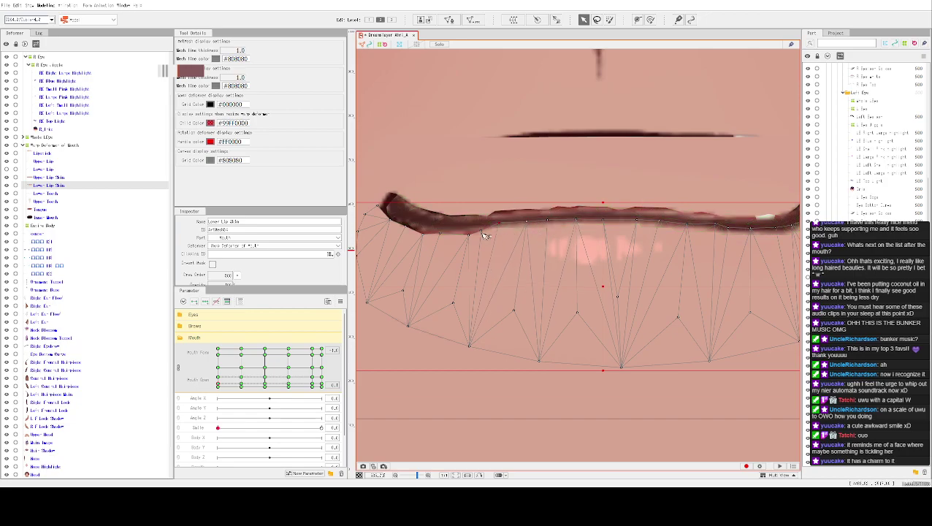
{"action": "mouse_move", "coordinate": [471, 241]}
{"action": "left_mouse_down"}
{"action": "mouse_move", "coordinate": [424, 236]}
{"action": "mouse_move", "coordinate": [421, 225]}
{"action": "mouse_move", "coordinate": [388, 207]}
{"action": "left_mouse_up"}
Lower the Upper Lip Skin's bottom-edge vertices from the left mouth corner toward the center so they follow the lip line.
{"action": "left_click", "coordinate": [461, 197]}
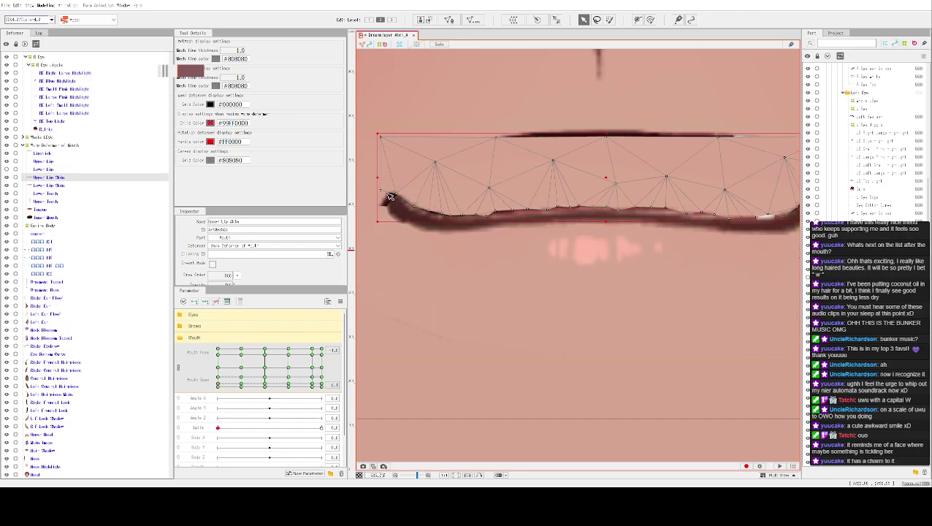
{"action": "left_click_drag", "start_coordinate": [382, 200], "coordinate": [415, 210]}
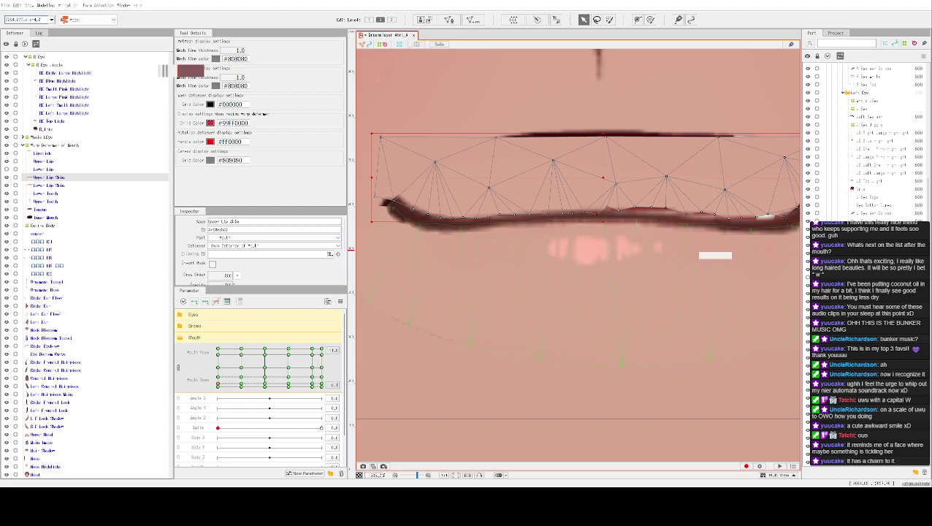
Reshape the Lower Lip Skin's vertices at the right mouth corner, pulling the outer ones up and outward over the exposed Inner Mouth.
{"action": "left_click", "coordinate": [385, 211]}
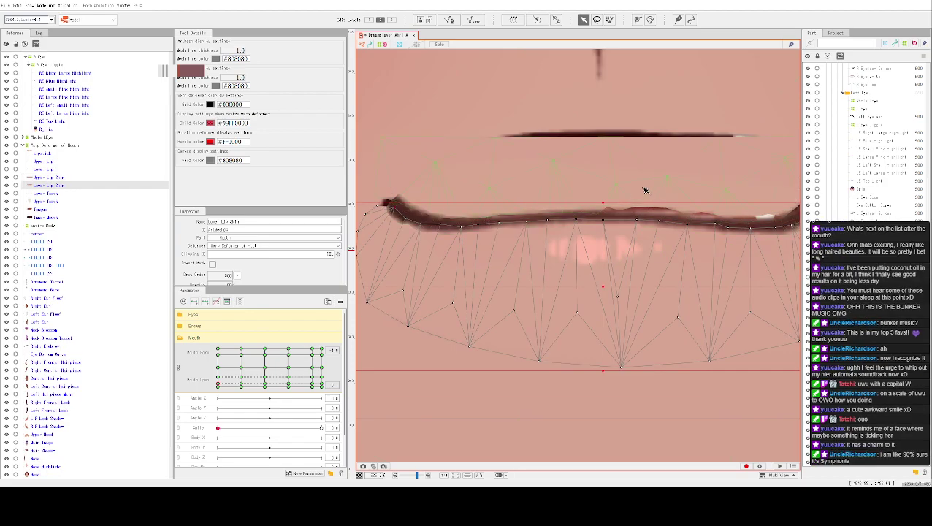
{"action": "scroll", "coordinate": [564, 210], "scroll_direction": "down", "scroll_amount": 2}
{"action": "scroll", "coordinate": [712, 265], "scroll_direction": "up", "scroll_amount": 2}
{"action": "scroll", "coordinate": [712, 265], "scroll_direction": "up", "scroll_amount": 2}
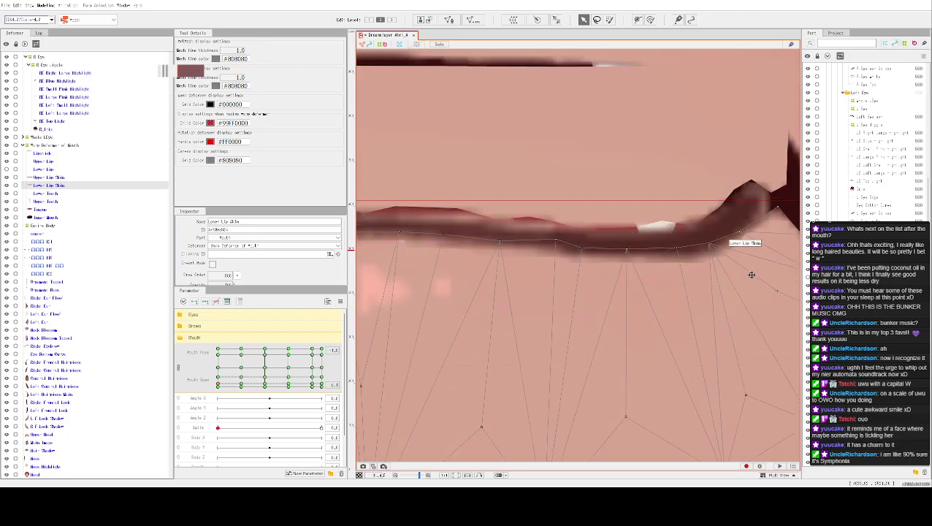
{"action": "left_click_drag", "start_coordinate": [745, 265], "coordinate": [606, 312]}
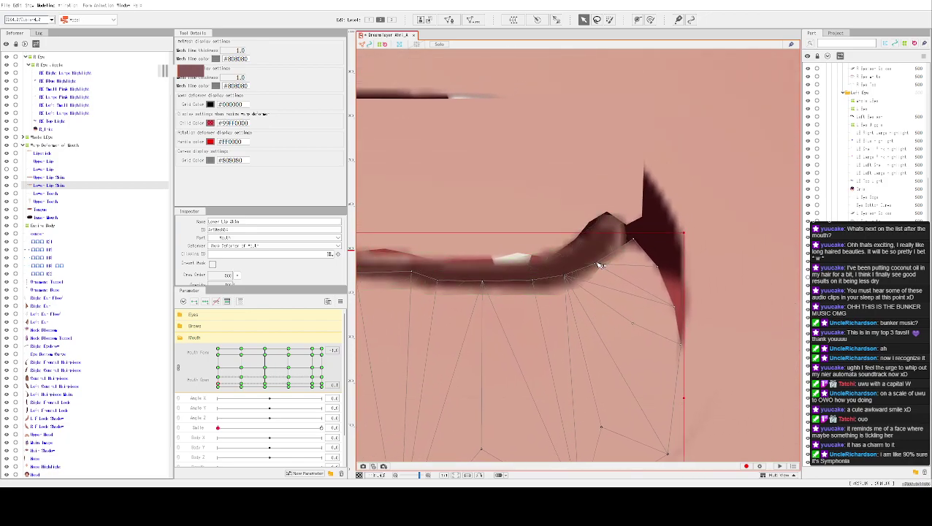
{"action": "left_click_drag", "start_coordinate": [632, 242], "coordinate": [622, 235]}
{"action": "left_click_drag", "start_coordinate": [657, 264], "coordinate": [670, 268]}
{"action": "left_click_drag", "start_coordinate": [684, 345], "coordinate": [683, 337]}
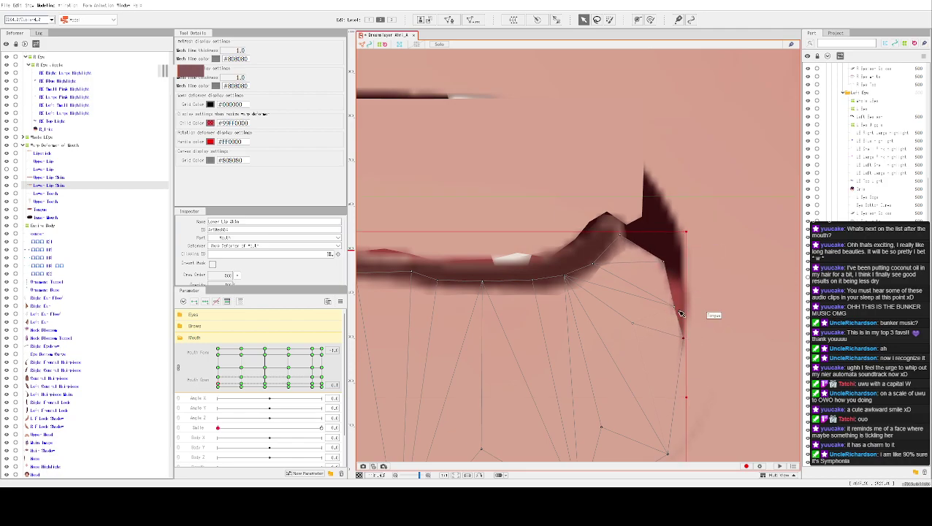
{"action": "mouse_move", "coordinate": [672, 255]}
{"action": "left_mouse_down"}
{"action": "mouse_move", "coordinate": [675, 243]}
{"action": "mouse_move", "coordinate": [670, 257]}
{"action": "left_mouse_up"}
{"action": "left_click_drag", "start_coordinate": [674, 307], "coordinate": [683, 297]}
Move the Upper Lip Skin's right-corner vertices down and outward to cover the Inner Mouth beside the lip end.
{"action": "left_click", "coordinate": [635, 208]}
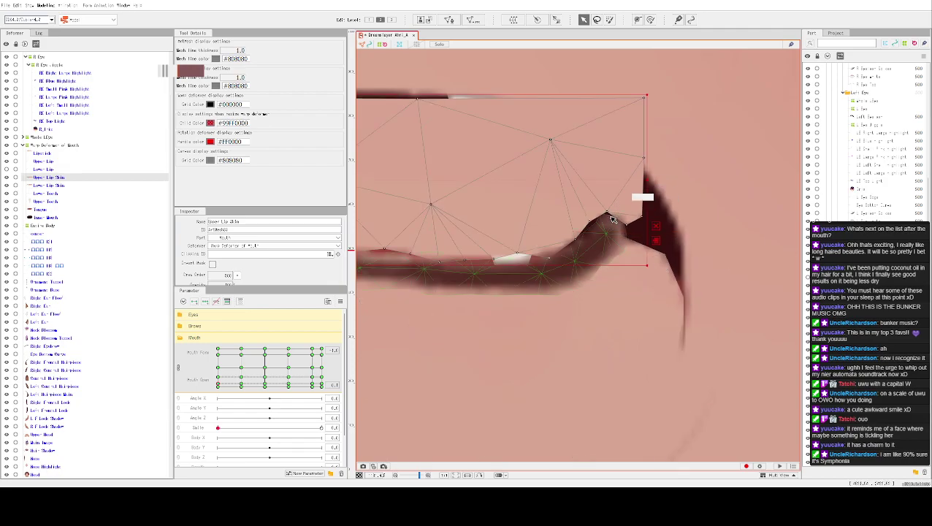
{"action": "mouse_move", "coordinate": [578, 246]}
{"action": "left_mouse_down"}
{"action": "mouse_move", "coordinate": [586, 254]}
{"action": "mouse_move", "coordinate": [597, 221]}
{"action": "mouse_move", "coordinate": [608, 241]}
{"action": "left_mouse_up"}
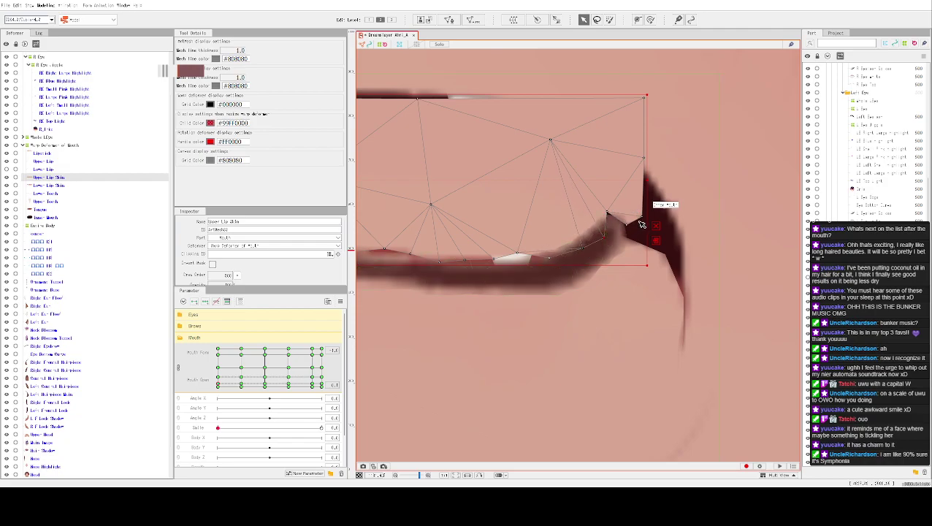
{"action": "mouse_move", "coordinate": [647, 217]}
{"action": "left_mouse_down"}
{"action": "mouse_move", "coordinate": [661, 216]}
{"action": "mouse_move", "coordinate": [650, 205]}
{"action": "mouse_move", "coordinate": [617, 215]}
{"action": "mouse_move", "coordinate": [626, 235]}
{"action": "mouse_move", "coordinate": [652, 213]}
{"action": "mouse_move", "coordinate": [665, 217]}
{"action": "left_mouse_up"}
Move the Inner Mouth up slightly and scale it down to fit behind the lips and their skin covers.
{"action": "left_click", "coordinate": [679, 270]}
{"action": "scroll", "coordinate": [688, 266], "scroll_direction": "down", "scroll_amount": 3}
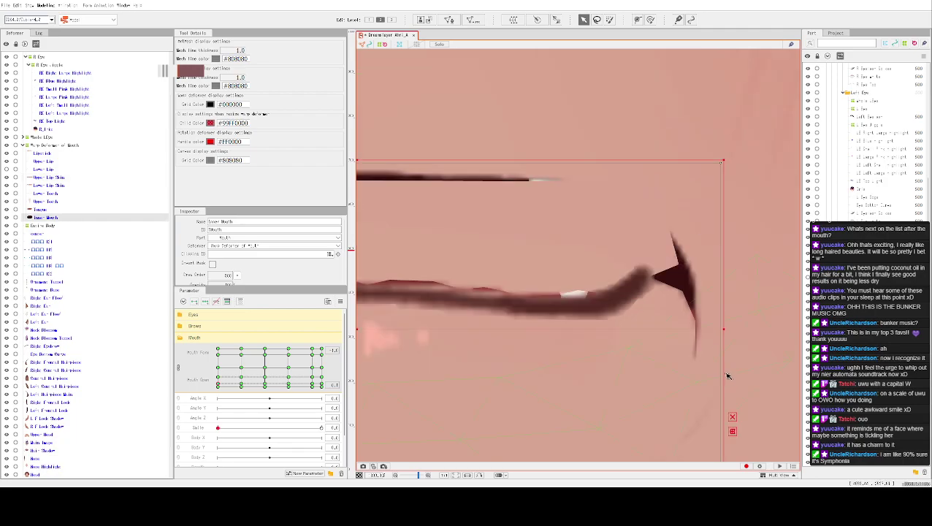
{"action": "scroll", "coordinate": [581, 193], "scroll_direction": "down", "scroll_amount": 2}
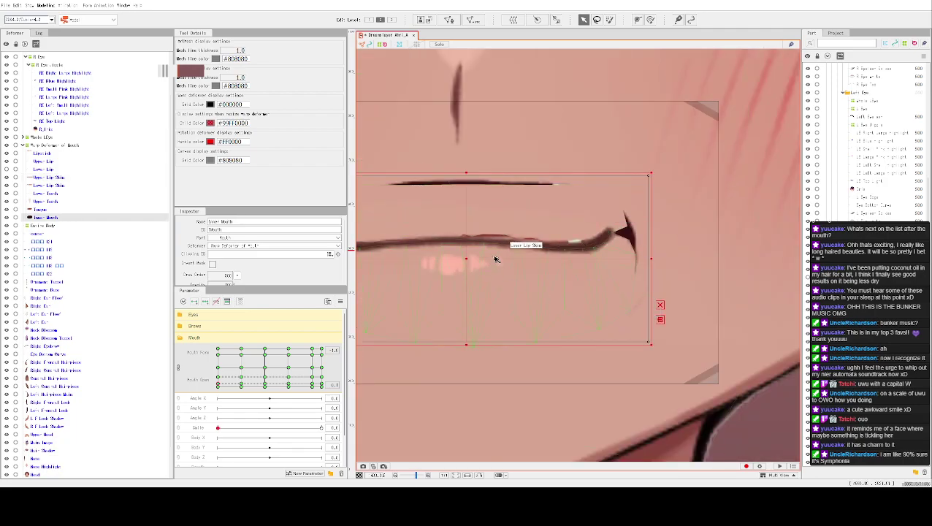
{"action": "left_click_drag", "start_coordinate": [469, 257], "coordinate": [469, 244]}
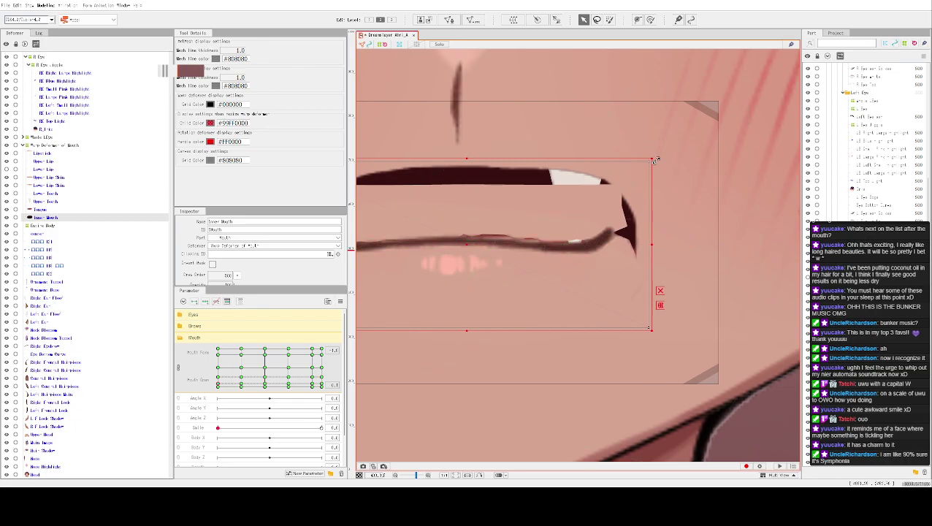
{"action": "left_click_drag", "start_coordinate": [655, 160], "coordinate": [626, 179]}
{"action": "scroll", "coordinate": [648, 234], "scroll_direction": "up", "scroll_amount": 3}
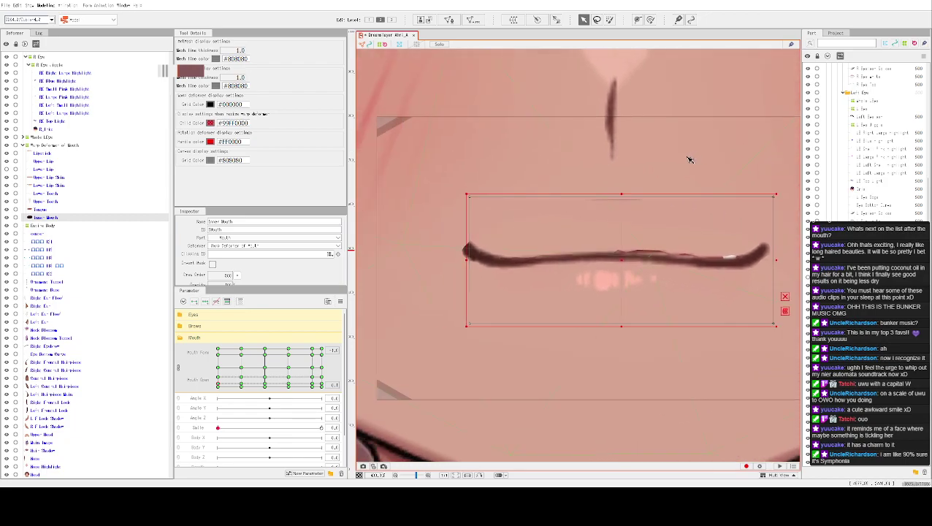
Lower the Upper Lip Skin's bottom-edge vertices from the center to the right corner to cover the exposed red and tooth.
{"action": "left_click", "coordinate": [647, 234]}
{"action": "scroll", "coordinate": [607, 233], "scroll_direction": "up", "scroll_amount": 3}
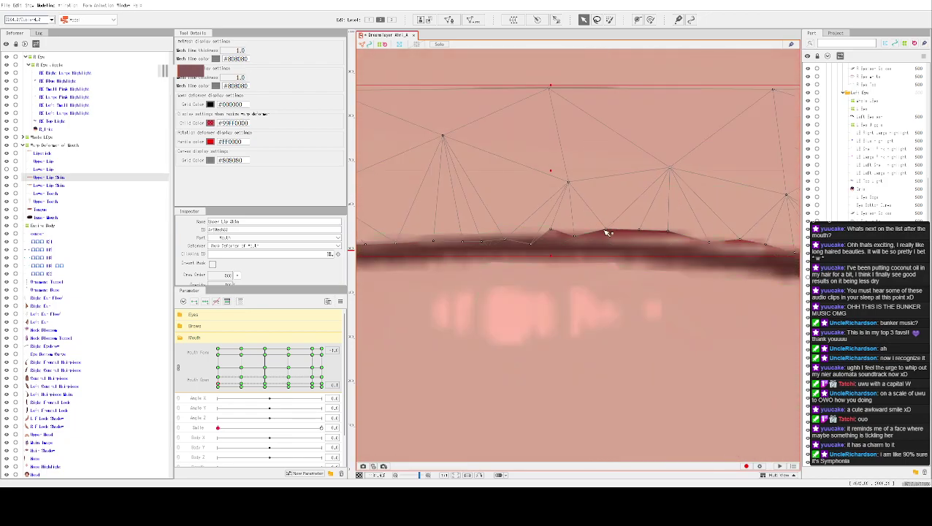
{"action": "left_click_drag", "start_coordinate": [607, 232], "coordinate": [670, 244]}
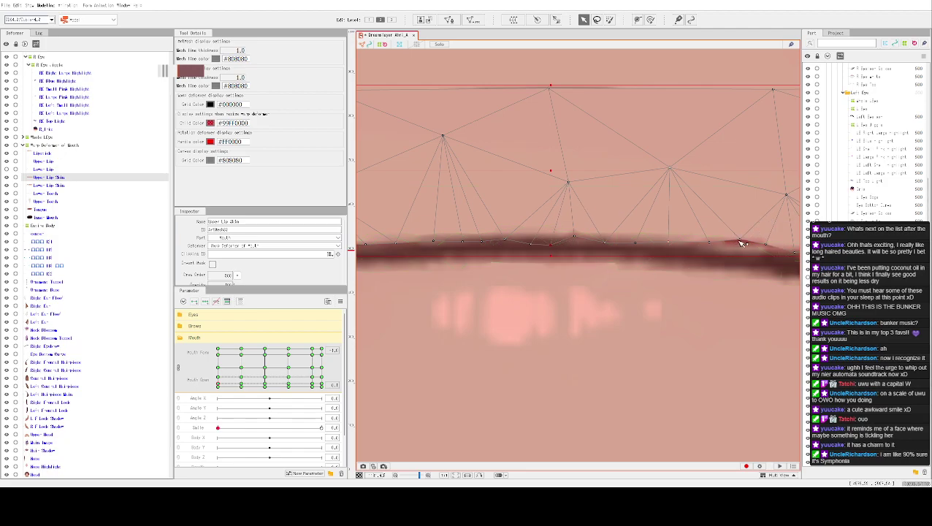
{"action": "mouse_move", "coordinate": [742, 233]}
{"action": "left_mouse_down"}
{"action": "mouse_move", "coordinate": [596, 235]}
{"action": "mouse_move", "coordinate": [599, 249]}
{"action": "left_mouse_up"}
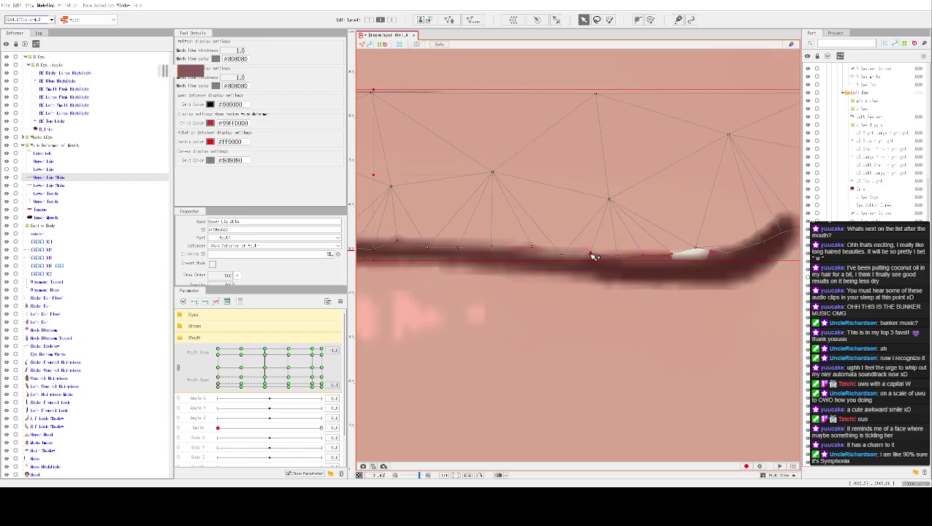
{"action": "left_click_drag", "start_coordinate": [696, 249], "coordinate": [698, 254]}
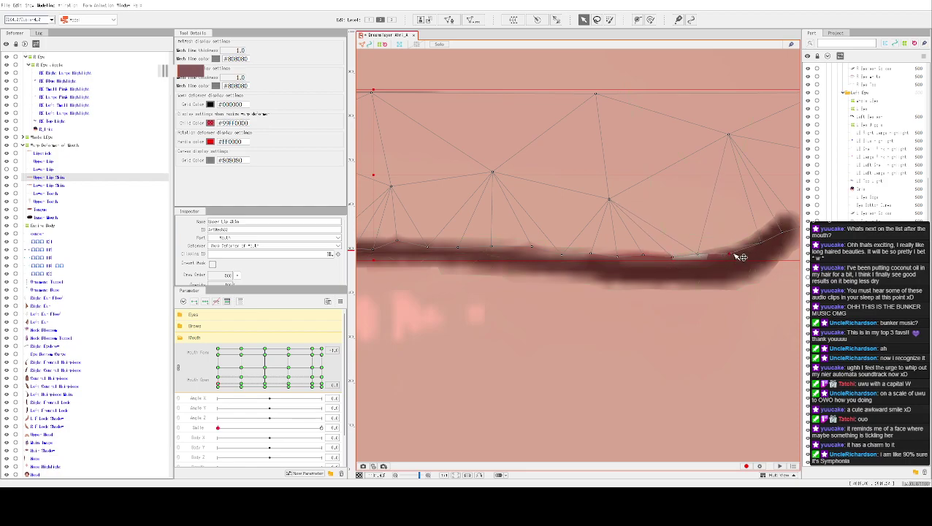
{"action": "scroll", "coordinate": [731, 251], "scroll_direction": "down", "scroll_amount": 2}
{"action": "left_click_drag", "start_coordinate": [693, 194], "coordinate": [703, 229]}
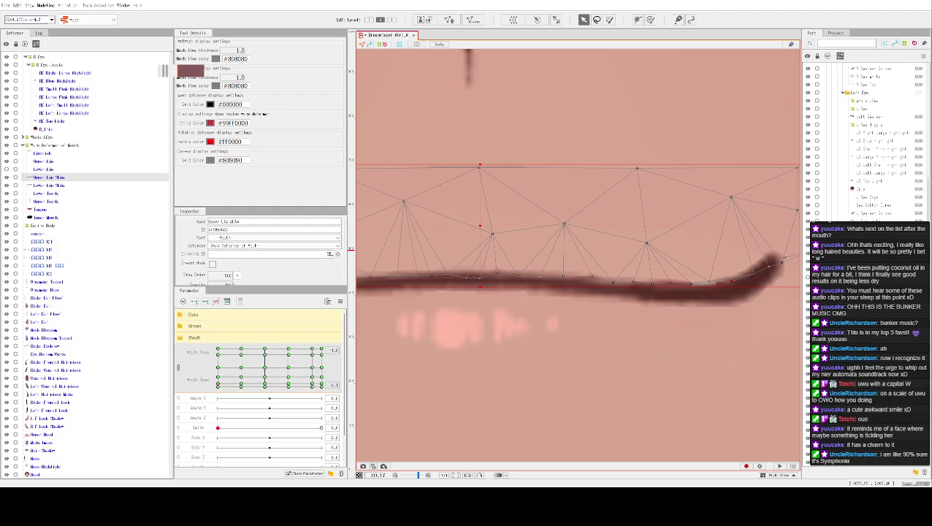
Shift the whole Upper Lip Skin mesh slightly down onto the lip line.
{"action": "left_click", "coordinate": [518, 296]}
{"action": "scroll", "coordinate": [512, 168], "scroll_direction": "down", "scroll_amount": 2}
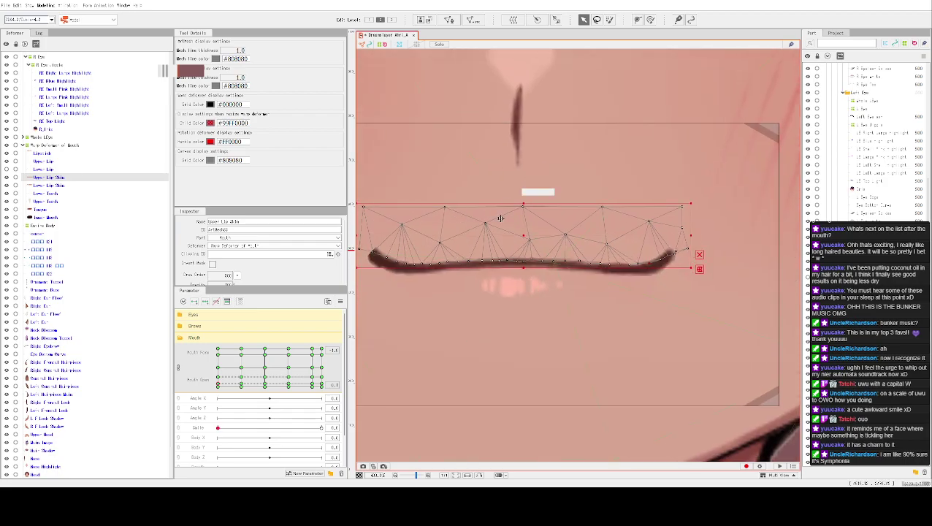
{"action": "left_click_drag", "start_coordinate": [525, 232], "coordinate": [525, 242]}
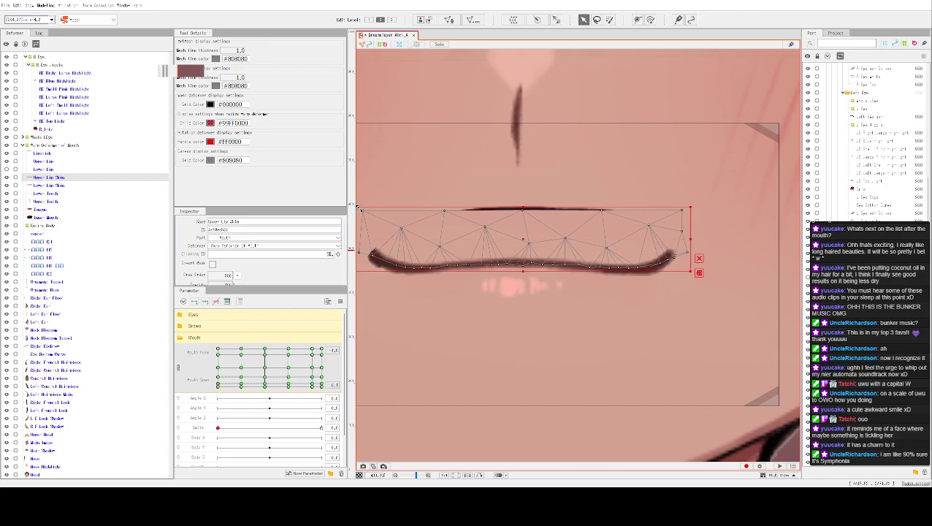
Select the Upper Lip Skin's top row of vertices, move it up over the exposed dark line, and deselect the mesh.
{"action": "right_click", "coordinate": [359, 203]}
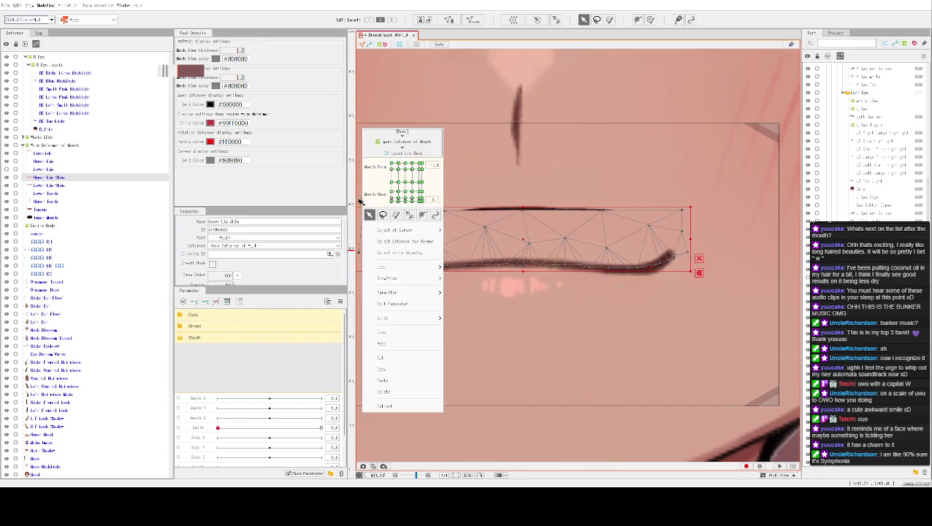
{"action": "left_click", "coordinate": [395, 230]}
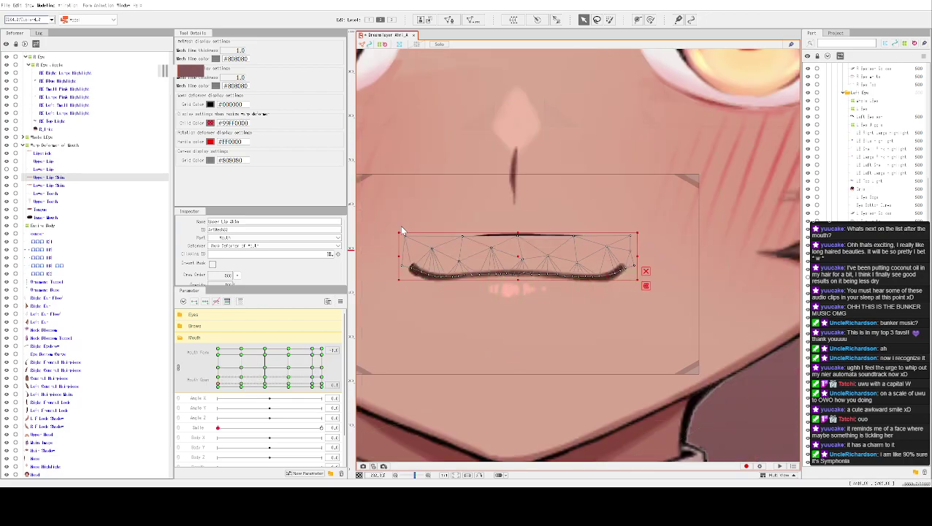
{"action": "right_click", "coordinate": [421, 247]}
{"action": "left_click", "coordinate": [400, 228]}
{"action": "left_click_drag", "start_coordinate": [399, 224], "coordinate": [652, 250]}
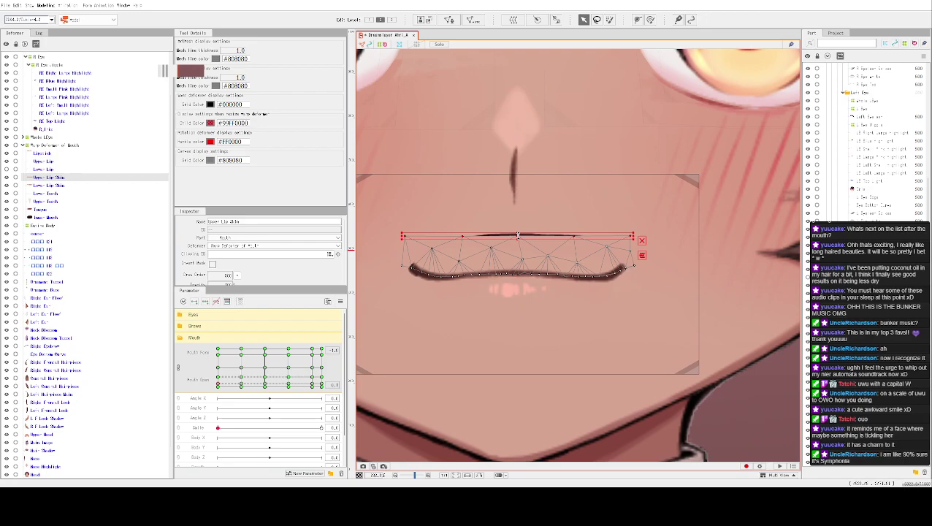
{"action": "left_click_drag", "start_coordinate": [517, 230], "coordinate": [517, 205]}
{"action": "left_click", "coordinate": [599, 184]}
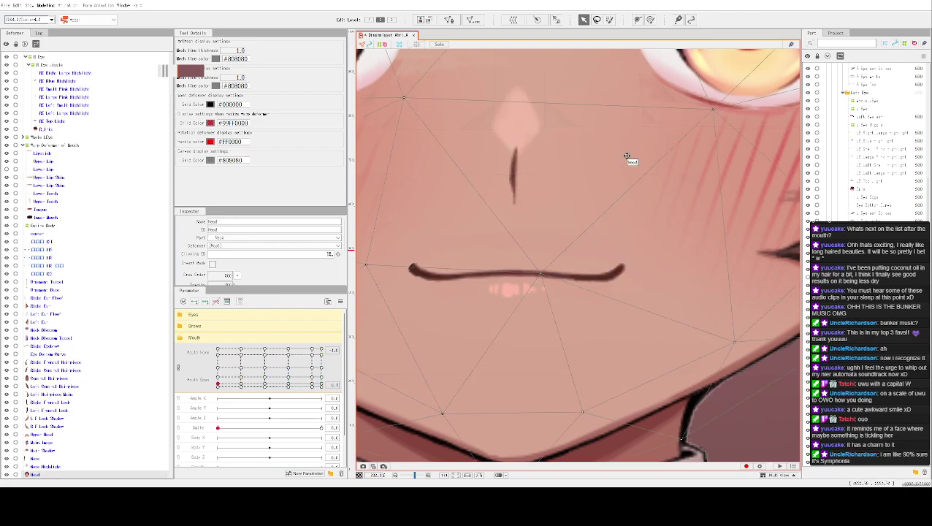
Set the mouth parameters back to the keyform being shaped and shift the whole Upper Lip slightly up.
{"action": "left_click", "coordinate": [218, 380]}
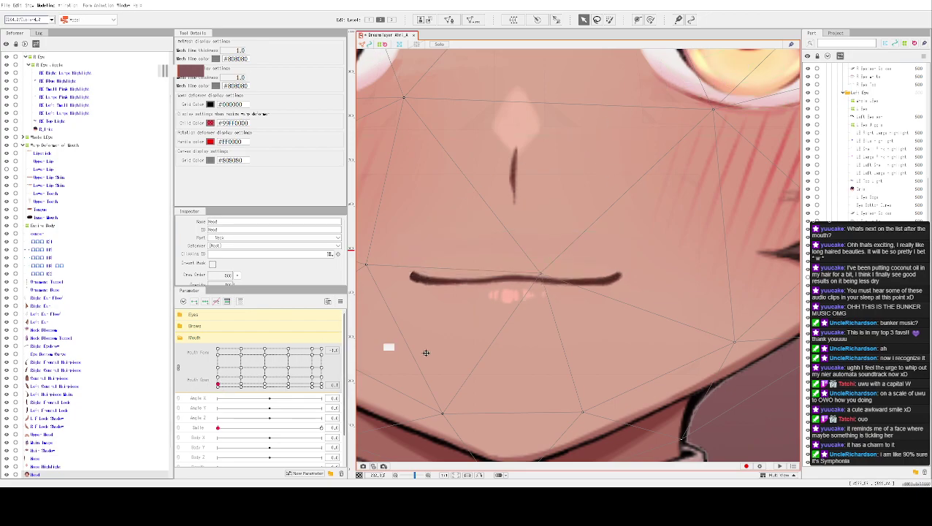
{"action": "left_click", "coordinate": [479, 278]}
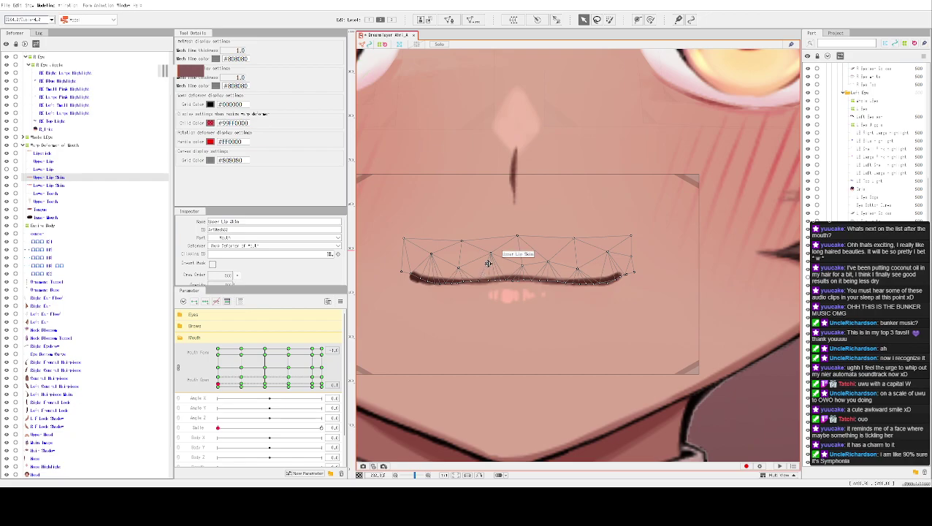
{"action": "left_click", "coordinate": [490, 262]}
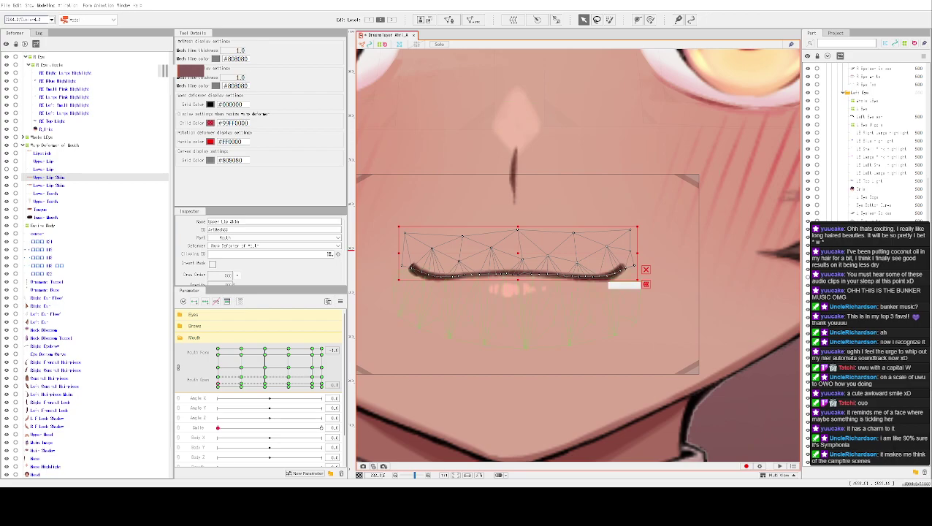
{"action": "scroll", "coordinate": [567, 326], "scroll_direction": "up", "scroll_amount": 2}
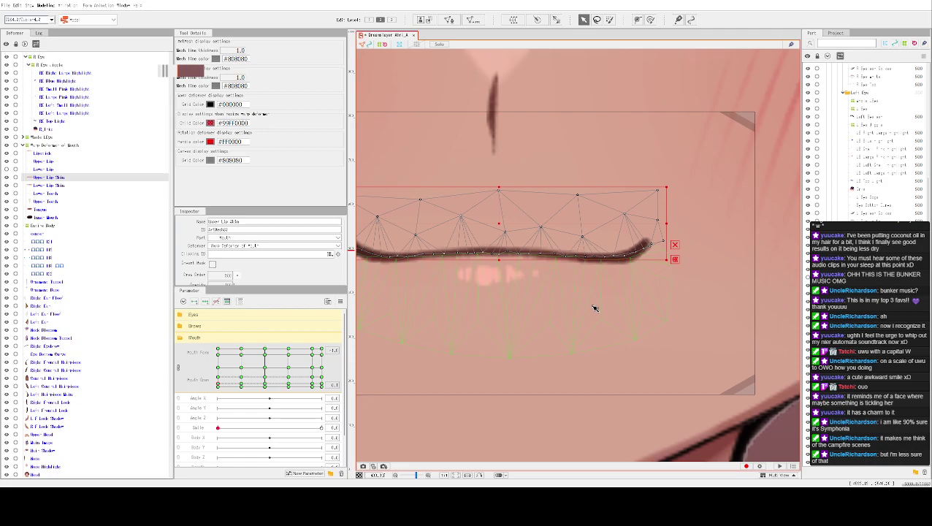
{"action": "left_click_drag", "start_coordinate": [602, 347], "coordinate": [525, 339]}
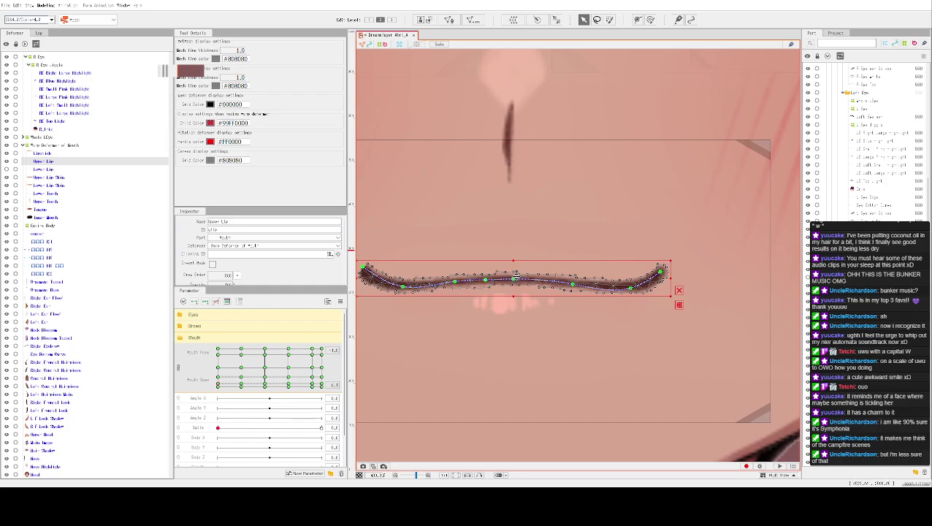
{"action": "left_click_drag", "start_coordinate": [515, 278], "coordinate": [513, 269]}
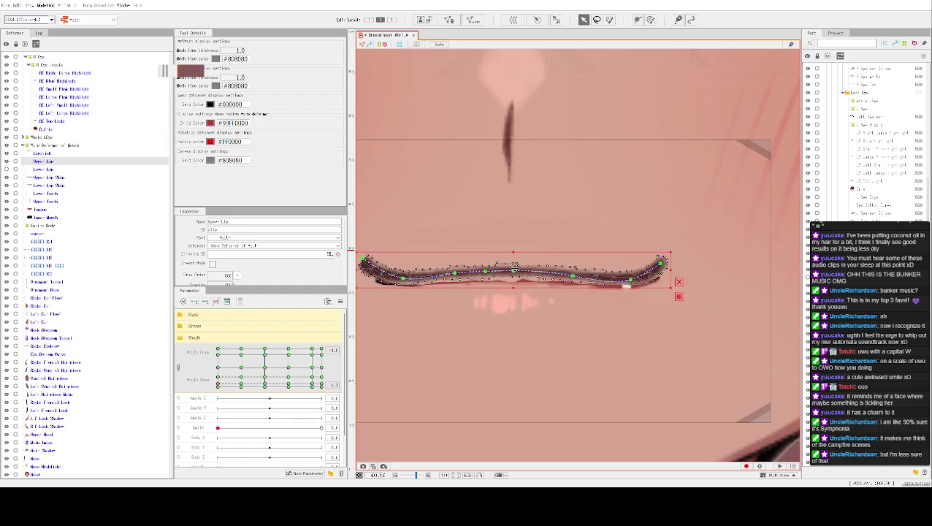
Bend the Upper Lip's path into an arch by raising its central points and bringing both corners down to the lip line.
{"action": "left_click_drag", "start_coordinate": [364, 260], "coordinate": [447, 257]}
{"action": "key", "text": "ctrl+z"}
{"action": "left_click", "coordinate": [511, 254]}
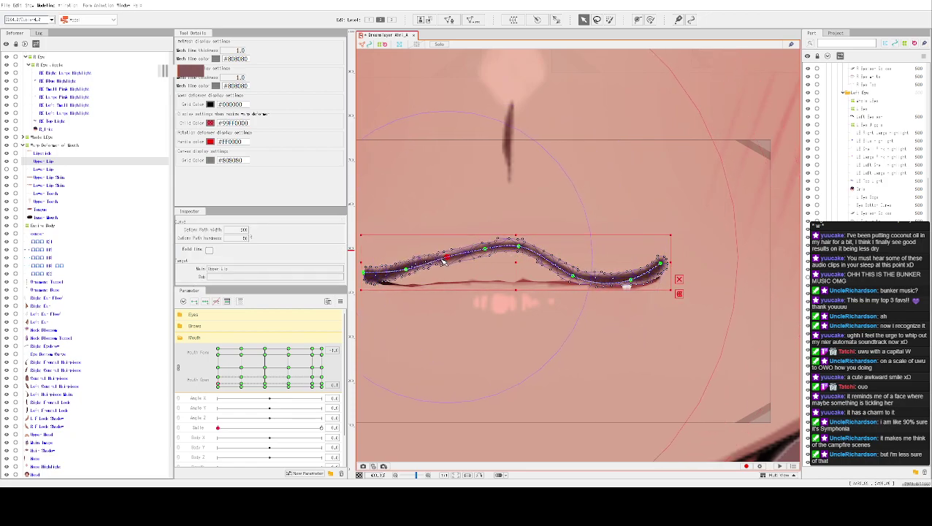
{"action": "left_click_drag", "start_coordinate": [572, 275], "coordinate": [574, 261]}
{"action": "left_click_drag", "start_coordinate": [631, 282], "coordinate": [659, 287]}
{"action": "scroll", "coordinate": [495, 278], "scroll_direction": "down", "scroll_amount": 2}
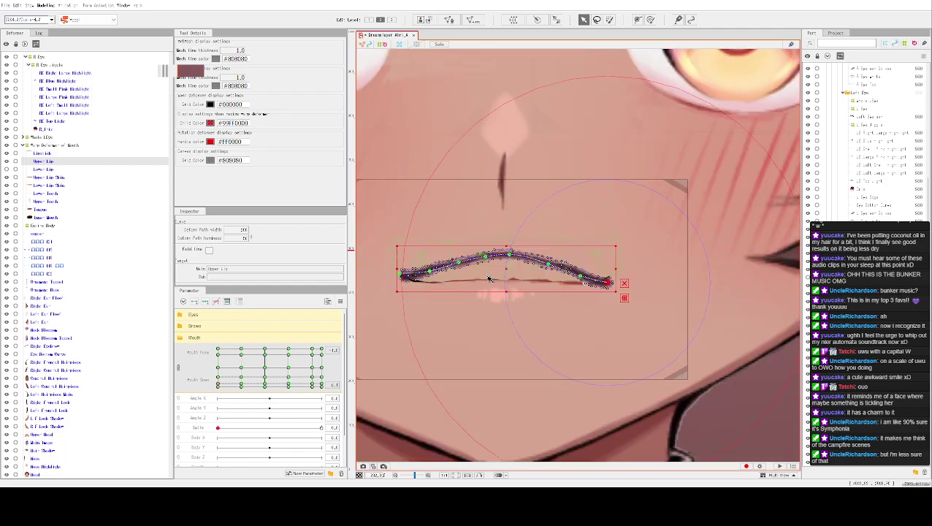
Show the Lower Lip and move its left corner and neighboring path points slightly down toward the Upper Lip's left end.
{"action": "left_click", "coordinate": [11, 173]}
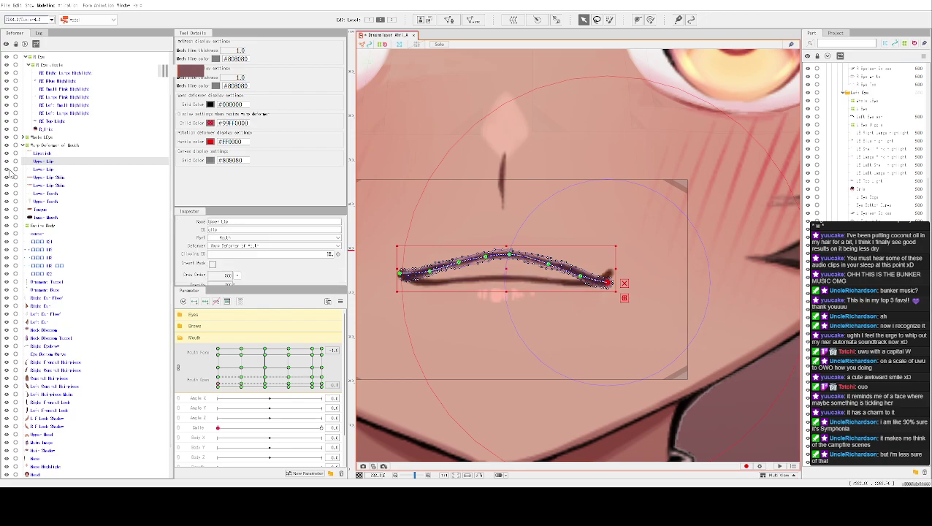
{"action": "left_click", "coordinate": [460, 282]}
{"action": "scroll", "coordinate": [444, 297], "scroll_direction": "up", "scroll_amount": 2}
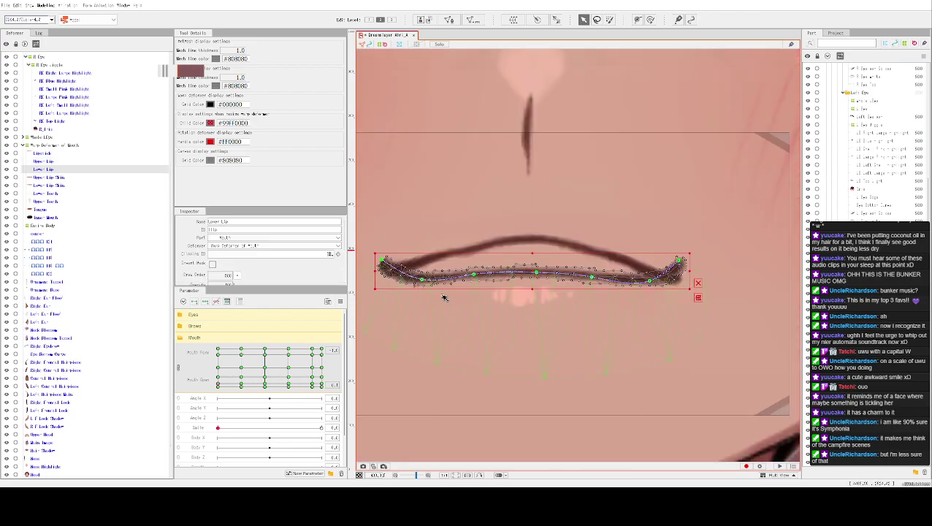
{"action": "left_click_drag", "start_coordinate": [386, 263], "coordinate": [390, 271]}
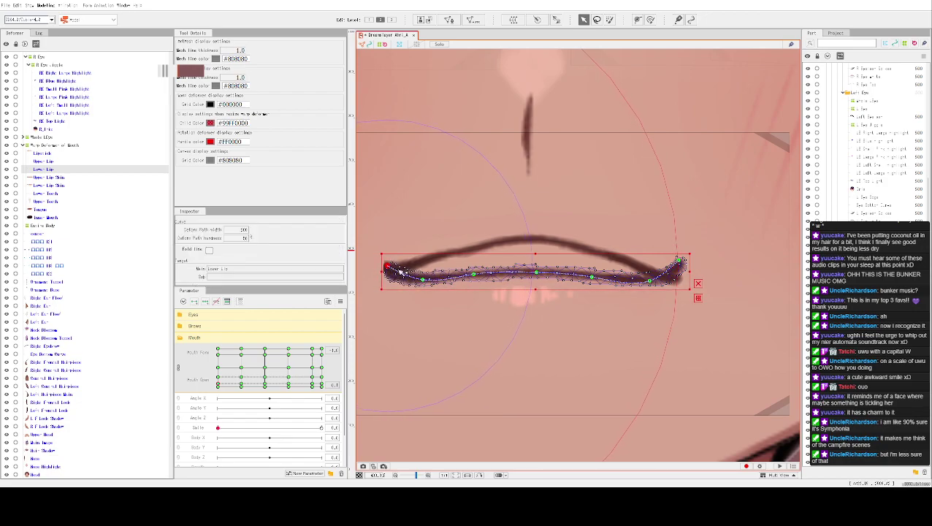
{"action": "left_click", "coordinate": [424, 281]}
{"action": "left_click_drag", "start_coordinate": [474, 274], "coordinate": [475, 277]}
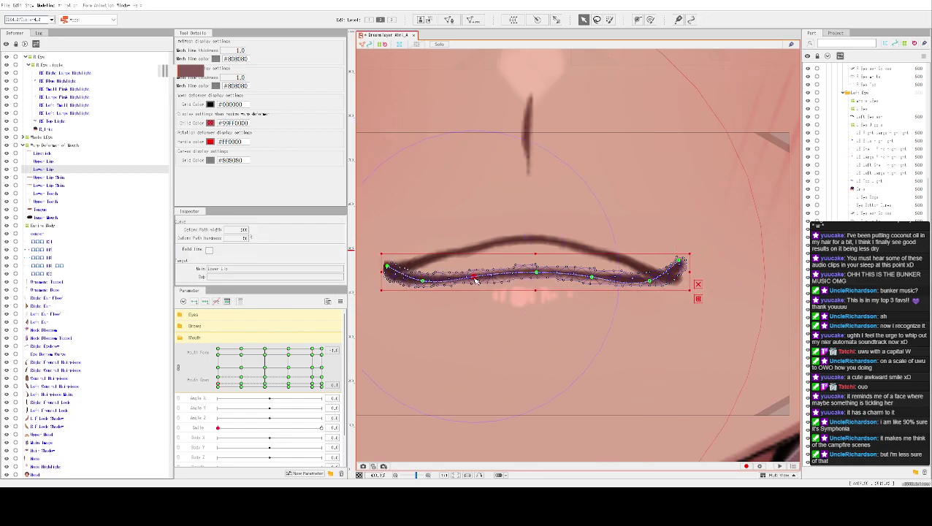
Lower the Lower Lip's center and right path points and bring its right corner down to meet the Upper Lip.
{"action": "left_click", "coordinate": [537, 273]}
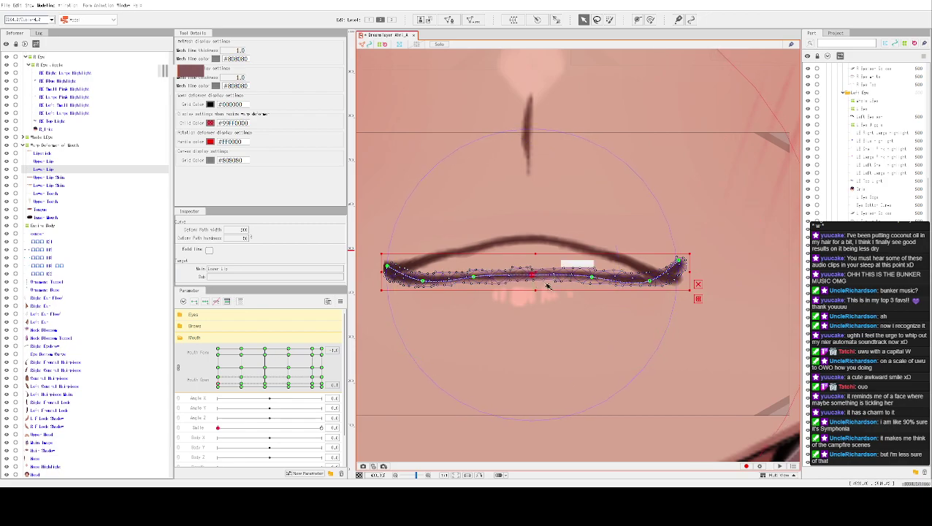
{"action": "left_click", "coordinate": [593, 278]}
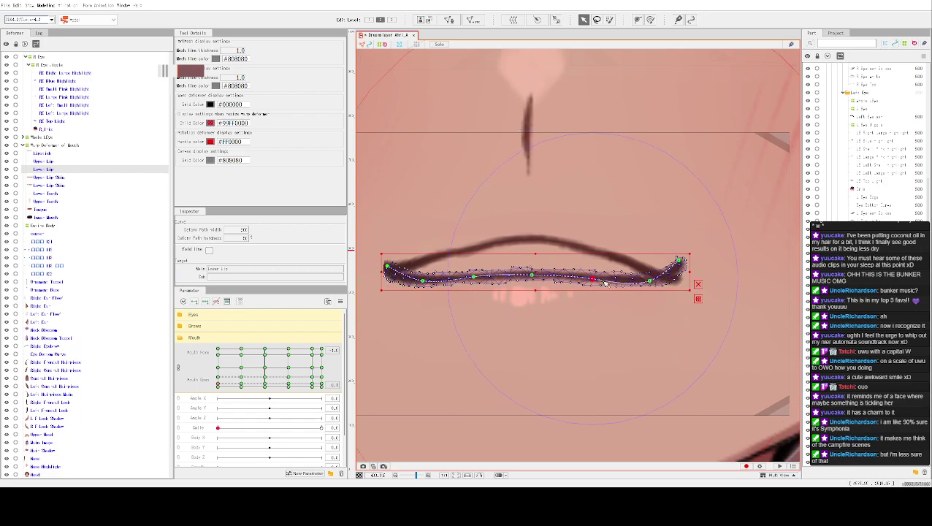
{"action": "left_click", "coordinate": [647, 285]}
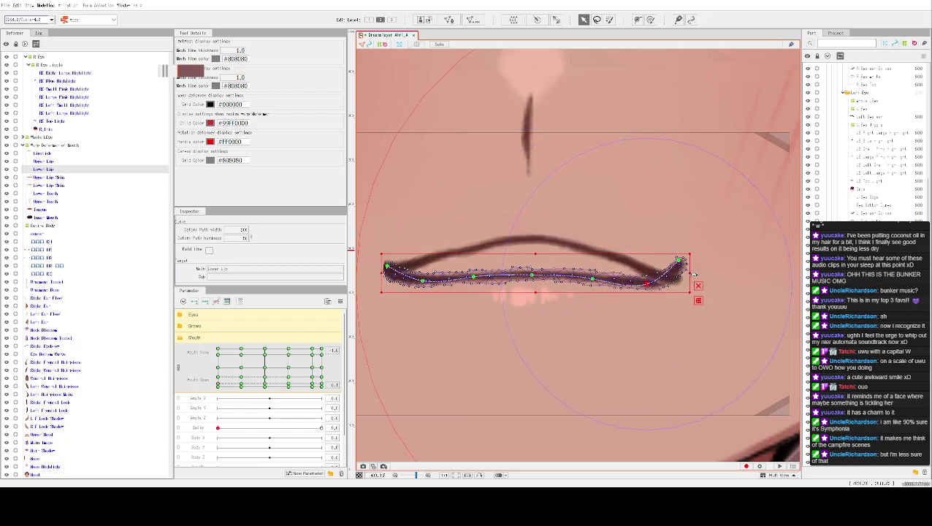
{"action": "left_click_drag", "start_coordinate": [680, 261], "coordinate": [678, 275]}
{"action": "left_click_drag", "start_coordinate": [592, 283], "coordinate": [575, 287]}
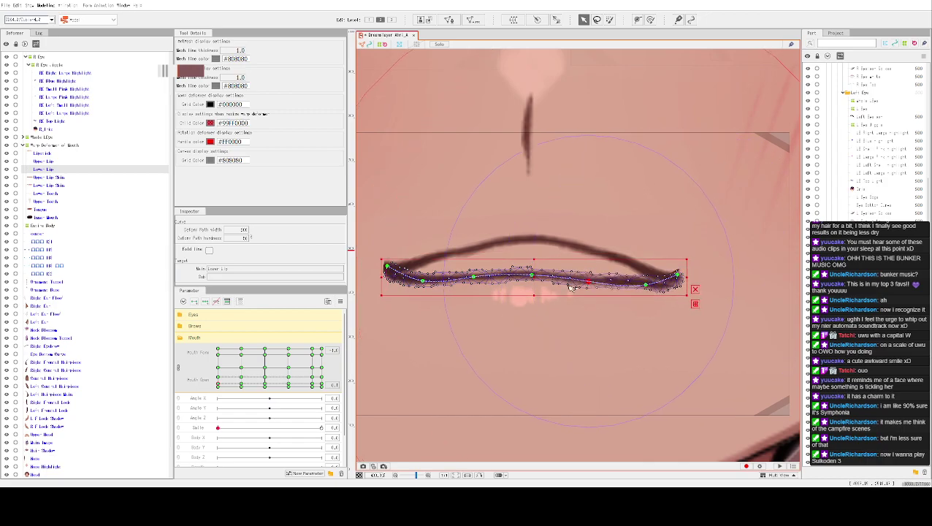
Even out the Lower Lip's curve by lowering its path points slightly from center to corners and tucking in the right corner.
{"action": "left_click", "coordinate": [531, 275]}
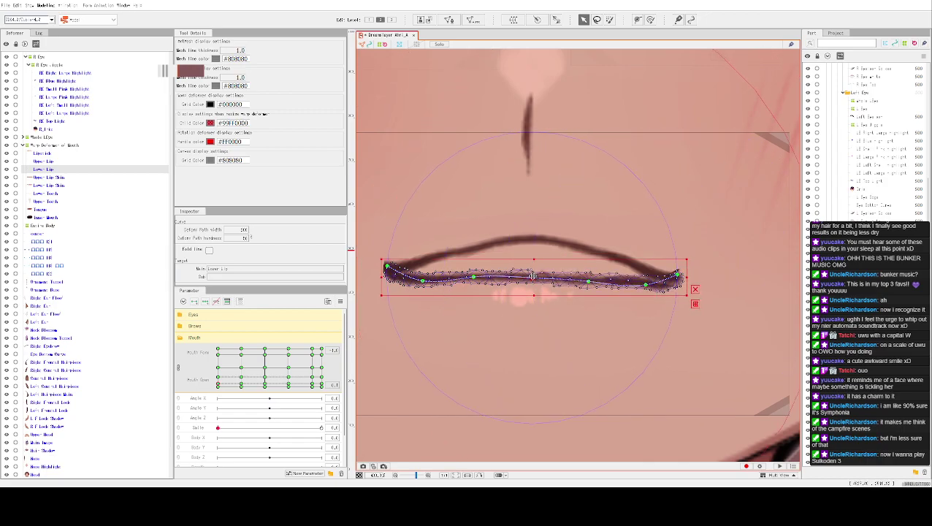
{"action": "key", "text": "ctrl+h"}
{"action": "key", "text": "ctrl+h"}
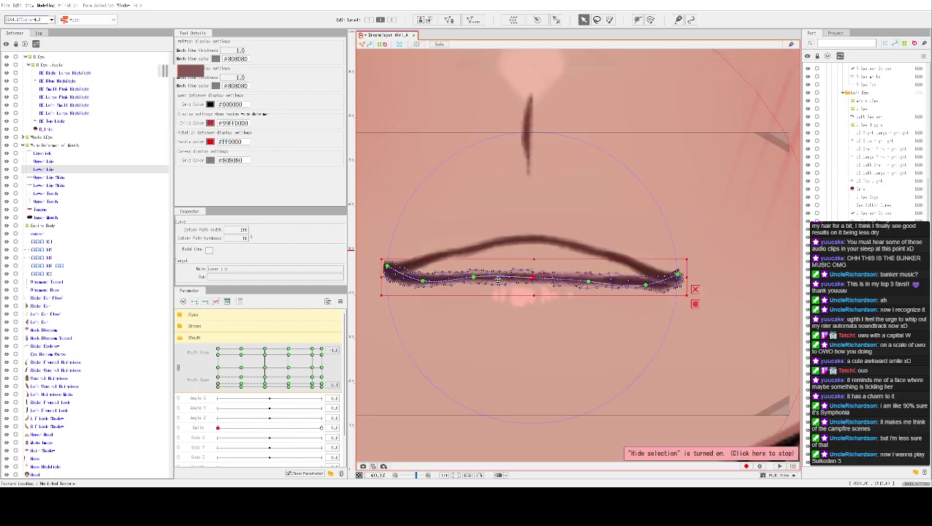
{"action": "left_click", "coordinate": [475, 276]}
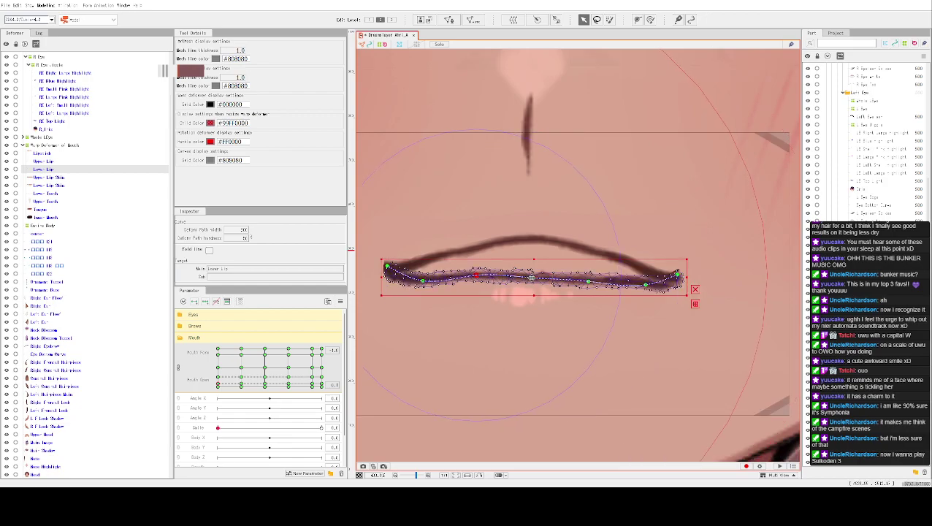
{"action": "left_click_drag", "start_coordinate": [483, 278], "coordinate": [469, 287]}
{"action": "left_click", "coordinate": [426, 283]}
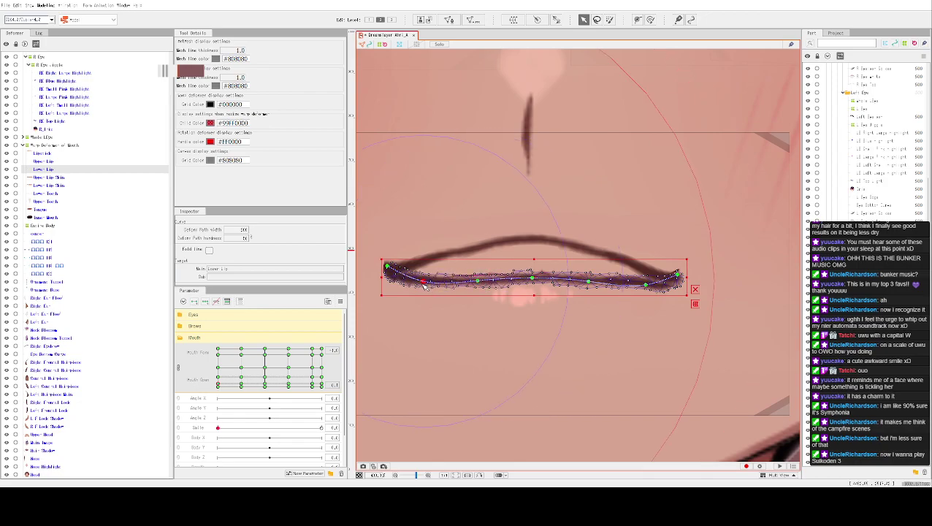
{"action": "left_click_drag", "start_coordinate": [539, 278], "coordinate": [532, 280]}
{"action": "left_click", "coordinate": [585, 283]}
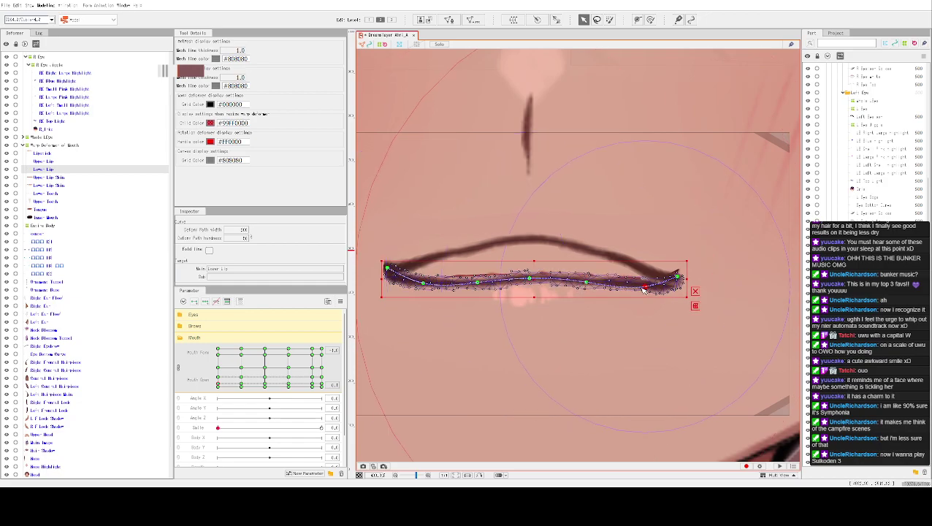
{"action": "left_click", "coordinate": [678, 277]}
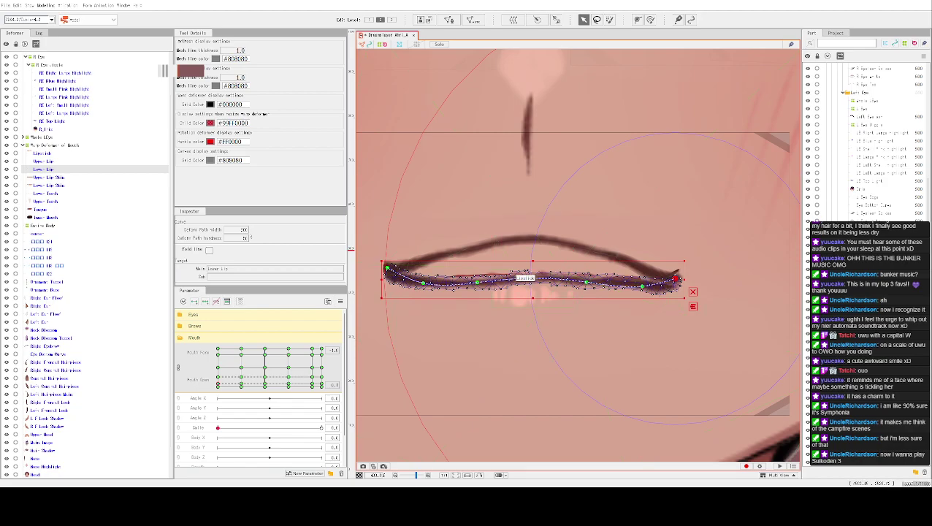
Select the Upper Lip Skin's bottom-edge vertices and move them up to open the gap between the lips.
{"action": "left_click", "coordinate": [511, 262]}
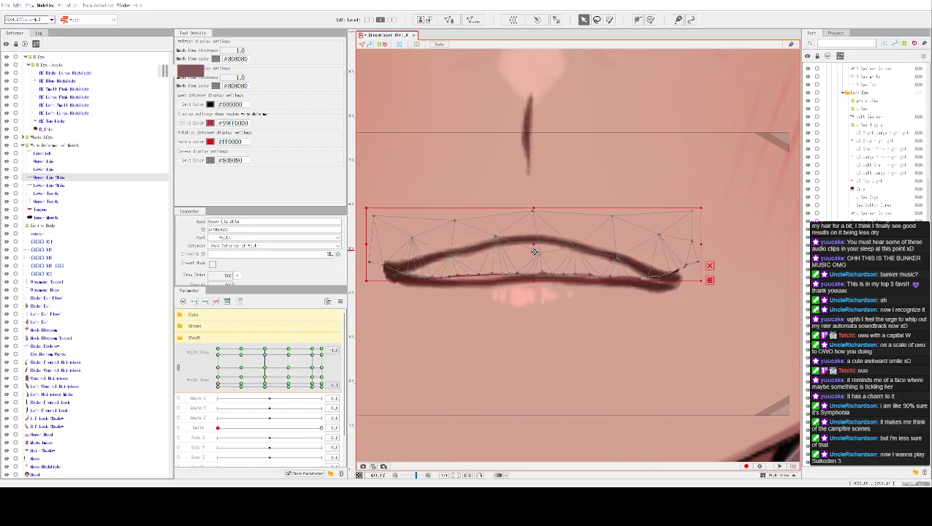
{"action": "scroll", "coordinate": [426, 264], "scroll_direction": "up", "scroll_amount": 3}
{"action": "scroll", "coordinate": [427, 269], "scroll_direction": "down", "scroll_amount": 2}
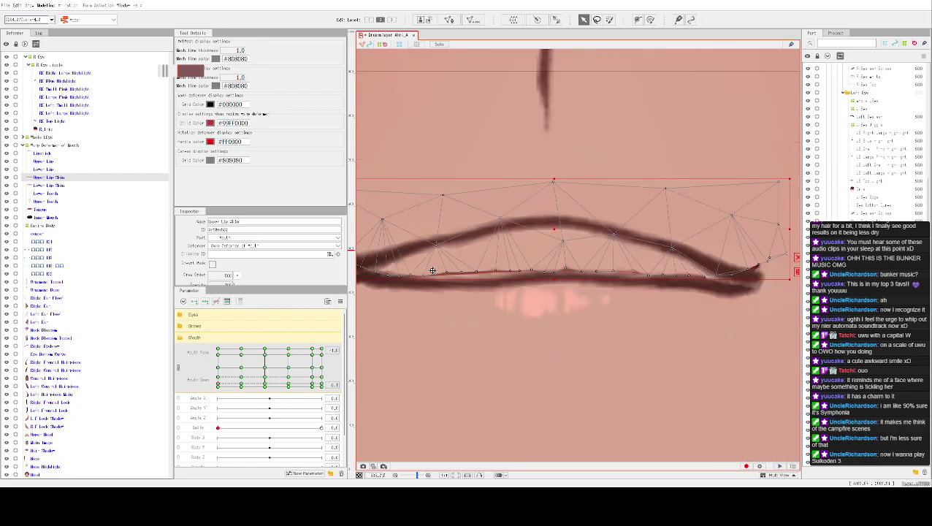
{"action": "left_click_drag", "start_coordinate": [481, 258], "coordinate": [529, 254]}
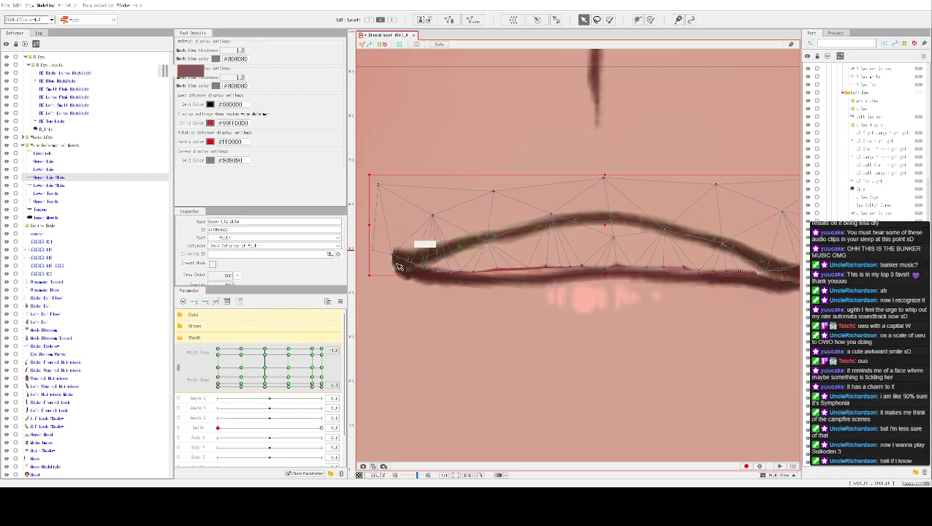
{"action": "left_click_drag", "start_coordinate": [406, 257], "coordinate": [799, 289]}
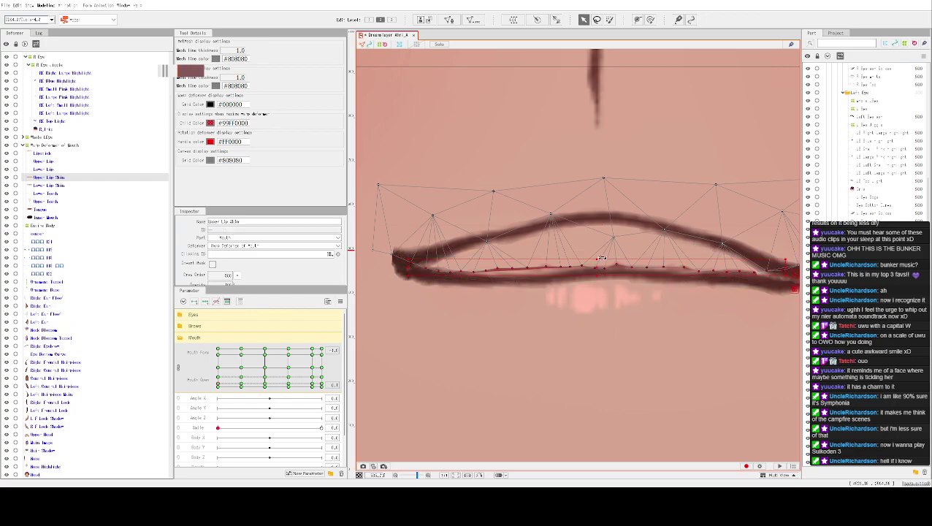
{"action": "mouse_move", "coordinate": [612, 272]}
{"action": "left_mouse_down"}
{"action": "mouse_move", "coordinate": [609, 245]}
{"action": "mouse_move", "coordinate": [607, 256]}
{"action": "left_mouse_up"}
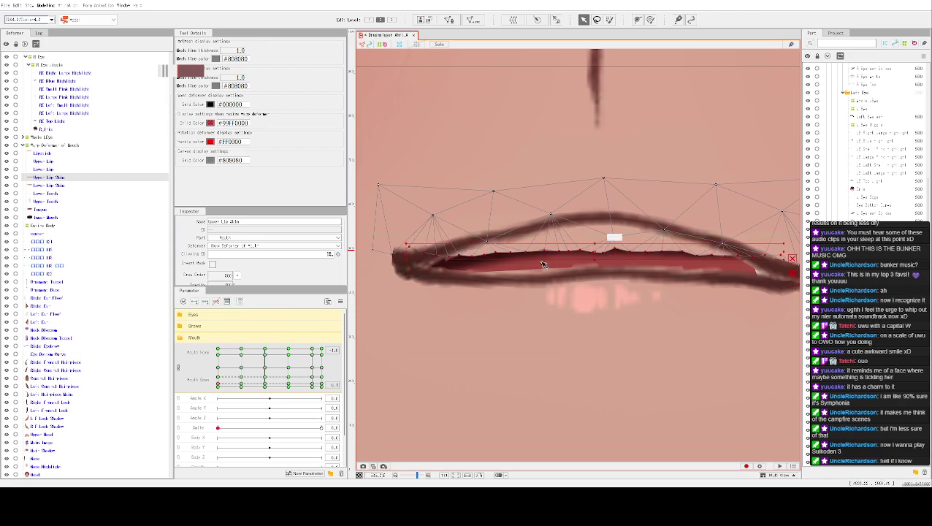
Raise the Upper Lip Skin's bottom-edge vertices near the left corner onto the Upper Lip line.
{"action": "scroll", "coordinate": [456, 257], "scroll_direction": "up", "scroll_amount": 2}
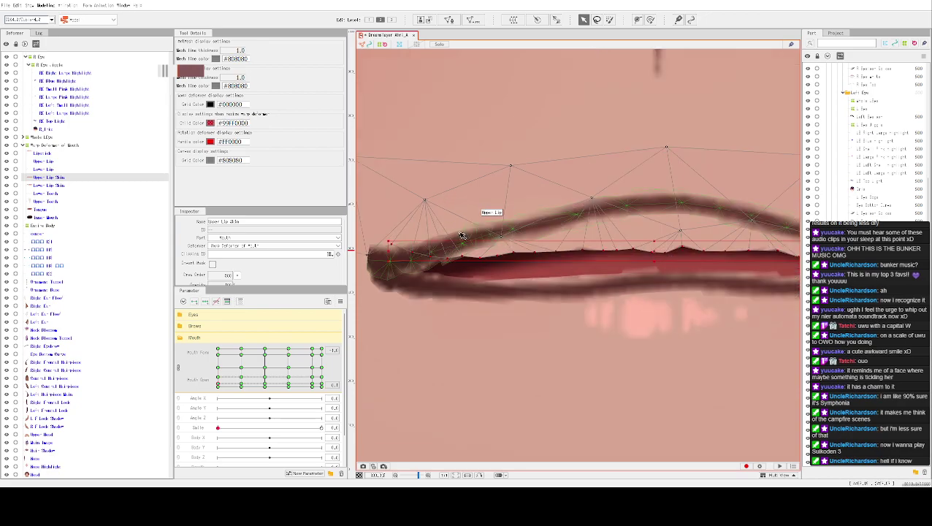
{"action": "left_click", "coordinate": [444, 249]}
{"action": "left_click", "coordinate": [445, 248]}
{"action": "left_click", "coordinate": [480, 257]}
{"action": "left_click", "coordinate": [480, 258]}
{"action": "left_click", "coordinate": [478, 258]}
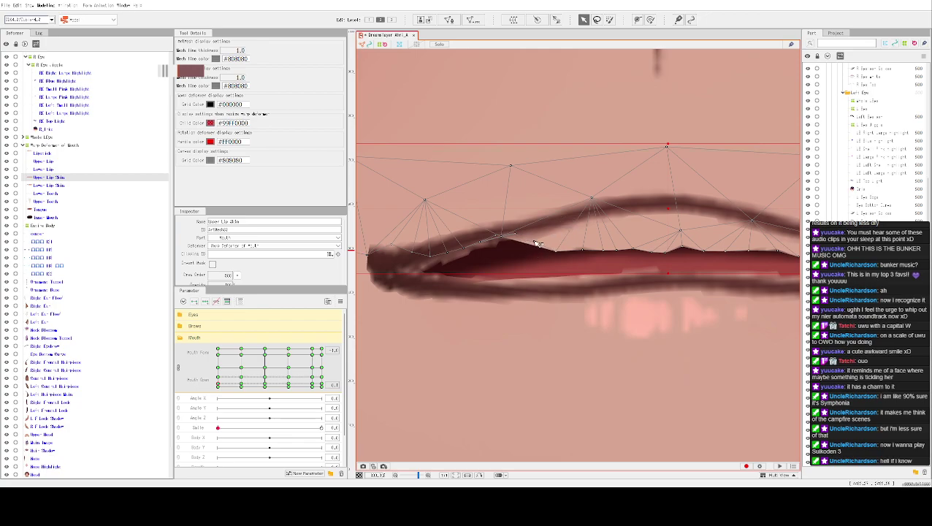
Raise the remaining Upper Lip Skin bottom-edge vertices from left of center toward the right corner, following the arched Upper Lip.
{"action": "left_click_drag", "start_coordinate": [558, 254], "coordinate": [609, 211]}
{"action": "left_click_drag", "start_coordinate": [616, 247], "coordinate": [666, 216]}
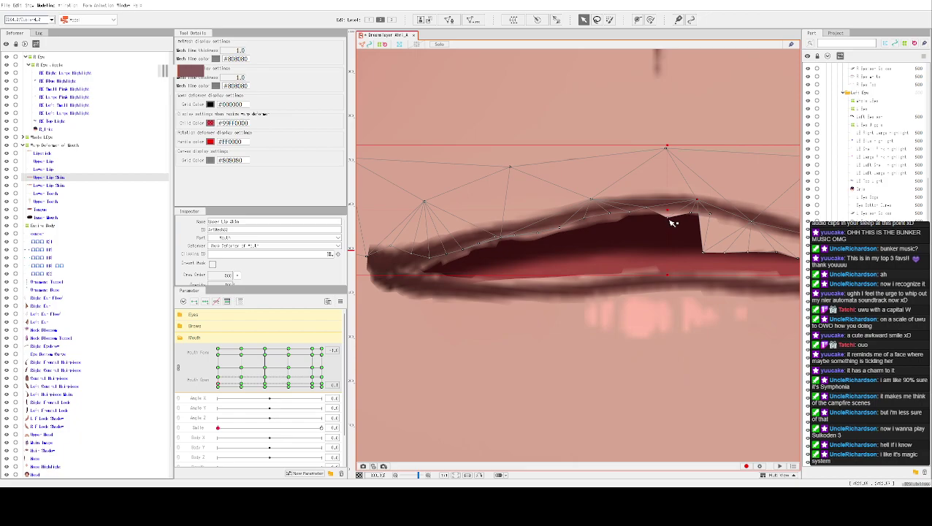
{"action": "left_click_drag", "start_coordinate": [704, 167], "coordinate": [648, 162]}
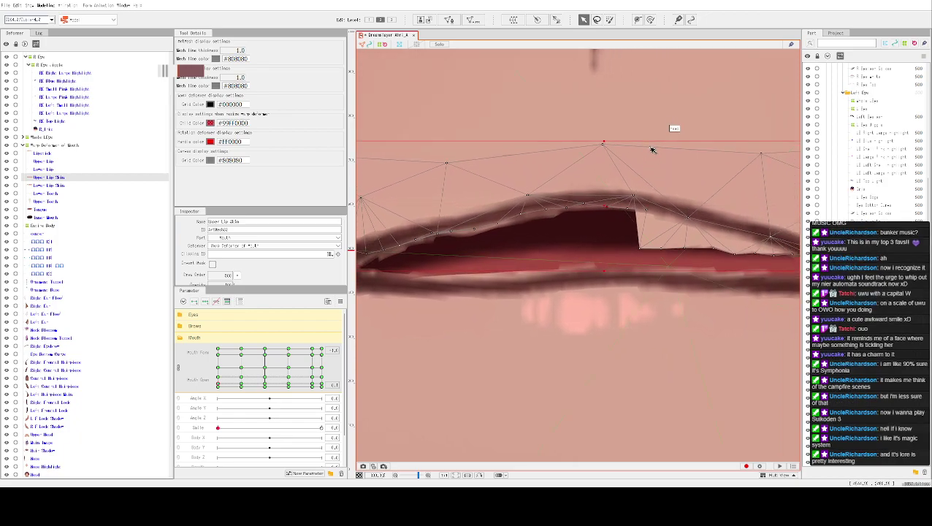
{"action": "left_click_drag", "start_coordinate": [640, 211], "coordinate": [686, 216]}
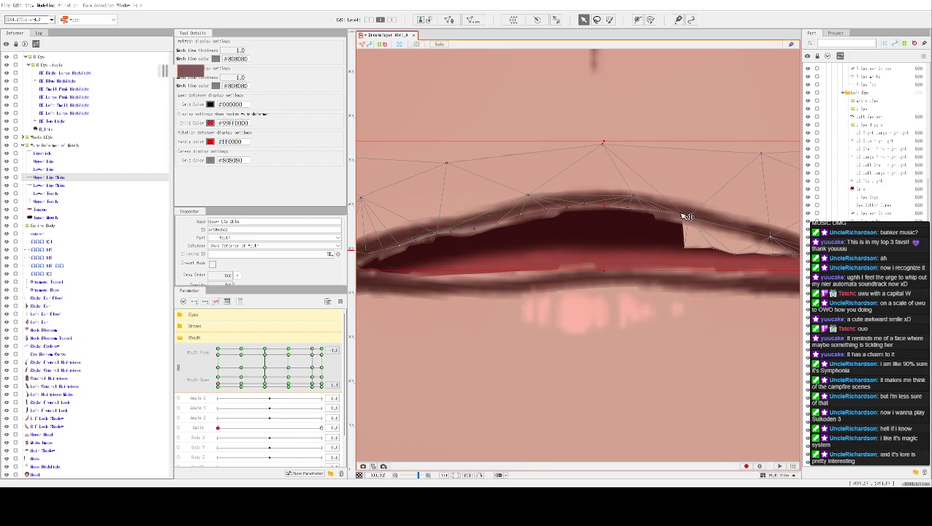
{"action": "left_click_drag", "start_coordinate": [687, 248], "coordinate": [626, 246]}
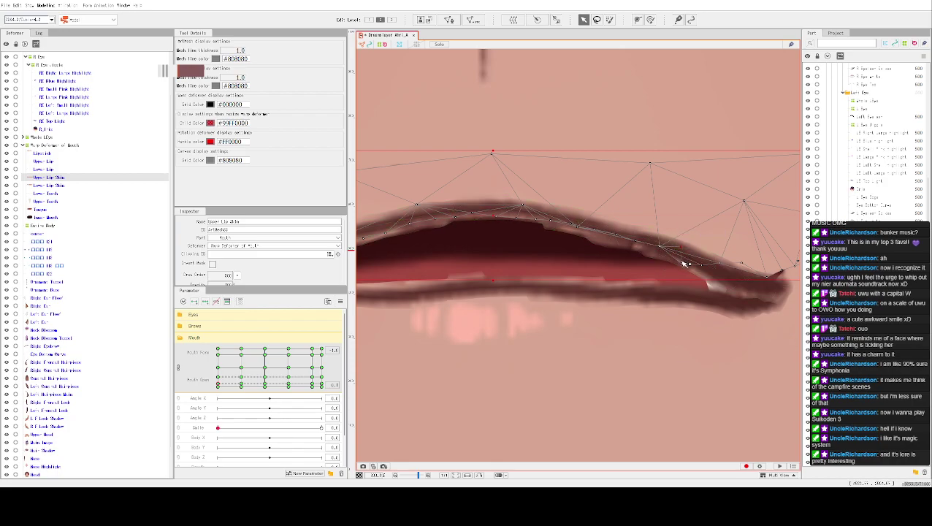
Lower the Lower Lip Skin's top-edge vertices near the right mouth corner onto the Lower Lip, and move down the Upper Lip Skin's corner vertex.
{"action": "left_click", "coordinate": [715, 290]}
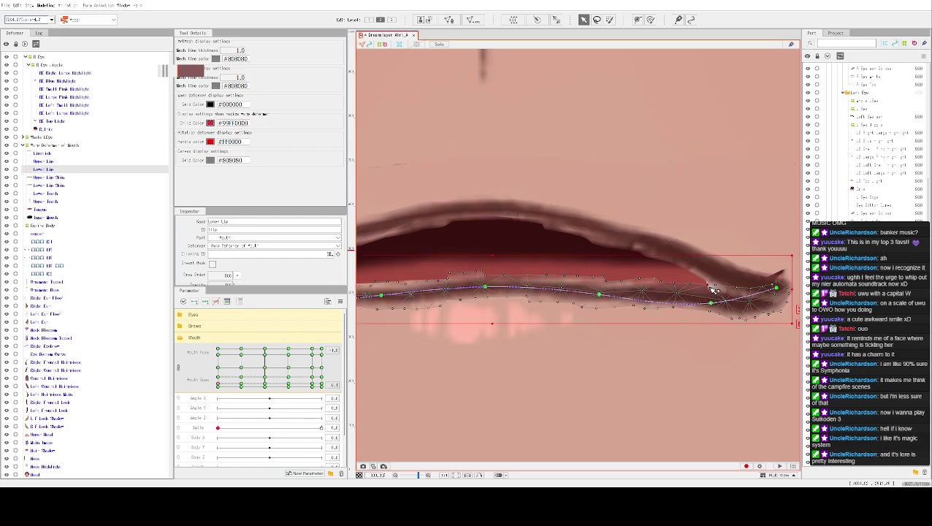
{"action": "left_click", "coordinate": [681, 339]}
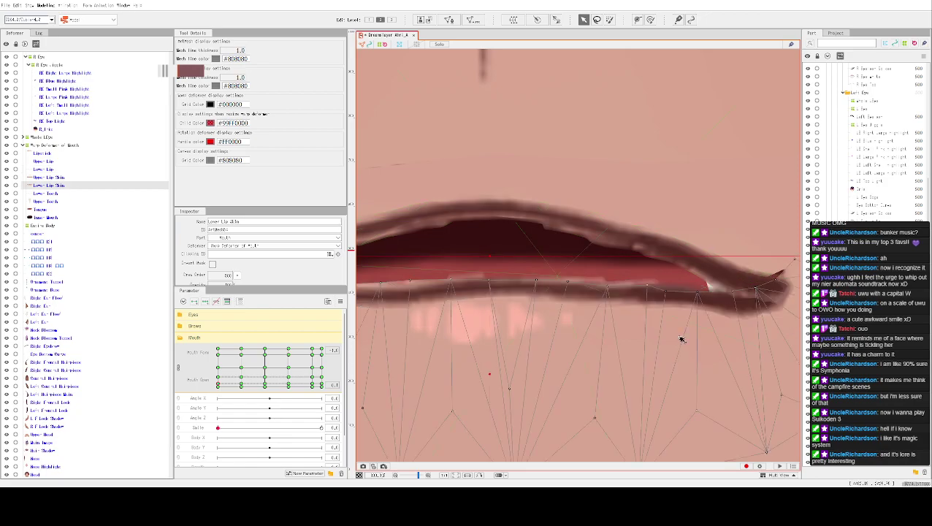
{"action": "mouse_move", "coordinate": [736, 294]}
{"action": "left_mouse_down"}
{"action": "mouse_move", "coordinate": [752, 289]}
{"action": "mouse_move", "coordinate": [761, 304]}
{"action": "mouse_move", "coordinate": [780, 283]}
{"action": "mouse_move", "coordinate": [784, 296]}
{"action": "left_mouse_up"}
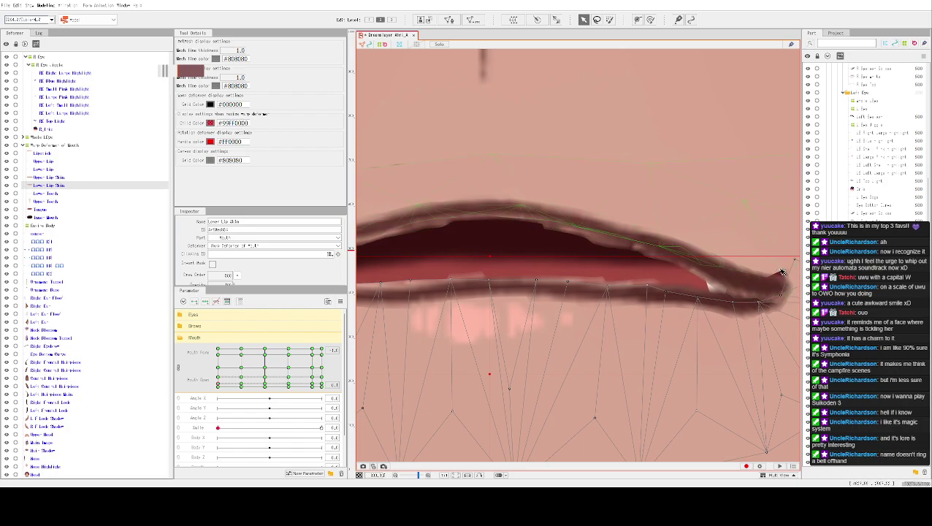
{"action": "left_click", "coordinate": [780, 271]}
{"action": "left_click_drag", "start_coordinate": [787, 276], "coordinate": [787, 286]}
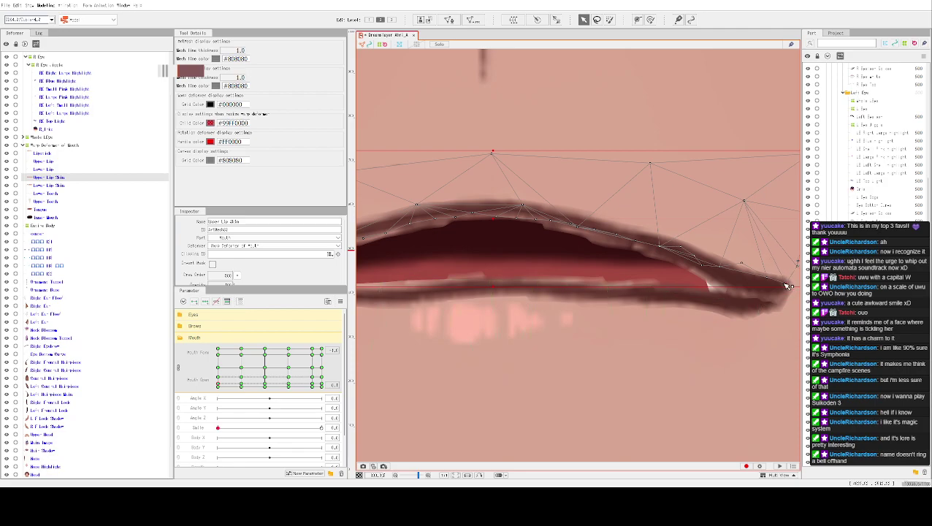
Examine how the lip lines meet the upper and lower lip skins, both close up and with the whole face in view.
{"action": "scroll", "coordinate": [643, 270], "scroll_direction": "down", "scroll_amount": 3}
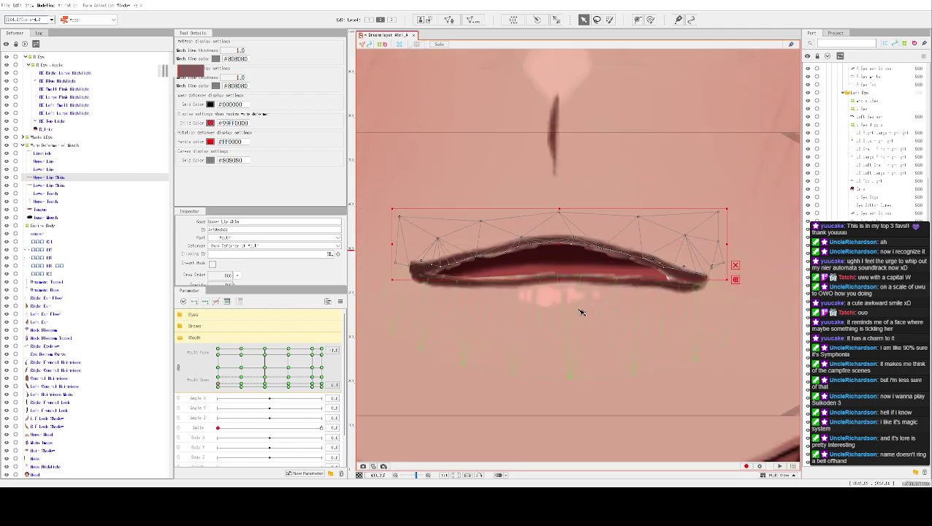
{"action": "scroll", "coordinate": [533, 312], "scroll_direction": "up", "scroll_amount": 2}
{"action": "scroll", "coordinate": [514, 309], "scroll_direction": "up", "scroll_amount": 4}
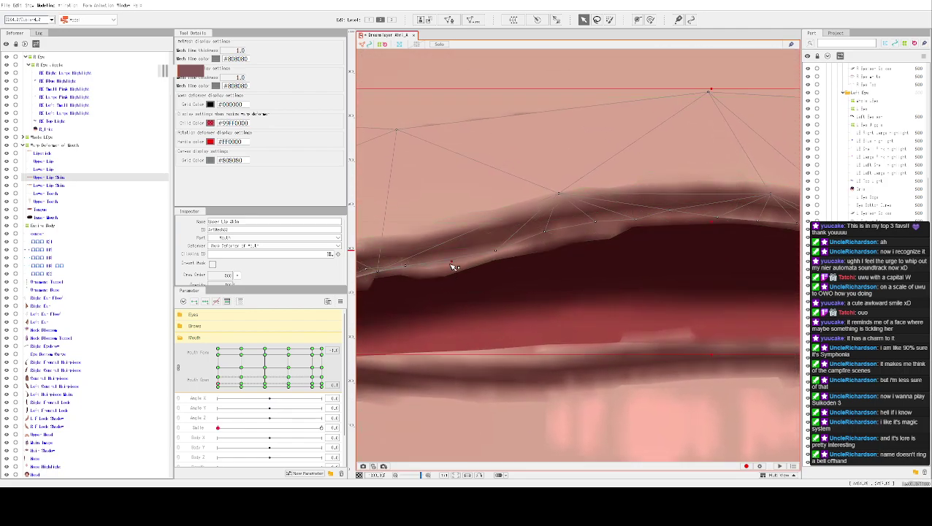
{"action": "left_click", "coordinate": [444, 275]}
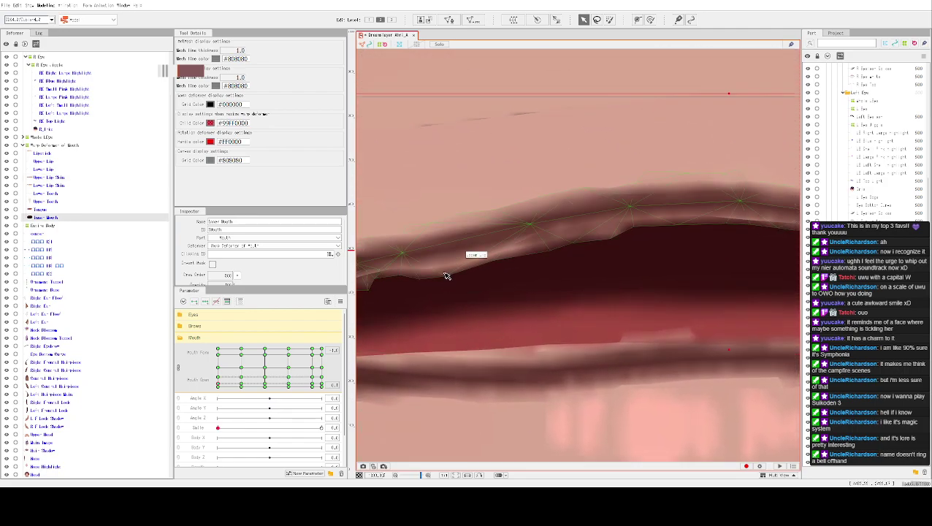
{"action": "left_click", "coordinate": [447, 276]}
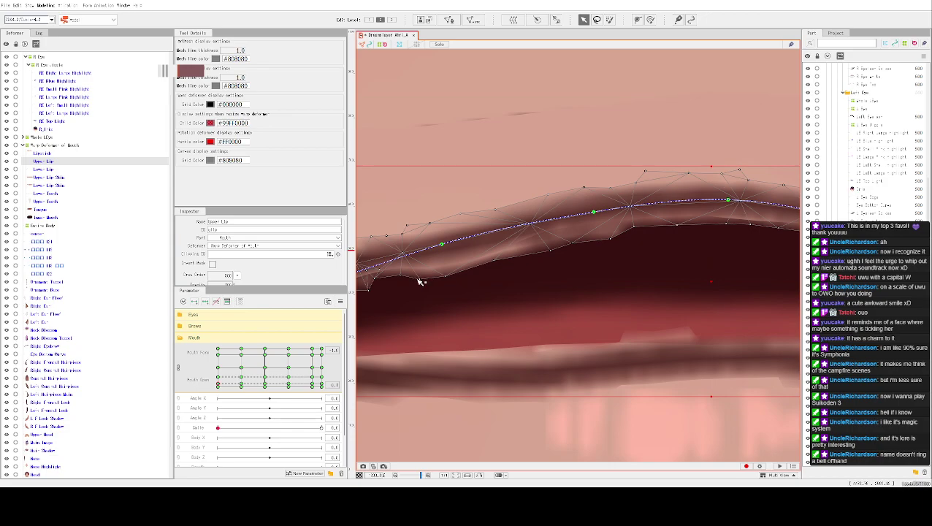
{"action": "scroll", "coordinate": [479, 241], "scroll_direction": "down", "scroll_amount": 3}
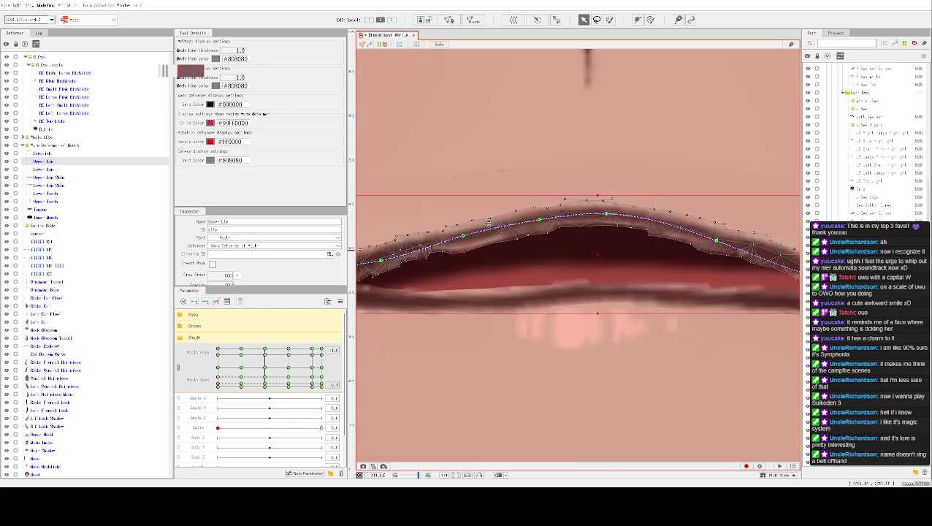
{"action": "left_click", "coordinate": [484, 200]}
{"action": "scroll", "coordinate": [503, 186], "scroll_direction": "down", "scroll_amount": 2}
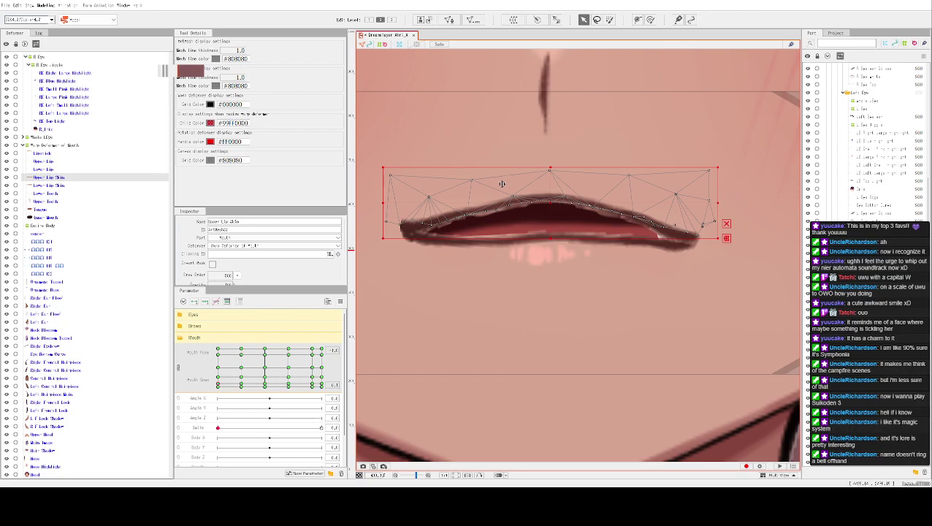
{"action": "scroll", "coordinate": [502, 183], "scroll_direction": "up", "scroll_amount": 5}
{"action": "scroll", "coordinate": [499, 258], "scroll_direction": "up", "scroll_amount": 5}
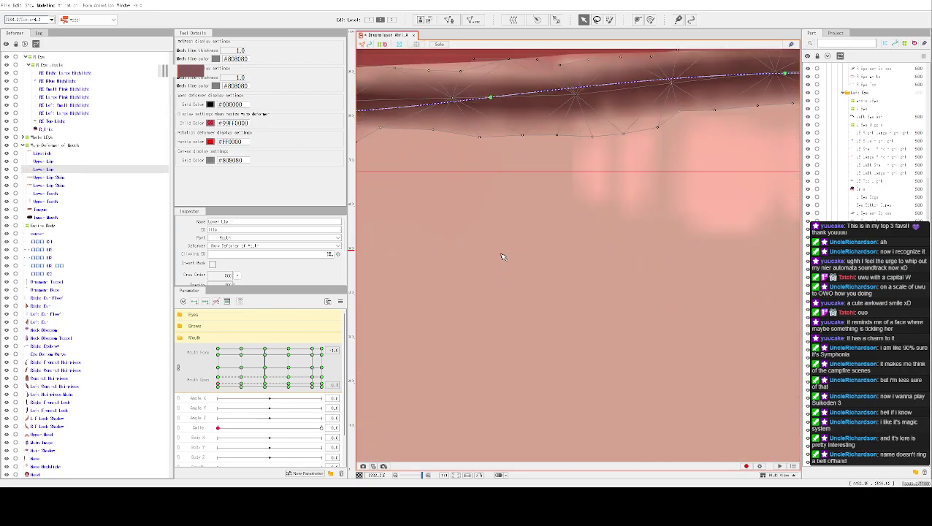
{"action": "left_click_drag", "start_coordinate": [515, 219], "coordinate": [516, 228]}
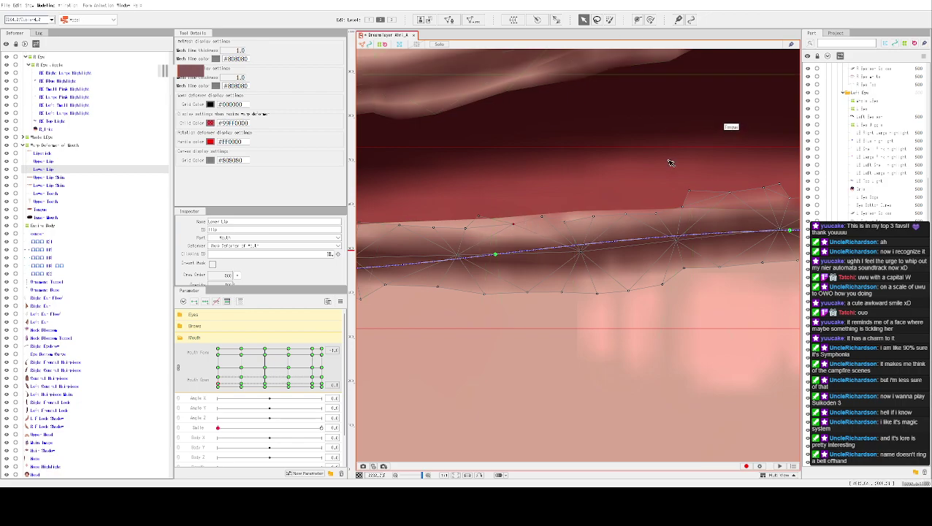
{"action": "scroll", "coordinate": [642, 122], "scroll_direction": "down", "scroll_amount": 4}
{"action": "left_click", "coordinate": [643, 327]}
{"action": "scroll", "coordinate": [643, 330], "scroll_direction": "down", "scroll_amount": 5}
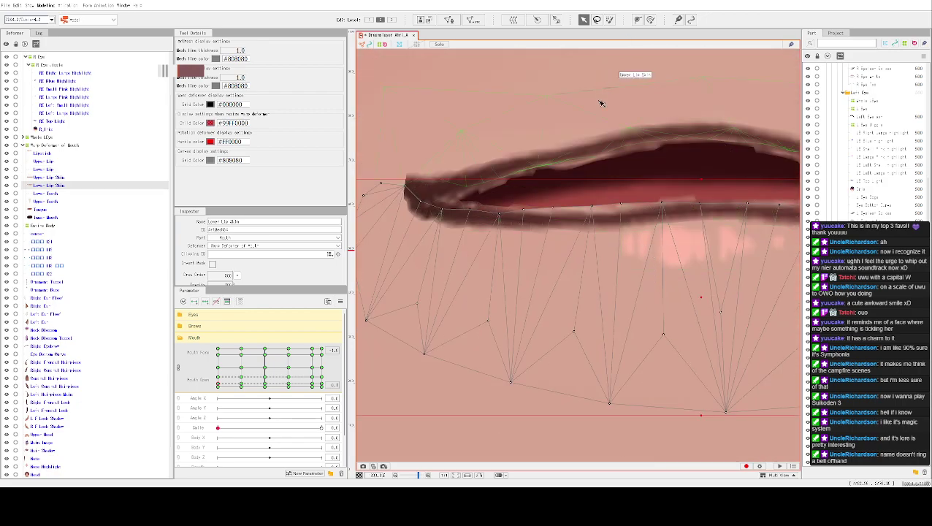
{"action": "scroll", "coordinate": [528, 105], "scroll_direction": "down", "scroll_amount": 2}
{"action": "left_click_drag", "start_coordinate": [568, 92], "coordinate": [588, 203]}
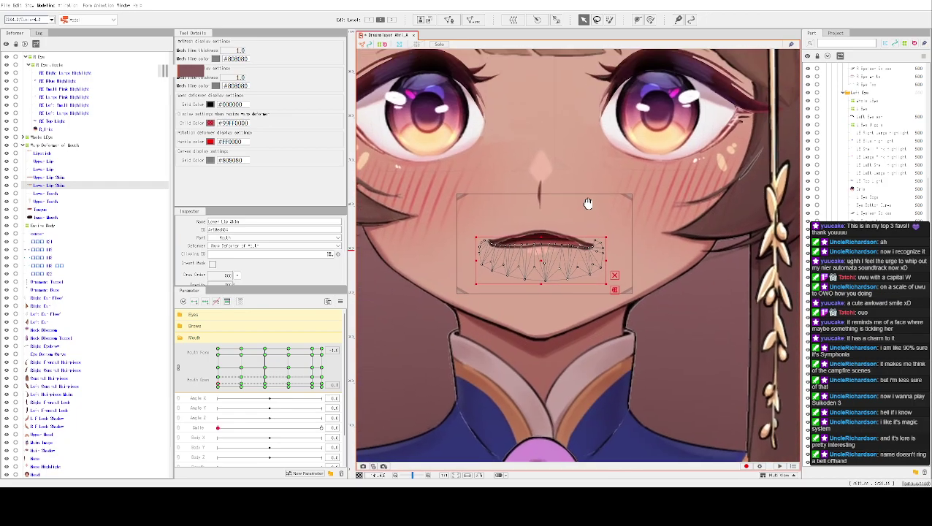
{"action": "left_click", "coordinate": [599, 195]}
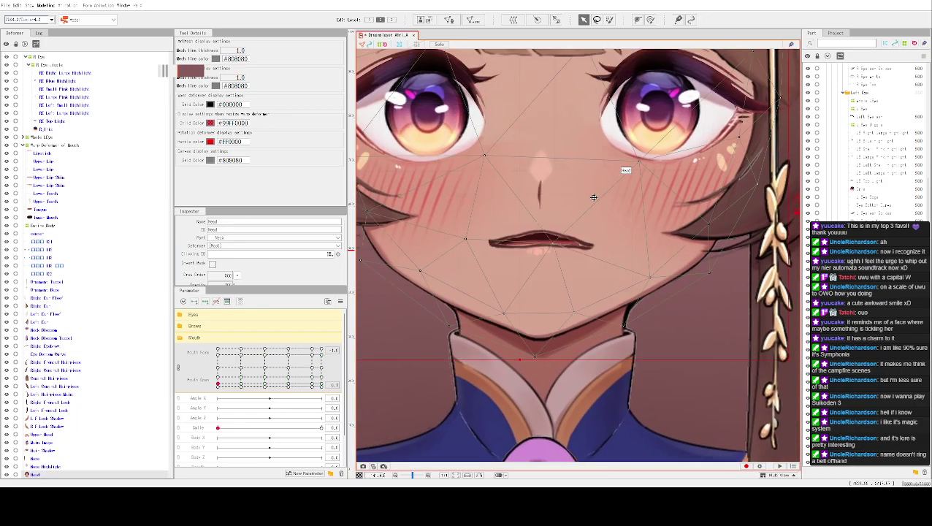
Move the Upper Teeth's fang near the right mouth corner inward and up so it tucks under the Upper Lip.
{"action": "scroll", "coordinate": [593, 197], "scroll_direction": "up", "scroll_amount": 8}
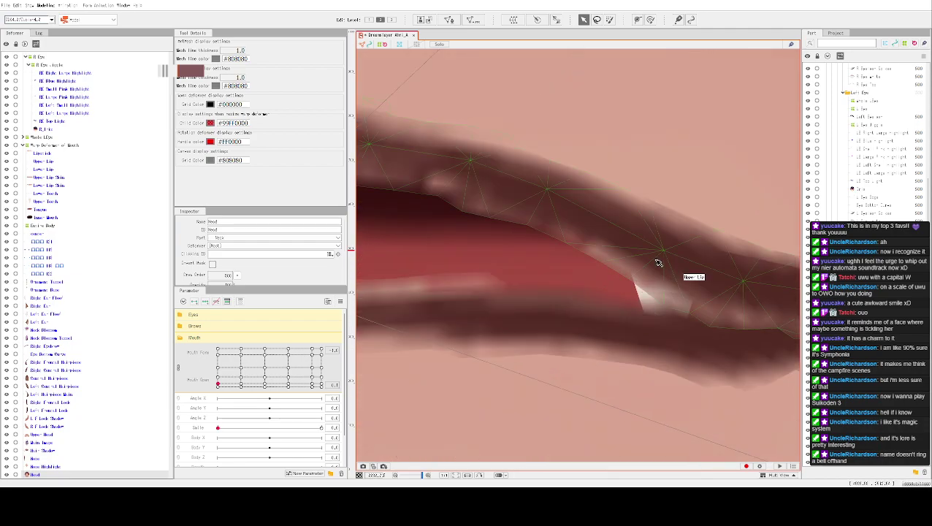
{"action": "left_click", "coordinate": [646, 298]}
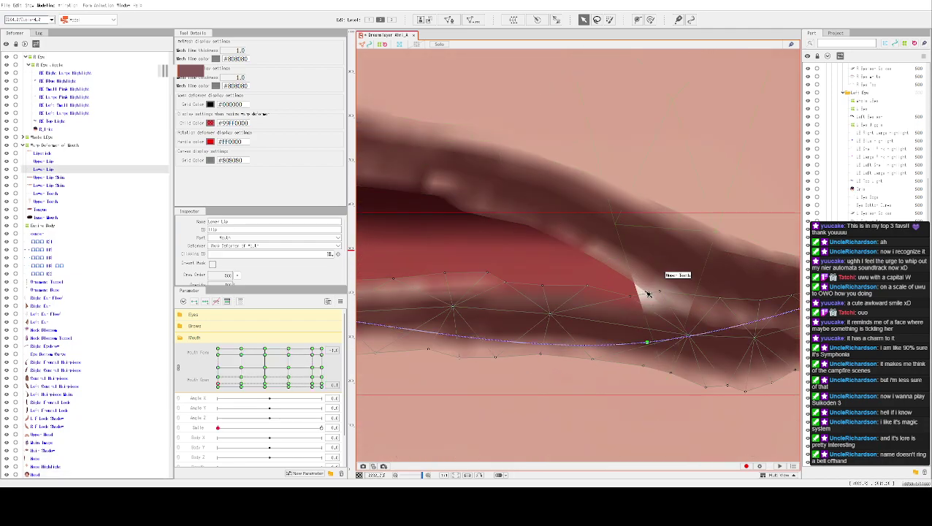
{"action": "left_click", "coordinate": [649, 294]}
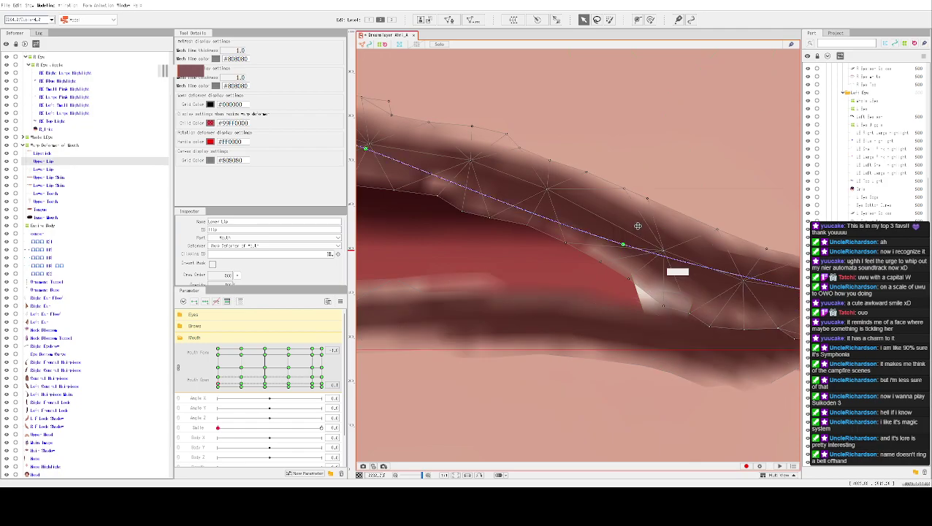
{"action": "left_click", "coordinate": [645, 295]}
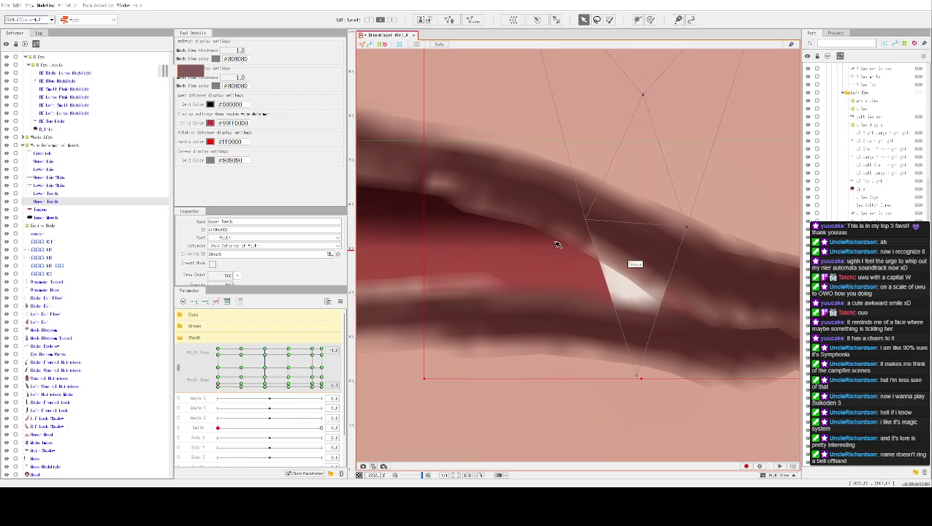
{"action": "scroll", "coordinate": [493, 265], "scroll_direction": "down", "scroll_amount": 2}
{"action": "left_click_drag", "start_coordinate": [567, 275], "coordinate": [520, 224]}
{"action": "left_click", "coordinate": [457, 354]}
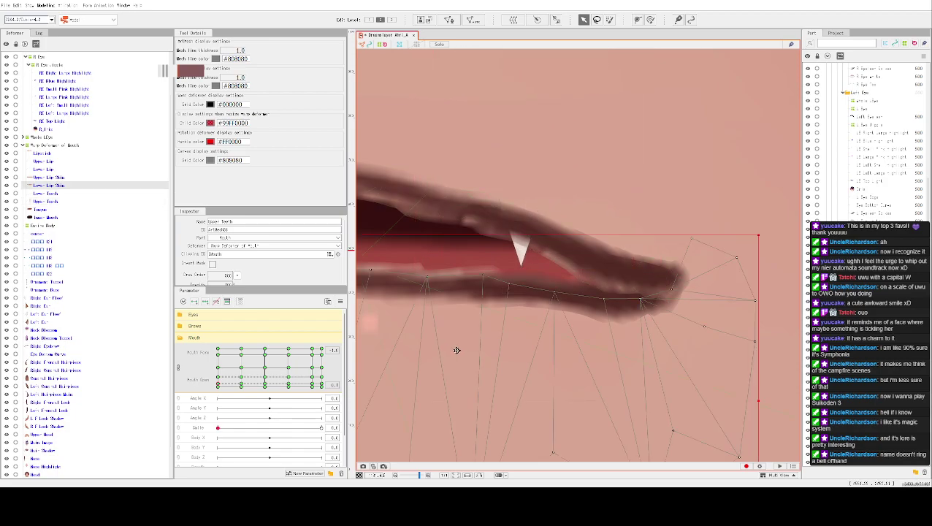
{"action": "scroll", "coordinate": [446, 345], "scroll_direction": "down", "scroll_amount": 2}
{"action": "scroll", "coordinate": [584, 186], "scroll_direction": "down", "scroll_amount": 4}
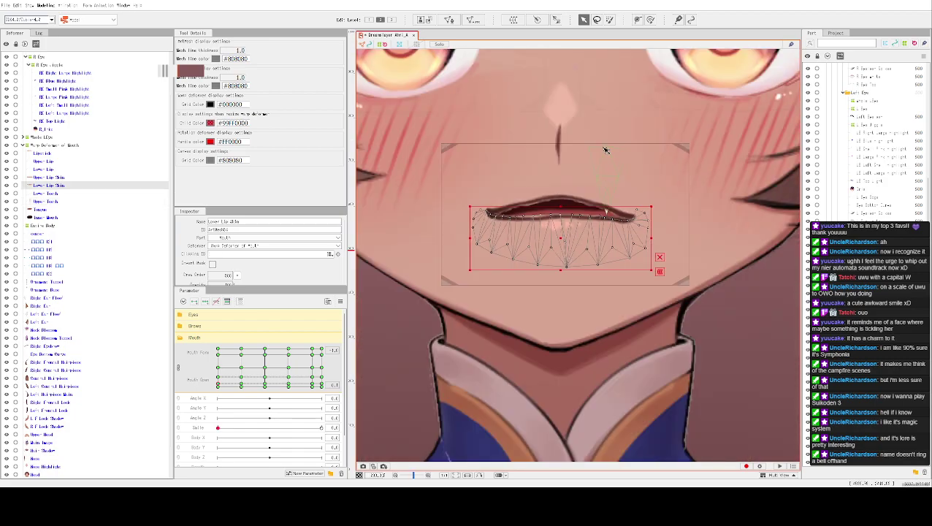
Examine the opened mouth from face view to close-up, focusing on the Upper Lip's jagged lower edge in the left half.
{"action": "left_click_drag", "start_coordinate": [592, 209], "coordinate": [591, 247]}
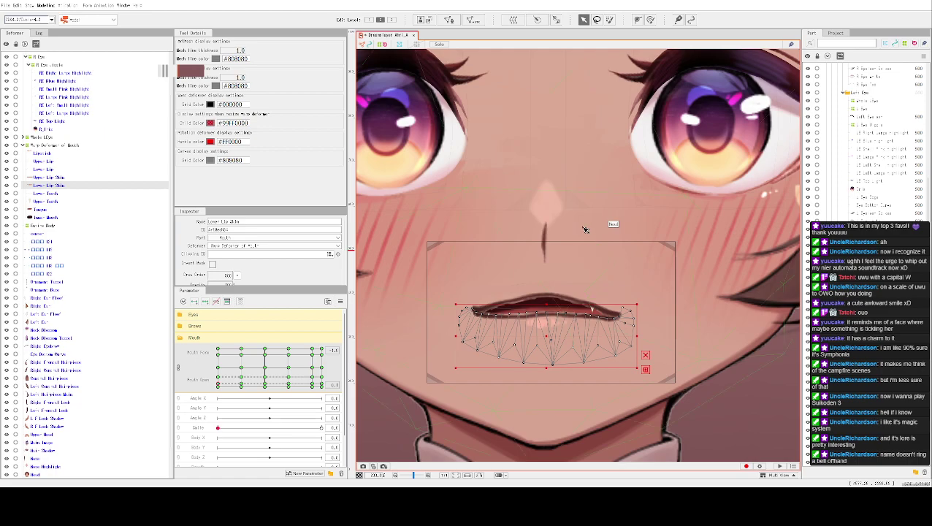
{"action": "scroll", "coordinate": [582, 283], "scroll_direction": "up", "scroll_amount": 1}
{"action": "scroll", "coordinate": [584, 282], "scroll_direction": "up", "scroll_amount": 1}
{"action": "scroll", "coordinate": [586, 282], "scroll_direction": "up", "scroll_amount": 1}
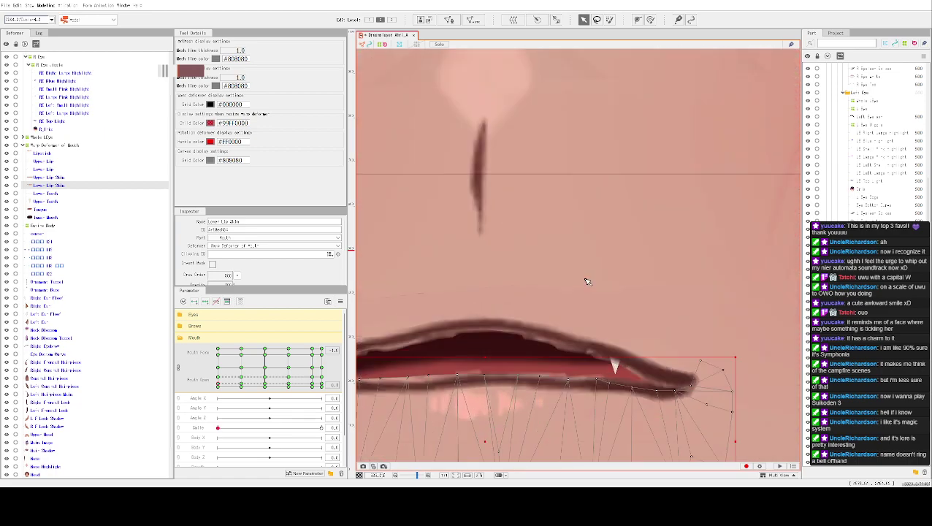
{"action": "scroll", "coordinate": [443, 384], "scroll_direction": "up", "scroll_amount": 1}
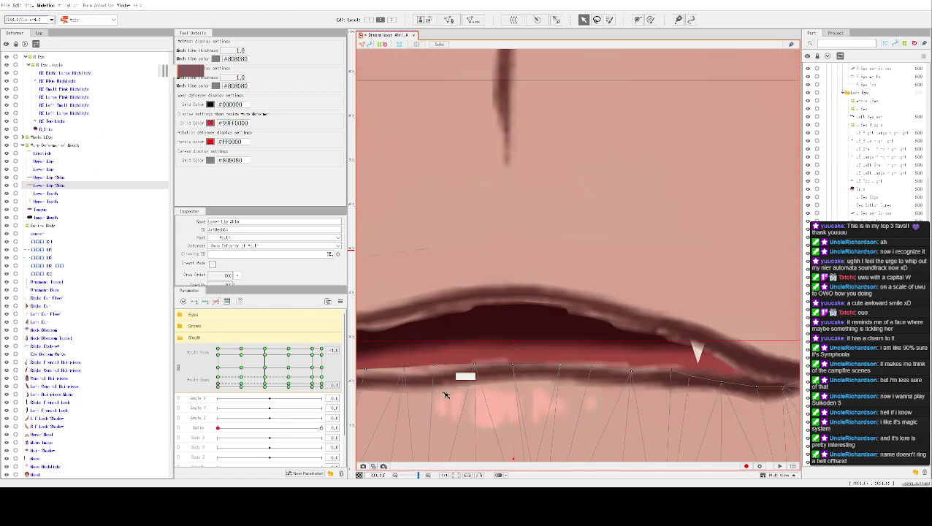
{"action": "scroll", "coordinate": [441, 393], "scroll_direction": "up", "scroll_amount": 1}
{"action": "left_click_drag", "start_coordinate": [452, 258], "coordinate": [620, 219]}
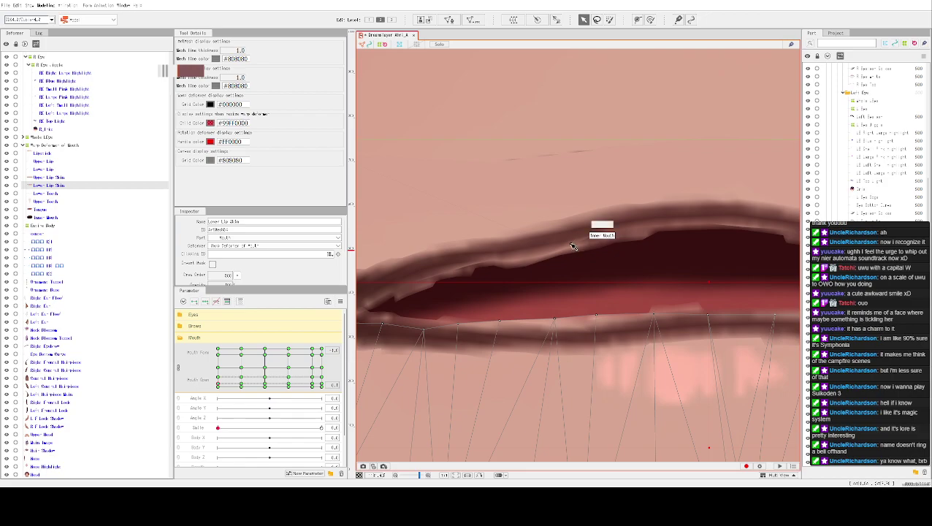
{"action": "left_click", "coordinate": [548, 255]}
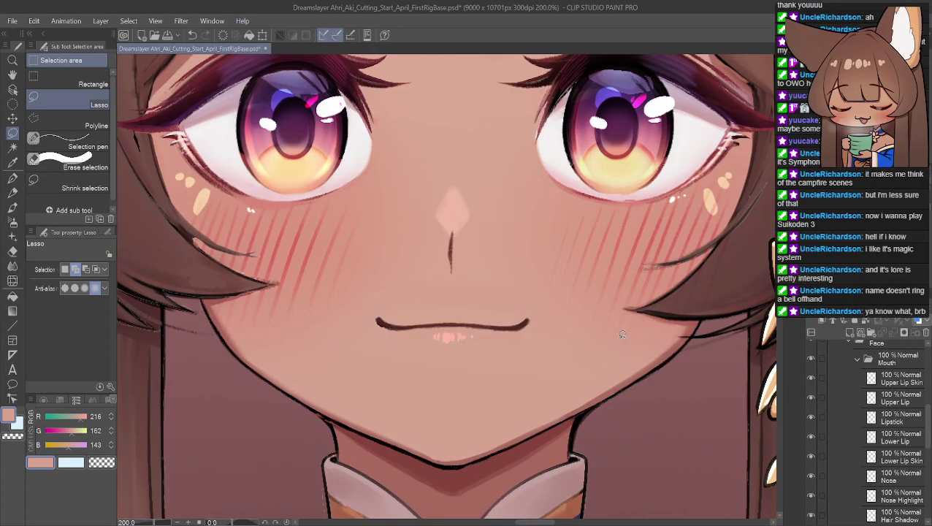
Switch to Clip Studio Paint and hide the Main Image layer in the character's artwork file.
{"action": "scroll", "coordinate": [622, 334], "scroll_direction": "up", "scroll_amount": 2}
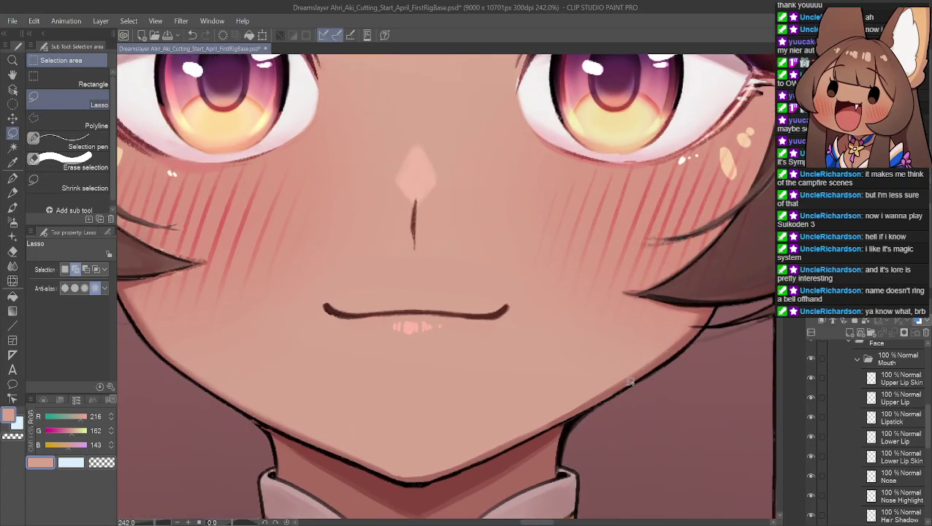
{"action": "scroll", "coordinate": [826, 419], "scroll_direction": "up", "scroll_amount": 1}
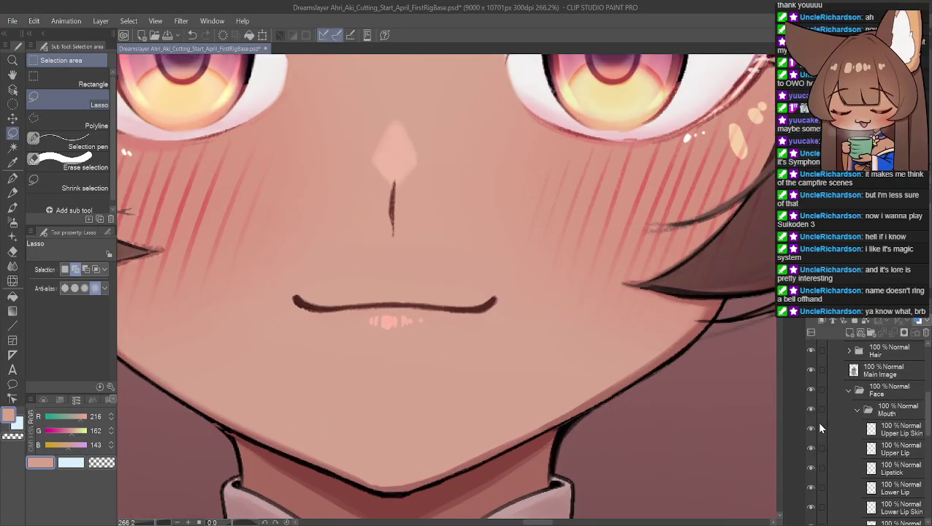
{"action": "left_click", "coordinate": [810, 370]}
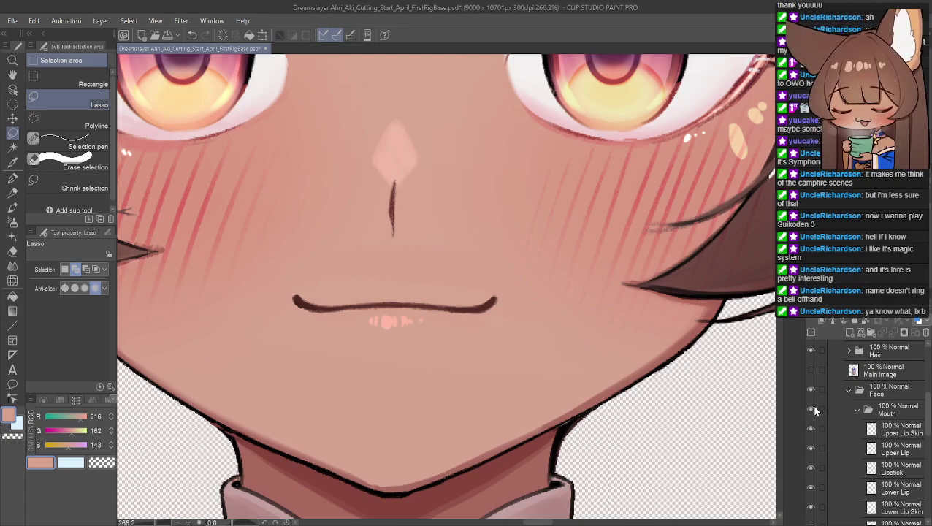
{"action": "scroll", "coordinate": [812, 412], "scroll_direction": "up", "scroll_amount": 1}
{"action": "scroll", "coordinate": [815, 412], "scroll_direction": "down", "scroll_amount": 1}
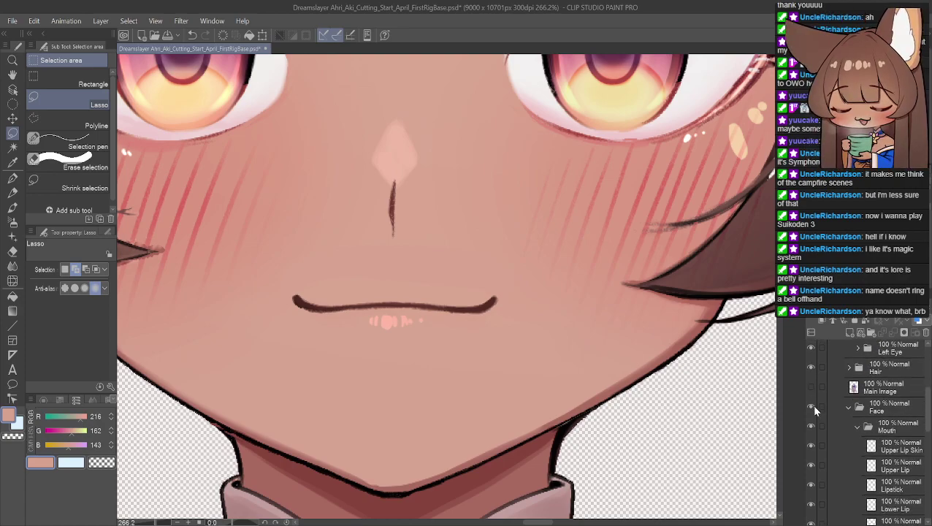
{"action": "scroll", "coordinate": [811, 424], "scroll_direction": "down", "scroll_amount": 2}
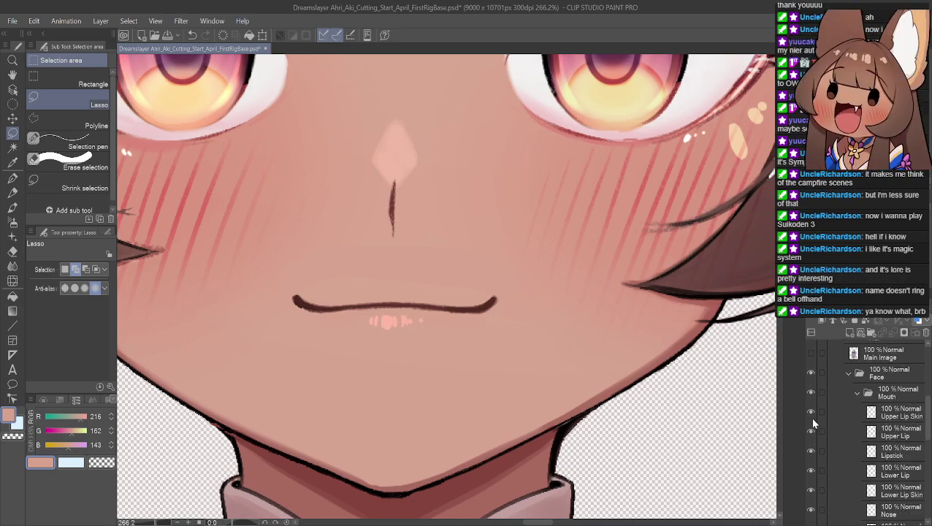
Hide the other mouth and face layers around Upper Lip, including both lip skins, Lipstick, Lower Lip, Nose, Nose Highlight, Hair Shadow and Head.
{"action": "left_click", "coordinate": [811, 450]}
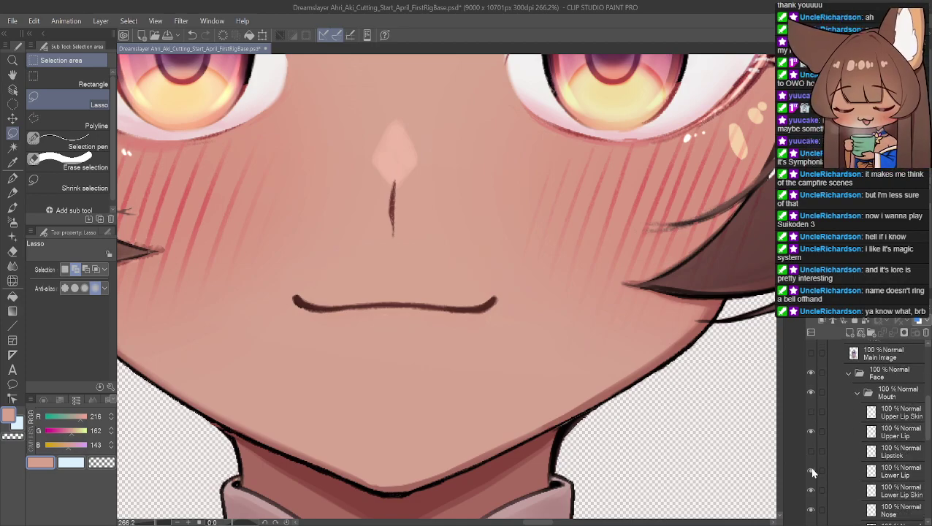
{"action": "scroll", "coordinate": [815, 489], "scroll_direction": "down", "scroll_amount": 2}
{"action": "left_click", "coordinate": [811, 475]}
{"action": "left_click", "coordinate": [811, 475]}
{"action": "left_click", "coordinate": [811, 475]}
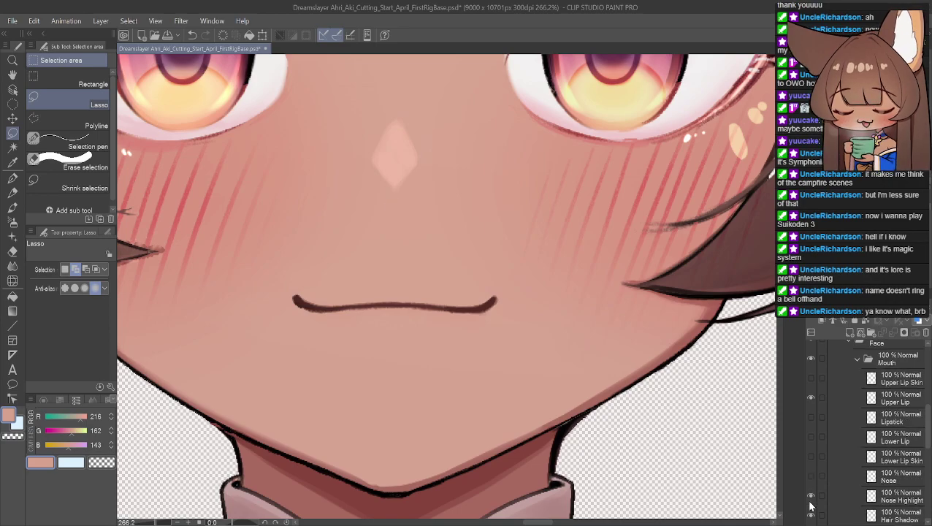
{"action": "left_click", "coordinate": [811, 495]}
{"action": "scroll", "coordinate": [814, 485], "scroll_direction": "down", "scroll_amount": 2}
{"action": "left_click", "coordinate": [811, 501]}
{"action": "scroll", "coordinate": [815, 482], "scroll_direction": "down", "scroll_amount": 5}
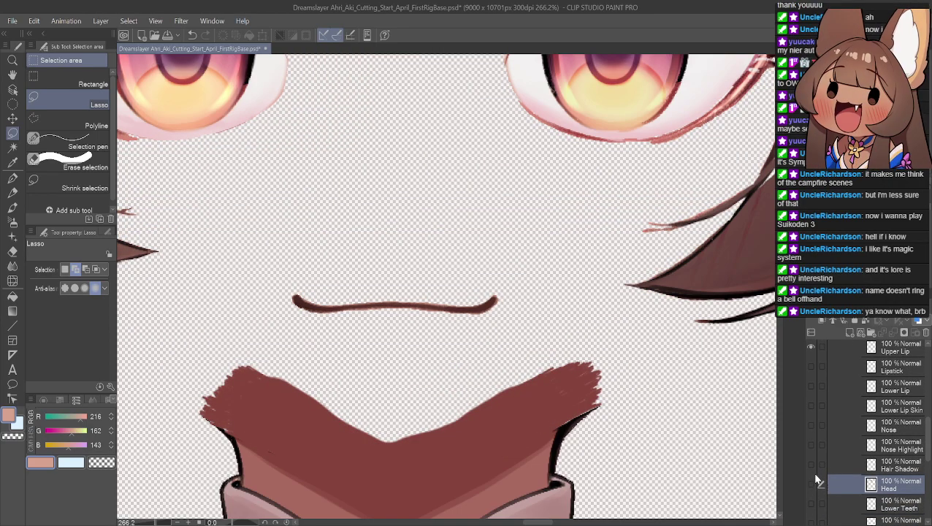
{"action": "scroll", "coordinate": [816, 476], "scroll_direction": "up", "scroll_amount": 1}
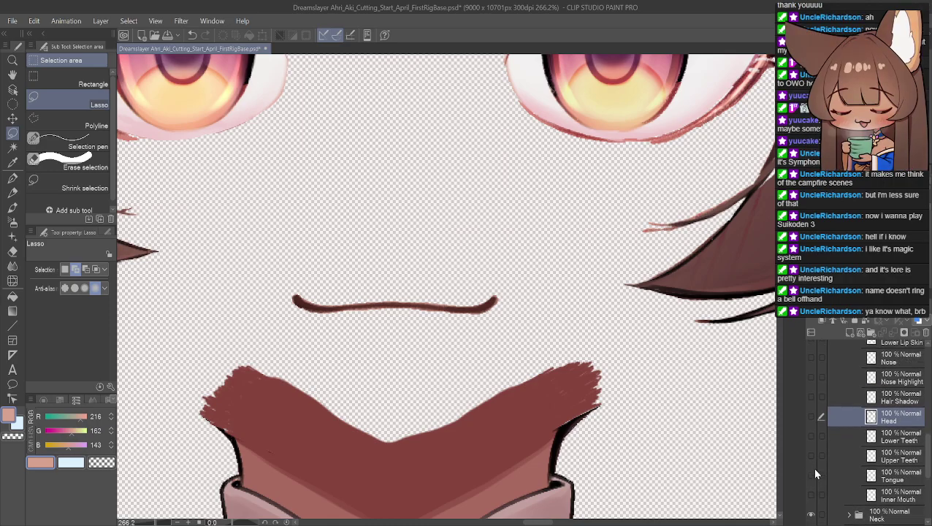
On the Upper Lip layer, erase the light pink fringe pixels along the upper edge of the line's left end.
{"action": "scroll", "coordinate": [400, 316], "scroll_direction": "up", "scroll_amount": 4}
{"action": "scroll", "coordinate": [400, 314], "scroll_direction": "up", "scroll_amount": 3}
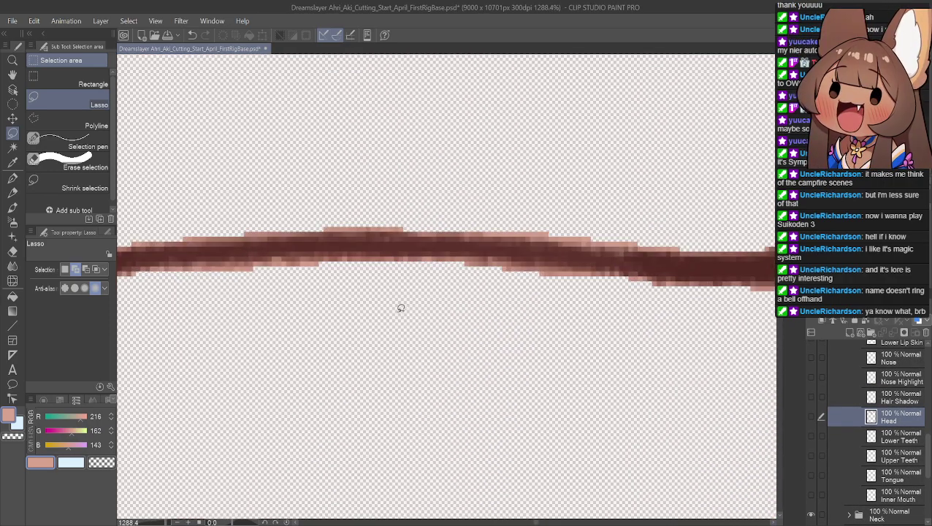
{"action": "left_click", "coordinate": [12, 74]}
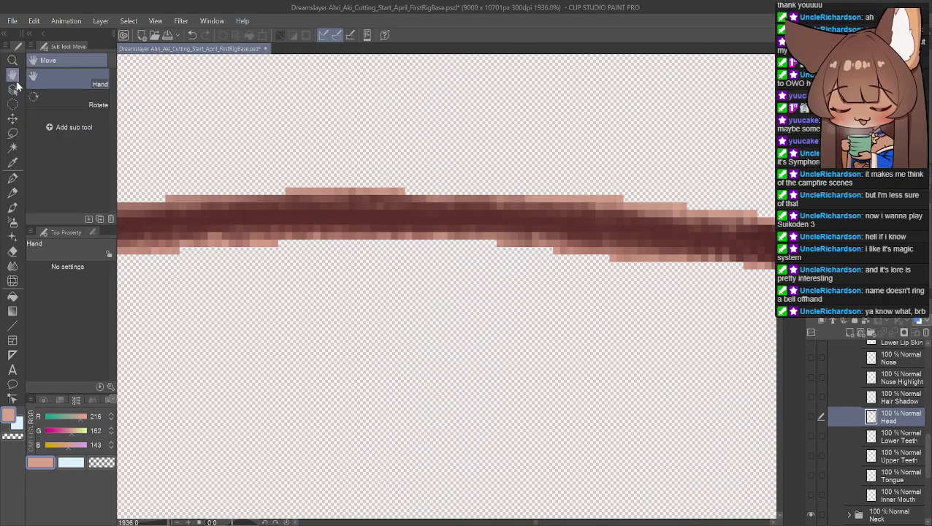
{"action": "scroll", "coordinate": [295, 179], "scroll_direction": "up", "scroll_amount": 2}
{"action": "left_click_drag", "start_coordinate": [447, 262], "coordinate": [639, 228]}
{"action": "scroll", "coordinate": [187, 264], "scroll_direction": "up", "scroll_amount": 1}
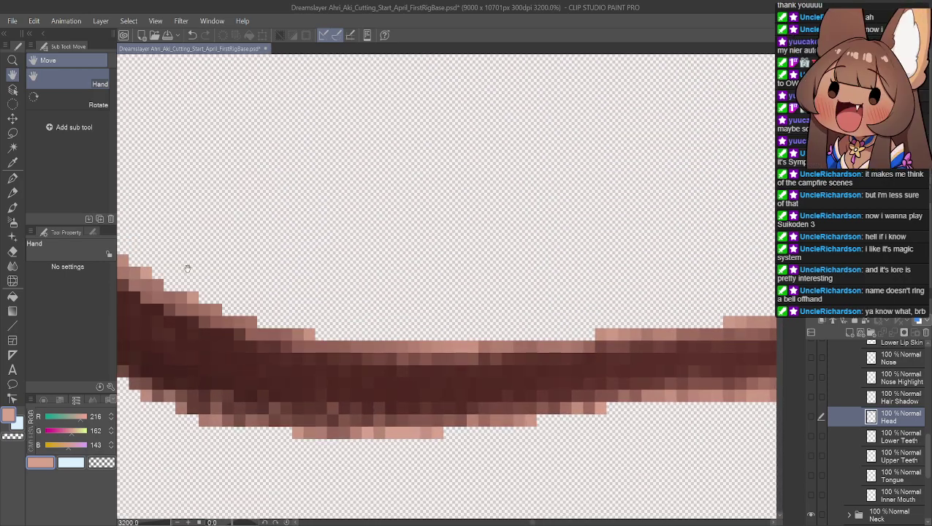
{"action": "left_click_drag", "start_coordinate": [187, 264], "coordinate": [531, 323]}
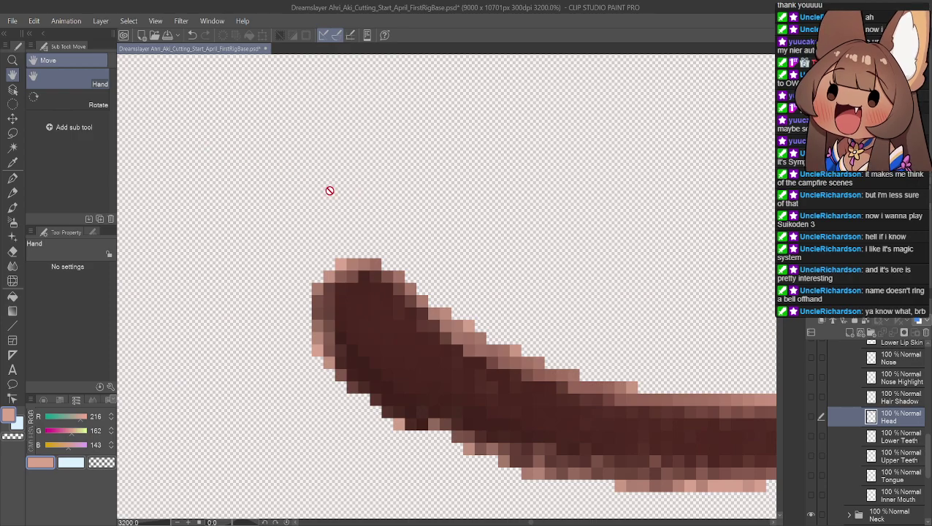
{"action": "scroll", "coordinate": [920, 382], "scroll_direction": "up", "scroll_amount": 3}
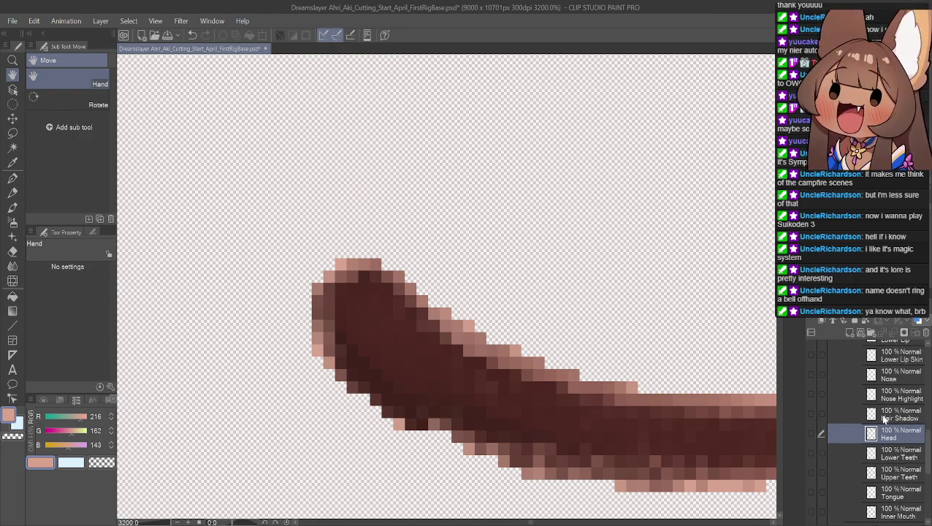
{"action": "scroll", "coordinate": [903, 378], "scroll_direction": "up", "scroll_amount": 2}
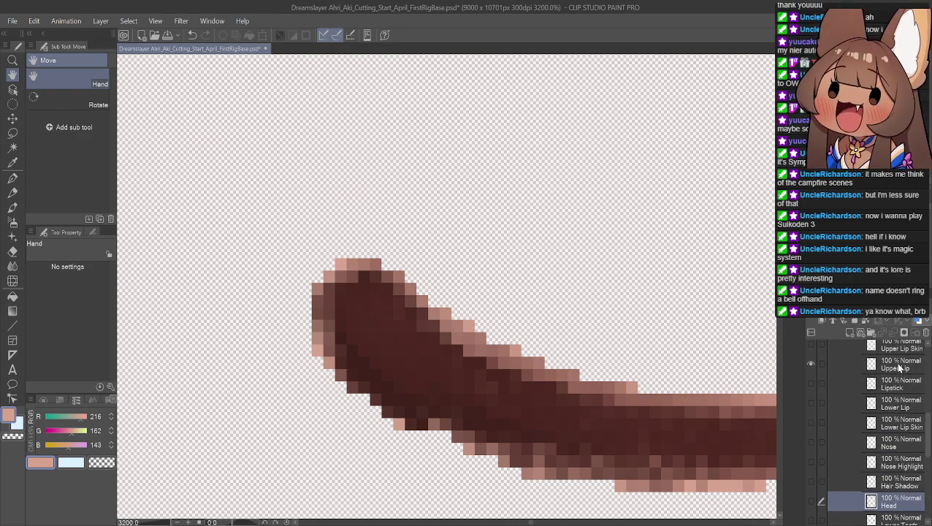
{"action": "left_click", "coordinate": [900, 368]}
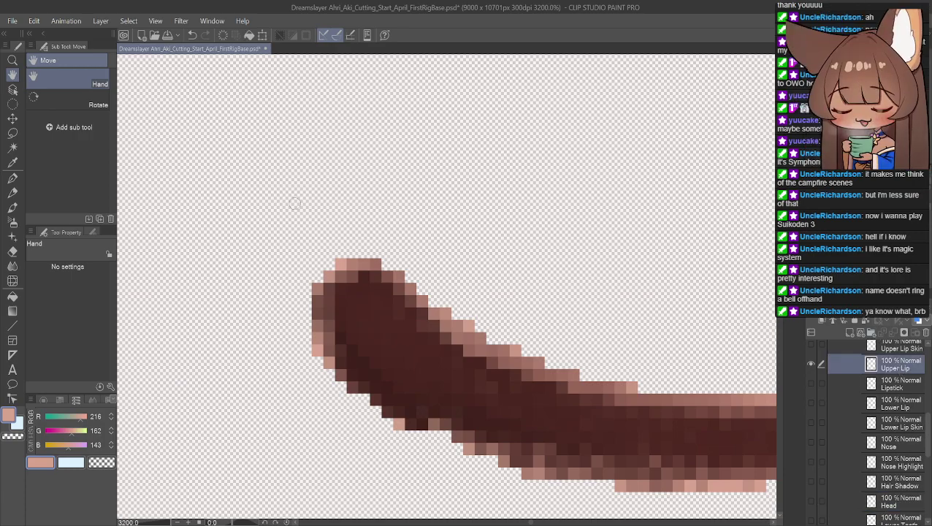
{"action": "mouse_move", "coordinate": [341, 254]}
{"action": "left_mouse_down"}
{"action": "mouse_move", "coordinate": [309, 288]}
{"action": "mouse_move", "coordinate": [358, 255]}
{"action": "mouse_move", "coordinate": [374, 257]}
{"action": "mouse_move", "coordinate": [367, 260]}
{"action": "mouse_move", "coordinate": [419, 271]}
{"action": "mouse_move", "coordinate": [397, 274]}
{"action": "mouse_move", "coordinate": [428, 287]}
{"action": "mouse_move", "coordinate": [439, 306]}
{"action": "mouse_move", "coordinate": [411, 283]}
{"action": "left_mouse_up"}
{"action": "mouse_move", "coordinate": [447, 309]}
{"action": "left_mouse_down"}
{"action": "mouse_move", "coordinate": [460, 321]}
{"action": "mouse_move", "coordinate": [450, 322]}
{"action": "mouse_move", "coordinate": [549, 366]}
{"action": "mouse_move", "coordinate": [627, 383]}
{"action": "mouse_move", "coordinate": [588, 384]}
{"action": "mouse_move", "coordinate": [580, 374]}
{"action": "mouse_move", "coordinate": [577, 385]}
{"action": "mouse_move", "coordinate": [504, 358]}
{"action": "mouse_move", "coordinate": [514, 355]}
{"action": "left_mouse_up"}
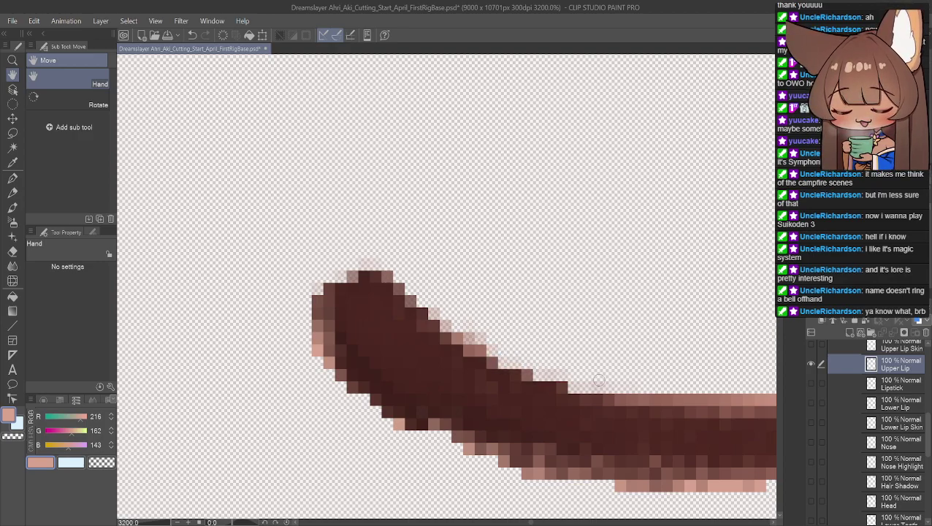
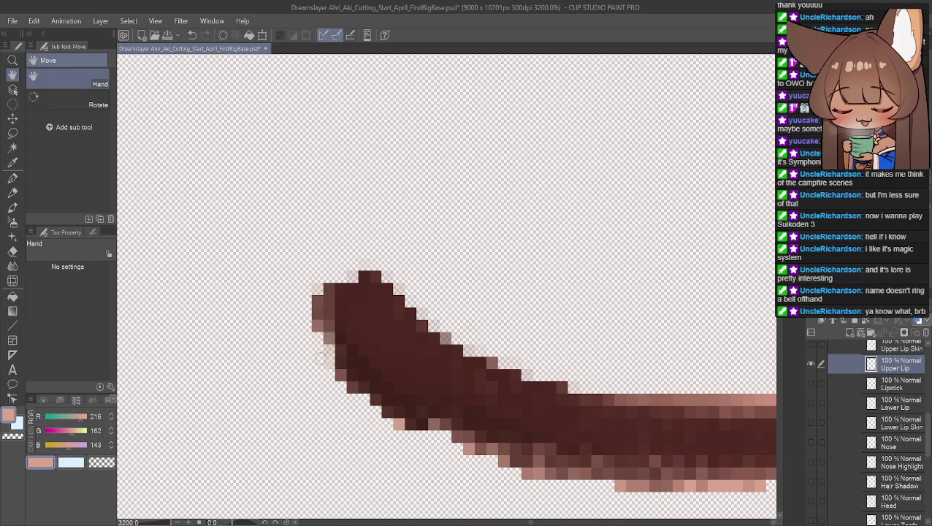
Erase the pink fringe around the outer side of the Upper Lip's left tip and along the underside just below it.
{"action": "left_click_drag", "start_coordinate": [322, 362], "coordinate": [319, 343]}
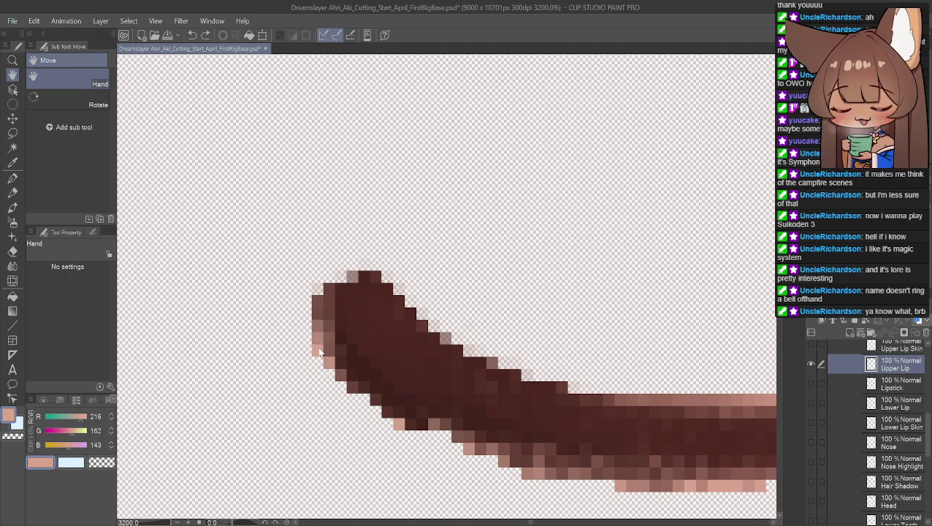
{"action": "key", "text": "ctrl+z"}
{"action": "key", "text": "ctrl+y"}
{"action": "key", "text": "ctrl+y"}
{"action": "mouse_move", "coordinate": [316, 298]}
{"action": "left_mouse_down"}
{"action": "mouse_move", "coordinate": [309, 332]}
{"action": "mouse_move", "coordinate": [323, 363]}
{"action": "left_mouse_up"}
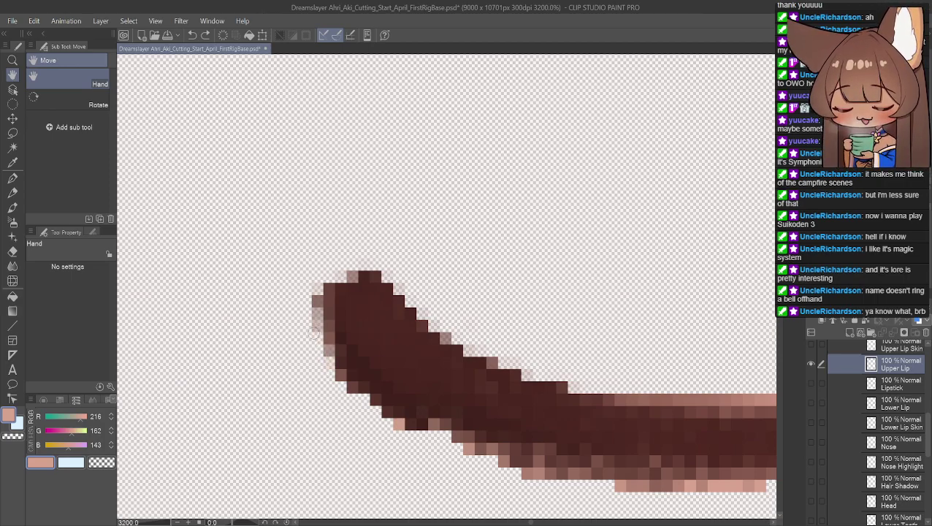
{"action": "left_click_drag", "start_coordinate": [316, 321], "coordinate": [314, 301]}
{"action": "mouse_move", "coordinate": [318, 349]}
{"action": "left_mouse_down"}
{"action": "mouse_move", "coordinate": [393, 432]}
{"action": "mouse_move", "coordinate": [397, 423]}
{"action": "mouse_move", "coordinate": [393, 434]}
{"action": "mouse_move", "coordinate": [436, 428]}
{"action": "mouse_move", "coordinate": [442, 436]}
{"action": "left_mouse_up"}
{"action": "key", "text": "ctrl+z"}
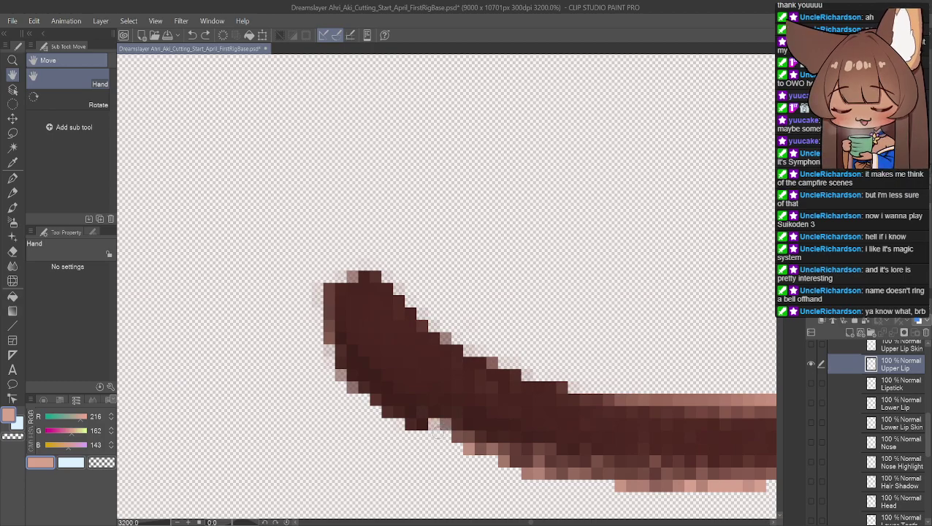
{"action": "key", "text": "ctrl+y"}
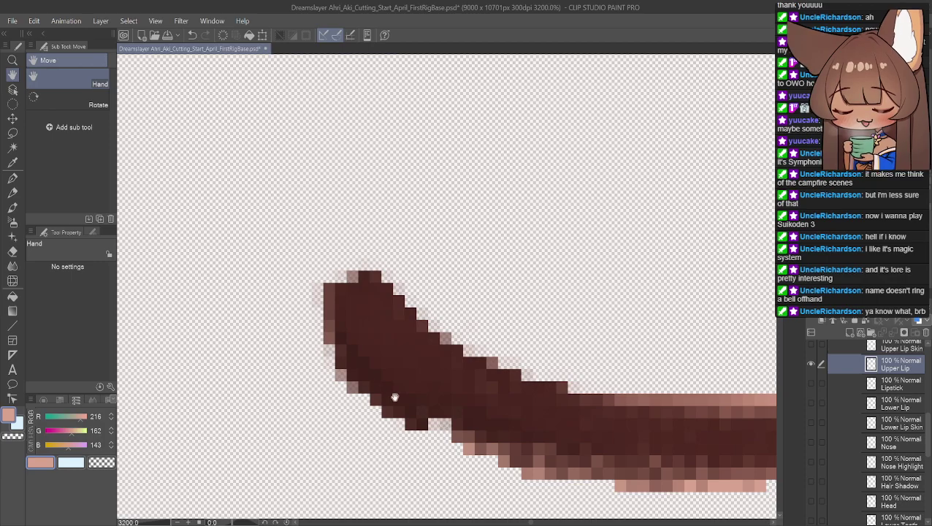
Fill the notches in the lower edge near the Upper Lip's left tip using the Mapping pen and dark browns sampled from the line.
{"action": "left_click", "coordinate": [421, 423], "text": "alt"}
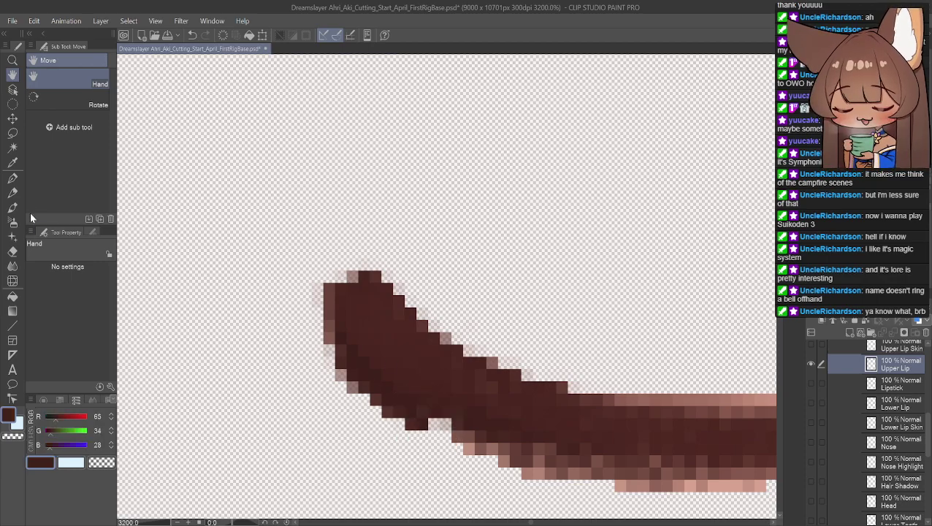
{"action": "left_click", "coordinate": [13, 179]}
{"action": "mouse_move", "coordinate": [435, 420]}
{"action": "left_mouse_down"}
{"action": "mouse_move", "coordinate": [411, 422]}
{"action": "mouse_move", "coordinate": [440, 423]}
{"action": "left_mouse_up"}
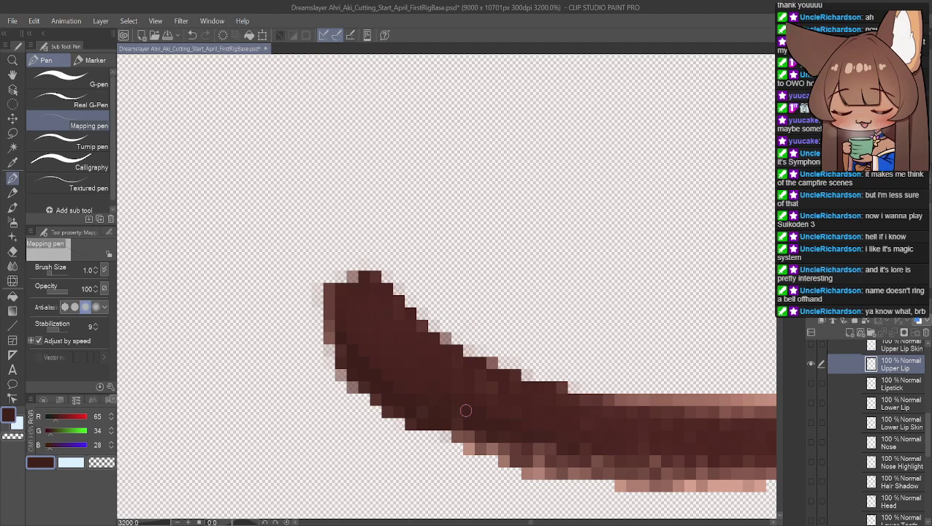
{"action": "left_click_drag", "start_coordinate": [449, 449], "coordinate": [454, 447]}
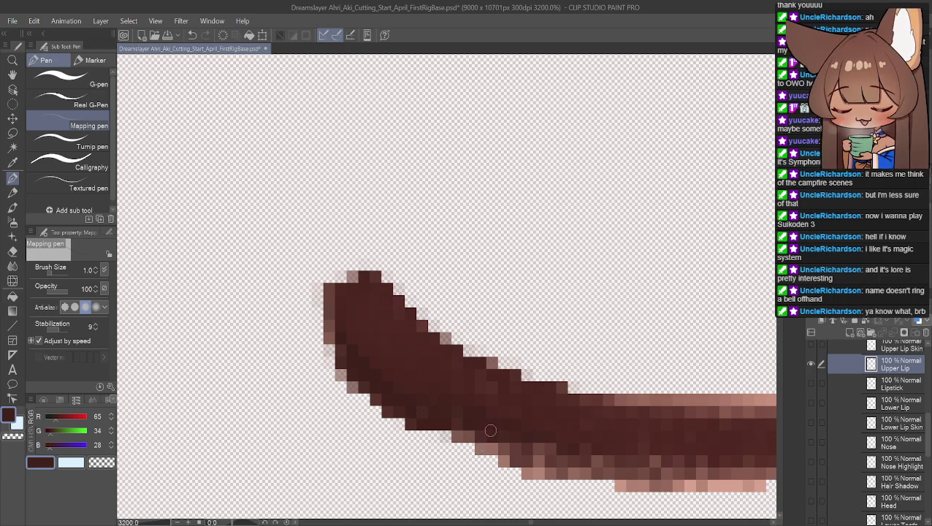
{"action": "left_click", "coordinate": [448, 407], "text": "alt"}
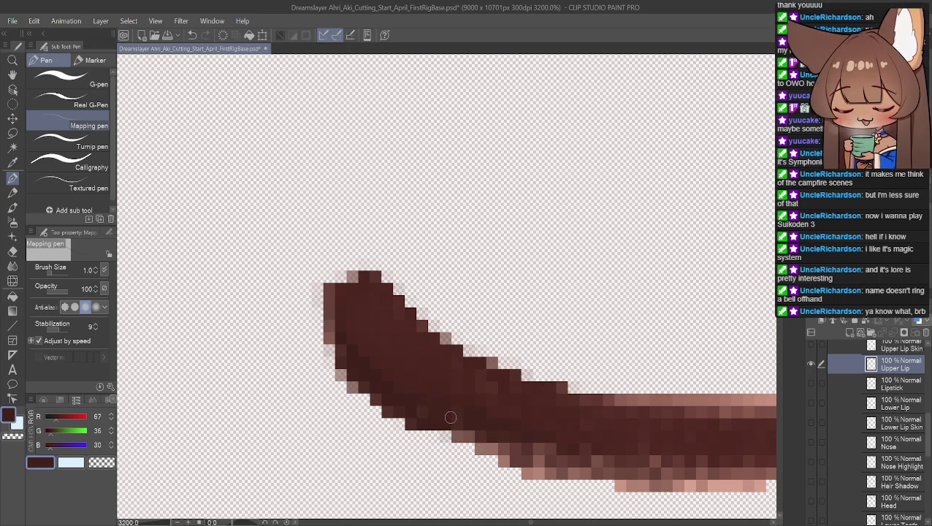
{"action": "left_click_drag", "start_coordinate": [454, 435], "coordinate": [467, 428]}
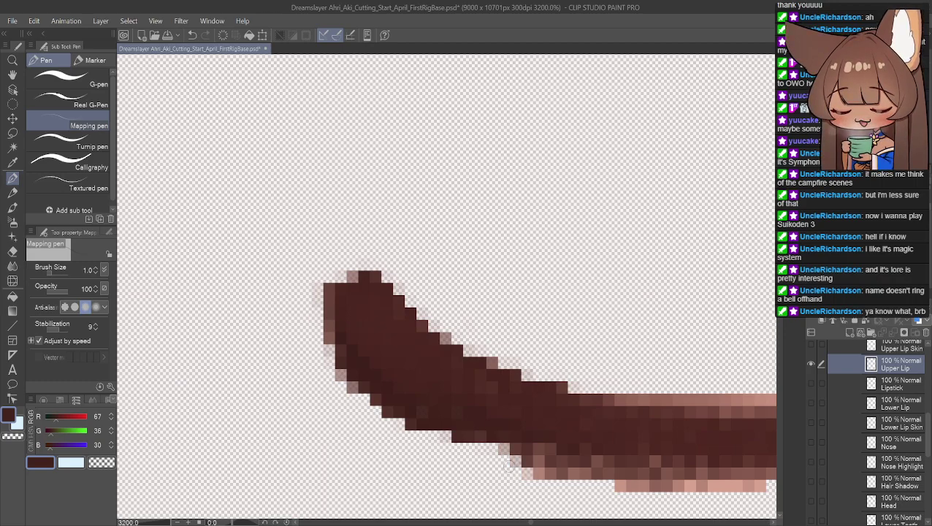
Erase the pink fringe beneath the Upper Lip's left curve and along the upper edge just past it.
{"action": "mouse_move", "coordinate": [559, 475]}
{"action": "left_mouse_down"}
{"action": "mouse_move", "coordinate": [606, 477]}
{"action": "mouse_move", "coordinate": [504, 473]}
{"action": "mouse_move", "coordinate": [553, 477]}
{"action": "mouse_move", "coordinate": [525, 470]}
{"action": "mouse_move", "coordinate": [546, 459]}
{"action": "mouse_move", "coordinate": [509, 457]}
{"action": "mouse_move", "coordinate": [544, 452]}
{"action": "mouse_move", "coordinate": [514, 449]}
{"action": "mouse_move", "coordinate": [536, 454]}
{"action": "mouse_move", "coordinate": [521, 456]}
{"action": "mouse_move", "coordinate": [536, 467]}
{"action": "mouse_move", "coordinate": [517, 468]}
{"action": "mouse_move", "coordinate": [610, 488]}
{"action": "mouse_move", "coordinate": [748, 489]}
{"action": "mouse_move", "coordinate": [642, 492]}
{"action": "left_mouse_up"}
{"action": "mouse_move", "coordinate": [569, 487]}
{"action": "left_mouse_down"}
{"action": "mouse_move", "coordinate": [653, 482]}
{"action": "mouse_move", "coordinate": [561, 486]}
{"action": "mouse_move", "coordinate": [717, 477]}
{"action": "mouse_move", "coordinate": [662, 485]}
{"action": "mouse_move", "coordinate": [698, 479]}
{"action": "left_mouse_up"}
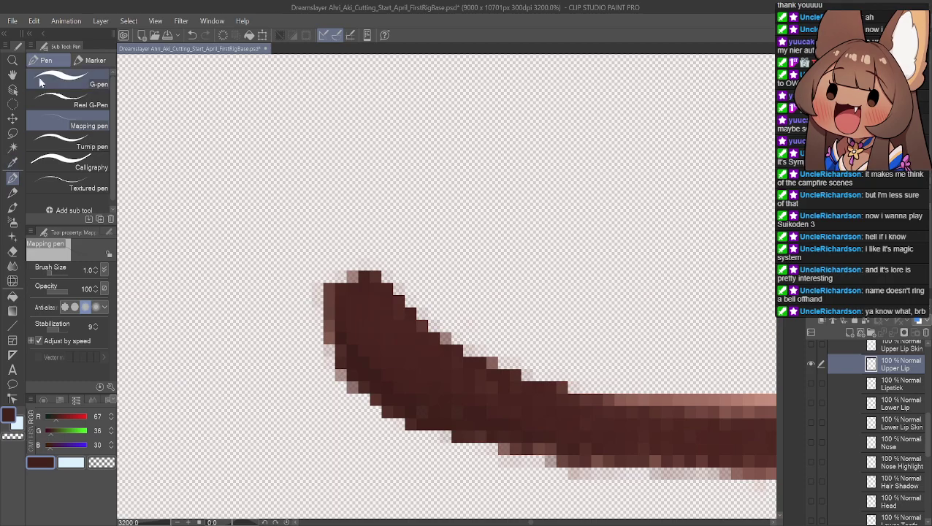
{"action": "left_click", "coordinate": [12, 74]}
{"action": "mouse_move", "coordinate": [511, 267]}
{"action": "left_mouse_down"}
{"action": "mouse_move", "coordinate": [269, 205]}
{"action": "mouse_move", "coordinate": [269, 188]}
{"action": "left_mouse_up"}
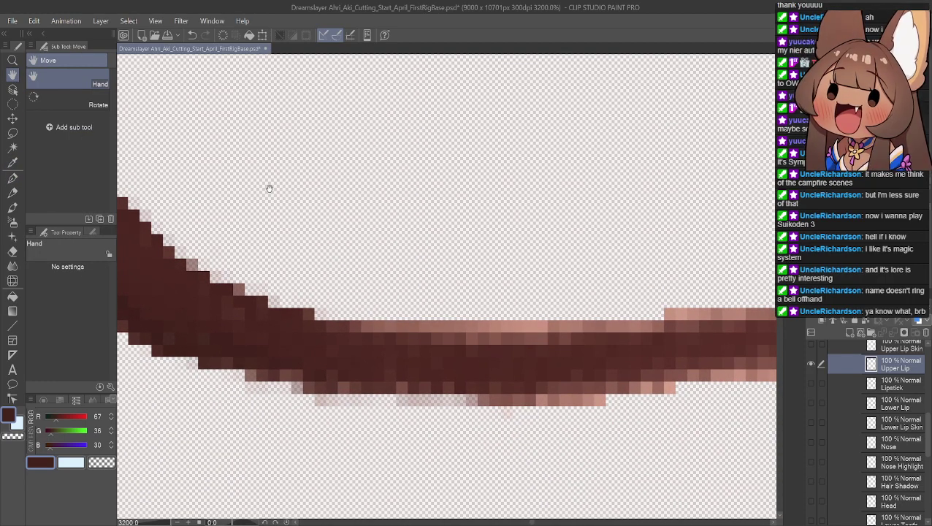
{"action": "left_click", "coordinate": [14, 179]}
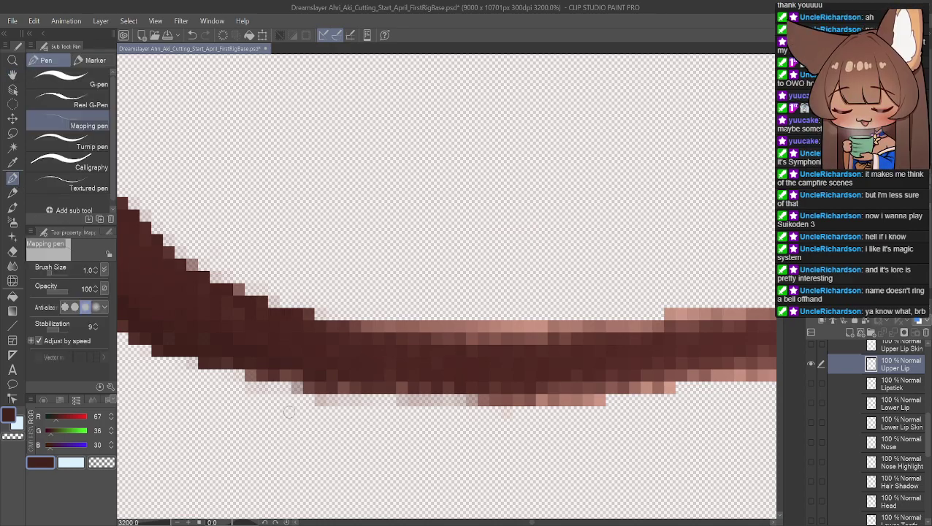
{"action": "mouse_move", "coordinate": [468, 400]}
{"action": "left_mouse_down"}
{"action": "mouse_move", "coordinate": [539, 397]}
{"action": "mouse_move", "coordinate": [497, 409]}
{"action": "mouse_move", "coordinate": [558, 410]}
{"action": "mouse_move", "coordinate": [585, 400]}
{"action": "mouse_move", "coordinate": [433, 407]}
{"action": "mouse_move", "coordinate": [467, 409]}
{"action": "left_mouse_up"}
{"action": "left_click_drag", "start_coordinate": [364, 413], "coordinate": [283, 410]}
{"action": "left_click_drag", "start_coordinate": [379, 405], "coordinate": [287, 408]}
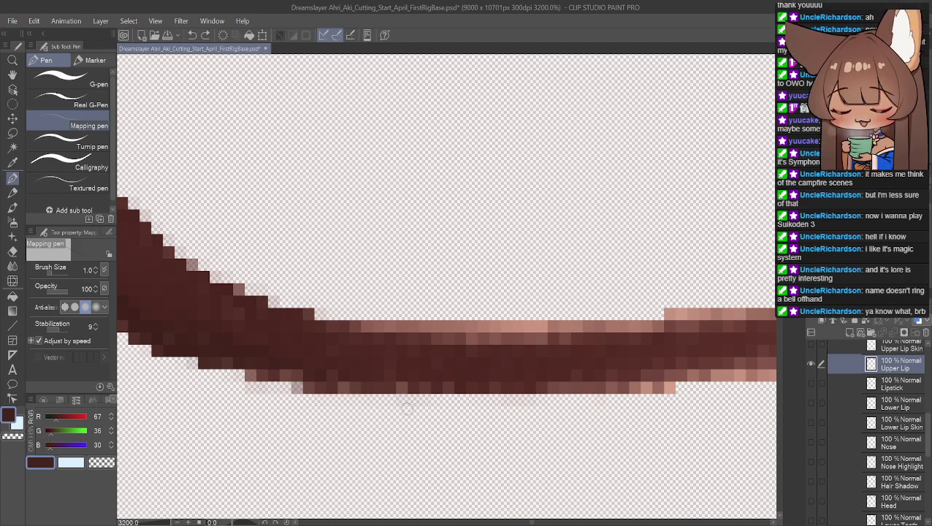
{"action": "mouse_move", "coordinate": [370, 322]}
{"action": "left_mouse_down"}
{"action": "mouse_move", "coordinate": [421, 322]}
{"action": "mouse_move", "coordinate": [363, 326]}
{"action": "mouse_move", "coordinate": [515, 324]}
{"action": "mouse_move", "coordinate": [500, 327]}
{"action": "mouse_move", "coordinate": [487, 326]}
{"action": "mouse_move", "coordinate": [562, 305]}
{"action": "mouse_move", "coordinate": [550, 326]}
{"action": "mouse_move", "coordinate": [647, 319]}
{"action": "mouse_move", "coordinate": [570, 322]}
{"action": "mouse_move", "coordinate": [607, 321]}
{"action": "left_mouse_up"}
{"action": "mouse_move", "coordinate": [603, 399]}
{"action": "left_mouse_down"}
{"action": "mouse_move", "coordinate": [677, 390]}
{"action": "mouse_move", "coordinate": [555, 396]}
{"action": "left_mouse_up"}
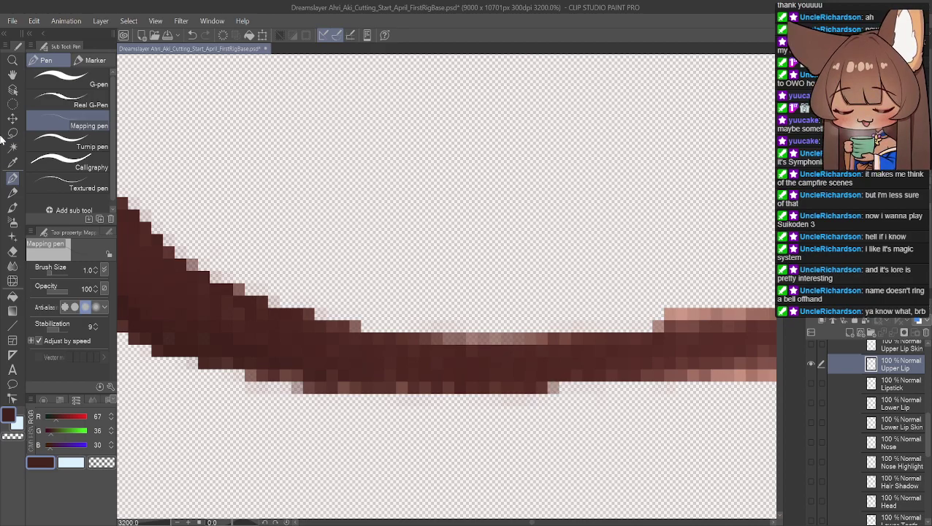
Paint over the faded upper-edge pixels past the Upper Lip's left curve with a reddish brown sampled from the line.
{"action": "left_click", "coordinate": [13, 74]}
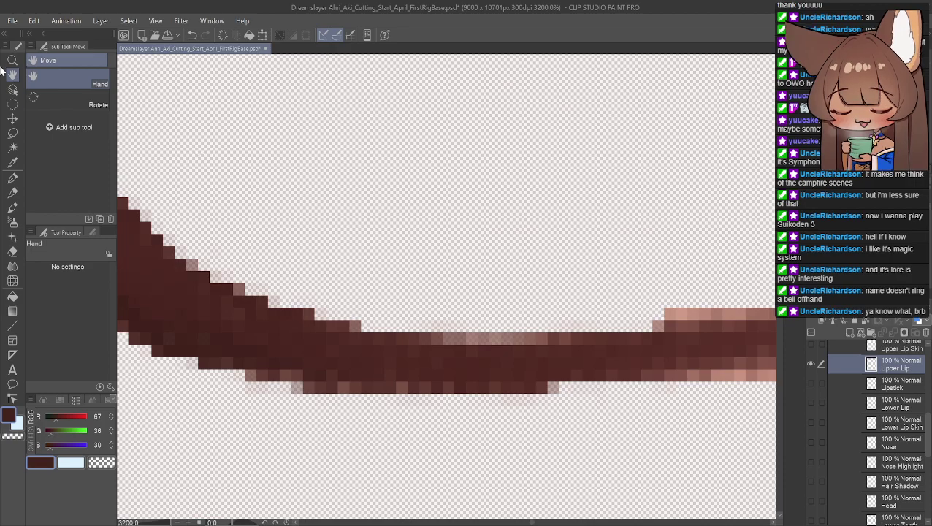
{"action": "left_click_drag", "start_coordinate": [622, 314], "coordinate": [320, 288]}
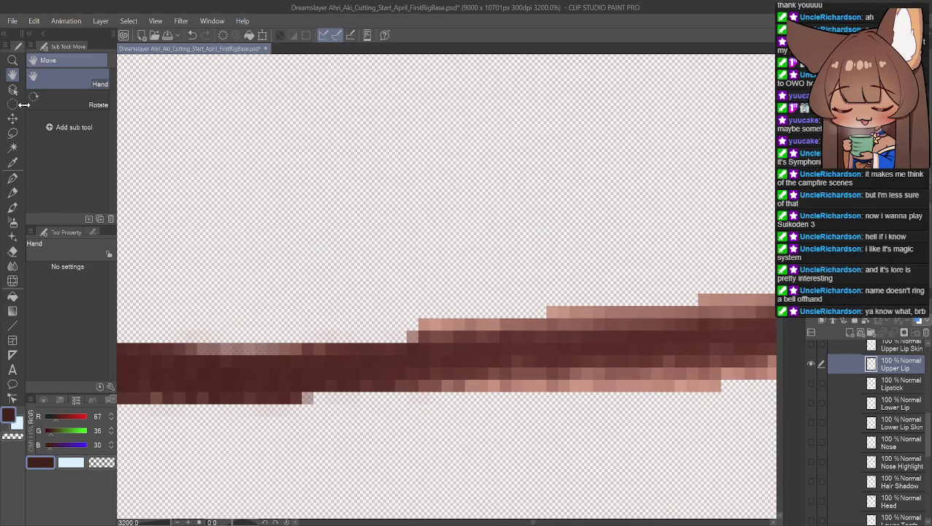
{"action": "left_click", "coordinate": [13, 178]}
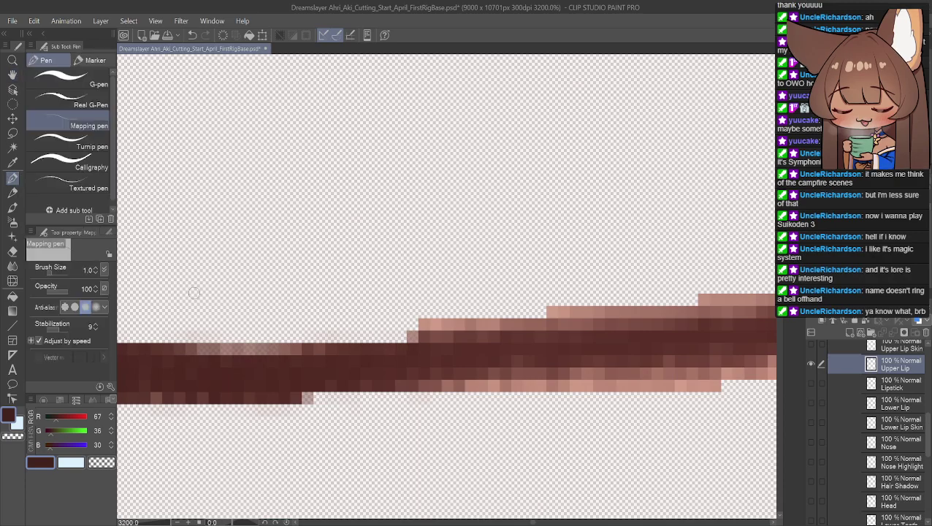
{"action": "left_click", "coordinate": [202, 355], "text": "alt"}
{"action": "mouse_move", "coordinate": [201, 355]}
{"action": "left_mouse_down"}
{"action": "mouse_move", "coordinate": [278, 345]}
{"action": "mouse_move", "coordinate": [219, 349]}
{"action": "mouse_move", "coordinate": [274, 348]}
{"action": "mouse_move", "coordinate": [242, 329]}
{"action": "left_mouse_up"}
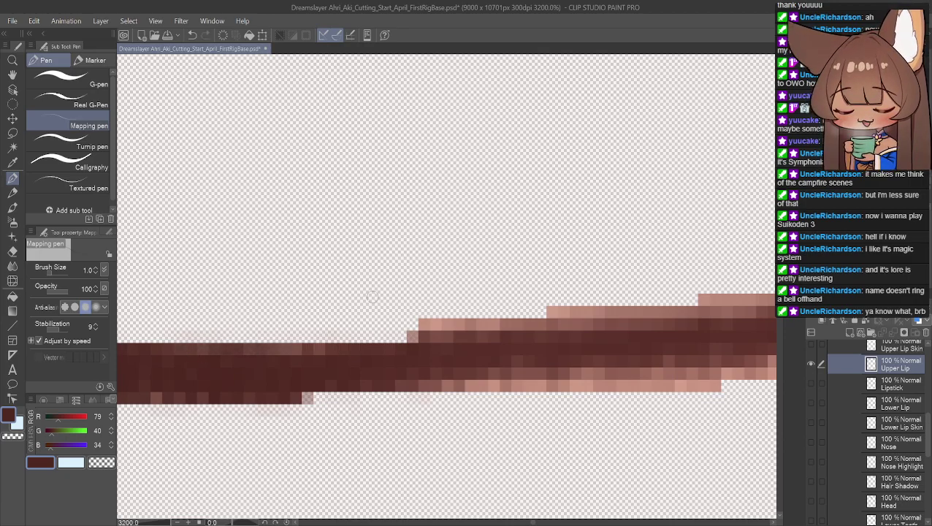
Erase the pink fringe on the upper and lower edges of the Upper Lip between the left curve and the centre.
{"action": "mouse_move", "coordinate": [411, 319]}
{"action": "left_mouse_down"}
{"action": "mouse_move", "coordinate": [469, 320]}
{"action": "mouse_move", "coordinate": [453, 317]}
{"action": "mouse_move", "coordinate": [492, 326]}
{"action": "mouse_move", "coordinate": [462, 326]}
{"action": "left_mouse_up"}
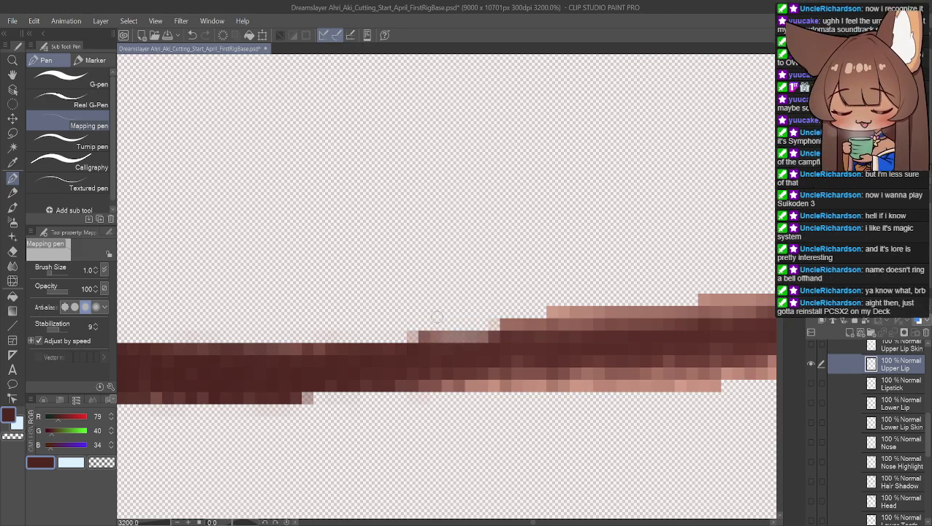
{"action": "mouse_move", "coordinate": [439, 331]}
{"action": "left_mouse_down"}
{"action": "mouse_move", "coordinate": [402, 333]}
{"action": "mouse_move", "coordinate": [481, 333]}
{"action": "mouse_move", "coordinate": [475, 328]}
{"action": "mouse_move", "coordinate": [527, 309]}
{"action": "mouse_move", "coordinate": [509, 322]}
{"action": "mouse_move", "coordinate": [548, 256]}
{"action": "mouse_move", "coordinate": [539, 289]}
{"action": "mouse_move", "coordinate": [524, 287]}
{"action": "mouse_move", "coordinate": [517, 319]}
{"action": "mouse_move", "coordinate": [560, 317]}
{"action": "mouse_move", "coordinate": [558, 309]}
{"action": "mouse_move", "coordinate": [501, 328]}
{"action": "mouse_move", "coordinate": [555, 307]}
{"action": "mouse_move", "coordinate": [537, 307]}
{"action": "mouse_move", "coordinate": [682, 305]}
{"action": "mouse_move", "coordinate": [569, 317]}
{"action": "mouse_move", "coordinate": [561, 306]}
{"action": "mouse_move", "coordinate": [580, 316]}
{"action": "mouse_move", "coordinate": [653, 317]}
{"action": "mouse_move", "coordinate": [573, 324]}
{"action": "left_mouse_up"}
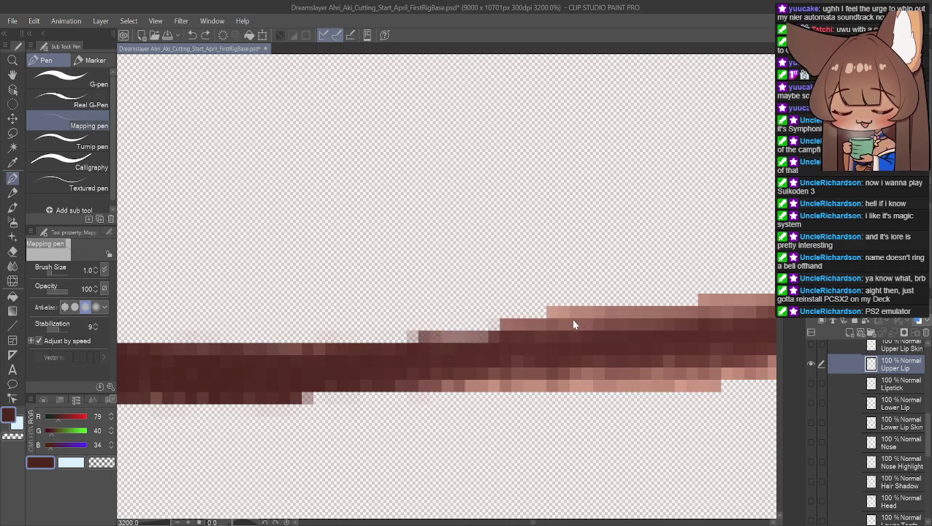
{"action": "mouse_move", "coordinate": [662, 308]}
{"action": "left_mouse_down"}
{"action": "mouse_move", "coordinate": [635, 311]}
{"action": "mouse_move", "coordinate": [675, 313]}
{"action": "mouse_move", "coordinate": [504, 324]}
{"action": "mouse_move", "coordinate": [591, 321]}
{"action": "mouse_move", "coordinate": [462, 317]}
{"action": "left_mouse_up"}
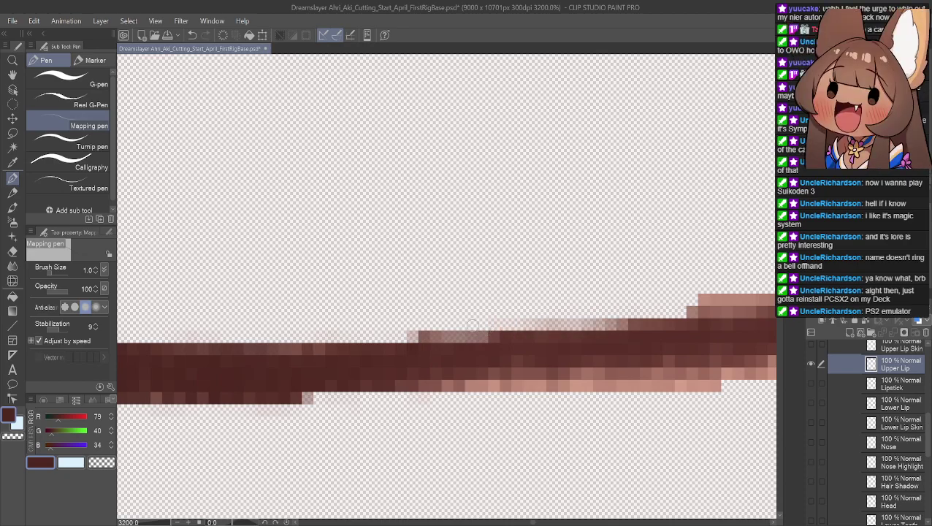
{"action": "mouse_move", "coordinate": [476, 394]}
{"action": "left_mouse_down"}
{"action": "mouse_move", "coordinate": [598, 390]}
{"action": "mouse_move", "coordinate": [469, 390]}
{"action": "mouse_move", "coordinate": [698, 390]}
{"action": "left_mouse_up"}
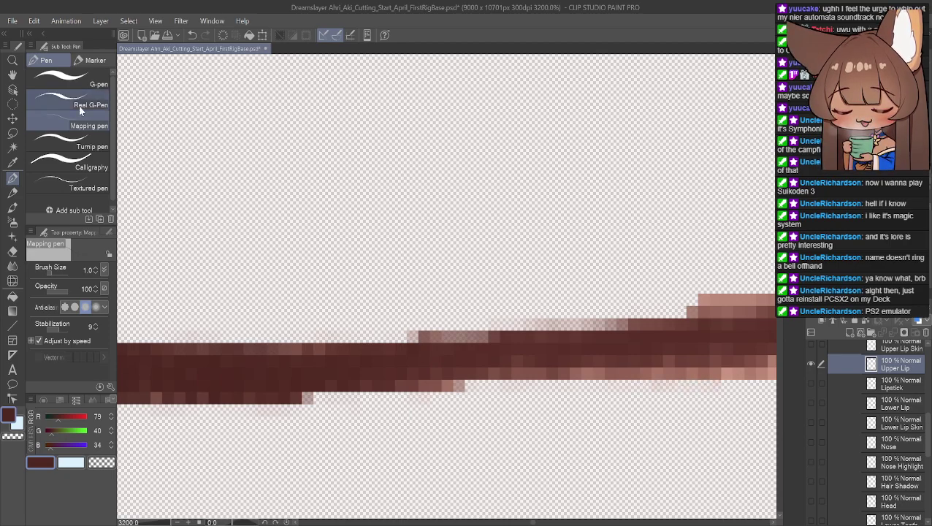
Erase the outermost pink pixels along the upper edge of the Upper Lip's central arch.
{"action": "left_click", "coordinate": [13, 75]}
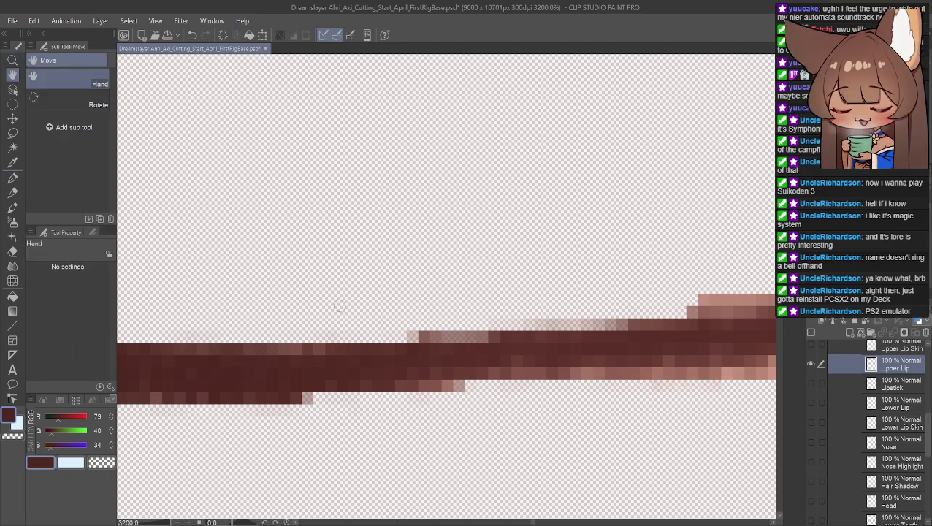
{"action": "mouse_move", "coordinate": [517, 197]}
{"action": "left_mouse_down"}
{"action": "mouse_move", "coordinate": [435, 233]}
{"action": "mouse_move", "coordinate": [220, 250]}
{"action": "mouse_move", "coordinate": [121, 217]}
{"action": "left_mouse_up"}
{"action": "left_click", "coordinate": [12, 179]}
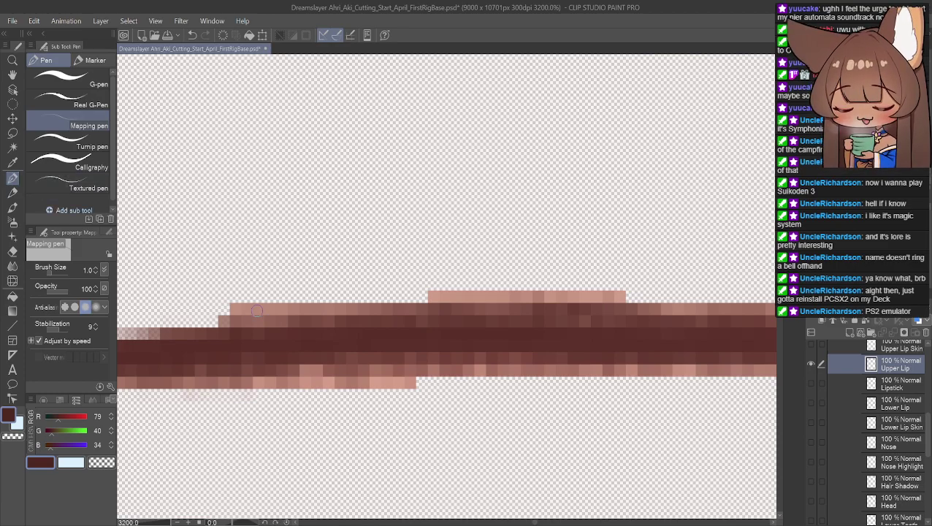
{"action": "left_click_drag", "start_coordinate": [235, 304], "coordinate": [350, 303]}
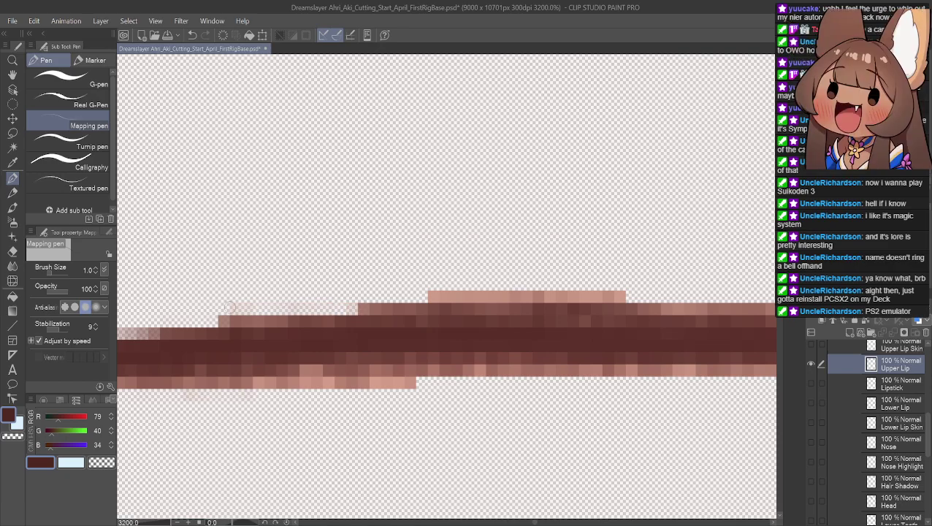
{"action": "mouse_move", "coordinate": [429, 294]}
{"action": "left_mouse_down"}
{"action": "mouse_move", "coordinate": [514, 292]}
{"action": "mouse_move", "coordinate": [461, 292]}
{"action": "mouse_move", "coordinate": [495, 294]}
{"action": "left_mouse_up"}
{"action": "mouse_move", "coordinate": [561, 295]}
{"action": "left_mouse_down"}
{"action": "mouse_move", "coordinate": [621, 295]}
{"action": "mouse_move", "coordinate": [547, 293]}
{"action": "mouse_move", "coordinate": [577, 292]}
{"action": "mouse_move", "coordinate": [537, 270]}
{"action": "mouse_move", "coordinate": [530, 283]}
{"action": "left_mouse_up"}
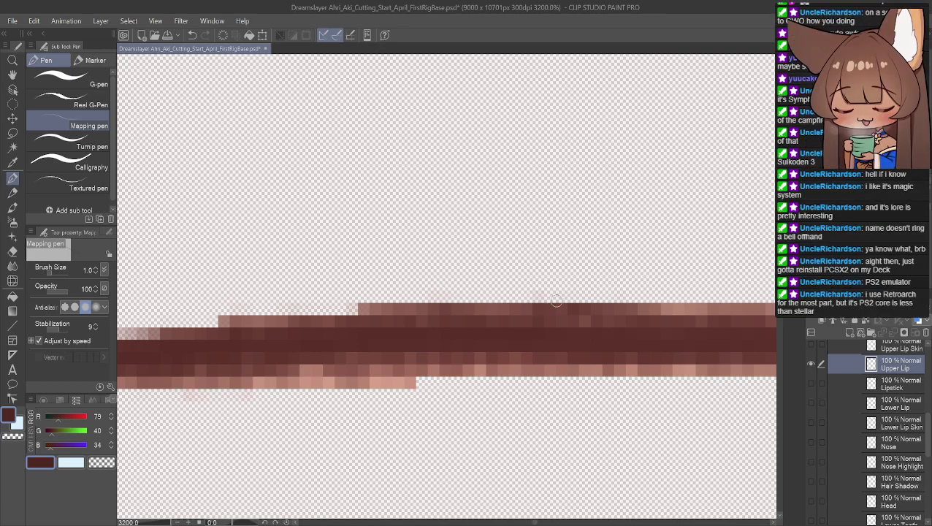
Erase the pink fringe beneath the Upper Lip just before the central arch and repaint the resulting gap with a reddish brown sampled from the line.
{"action": "mouse_move", "coordinate": [267, 387]}
{"action": "left_mouse_down"}
{"action": "mouse_move", "coordinate": [324, 384]}
{"action": "mouse_move", "coordinate": [315, 374]}
{"action": "left_mouse_up"}
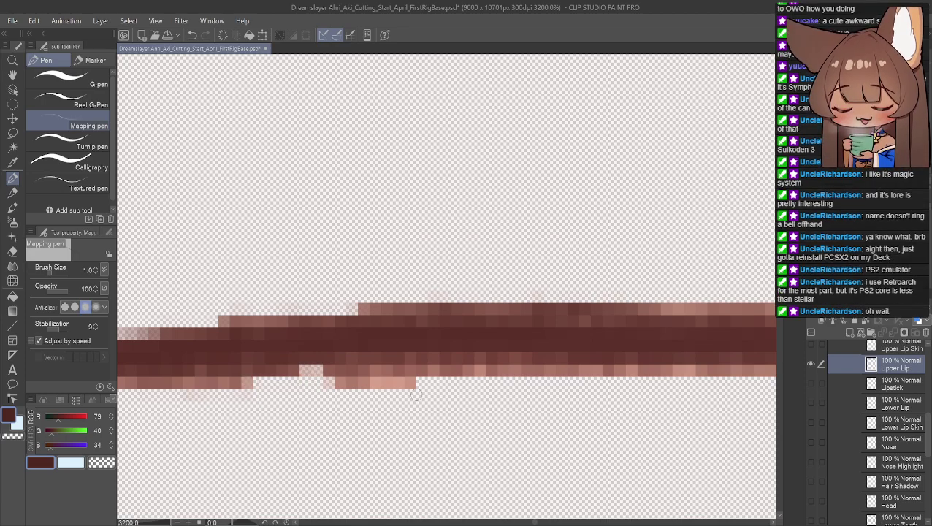
{"action": "left_click_drag", "start_coordinate": [414, 380], "coordinate": [377, 388]}
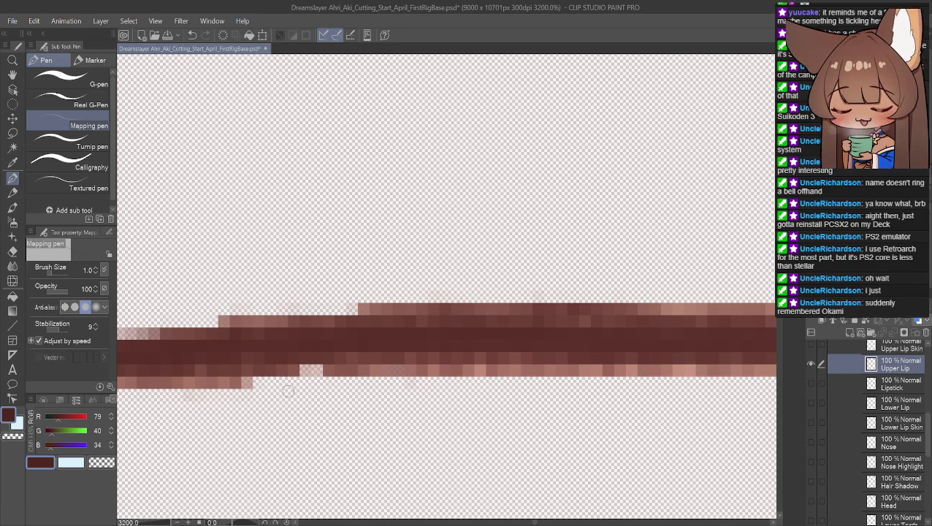
{"action": "left_click", "coordinate": [294, 357], "text": "alt"}
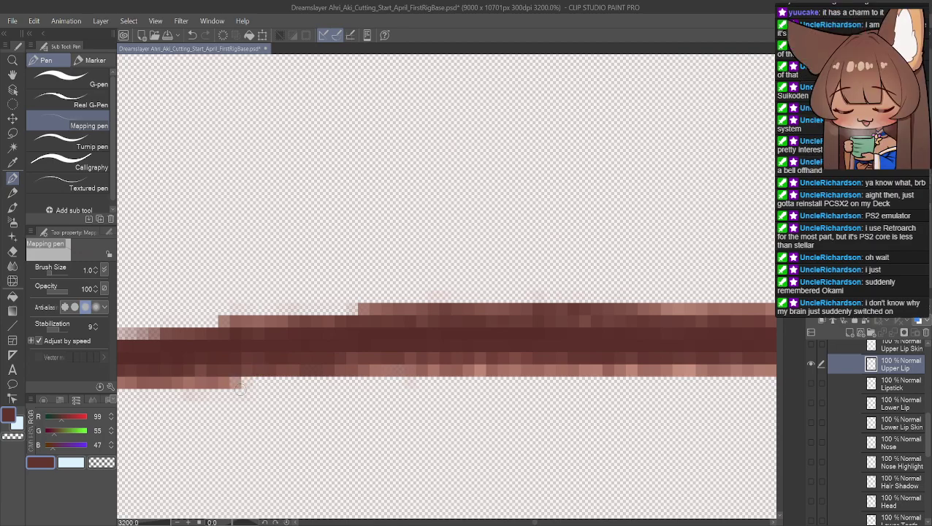
Darken the Upper Lip's edges past the left curve with a sampled dark brown and erase the pink fringe farther along the lower edge.
{"action": "scroll", "coordinate": [711, 336], "scroll_direction": "down", "scroll_amount": 5}
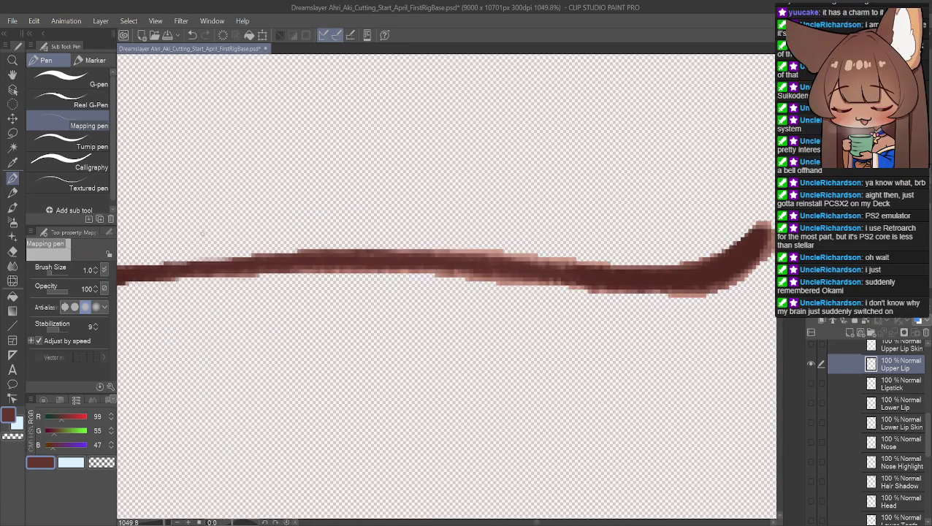
{"action": "left_click", "coordinate": [13, 75]}
{"action": "left_click_drag", "start_coordinate": [158, 149], "coordinate": [523, 225]}
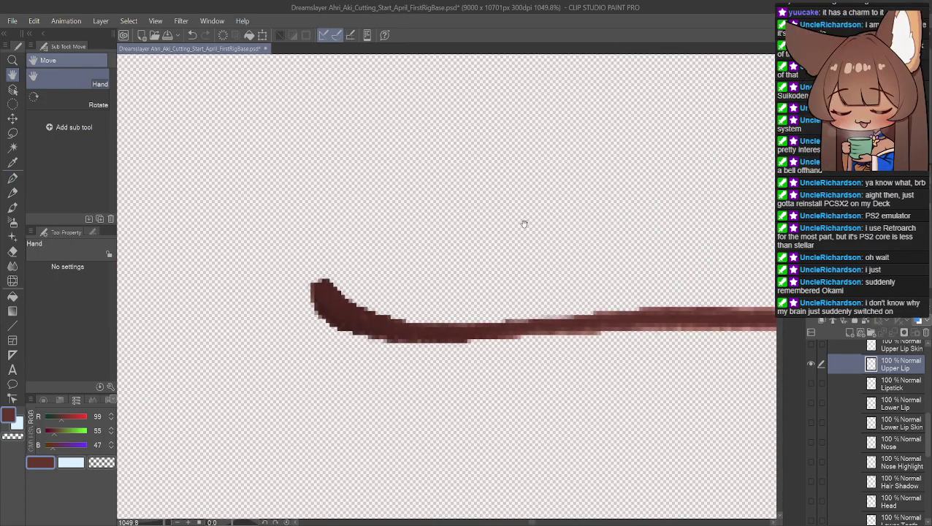
{"action": "scroll", "coordinate": [522, 278], "scroll_direction": "up", "scroll_amount": 4}
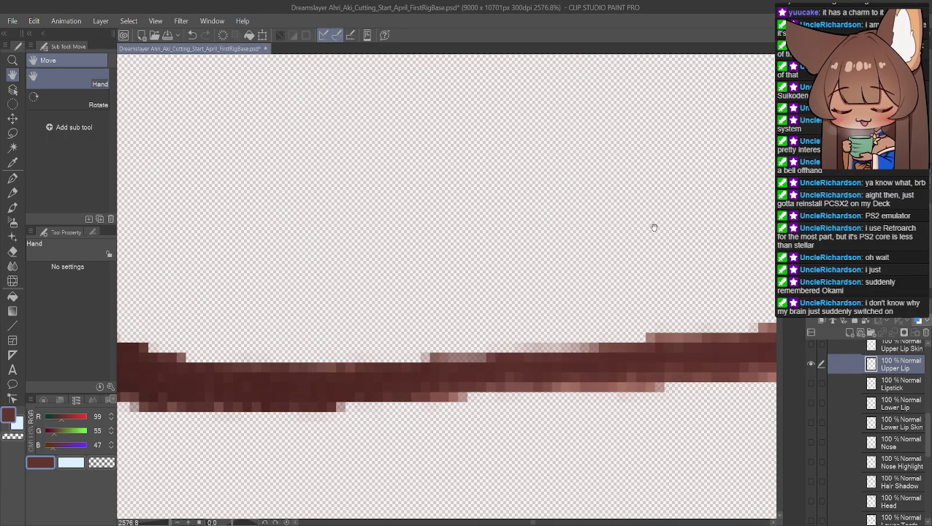
{"action": "left_click", "coordinate": [281, 365], "text": "alt"}
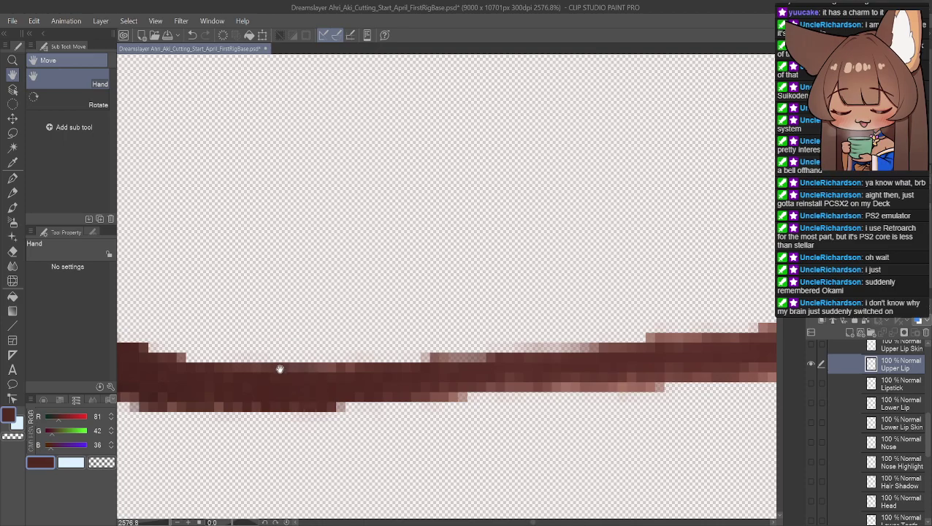
{"action": "left_click", "coordinate": [13, 178]}
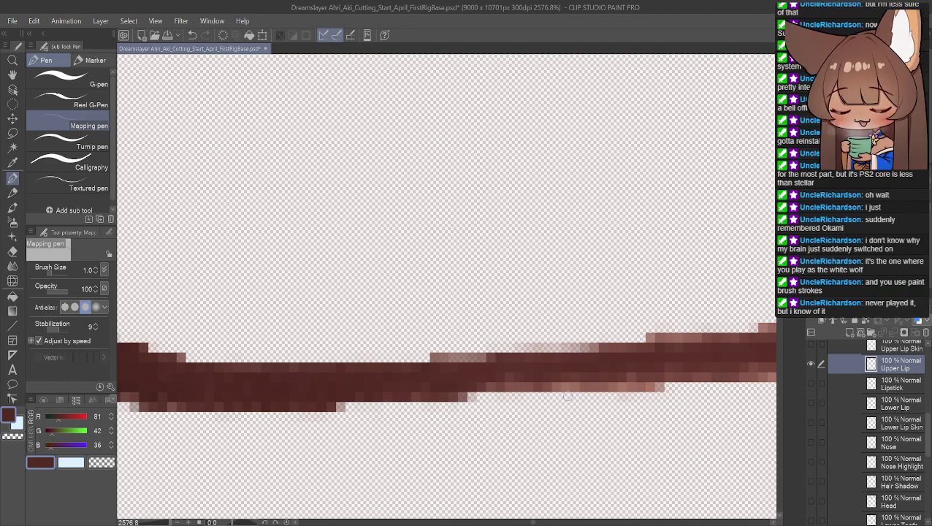
{"action": "mouse_move", "coordinate": [572, 388]}
{"action": "left_mouse_down"}
{"action": "mouse_move", "coordinate": [646, 389]}
{"action": "mouse_move", "coordinate": [644, 373]}
{"action": "left_mouse_up"}
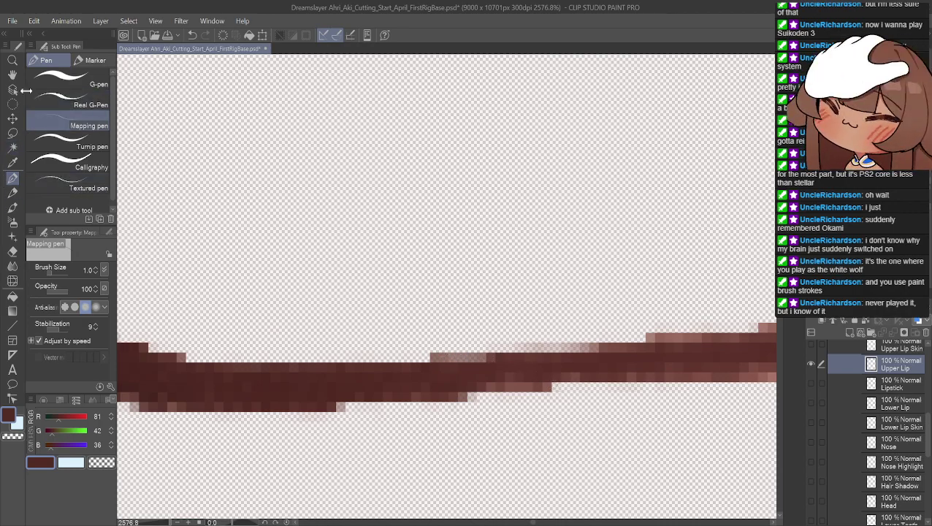
Erase the pink fringe beneath the Upper Lip's central arch and along its upper edge just right of the peak.
{"action": "key", "text": "h"}
{"action": "mouse_move", "coordinate": [531, 158]}
{"action": "left_mouse_down"}
{"action": "mouse_move", "coordinate": [172, 206]}
{"action": "mouse_move", "coordinate": [166, 187]}
{"action": "left_mouse_up"}
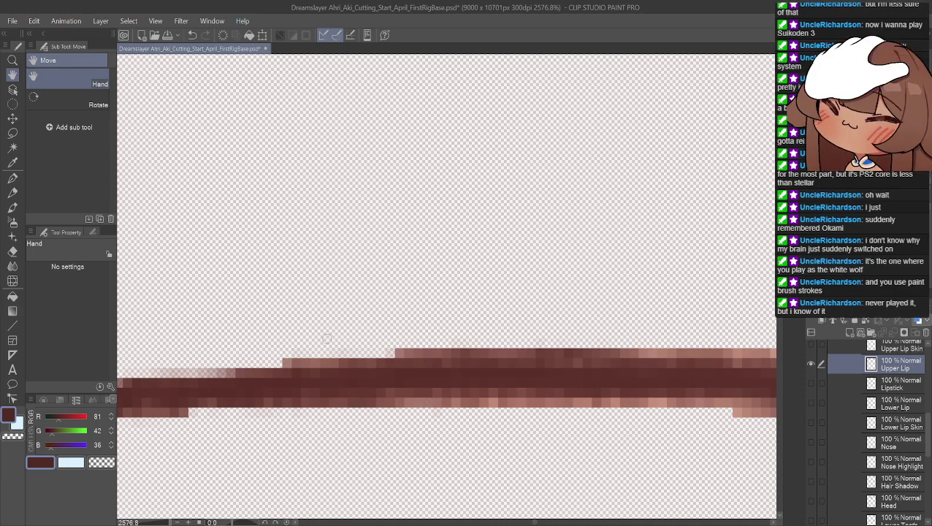
{"action": "mouse_move", "coordinate": [416, 403]}
{"action": "left_mouse_down"}
{"action": "mouse_move", "coordinate": [617, 414]}
{"action": "mouse_move", "coordinate": [551, 404]}
{"action": "mouse_move", "coordinate": [636, 411]}
{"action": "mouse_move", "coordinate": [690, 404]}
{"action": "mouse_move", "coordinate": [617, 407]}
{"action": "mouse_move", "coordinate": [688, 402]}
{"action": "mouse_move", "coordinate": [753, 411]}
{"action": "left_mouse_up"}
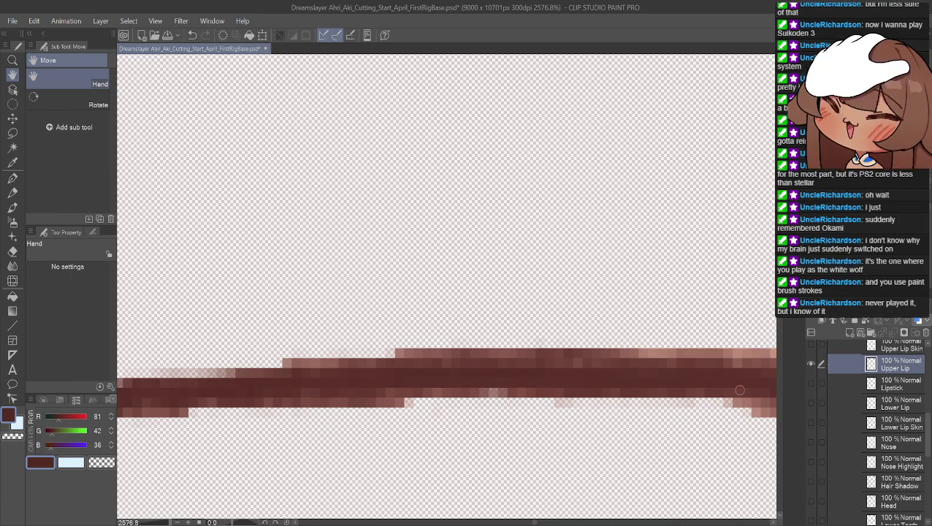
{"action": "mouse_move", "coordinate": [647, 341]}
{"action": "left_mouse_down"}
{"action": "mouse_move", "coordinate": [651, 350]}
{"action": "mouse_move", "coordinate": [632, 348]}
{"action": "mouse_move", "coordinate": [767, 348]}
{"action": "mouse_move", "coordinate": [626, 350]}
{"action": "left_mouse_up"}
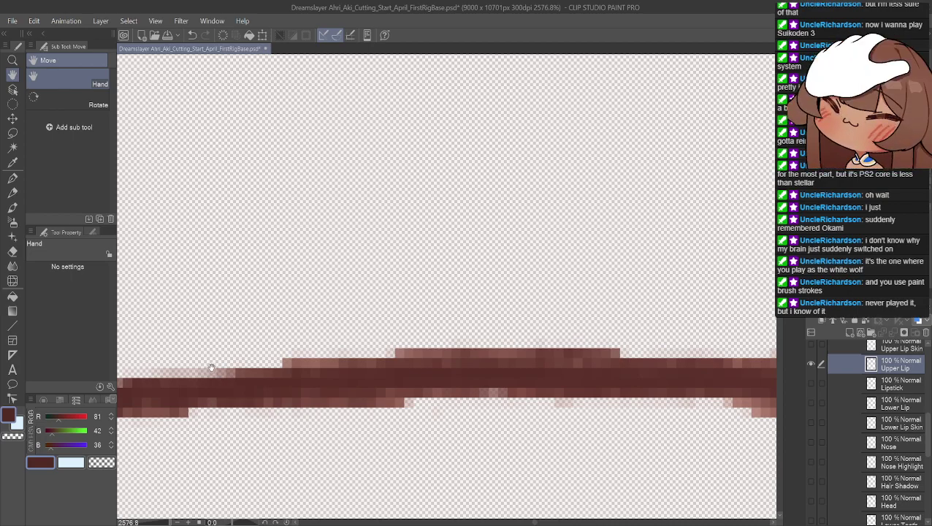
Sample browns from the Upper Lip and paint over the faded pixels on the central arch's lower edge.
{"action": "left_click", "coordinate": [468, 386], "text": "alt"}
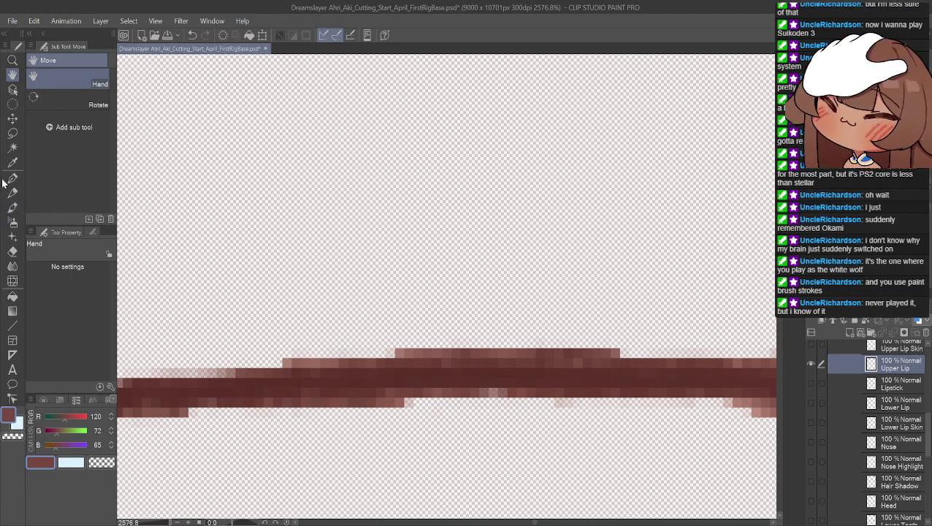
{"action": "left_click", "coordinate": [12, 177]}
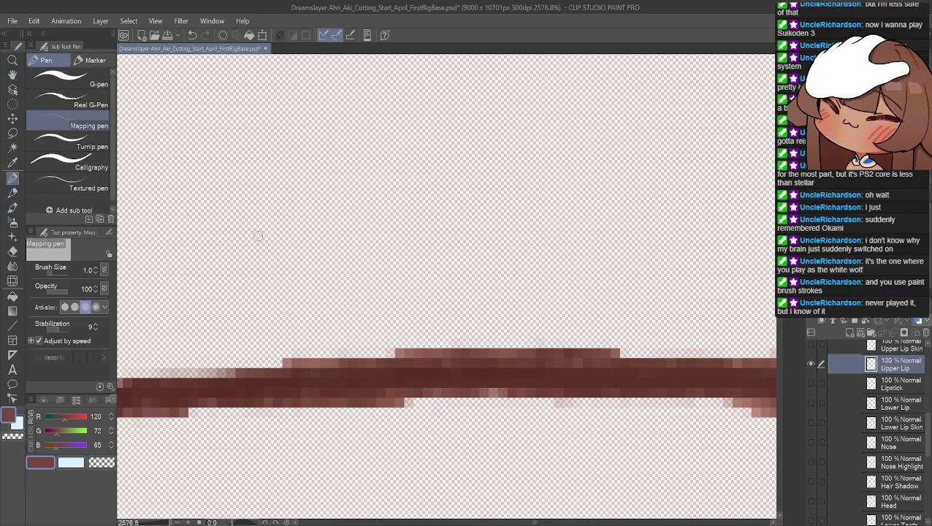
{"action": "left_click", "coordinate": [474, 382], "text": "alt"}
{"action": "left_click", "coordinate": [471, 382], "text": "alt"}
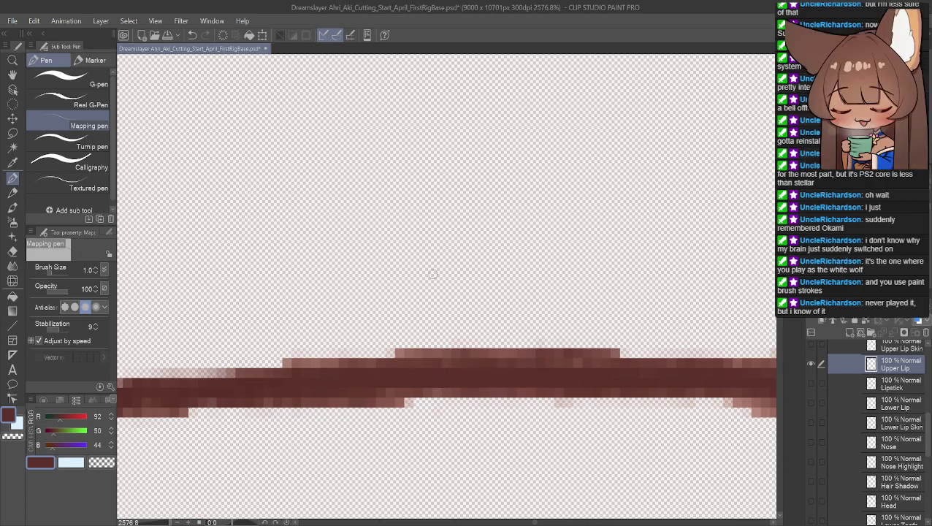
{"action": "left_click", "coordinate": [405, 400], "text": "alt"}
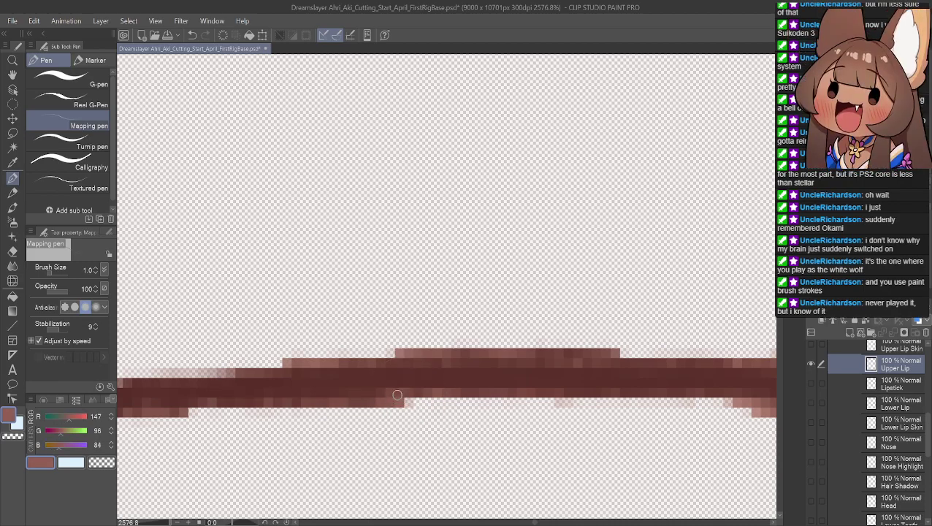
{"action": "left_click", "coordinate": [465, 372], "text": "alt"}
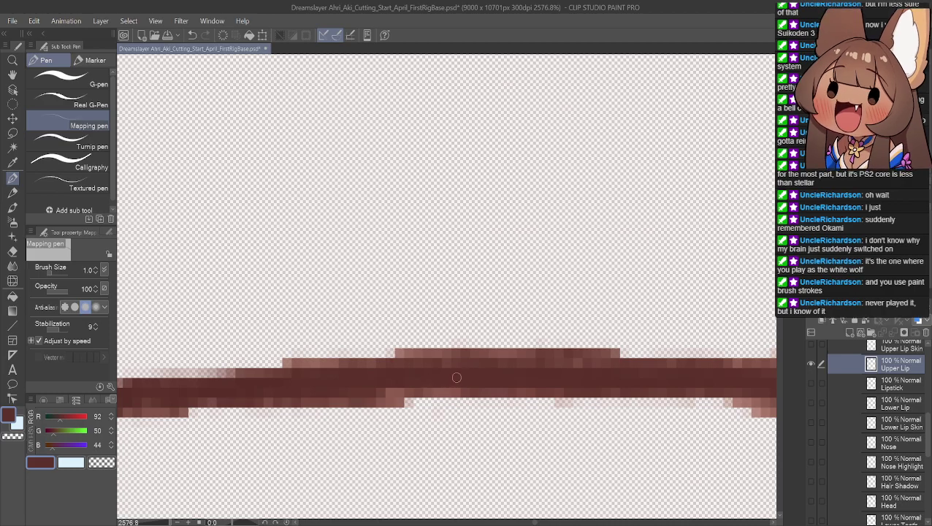
Erase the topmost pink row just right of the Upper Lip's central arch and the pink fringe along the lower edge there.
{"action": "left_click", "coordinate": [12, 75]}
{"action": "mouse_move", "coordinate": [516, 303]}
{"action": "left_mouse_down"}
{"action": "mouse_move", "coordinate": [270, 287]}
{"action": "mouse_move", "coordinate": [265, 261]}
{"action": "left_mouse_up"}
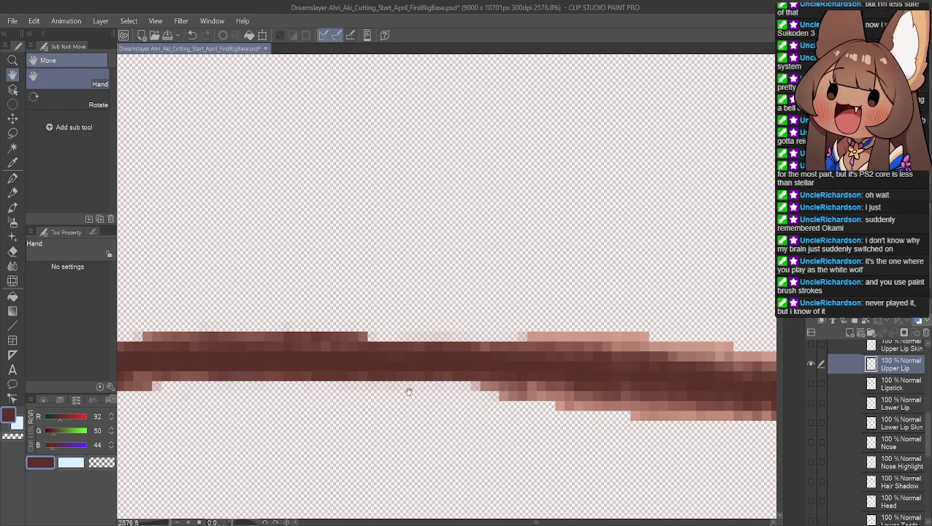
{"action": "left_click_drag", "start_coordinate": [626, 269], "coordinate": [279, 243]}
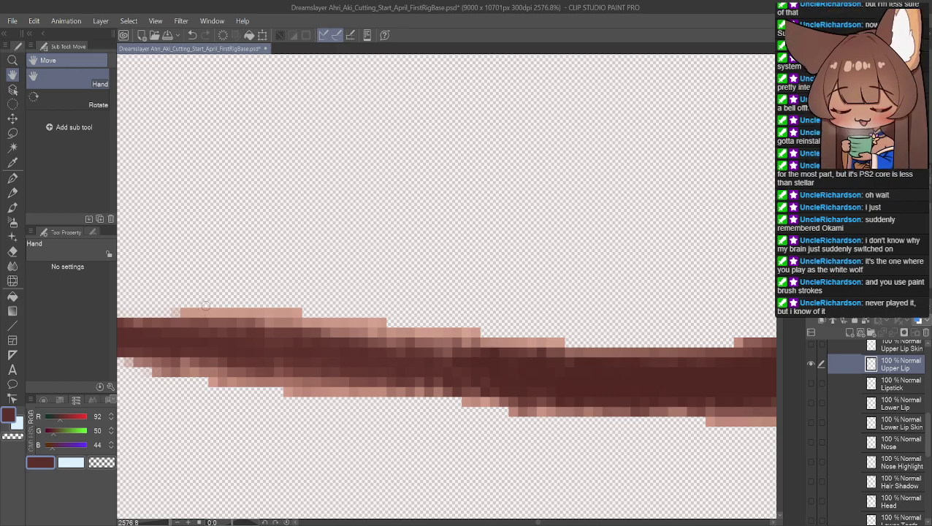
{"action": "mouse_move", "coordinate": [188, 306]}
{"action": "left_mouse_down"}
{"action": "mouse_move", "coordinate": [300, 311]}
{"action": "mouse_move", "coordinate": [217, 312]}
{"action": "left_mouse_up"}
{"action": "left_click_drag", "start_coordinate": [155, 382], "coordinate": [188, 370]}
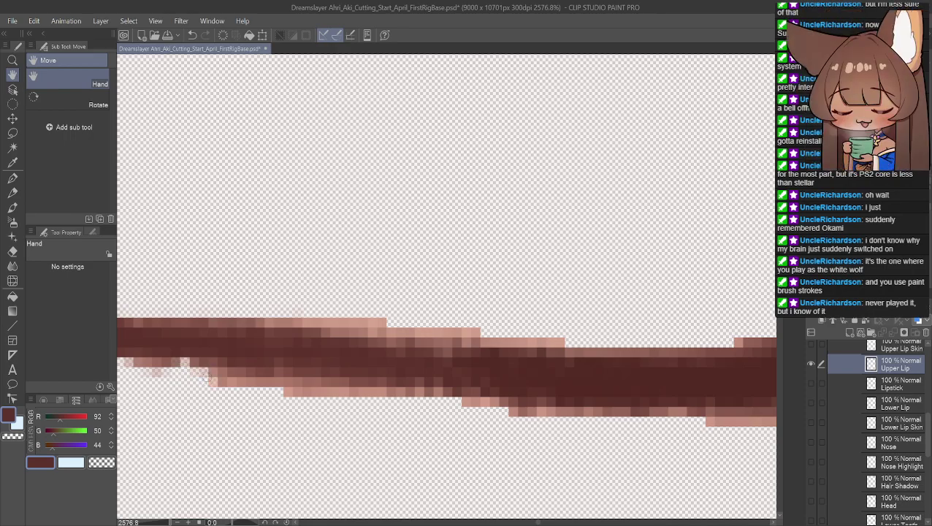
{"action": "mouse_move", "coordinate": [210, 378]}
{"action": "left_mouse_down"}
{"action": "mouse_move", "coordinate": [242, 393]}
{"action": "mouse_move", "coordinate": [234, 382]}
{"action": "mouse_move", "coordinate": [298, 386]}
{"action": "mouse_move", "coordinate": [313, 398]}
{"action": "mouse_move", "coordinate": [436, 393]}
{"action": "mouse_move", "coordinate": [383, 402]}
{"action": "mouse_move", "coordinate": [290, 396]}
{"action": "mouse_move", "coordinate": [278, 372]}
{"action": "mouse_move", "coordinate": [277, 381]}
{"action": "mouse_move", "coordinate": [150, 362]}
{"action": "left_mouse_up"}
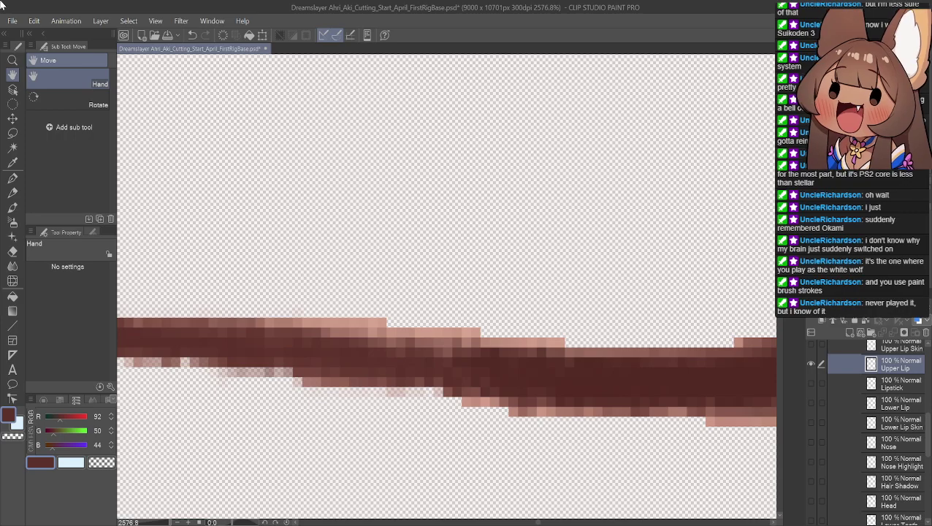
Paint over the lighter pixels inside the Upper Lip right of the centre with a dark brown sampled from the line.
{"action": "left_click", "coordinate": [174, 344], "text": "alt"}
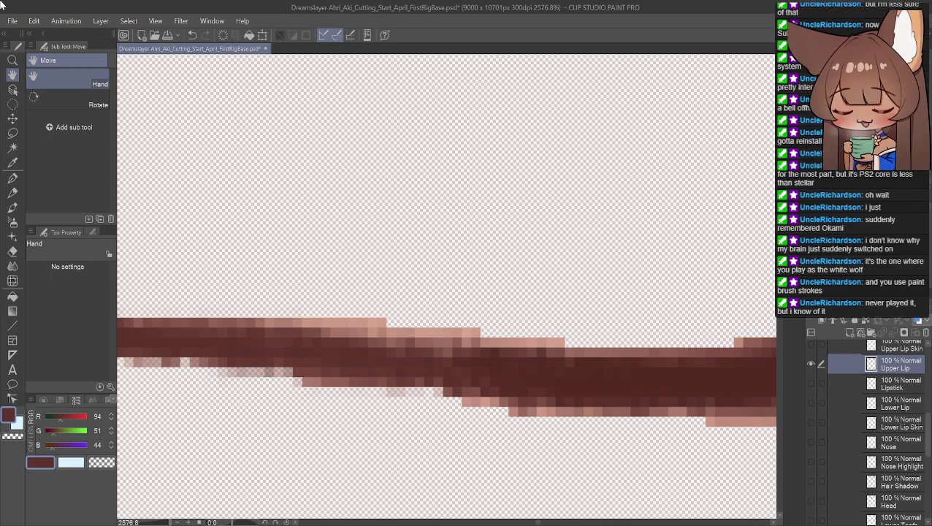
{"action": "left_click", "coordinate": [188, 351], "text": "alt"}
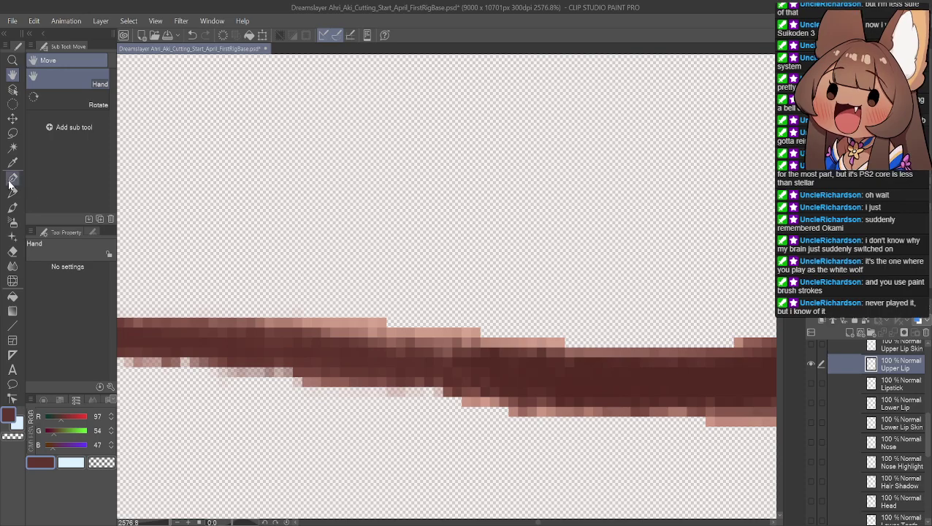
{"action": "left_click", "coordinate": [13, 177]}
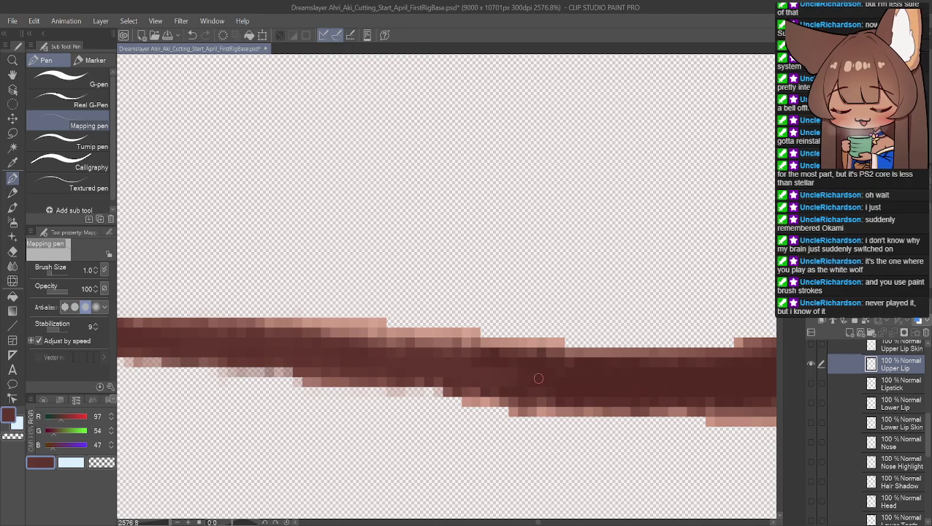
{"action": "left_click", "coordinate": [573, 381], "text": "alt"}
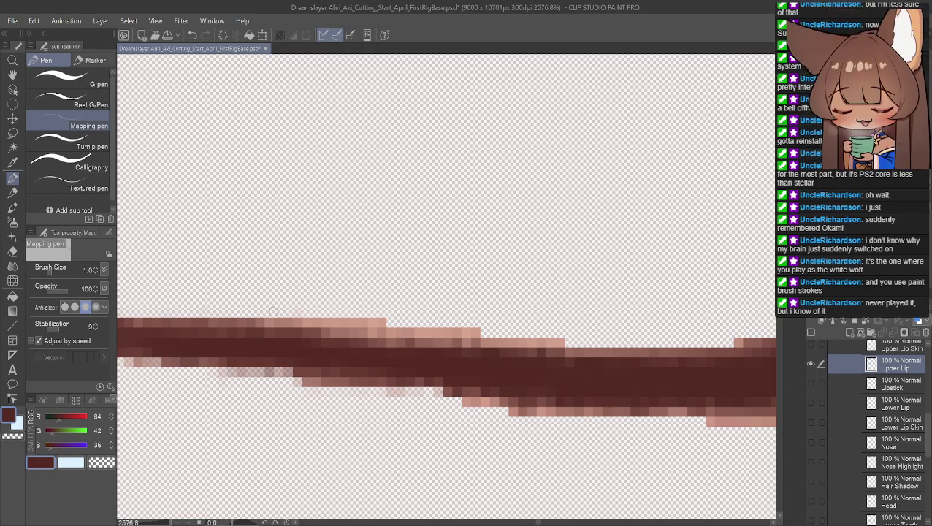
Erase the pink fringe on the upper and lower edges of the Upper Lip between the central arch and the right curve.
{"action": "mouse_move", "coordinate": [314, 312]}
{"action": "left_mouse_down"}
{"action": "mouse_move", "coordinate": [369, 322]}
{"action": "mouse_move", "coordinate": [271, 326]}
{"action": "mouse_move", "coordinate": [277, 319]}
{"action": "left_mouse_up"}
{"action": "mouse_move", "coordinate": [353, 320]}
{"action": "left_mouse_down"}
{"action": "mouse_move", "coordinate": [456, 326]}
{"action": "mouse_move", "coordinate": [337, 331]}
{"action": "mouse_move", "coordinate": [454, 336]}
{"action": "mouse_move", "coordinate": [406, 338]}
{"action": "mouse_move", "coordinate": [450, 341]}
{"action": "mouse_move", "coordinate": [416, 340]}
{"action": "left_mouse_up"}
{"action": "mouse_move", "coordinate": [483, 340]}
{"action": "left_mouse_down"}
{"action": "mouse_move", "coordinate": [552, 339]}
{"action": "mouse_move", "coordinate": [486, 346]}
{"action": "mouse_move", "coordinate": [429, 337]}
{"action": "mouse_move", "coordinate": [471, 333]}
{"action": "mouse_move", "coordinate": [358, 325]}
{"action": "left_mouse_up"}
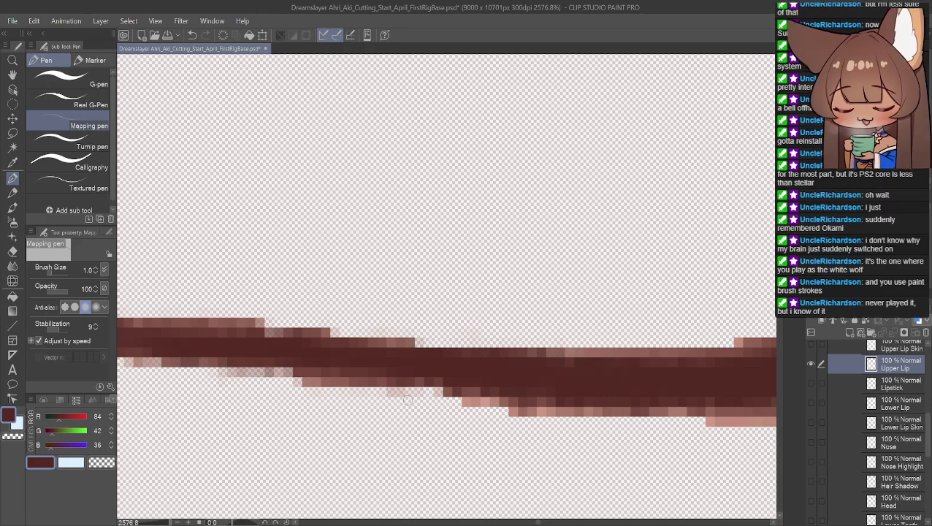
{"action": "mouse_move", "coordinate": [476, 410]}
{"action": "left_mouse_down"}
{"action": "mouse_move", "coordinate": [488, 402]}
{"action": "mouse_move", "coordinate": [469, 400]}
{"action": "mouse_move", "coordinate": [509, 408]}
{"action": "left_mouse_up"}
{"action": "mouse_move", "coordinate": [575, 423]}
{"action": "left_mouse_down"}
{"action": "mouse_move", "coordinate": [562, 411]}
{"action": "mouse_move", "coordinate": [544, 413]}
{"action": "mouse_move", "coordinate": [627, 416]}
{"action": "mouse_move", "coordinate": [521, 413]}
{"action": "left_mouse_up"}
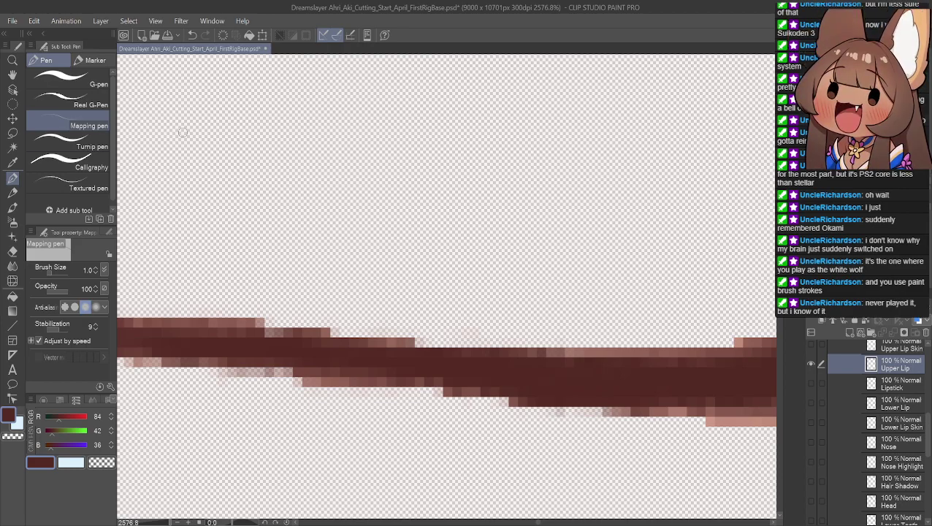
Erase the pink fringe along the inner upper edge of the Upper Lip's right curve and repaint the faded gap with a sampled dark brown.
{"action": "key", "text": "space"}
{"action": "mouse_move", "coordinate": [537, 244]}
{"action": "left_mouse_down"}
{"action": "mouse_move", "coordinate": [397, 258]}
{"action": "mouse_move", "coordinate": [254, 226]}
{"action": "left_mouse_up"}
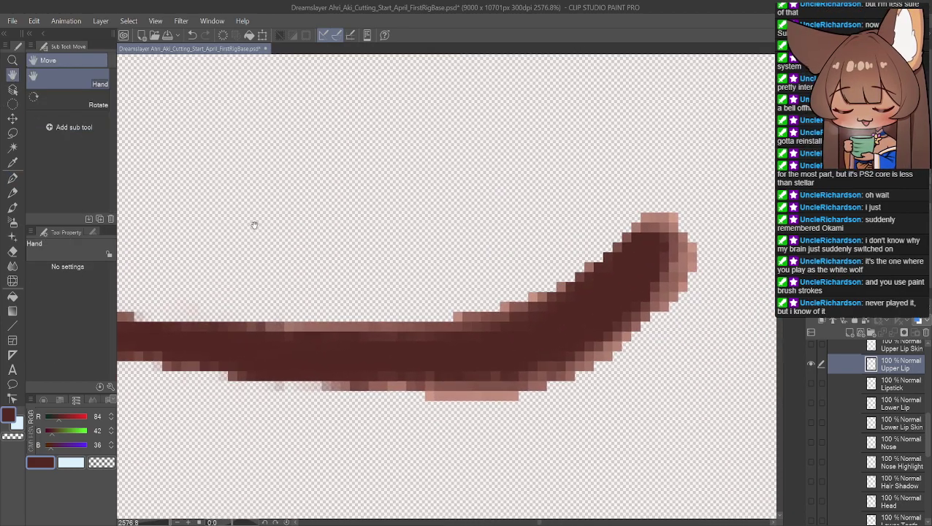
{"action": "left_click", "coordinate": [11, 178]}
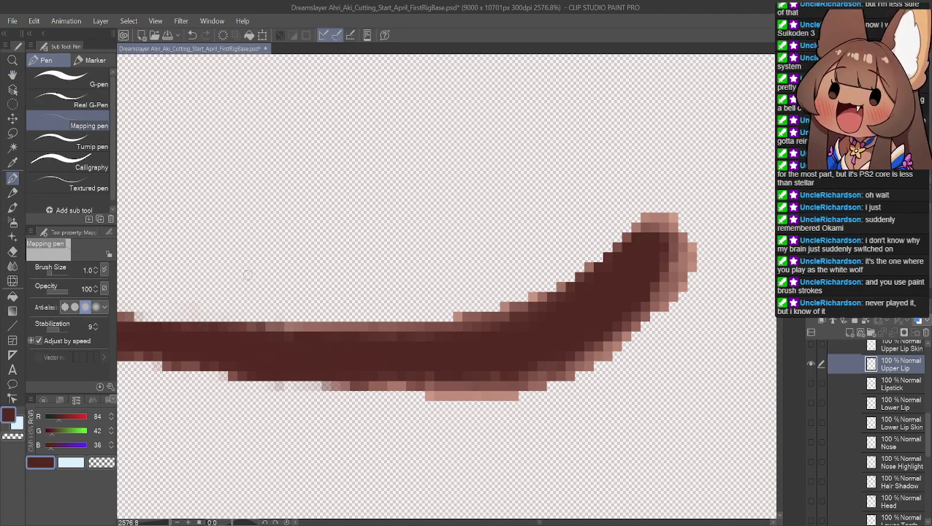
{"action": "mouse_move", "coordinate": [278, 310]}
{"action": "left_mouse_down"}
{"action": "mouse_move", "coordinate": [392, 323]}
{"action": "mouse_move", "coordinate": [292, 325]}
{"action": "mouse_move", "coordinate": [444, 313]}
{"action": "mouse_move", "coordinate": [414, 322]}
{"action": "left_mouse_up"}
{"action": "mouse_move", "coordinate": [494, 306]}
{"action": "left_mouse_down"}
{"action": "mouse_move", "coordinate": [510, 298]}
{"action": "mouse_move", "coordinate": [482, 319]}
{"action": "mouse_move", "coordinate": [558, 279]}
{"action": "mouse_move", "coordinate": [549, 293]}
{"action": "mouse_move", "coordinate": [447, 334]}
{"action": "mouse_move", "coordinate": [454, 321]}
{"action": "left_mouse_up"}
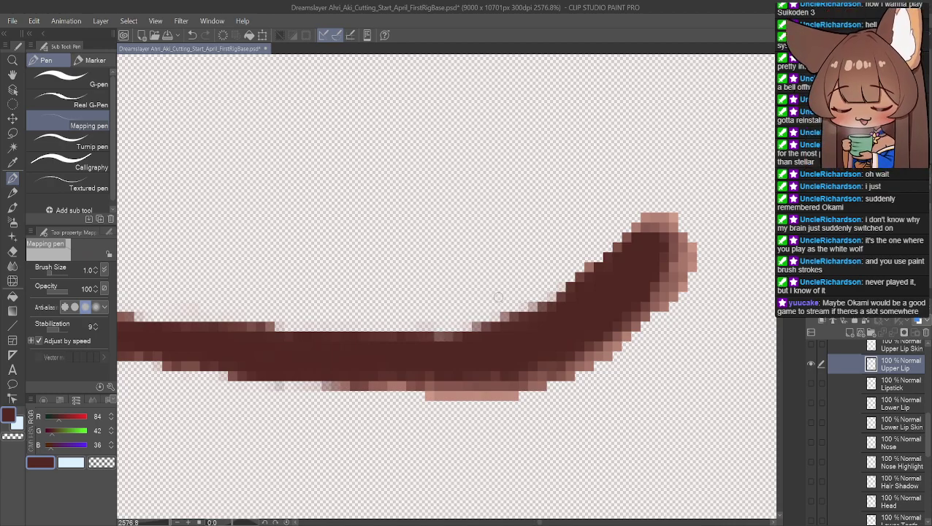
{"action": "left_click", "coordinate": [402, 354], "text": "alt"}
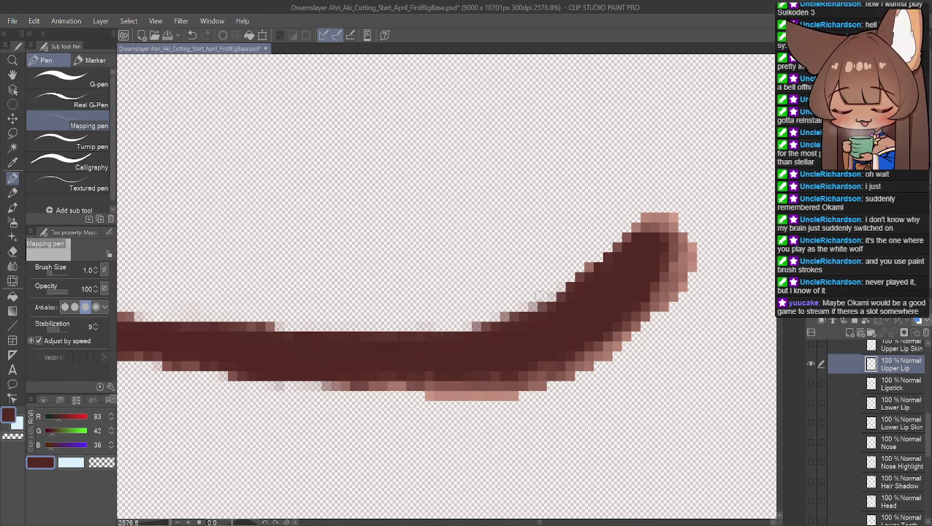
Erase the pink fringe around the Upper Lip's right tip, down its outer side and beneath the right curve.
{"action": "mouse_move", "coordinate": [638, 212]}
{"action": "left_mouse_down"}
{"action": "mouse_move", "coordinate": [695, 223]}
{"action": "mouse_move", "coordinate": [633, 224]}
{"action": "mouse_move", "coordinate": [715, 231]}
{"action": "mouse_move", "coordinate": [698, 220]}
{"action": "mouse_move", "coordinate": [697, 254]}
{"action": "mouse_move", "coordinate": [675, 294]}
{"action": "mouse_move", "coordinate": [674, 285]}
{"action": "mouse_move", "coordinate": [641, 334]}
{"action": "mouse_move", "coordinate": [570, 384]}
{"action": "mouse_move", "coordinate": [652, 326]}
{"action": "left_mouse_up"}
{"action": "mouse_move", "coordinate": [678, 239]}
{"action": "left_mouse_down"}
{"action": "mouse_move", "coordinate": [682, 259]}
{"action": "mouse_move", "coordinate": [663, 297]}
{"action": "mouse_move", "coordinate": [620, 349]}
{"action": "mouse_move", "coordinate": [633, 341]}
{"action": "left_mouse_up"}
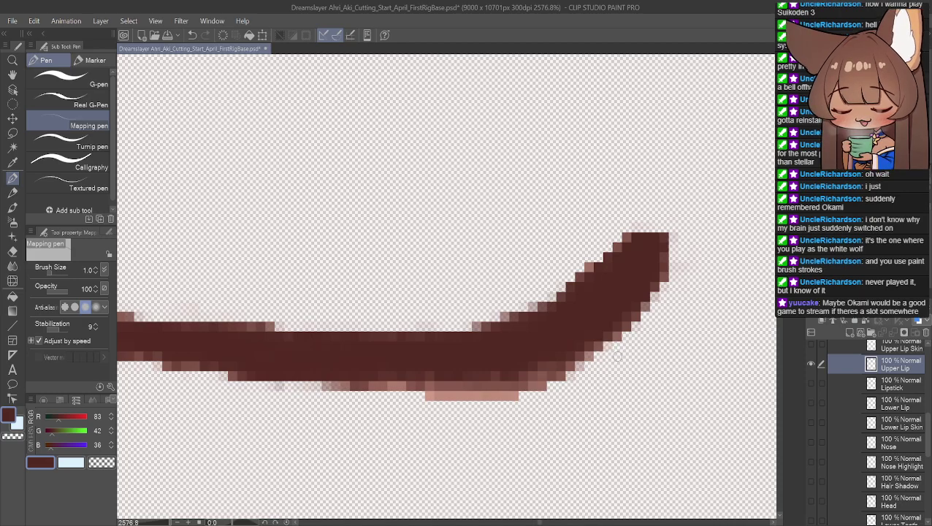
{"action": "left_click_drag", "start_coordinate": [582, 369], "coordinate": [585, 372]}
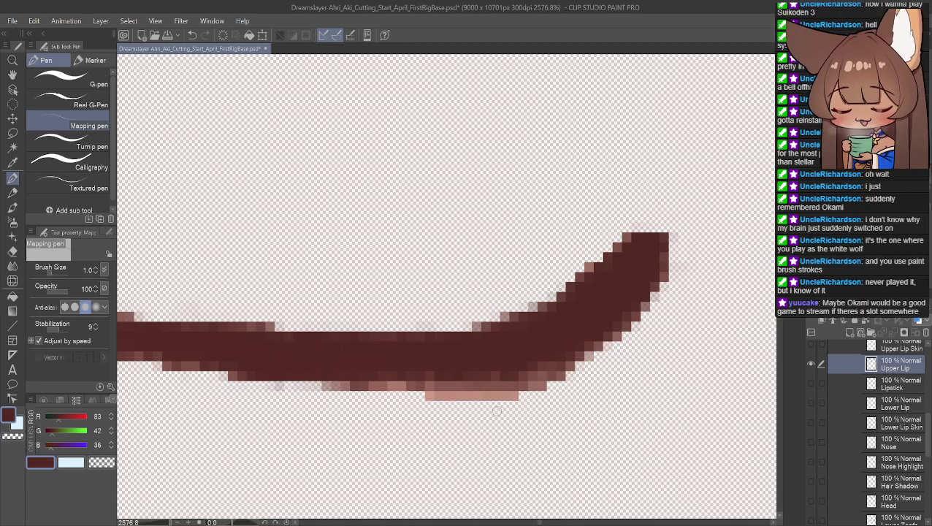
{"action": "mouse_move", "coordinate": [426, 406]}
{"action": "left_mouse_down"}
{"action": "mouse_move", "coordinate": [435, 394]}
{"action": "mouse_move", "coordinate": [416, 401]}
{"action": "mouse_move", "coordinate": [511, 394]}
{"action": "mouse_move", "coordinate": [495, 406]}
{"action": "left_mouse_up"}
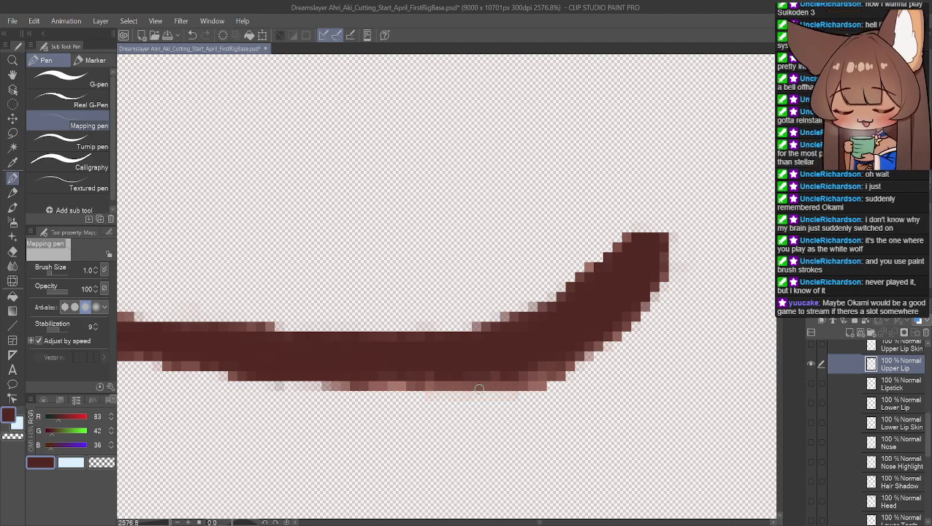
{"action": "mouse_move", "coordinate": [401, 397]}
{"action": "left_mouse_down"}
{"action": "mouse_move", "coordinate": [386, 387]}
{"action": "mouse_move", "coordinate": [396, 387]}
{"action": "mouse_move", "coordinate": [358, 390]}
{"action": "mouse_move", "coordinate": [409, 386]}
{"action": "mouse_move", "coordinate": [337, 387]}
{"action": "mouse_move", "coordinate": [450, 380]}
{"action": "mouse_move", "coordinate": [544, 386]}
{"action": "mouse_move", "coordinate": [447, 391]}
{"action": "mouse_move", "coordinate": [548, 394]}
{"action": "mouse_move", "coordinate": [431, 385]}
{"action": "mouse_move", "coordinate": [572, 389]}
{"action": "left_mouse_up"}
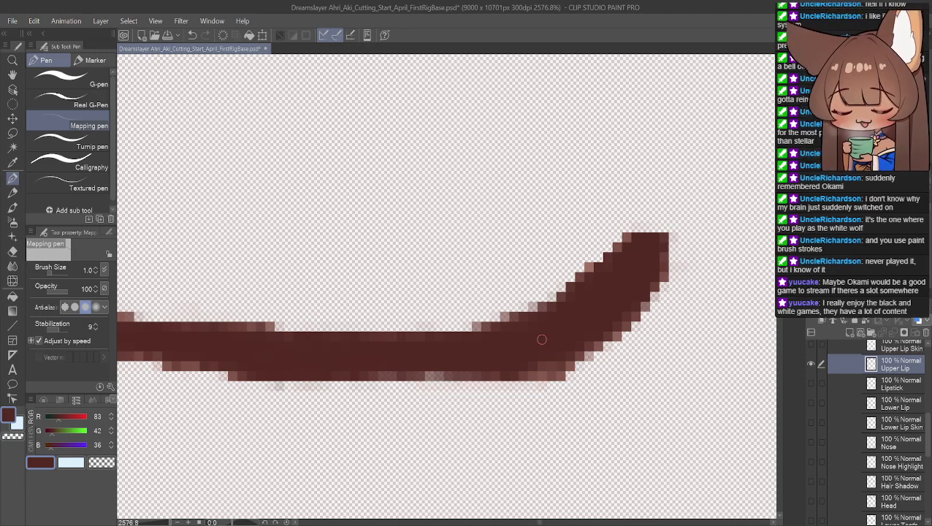
Fill the faded gap along the lower edge of the Upper Lip's right half with a sampled dark brown and trim the fringe beneath the curve.
{"action": "left_click", "coordinate": [340, 360], "text": "alt"}
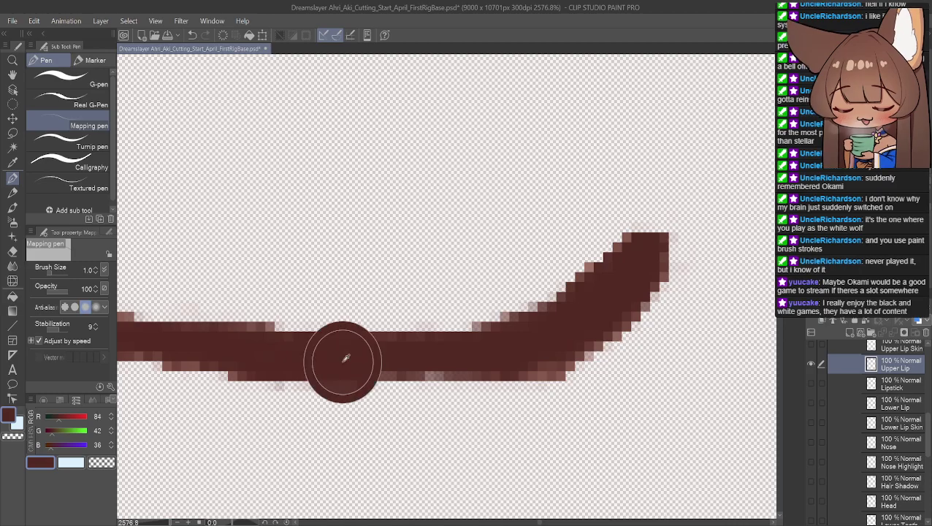
{"action": "mouse_move", "coordinate": [336, 356]}
{"action": "left_mouse_down"}
{"action": "mouse_move", "coordinate": [335, 366]}
{"action": "mouse_move", "coordinate": [406, 374]}
{"action": "mouse_move", "coordinate": [453, 371]}
{"action": "mouse_move", "coordinate": [462, 357]}
{"action": "left_mouse_up"}
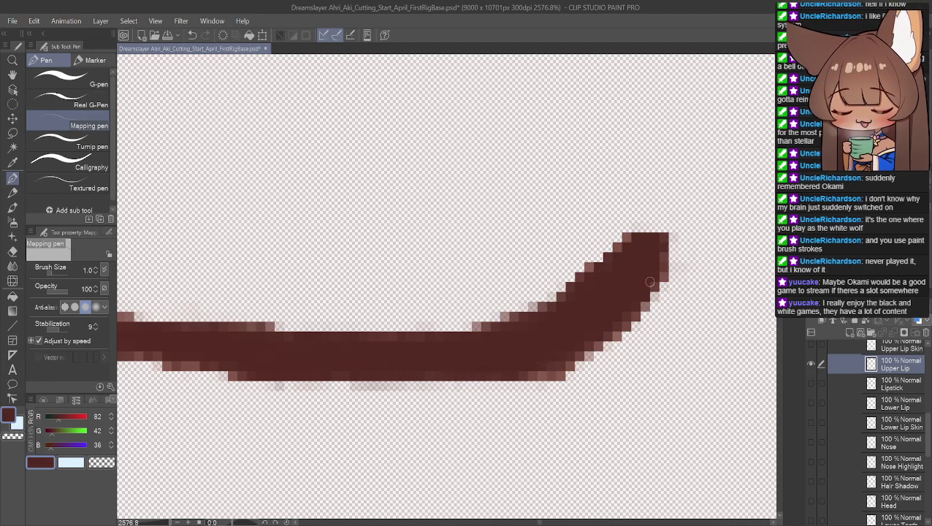
{"action": "mouse_move", "coordinate": [533, 374]}
{"action": "left_mouse_down"}
{"action": "mouse_move", "coordinate": [569, 364]}
{"action": "mouse_move", "coordinate": [538, 387]}
{"action": "mouse_move", "coordinate": [627, 336]}
{"action": "left_mouse_up"}
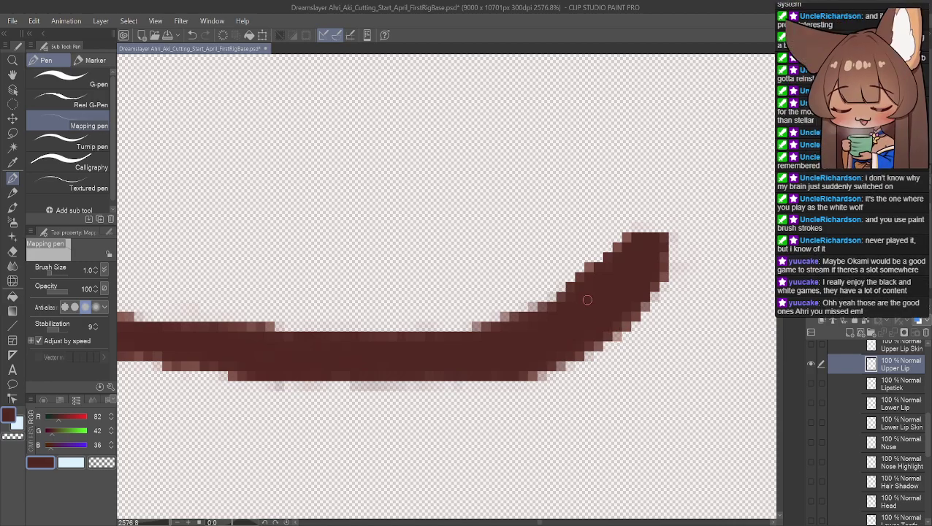
Sample a dark brown and clean the pink fringe along the Upper Lip's lower edge left of the central arch.
{"action": "left_click", "coordinate": [13, 74]}
{"action": "scroll", "coordinate": [633, 219], "scroll_direction": "down", "scroll_amount": 10}
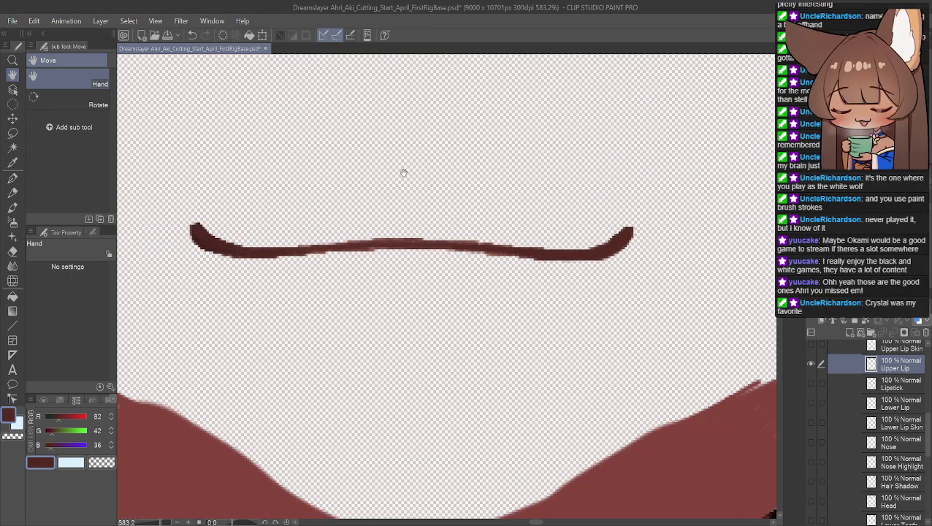
{"action": "scroll", "coordinate": [495, 249], "scroll_direction": "up", "scroll_amount": 6}
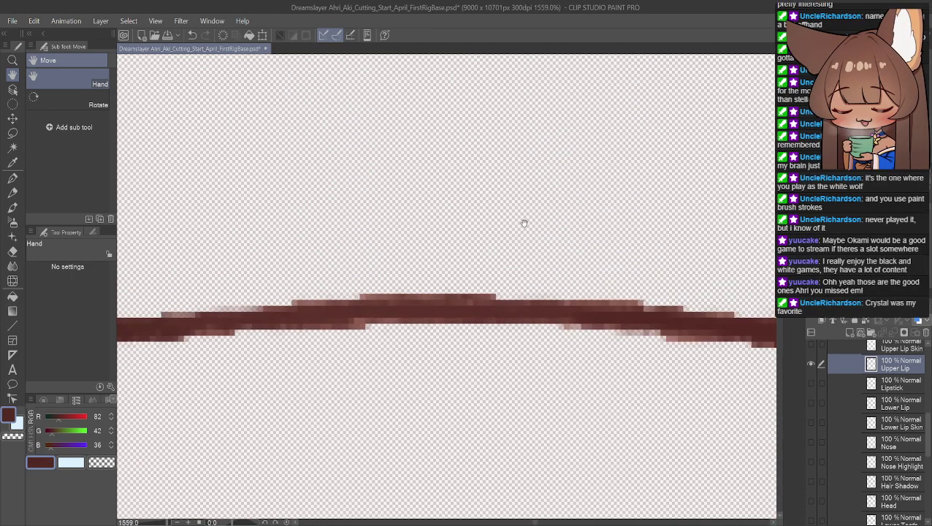
{"action": "scroll", "coordinate": [504, 212], "scroll_direction": "up", "scroll_amount": 2}
{"action": "left_click_drag", "start_coordinate": [410, 233], "coordinate": [522, 191]}
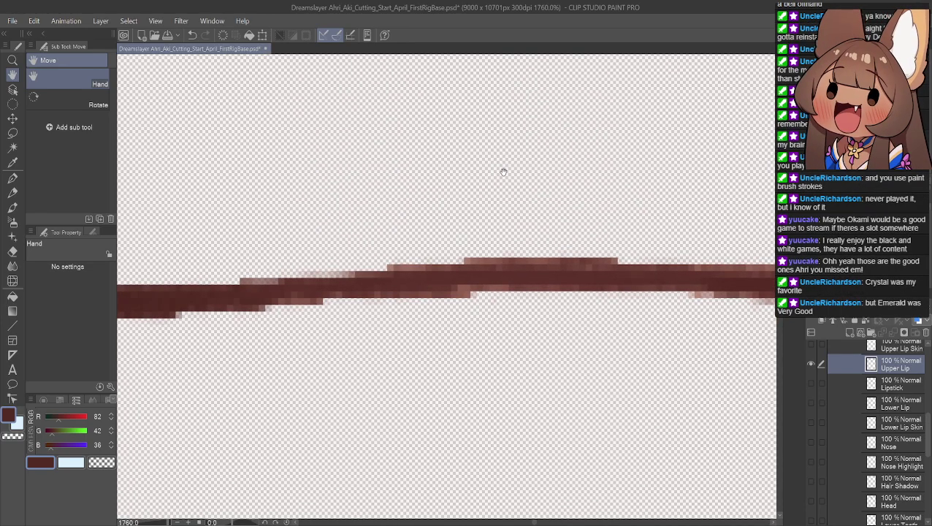
{"action": "left_click", "coordinate": [252, 293], "text": "alt"}
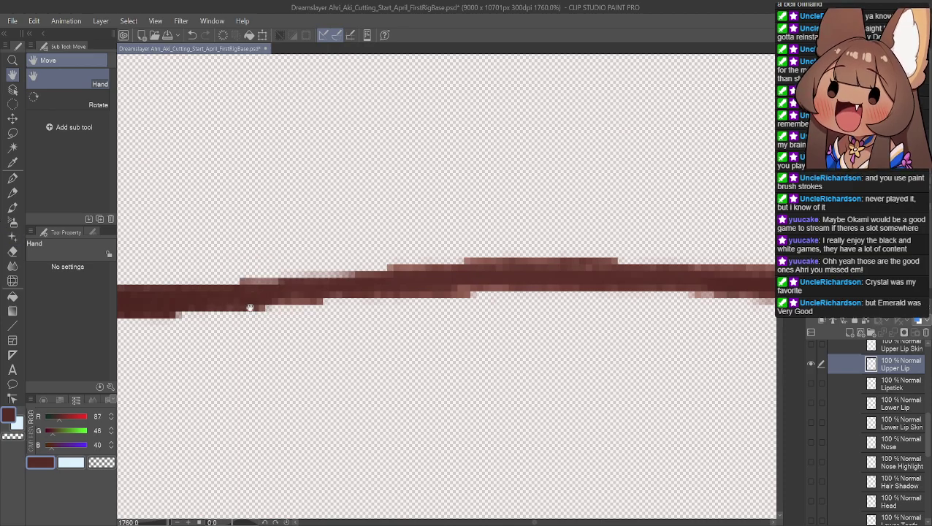
{"action": "left_click", "coordinate": [12, 177]}
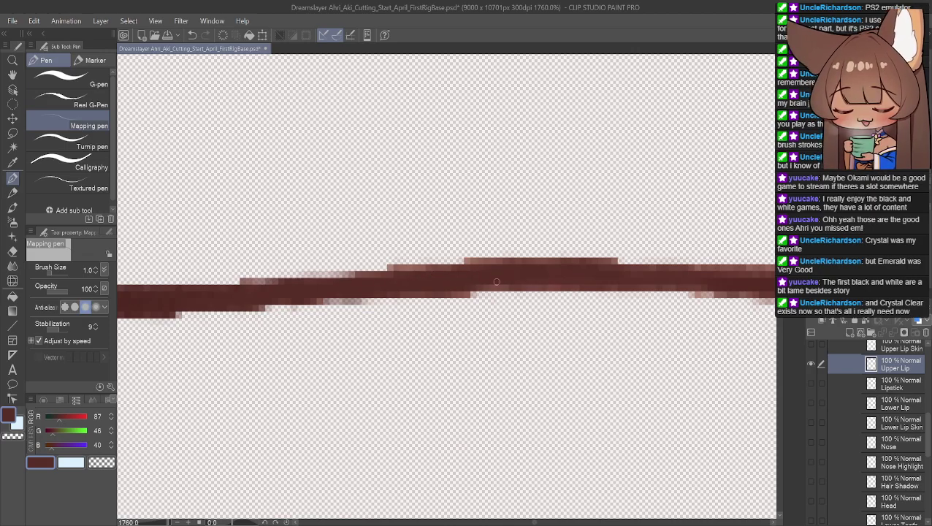
Clean the fringe around the Upper Lip's central arch and even out the line with dark browns sampled from both sides.
{"action": "scroll", "coordinate": [309, 279], "scroll_direction": "down", "scroll_amount": 5}
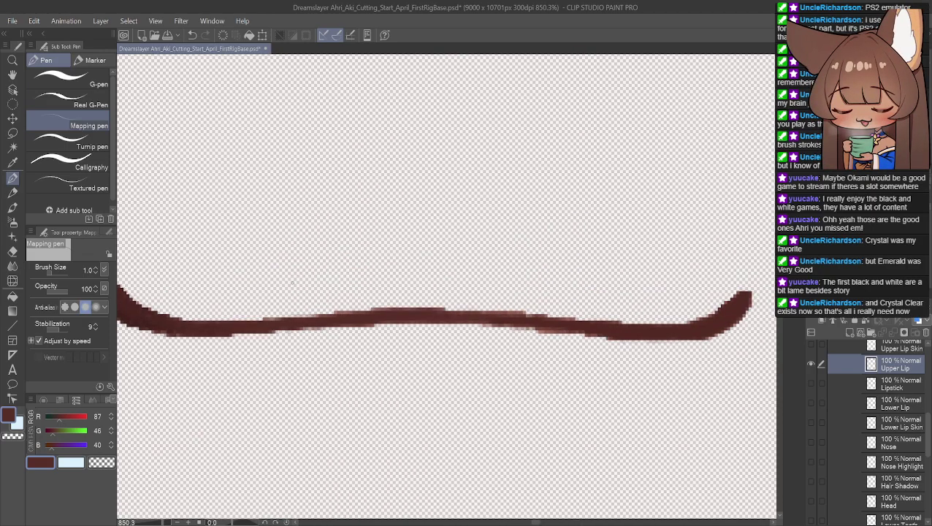
{"action": "scroll", "coordinate": [311, 279], "scroll_direction": "up", "scroll_amount": 1}
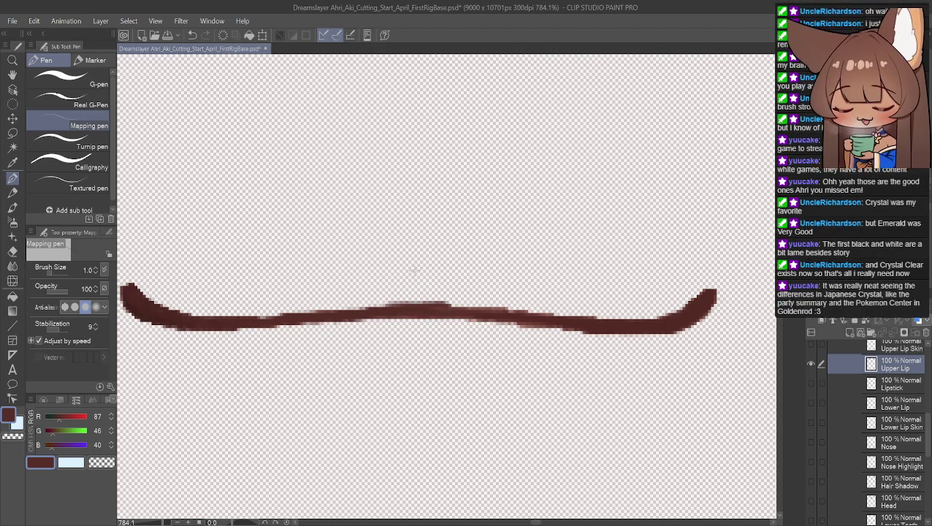
{"action": "left_click", "coordinate": [608, 326], "text": "alt"}
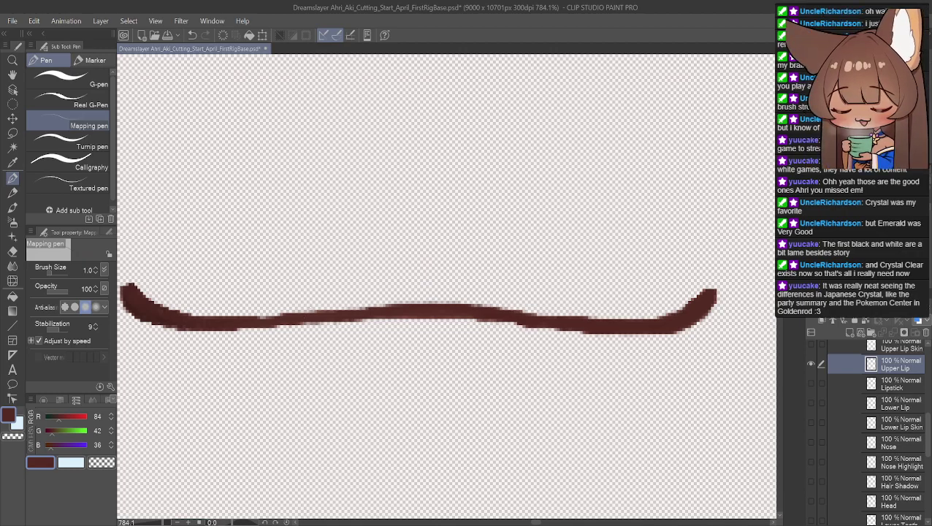
{"action": "left_click", "coordinate": [248, 322], "text": "alt"}
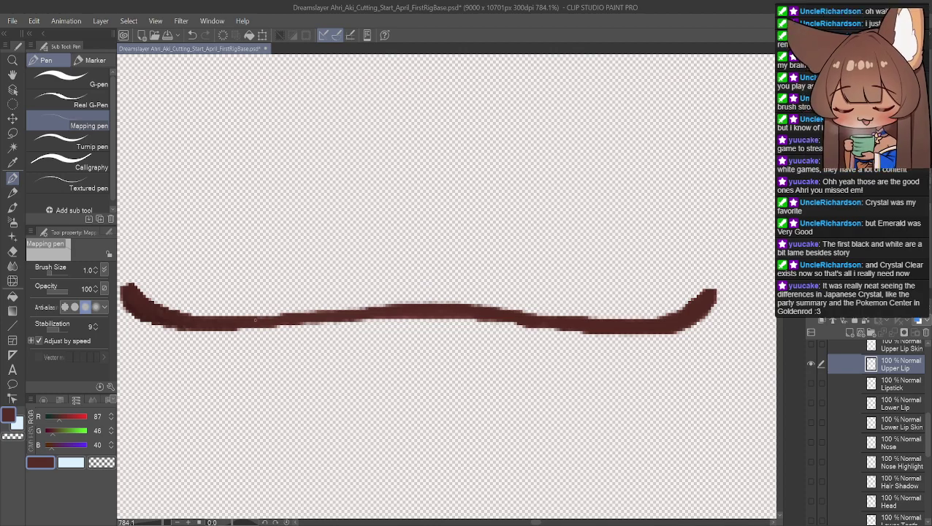
{"action": "left_click_drag", "start_coordinate": [268, 315], "coordinate": [305, 311]}
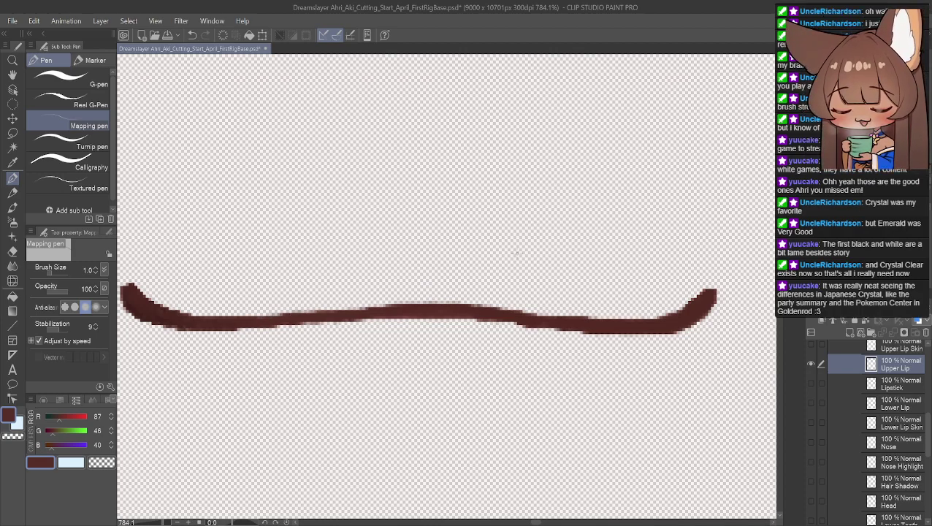
Compare the cleaned Upper Lip with the Lower Lip by switching the visibility of the two layers.
{"action": "left_click", "coordinate": [813, 408]}
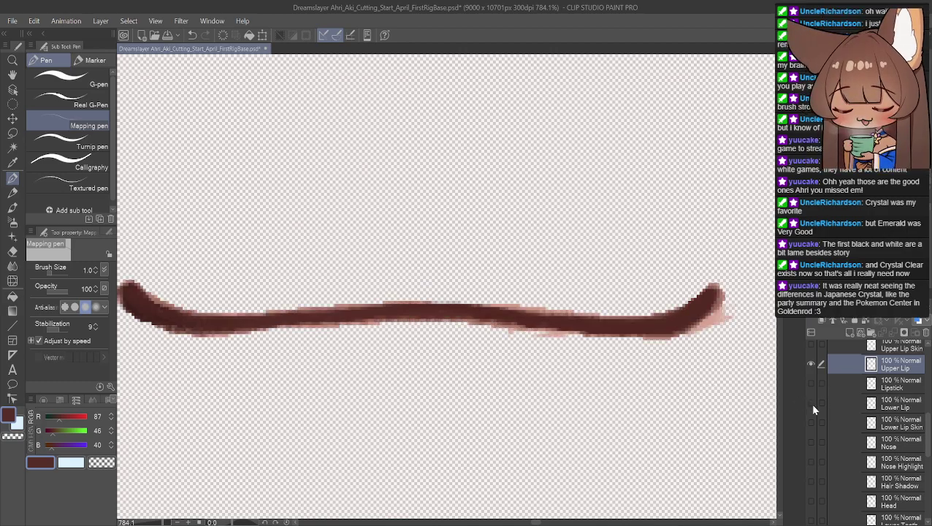
{"action": "left_click", "coordinate": [810, 403]}
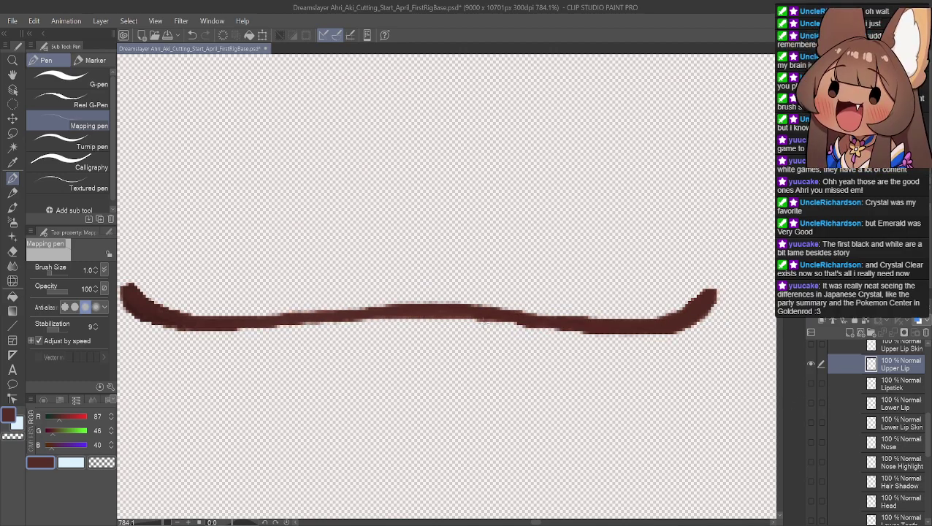
{"action": "left_click", "coordinate": [811, 365]}
{"action": "left_click", "coordinate": [811, 402]}
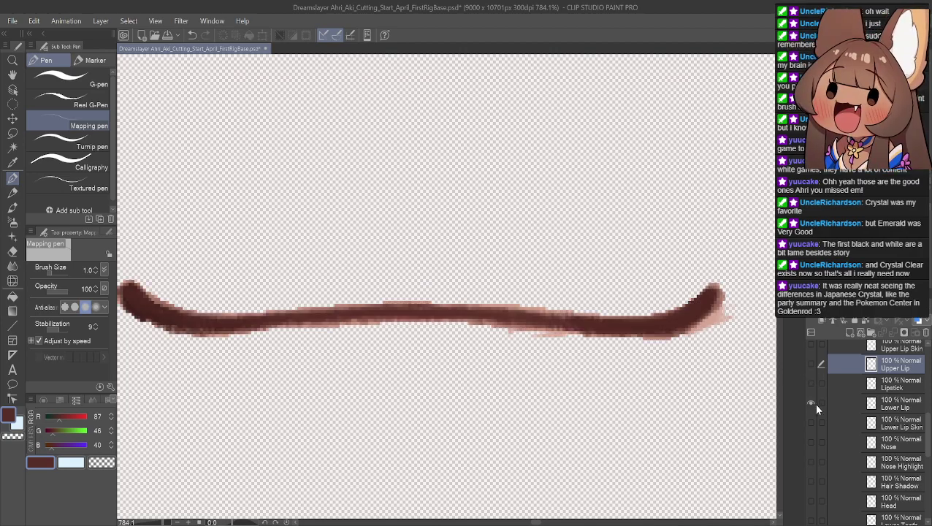
{"action": "left_click", "coordinate": [811, 366]}
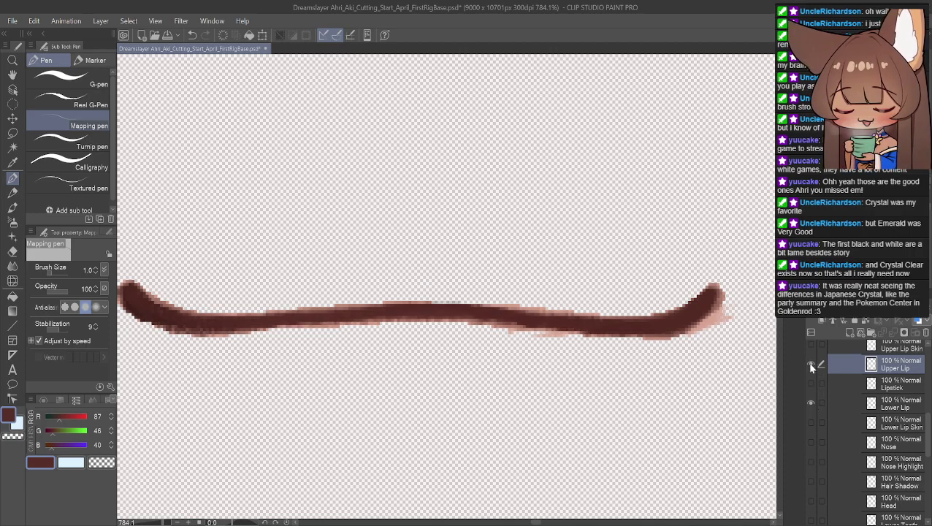
{"action": "left_click", "coordinate": [811, 403]}
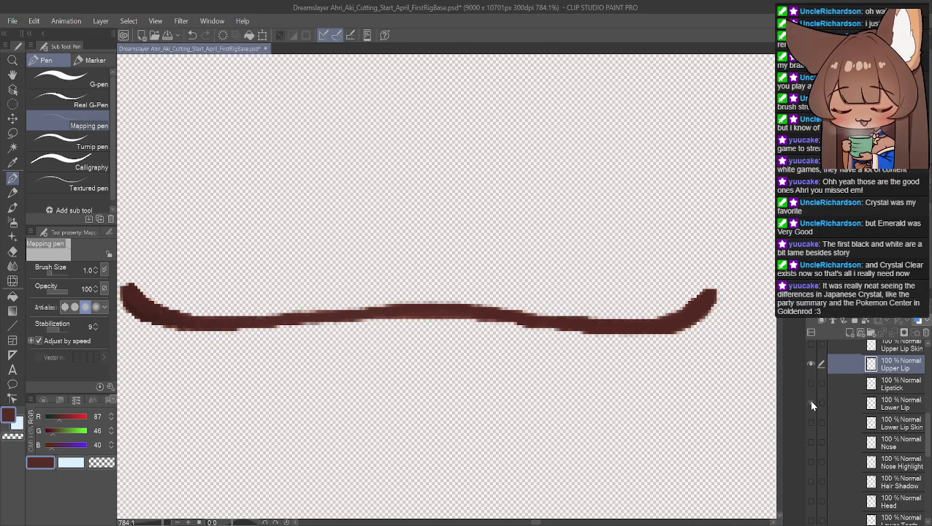
{"action": "left_click", "coordinate": [811, 403]}
{"action": "left_click", "coordinate": [811, 404]}
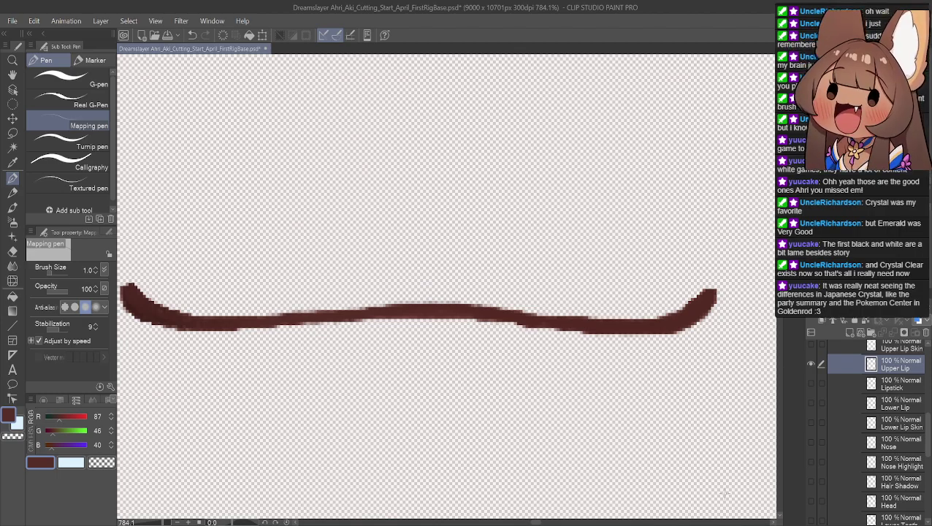
Show the Upper Lip Skin, Lipstick, Lower Lip Skin, Nose, Nose Highlight, Hair Shadow, Head, teeth and Tongue layers around the Upper Lip.
{"action": "scroll", "coordinate": [828, 412], "scroll_direction": "up", "scroll_amount": 2}
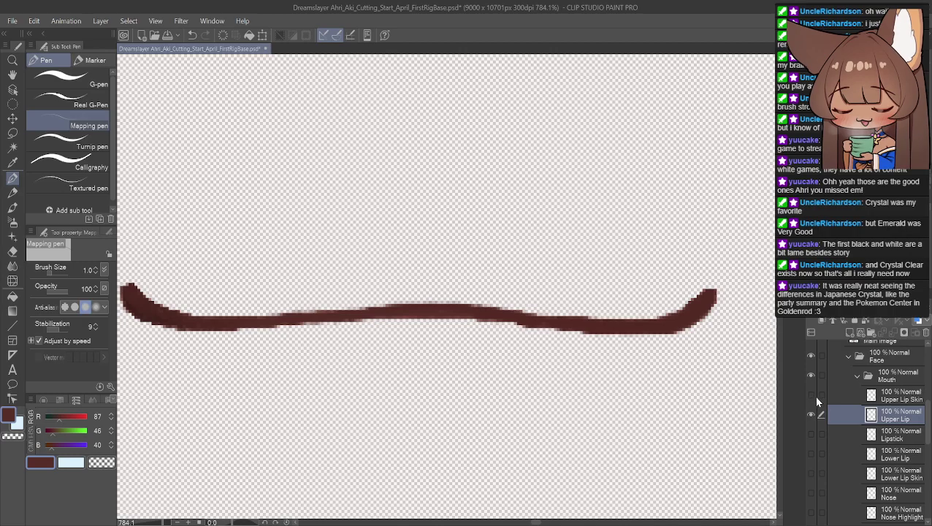
{"action": "left_click", "coordinate": [810, 395]}
{"action": "left_click", "coordinate": [810, 441]}
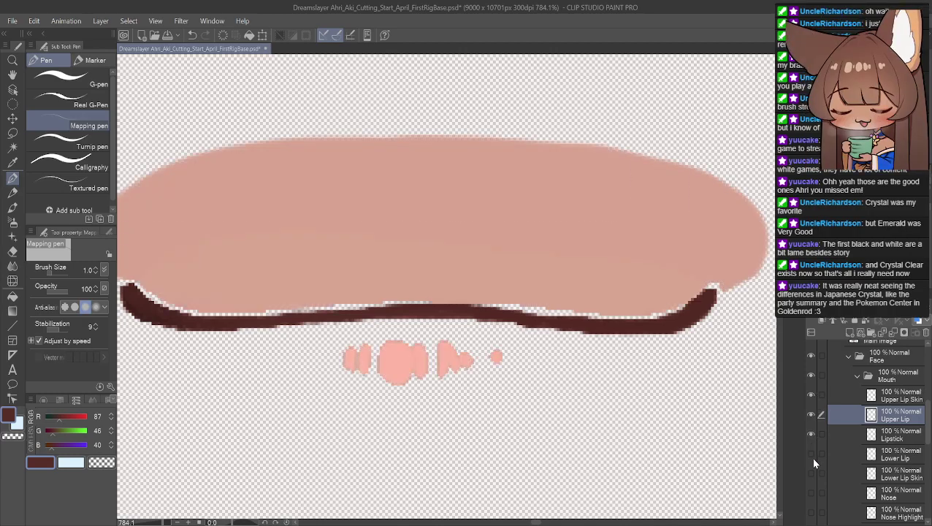
{"action": "left_click", "coordinate": [810, 456]}
{"action": "left_click", "coordinate": [809, 455]}
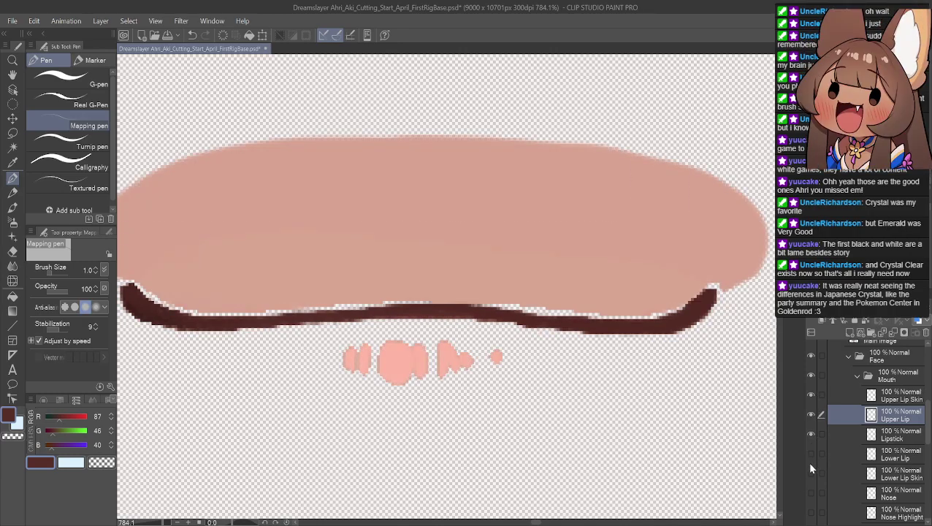
{"action": "left_click", "coordinate": [811, 474]}
{"action": "left_click", "coordinate": [811, 493]}
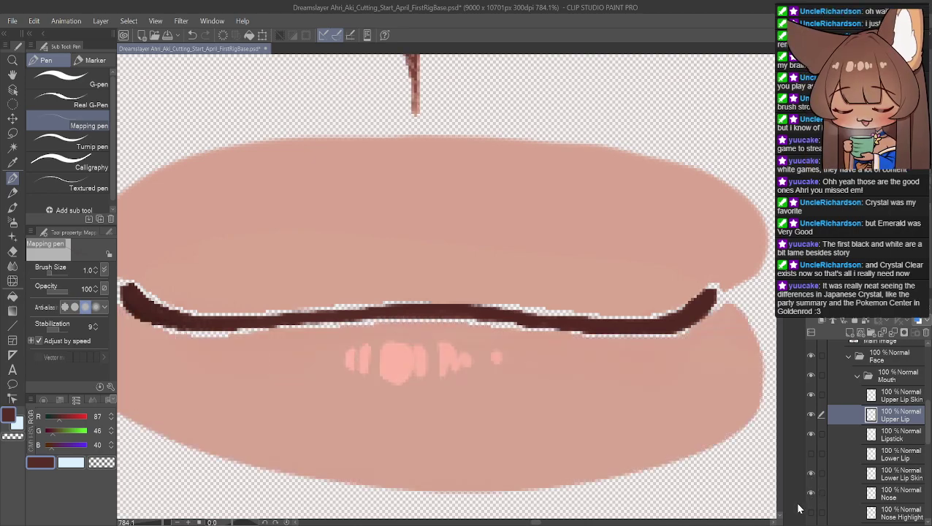
{"action": "scroll", "coordinate": [806, 470], "scroll_direction": "down", "scroll_amount": 2}
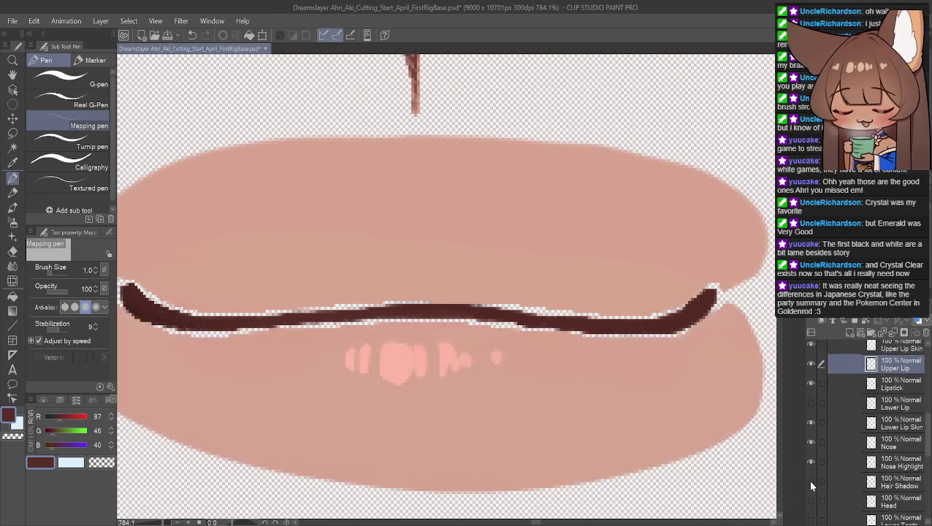
{"action": "left_click", "coordinate": [811, 502]}
{"action": "scroll", "coordinate": [813, 466], "scroll_direction": "down", "scroll_amount": 4}
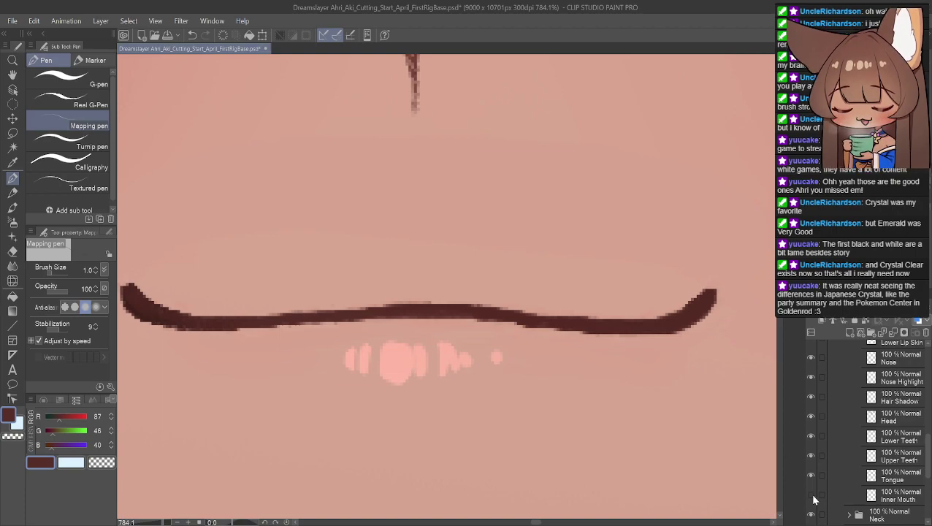
Examine the cleaned mouth line in the context of the whole face, both close up and from farther away.
{"action": "scroll", "coordinate": [812, 451], "scroll_direction": "up", "scroll_amount": 5}
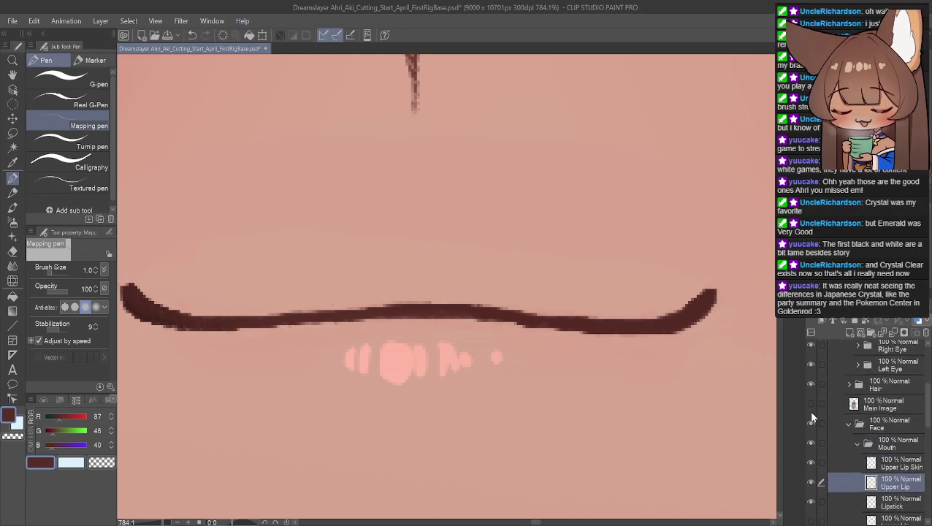
{"action": "key", "text": "ctrl+alt+0"}
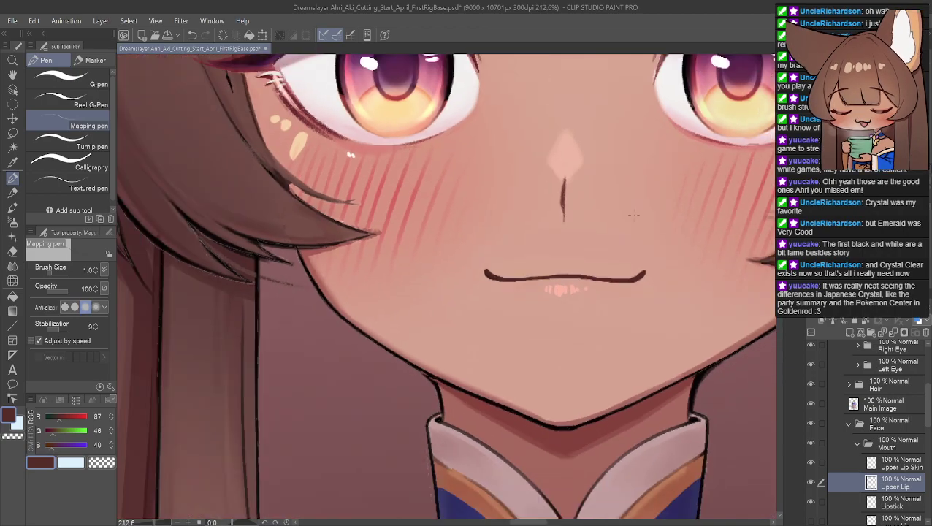
{"action": "key", "text": "ctrl+minus"}
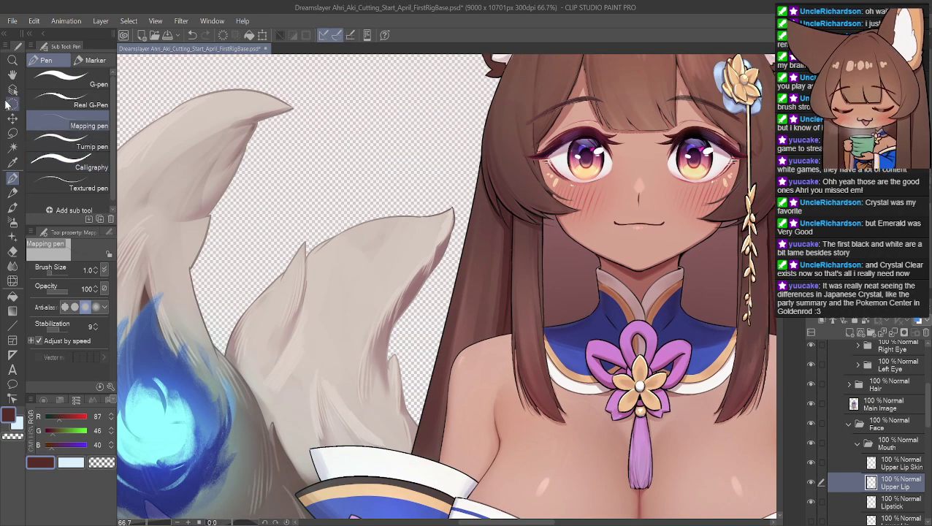
{"action": "left_click", "coordinate": [12, 77]}
{"action": "scroll", "coordinate": [511, 263], "scroll_direction": "up", "scroll_amount": 4}
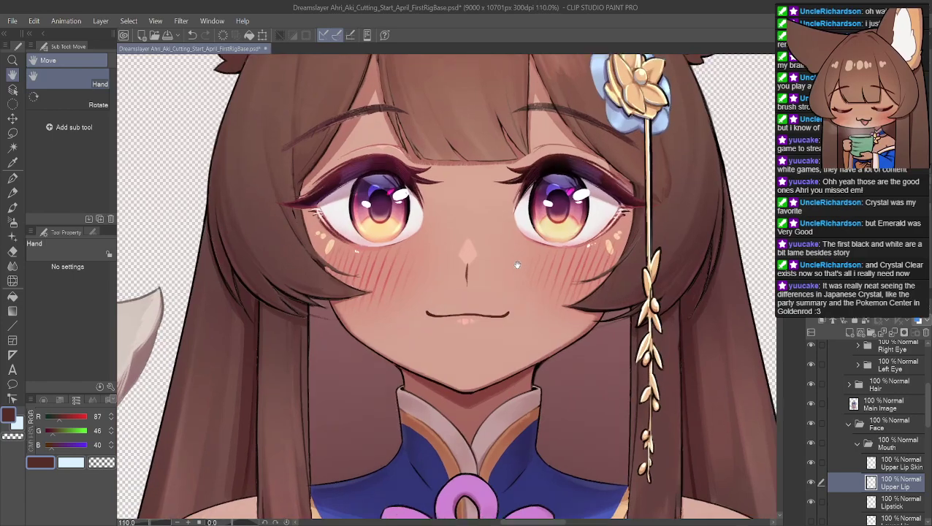
{"action": "scroll", "coordinate": [517, 276], "scroll_direction": "up", "scroll_amount": 2}
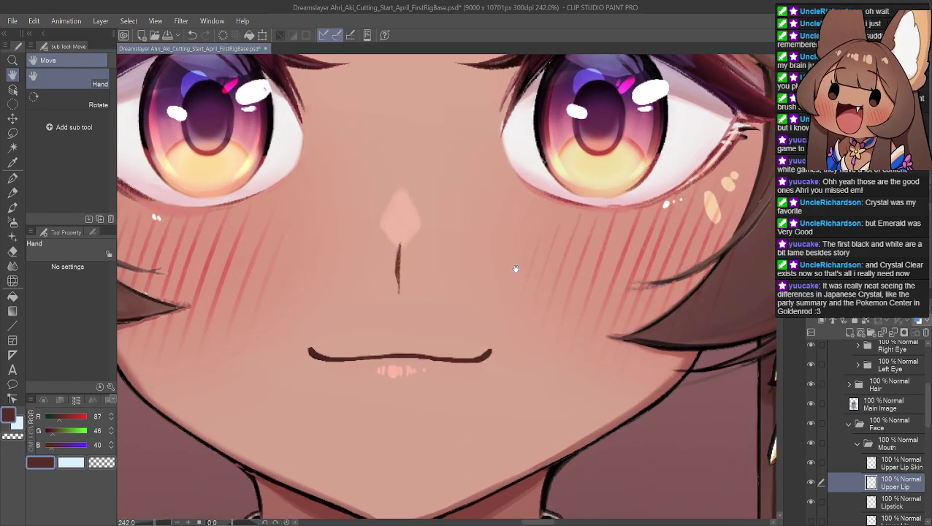
{"action": "scroll", "coordinate": [532, 281], "scroll_direction": "down", "scroll_amount": 2}
{"action": "scroll", "coordinate": [547, 288], "scroll_direction": "down", "scroll_amount": 1}
{"action": "scroll", "coordinate": [844, 482], "scroll_direction": "down", "scroll_amount": 2}
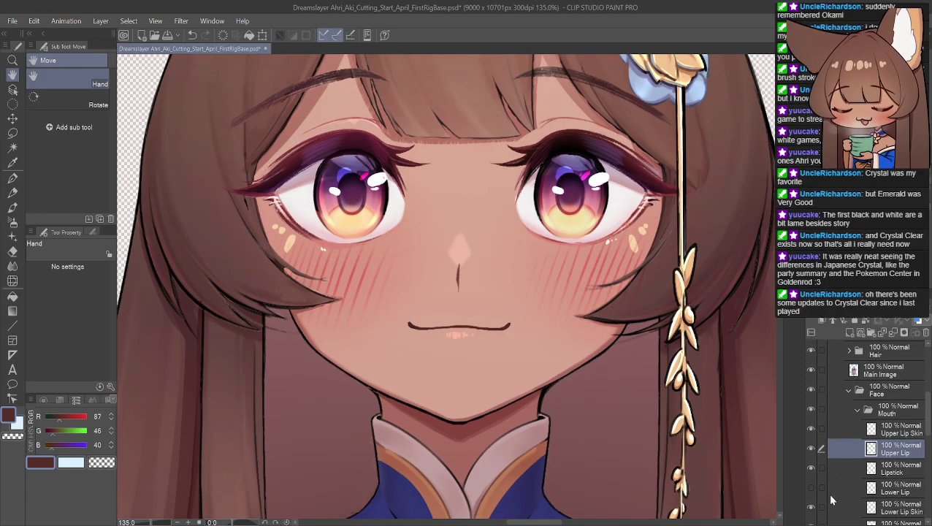
Duplicate the Upper Lip layer, rename the copy Lower Lip and place it directly below the Lipstick layer.
{"action": "left_click", "coordinate": [811, 488]}
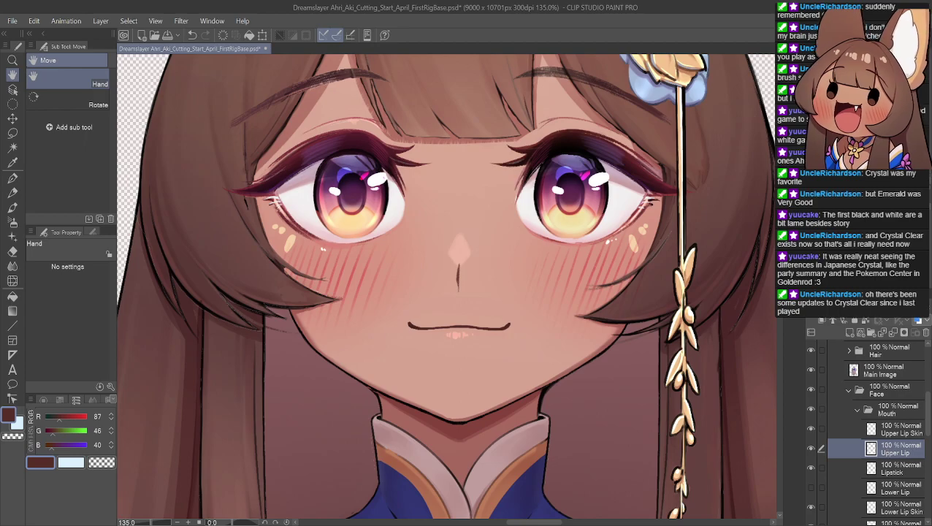
{"action": "key", "text": "ctrl+j"}
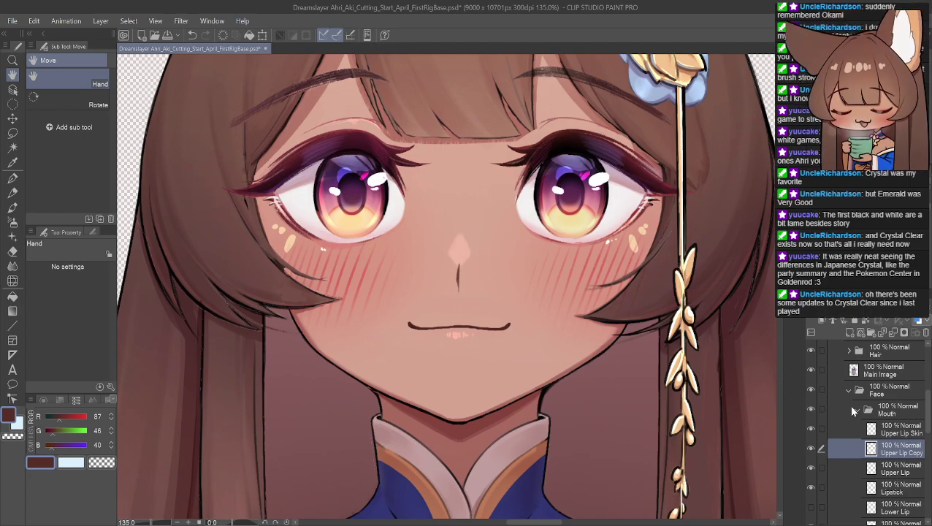
{"action": "type", "text": "Lower Lip"}
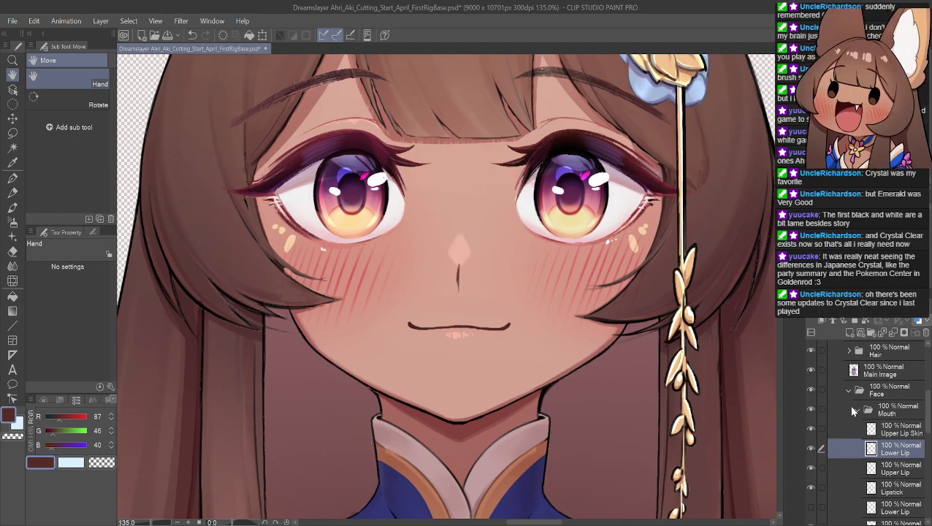
{"action": "left_click_drag", "start_coordinate": [902, 453], "coordinate": [913, 502]}
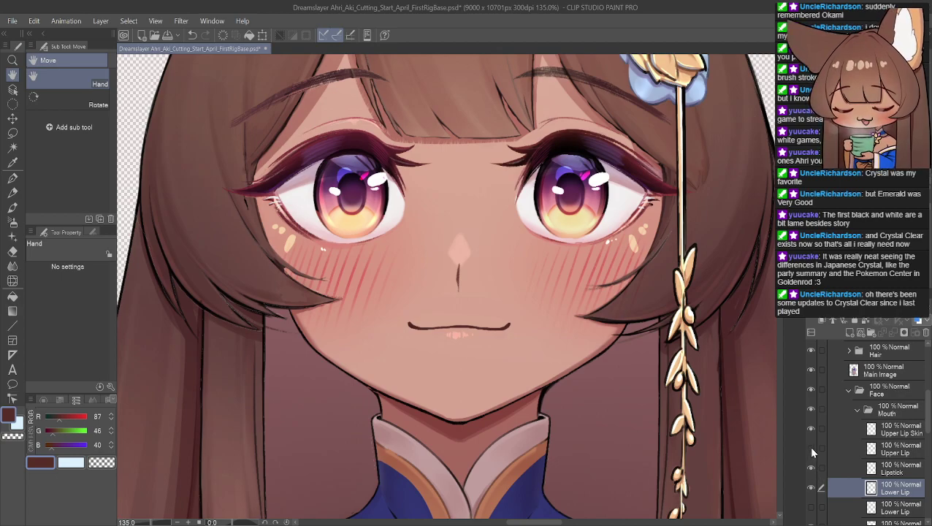
Compare the new Lower Lip line with the original Lower Lip by switching the original layer's visibility close up.
{"action": "left_click", "coordinate": [808, 514]}
{"action": "left_click", "coordinate": [809, 507]}
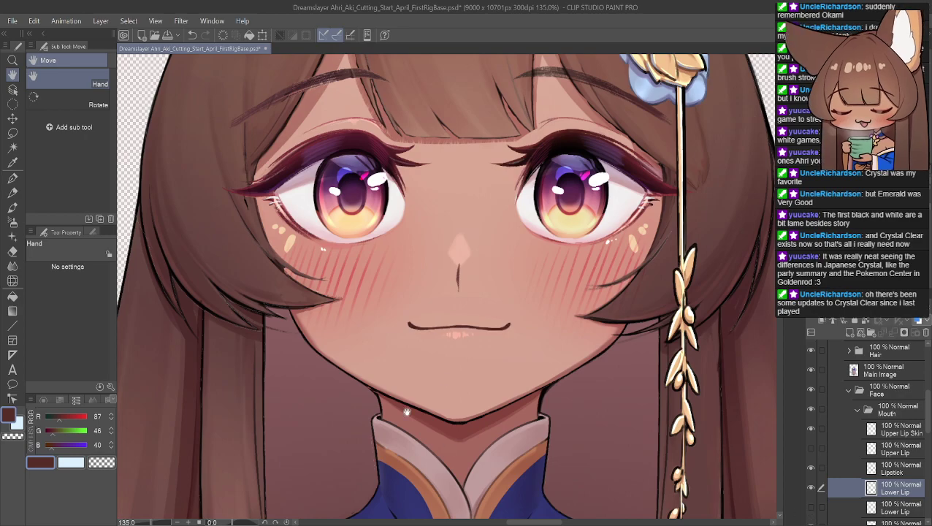
{"action": "scroll", "coordinate": [469, 301], "scroll_direction": "up", "scroll_amount": 5}
{"action": "scroll", "coordinate": [469, 301], "scroll_direction": "up", "scroll_amount": 2}
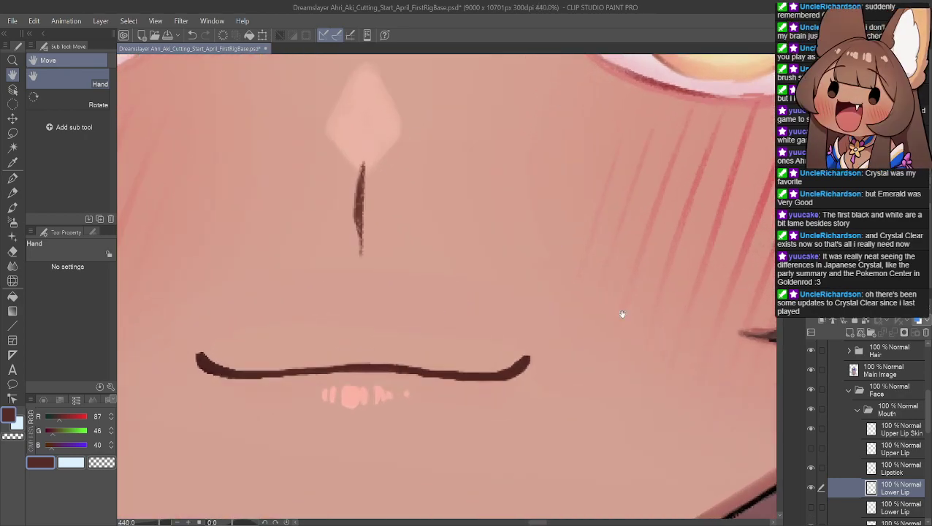
{"action": "left_click", "coordinate": [811, 510]}
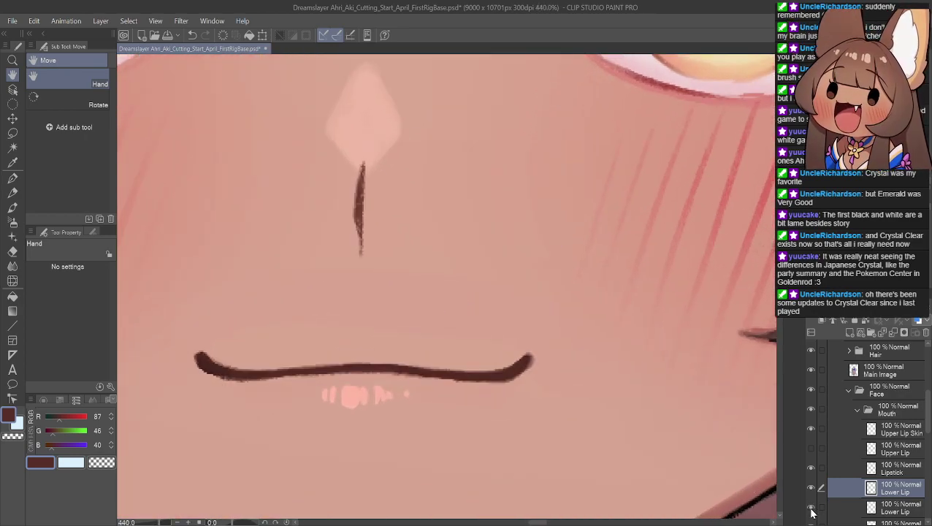
{"action": "left_click", "coordinate": [811, 510]}
{"action": "left_click", "coordinate": [810, 511]}
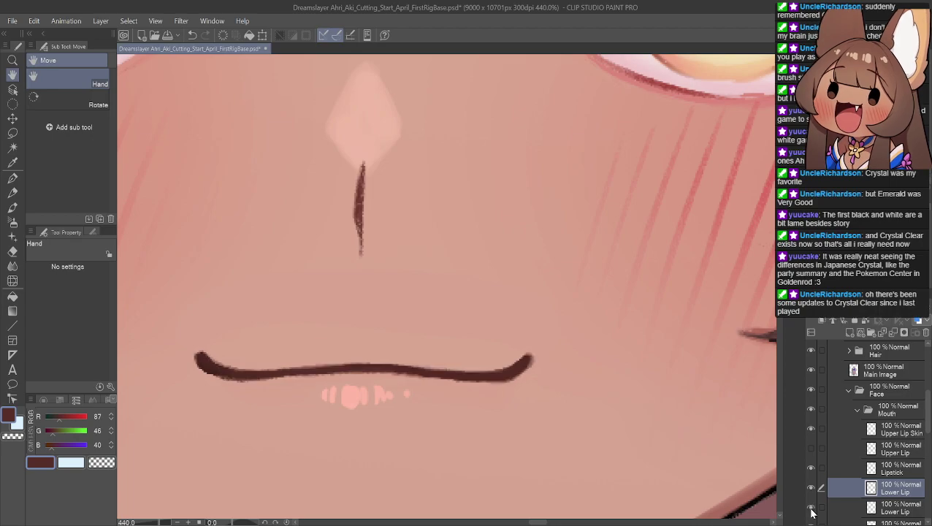
{"action": "left_click", "coordinate": [810, 510]}
{"action": "left_click", "coordinate": [811, 510]}
{"action": "left_click", "coordinate": [811, 510]}
{"action": "left_click", "coordinate": [810, 511]}
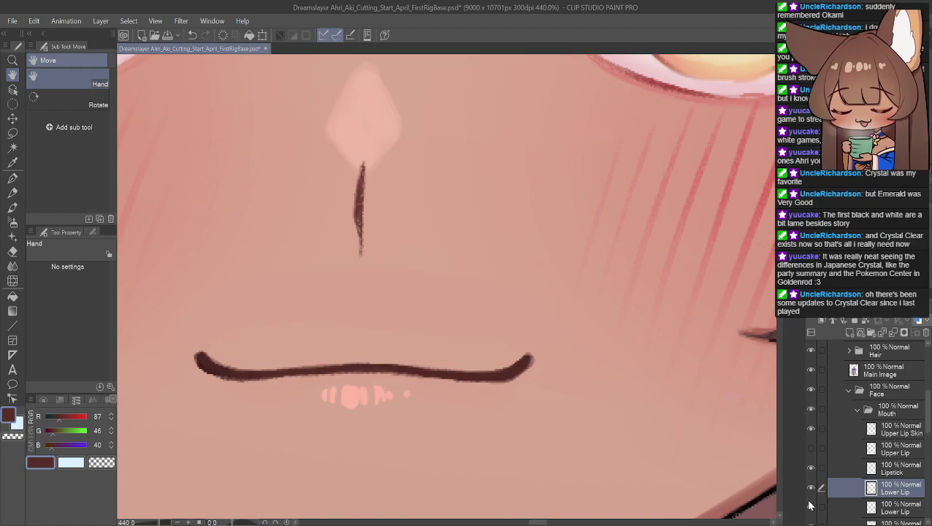
Examine the edges and ends of the mouth line with both Lower Lip layers shown together.
{"action": "scroll", "coordinate": [485, 412], "scroll_direction": "up", "scroll_amount": 5}
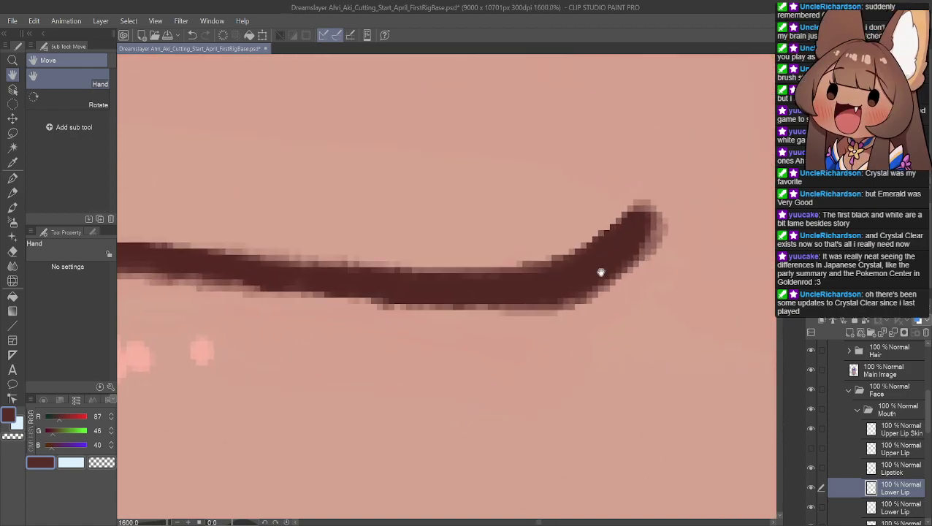
{"action": "scroll", "coordinate": [541, 266], "scroll_direction": "down", "scroll_amount": 3}
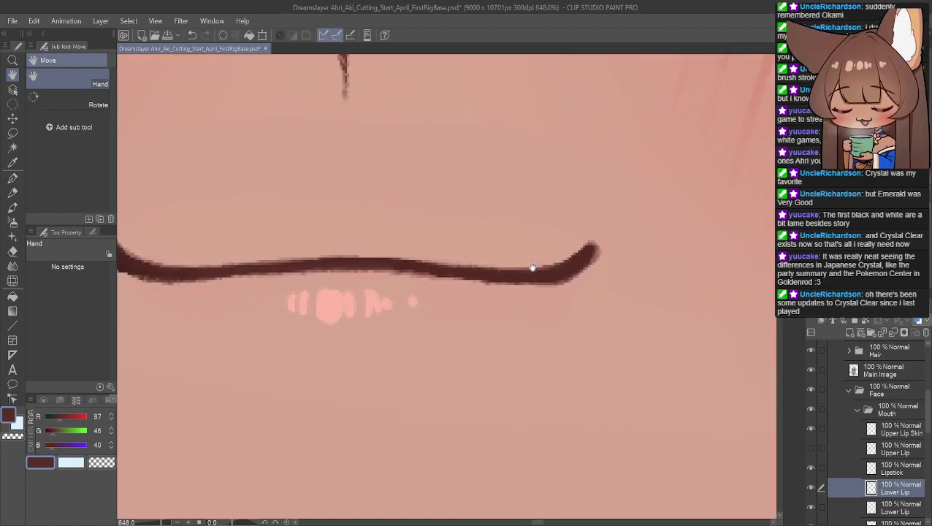
{"action": "scroll", "coordinate": [532, 268], "scroll_direction": "down", "scroll_amount": 2}
{"action": "scroll", "coordinate": [553, 325], "scroll_direction": "down", "scroll_amount": 1}
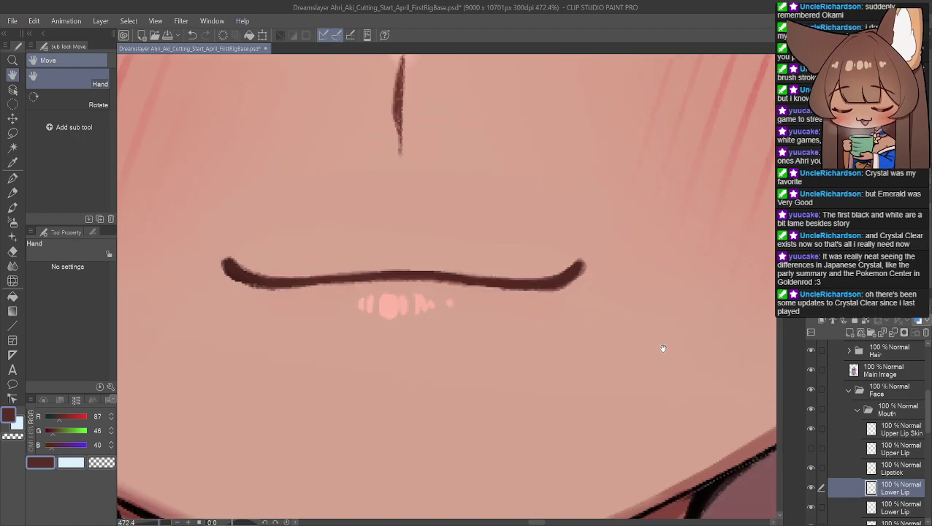
{"action": "scroll", "coordinate": [548, 126], "scroll_direction": "down", "scroll_amount": 1}
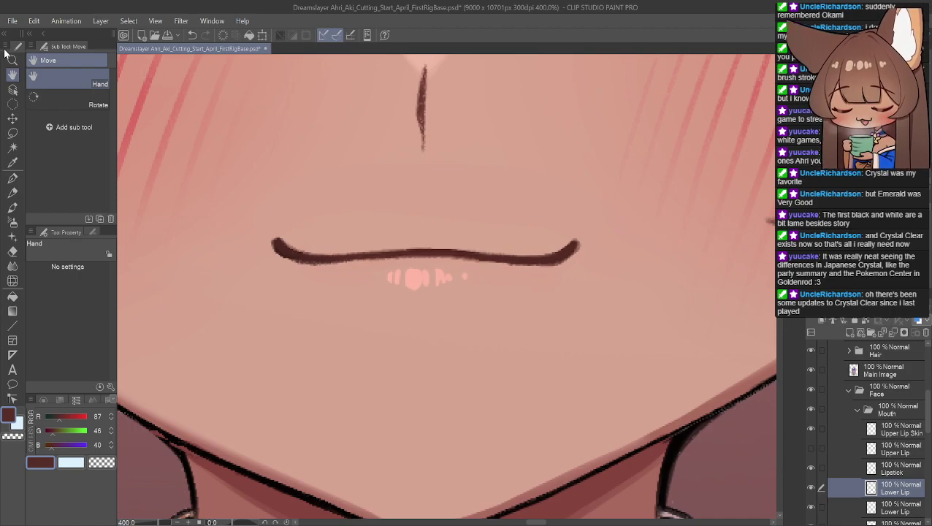
{"action": "left_click_drag", "start_coordinate": [481, 167], "coordinate": [482, 190]}
{"action": "scroll", "coordinate": [487, 262], "scroll_direction": "down", "scroll_amount": 4}
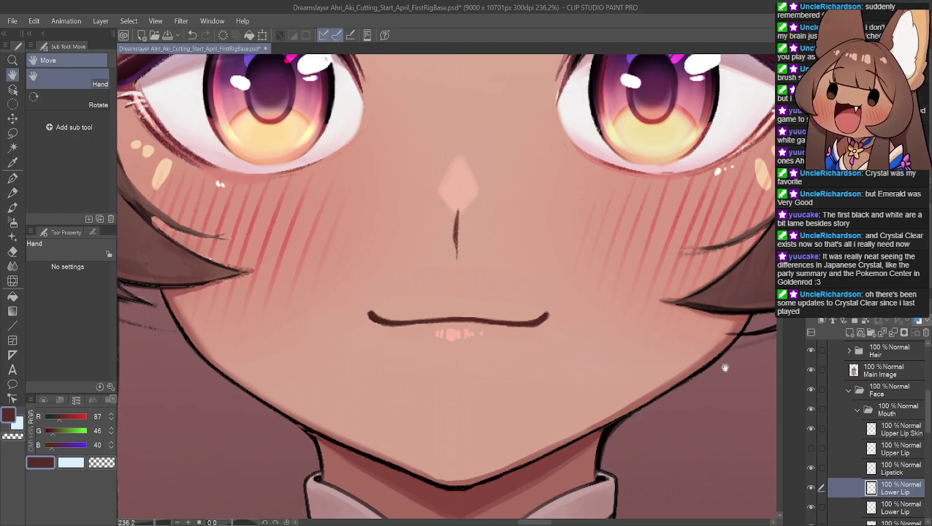
Check how the original Lower Lip layer changes the mouth at face distance by switching its visibility.
{"action": "left_click", "coordinate": [810, 510]}
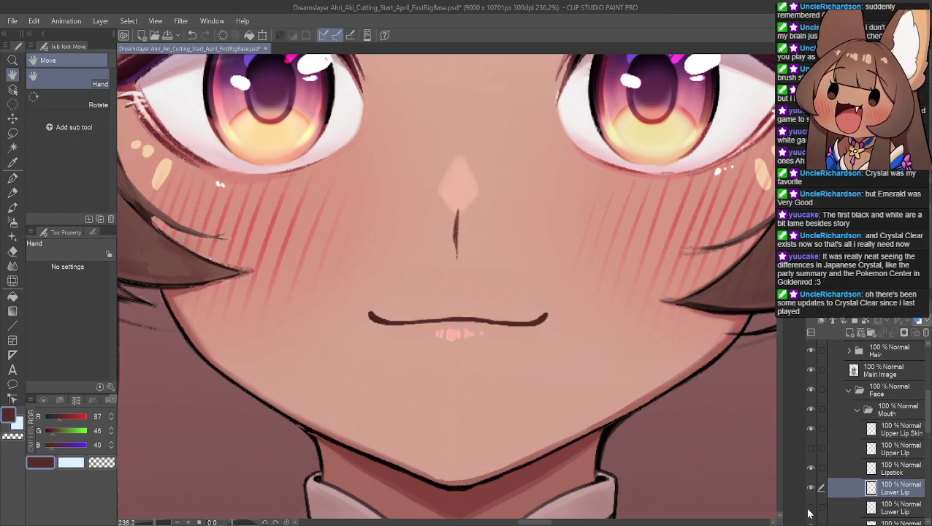
{"action": "left_click", "coordinate": [810, 509]}
{"action": "left_click", "coordinate": [808, 512]}
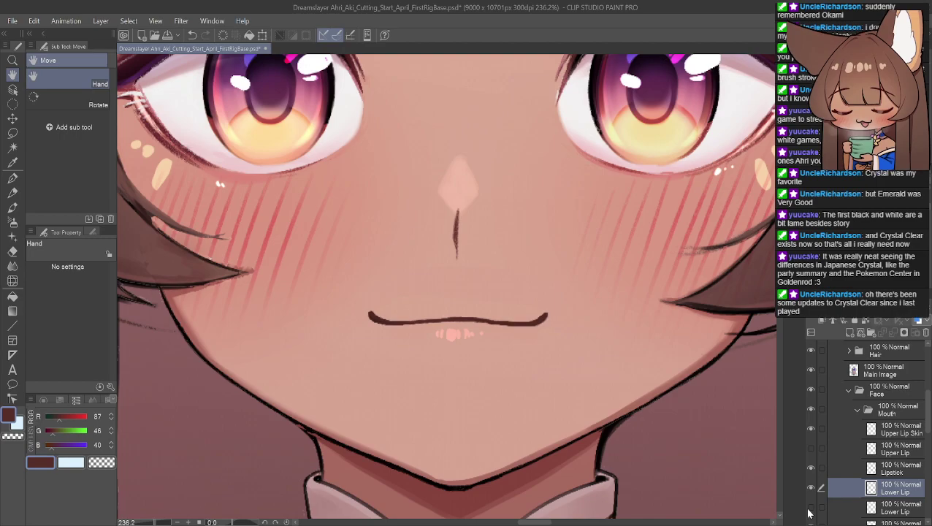
{"action": "left_click", "coordinate": [809, 511]}
{"action": "left_click", "coordinate": [808, 510]}
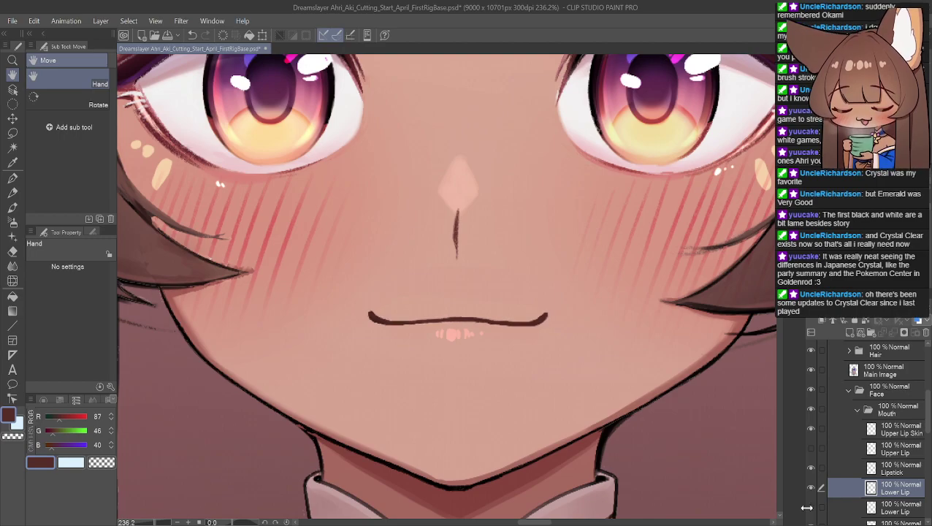
{"action": "left_click", "coordinate": [809, 511]}
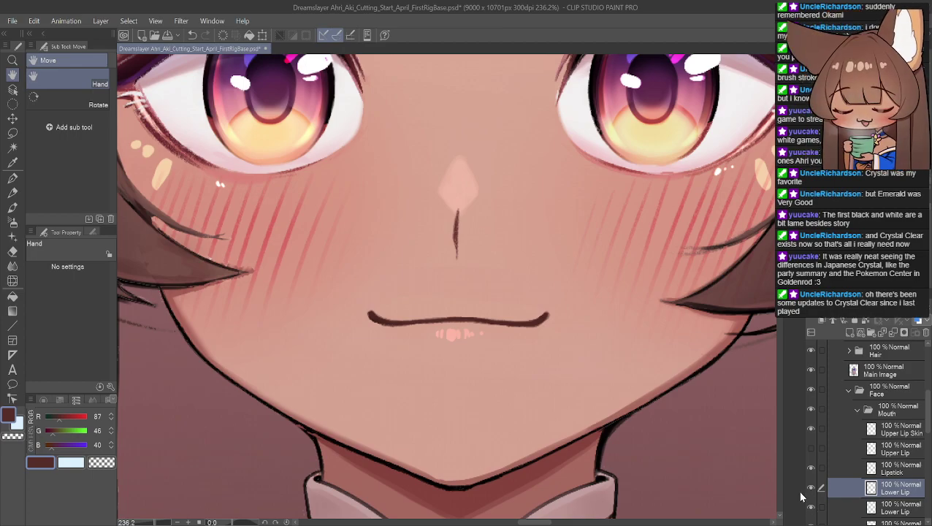
Inspect the mouth corner, and view the new and original Lower Lip layers separately and together at close range.
{"action": "scroll", "coordinate": [600, 336], "scroll_direction": "up", "scroll_amount": 6}
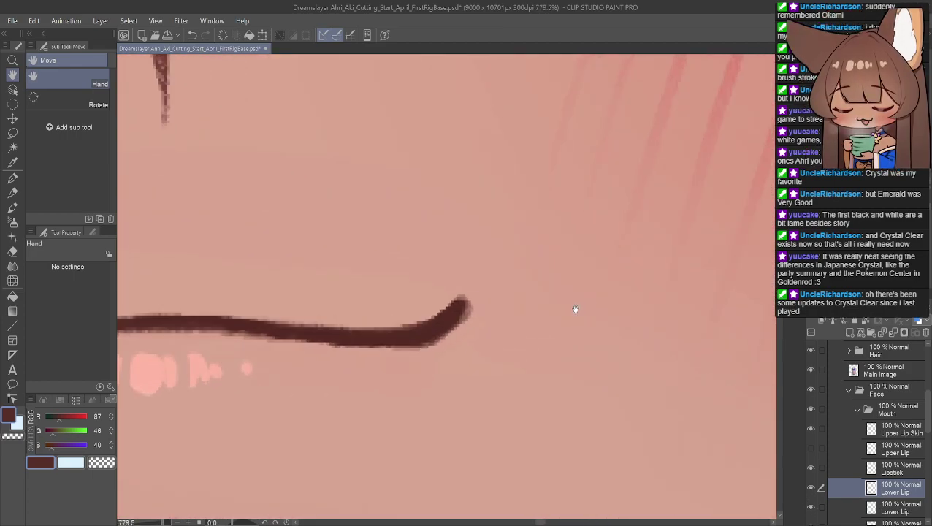
{"action": "scroll", "coordinate": [576, 309], "scroll_direction": "up", "scroll_amount": 1}
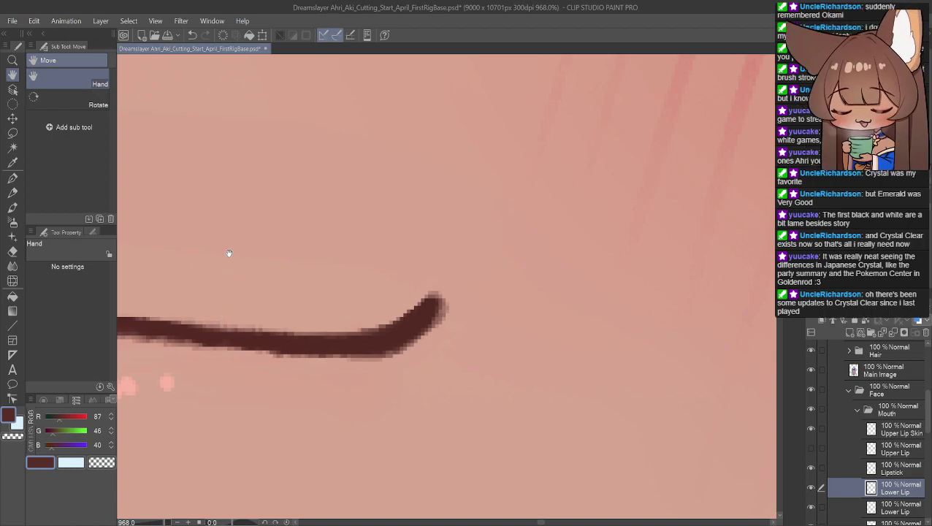
{"action": "left_click_drag", "start_coordinate": [229, 253], "coordinate": [566, 162]}
{"action": "scroll", "coordinate": [566, 162], "scroll_direction": "down", "scroll_amount": 4}
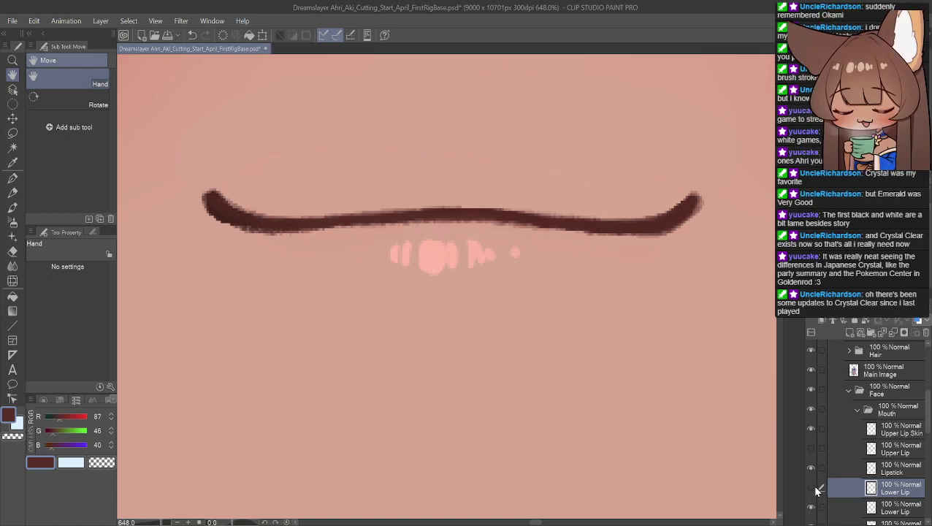
{"action": "left_click", "coordinate": [815, 509]}
{"action": "left_click", "coordinate": [814, 509]}
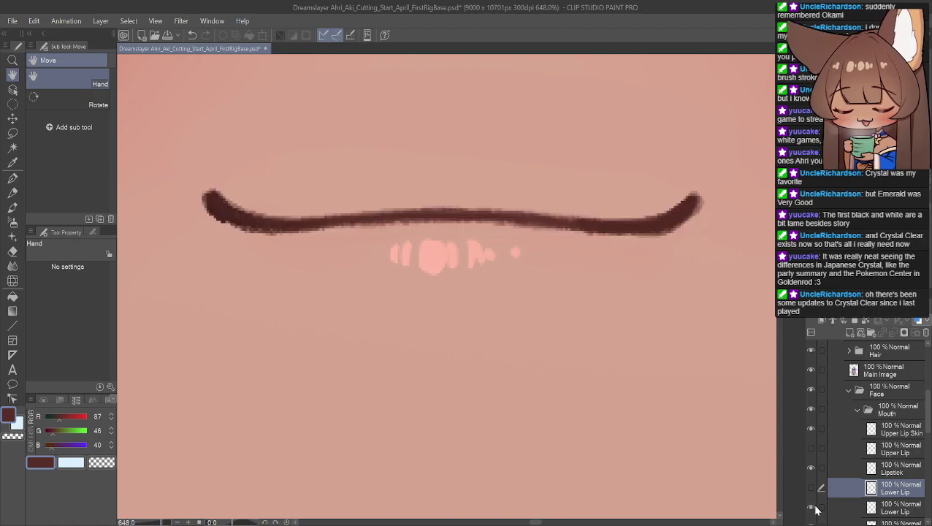
{"action": "left_click", "coordinate": [817, 510]}
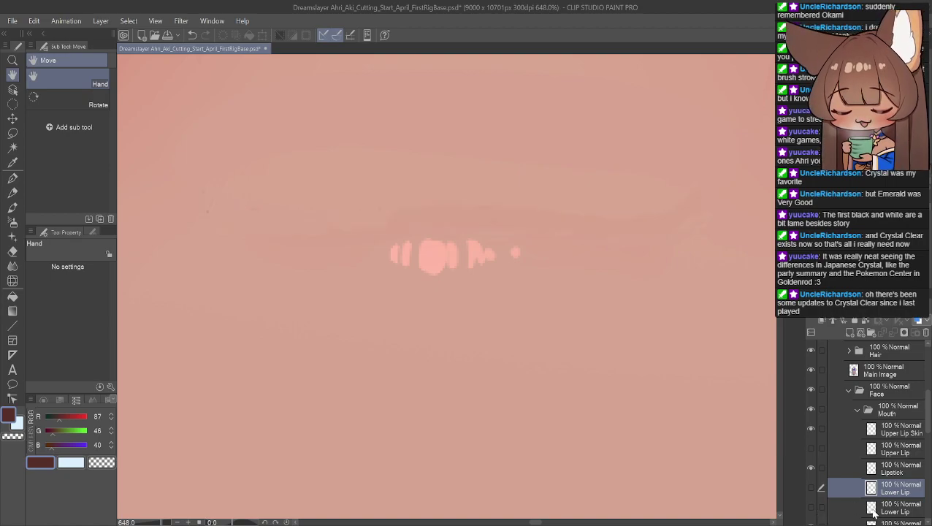
{"action": "left_click", "coordinate": [883, 510]}
{"action": "left_click", "coordinate": [813, 489]}
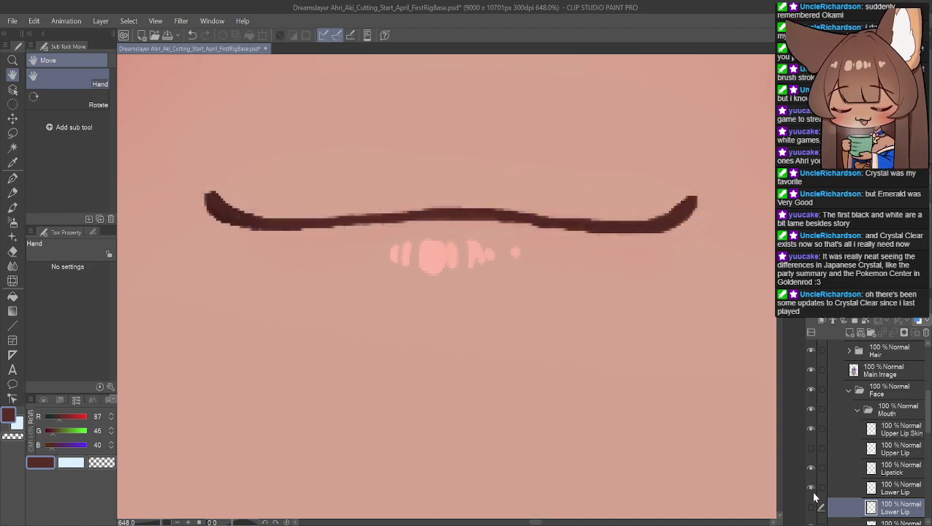
{"action": "left_click", "coordinate": [814, 509]}
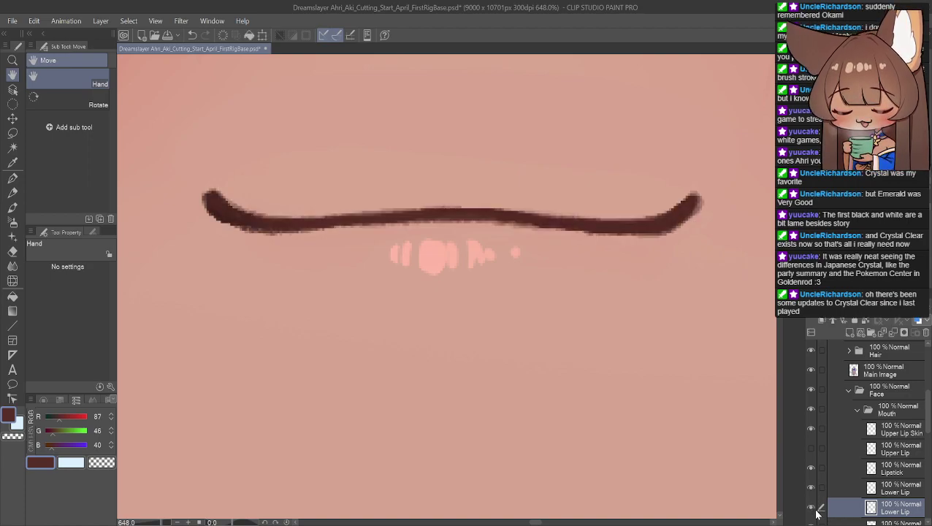
Switch the original Lower Lip repeatedly over the new one to judge the difference in line thickness and softness.
{"action": "left_click", "coordinate": [812, 508]}
{"action": "left_click", "coordinate": [812, 507]}
{"action": "left_click", "coordinate": [811, 508]}
{"action": "left_click", "coordinate": [812, 508]}
{"action": "left_click", "coordinate": [812, 508]}
{"action": "left_click", "coordinate": [812, 508]}
{"action": "left_click", "coordinate": [813, 509]}
{"action": "left_click", "coordinate": [812, 508]}
{"action": "left_click", "coordinate": [812, 508]}
{"action": "left_click", "coordinate": [812, 508]}
{"action": "left_click", "coordinate": [812, 508]}
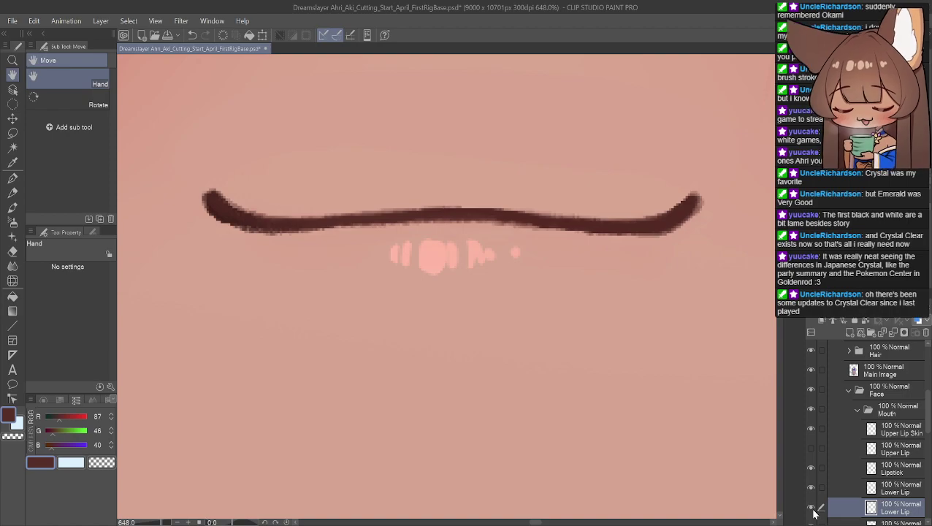
Alternate between the new and original Lower Lip layers to compare each one in the context of the whole face.
{"action": "left_click", "coordinate": [811, 507]}
{"action": "left_click", "coordinate": [811, 488]}
{"action": "left_click", "coordinate": [812, 508]}
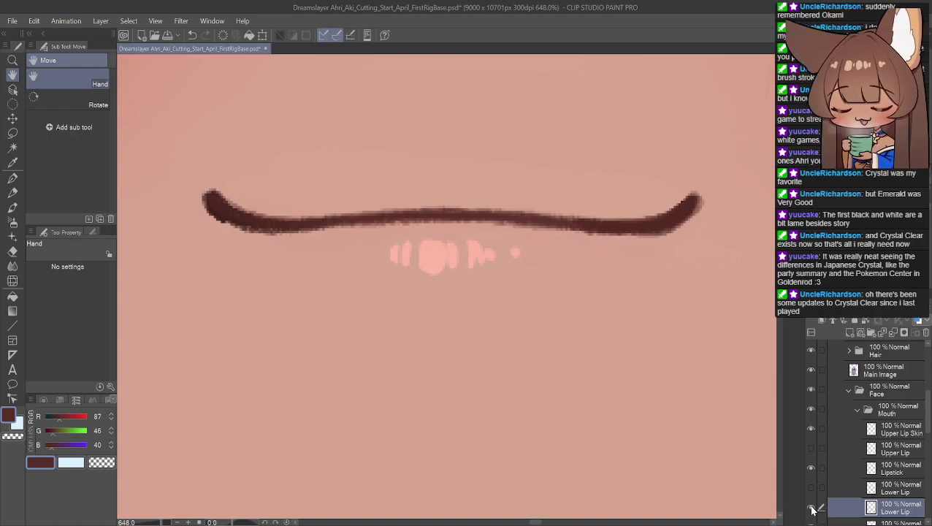
{"action": "scroll", "coordinate": [516, 239], "scroll_direction": "down", "scroll_amount": 5}
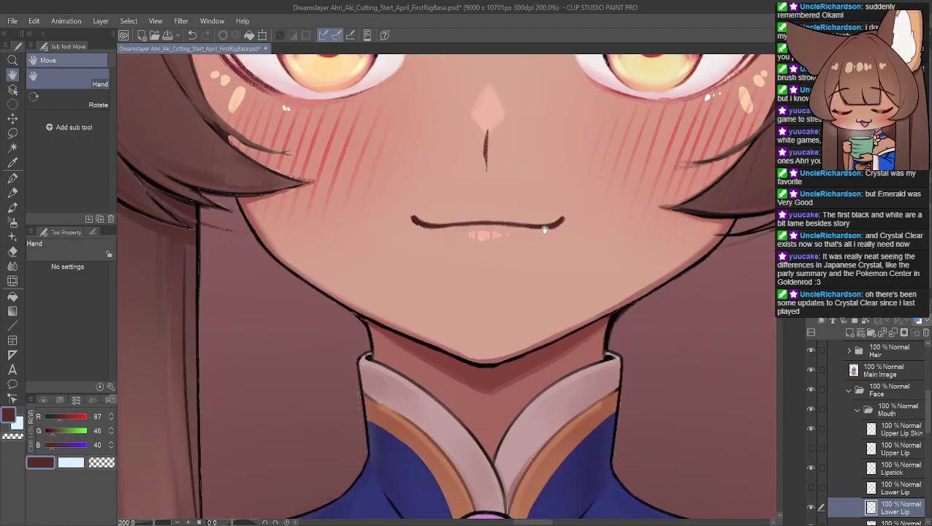
{"action": "scroll", "coordinate": [544, 226], "scroll_direction": "down", "scroll_amount": 3}
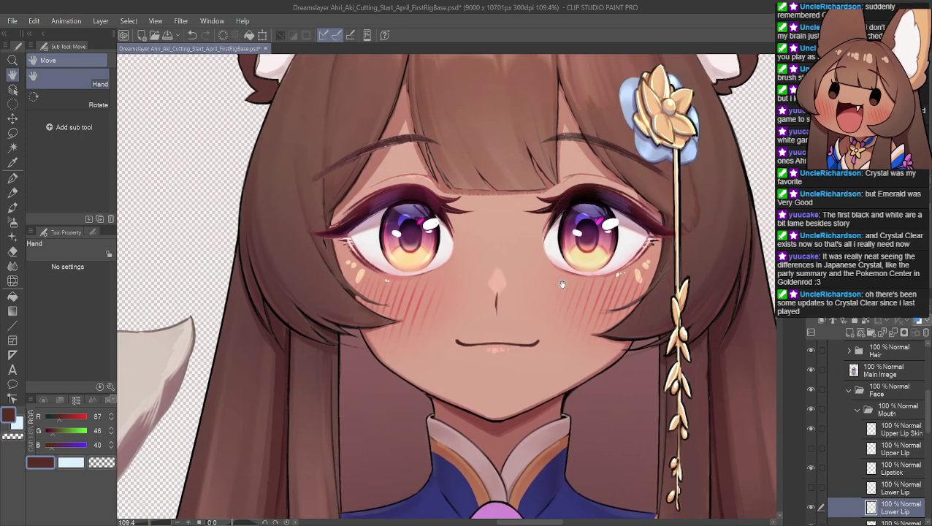
{"action": "left_click_drag", "start_coordinate": [563, 283], "coordinate": [558, 294]}
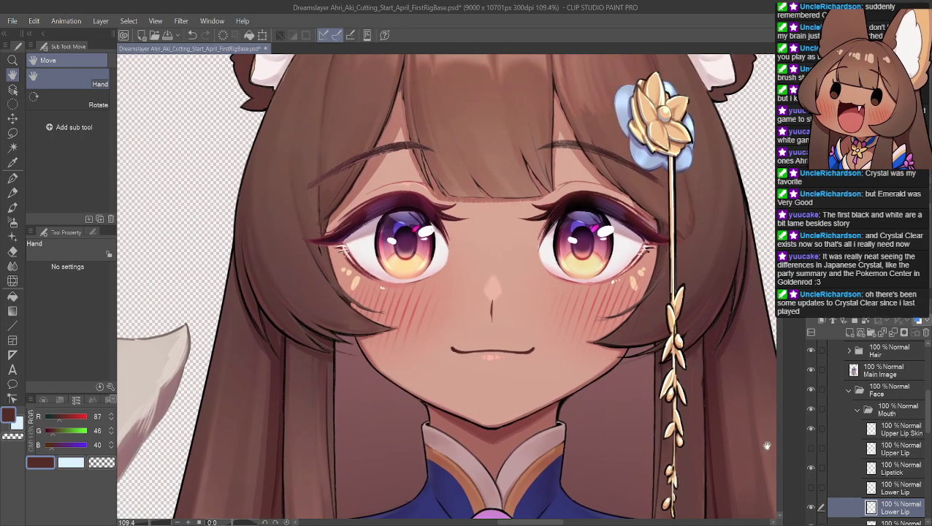
{"action": "left_click", "coordinate": [810, 508]}
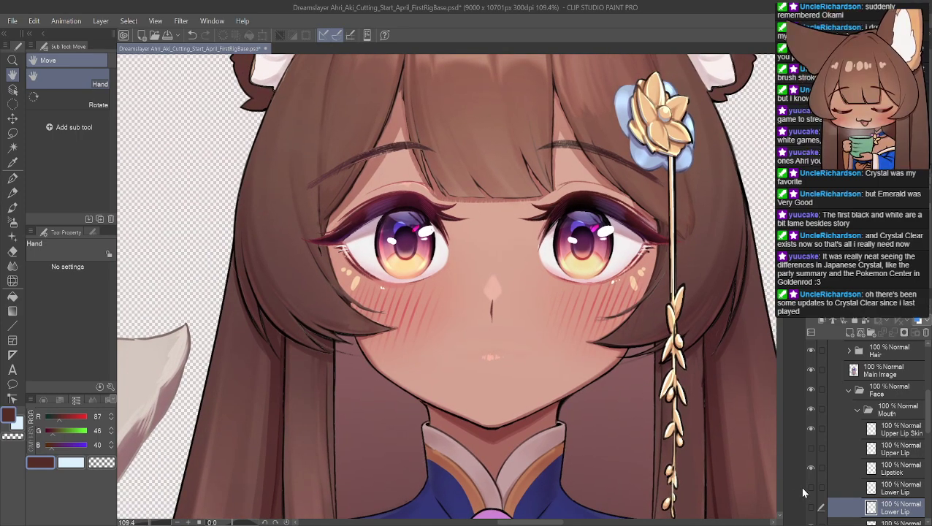
{"action": "left_click", "coordinate": [810, 506]}
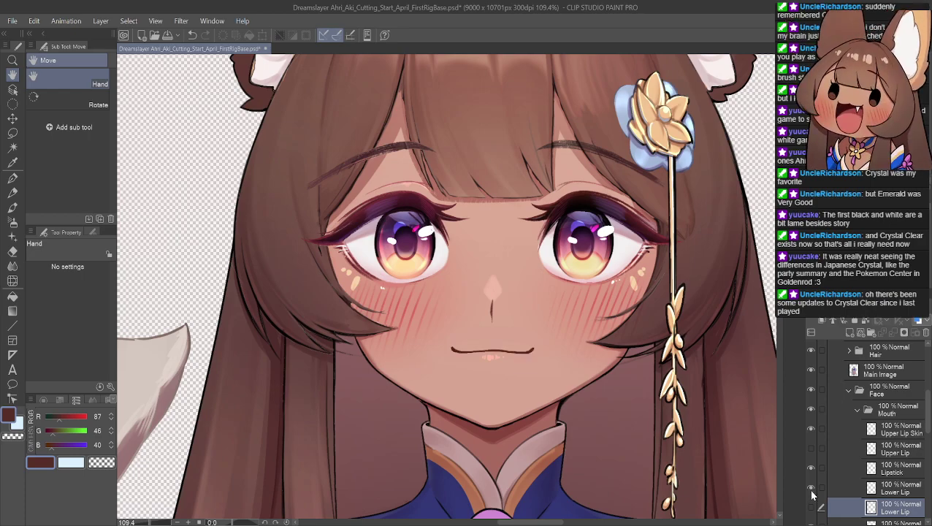
{"action": "left_click", "coordinate": [811, 508]}
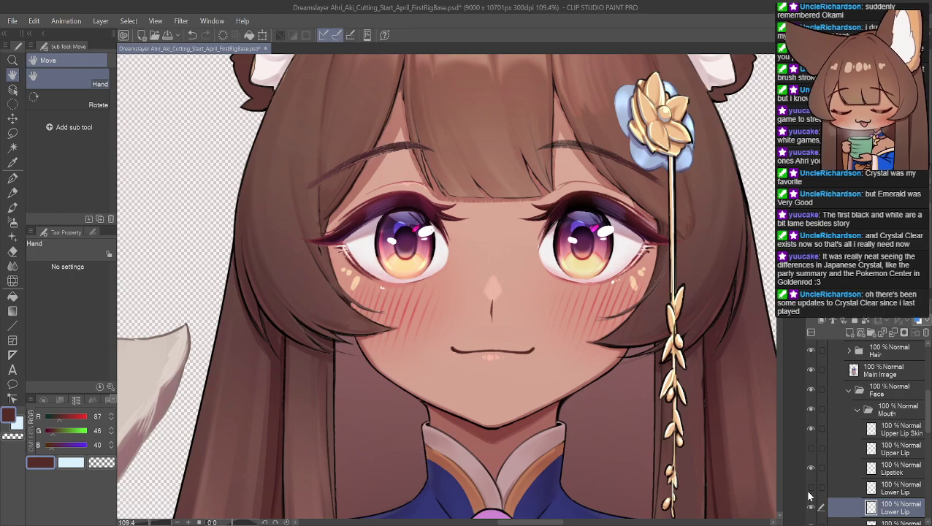
{"action": "left_click", "coordinate": [811, 508]}
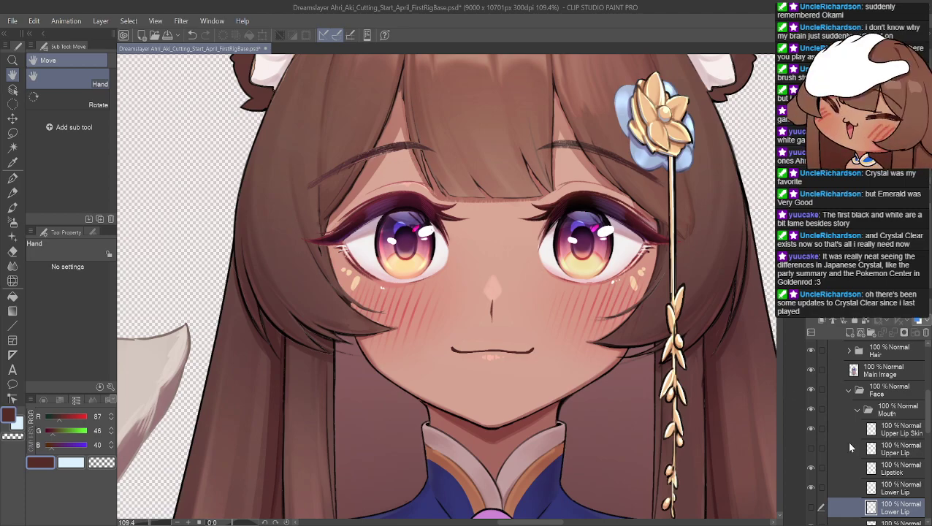
Remove the hidden original Lower Lip layer directly above Lower Lip Skin, keeping the new Lower Lip layer.
{"action": "scroll", "coordinate": [833, 431], "scroll_direction": "down", "scroll_amount": 2}
{"action": "left_click", "coordinate": [888, 453]}
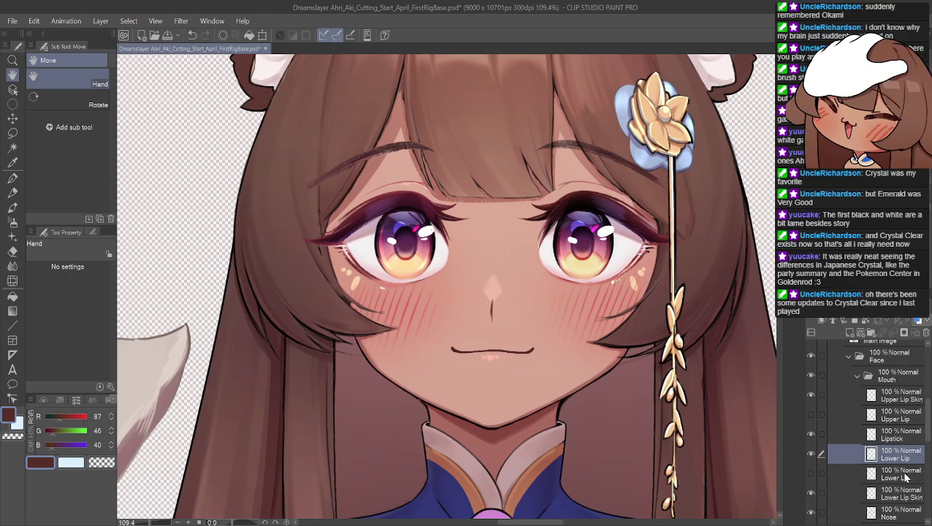
{"action": "left_click", "coordinate": [905, 476]}
{"action": "left_click", "coordinate": [811, 474]}
{"action": "left_click", "coordinate": [812, 474]}
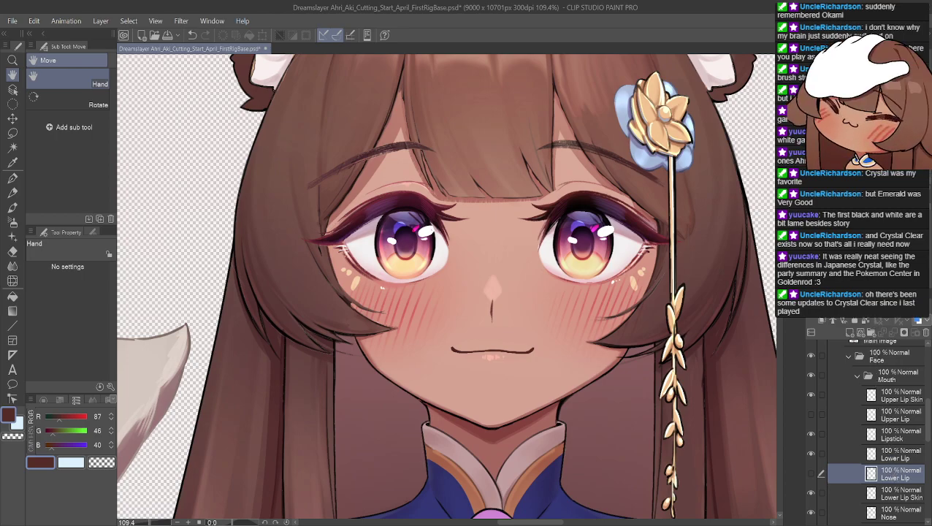
{"action": "key", "text": "ctrl+e"}
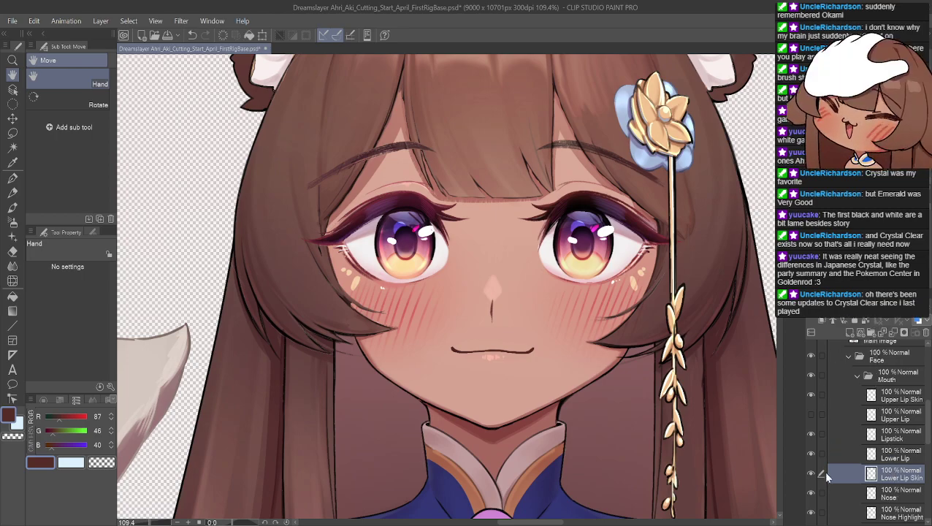
Check the remaining Lower Lip layer by switching its visibility, and show the Upper Lip layer again.
{"action": "left_click", "coordinate": [811, 453]}
{"action": "left_click", "coordinate": [811, 453]}
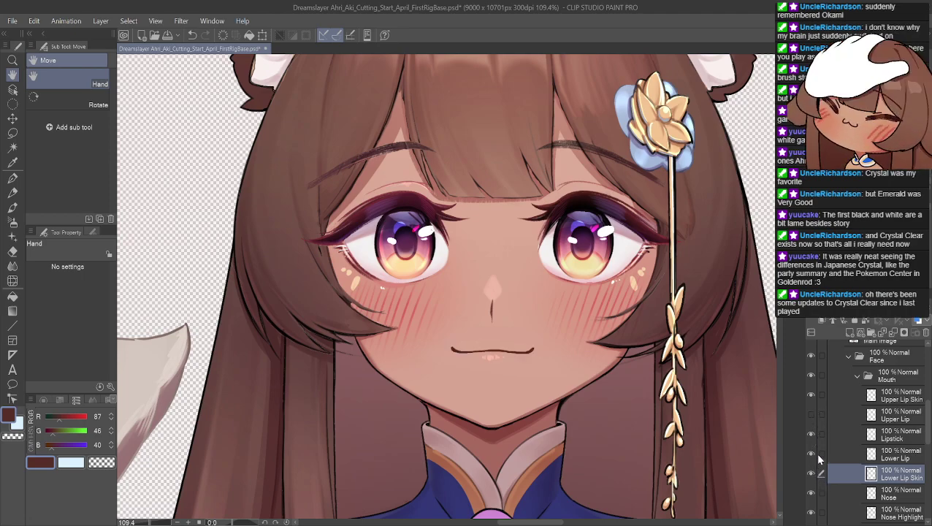
{"action": "left_click", "coordinate": [812, 414]}
{"action": "scroll", "coordinate": [816, 422], "scroll_direction": "down", "scroll_amount": 10}
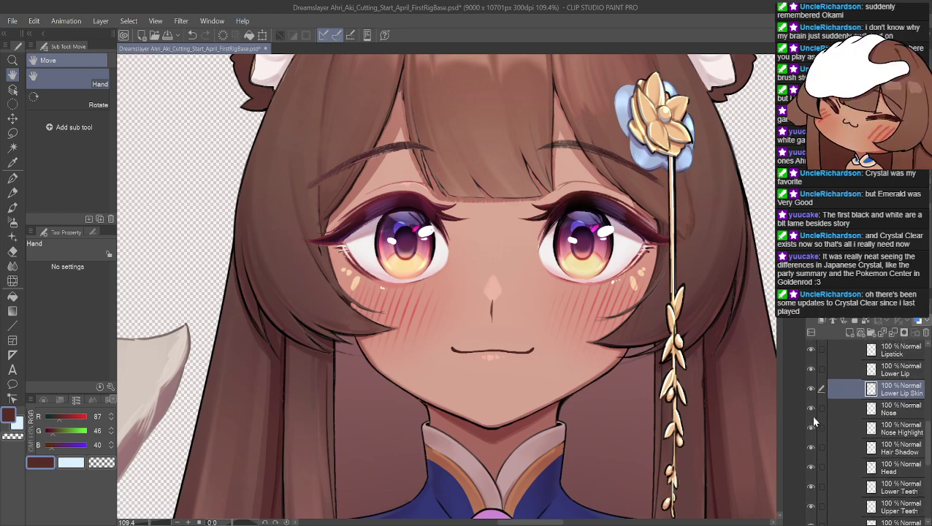
Switch to Live2D Cubism Editor and reload the model with the updated artwork from Dreamslayer Ahri_Aki_Cutting_Start_April_FirstRigBase.psd.
{"action": "scroll", "coordinate": [813, 423], "scroll_direction": "up", "scroll_amount": 8}
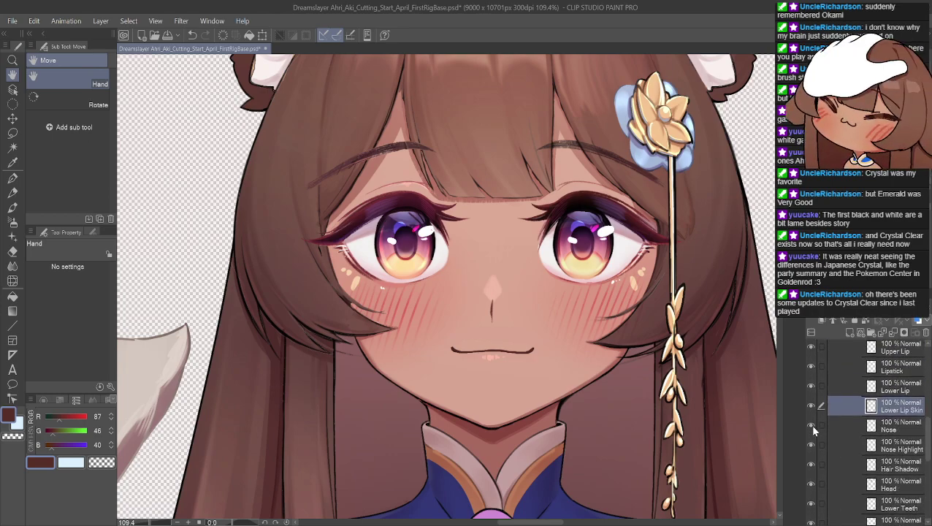
{"action": "scroll", "coordinate": [811, 427], "scroll_direction": "up", "scroll_amount": 3}
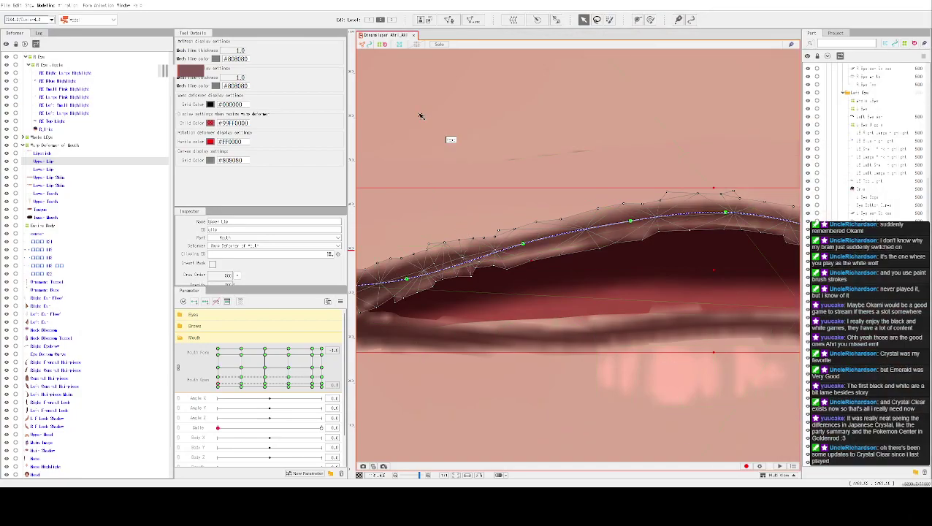
{"action": "left_click", "coordinate": [6, 5]}
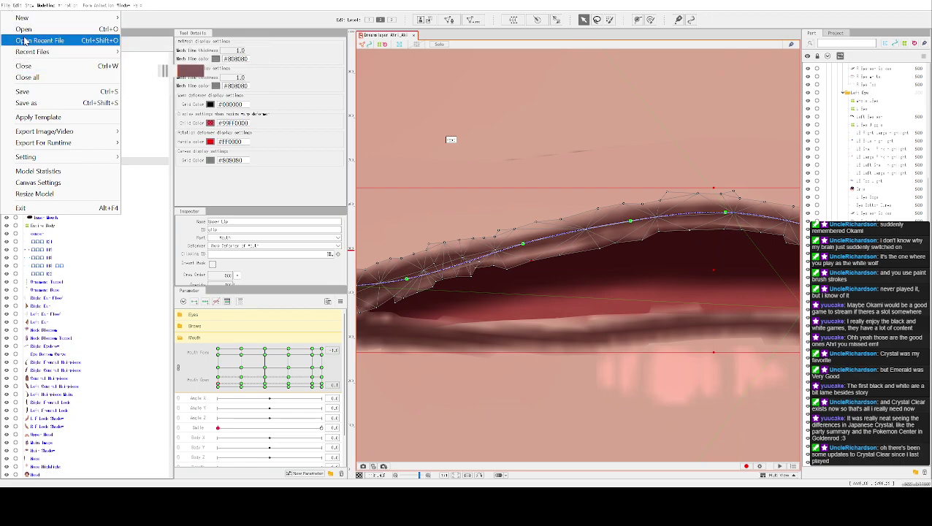
{"action": "left_click", "coordinate": [440, 172]}
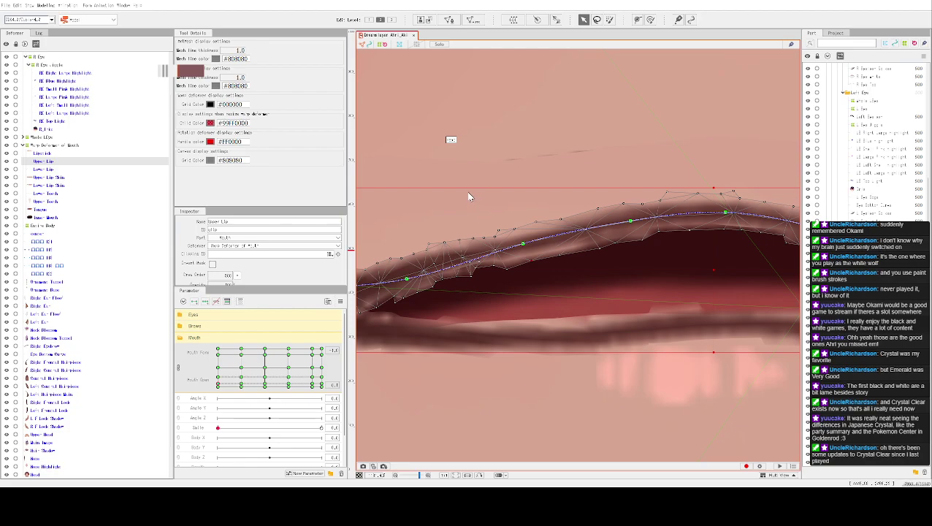
{"action": "key", "text": "t"}
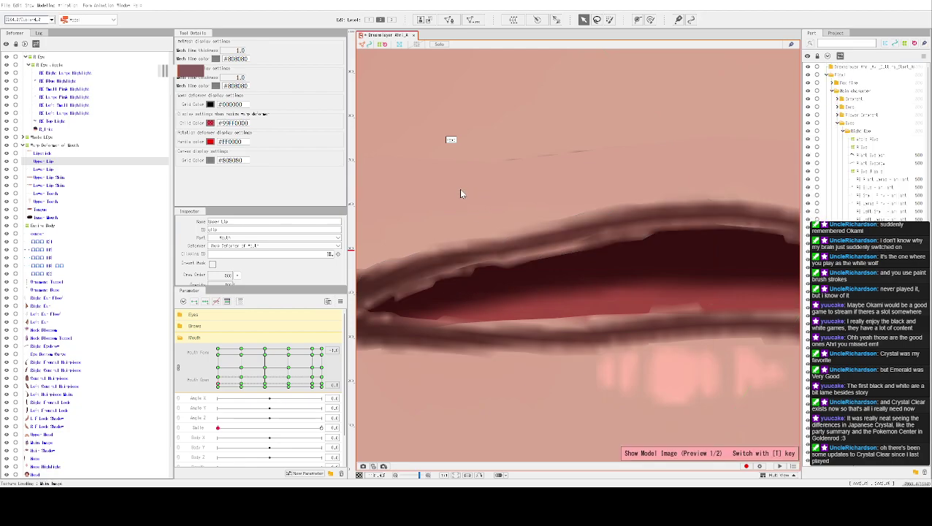
{"action": "left_click", "coordinate": [462, 193]}
Examine the reloaded upper and lower lip lines from one corner of the open mouth to the other.
{"action": "scroll", "coordinate": [512, 179], "scroll_direction": "down", "scroll_amount": 3}
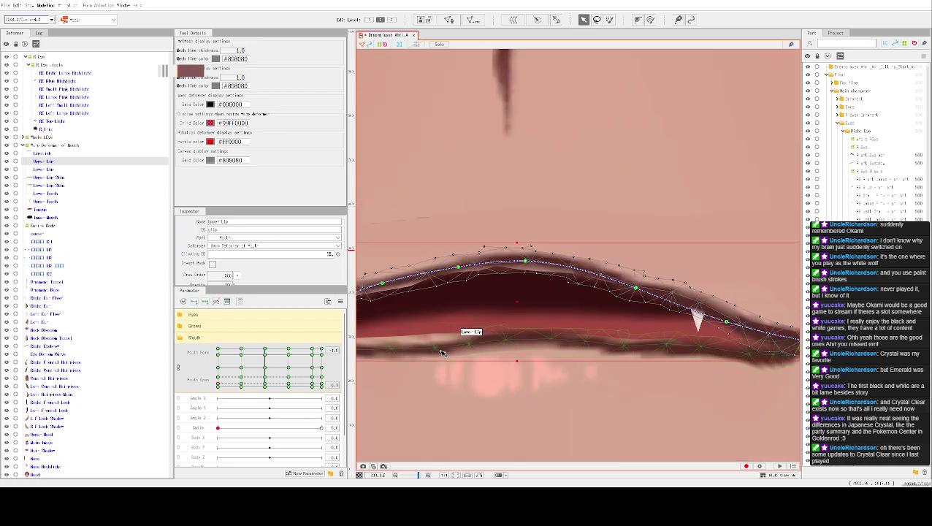
{"action": "left_click", "coordinate": [530, 277]}
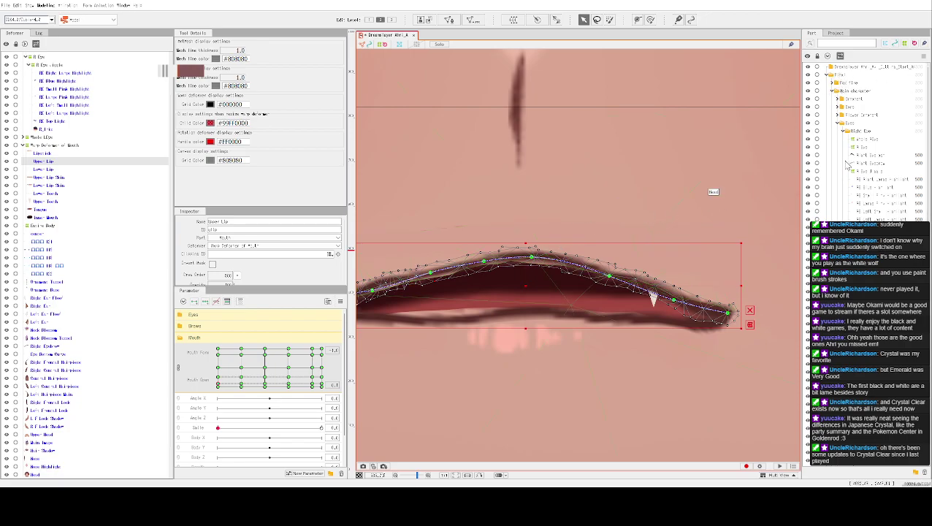
{"action": "scroll", "coordinate": [573, 223], "scroll_direction": "up", "scroll_amount": 3}
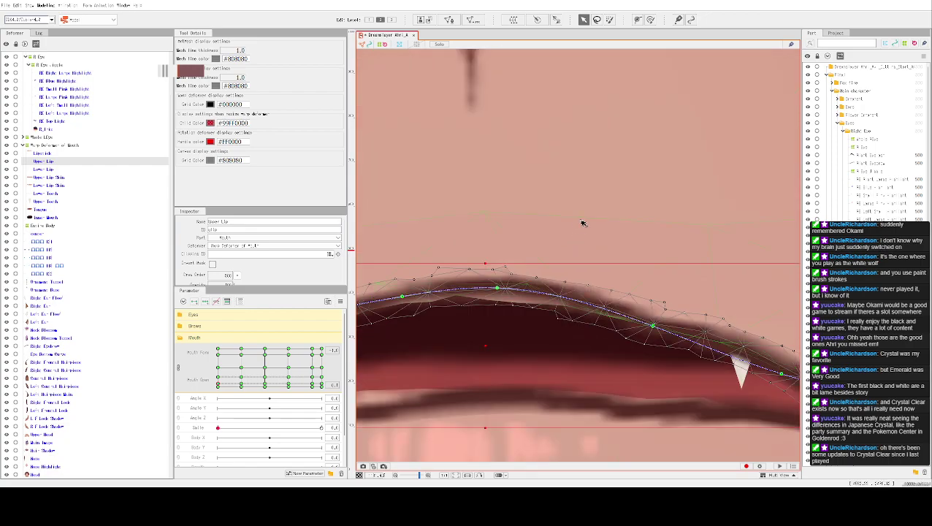
{"action": "scroll", "coordinate": [582, 223], "scroll_direction": "down", "scroll_amount": 2}
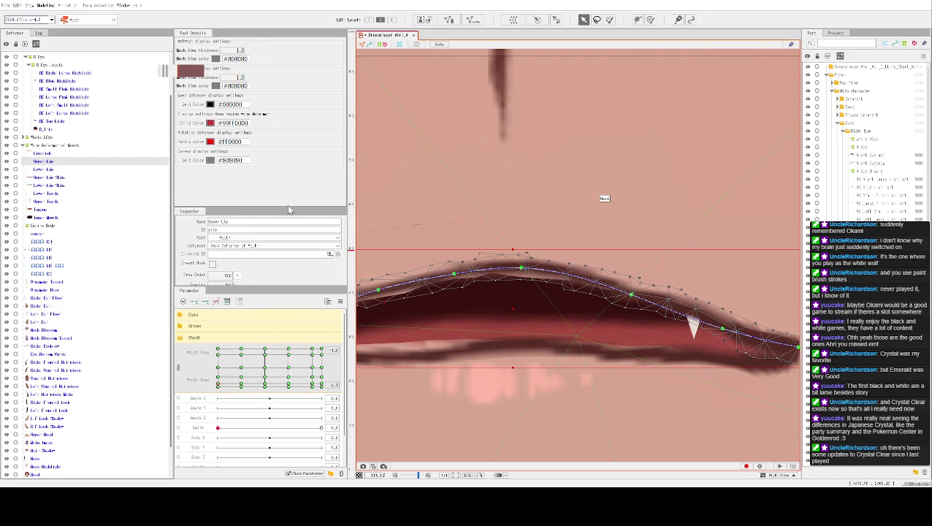
{"action": "scroll", "coordinate": [462, 222], "scroll_direction": "down", "scroll_amount": 2}
{"action": "left_click_drag", "start_coordinate": [453, 200], "coordinate": [585, 172]}
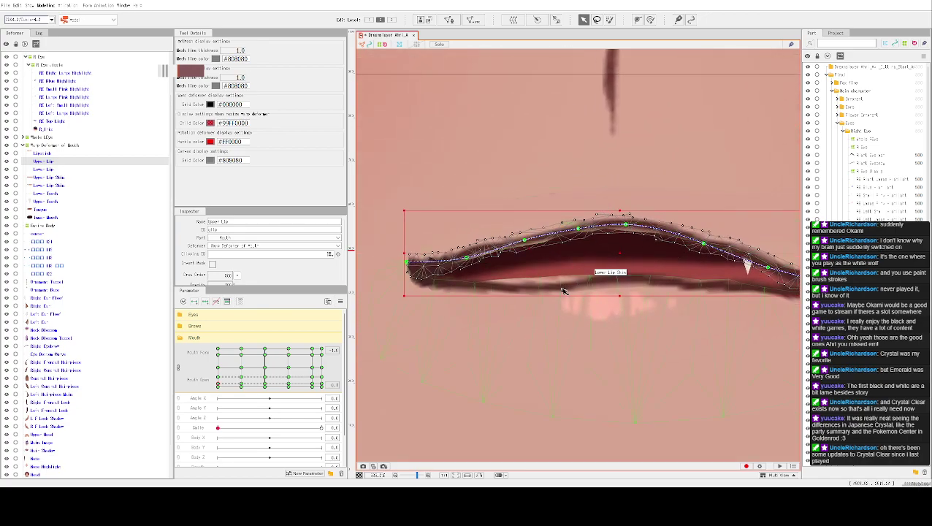
Lower two upper-edge vertices of the Lower Lip Skin mesh so the skin edge sits under the lower lip line.
{"action": "left_click", "coordinate": [572, 317]}
{"action": "scroll", "coordinate": [572, 317], "scroll_direction": "up", "scroll_amount": 3}
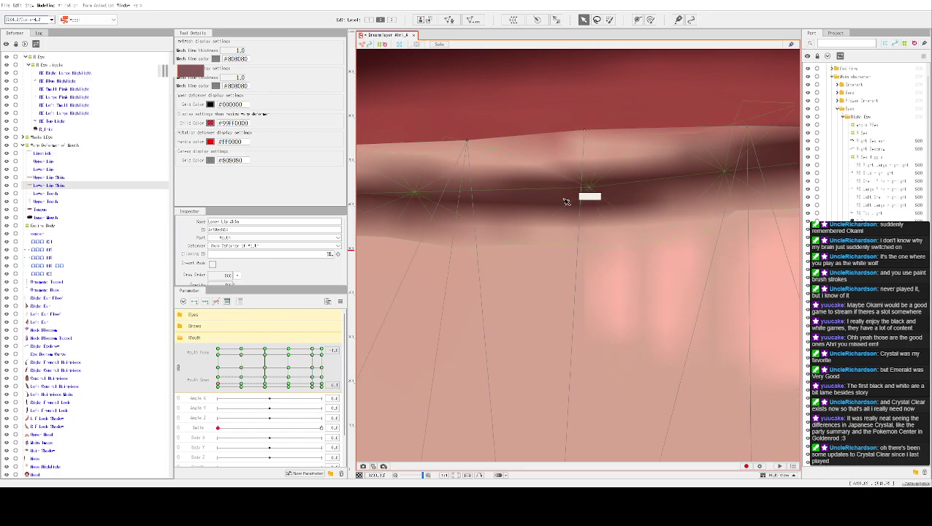
{"action": "left_click_drag", "start_coordinate": [584, 138], "coordinate": [577, 204]}
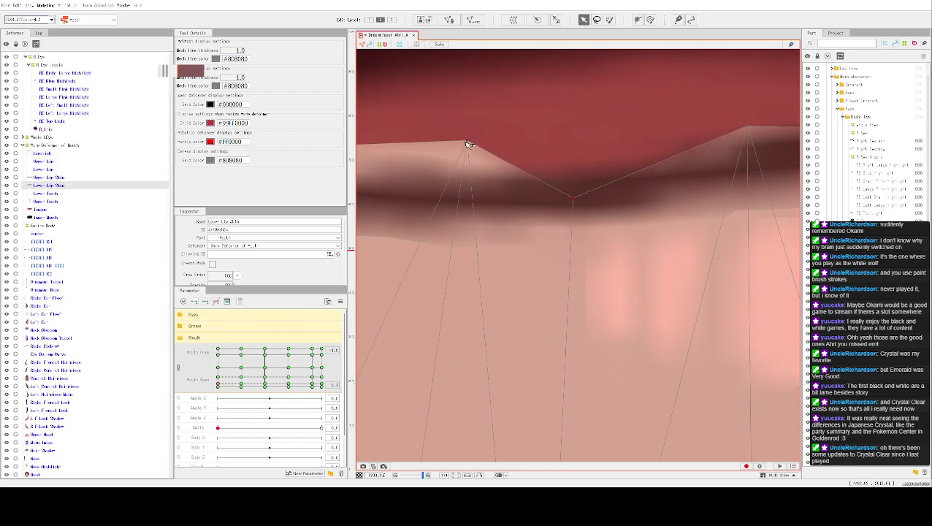
{"action": "left_click_drag", "start_coordinate": [469, 145], "coordinate": [471, 206]}
{"action": "scroll", "coordinate": [458, 157], "scroll_direction": "down", "scroll_amount": 5}
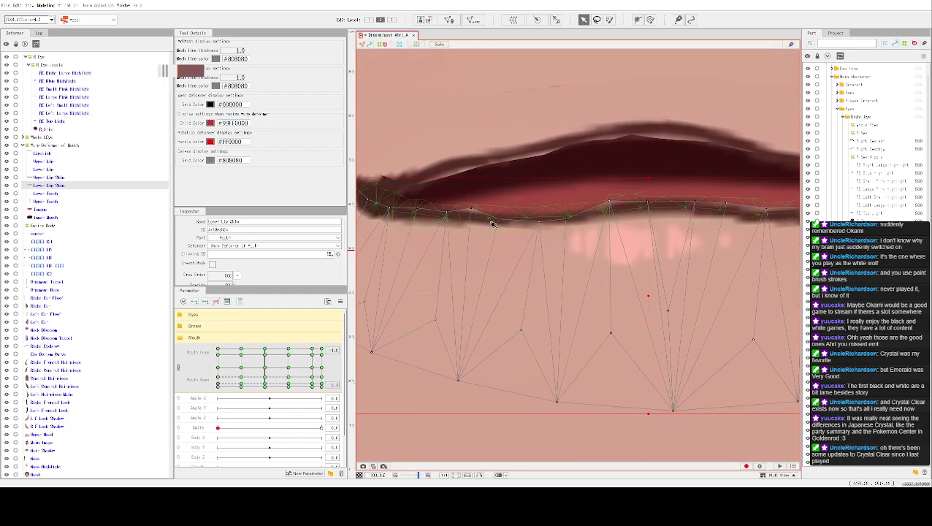
Reshape the lower edge of the Upper Lip Skin mesh to follow the upper lip line from the left side to the centre.
{"action": "left_click", "coordinate": [455, 173]}
{"action": "left_click", "coordinate": [452, 178]}
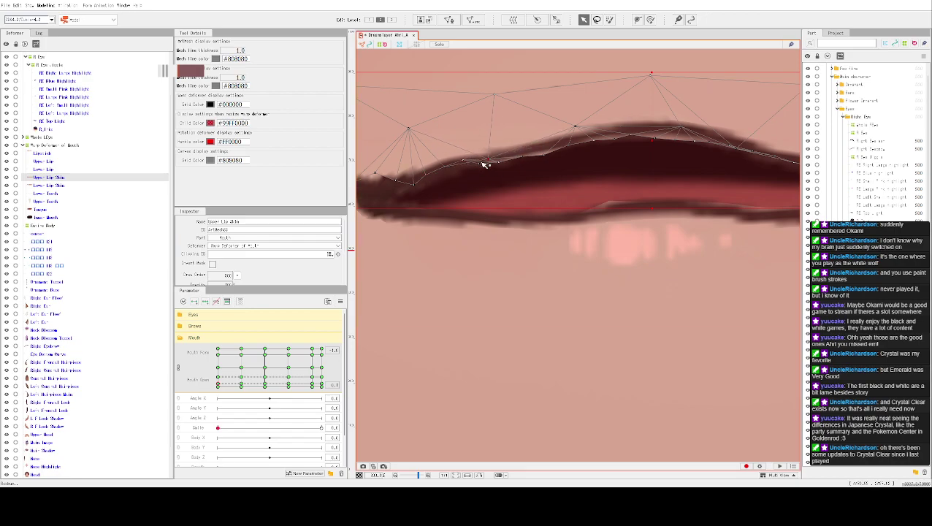
{"action": "left_click_drag", "start_coordinate": [482, 160], "coordinate": [640, 134]}
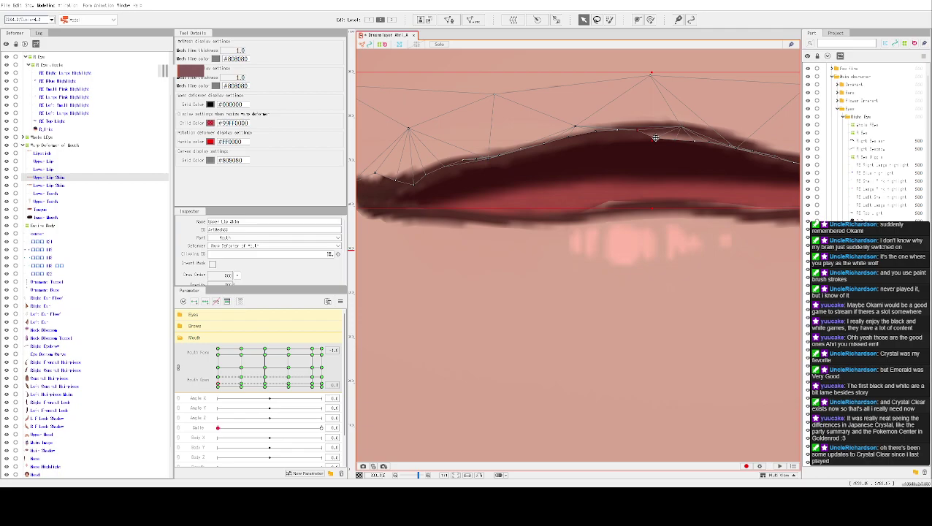
{"action": "left_click", "coordinate": [657, 136]}
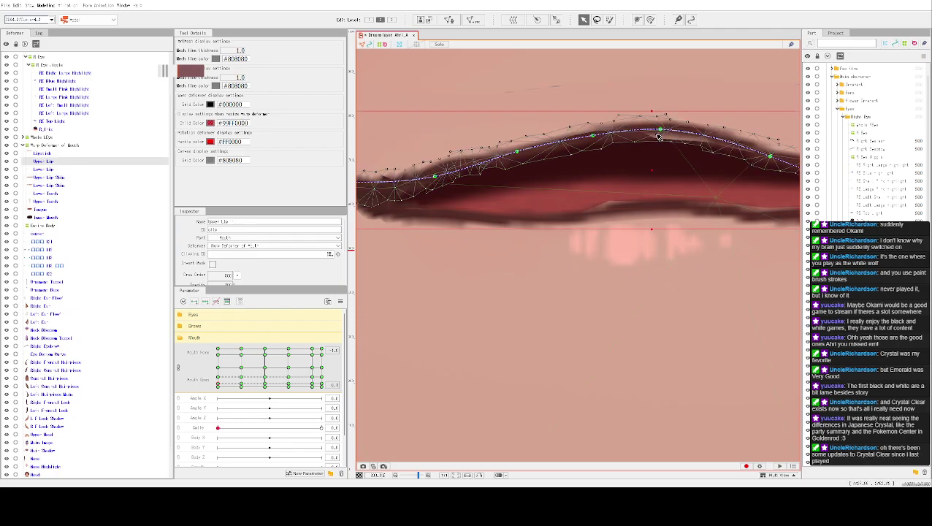
{"action": "left_click", "coordinate": [692, 95]}
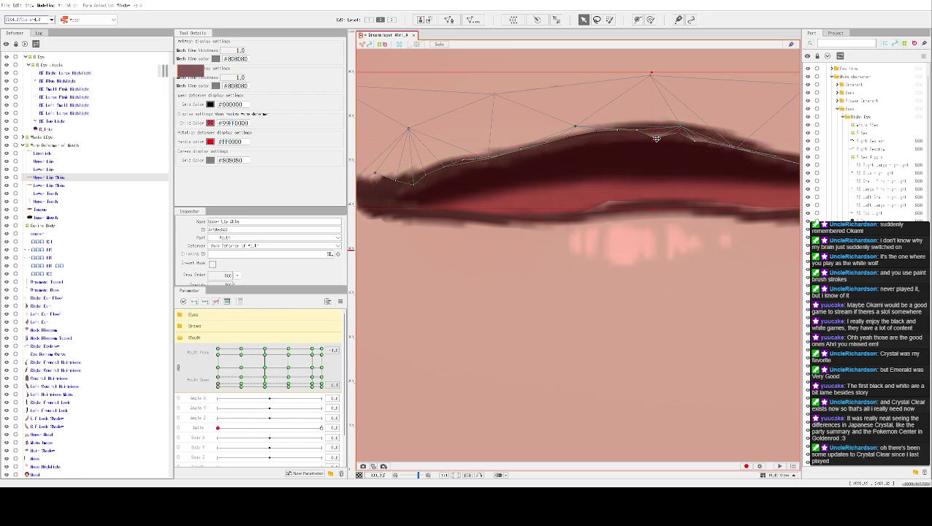
Fit the Upper Lip Skin mesh's lower edge to the upper lip line along the right half of the mouth.
{"action": "scroll", "coordinate": [657, 138], "scroll_direction": "up", "scroll_amount": 3}
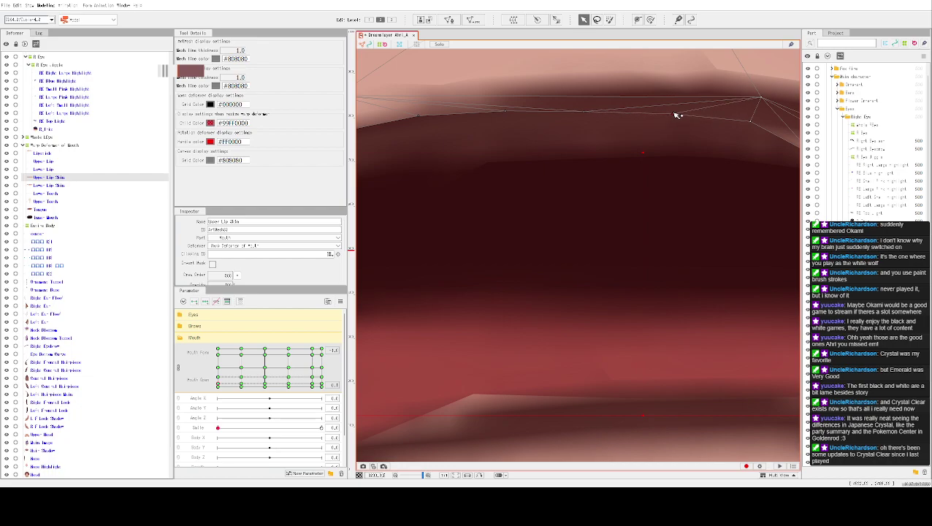
{"action": "scroll", "coordinate": [683, 102], "scroll_direction": "down", "scroll_amount": 5}
{"action": "left_click_drag", "start_coordinate": [591, 170], "coordinate": [710, 186]}
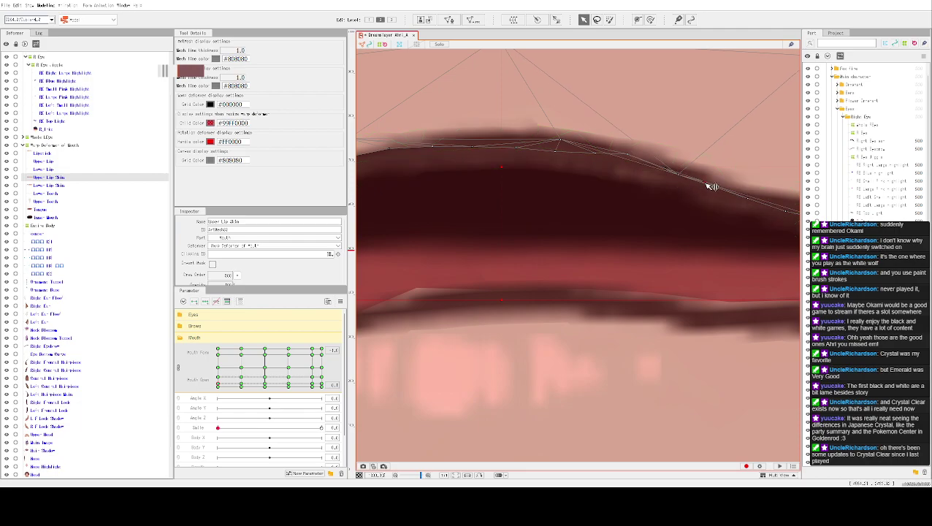
{"action": "scroll", "coordinate": [652, 132], "scroll_direction": "down", "scroll_amount": 5}
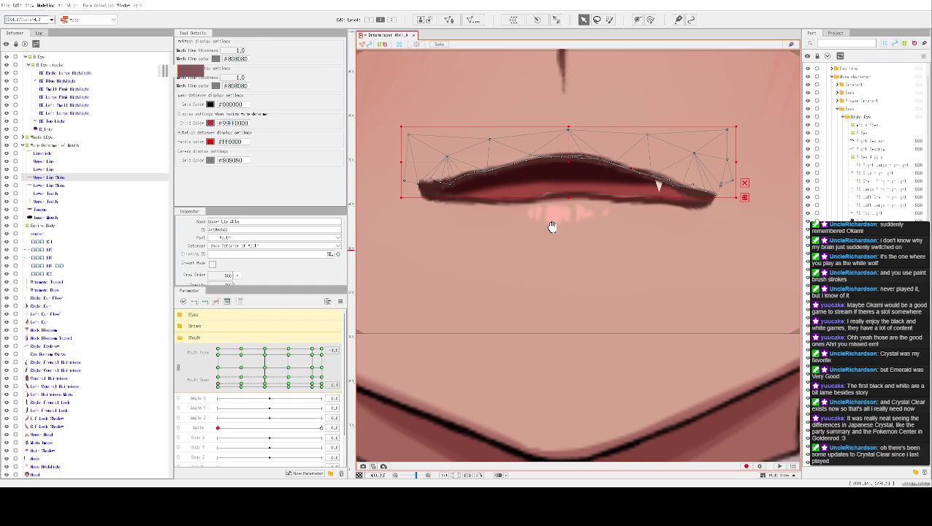
Inspect the open mouth close up and from farther away for skin edges showing around the lips.
{"action": "left_click", "coordinate": [536, 218]}
{"action": "scroll", "coordinate": [536, 218], "scroll_direction": "up", "scroll_amount": 5}
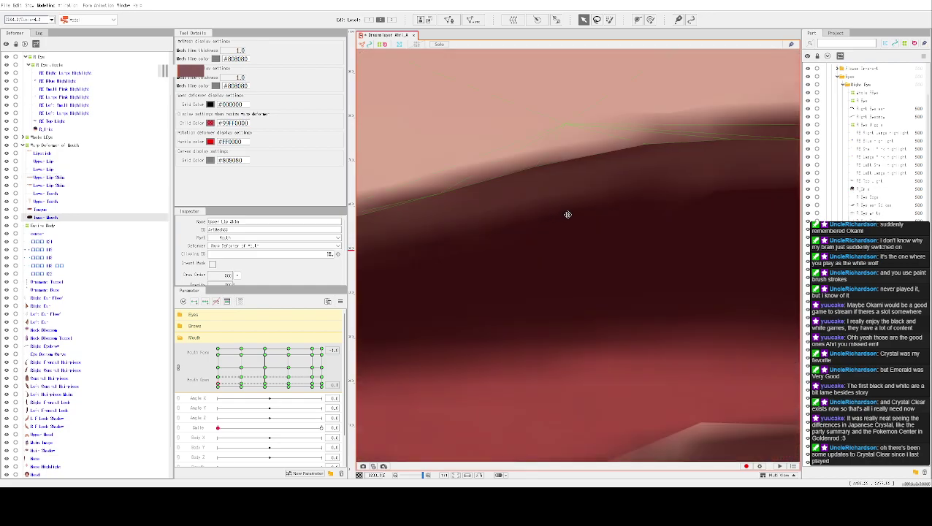
{"action": "scroll", "coordinate": [491, 131], "scroll_direction": "down", "scroll_amount": 5}
{"action": "scroll", "coordinate": [496, 166], "scroll_direction": "up", "scroll_amount": 6}
{"action": "scroll", "coordinate": [535, 358], "scroll_direction": "down", "scroll_amount": 4}
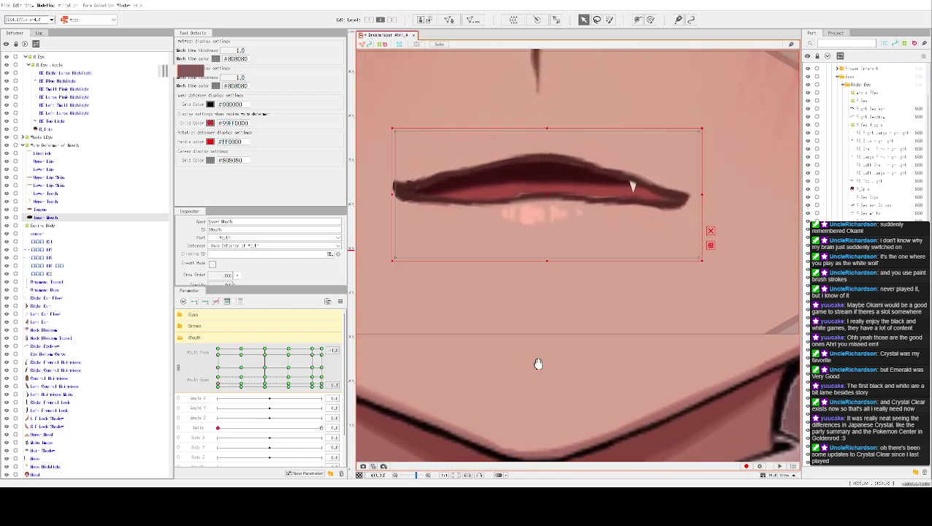
{"action": "scroll", "coordinate": [562, 254], "scroll_direction": "up", "scroll_amount": 4}
Lower the Lower Lip Skin mesh's upper-edge vertices near the centre of the mouth so they follow the lower lip line.
{"action": "left_click", "coordinate": [548, 275]}
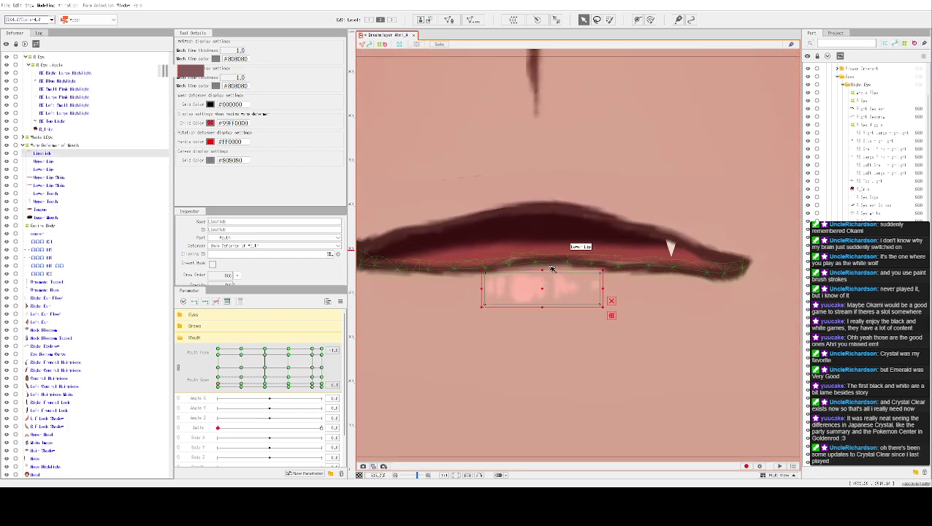
{"action": "left_click", "coordinate": [552, 267]}
{"action": "scroll", "coordinate": [520, 269], "scroll_direction": "up", "scroll_amount": 4}
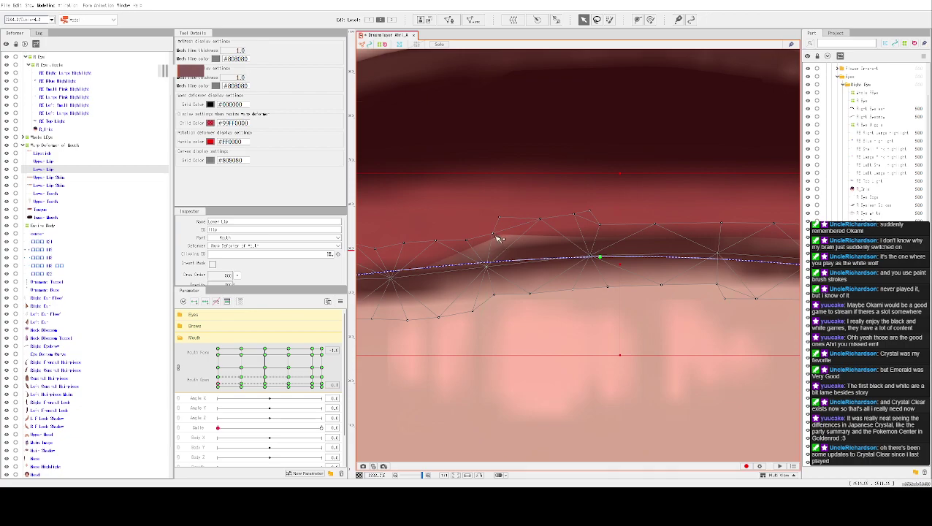
{"action": "left_click", "coordinate": [531, 336]}
{"action": "left_click", "coordinate": [378, 358]}
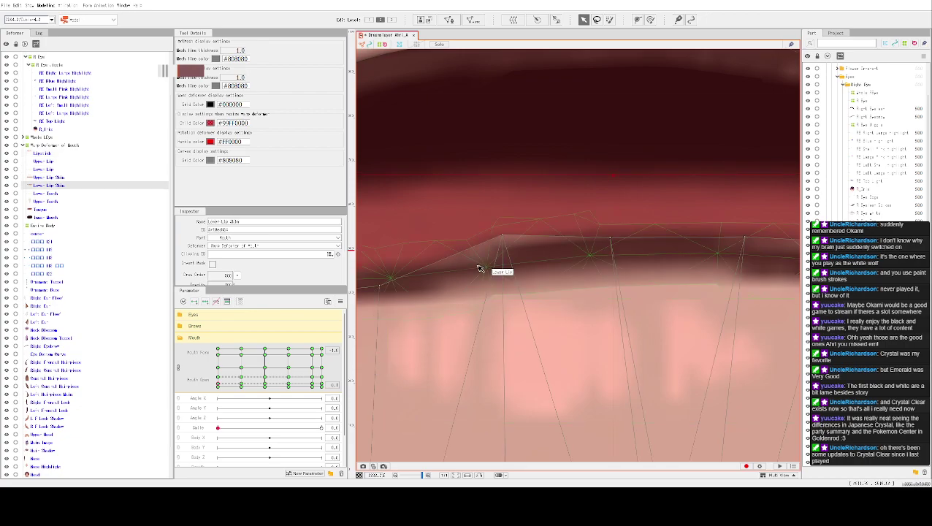
{"action": "left_click_drag", "start_coordinate": [502, 238], "coordinate": [507, 275]}
{"action": "left_click_drag", "start_coordinate": [608, 243], "coordinate": [610, 248]}
{"action": "scroll", "coordinate": [709, 249], "scroll_direction": "down", "scroll_amount": 2}
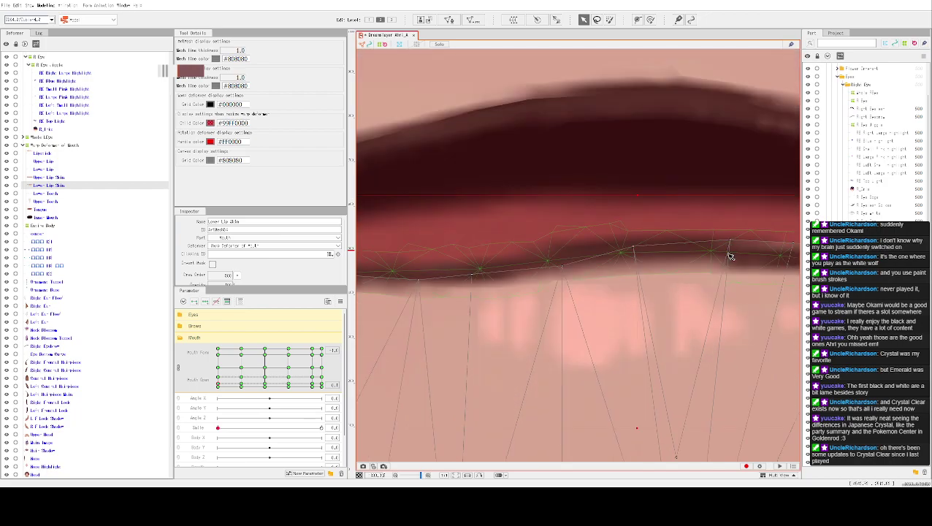
{"action": "scroll", "coordinate": [729, 252], "scroll_direction": "down", "scroll_amount": 2}
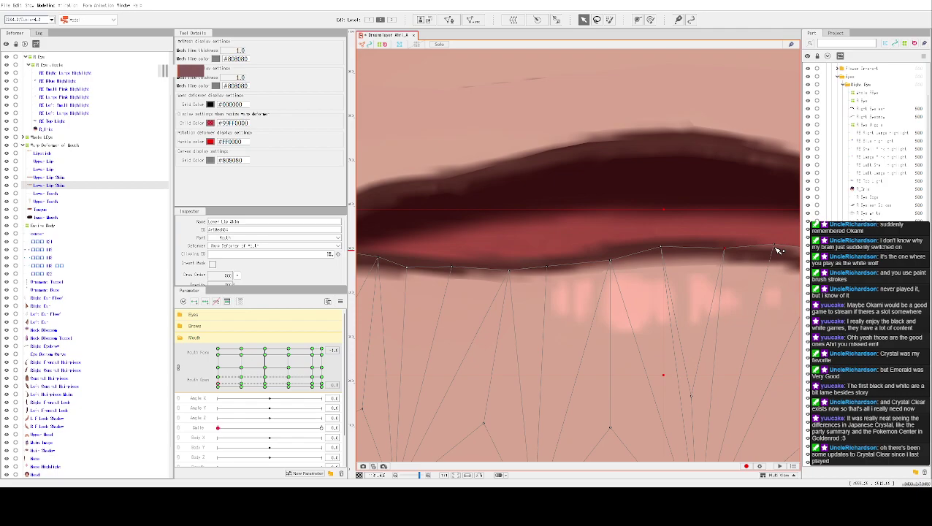
Check the corrected open mouth in the context of the whole face.
{"action": "scroll", "coordinate": [511, 187], "scroll_direction": "down", "scroll_amount": 4}
{"action": "scroll", "coordinate": [534, 183], "scroll_direction": "down", "scroll_amount": 6}
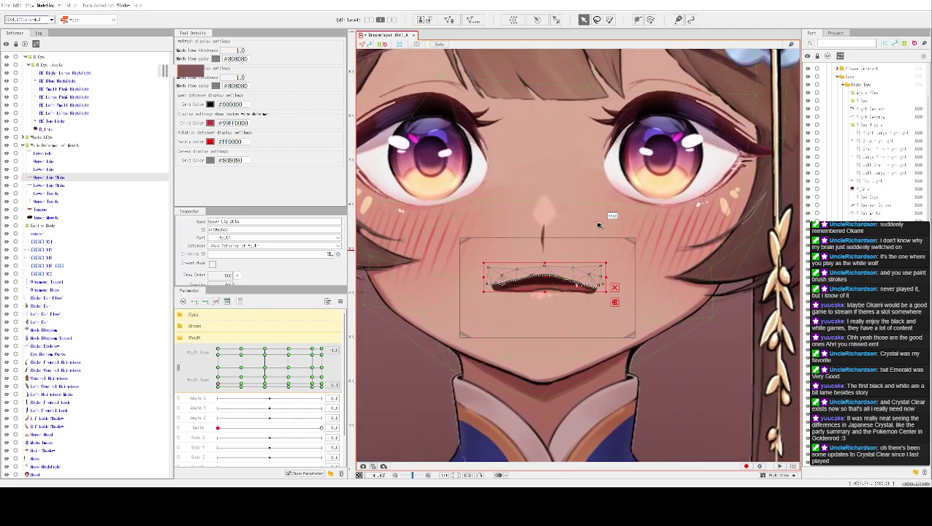
{"action": "left_click", "coordinate": [595, 221]}
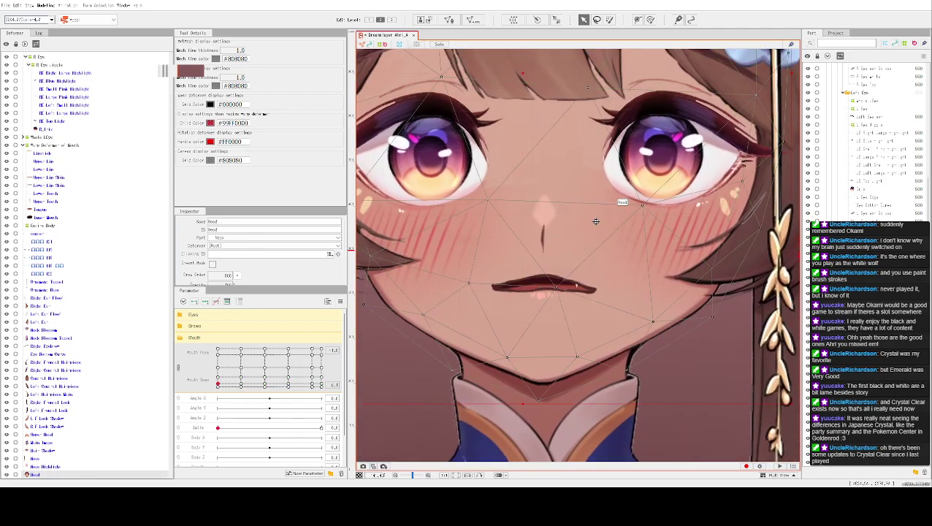
{"action": "left_click", "coordinate": [548, 290]}
{"action": "left_click_drag", "start_coordinate": [577, 286], "coordinate": [544, 290]}
{"action": "left_click", "coordinate": [538, 247]}
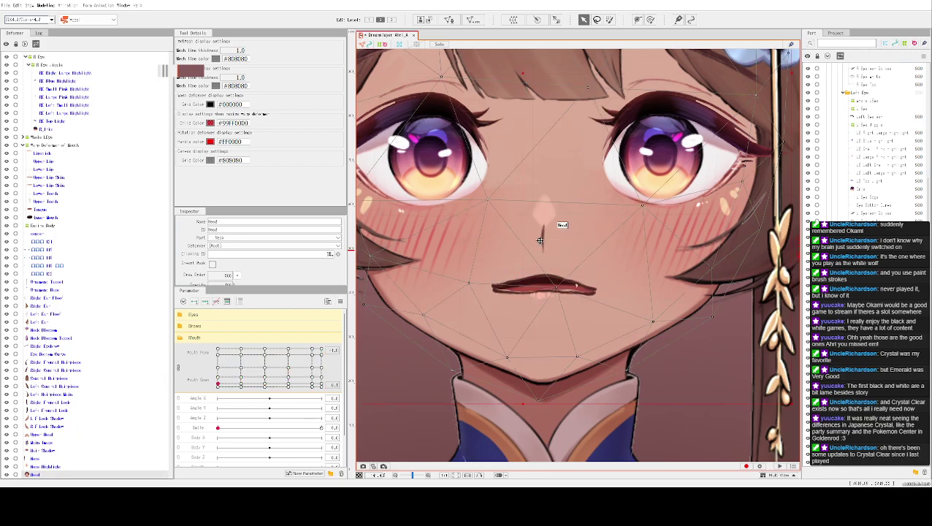
Nudge the Lower Lip mesh slightly upward and reselect it close up for further adjustment.
{"action": "left_click", "coordinate": [538, 295]}
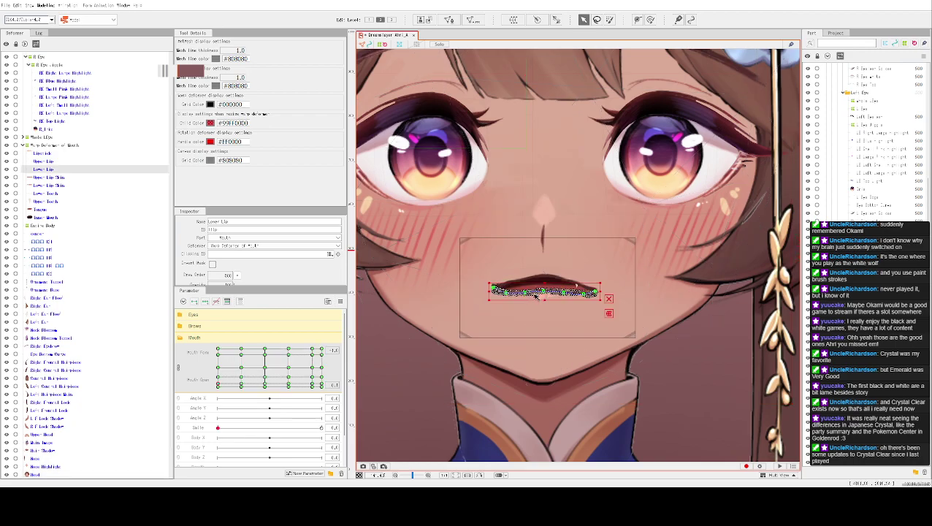
{"action": "key", "text": "Up"}
{"action": "left_click", "coordinate": [542, 333]}
{"action": "scroll", "coordinate": [544, 314], "scroll_direction": "up", "scroll_amount": 6}
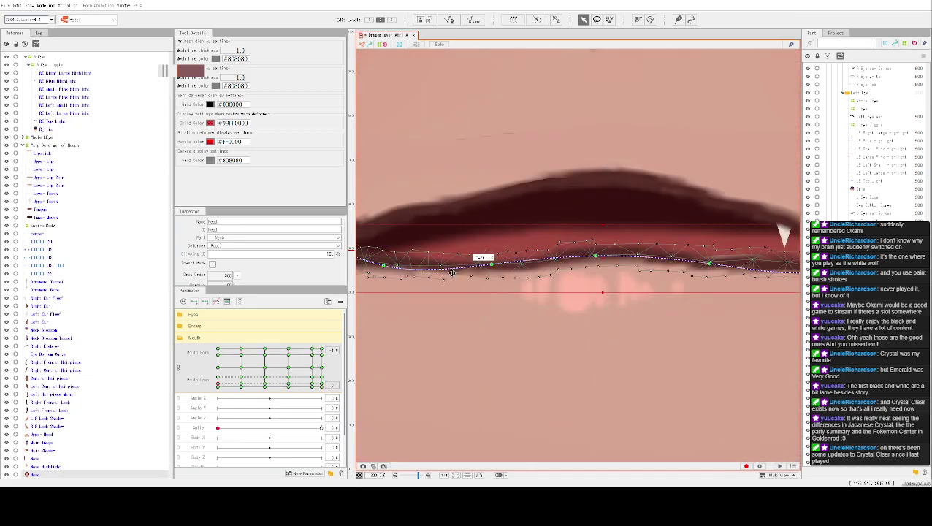
{"action": "left_click", "coordinate": [471, 286]}
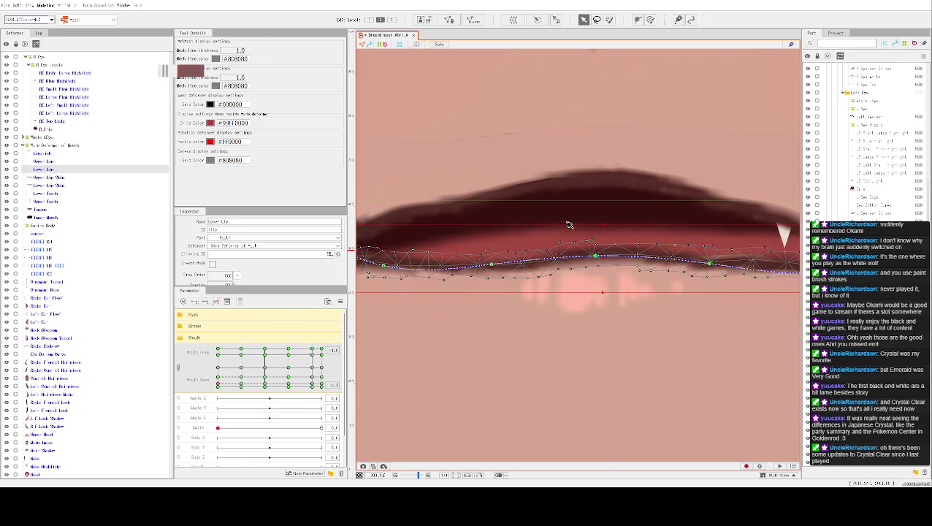
Move the Tongue down so it sits lower inside the mouth opening, below the upper part of the lips.
{"action": "scroll", "coordinate": [593, 193], "scroll_direction": "down", "scroll_amount": 2}
{"action": "scroll", "coordinate": [607, 163], "scroll_direction": "down", "scroll_amount": 1}
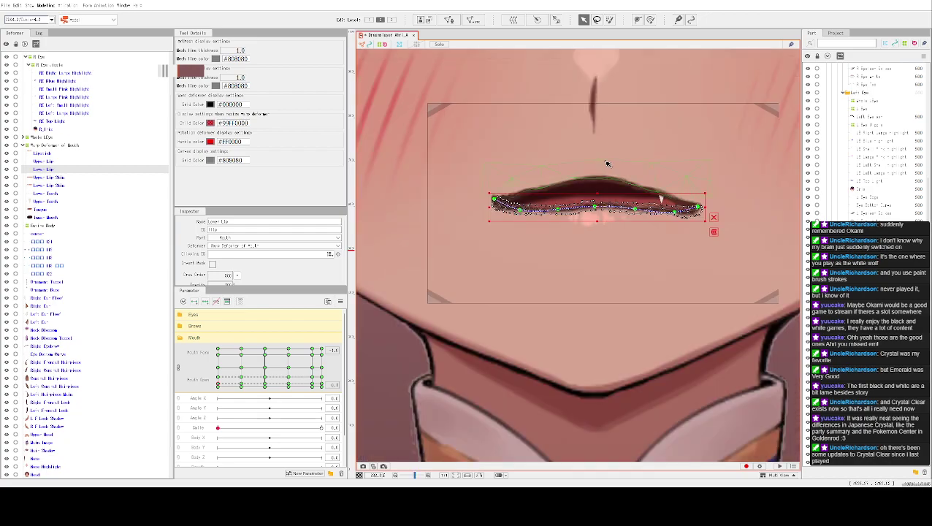
{"action": "left_click", "coordinate": [625, 199]}
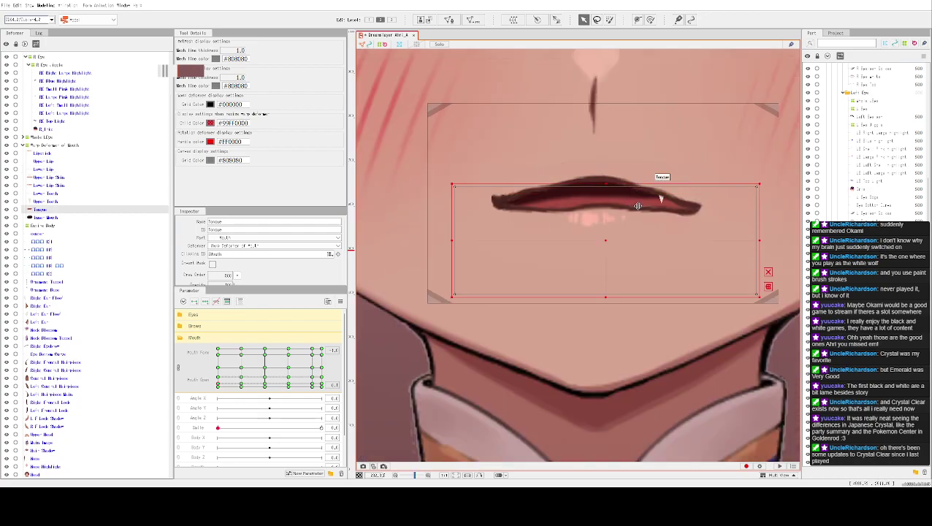
{"action": "left_click_drag", "start_coordinate": [639, 205], "coordinate": [639, 224]}
{"action": "scroll", "coordinate": [662, 150], "scroll_direction": "down", "scroll_amount": 4}
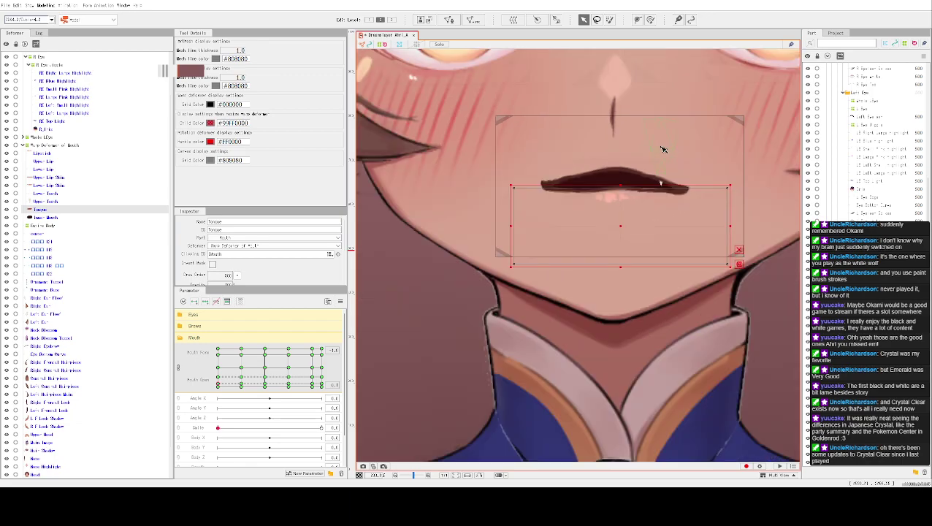
{"action": "left_click_drag", "start_coordinate": [611, 309], "coordinate": [603, 305]}
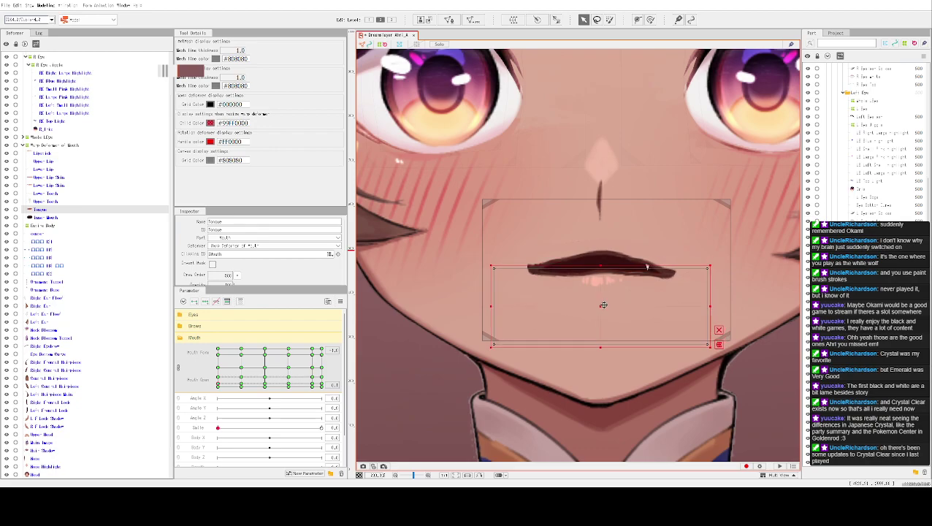
Shift the Upper Lip's end deform-path point inward and down at the mouth corner beside the fang.
{"action": "left_click", "coordinate": [653, 267]}
{"action": "scroll", "coordinate": [650, 263], "scroll_direction": "up", "scroll_amount": 5}
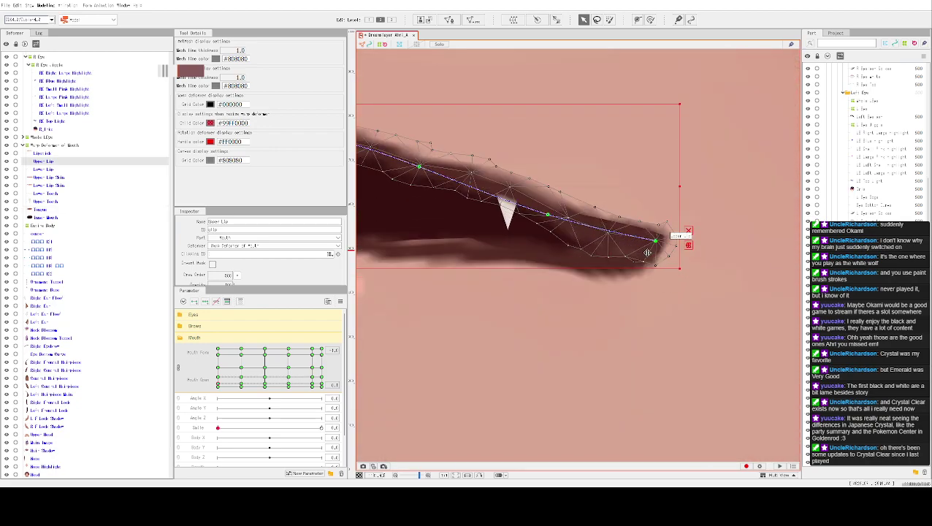
{"action": "left_click_drag", "start_coordinate": [655, 241], "coordinate": [645, 250]}
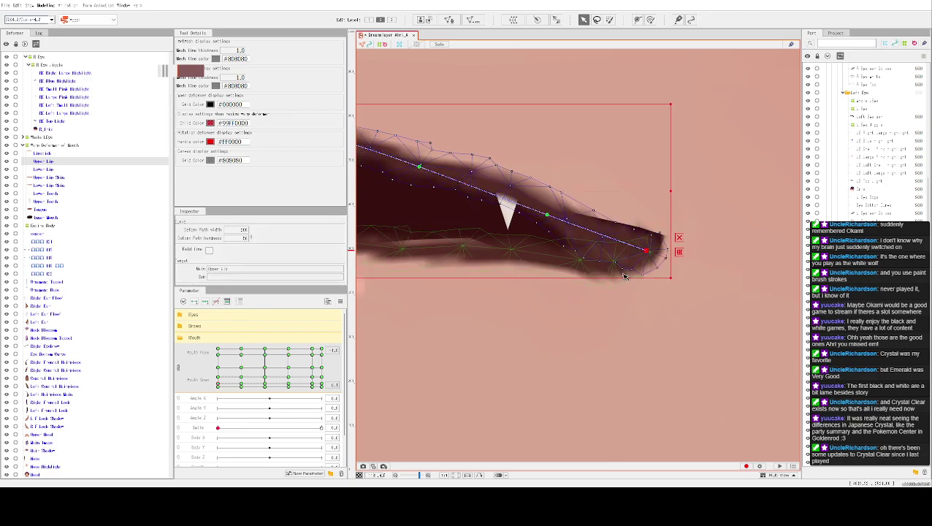
Adjust the Lower Lip's end deform-path point to meet the upper lip at the mouth corner beside the fang.
{"action": "left_click", "coordinate": [624, 276]}
{"action": "left_click", "coordinate": [653, 244]}
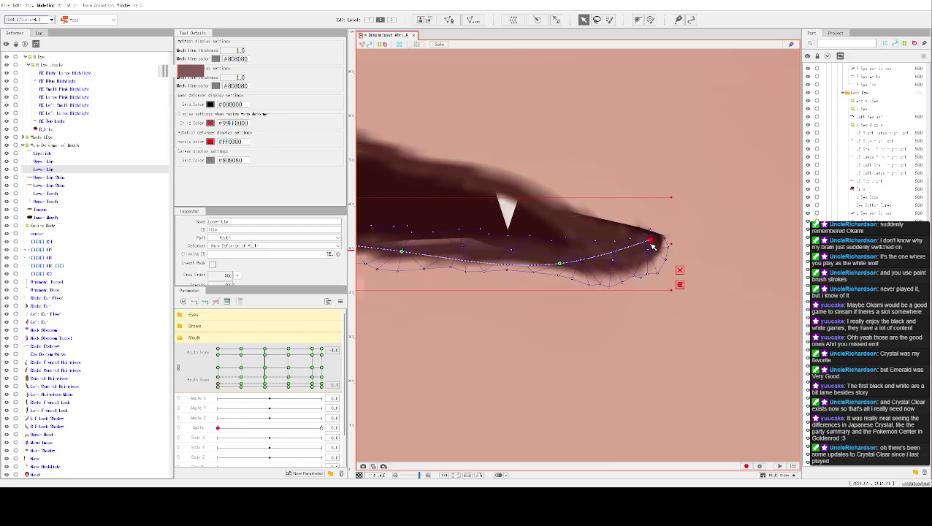
{"action": "left_click", "coordinate": [661, 125]}
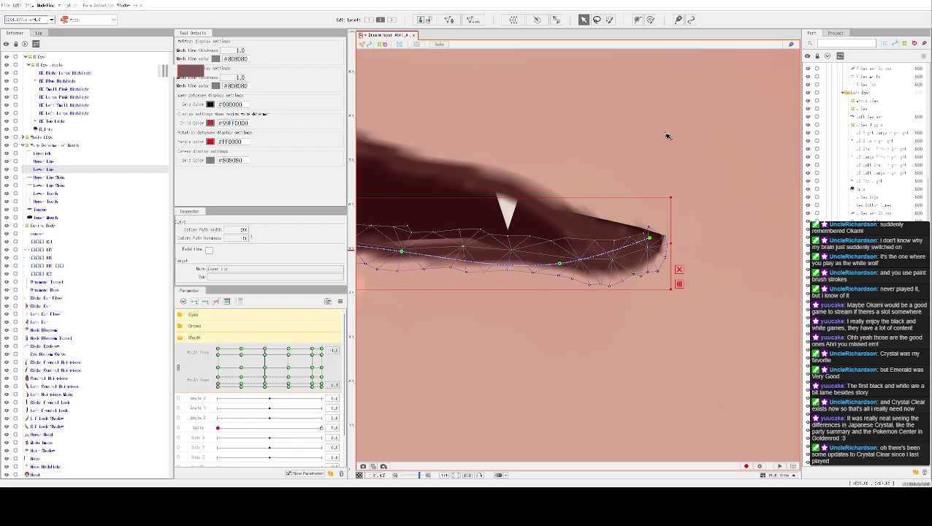
{"action": "left_click", "coordinate": [670, 117]}
{"action": "key", "text": "ctrl+z"}
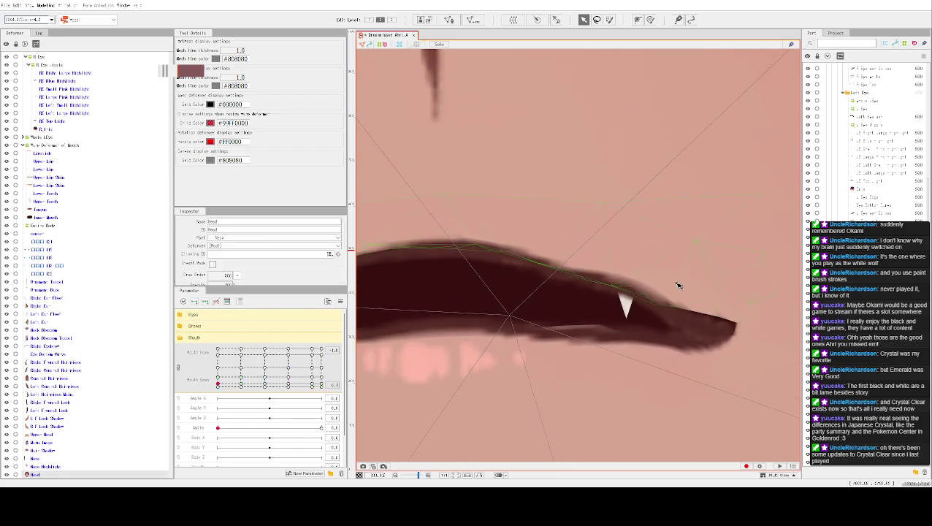
Reposition individual Upper Lip mesh vertices along the outer edge above the fang to smooth its contour.
{"action": "left_click", "coordinate": [638, 283]}
{"action": "scroll", "coordinate": [640, 283], "scroll_direction": "up", "scroll_amount": 4}
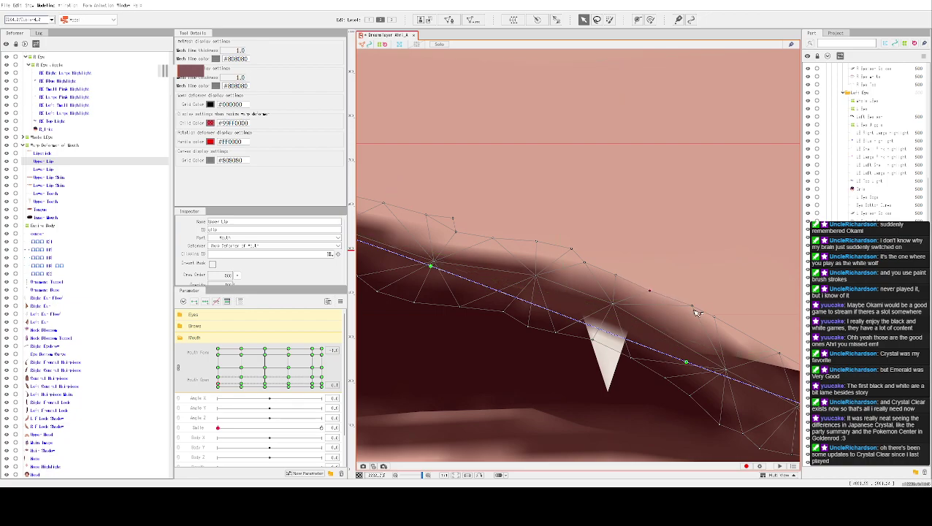
{"action": "left_click_drag", "start_coordinate": [691, 306], "coordinate": [687, 311]}
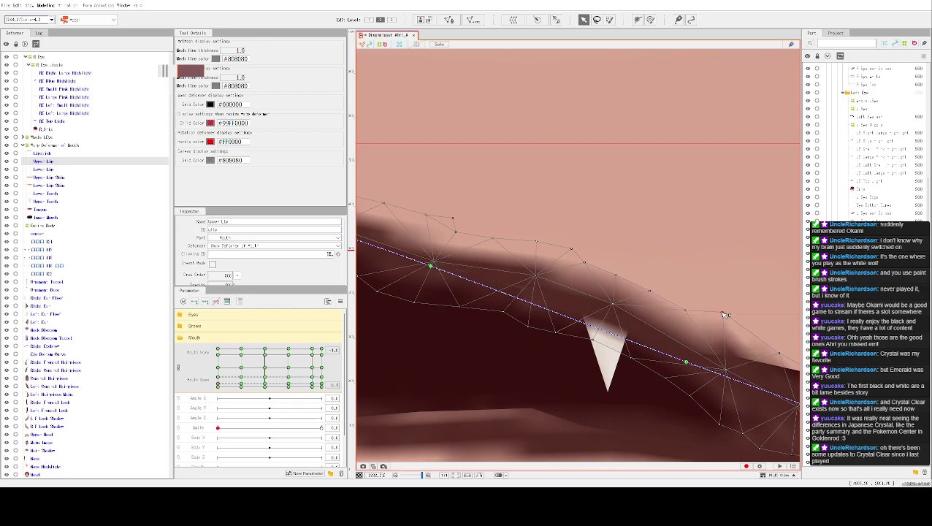
{"action": "left_click_drag", "start_coordinate": [691, 280], "coordinate": [726, 252]}
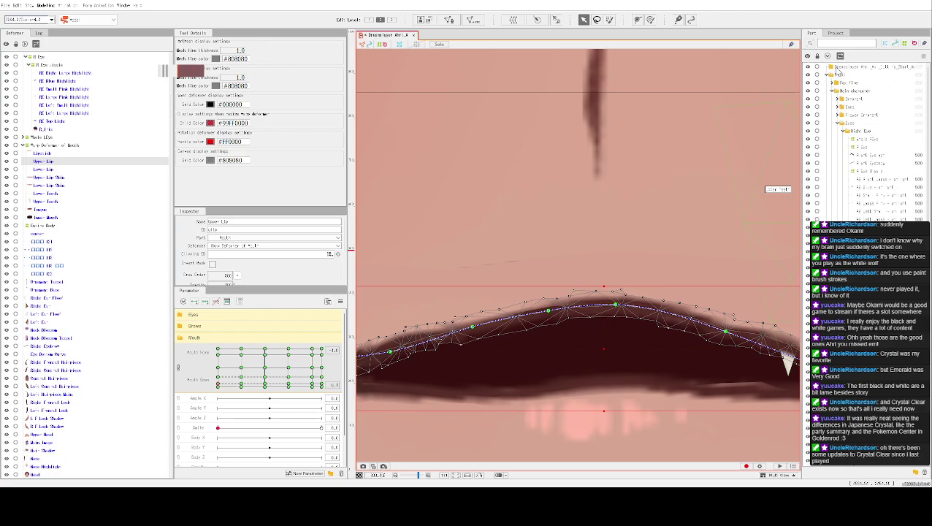
Nudge the Upper Lip to refine its fit over the mouth opening near the corner opposite the fang.
{"action": "left_click", "coordinate": [830, 74]}
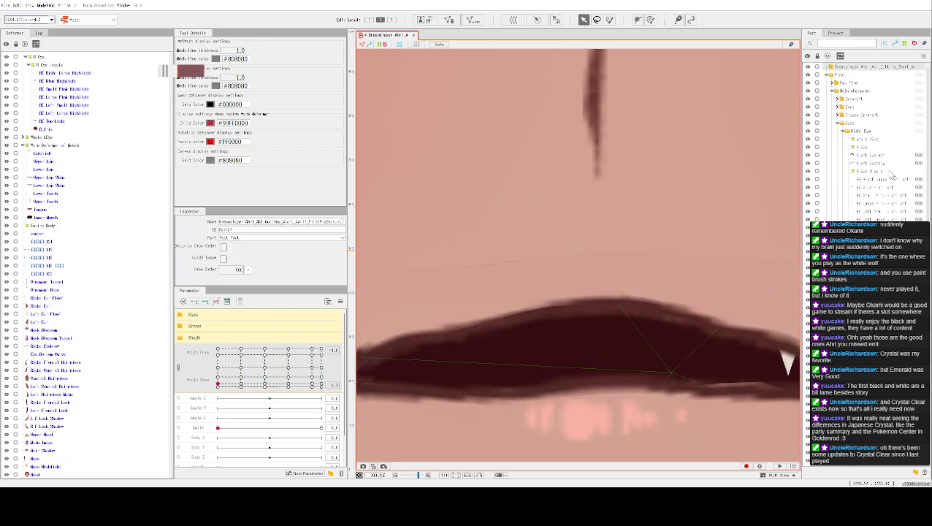
{"action": "scroll", "coordinate": [614, 216], "scroll_direction": "down", "scroll_amount": 3}
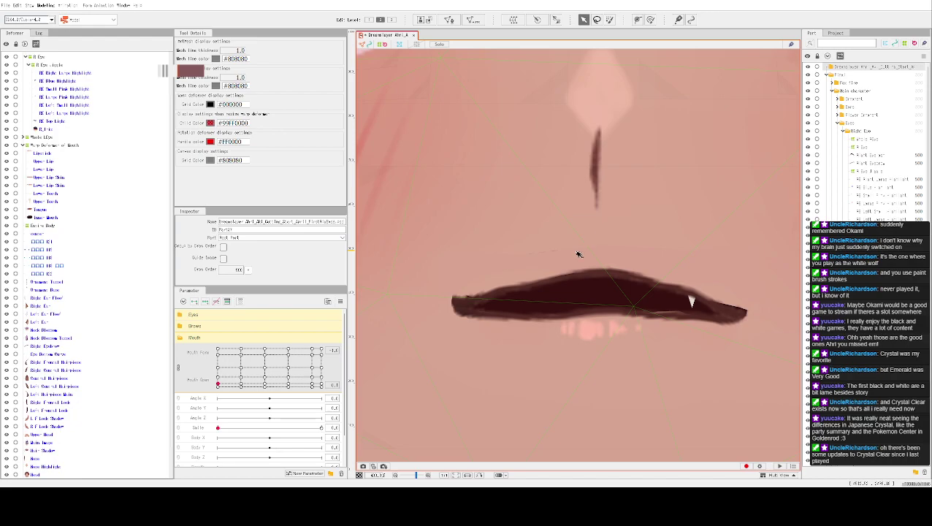
{"action": "left_click", "coordinate": [484, 304]}
{"action": "scroll", "coordinate": [482, 311], "scroll_direction": "up", "scroll_amount": 3}
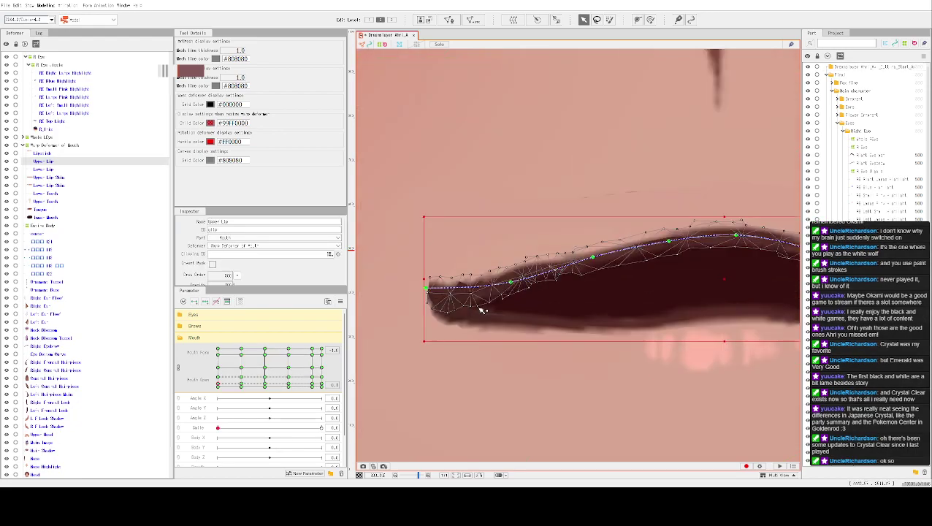
{"action": "left_click", "coordinate": [510, 282]}
{"action": "key", "text": "ctrl+z"}
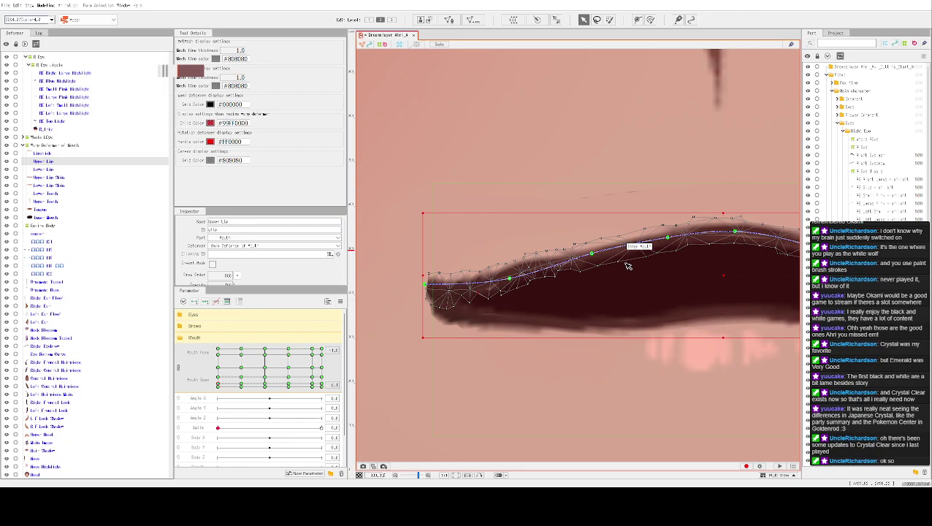
{"action": "left_click_drag", "start_coordinate": [646, 244], "coordinate": [627, 261]}
{"action": "left_click", "coordinate": [465, 281]}
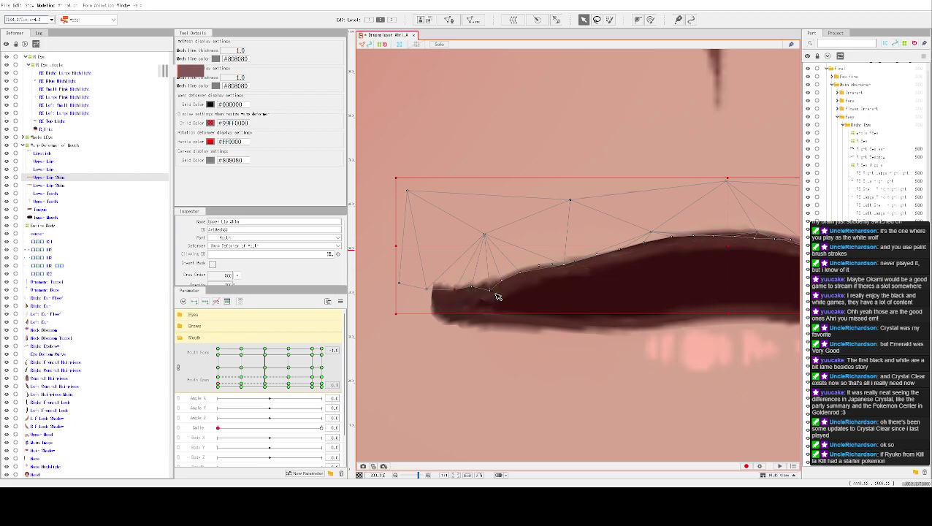
{"action": "left_click", "coordinate": [529, 306]}
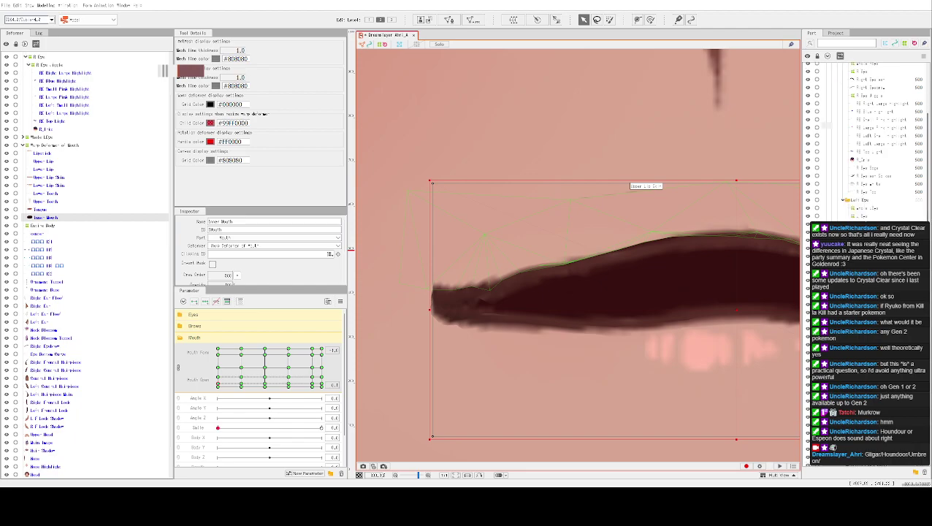
Reshape the Upper Lip's arch by raising its deform-path points across the middle and toward the fang side.
{"action": "left_click_drag", "start_coordinate": [553, 115], "coordinate": [468, 177]}
{"action": "scroll", "coordinate": [381, 104], "scroll_direction": "down", "scroll_amount": 2}
{"action": "scroll", "coordinate": [458, 163], "scroll_direction": "up", "scroll_amount": 1}
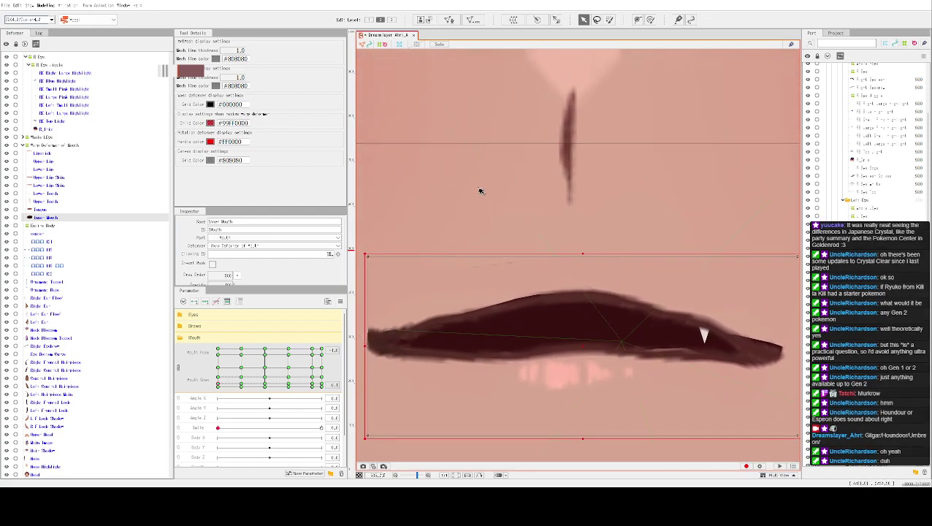
{"action": "scroll", "coordinate": [518, 275], "scroll_direction": "up", "scroll_amount": 1}
{"action": "scroll", "coordinate": [533, 222], "scroll_direction": "down", "scroll_amount": 2}
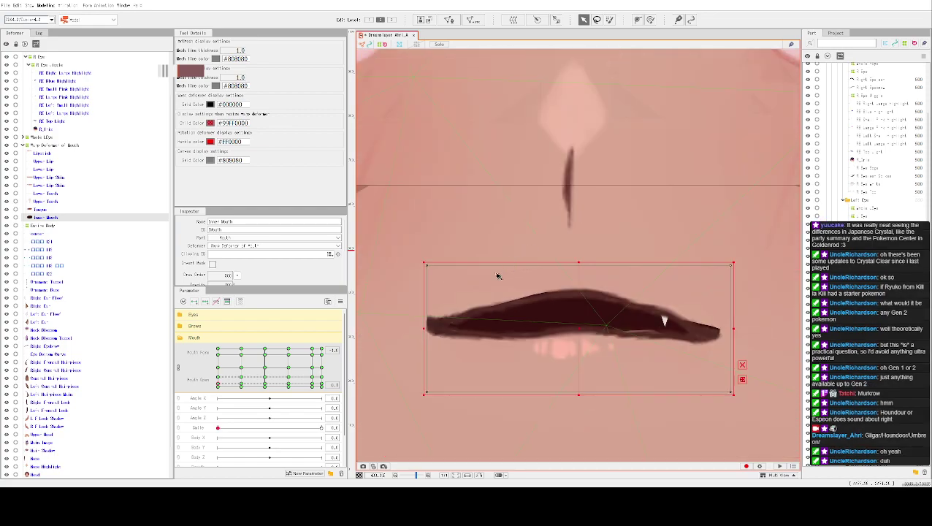
{"action": "left_click", "coordinate": [478, 312]}
{"action": "scroll", "coordinate": [463, 330], "scroll_direction": "up", "scroll_amount": 1}
{"action": "key", "text": "p"}
{"action": "left_click_drag", "start_coordinate": [522, 301], "coordinate": [522, 296]}
{"action": "left_click", "coordinate": [576, 291]}
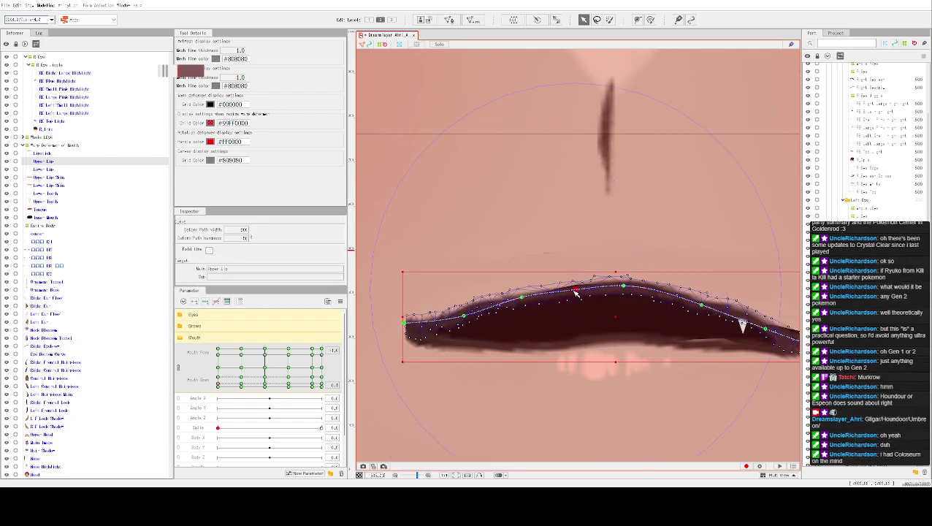
{"action": "left_click_drag", "start_coordinate": [626, 285], "coordinate": [624, 282]}
{"action": "left_click_drag", "start_coordinate": [701, 304], "coordinate": [696, 301]}
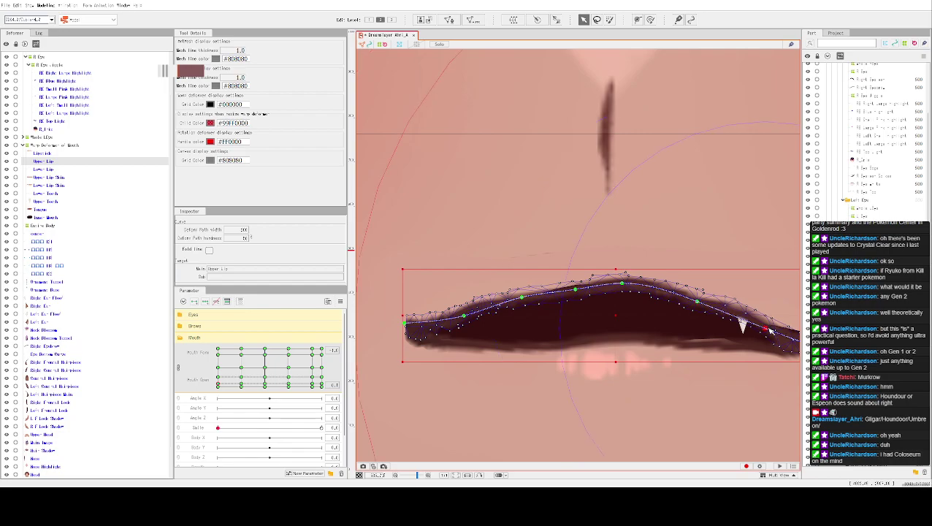
Refine the Upper Lip mesh vertices at the mouth corner beside the fang, undoing an unwanted change.
{"action": "scroll", "coordinate": [715, 264], "scroll_direction": "down", "scroll_amount": 2}
{"action": "left_click_drag", "start_coordinate": [715, 265], "coordinate": [674, 257]}
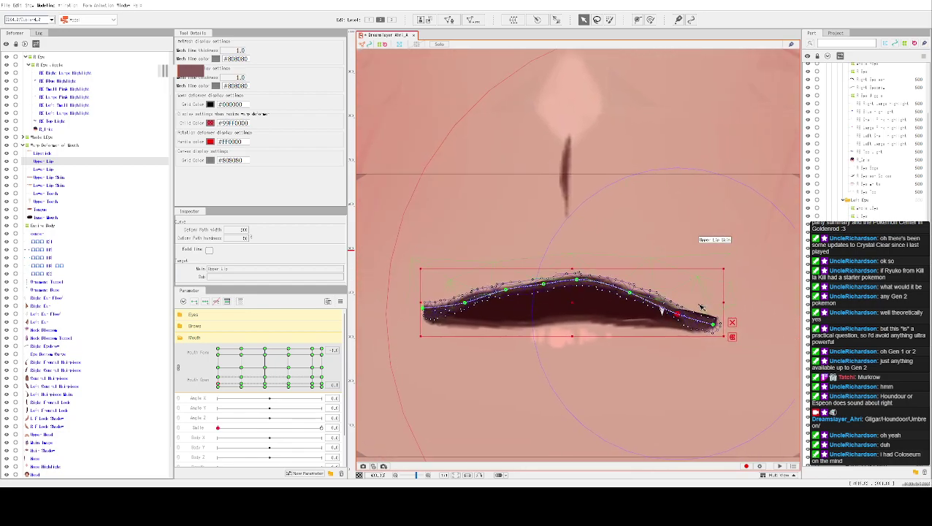
{"action": "left_click", "coordinate": [700, 323]}
{"action": "scroll", "coordinate": [701, 314], "scroll_direction": "up", "scroll_amount": 3}
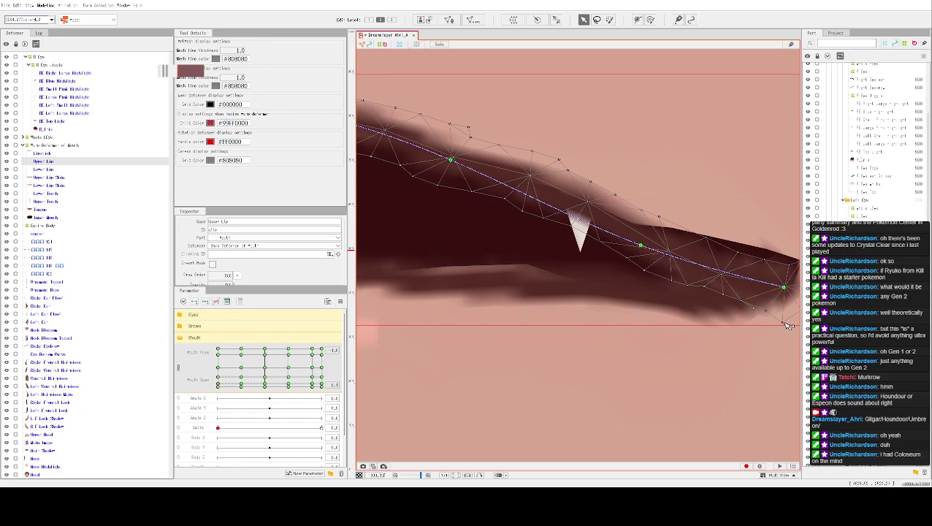
{"action": "key", "text": "ctrl+z"}
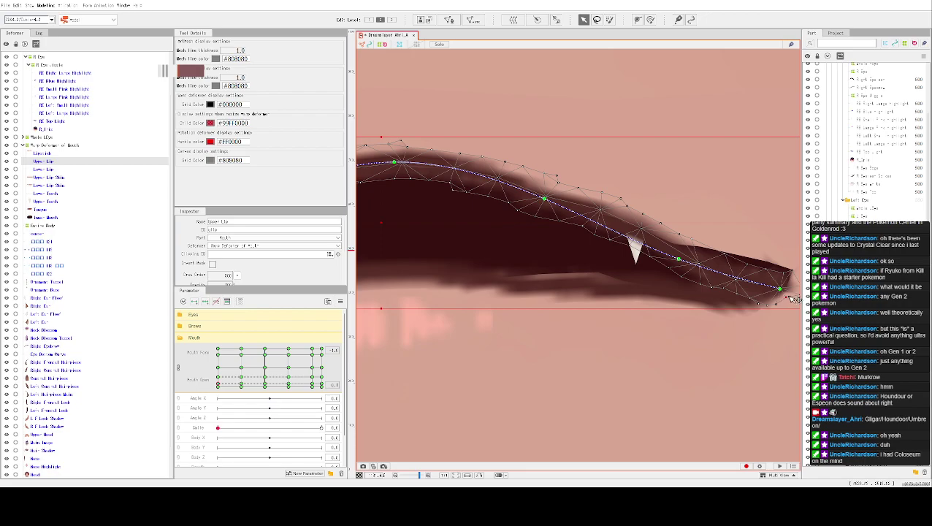
{"action": "left_click_drag", "start_coordinate": [797, 294], "coordinate": [772, 287]}
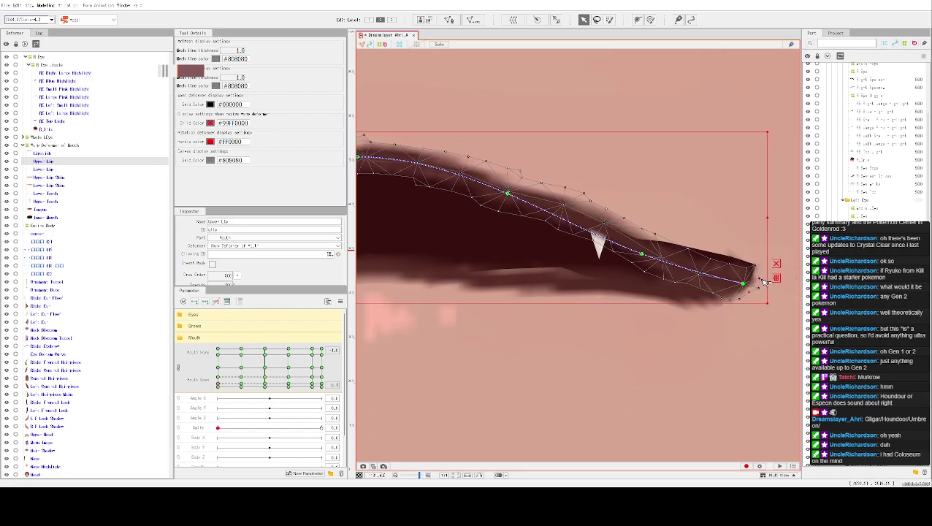
{"action": "scroll", "coordinate": [688, 190], "scroll_direction": "down", "scroll_amount": 2}
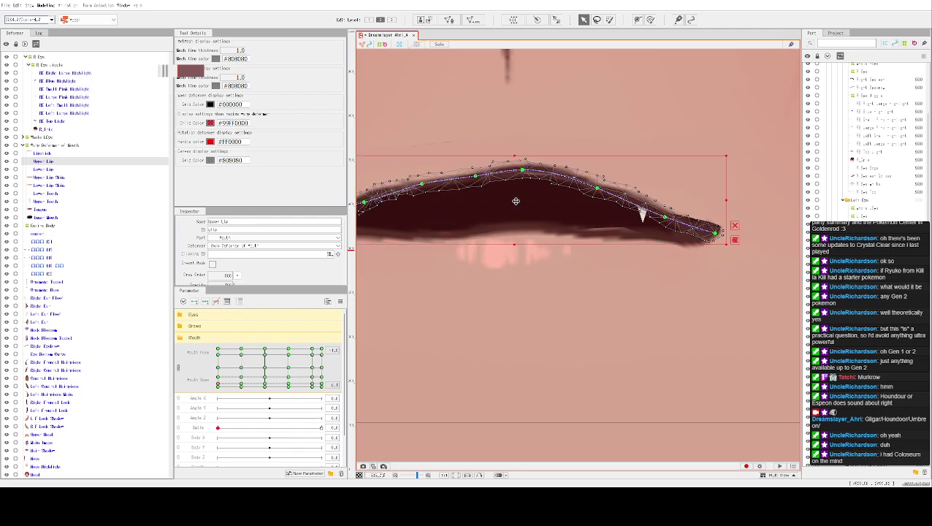
Move the upper-edge vertices of the Lower Lip Skin to follow the lower lip's bottom contour.
{"action": "scroll", "coordinate": [448, 109], "scroll_direction": "down", "scroll_amount": 1}
{"action": "left_click", "coordinate": [484, 240]}
{"action": "scroll", "coordinate": [518, 183], "scroll_direction": "up", "scroll_amount": 3}
{"action": "left_click_drag", "start_coordinate": [534, 115], "coordinate": [534, 125]}
{"action": "left_click_drag", "start_coordinate": [588, 114], "coordinate": [745, 139]}
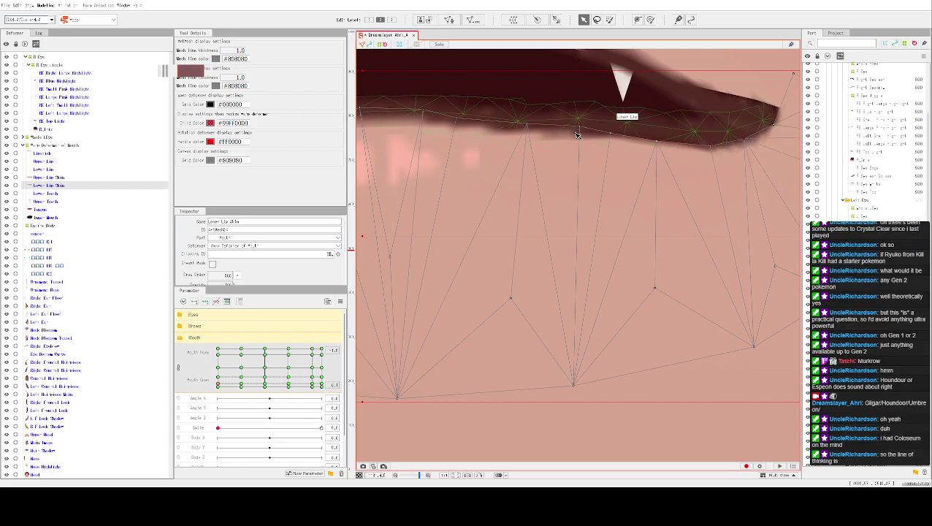
{"action": "scroll", "coordinate": [580, 134], "scroll_direction": "down", "scroll_amount": 3}
{"action": "scroll", "coordinate": [678, 396], "scroll_direction": "up", "scroll_amount": 2}
{"action": "scroll", "coordinate": [617, 211], "scroll_direction": "down", "scroll_amount": 2}
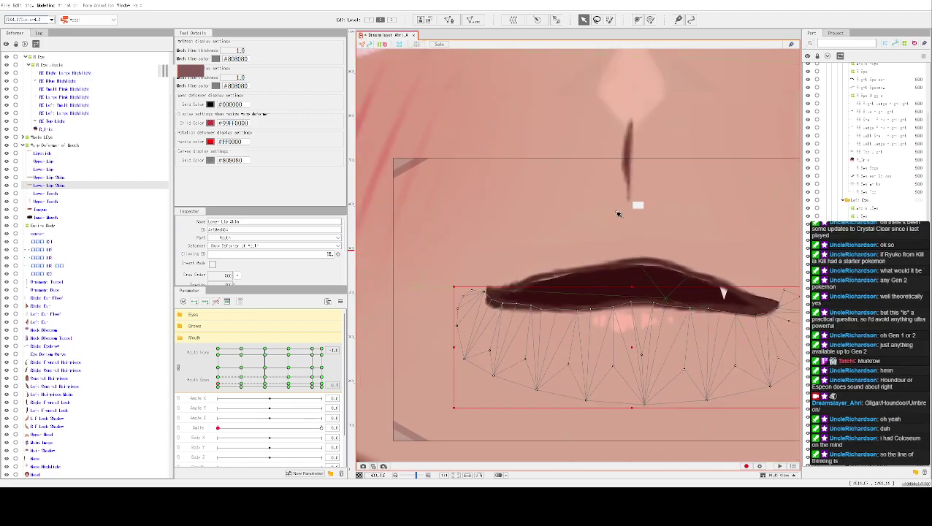
Compare the two lip skin meshes and nudge the Upper Lip Skin slightly upward along the upper lip.
{"action": "left_click", "coordinate": [646, 255]}
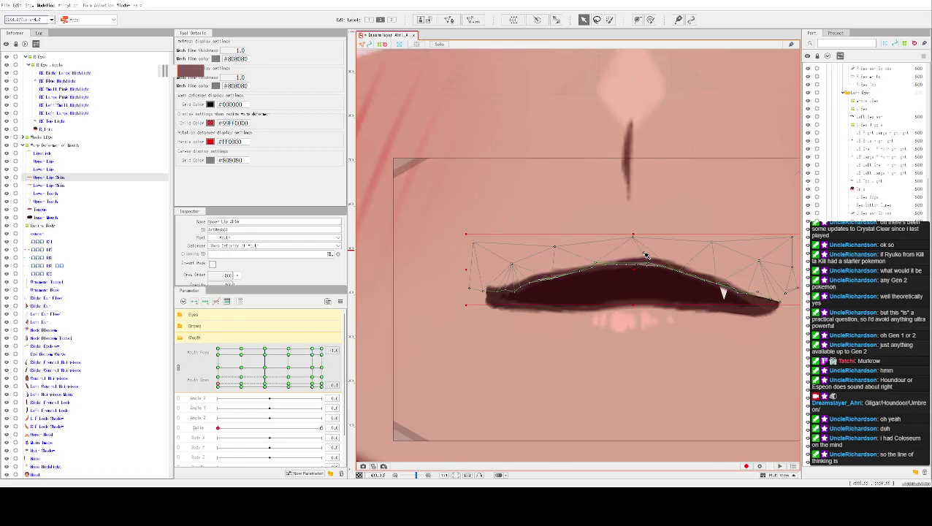
{"action": "left_click", "coordinate": [554, 359]}
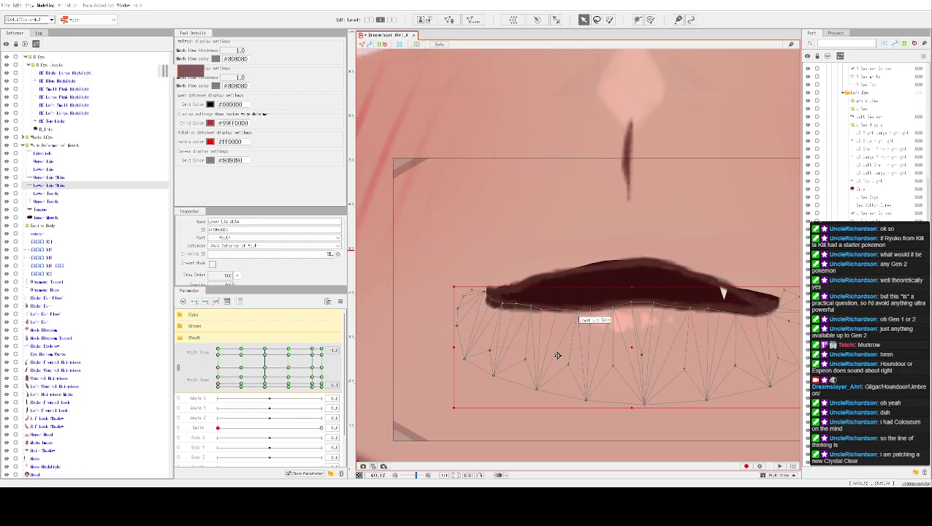
{"action": "left_click", "coordinate": [588, 247]}
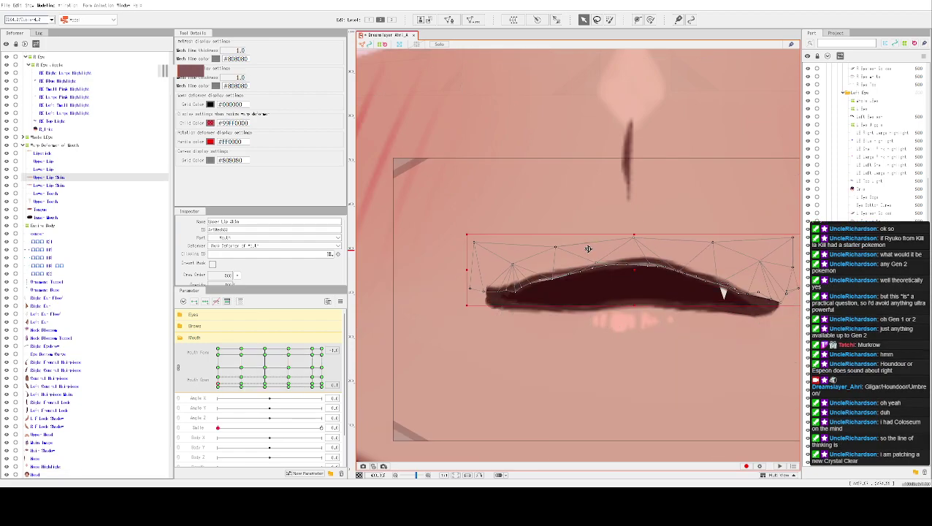
{"action": "left_click_drag", "start_coordinate": [588, 249], "coordinate": [588, 248]}
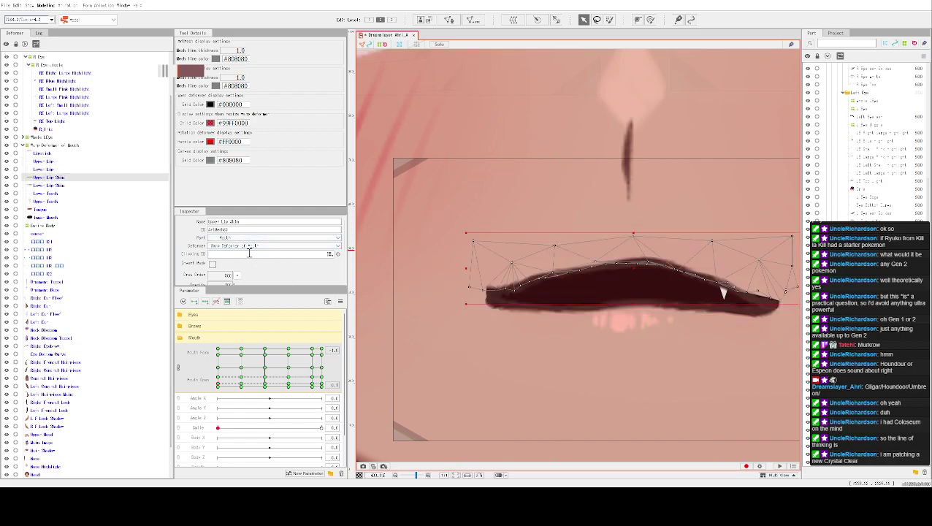
Clip the Upper Lip Skin using the upper lip's ID and enable Invert Mask.
{"action": "type", "text": "p"}
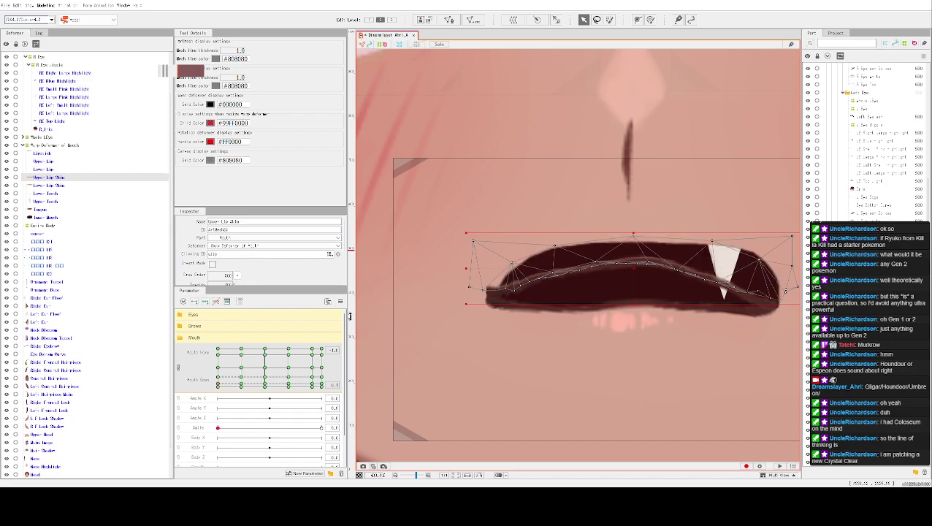
{"action": "left_click", "coordinate": [212, 264]}
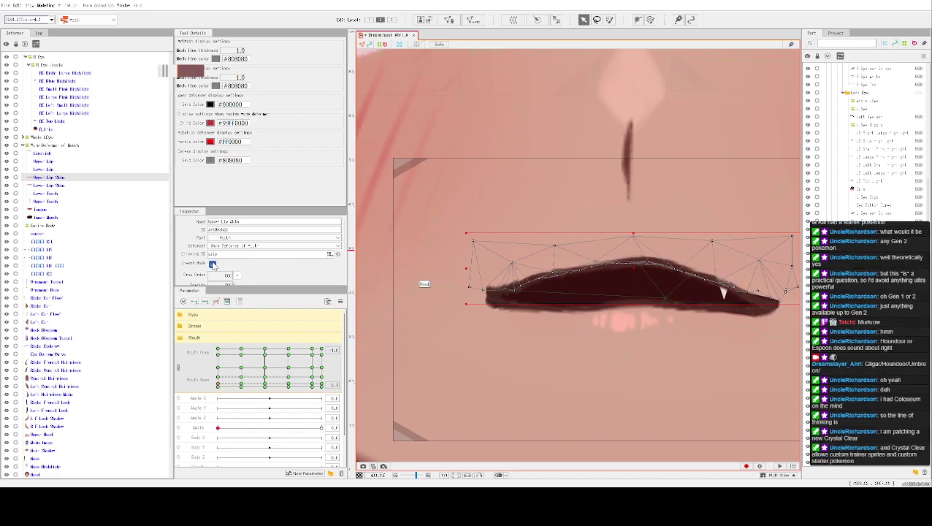
Inspect how the Upper Lip Skin, Lower Lip Skin and Upper Teeth meshes overlap around the fang and mouth corner.
{"action": "left_click", "coordinate": [741, 187]}
{"action": "left_click", "coordinate": [514, 244]}
{"action": "left_click_drag", "start_coordinate": [707, 206], "coordinate": [612, 207]}
{"action": "left_click", "coordinate": [686, 350]}
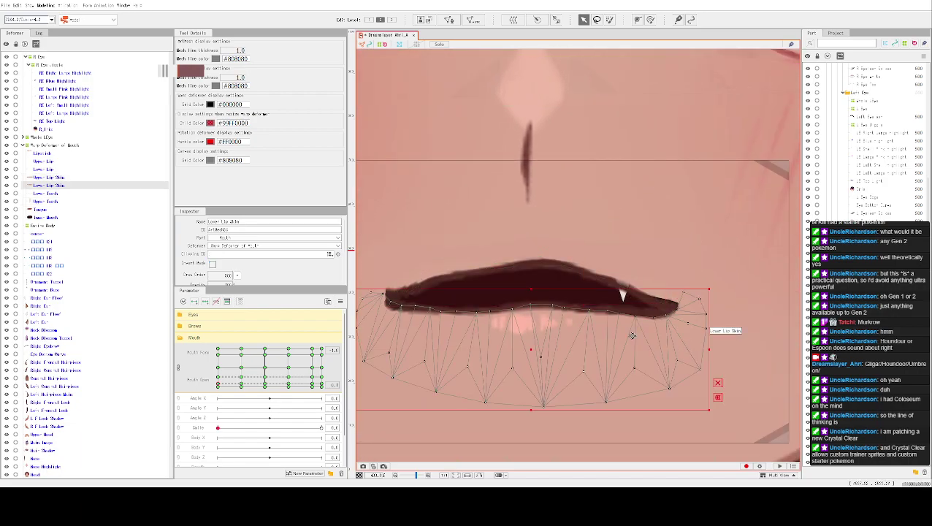
{"action": "scroll", "coordinate": [627, 321], "scroll_direction": "up", "scroll_amount": 2}
{"action": "left_click", "coordinate": [618, 282]}
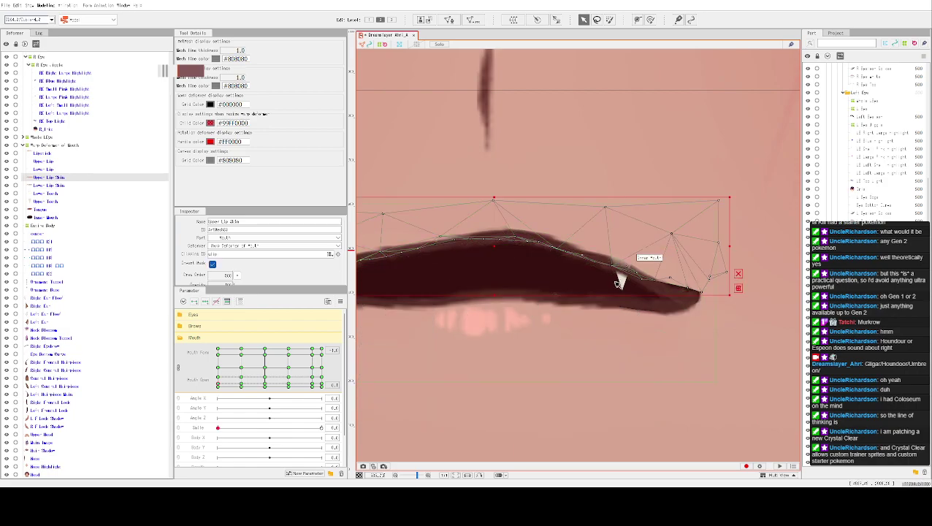
{"action": "left_click", "coordinate": [618, 278]}
{"action": "left_click", "coordinate": [623, 289]}
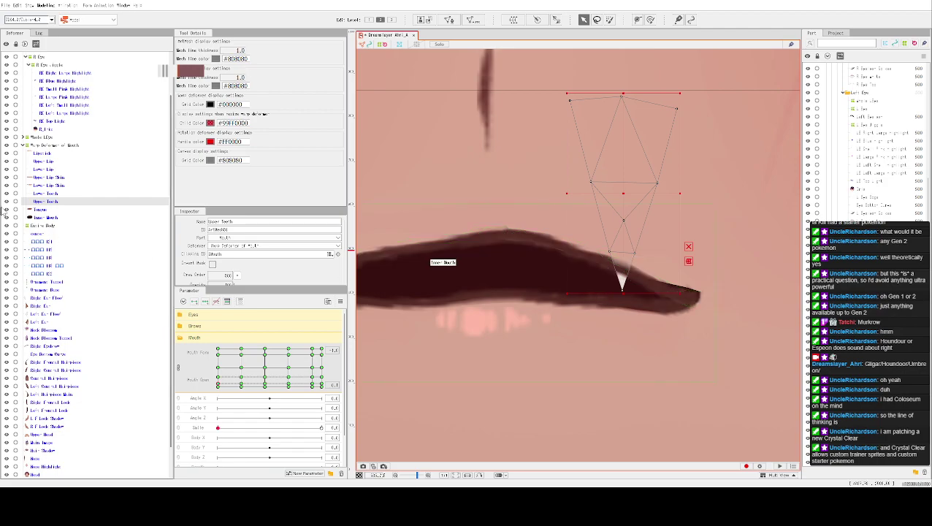
Clear the Clipping ID of the Upper Lip Skin.
{"action": "left_click", "coordinate": [63, 177]}
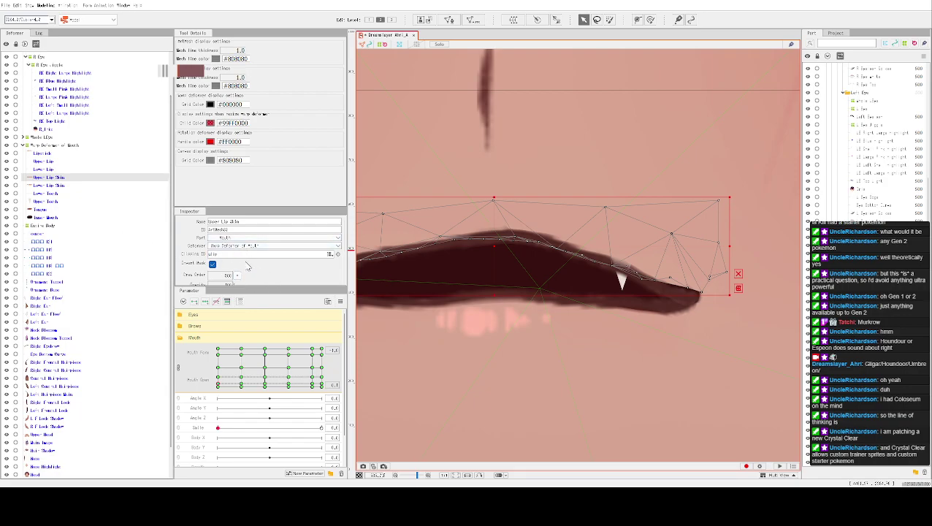
{"action": "left_click_drag", "start_coordinate": [236, 256], "coordinate": [160, 251]}
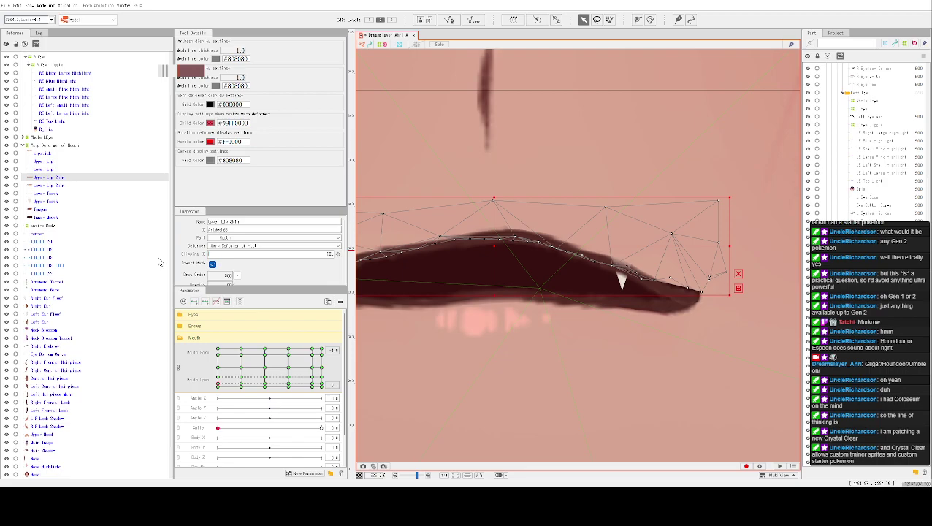
{"action": "left_click", "coordinate": [510, 366]}
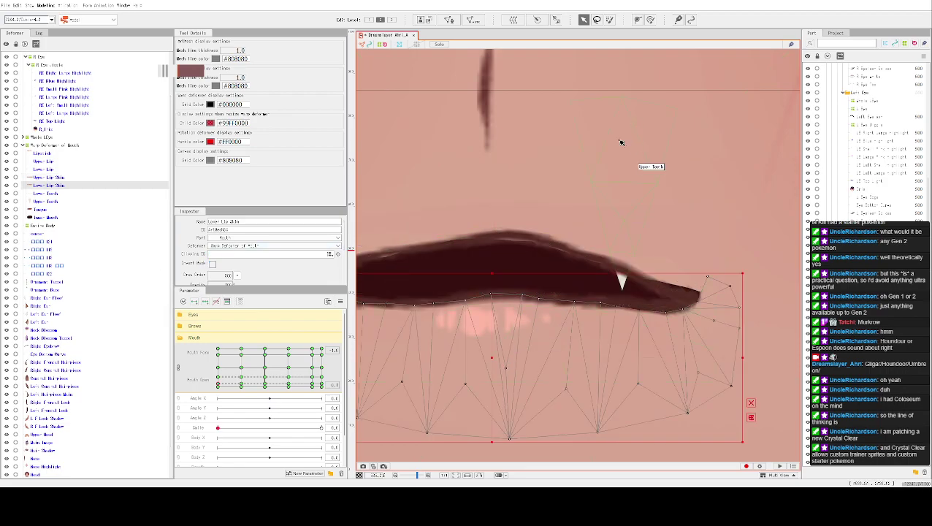
Raise the Upper Lip Skin's lower-edge vertices between the lip's peak and the fang to follow the upper lip's contour.
{"action": "left_click", "coordinate": [516, 248]}
{"action": "scroll", "coordinate": [516, 249], "scroll_direction": "up", "scroll_amount": 3}
{"action": "scroll", "coordinate": [516, 248], "scroll_direction": "up", "scroll_amount": 2}
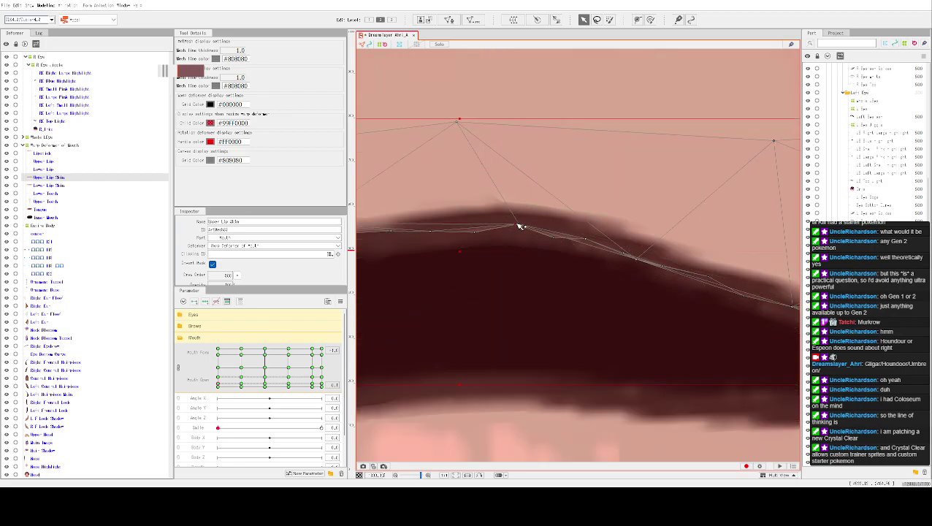
{"action": "left_click_drag", "start_coordinate": [483, 237], "coordinate": [535, 210]}
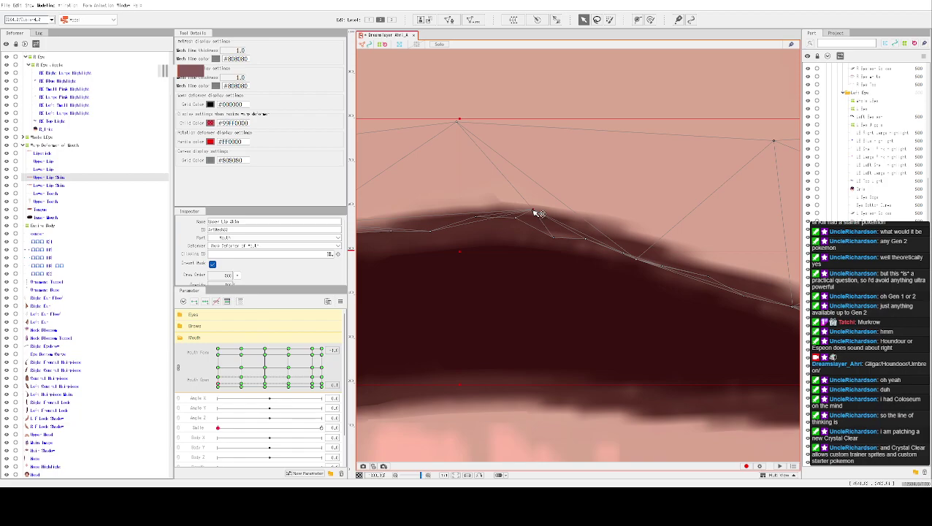
{"action": "left_click_drag", "start_coordinate": [589, 243], "coordinate": [596, 219]}
{"action": "left_click_drag", "start_coordinate": [634, 257], "coordinate": [632, 236]}
{"action": "left_click_drag", "start_coordinate": [663, 269], "coordinate": [676, 221]}
{"action": "scroll", "coordinate": [687, 206], "scroll_direction": "down", "scroll_amount": 3}
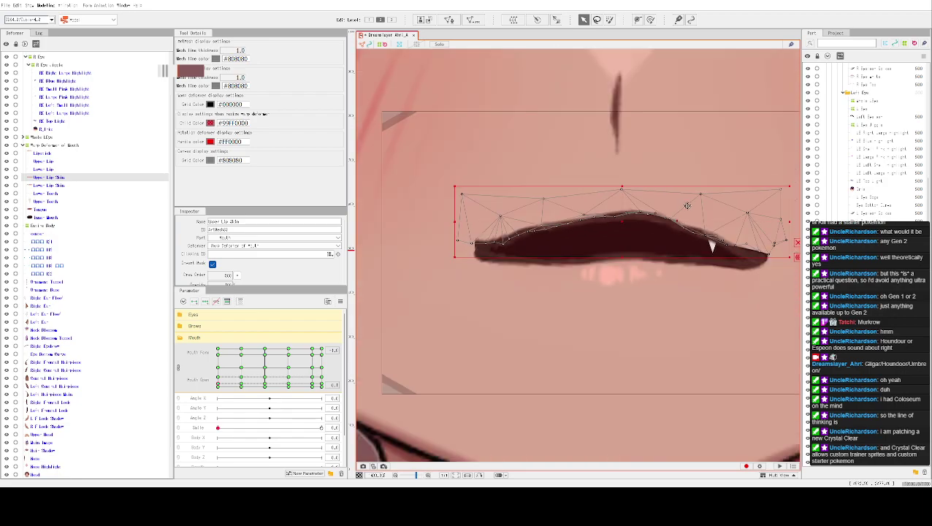
{"action": "left_click", "coordinate": [647, 247]}
{"action": "scroll", "coordinate": [587, 185], "scroll_direction": "down", "scroll_amount": 5}
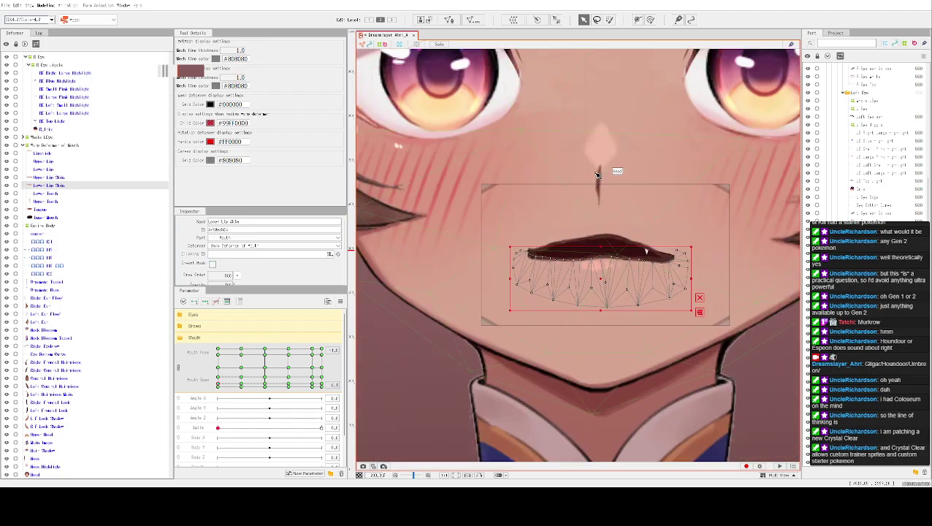
{"action": "scroll", "coordinate": [595, 150], "scroll_direction": "down", "scroll_amount": 3}
{"action": "left_click", "coordinate": [673, 400]}
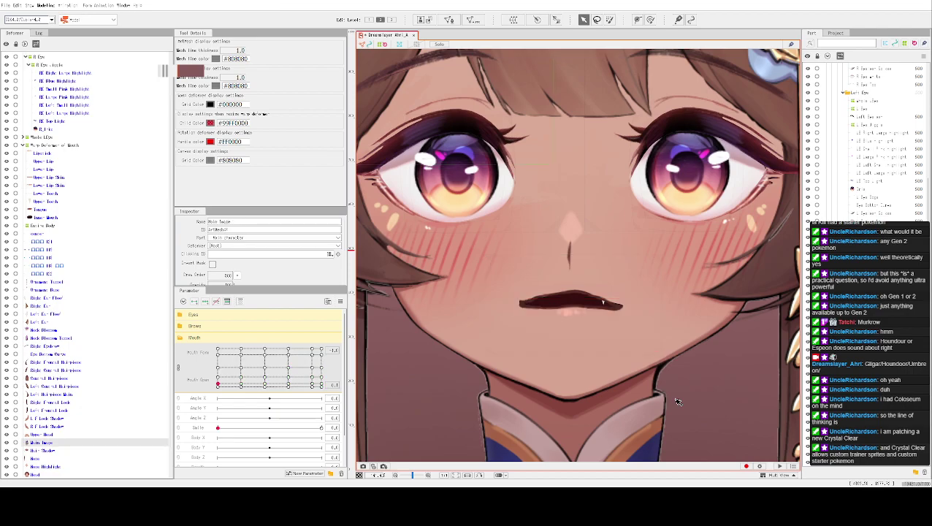
Try to nudge the Lower Lip slightly downward with its deform path points, and undo the changes.
{"action": "left_click", "coordinate": [577, 312]}
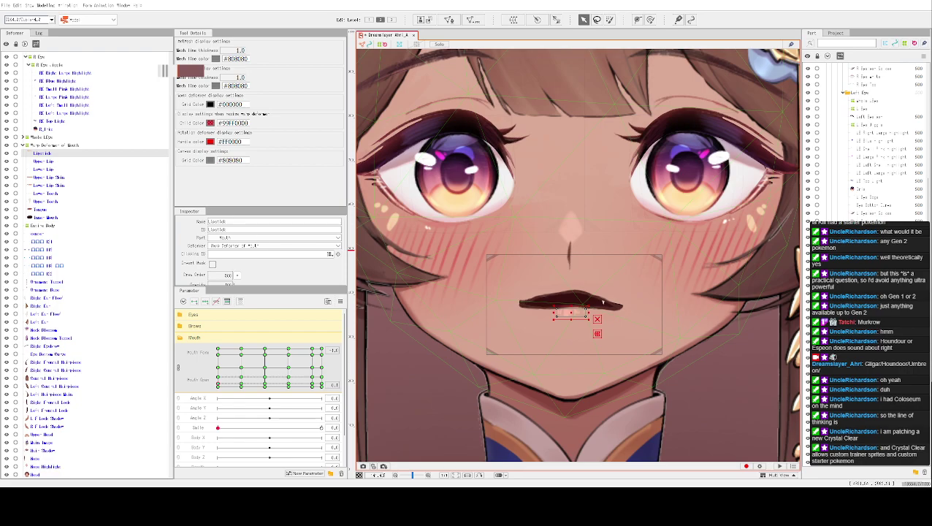
{"action": "scroll", "coordinate": [556, 309], "scroll_direction": "down", "scroll_amount": 2}
{"action": "scroll", "coordinate": [557, 310], "scroll_direction": "up", "scroll_amount": 5}
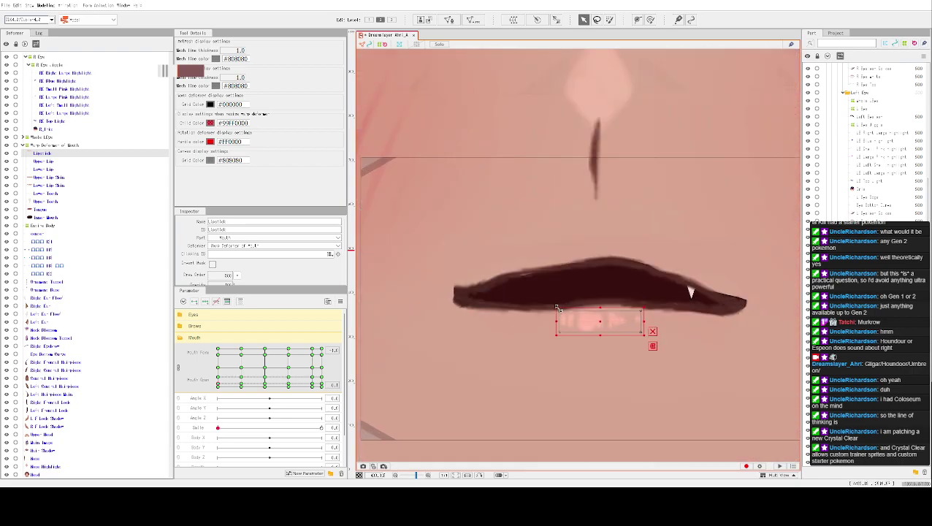
{"action": "left_click", "coordinate": [537, 312]}
{"action": "left_click_drag", "start_coordinate": [545, 310], "coordinate": [547, 316]}
{"action": "key", "text": "p"}
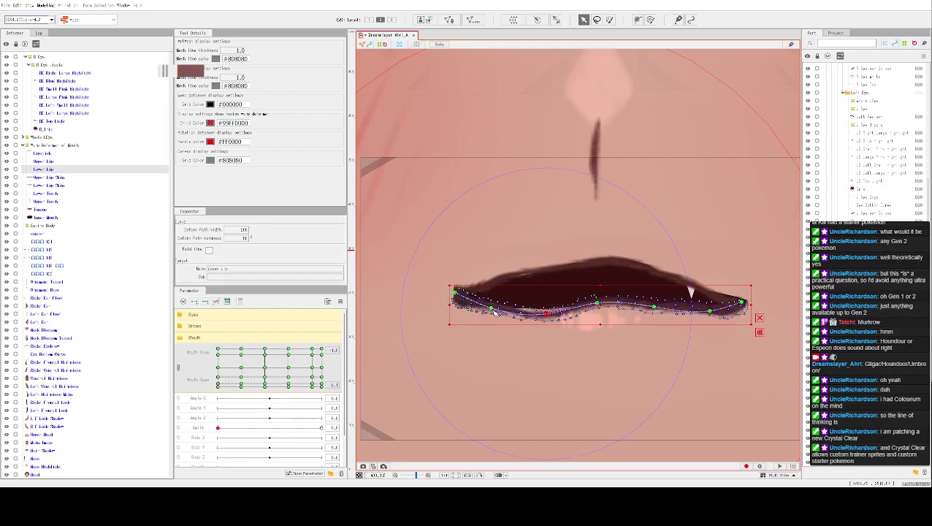
{"action": "left_click", "coordinate": [495, 310]}
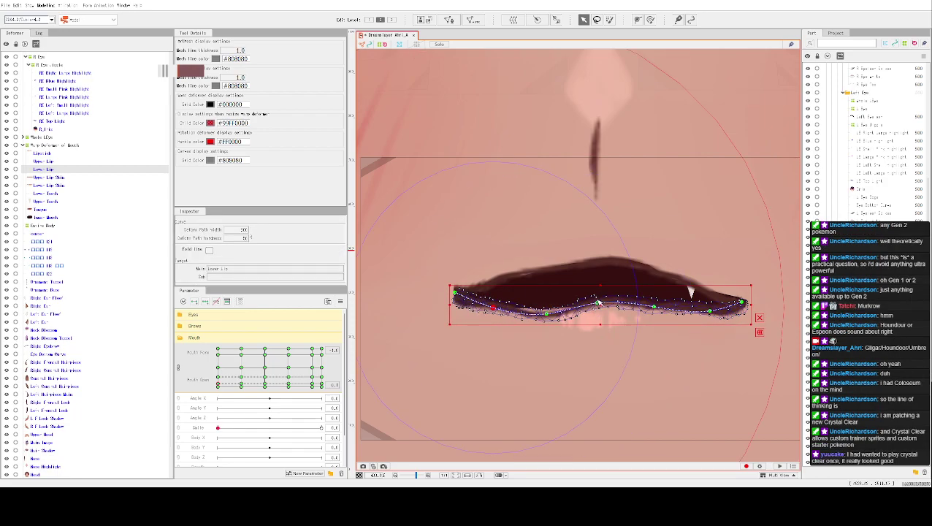
{"action": "left_click_drag", "start_coordinate": [597, 302], "coordinate": [599, 304]}
{"action": "key", "text": "ctrl+z"}
{"action": "key", "text": "ctrl+z"}
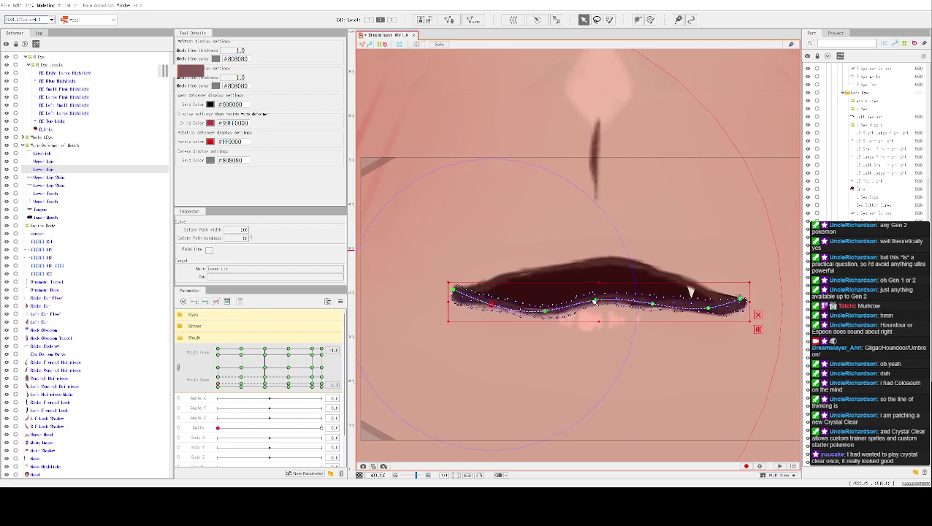
Lower the Lower Lip's middle path point and adjust the points toward the fang-side corner into a smooth downward curve.
{"action": "left_click_drag", "start_coordinate": [594, 300], "coordinate": [599, 316]}
{"action": "left_click", "coordinate": [653, 305]}
{"action": "left_click_drag", "start_coordinate": [658, 308], "coordinate": [661, 313]}
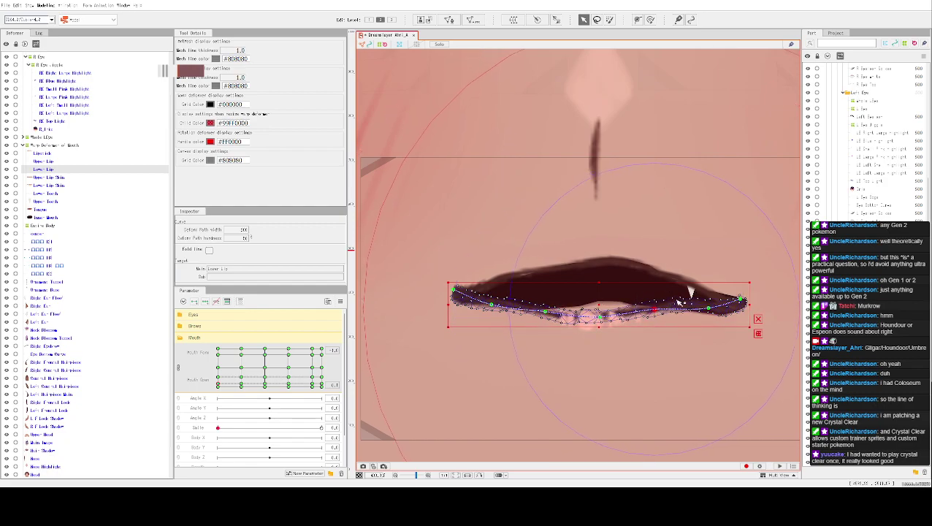
{"action": "left_click", "coordinate": [710, 310]}
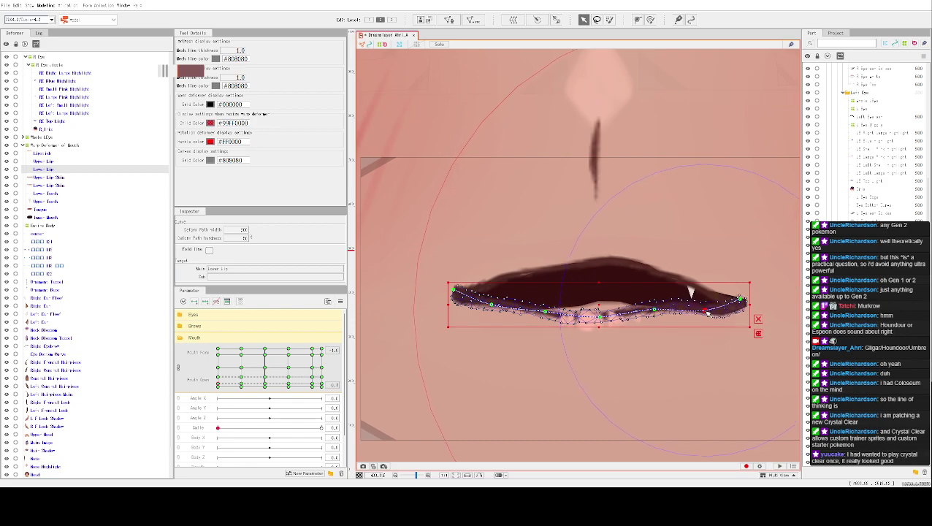
{"action": "left_click", "coordinate": [742, 303]}
{"action": "left_click_drag", "start_coordinate": [742, 304], "coordinate": [740, 305]}
{"action": "left_click", "coordinate": [602, 319]}
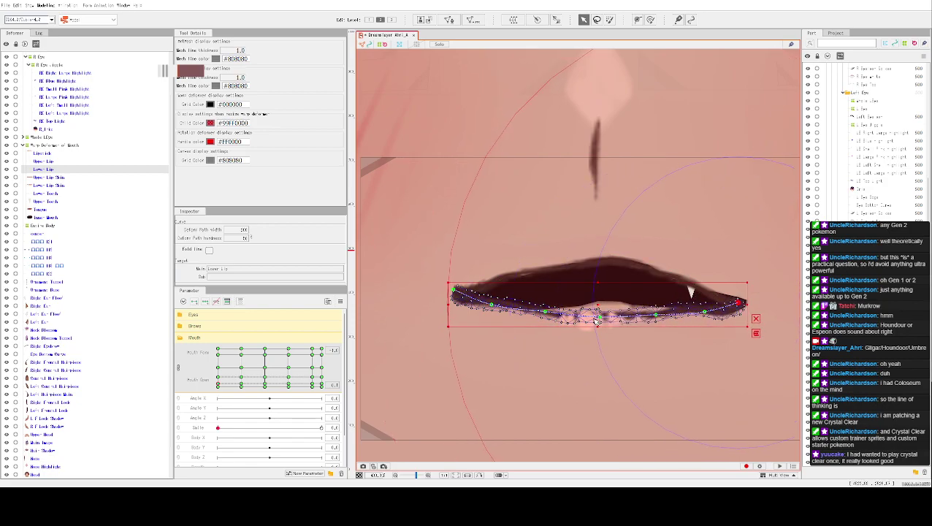
Move the lipstick highlight down beneath the lower lip and shift the Lower Lip Skin down to match.
{"action": "left_click", "coordinate": [593, 330]}
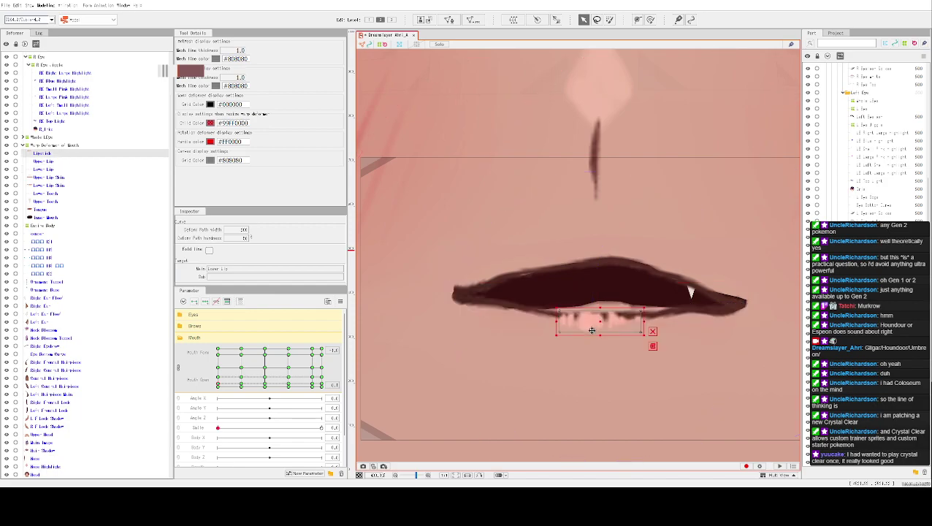
{"action": "left_click_drag", "start_coordinate": [596, 326], "coordinate": [601, 337]}
{"action": "left_click", "coordinate": [601, 311]}
{"action": "left_click_drag", "start_coordinate": [604, 354], "coordinate": [604, 358]}
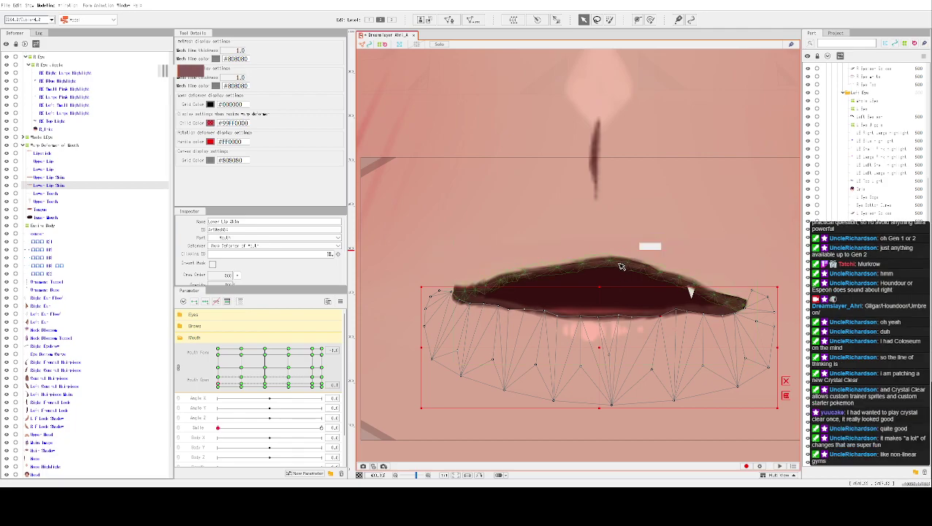
Check the lip skin meshes against the lips and move the Tongue slightly downward inside the mouth.
{"action": "left_click", "coordinate": [522, 278]}
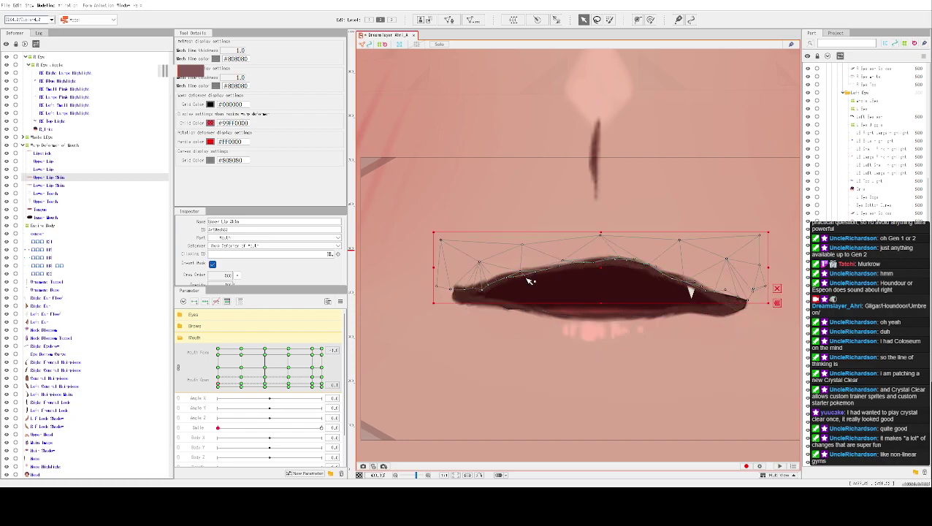
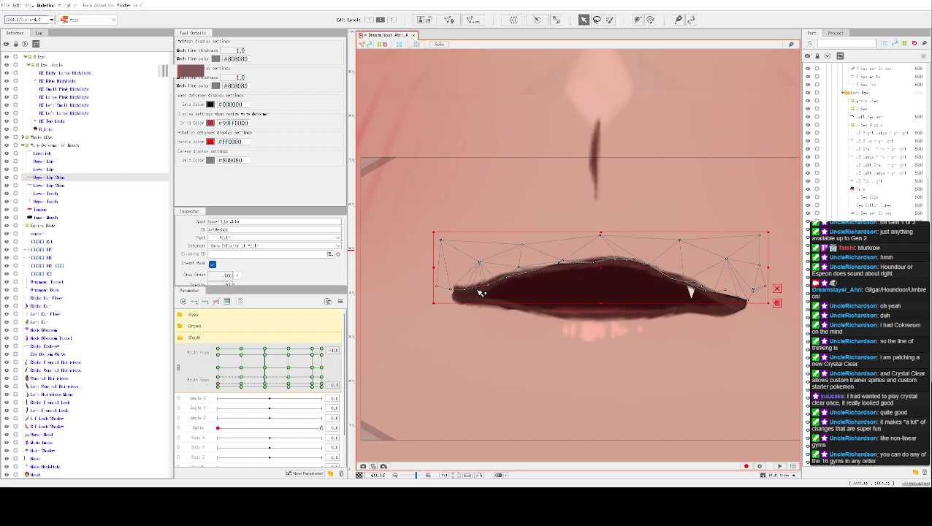
{"action": "left_click", "coordinate": [514, 315]}
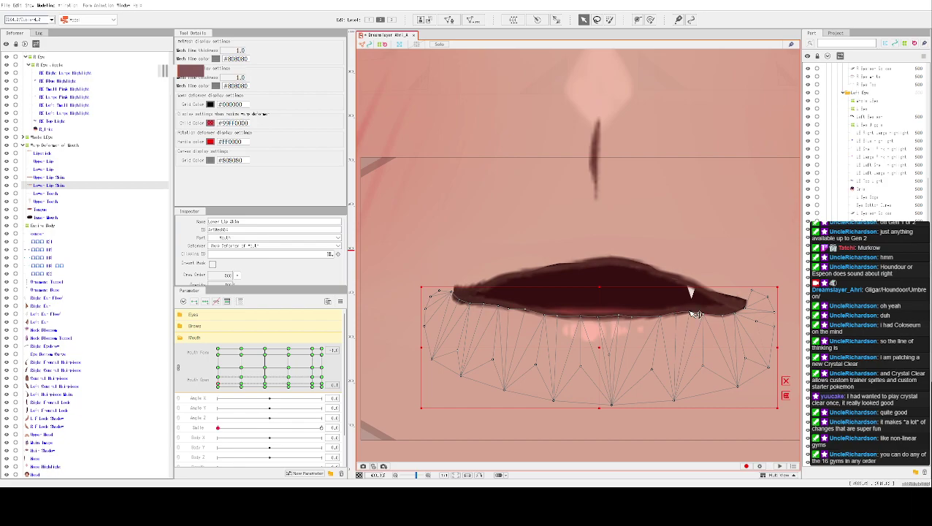
{"action": "left_click", "coordinate": [598, 312]}
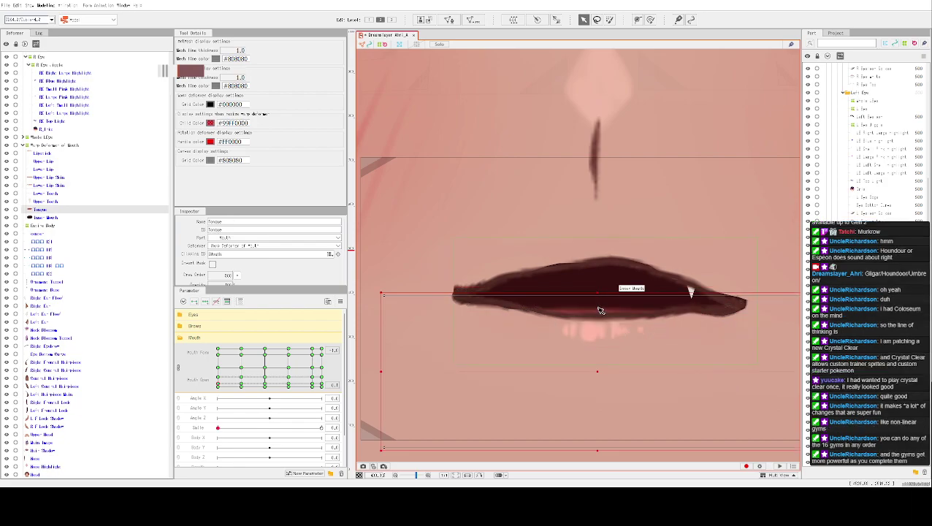
{"action": "left_click_drag", "start_coordinate": [597, 373], "coordinate": [597, 380]}
Move the Upper Teeth fang sideways toward the centre of the mouth and check it against the whole face.
{"action": "left_click", "coordinate": [634, 248]}
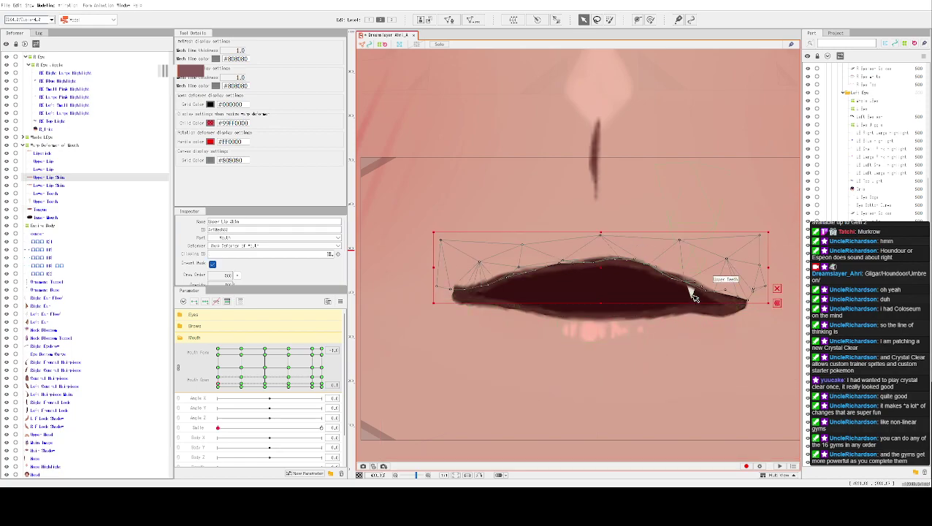
{"action": "left_click", "coordinate": [693, 294]}
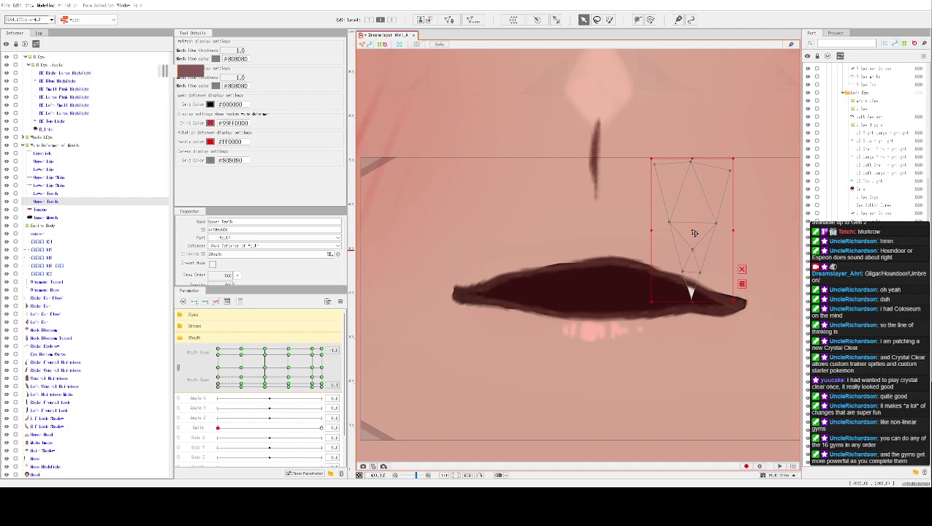
{"action": "left_click_drag", "start_coordinate": [692, 231], "coordinate": [670, 232]}
{"action": "left_click", "coordinate": [662, 211]}
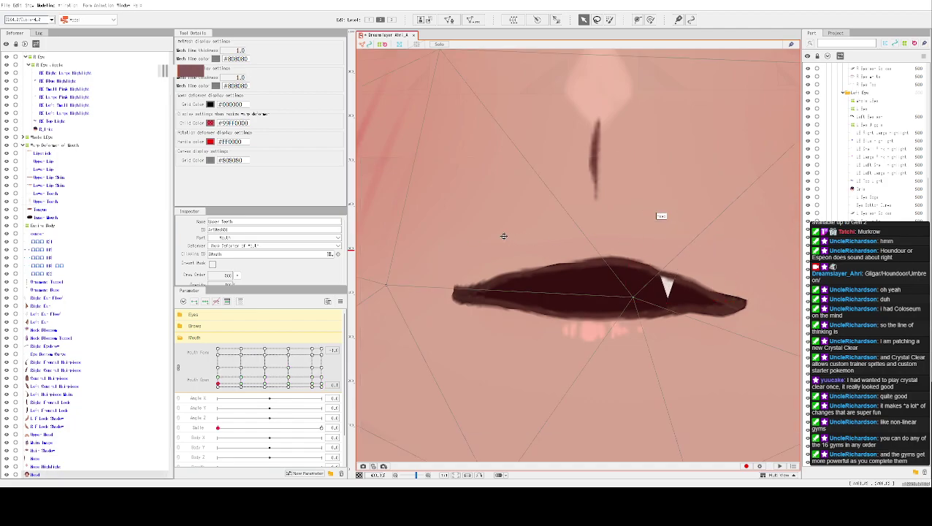
{"action": "scroll", "coordinate": [508, 232], "scroll_direction": "down", "scroll_amount": 4}
{"action": "scroll", "coordinate": [511, 233], "scroll_direction": "down", "scroll_amount": 3}
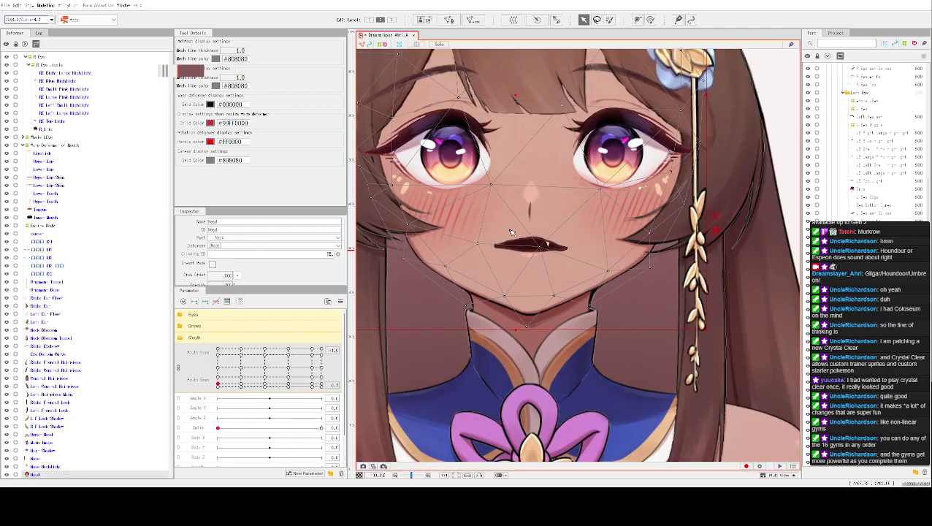
Nudge the Upper Lip Skin slightly downward along the upper lip, and select the Upper Lip mesh.
{"action": "scroll", "coordinate": [512, 232], "scroll_direction": "up", "scroll_amount": 5}
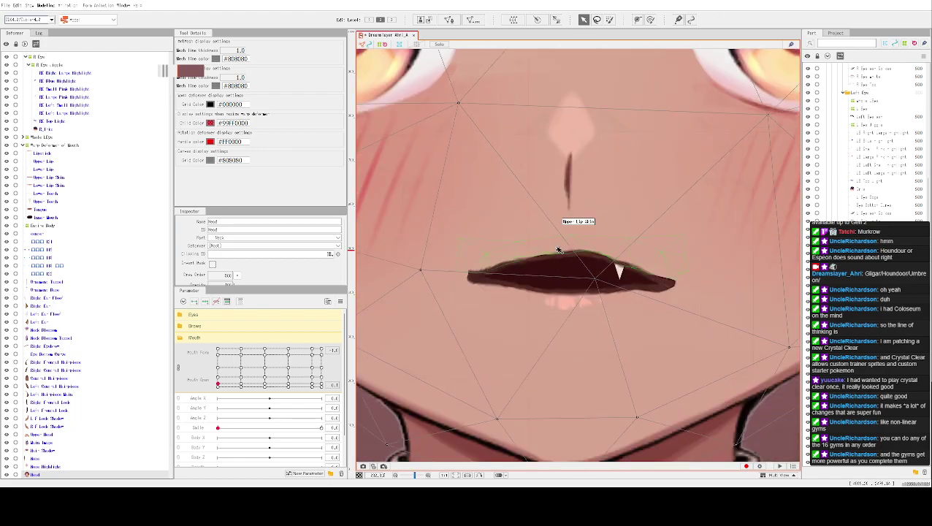
{"action": "left_click", "coordinate": [553, 261]}
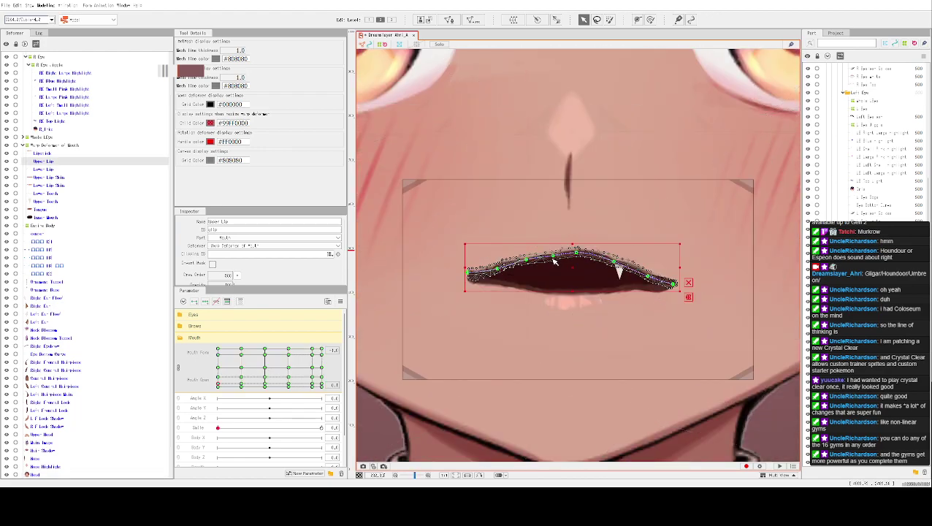
{"action": "left_click", "coordinate": [514, 248]}
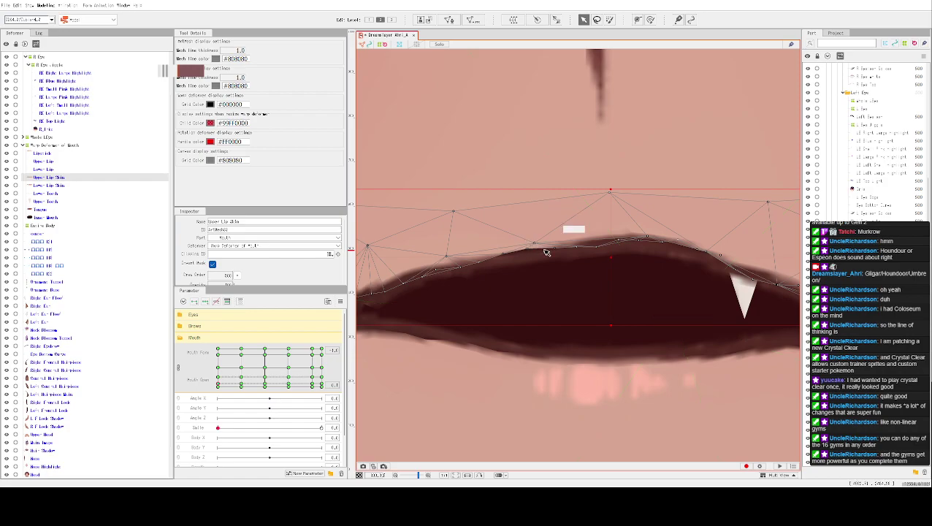
{"action": "left_click_drag", "start_coordinate": [610, 259], "coordinate": [610, 264]}
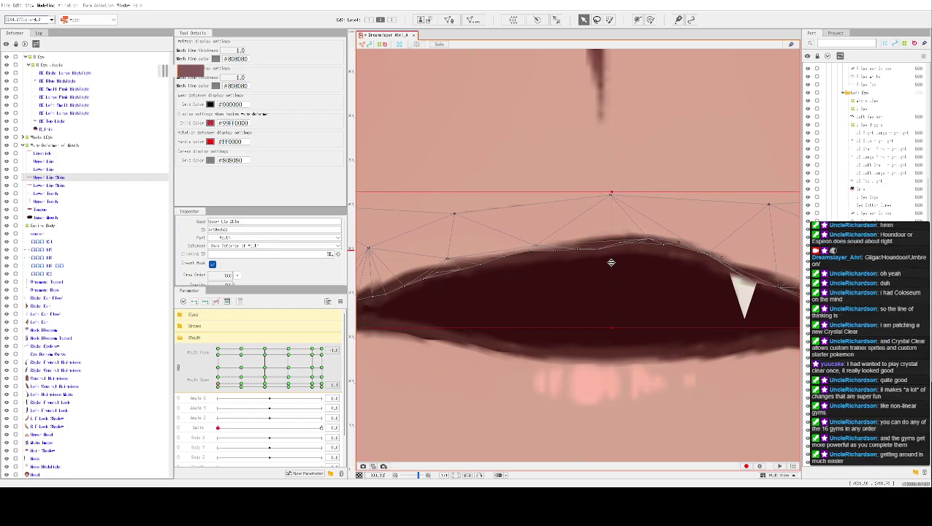
{"action": "left_click", "coordinate": [655, 175]}
{"action": "scroll", "coordinate": [658, 164], "scroll_direction": "down", "scroll_amount": 2}
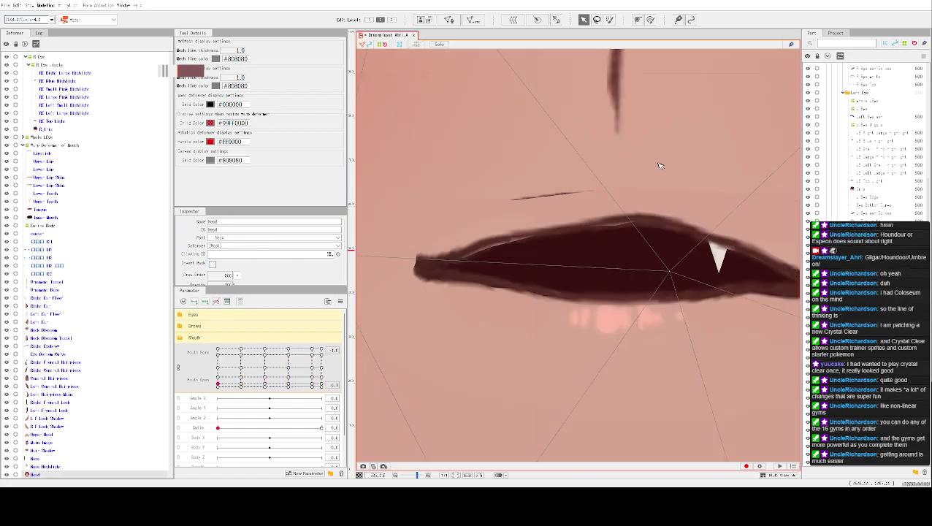
{"action": "left_click", "coordinate": [493, 253]}
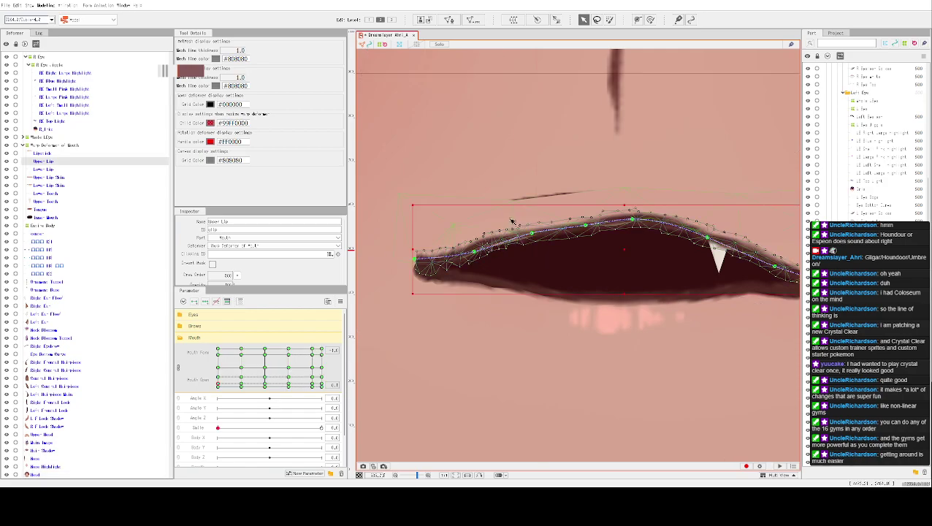
Nudge the Upper Lip Skin mesh slightly upward and realign it along the upper lip's outline.
{"action": "scroll", "coordinate": [500, 257], "scroll_direction": "up", "scroll_amount": 2}
{"action": "left_click", "coordinate": [539, 183]}
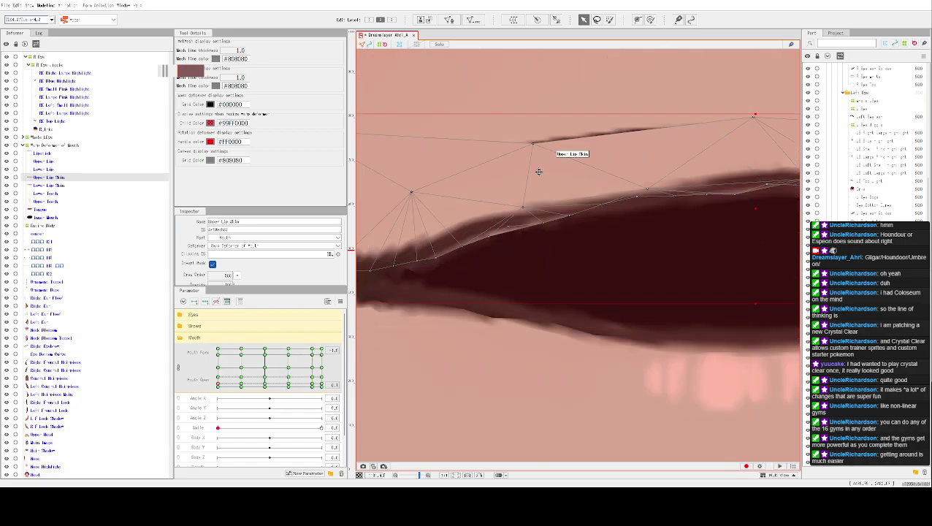
{"action": "left_click_drag", "start_coordinate": [537, 170], "coordinate": [538, 166]}
{"action": "scroll", "coordinate": [627, 158], "scroll_direction": "down", "scroll_amount": 2}
{"action": "left_click_drag", "start_coordinate": [687, 211], "coordinate": [600, 234]}
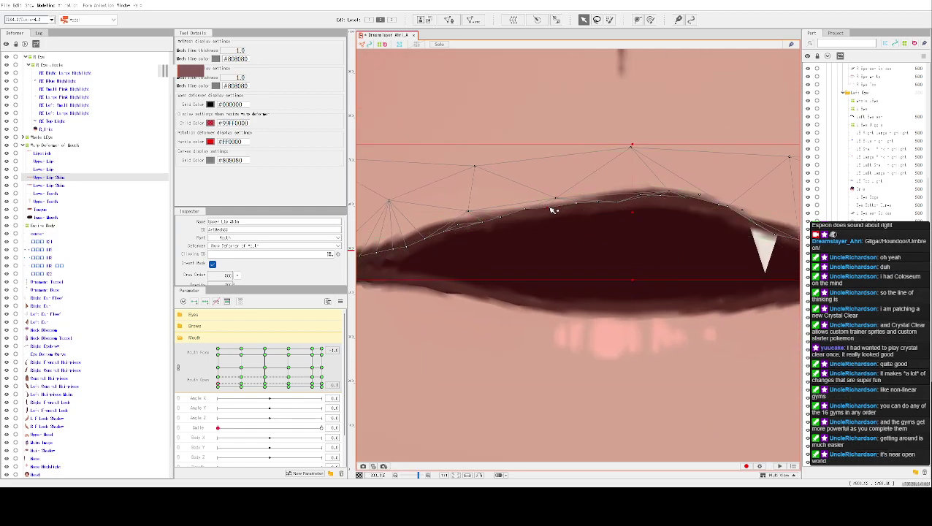
{"action": "left_click_drag", "start_coordinate": [523, 211], "coordinate": [524, 213]}
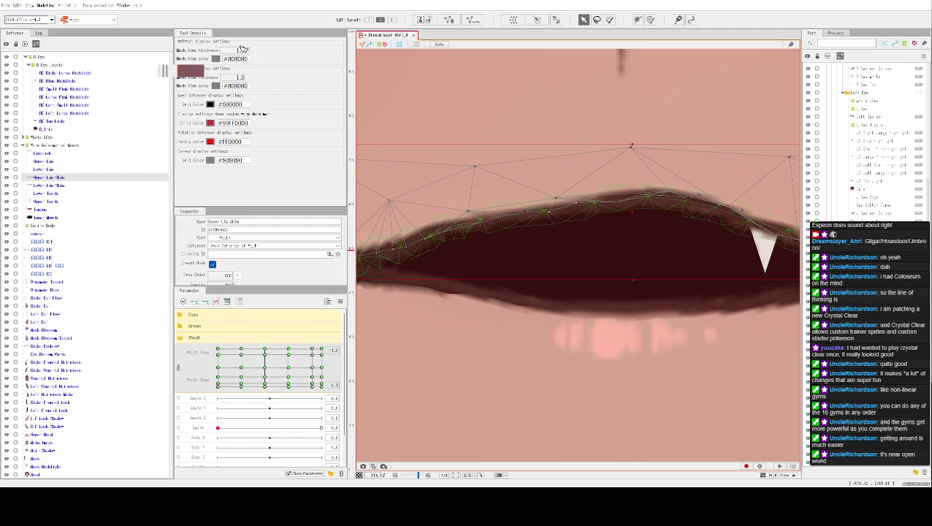
Shift the Upper Lip's deform path points slightly upward at the mouth corner beside the fang.
{"action": "left_click", "coordinate": [735, 83]}
{"action": "scroll", "coordinate": [736, 82], "scroll_direction": "down", "scroll_amount": 3}
{"action": "scroll", "coordinate": [718, 236], "scroll_direction": "up", "scroll_amount": 3}
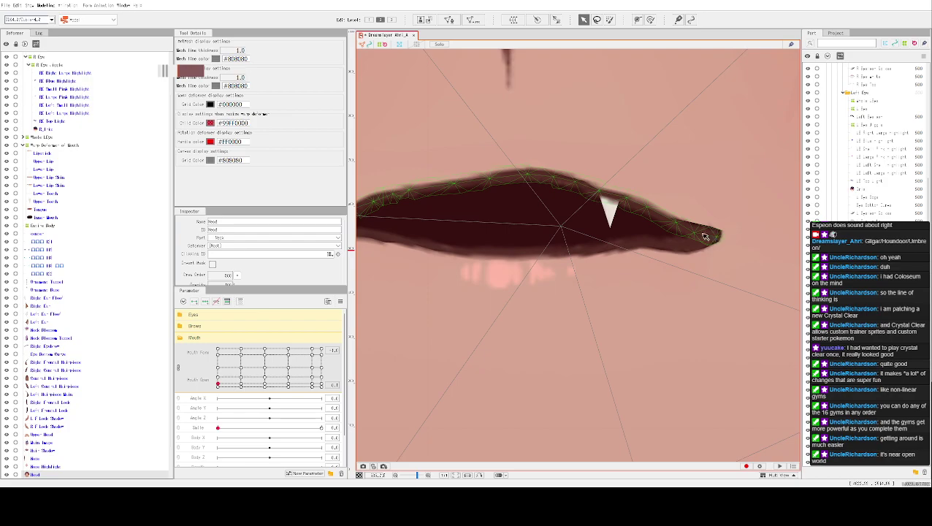
{"action": "left_click", "coordinate": [716, 240]}
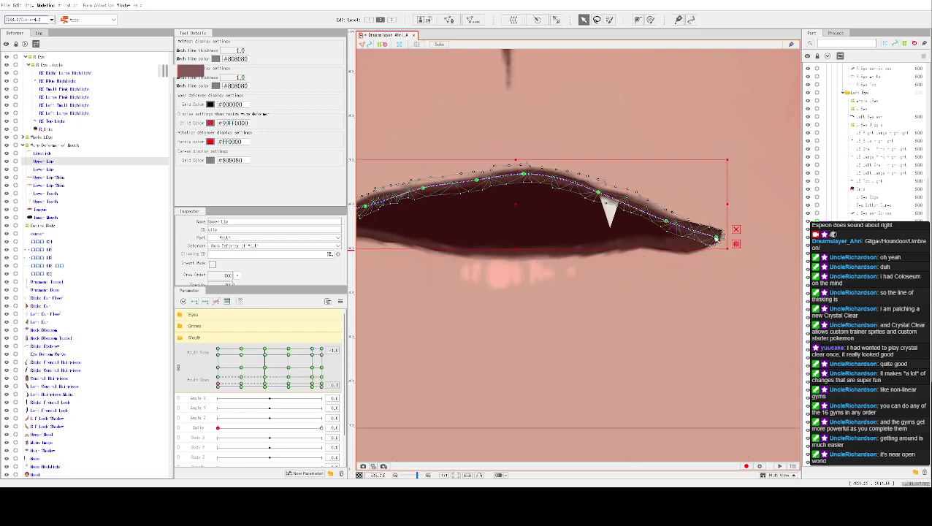
{"action": "key", "text": "p"}
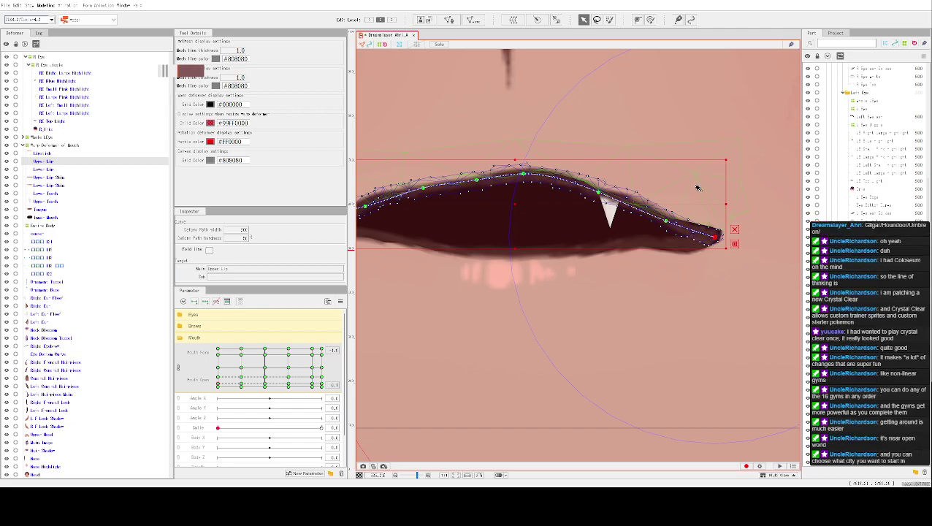
{"action": "left_click", "coordinate": [666, 221]}
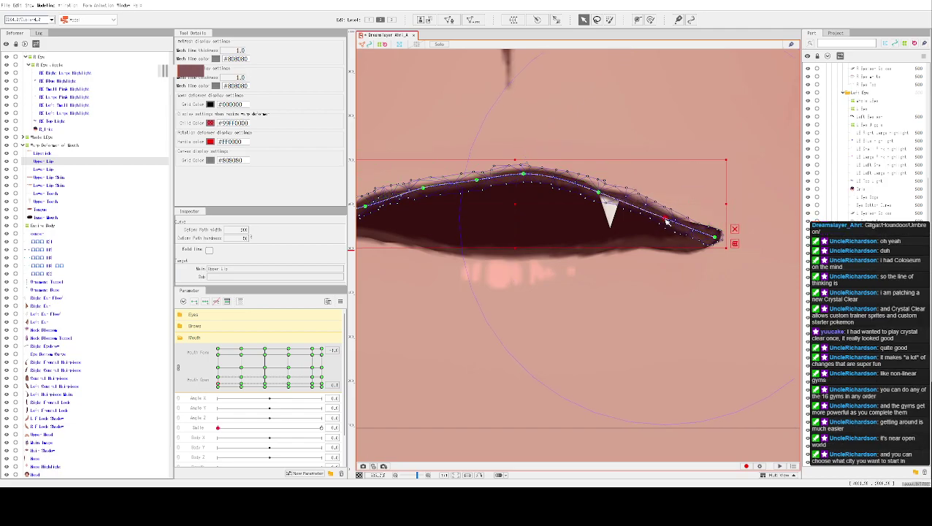
{"action": "left_click", "coordinate": [661, 245]}
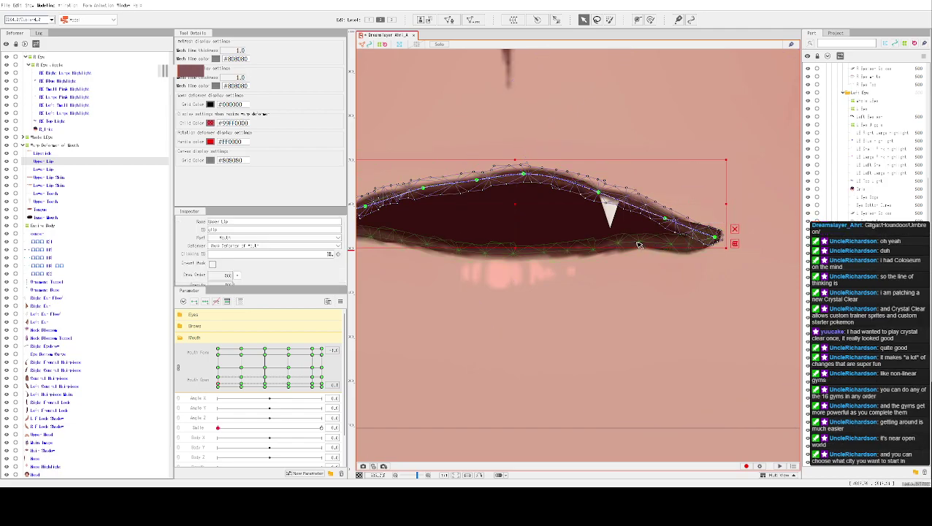
Try scaling the whole Upper Lip mesh, undo it, and compress the mesh slightly in height only.
{"action": "scroll", "coordinate": [409, 153], "scroll_direction": "down", "scroll_amount": 3}
{"action": "left_click_drag", "start_coordinate": [427, 133], "coordinate": [498, 181]}
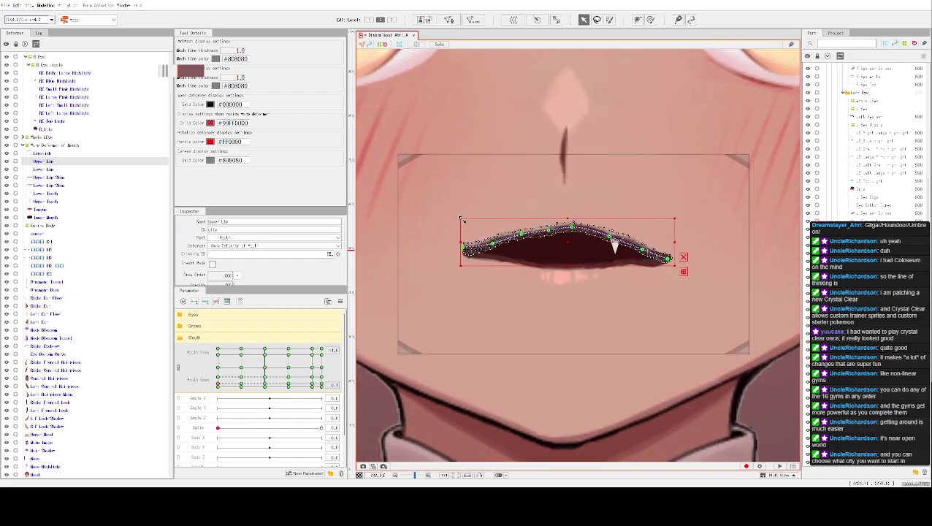
{"action": "left_click_drag", "start_coordinate": [461, 219], "coordinate": [462, 221]}
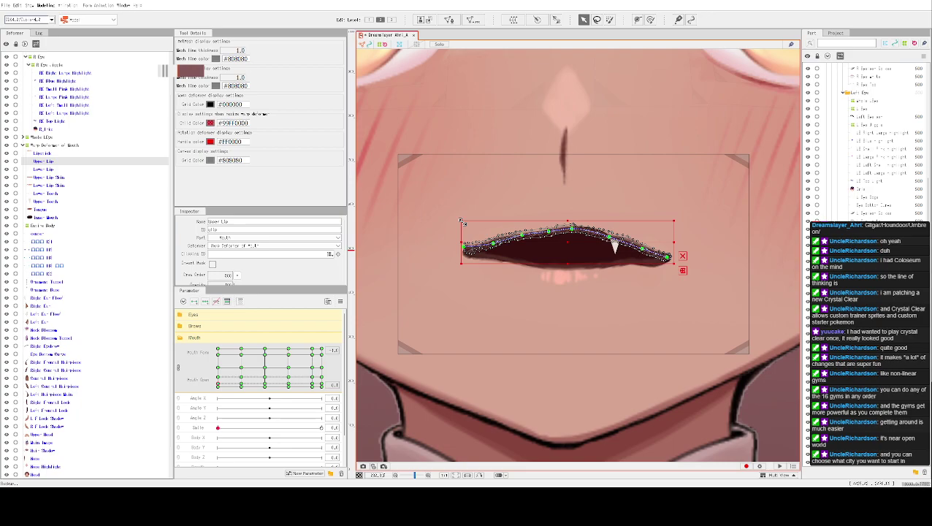
{"action": "key", "text": "ctrl+z"}
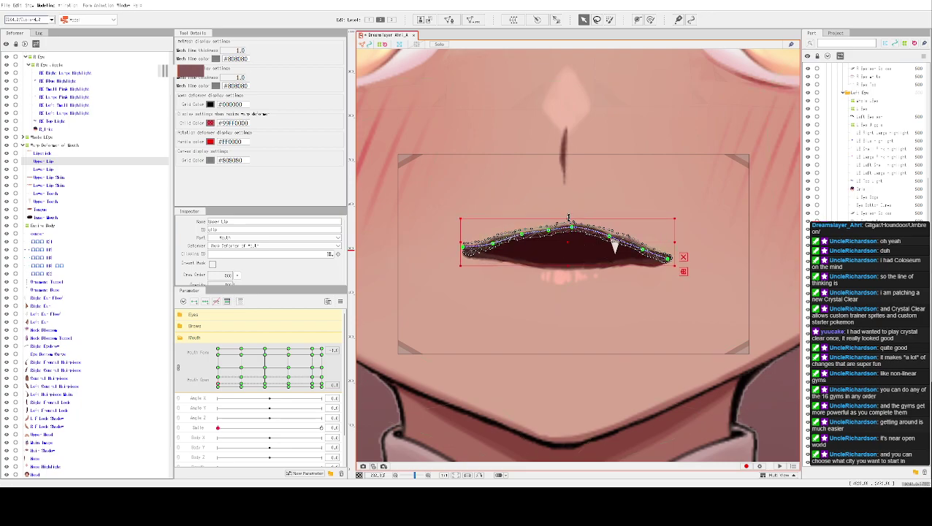
{"action": "left_click_drag", "start_coordinate": [568, 220], "coordinate": [569, 223]}
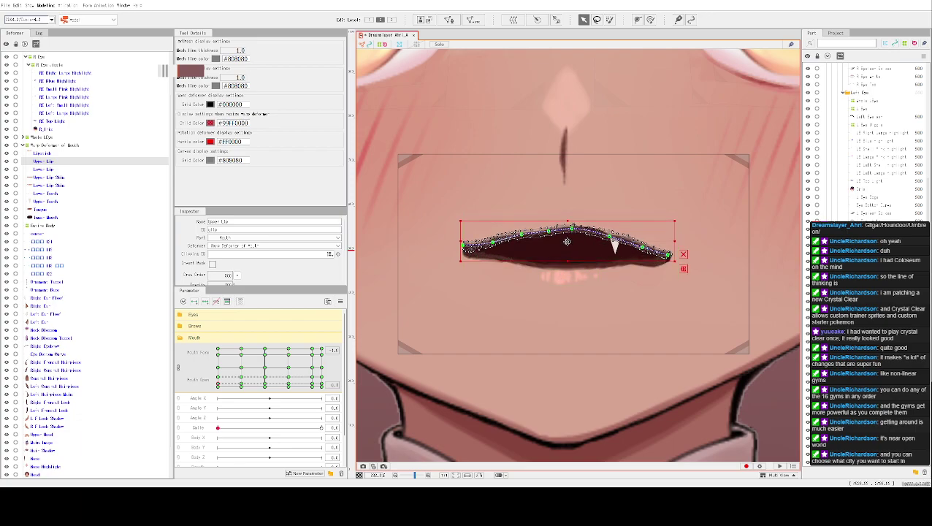
Reshape the Upper Lip's deform path from the corner farthest from the fang to the middle, raising its points slightly.
{"action": "left_click", "coordinate": [560, 277]}
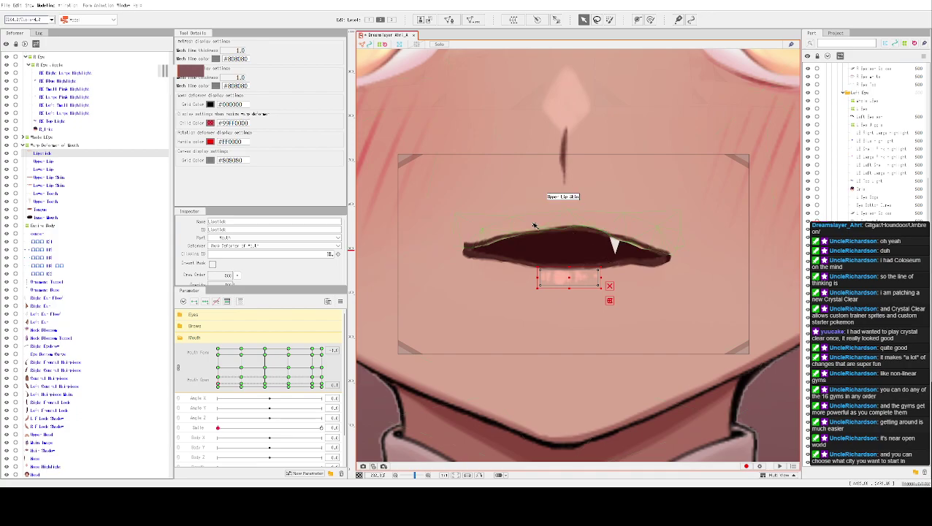
{"action": "left_click", "coordinate": [516, 238]}
{"action": "scroll", "coordinate": [503, 246], "scroll_direction": "up", "scroll_amount": 3}
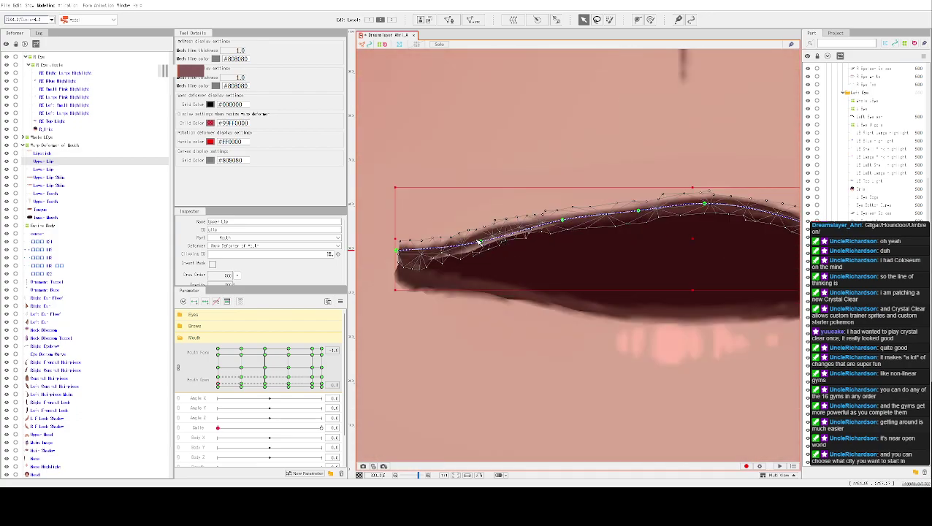
{"action": "left_click_drag", "start_coordinate": [483, 242], "coordinate": [482, 238]}
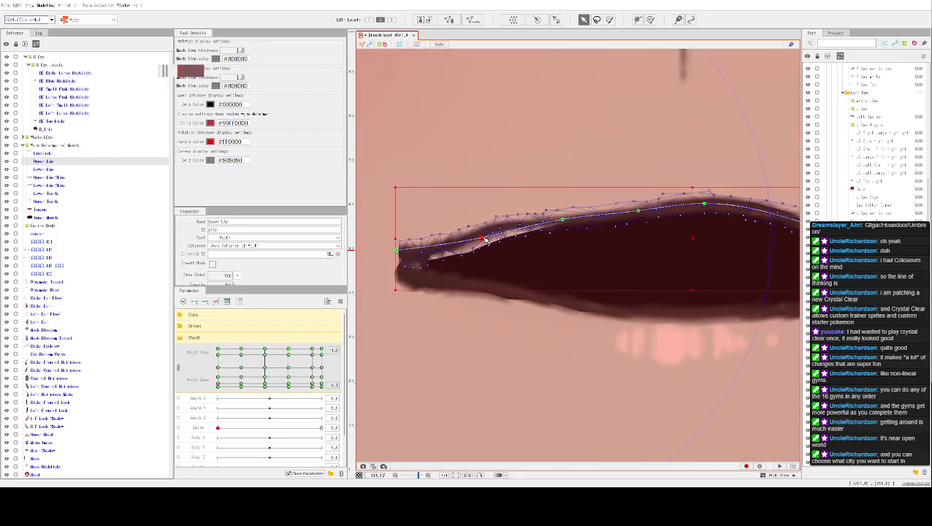
{"action": "left_click_drag", "start_coordinate": [400, 255], "coordinate": [402, 257]}
{"action": "left_click_drag", "start_coordinate": [652, 203], "coordinate": [584, 199]}
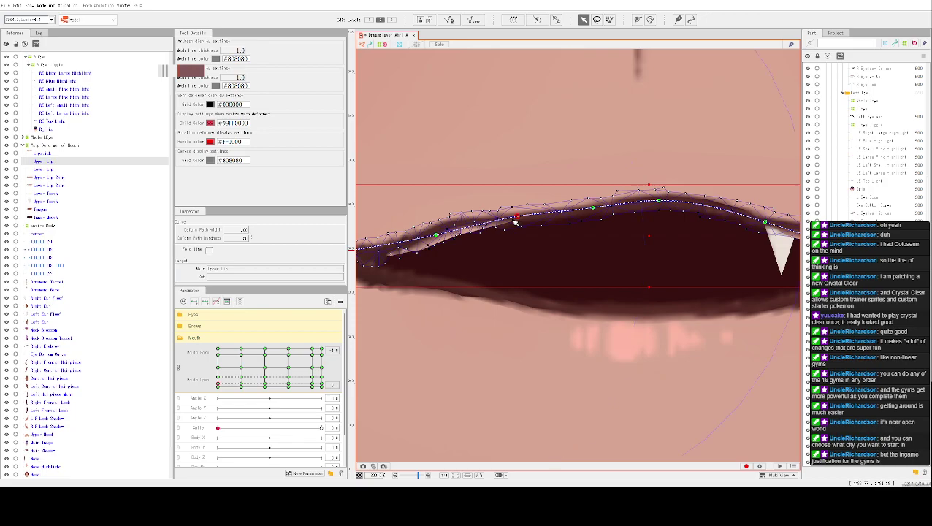
{"action": "left_click_drag", "start_coordinate": [513, 219], "coordinate": [512, 218]}
{"action": "left_click_drag", "start_coordinate": [595, 211], "coordinate": [597, 207]}
{"action": "left_click_drag", "start_coordinate": [675, 226], "coordinate": [582, 228]}
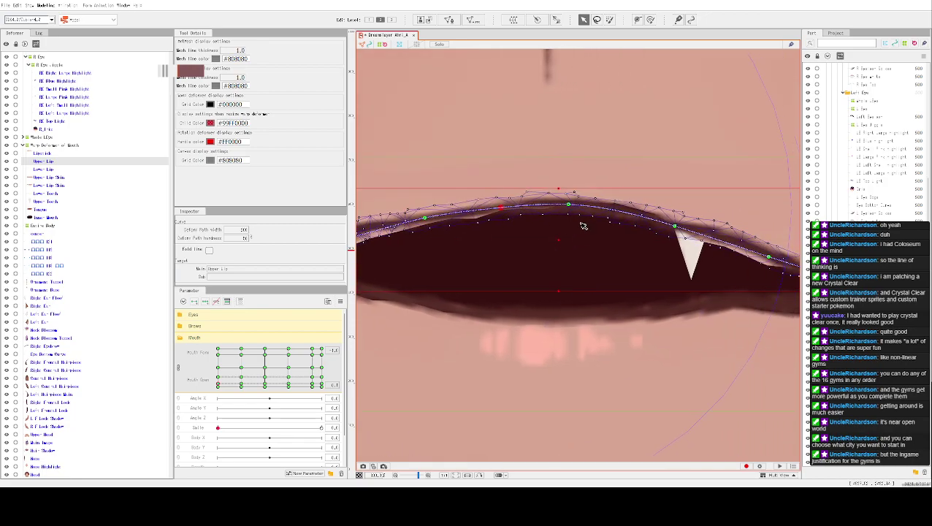
Add a deform path point on the Upper Lip between its peak and the fang, and fit the neighbouring points to the curve.
{"action": "left_click", "coordinate": [637, 18]}
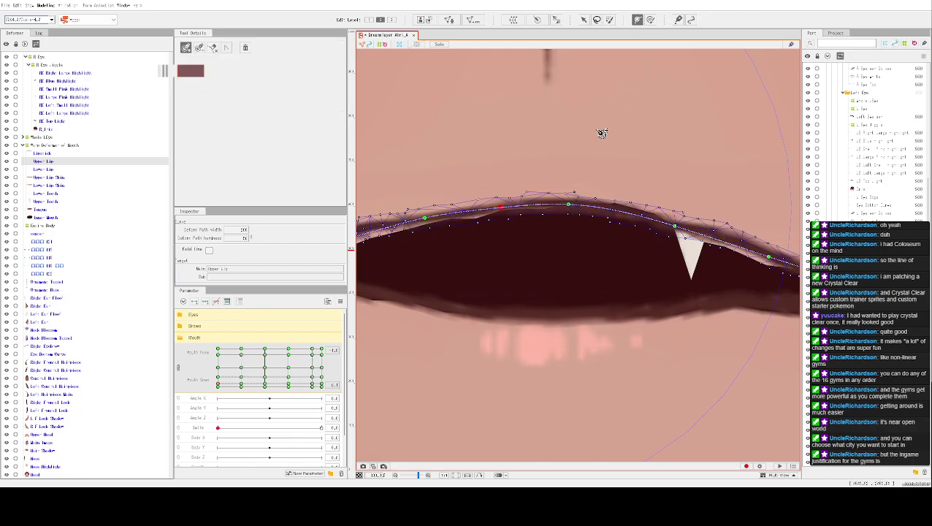
{"action": "left_click_drag", "start_coordinate": [570, 210], "coordinate": [556, 206]}
{"action": "left_click", "coordinate": [614, 209]}
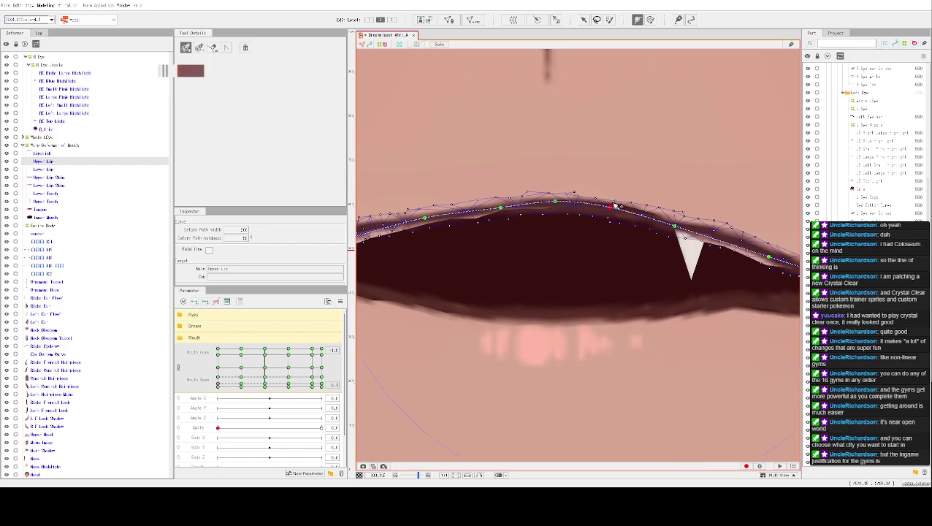
{"action": "left_click", "coordinate": [584, 20]}
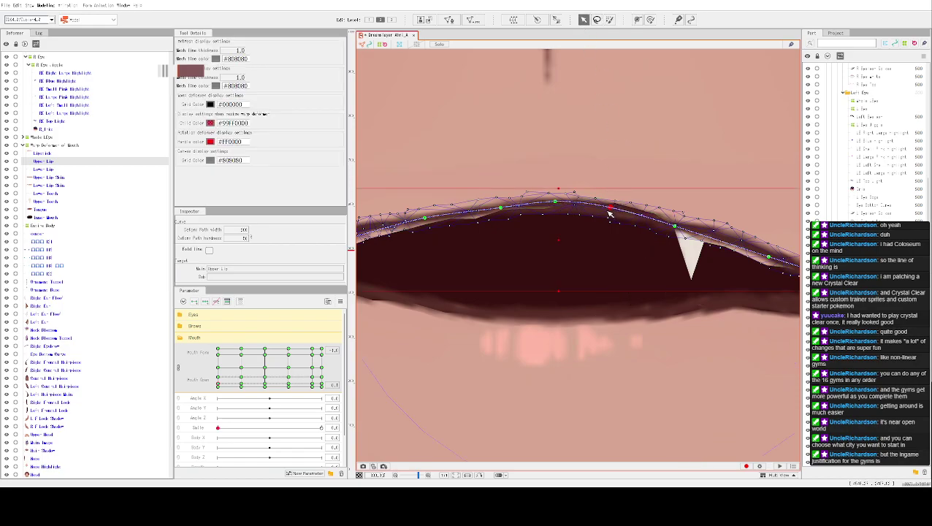
{"action": "left_click_drag", "start_coordinate": [611, 214], "coordinate": [612, 213]}
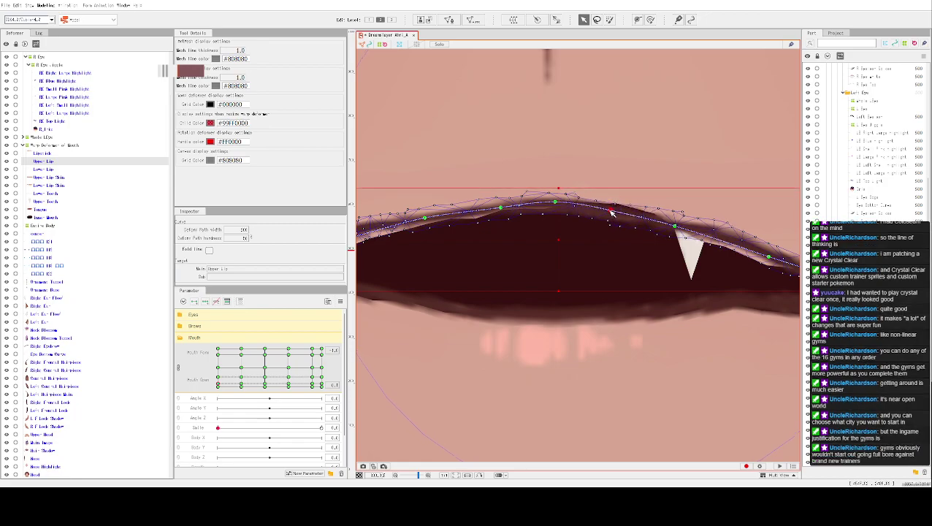
{"action": "left_click_drag", "start_coordinate": [676, 228], "coordinate": [675, 229]}
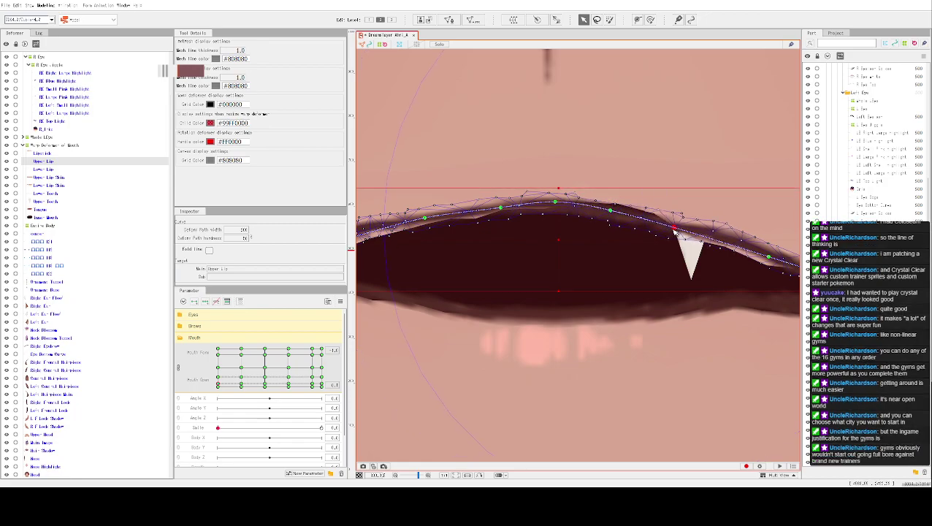
Lower the Upper Lip's deform path points from the fang to the nearby mouth corner.
{"action": "left_click_drag", "start_coordinate": [731, 206], "coordinate": [636, 185]}
{"action": "left_click_drag", "start_coordinate": [673, 234], "coordinate": [678, 241]}
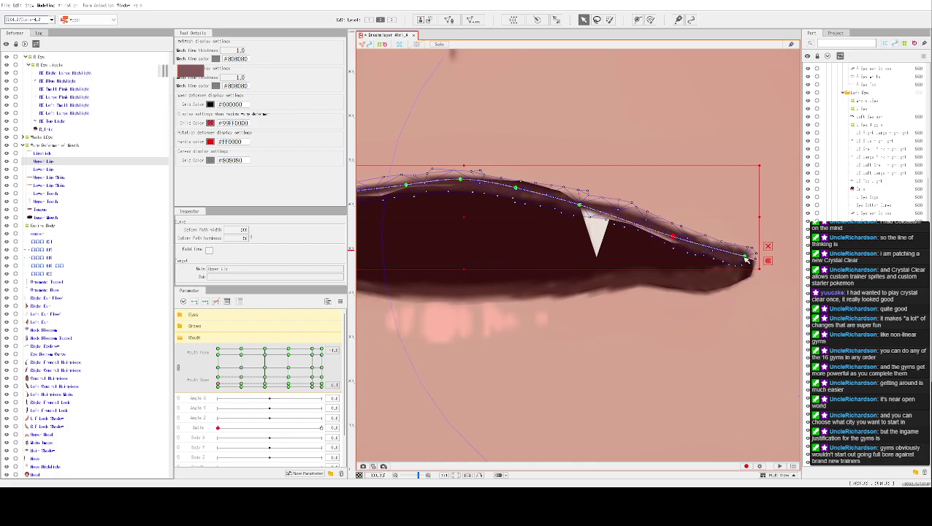
{"action": "left_click_drag", "start_coordinate": [745, 256], "coordinate": [743, 262]}
{"action": "left_click_drag", "start_coordinate": [426, 145], "coordinate": [557, 171]}
{"action": "left_click_drag", "start_coordinate": [473, 209], "coordinate": [474, 208]}
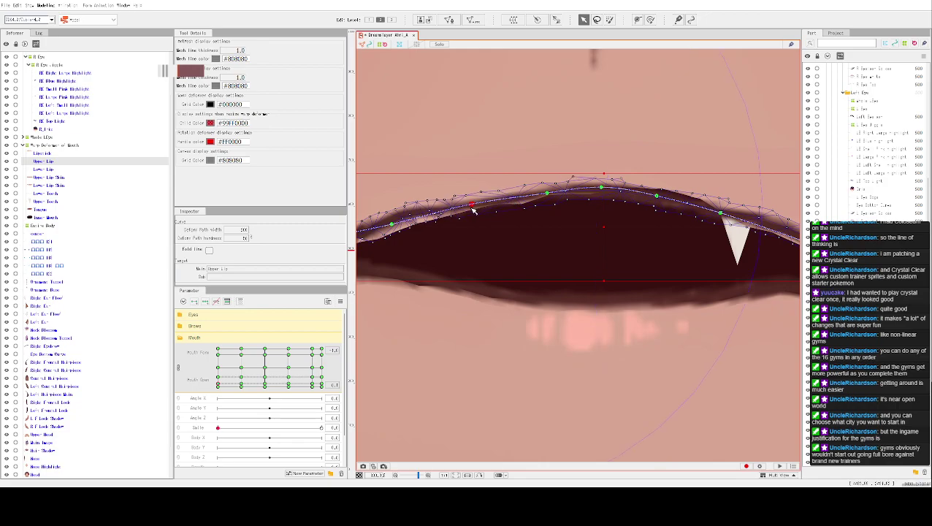
Raise the Upper Lip's deform path points at its peak and lower those toward the corner farthest from the fang.
{"action": "left_click_drag", "start_coordinate": [548, 199], "coordinate": [545, 196]}
{"action": "left_click_drag", "start_coordinate": [601, 191], "coordinate": [599, 186]}
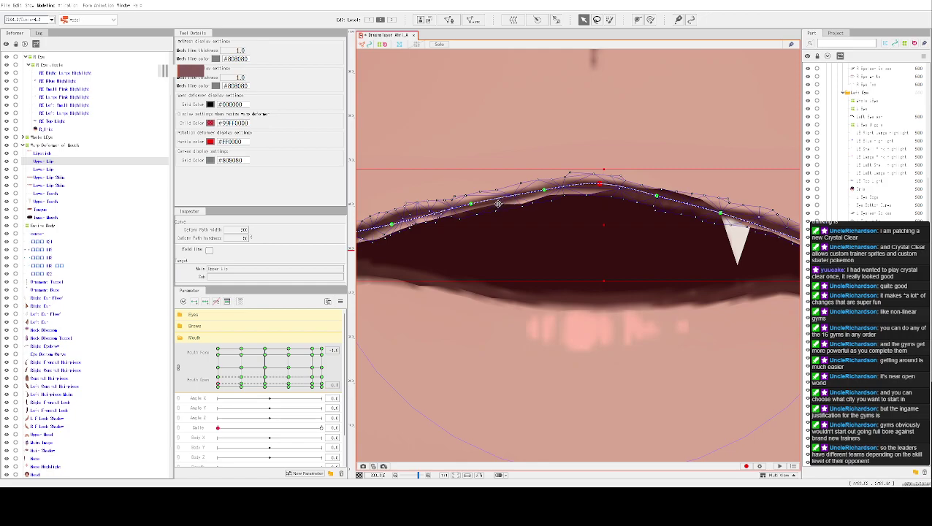
{"action": "left_click_drag", "start_coordinate": [473, 206], "coordinate": [473, 209]}
{"action": "left_click_drag", "start_coordinate": [395, 228], "coordinate": [389, 234]}
{"action": "left_click_drag", "start_coordinate": [402, 190], "coordinate": [490, 174]}
{"action": "left_click_drag", "start_coordinate": [398, 223], "coordinate": [394, 239]}
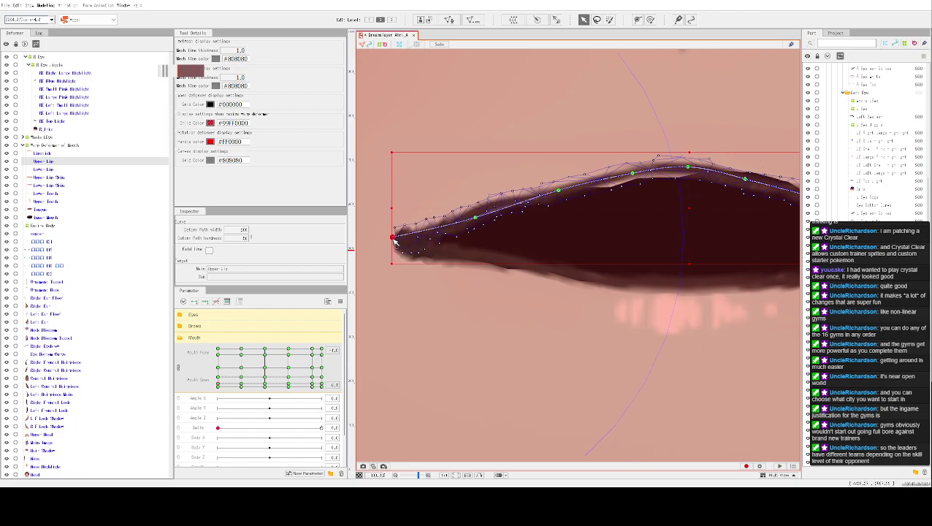
Adjust individual Upper Lip mesh vertices along the lip's outer edge and near its peak.
{"action": "left_click", "coordinate": [494, 198]}
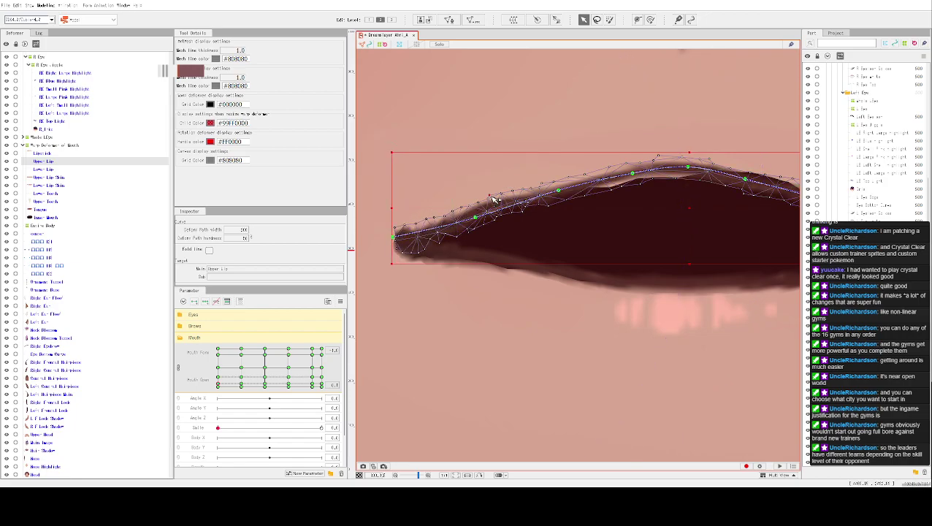
{"action": "left_click", "coordinate": [497, 200]}
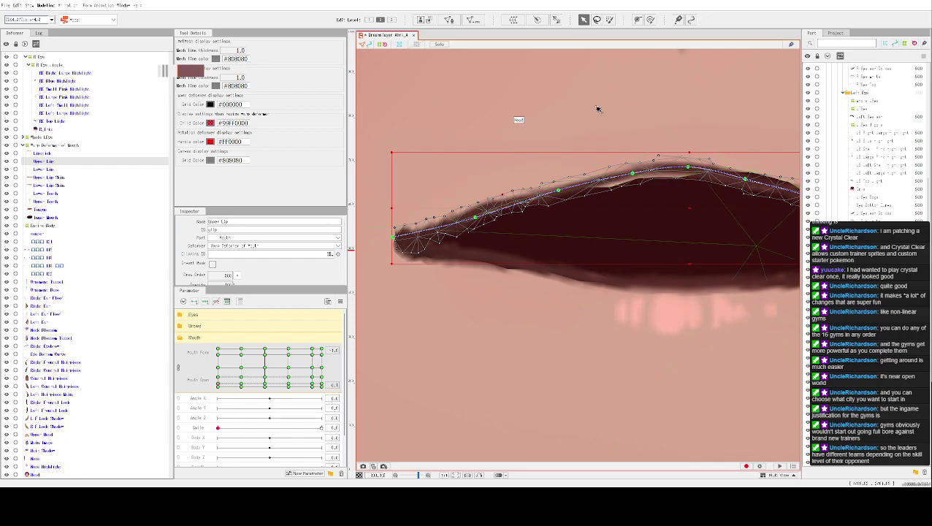
{"action": "left_click_drag", "start_coordinate": [690, 117], "coordinate": [574, 137]}
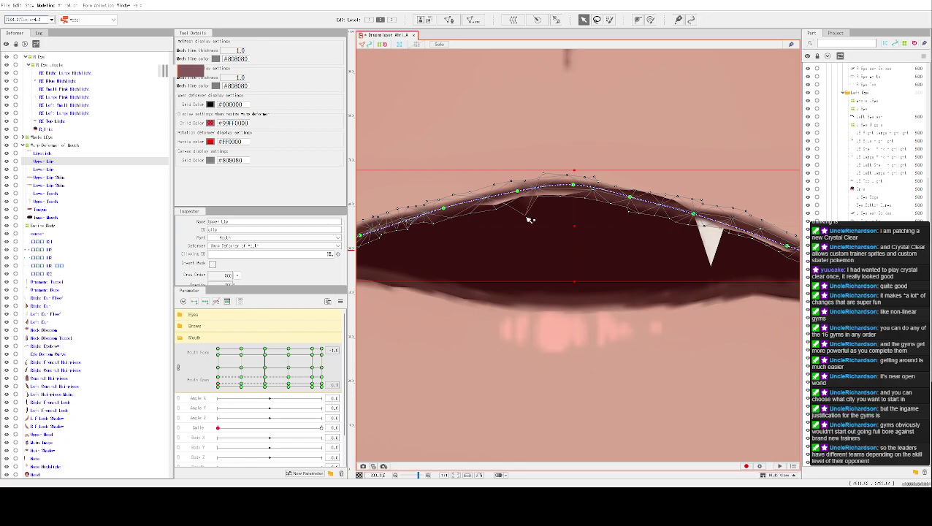
{"action": "left_click_drag", "start_coordinate": [531, 223], "coordinate": [545, 202]}
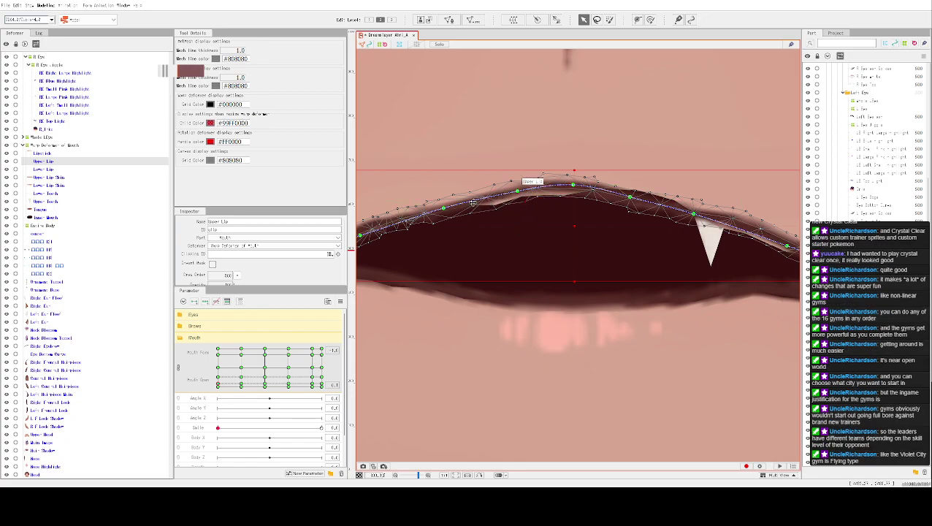
Move an inner-edge vertex of the Upper Lip Skin up to the upper lip's outline at its peak.
{"action": "scroll", "coordinate": [473, 203], "scroll_direction": "up", "scroll_amount": 2}
{"action": "left_click", "coordinate": [475, 173]}
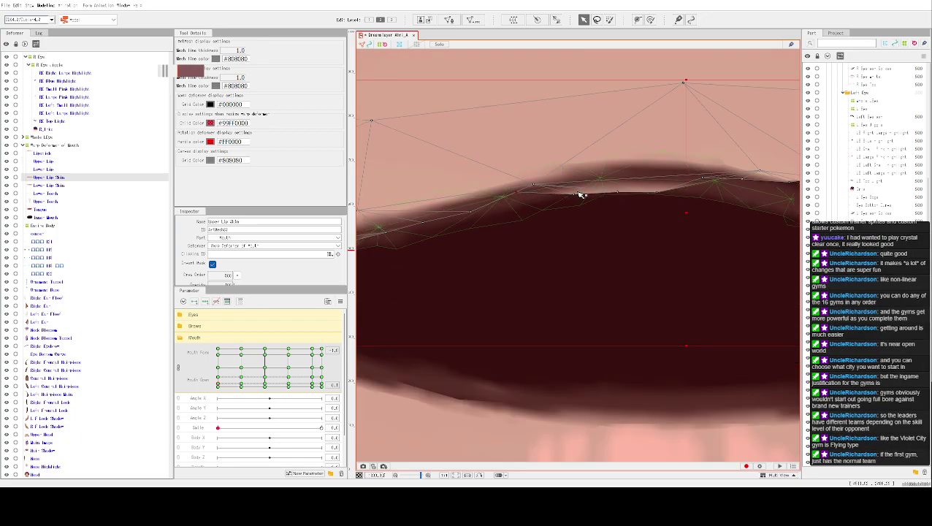
{"action": "left_click_drag", "start_coordinate": [578, 197], "coordinate": [661, 166]}
{"action": "scroll", "coordinate": [699, 148], "scroll_direction": "down", "scroll_amount": 2}
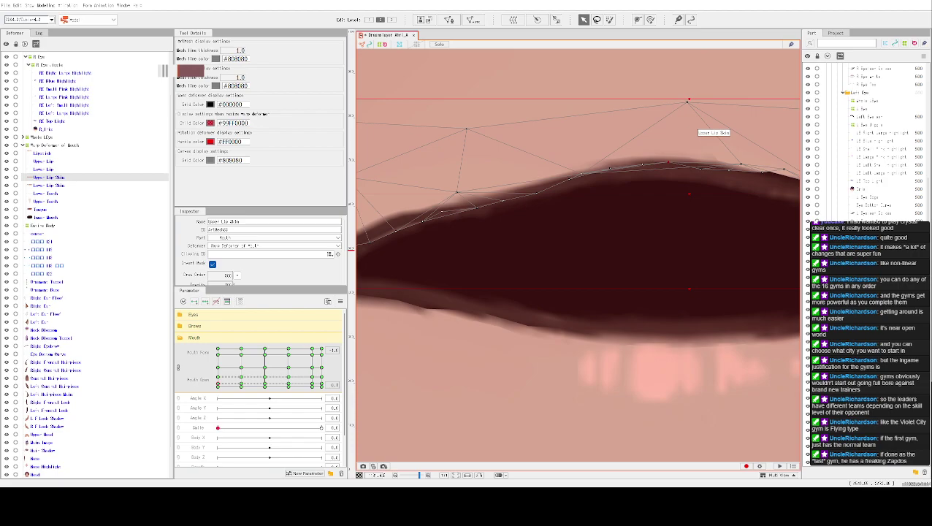
{"action": "left_click_drag", "start_coordinate": [668, 139], "coordinate": [549, 197]}
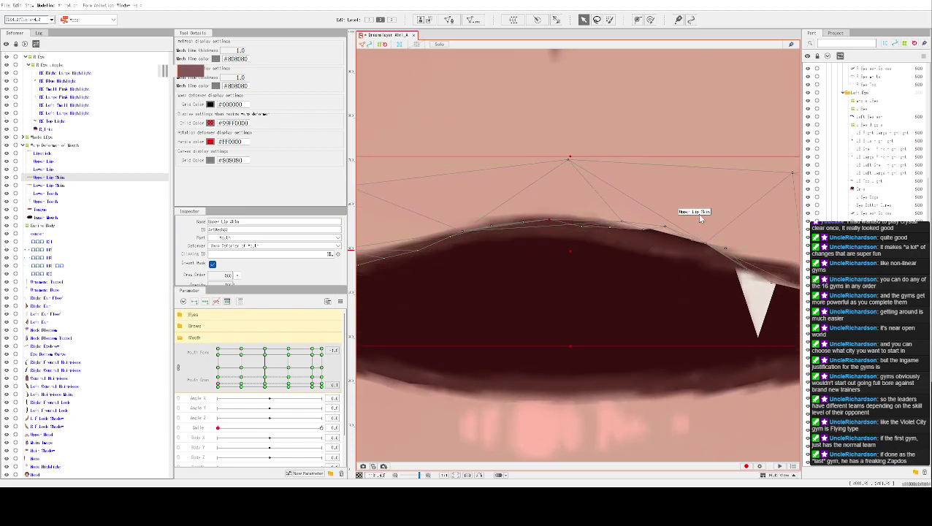
Fit the Upper Lip Skin's edge vertices to the upper lip's outline between the peak and the fang.
{"action": "scroll", "coordinate": [697, 210], "scroll_direction": "down", "scroll_amount": 2}
{"action": "scroll", "coordinate": [691, 232], "scroll_direction": "up", "scroll_amount": 4}
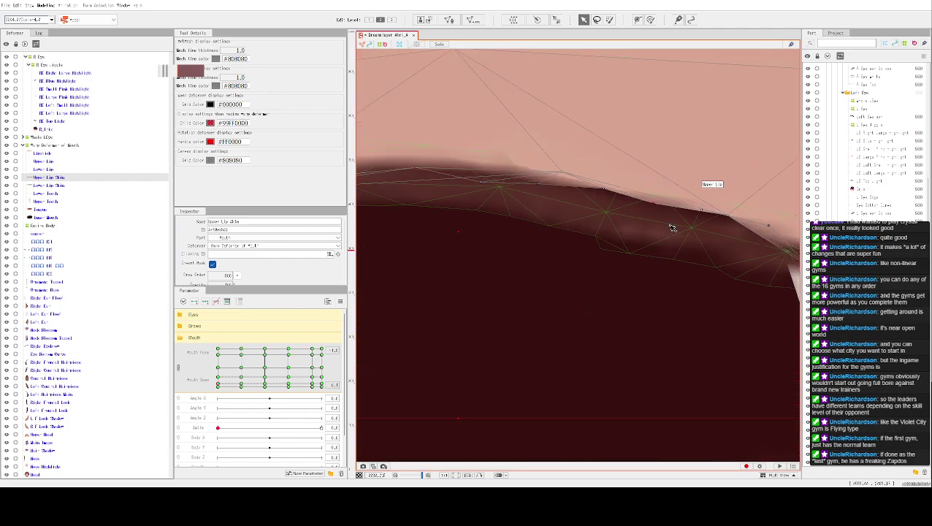
{"action": "left_click_drag", "start_coordinate": [712, 212], "coordinate": [733, 223]}
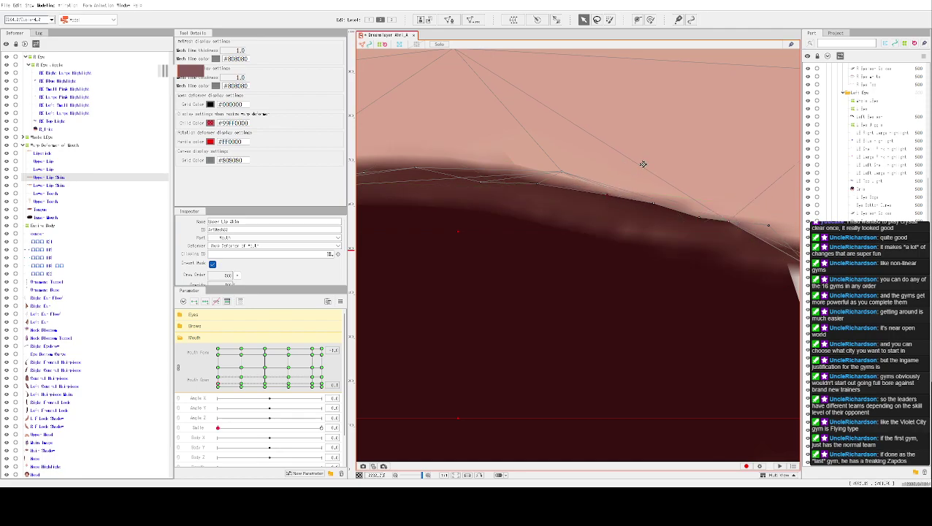
Raise the Upper Lip Skin's edge vertices beside the fang to the upper lip's outline.
{"action": "scroll", "coordinate": [644, 165], "scroll_direction": "down", "scroll_amount": 10}
{"action": "scroll", "coordinate": [680, 150], "scroll_direction": "down", "scroll_amount": 3}
{"action": "scroll", "coordinate": [680, 218], "scroll_direction": "up", "scroll_amount": 8}
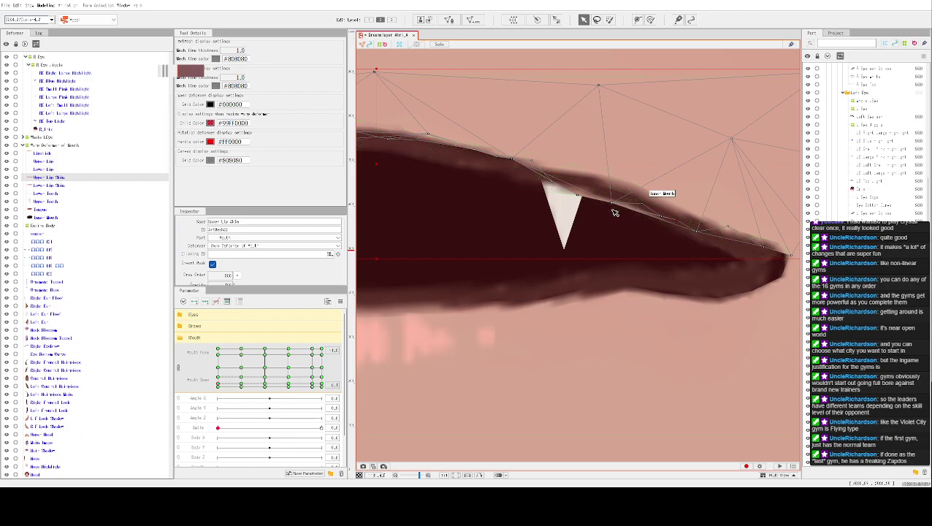
{"action": "left_click_drag", "start_coordinate": [617, 205], "coordinate": [585, 187]}
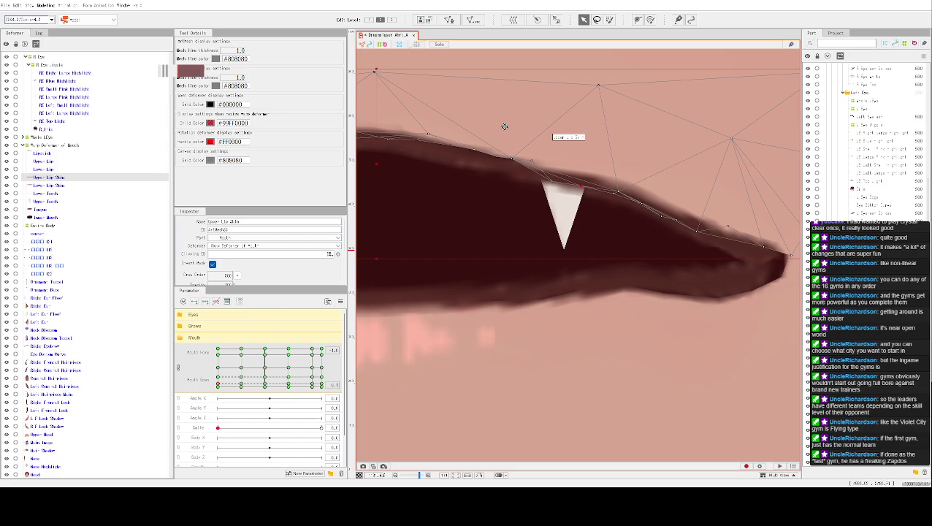
{"action": "left_click_drag", "start_coordinate": [495, 126], "coordinate": [585, 192]}
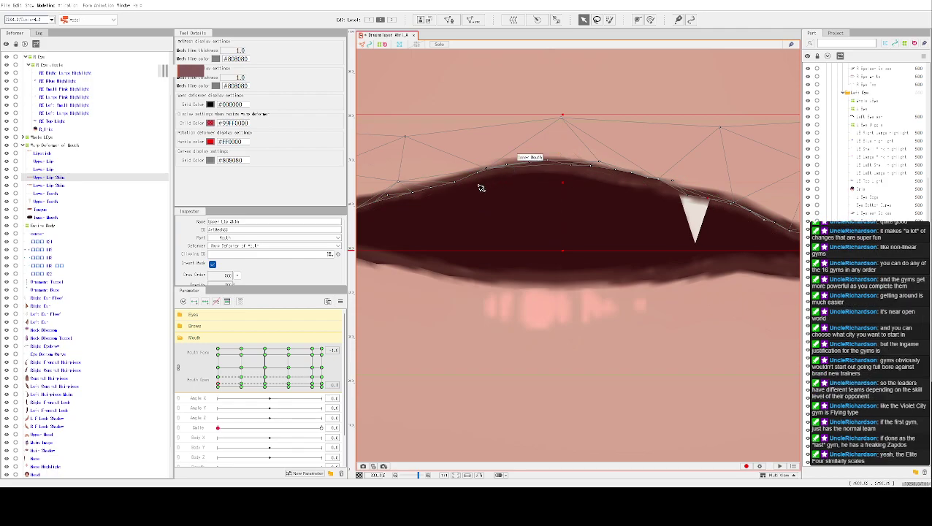
{"action": "scroll", "coordinate": [481, 187], "scroll_direction": "down", "scroll_amount": 2}
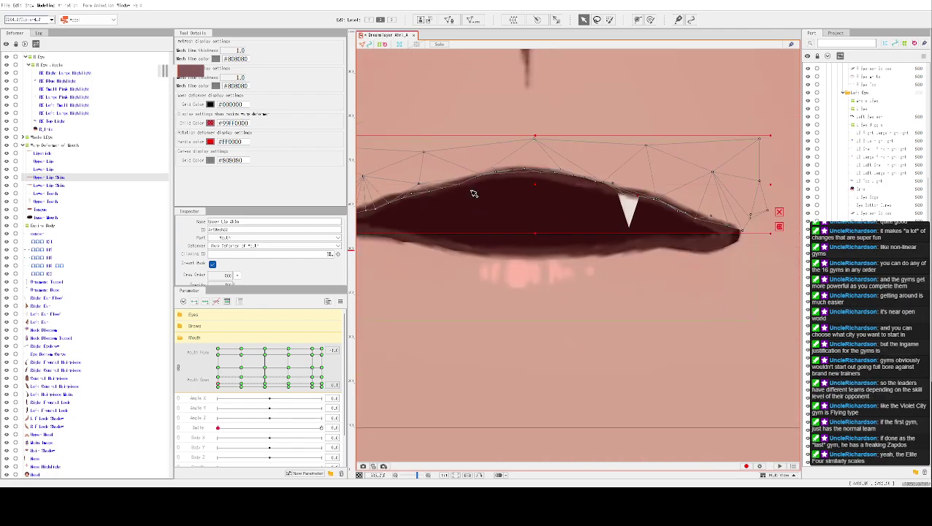
{"action": "scroll", "coordinate": [562, 179], "scroll_direction": "up", "scroll_amount": 3}
{"action": "scroll", "coordinate": [636, 195], "scroll_direction": "down", "scroll_amount": 2}
{"action": "scroll", "coordinate": [636, 195], "scroll_direction": "down", "scroll_amount": 3}
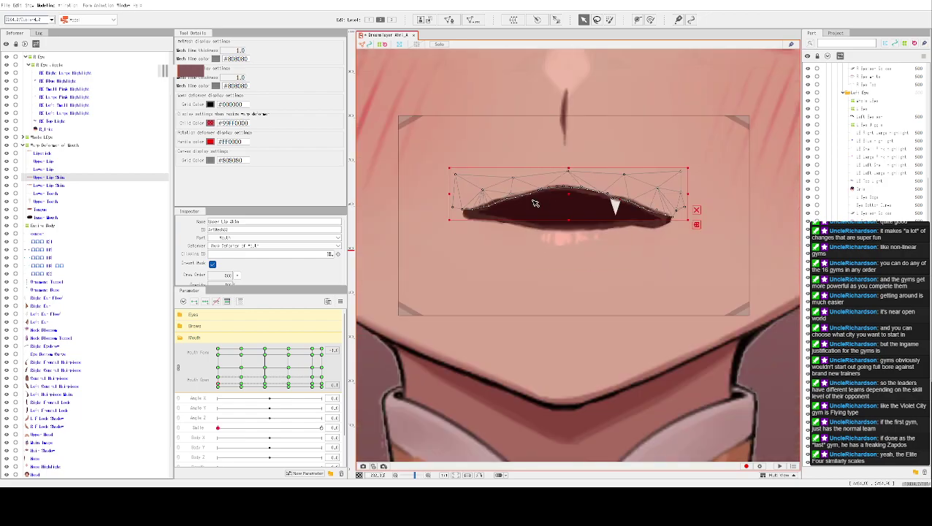
Nudge the Lower Lip slightly downward and check the mouth against the whole face.
{"action": "left_click", "coordinate": [555, 236]}
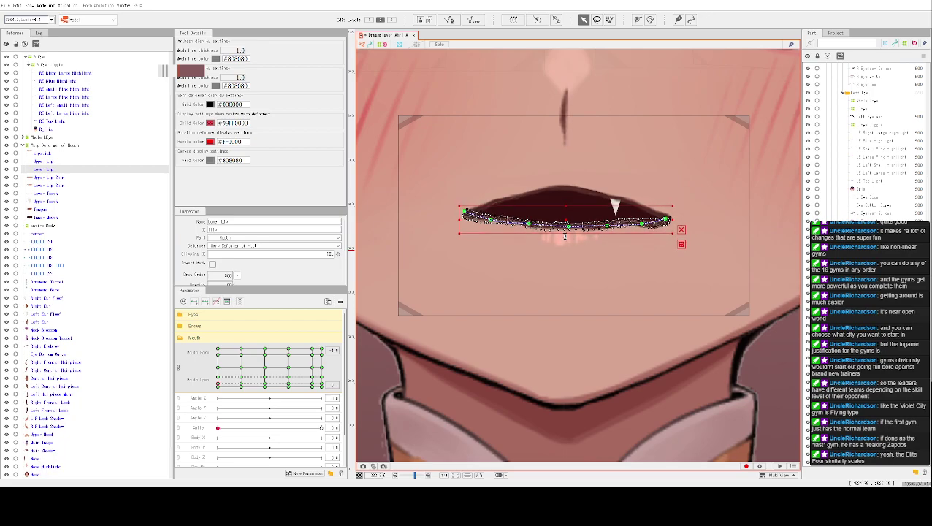
{"action": "scroll", "coordinate": [566, 238], "scroll_direction": "up", "scroll_amount": 1}
{"action": "scroll", "coordinate": [568, 233], "scroll_direction": "up", "scroll_amount": 1}
{"action": "key", "text": "Down"}
{"action": "key", "text": "Down"}
{"action": "key", "text": "Down"}
{"action": "key", "text": "Down"}
{"action": "key", "text": "Down"}
{"action": "key", "text": "Down"}
{"action": "key", "text": "Down"}
{"action": "key", "text": "Down"}
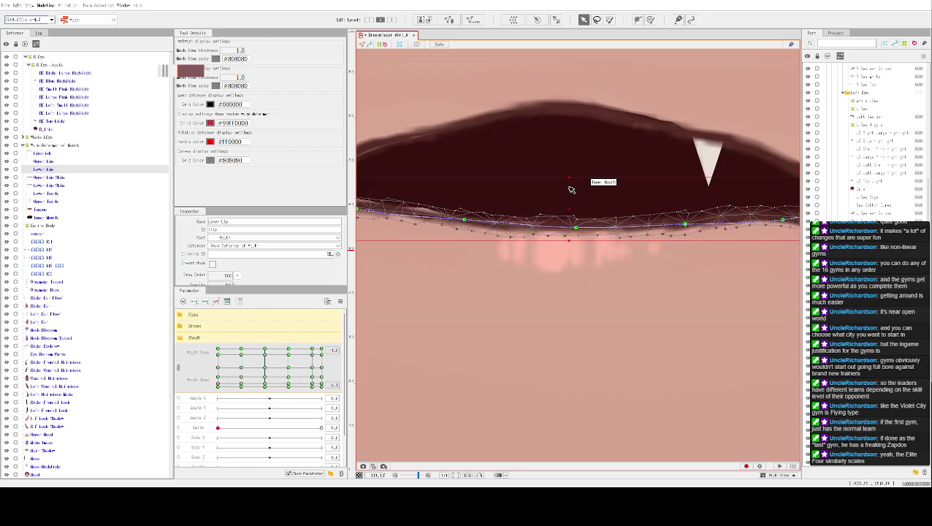
{"action": "scroll", "coordinate": [577, 165], "scroll_direction": "down", "scroll_amount": 1}
{"action": "left_click", "coordinate": [693, 138]}
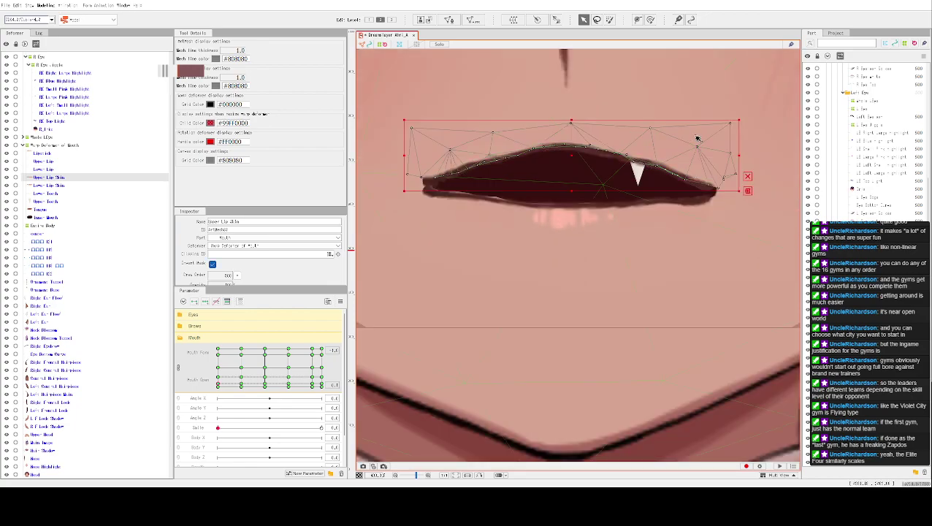
{"action": "scroll", "coordinate": [564, 192], "scroll_direction": "down", "scroll_amount": 3}
{"action": "left_click", "coordinate": [420, 159]}
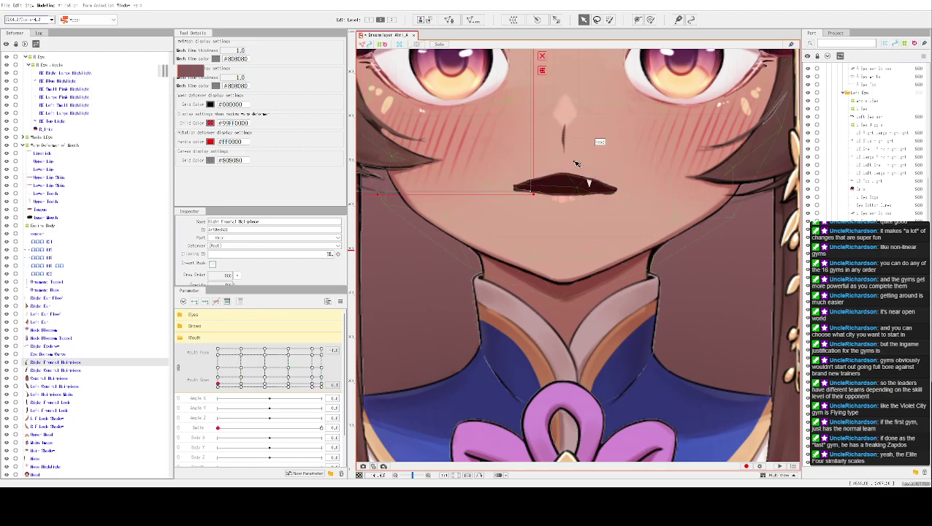
Reshape the Upper Lip's deform path into a smooth arch, repositioning its peak and lowering both mouth-corner points.
{"action": "left_click", "coordinate": [562, 179]}
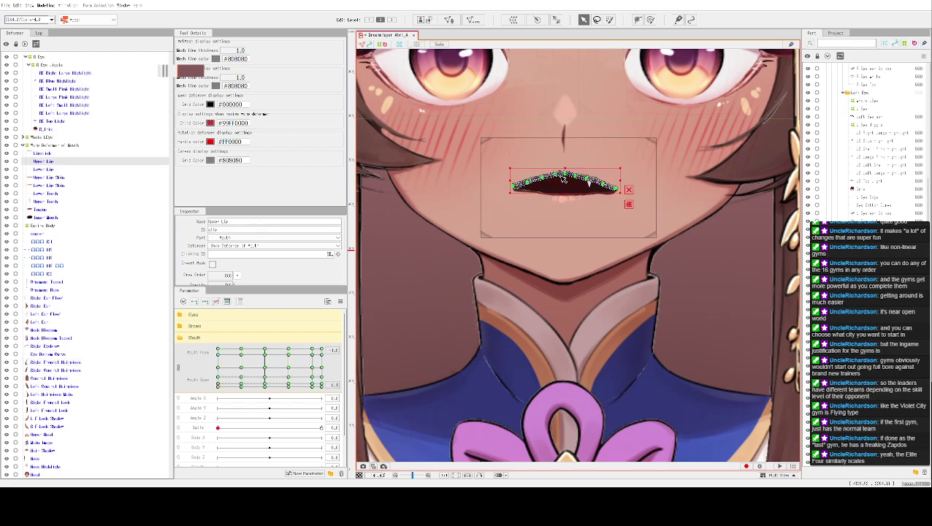
{"action": "scroll", "coordinate": [567, 177], "scroll_direction": "up", "scroll_amount": 3}
{"action": "mouse_move", "coordinate": [564, 201]}
{"action": "left_mouse_down"}
{"action": "mouse_move", "coordinate": [569, 173]}
{"action": "mouse_move", "coordinate": [566, 202]}
{"action": "left_mouse_up"}
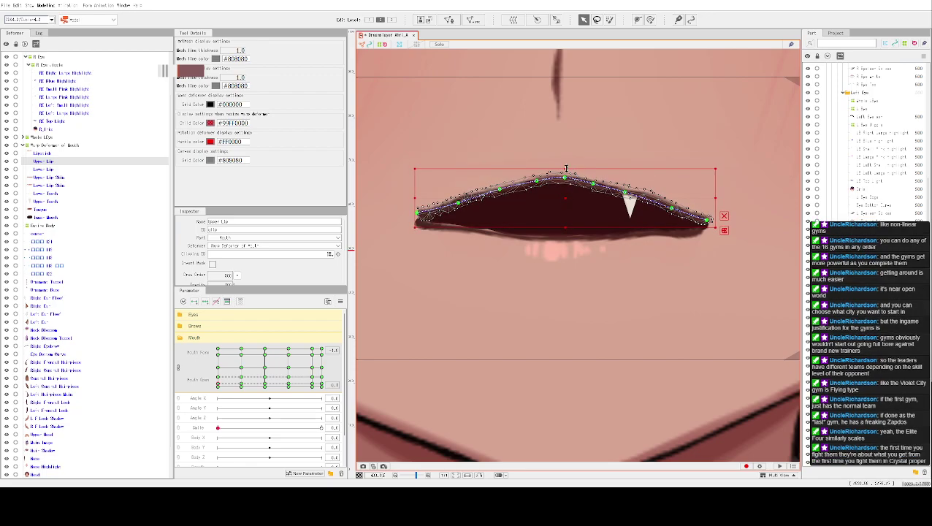
{"action": "left_click_drag", "start_coordinate": [566, 169], "coordinate": [566, 177]}
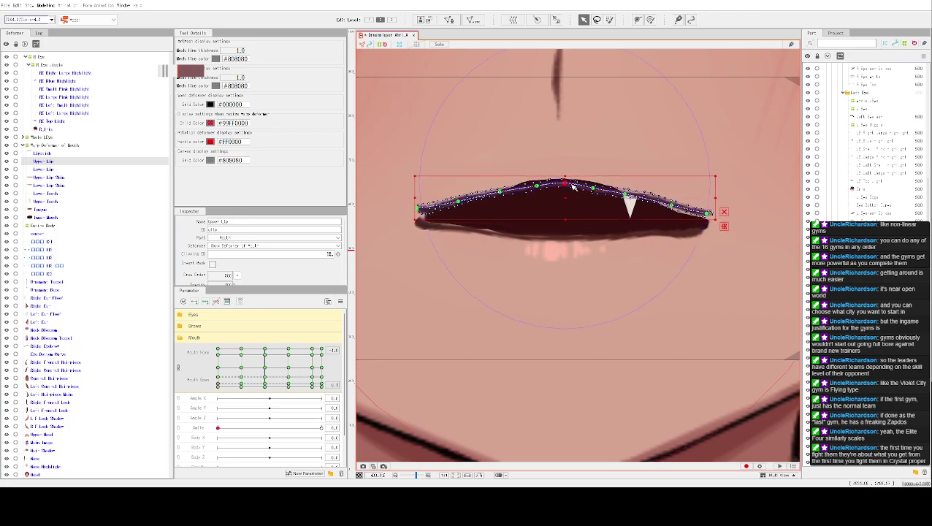
{"action": "key", "text": "b"}
{"action": "left_click_drag", "start_coordinate": [568, 199], "coordinate": [566, 190]}
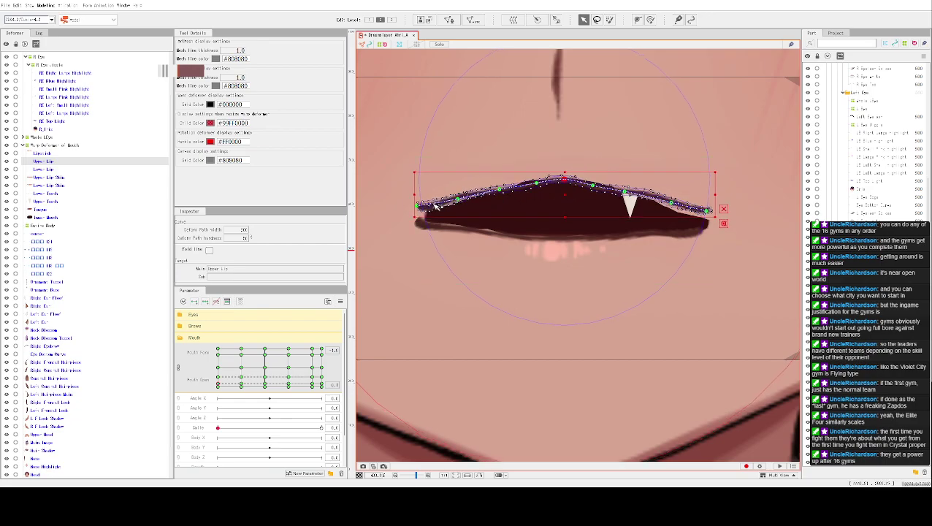
{"action": "left_click_drag", "start_coordinate": [422, 207], "coordinate": [422, 220]}
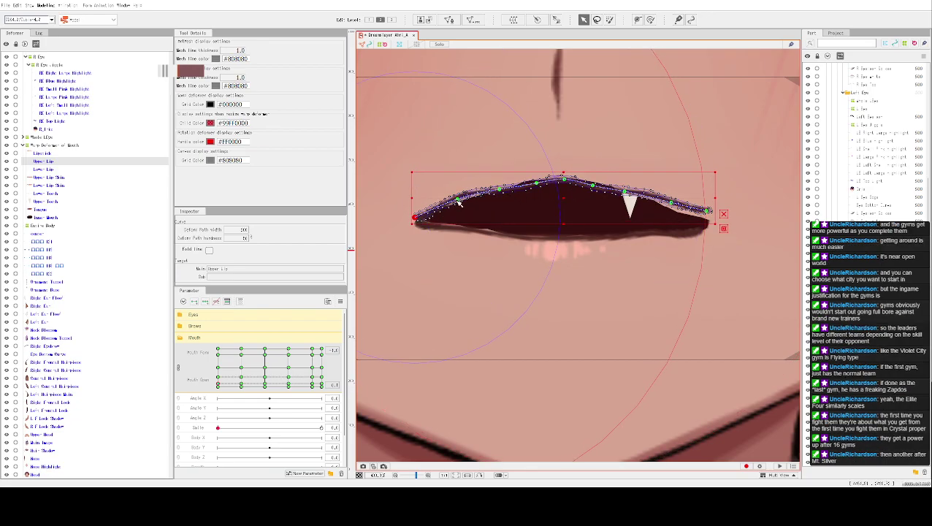
{"action": "left_click_drag", "start_coordinate": [500, 193], "coordinate": [537, 181]}
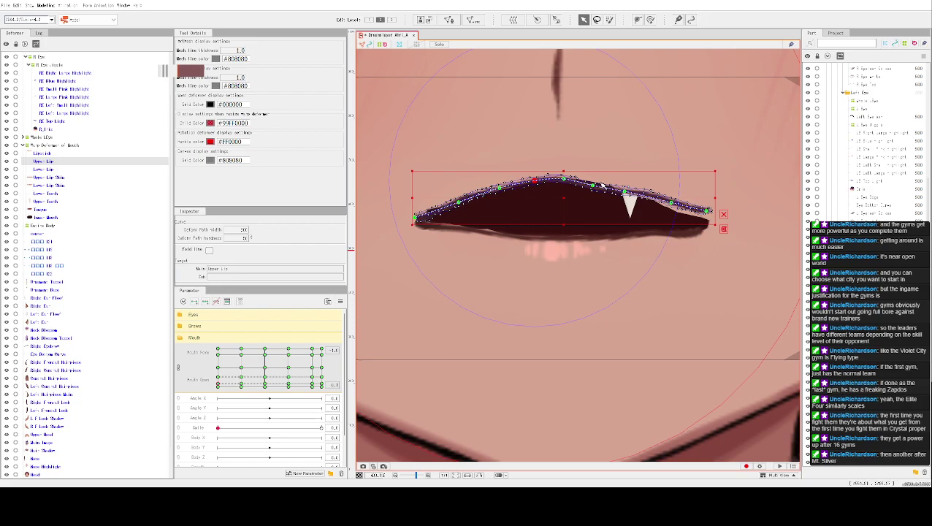
{"action": "mouse_move", "coordinate": [594, 187]}
{"action": "left_mouse_down"}
{"action": "mouse_move", "coordinate": [626, 194]}
{"action": "mouse_move", "coordinate": [671, 205]}
{"action": "mouse_move", "coordinate": [668, 213]}
{"action": "mouse_move", "coordinate": [712, 221]}
{"action": "left_mouse_up"}
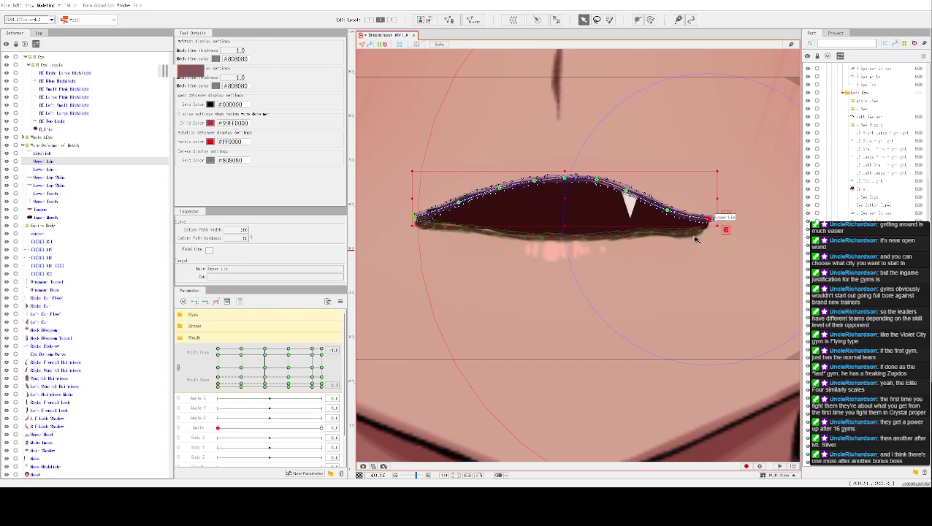
Adjust the Lower Lip's deform path points so its corner meets the upper lip and its middle curves slightly lower.
{"action": "left_click", "coordinate": [710, 222]}
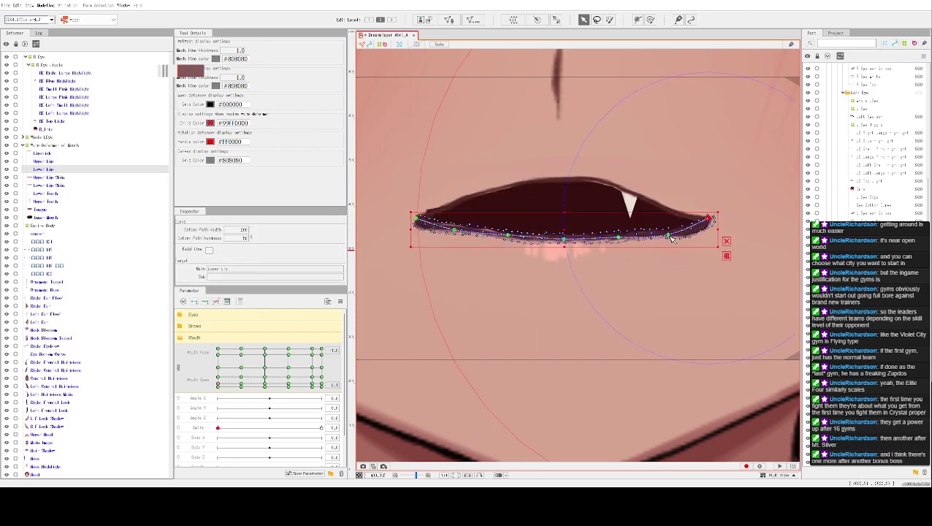
{"action": "left_click", "coordinate": [621, 238]}
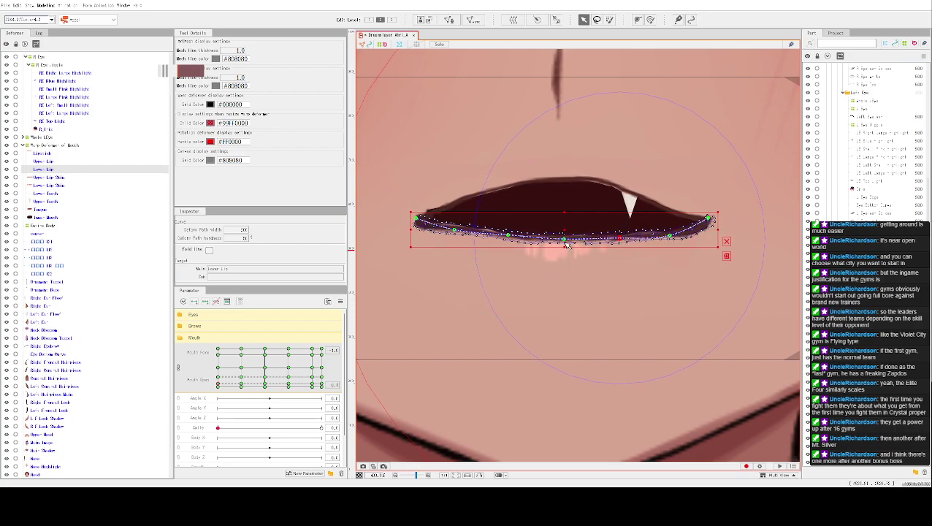
{"action": "left_click_drag", "start_coordinate": [564, 242], "coordinate": [566, 245]}
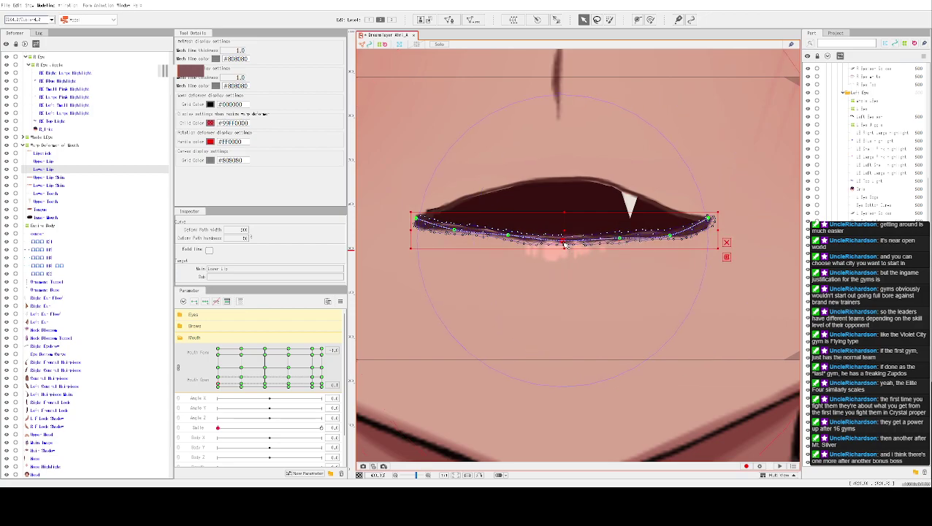
{"action": "left_click", "coordinate": [507, 238]}
{"action": "left_click", "coordinate": [457, 227]}
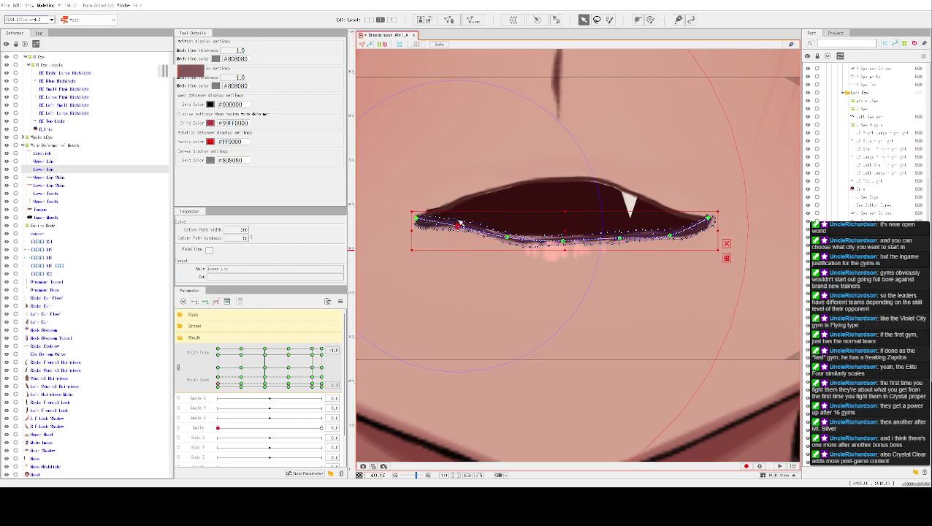
{"action": "left_click_drag", "start_coordinate": [462, 228], "coordinate": [515, 238]}
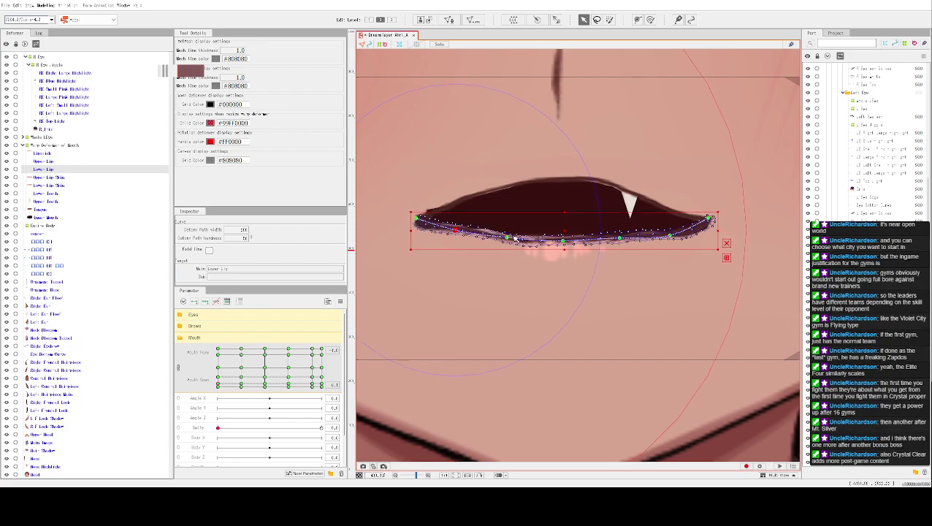
Fit the Lower Lip Skin's upper-edge vertices to the lower lip's outline along the mouth.
{"action": "left_click", "coordinate": [482, 245]}
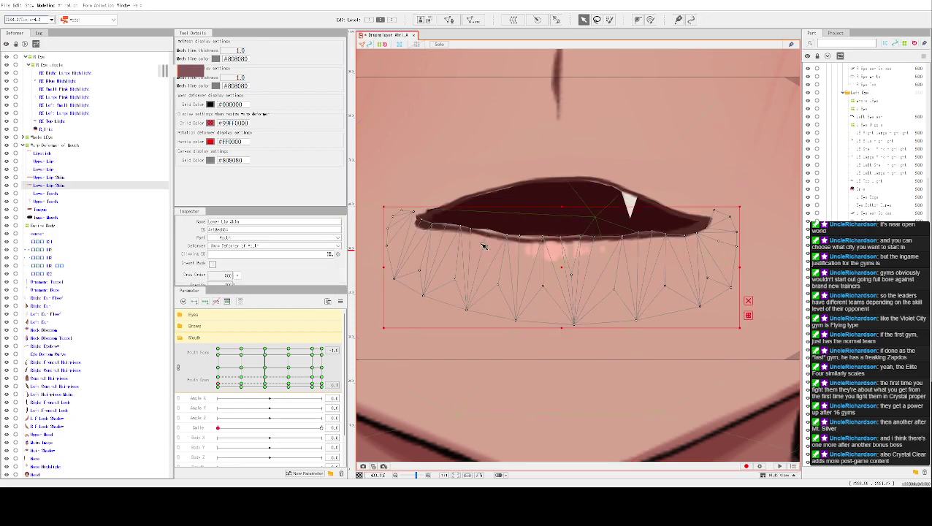
{"action": "scroll", "coordinate": [491, 235], "scroll_direction": "up", "scroll_amount": 3}
{"action": "left_click_drag", "start_coordinate": [490, 222], "coordinate": [486, 234]}
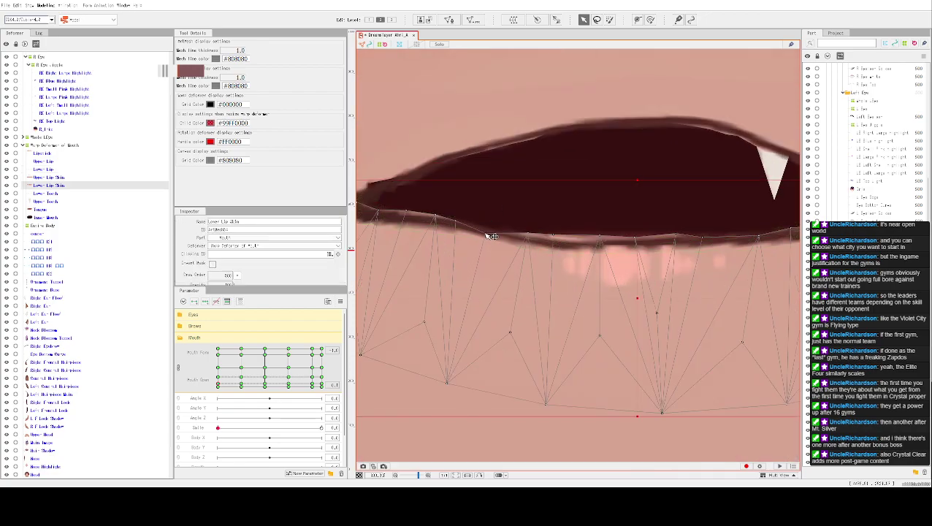
{"action": "left_click_drag", "start_coordinate": [438, 216], "coordinate": [441, 221]}
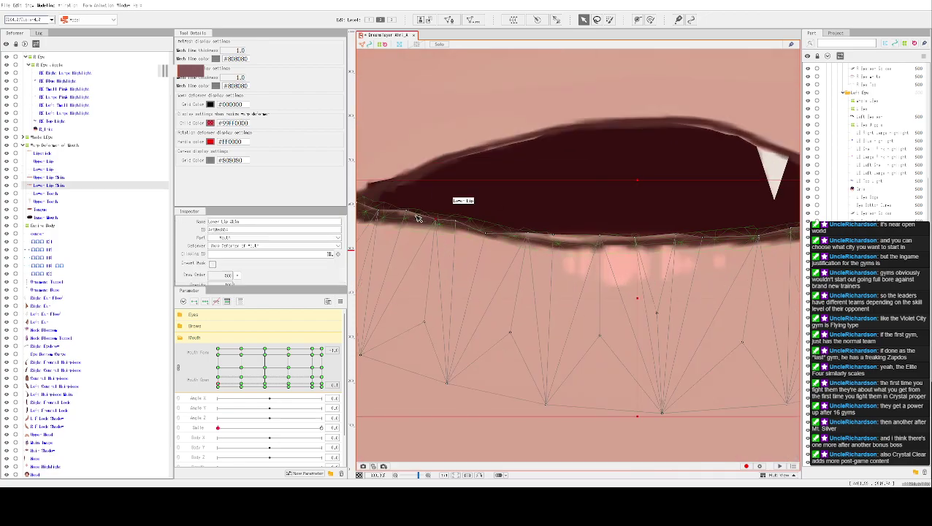
{"action": "left_click", "coordinate": [407, 217]}
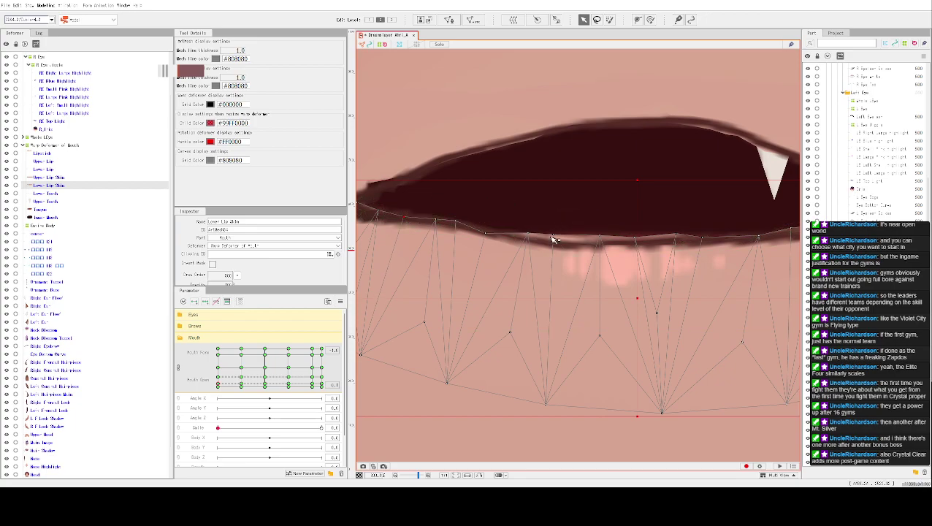
{"action": "left_click_drag", "start_coordinate": [555, 238], "coordinate": [529, 239]}
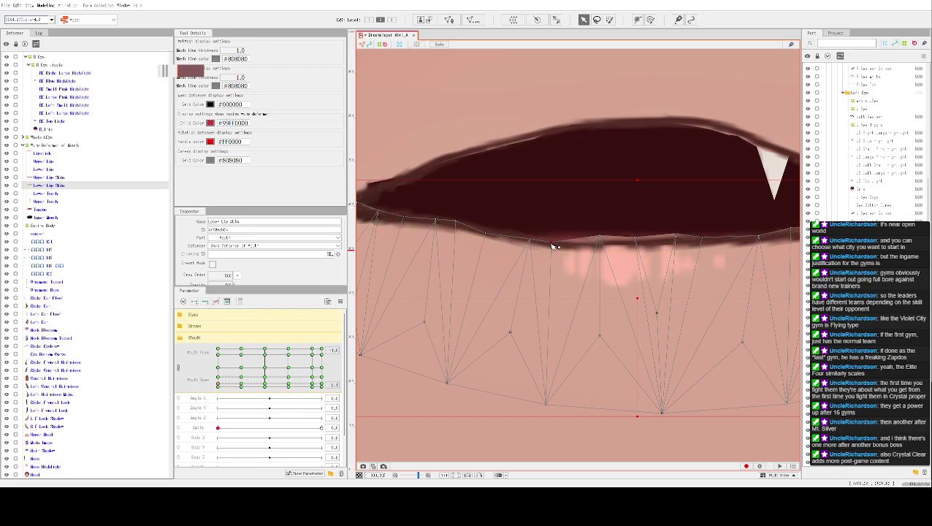
{"action": "left_click_drag", "start_coordinate": [600, 236], "coordinate": [601, 246]}
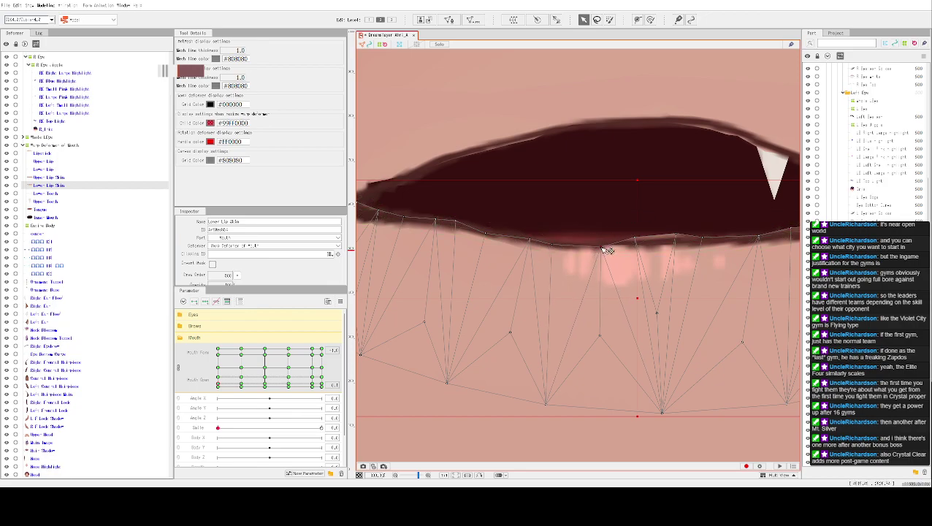
{"action": "left_click_drag", "start_coordinate": [676, 240], "coordinate": [572, 248]}
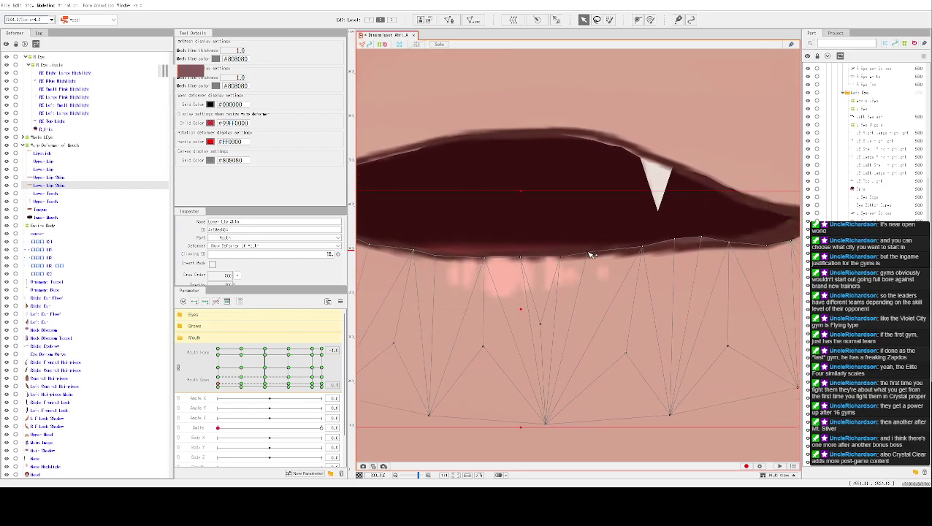
{"action": "left_click_drag", "start_coordinate": [643, 246], "coordinate": [637, 277]}
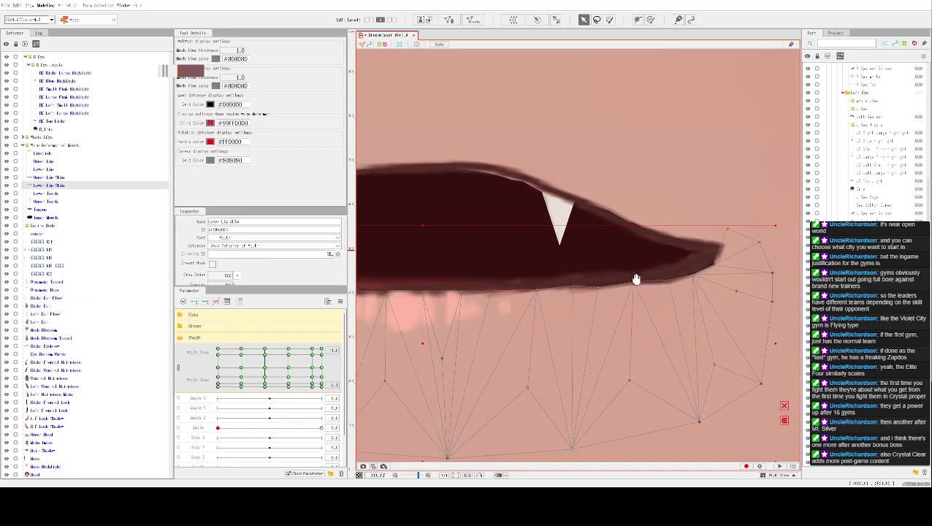
Fit the Upper Lip Skin's lower-edge vertices to the upper lip's outline, from the corner on the fang side towards the lip's peak.
{"action": "left_click_drag", "start_coordinate": [572, 155], "coordinate": [626, 192]}
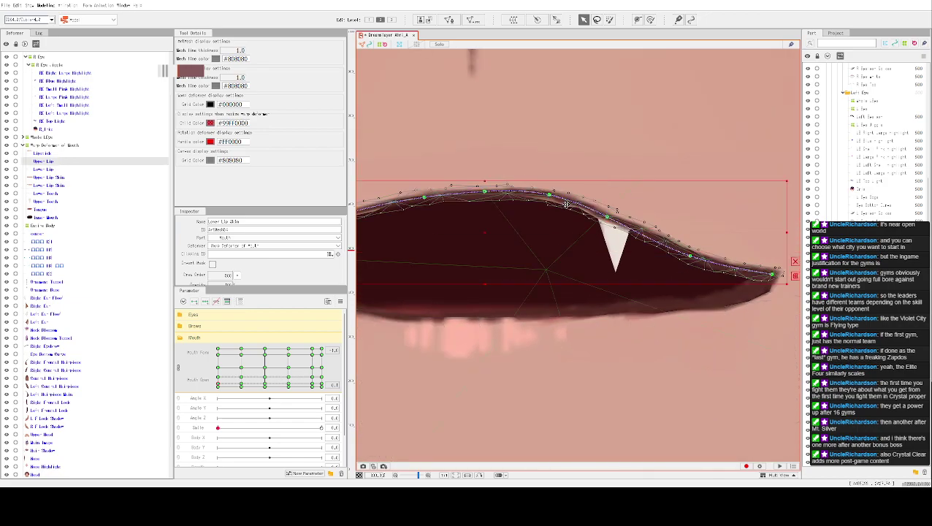
{"action": "left_click", "coordinate": [582, 198]}
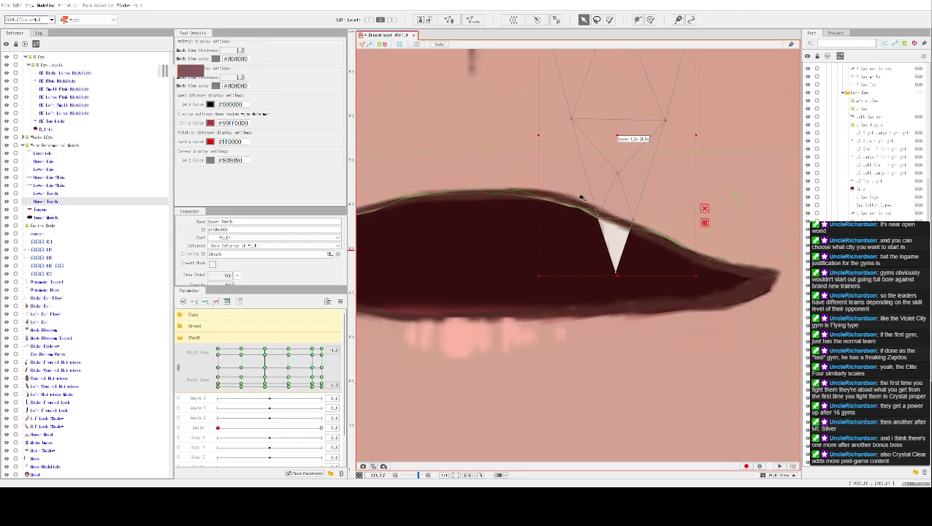
{"action": "left_click", "coordinate": [522, 151]}
{"action": "left_click", "coordinate": [543, 127]}
{"action": "scroll", "coordinate": [577, 139], "scroll_direction": "down", "scroll_amount": 3}
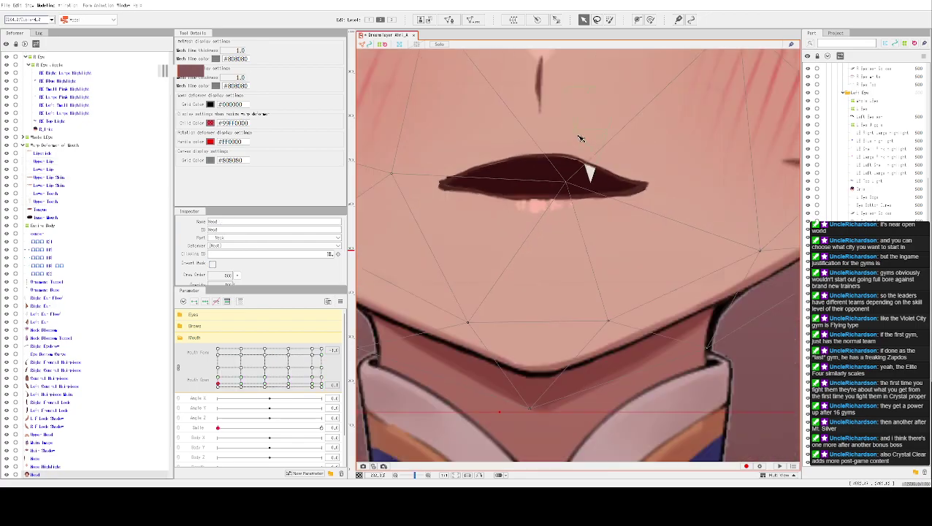
{"action": "left_click", "coordinate": [644, 167]}
{"action": "scroll", "coordinate": [639, 169], "scroll_direction": "up", "scroll_amount": 4}
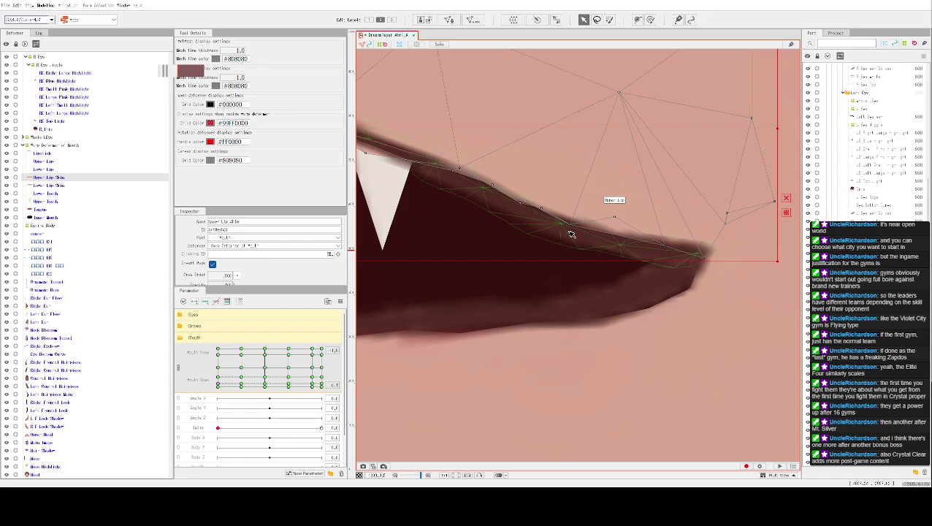
{"action": "left_click_drag", "start_coordinate": [571, 224], "coordinate": [576, 215]}
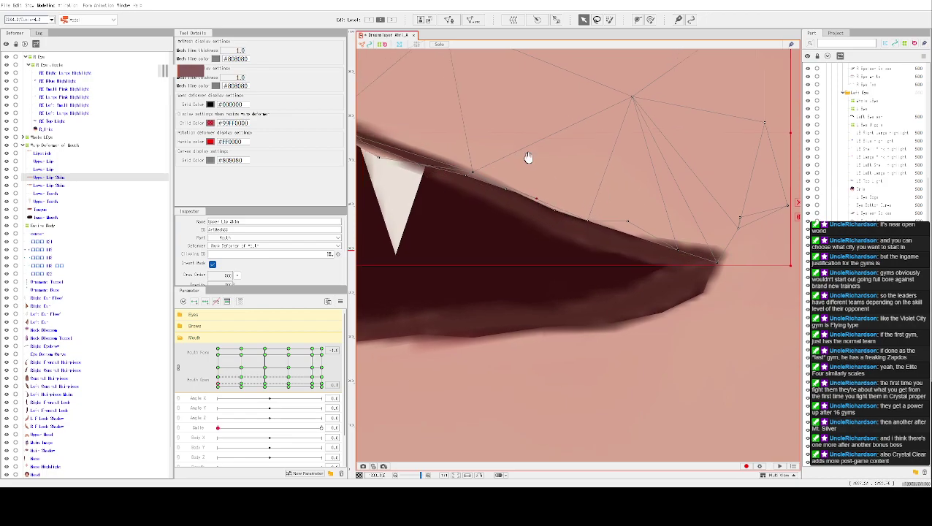
{"action": "scroll", "coordinate": [520, 152], "scroll_direction": "up", "scroll_amount": 2}
{"action": "left_click_drag", "start_coordinate": [564, 227], "coordinate": [571, 212]}
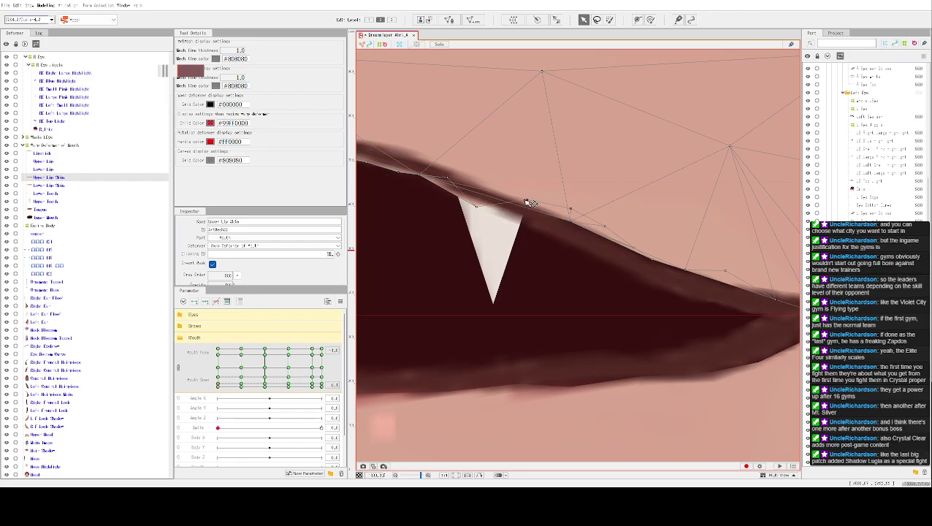
{"action": "left_click_drag", "start_coordinate": [423, 138], "coordinate": [594, 181]}
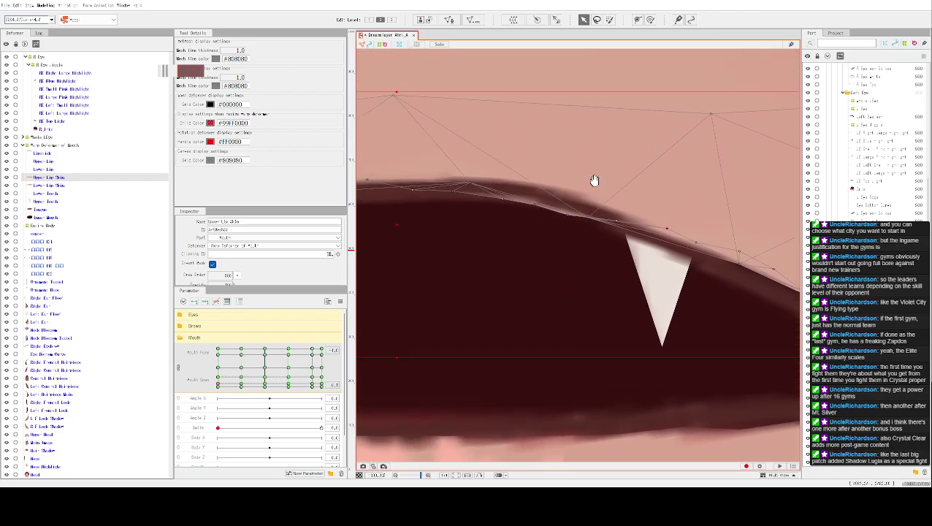
{"action": "left_click_drag", "start_coordinate": [590, 217], "coordinate": [572, 203]}
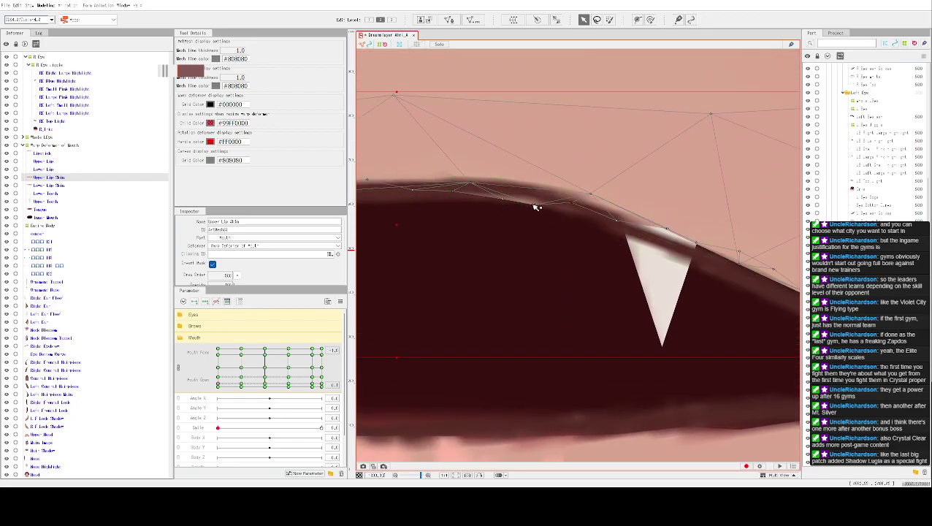
{"action": "mouse_move", "coordinate": [501, 200]}
{"action": "left_mouse_down"}
{"action": "mouse_move", "coordinate": [547, 216]}
{"action": "mouse_move", "coordinate": [553, 237]}
{"action": "mouse_move", "coordinate": [669, 241]}
{"action": "mouse_move", "coordinate": [628, 252]}
{"action": "mouse_move", "coordinate": [530, 312]}
{"action": "mouse_move", "coordinate": [704, 266]}
{"action": "left_mouse_up"}
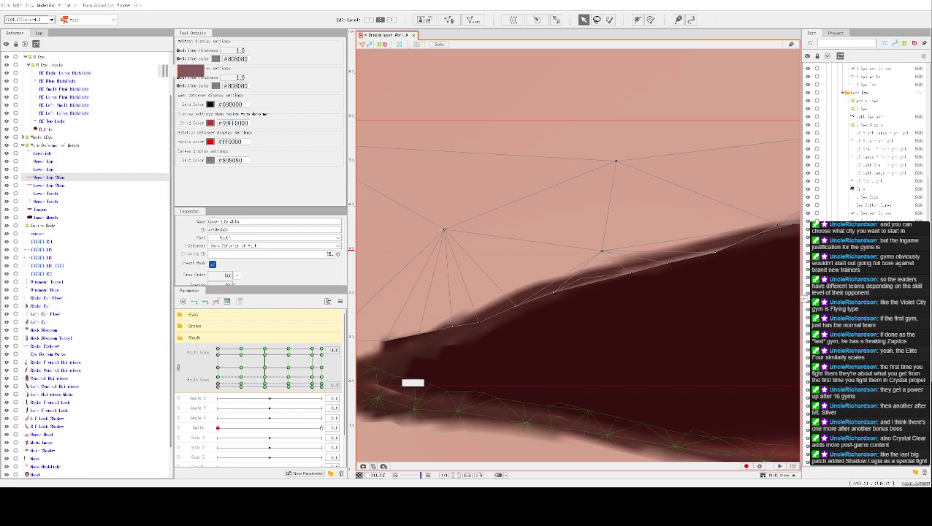
{"action": "key", "text": "ctrl+z"}
{"action": "key", "text": "ctrl+y"}
{"action": "key", "text": "ctrl+y"}
{"action": "key", "text": "ctrl+y"}
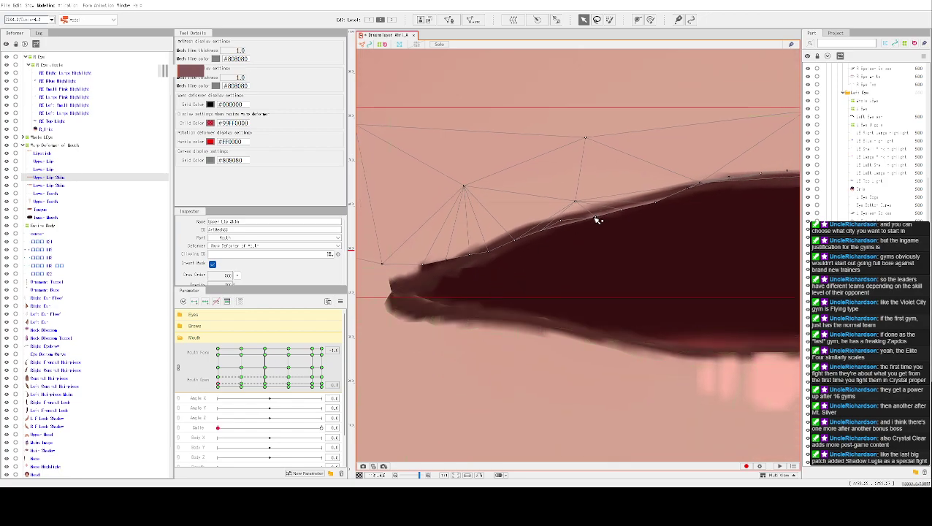
{"action": "double_click", "coordinate": [627, 198]}
{"action": "scroll", "coordinate": [603, 210], "scroll_direction": "down", "scroll_amount": 2}
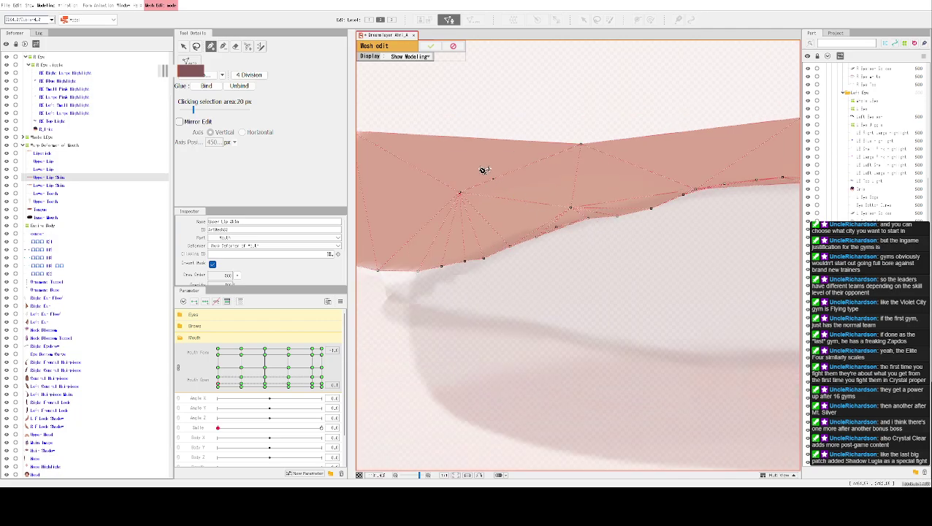
{"action": "left_click", "coordinate": [453, 46]}
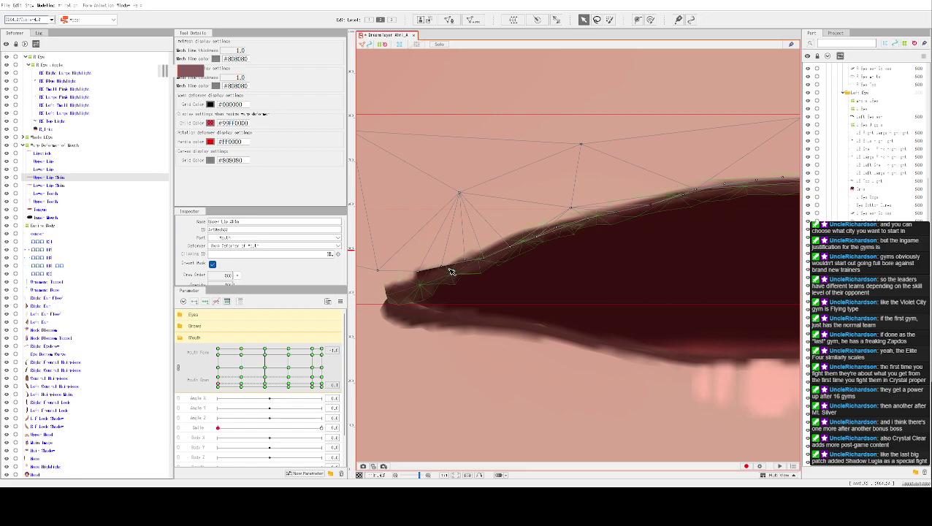
Move the Upper Lip Skin's vertices at the corner opposite the fang down onto the lip outline and check the mouth.
{"action": "left_click_drag", "start_coordinate": [422, 273], "coordinate": [422, 285]}
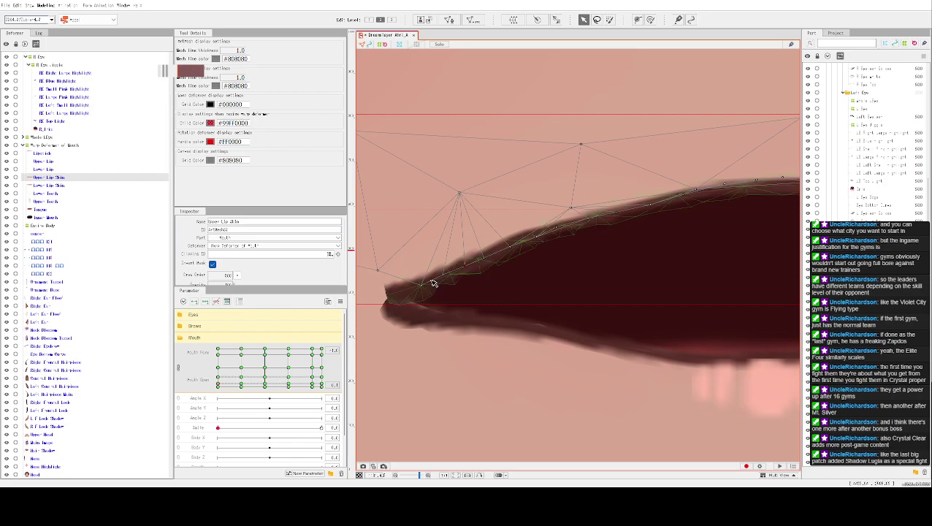
{"action": "left_click_drag", "start_coordinate": [377, 270], "coordinate": [386, 307]}
{"action": "left_click", "coordinate": [390, 296]}
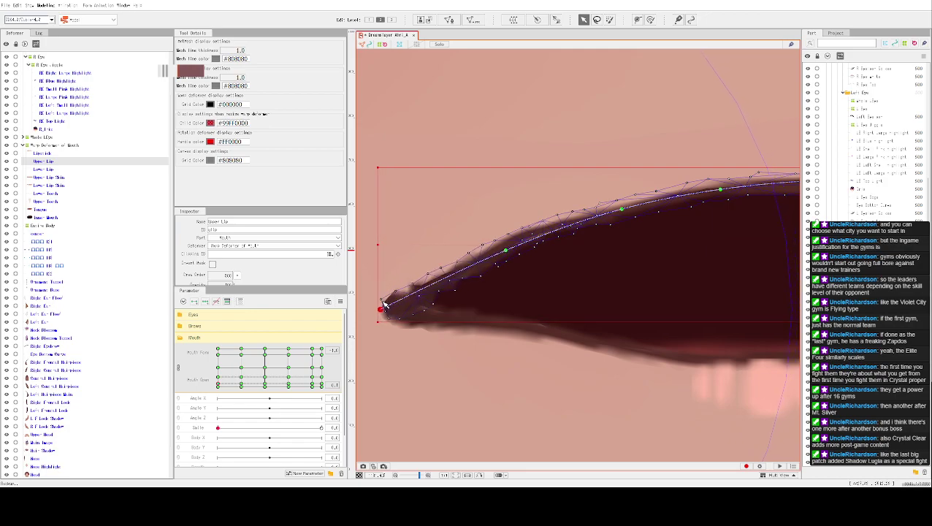
{"action": "scroll", "coordinate": [510, 201], "scroll_direction": "down", "scroll_amount": 3}
{"action": "left_click", "coordinate": [599, 321]}
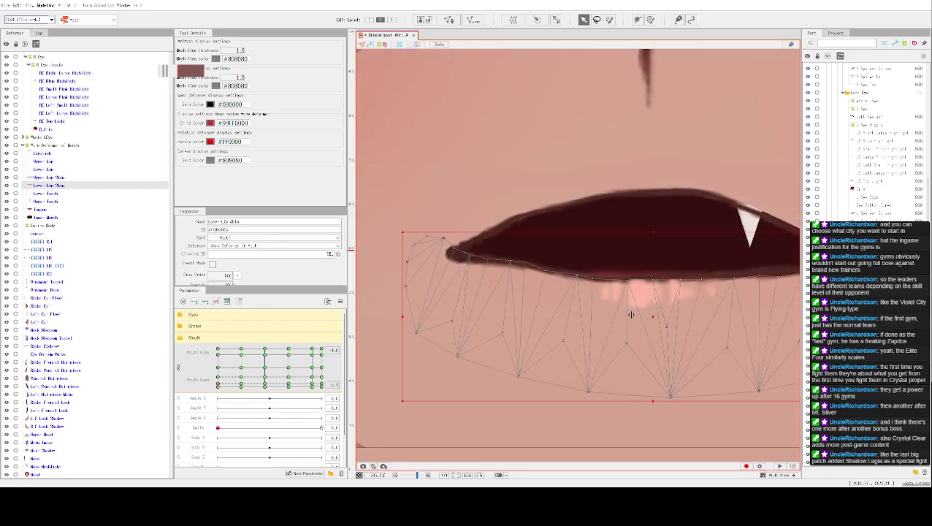
{"action": "scroll", "coordinate": [657, 277], "scroll_direction": "down", "scroll_amount": 2}
{"action": "left_click_drag", "start_coordinate": [693, 172], "coordinate": [597, 190]}
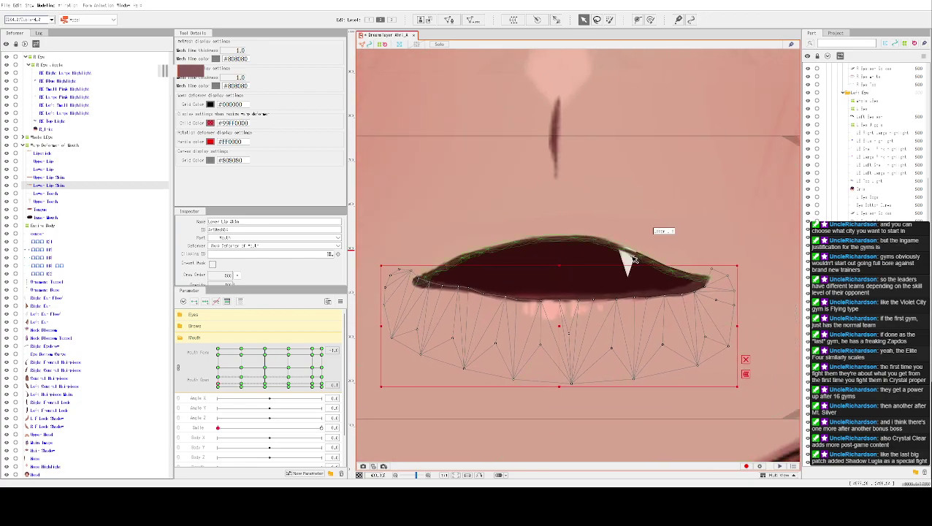
Move the Upper Lip Skin's edge vertex above the fang slightly lower to cover the part of the tooth sticking out over the lip.
{"action": "left_click", "coordinate": [631, 258]}
{"action": "scroll", "coordinate": [645, 224], "scroll_direction": "up", "scroll_amount": 3}
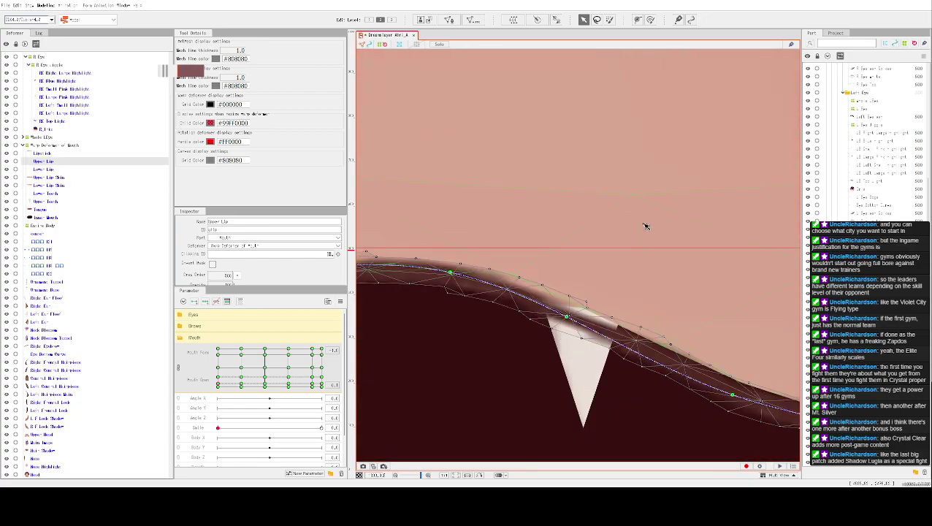
{"action": "left_click", "coordinate": [595, 305]}
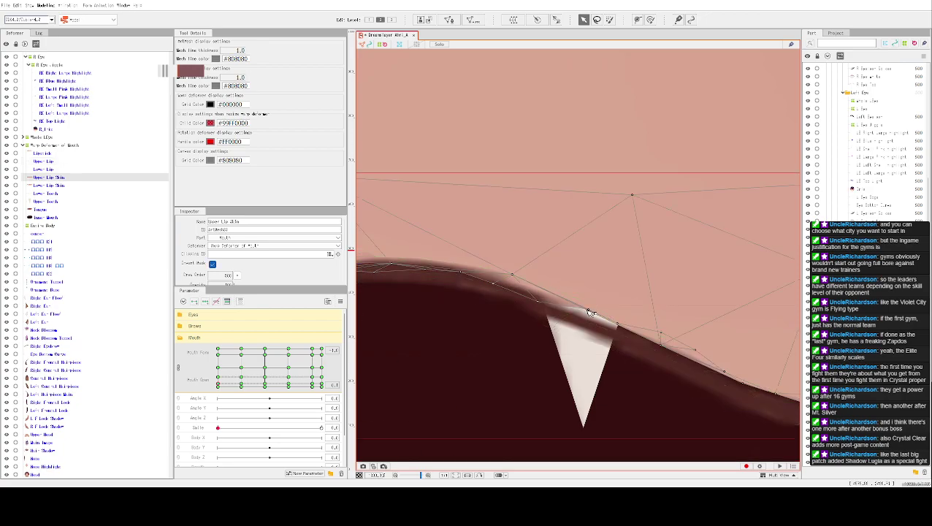
{"action": "left_click_drag", "start_coordinate": [620, 327], "coordinate": [618, 337]}
Examine how the opened mouth and its lipstick look at full-body, face and close-up distance.
{"action": "scroll", "coordinate": [645, 315], "scroll_direction": "down", "scroll_amount": 5}
{"action": "left_click", "coordinate": [595, 358]}
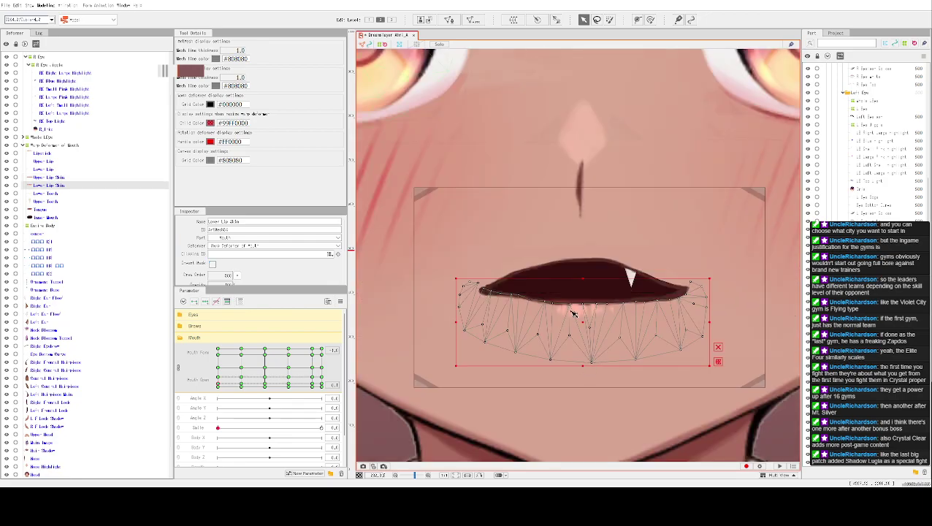
{"action": "scroll", "coordinate": [584, 130], "scroll_direction": "down", "scroll_amount": 5}
{"action": "left_click", "coordinate": [557, 158]}
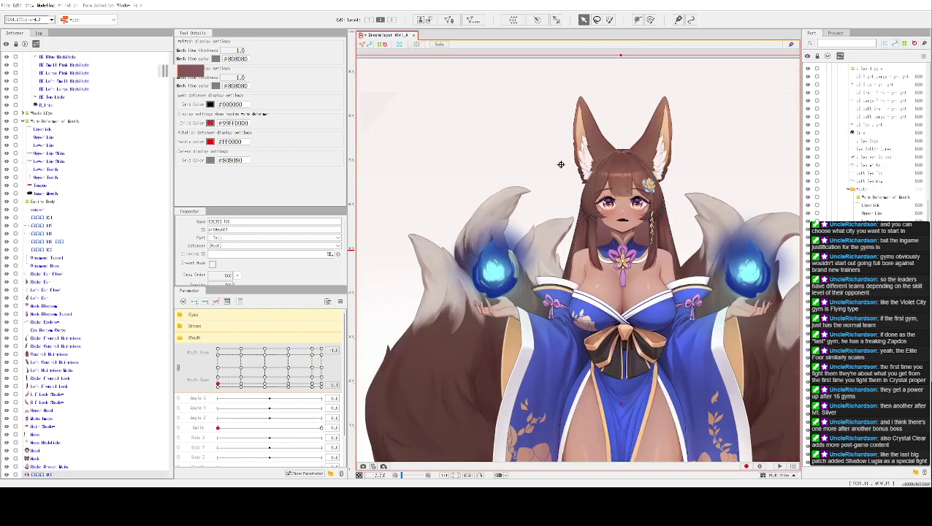
{"action": "scroll", "coordinate": [557, 158], "scroll_direction": "up", "scroll_amount": 5}
{"action": "scroll", "coordinate": [572, 207], "scroll_direction": "down", "scroll_amount": 3}
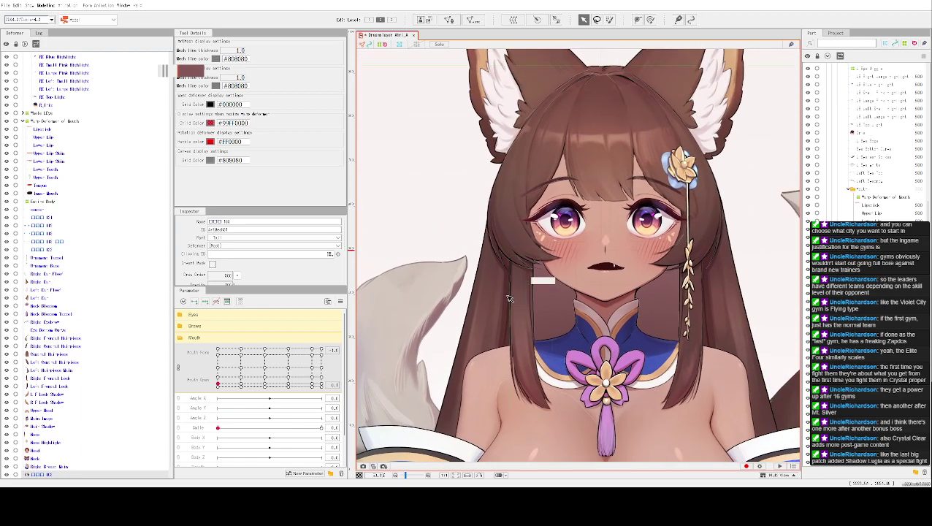
{"action": "scroll", "coordinate": [482, 292], "scroll_direction": "up", "scroll_amount": 5}
{"action": "scroll", "coordinate": [522, 291], "scroll_direction": "down", "scroll_amount": 3}
{"action": "scroll", "coordinate": [606, 270], "scroll_direction": "up", "scroll_amount": 5}
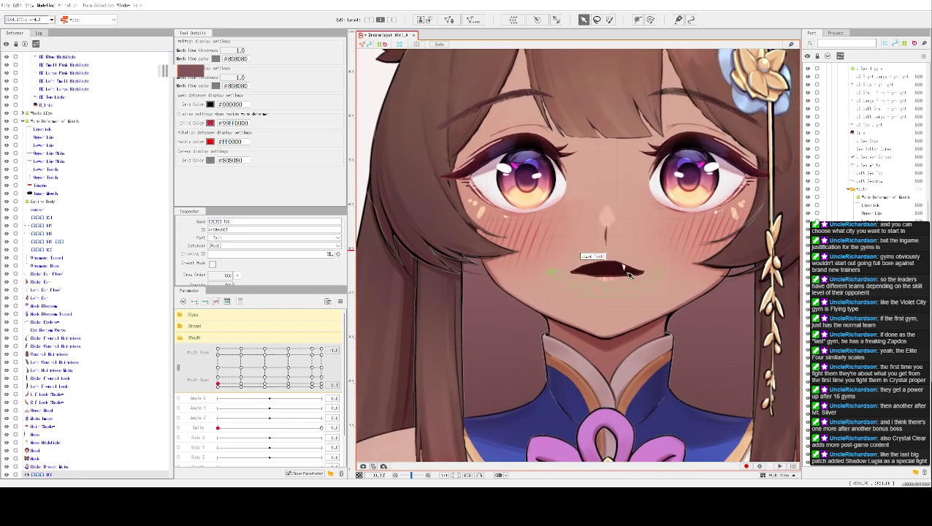
{"action": "left_click", "coordinate": [585, 274]}
{"action": "left_click", "coordinate": [584, 274]}
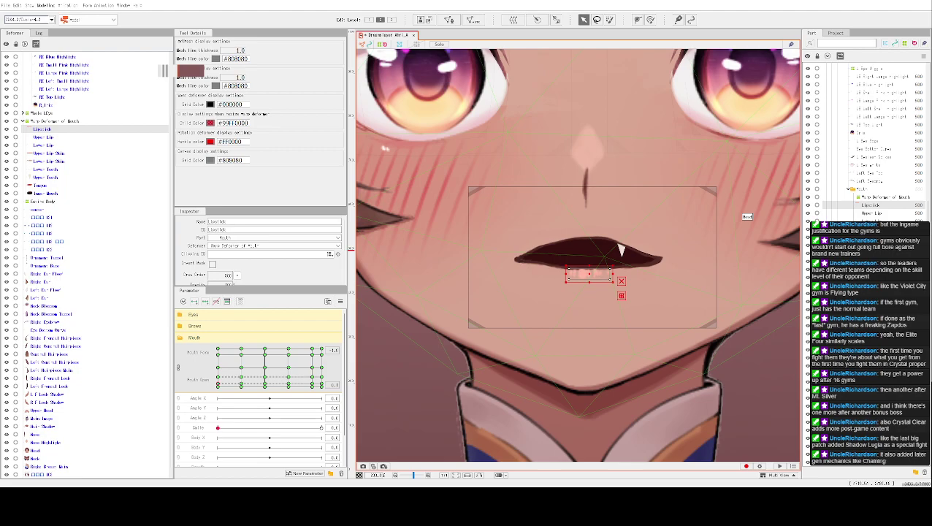
{"action": "scroll", "coordinate": [663, 344], "scroll_direction": "up", "scroll_amount": 2}
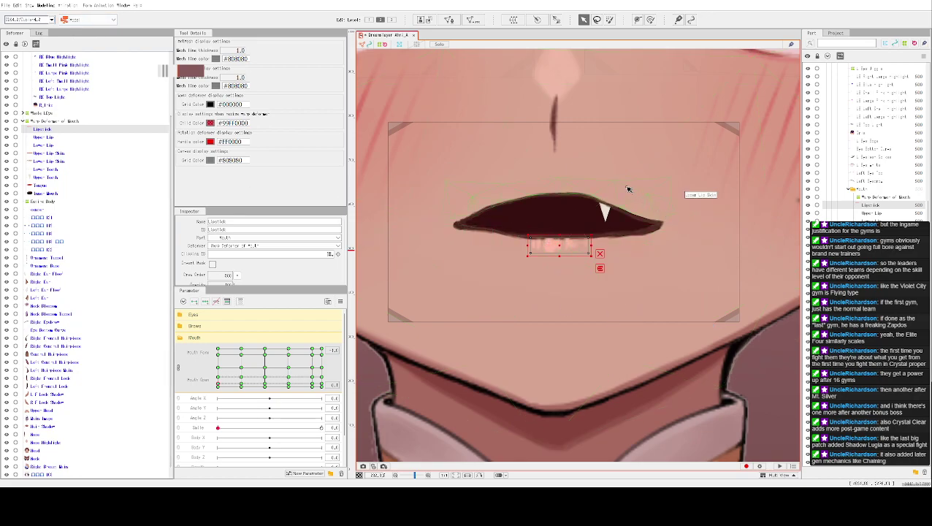
{"action": "scroll", "coordinate": [596, 169], "scroll_direction": "up", "scroll_amount": 3}
Adjust the Lower Lip's deform path points so its middle curves lower and its fang-side corner meets the upper lip.
{"action": "left_click", "coordinate": [507, 209]}
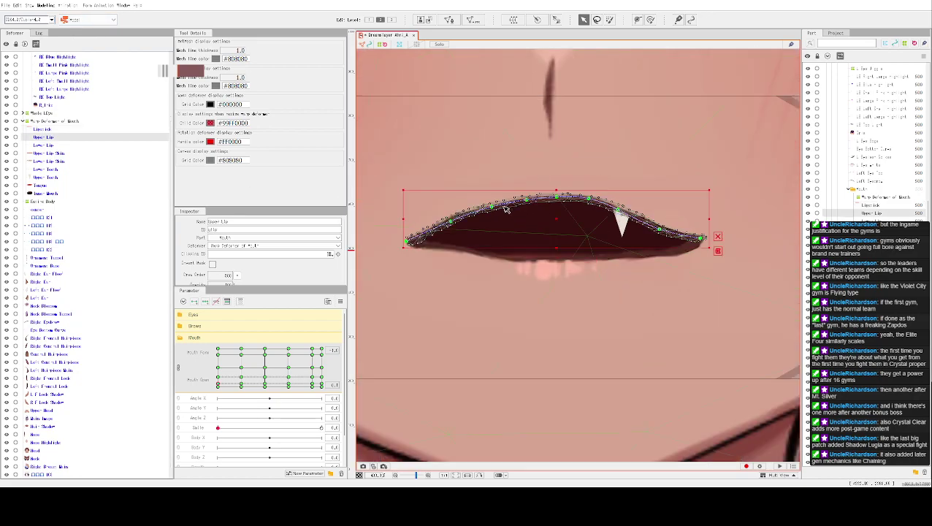
{"action": "left_click", "coordinate": [529, 266]}
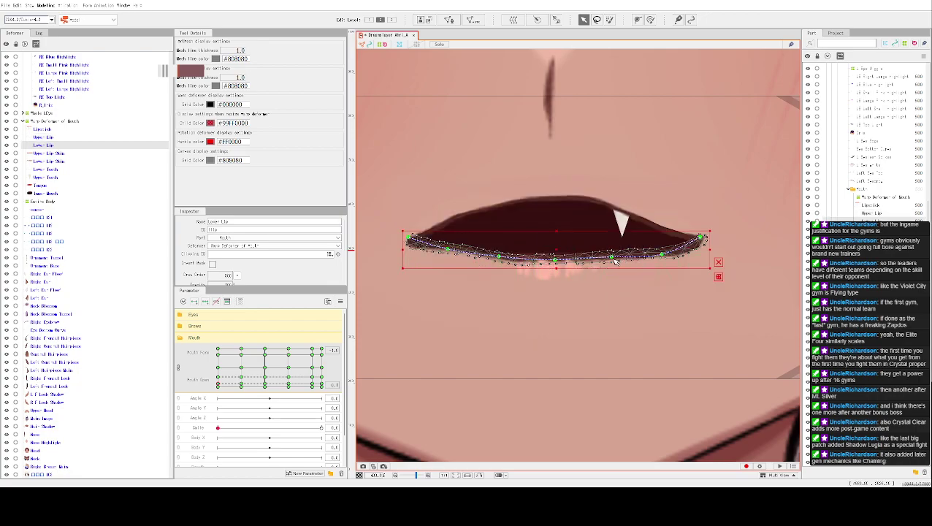
{"action": "key", "text": "p"}
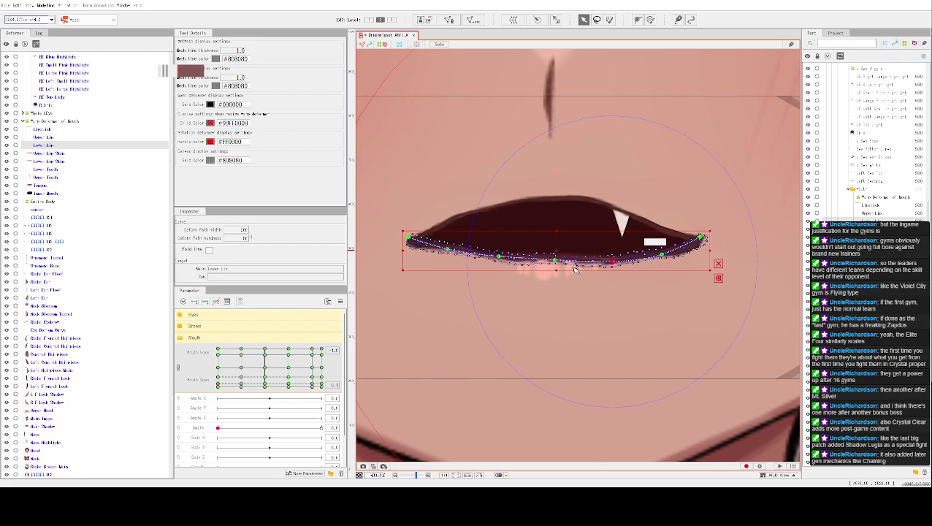
{"action": "left_click", "coordinate": [452, 249]}
{"action": "left_click", "coordinate": [502, 261]}
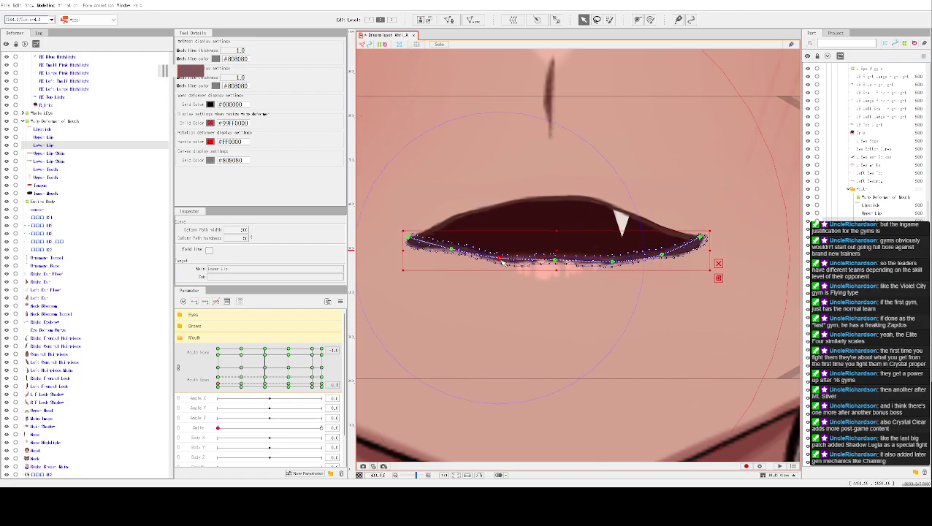
{"action": "left_click_drag", "start_coordinate": [557, 263], "coordinate": [555, 268]}
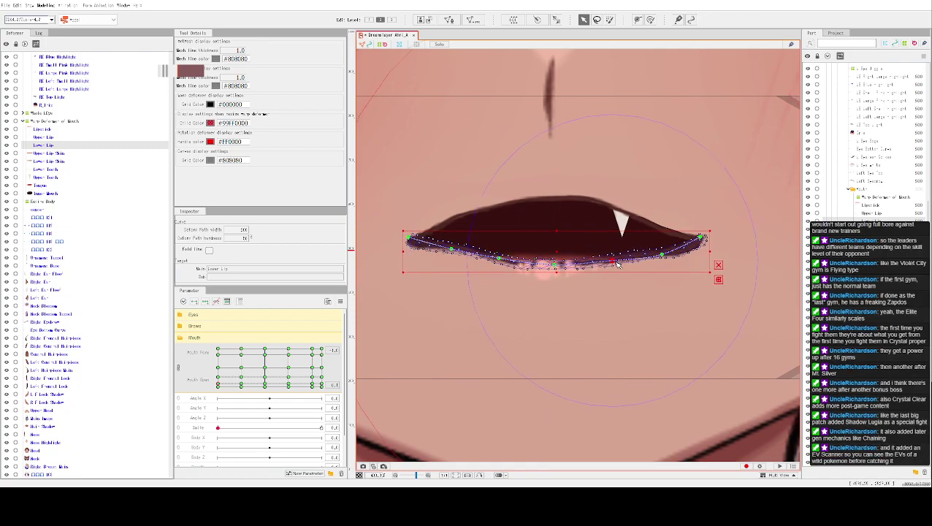
{"action": "left_click", "coordinate": [667, 255]}
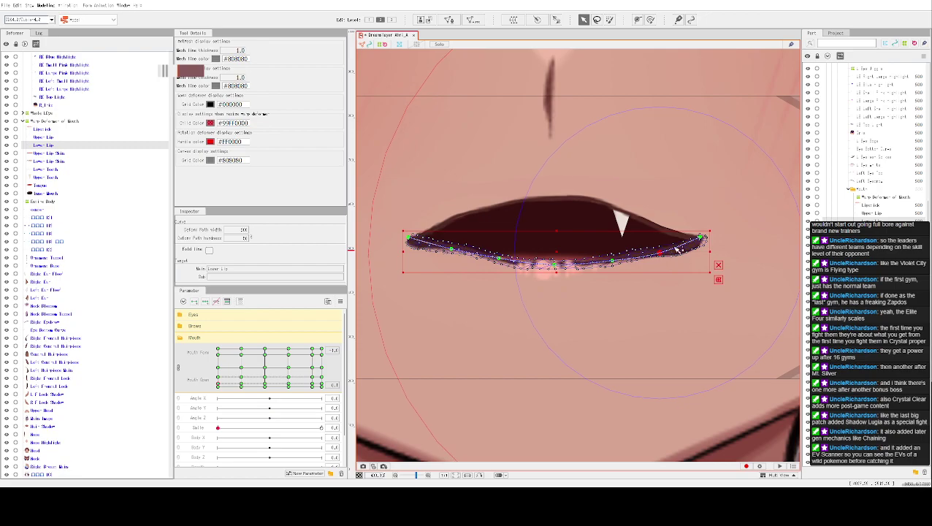
{"action": "left_click_drag", "start_coordinate": [700, 238], "coordinate": [703, 240]}
{"action": "left_click", "coordinate": [660, 257]}
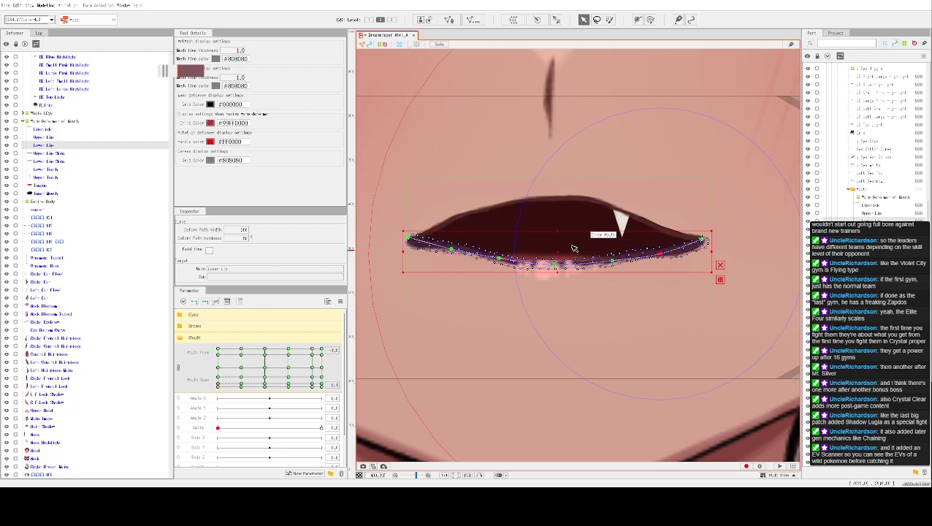
{"action": "left_click_drag", "start_coordinate": [560, 250], "coordinate": [561, 249]}
Move the Lipstick slightly down so it sits below the lower lip line.
{"action": "left_click", "coordinate": [553, 271]}
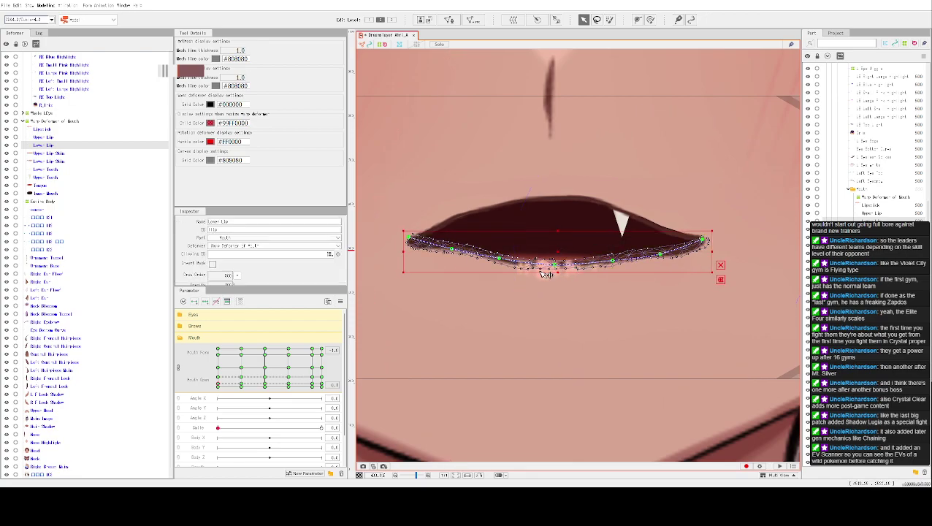
{"action": "left_click", "coordinate": [550, 271]}
{"action": "left_click", "coordinate": [547, 273]}
{"action": "left_click_drag", "start_coordinate": [547, 274], "coordinate": [549, 284]}
Lower the Lower Lip Skin's upper-edge vertices along the middle of the mouth so the skin stops covering the lower lip line.
{"action": "left_click", "coordinate": [537, 251]}
{"action": "left_click", "coordinate": [520, 263]}
{"action": "scroll", "coordinate": [517, 273], "scroll_direction": "up", "scroll_amount": 5}
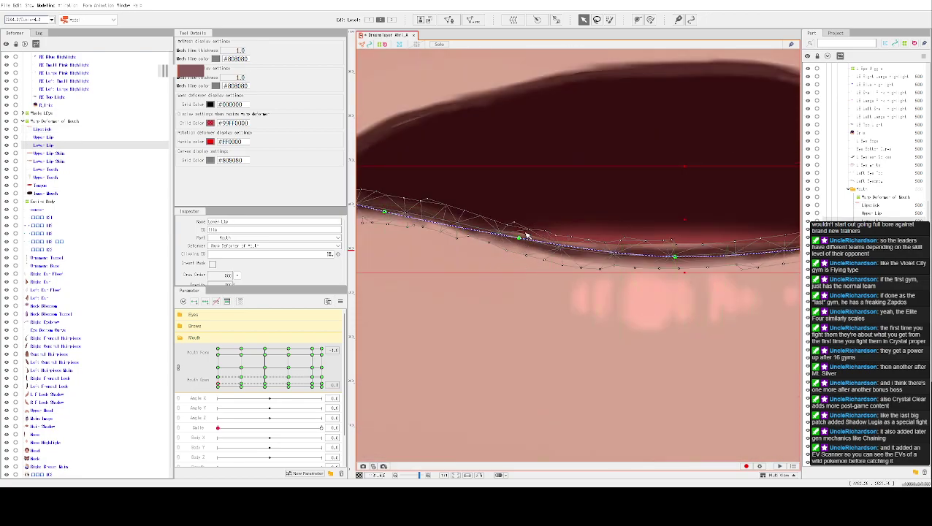
{"action": "left_click", "coordinate": [466, 303]}
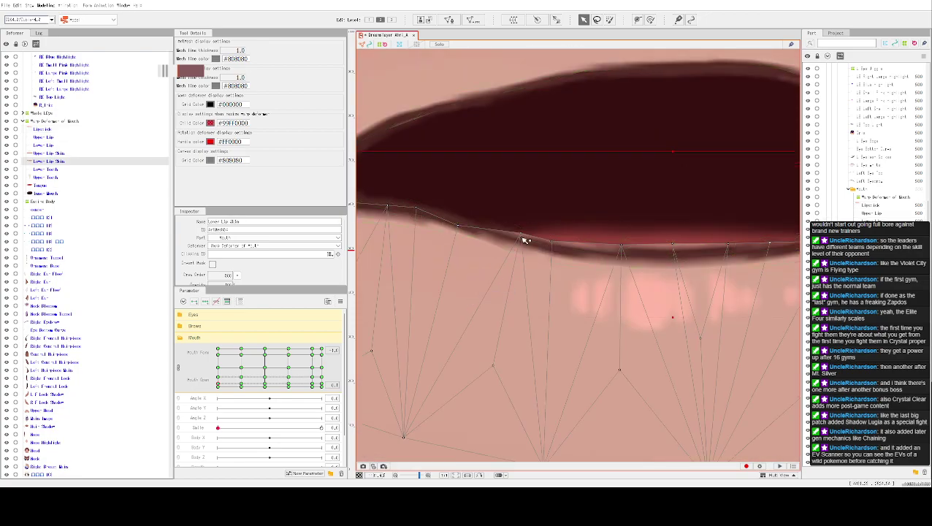
{"action": "left_click_drag", "start_coordinate": [525, 236], "coordinate": [556, 252]}
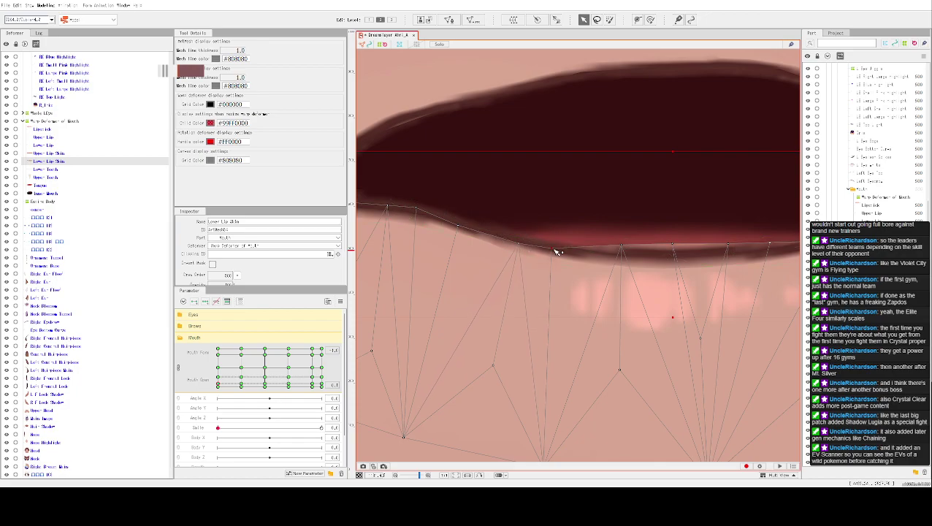
{"action": "left_click_drag", "start_coordinate": [625, 248], "coordinate": [620, 260]}
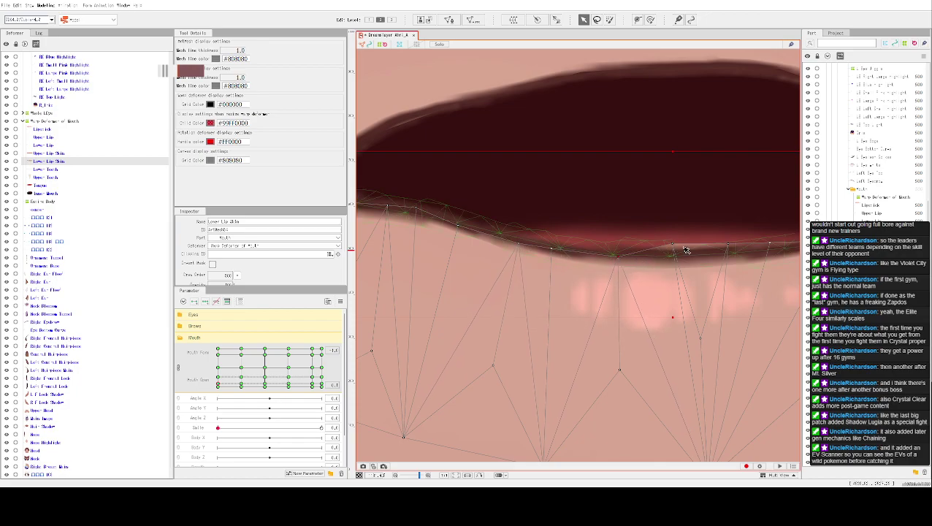
{"action": "left_click_drag", "start_coordinate": [673, 244], "coordinate": [675, 259]}
{"action": "left_click_drag", "start_coordinate": [727, 246], "coordinate": [614, 257]}
{"action": "mouse_move", "coordinate": [673, 246]}
{"action": "left_mouse_down"}
{"action": "mouse_move", "coordinate": [726, 247]}
{"action": "mouse_move", "coordinate": [672, 256]}
{"action": "left_mouse_up"}
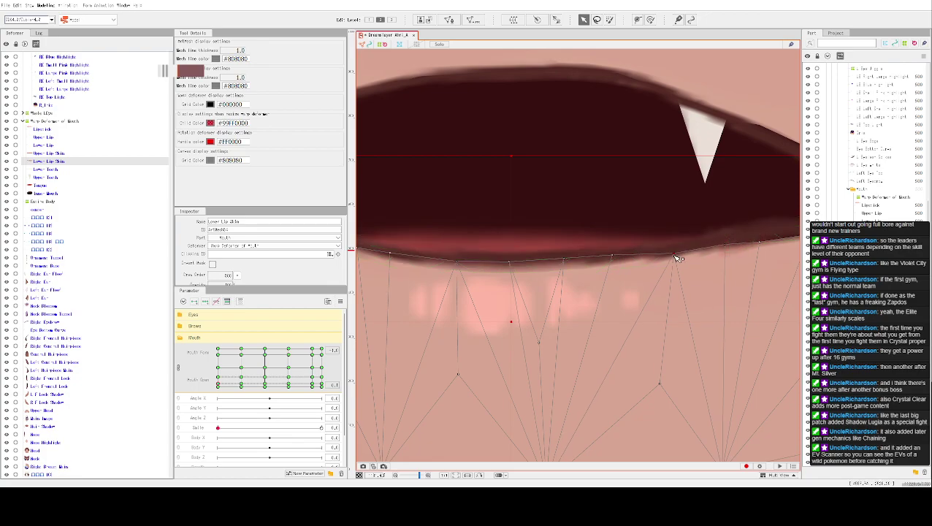
Fine-tune the Lower Lip Skin's edge vertices below the center and toward the fang-side corner to follow the underside of the lip line.
{"action": "left_click_drag", "start_coordinate": [614, 260], "coordinate": [566, 263]}
{"action": "left_click_drag", "start_coordinate": [460, 264], "coordinate": [457, 267]}
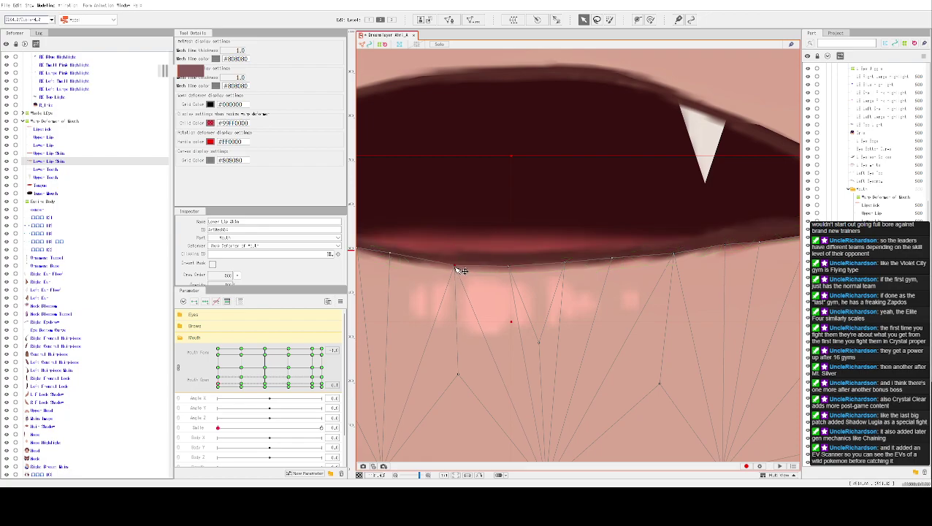
{"action": "left_click_drag", "start_coordinate": [390, 255], "coordinate": [387, 257]}
{"action": "left_click_drag", "start_coordinate": [642, 246], "coordinate": [419, 257]}
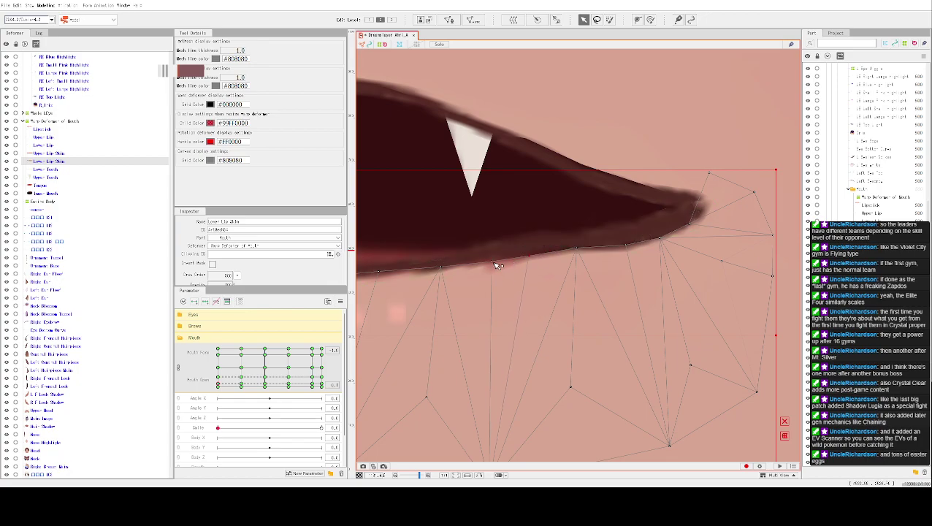
{"action": "left_click_drag", "start_coordinate": [496, 258], "coordinate": [497, 257]}
Examine the shape of the lower lip line and mouth opening at close-up, face and bust distance with the meshes deselected.
{"action": "scroll", "coordinate": [431, 203], "scroll_direction": "down", "scroll_amount": 2}
{"action": "scroll", "coordinate": [437, 203], "scroll_direction": "down", "scroll_amount": 5}
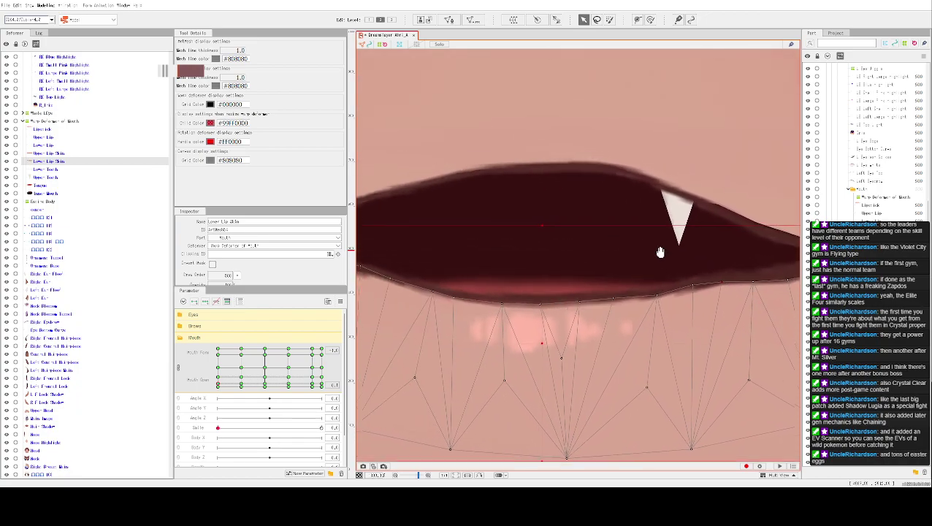
{"action": "scroll", "coordinate": [646, 121], "scroll_direction": "down", "scroll_amount": 2}
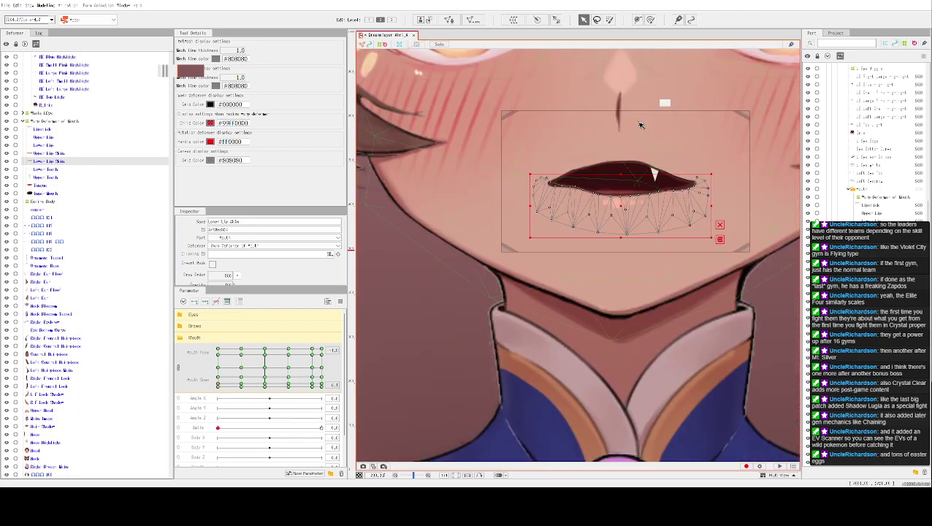
{"action": "left_click", "coordinate": [448, 222]}
{"action": "left_click_drag", "start_coordinate": [475, 217], "coordinate": [397, 368]}
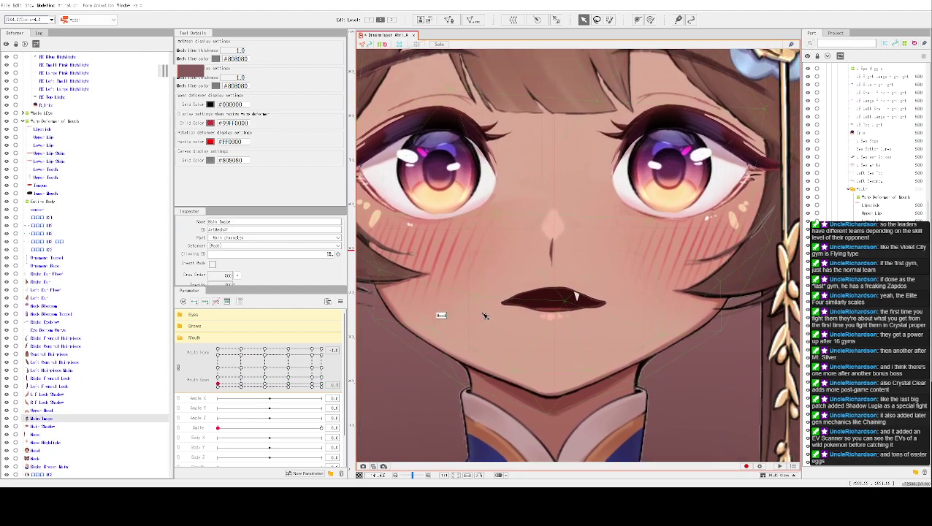
{"action": "scroll", "coordinate": [526, 310], "scroll_direction": "up", "scroll_amount": 6}
{"action": "left_click", "coordinate": [659, 278]}
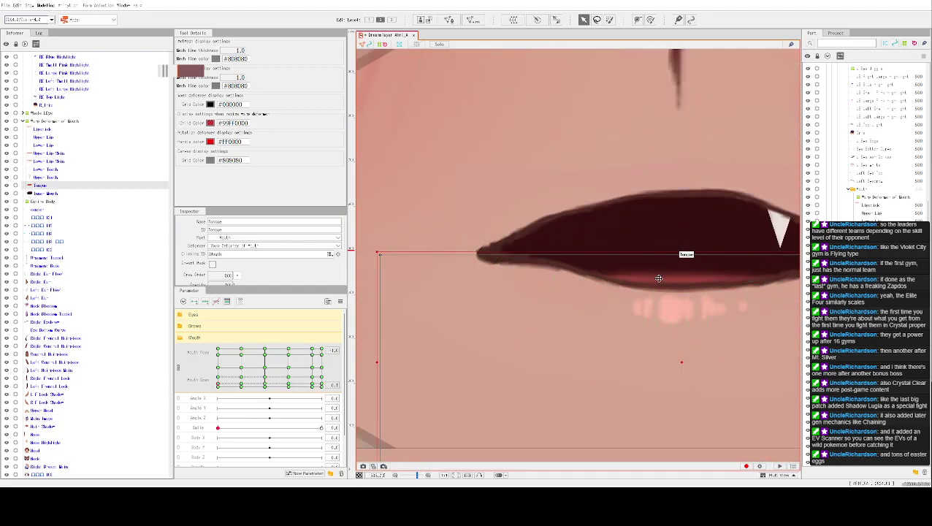
{"action": "scroll", "coordinate": [665, 252], "scroll_direction": "down", "scroll_amount": 1}
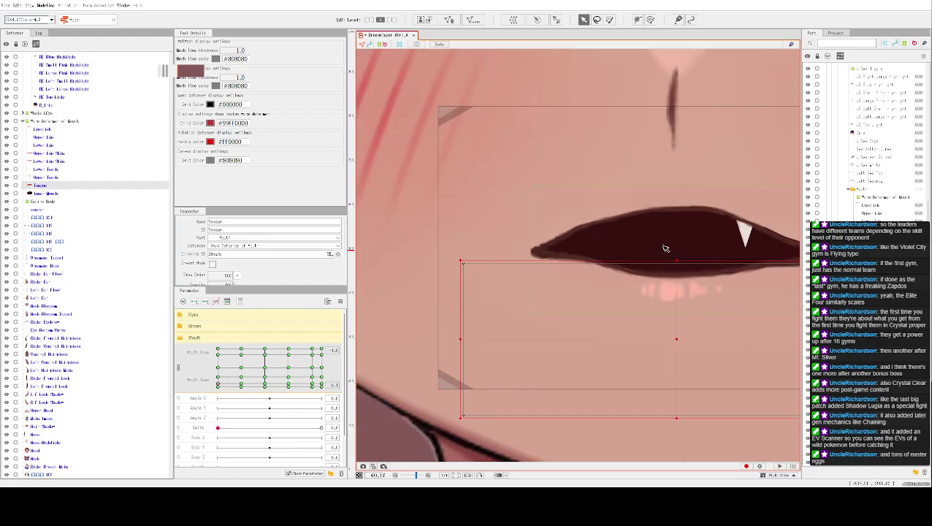
{"action": "left_click", "coordinate": [616, 179]}
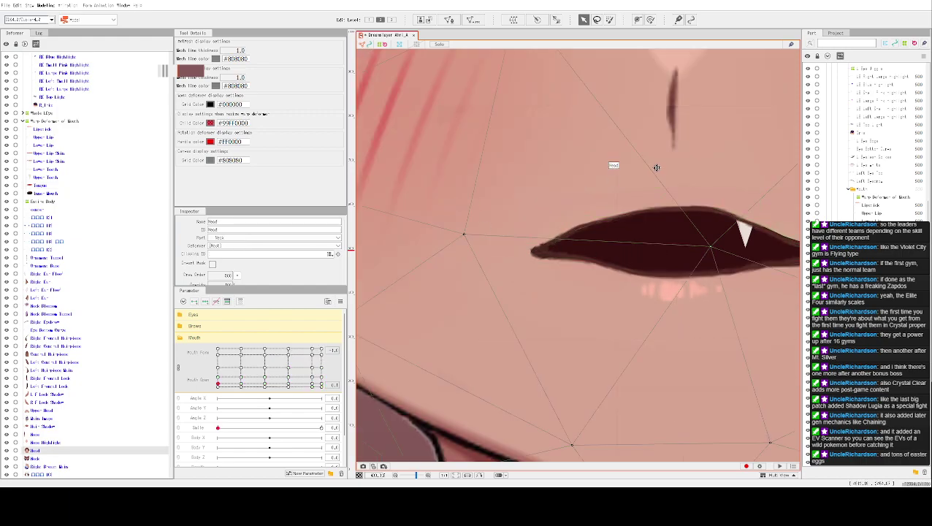
{"action": "scroll", "coordinate": [661, 167], "scroll_direction": "down", "scroll_amount": 2}
{"action": "scroll", "coordinate": [616, 194], "scroll_direction": "up", "scroll_amount": 2}
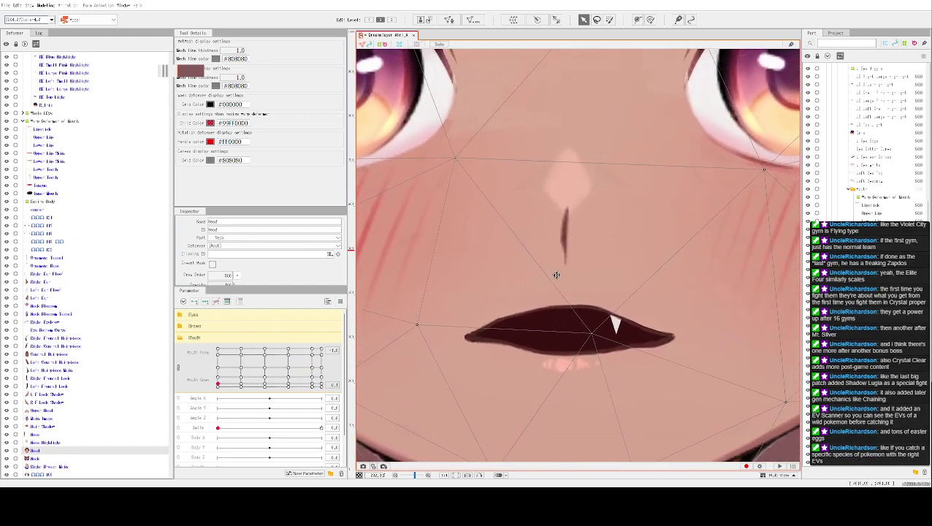
{"action": "scroll", "coordinate": [556, 275], "scroll_direction": "down", "scroll_amount": 5}
{"action": "left_click", "coordinate": [620, 327]}
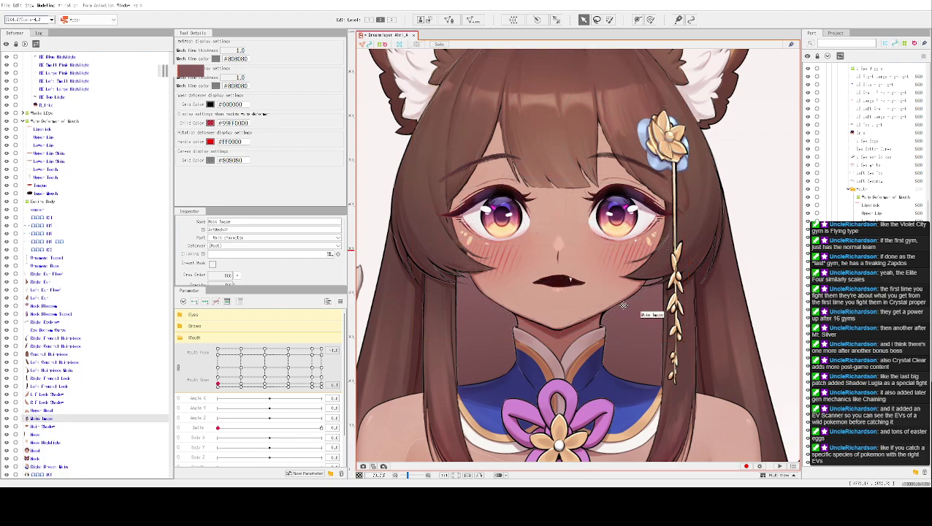
{"action": "scroll", "coordinate": [557, 295], "scroll_direction": "up", "scroll_amount": 3}
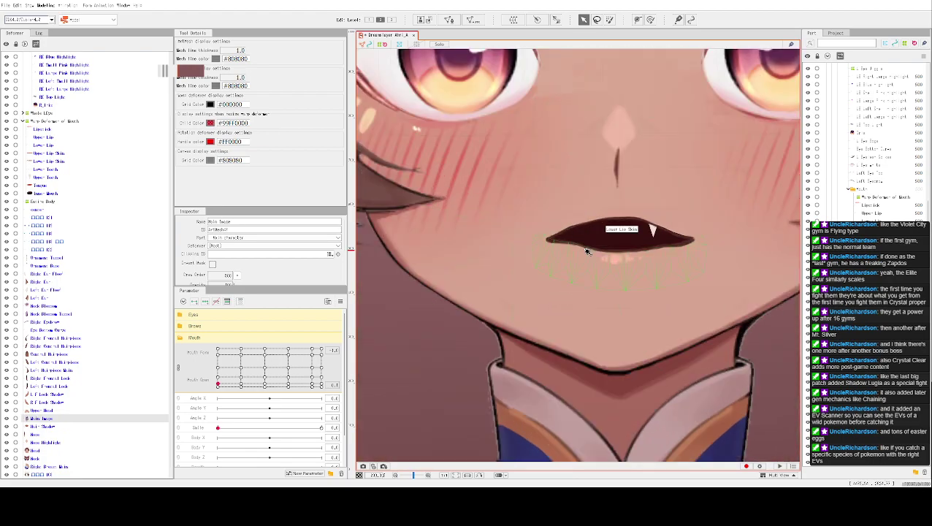
{"action": "scroll", "coordinate": [586, 250], "scroll_direction": "up", "scroll_amount": 1}
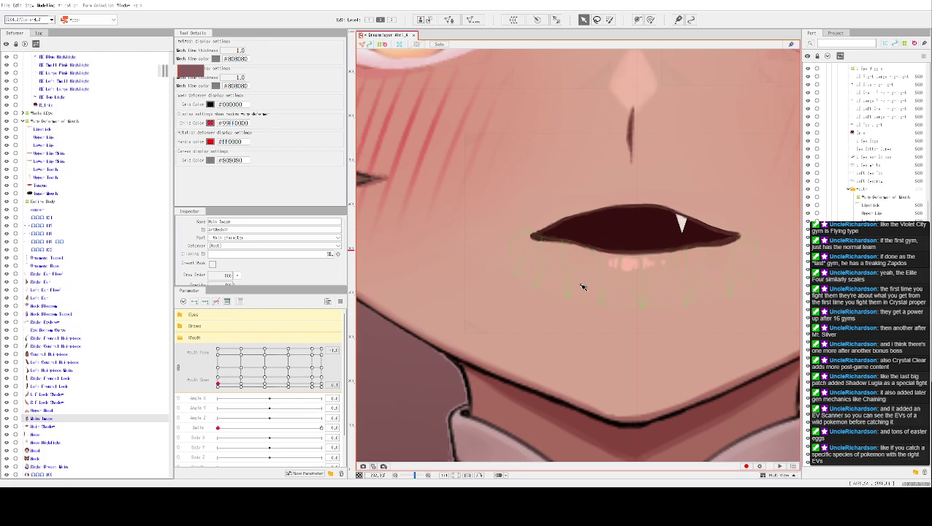
Move the Lower Lip's inner-edge mesh vertices slightly down near the corner opposite the fang to smooth the lip line.
{"action": "left_click", "coordinate": [589, 252]}
{"action": "scroll", "coordinate": [589, 252], "scroll_direction": "up", "scroll_amount": 3}
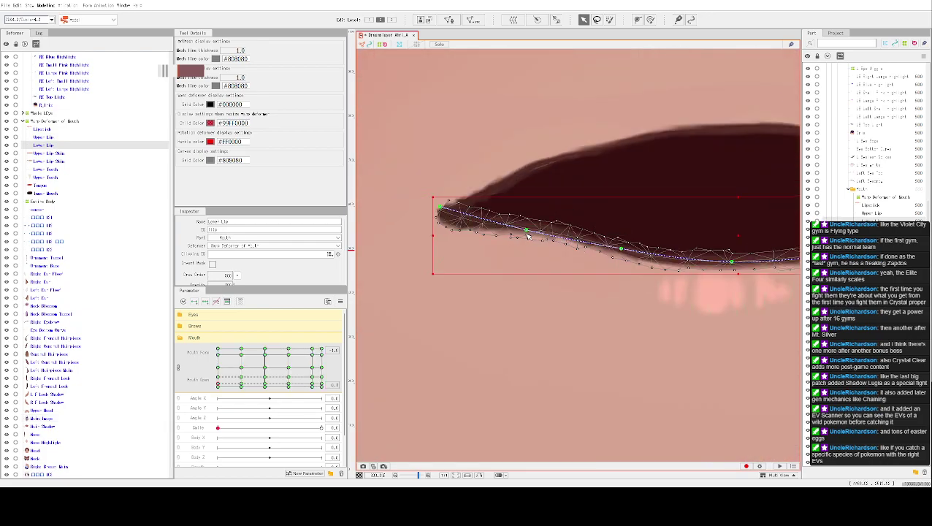
{"action": "key", "text": "p"}
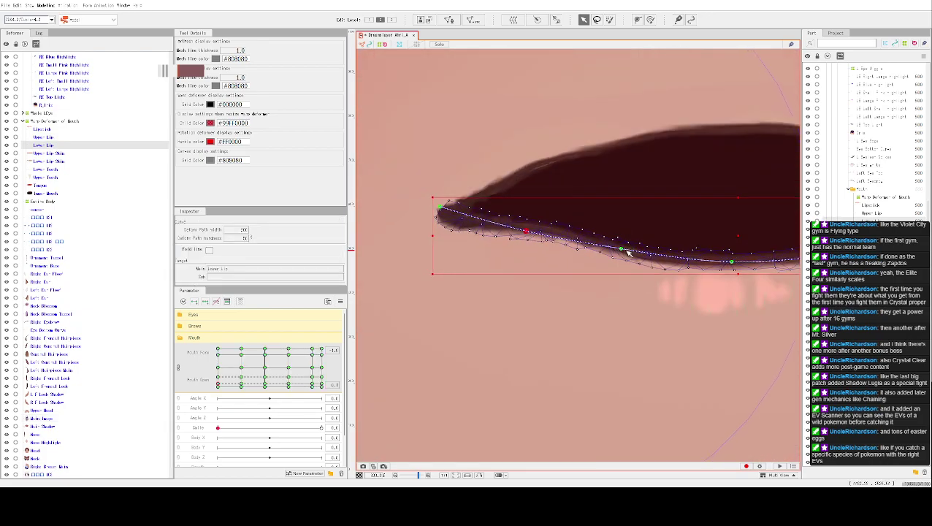
{"action": "scroll", "coordinate": [564, 240], "scroll_direction": "up", "scroll_amount": 3}
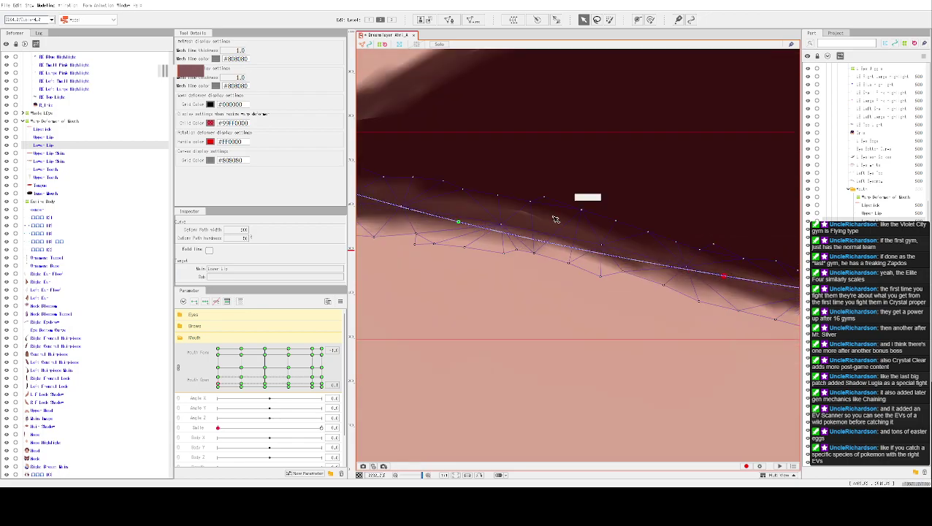
{"action": "key", "text": "v"}
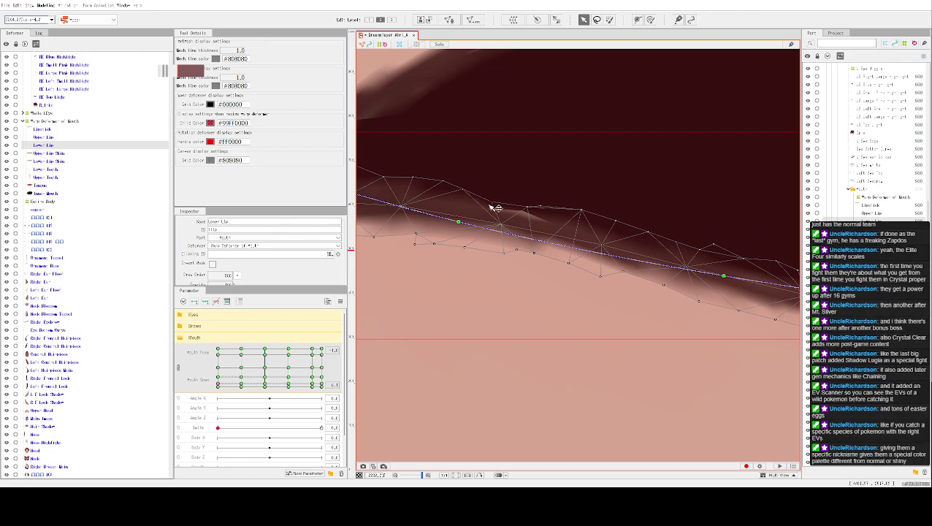
{"action": "left_click_drag", "start_coordinate": [463, 195], "coordinate": [463, 198]}
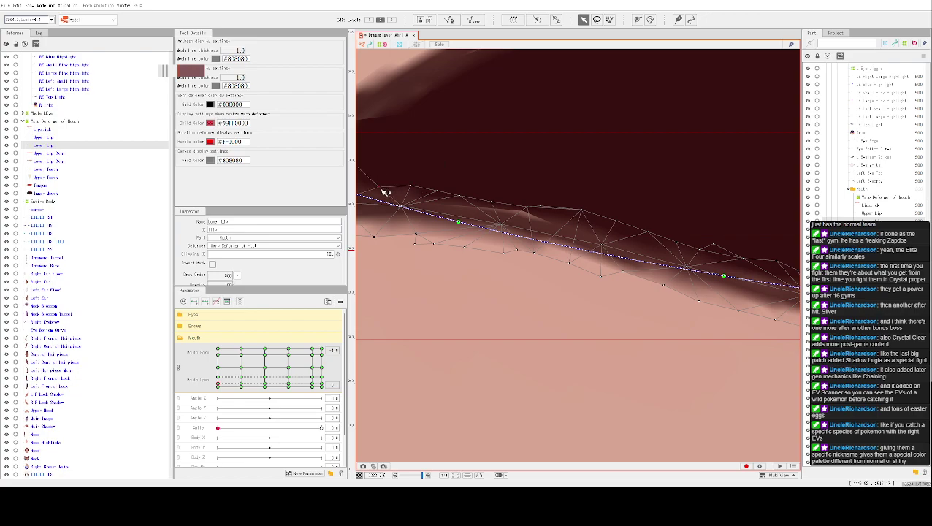
{"action": "key", "text": "ctrl+z"}
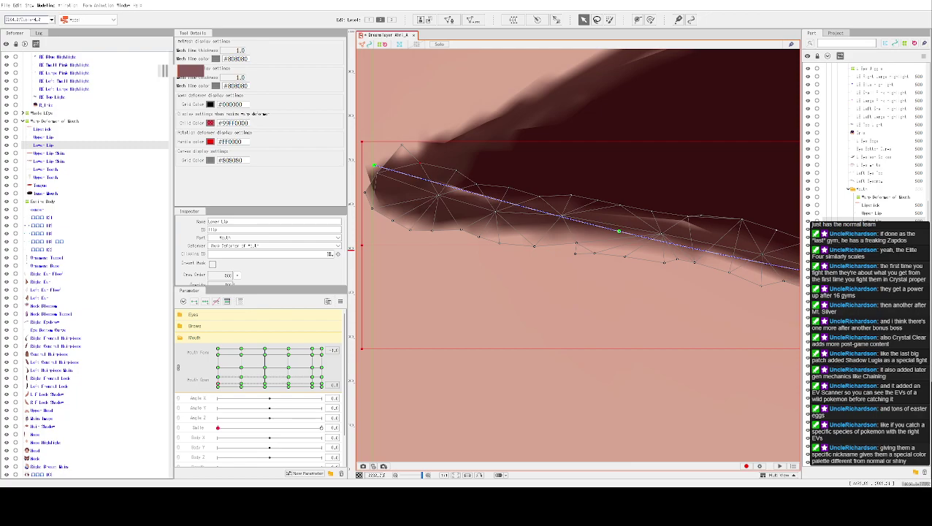
{"action": "left_click_drag", "start_coordinate": [662, 160], "coordinate": [528, 152]}
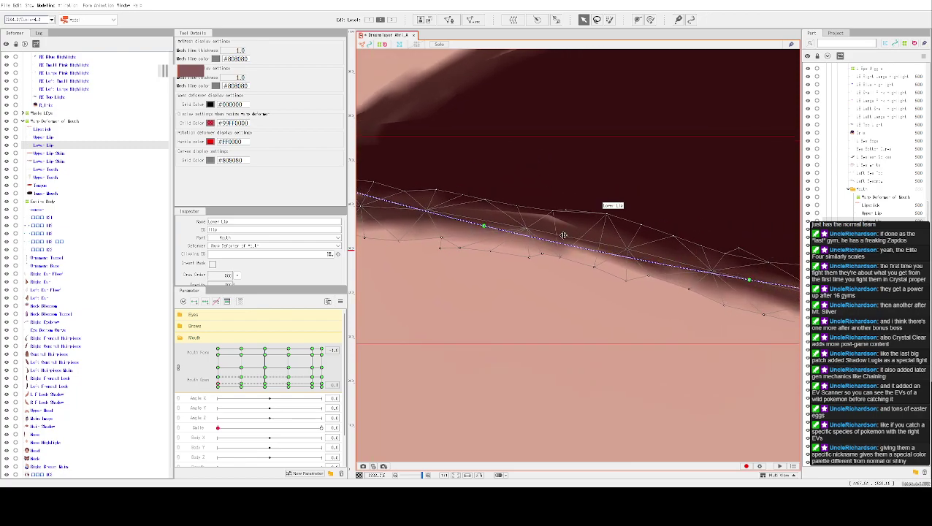
Lower the Lower Lip Skin's edge vertices toward the corner opposite the fang so the lip line there stays evenly thick.
{"action": "left_click", "coordinate": [531, 301]}
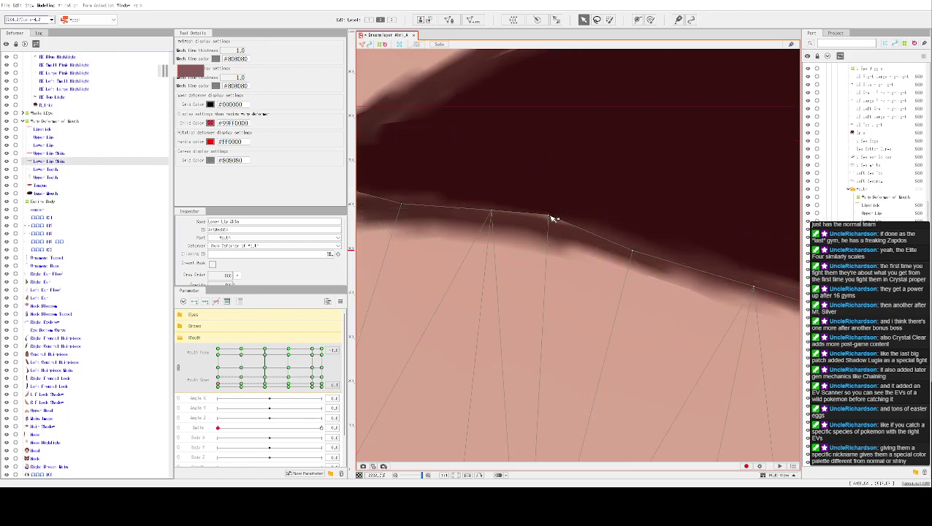
{"action": "left_click_drag", "start_coordinate": [552, 216], "coordinate": [546, 231]}
{"action": "left_click_drag", "start_coordinate": [491, 212], "coordinate": [491, 216]}
{"action": "left_click_drag", "start_coordinate": [401, 203], "coordinate": [399, 209]}
{"action": "scroll", "coordinate": [493, 179], "scroll_direction": "left", "scroll_amount": 4}
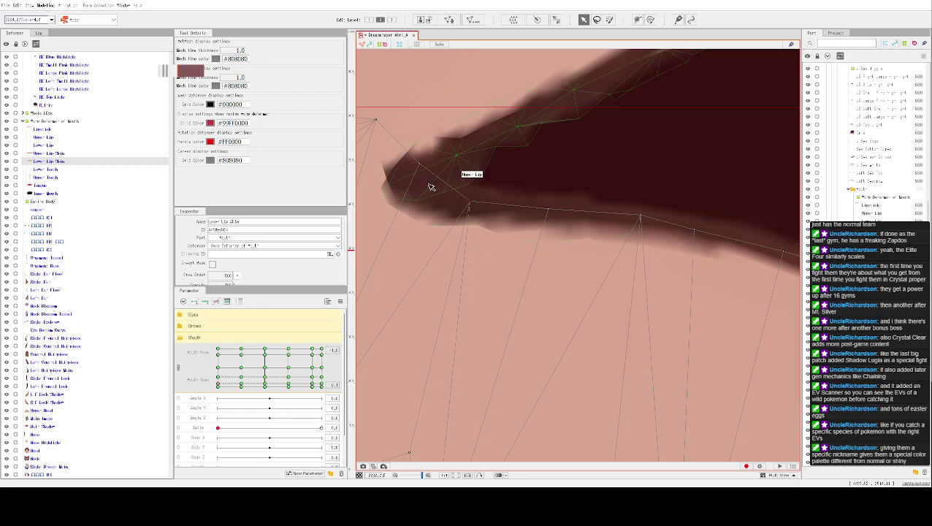
{"action": "left_click_drag", "start_coordinate": [423, 170], "coordinate": [415, 181]}
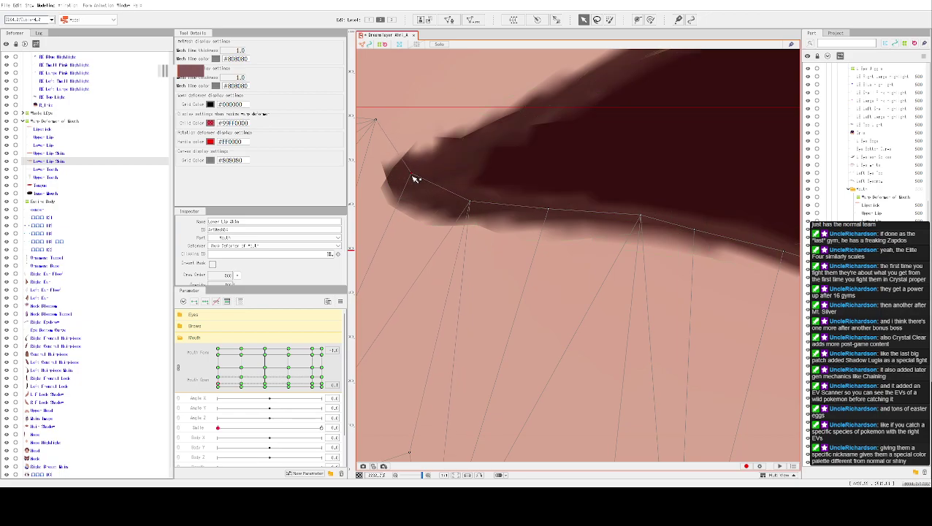
Check the adjusted mouth corner and lip line from face distance and again close up.
{"action": "scroll", "coordinate": [438, 137], "scroll_direction": "down", "scroll_amount": 3}
{"action": "left_click", "coordinate": [483, 87]}
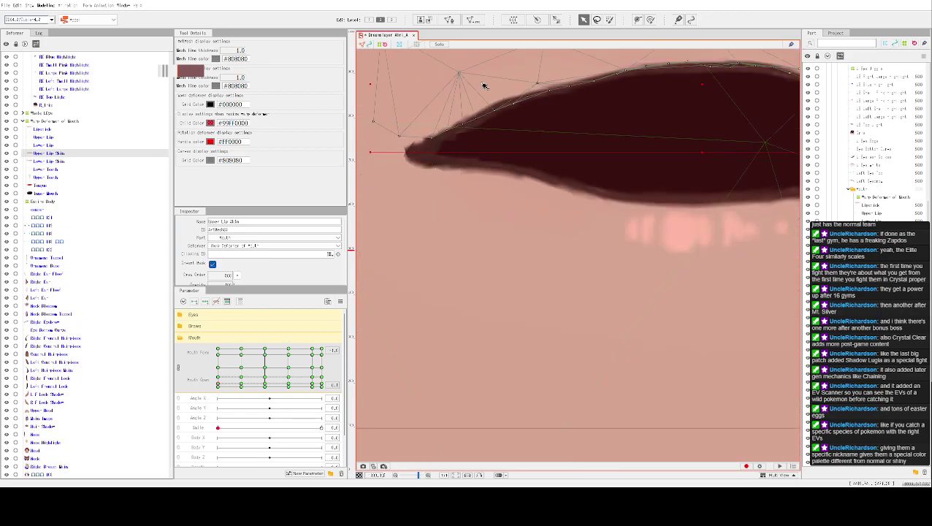
{"action": "scroll", "coordinate": [505, 111], "scroll_direction": "down", "scroll_amount": 6}
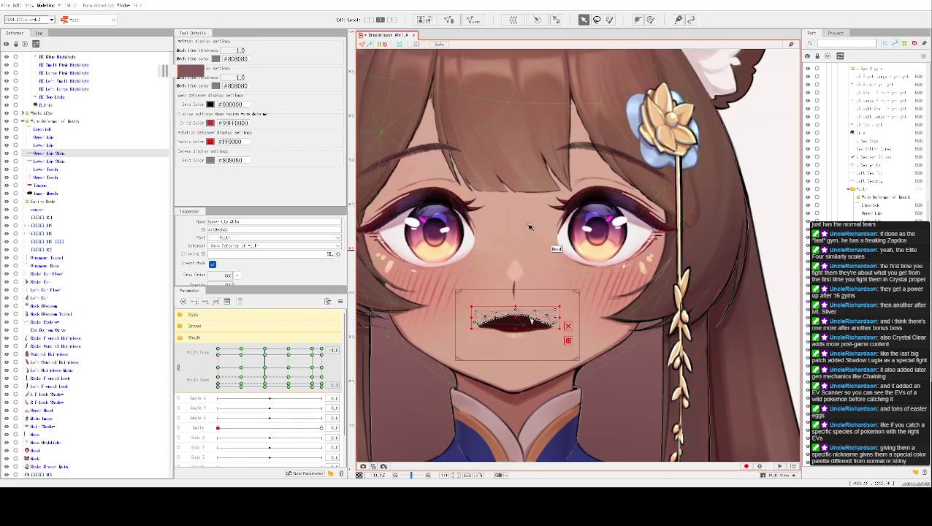
{"action": "left_click", "coordinate": [669, 348]}
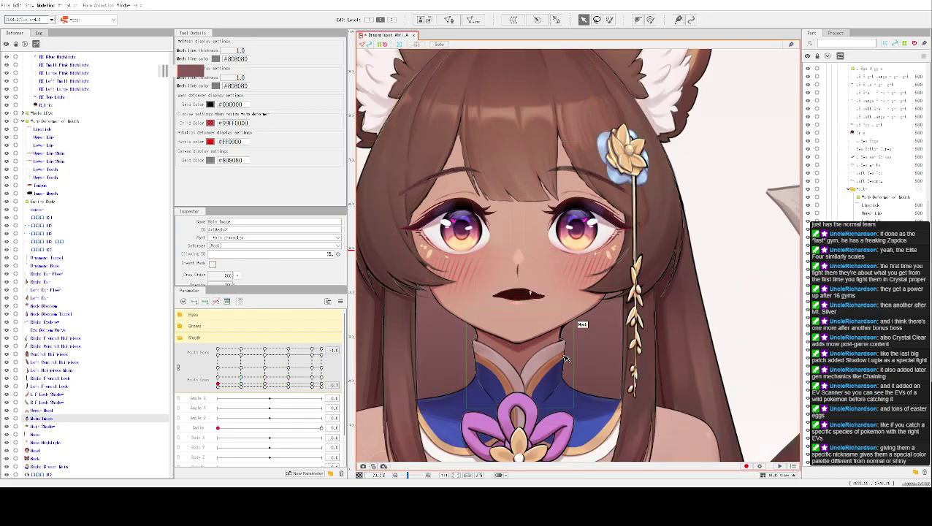
{"action": "scroll", "coordinate": [570, 339], "scroll_direction": "up", "scroll_amount": 3}
{"action": "scroll", "coordinate": [465, 316], "scroll_direction": "up", "scroll_amount": 3}
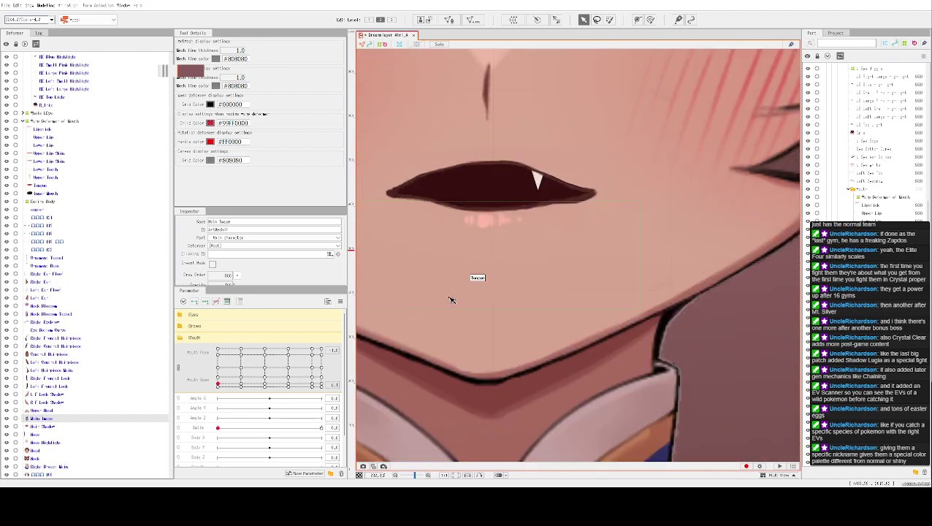
Hide the Upper Teeth and check how the open mouth looks on the face without the fang.
{"action": "left_click", "coordinate": [555, 305]}
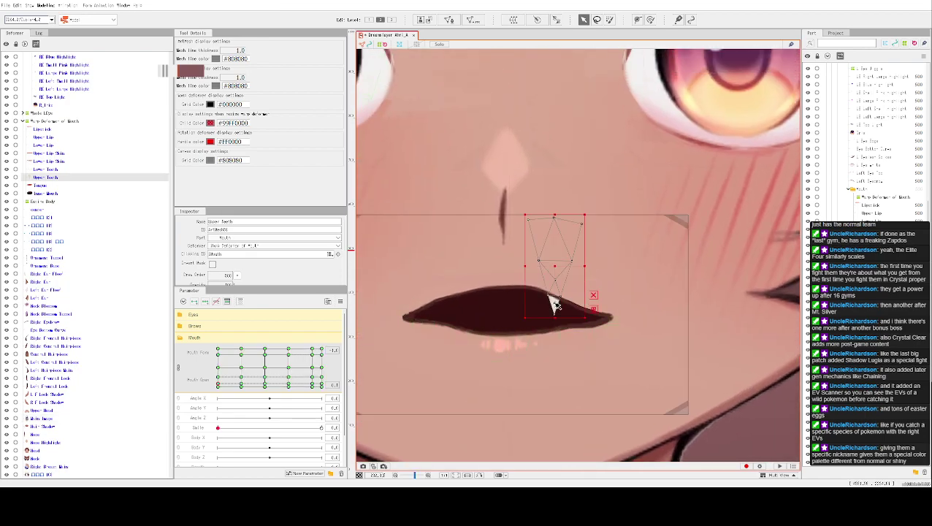
{"action": "scroll", "coordinate": [585, 281], "scroll_direction": "down", "scroll_amount": 4}
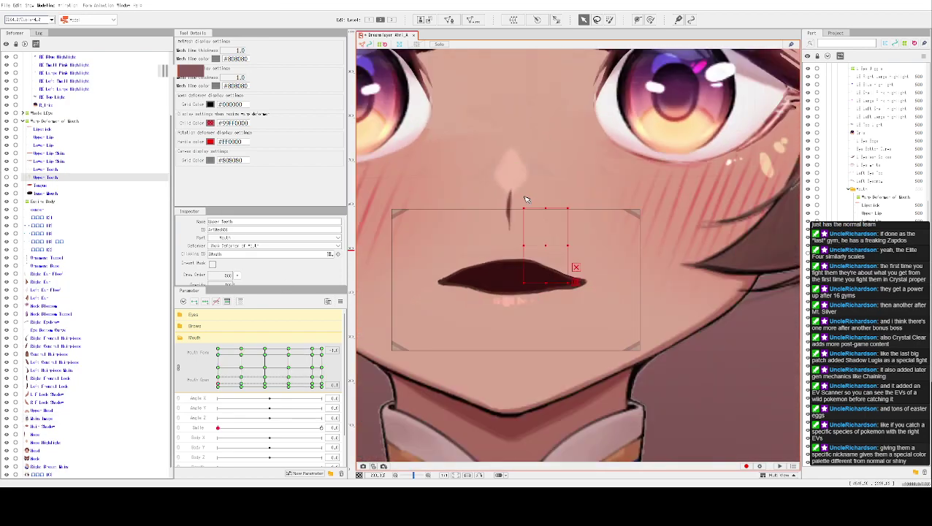
{"action": "left_click", "coordinate": [589, 278]}
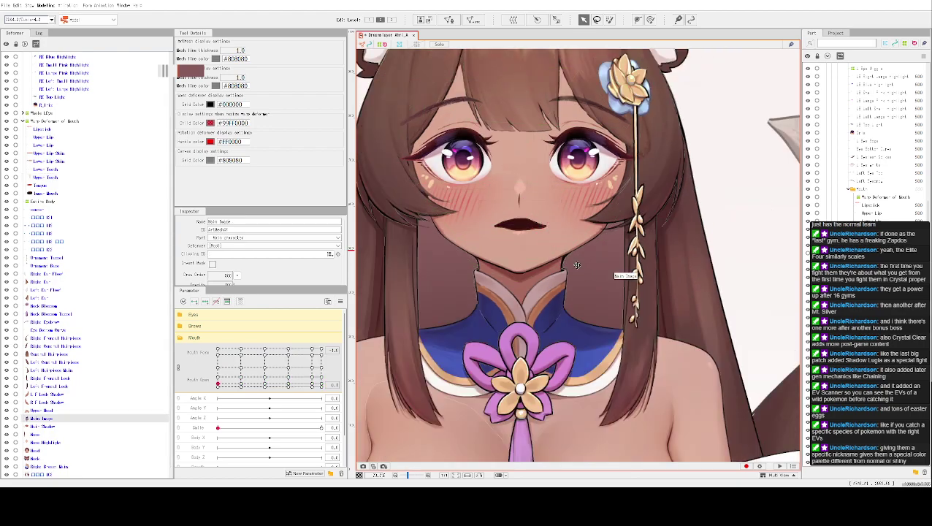
{"action": "scroll", "coordinate": [573, 260], "scroll_direction": "up", "scroll_amount": 5}
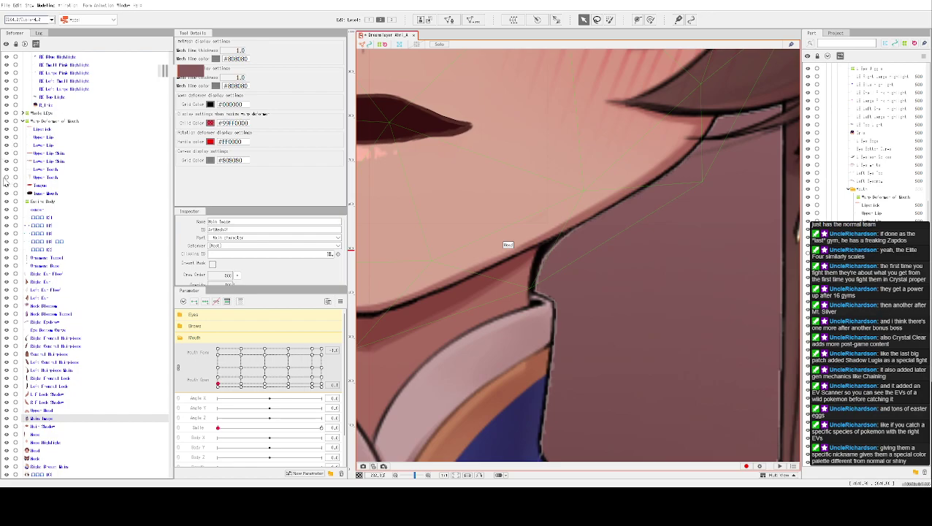
Try to nudge the Upper Teeth slightly sideways under the upper lip and undo the change.
{"action": "scroll", "coordinate": [644, 225], "scroll_direction": "down", "scroll_amount": 3}
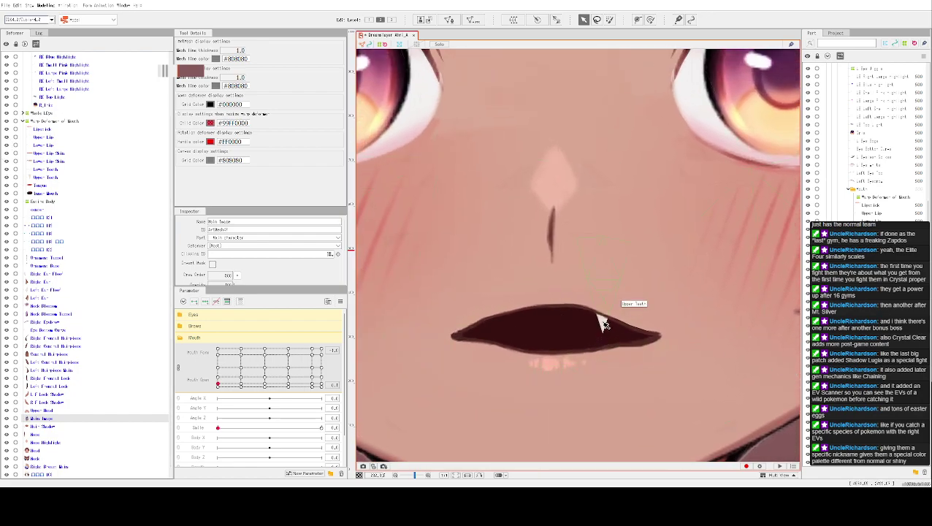
{"action": "left_click", "coordinate": [603, 321]}
{"action": "mouse_move", "coordinate": [602, 325]}
{"action": "left_mouse_down"}
{"action": "mouse_move", "coordinate": [624, 330]}
{"action": "mouse_move", "coordinate": [591, 324]}
{"action": "mouse_move", "coordinate": [607, 325]}
{"action": "left_mouse_up"}
{"action": "left_click", "coordinate": [662, 333]}
{"action": "key", "text": "ctrl+z"}
{"action": "key", "text": "ctrl+z"}
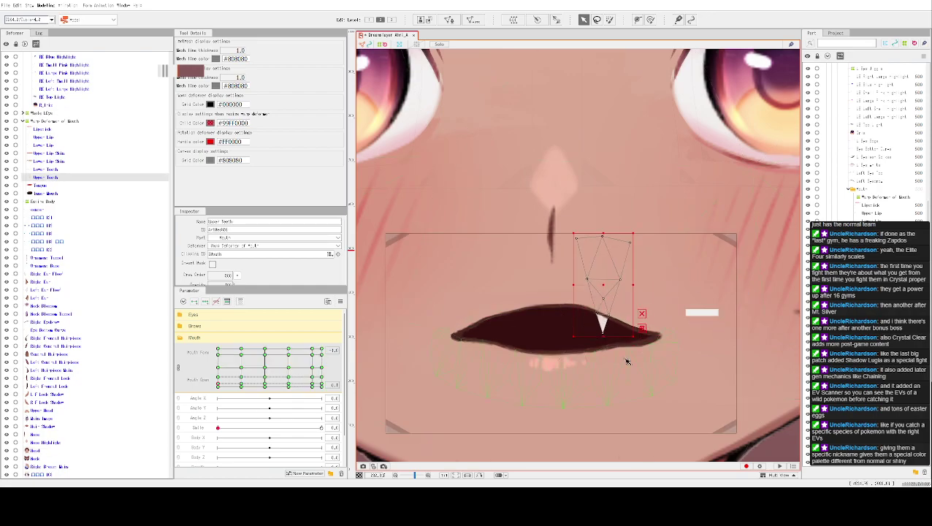
Compare the mouth shape on the face between Mouth Open 0.0 and 0.1 with the Lower Lip Skin selected.
{"action": "left_click", "coordinate": [641, 351]}
{"action": "scroll", "coordinate": [596, 192], "scroll_direction": "down", "scroll_amount": 2}
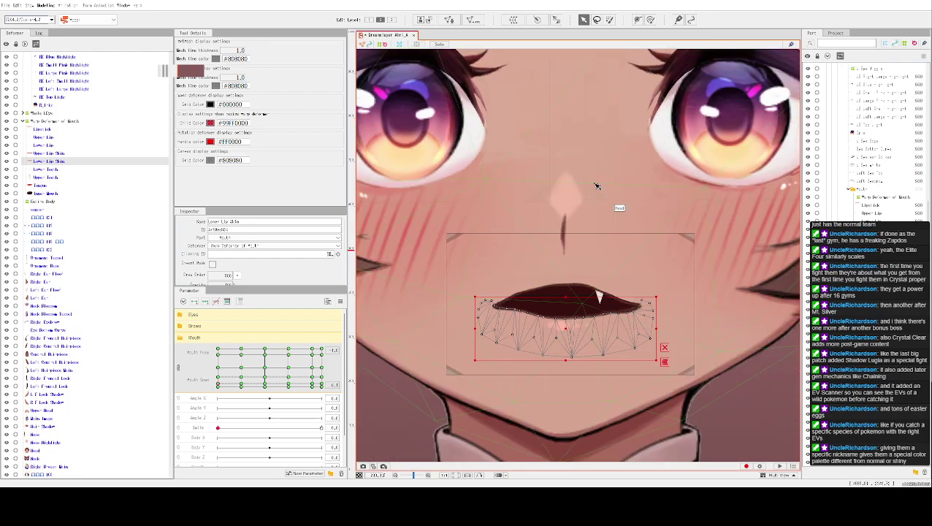
{"action": "scroll", "coordinate": [636, 337], "scroll_direction": "up", "scroll_amount": 2}
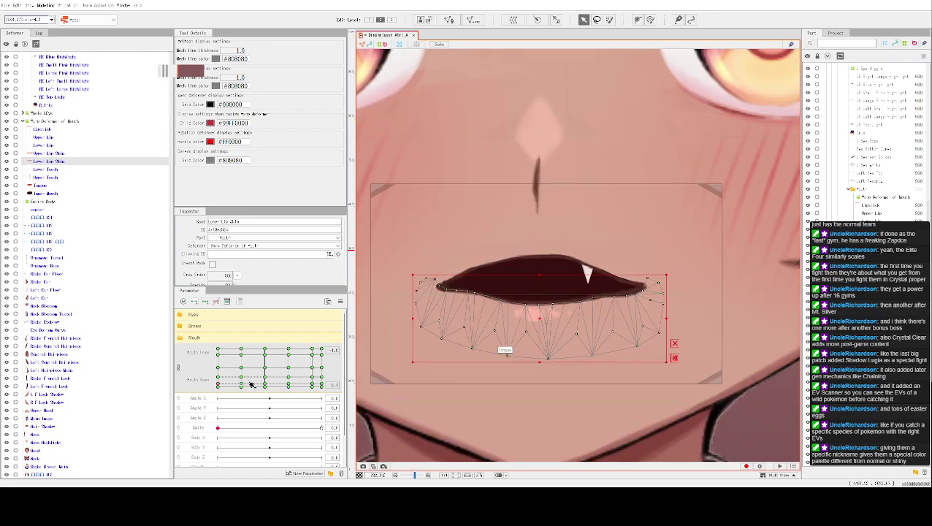
{"action": "left_click", "coordinate": [218, 387]}
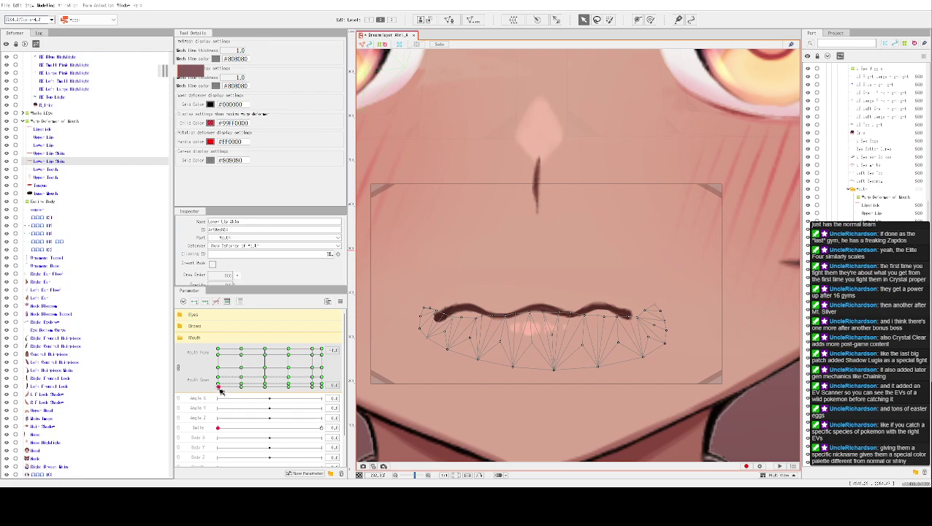
{"action": "left_click_drag", "start_coordinate": [219, 388], "coordinate": [215, 388]}
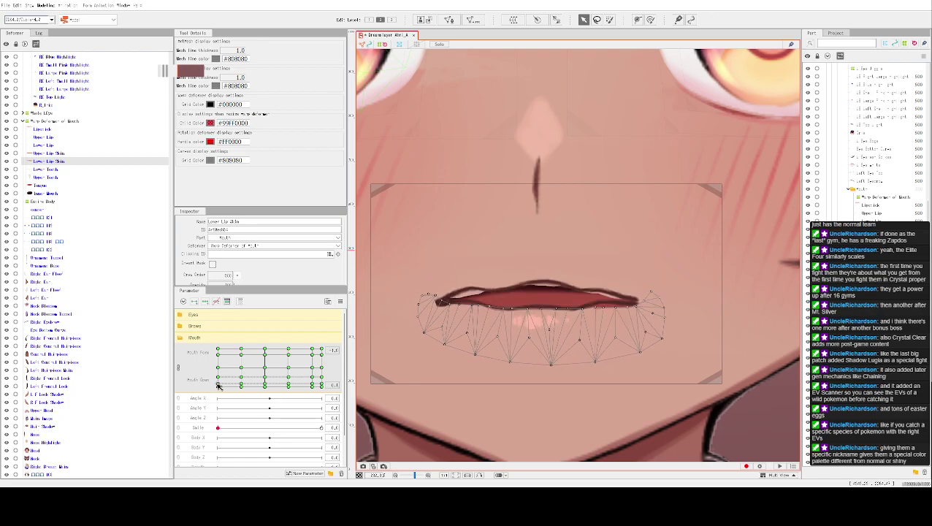
At Mouth Open 0.0, move the Upper Lip Skin's lower-edge vertices onto the closed lip line from the left corner to the middle.
{"action": "left_click", "coordinate": [479, 296]}
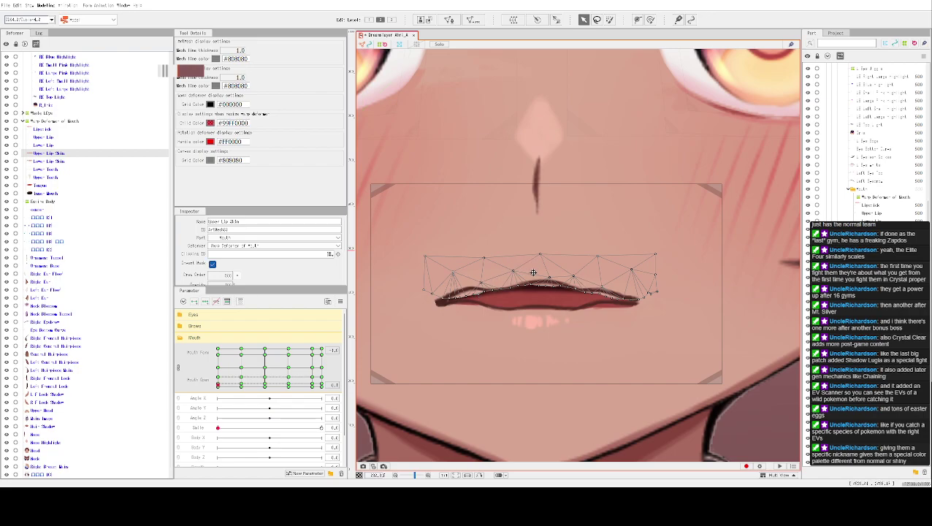
{"action": "key", "text": "ctrl+a"}
{"action": "left_click_drag", "start_coordinate": [531, 292], "coordinate": [527, 281]}
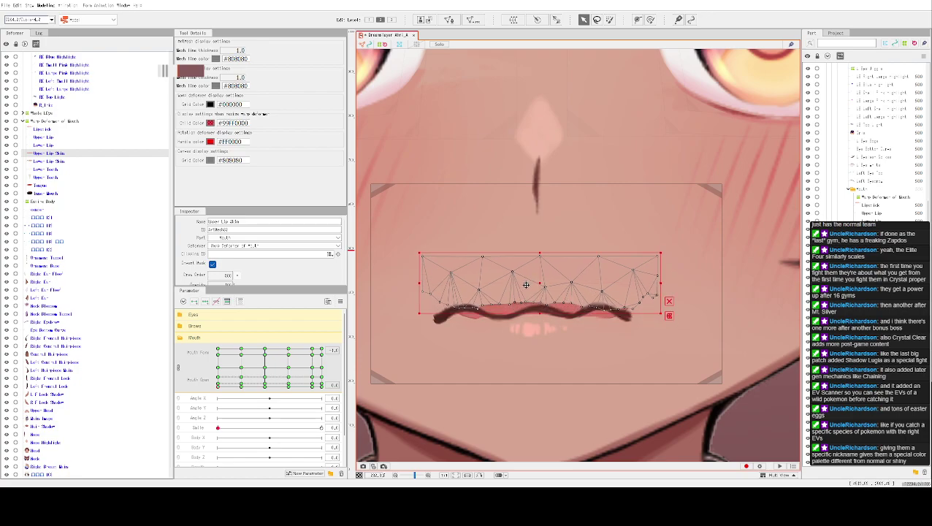
{"action": "scroll", "coordinate": [523, 292], "scroll_direction": "up", "scroll_amount": 3}
{"action": "scroll", "coordinate": [472, 252], "scroll_direction": "down", "scroll_amount": 3}
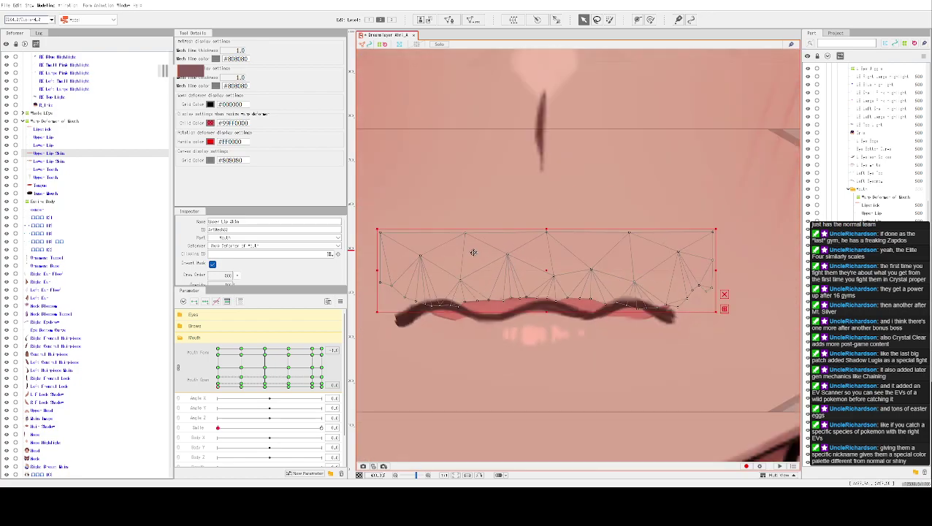
{"action": "scroll", "coordinate": [431, 314], "scroll_direction": "up", "scroll_amount": 3}
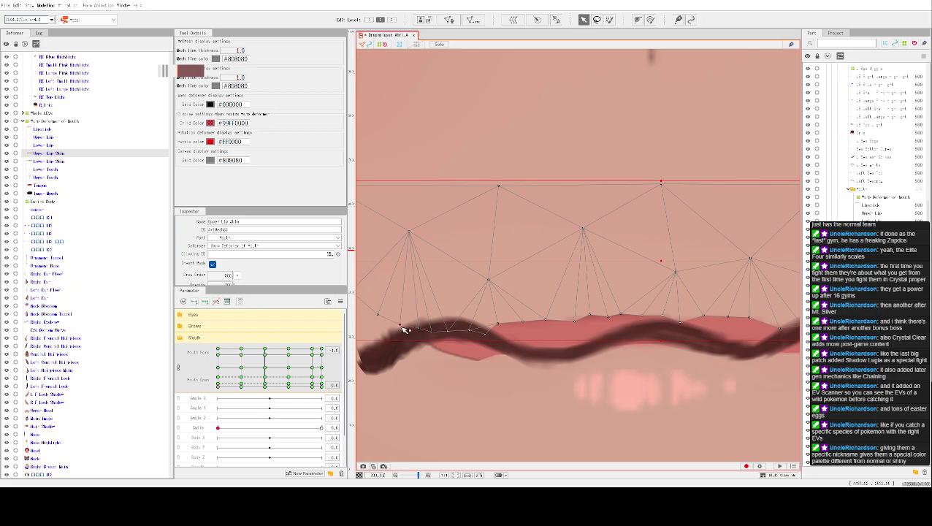
{"action": "left_click_drag", "start_coordinate": [497, 323], "coordinate": [534, 352]}
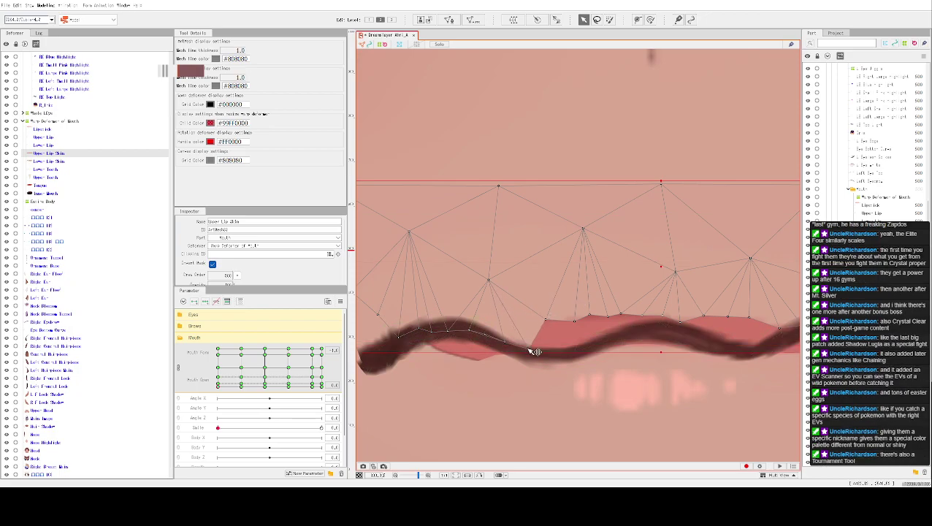
{"action": "left_click_drag", "start_coordinate": [550, 320], "coordinate": [550, 352]}
{"action": "left_click_drag", "start_coordinate": [575, 324], "coordinate": [587, 351]}
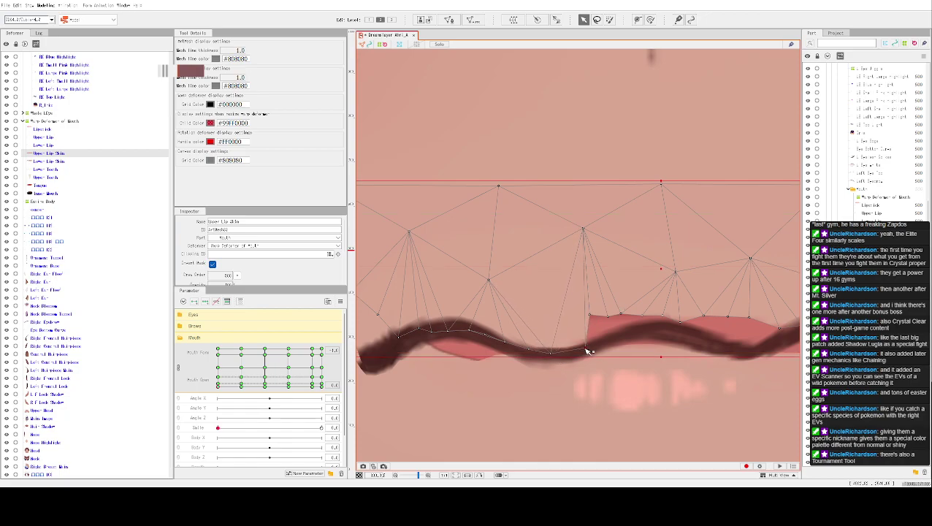
{"action": "left_click_drag", "start_coordinate": [593, 320], "coordinate": [617, 321]}
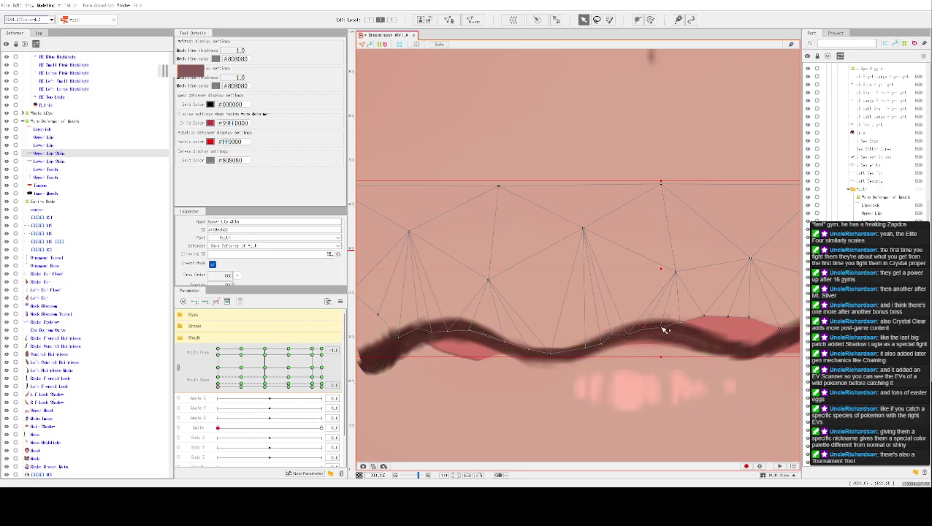
Fit the rest of the Upper Lip Skin's lower edge to the closed lip line up to the right mouth corner.
{"action": "left_click_drag", "start_coordinate": [721, 294], "coordinate": [660, 353]}
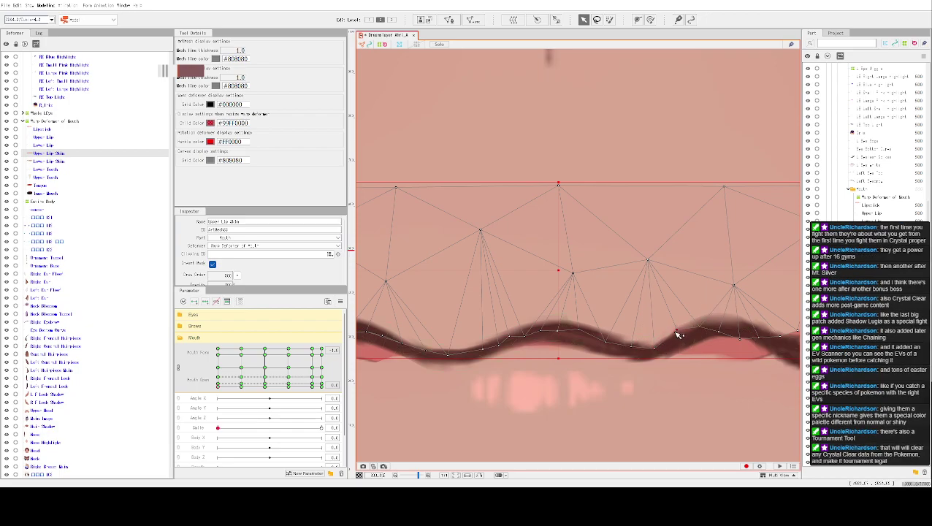
{"action": "left_click_drag", "start_coordinate": [701, 307], "coordinate": [557, 292]}
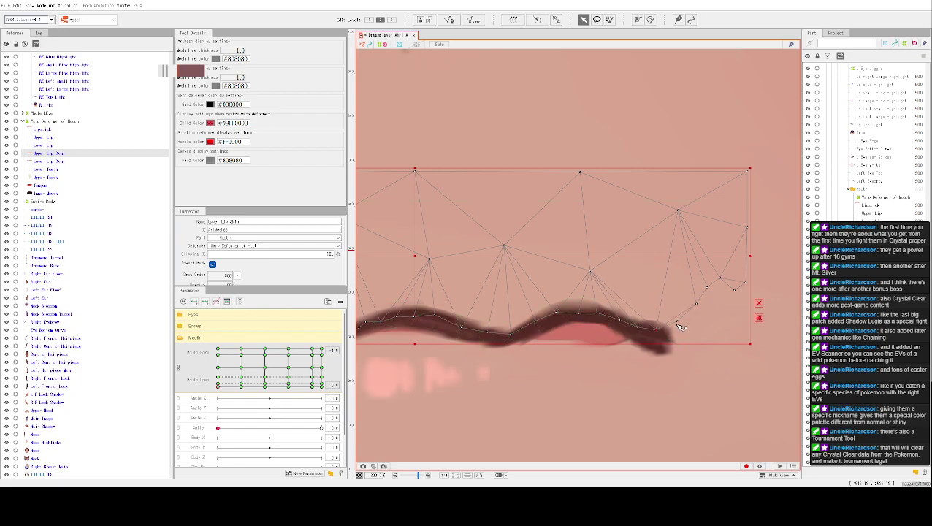
{"action": "scroll", "coordinate": [679, 340], "scroll_direction": "down", "scroll_amount": 3}
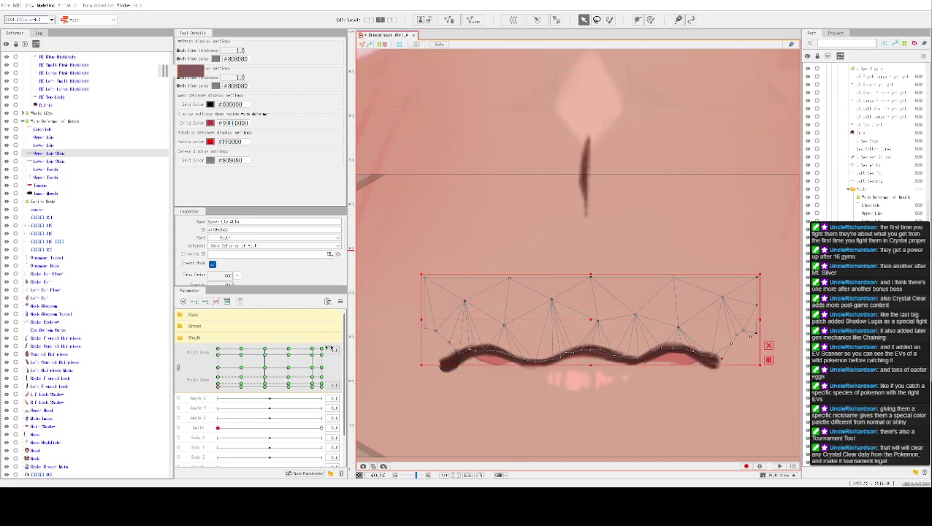
Raise the Lower Lip Skin's edge vertices onto the closed lip line along the left curve of the mouth.
{"action": "left_click", "coordinate": [529, 373]}
{"action": "scroll", "coordinate": [464, 377], "scroll_direction": "up", "scroll_amount": 3}
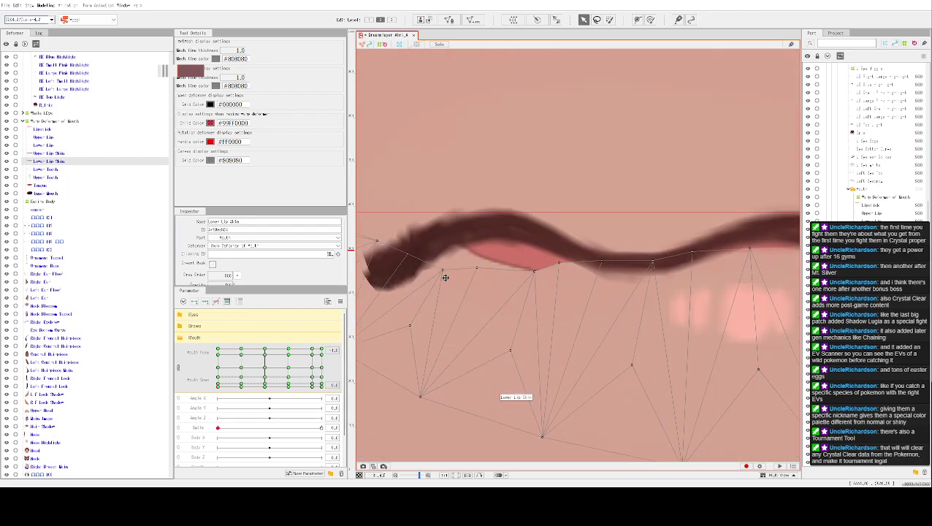
{"action": "left_click_drag", "start_coordinate": [444, 277], "coordinate": [491, 232]}
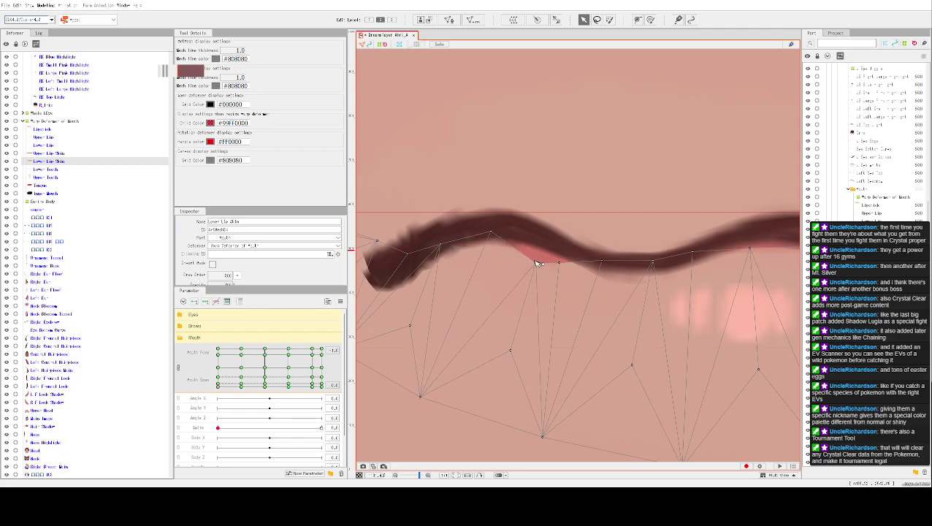
{"action": "left_click_drag", "start_coordinate": [537, 264], "coordinate": [540, 239]}
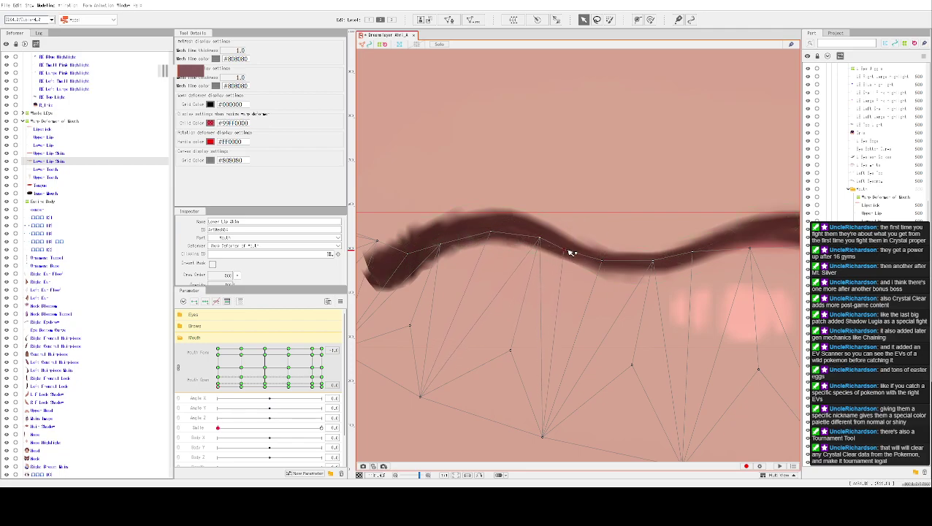
Raise the Lower Lip Skin's edge vertices onto the closed lip line from the middle to the right mouth corner.
{"action": "left_click_drag", "start_coordinate": [640, 239], "coordinate": [514, 249]}
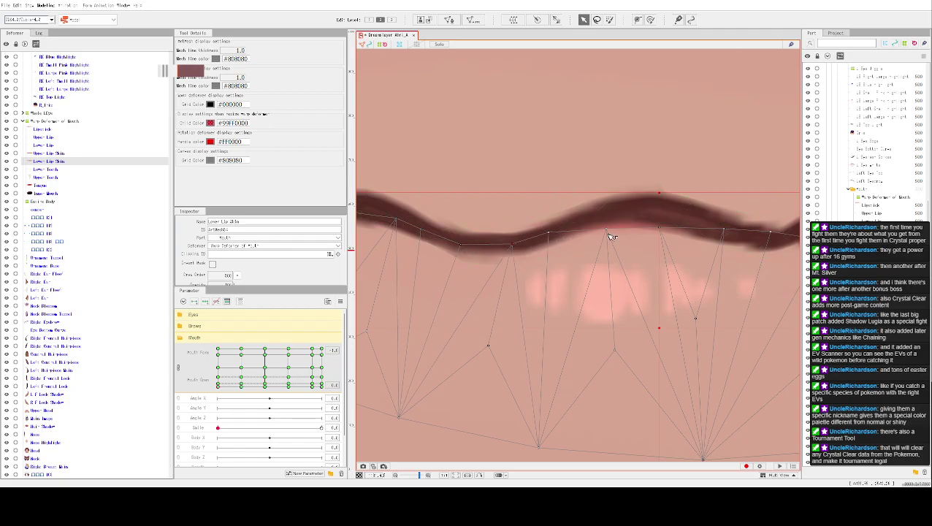
{"action": "left_click_drag", "start_coordinate": [609, 230], "coordinate": [661, 222]}
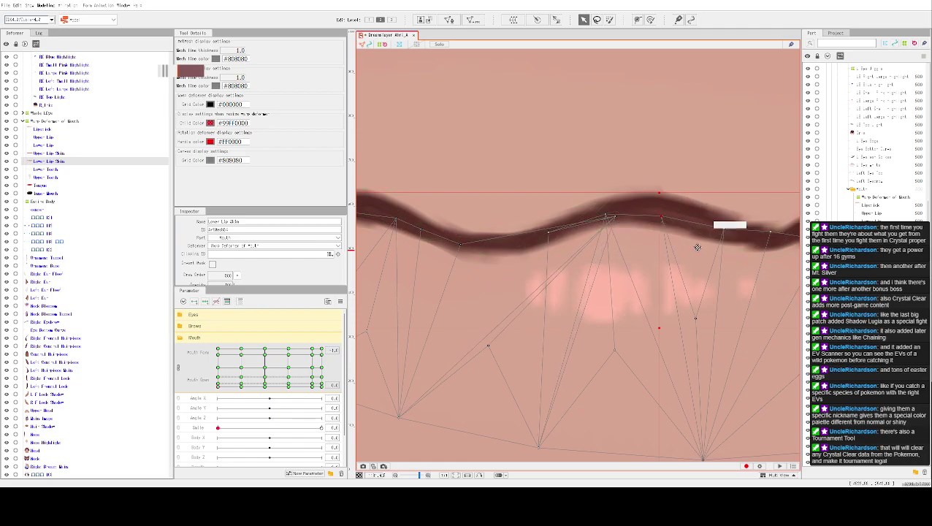
{"action": "left_click_drag", "start_coordinate": [707, 266], "coordinate": [498, 261]}
{"action": "left_click_drag", "start_coordinate": [561, 228], "coordinate": [620, 218]}
{"action": "left_click_drag", "start_coordinate": [671, 236], "coordinate": [593, 235]}
{"action": "mouse_move", "coordinate": [525, 252]}
{"action": "left_mouse_down"}
{"action": "mouse_move", "coordinate": [530, 239]}
{"action": "mouse_move", "coordinate": [569, 260]}
{"action": "left_mouse_up"}
{"action": "scroll", "coordinate": [614, 258], "scroll_direction": "down", "scroll_amount": 5}
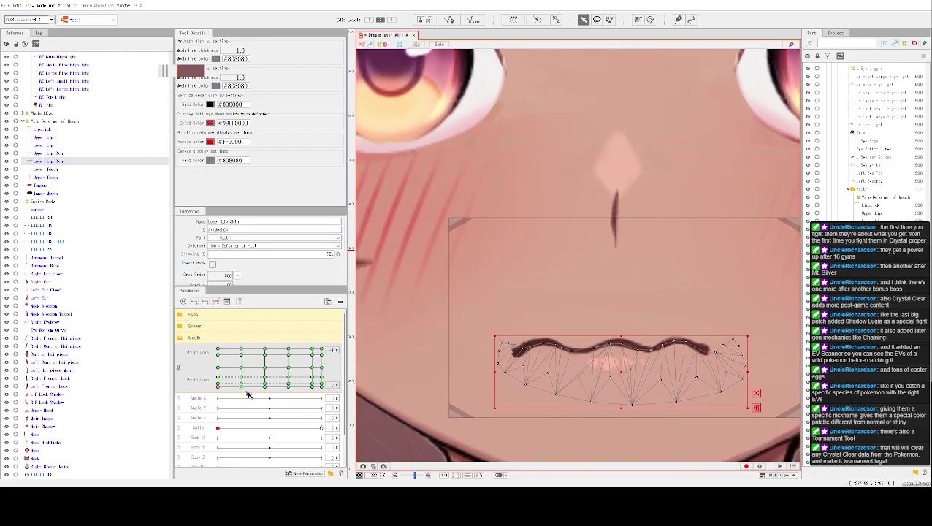
Reposition the Lower Lip Skin's overlapping vertices left of the mouth's centre so its edge follows the closed lip line evenly.
{"action": "mouse_move", "coordinate": [217, 385]}
{"action": "left_mouse_down"}
{"action": "mouse_move", "coordinate": [267, 385]}
{"action": "mouse_move", "coordinate": [216, 389]}
{"action": "left_mouse_up"}
{"action": "scroll", "coordinate": [707, 260], "scroll_direction": "up", "scroll_amount": 3}
{"action": "scroll", "coordinate": [730, 244], "scroll_direction": "up", "scroll_amount": 2}
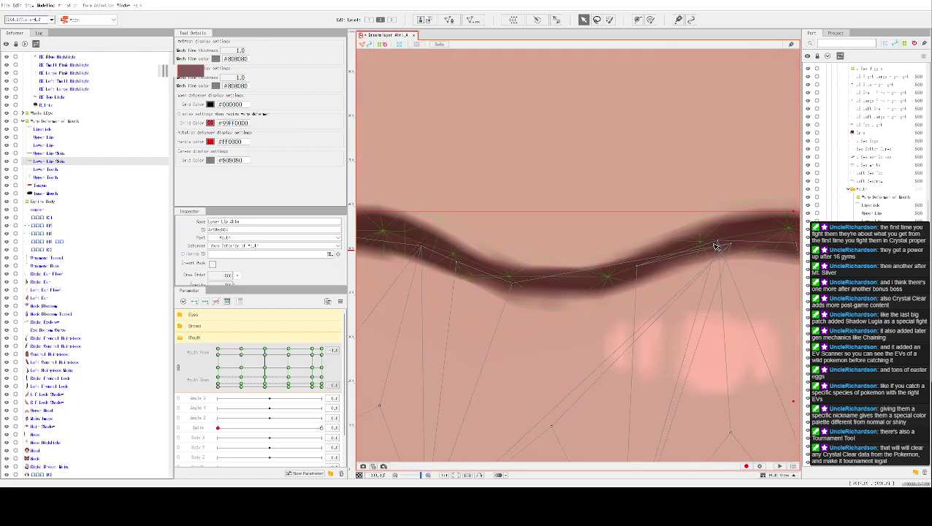
{"action": "left_click", "coordinate": [721, 245]}
{"action": "mouse_move", "coordinate": [681, 263]}
{"action": "left_mouse_down"}
{"action": "mouse_move", "coordinate": [666, 286]}
{"action": "mouse_move", "coordinate": [684, 330]}
{"action": "mouse_move", "coordinate": [738, 252]}
{"action": "mouse_move", "coordinate": [637, 270]}
{"action": "mouse_move", "coordinate": [599, 289]}
{"action": "left_mouse_up"}
{"action": "left_click_drag", "start_coordinate": [700, 307], "coordinate": [718, 249]}
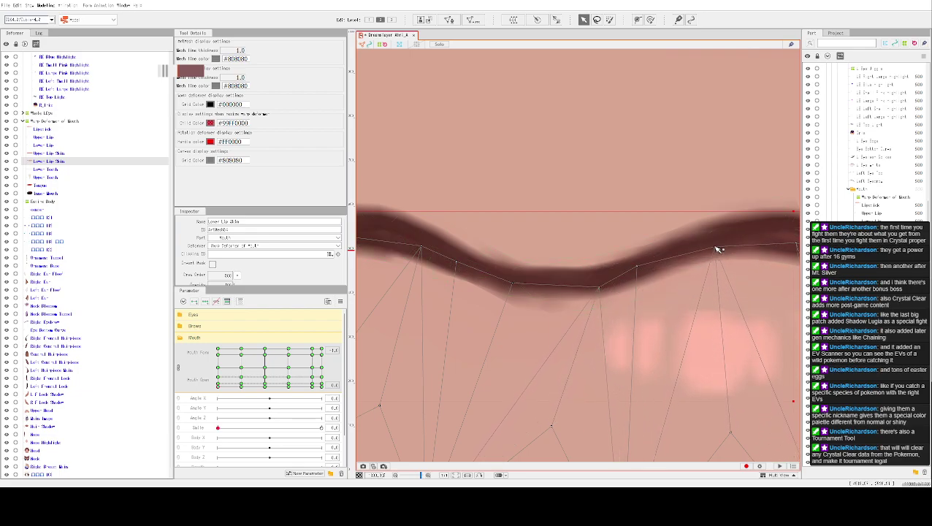
{"action": "scroll", "coordinate": [721, 250], "scroll_direction": "down", "scroll_amount": 3}
{"action": "left_click_drag", "start_coordinate": [687, 208], "coordinate": [458, 259]}
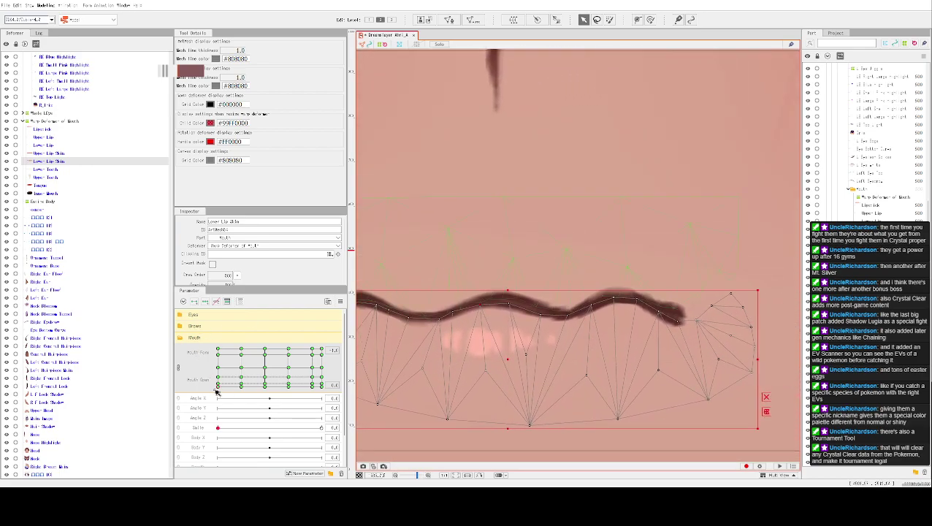
At Mouth Open 0.1, fit the Upper Lip Skin's edge vertices to the upper lip line between the fang and the mouth corner.
{"action": "left_click_drag", "start_coordinate": [219, 391], "coordinate": [218, 385]}
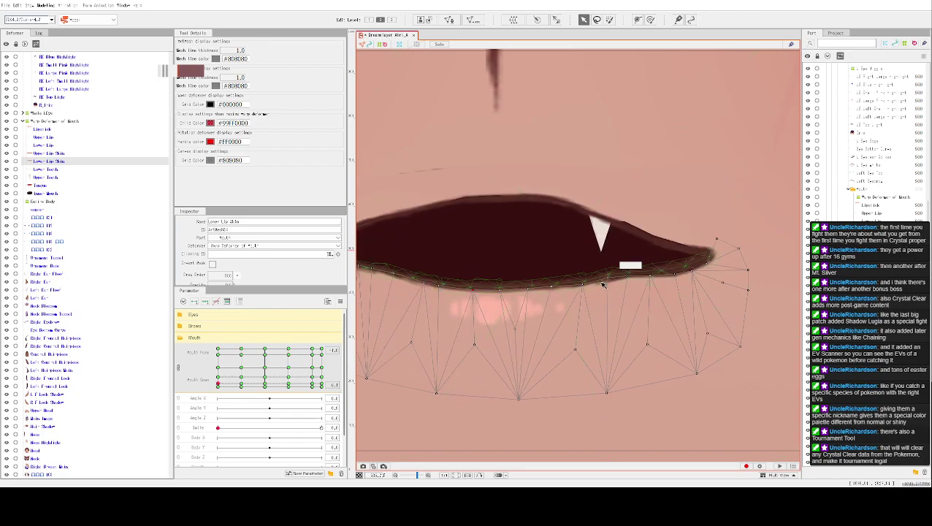
{"action": "left_click", "coordinate": [636, 234]}
{"action": "scroll", "coordinate": [657, 233], "scroll_direction": "up", "scroll_amount": 4}
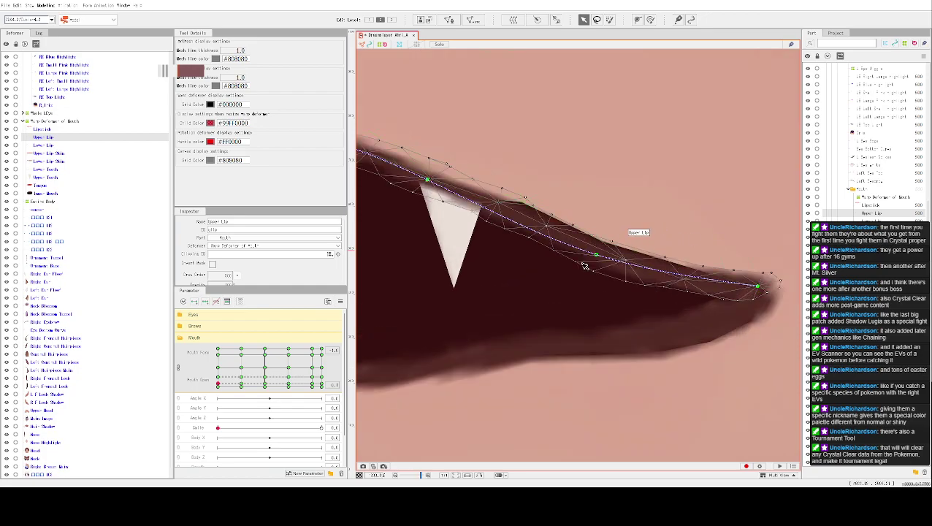
{"action": "left_click", "coordinate": [635, 228]}
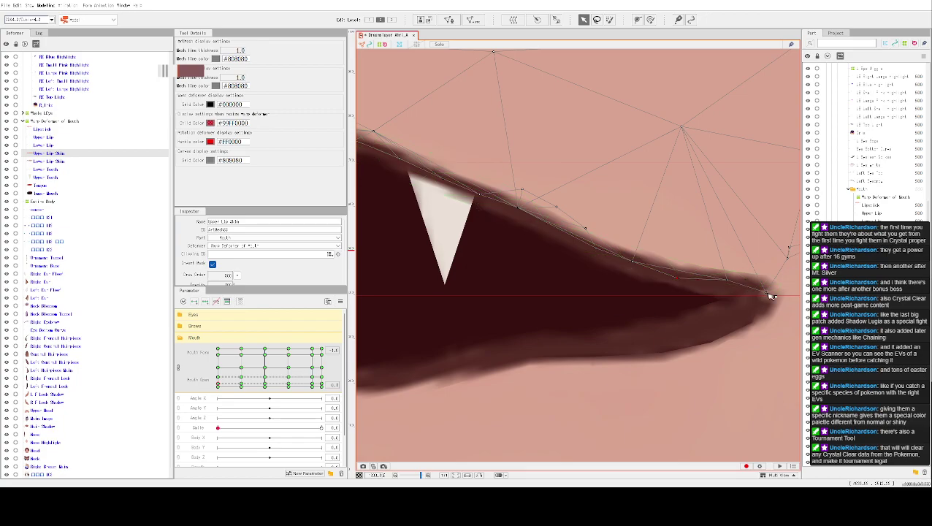
{"action": "scroll", "coordinate": [768, 294], "scroll_direction": "down", "scroll_amount": 5}
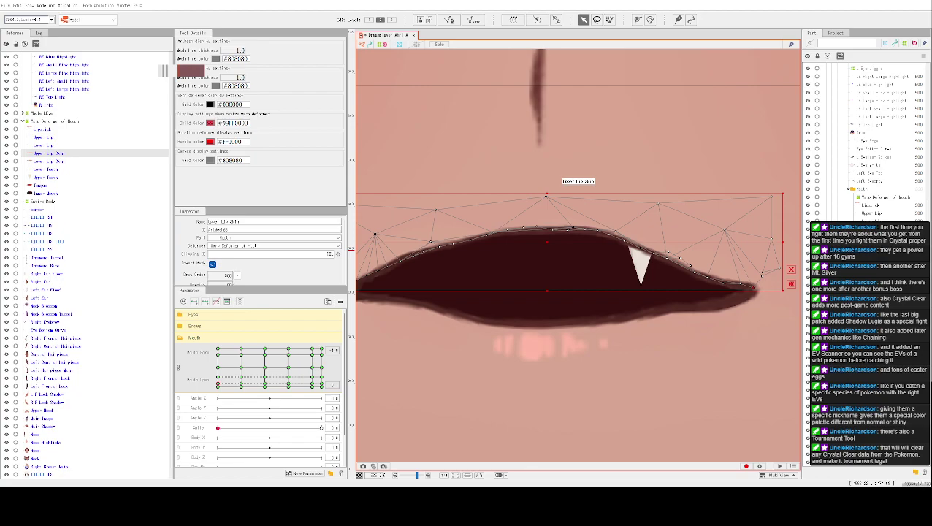
Switch to the adjacent Mouth Form keyform at Mouth Open 0.1, scale the Inner Mouth down toward the lips' width, and select the Upper Lip.
{"action": "left_click_drag", "start_coordinate": [241, 365], "coordinate": [243, 386]}
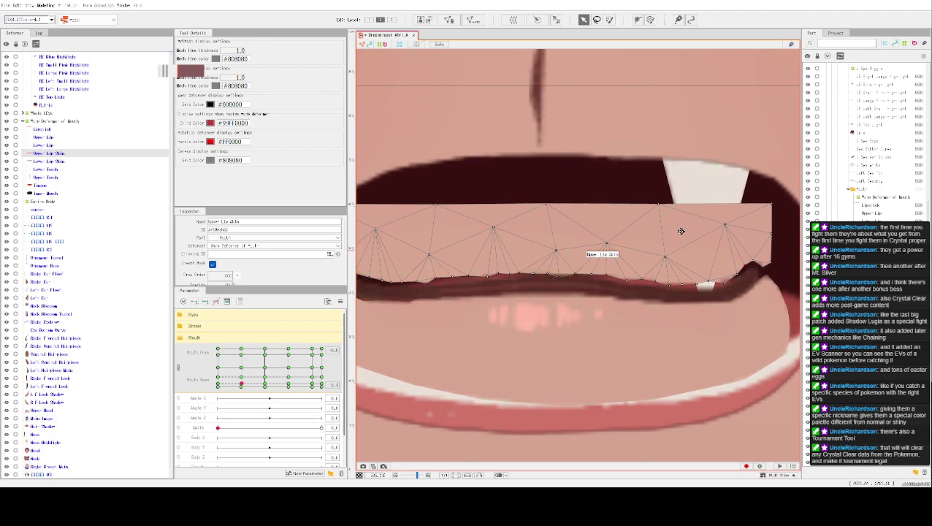
{"action": "left_click", "coordinate": [553, 248]}
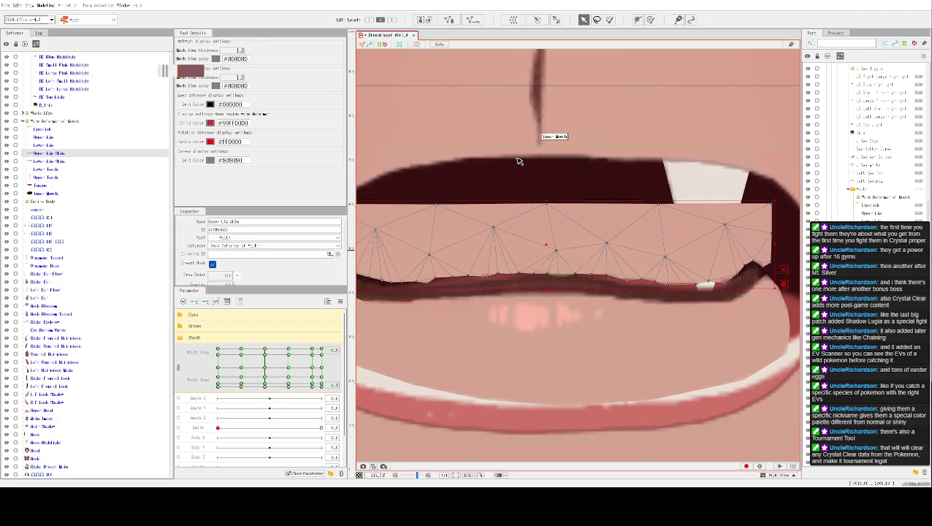
{"action": "scroll", "coordinate": [478, 259], "scroll_direction": "down", "scroll_amount": 3}
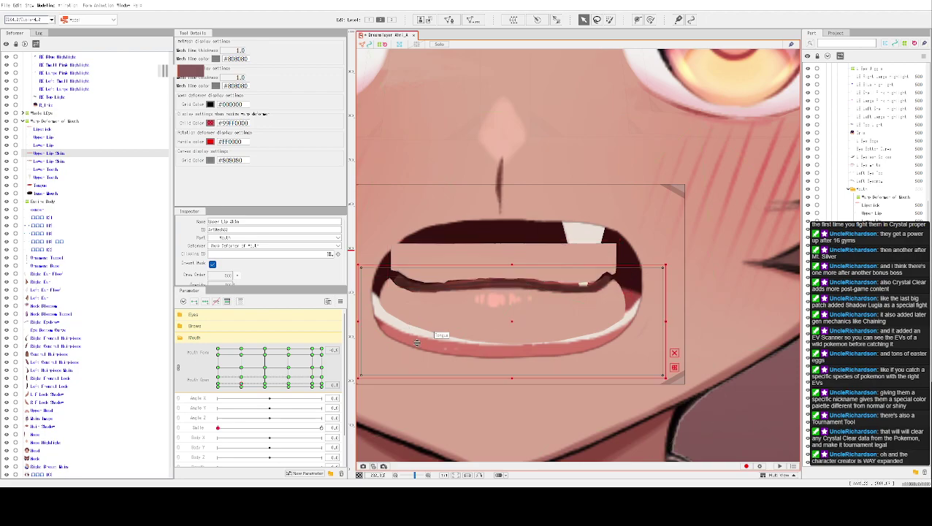
{"action": "left_click", "coordinate": [410, 269]}
{"action": "left_click", "coordinate": [433, 243]}
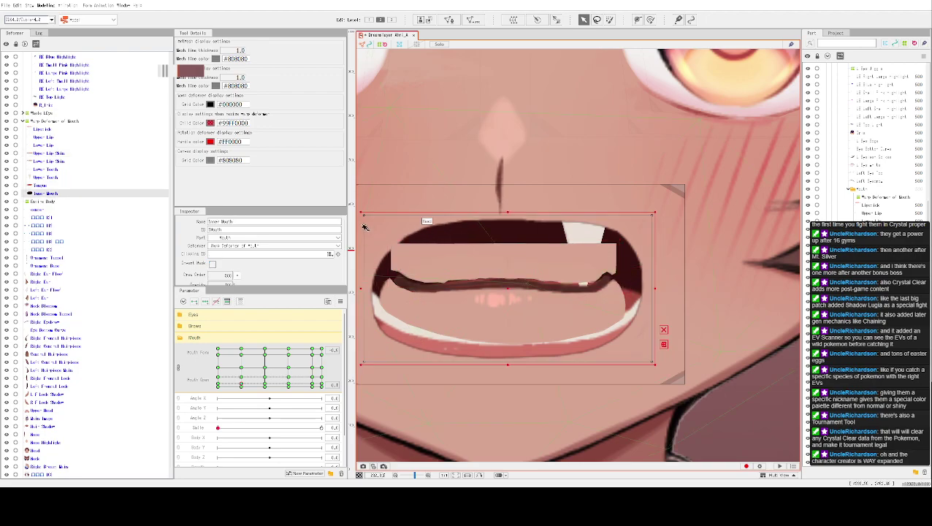
{"action": "left_click_drag", "start_coordinate": [361, 212], "coordinate": [392, 231]}
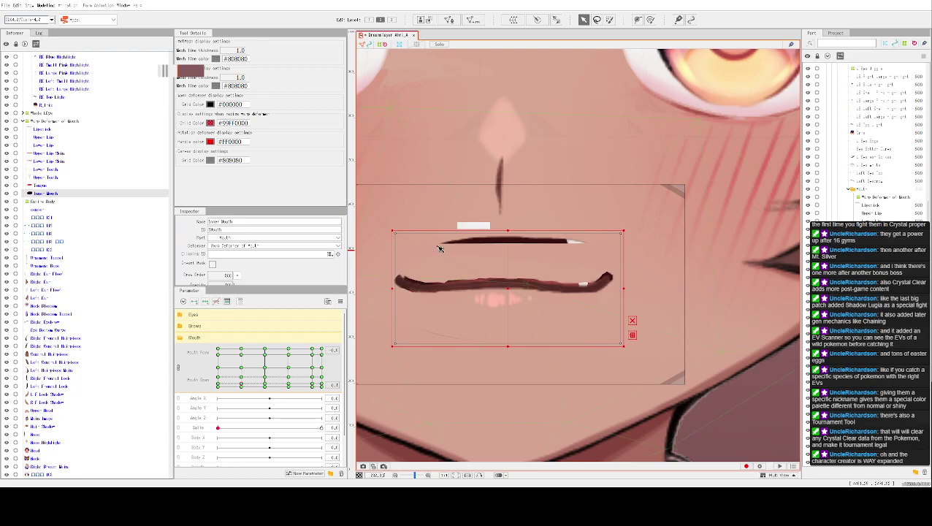
{"action": "left_click", "coordinate": [485, 287]}
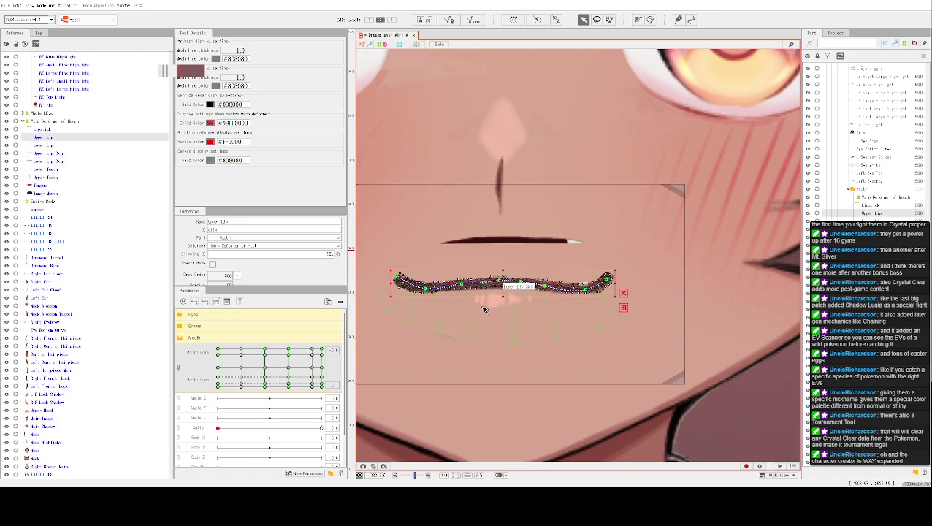
Move the Lower Lip line up to the mouth's upper edge and the Upper Lip line down to its lower edge.
{"action": "left_click", "coordinate": [484, 309]}
{"action": "left_click_drag", "start_coordinate": [497, 321], "coordinate": [509, 300]}
{"action": "left_click", "coordinate": [498, 300]}
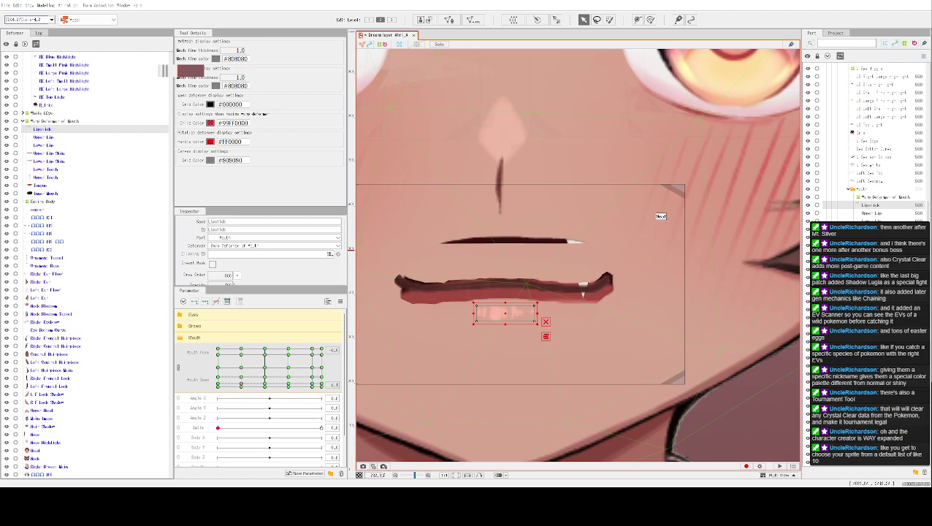
{"action": "left_click", "coordinate": [511, 286]}
{"action": "left_click_drag", "start_coordinate": [512, 285], "coordinate": [514, 271]}
{"action": "left_click", "coordinate": [515, 285]}
{"action": "key", "text": "p"}
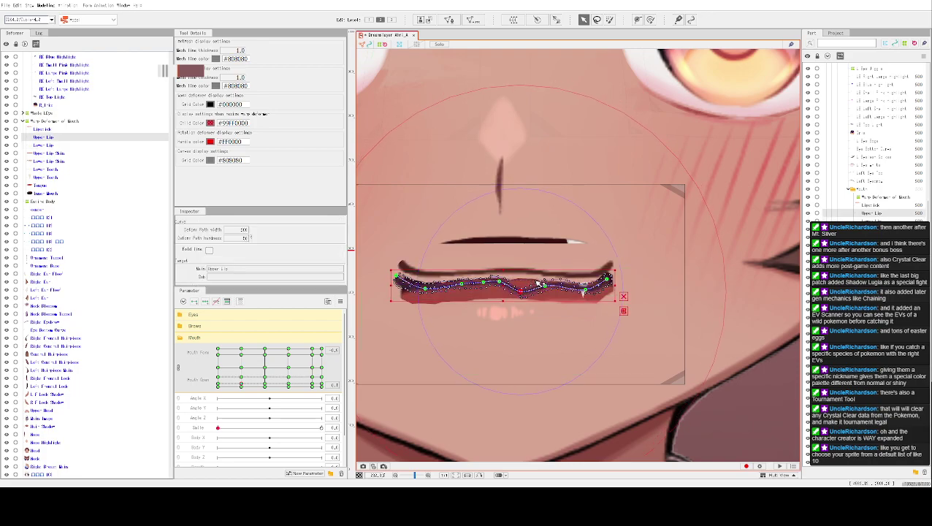
{"action": "key", "text": "v"}
{"action": "left_click_drag", "start_coordinate": [502, 288], "coordinate": [504, 303]}
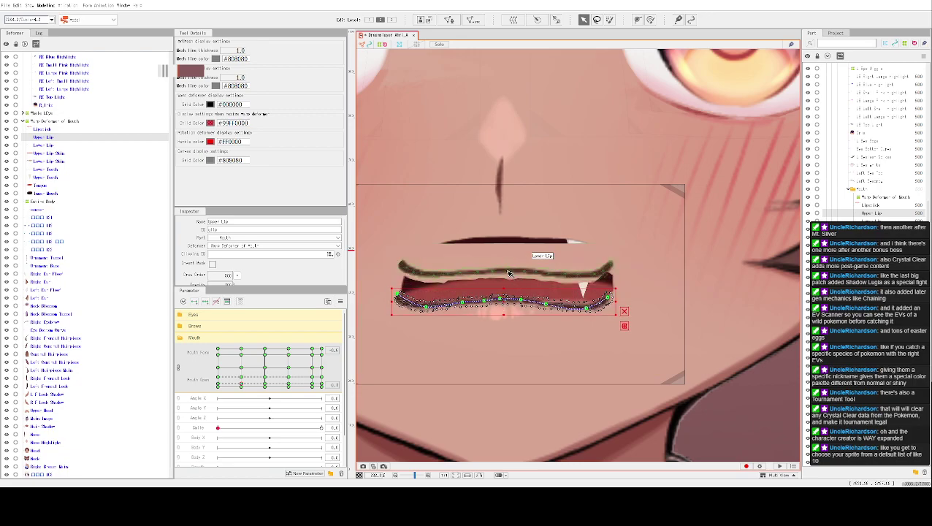
{"action": "left_click", "coordinate": [508, 276]}
{"action": "left_click_drag", "start_coordinate": [505, 276], "coordinate": [505, 279]}
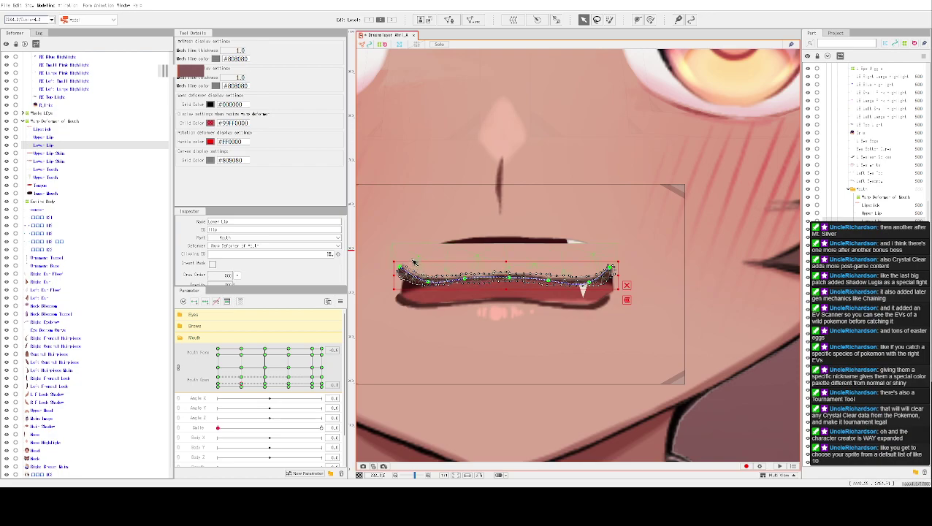
Lower the left end of the Lower Lip's deform path and raise its points between that corner and the centre.
{"action": "left_click", "coordinate": [504, 243]}
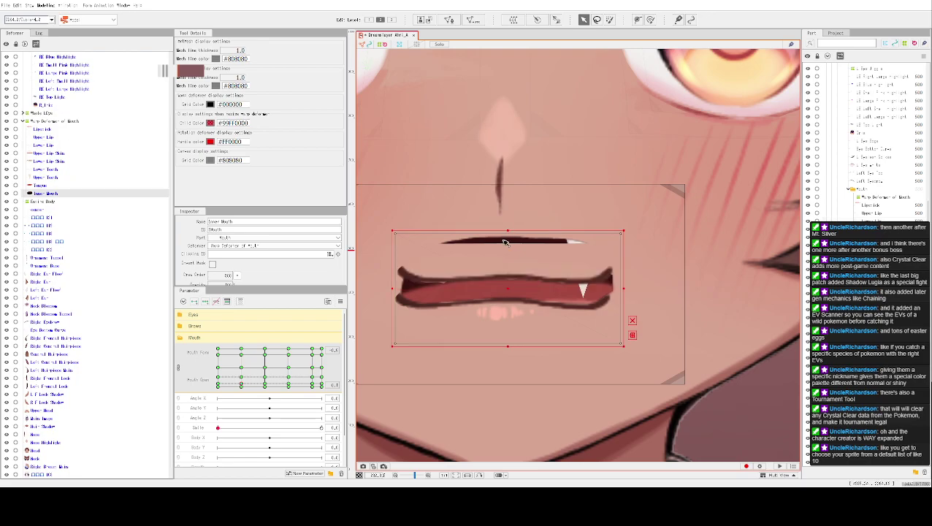
{"action": "left_click", "coordinate": [404, 273]}
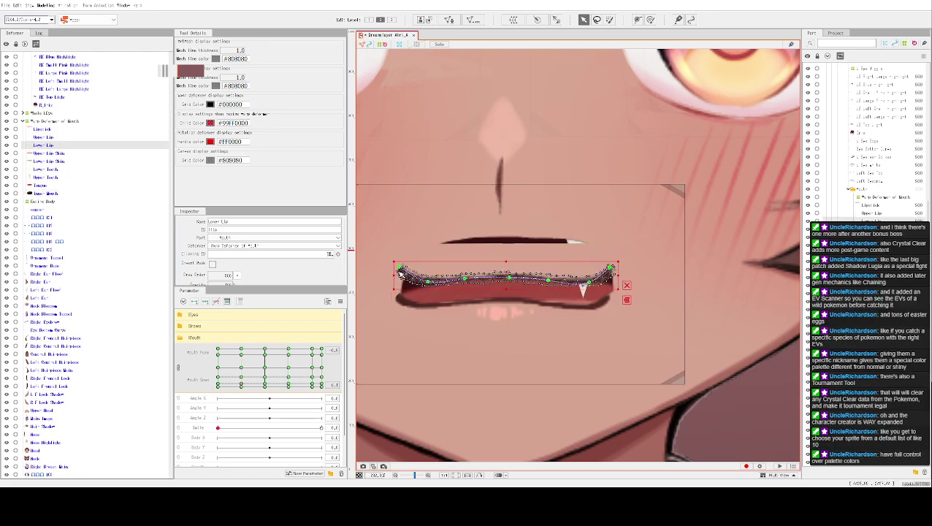
{"action": "left_click_drag", "start_coordinate": [399, 276], "coordinate": [399, 294]}
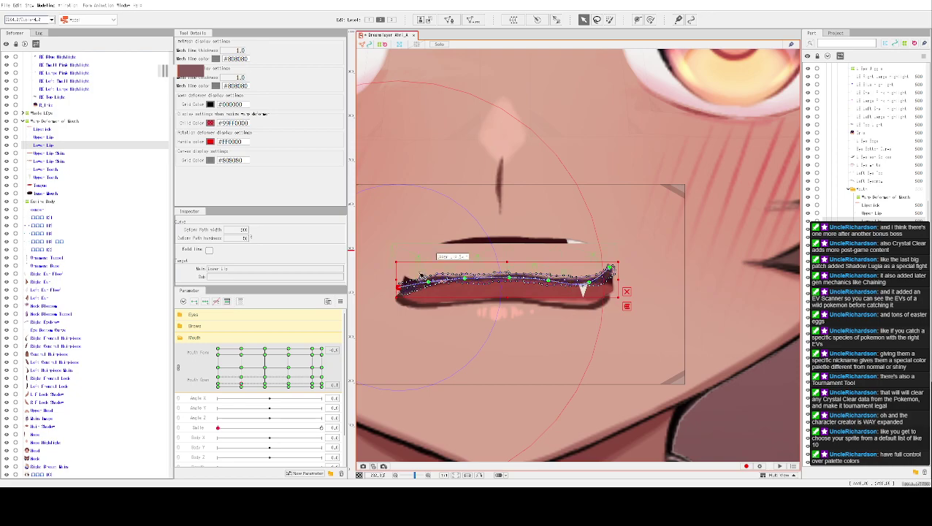
{"action": "left_click_drag", "start_coordinate": [431, 284], "coordinate": [464, 266]}
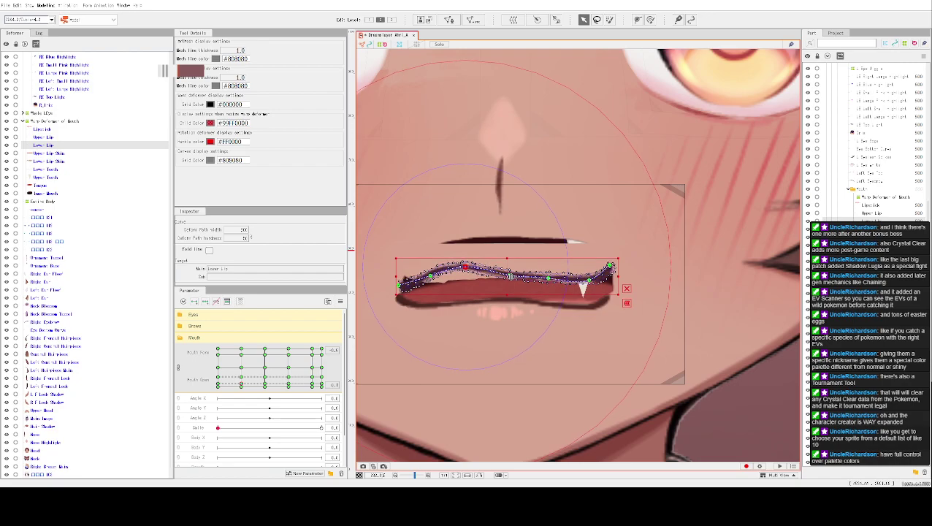
{"action": "left_click", "coordinate": [497, 270]}
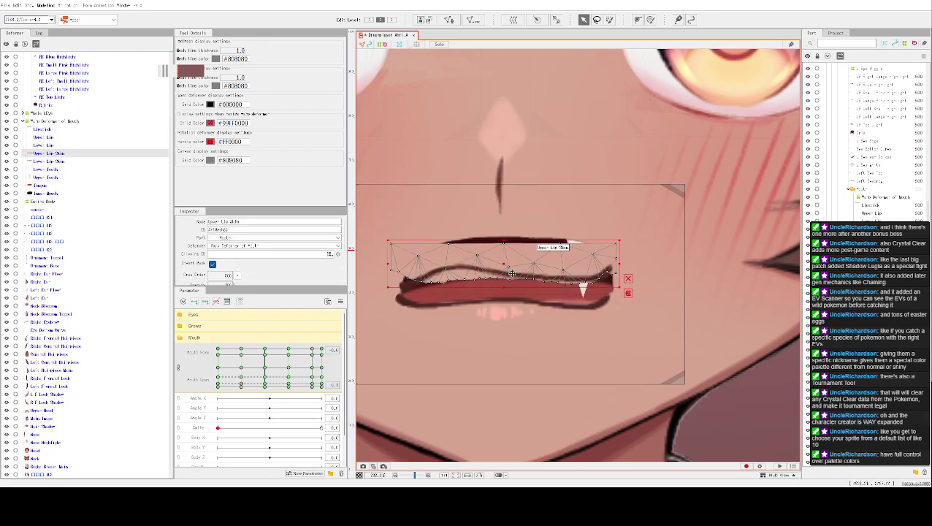
Shape the Lower Lip into an even, shallow arch by raising its centre, lowering its right end and flattening the whole curve.
{"action": "left_click", "coordinate": [503, 271]}
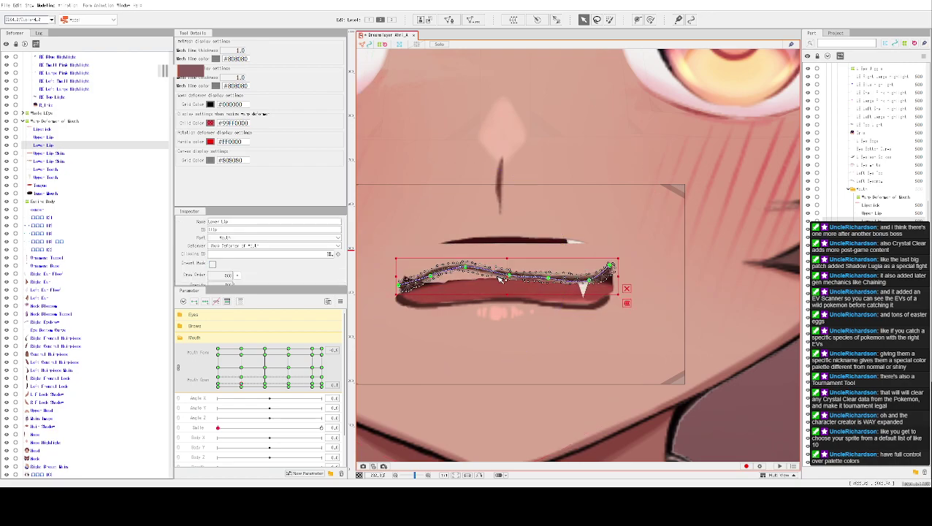
{"action": "left_click_drag", "start_coordinate": [512, 281], "coordinate": [510, 289]}
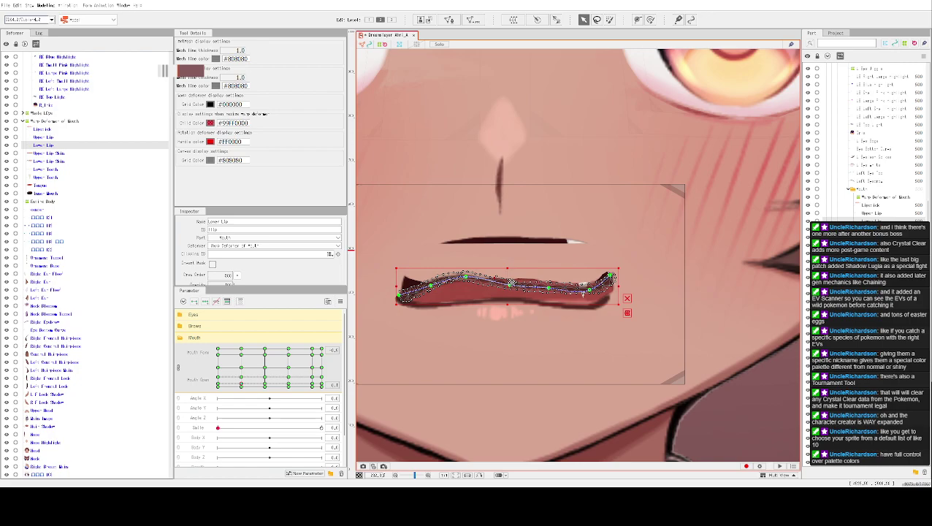
{"action": "left_click_drag", "start_coordinate": [513, 282], "coordinate": [507, 265]}
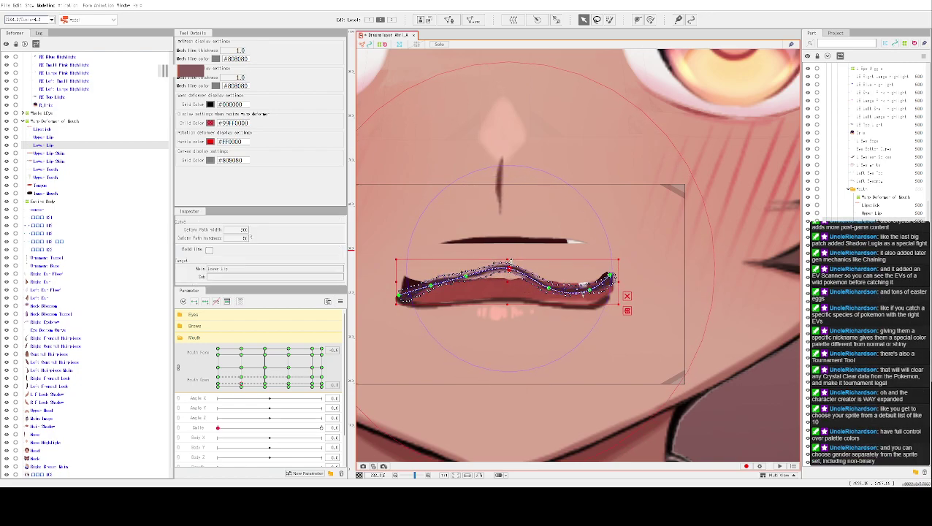
{"action": "mouse_move", "coordinate": [554, 288]}
{"action": "left_mouse_down"}
{"action": "mouse_move", "coordinate": [549, 277]}
{"action": "mouse_move", "coordinate": [583, 290]}
{"action": "mouse_move", "coordinate": [610, 285]}
{"action": "mouse_move", "coordinate": [611, 298]}
{"action": "left_mouse_up"}
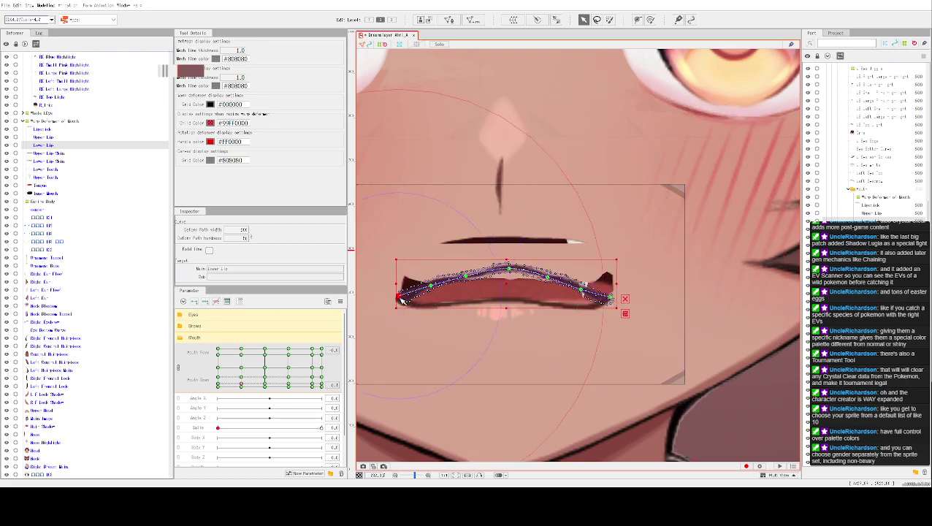
{"action": "left_click_drag", "start_coordinate": [507, 260], "coordinate": [505, 266]}
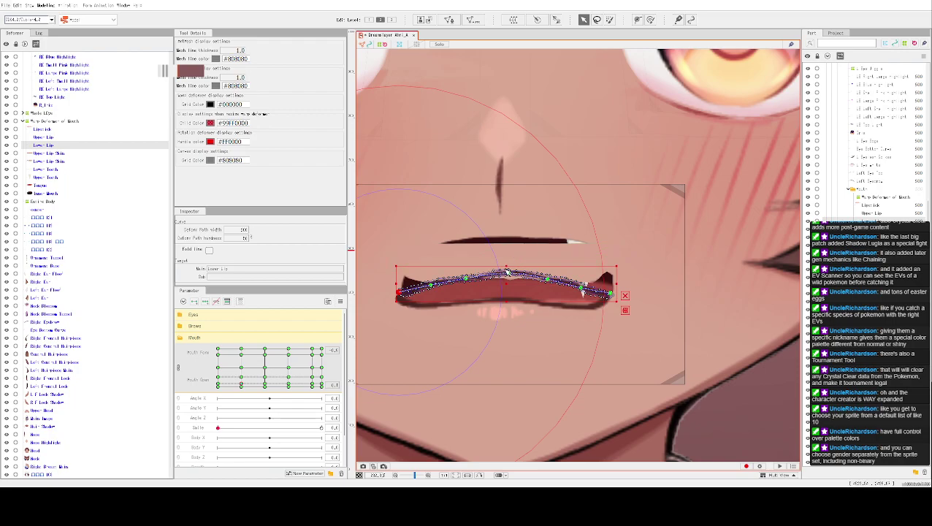
{"action": "left_click_drag", "start_coordinate": [507, 266], "coordinate": [507, 269]}
{"action": "left_click_drag", "start_coordinate": [507, 274], "coordinate": [503, 279]}
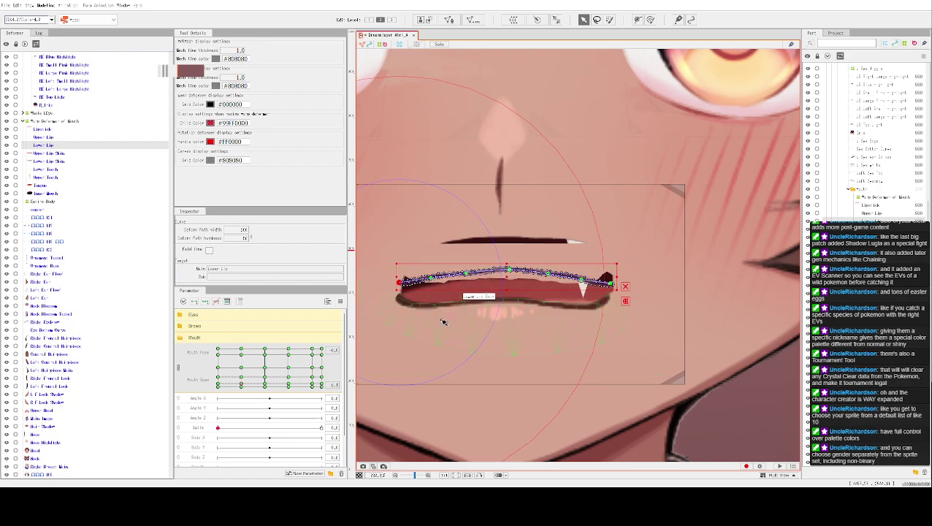
Fit the Upper Lip across the mouth corners and bend its deform path downward into a V below the teeth.
{"action": "left_click", "coordinate": [477, 302]}
{"action": "left_click_drag", "start_coordinate": [505, 304], "coordinate": [466, 301]}
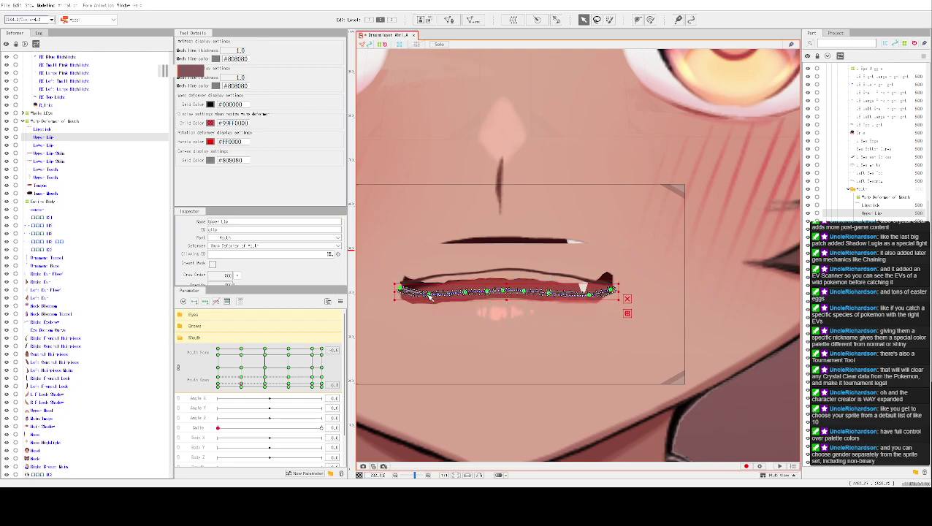
{"action": "key", "text": "p"}
{"action": "mouse_move", "coordinate": [466, 295]}
{"action": "left_mouse_down"}
{"action": "mouse_move", "coordinate": [463, 311]}
{"action": "mouse_move", "coordinate": [486, 303]}
{"action": "mouse_move", "coordinate": [459, 310]}
{"action": "mouse_move", "coordinate": [501, 310]}
{"action": "mouse_move", "coordinate": [502, 325]}
{"action": "mouse_move", "coordinate": [537, 296]}
{"action": "mouse_move", "coordinate": [530, 307]}
{"action": "mouse_move", "coordinate": [553, 297]}
{"action": "mouse_move", "coordinate": [596, 306]}
{"action": "left_mouse_up"}
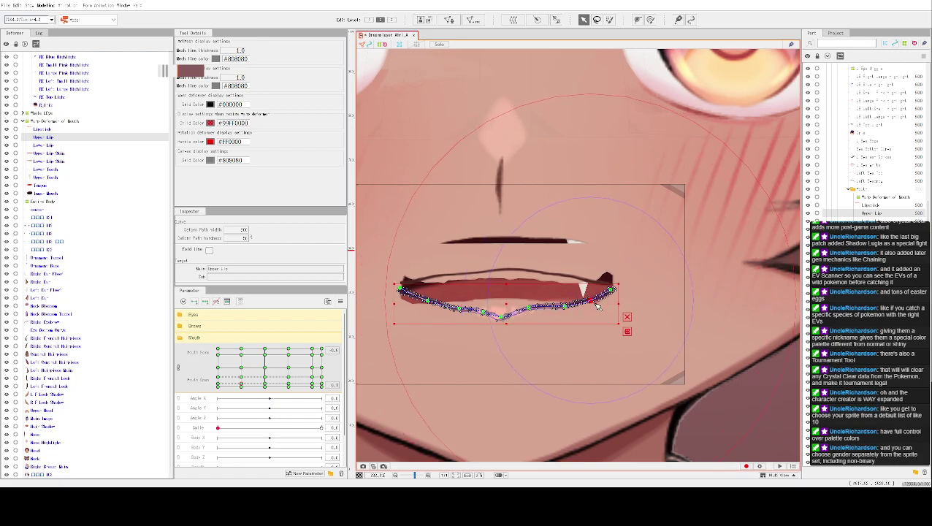
{"action": "left_click_drag", "start_coordinate": [533, 310], "coordinate": [485, 319]}
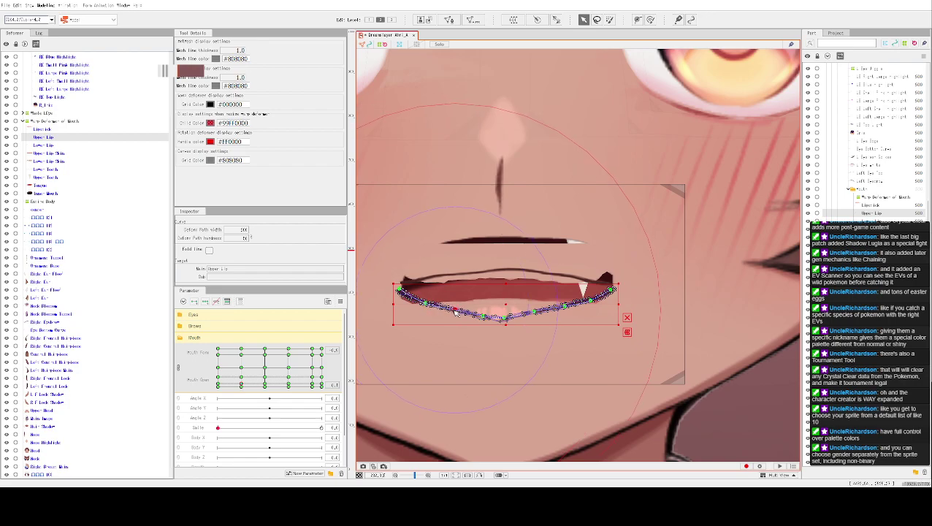
Smooth the Upper Lip's curve by adjusting its path points towards both corners and lowering the centre point slightly.
{"action": "mouse_move", "coordinate": [485, 317]}
{"action": "left_mouse_down"}
{"action": "mouse_move", "coordinate": [520, 323]}
{"action": "mouse_move", "coordinate": [608, 295]}
{"action": "left_mouse_up"}
{"action": "left_click_drag", "start_coordinate": [506, 308], "coordinate": [507, 304]}
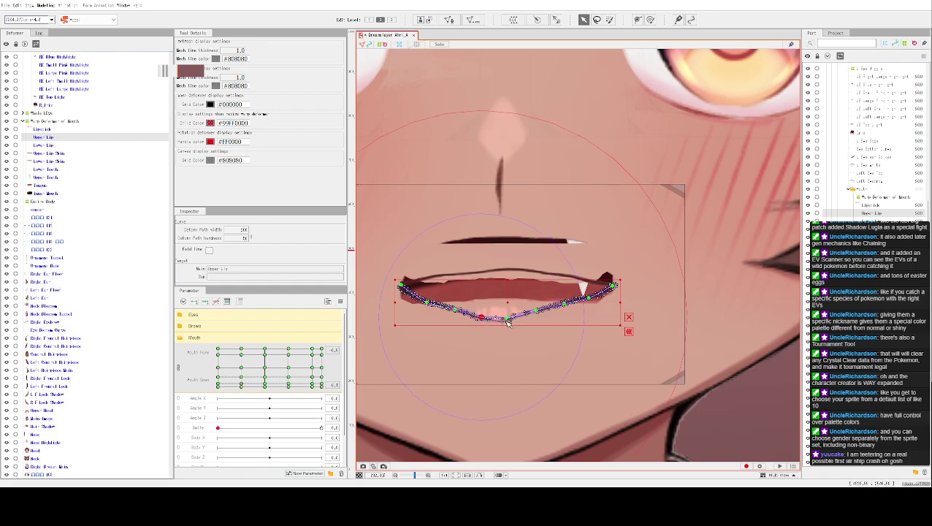
{"action": "left_click_drag", "start_coordinate": [508, 323], "coordinate": [509, 326]}
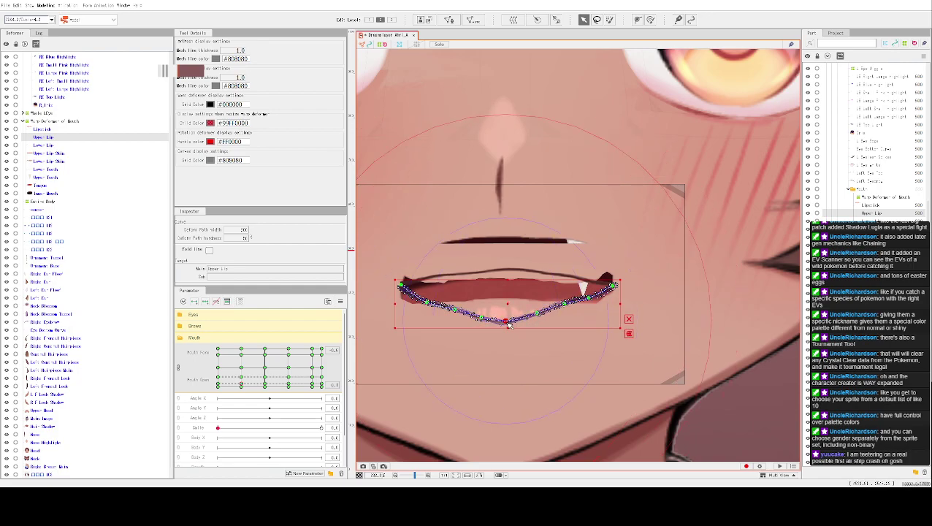
{"action": "left_click", "coordinate": [638, 19]}
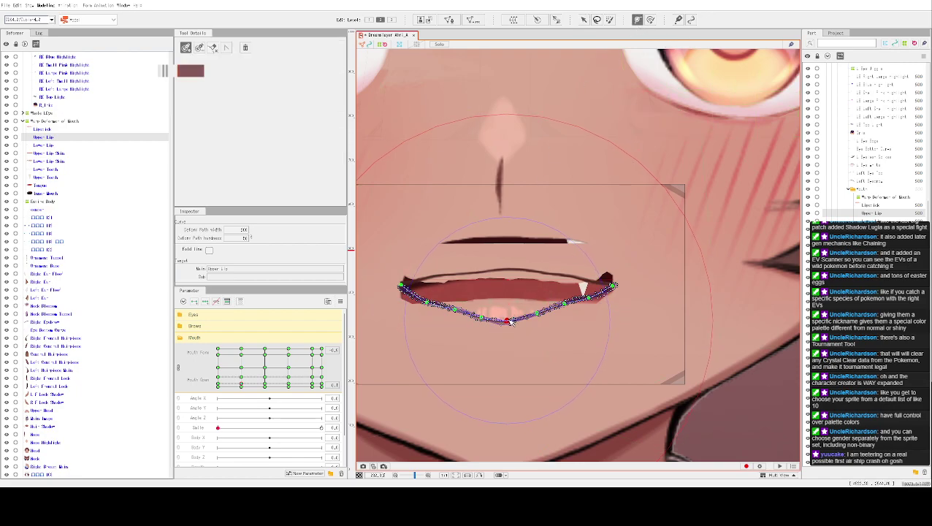
{"action": "left_click", "coordinate": [584, 20]}
{"action": "scroll", "coordinate": [577, 316], "scroll_direction": "up", "scroll_amount": 3}
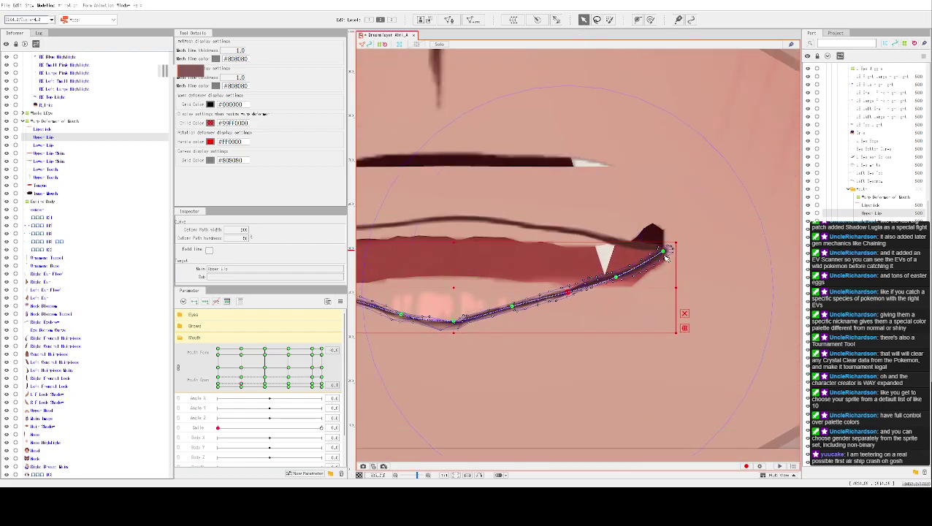
{"action": "scroll", "coordinate": [514, 285], "scroll_direction": "down", "scroll_amount": 3}
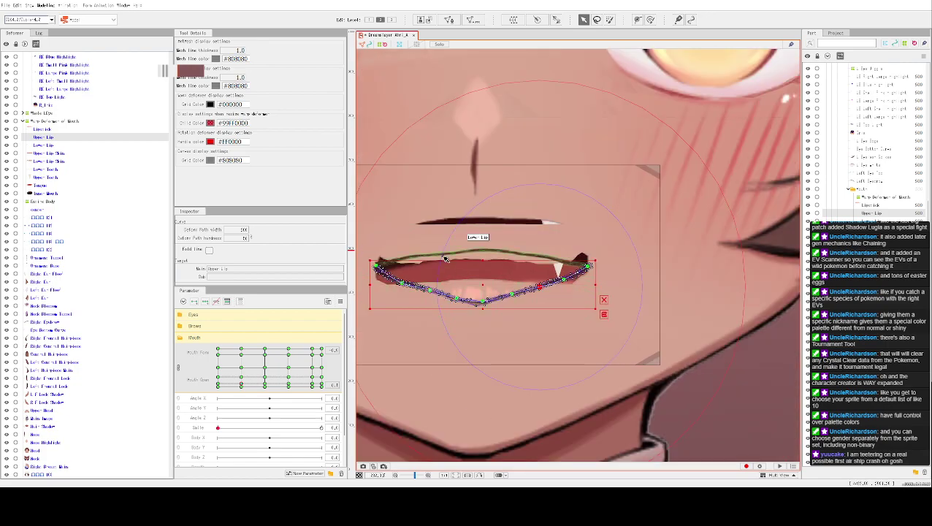
Hide the selection outlines to examine the mouth shape, and check the Upper Lip and Lower Lip positions against the nearby keyform.
{"action": "key", "text": "ctrl+h"}
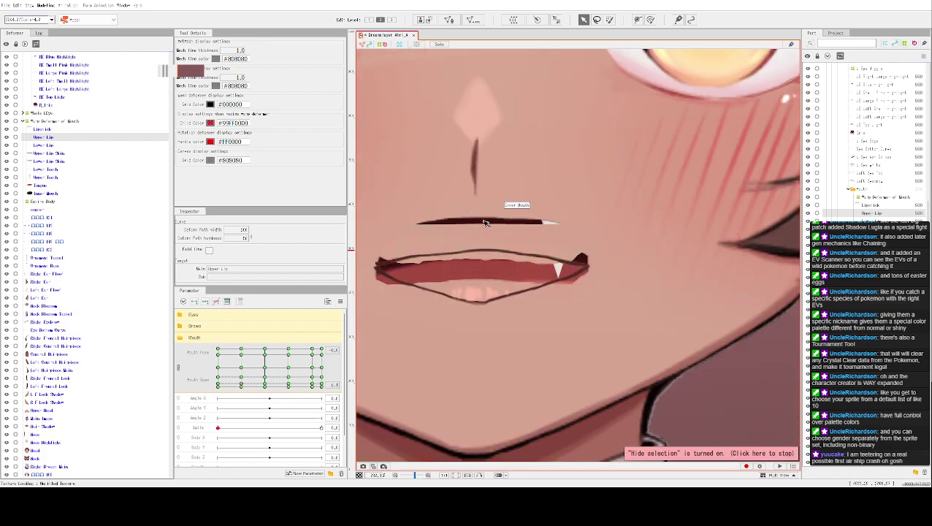
{"action": "scroll", "coordinate": [453, 328], "scroll_direction": "up", "scroll_amount": 3}
{"action": "scroll", "coordinate": [488, 292], "scroll_direction": "down", "scroll_amount": 1}
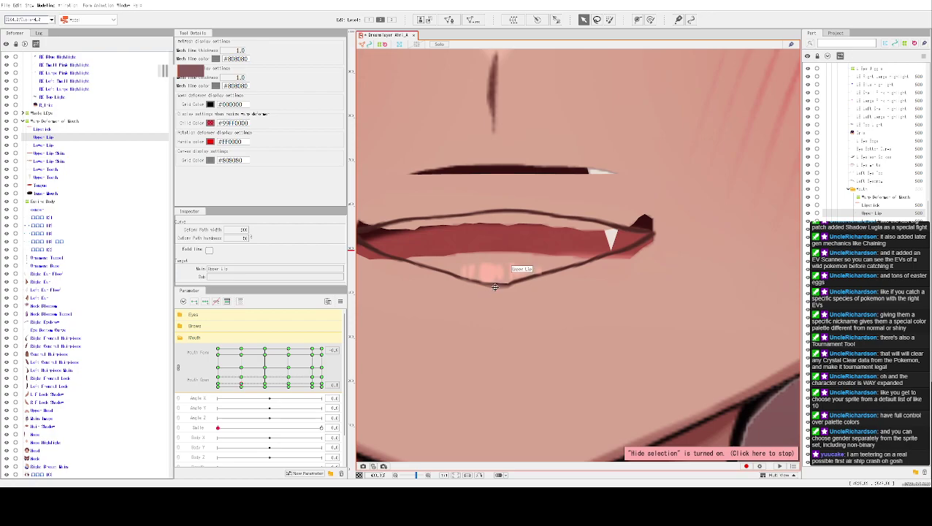
{"action": "scroll", "coordinate": [431, 298], "scroll_direction": "down", "scroll_amount": 1}
{"action": "left_click_drag", "start_coordinate": [426, 293], "coordinate": [451, 302]}
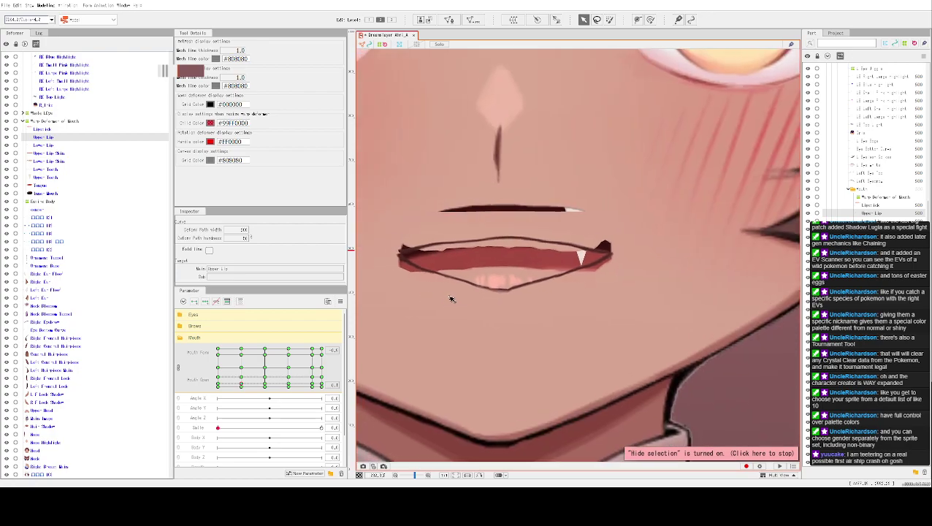
{"action": "scroll", "coordinate": [434, 305], "scroll_direction": "up", "scroll_amount": 1}
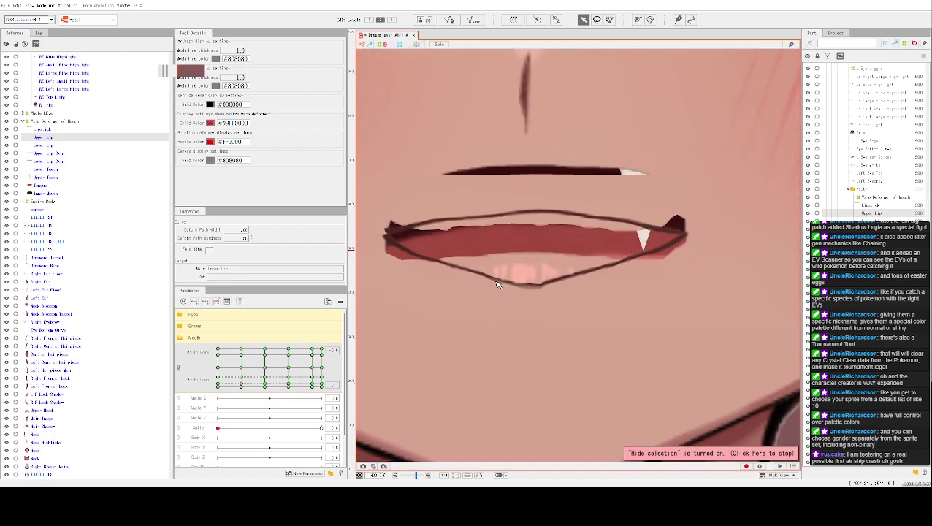
{"action": "left_click", "coordinate": [553, 281]}
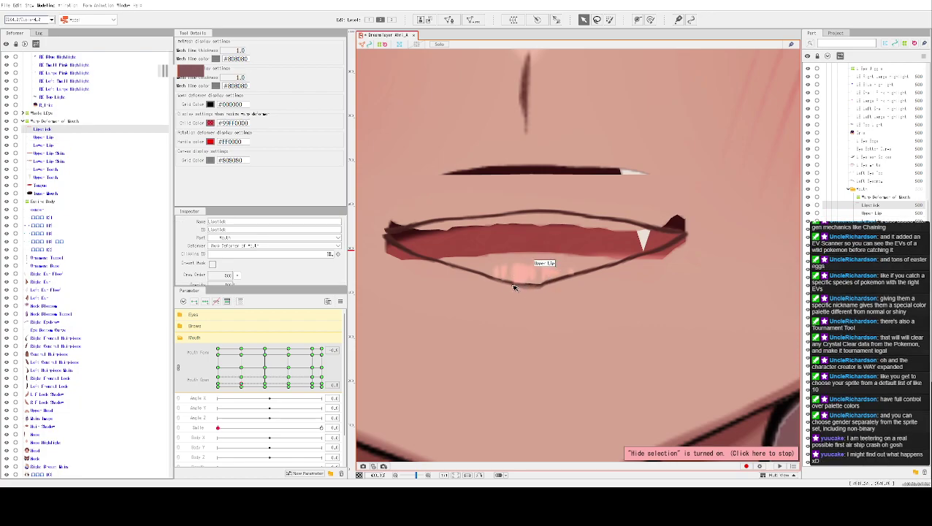
{"action": "left_click", "coordinate": [514, 287]}
{"action": "left_click", "coordinate": [444, 225]}
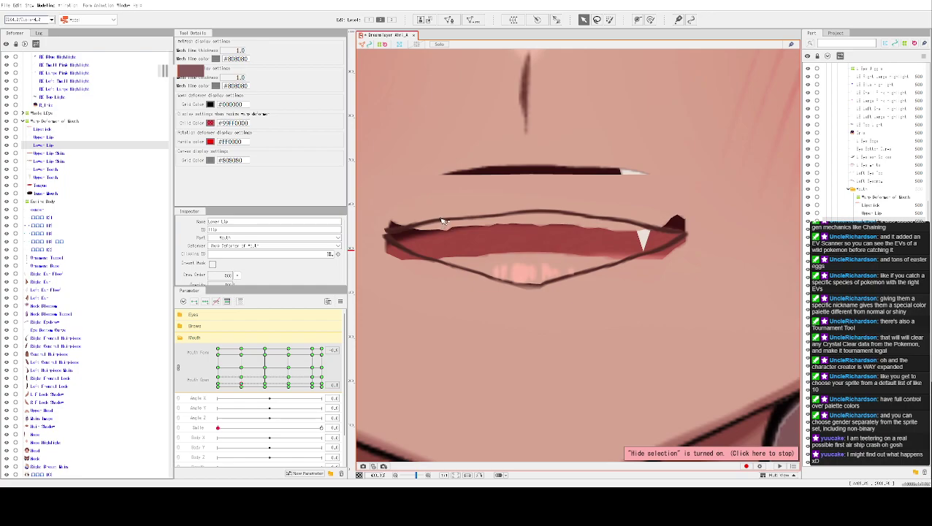
{"action": "left_click", "coordinate": [38, 138]}
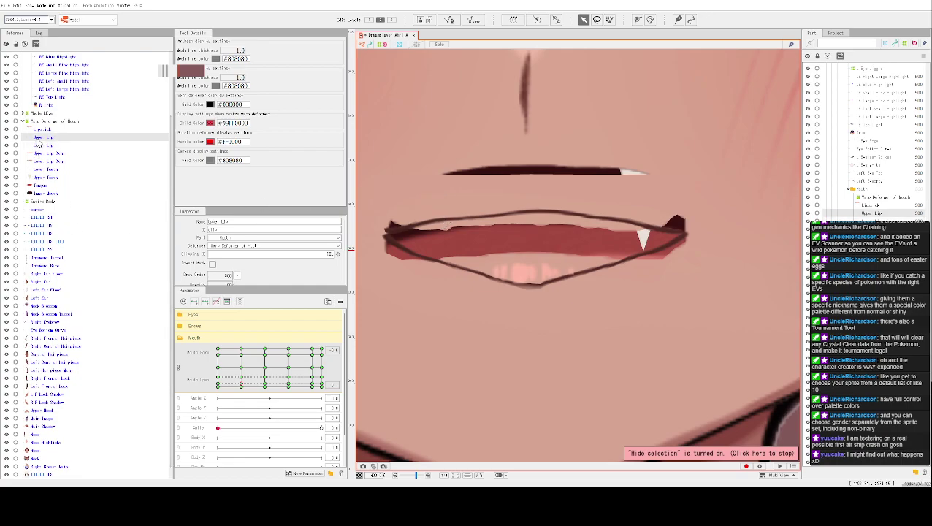
{"action": "left_click", "coordinate": [409, 224]}
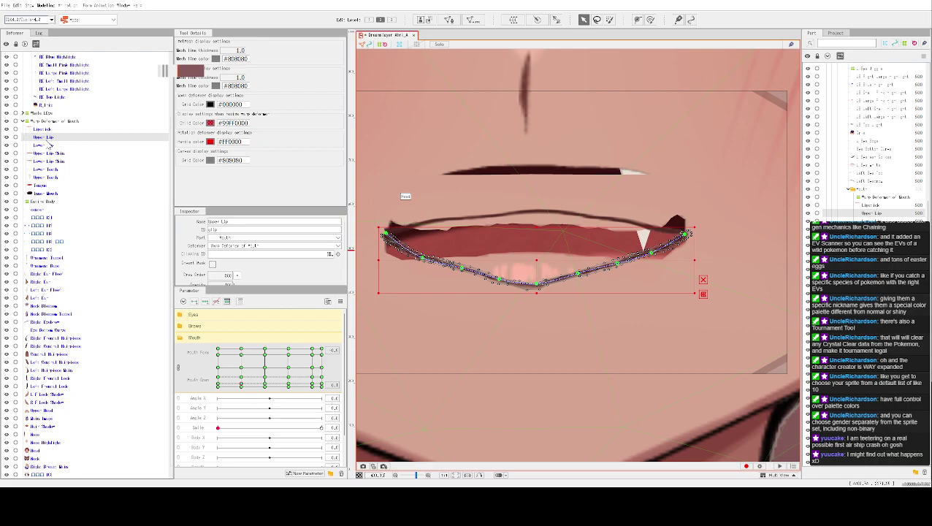
{"action": "left_click", "coordinate": [44, 144]}
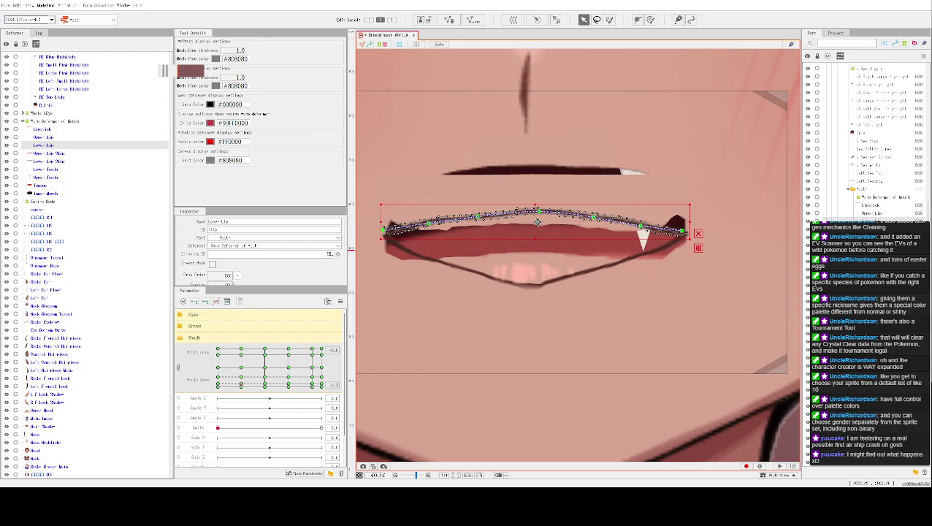
{"action": "mouse_move", "coordinate": [246, 385]}
{"action": "left_mouse_down"}
{"action": "mouse_move", "coordinate": [212, 387]}
{"action": "mouse_move", "coordinate": [242, 383]}
{"action": "left_mouse_up"}
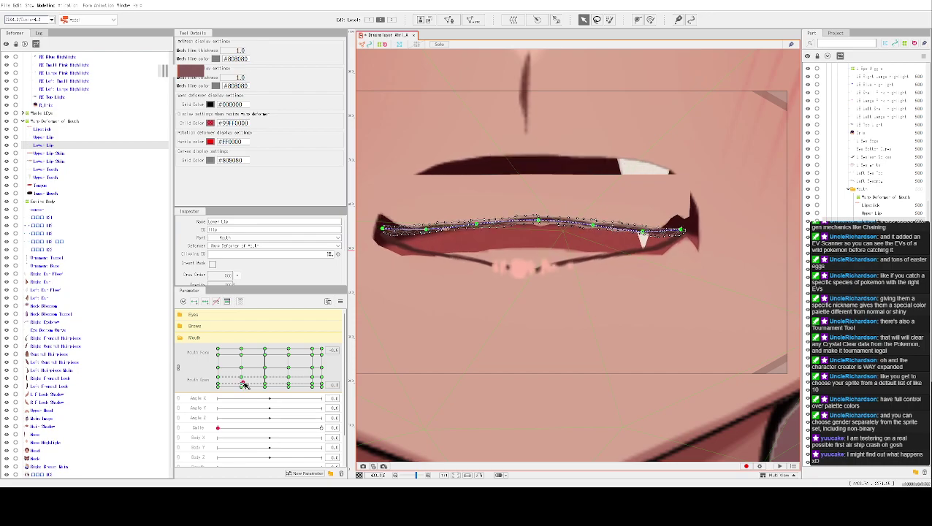
Exchange the lips' places by moving the Lower Lip below the mouth and the Upper Lip above it.
{"action": "left_click", "coordinate": [535, 227]}
{"action": "left_click", "coordinate": [556, 222]}
{"action": "left_click_drag", "start_coordinate": [510, 223], "coordinate": [561, 281]}
{"action": "left_click", "coordinate": [561, 283]}
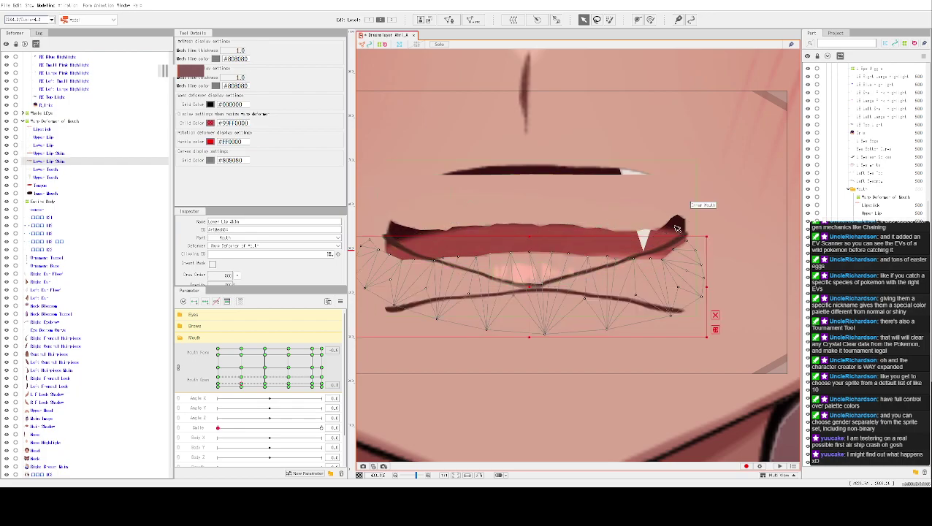
{"action": "left_click", "coordinate": [564, 282]}
{"action": "left_click_drag", "start_coordinate": [538, 265], "coordinate": [539, 200]}
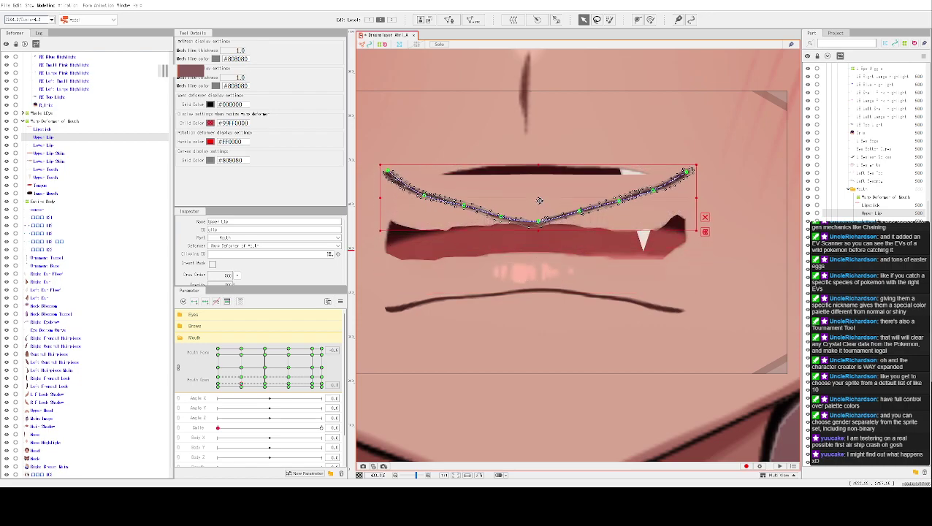
Raise the Lower Lip to just beneath the mouth opening, and try lowering the Upper Lip's left corner onto the mouth.
{"action": "left_click", "coordinate": [523, 292]}
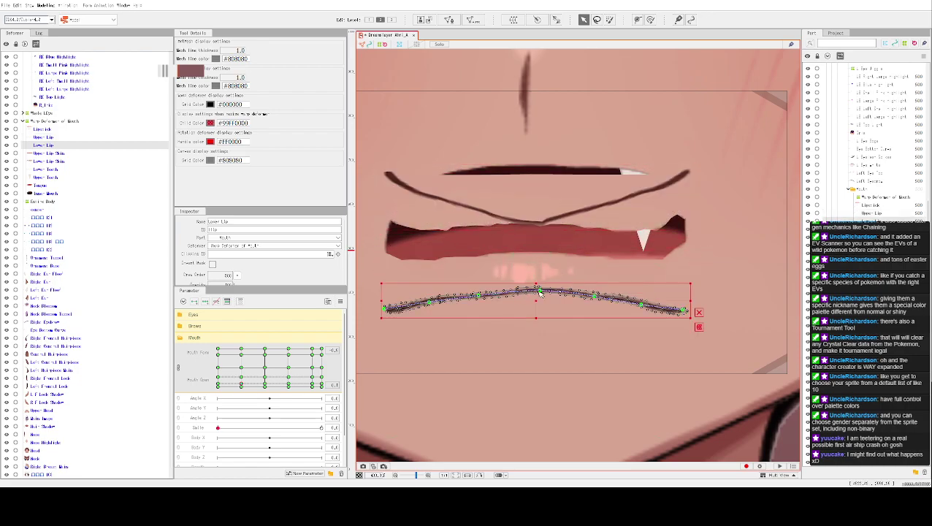
{"action": "left_click_drag", "start_coordinate": [534, 301], "coordinate": [539, 274]}
{"action": "left_click", "coordinate": [458, 208]}
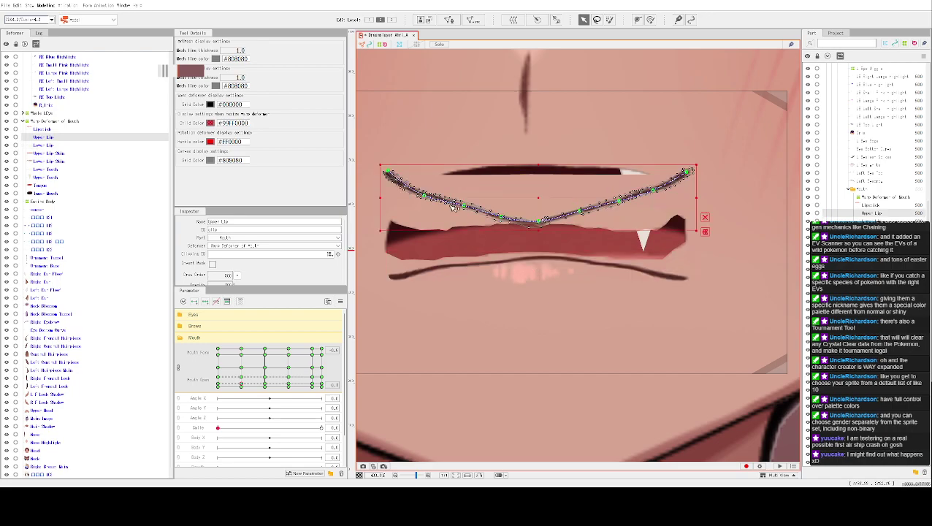
{"action": "mouse_move", "coordinate": [389, 173]}
{"action": "left_mouse_down"}
{"action": "mouse_move", "coordinate": [389, 191]}
{"action": "mouse_move", "coordinate": [388, 173]}
{"action": "left_mouse_up"}
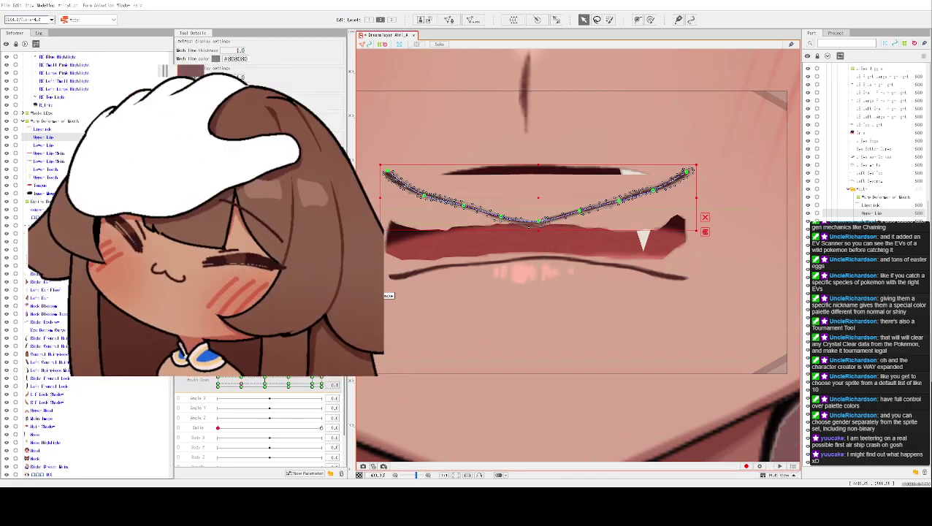
{"action": "left_click", "coordinate": [387, 172]}
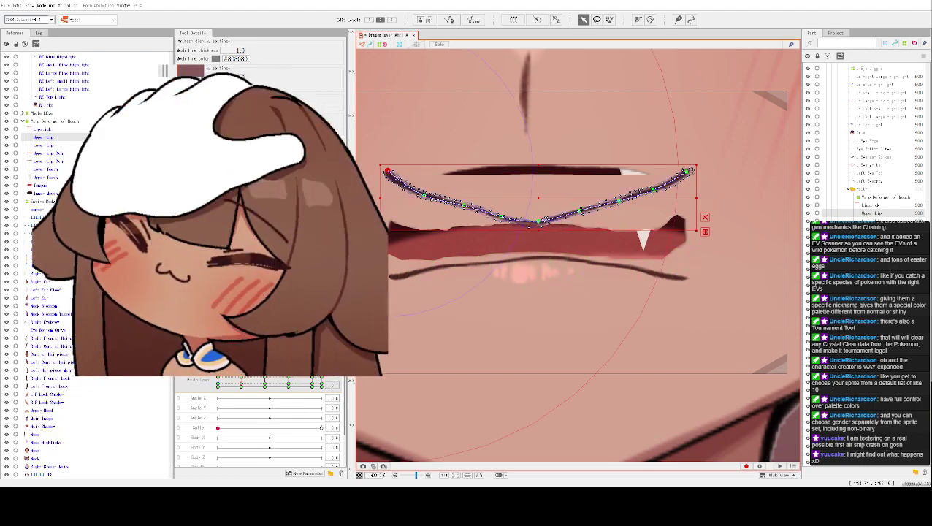
{"action": "left_click_drag", "start_coordinate": [387, 172], "coordinate": [395, 229]}
{"action": "key", "text": "ctrl+z"}
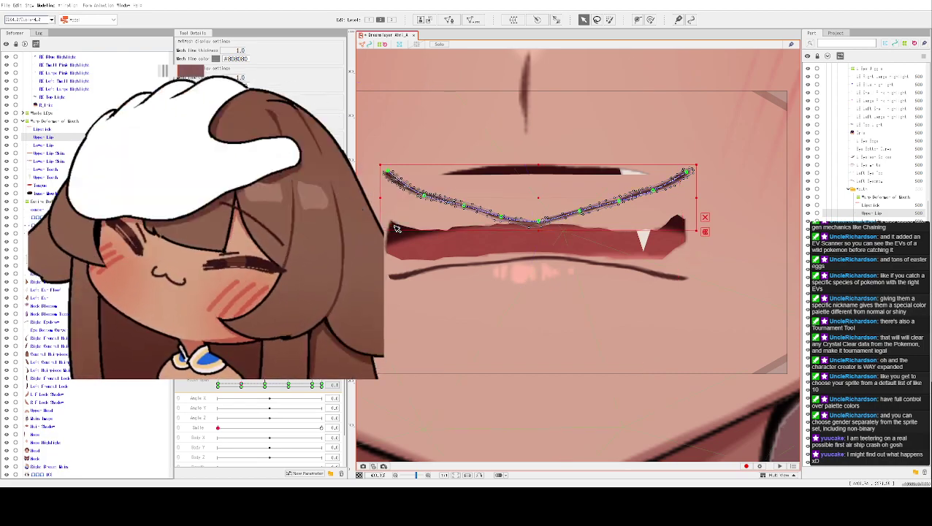
Shrink the Upper Lip symmetrically into a small V and centre it over the mouth opening.
{"action": "left_click_drag", "start_coordinate": [383, 197], "coordinate": [455, 205]}
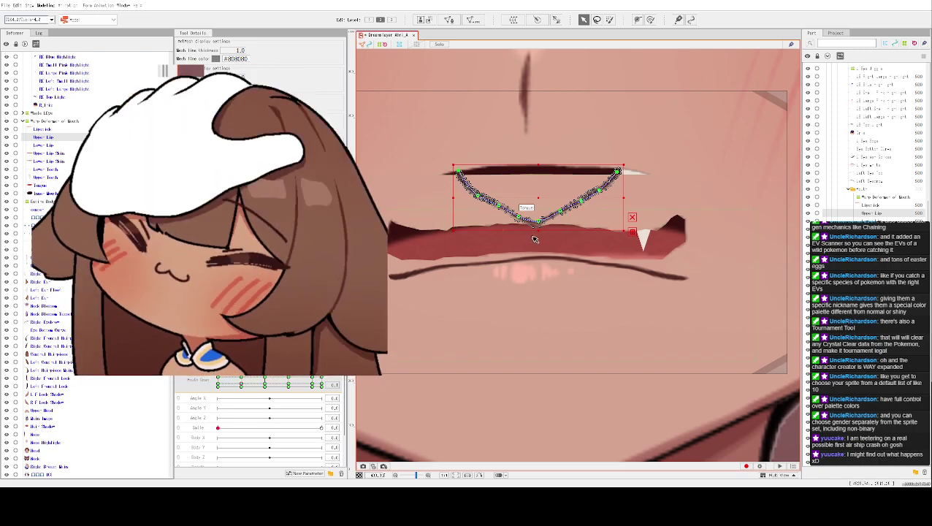
{"action": "left_click_drag", "start_coordinate": [538, 231], "coordinate": [541, 225]}
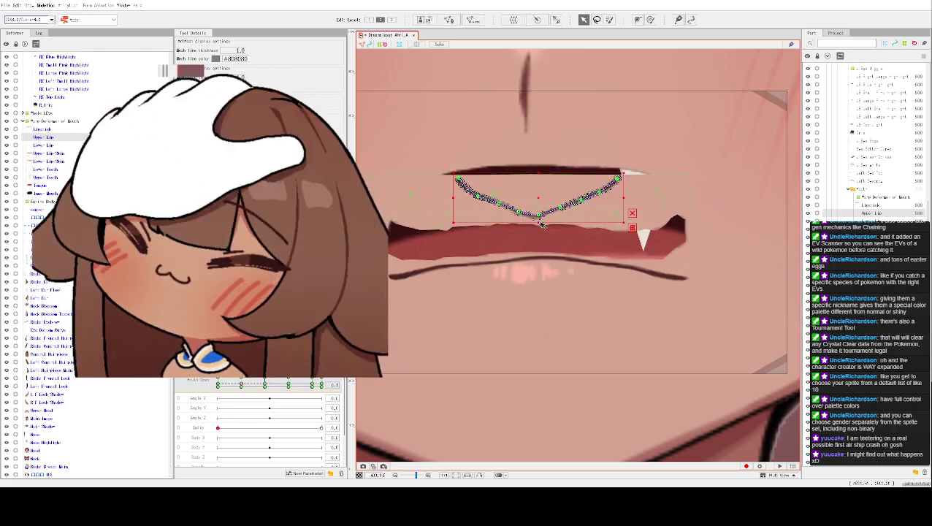
{"action": "left_click_drag", "start_coordinate": [622, 226], "coordinate": [593, 226]}
{"action": "left_click_drag", "start_coordinate": [540, 197], "coordinate": [537, 272]}
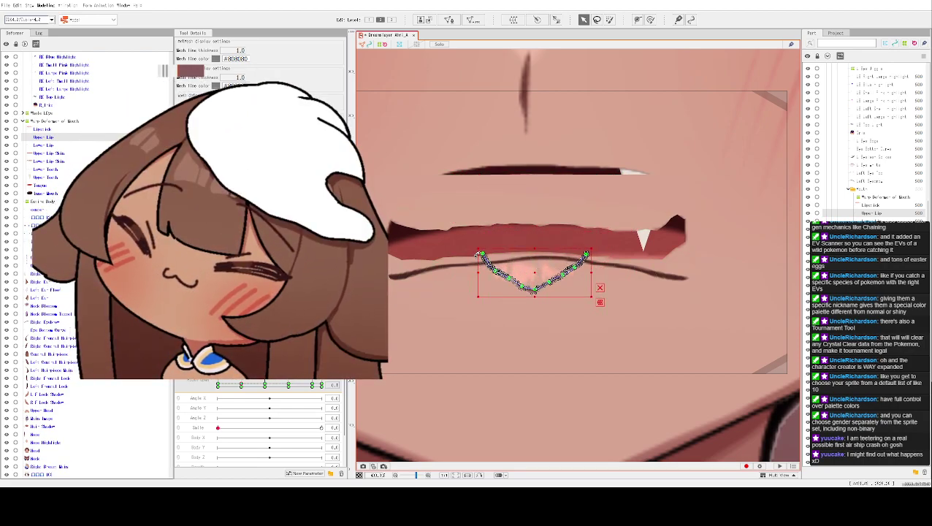
{"action": "left_click_drag", "start_coordinate": [483, 255], "coordinate": [475, 248]}
{"action": "left_click_drag", "start_coordinate": [534, 276], "coordinate": [536, 228]}
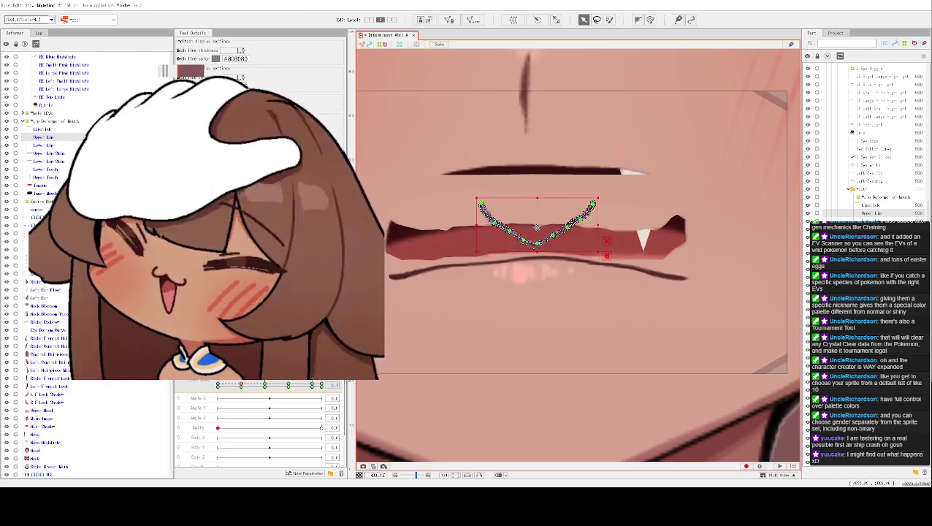
Try flipping the narrowed Upper Lip vertically so its V points upward over the mouth.
{"action": "right_click", "coordinate": [573, 231]}
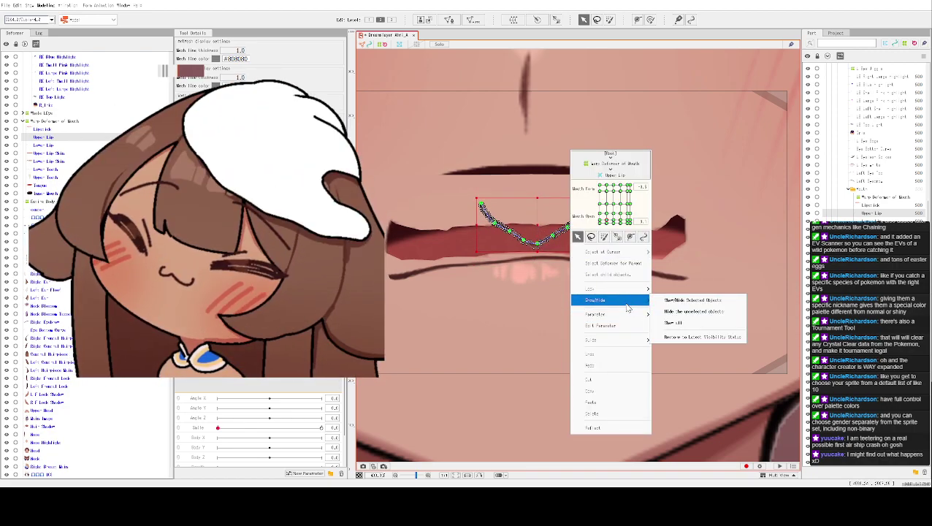
{"action": "left_click", "coordinate": [616, 428]}
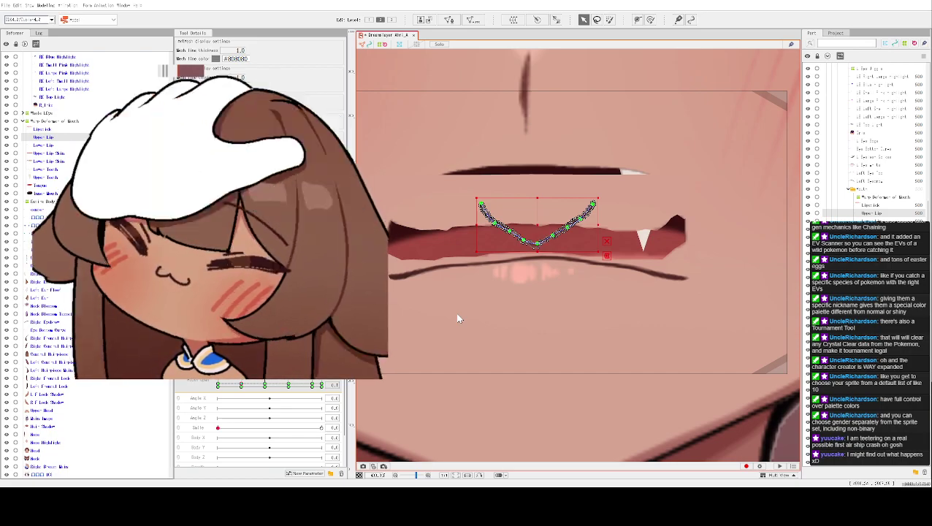
{"action": "key", "text": "ctrl+z"}
{"action": "left_click_drag", "start_coordinate": [540, 243], "coordinate": [544, 211]}
Compare the Upper Lip's shape across the neighbouring Mouth Form and Mouth Open keyforms.
{"action": "left_click", "coordinate": [242, 385]}
{"action": "left_click_drag", "start_coordinate": [243, 386], "coordinate": [217, 387]}
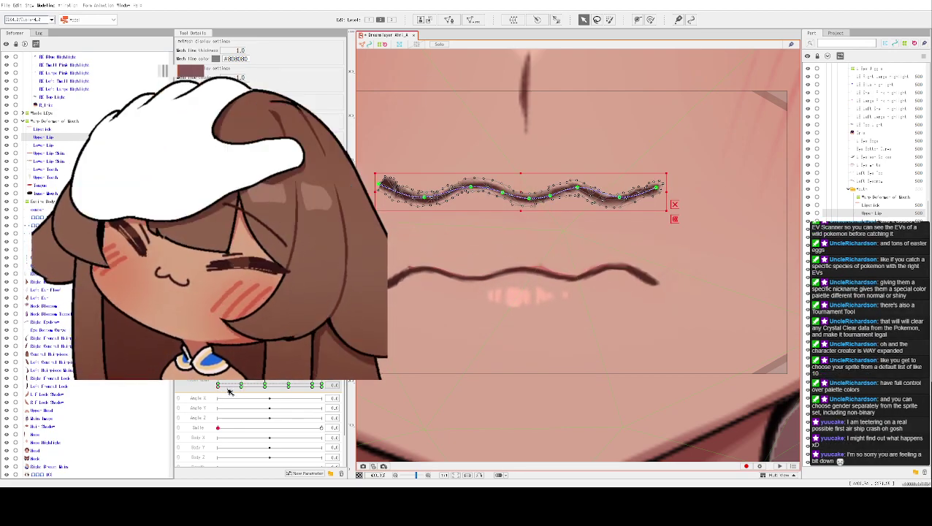
{"action": "mouse_move", "coordinate": [219, 393]}
{"action": "left_mouse_down"}
{"action": "mouse_move", "coordinate": [366, 390]}
{"action": "mouse_move", "coordinate": [197, 404]}
{"action": "left_mouse_up"}
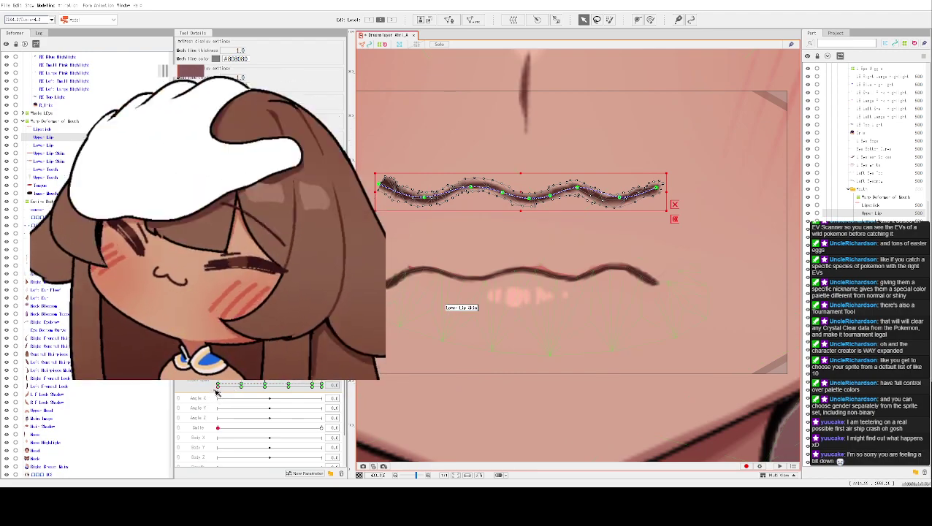
{"action": "left_click", "coordinate": [218, 386]}
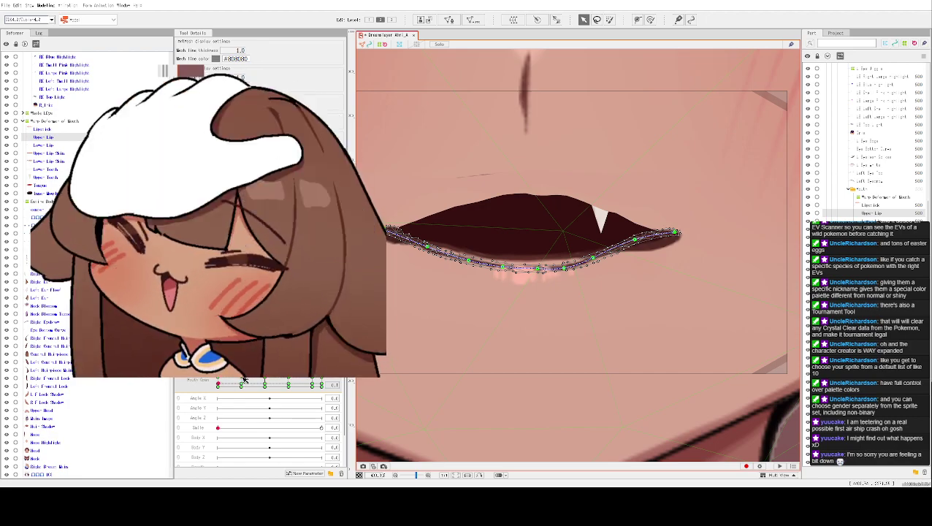
{"action": "left_click", "coordinate": [244, 380]}
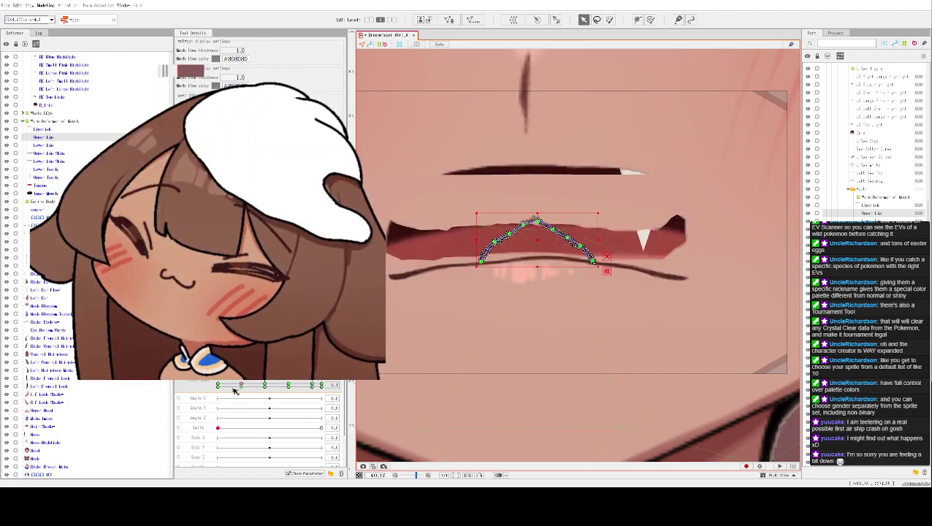
{"action": "left_click_drag", "start_coordinate": [244, 385], "coordinate": [210, 393]}
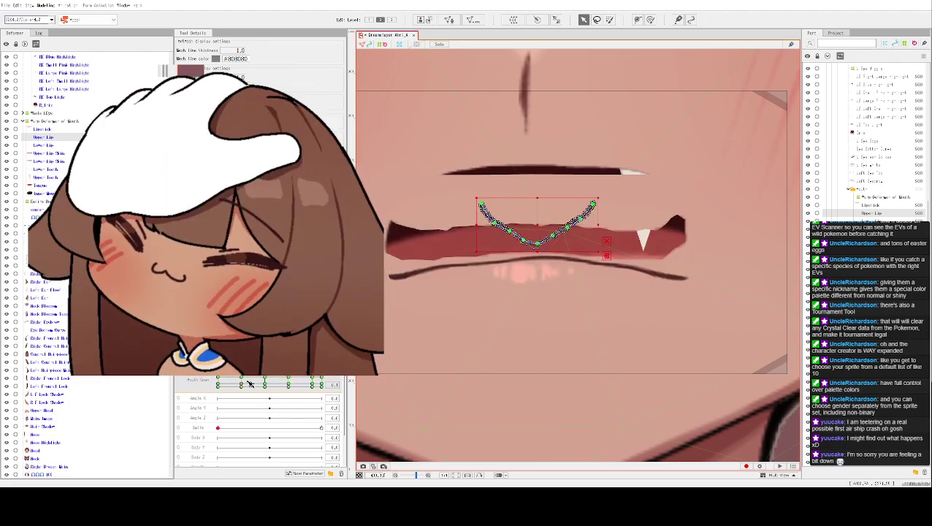
{"action": "key", "text": "ctrl+v"}
{"action": "mouse_move", "coordinate": [255, 385]}
{"action": "left_mouse_down"}
{"action": "mouse_move", "coordinate": [213, 387]}
{"action": "mouse_move", "coordinate": [222, 404]}
{"action": "mouse_move", "coordinate": [346, 403]}
{"action": "mouse_move", "coordinate": [218, 409]}
{"action": "mouse_move", "coordinate": [224, 386]}
{"action": "mouse_move", "coordinate": [244, 385]}
{"action": "left_mouse_up"}
{"action": "left_click", "coordinate": [217, 387]}
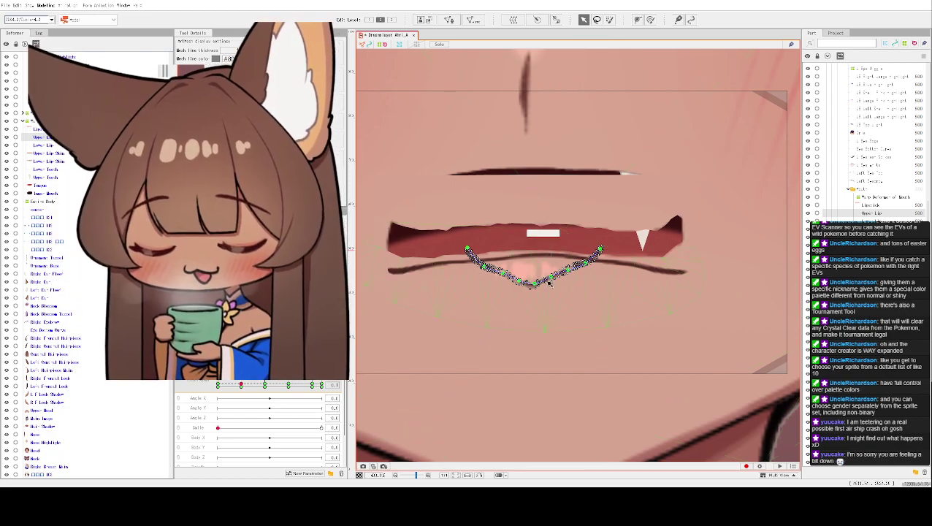
Shift the narrowed Upper Lip to the left and stretch its path points corner to corner above the mouth opening.
{"action": "left_click", "coordinate": [520, 280]}
{"action": "left_click_drag", "start_coordinate": [468, 252], "coordinate": [599, 299]}
{"action": "left_click_drag", "start_coordinate": [538, 276], "coordinate": [485, 221]}
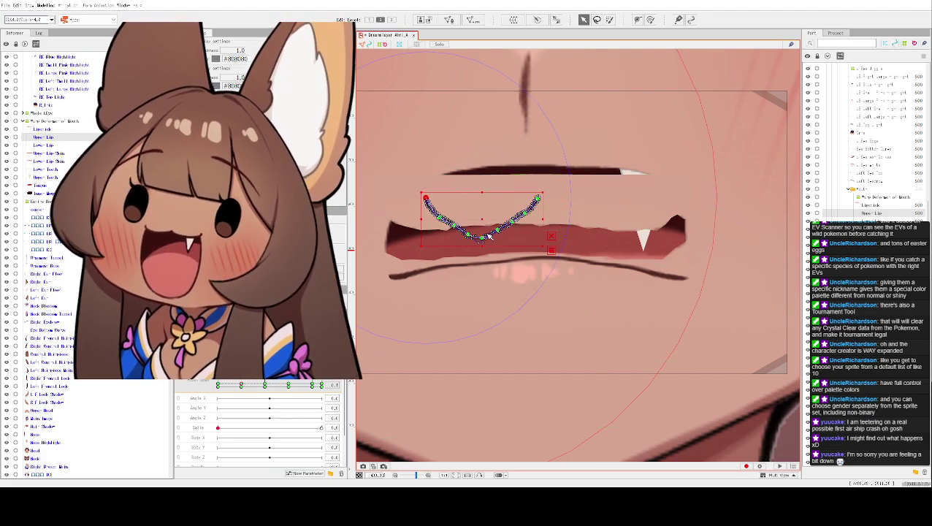
{"action": "left_click_drag", "start_coordinate": [482, 238], "coordinate": [484, 193]}
{"action": "left_click_drag", "start_coordinate": [471, 234], "coordinate": [425, 220]}
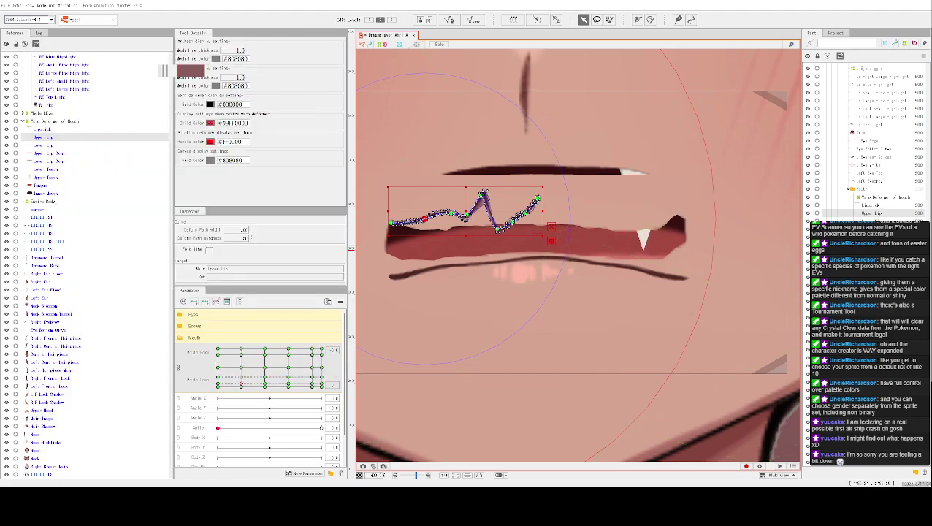
{"action": "left_click_drag", "start_coordinate": [483, 194], "coordinate": [682, 221]}
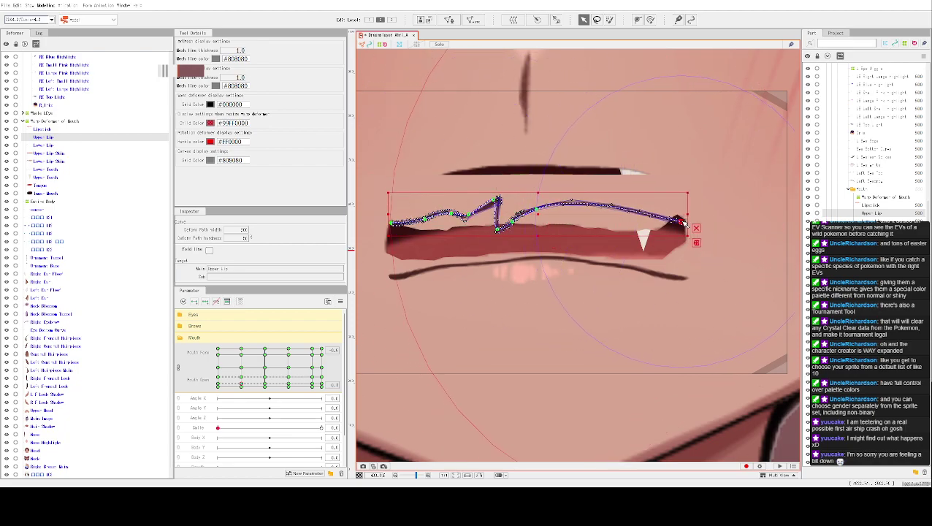
{"action": "left_click_drag", "start_coordinate": [536, 210], "coordinate": [495, 211]}
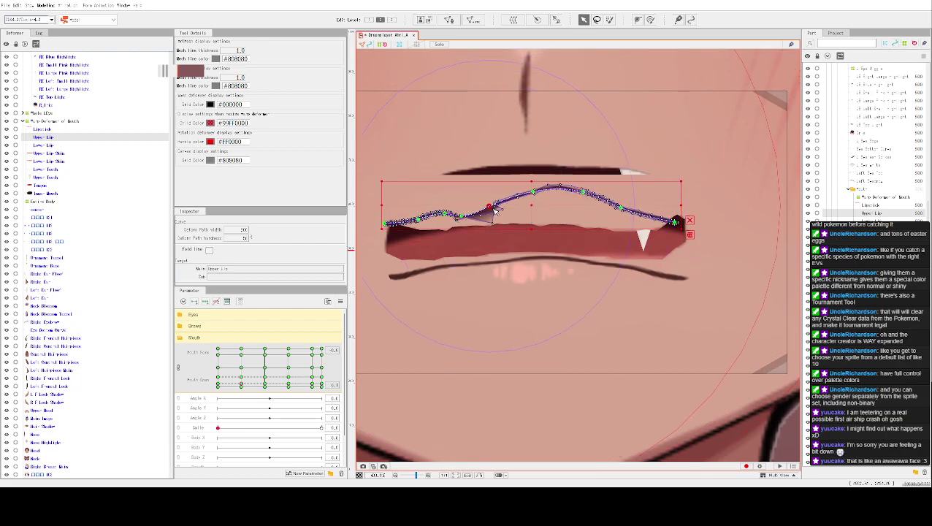
Adjust the Upper Lip's left-hand path points to follow the mouth's upper edge from the corner towards the centre.
{"action": "scroll", "coordinate": [494, 223], "scroll_direction": "up", "scroll_amount": 5}
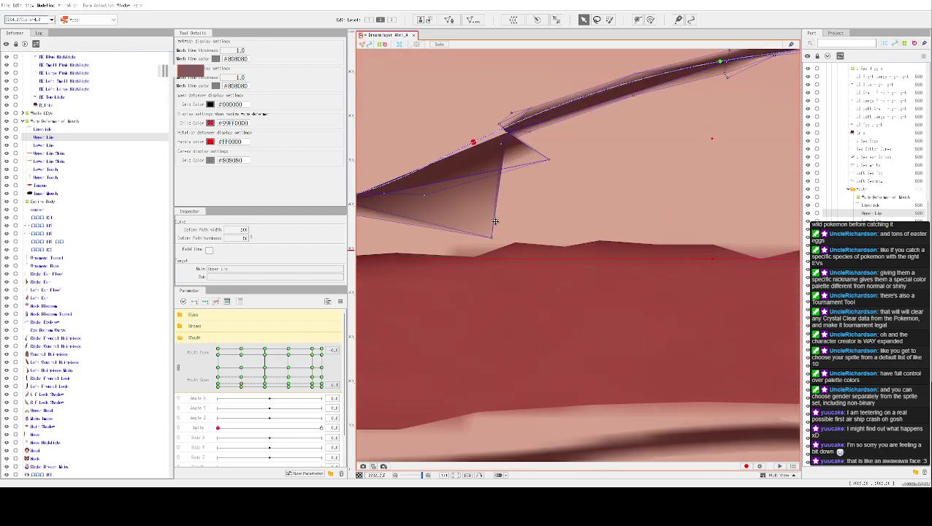
{"action": "left_click", "coordinate": [509, 237]}
{"action": "scroll", "coordinate": [577, 166], "scroll_direction": "down", "scroll_amount": 3}
{"action": "scroll", "coordinate": [561, 161], "scroll_direction": "down", "scroll_amount": 2}
{"action": "left_click_drag", "start_coordinate": [555, 134], "coordinate": [525, 188]}
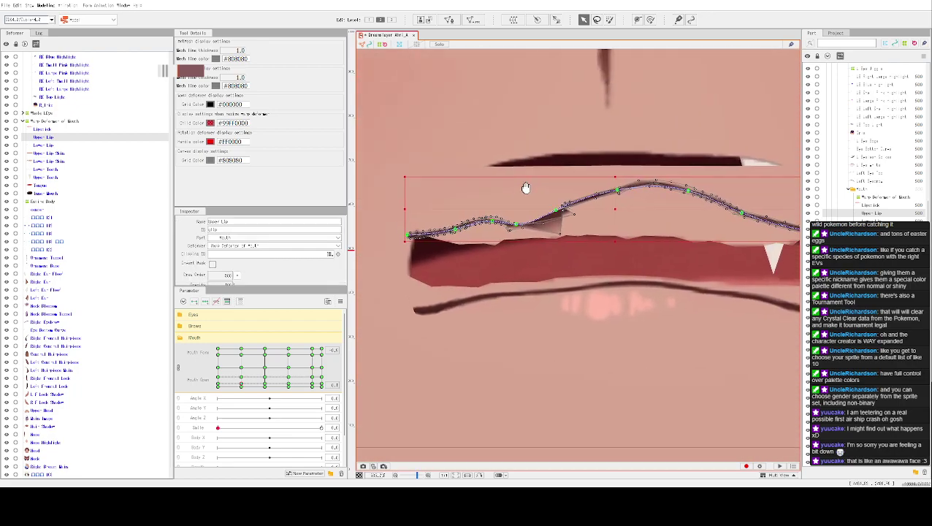
{"action": "left_click_drag", "start_coordinate": [414, 235], "coordinate": [406, 248]}
{"action": "left_click", "coordinate": [441, 237]}
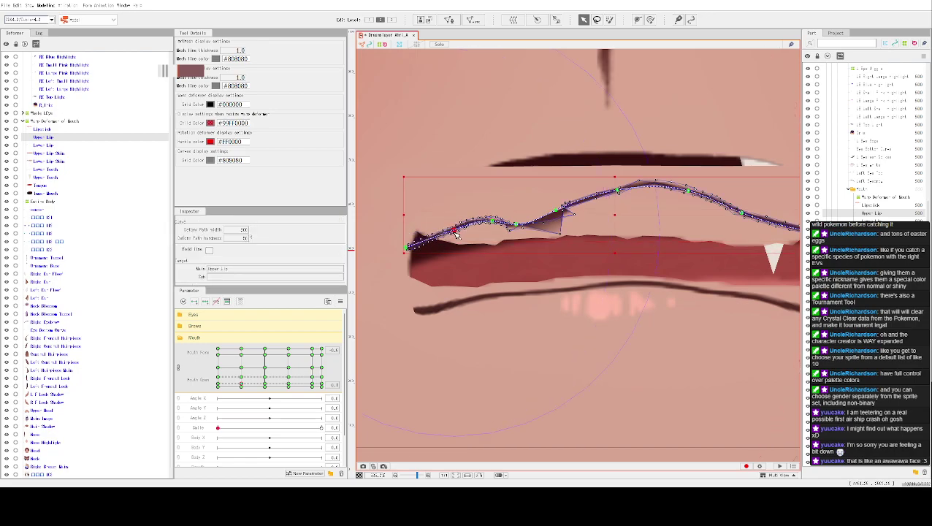
{"action": "left_click_drag", "start_coordinate": [493, 223], "coordinate": [548, 234]}
{"action": "left_click", "coordinate": [534, 184]}
Try to straighten the folded mesh in the Upper Lip's left half by moving individual vertices and path points.
{"action": "scroll", "coordinate": [553, 240], "scroll_direction": "up", "scroll_amount": 5}
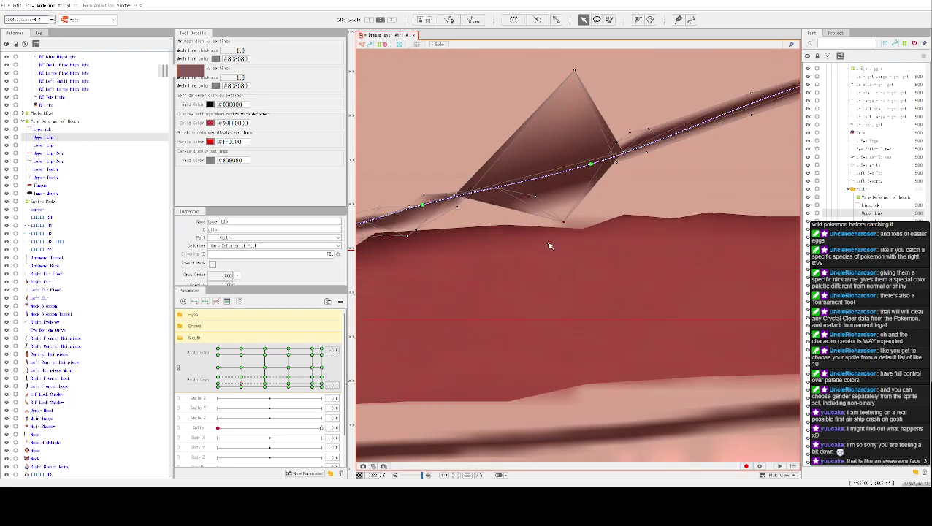
{"action": "left_click_drag", "start_coordinate": [480, 172], "coordinate": [477, 193]}
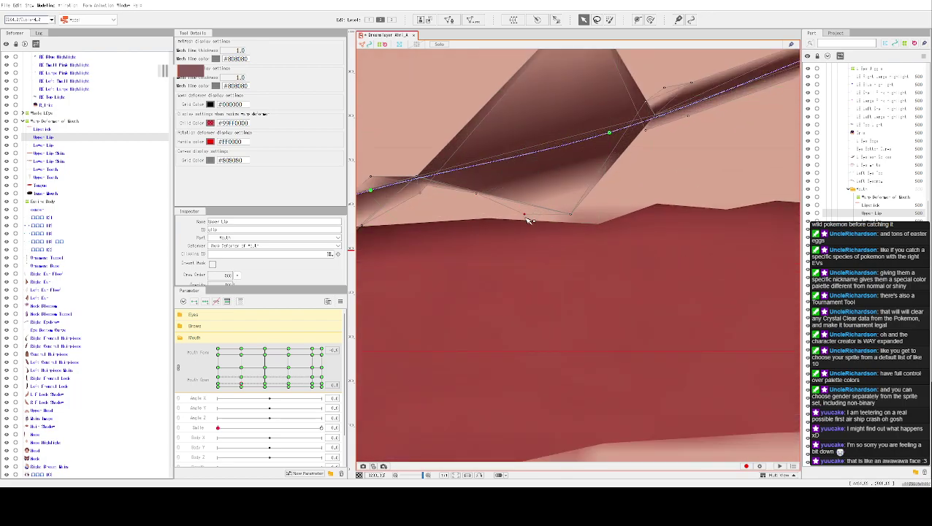
{"action": "left_click_drag", "start_coordinate": [525, 217], "coordinate": [521, 214]}
{"action": "left_click", "coordinate": [427, 196]}
{"action": "left_click", "coordinate": [436, 174]}
{"action": "mouse_move", "coordinate": [374, 181]}
{"action": "left_mouse_down"}
{"action": "mouse_move", "coordinate": [395, 213]}
{"action": "mouse_move", "coordinate": [401, 158]}
{"action": "mouse_move", "coordinate": [436, 201]}
{"action": "mouse_move", "coordinate": [449, 188]}
{"action": "left_mouse_up"}
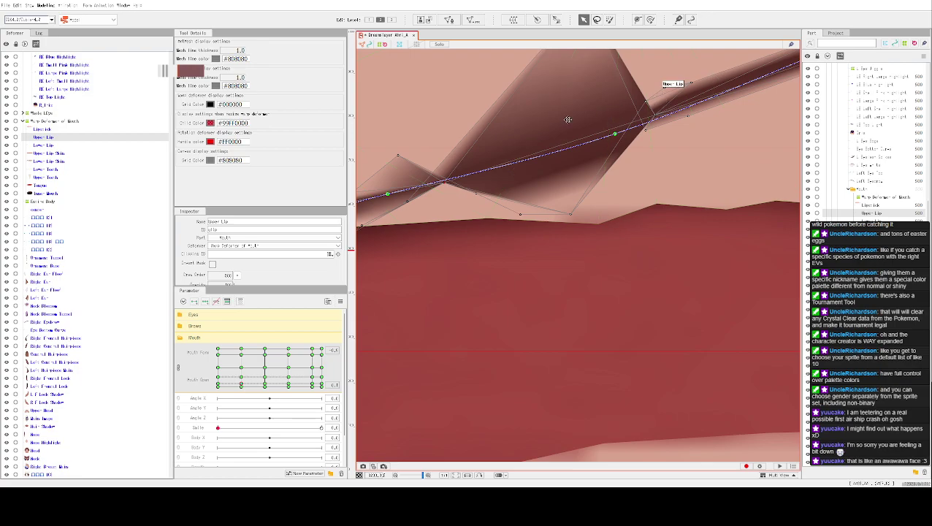
Undo the Upper Lip's reshaping and narrowing as well as the Lower Lip's move.
{"action": "scroll", "coordinate": [571, 119], "scroll_direction": "down", "scroll_amount": 2}
{"action": "scroll", "coordinate": [579, 115], "scroll_direction": "down", "scroll_amount": 5}
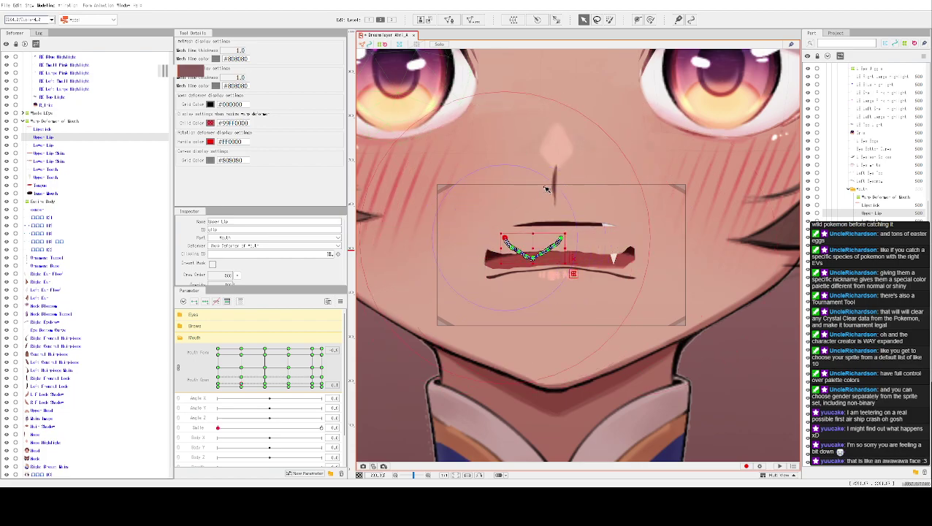
{"action": "left_click_drag", "start_coordinate": [260, 385], "coordinate": [266, 373]}
{"action": "key", "text": "Down"}
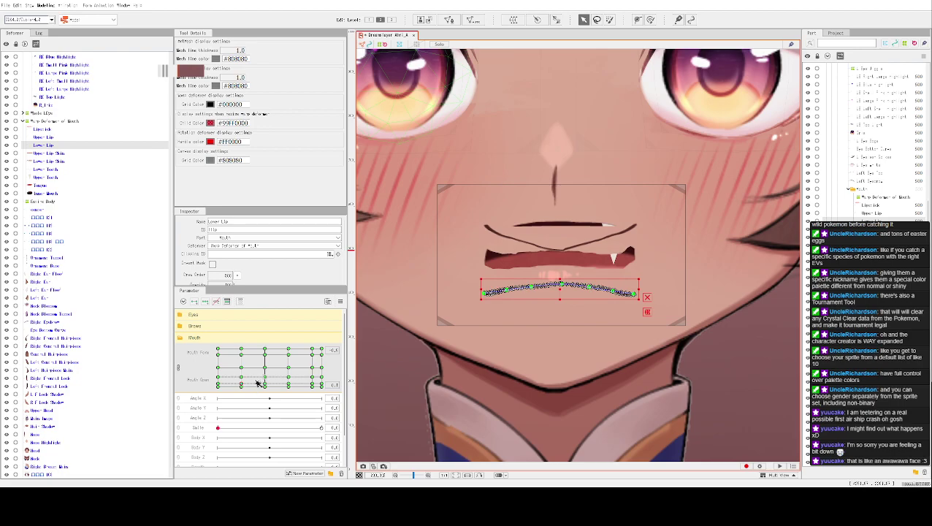
Check the Lower Lip's movement around the slightly open Mouth Form keyform.
{"action": "mouse_move", "coordinate": [243, 386]}
{"action": "left_mouse_down"}
{"action": "mouse_move", "coordinate": [203, 393]}
{"action": "mouse_move", "coordinate": [206, 385]}
{"action": "mouse_move", "coordinate": [243, 387]}
{"action": "left_mouse_up"}
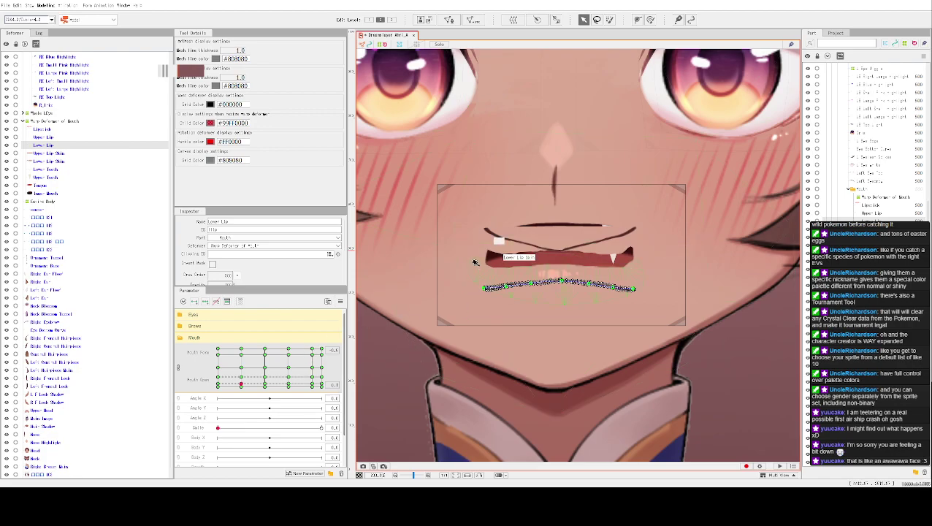
{"action": "left_click_drag", "start_coordinate": [243, 387], "coordinate": [244, 383]}
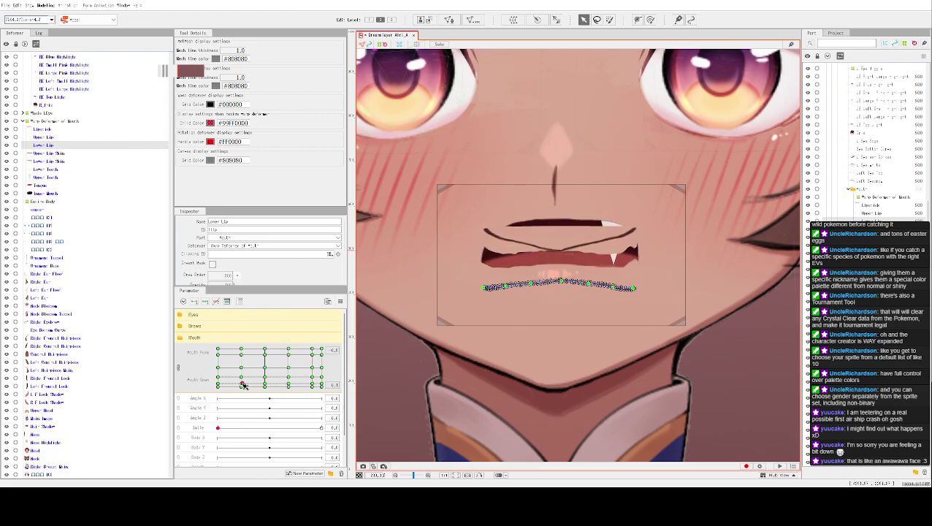
{"action": "left_click", "coordinate": [559, 283]}
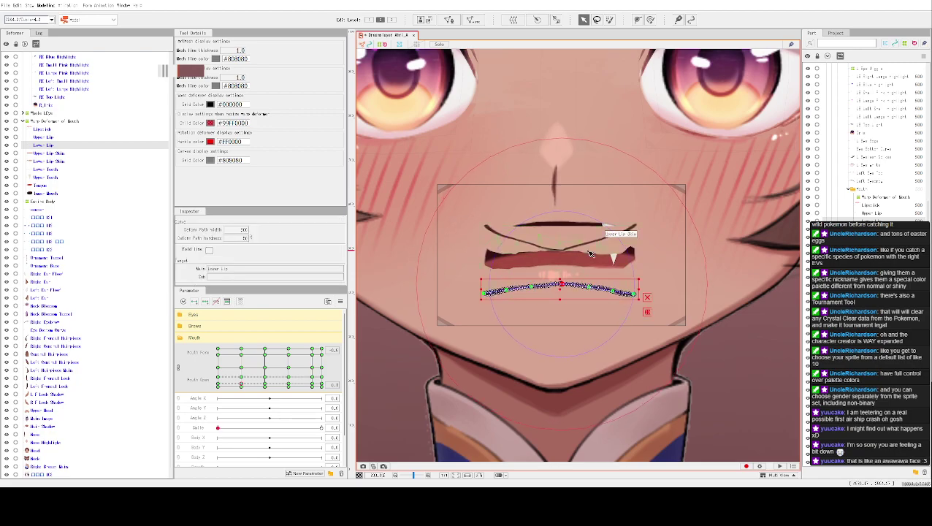
Reshape the Upper Lip into an upward arch by lowering its left-hand end to the inner mouth's corner and raising its centre points.
{"action": "left_click", "coordinate": [561, 250]}
{"action": "scroll", "coordinate": [561, 250], "scroll_direction": "up", "scroll_amount": 5}
{"action": "scroll", "coordinate": [558, 262], "scroll_direction": "down", "scroll_amount": 2}
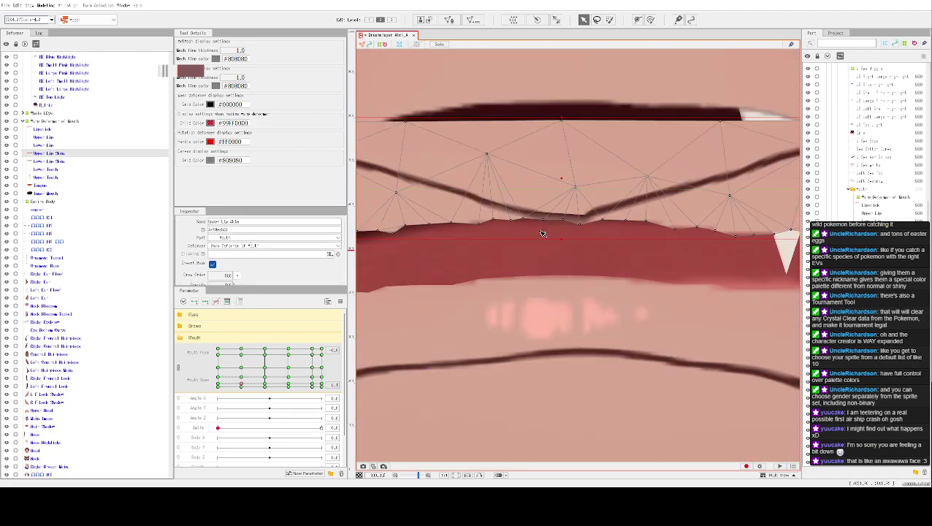
{"action": "scroll", "coordinate": [449, 202], "scroll_direction": "down", "scroll_amount": 2}
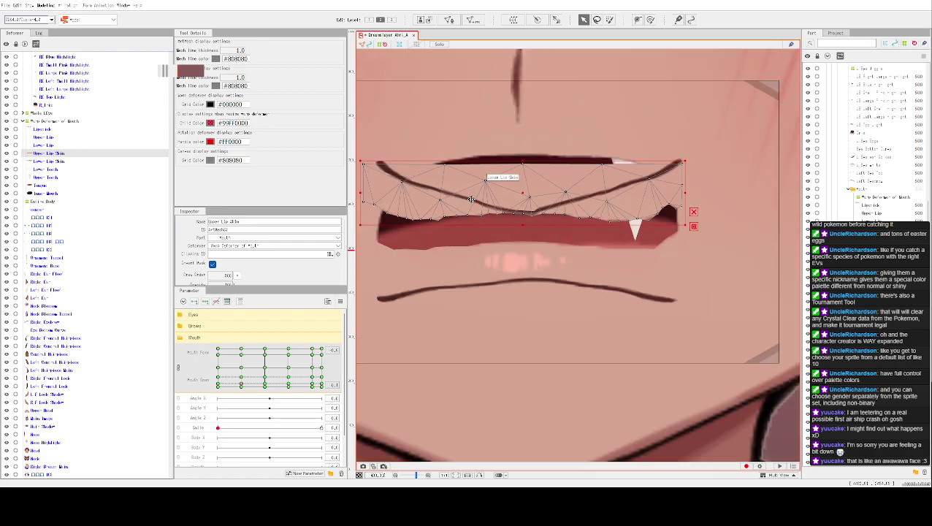
{"action": "left_click", "coordinate": [470, 198]}
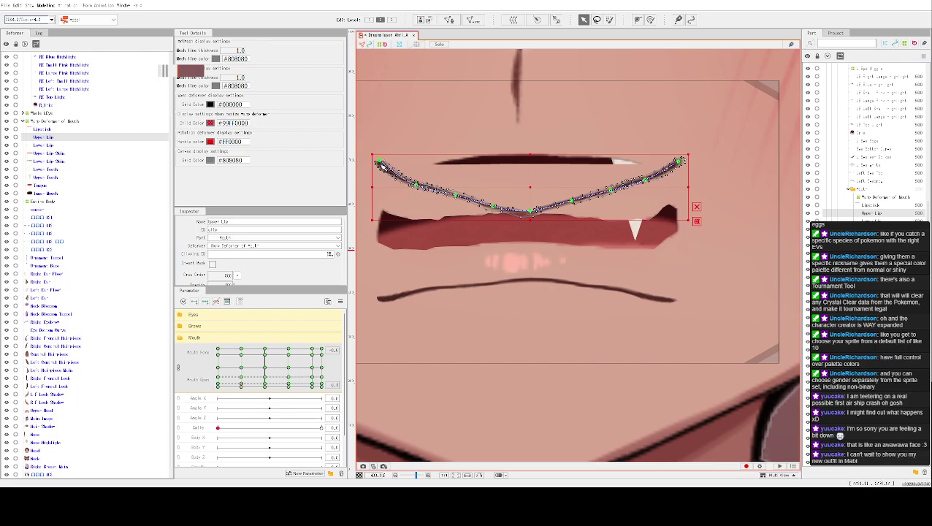
{"action": "left_click_drag", "start_coordinate": [379, 164], "coordinate": [385, 208]}
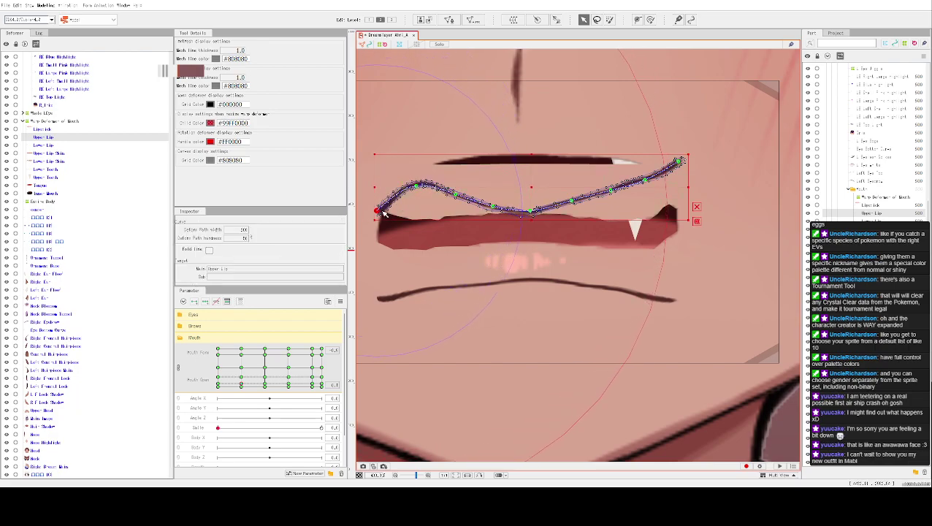
{"action": "left_click_drag", "start_coordinate": [456, 196], "coordinate": [685, 197]}
{"action": "left_click_drag", "start_coordinate": [590, 205], "coordinate": [534, 159]}
Smooth the Upper Lip's arch through its path points and lower its right-hand end to the inner mouth's other corner.
{"action": "scroll", "coordinate": [535, 173], "scroll_direction": "up", "scroll_amount": 3}
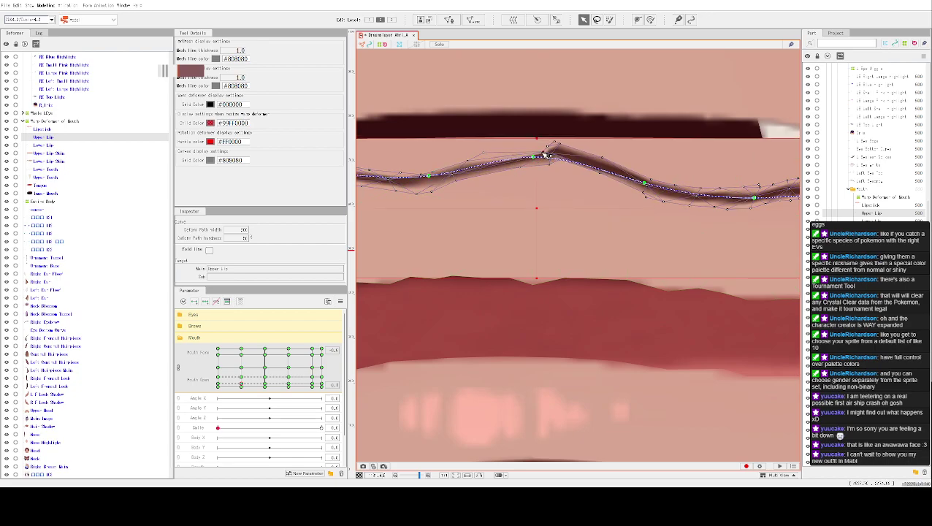
{"action": "left_click", "coordinate": [487, 155]}
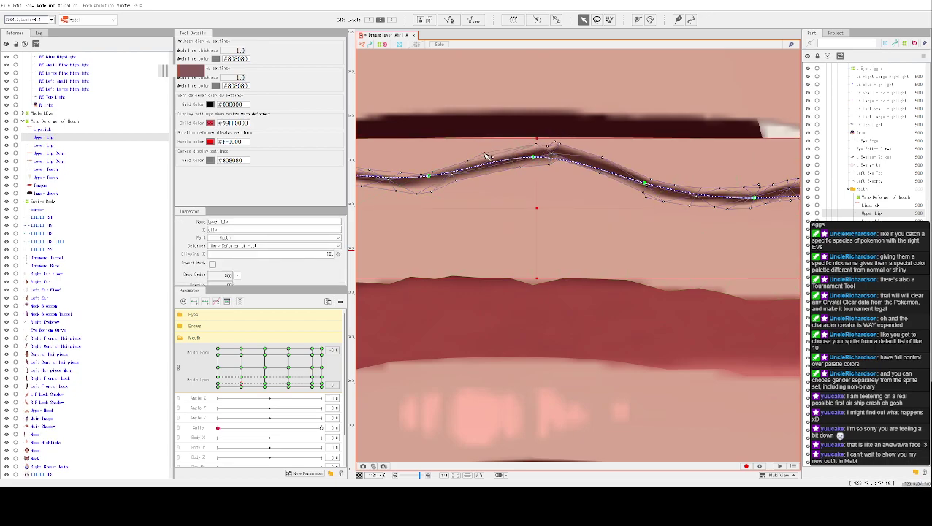
{"action": "scroll", "coordinate": [486, 155], "scroll_direction": "down", "scroll_amount": 3}
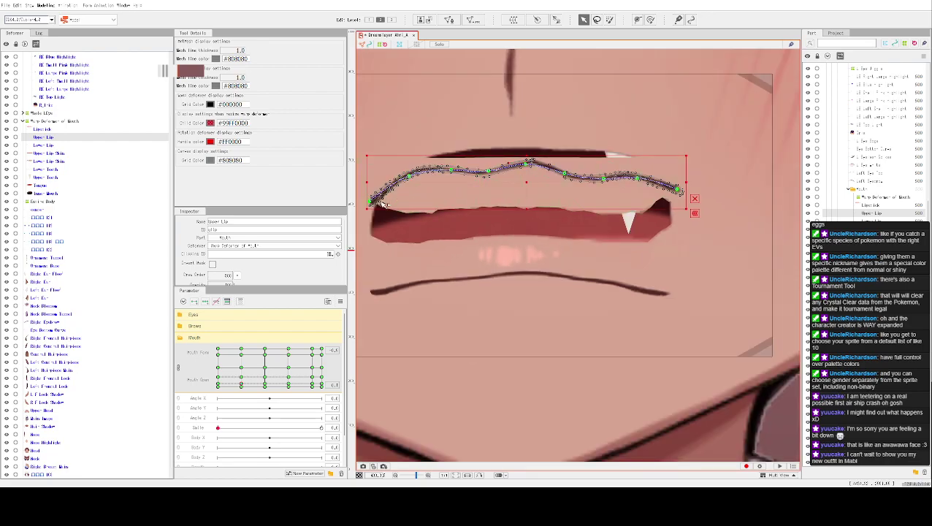
{"action": "left_click", "coordinate": [372, 202]}
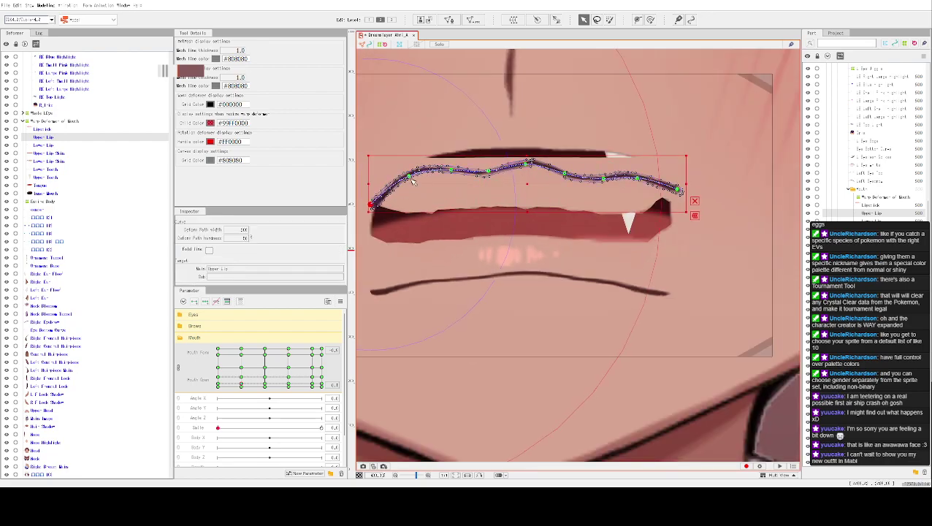
{"action": "left_click", "coordinate": [413, 179]}
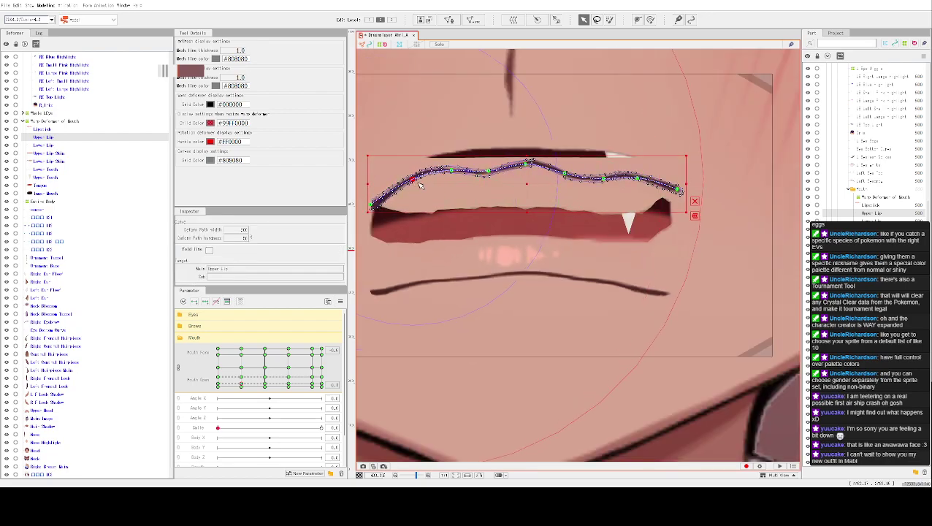
{"action": "left_click_drag", "start_coordinate": [488, 171], "coordinate": [526, 156]}
{"action": "left_click", "coordinate": [564, 175]}
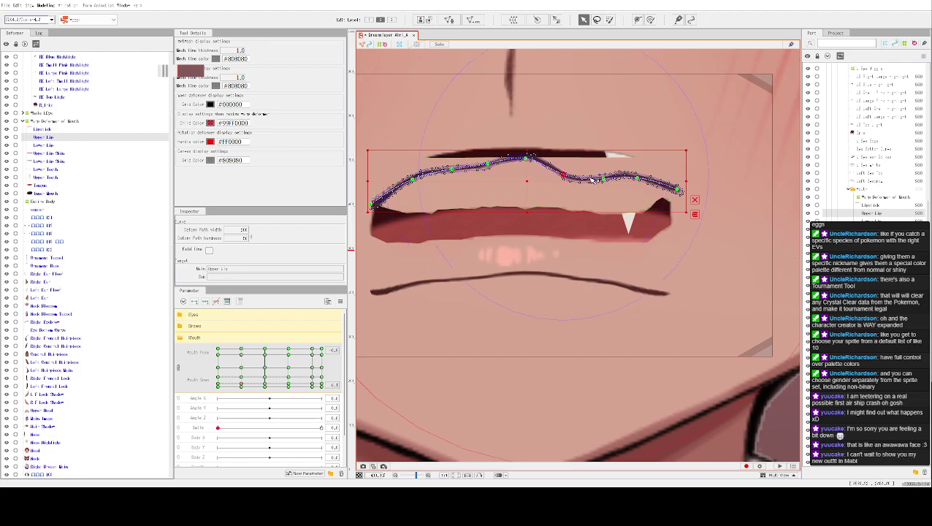
{"action": "left_click_drag", "start_coordinate": [604, 181], "coordinate": [671, 211]}
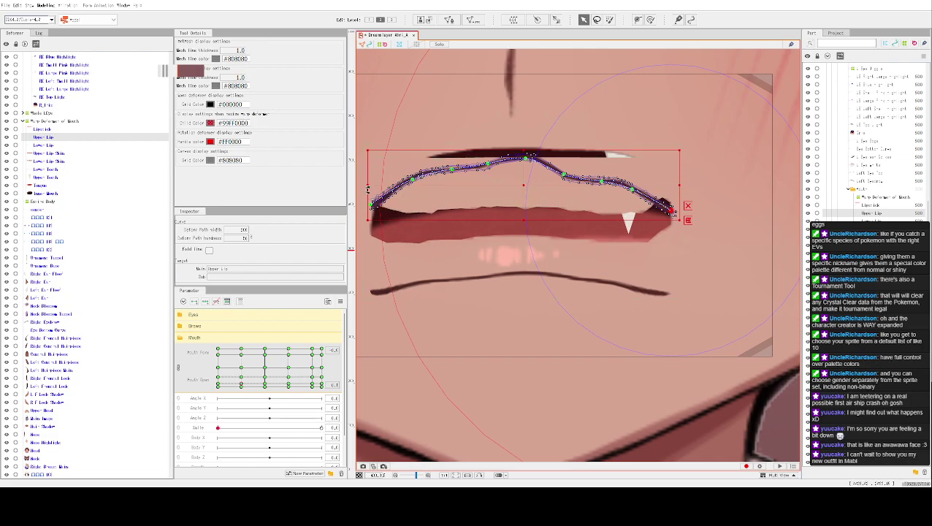
Narrow the Upper Lip evenly around its centre and move the arch down over the inner mouth.
{"action": "left_click_drag", "start_coordinate": [367, 186], "coordinate": [426, 185]}
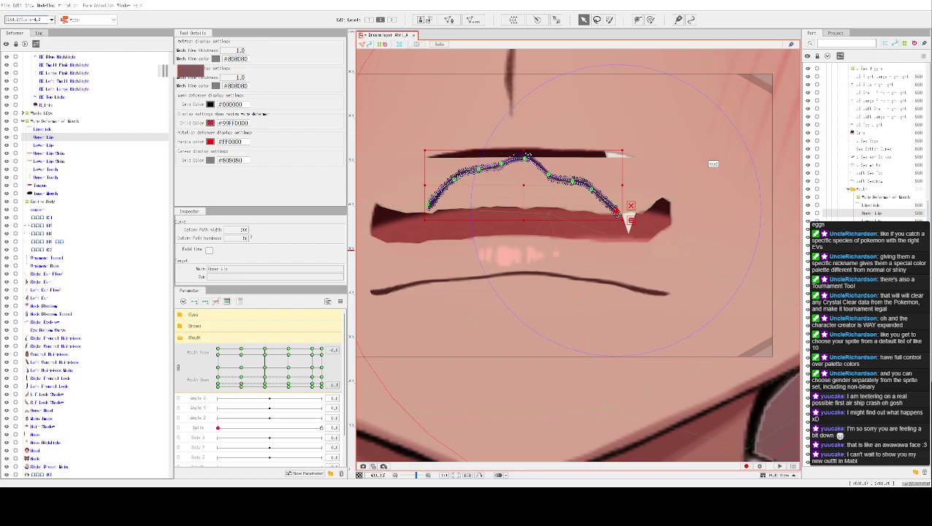
{"action": "left_click_drag", "start_coordinate": [520, 186], "coordinate": [520, 208]}
{"action": "left_click_drag", "start_coordinate": [447, 233], "coordinate": [440, 223]}
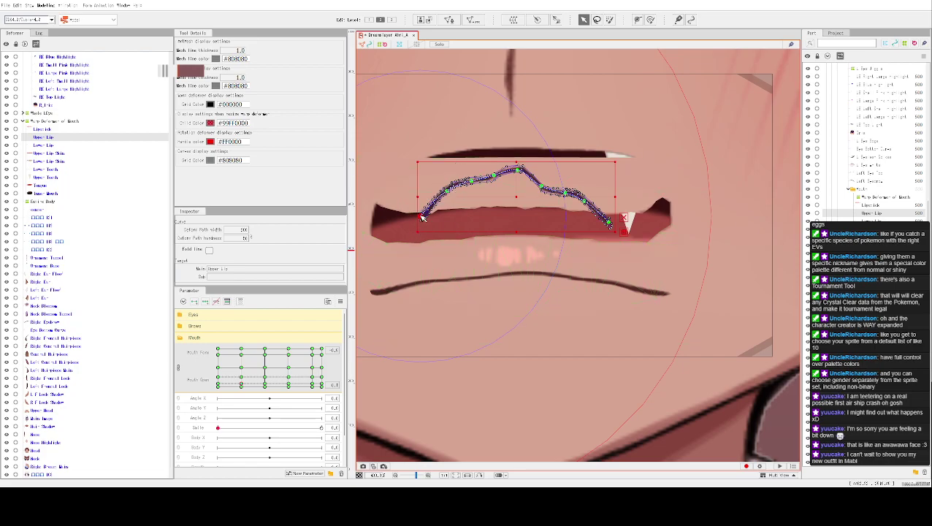
Even out the narrowed Upper Lip's arch by adjusting the path points at its peak and along both slopes.
{"action": "left_click", "coordinate": [449, 199]}
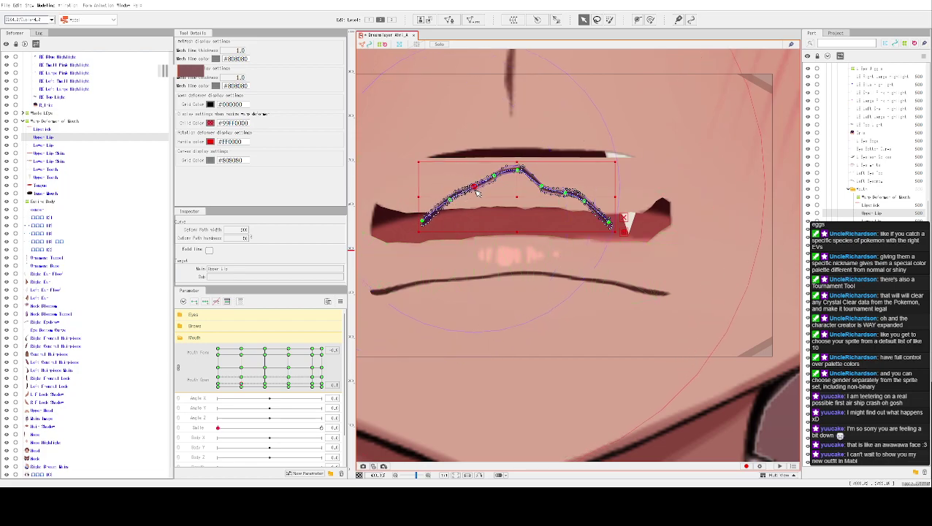
{"action": "left_click", "coordinate": [519, 171]}
{"action": "left_click_drag", "start_coordinate": [519, 171], "coordinate": [518, 175]}
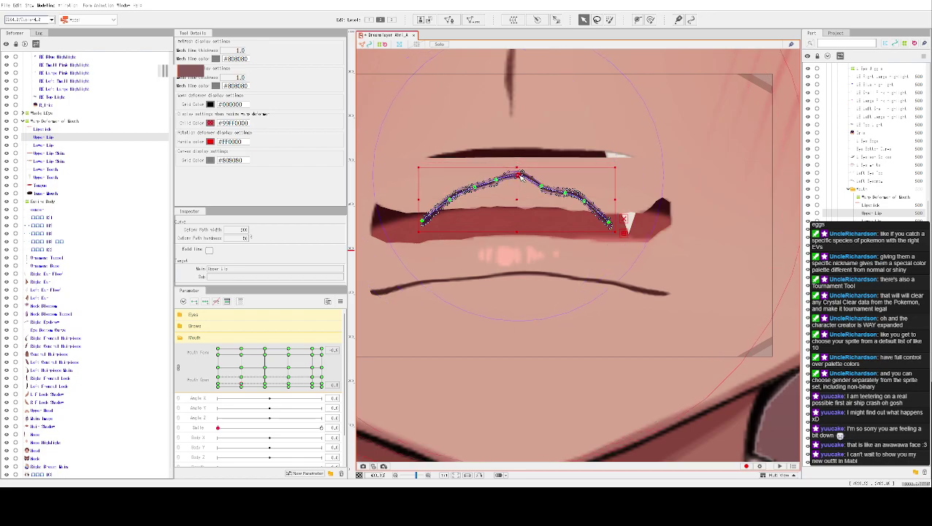
{"action": "left_click", "coordinate": [495, 178]}
{"action": "left_click", "coordinate": [566, 193]}
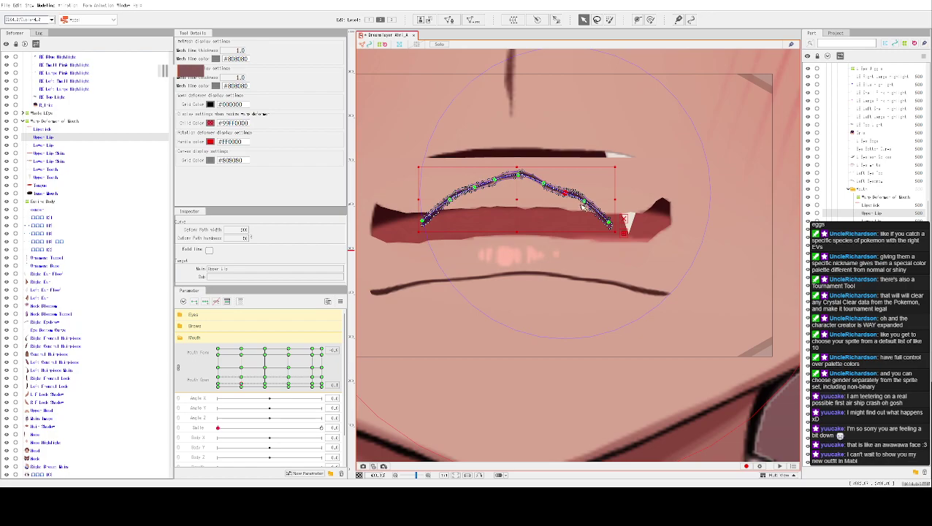
{"action": "left_click", "coordinate": [584, 204]}
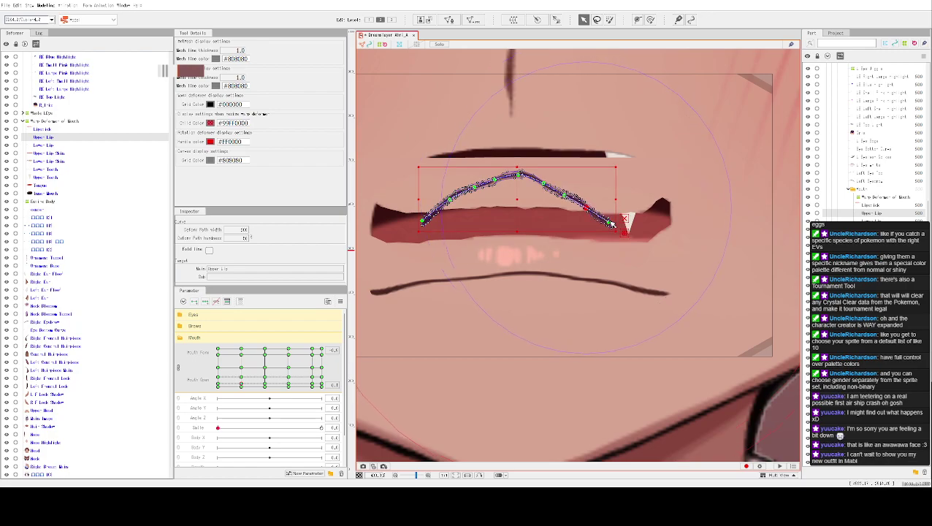
Bend the Lower Lip into a downward curve by raising both ends and lowering its middle path points.
{"action": "left_click", "coordinate": [402, 277]}
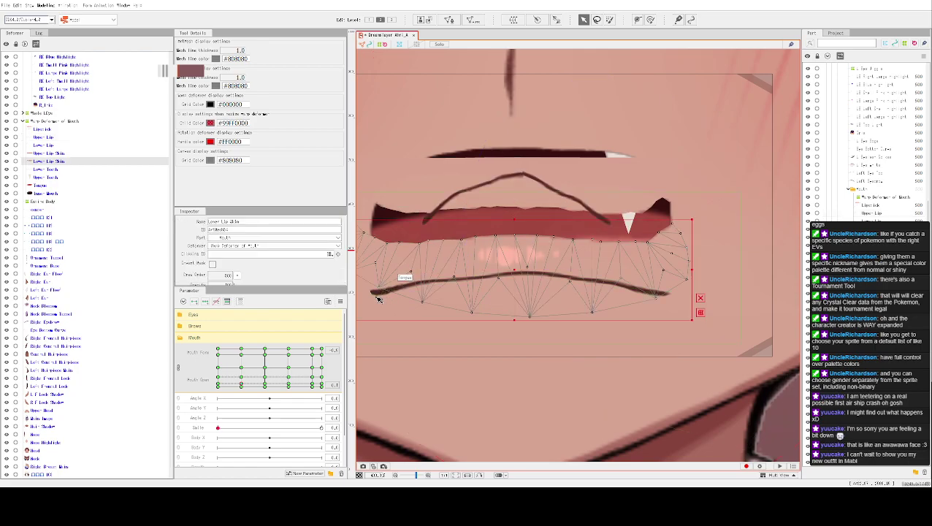
{"action": "left_click", "coordinate": [376, 294]}
{"action": "left_click_drag", "start_coordinate": [372, 292], "coordinate": [369, 257]}
{"action": "left_click_drag", "start_coordinate": [464, 283], "coordinate": [457, 297]}
{"action": "left_click_drag", "start_coordinate": [526, 273], "coordinate": [567, 305]}
{"action": "left_click_drag", "start_coordinate": [669, 299], "coordinate": [670, 262]}
{"action": "left_click_drag", "start_coordinate": [367, 325], "coordinate": [428, 320]}
{"action": "key", "text": "ctrl+z"}
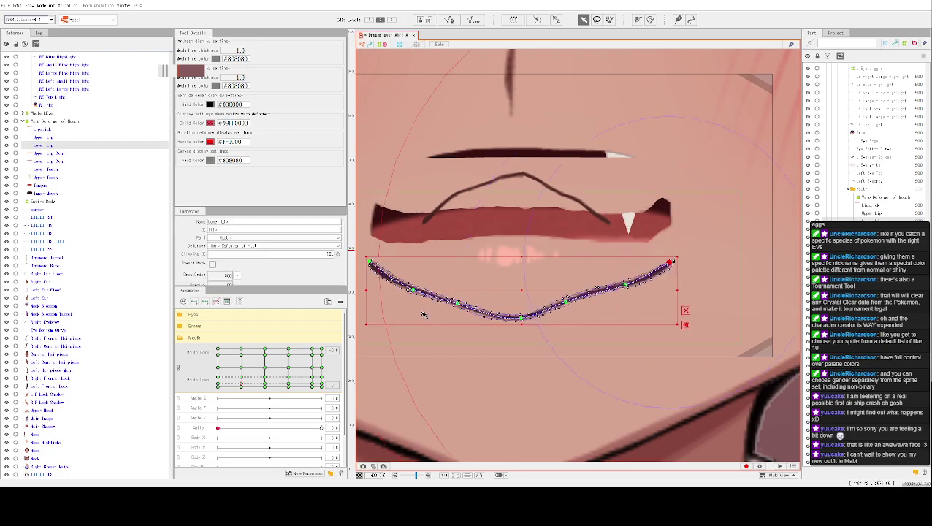
Narrow the Lower Lip evenly and move it up, and lower the Upper Lip so the two lips' corners come close together.
{"action": "left_click_drag", "start_coordinate": [369, 291], "coordinate": [431, 290]}
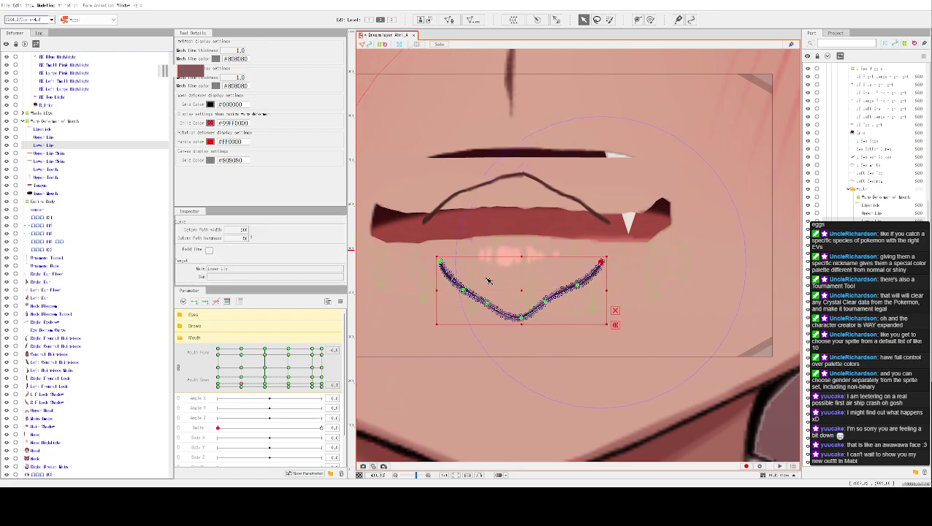
{"action": "left_click_drag", "start_coordinate": [520, 298], "coordinate": [520, 264]}
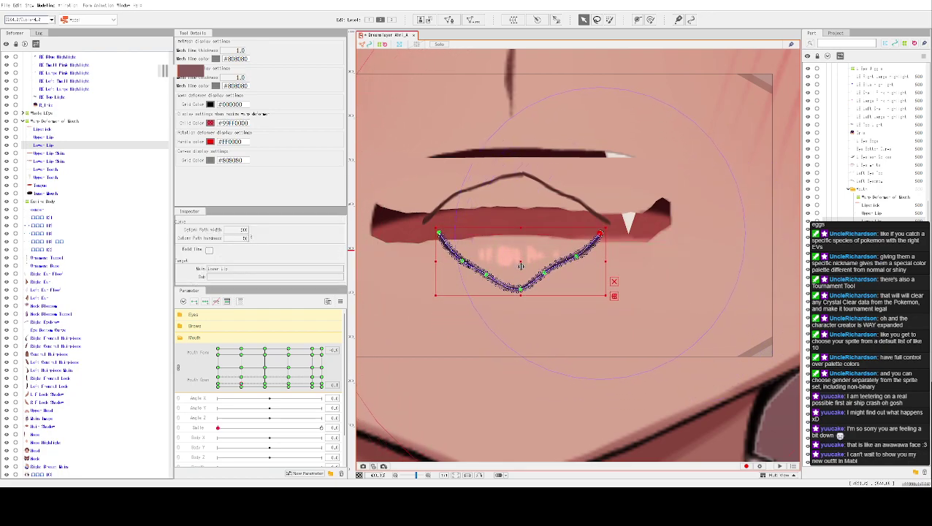
{"action": "left_click", "coordinate": [439, 220]}
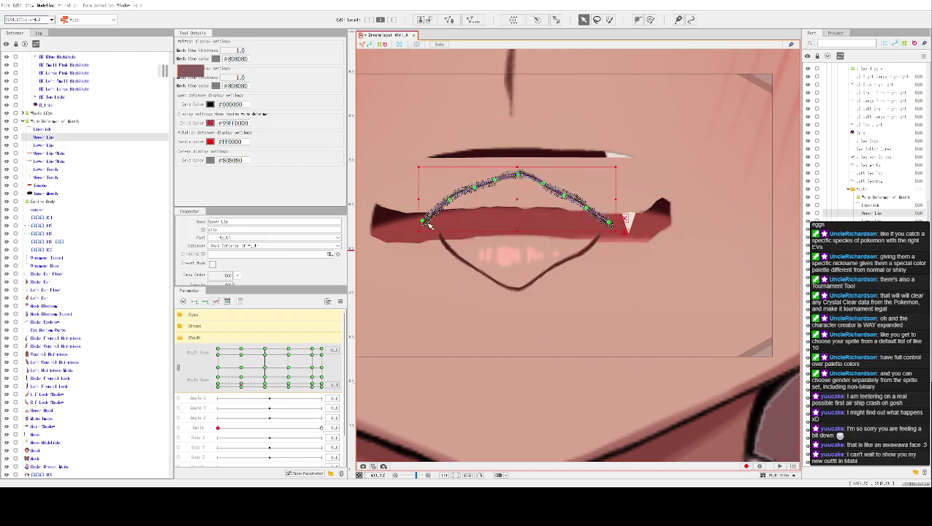
{"action": "left_click_drag", "start_coordinate": [523, 201], "coordinate": [525, 212]}
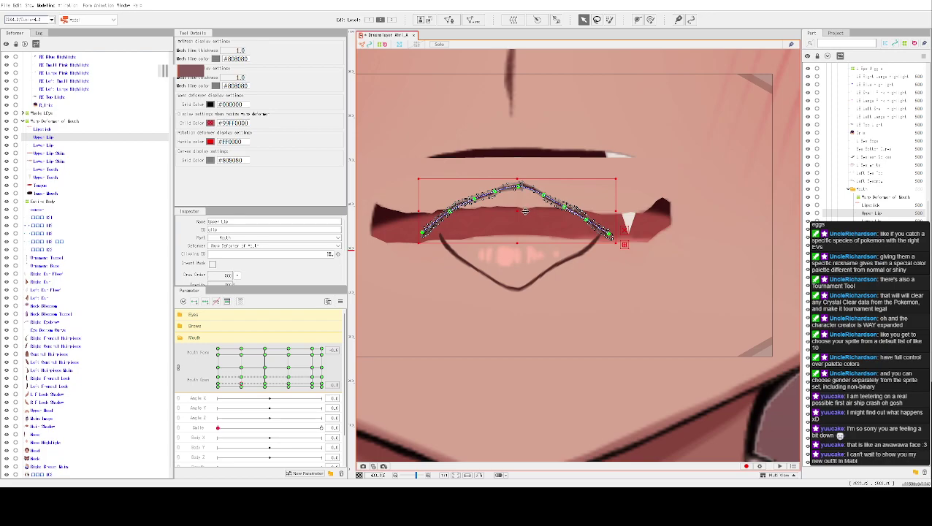
Join the Lower Lip's left-hand end to the Upper Lip's corner and round off its pointed bottom.
{"action": "left_click", "coordinate": [491, 271]}
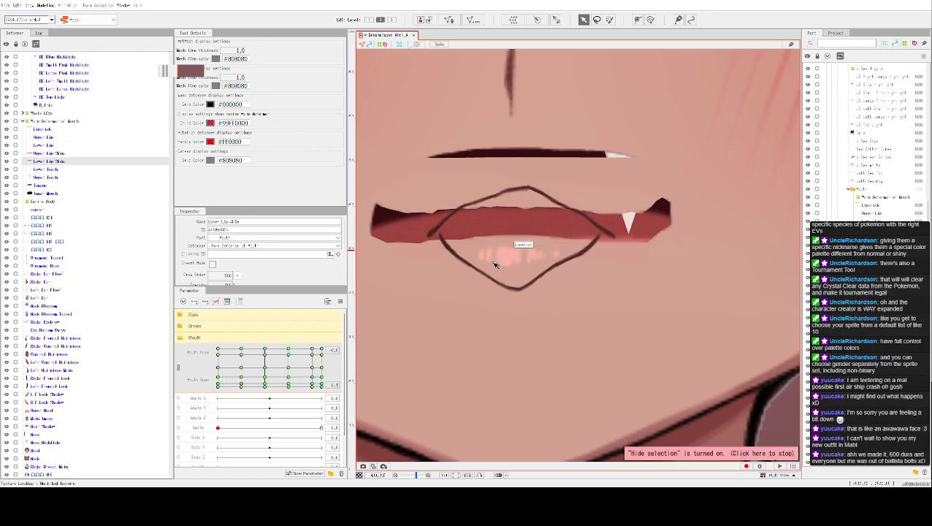
{"action": "left_click", "coordinate": [447, 243]}
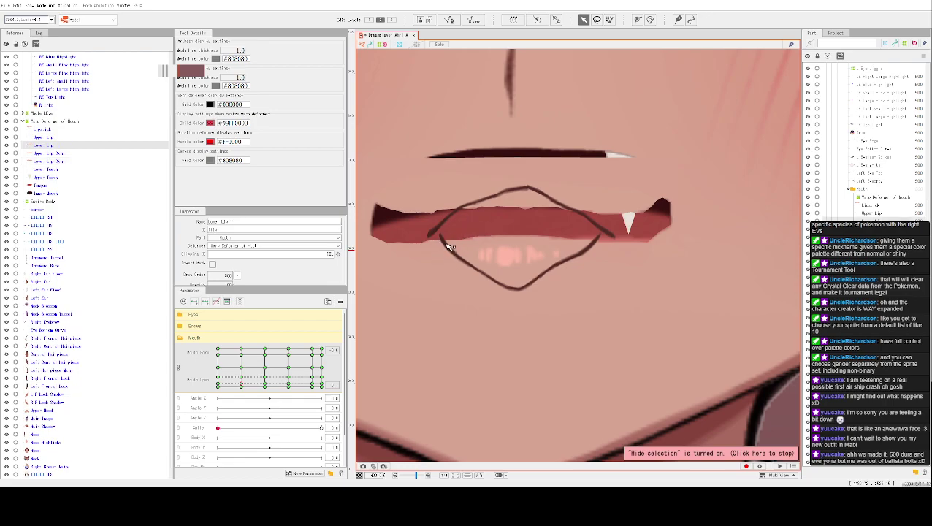
{"action": "double_click", "coordinate": [452, 252]}
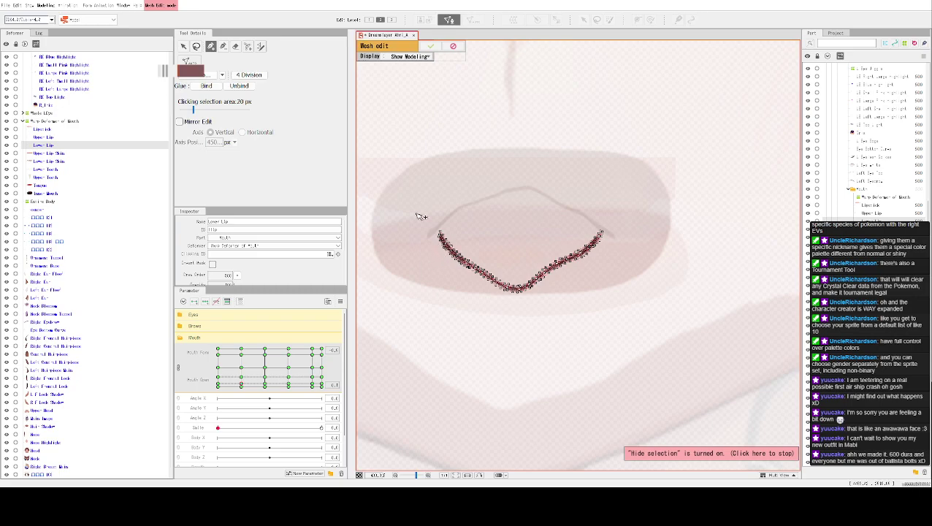
{"action": "left_click", "coordinate": [453, 46]}
{"action": "left_click_drag", "start_coordinate": [439, 233], "coordinate": [430, 236]}
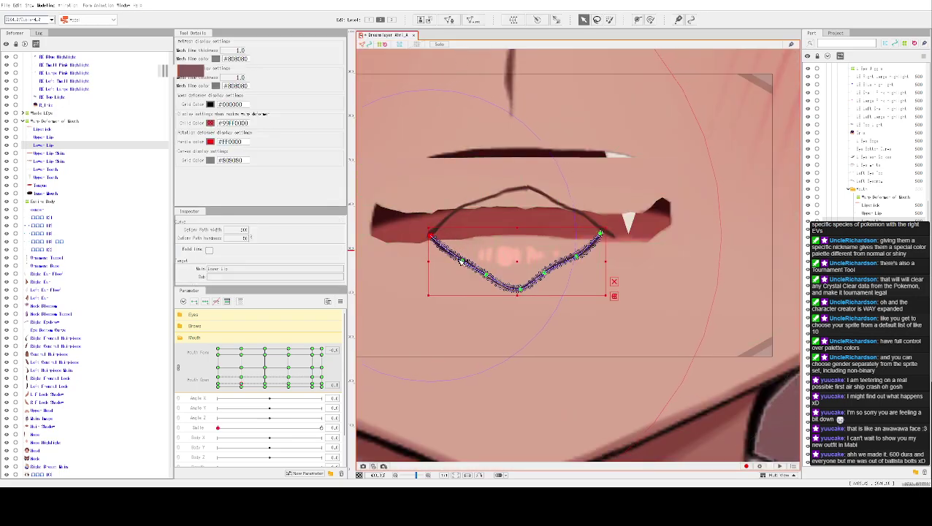
{"action": "left_click", "coordinate": [486, 272]}
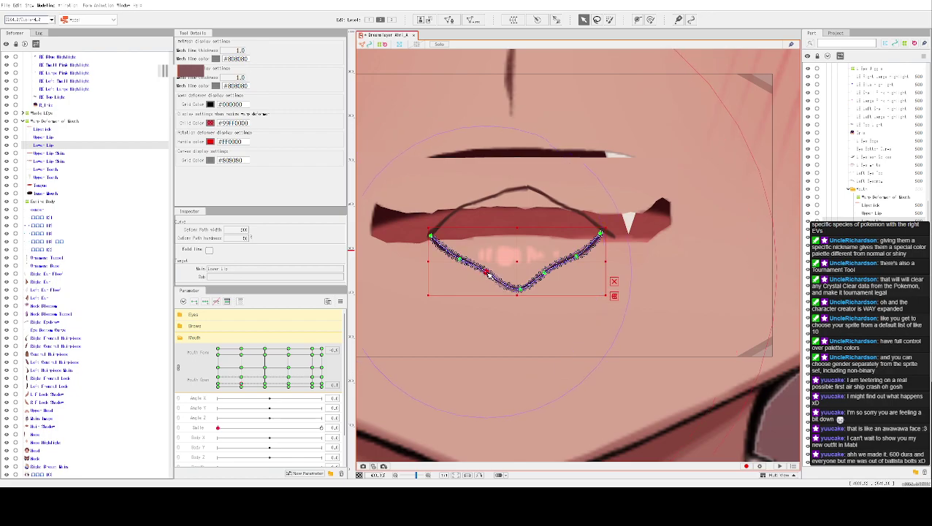
{"action": "left_click_drag", "start_coordinate": [518, 290], "coordinate": [518, 282]}
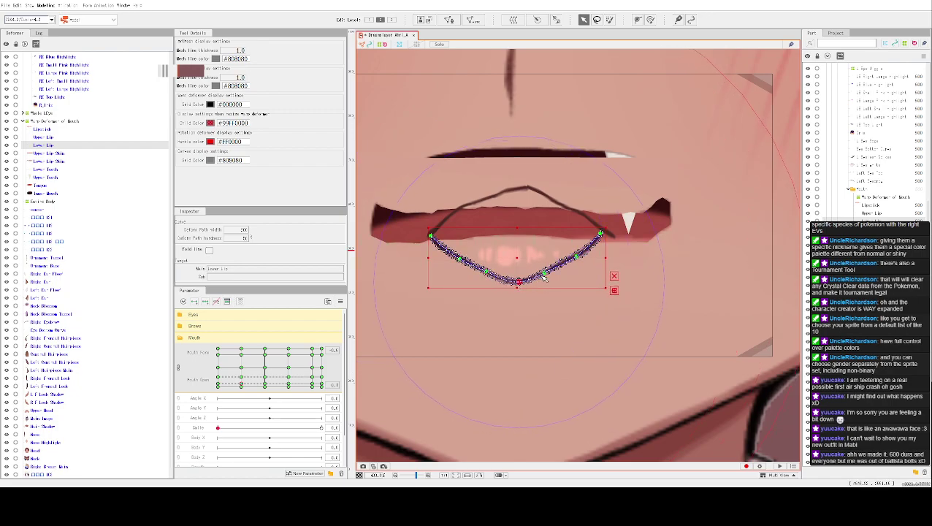
{"action": "left_click", "coordinate": [578, 257]}
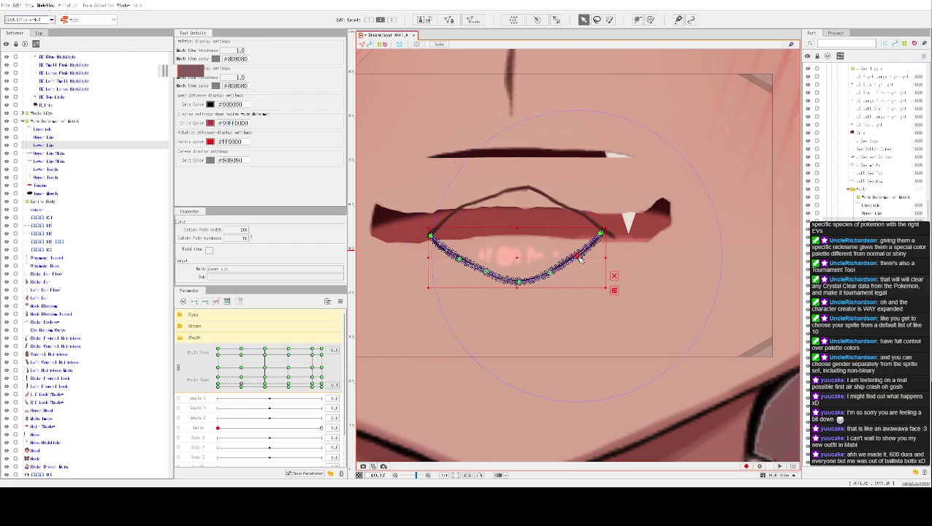
Fit both Upper Lip ends onto the Lower Lip's corners, smooth the arch between them, and check the lips with the selection hidden.
{"action": "left_click", "coordinate": [612, 234]}
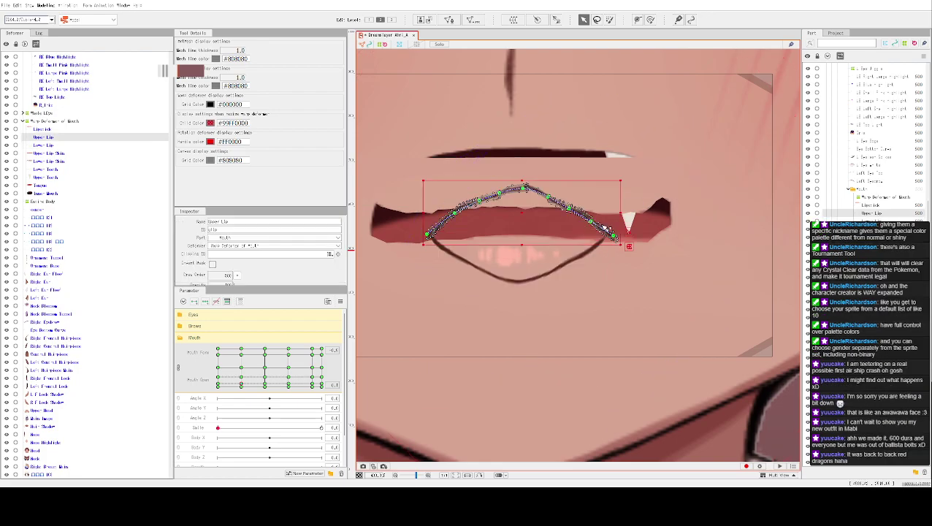
{"action": "left_click", "coordinate": [600, 238]}
{"action": "left_click", "coordinate": [576, 214]}
{"action": "left_click_drag", "start_coordinate": [576, 214], "coordinate": [520, 195]}
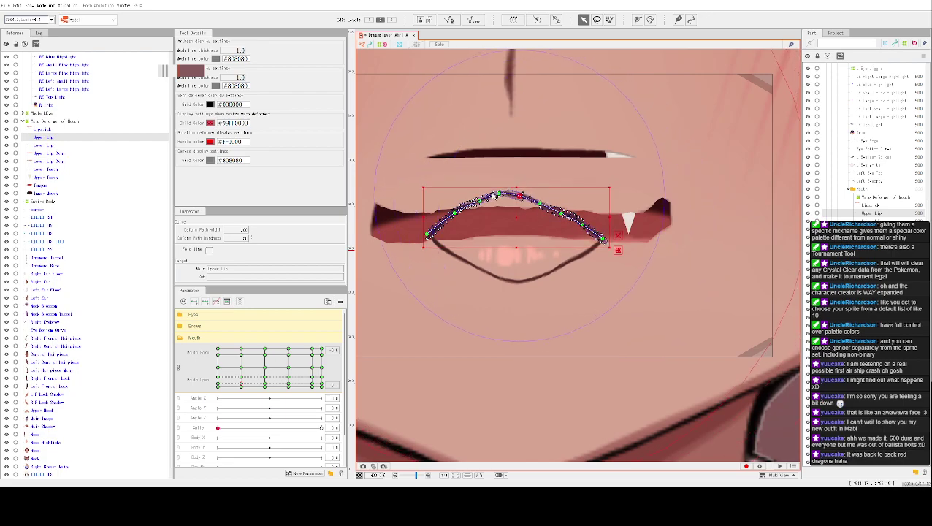
{"action": "left_click_drag", "start_coordinate": [479, 203], "coordinate": [435, 239]}
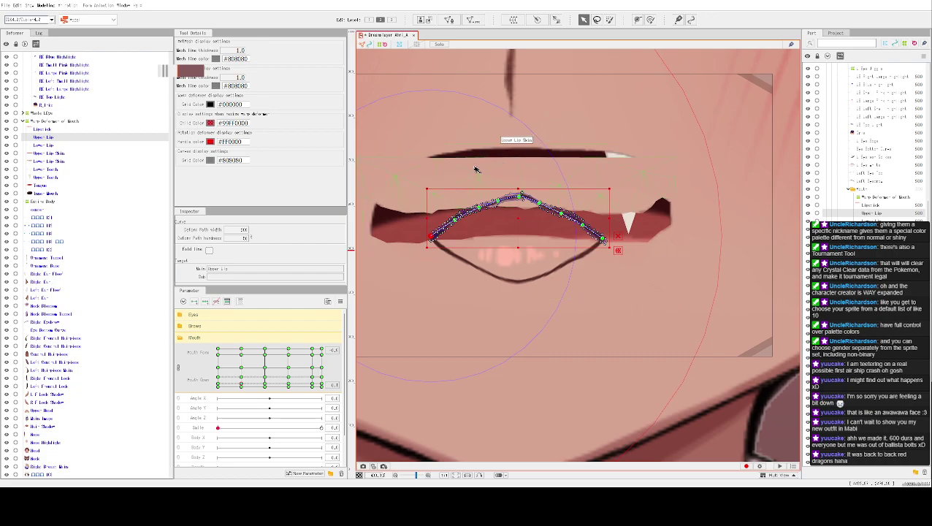
{"action": "key", "text": "ctrl+h"}
{"action": "scroll", "coordinate": [484, 168], "scroll_direction": "down", "scroll_amount": 3}
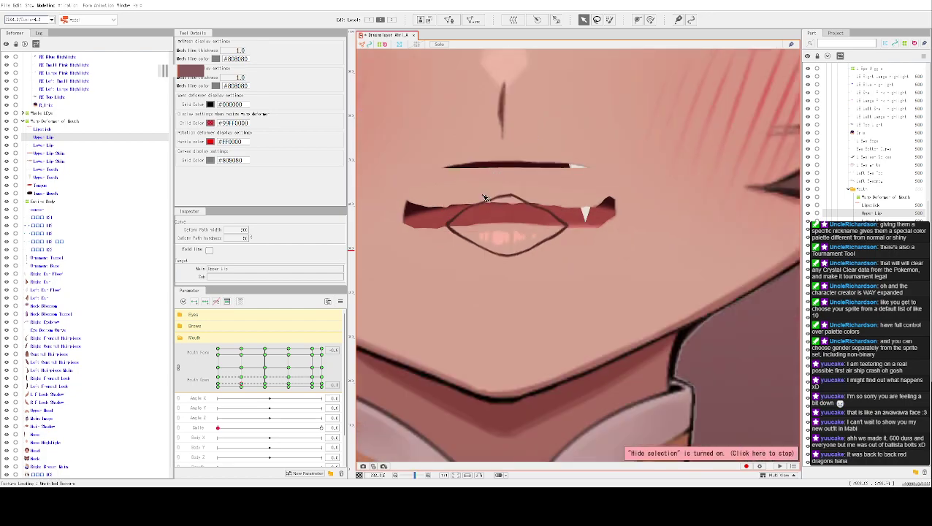
{"action": "scroll", "coordinate": [488, 188], "scroll_direction": "up", "scroll_amount": 2}
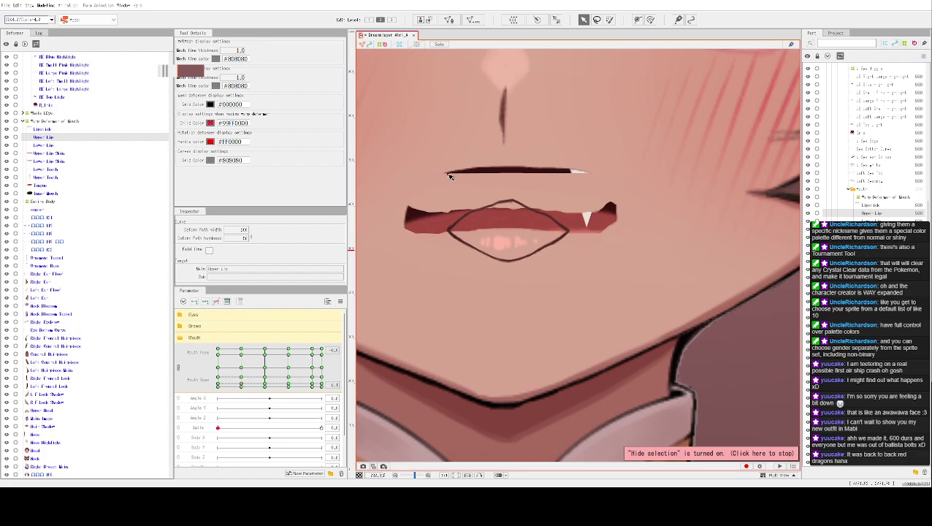
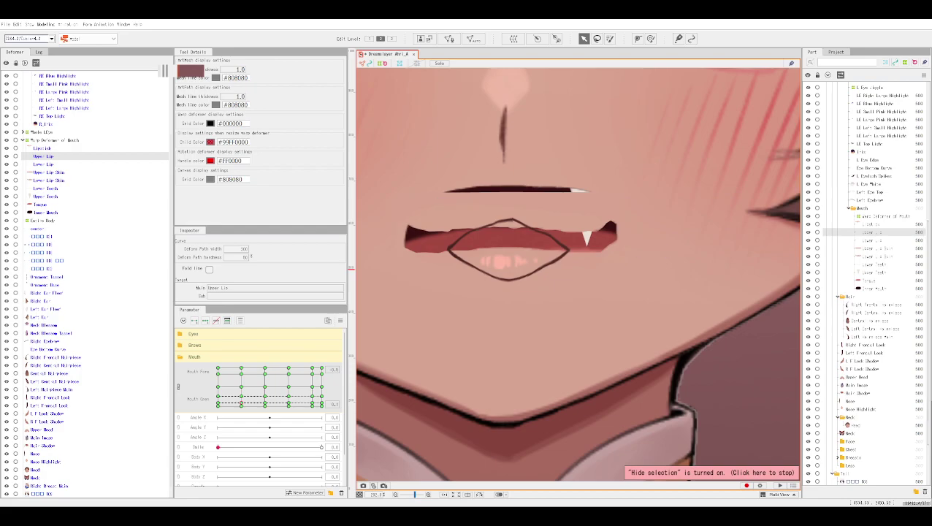
Fit the Lower Lip Skin's upper edge along the Lower Lip's curve and move the Lipstick highlight just below the lip.
{"action": "key", "text": "Escape"}
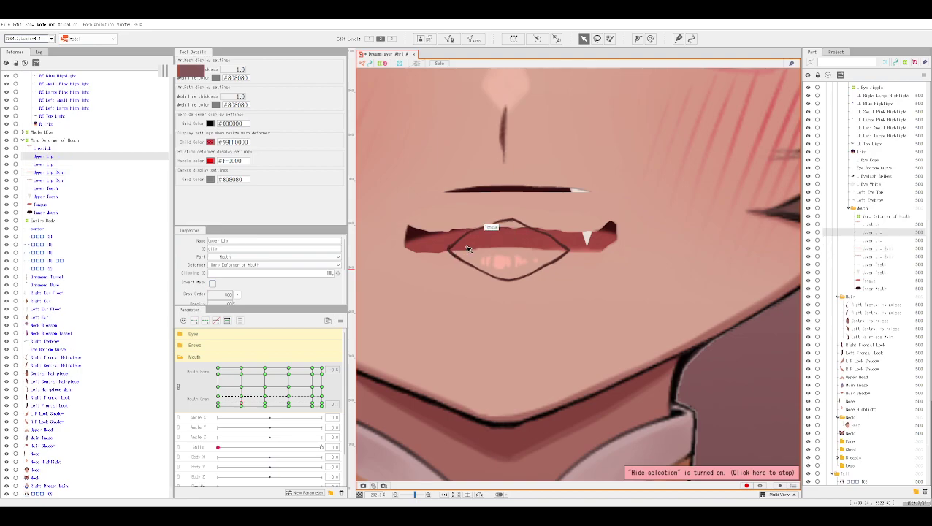
{"action": "scroll", "coordinate": [467, 249], "scroll_direction": "up", "scroll_amount": 2}
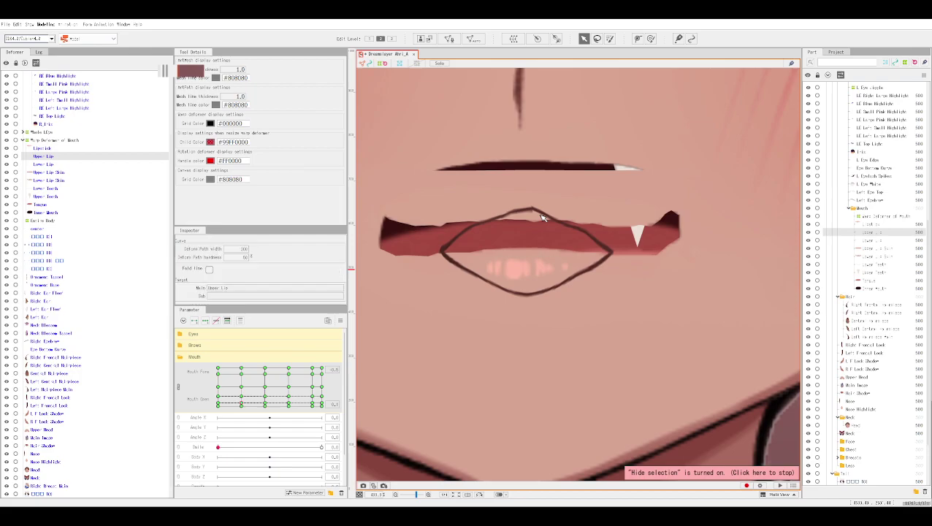
{"action": "left_click", "coordinate": [498, 251]}
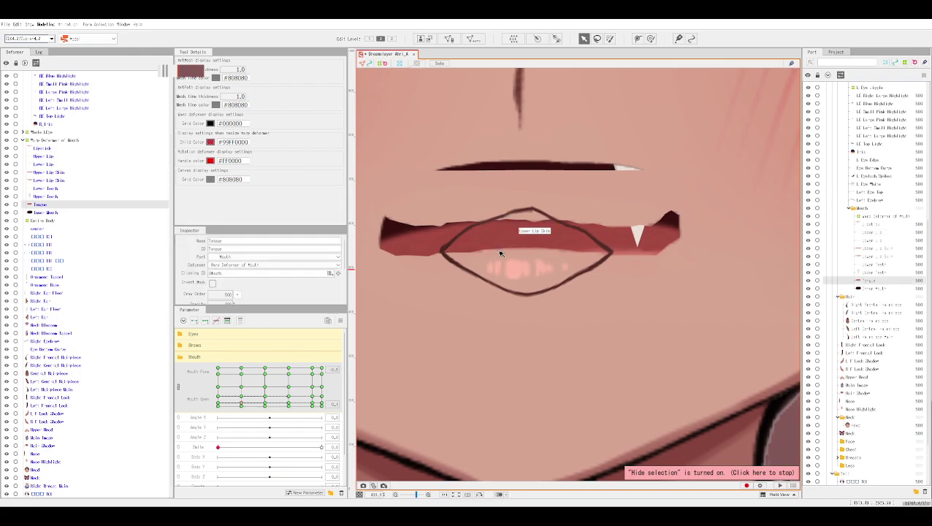
{"action": "scroll", "coordinate": [503, 254], "scroll_direction": "up", "scroll_amount": 1}
{"action": "scroll", "coordinate": [503, 256], "scroll_direction": "down", "scroll_amount": 2}
{"action": "left_click", "coordinate": [501, 267]}
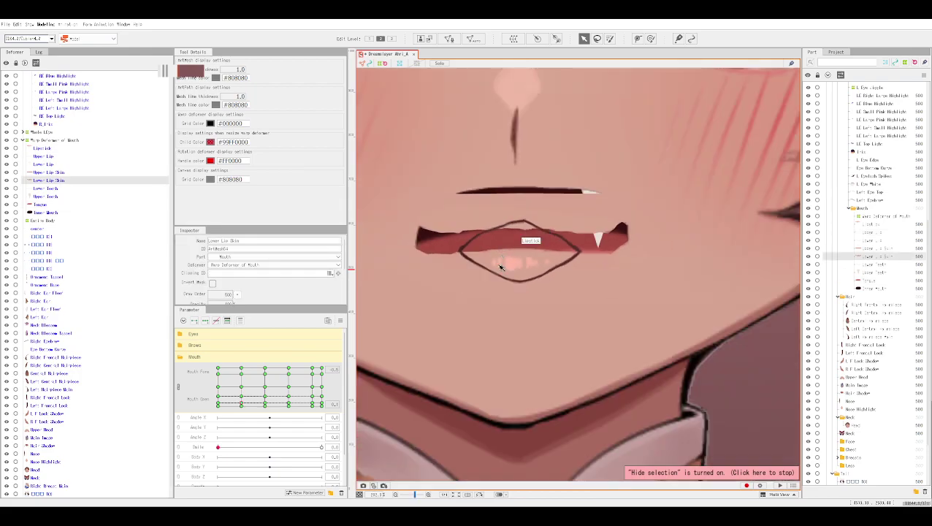
{"action": "double_click", "coordinate": [457, 264]}
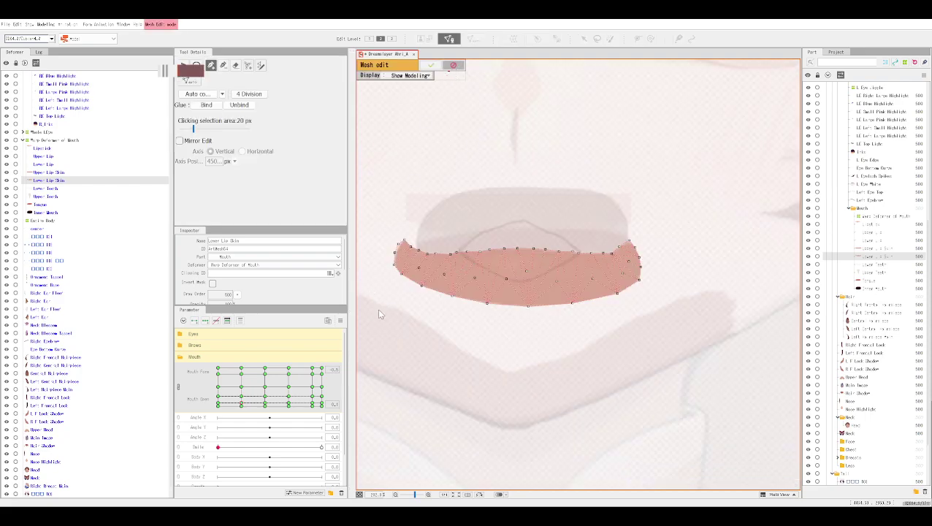
{"action": "key", "text": "Return"}
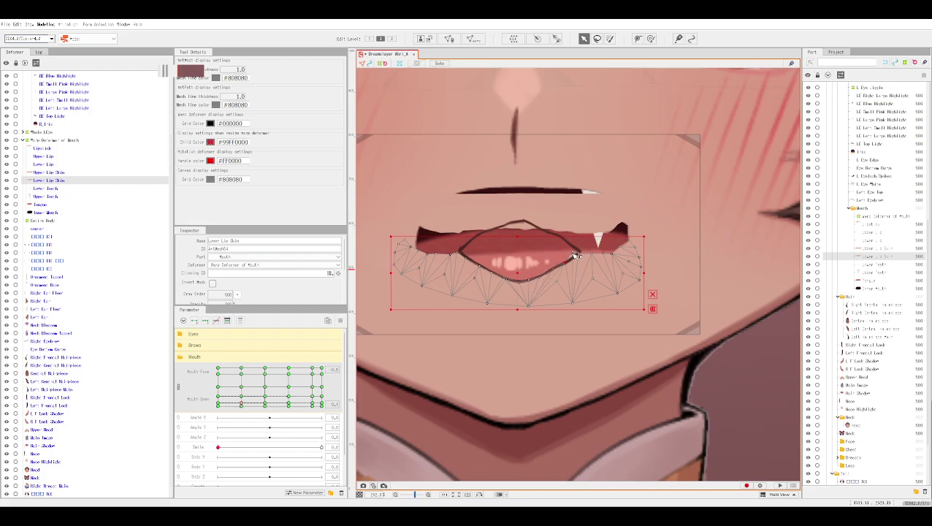
{"action": "left_click", "coordinate": [517, 265]}
{"action": "left_click_drag", "start_coordinate": [517, 289], "coordinate": [517, 291]}
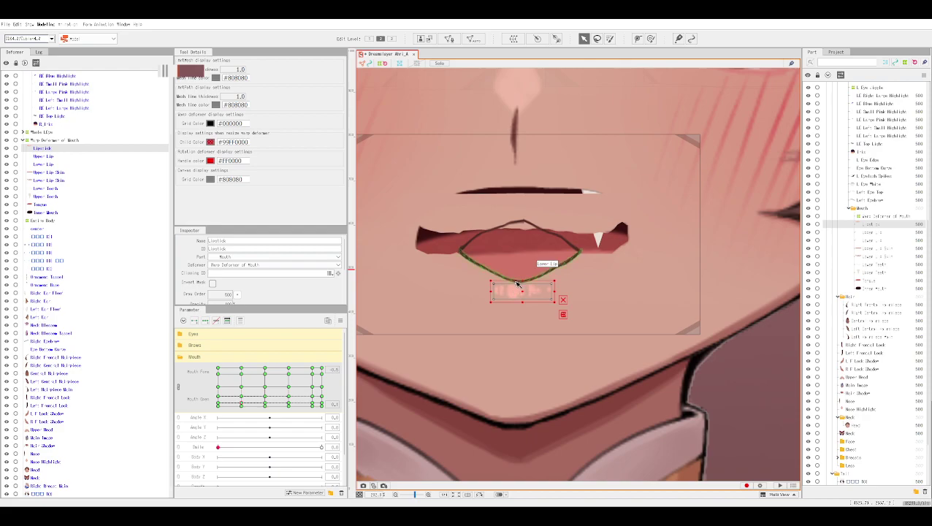
{"action": "left_click", "coordinate": [431, 231]}
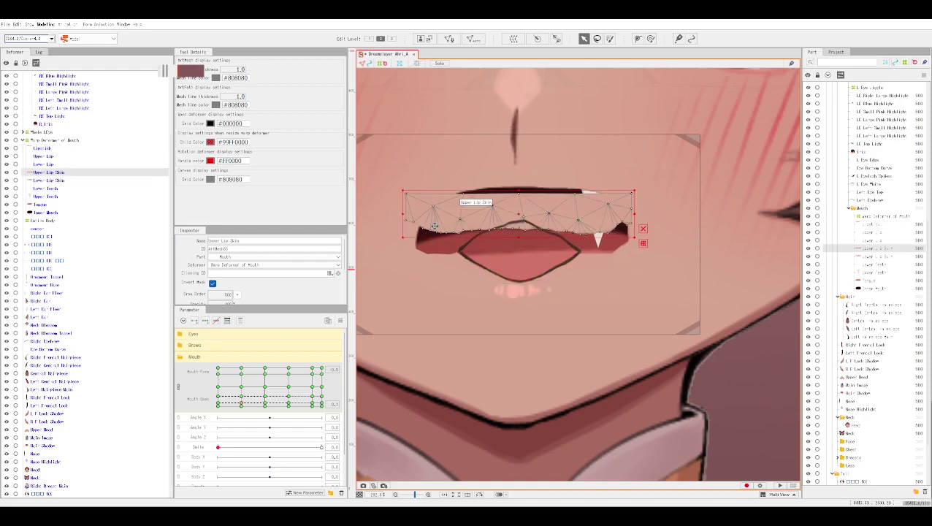
{"action": "left_click_drag", "start_coordinate": [409, 223], "coordinate": [412, 247]}
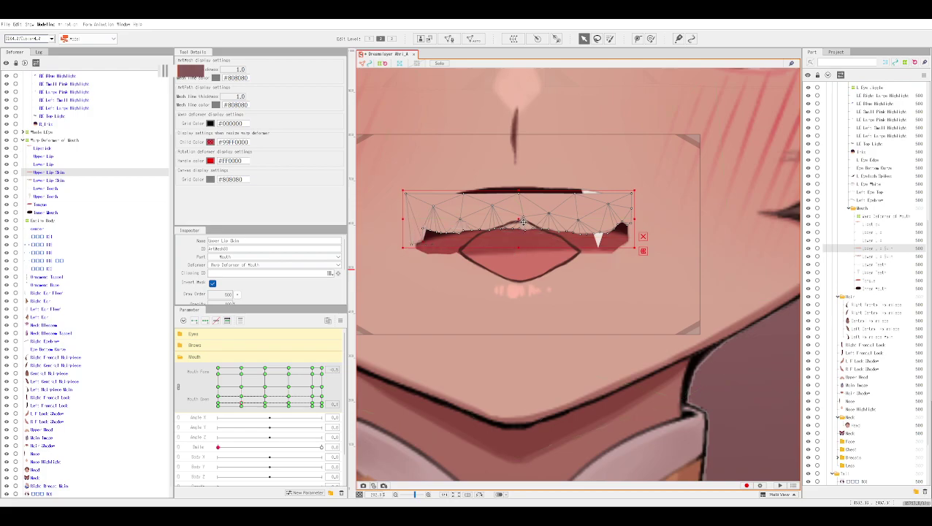
{"action": "left_click_drag", "start_coordinate": [522, 220], "coordinate": [525, 240]}
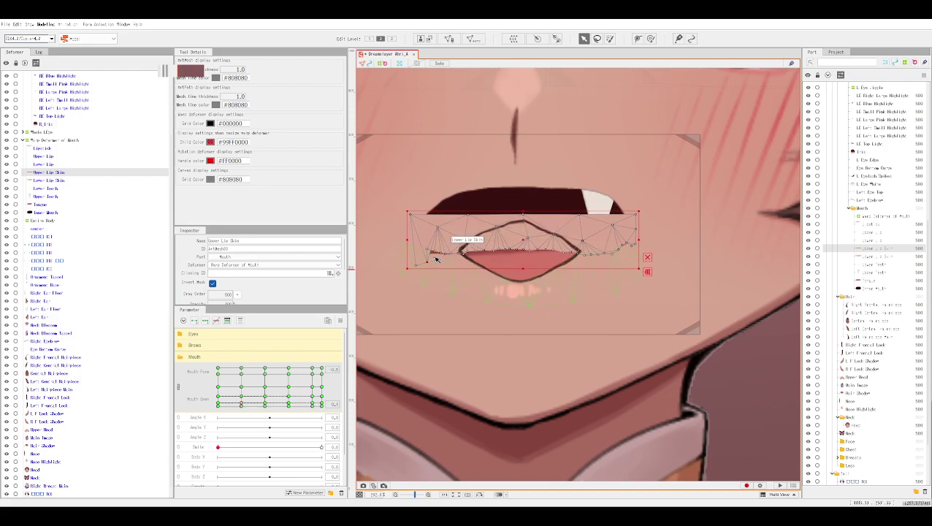
{"action": "key", "text": "ctrl+z"}
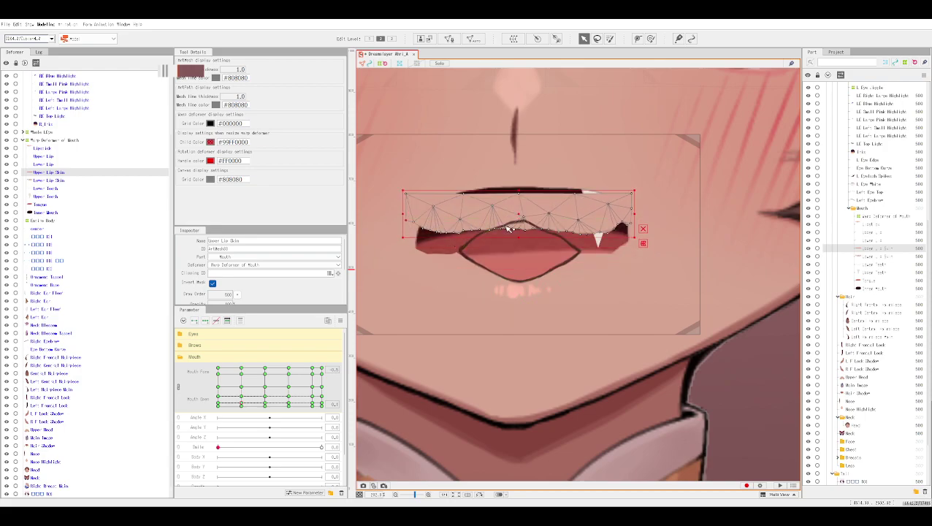
Stretch the Upper Lip Skin vertically and reposition it to cover the dark inner mouth showing above the lips.
{"action": "left_click_drag", "start_coordinate": [524, 217], "coordinate": [524, 238]}
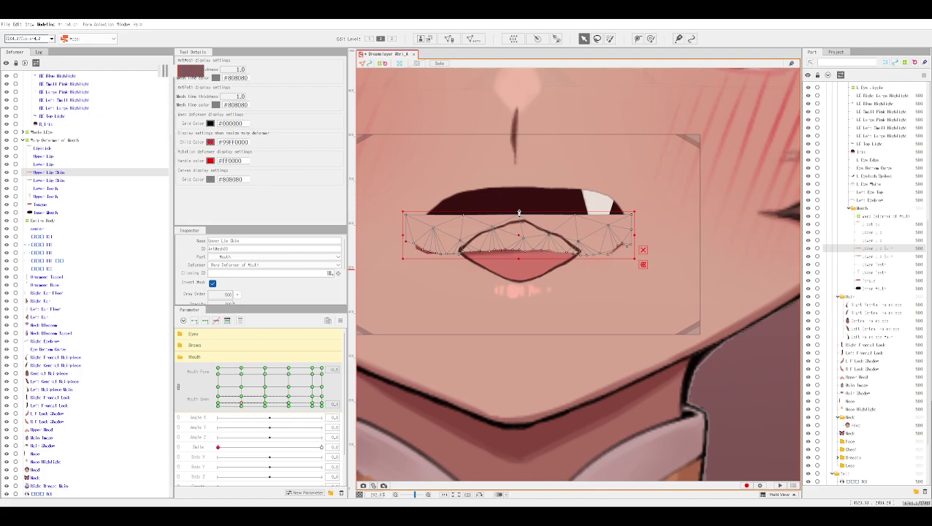
{"action": "left_click_drag", "start_coordinate": [519, 213], "coordinate": [518, 200]}
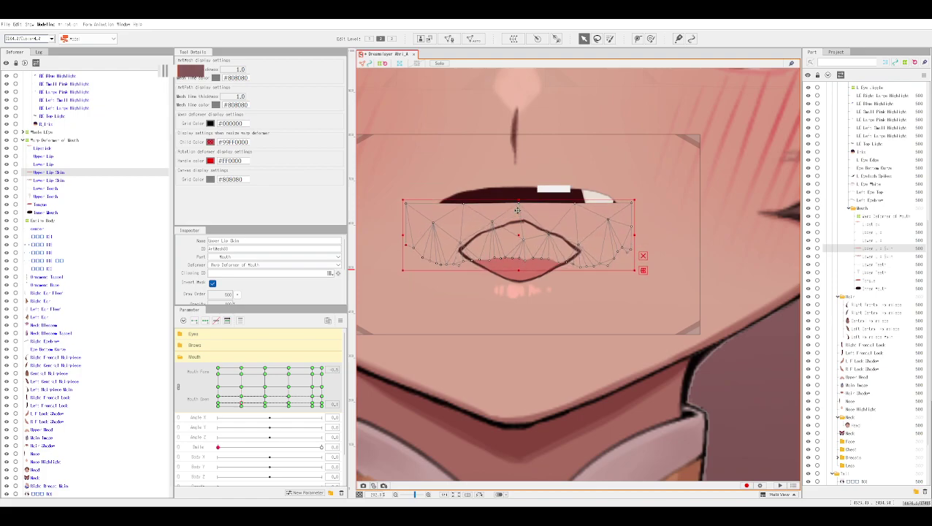
{"action": "left_click_drag", "start_coordinate": [516, 237], "coordinate": [516, 228]}
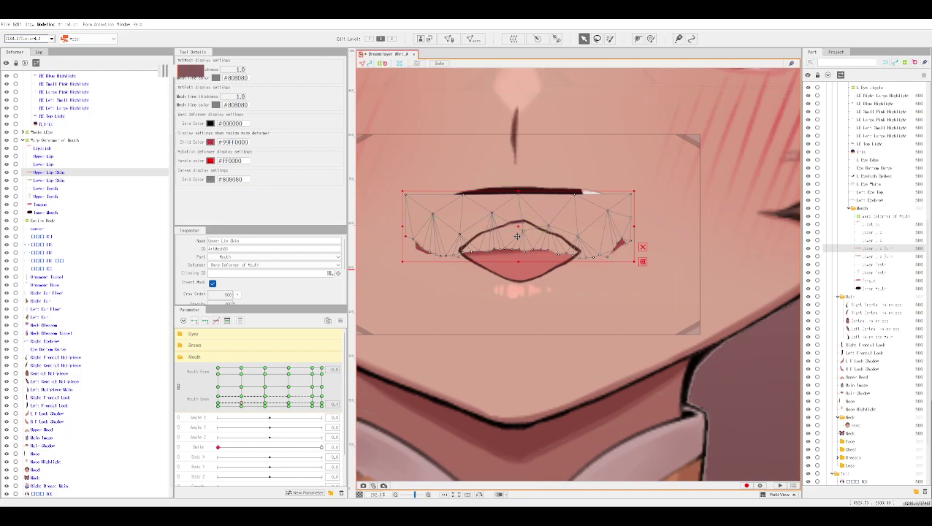
{"action": "left_click_drag", "start_coordinate": [516, 231], "coordinate": [520, 219]}
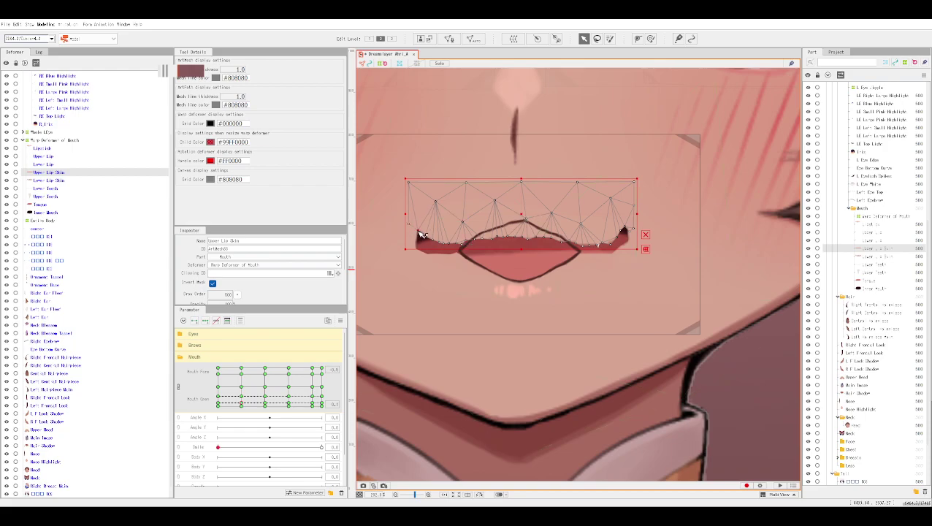
Lower the Upper Lip Skin's left-hand corner points, shift the skin down onto the lip corners and extend its upper edge over the gap.
{"action": "left_click", "coordinate": [443, 270]}
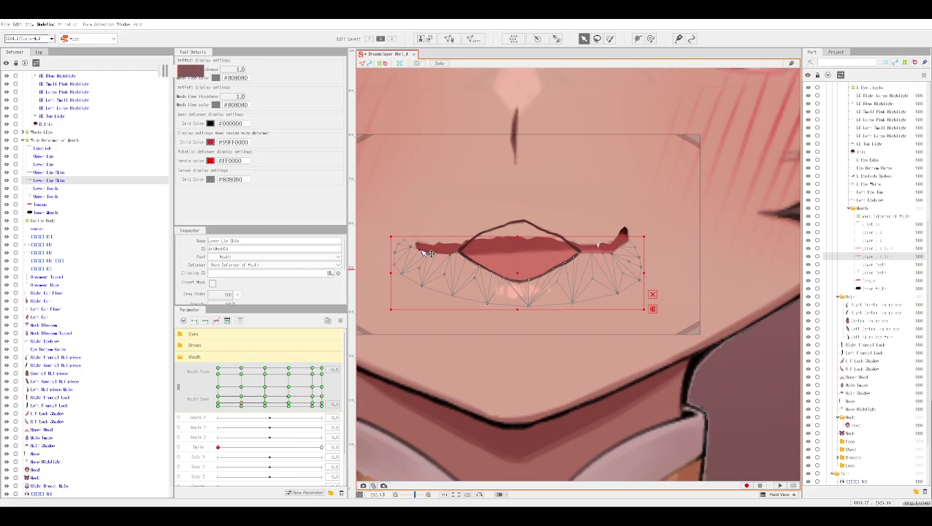
{"action": "left_click", "coordinate": [421, 250]}
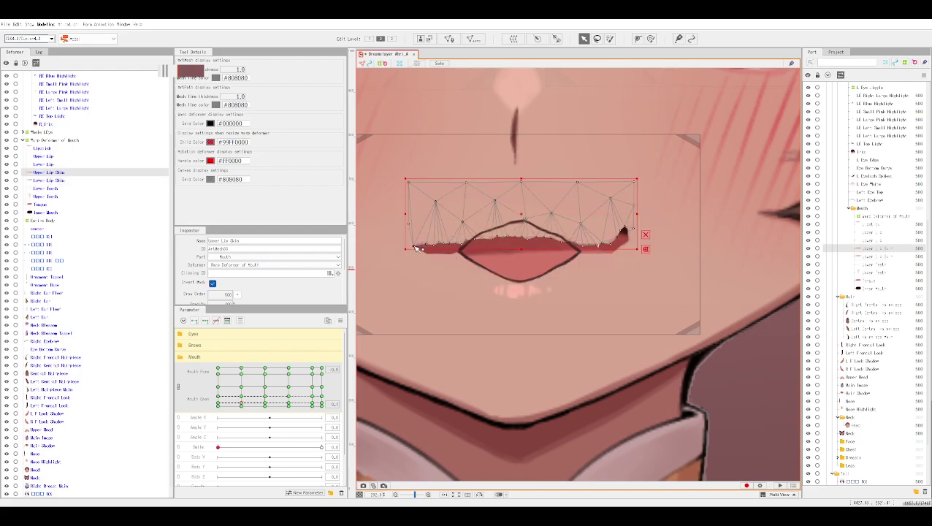
{"action": "left_click_drag", "start_coordinate": [431, 247], "coordinate": [435, 251]}
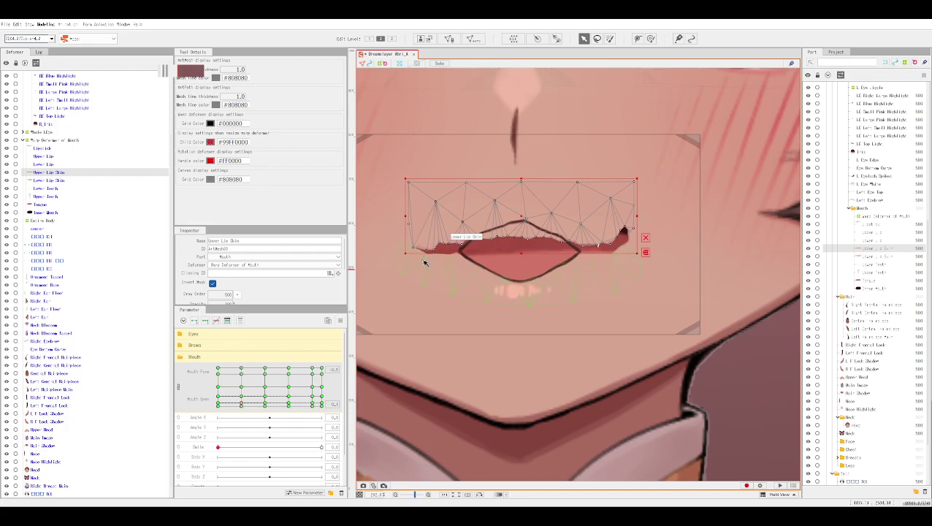
{"action": "scroll", "coordinate": [425, 263], "scroll_direction": "up", "scroll_amount": 5}
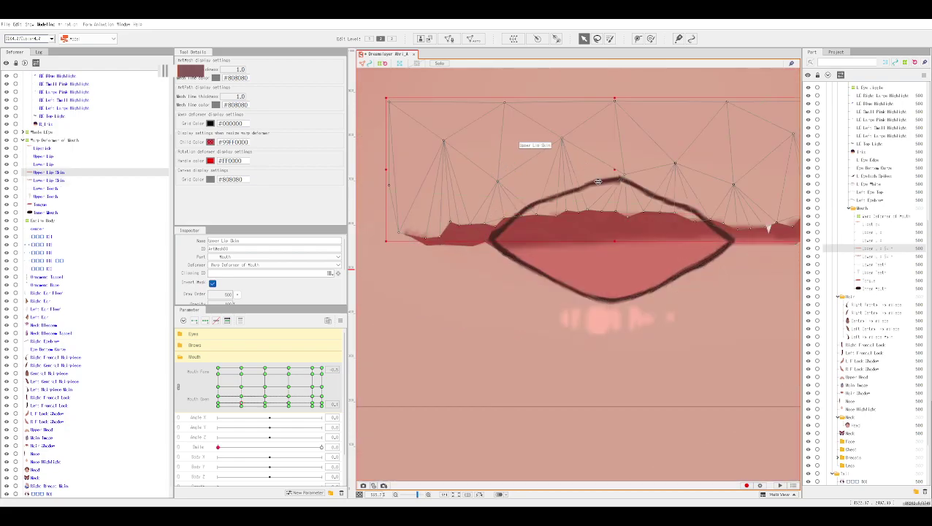
{"action": "left_click_drag", "start_coordinate": [616, 167], "coordinate": [616, 176]}
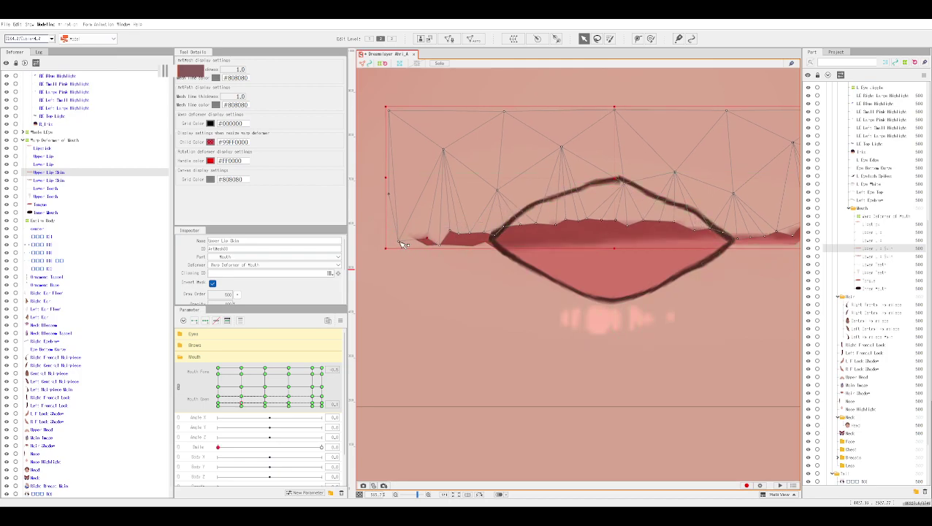
{"action": "left_click_drag", "start_coordinate": [564, 190], "coordinate": [564, 207]}
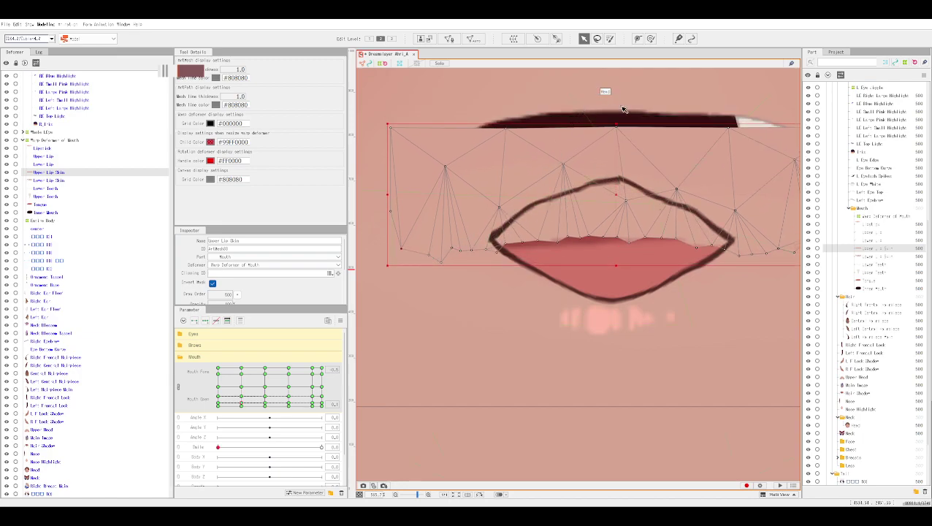
{"action": "left_click_drag", "start_coordinate": [617, 122], "coordinate": [620, 104]}
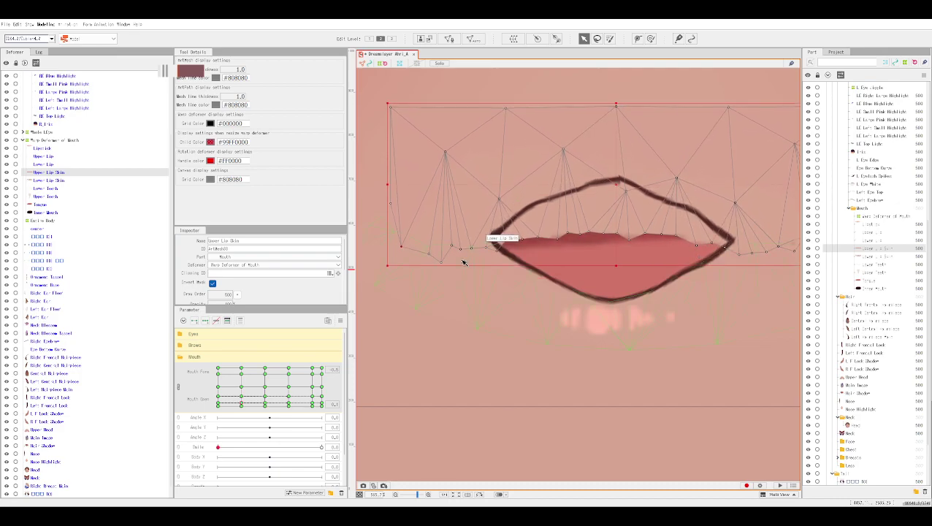
Fit the Upper Lip Skin's lower-edge points to the Upper Lip line from its left-hand corner partway up the arch.
{"action": "left_click_drag", "start_coordinate": [489, 249], "coordinate": [489, 244]}
{"action": "left_click", "coordinate": [491, 244]}
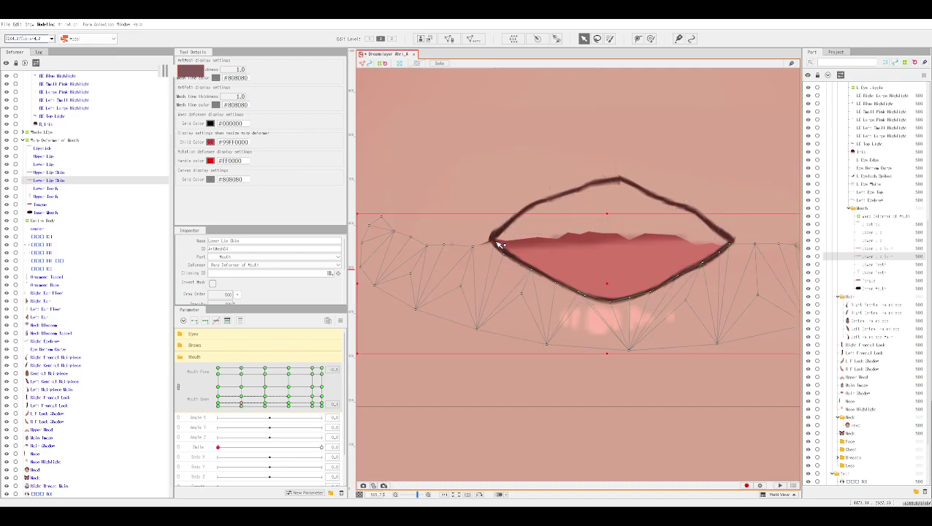
{"action": "left_click", "coordinate": [492, 244]}
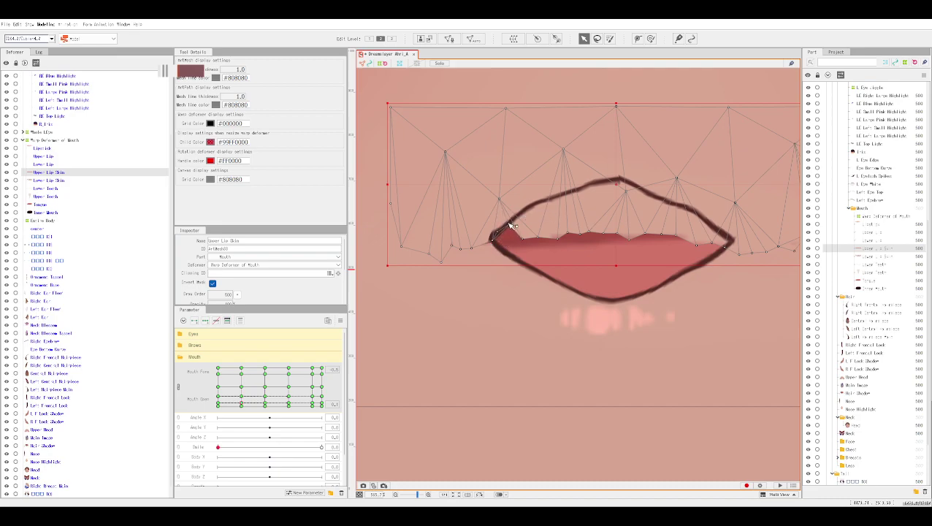
{"action": "left_click_drag", "start_coordinate": [524, 242], "coordinate": [540, 201]}
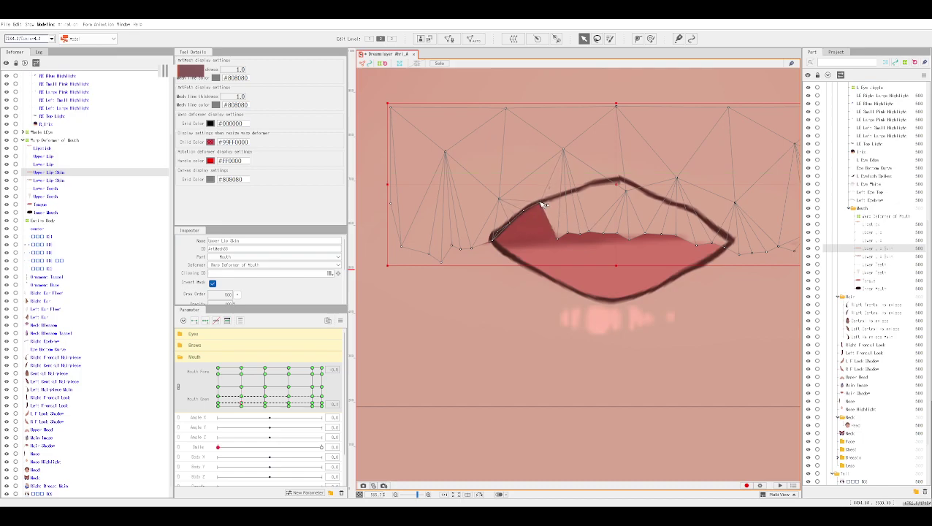
{"action": "left_click_drag", "start_coordinate": [557, 237], "coordinate": [556, 199]}
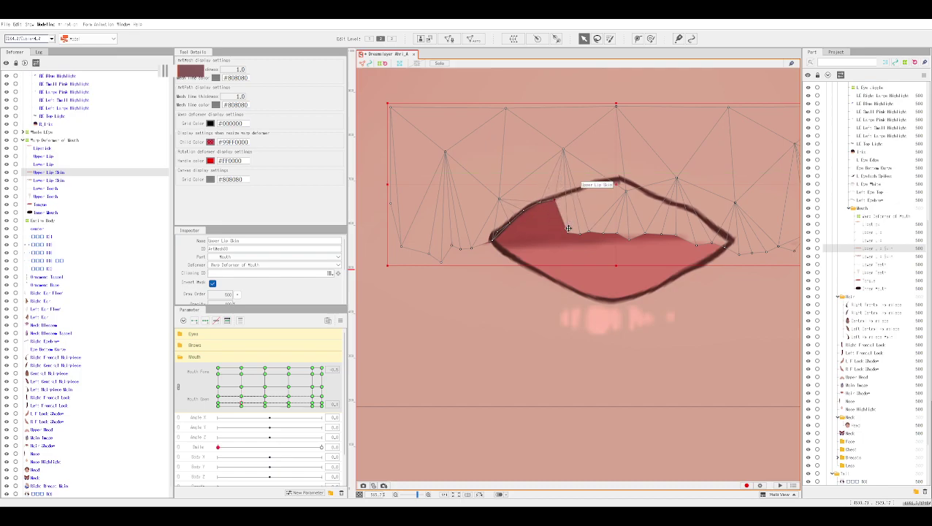
{"action": "left_click_drag", "start_coordinate": [570, 236], "coordinate": [574, 195]}
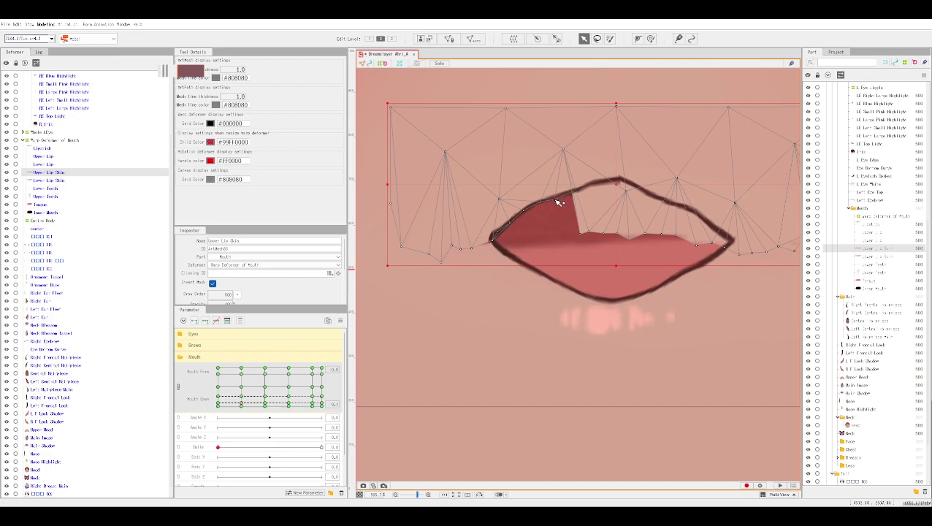
Continue fitting the Upper Lip Skin's edge points along the Upper Lip line up to its central peak.
{"action": "left_click_drag", "start_coordinate": [577, 231], "coordinate": [604, 232]}
{"action": "left_click_drag", "start_coordinate": [575, 191], "coordinate": [598, 183]}
{"action": "left_click_drag", "start_coordinate": [605, 231], "coordinate": [629, 238]}
{"action": "left_click_drag", "start_coordinate": [621, 180], "coordinate": [624, 179]}
{"action": "left_click_drag", "start_coordinate": [632, 239], "coordinate": [644, 234]}
{"action": "mouse_move", "coordinate": [625, 183]}
{"action": "left_mouse_down"}
{"action": "mouse_move", "coordinate": [631, 192]}
{"action": "mouse_move", "coordinate": [626, 170]}
{"action": "left_mouse_up"}
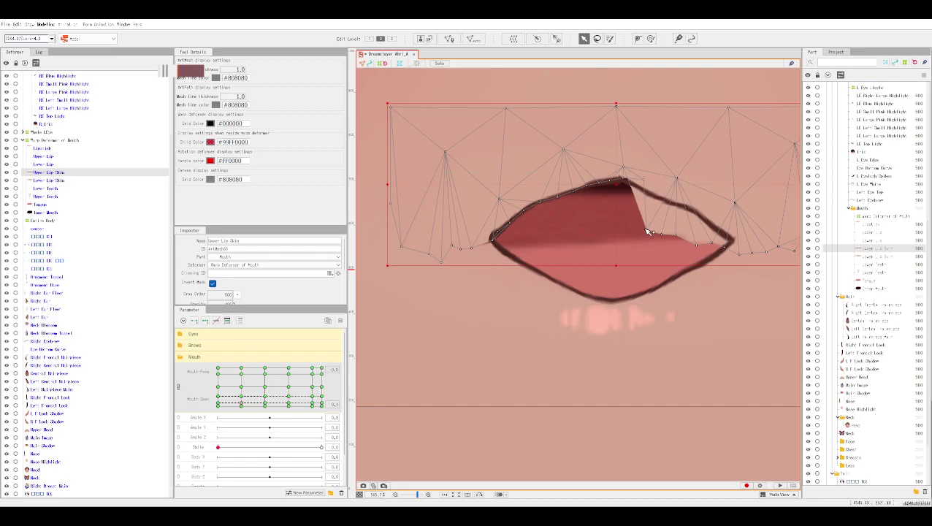
Fit the remaining Upper Lip Skin edge points from the peak to the right-hand lip corner and check the mouth against the face.
{"action": "left_click_drag", "start_coordinate": [646, 233], "coordinate": [660, 234]}
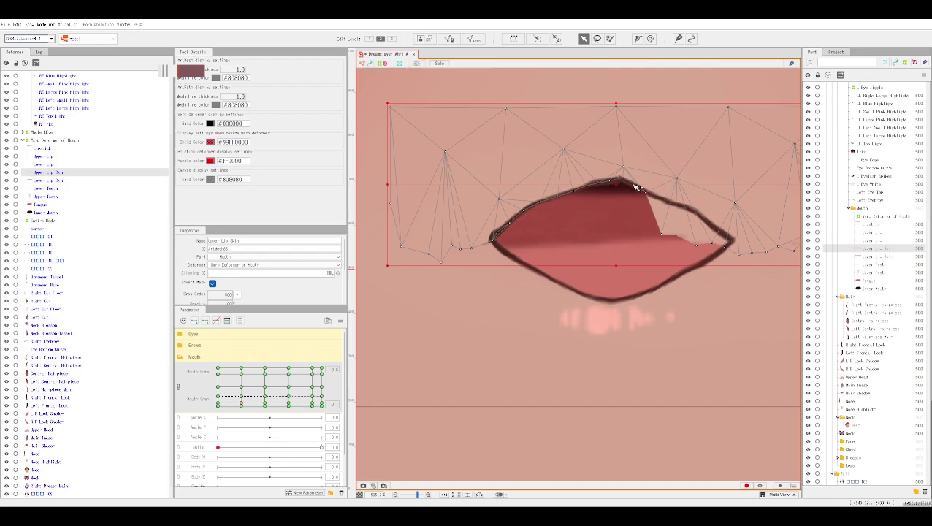
{"action": "left_click_drag", "start_coordinate": [661, 235], "coordinate": [667, 203]}
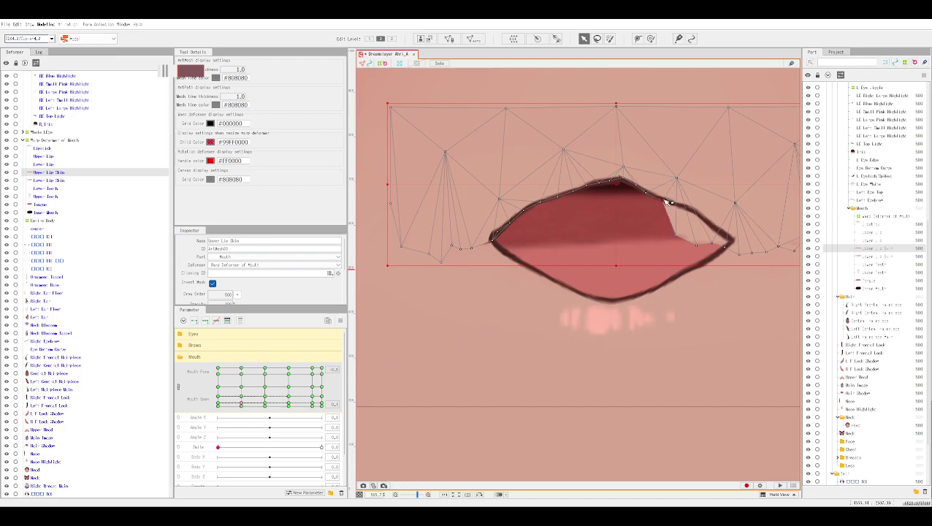
{"action": "left_click_drag", "start_coordinate": [679, 238], "coordinate": [733, 242]}
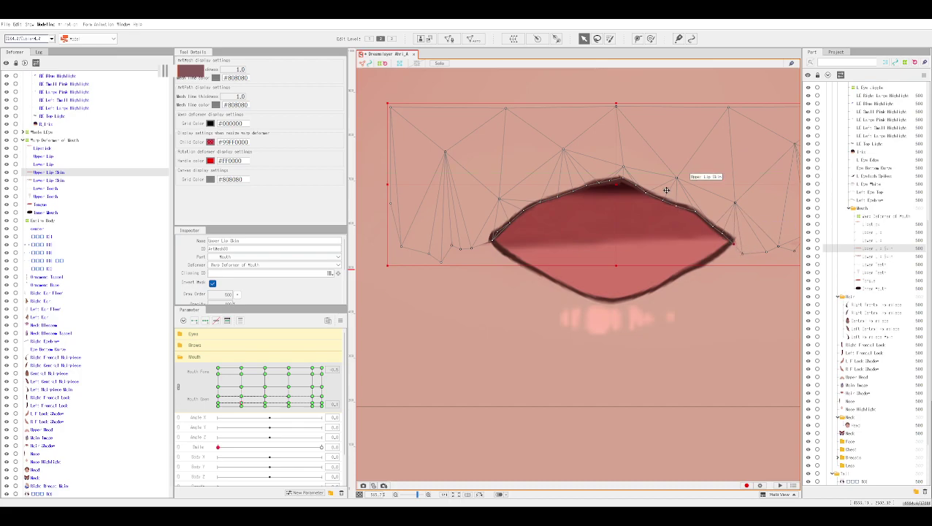
{"action": "scroll", "coordinate": [661, 182], "scroll_direction": "down", "scroll_amount": 3}
{"action": "scroll", "coordinate": [370, 264], "scroll_direction": "down", "scroll_amount": 4}
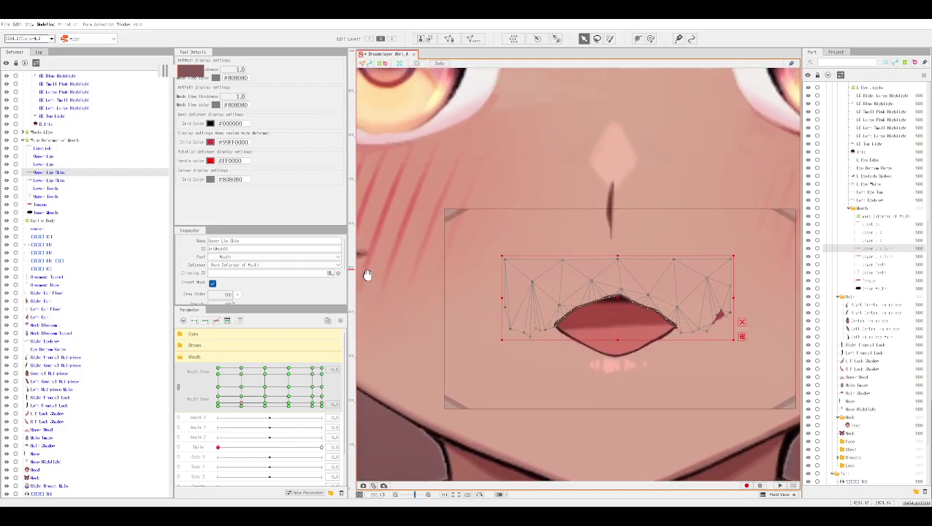
{"action": "left_click", "coordinate": [411, 362]}
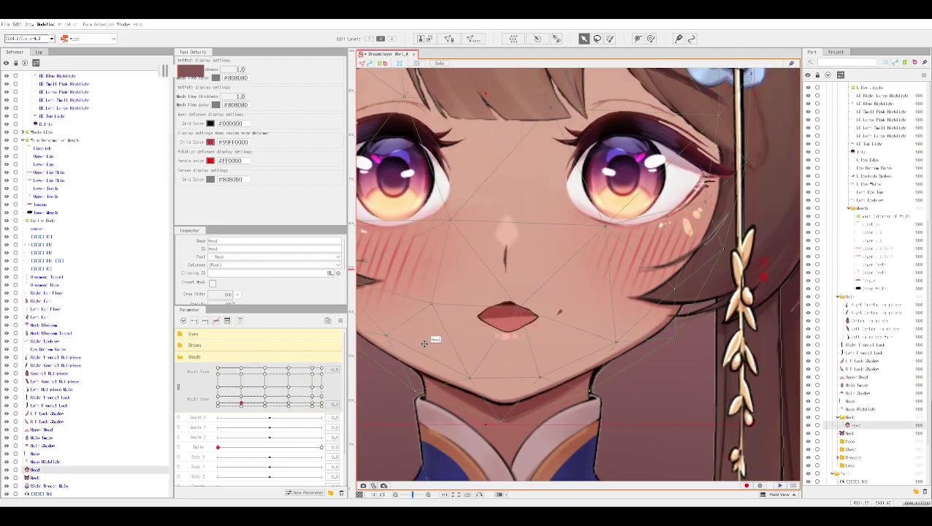
Reshape the Upper Lip Skin mesh beside the character's left mouth corner to cover the stray dark patch on the cheek.
{"action": "scroll", "coordinate": [562, 320], "scroll_direction": "up", "scroll_amount": 5}
{"action": "left_click", "coordinate": [564, 271]}
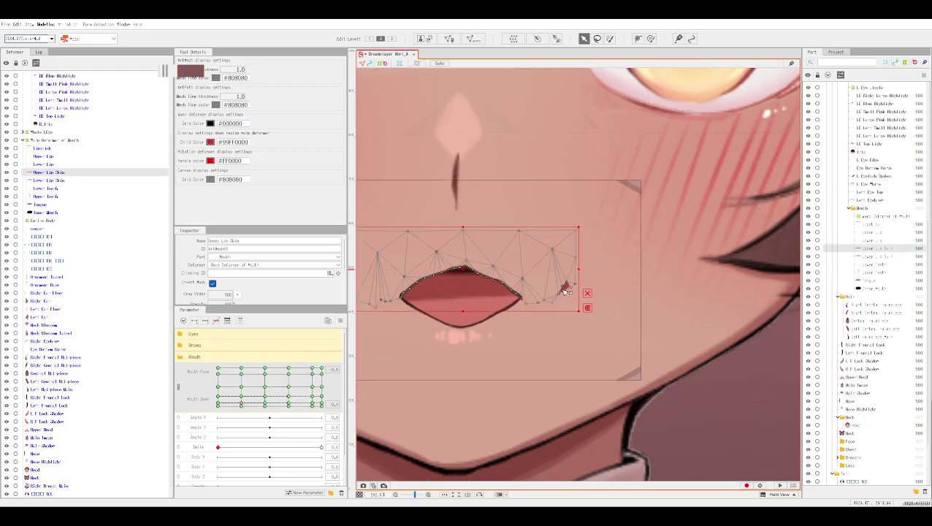
{"action": "scroll", "coordinate": [562, 277], "scroll_direction": "up", "scroll_amount": 3}
{"action": "left_click_drag", "start_coordinate": [555, 298], "coordinate": [557, 307]}
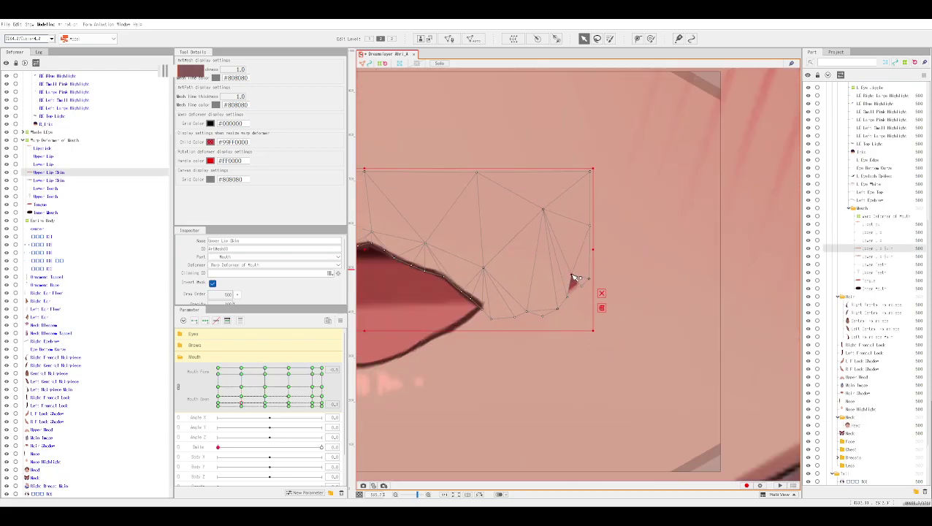
{"action": "left_click_drag", "start_coordinate": [486, 307], "coordinate": [501, 316]}
{"action": "left_click_drag", "start_coordinate": [561, 308], "coordinate": [578, 288]}
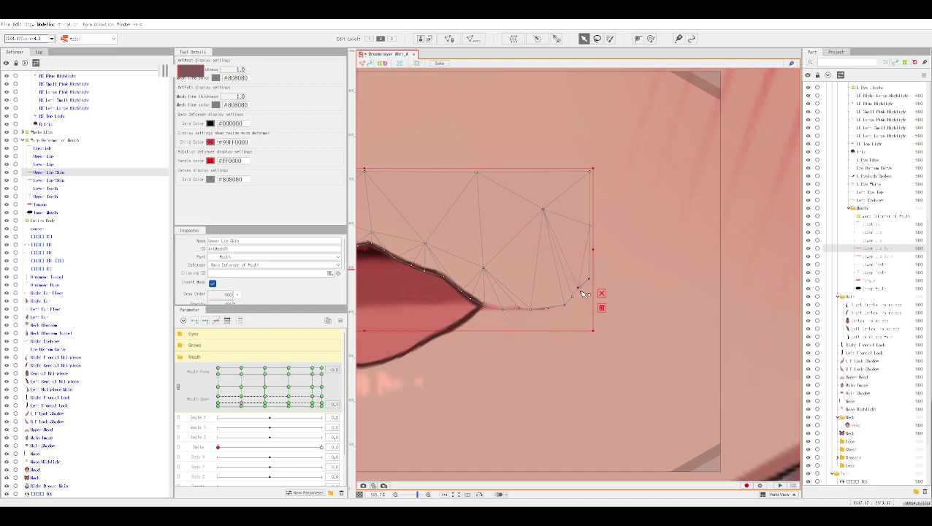
Adjust the Lower Lip Skin's upper-edge vertices beside the character's left mouth corner to meet the Upper Lip Skin.
{"action": "left_click", "coordinate": [479, 316]}
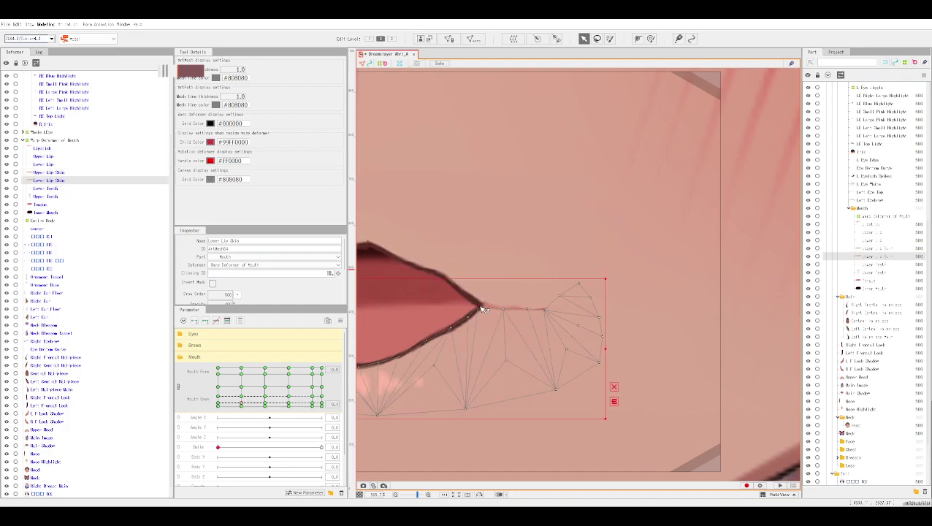
{"action": "left_click_drag", "start_coordinate": [506, 311], "coordinate": [531, 306]}
{"action": "scroll", "coordinate": [600, 230], "scroll_direction": "down", "scroll_amount": 2}
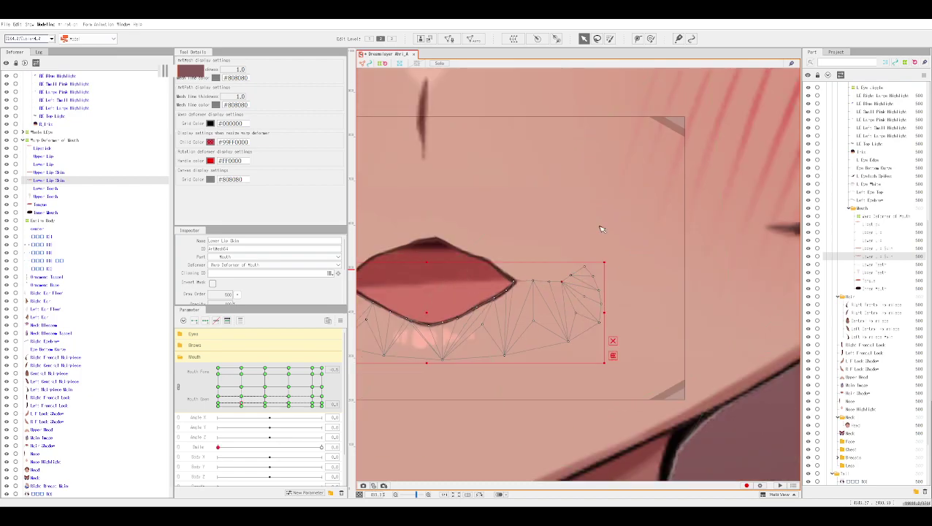
Examine the mouth corners and surrounding skin against the whole face.
{"action": "left_click", "coordinate": [537, 203]}
{"action": "scroll", "coordinate": [482, 157], "scroll_direction": "up", "scroll_amount": 2}
{"action": "scroll", "coordinate": [491, 155], "scroll_direction": "down", "scroll_amount": 1}
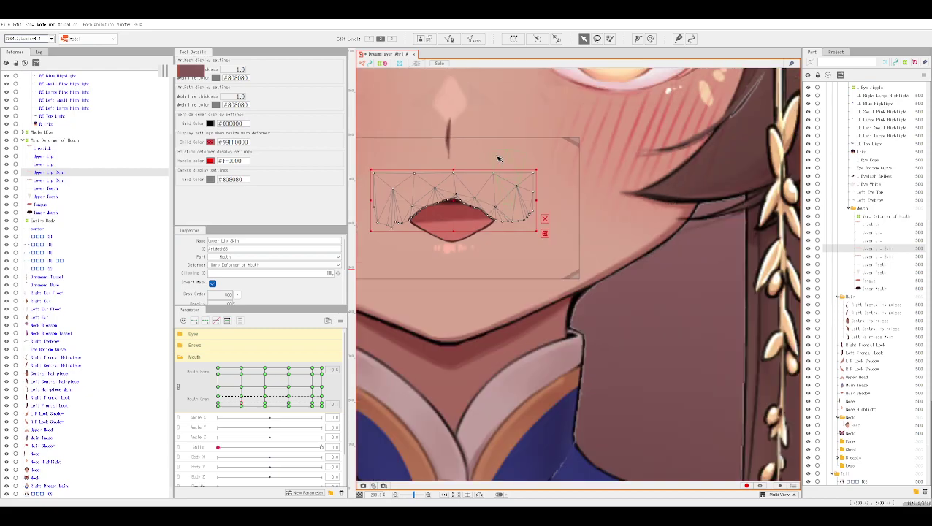
{"action": "left_click_drag", "start_coordinate": [496, 116], "coordinate": [623, 250]}
{"action": "left_click", "coordinate": [615, 217]}
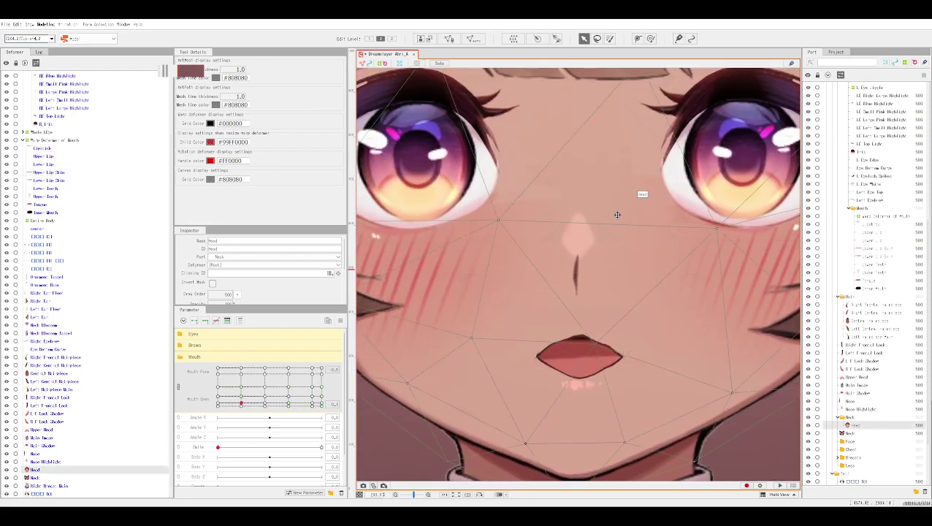
{"action": "scroll", "coordinate": [630, 200], "scroll_direction": "down", "scroll_amount": 1}
{"action": "left_click_drag", "start_coordinate": [641, 181], "coordinate": [620, 183]}
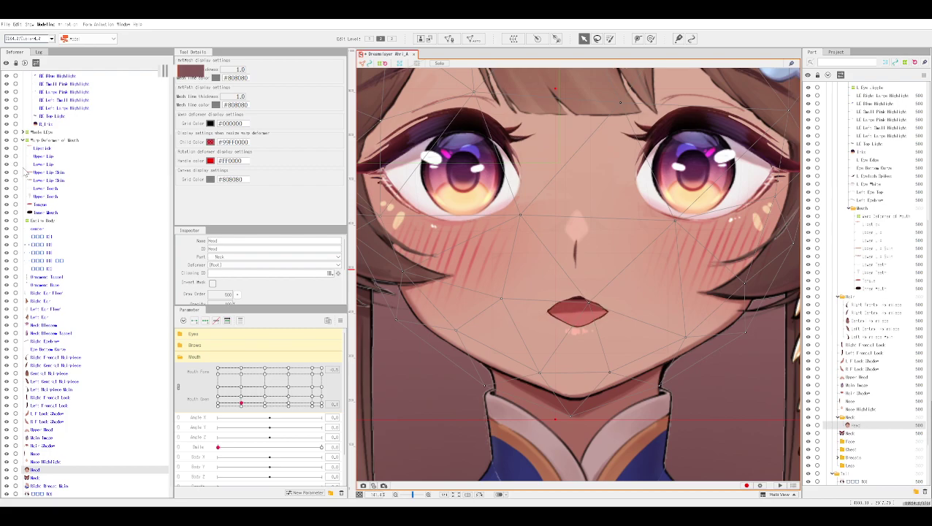
Shift the Upper Teeth mesh inward so the fang sits inside the mouth opening near the character's left corner.
{"action": "scroll", "coordinate": [563, 295], "scroll_direction": "up", "scroll_amount": 2}
{"action": "left_click_drag", "start_coordinate": [563, 295], "coordinate": [531, 258]}
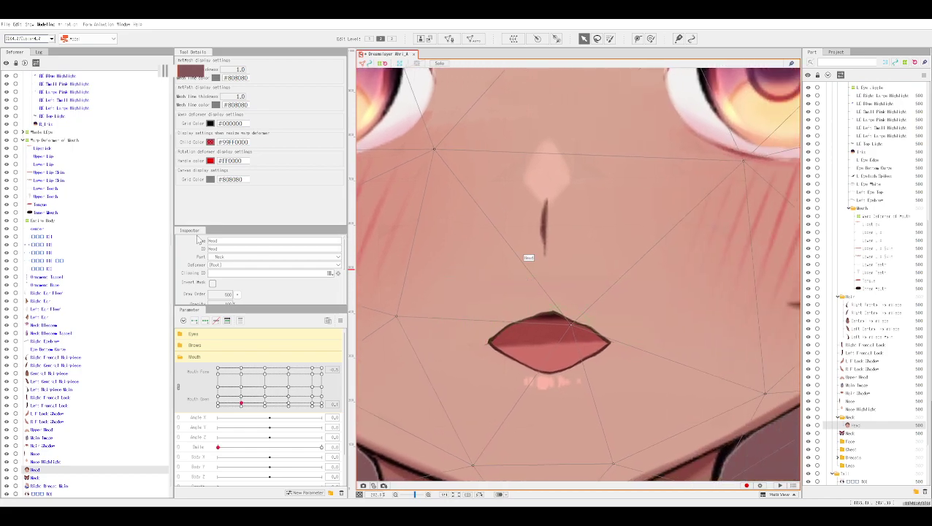
{"action": "left_click", "coordinate": [46, 196]}
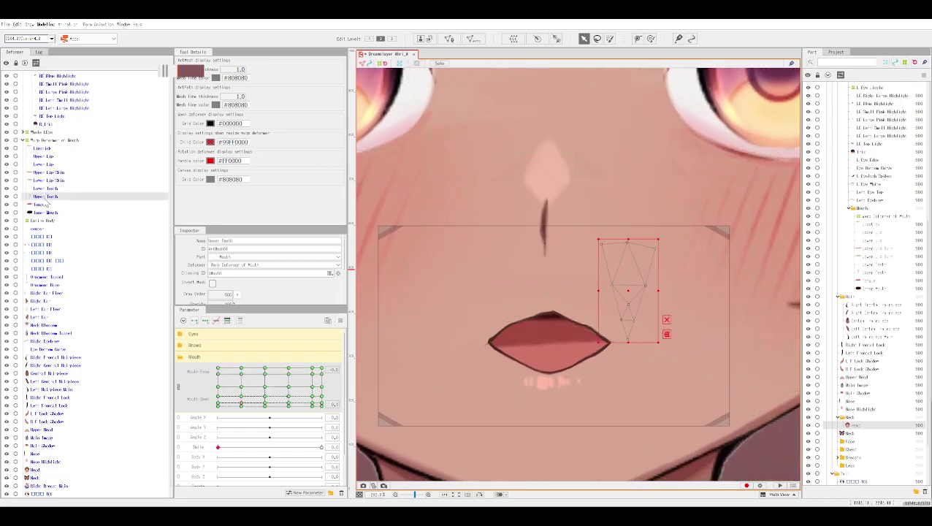
{"action": "left_click_drag", "start_coordinate": [629, 291], "coordinate": [599, 293]}
{"action": "left_click", "coordinate": [643, 273]}
{"action": "scroll", "coordinate": [643, 276], "scroll_direction": "down", "scroll_amount": 2}
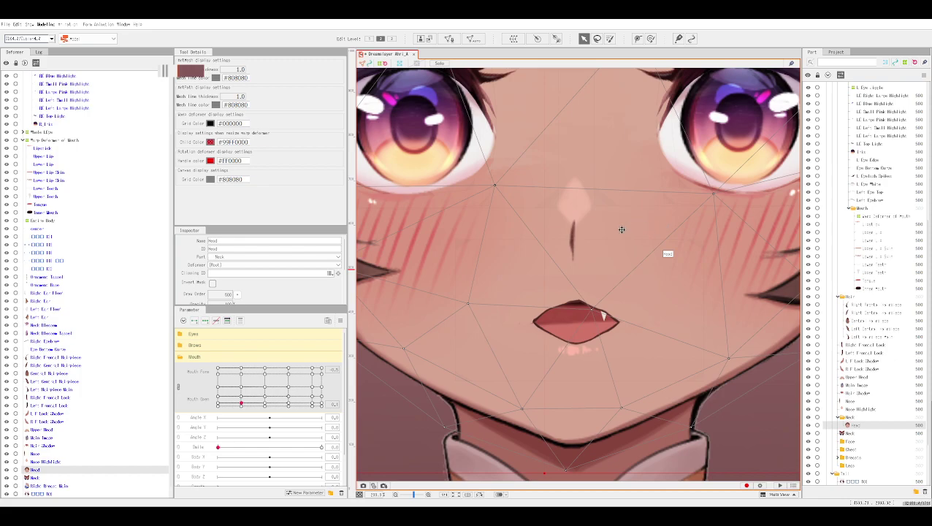
{"action": "scroll", "coordinate": [612, 283], "scroll_direction": "up", "scroll_amount": 2}
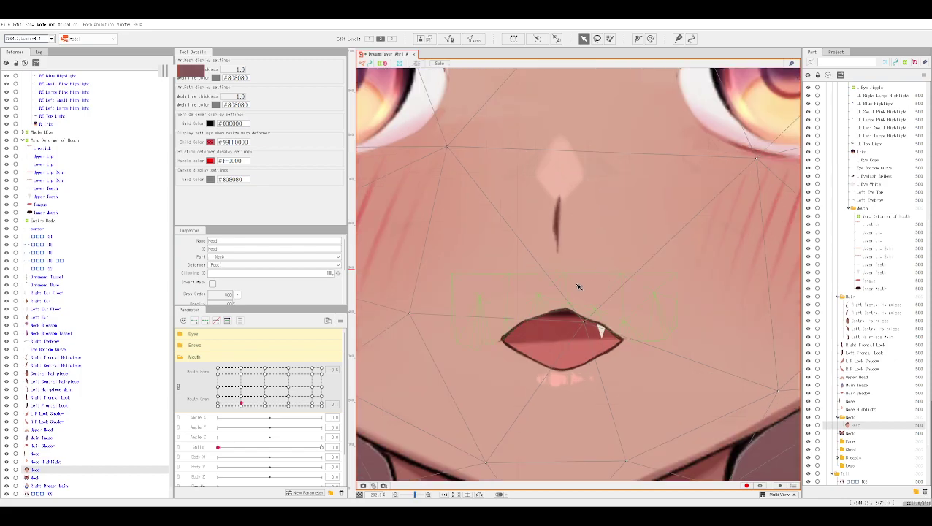
{"action": "scroll", "coordinate": [574, 288], "scroll_direction": "down", "scroll_amount": 2}
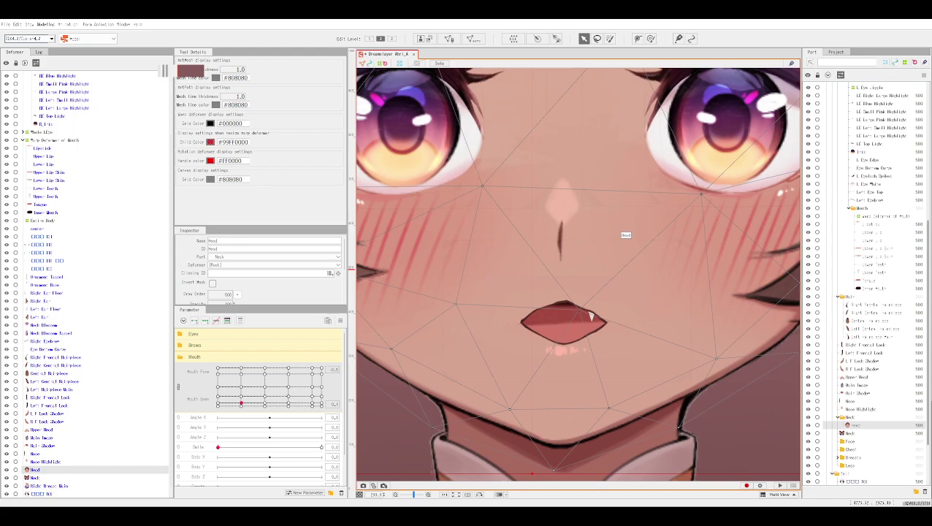
Lower the Tongue mesh inside the mouth to expose the dark inner mouth above it.
{"action": "left_click", "coordinate": [565, 335]}
{"action": "left_click_drag", "start_coordinate": [565, 336], "coordinate": [567, 357]}
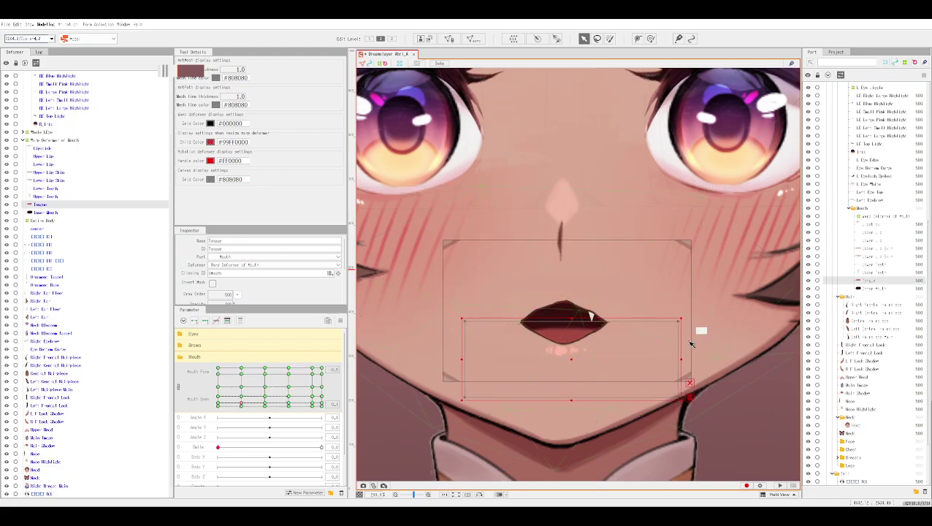
{"action": "left_click", "coordinate": [661, 281]}
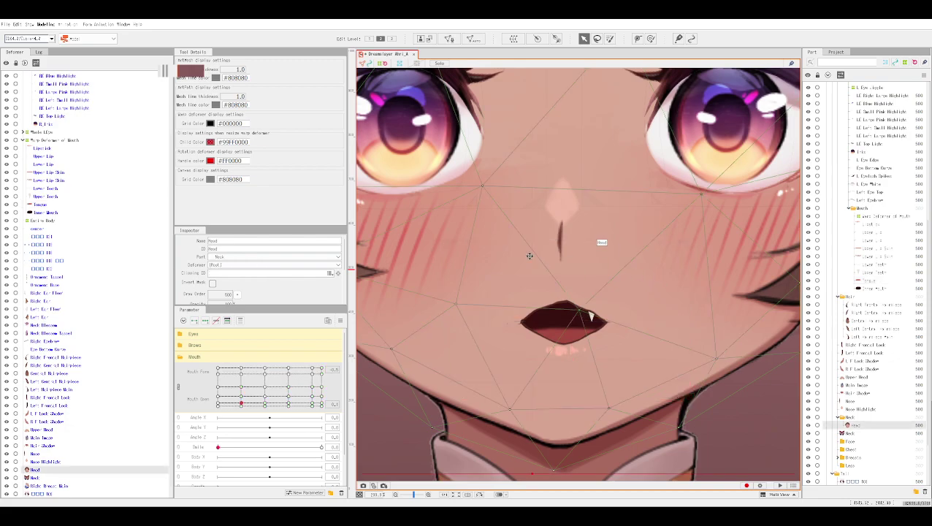
{"action": "scroll", "coordinate": [504, 263], "scroll_direction": "down", "scroll_amount": 2}
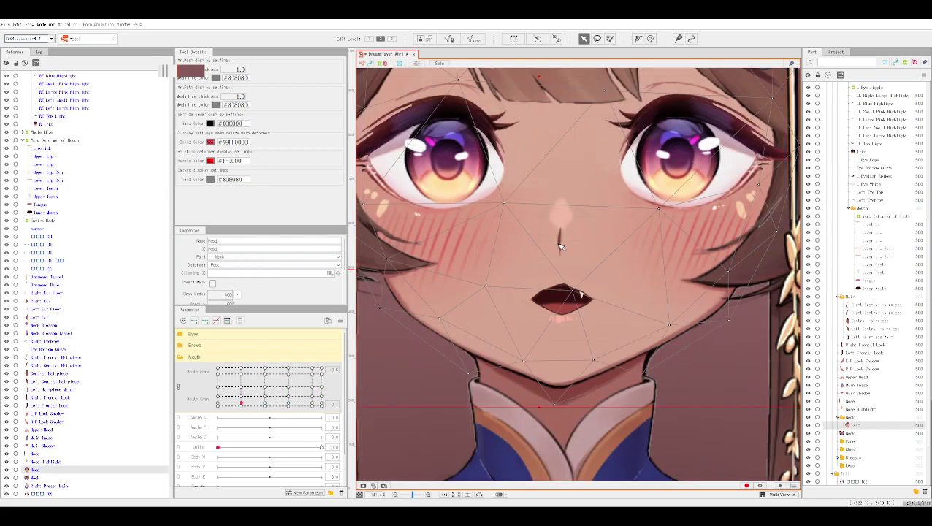
{"action": "left_click", "coordinate": [719, 363]}
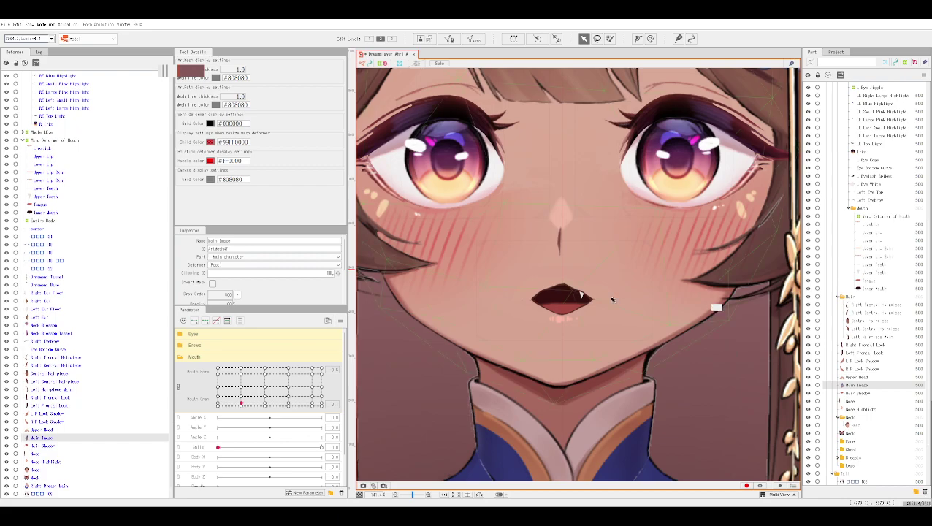
Select the Upper Lip's curve point on the fang side of its peak and inspect the outline with the selection overlay hidden.
{"action": "scroll", "coordinate": [588, 292], "scroll_direction": "up", "scroll_amount": 3}
{"action": "left_click", "coordinate": [567, 315]}
{"action": "scroll", "coordinate": [567, 315], "scroll_direction": "up", "scroll_amount": 1}
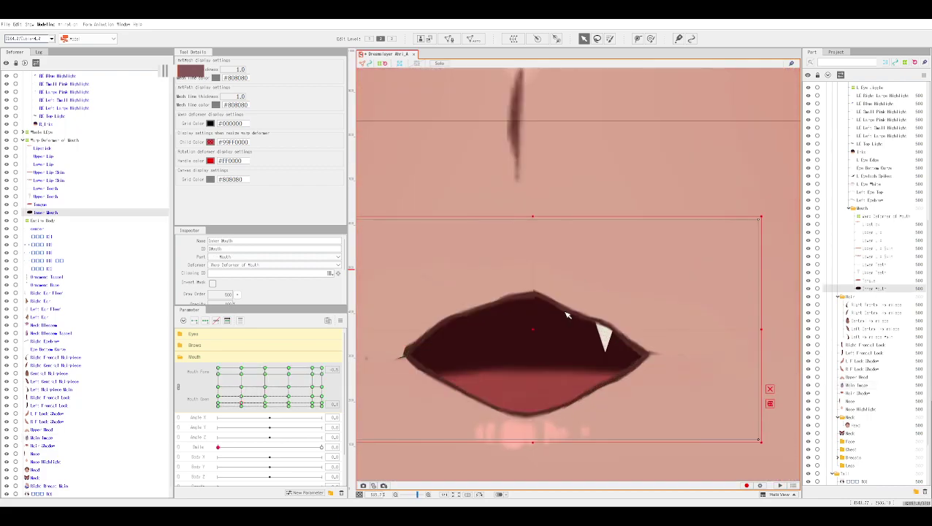
{"action": "left_click", "coordinate": [557, 310]}
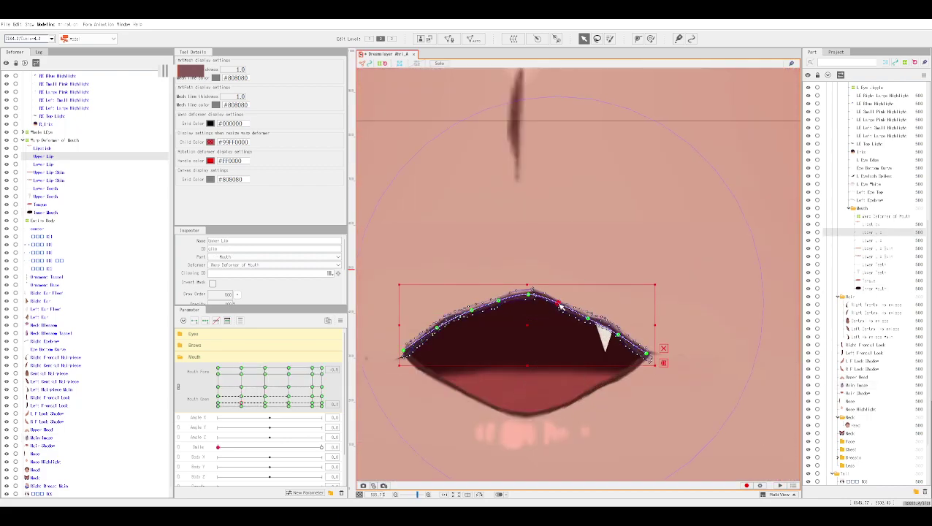
{"action": "left_click", "coordinate": [560, 307]}
{"action": "scroll", "coordinate": [560, 310], "scroll_direction": "up", "scroll_amount": 2}
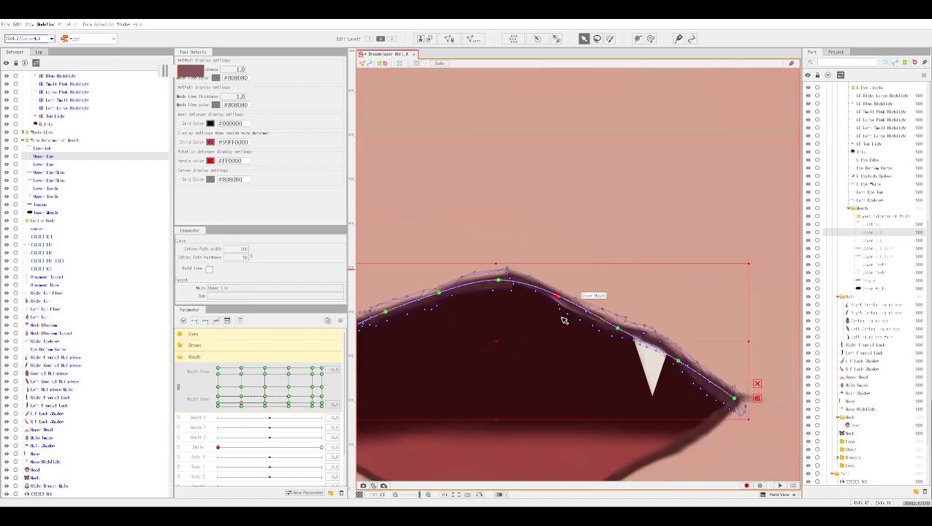
{"action": "key", "text": "ctrl+h"}
{"action": "scroll", "coordinate": [552, 320], "scroll_direction": "down", "scroll_amount": 1}
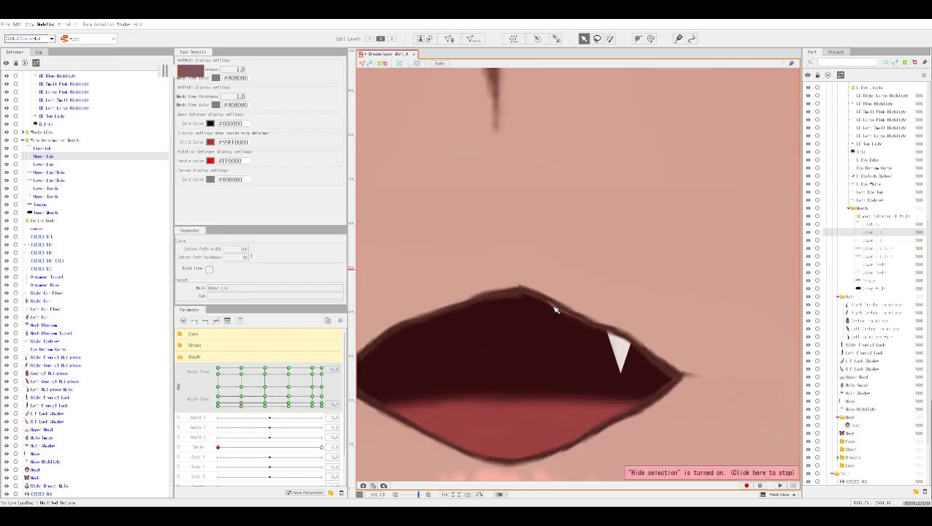
Refine the Upper Lip line on the fang side of its peak and recheck it with the selection overlay hidden.
{"action": "left_click", "coordinate": [546, 307]}
{"action": "left_click", "coordinate": [563, 322]}
{"action": "left_click", "coordinate": [558, 305]}
{"action": "left_click", "coordinate": [587, 275]}
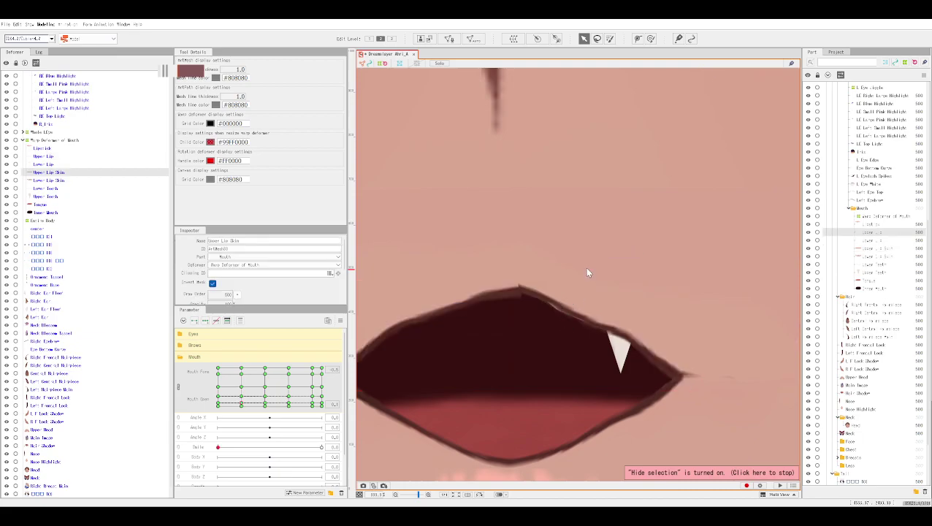
{"action": "double_click", "coordinate": [533, 297]}
{"action": "left_click", "coordinate": [452, 66]}
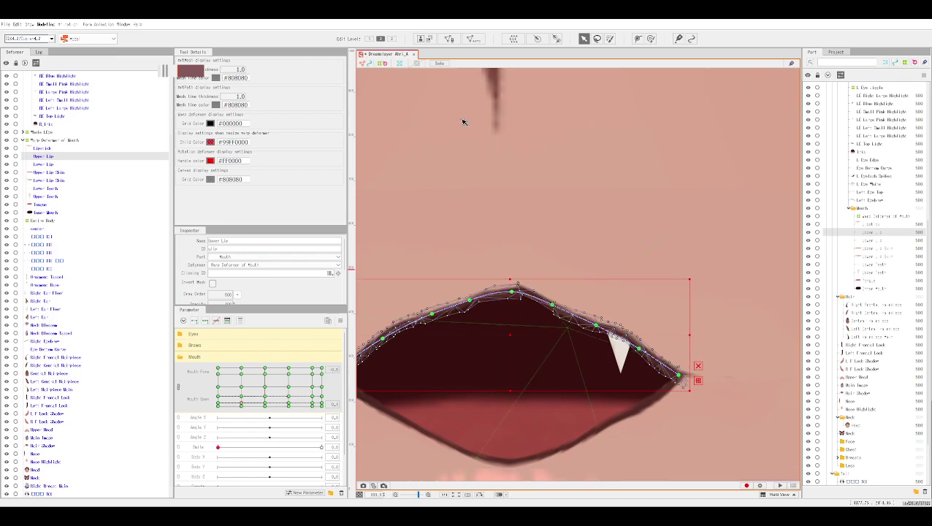
{"action": "key", "text": "ctrl+h"}
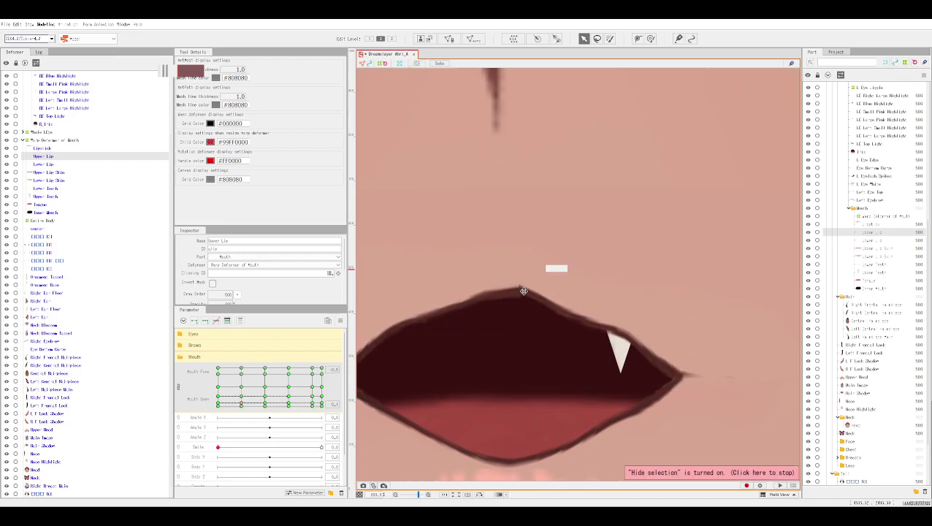
Open the Upper Lip's mesh for editing and delete the crowded vertices above its peak.
{"action": "scroll", "coordinate": [527, 296], "scroll_direction": "up", "scroll_amount": 5}
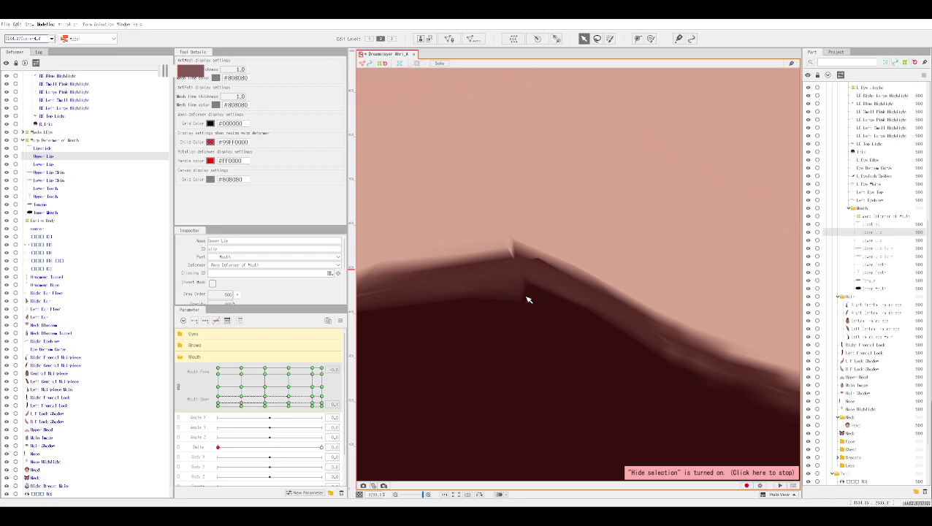
{"action": "double_click", "coordinate": [505, 266]}
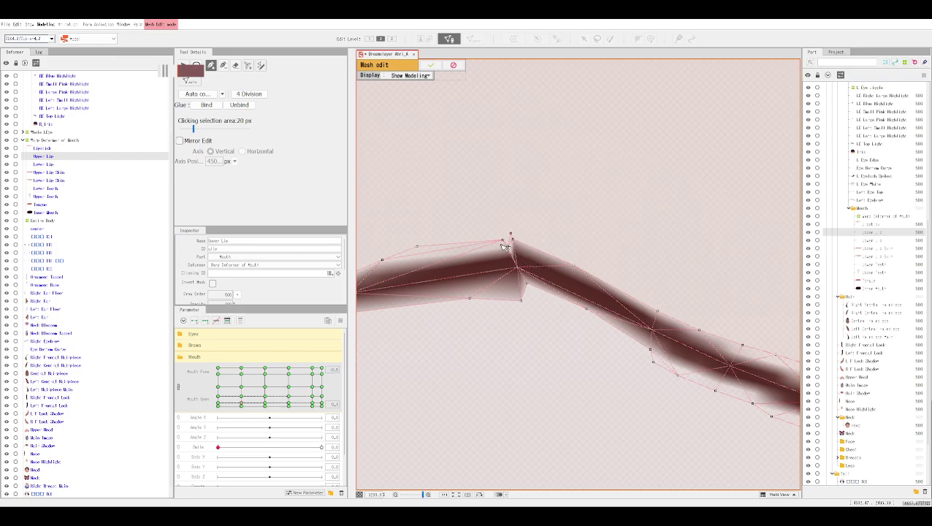
{"action": "left_click", "coordinate": [223, 65]}
{"action": "left_click", "coordinate": [504, 241]}
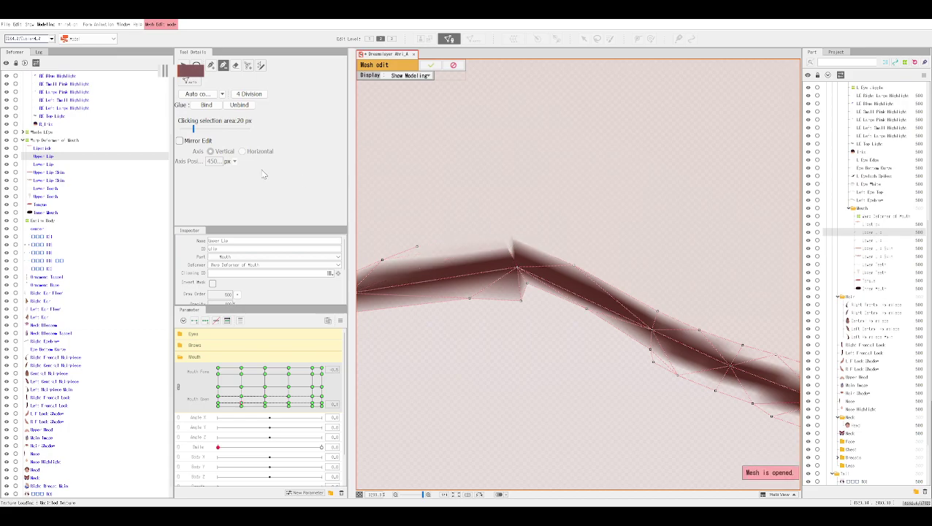
Add five vertices along the Upper Lip's upper outline across the peak to close the mesh, and apply the mesh edit.
{"action": "left_click", "coordinate": [211, 65]}
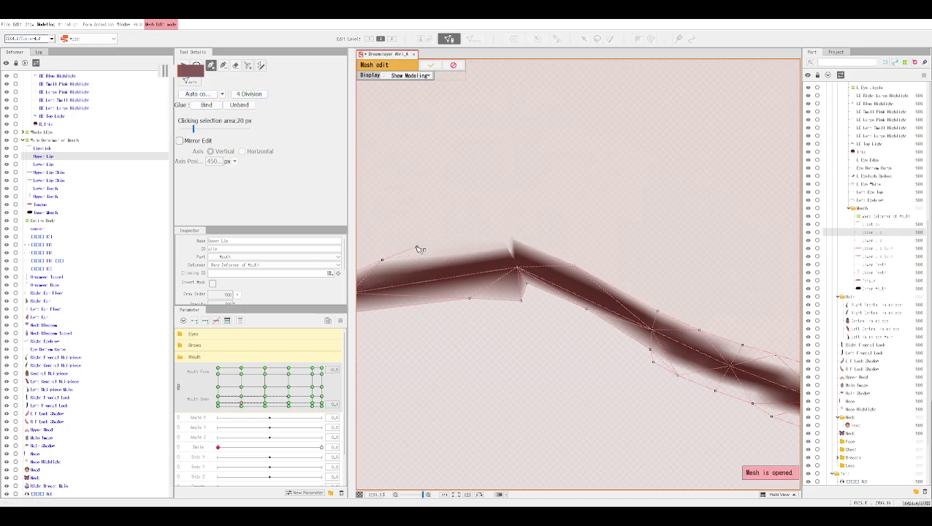
{"action": "left_click", "coordinate": [448, 246]}
{"action": "left_click", "coordinate": [491, 242]}
{"action": "left_click", "coordinate": [518, 241]}
{"action": "left_click", "coordinate": [546, 253]}
{"action": "left_click", "coordinate": [575, 265]}
{"action": "left_click", "coordinate": [430, 65]}
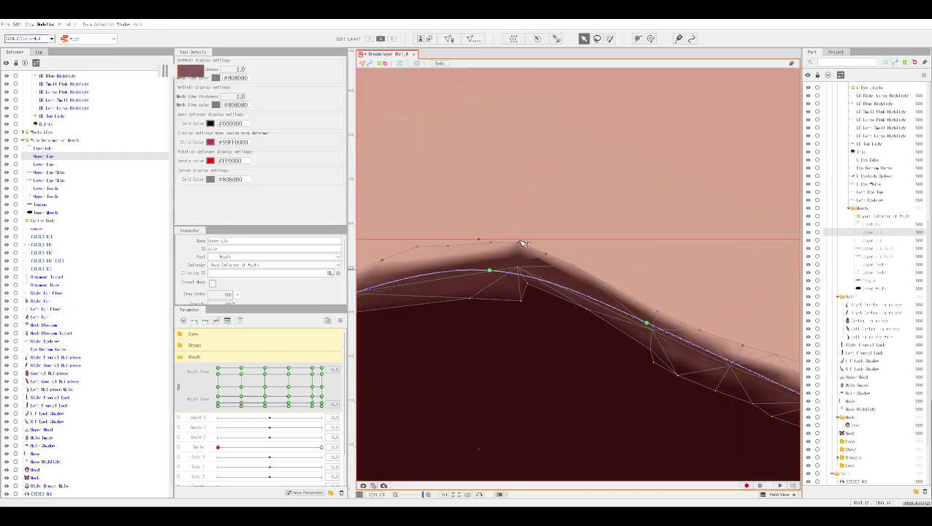
Reposition the Upper Lip mesh vertices around the peak to smooth the lip line, and check the mesh in edit mode.
{"action": "left_click_drag", "start_coordinate": [548, 255], "coordinate": [523, 273]}
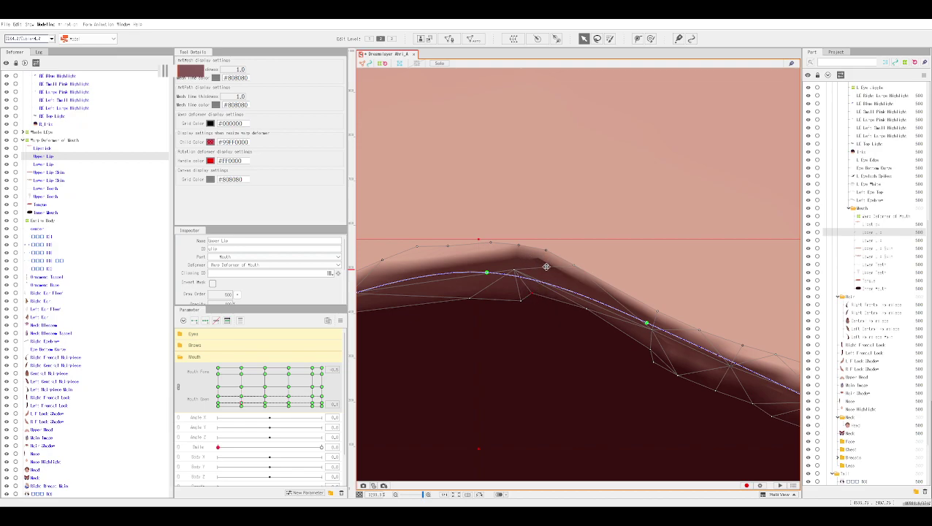
{"action": "left_click", "coordinate": [449, 38]}
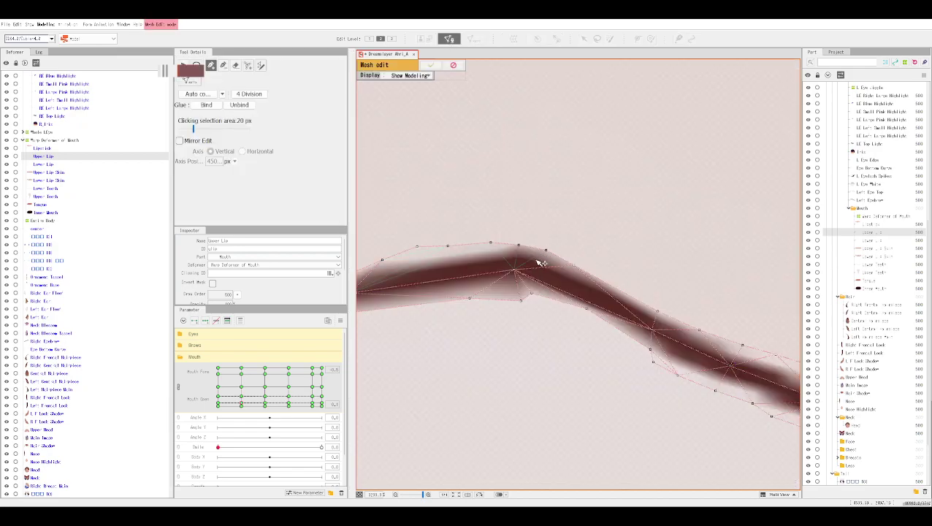
{"action": "left_click", "coordinate": [454, 66]}
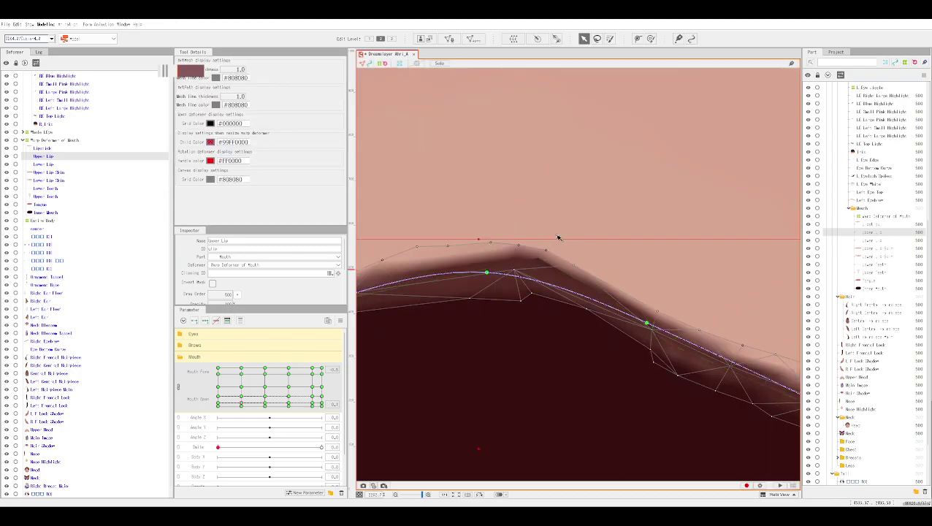
Inspect the Upper Lip Skin mesh around the mouth's peak and open the Upper Lip's mesh for editing.
{"action": "left_click", "coordinate": [539, 192]}
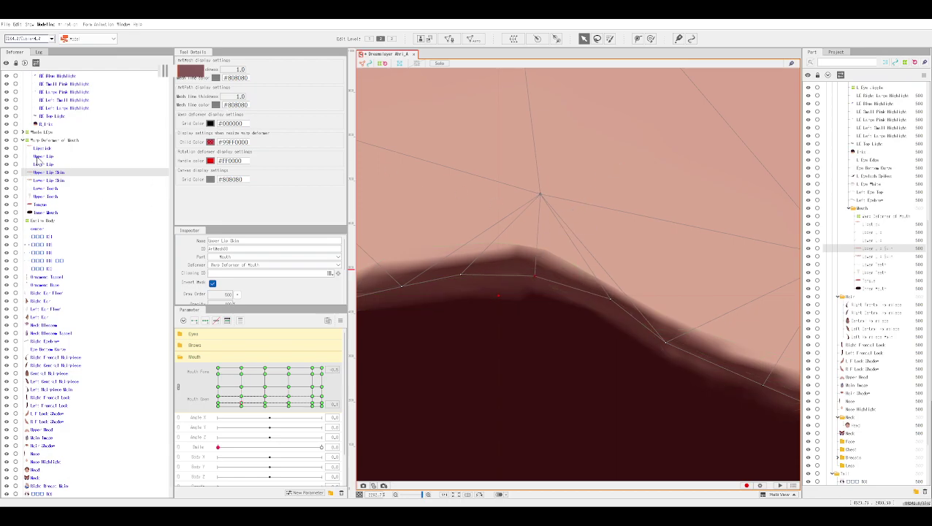
{"action": "scroll", "coordinate": [609, 185], "scroll_direction": "down", "scroll_amount": 5}
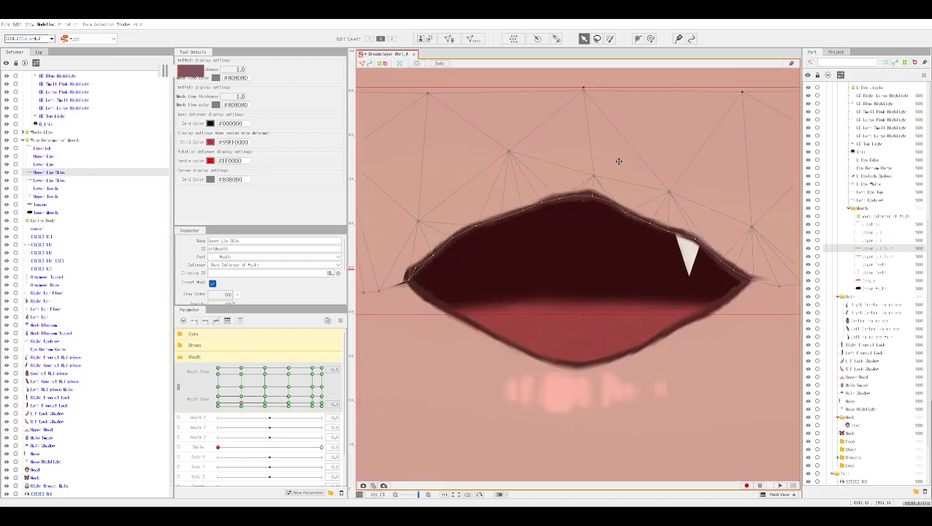
{"action": "scroll", "coordinate": [611, 164], "scroll_direction": "up", "scroll_amount": 3}
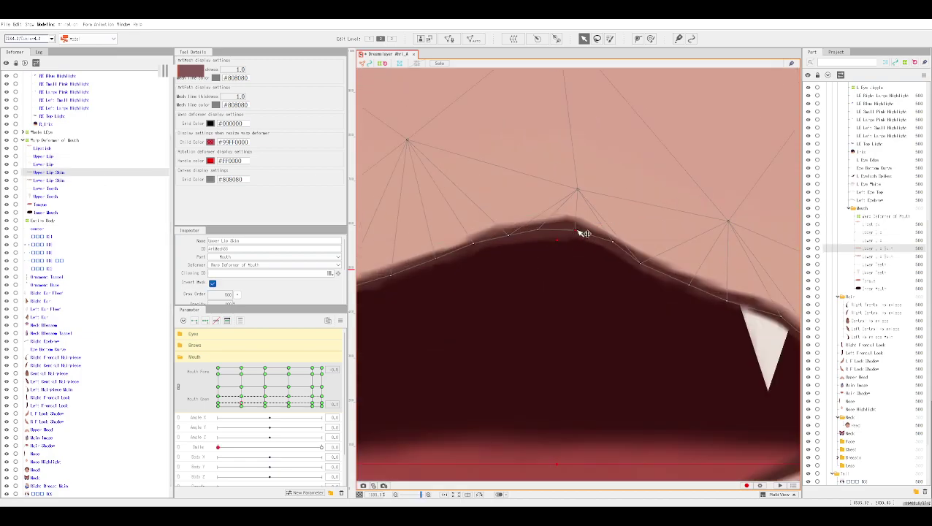
{"action": "double_click", "coordinate": [553, 238]}
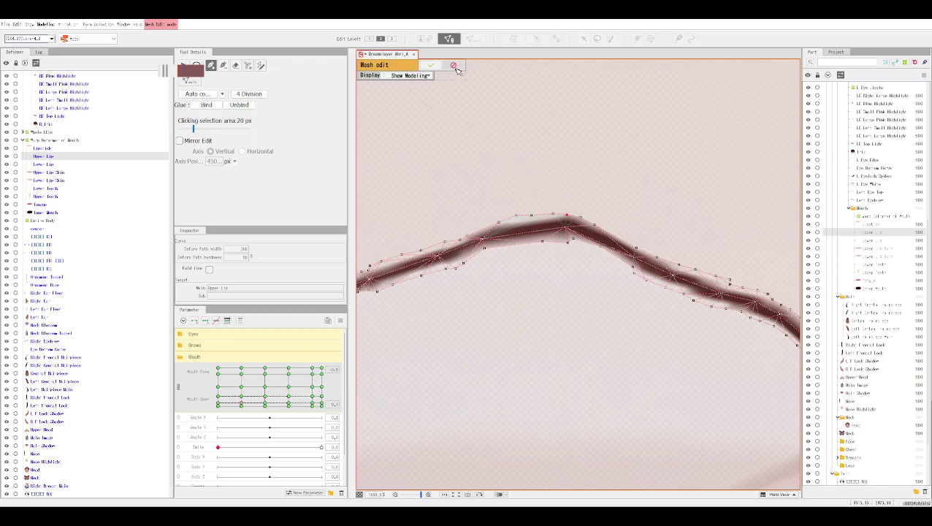
{"action": "scroll", "coordinate": [553, 194], "scroll_direction": "up", "scroll_amount": 1}
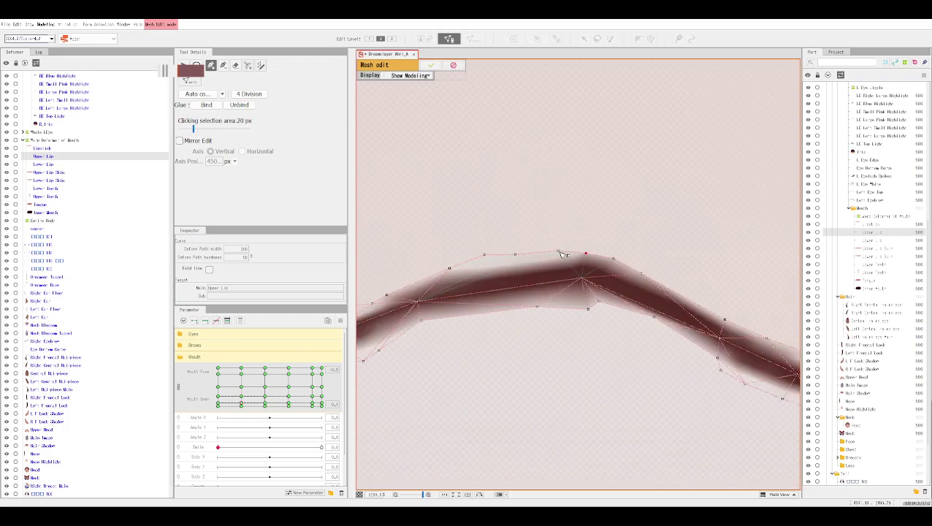
Pull the Upper Lip's upper outline vertices closer to the lip line from the peak along the fang side.
{"action": "left_click_drag", "start_coordinate": [560, 251], "coordinate": [491, 269]}
{"action": "left_click_drag", "start_coordinate": [697, 252], "coordinate": [450, 188]}
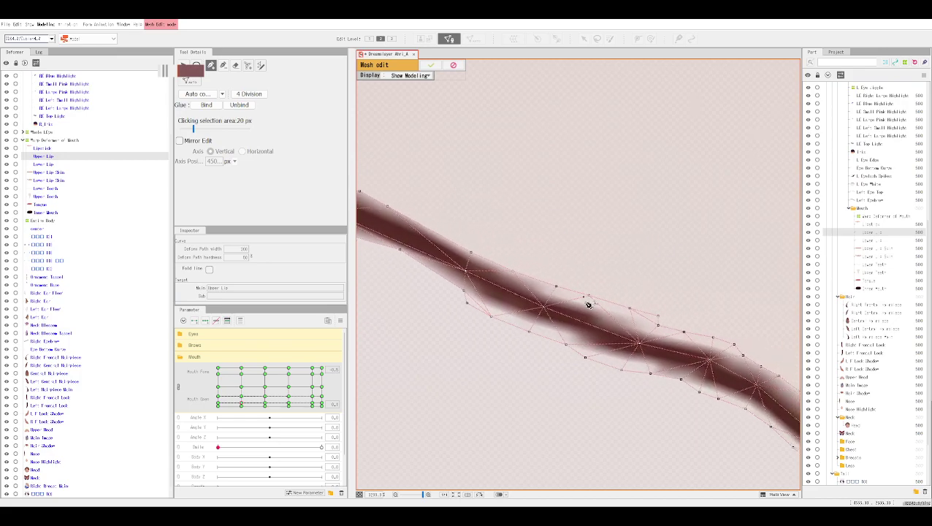
{"action": "left_click_drag", "start_coordinate": [559, 294], "coordinate": [633, 325]}
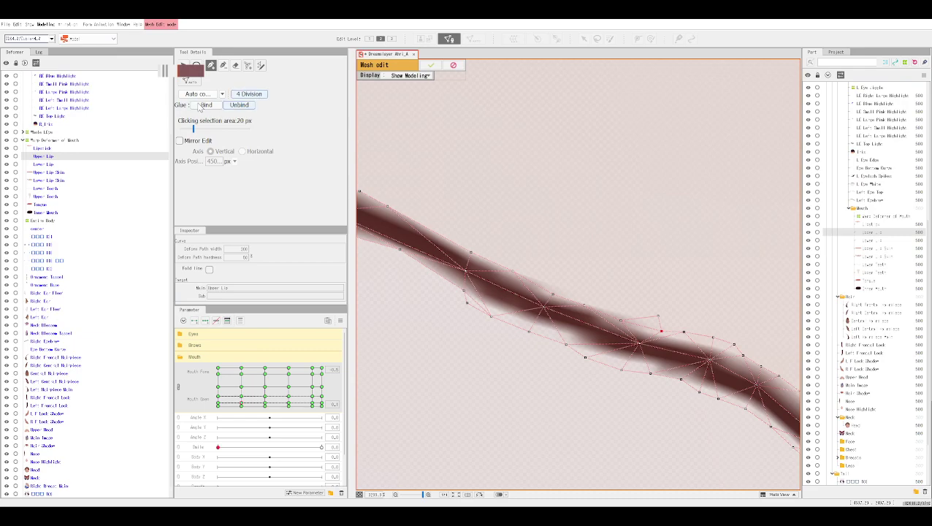
{"action": "left_click", "coordinate": [222, 65]}
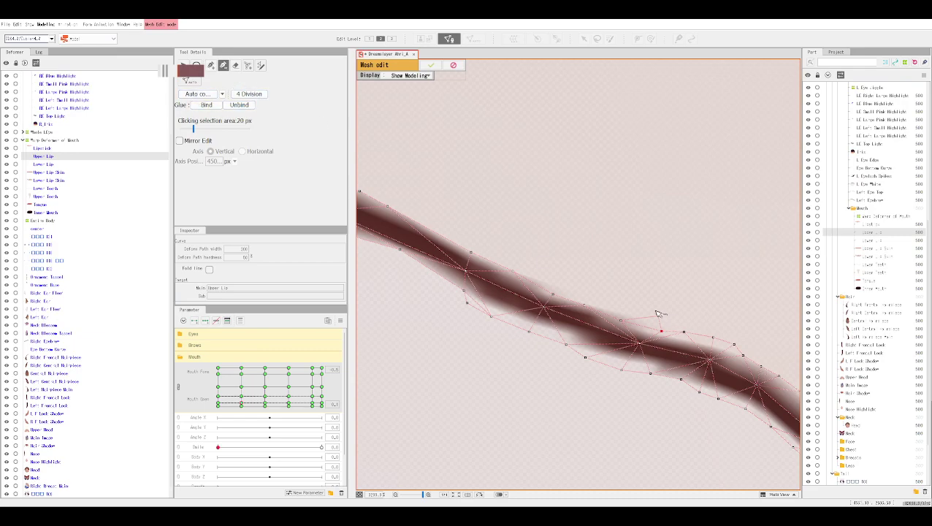
{"action": "left_click", "coordinate": [211, 65]}
{"action": "left_click_drag", "start_coordinate": [767, 319], "coordinate": [609, 271]}
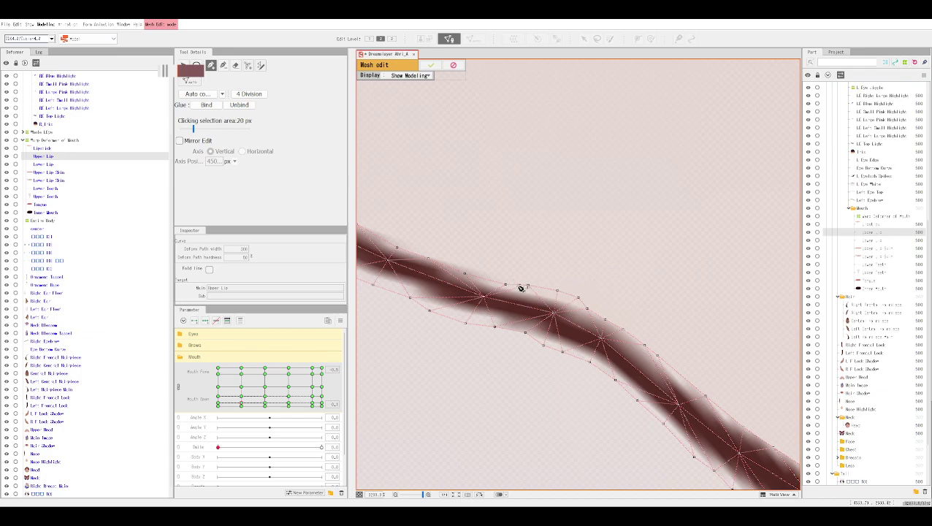
{"action": "left_click_drag", "start_coordinate": [505, 286], "coordinate": [557, 299]}
{"action": "left_click_drag", "start_coordinate": [686, 333], "coordinate": [622, 259]}
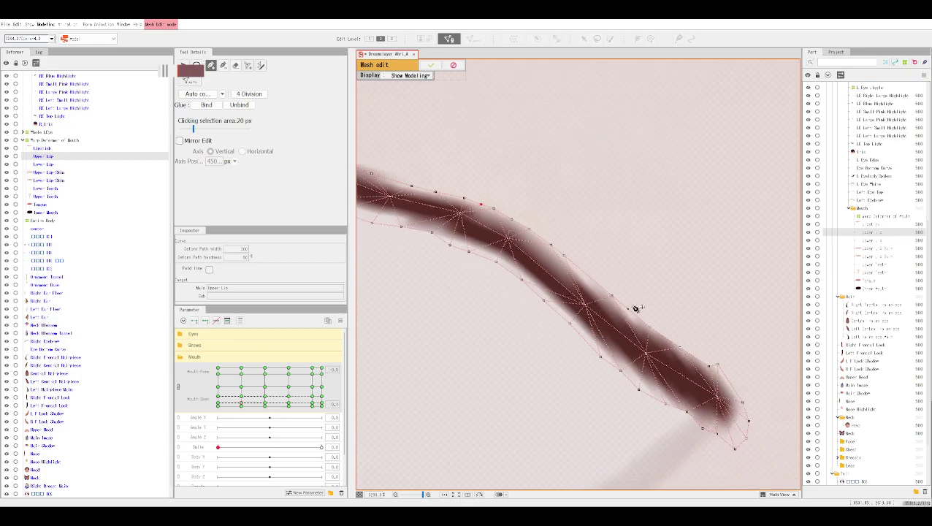
Tighten the Upper Lip's outline vertices around the tip at the fang-side mouth corner.
{"action": "left_click_drag", "start_coordinate": [718, 365], "coordinate": [726, 381]}
{"action": "left_click", "coordinate": [736, 423]}
{"action": "left_click_drag", "start_coordinate": [738, 423], "coordinate": [741, 398]}
{"action": "left_click", "coordinate": [640, 387]}
{"action": "left_click_drag", "start_coordinate": [622, 370], "coordinate": [626, 359]}
{"action": "left_click_drag", "start_coordinate": [601, 357], "coordinate": [603, 344]}
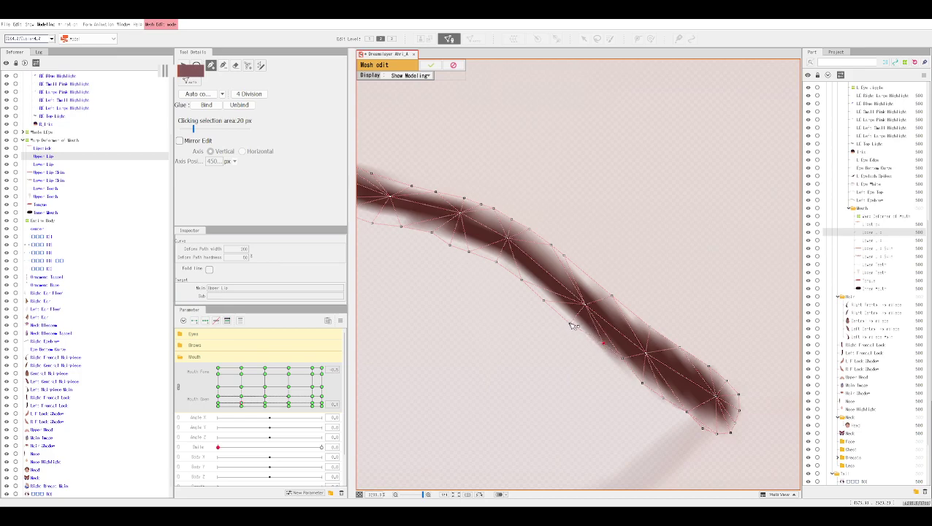
Move the Upper Lip's lower outline vertices closer to the line along the middle of the fang side.
{"action": "left_click", "coordinate": [553, 302]}
{"action": "left_click_drag", "start_coordinate": [553, 301], "coordinate": [601, 320]}
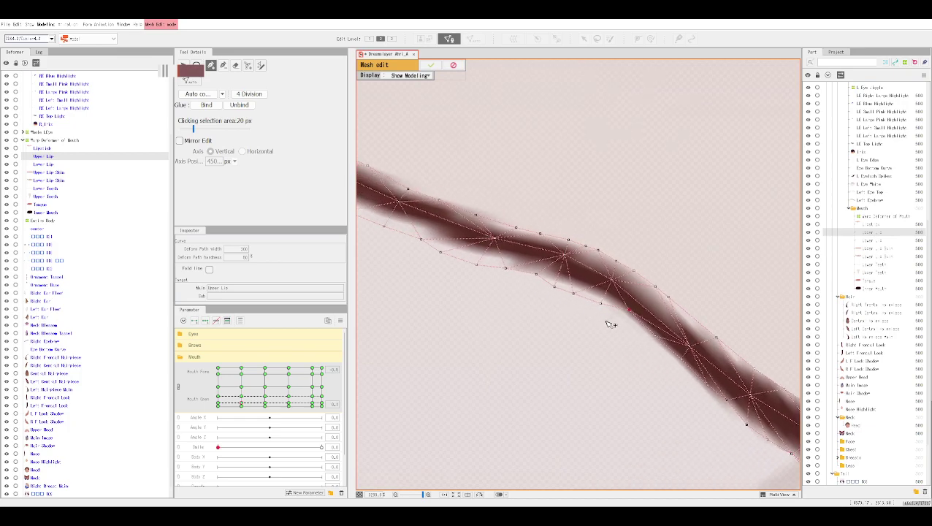
{"action": "left_click", "coordinate": [576, 289]}
{"action": "left_click_drag", "start_coordinate": [556, 288], "coordinate": [613, 307]}
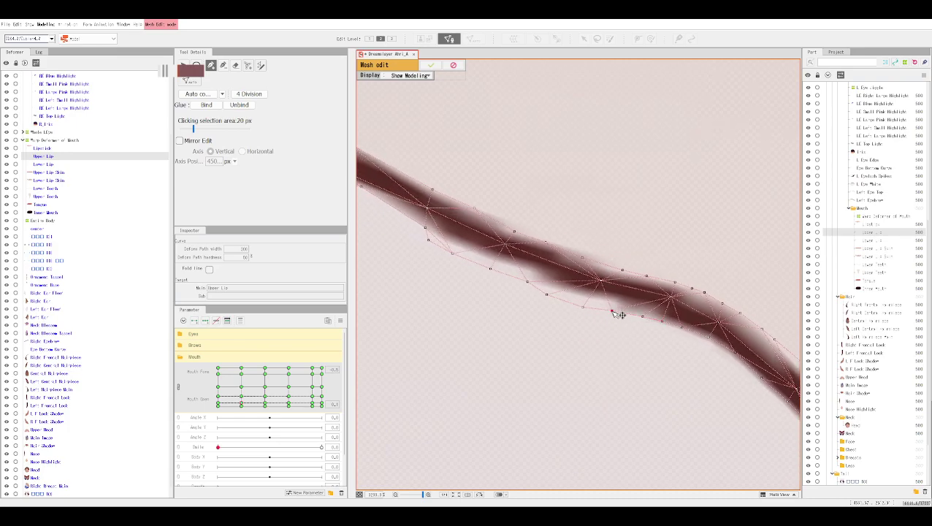
{"action": "left_click_drag", "start_coordinate": [583, 307], "coordinate": [590, 296]}
{"action": "left_click_drag", "start_coordinate": [549, 295], "coordinate": [559, 286]}
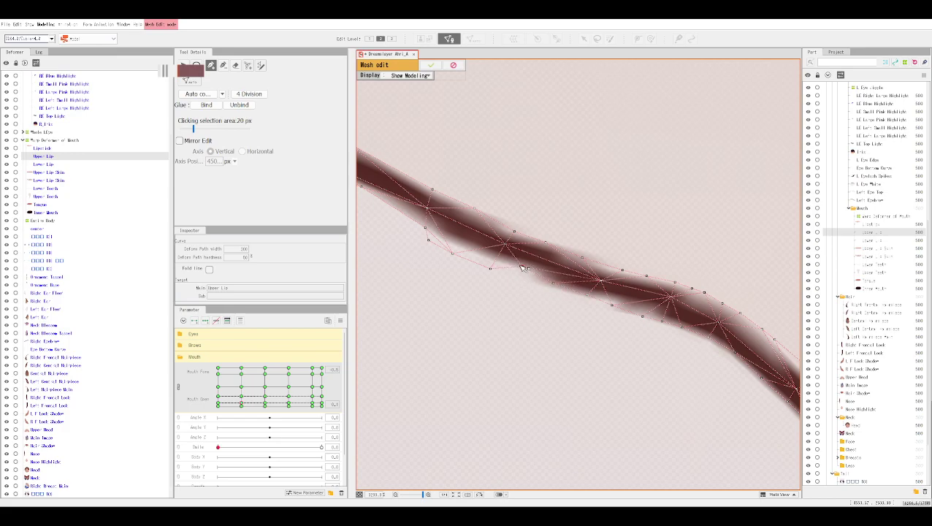
Tighten the Upper Lip's lower outline vertices from the fang side up to and beneath the peak.
{"action": "left_click", "coordinate": [523, 268]}
{"action": "left_click_drag", "start_coordinate": [495, 271], "coordinate": [530, 276]}
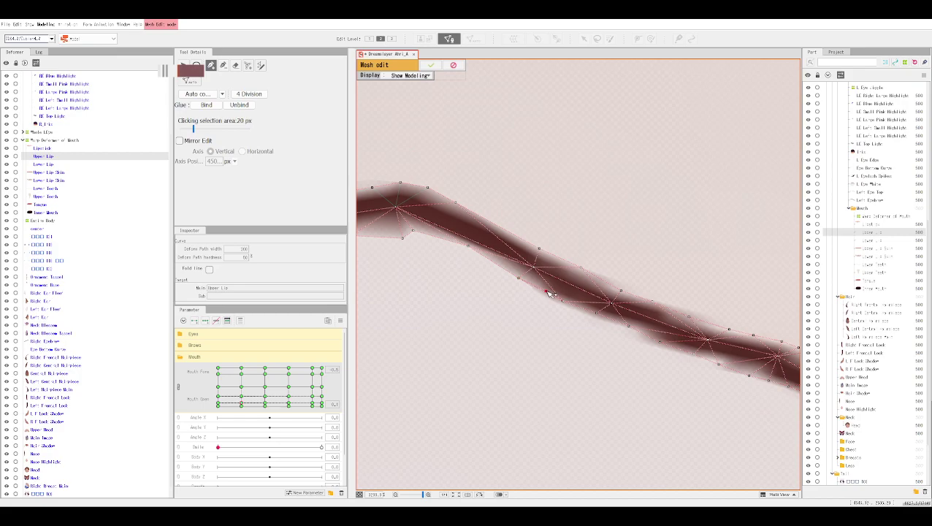
{"action": "left_click_drag", "start_coordinate": [544, 297], "coordinate": [566, 306]}
{"action": "left_click_drag", "start_coordinate": [475, 272], "coordinate": [635, 347]}
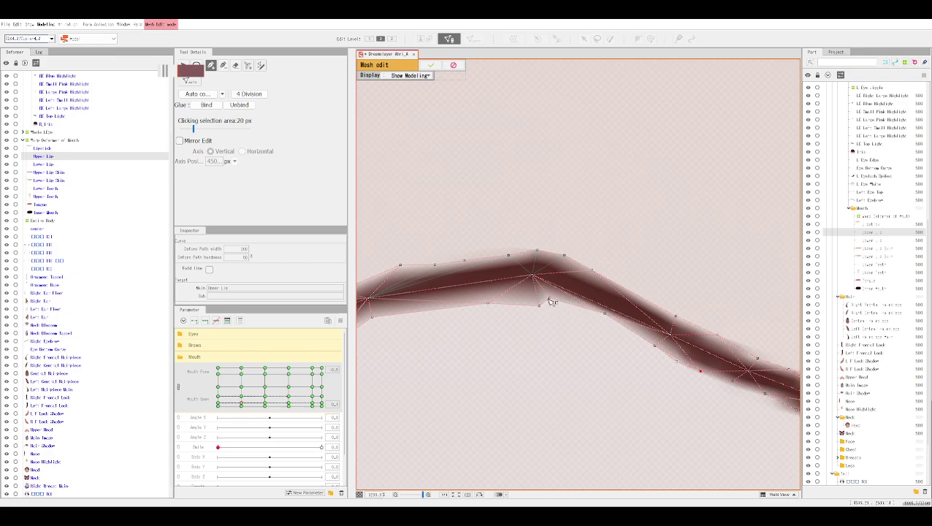
{"action": "left_click_drag", "start_coordinate": [491, 312], "coordinate": [600, 334]}
{"action": "left_click_drag", "start_coordinate": [547, 364], "coordinate": [499, 295]}
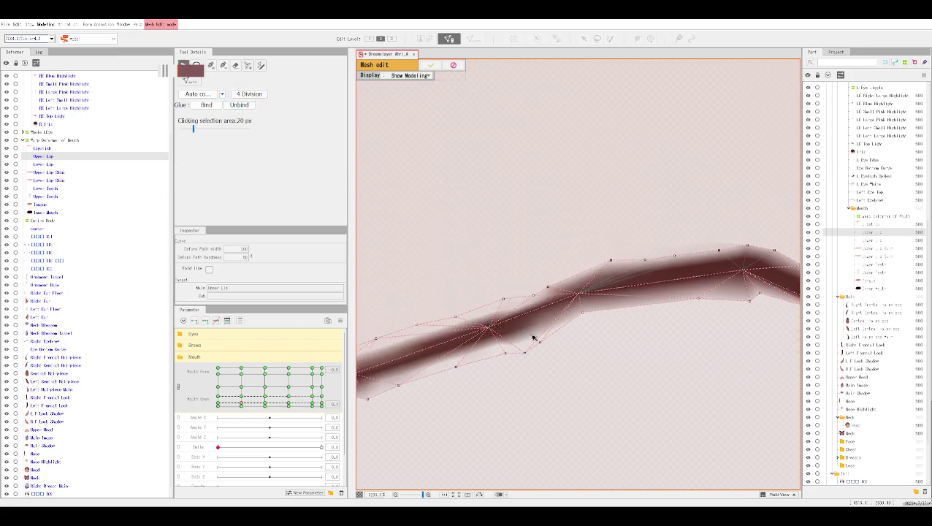
Reposition the Upper Lip's lower outline vertices along the slope opposite the fang side so they follow the line.
{"action": "left_click_drag", "start_coordinate": [543, 343], "coordinate": [499, 345]}
{"action": "left_click_drag", "start_coordinate": [476, 385], "coordinate": [583, 323]}
{"action": "left_click", "coordinate": [591, 336]}
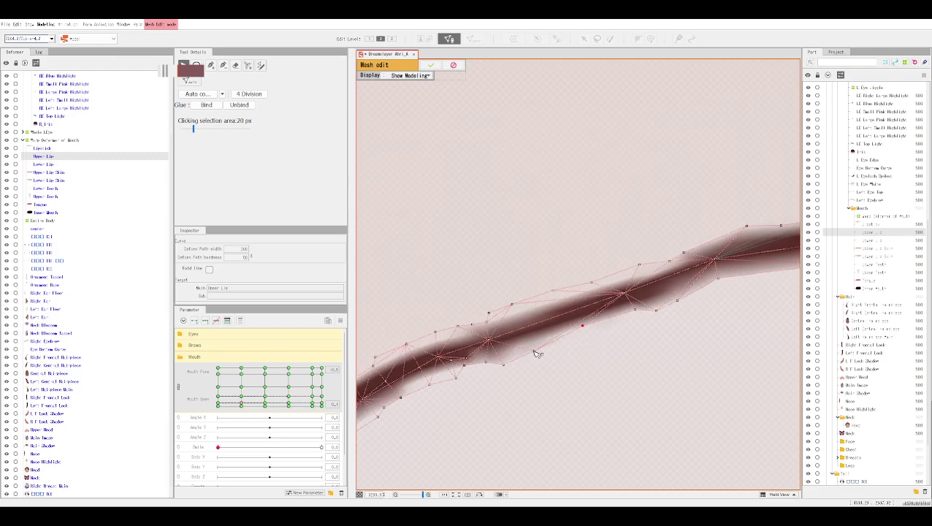
{"action": "left_click", "coordinate": [504, 363]}
{"action": "left_click_drag", "start_coordinate": [509, 364], "coordinate": [512, 358]}
{"action": "left_click", "coordinate": [491, 360]}
{"action": "left_click", "coordinate": [430, 383]}
Remove the stray vertex and edge below the Upper Lip opposite the fang side, and realign the neighbouring outline vertex.
{"action": "left_click_drag", "start_coordinate": [427, 399], "coordinate": [537, 440]}
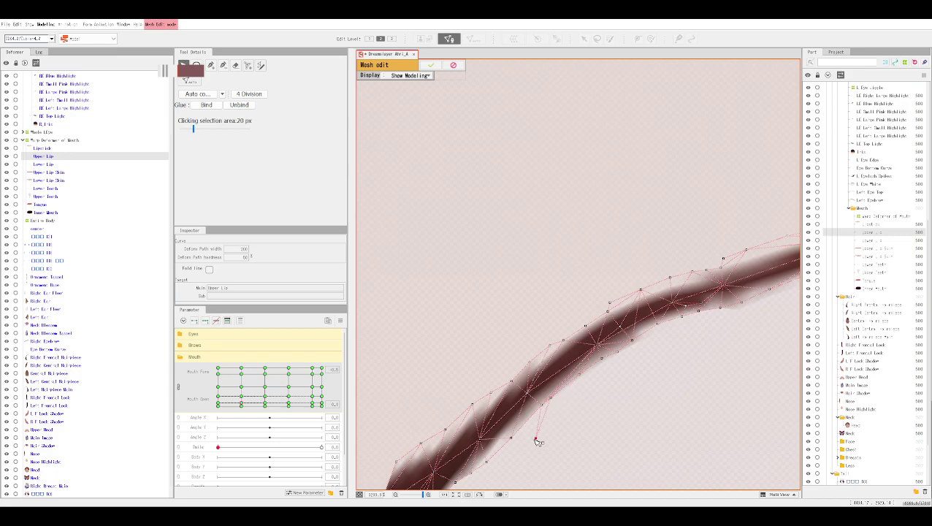
{"action": "left_click", "coordinate": [236, 66]}
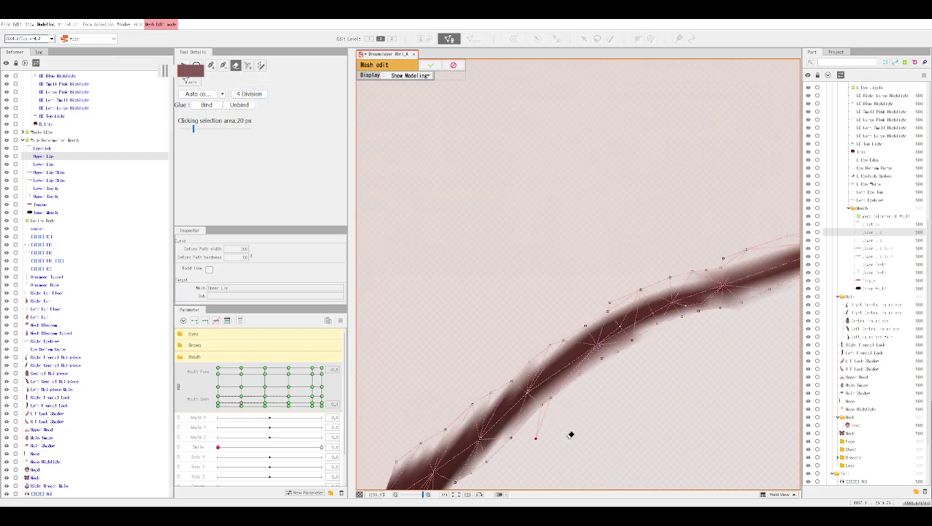
{"action": "left_click", "coordinate": [222, 67]}
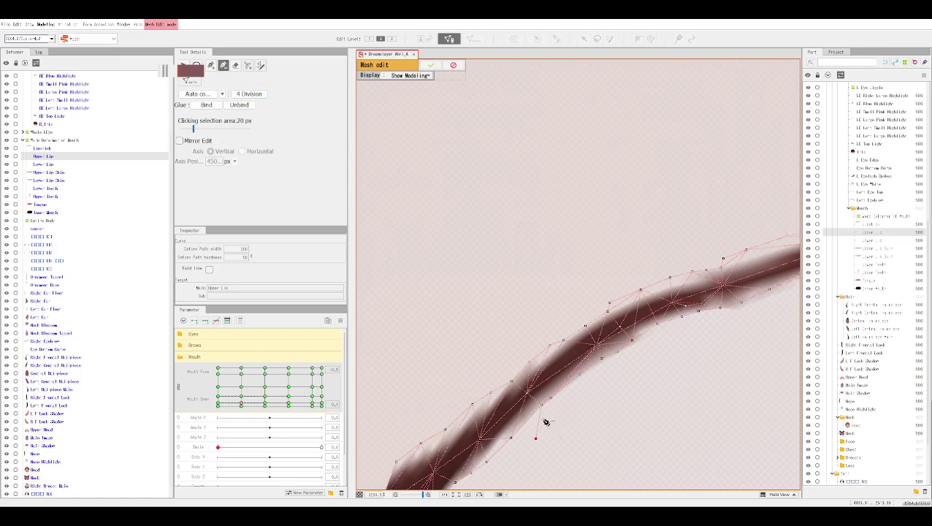
{"action": "key", "text": "v"}
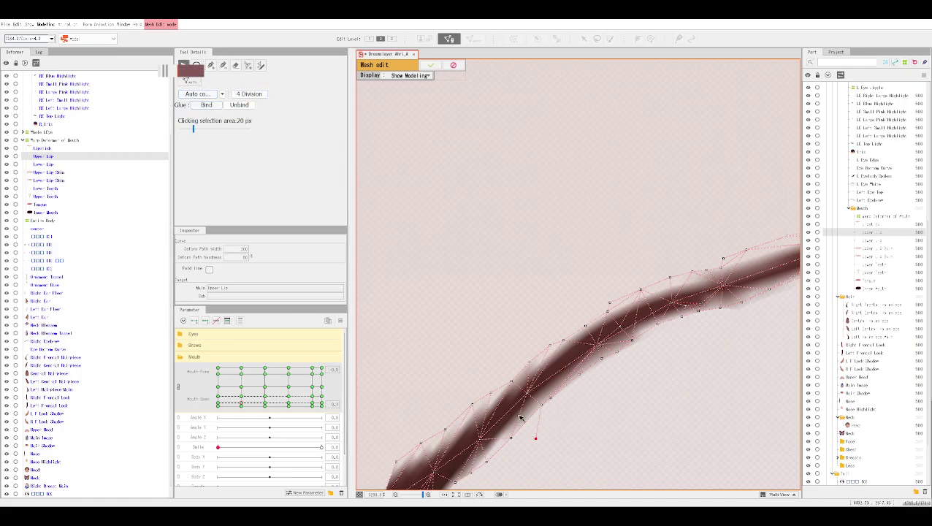
{"action": "left_click_drag", "start_coordinate": [536, 438], "coordinate": [562, 447]}
{"action": "left_click_drag", "start_coordinate": [546, 403], "coordinate": [558, 413]}
{"action": "key", "text": "p"}
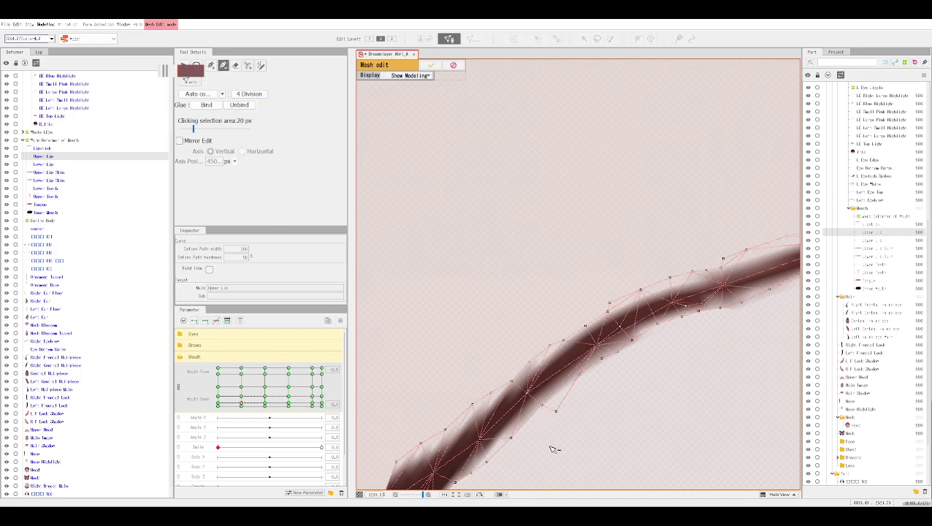
{"action": "left_click", "coordinate": [183, 65]}
{"action": "left_click_drag", "start_coordinate": [556, 412], "coordinate": [568, 394]}
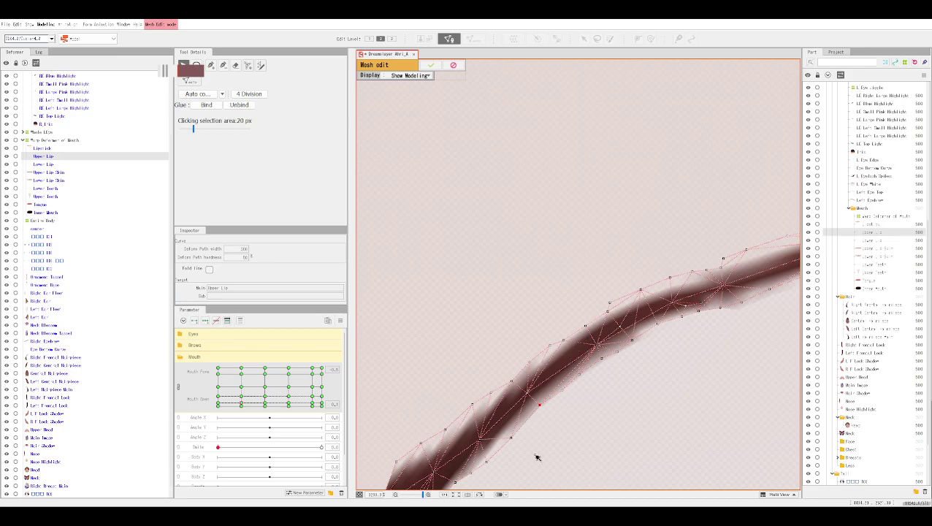
Adjust the Upper Lip's lower outline vertices near the mouth corner opposite the fang.
{"action": "scroll", "coordinate": [538, 456], "scroll_direction": "down", "scroll_amount": 3}
{"action": "scroll", "coordinate": [540, 448], "scroll_direction": "up", "scroll_amount": 3}
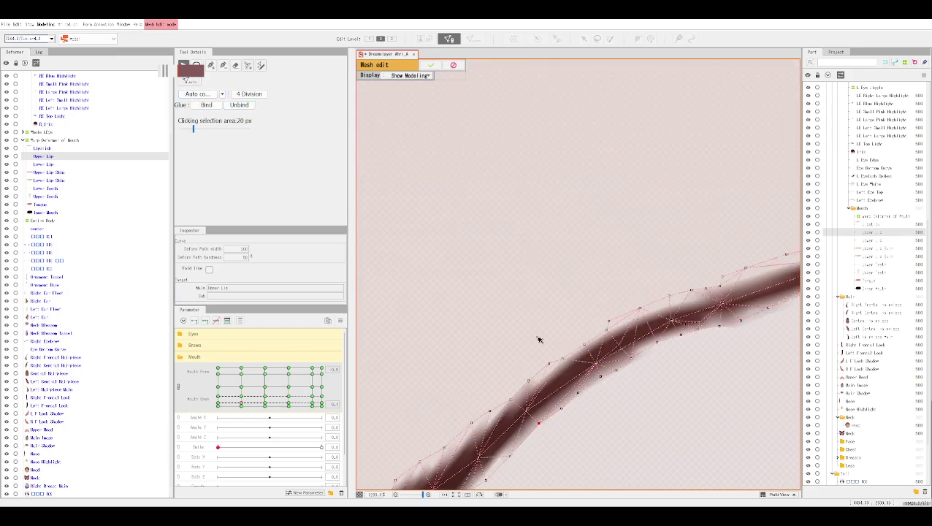
{"action": "scroll", "coordinate": [474, 270], "scroll_direction": "down", "scroll_amount": 5}
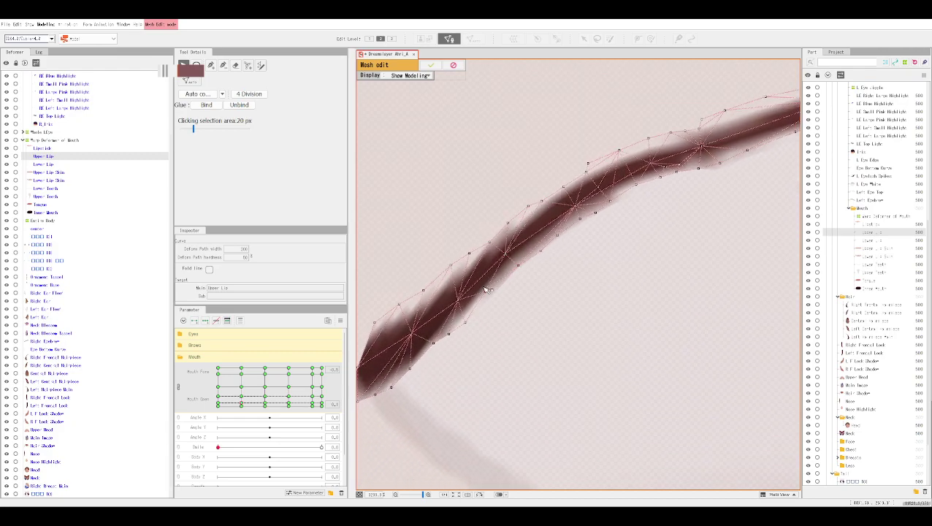
{"action": "left_click", "coordinate": [486, 292]}
{"action": "left_click_drag", "start_coordinate": [465, 322], "coordinate": [466, 315]}
{"action": "scroll", "coordinate": [482, 369], "scroll_direction": "left", "scroll_amount": 4}
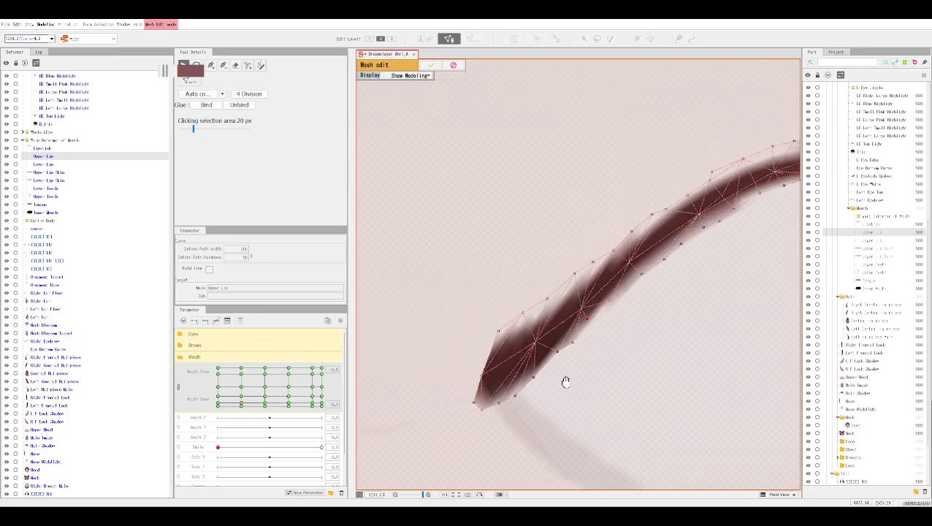
Bring the Upper Lip's upper outline vertices closer to the line from the corner opposite the fang toward the peak.
{"action": "left_click", "coordinate": [500, 333]}
{"action": "left_click", "coordinate": [524, 315]}
{"action": "left_click_drag", "start_coordinate": [552, 305], "coordinate": [557, 307]}
{"action": "left_click_drag", "start_coordinate": [575, 274], "coordinate": [602, 264]}
{"action": "left_click_drag", "start_coordinate": [684, 175], "coordinate": [431, 247]}
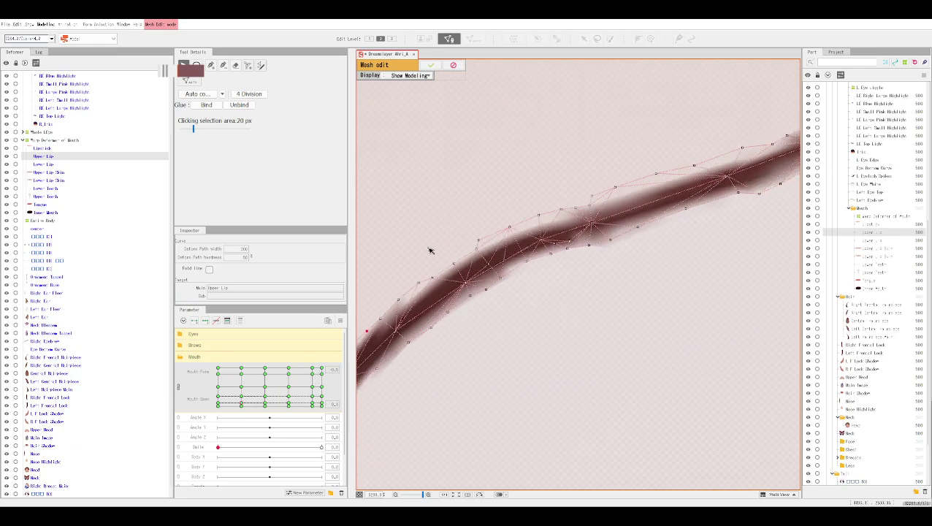
{"action": "left_click_drag", "start_coordinate": [423, 283], "coordinate": [523, 252]}
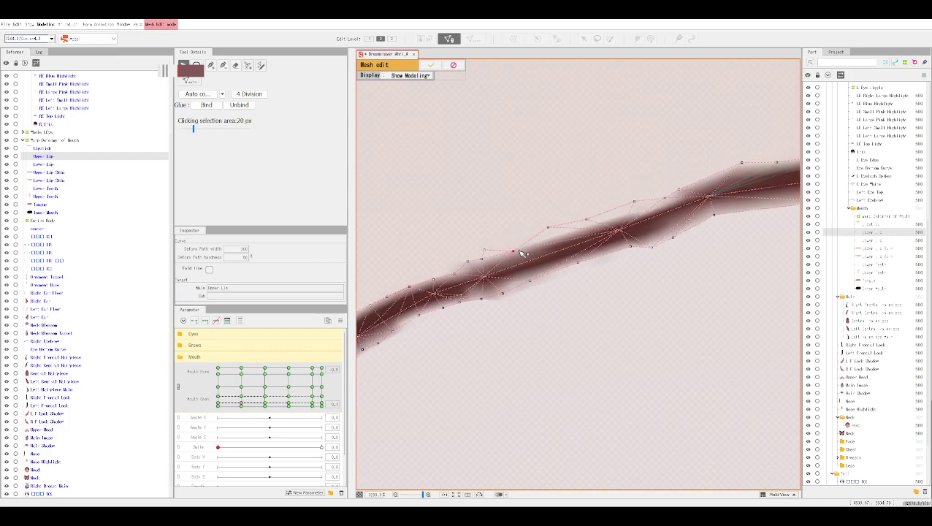
Clear the protruding upper outline points opposite the fang side and align the remaining vertices with the lip line up to the peak.
{"action": "left_click", "coordinate": [224, 66]}
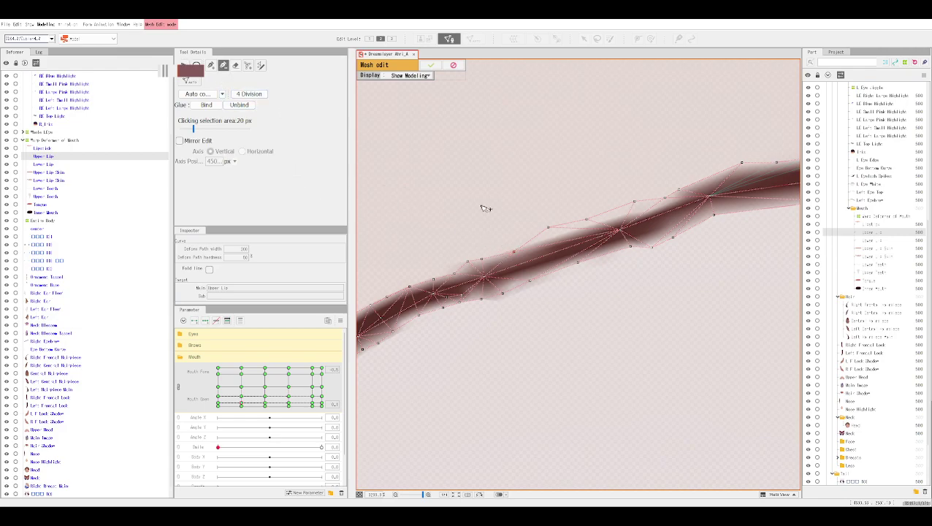
{"action": "left_click", "coordinate": [211, 65]}
{"action": "left_click_drag", "start_coordinate": [553, 229], "coordinate": [598, 231]}
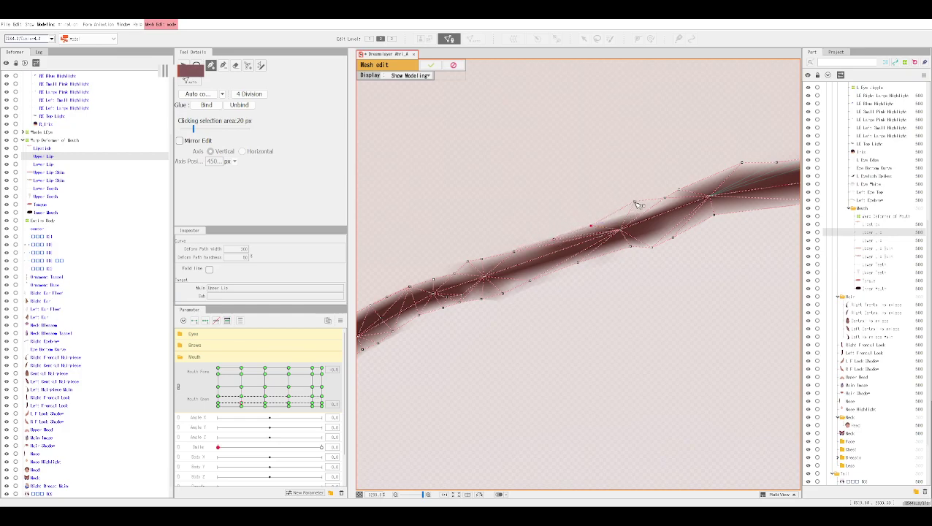
{"action": "key", "text": "v"}
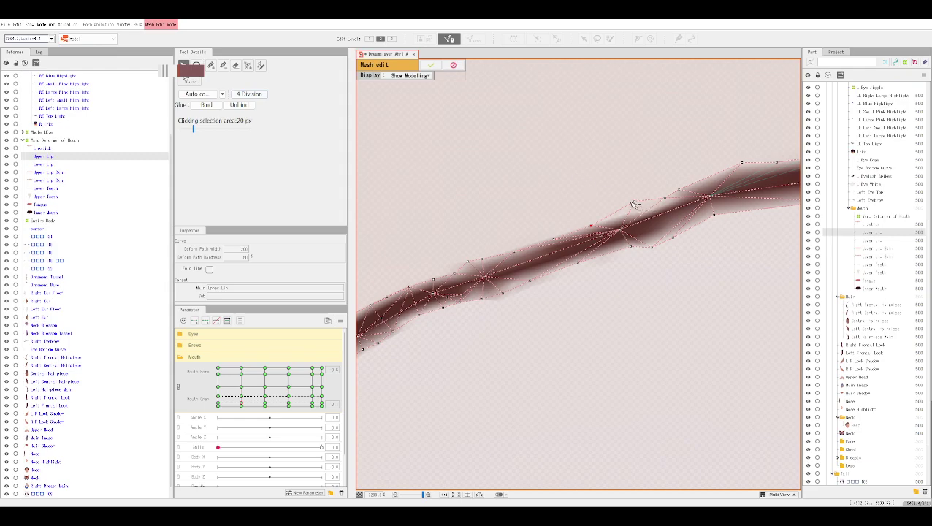
{"action": "left_click_drag", "start_coordinate": [665, 198], "coordinate": [402, 189]}
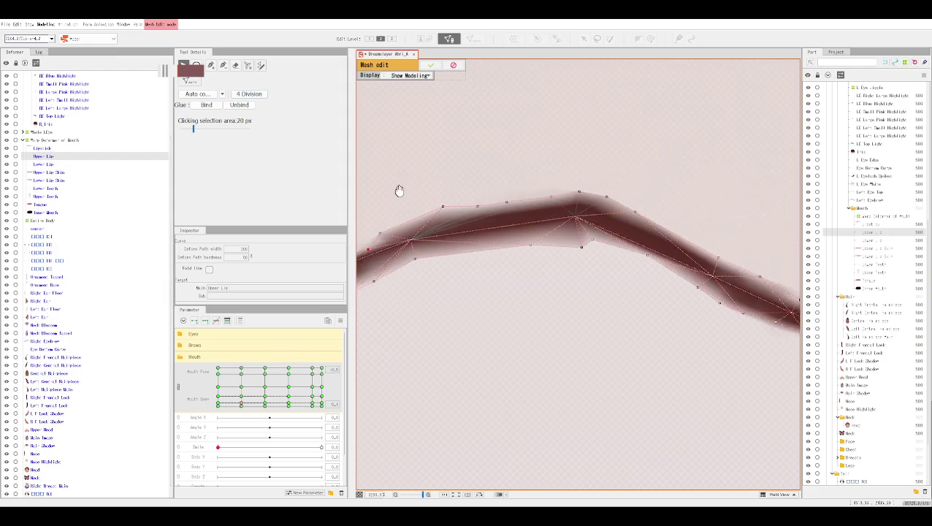
Auto-connect the Upper Lip's mesh vertices and check the rebuilt mesh along to the fang-side corner.
{"action": "left_click", "coordinate": [198, 93]}
{"action": "scroll", "coordinate": [573, 183], "scroll_direction": "down", "scroll_amount": 2}
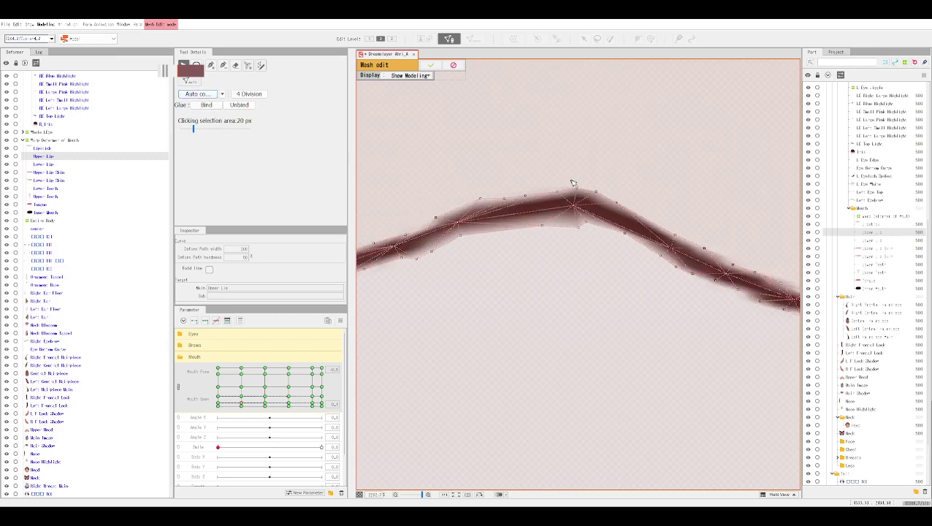
{"action": "left_click_drag", "start_coordinate": [483, 142], "coordinate": [406, 202]}
{"action": "scroll", "coordinate": [606, 187], "scroll_direction": "down", "scroll_amount": 1}
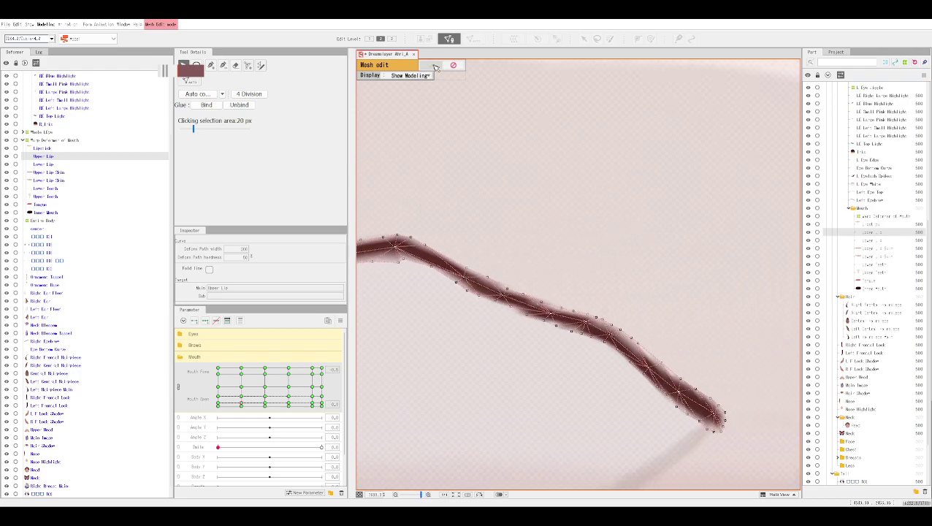
Apply the Upper Lip's mesh edit and check the lip line on the model.
{"action": "left_click", "coordinate": [435, 67]}
{"action": "scroll", "coordinate": [474, 178], "scroll_direction": "down", "scroll_amount": 2}
{"action": "left_click_drag", "start_coordinate": [474, 179], "coordinate": [591, 199]}
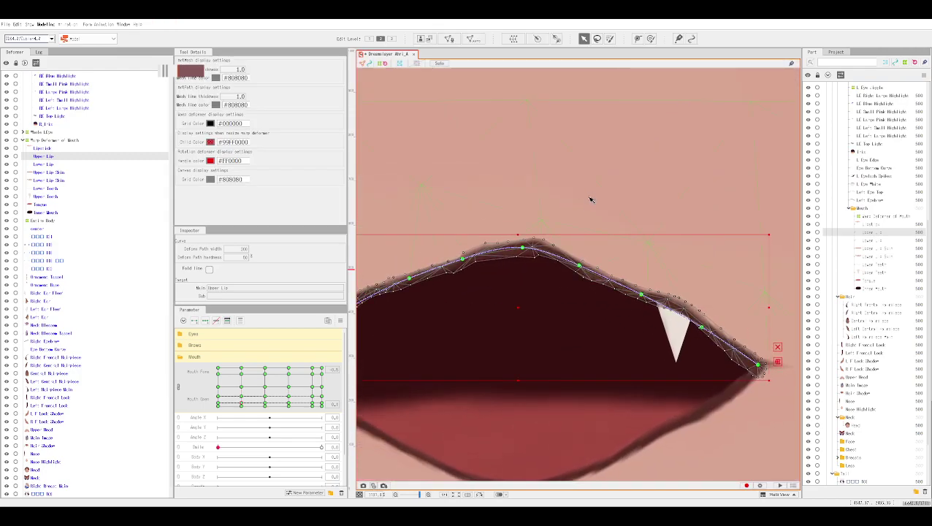
Compare the Upper Lip and Lower Lip meshes in mesh editing, discarding each editing session.
{"action": "left_click", "coordinate": [448, 38]}
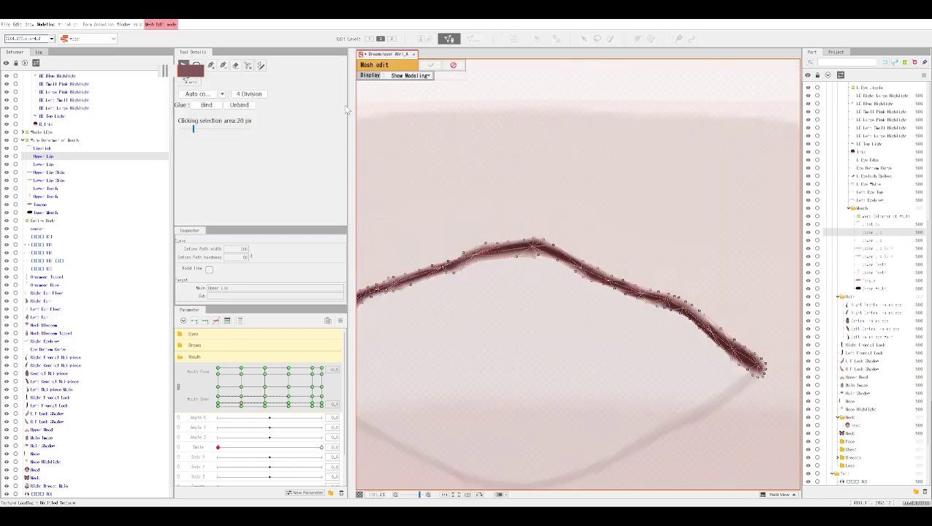
{"action": "scroll", "coordinate": [372, 119], "scroll_direction": "down", "scroll_amount": 1}
{"action": "mouse_move", "coordinate": [485, 172]}
{"action": "left_mouse_down"}
{"action": "mouse_move", "coordinate": [597, 164]}
{"action": "mouse_move", "coordinate": [738, 405]}
{"action": "mouse_move", "coordinate": [466, 139]}
{"action": "mouse_move", "coordinate": [453, 158]}
{"action": "left_mouse_up"}
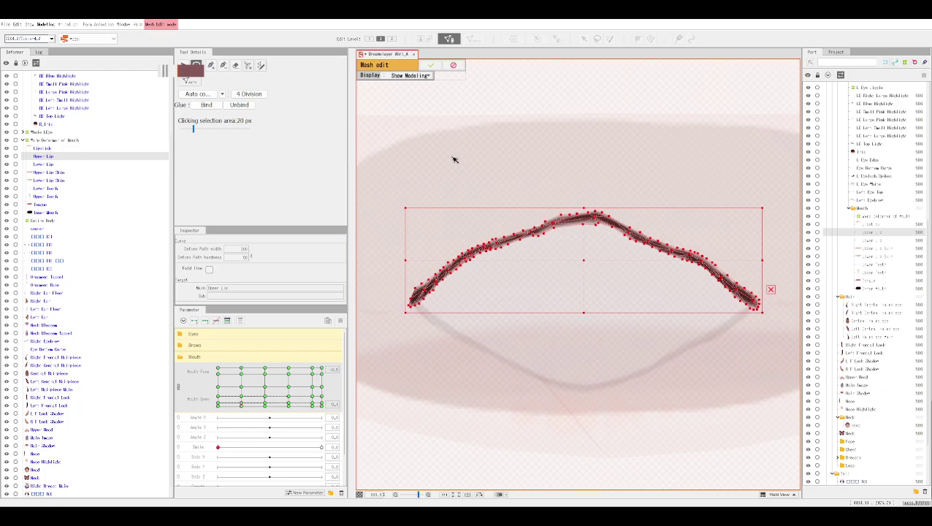
{"action": "left_click", "coordinate": [453, 65]}
{"action": "left_click", "coordinate": [44, 163]}
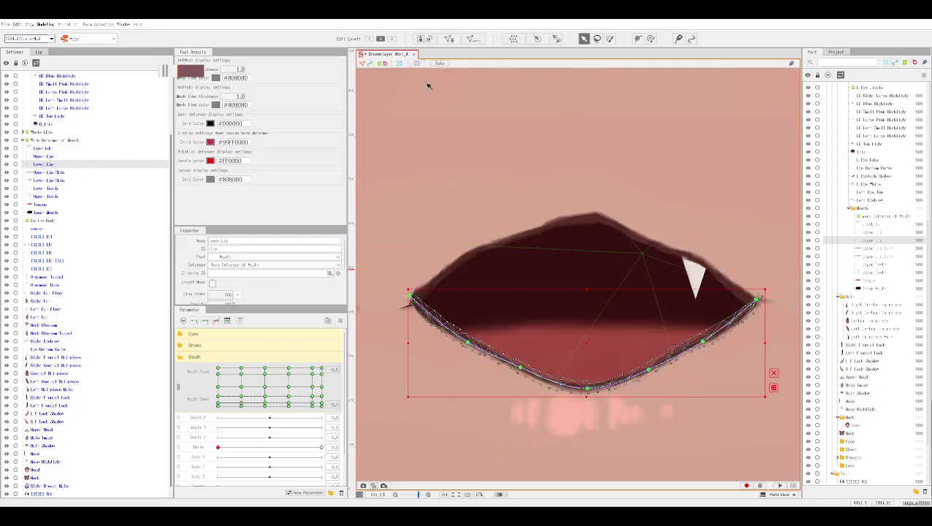
{"action": "left_click", "coordinate": [450, 40]}
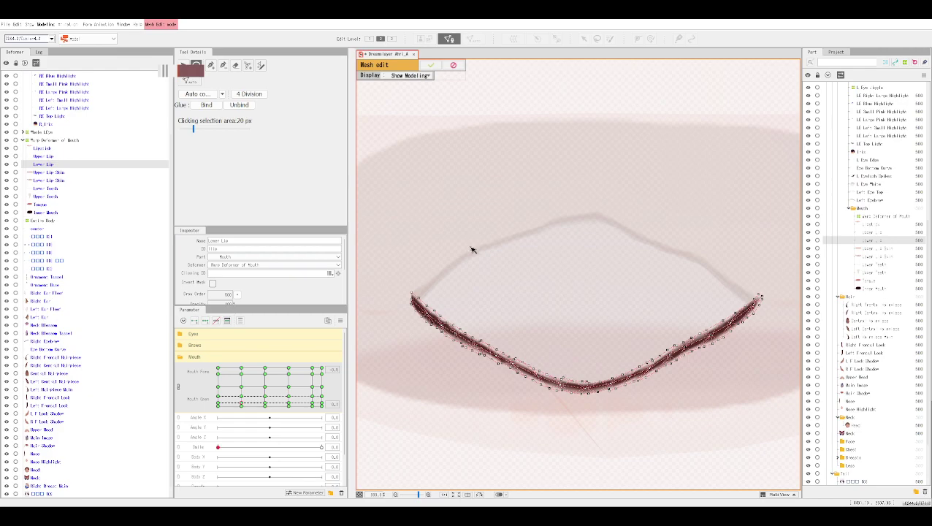
{"action": "left_click", "coordinate": [453, 64]}
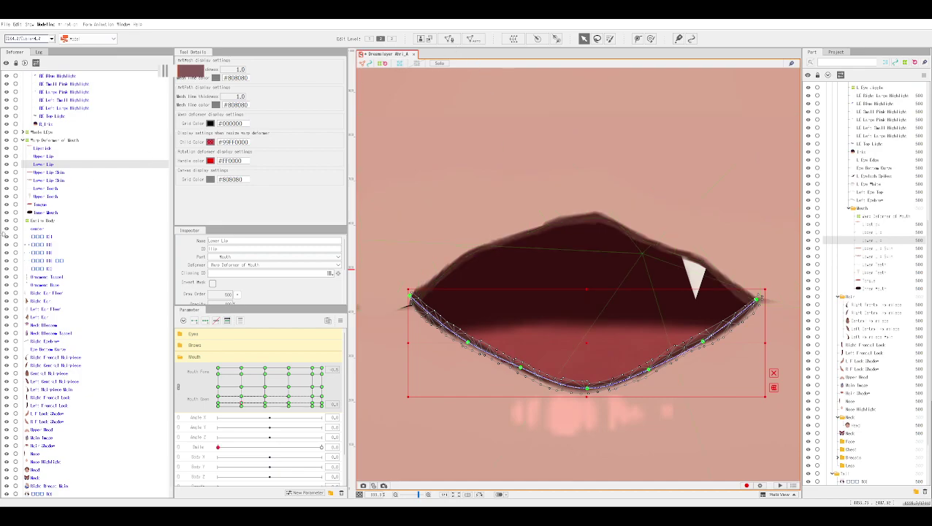
{"action": "left_click", "coordinate": [50, 157]}
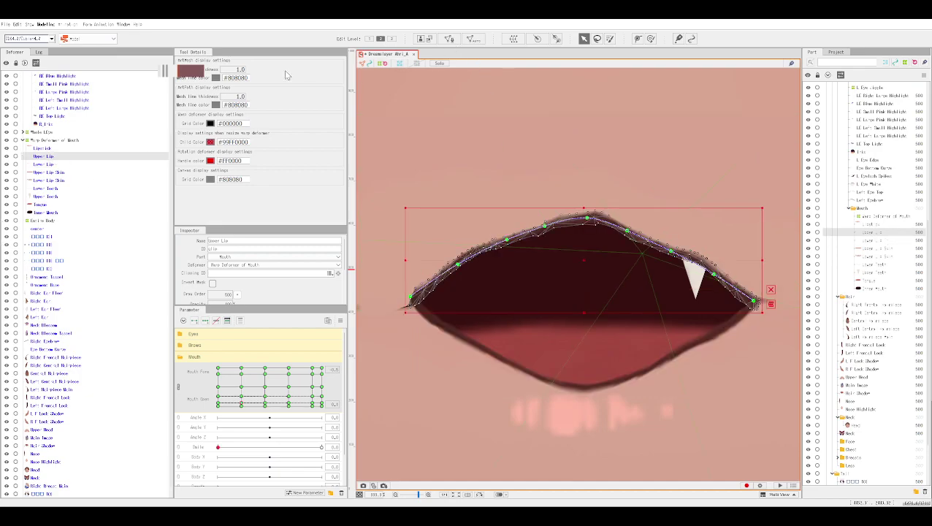
{"action": "left_click", "coordinate": [449, 38]}
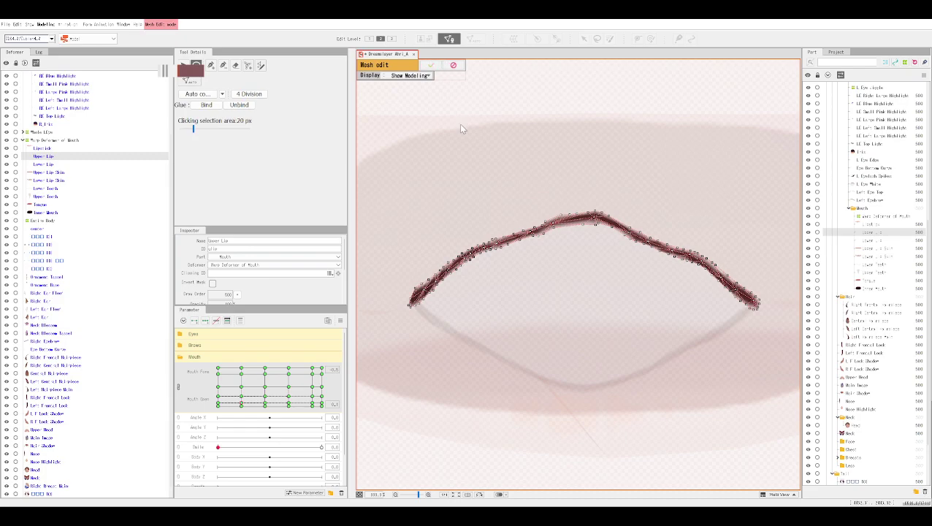
{"action": "left_click", "coordinate": [453, 65]}
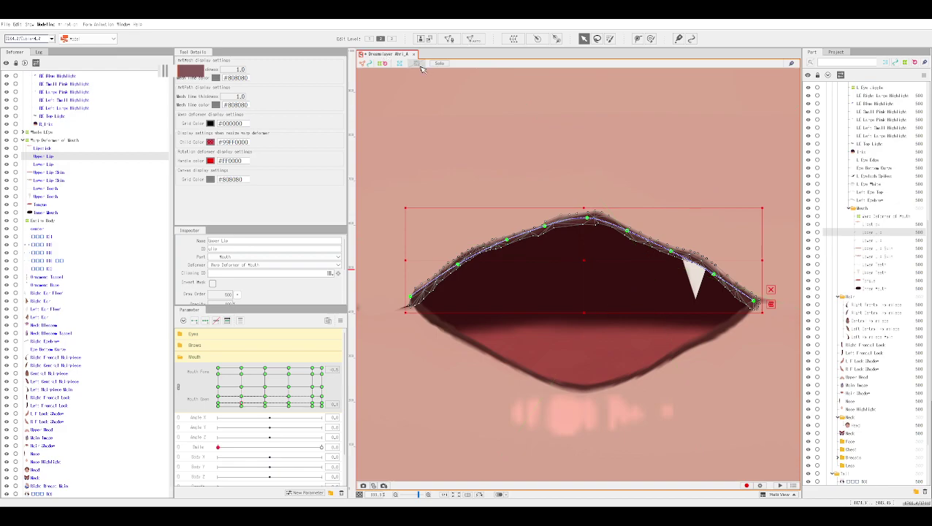
{"action": "left_click", "coordinate": [450, 40]}
{"action": "mouse_move", "coordinate": [578, 147]}
{"action": "left_mouse_down"}
{"action": "mouse_move", "coordinate": [437, 215]}
{"action": "mouse_move", "coordinate": [787, 272]}
{"action": "mouse_move", "coordinate": [498, 179]}
{"action": "left_mouse_up"}
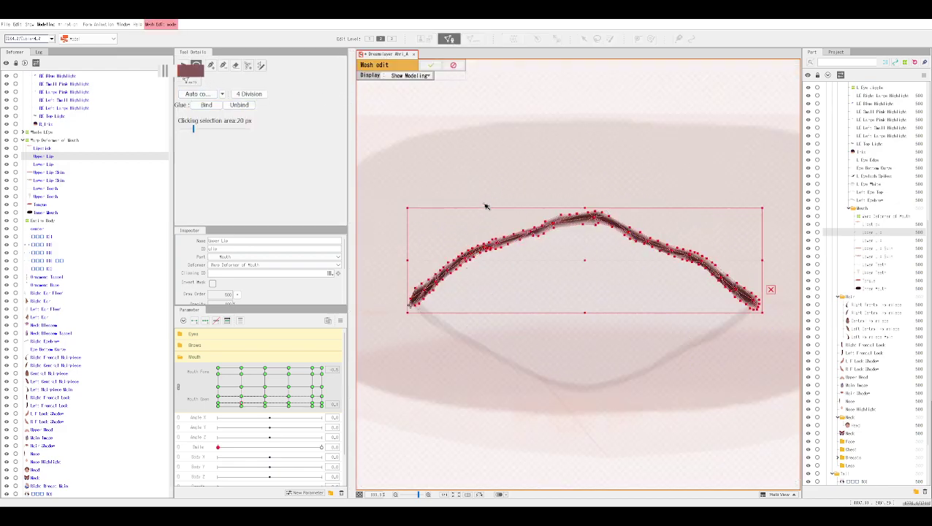
{"action": "mouse_move", "coordinate": [572, 136]}
{"action": "left_mouse_down"}
{"action": "mouse_move", "coordinate": [521, 157]}
{"action": "mouse_move", "coordinate": [755, 402]}
{"action": "mouse_move", "coordinate": [679, 190]}
{"action": "mouse_move", "coordinate": [530, 155]}
{"action": "left_mouse_up"}
{"action": "left_click", "coordinate": [47, 165]}
{"action": "left_click", "coordinate": [453, 65]}
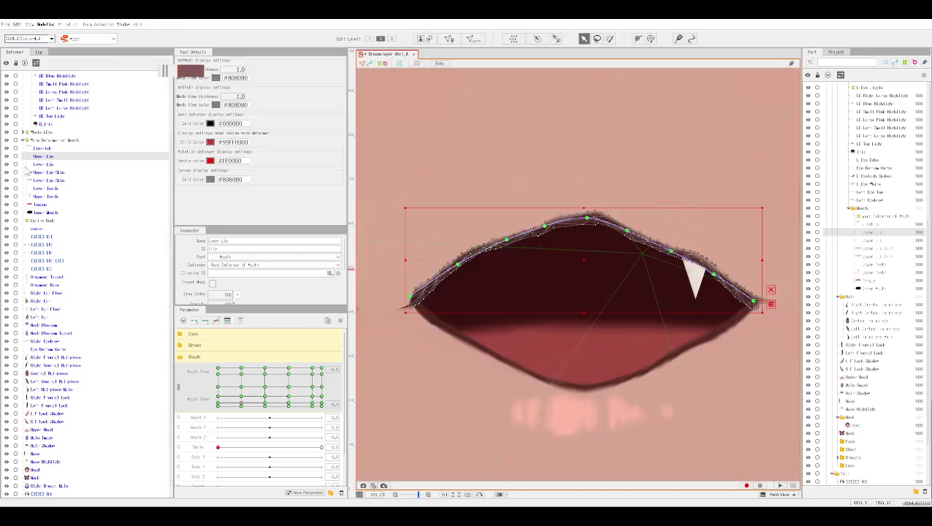
Open the Lower Lip's mesh for editing and erase all of its vertices.
{"action": "left_click", "coordinate": [449, 38]}
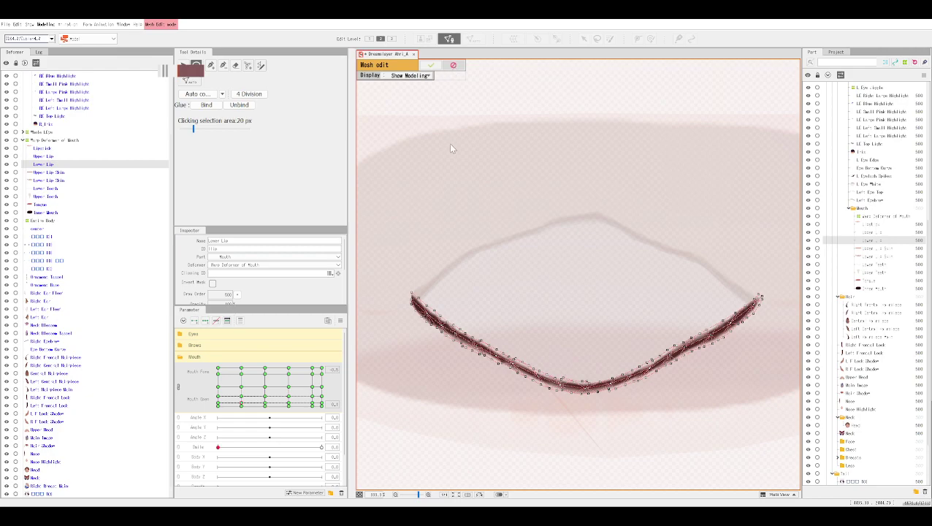
{"action": "key", "text": "ctrl+a"}
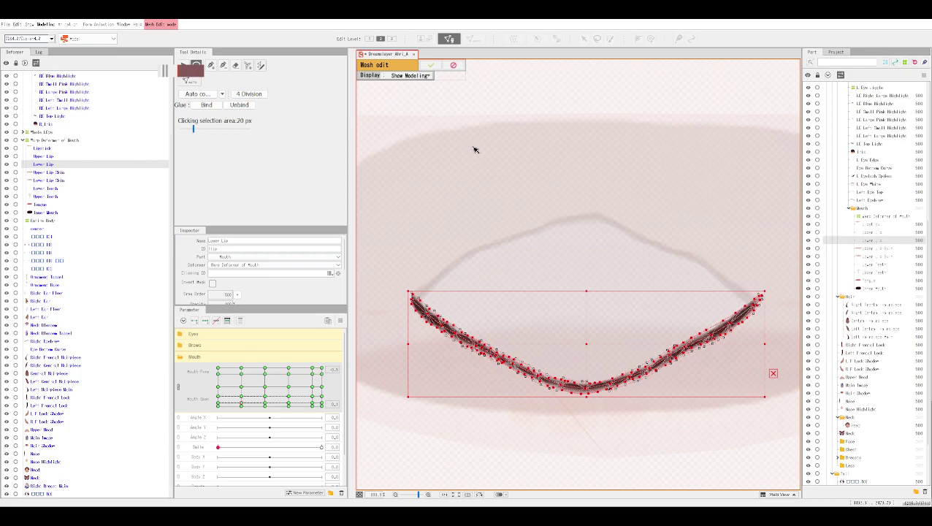
{"action": "left_click", "coordinate": [474, 149]}
{"action": "mouse_move", "coordinate": [474, 149]}
{"action": "left_mouse_down"}
{"action": "mouse_move", "coordinate": [412, 280]}
{"action": "mouse_move", "coordinate": [796, 365]}
{"action": "mouse_move", "coordinate": [499, 212]}
{"action": "mouse_move", "coordinate": [401, 231]}
{"action": "mouse_move", "coordinate": [776, 375]}
{"action": "mouse_move", "coordinate": [495, 210]}
{"action": "mouse_move", "coordinate": [462, 252]}
{"action": "left_mouse_up"}
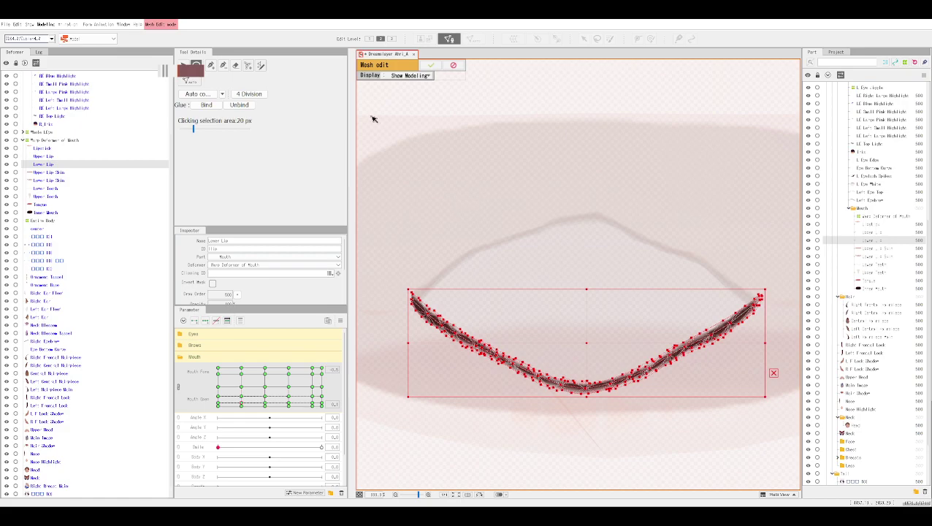
{"action": "left_click", "coordinate": [235, 66]}
{"action": "left_click_drag", "start_coordinate": [431, 264], "coordinate": [723, 355]}
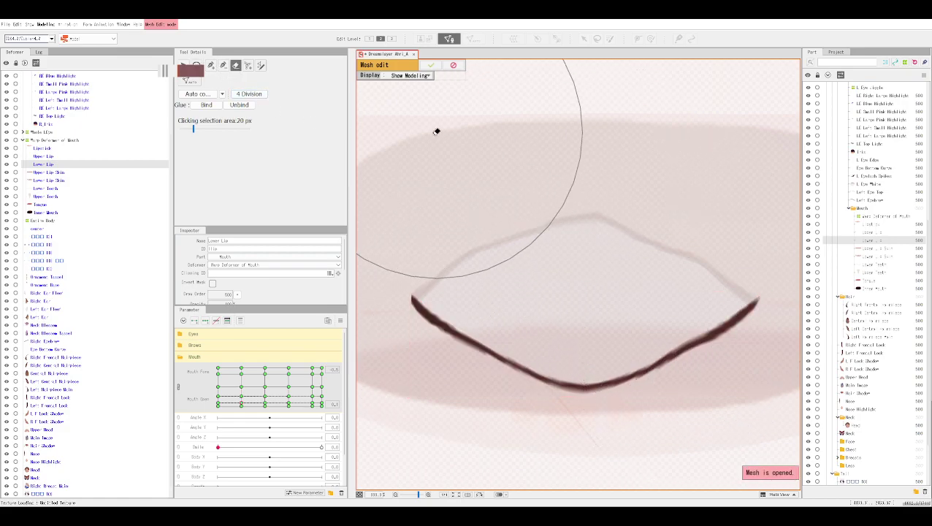
Fill the Lower Lip with the copied mesh vertices and apply the mesh edit.
{"action": "left_click", "coordinate": [184, 65]}
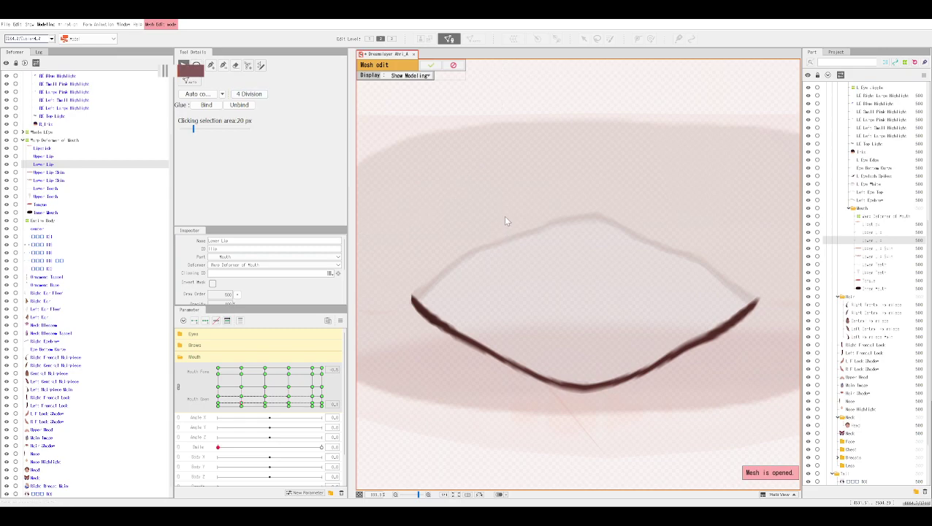
{"action": "key", "text": "ctrl+a"}
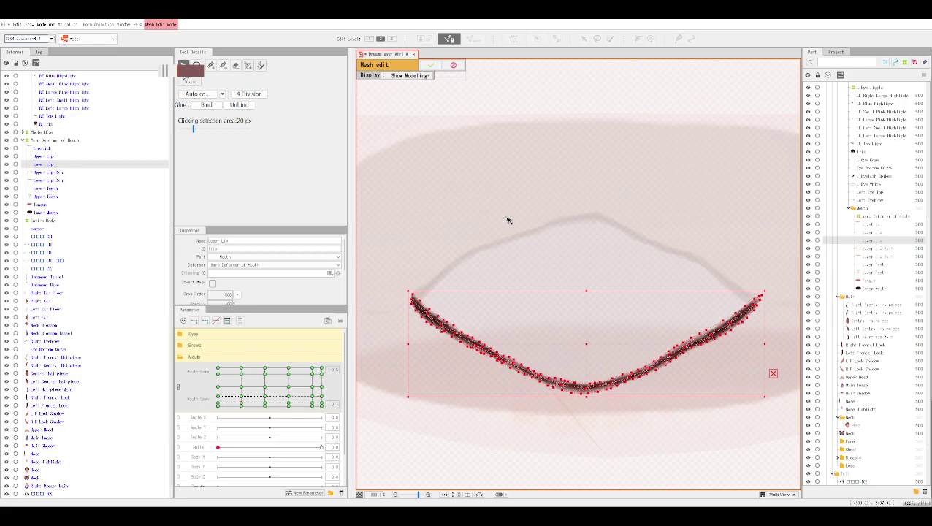
{"action": "left_click", "coordinate": [430, 65]}
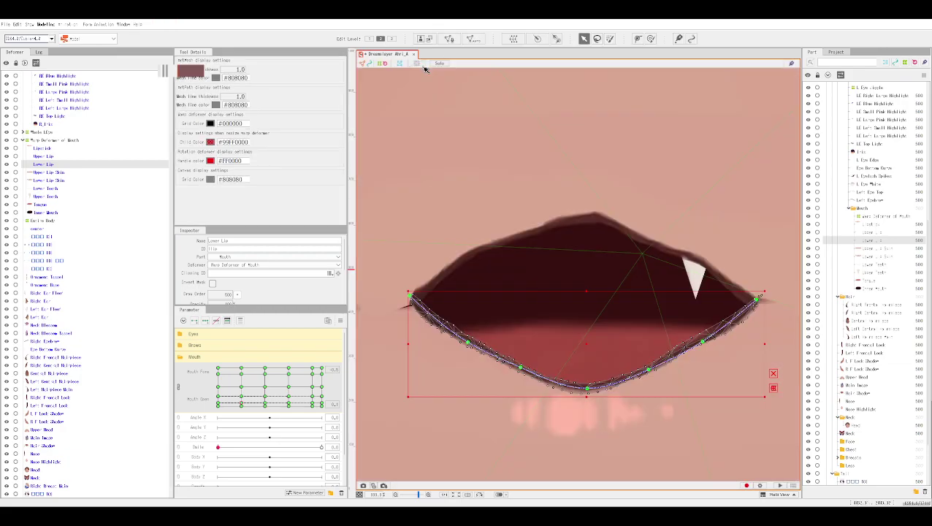
Raise the Upper Lip's end path point slightly at the fang-side mouth corner and pull the outermost mesh vertex inward.
{"action": "left_click", "coordinate": [628, 235]}
{"action": "scroll", "coordinate": [676, 247], "scroll_direction": "up", "scroll_amount": 3}
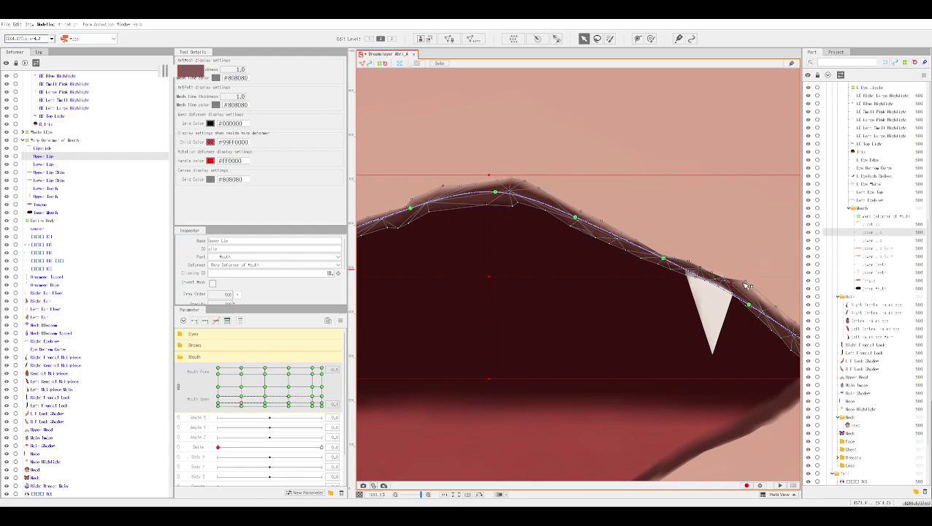
{"action": "left_click_drag", "start_coordinate": [774, 268], "coordinate": [670, 265]}
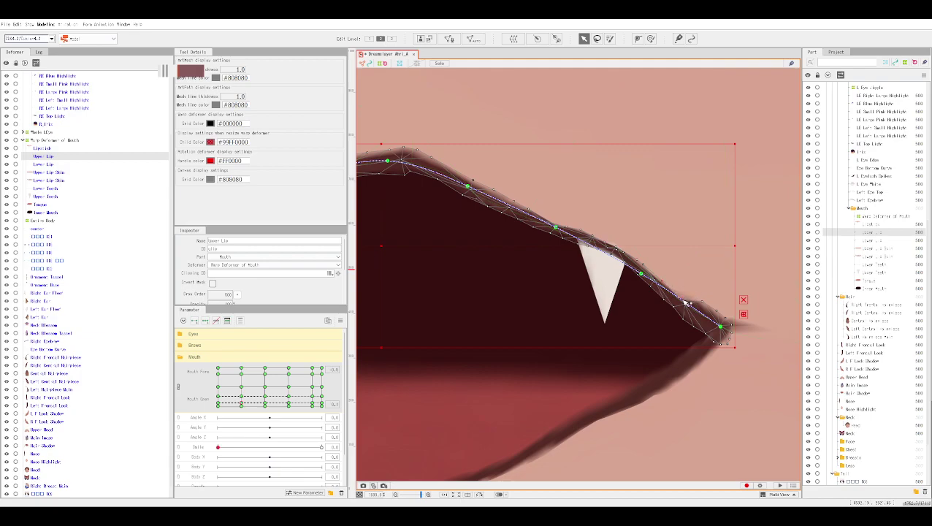
{"action": "left_click", "coordinate": [727, 333]}
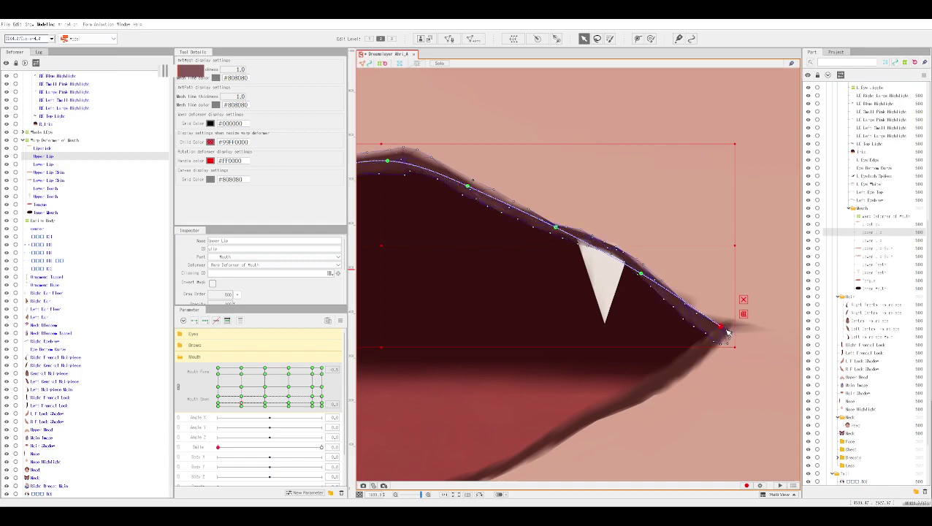
{"action": "left_click", "coordinate": [736, 334]}
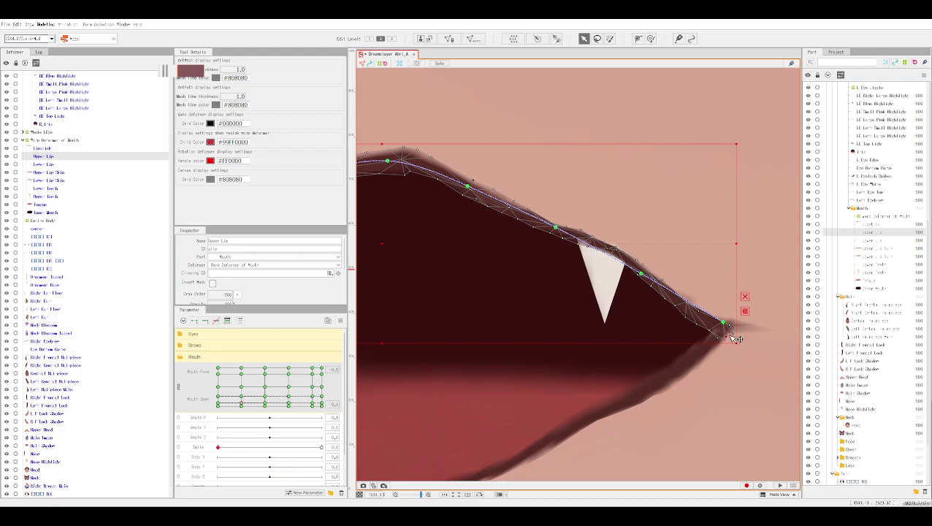
{"action": "left_click_drag", "start_coordinate": [733, 330], "coordinate": [732, 330]}
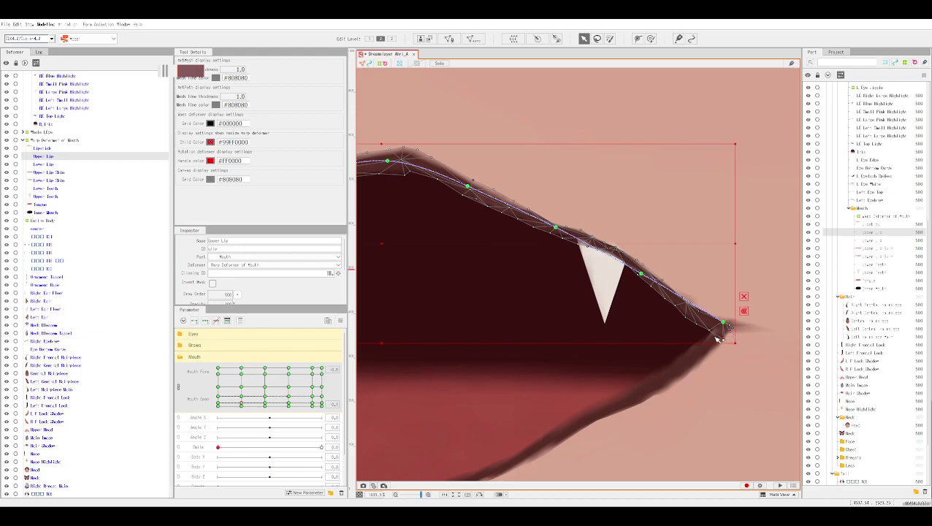
{"action": "scroll", "coordinate": [689, 270], "scroll_direction": "down", "scroll_amount": 3}
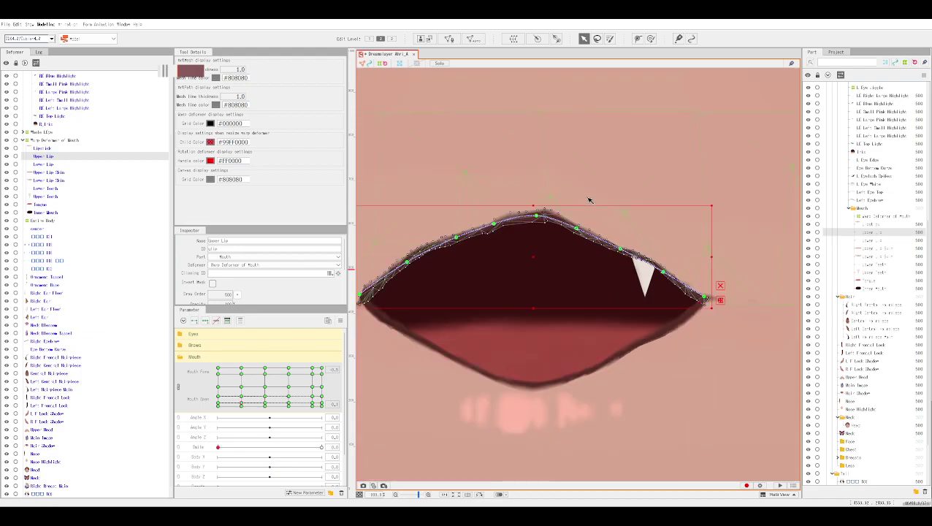
Try reshaping the Upper Lip between its peak and the fang with a 100 px deformation brush.
{"action": "left_click", "coordinate": [532, 189]}
{"action": "scroll", "coordinate": [526, 216], "scroll_direction": "down", "scroll_amount": 2}
{"action": "left_click", "coordinate": [614, 351]}
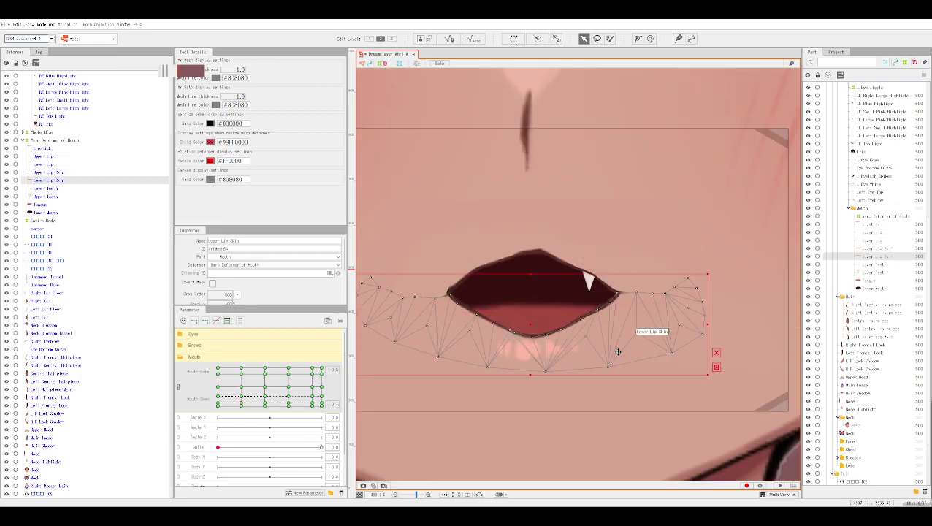
{"action": "scroll", "coordinate": [505, 221], "scroll_direction": "up", "scroll_amount": 2}
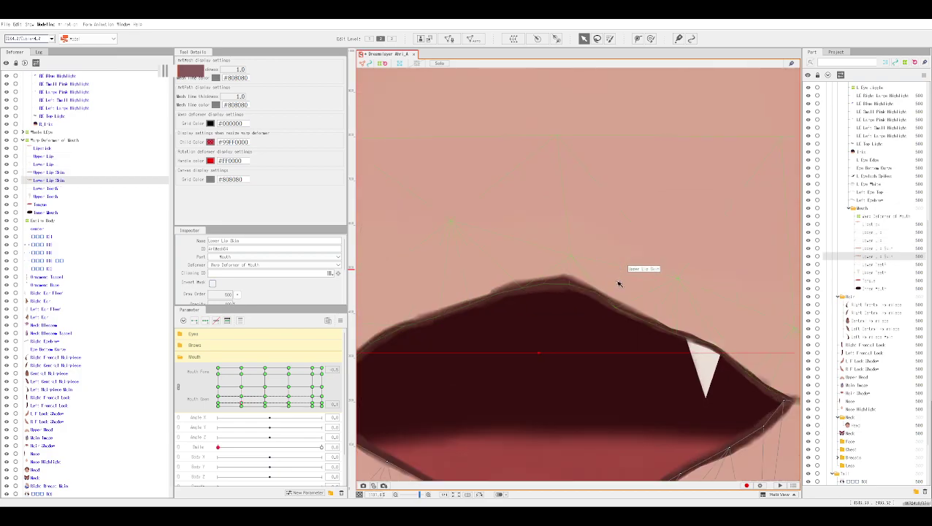
{"action": "left_click", "coordinate": [672, 336]}
{"action": "scroll", "coordinate": [668, 334], "scroll_direction": "up", "scroll_amount": 2}
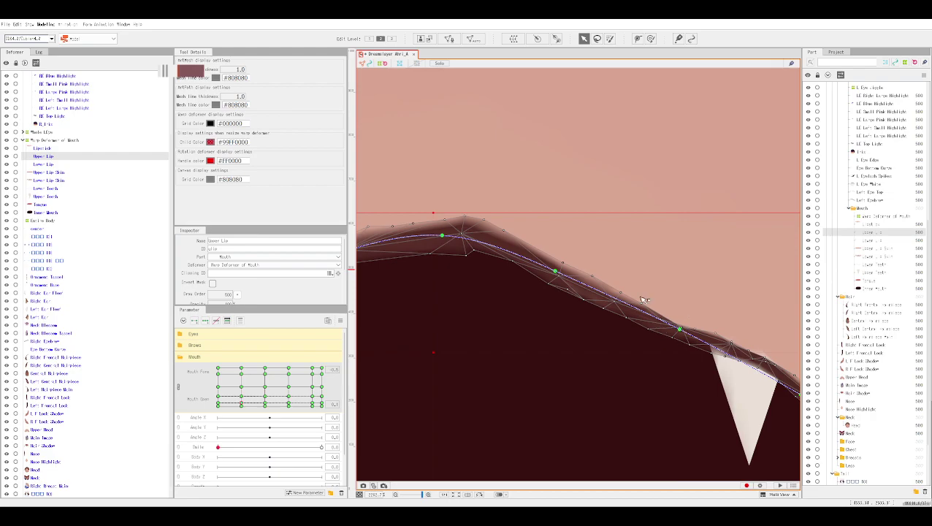
{"action": "left_click", "coordinate": [651, 38]}
{"action": "left_click_drag", "start_coordinate": [491, 262], "coordinate": [448, 259]}
{"action": "left_click_drag", "start_coordinate": [510, 287], "coordinate": [521, 290]}
{"action": "left_click", "coordinate": [550, 289]}
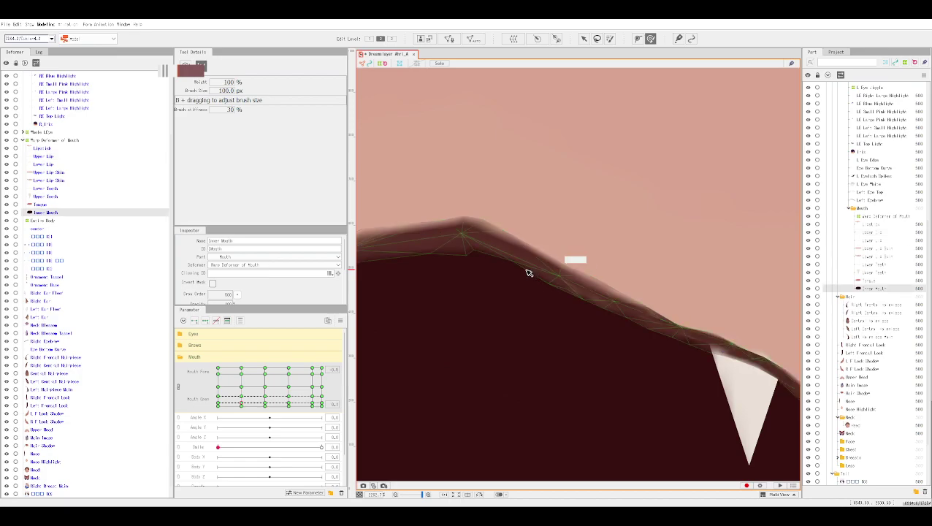
{"action": "left_click", "coordinate": [201, 66]}
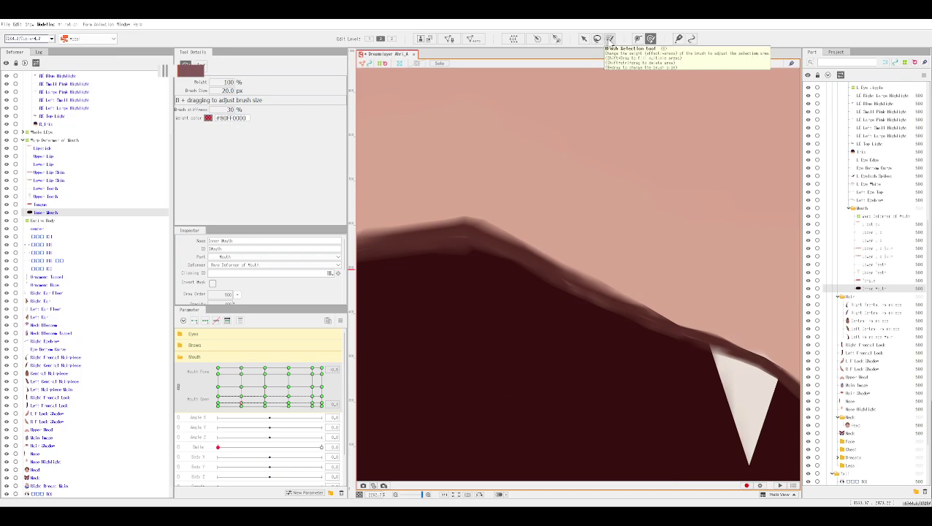
Switch to the Brush Selection tool and reduce its brush size to 7.7 px.
{"action": "left_click", "coordinate": [610, 39]}
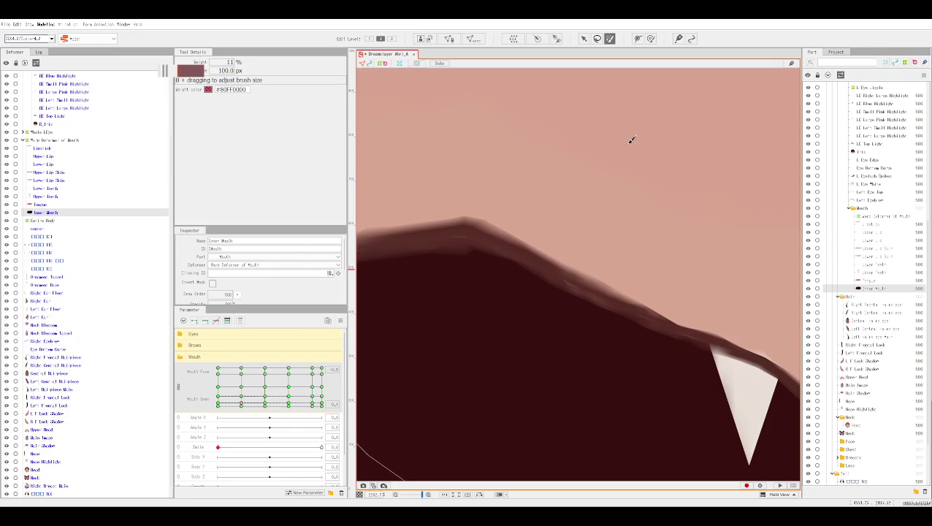
{"action": "mouse_move", "coordinate": [596, 152]}
{"action": "left_mouse_down"}
{"action": "mouse_move", "coordinate": [391, 158]}
{"action": "mouse_move", "coordinate": [601, 193]}
{"action": "mouse_move", "coordinate": [401, 204]}
{"action": "mouse_move", "coordinate": [614, 235]}
{"action": "mouse_move", "coordinate": [595, 239]}
{"action": "left_mouse_up"}
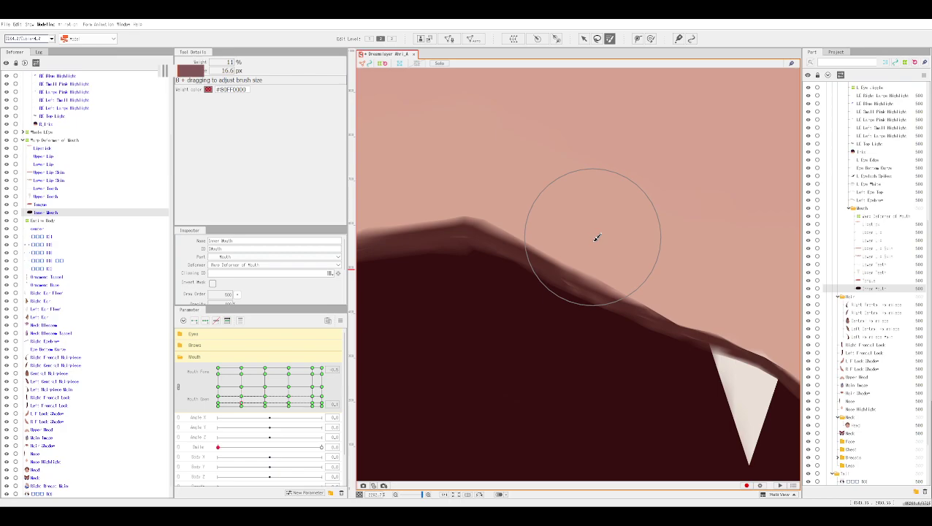
{"action": "mouse_move", "coordinate": [559, 291]}
{"action": "left_mouse_down"}
{"action": "mouse_move", "coordinate": [609, 268]}
{"action": "mouse_move", "coordinate": [592, 269]}
{"action": "left_mouse_up"}
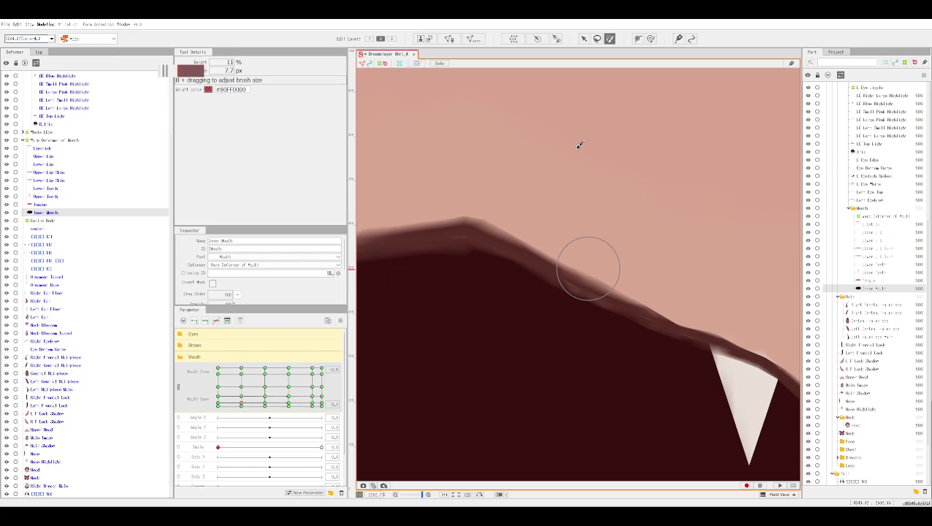
Nudge the Upper Lip's lower-edge vertices between the peak and the fang upward, selecting them with a 3.9 px selection brush.
{"action": "left_click", "coordinate": [584, 38]}
{"action": "scroll", "coordinate": [577, 270], "scroll_direction": "down", "scroll_amount": 2}
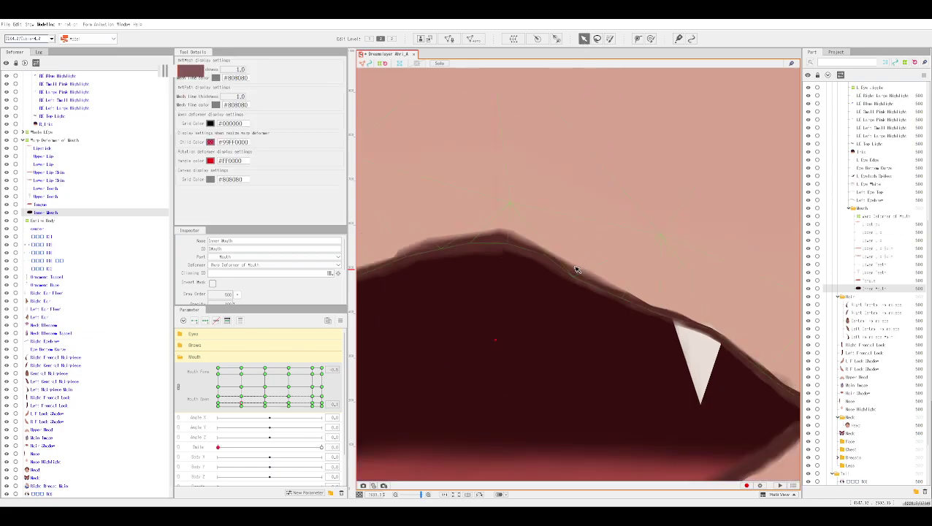
{"action": "left_click", "coordinate": [574, 272]}
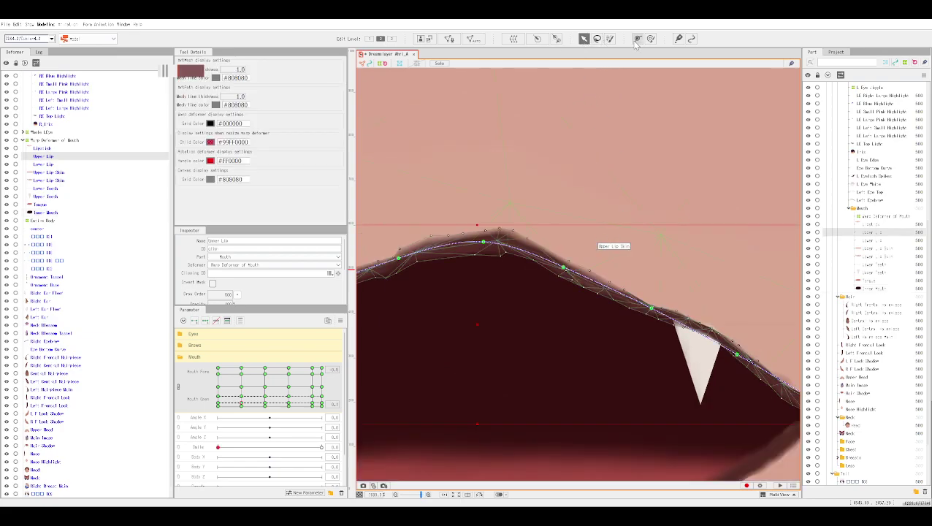
{"action": "left_click", "coordinate": [610, 38]}
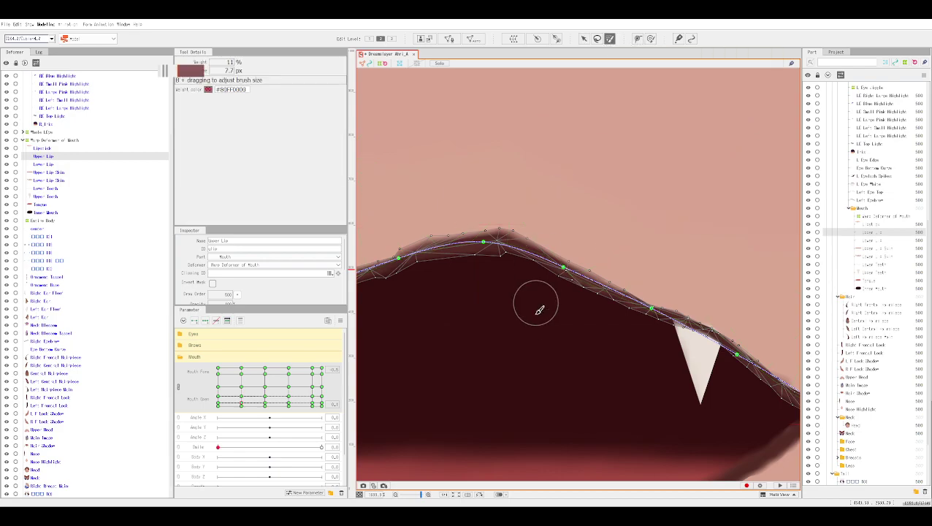
{"action": "mouse_move", "coordinate": [590, 300]}
{"action": "left_mouse_down"}
{"action": "mouse_move", "coordinate": [681, 346]}
{"action": "mouse_move", "coordinate": [696, 339]}
{"action": "mouse_move", "coordinate": [668, 329]}
{"action": "mouse_move", "coordinate": [662, 341]}
{"action": "mouse_move", "coordinate": [642, 336]}
{"action": "mouse_move", "coordinate": [668, 330]}
{"action": "mouse_move", "coordinate": [570, 295]}
{"action": "mouse_move", "coordinate": [668, 333]}
{"action": "mouse_move", "coordinate": [556, 286]}
{"action": "mouse_move", "coordinate": [600, 303]}
{"action": "mouse_move", "coordinate": [581, 289]}
{"action": "left_mouse_up"}
{"action": "key", "text": "ctrl+z"}
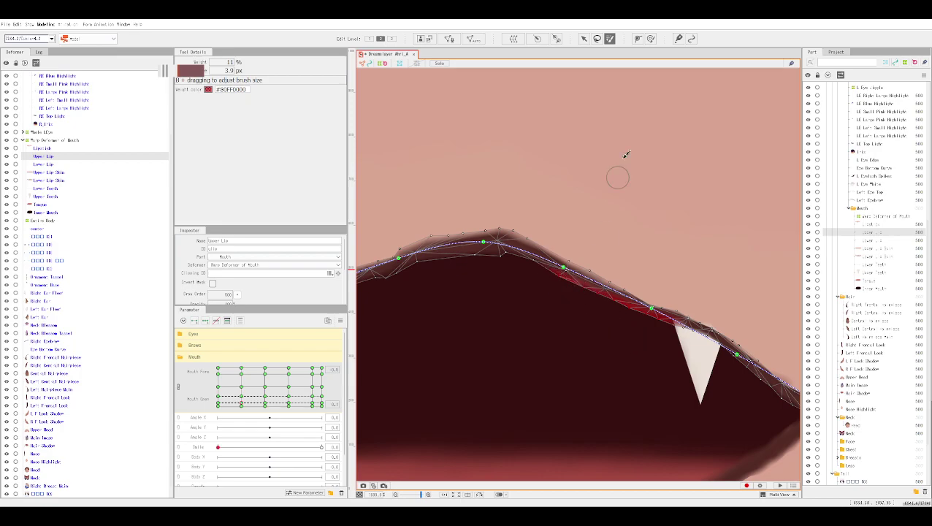
{"action": "left_click", "coordinate": [584, 38]}
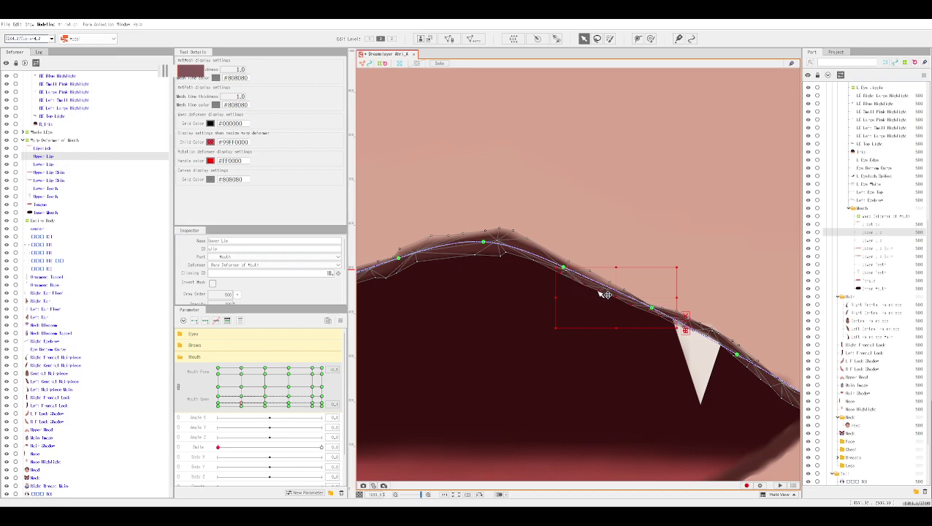
{"action": "left_click", "coordinate": [503, 281]}
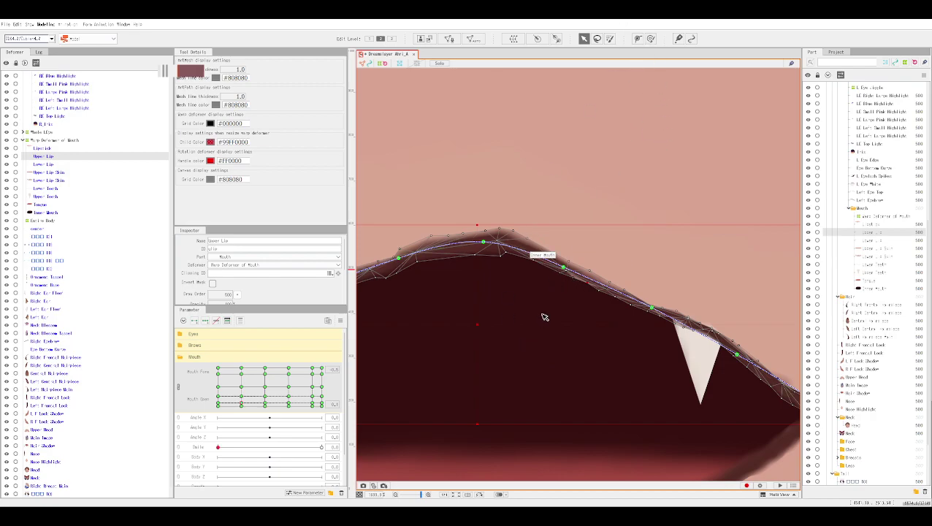
{"action": "scroll", "coordinate": [544, 318], "scroll_direction": "up", "scroll_amount": 1}
{"action": "scroll", "coordinate": [586, 284], "scroll_direction": "up", "scroll_amount": 1}
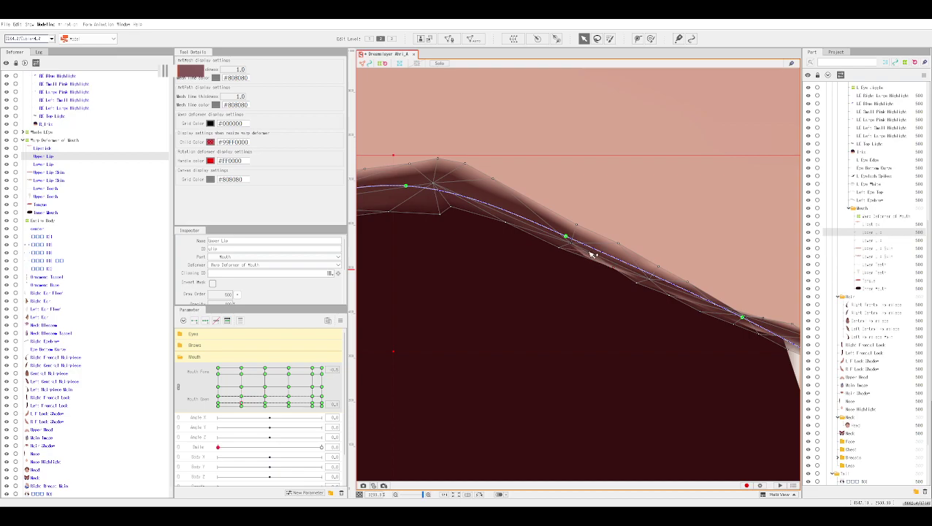
{"action": "left_click", "coordinate": [637, 219]}
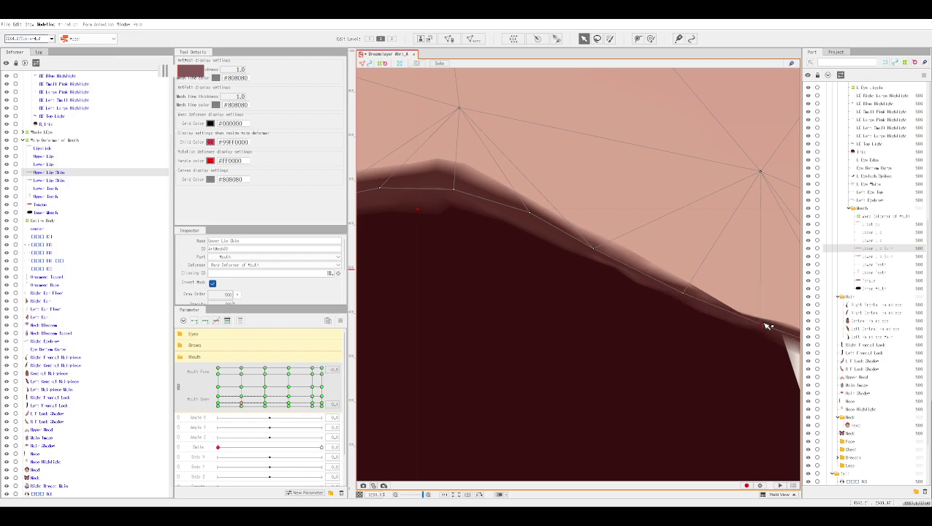
{"action": "scroll", "coordinate": [767, 325], "scroll_direction": "down", "scroll_amount": 3}
{"action": "left_click", "coordinate": [582, 237]}
{"action": "scroll", "coordinate": [581, 219], "scroll_direction": "down", "scroll_amount": 3}
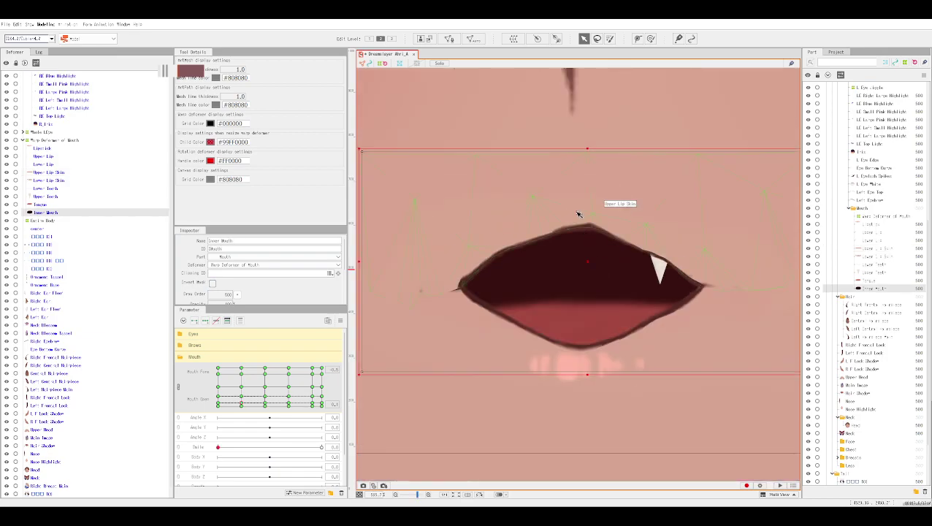
Brush-select the Upper Lip's outer-edge vertices from the peak toward the corner without the fang and lower them slightly.
{"action": "left_click", "coordinate": [578, 226]}
{"action": "scroll", "coordinate": [557, 236], "scroll_direction": "up", "scroll_amount": 3}
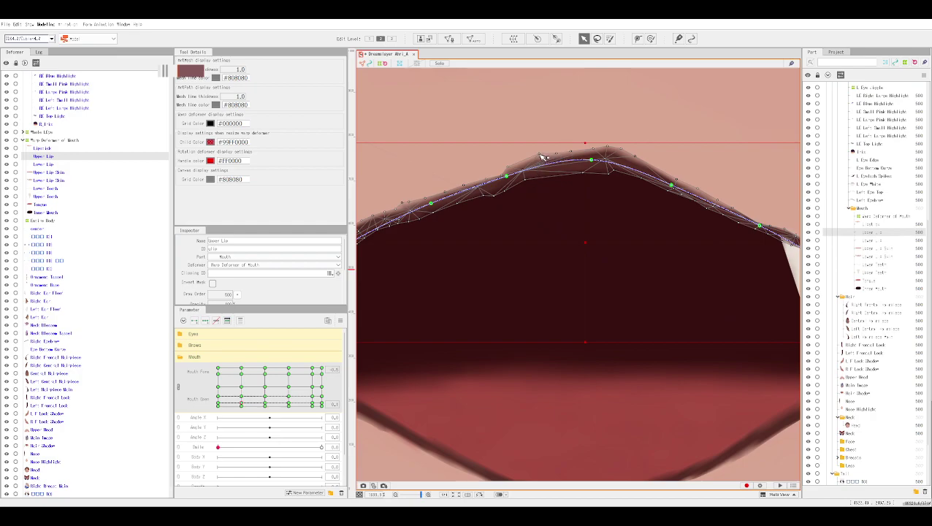
{"action": "left_click", "coordinate": [609, 38]}
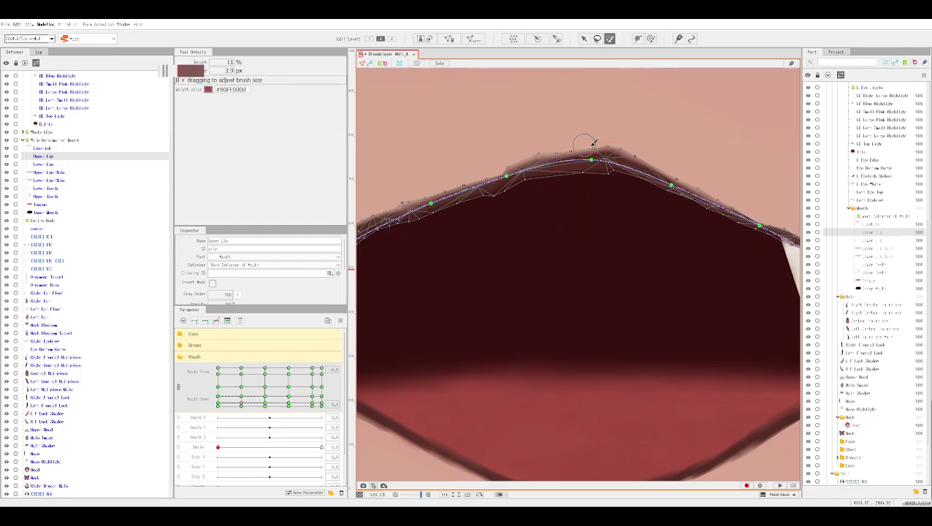
{"action": "left_click_drag", "start_coordinate": [615, 141], "coordinate": [538, 153]}
{"action": "mouse_move", "coordinate": [474, 171]}
{"action": "left_mouse_down"}
{"action": "mouse_move", "coordinate": [504, 162]}
{"action": "mouse_move", "coordinate": [367, 214]}
{"action": "mouse_move", "coordinate": [438, 192]}
{"action": "left_mouse_up"}
{"action": "scroll", "coordinate": [466, 143], "scroll_direction": "down", "scroll_amount": 2}
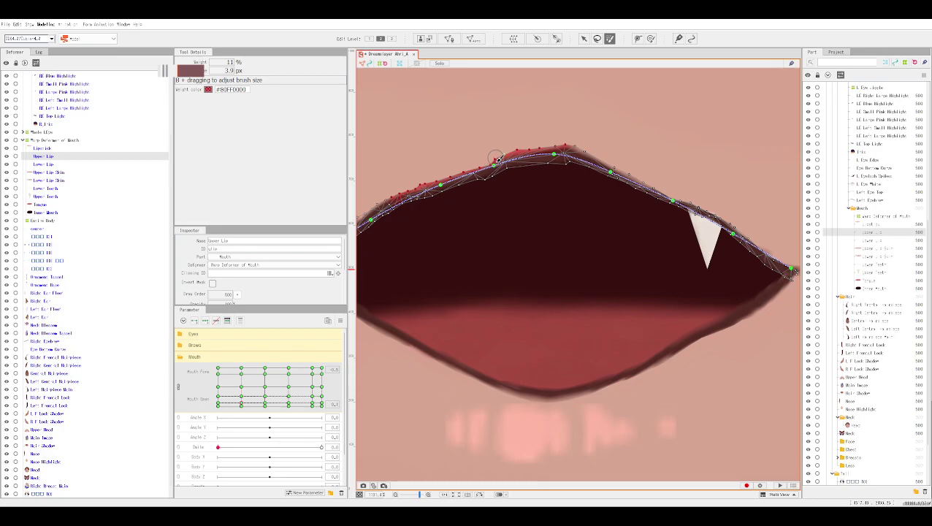
{"action": "left_click", "coordinate": [583, 38]}
{"action": "left_click", "coordinate": [495, 163]}
{"action": "left_click", "coordinate": [517, 155]}
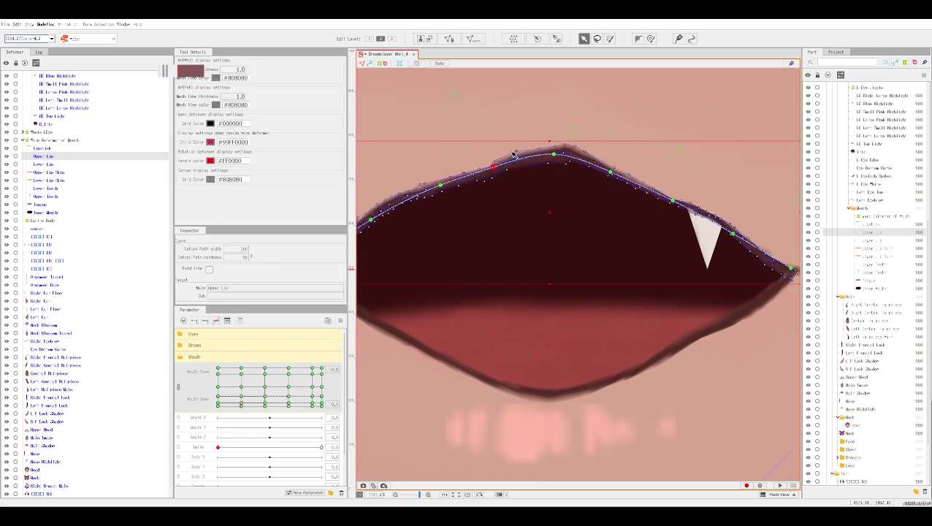
{"action": "left_click", "coordinate": [515, 159]}
{"action": "left_click", "coordinate": [497, 163]}
{"action": "left_click", "coordinate": [502, 166]}
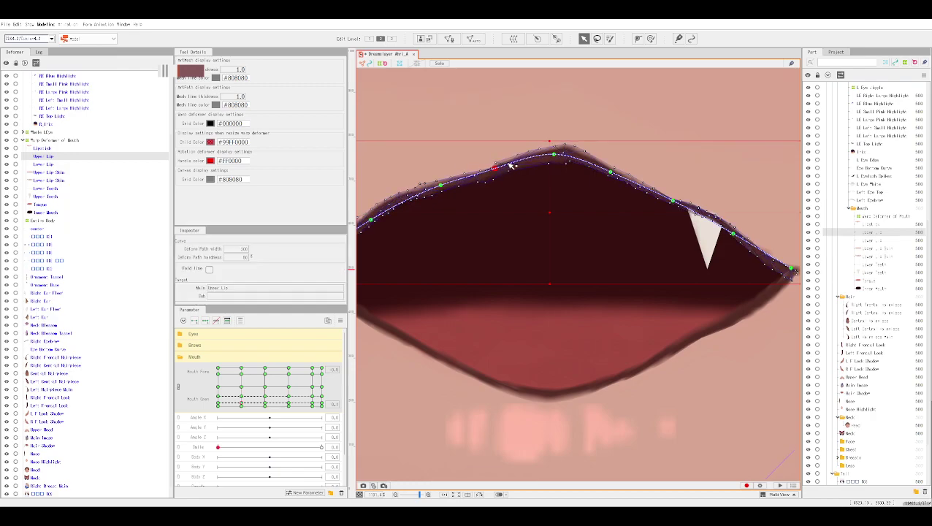
{"action": "left_click", "coordinate": [510, 167]}
{"action": "left_click", "coordinate": [500, 166]}
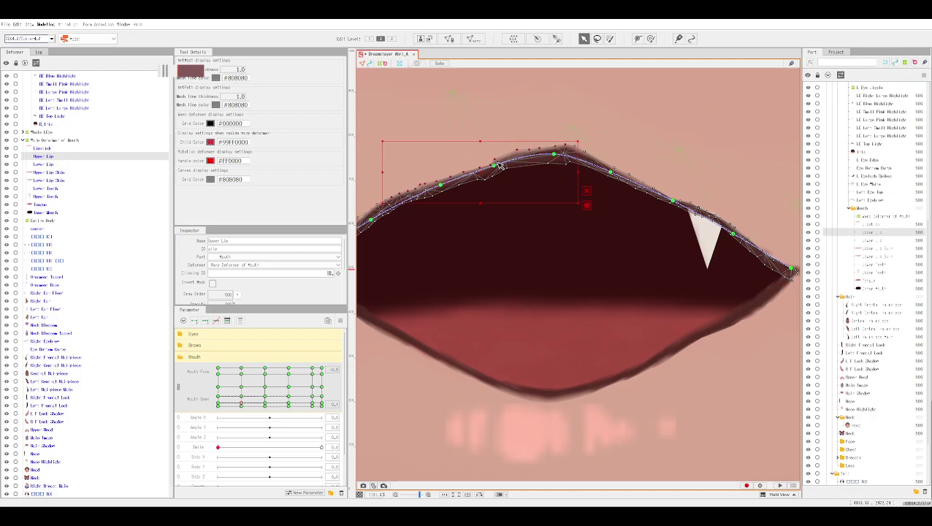
{"action": "left_click_drag", "start_coordinate": [518, 150], "coordinate": [518, 155]}
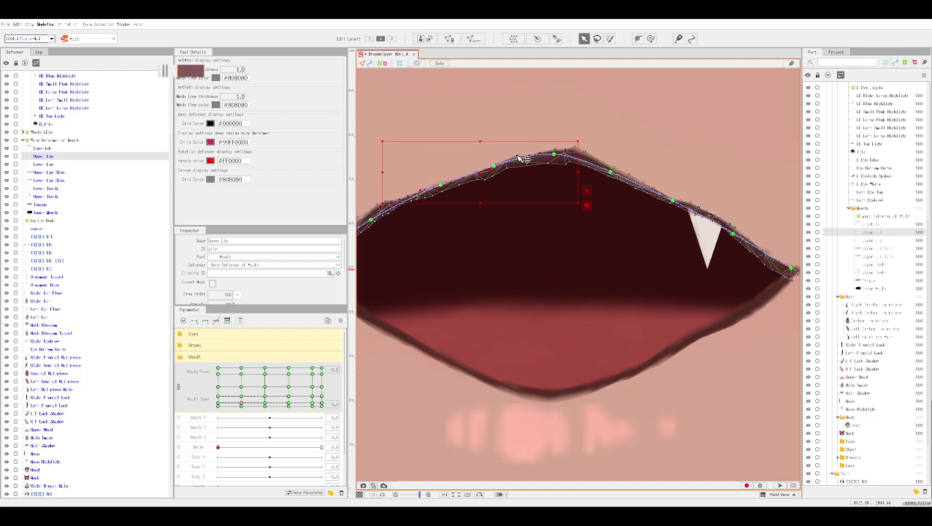
{"action": "left_click", "coordinate": [492, 156]}
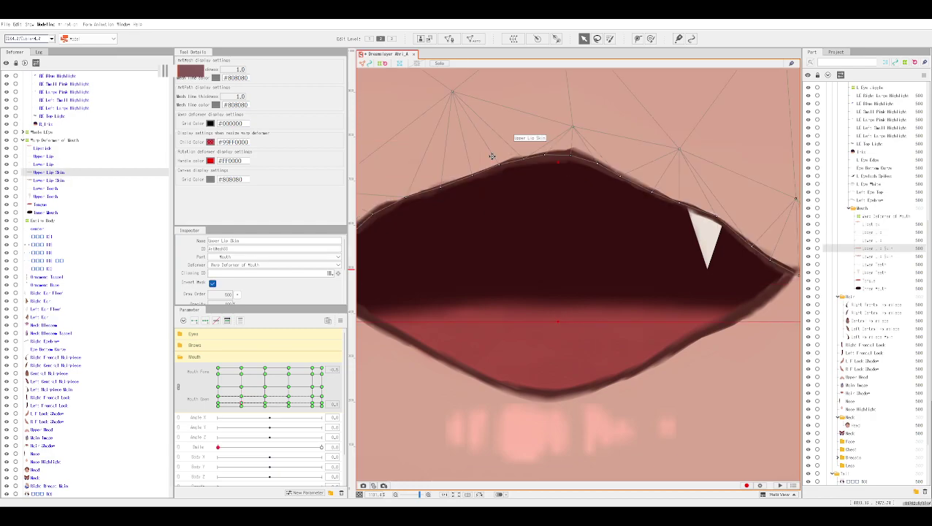
Brush-select the Upper Lip's outer-edge vertices between the mouth corner opposite the fang and the nearest bend.
{"action": "scroll", "coordinate": [493, 156], "scroll_direction": "down", "scroll_amount": 3}
{"action": "left_click", "coordinate": [526, 329]}
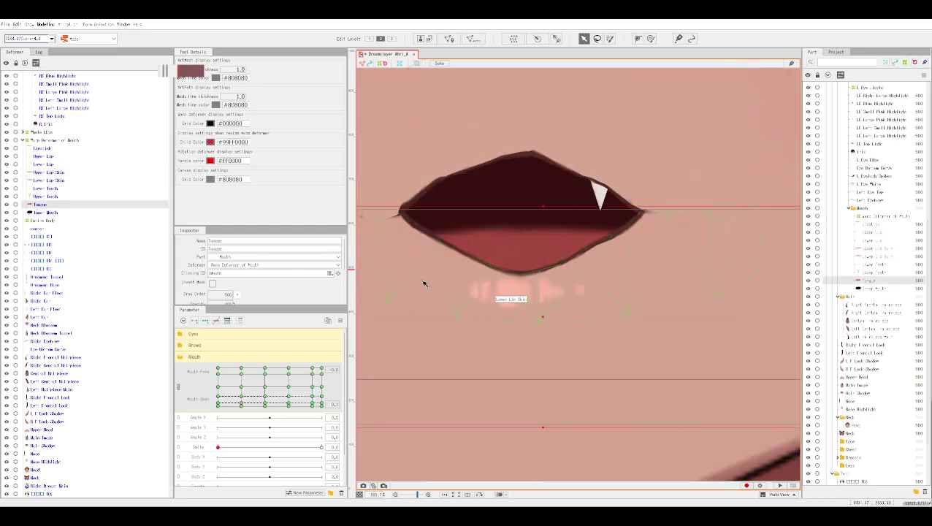
{"action": "scroll", "coordinate": [424, 284], "scroll_direction": "up", "scroll_amount": 3}
{"action": "left_click_drag", "start_coordinate": [426, 272], "coordinate": [508, 453]}
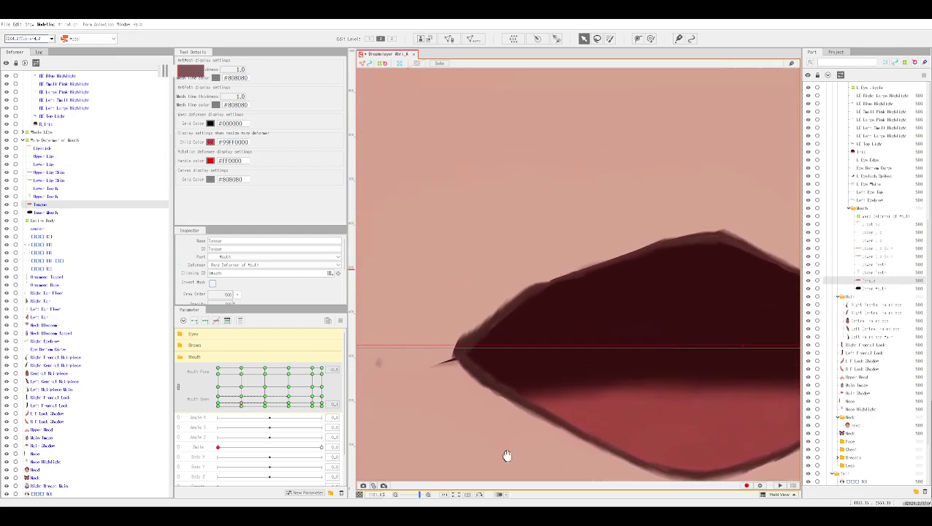
{"action": "left_click", "coordinate": [532, 290]}
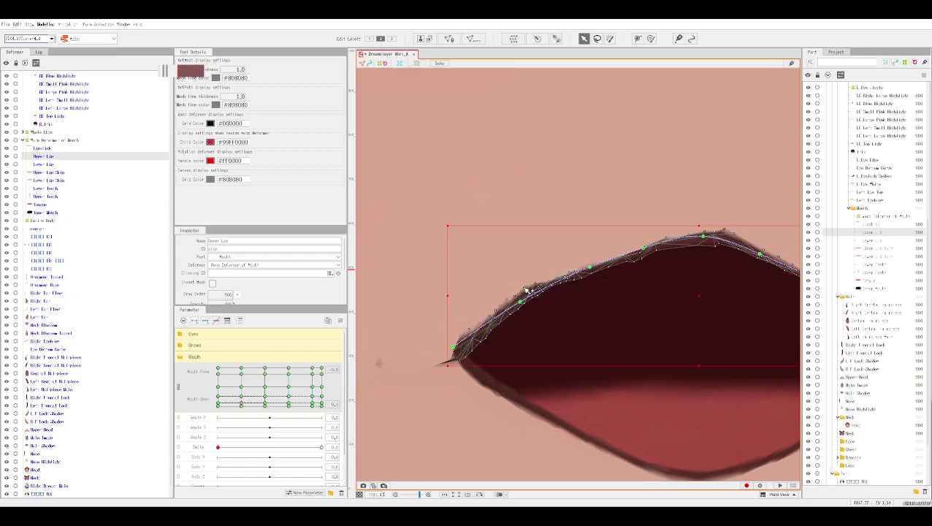
{"action": "left_click", "coordinate": [610, 39]}
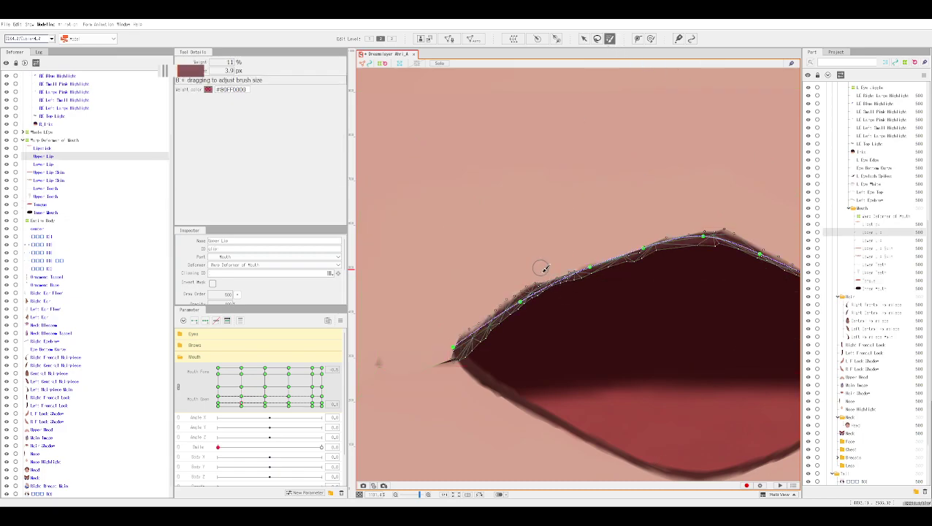
{"action": "left_click_drag", "start_coordinate": [522, 284], "coordinate": [489, 309]}
{"action": "key", "text": "ctrl+z"}
{"action": "left_click_drag", "start_coordinate": [459, 333], "coordinate": [539, 276]}
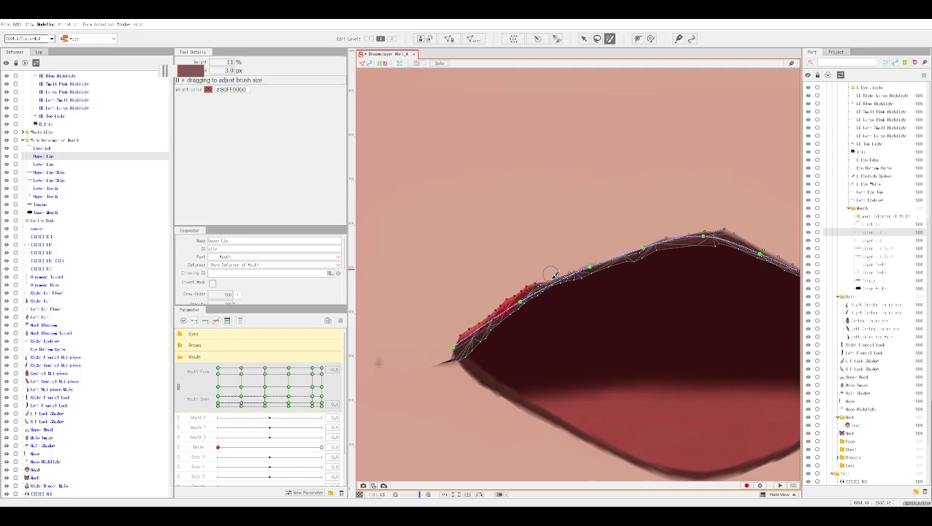
{"action": "left_click", "coordinate": [584, 38]}
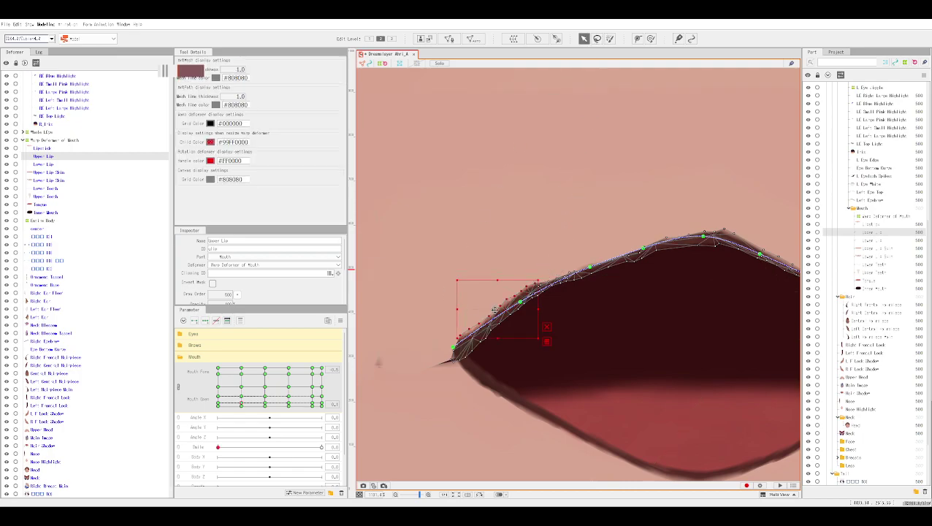
Try moving the selected outer-edge vertices inward and repositioning the Upper Lip's corner and adjacent path points.
{"action": "left_click_drag", "start_coordinate": [517, 301], "coordinate": [518, 312]}
{"action": "left_click_drag", "start_coordinate": [467, 340], "coordinate": [470, 343]}
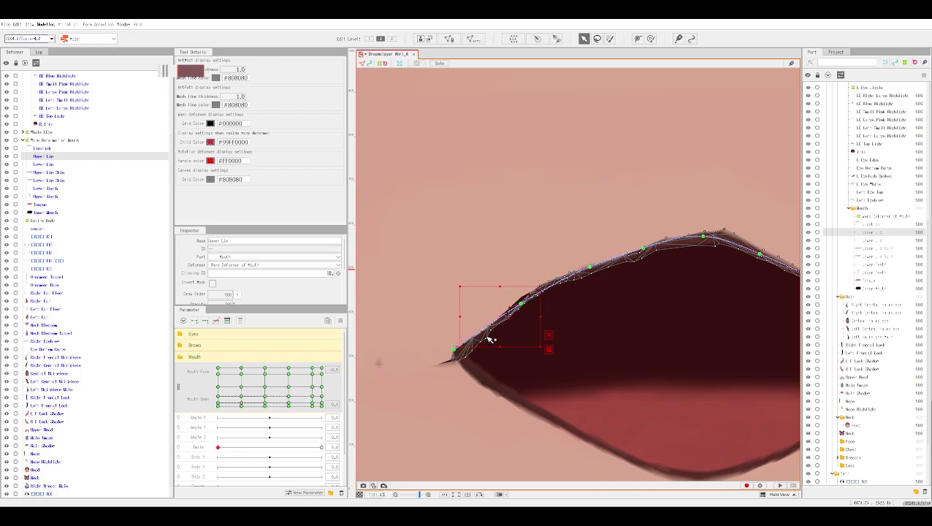
{"action": "left_click", "coordinate": [454, 353]}
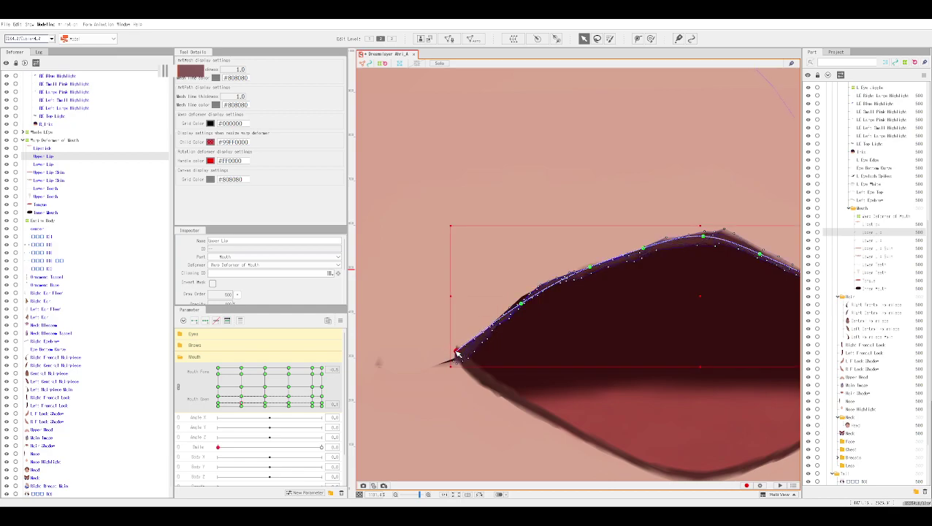
{"action": "left_click", "coordinate": [520, 302]}
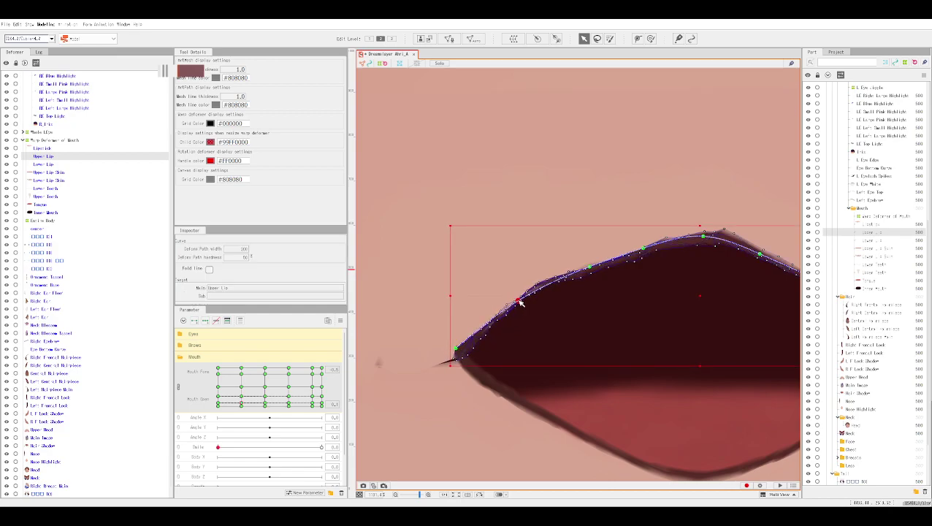
{"action": "key", "text": "ctrl+h"}
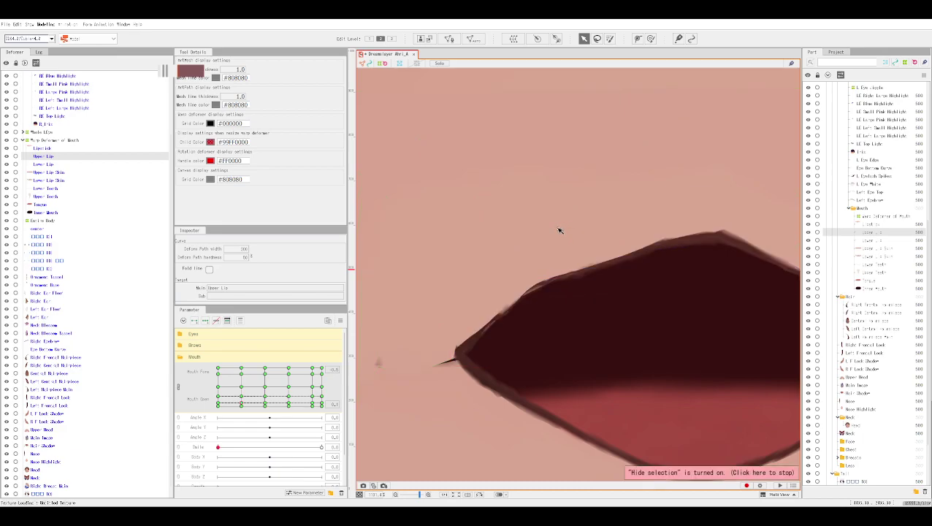
Try smoothing the Upper Lip's bend opposite the fang by moving individual mesh vertices around the path point.
{"action": "left_click", "coordinate": [493, 309]}
{"action": "scroll", "coordinate": [516, 312], "scroll_direction": "up", "scroll_amount": 3}
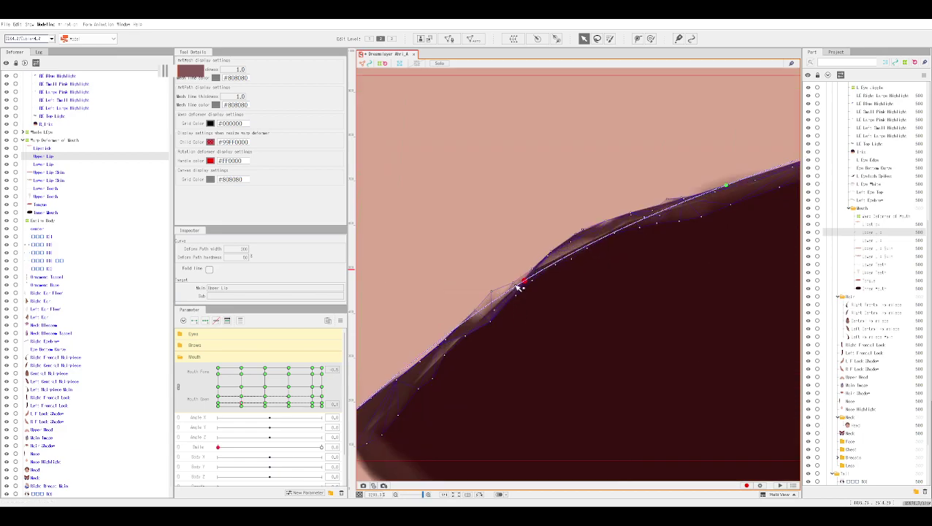
{"action": "left_click", "coordinate": [523, 277]}
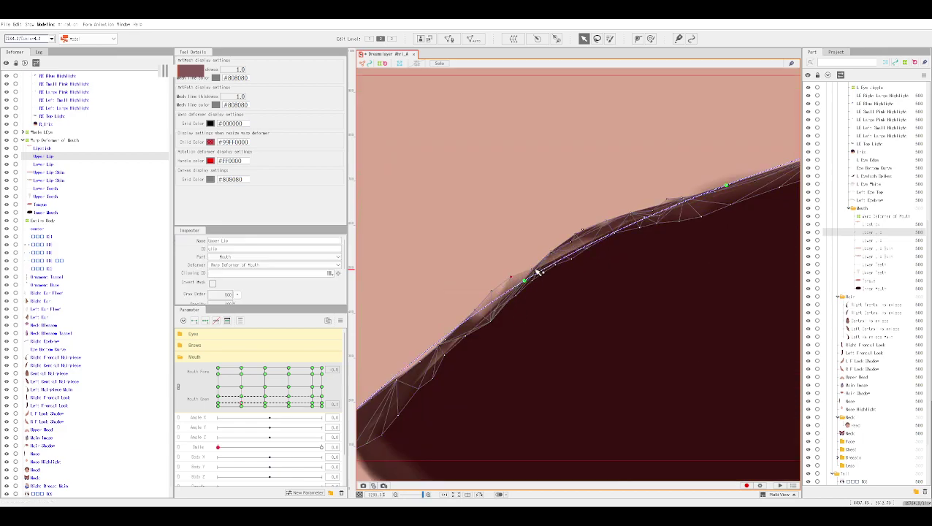
{"action": "left_click_drag", "start_coordinate": [497, 321], "coordinate": [493, 313]}
{"action": "key", "text": "ctrl+z"}
{"action": "key", "text": "ctrl+z"}
{"action": "mouse_move", "coordinate": [495, 324]}
{"action": "left_mouse_down"}
{"action": "mouse_move", "coordinate": [495, 304]}
{"action": "mouse_move", "coordinate": [504, 324]}
{"action": "mouse_move", "coordinate": [504, 308]}
{"action": "left_mouse_up"}
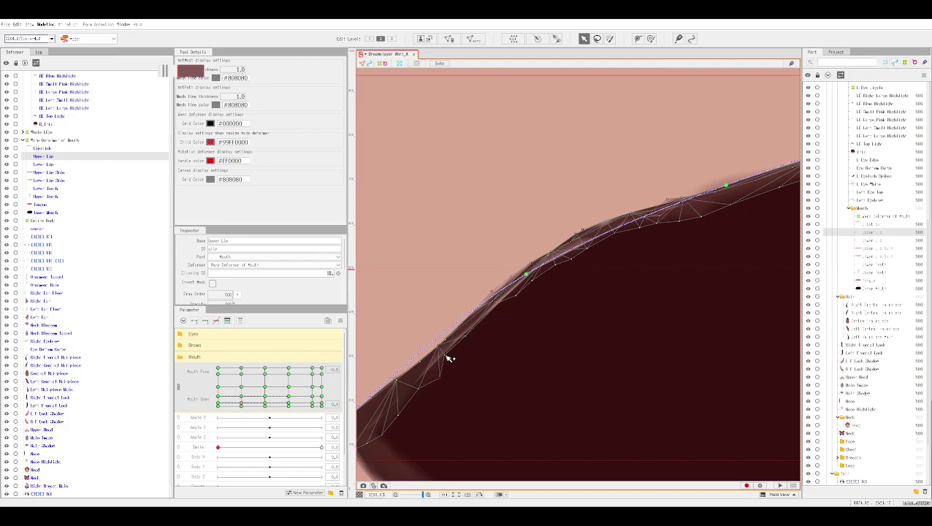
{"action": "left_click_drag", "start_coordinate": [449, 363], "coordinate": [456, 373]}
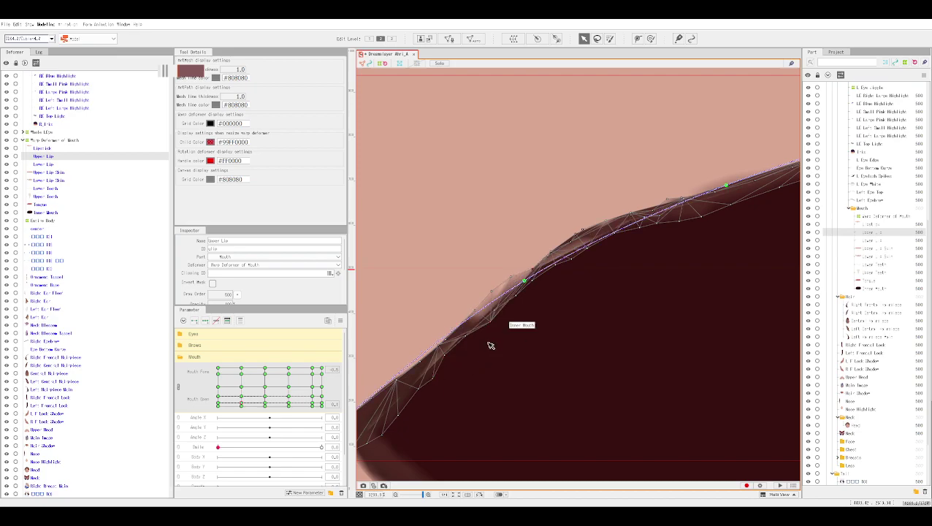
Undo the reshaping of the bend opposite the fang and shift the Upper Lip's selected outer-edge vertices slightly downward and inward.
{"action": "left_click", "coordinate": [509, 334]}
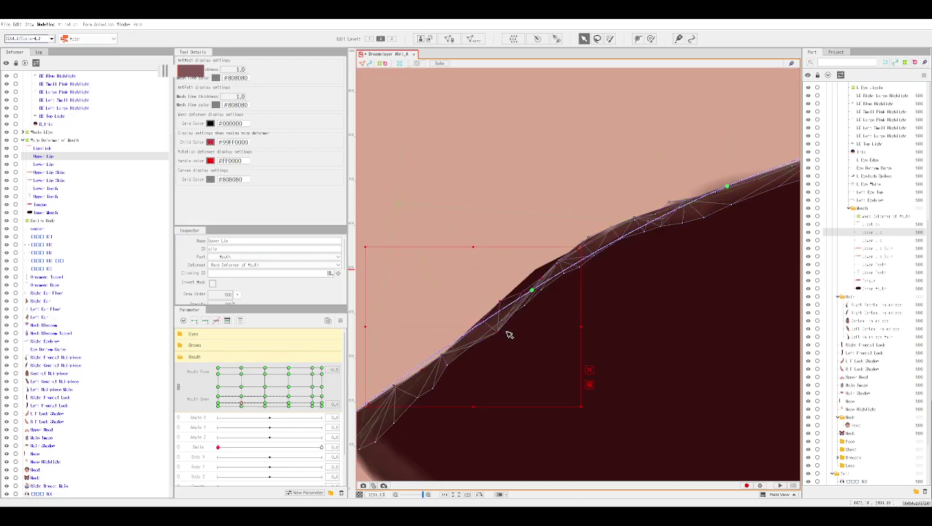
{"action": "left_click_drag", "start_coordinate": [509, 335], "coordinate": [512, 332]}
{"action": "key", "text": "ctrl+z"}
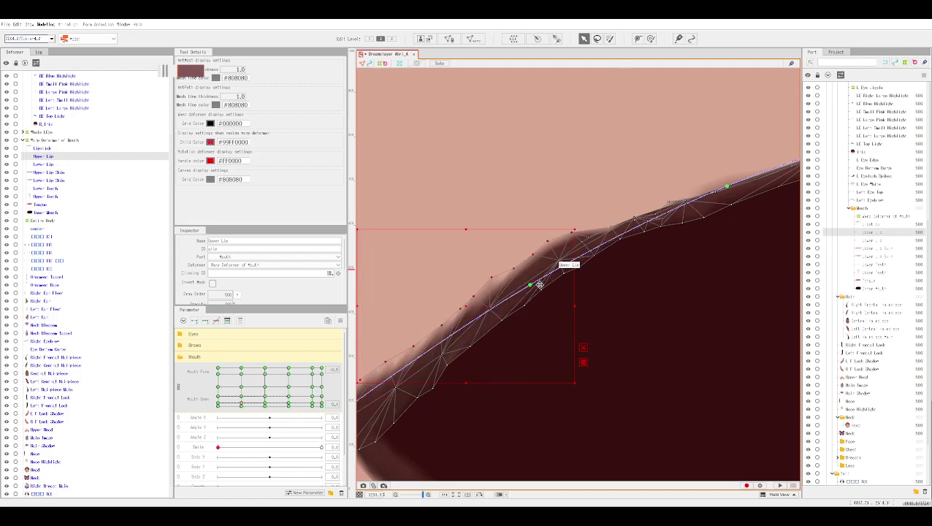
{"action": "left_click_drag", "start_coordinate": [499, 280], "coordinate": [505, 320]}
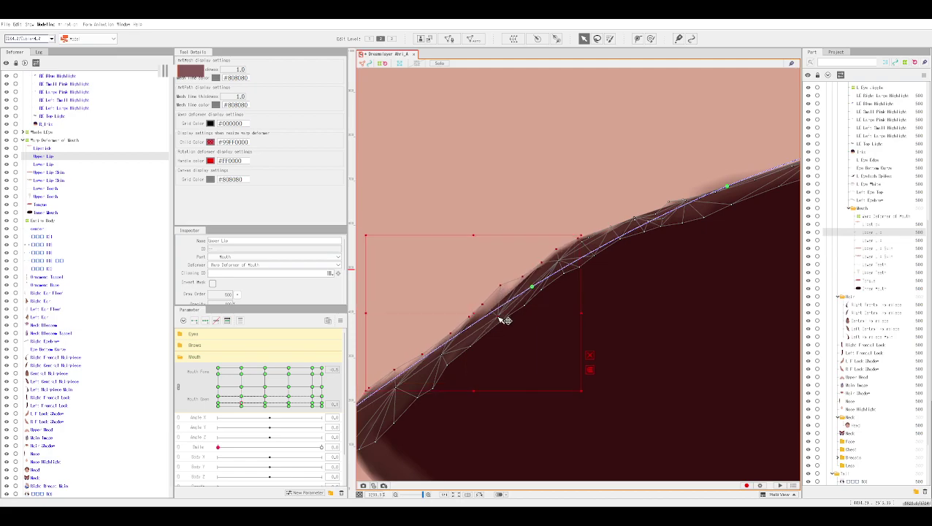
{"action": "left_click", "coordinate": [635, 398]}
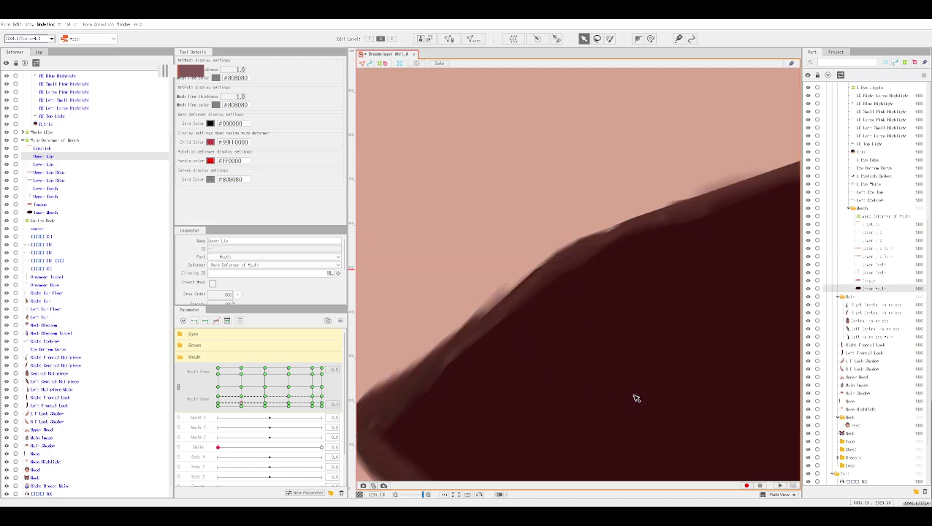
Nudge the Upper Lip's path point at the mouth corner opposite the fang slightly inward.
{"action": "left_click", "coordinate": [500, 317]}
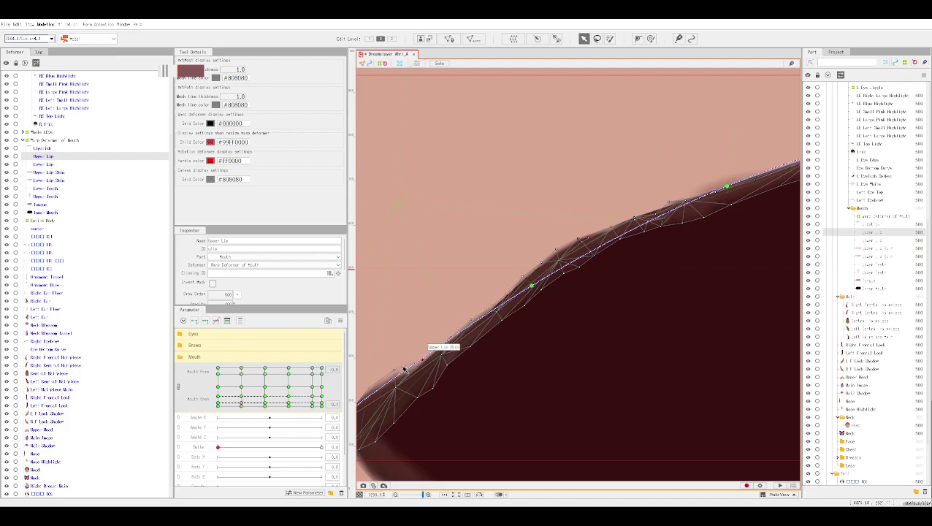
{"action": "left_click_drag", "start_coordinate": [395, 359], "coordinate": [509, 308]}
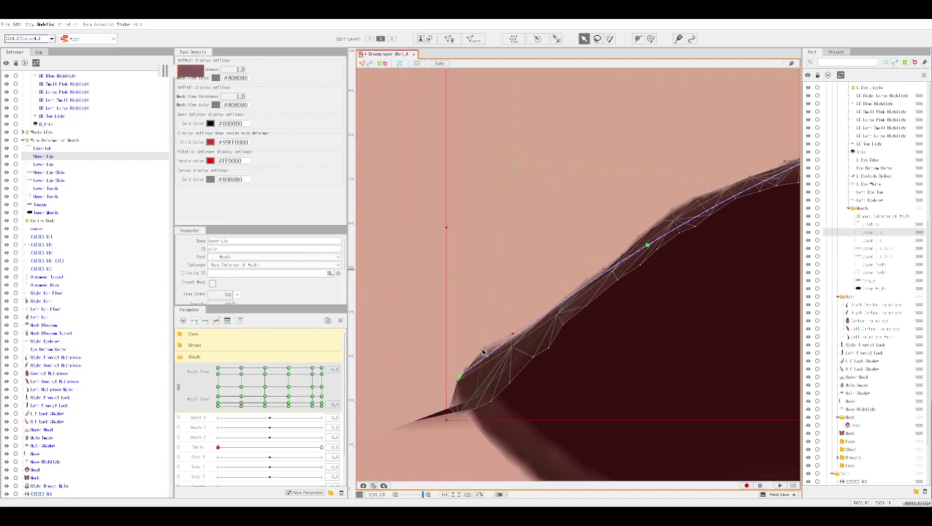
{"action": "left_click", "coordinate": [462, 377]}
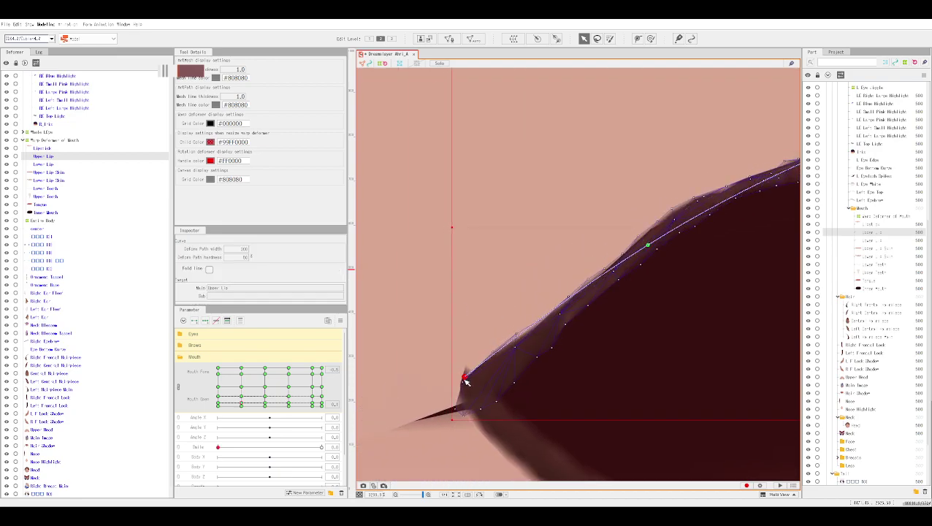
Raise the Lower Lip Skin's vertices at the corner opposite the fang and shift the Upper Lip Skin's corner vertex slightly down and inward.
{"action": "left_click", "coordinate": [442, 410]}
{"action": "left_click", "coordinate": [445, 423]}
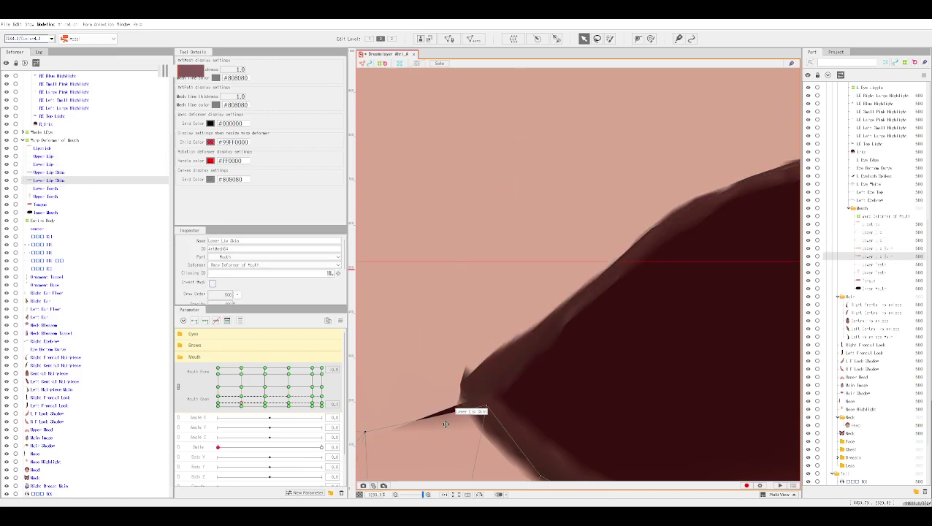
{"action": "left_click_drag", "start_coordinate": [492, 410], "coordinate": [491, 401]}
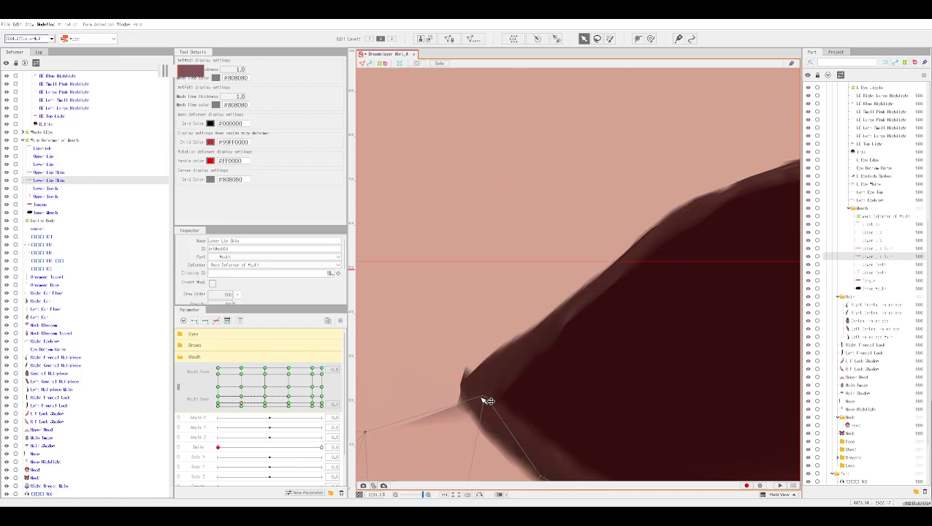
{"action": "left_click", "coordinate": [423, 401]}
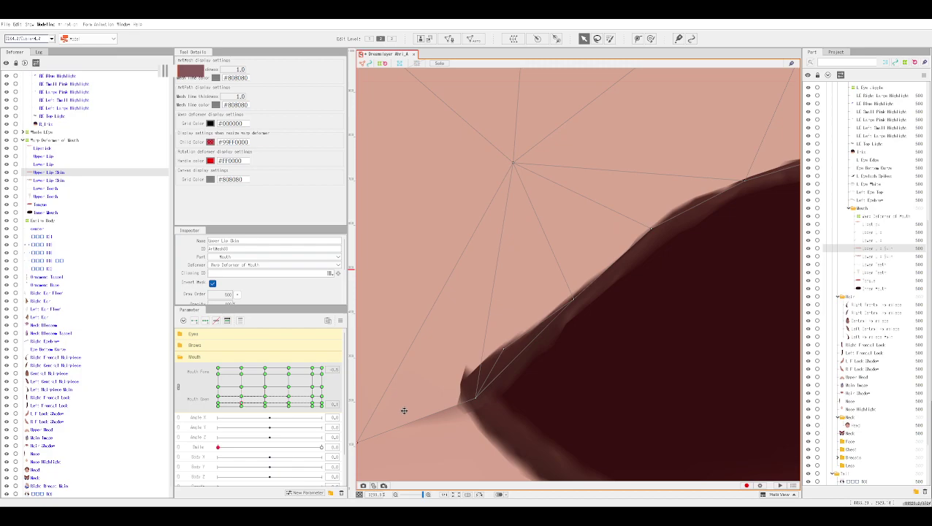
{"action": "left_click", "coordinate": [442, 418]}
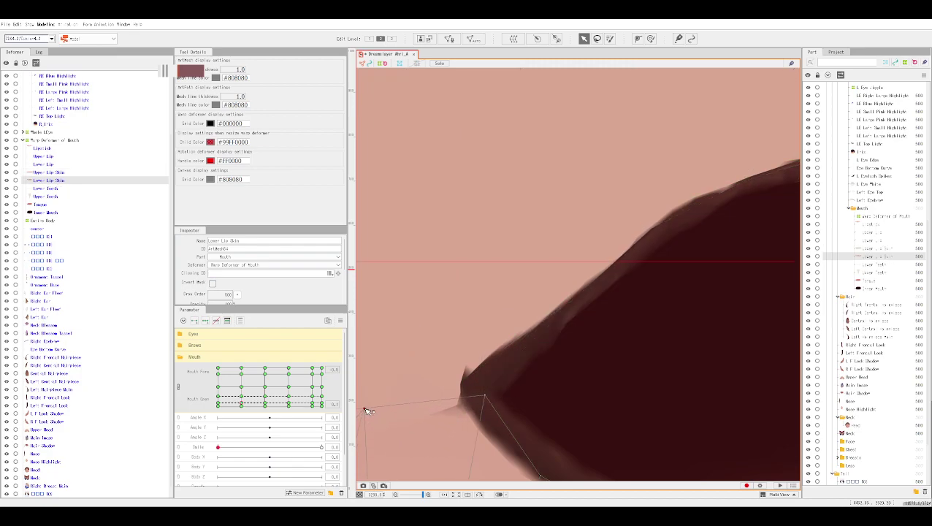
{"action": "left_click", "coordinate": [479, 396]}
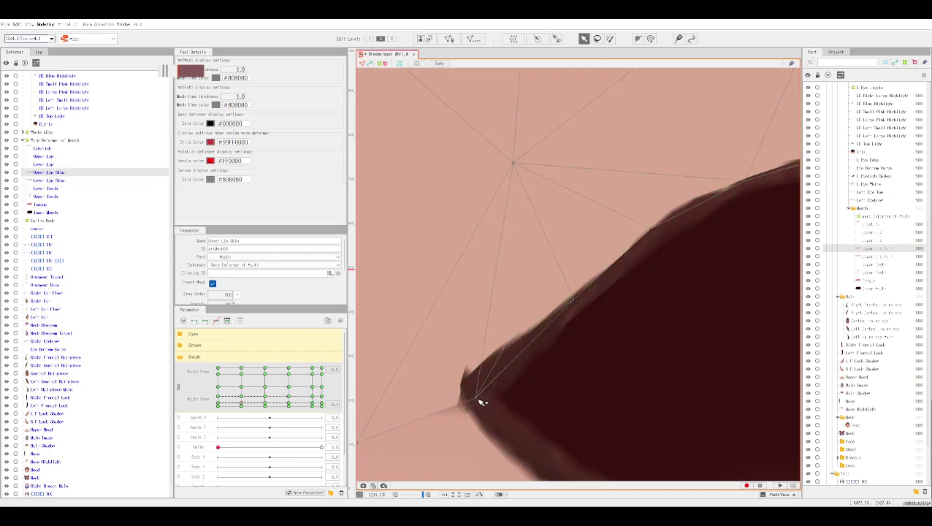
{"action": "left_click_drag", "start_coordinate": [479, 401], "coordinate": [484, 406]}
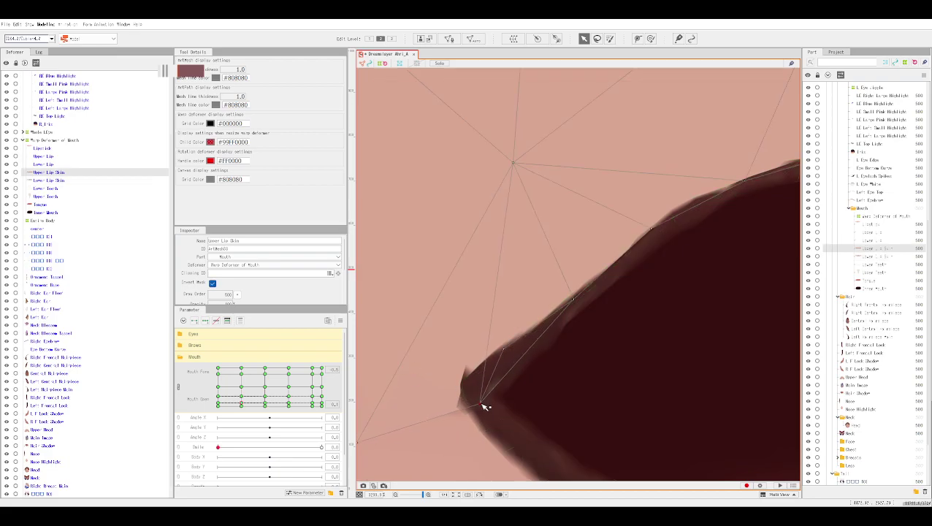
Reposition the Upper Lip's end path point slightly down and inward so its tip meets the Lower Lip at the corner opposite the fang.
{"action": "left_click", "coordinate": [482, 440]}
{"action": "left_click", "coordinate": [482, 391]}
{"action": "left_click", "coordinate": [463, 381]}
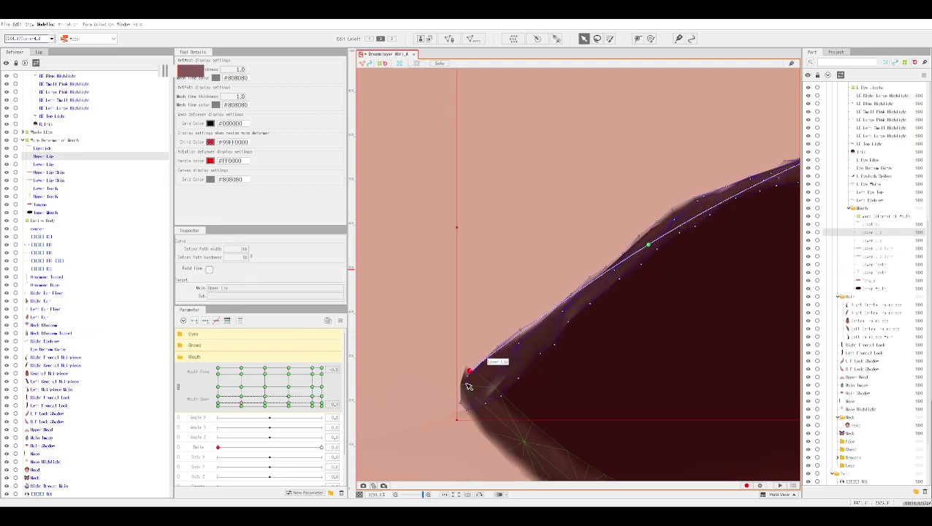
{"action": "left_click", "coordinate": [465, 385]}
{"action": "left_click", "coordinate": [482, 381]}
{"action": "left_click", "coordinate": [468, 394]}
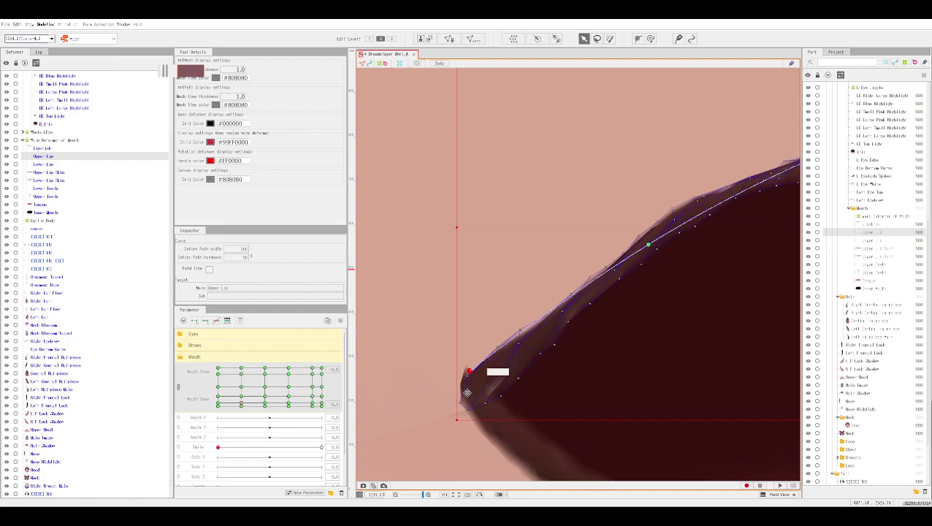
{"action": "mouse_move", "coordinate": [469, 379]}
{"action": "left_mouse_down"}
{"action": "mouse_move", "coordinate": [474, 387]}
{"action": "mouse_move", "coordinate": [460, 387]}
{"action": "mouse_move", "coordinate": [471, 386]}
{"action": "left_mouse_up"}
Adjust the Upper Lip's outer edge near the bend opposite the fang, undo the last nudge and check the contour with the selection hidden.
{"action": "left_click_drag", "start_coordinate": [626, 258], "coordinate": [606, 272]}
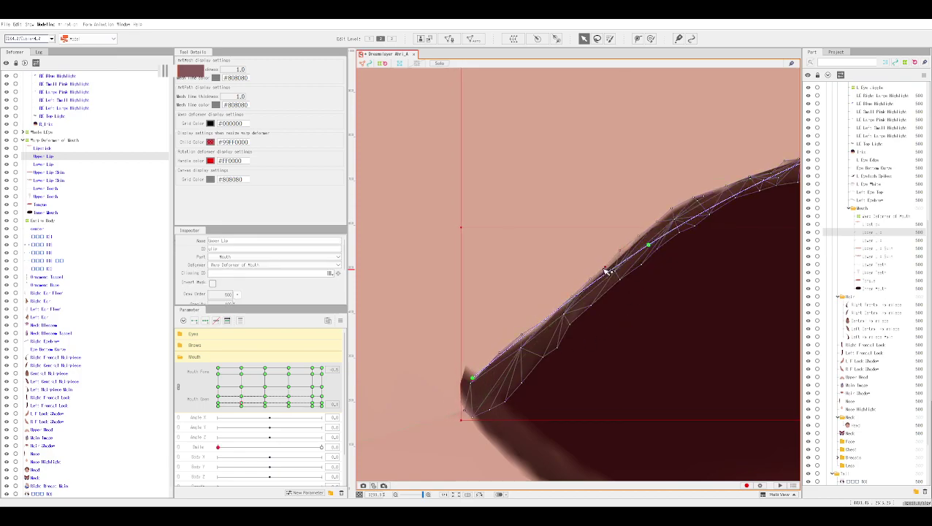
{"action": "left_click", "coordinate": [647, 246]}
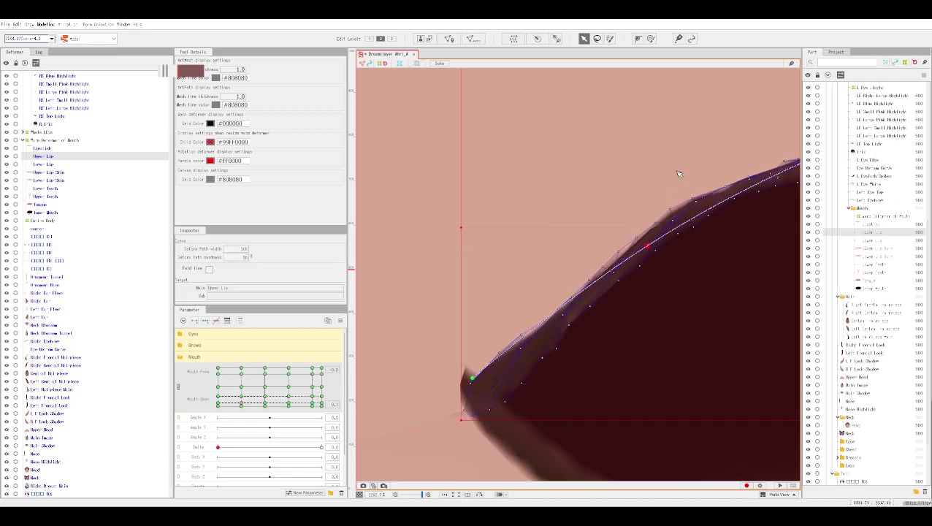
{"action": "key", "text": "ctrl+z"}
{"action": "key", "text": "ctrl+h"}
{"action": "left_click_drag", "start_coordinate": [656, 165], "coordinate": [354, 198]}
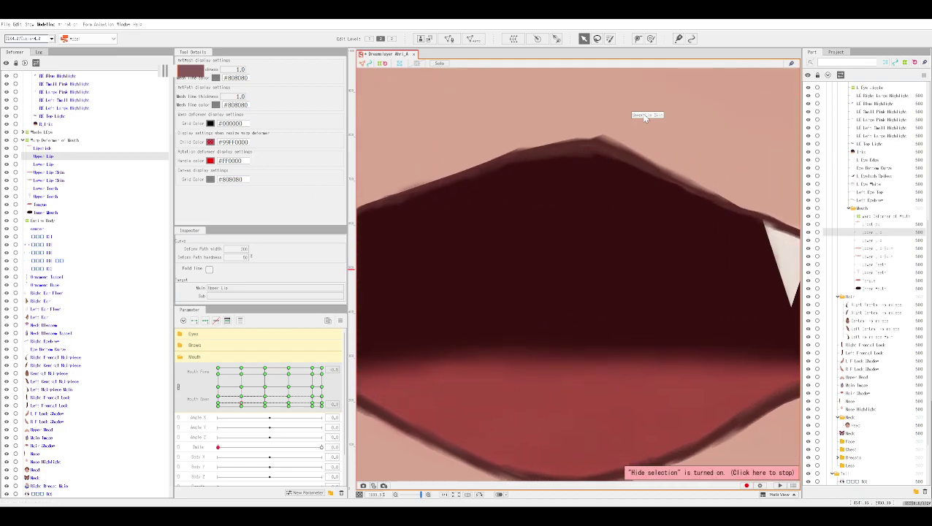
Smooth the Upper Lip's central peak by raising the inner-edge vertices beneath it and lowering the protruding outer-edge vertex.
{"action": "double_click", "coordinate": [590, 145]}
{"action": "scroll", "coordinate": [590, 145], "scroll_direction": "up", "scroll_amount": 3}
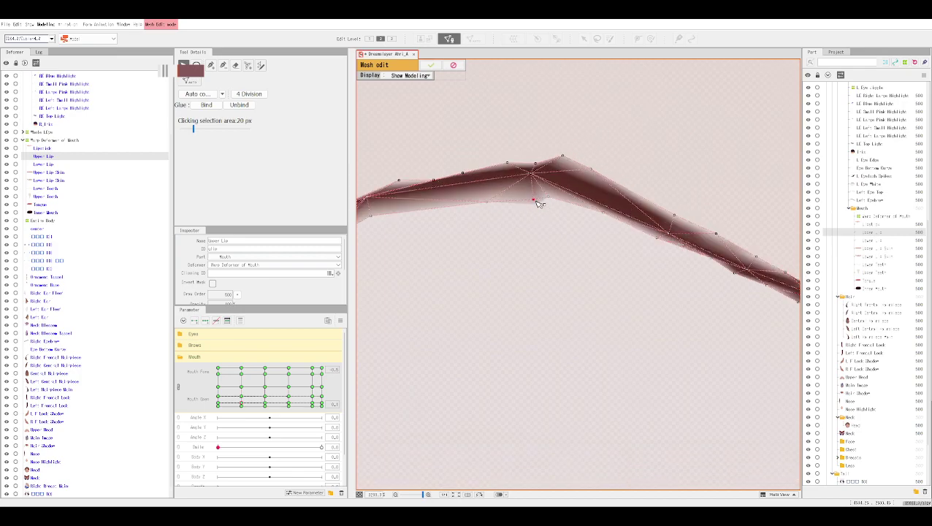
{"action": "left_click", "coordinate": [431, 65]}
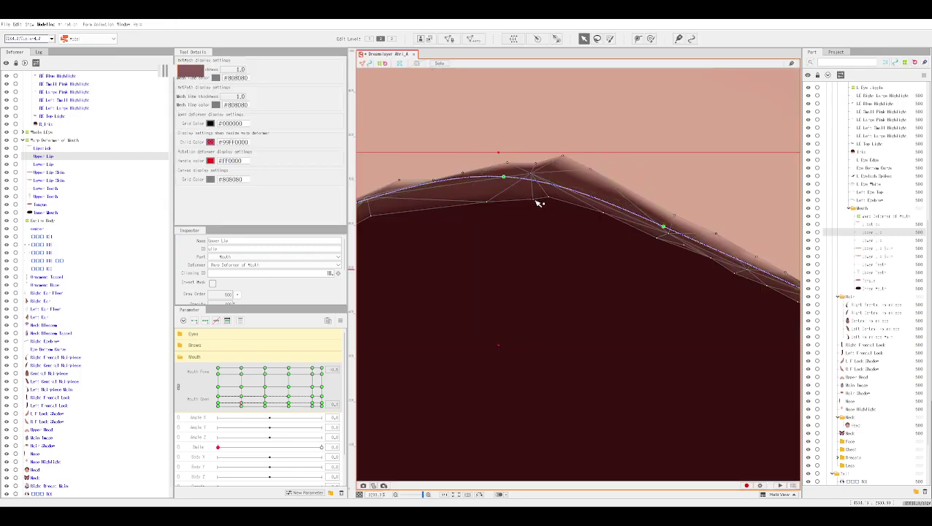
{"action": "left_click_drag", "start_coordinate": [535, 195], "coordinate": [558, 199]}
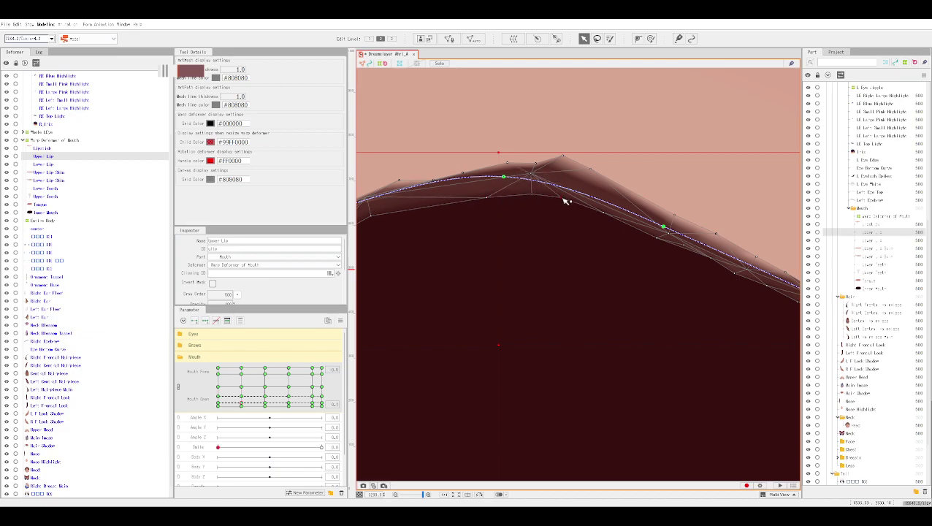
{"action": "scroll", "coordinate": [702, 216], "scroll_direction": "down", "scroll_amount": 2}
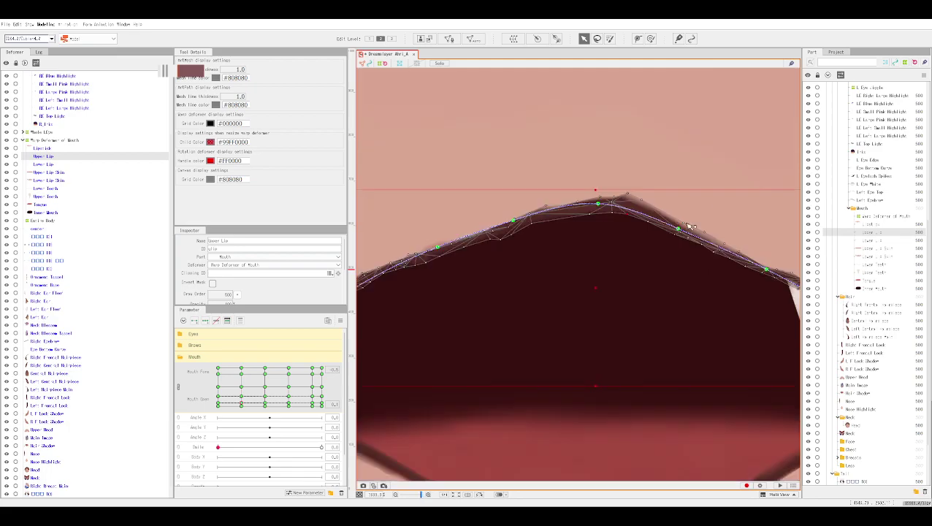
{"action": "left_click", "coordinate": [634, 199]}
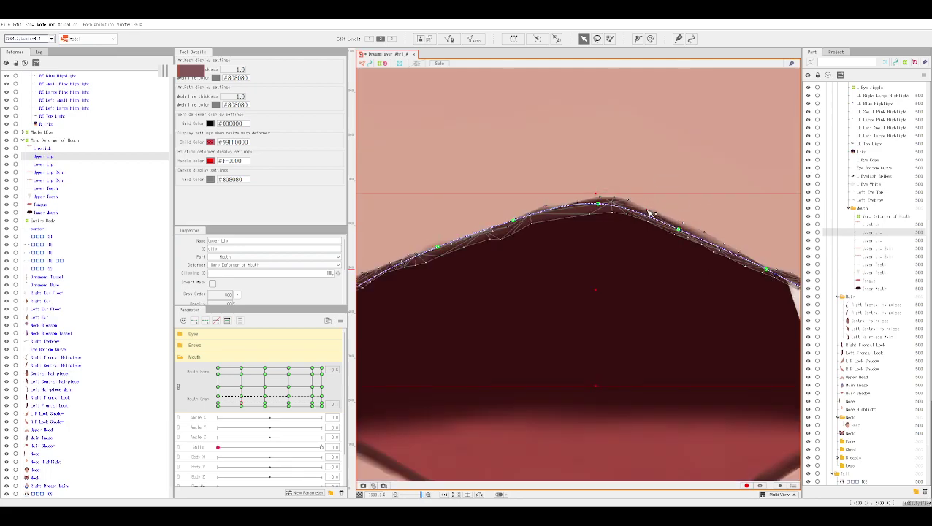
{"action": "scroll", "coordinate": [707, 210], "scroll_direction": "down", "scroll_amount": 3}
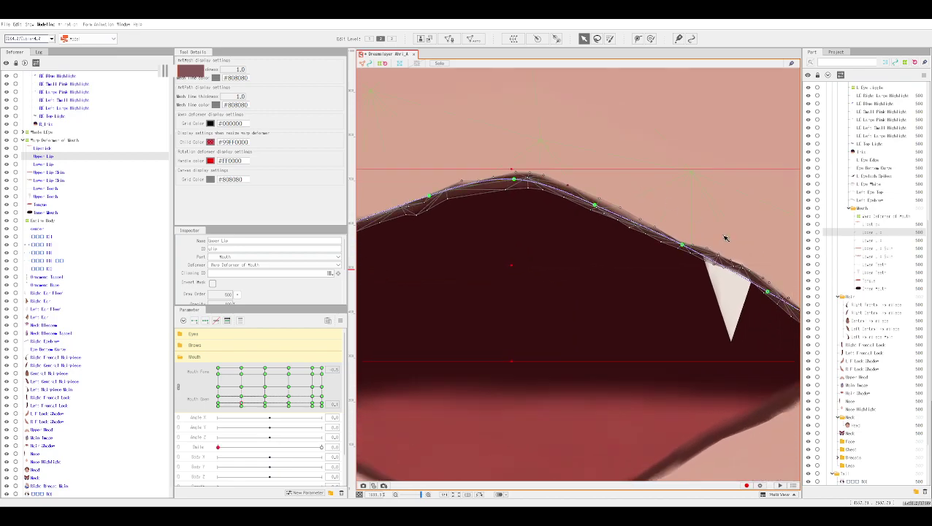
{"action": "left_click_drag", "start_coordinate": [727, 237], "coordinate": [696, 225]}
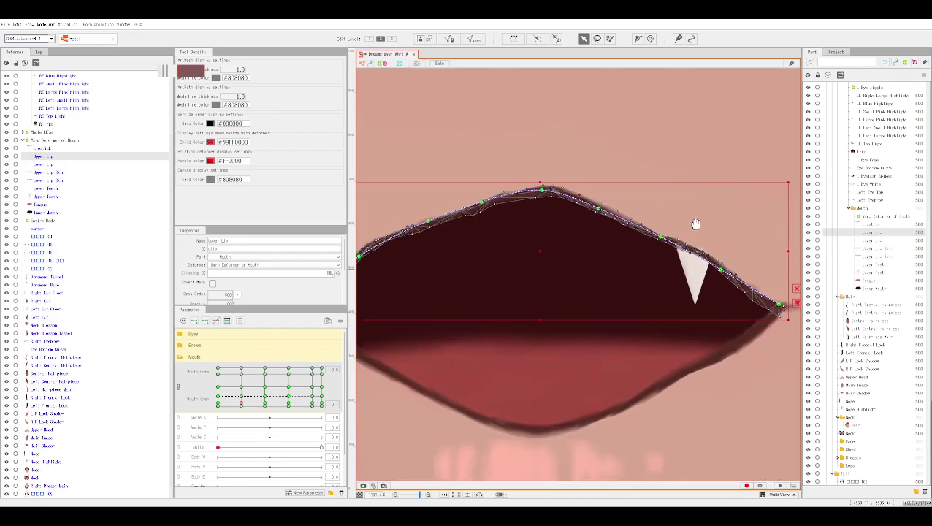
Examine the Lower Lip's mesh and contour from the fang-side corner to the opposite corner.
{"action": "left_click", "coordinate": [673, 383]}
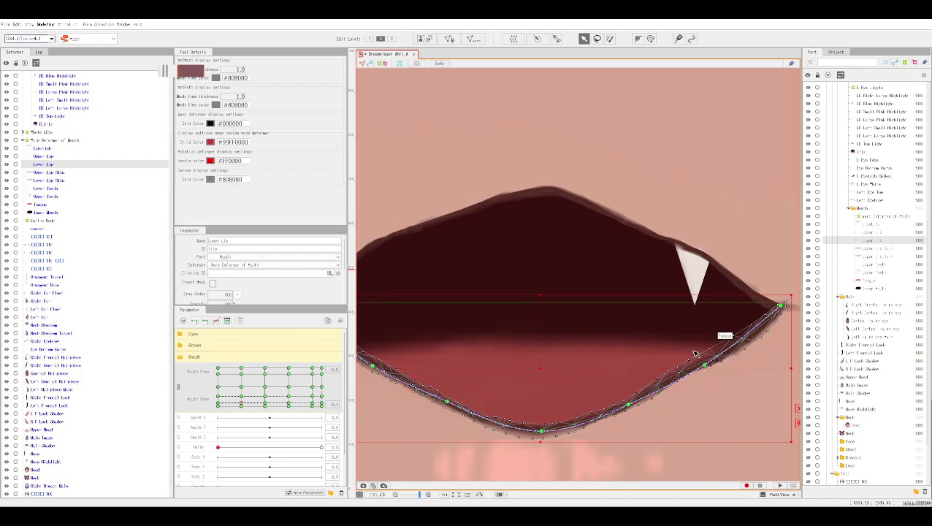
{"action": "scroll", "coordinate": [658, 392], "scroll_direction": "up", "scroll_amount": 2}
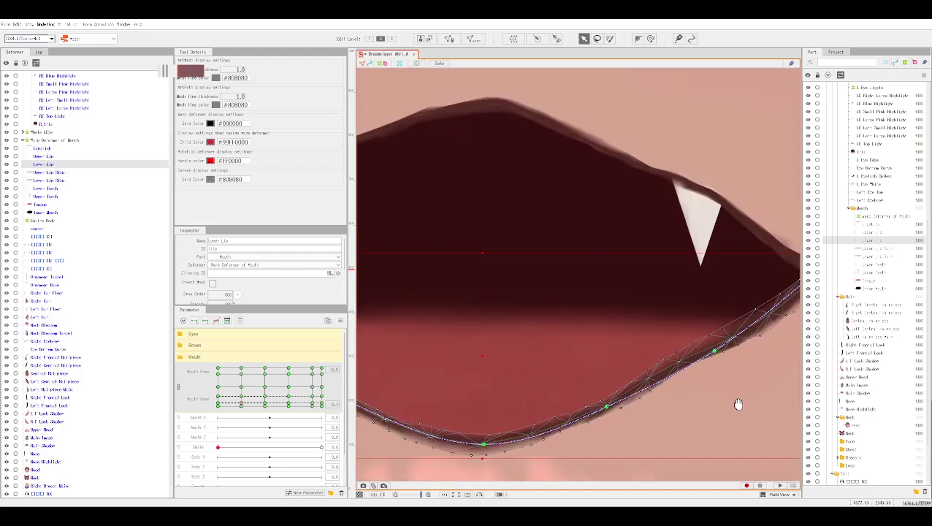
{"action": "scroll", "coordinate": [593, 427], "scroll_direction": "down", "scroll_amount": 1}
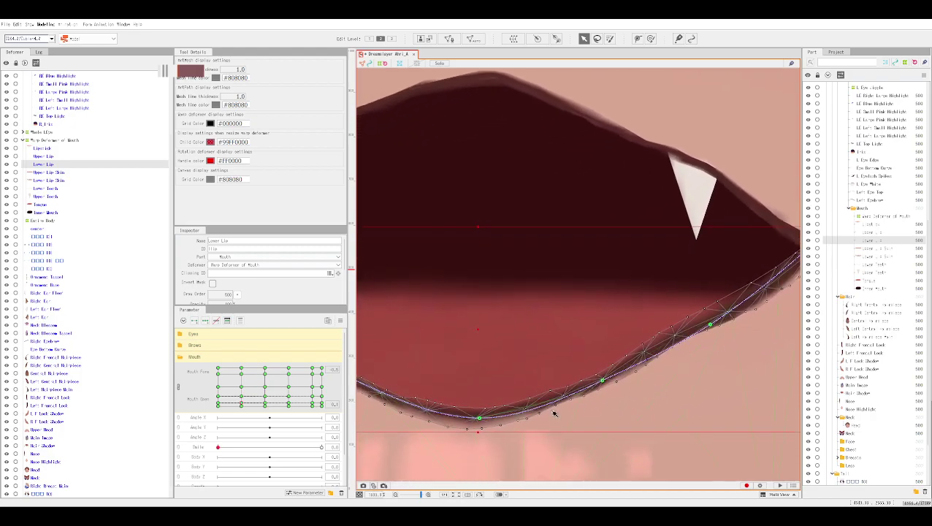
{"action": "scroll", "coordinate": [540, 392], "scroll_direction": "up", "scroll_amount": 2}
{"action": "left_click", "coordinate": [465, 342]}
{"action": "scroll", "coordinate": [506, 287], "scroll_direction": "down", "scroll_amount": 2}
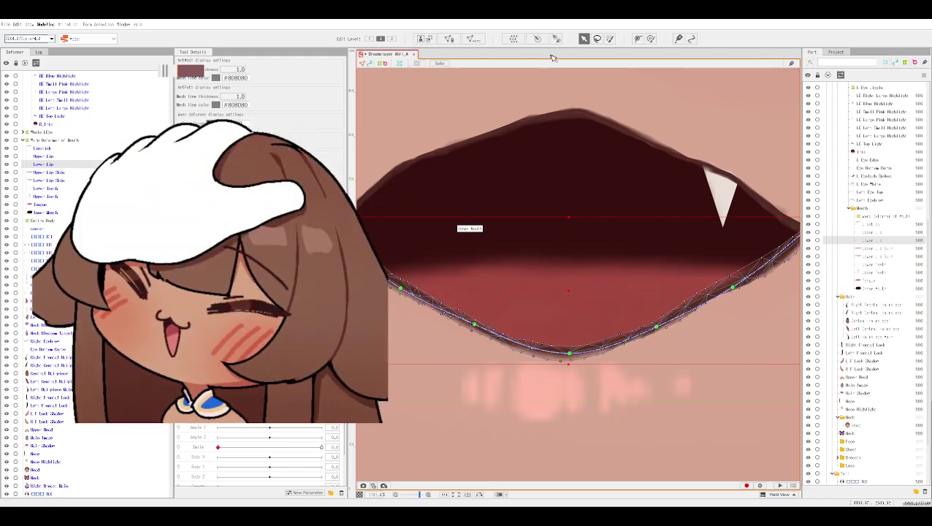
{"action": "left_click_drag", "start_coordinate": [496, 155], "coordinate": [564, 172]}
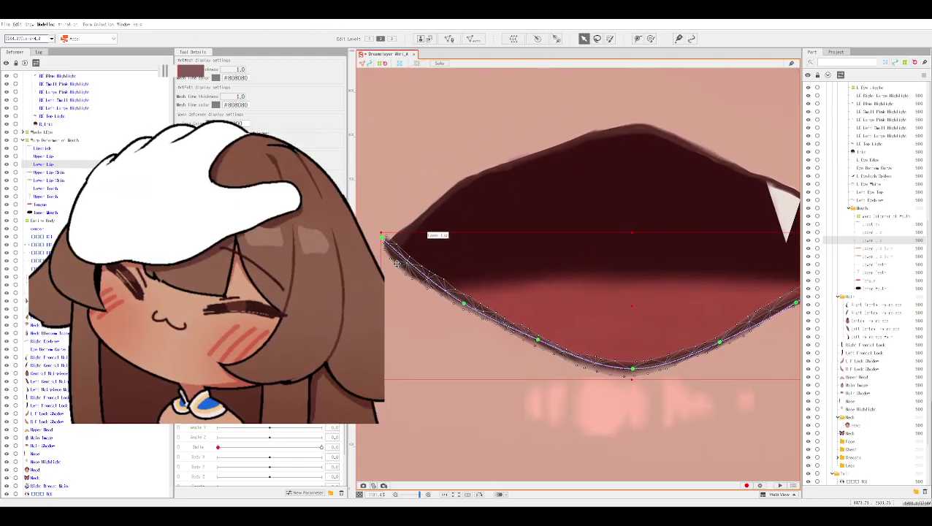
{"action": "left_click_drag", "start_coordinate": [605, 299], "coordinate": [514, 298]}
Try nudging the Upper Lip's path point at the bend beside the fang slightly upward.
{"action": "left_click", "coordinate": [656, 175]}
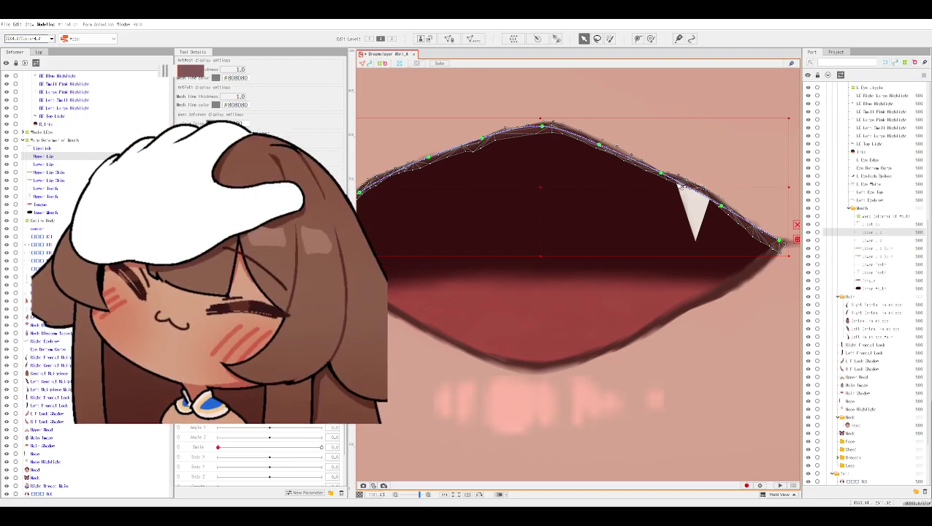
{"action": "scroll", "coordinate": [674, 175], "scroll_direction": "up", "scroll_amount": 5}
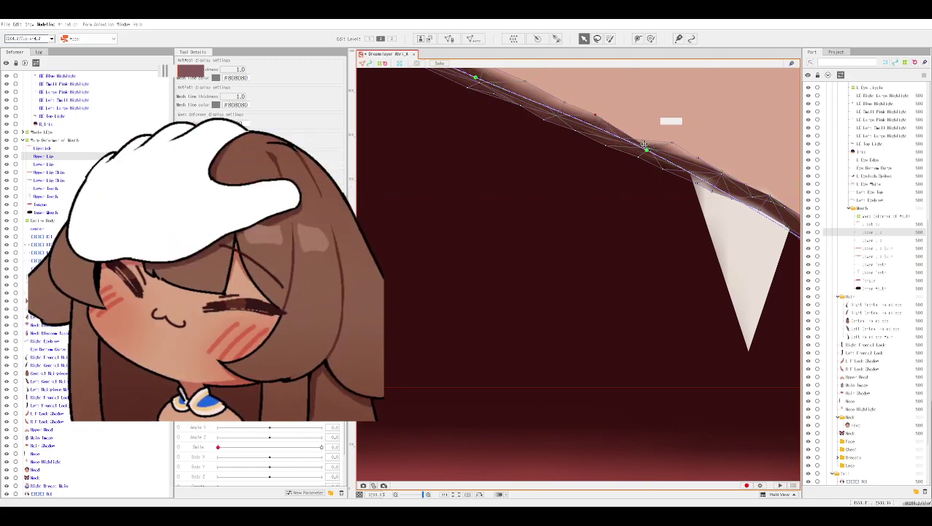
{"action": "left_click", "coordinate": [650, 150]}
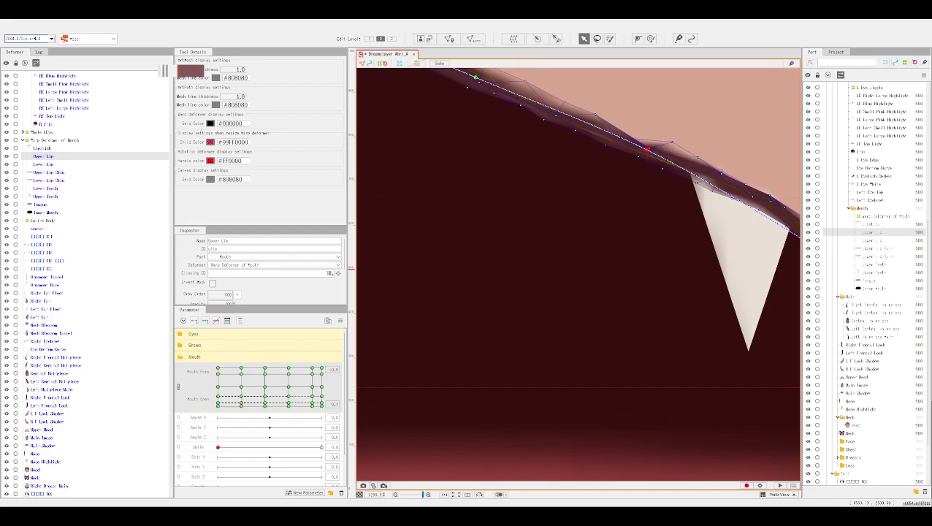
{"action": "left_click", "coordinate": [649, 150]}
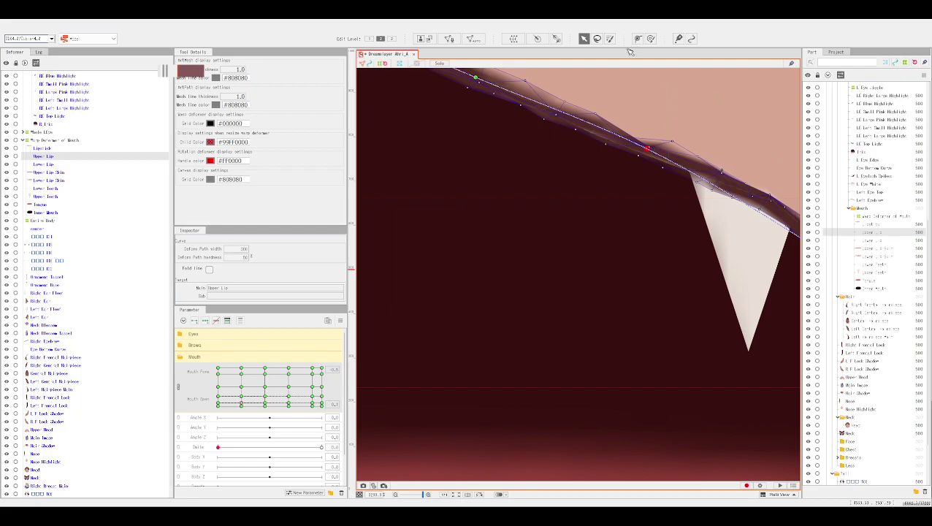
{"action": "key", "text": "Escape"}
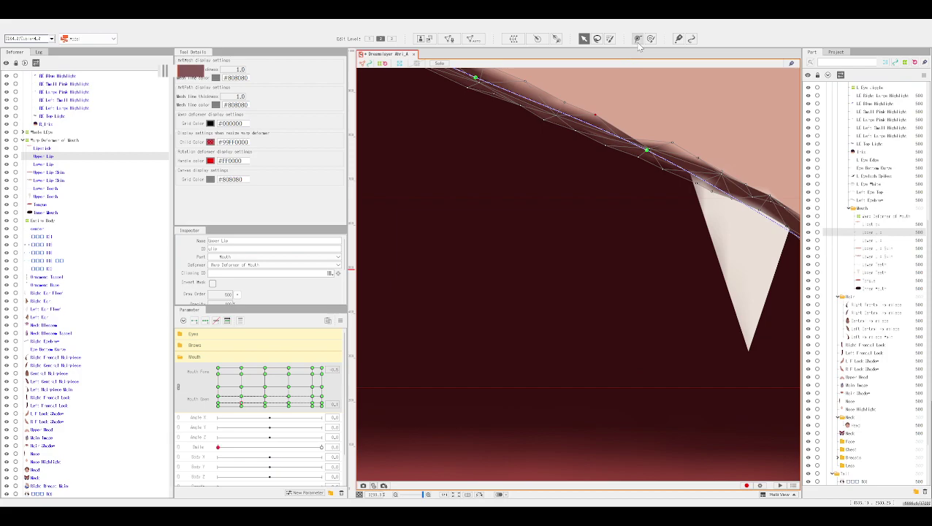
Shrink the selection brush to 1.0 px and paint-select the Upper Lip vertices around the bend beside the fang at 11% weight.
{"action": "left_click", "coordinate": [609, 38]}
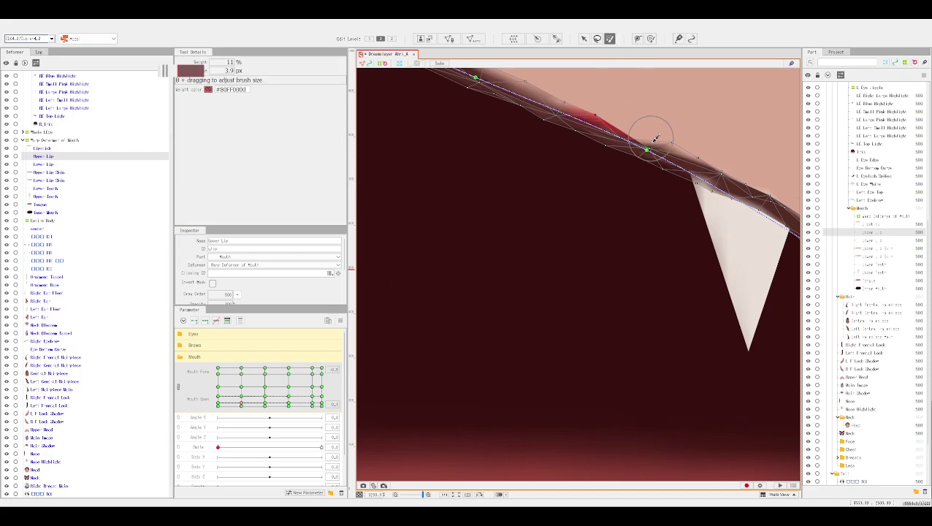
{"action": "mouse_move", "coordinate": [647, 138]}
{"action": "left_mouse_down"}
{"action": "mouse_move", "coordinate": [651, 131]}
{"action": "mouse_move", "coordinate": [645, 152]}
{"action": "left_mouse_up"}
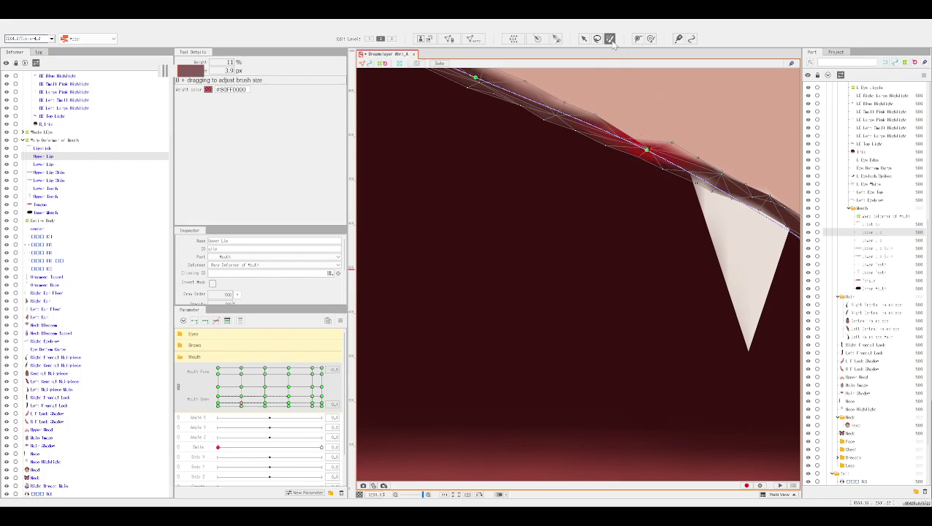
{"action": "left_click", "coordinate": [647, 119]}
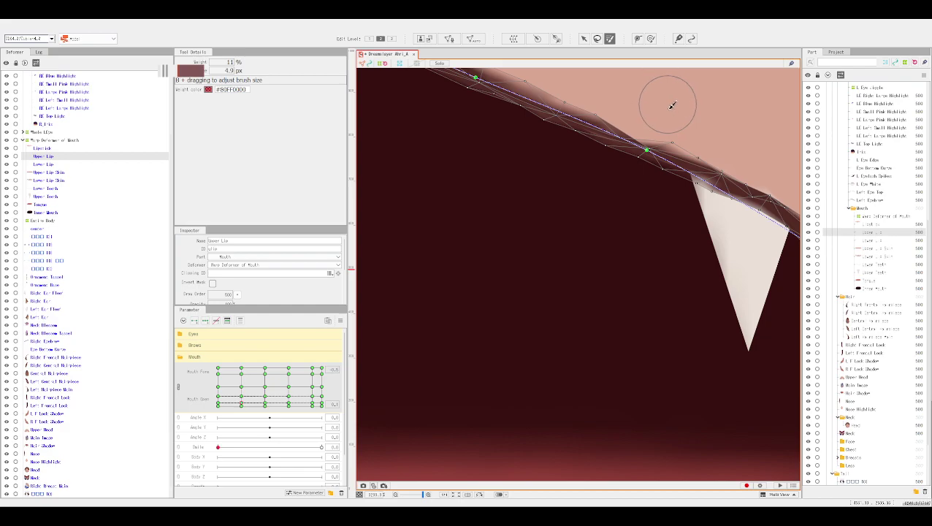
{"action": "left_click_drag", "start_coordinate": [674, 106], "coordinate": [619, 117]}
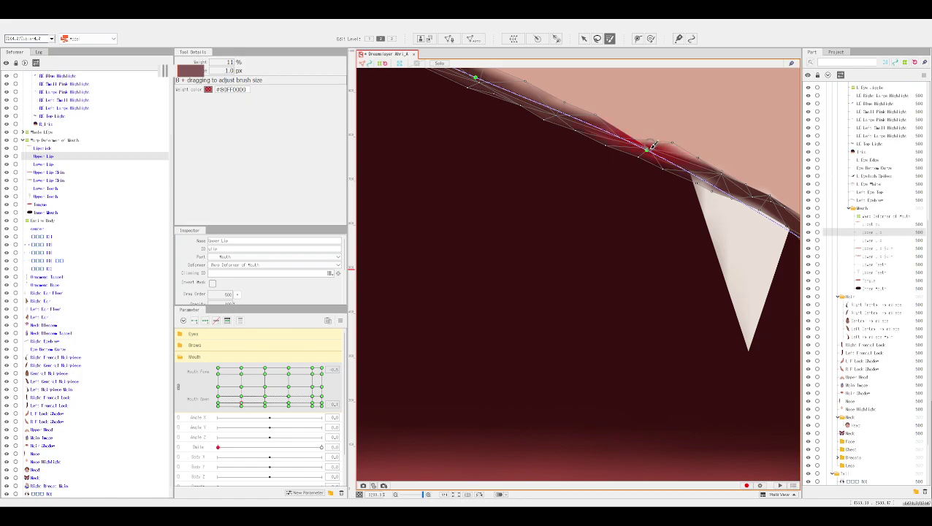
Nudge the Upper Lip's path point at the bend beside the fang slightly toward the lip's central peak.
{"action": "left_click", "coordinate": [584, 38]}
{"action": "left_click", "coordinate": [654, 151]}
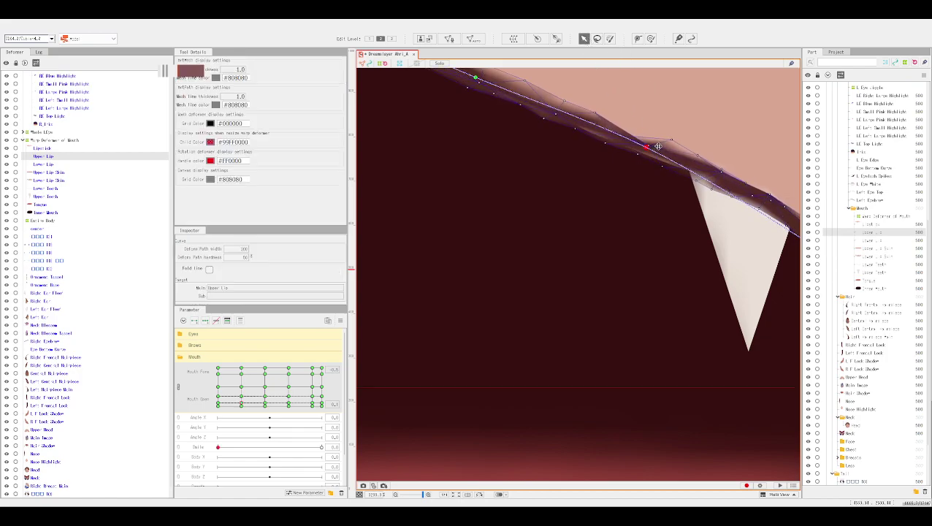
{"action": "left_click", "coordinate": [655, 151]}
{"action": "left_click", "coordinate": [653, 151]}
{"action": "left_click", "coordinate": [655, 152]}
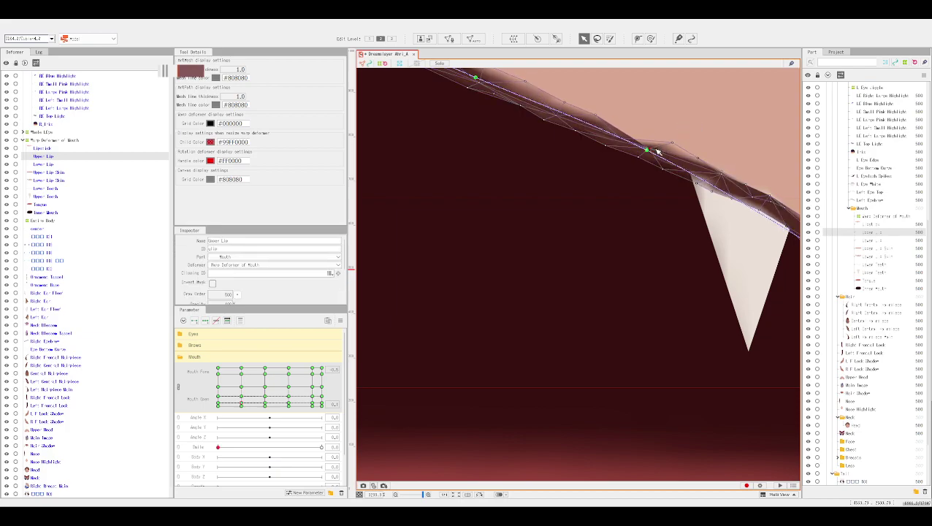
{"action": "left_click", "coordinate": [653, 151]}
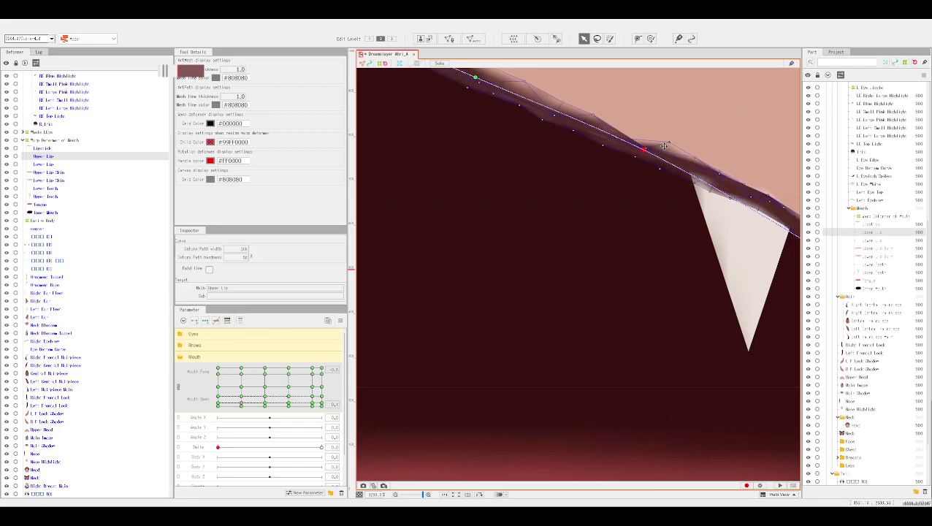
Brush-select the Upper Lip's outer-edge vertices at the bend beside the fang and raise them slightly.
{"action": "left_click", "coordinate": [609, 38]}
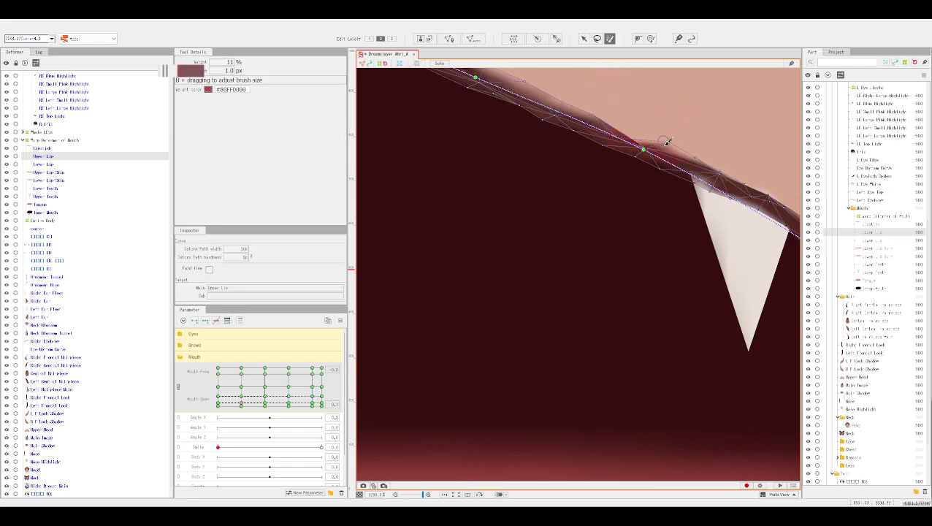
{"action": "key", "text": "v"}
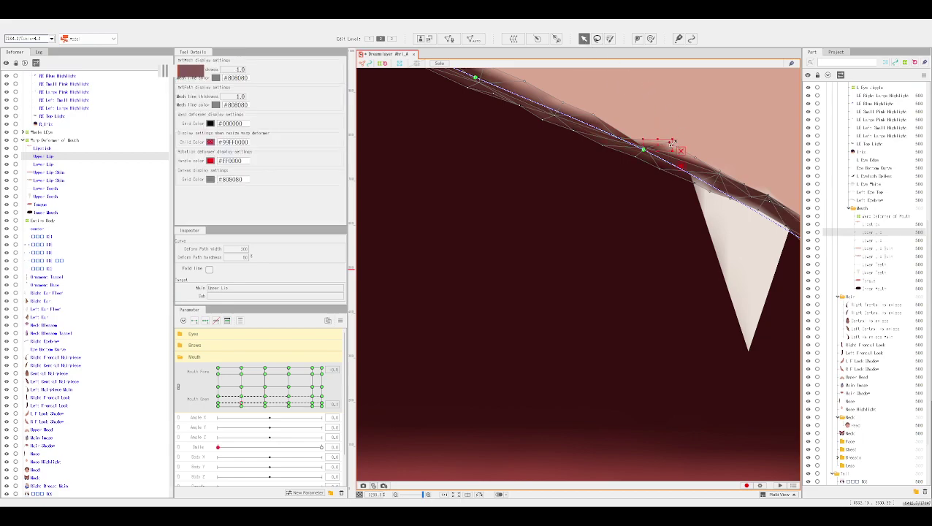
{"action": "left_click_drag", "start_coordinate": [677, 145], "coordinate": [680, 130]}
{"action": "left_click", "coordinate": [678, 129]}
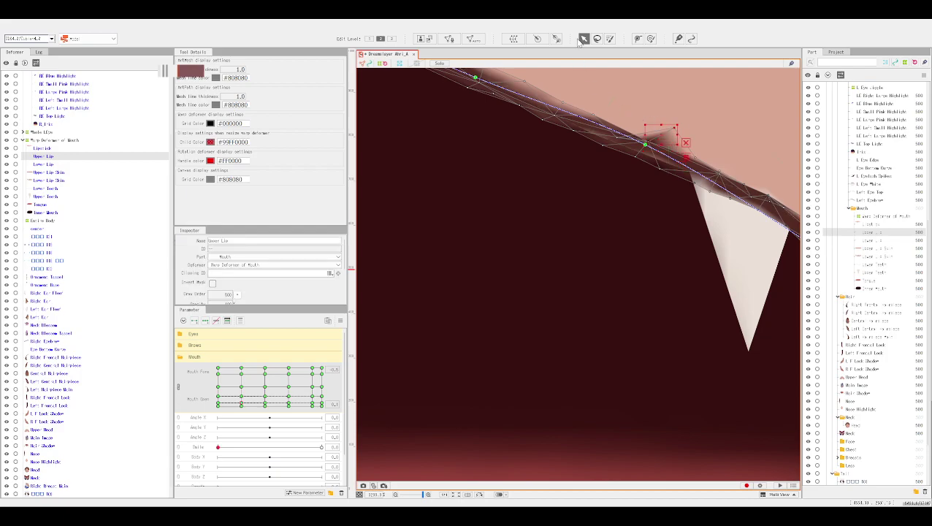
Check the Upper Lip's contour beside the fang and flatten the protruding outer-edge vertices into the curve.
{"action": "left_click", "coordinate": [671, 121]}
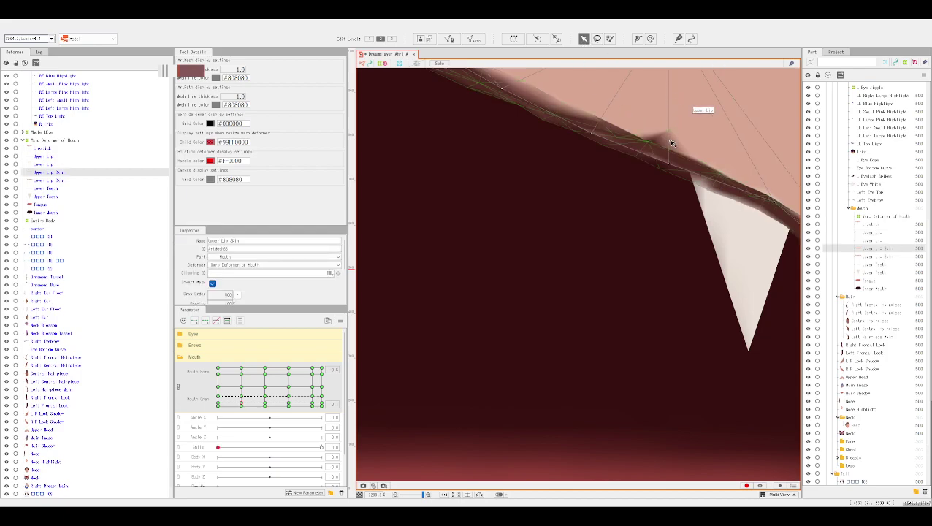
{"action": "left_click", "coordinate": [670, 144]}
{"action": "left_click", "coordinate": [709, 117]}
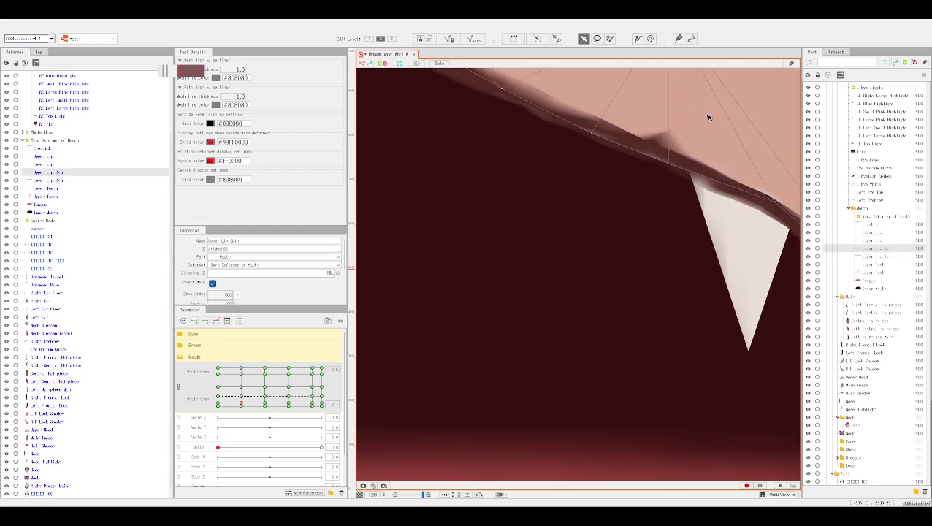
{"action": "left_click", "coordinate": [700, 120]}
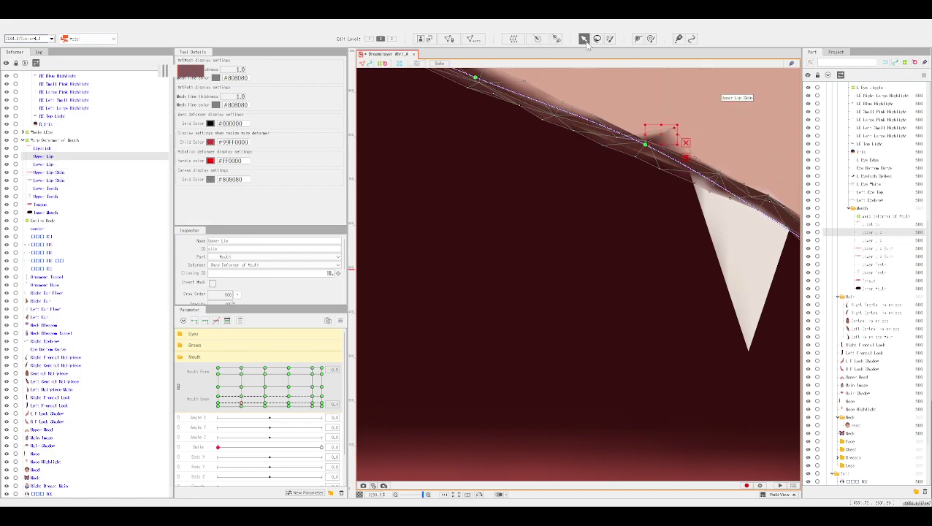
{"action": "left_click", "coordinate": [640, 204]}
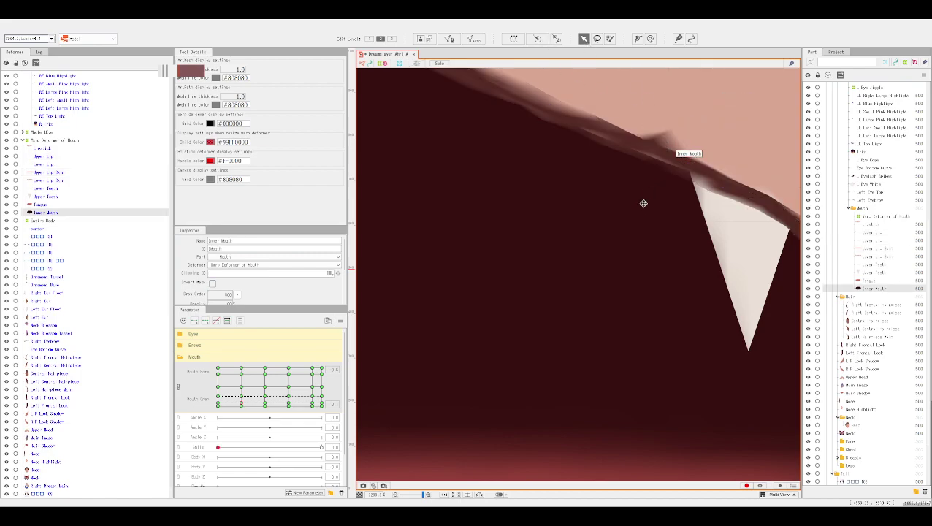
{"action": "left_click", "coordinate": [671, 133]}
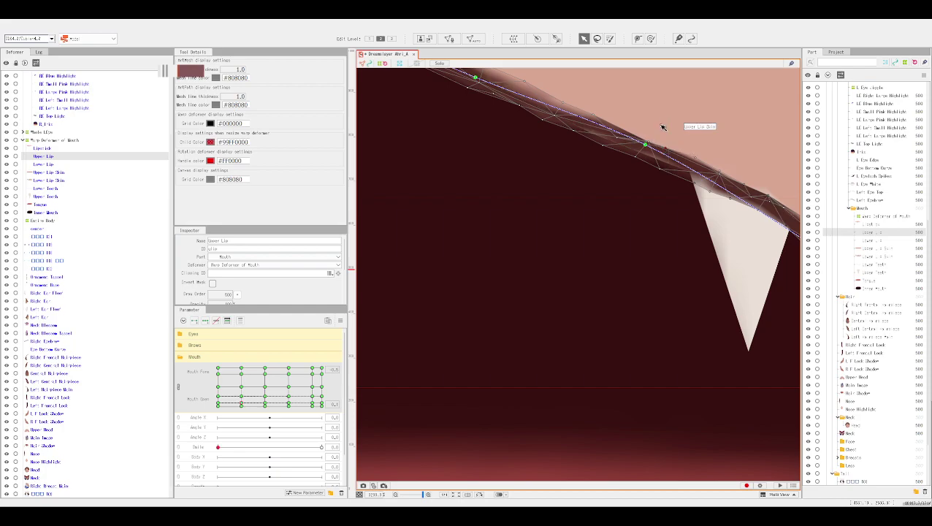
Examine the slightly open mouth's lip contours and skin meshes, first up close and then across the whole face.
{"action": "scroll", "coordinate": [666, 117], "scroll_direction": "down", "scroll_amount": 5}
{"action": "left_click", "coordinate": [718, 257]}
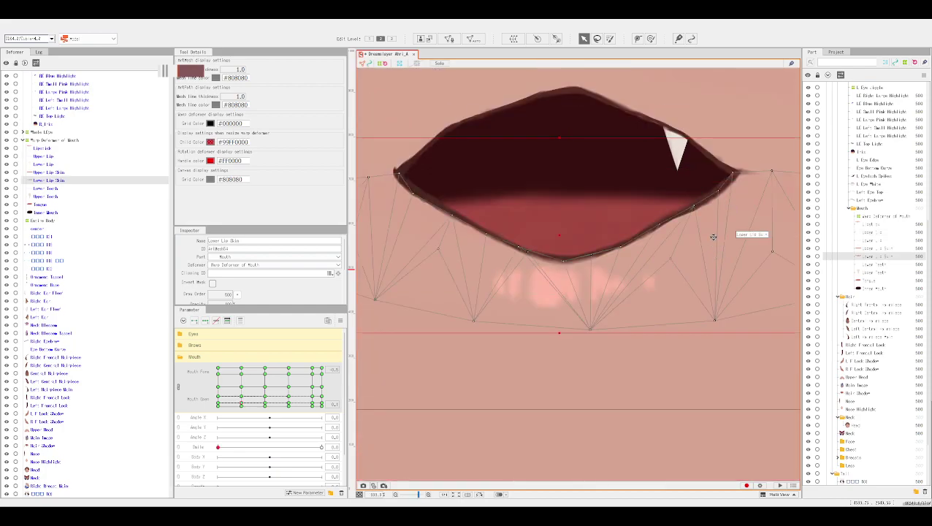
{"action": "scroll", "coordinate": [679, 95], "scroll_direction": "up", "scroll_amount": 3}
{"action": "left_click", "coordinate": [669, 100]}
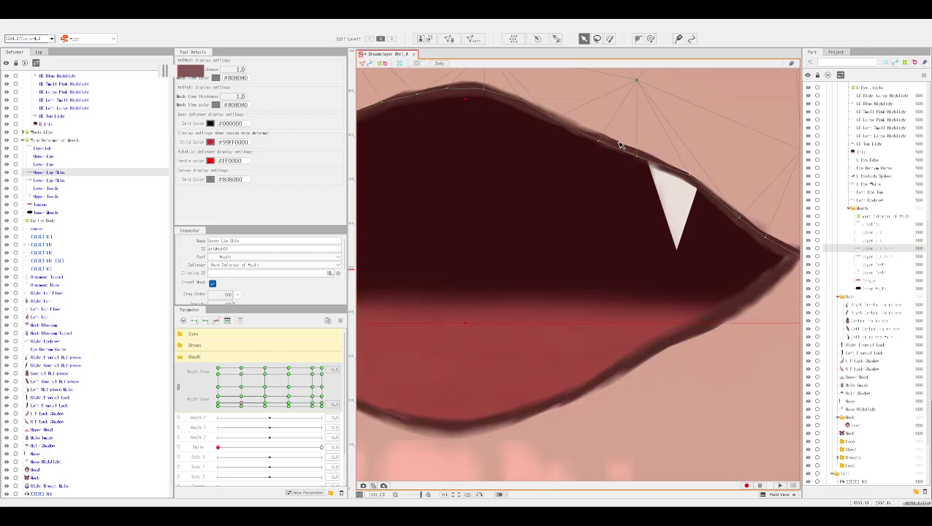
{"action": "scroll", "coordinate": [597, 150], "scroll_direction": "up", "scroll_amount": 2}
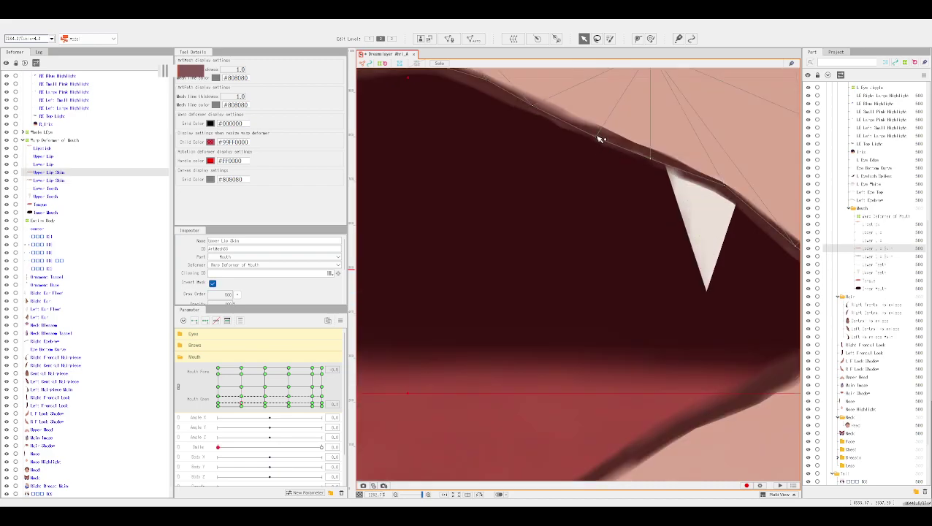
{"action": "left_click", "coordinate": [681, 178]}
{"action": "scroll", "coordinate": [630, 206], "scroll_direction": "down", "scroll_amount": 8}
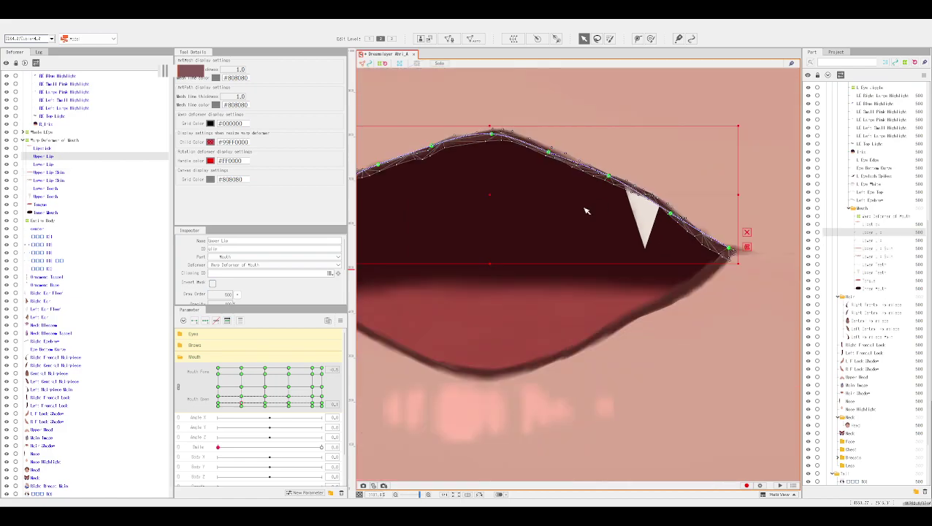
{"action": "left_click", "coordinate": [655, 324]}
{"action": "scroll", "coordinate": [656, 323], "scroll_direction": "down", "scroll_amount": 6}
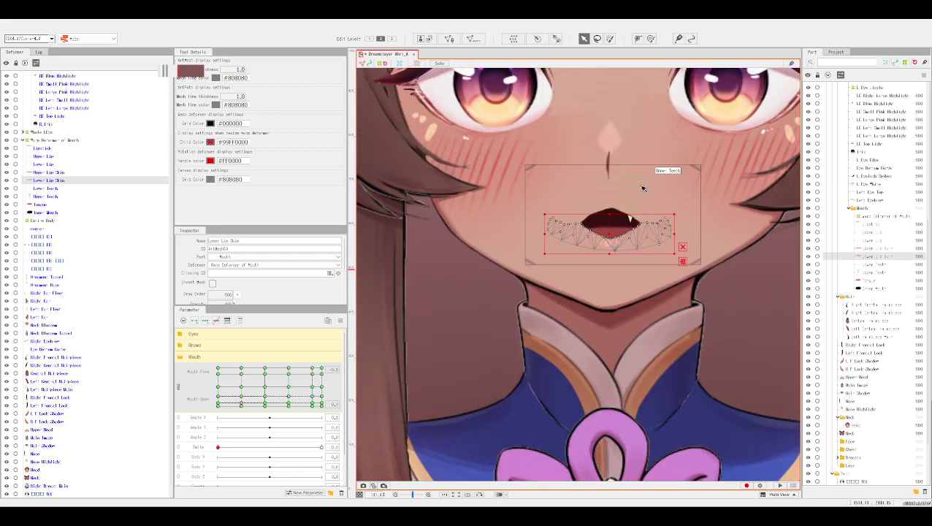
{"action": "left_click", "coordinate": [639, 186]}
{"action": "left_click_drag", "start_coordinate": [703, 192], "coordinate": [656, 268]}
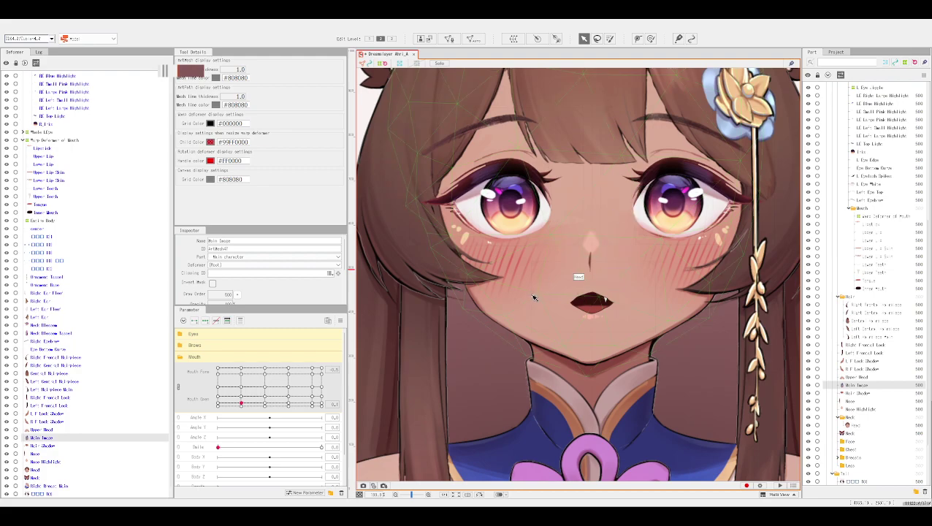
Move the mouth parameters to the closed smile key at maximum Mouth Form and Mouth Open 0.0.
{"action": "left_click", "coordinate": [242, 404]}
{"action": "left_click", "coordinate": [242, 405]}
{"action": "left_click", "coordinate": [242, 404]}
{"action": "left_click", "coordinate": [242, 405]}
{"action": "mouse_move", "coordinate": [242, 405]}
{"action": "left_mouse_down"}
{"action": "mouse_move", "coordinate": [199, 403]}
{"action": "mouse_move", "coordinate": [207, 407]}
{"action": "mouse_move", "coordinate": [197, 416]}
{"action": "mouse_move", "coordinate": [334, 454]}
{"action": "left_mouse_up"}
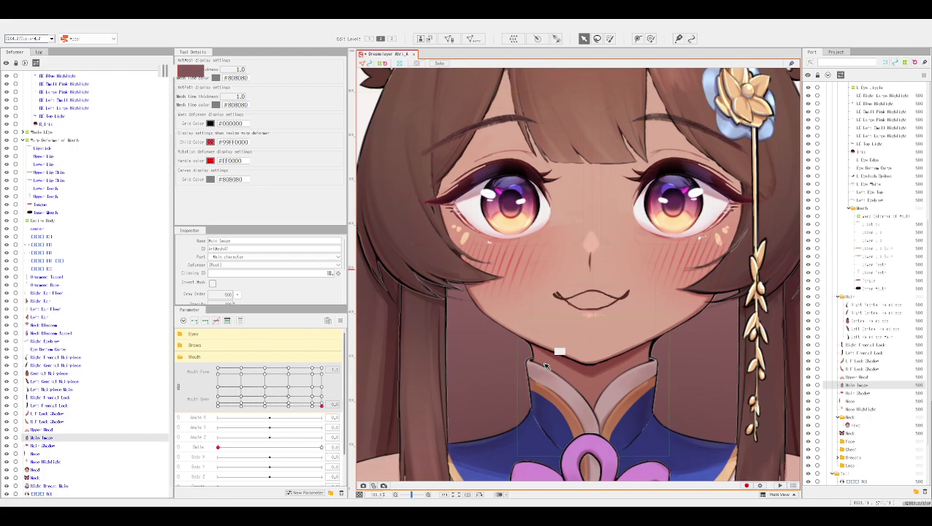
Hide the Lower Lip's wavy line at the closed smile key, leaving the Upper Lip's smile curve on its own.
{"action": "scroll", "coordinate": [577, 314], "scroll_direction": "up", "scroll_amount": 3}
{"action": "left_click", "coordinate": [620, 247]}
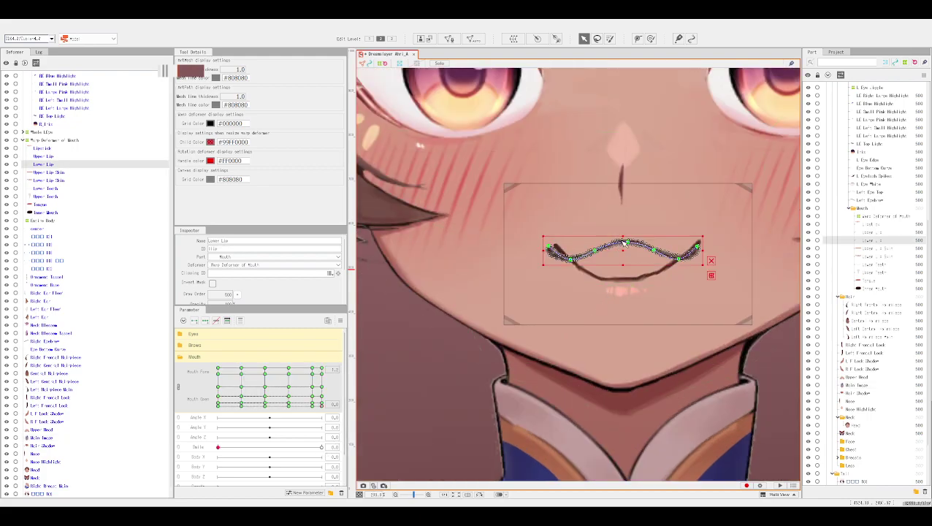
{"action": "left_click", "coordinate": [597, 280]}
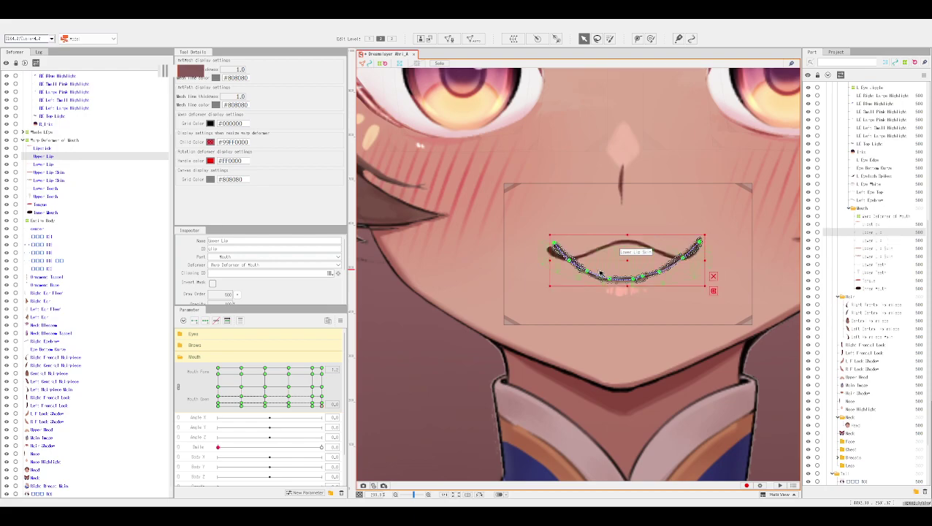
{"action": "left_click", "coordinate": [48, 165]}
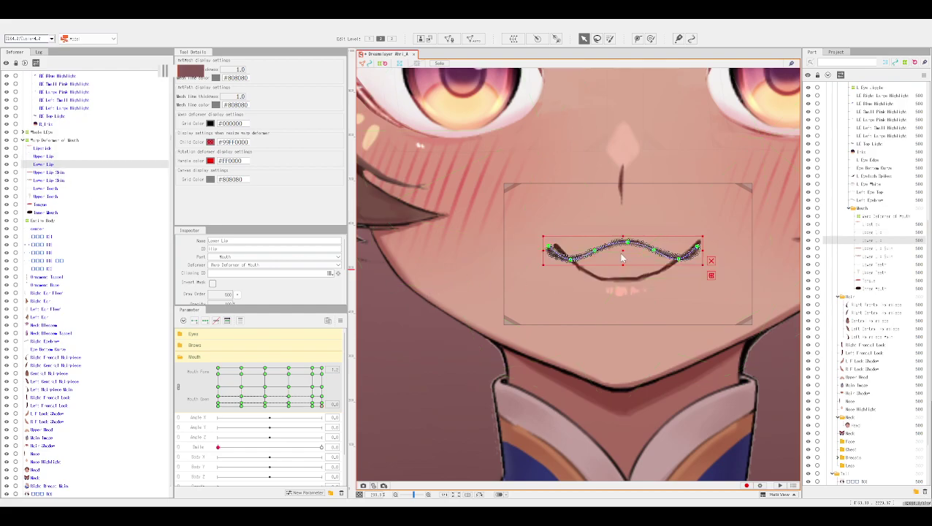
{"action": "key", "text": "ctrl+z"}
{"action": "left_click", "coordinate": [511, 238]}
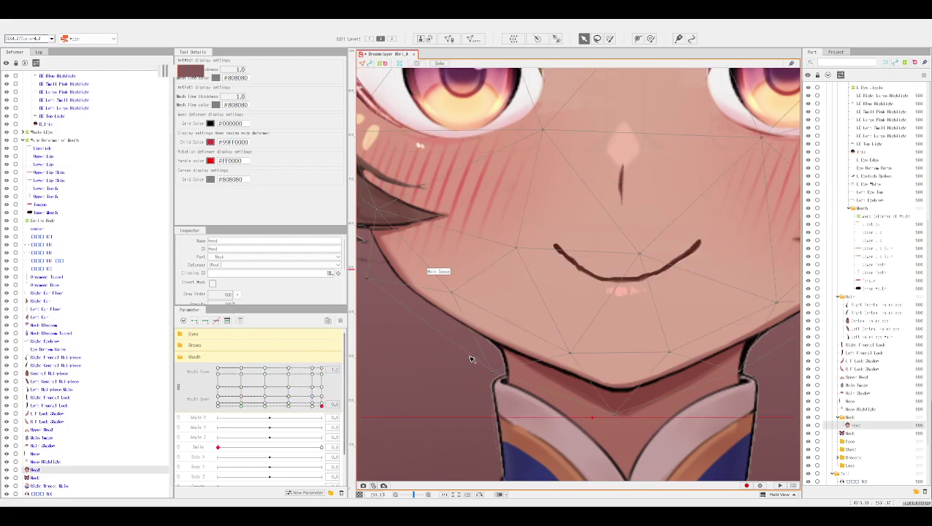
{"action": "key", "text": "ctrl+minus"}
{"action": "mouse_move", "coordinate": [322, 406]}
{"action": "left_mouse_down"}
{"action": "mouse_move", "coordinate": [266, 422]}
{"action": "mouse_move", "coordinate": [177, 424]}
{"action": "mouse_move", "coordinate": [373, 445]}
{"action": "left_mouse_up"}
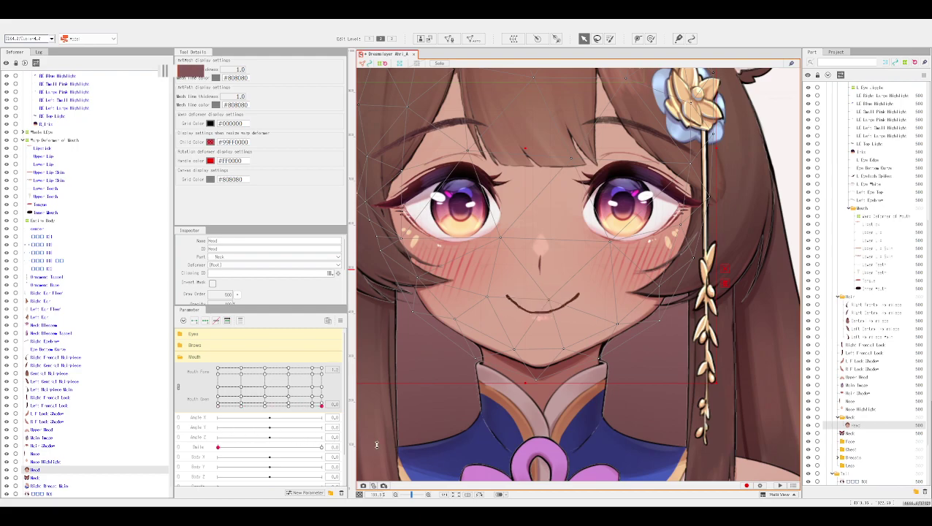
Pull in the Upper Lip's lower-edge vertices at the bulge near the corner opposite the fang to smooth the smile line.
{"action": "scroll", "coordinate": [544, 288], "scroll_direction": "up", "scroll_amount": 10}
{"action": "left_click", "coordinate": [554, 275]}
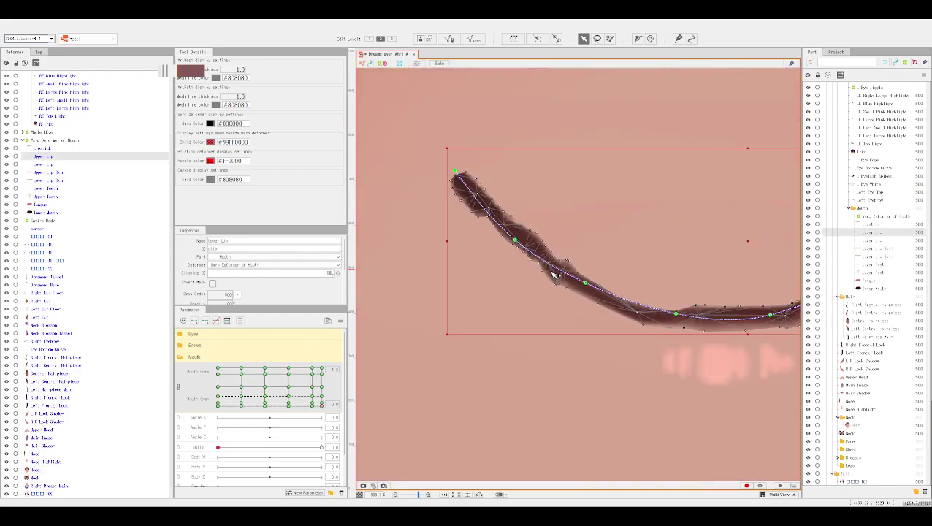
{"action": "scroll", "coordinate": [566, 268], "scroll_direction": "up", "scroll_amount": 2}
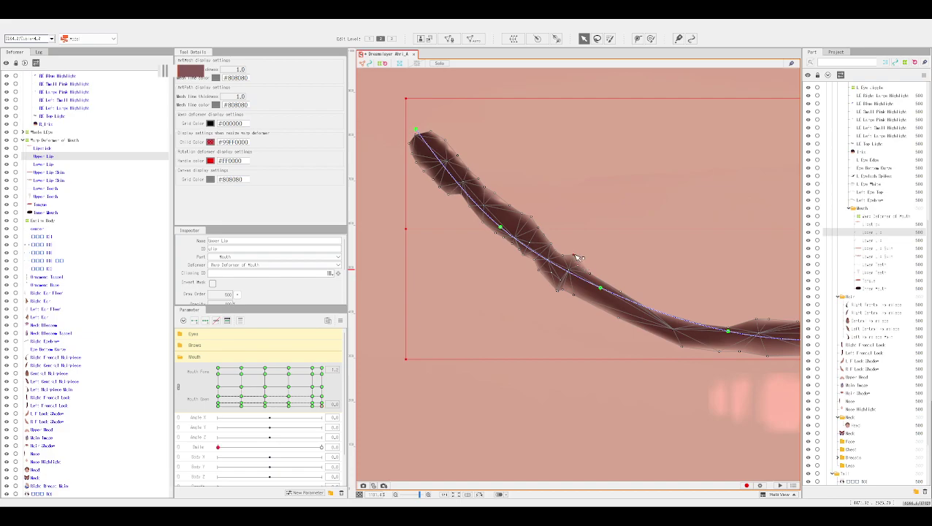
{"action": "scroll", "coordinate": [572, 261], "scroll_direction": "up", "scroll_amount": 2}
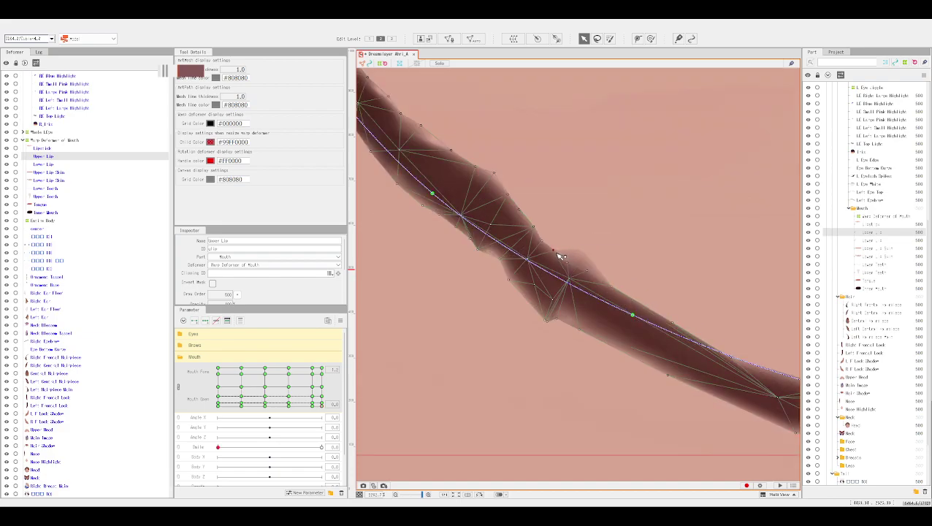
{"action": "key", "text": "ctrl+h"}
{"action": "key", "text": "ctrl+h"}
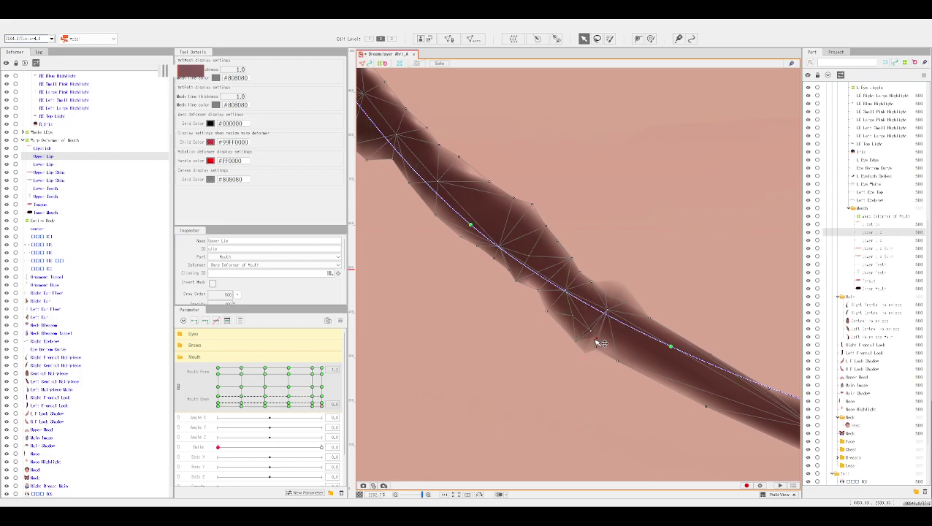
{"action": "left_click_drag", "start_coordinate": [589, 346], "coordinate": [553, 312]}
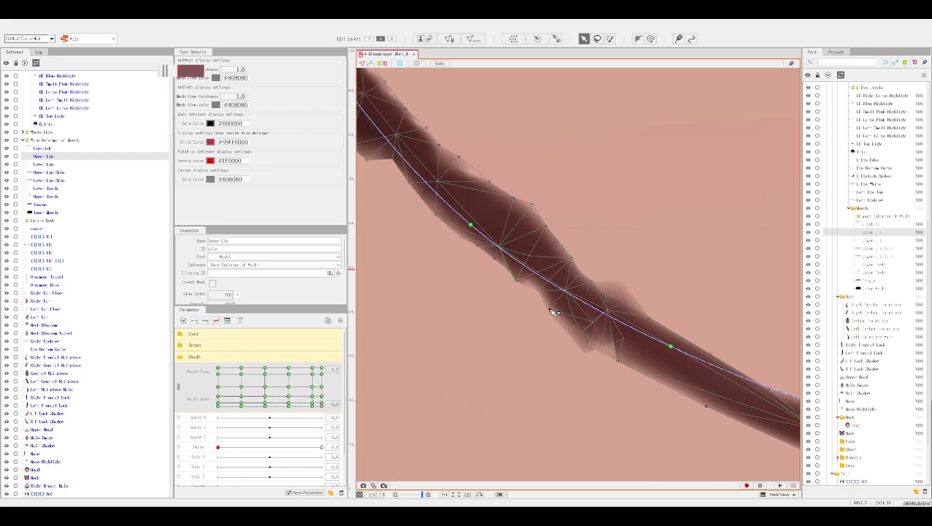
{"action": "left_click_drag", "start_coordinate": [624, 360], "coordinate": [635, 352]}
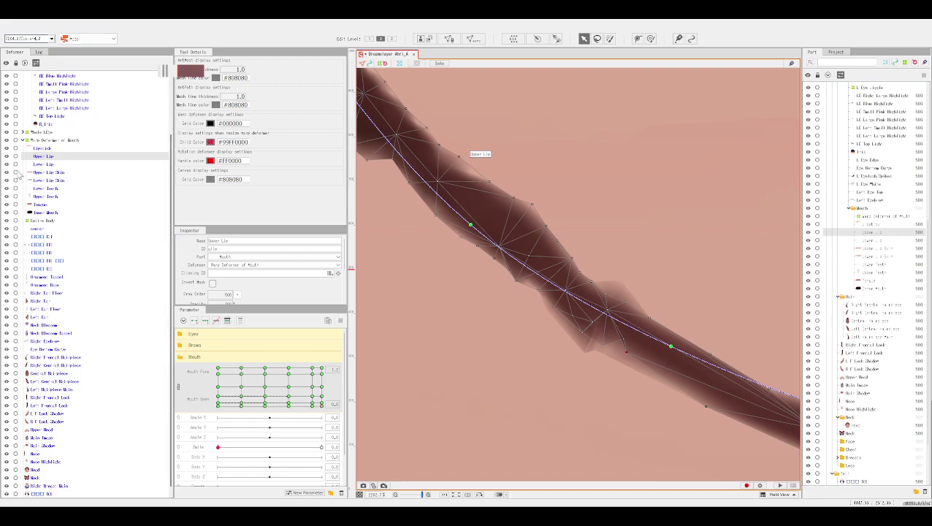
Inspect the Upper Lip's smile curve with the selection hidden, from the smoothed bulge to the opposite half.
{"action": "scroll", "coordinate": [640, 193], "scroll_direction": "down", "scroll_amount": 2}
{"action": "scroll", "coordinate": [657, 176], "scroll_direction": "down", "scroll_amount": 4}
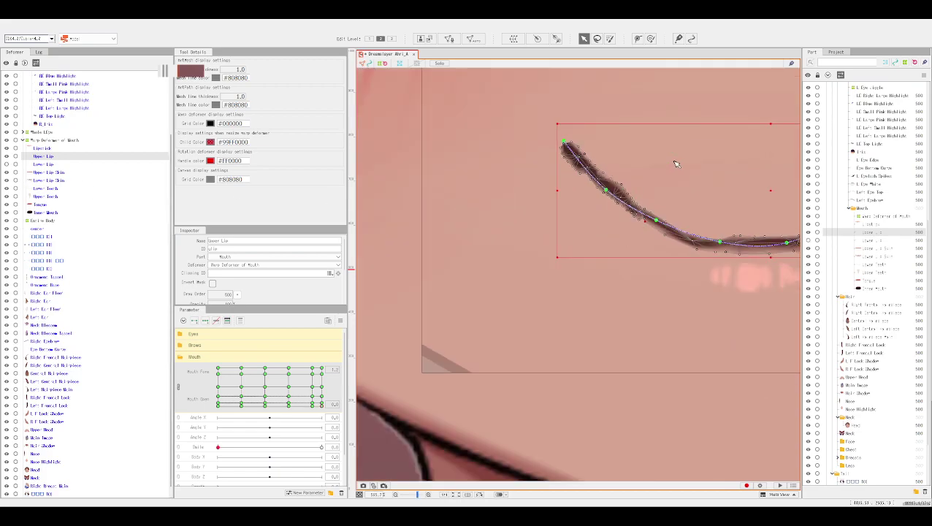
{"action": "left_click_drag", "start_coordinate": [615, 196], "coordinate": [601, 277]}
{"action": "key", "text": "ctrl+h"}
{"action": "scroll", "coordinate": [572, 172], "scroll_direction": "down", "scroll_amount": 4}
{"action": "scroll", "coordinate": [595, 273], "scroll_direction": "up", "scroll_amount": 1}
{"action": "scroll", "coordinate": [593, 274], "scroll_direction": "up", "scroll_amount": 8}
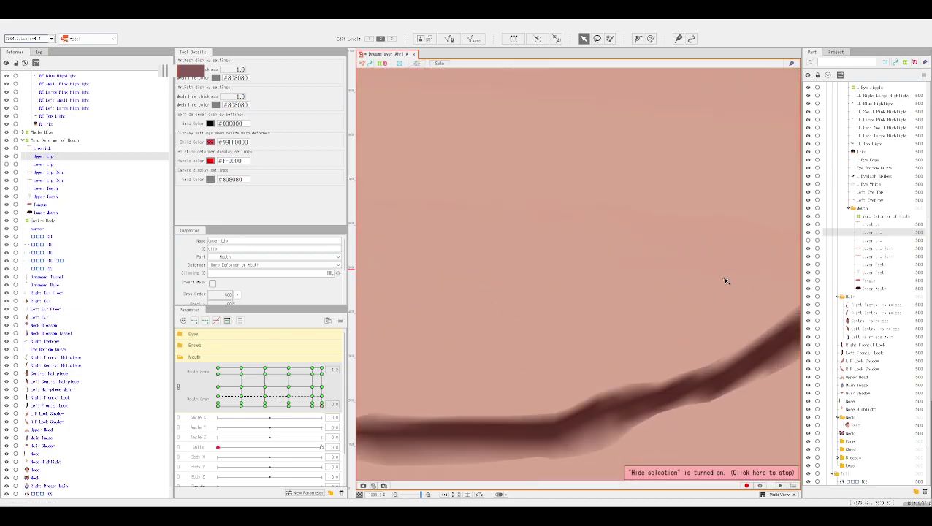
Pull in the Upper Lip's lower-edge vertices where the smile line begins rising toward the corner.
{"action": "left_click_drag", "start_coordinate": [568, 213], "coordinate": [554, 272]}
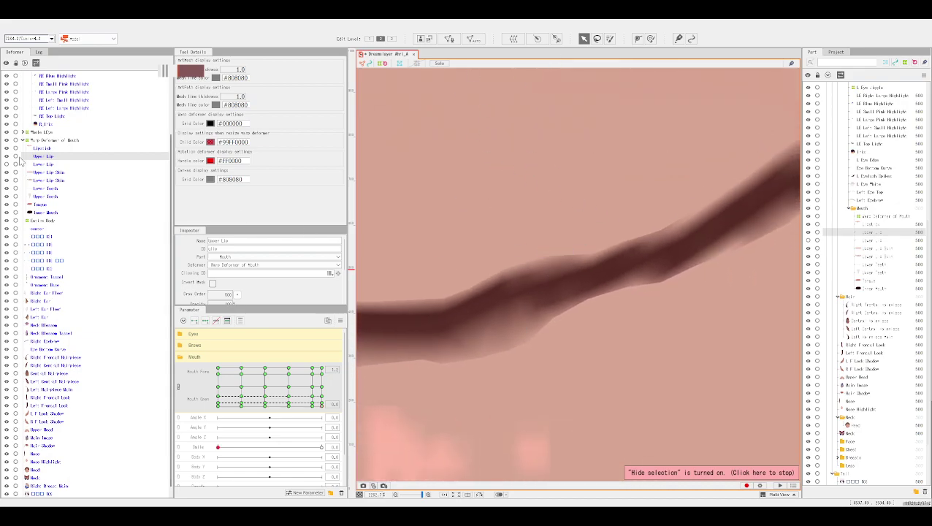
{"action": "double_click", "coordinate": [476, 323]}
{"action": "left_click", "coordinate": [453, 65]}
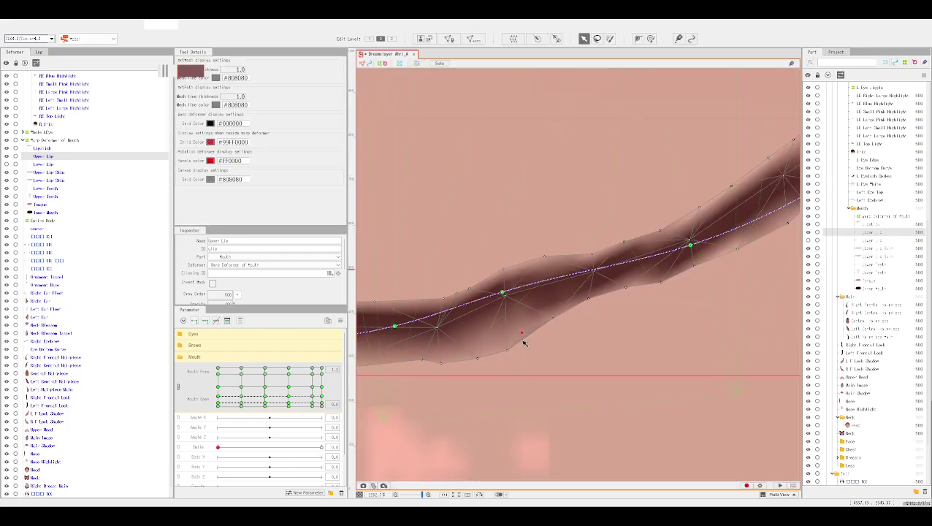
{"action": "left_click_drag", "start_coordinate": [507, 349], "coordinate": [420, 358]}
Lower and respace the Upper Lip's upper-edge vertices along the rising section to even out the line's thickness.
{"action": "left_click_drag", "start_coordinate": [472, 290], "coordinate": [449, 300]}
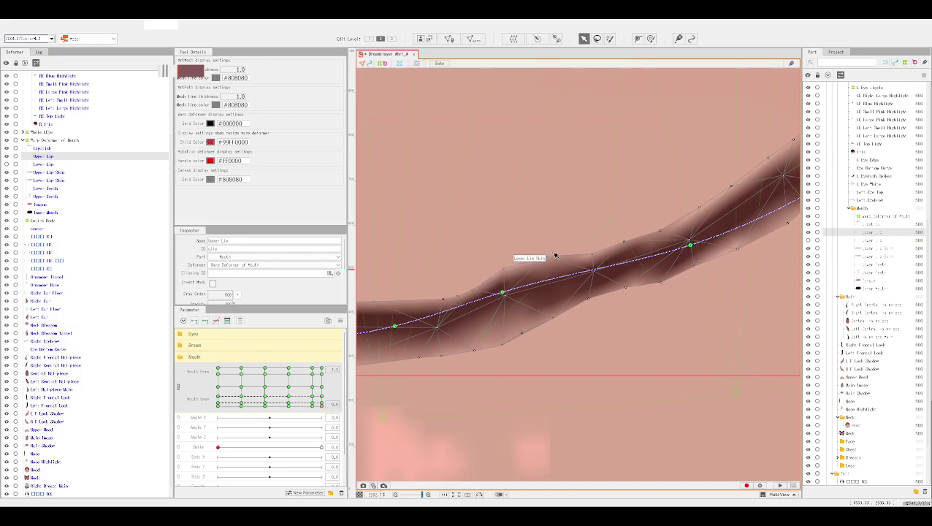
{"action": "left_click_drag", "start_coordinate": [504, 270], "coordinate": [551, 263]}
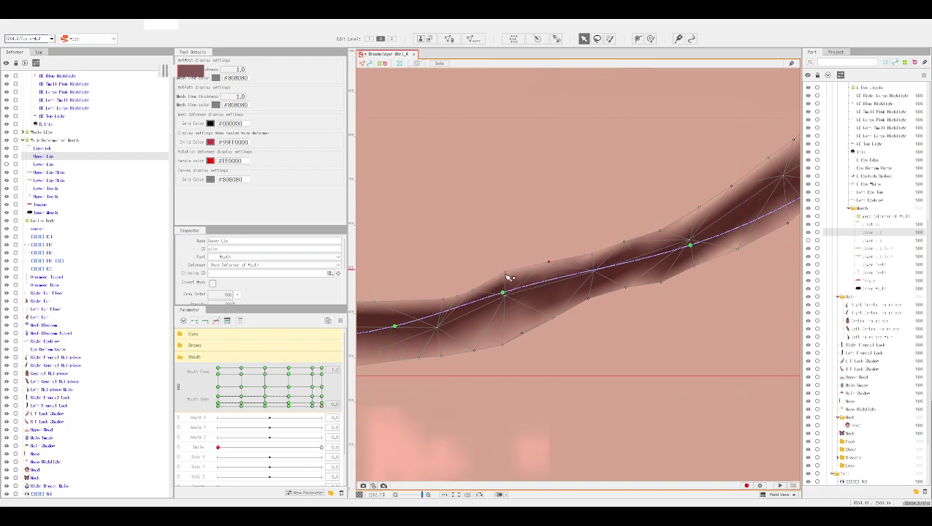
{"action": "left_click_drag", "start_coordinate": [506, 272], "coordinate": [506, 275]}
{"action": "left_click_drag", "start_coordinate": [665, 236], "coordinate": [629, 248]}
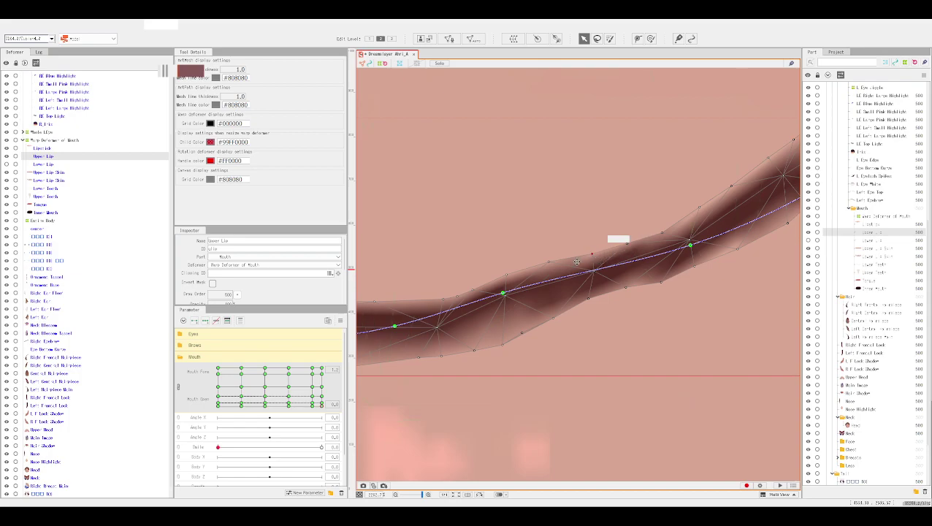
{"action": "left_click_drag", "start_coordinate": [550, 261], "coordinate": [551, 264]}
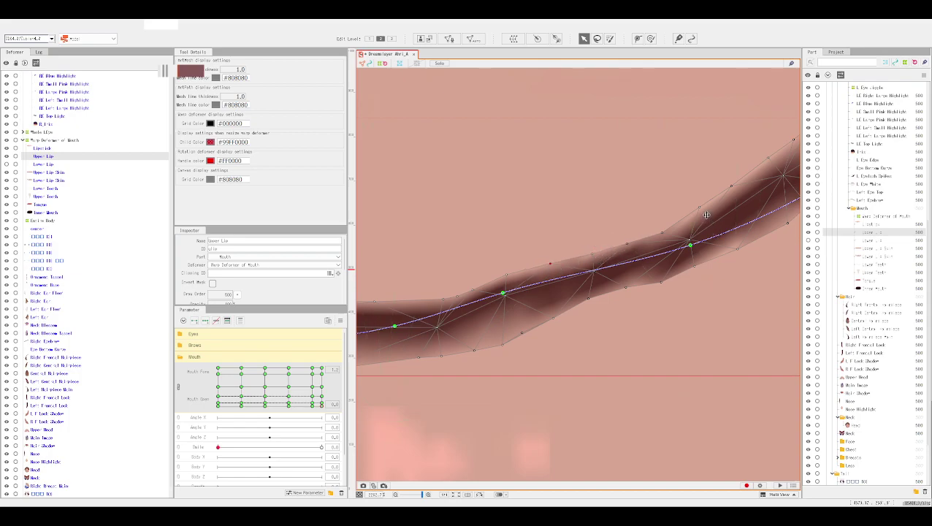
{"action": "left_click_drag", "start_coordinate": [704, 212], "coordinate": [706, 217]}
{"action": "left_click_drag", "start_coordinate": [732, 187], "coordinate": [735, 189]}
{"action": "left_click_drag", "start_coordinate": [776, 161], "coordinate": [778, 165]}
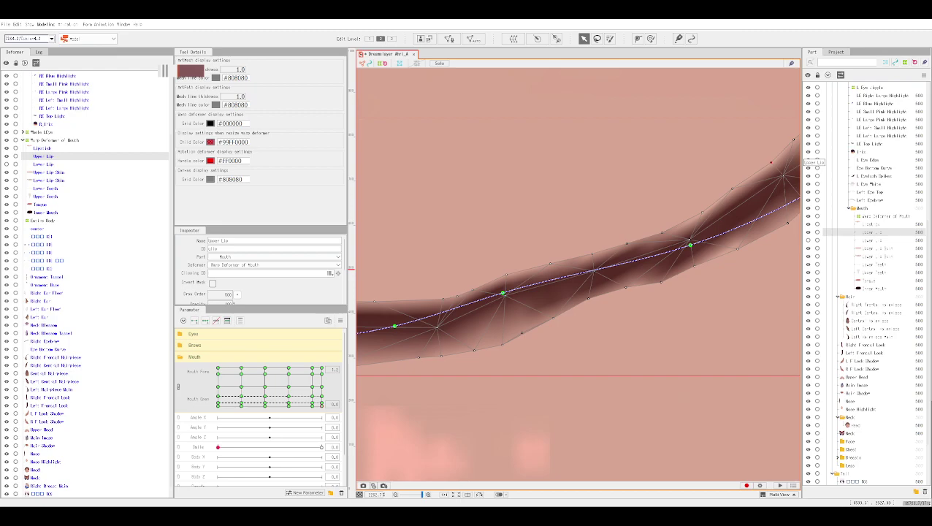
Level the Upper Lip's upper-edge vertices across the centre of the smile, flattening the hump on the far side.
{"action": "left_click_drag", "start_coordinate": [593, 181], "coordinate": [550, 208]}
{"action": "left_click_drag", "start_coordinate": [636, 218], "coordinate": [609, 201]}
{"action": "scroll", "coordinate": [547, 231], "scroll_direction": "up", "scroll_amount": 3}
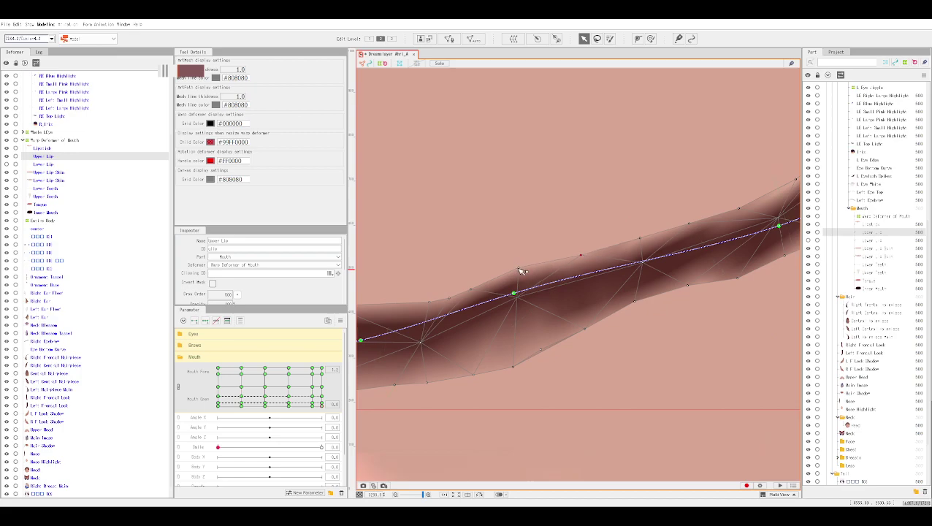
{"action": "left_click_drag", "start_coordinate": [477, 252], "coordinate": [641, 240]}
{"action": "left_click_drag", "start_coordinate": [635, 277], "coordinate": [637, 278]}
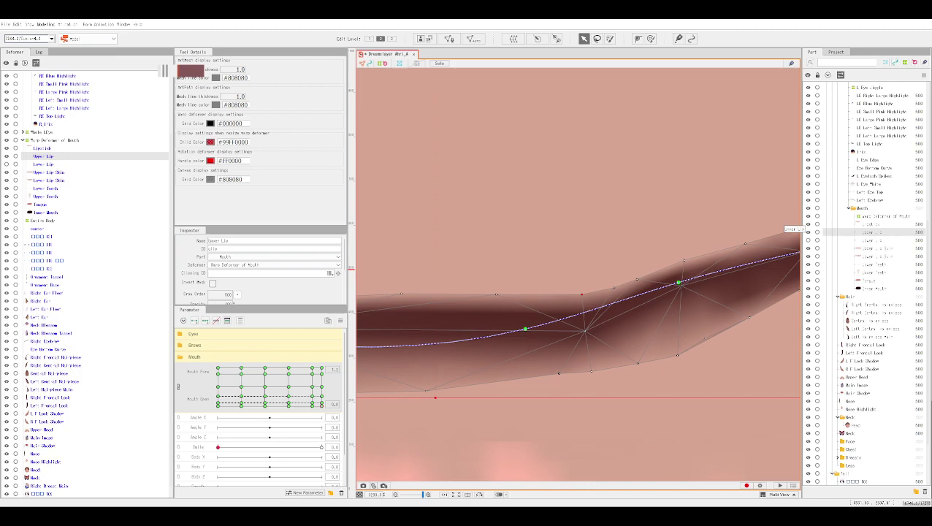
{"action": "left_click_drag", "start_coordinate": [569, 272], "coordinate": [626, 289]}
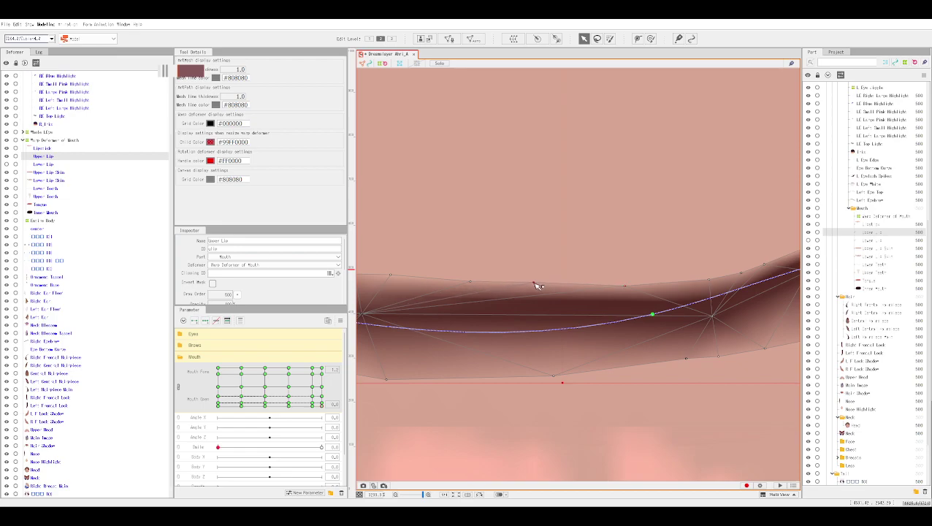
{"action": "left_click_drag", "start_coordinate": [501, 268], "coordinate": [605, 270]}
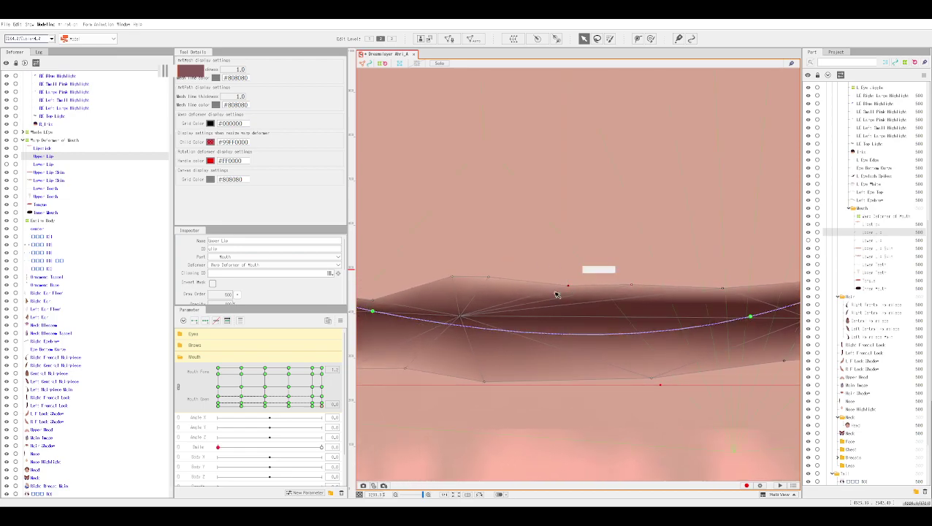
{"action": "left_click_drag", "start_coordinate": [490, 280], "coordinate": [447, 287]}
{"action": "scroll", "coordinate": [545, 228], "scroll_direction": "down", "scroll_amount": 3}
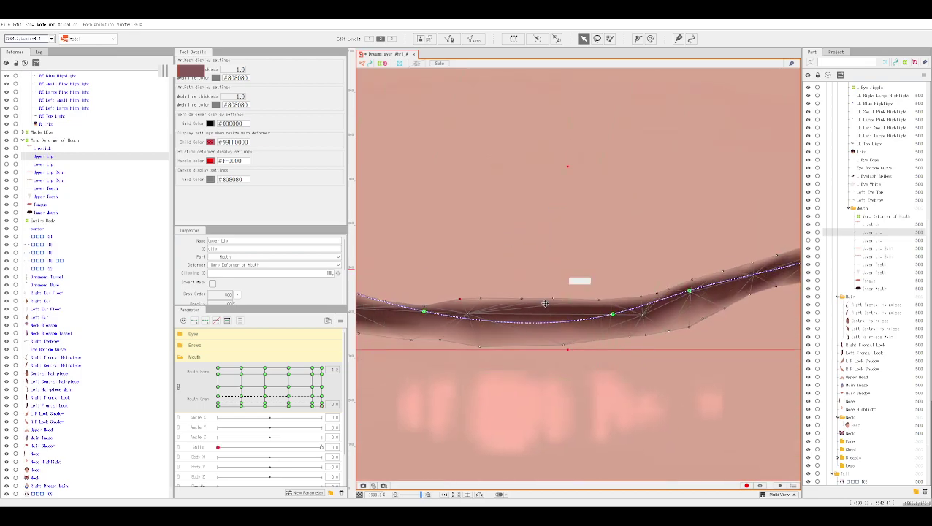
Smooth the Upper Lip's lower-edge vertices along the rise from the centre toward the mouth corner.
{"action": "scroll", "coordinate": [618, 243], "scroll_direction": "down", "scroll_amount": 3}
{"action": "left_click_drag", "start_coordinate": [618, 243], "coordinate": [553, 331]}
{"action": "left_click", "coordinate": [583, 354]}
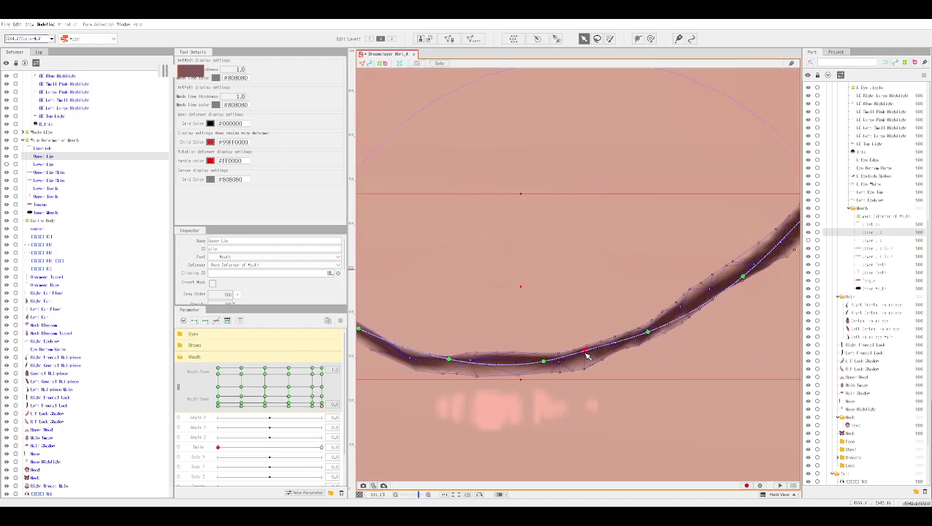
{"action": "scroll", "coordinate": [589, 369], "scroll_direction": "up", "scroll_amount": 2}
{"action": "left_click", "coordinate": [593, 361]}
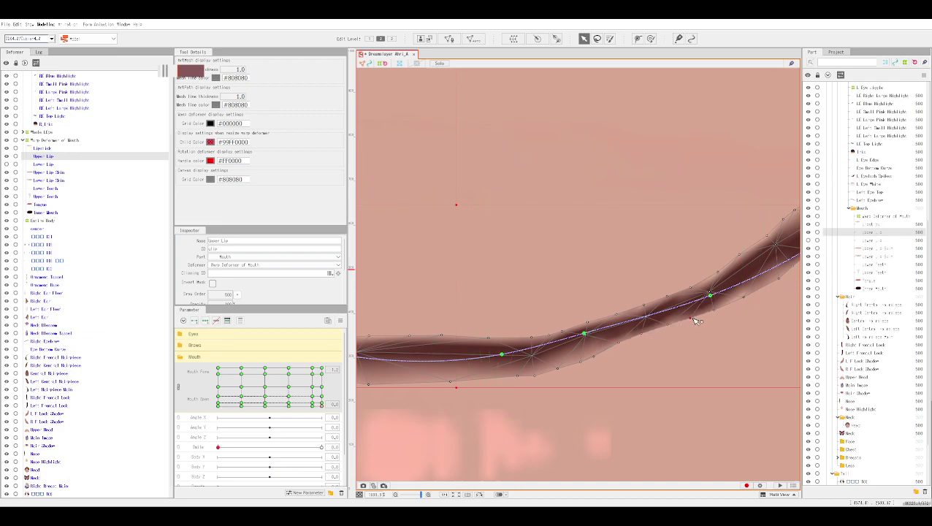
{"action": "scroll", "coordinate": [670, 271], "scroll_direction": "right", "scroll_amount": 5}
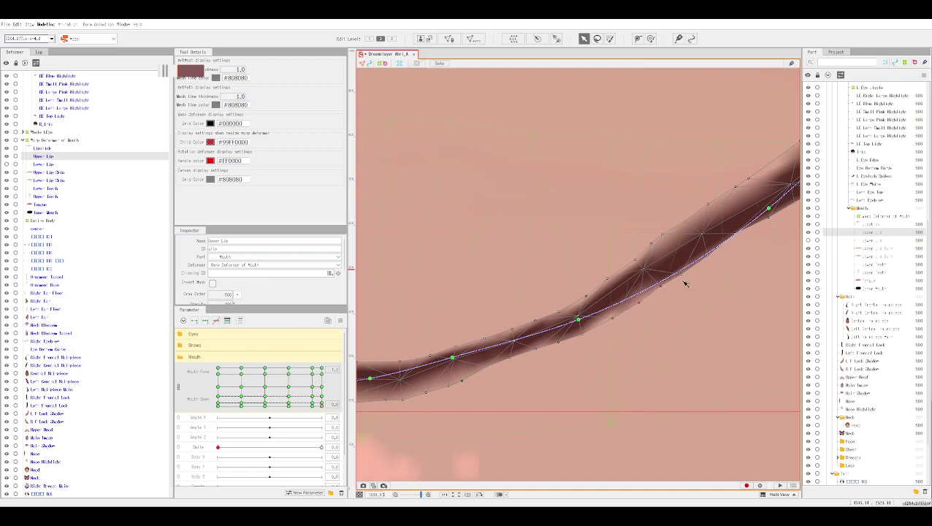
{"action": "left_click_drag", "start_coordinate": [689, 281], "coordinate": [608, 276]}
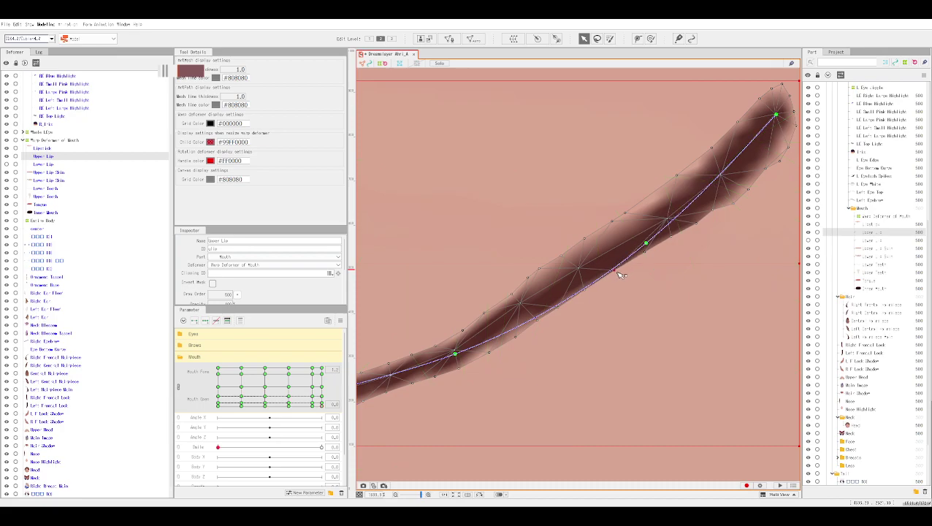
{"action": "scroll", "coordinate": [619, 229], "scroll_direction": "down", "scroll_amount": 2}
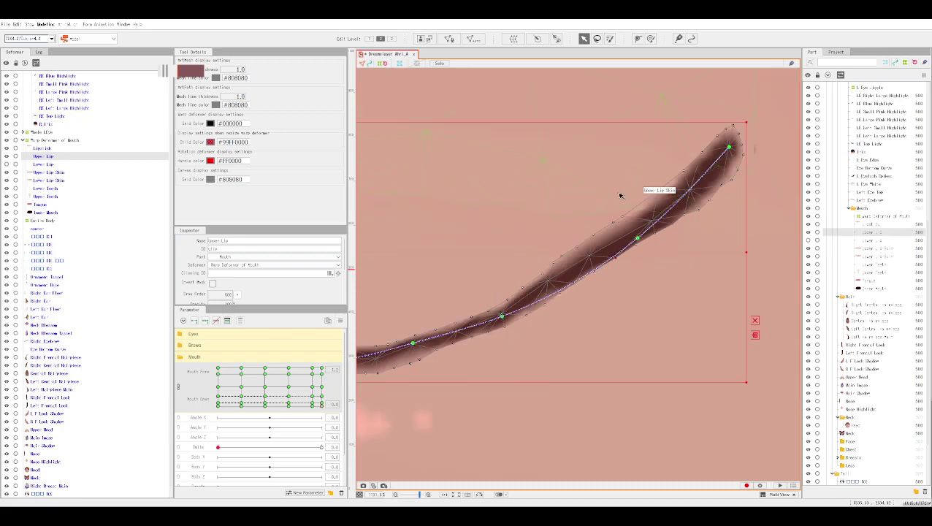
Raise a lower-edge vertex of the Upper Lip just beside the centre of the smile.
{"action": "scroll", "coordinate": [523, 236], "scroll_direction": "down", "scroll_amount": 2}
{"action": "scroll", "coordinate": [572, 250], "scroll_direction": "up", "scroll_amount": 5}
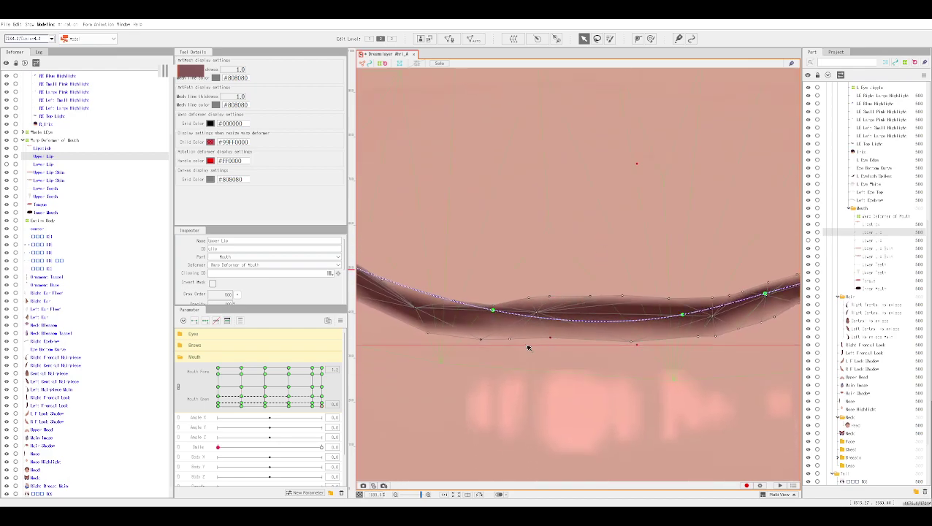
{"action": "left_click_drag", "start_coordinate": [510, 343], "coordinate": [484, 335]}
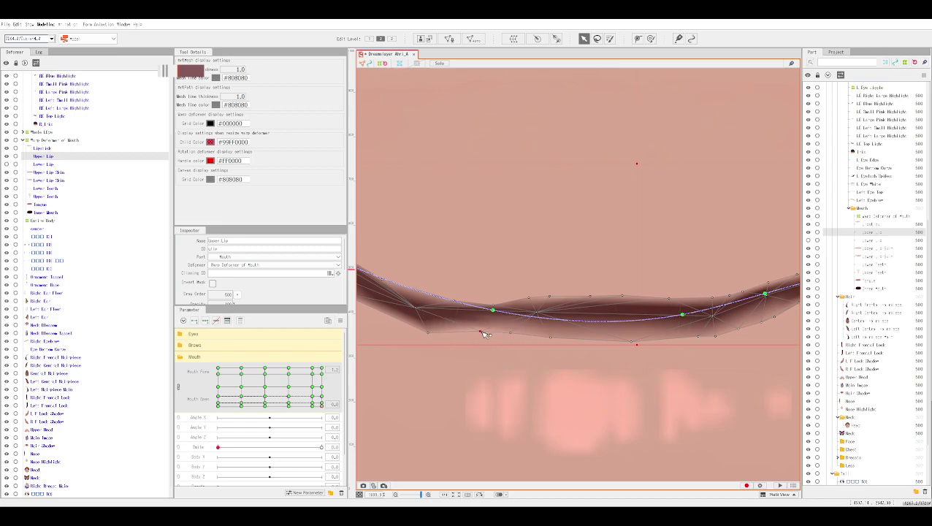
Nudge the Upper Lip's inner mesh vertex at the kink halfway up the rise, checking the line with the selection hidden.
{"action": "key", "text": "ctrl+h"}
{"action": "mouse_move", "coordinate": [668, 233]}
{"action": "left_mouse_down"}
{"action": "mouse_move", "coordinate": [412, 277]}
{"action": "mouse_move", "coordinate": [635, 210]}
{"action": "mouse_move", "coordinate": [337, 265]}
{"action": "mouse_move", "coordinate": [474, 206]}
{"action": "mouse_move", "coordinate": [641, 198]}
{"action": "left_mouse_up"}
{"action": "scroll", "coordinate": [338, 265], "scroll_direction": "down", "scroll_amount": 2}
{"action": "left_click", "coordinate": [622, 289]}
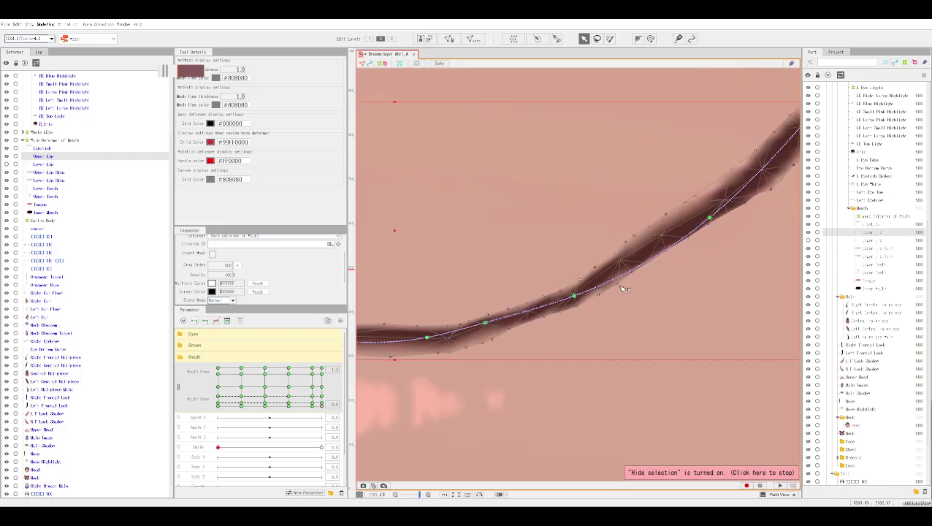
{"action": "left_click", "coordinate": [623, 289]}
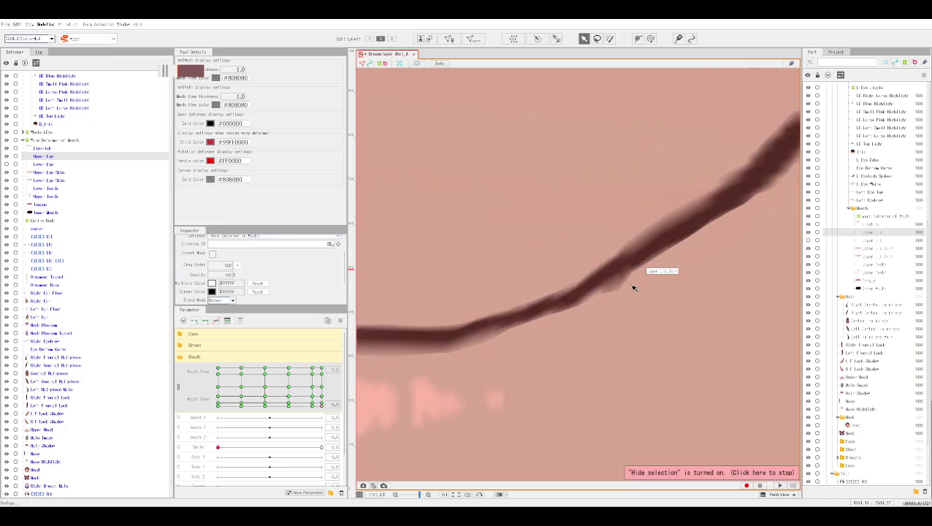
{"action": "left_click", "coordinate": [622, 265]}
{"action": "left_click", "coordinate": [625, 264]}
{"action": "left_click", "coordinate": [624, 265]}
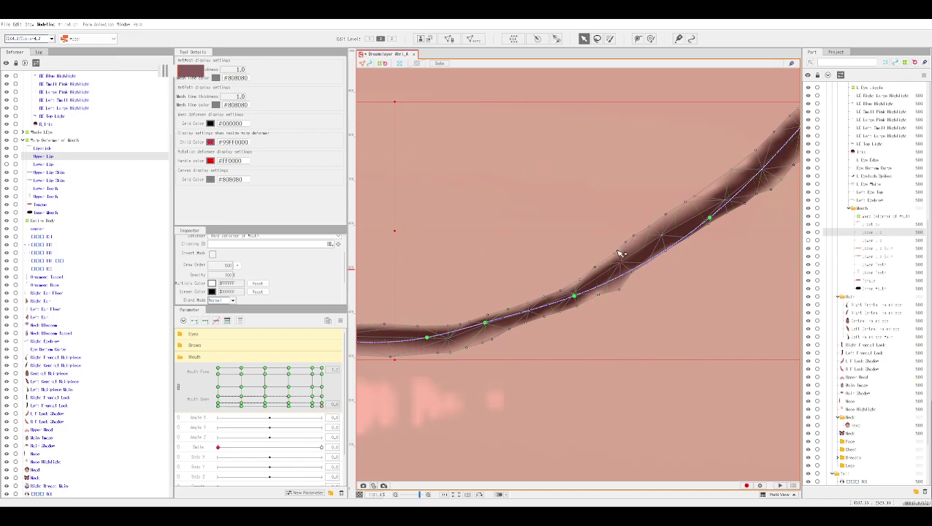
{"action": "key", "text": "ctrl+h"}
{"action": "left_click", "coordinate": [616, 257]}
{"action": "key", "text": "ctrl+h"}
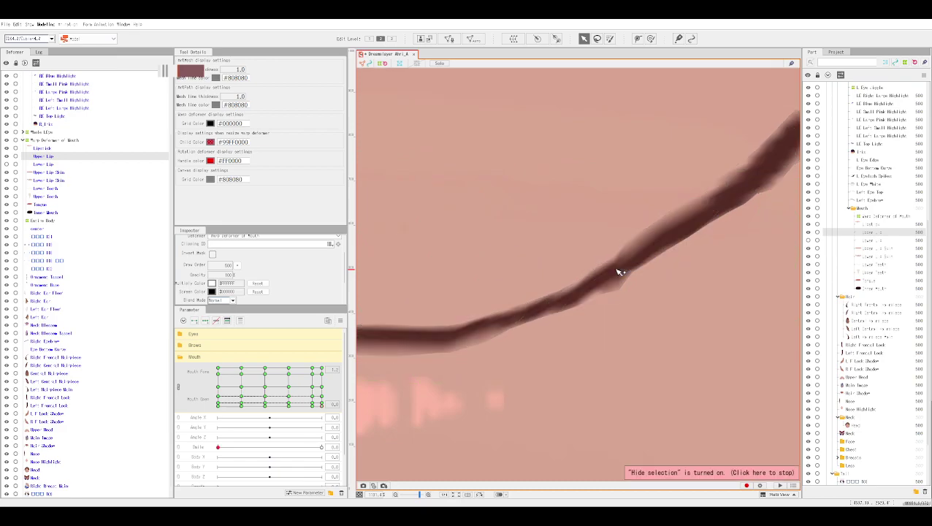
Edit the Upper Lip's mesh and add two interior vertices along the middle of the rising section.
{"action": "mouse_move", "coordinate": [613, 274]}
{"action": "left_mouse_down"}
{"action": "mouse_move", "coordinate": [768, 179]}
{"action": "mouse_move", "coordinate": [728, 177]}
{"action": "mouse_move", "coordinate": [630, 255]}
{"action": "mouse_move", "coordinate": [634, 263]}
{"action": "left_mouse_up"}
{"action": "scroll", "coordinate": [657, 265], "scroll_direction": "up", "scroll_amount": 3}
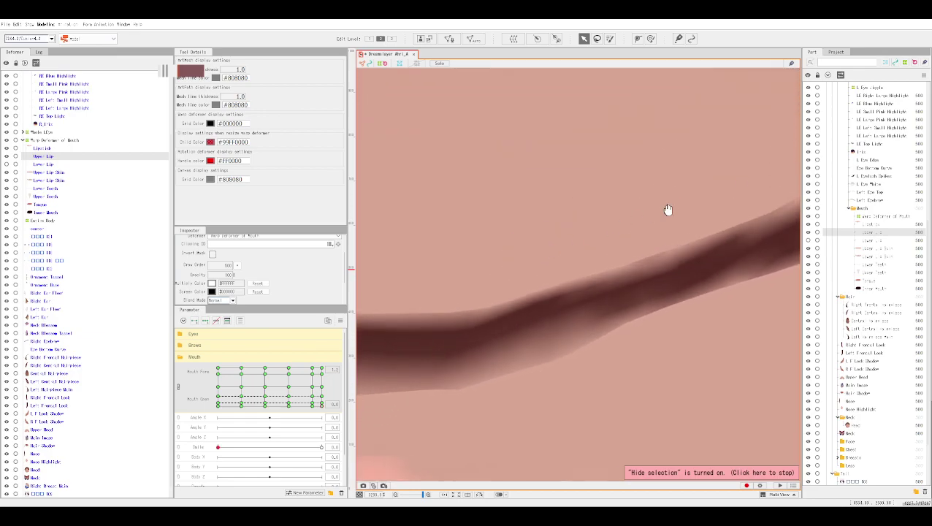
{"action": "left_click", "coordinate": [606, 268]}
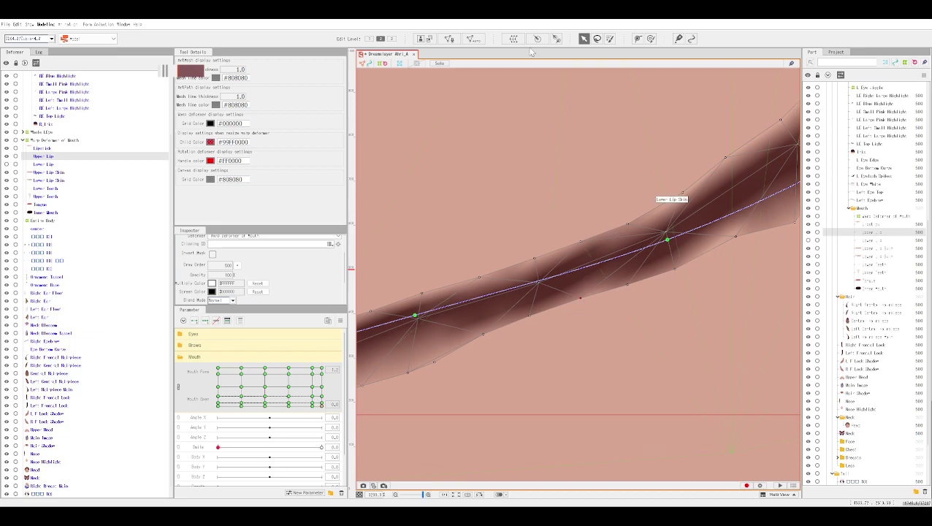
{"action": "double_click", "coordinate": [609, 287]}
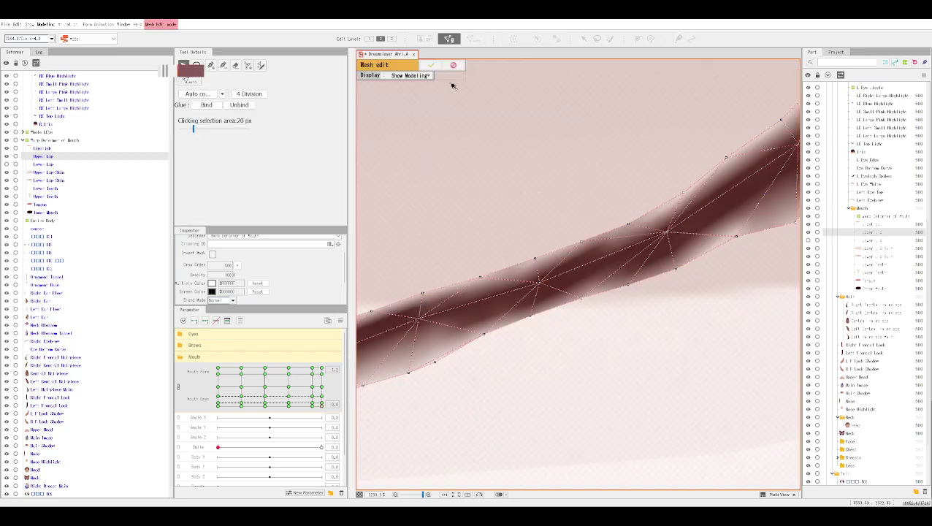
{"action": "key", "text": "p"}
{"action": "left_click", "coordinate": [588, 262]}
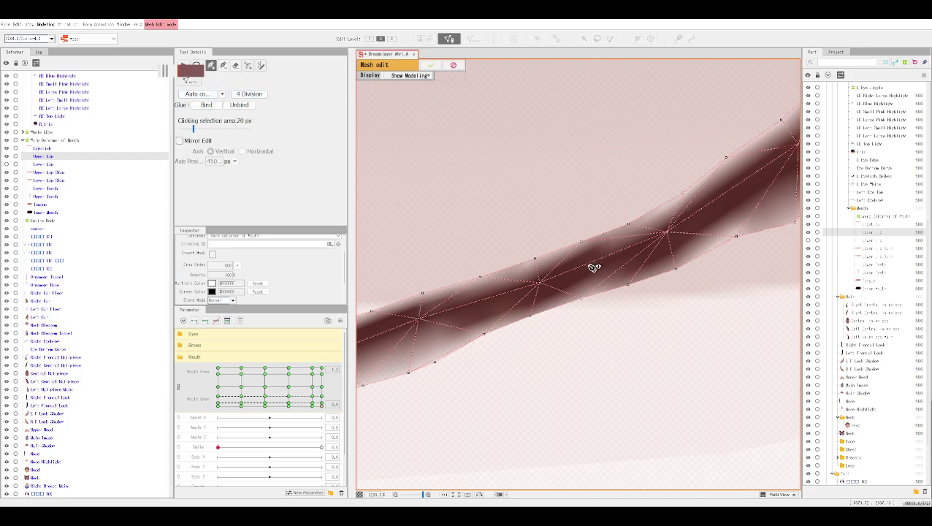
{"action": "left_click", "coordinate": [634, 258]}
Connect the second added vertex to the neighbouring upper-edge and inner vertices, and apply the mesh edit.
{"action": "left_click", "coordinate": [226, 65]}
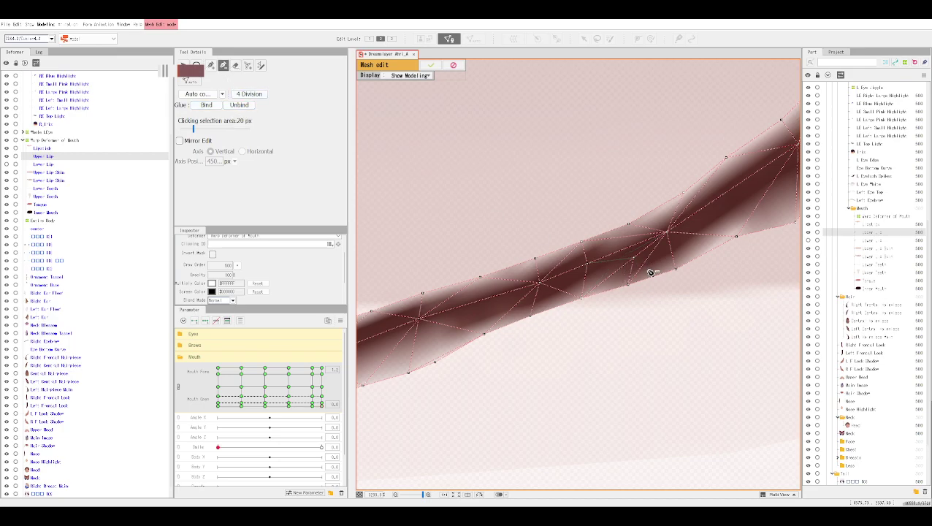
{"action": "left_click", "coordinate": [635, 257]}
{"action": "left_click", "coordinate": [211, 65]}
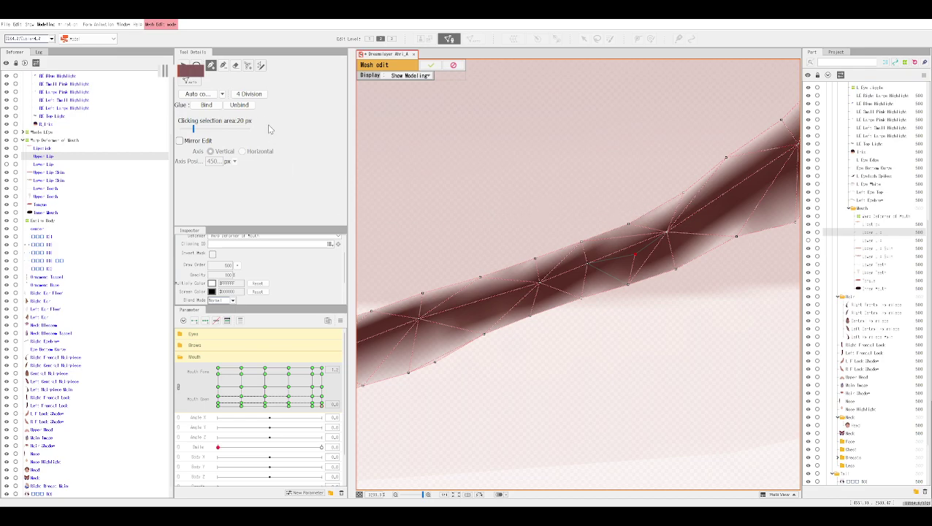
{"action": "left_click", "coordinate": [222, 65]}
{"action": "left_click", "coordinate": [211, 65]}
{"action": "left_click", "coordinate": [628, 224]}
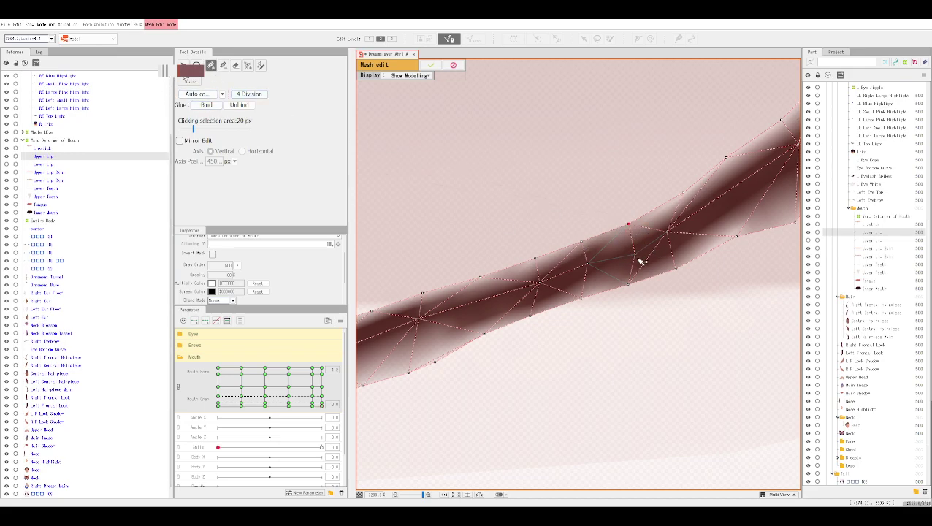
{"action": "left_click", "coordinate": [668, 233]}
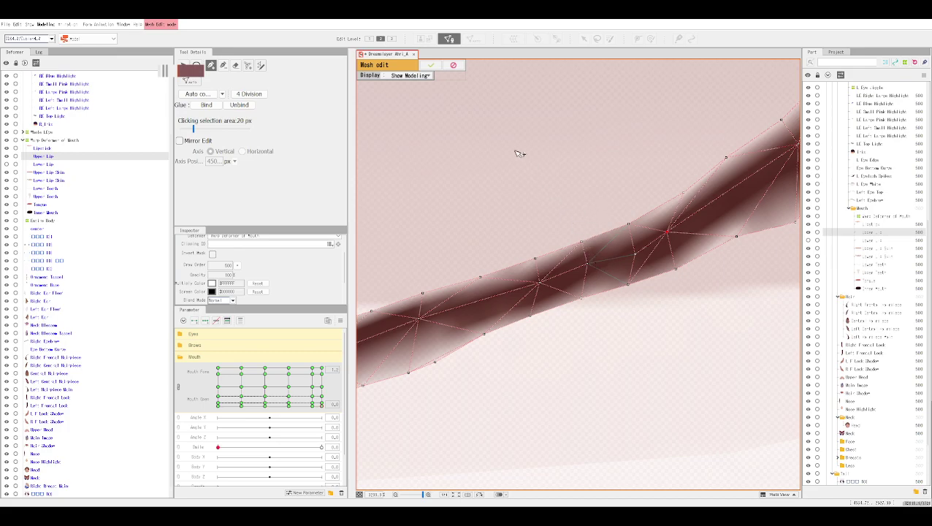
{"action": "left_click", "coordinate": [431, 65]}
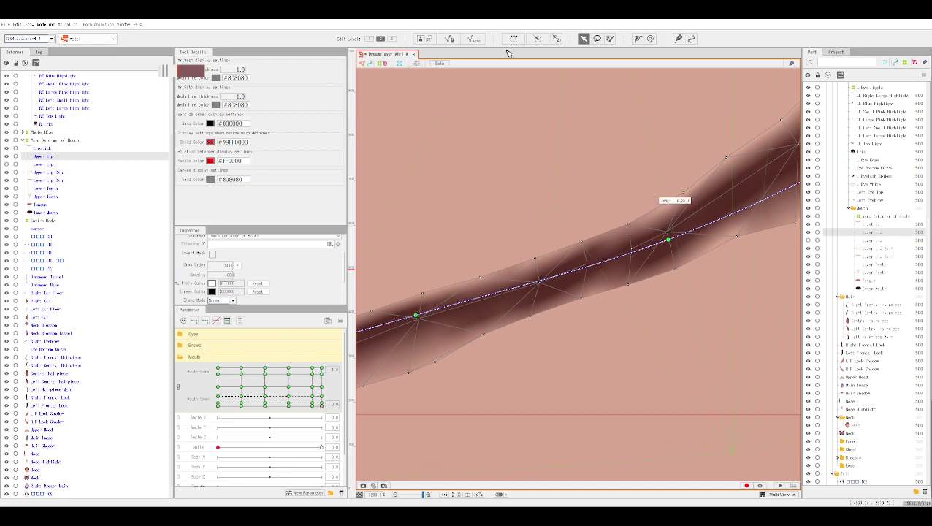
Rework the Upper Lip's mesh on the rising section, replacing the two added interior vertices with a single one, and apply the edit.
{"action": "left_click", "coordinate": [448, 38]}
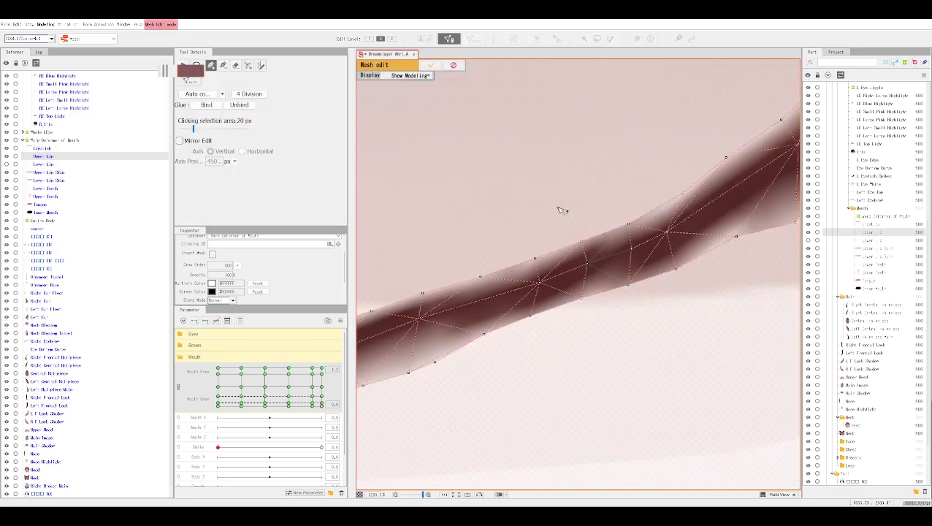
{"action": "left_click", "coordinate": [593, 267]}
{"action": "key", "text": "Return"}
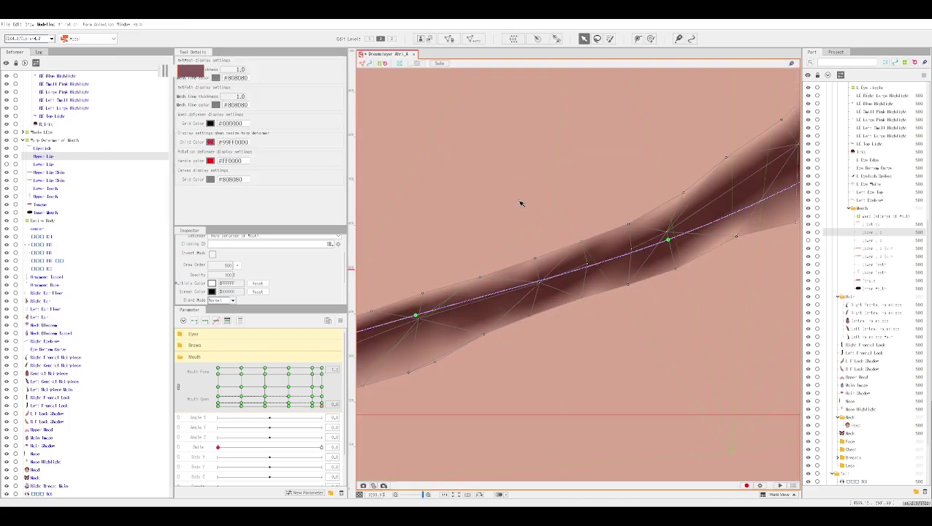
{"action": "left_click", "coordinate": [448, 38]}
{"action": "left_click", "coordinate": [197, 94]}
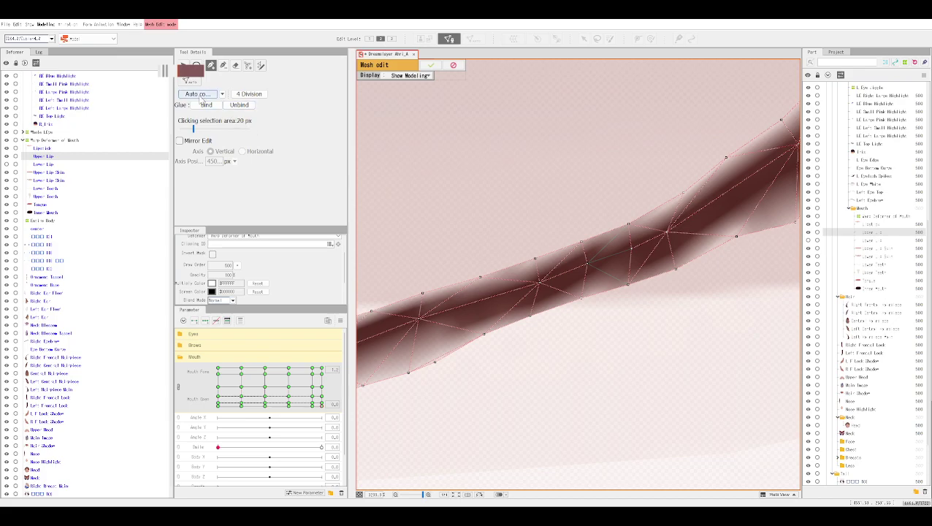
{"action": "left_click", "coordinate": [430, 66]}
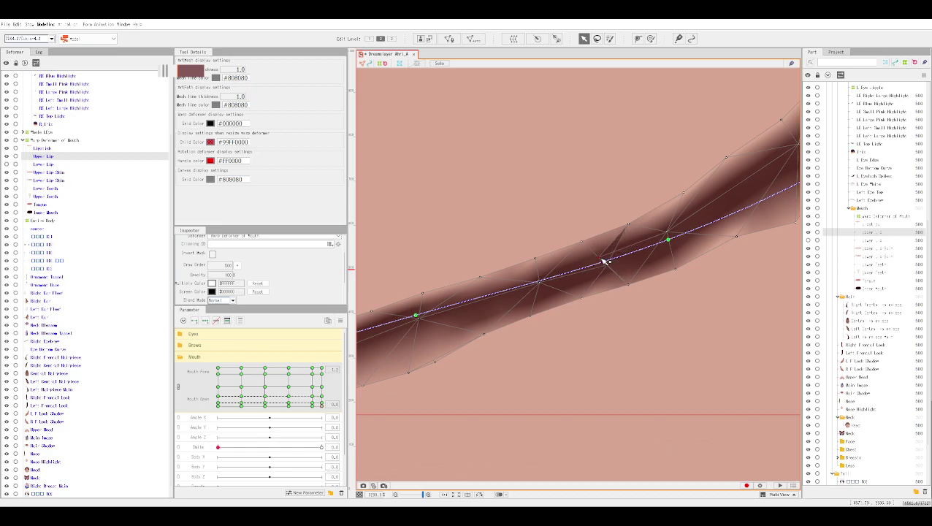
Try shifting the Upper Lip's upper-edge vertex above the new interior vertex along the line to close the crease.
{"action": "key", "text": "ctrl+h"}
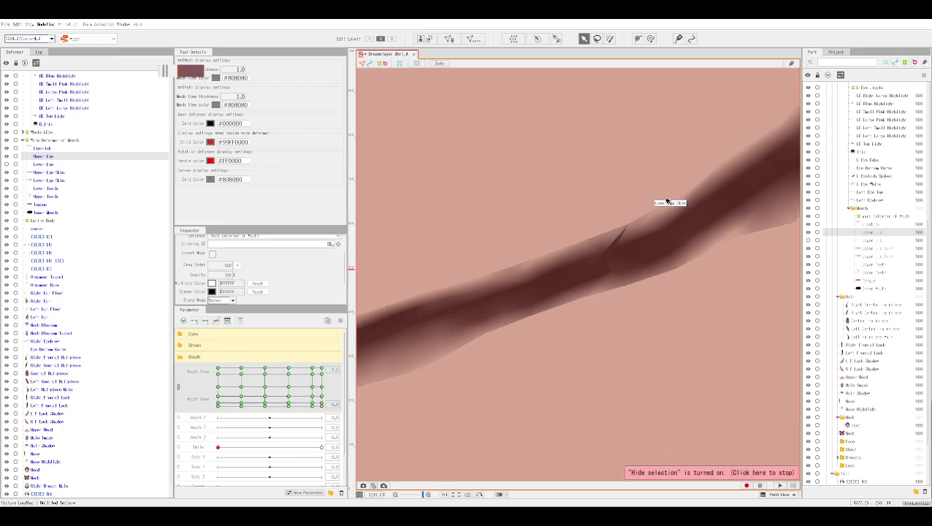
{"action": "key", "text": "ctrl+h"}
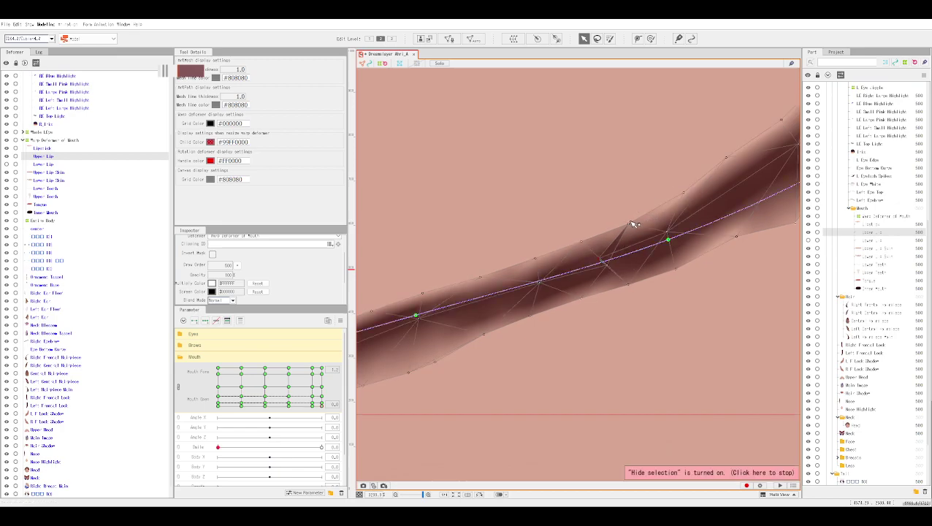
{"action": "left_click_drag", "start_coordinate": [631, 222], "coordinate": [614, 236]}
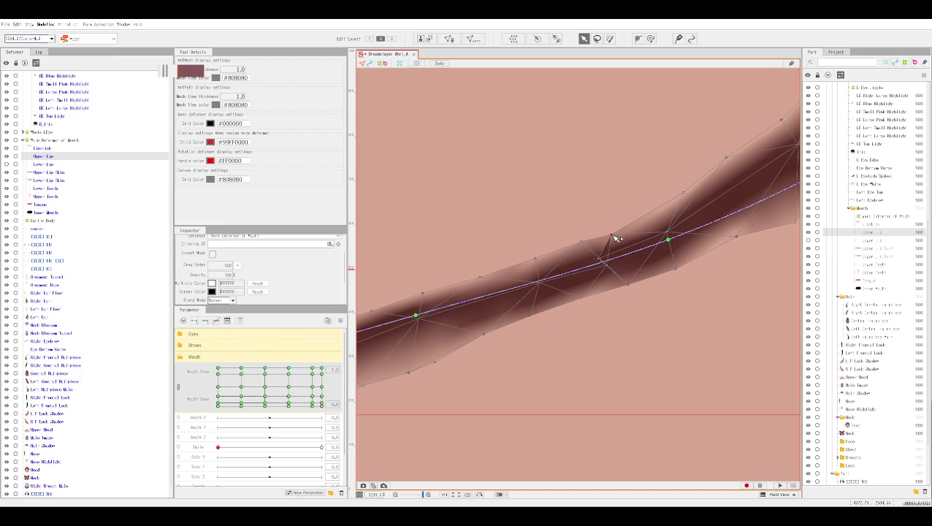
{"action": "left_click", "coordinate": [625, 285]}
{"action": "mouse_move", "coordinate": [614, 235]}
{"action": "left_mouse_down"}
{"action": "mouse_move", "coordinate": [599, 243]}
{"action": "mouse_move", "coordinate": [623, 228]}
{"action": "left_mouse_up"}
{"action": "key", "text": "ctrl+t"}
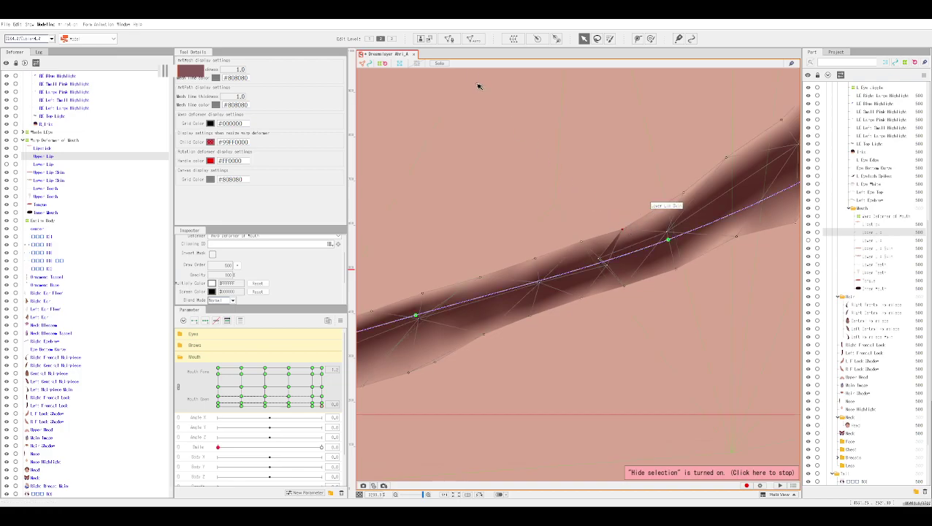
Try reworking the mesh edges around the crease and moving the vertices beside it, and undo the change.
{"action": "key", "text": "ctrl+t"}
{"action": "left_click", "coordinate": [448, 38]}
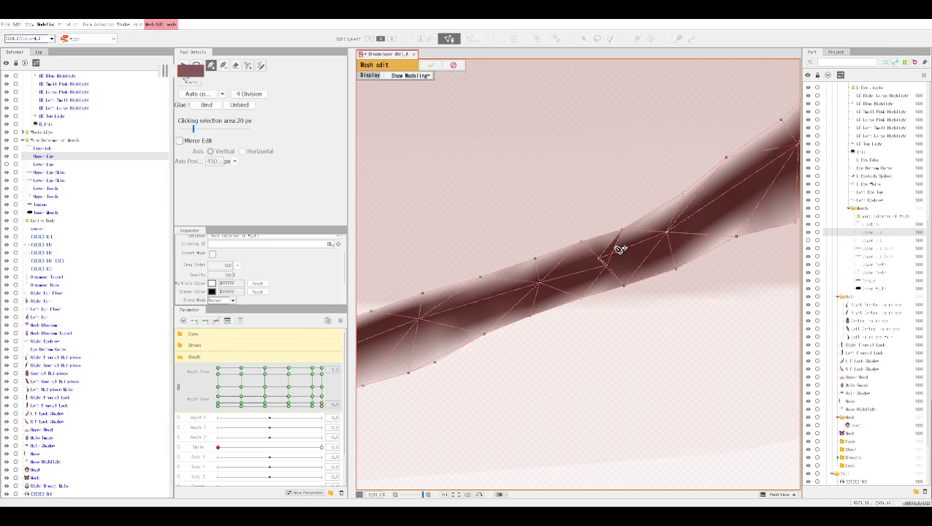
{"action": "left_click", "coordinate": [223, 65]}
{"action": "left_click", "coordinate": [431, 65]}
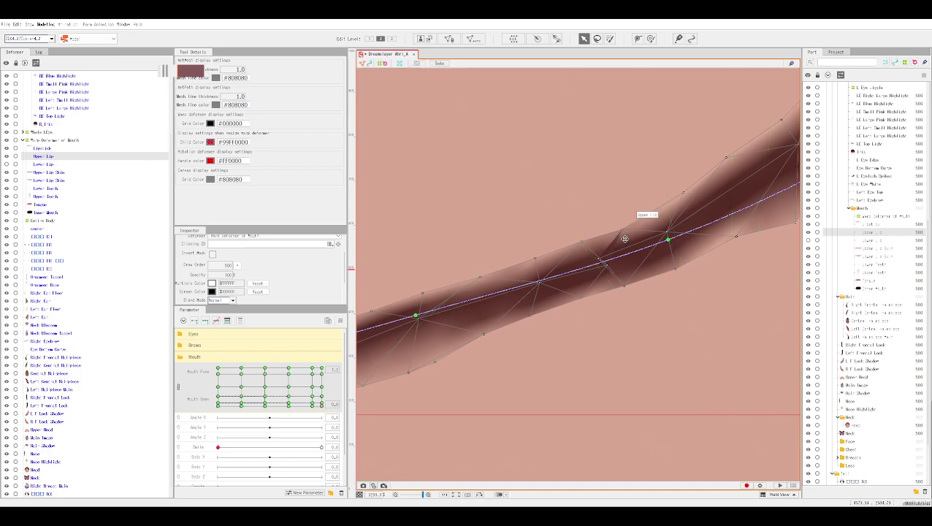
{"action": "left_click_drag", "start_coordinate": [633, 241], "coordinate": [641, 261]}
{"action": "key", "text": "ctrl+z"}
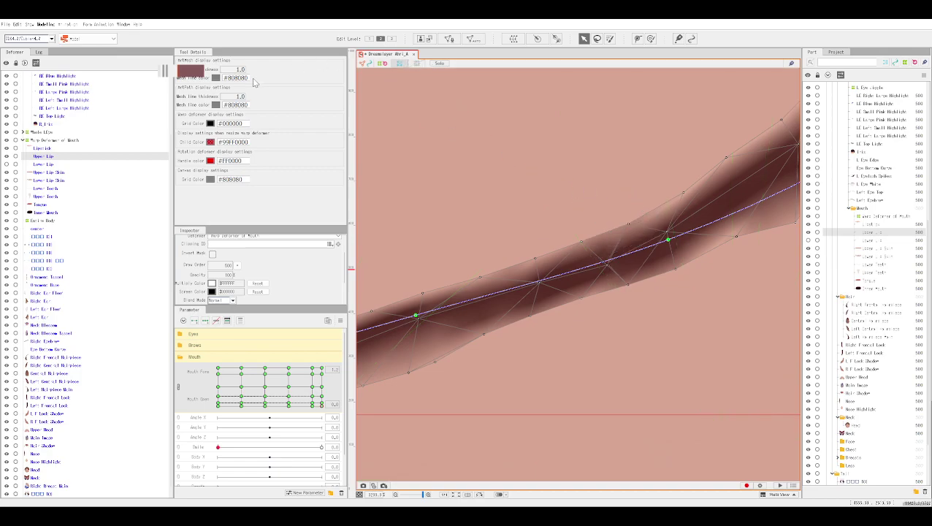
Edit the mesh edges around the interior vertex, apply the edit, and nudge that vertex, checking the line with the selection hidden.
{"action": "left_click", "coordinate": [448, 38]}
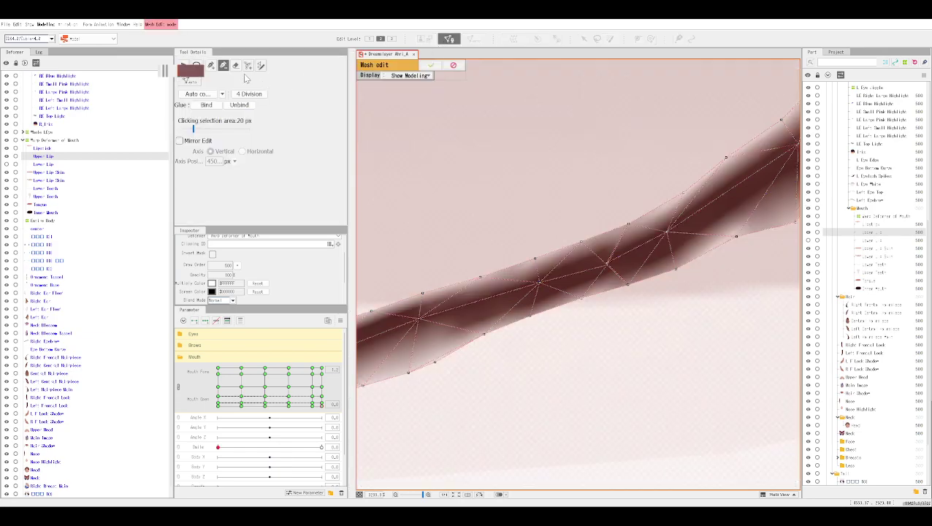
{"action": "left_click", "coordinate": [625, 246]}
{"action": "left_click", "coordinate": [430, 65]}
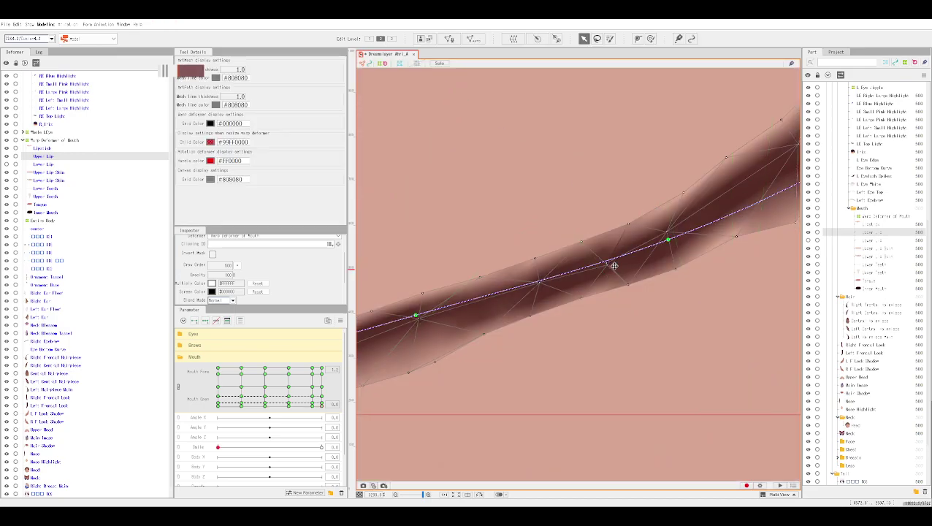
{"action": "mouse_move", "coordinate": [609, 264]}
{"action": "left_mouse_down"}
{"action": "mouse_move", "coordinate": [596, 251]}
{"action": "mouse_move", "coordinate": [605, 265]}
{"action": "mouse_move", "coordinate": [646, 268]}
{"action": "mouse_move", "coordinate": [640, 251]}
{"action": "left_mouse_up"}
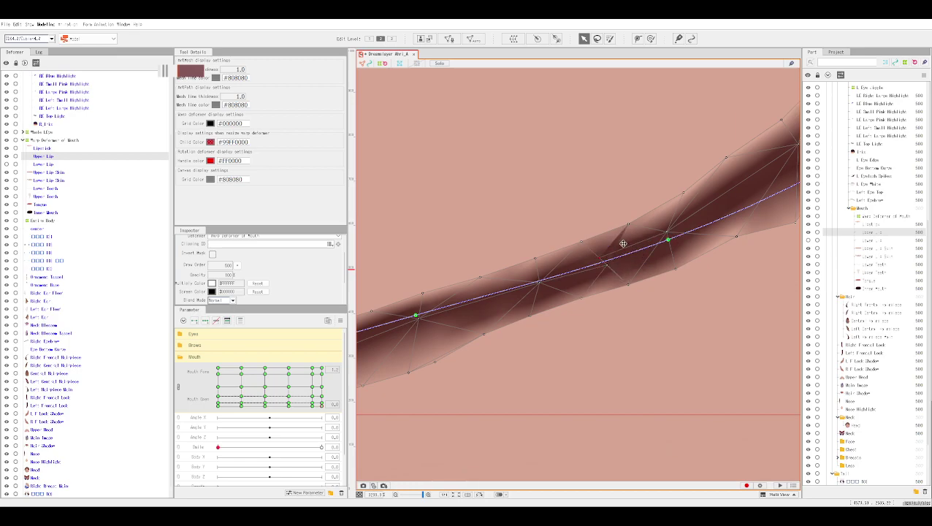
{"action": "left_click_drag", "start_coordinate": [601, 258], "coordinate": [620, 256]}
{"action": "key", "text": "ctrl+h"}
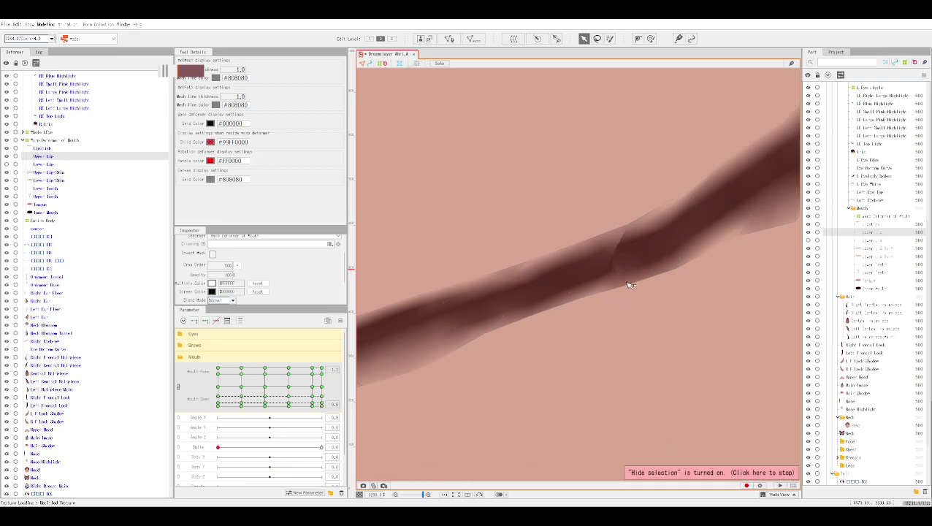
Raise the Upper Lip's dipping upper-edge vertex left of the smile's centre to level the upper edge.
{"action": "scroll", "coordinate": [630, 285], "scroll_direction": "down", "scroll_amount": 10}
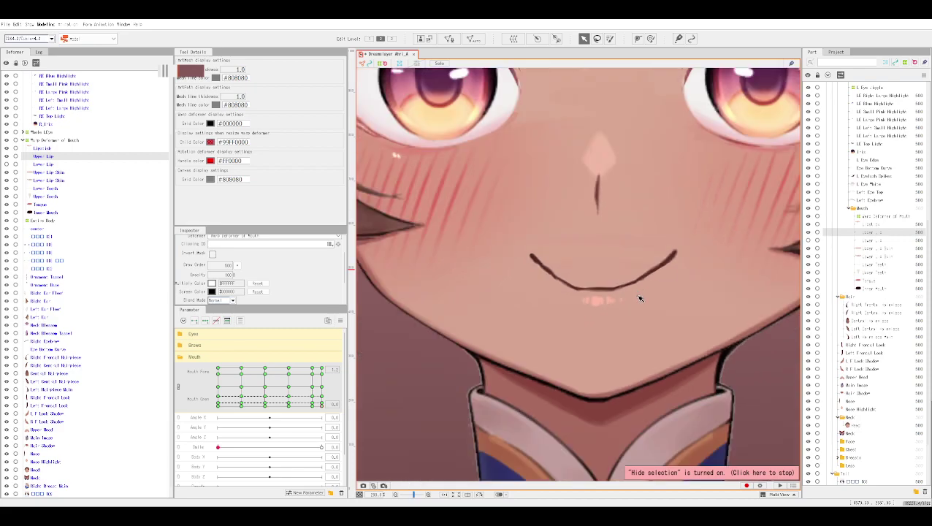
{"action": "scroll", "coordinate": [639, 297], "scroll_direction": "up", "scroll_amount": 10}
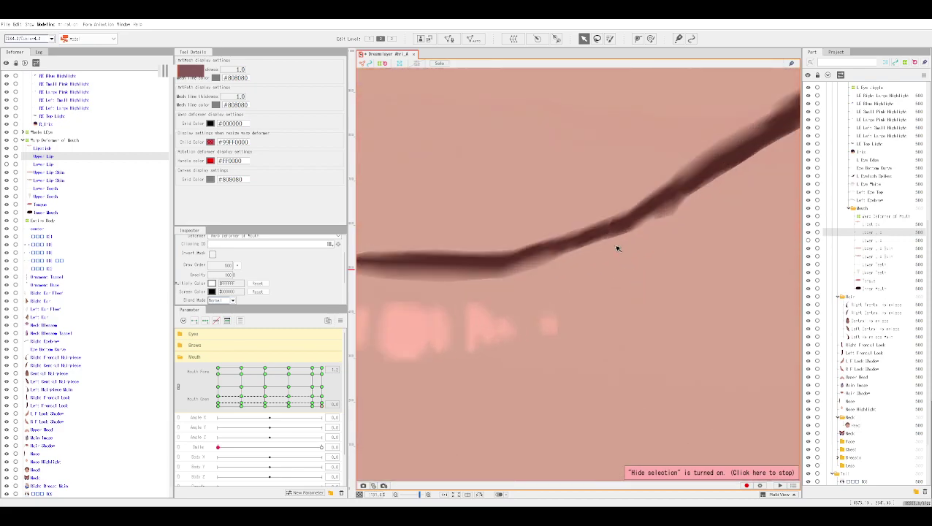
{"action": "scroll", "coordinate": [507, 192], "scroll_direction": "down", "scroll_amount": 3}
{"action": "scroll", "coordinate": [668, 252], "scroll_direction": "up", "scroll_amount": 5}
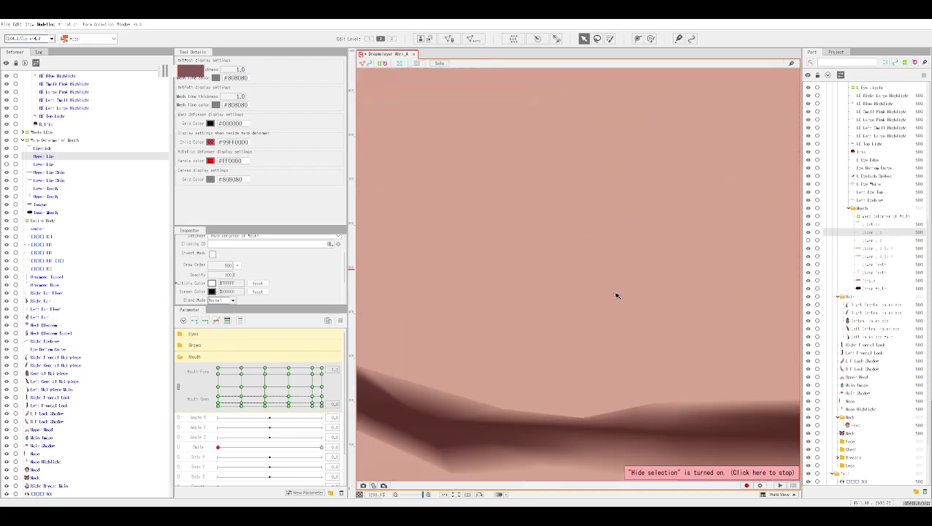
{"action": "scroll", "coordinate": [606, 308], "scroll_direction": "down", "scroll_amount": 2}
{"action": "left_click", "coordinate": [589, 356]}
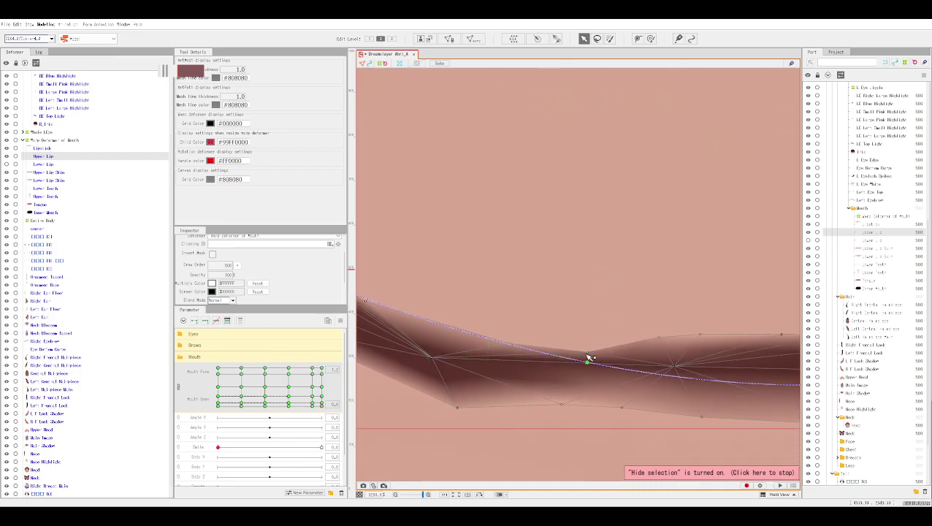
{"action": "left_click_drag", "start_coordinate": [590, 353], "coordinate": [586, 341]}
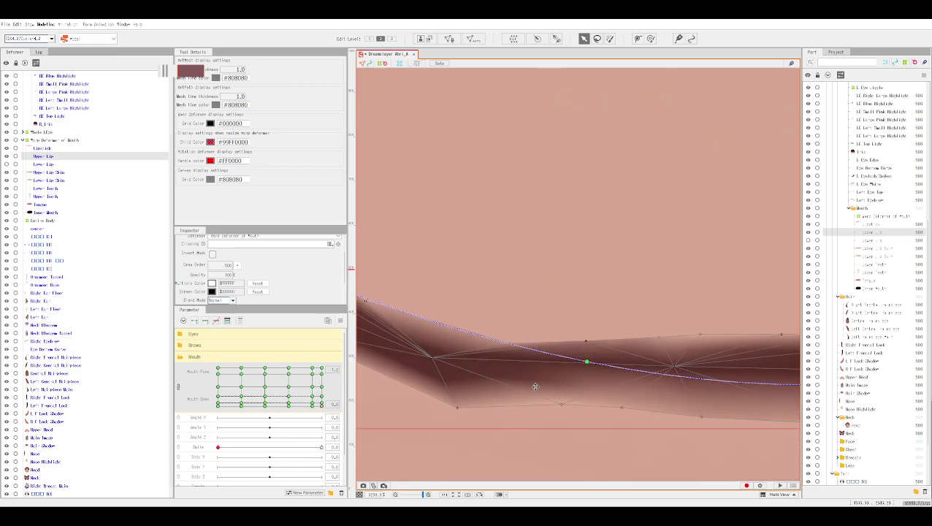
Adjust the Upper Lip's upper edge where the left rise begins, checking the line with the selection hidden.
{"action": "scroll", "coordinate": [501, 353], "scroll_direction": "down", "scroll_amount": 1}
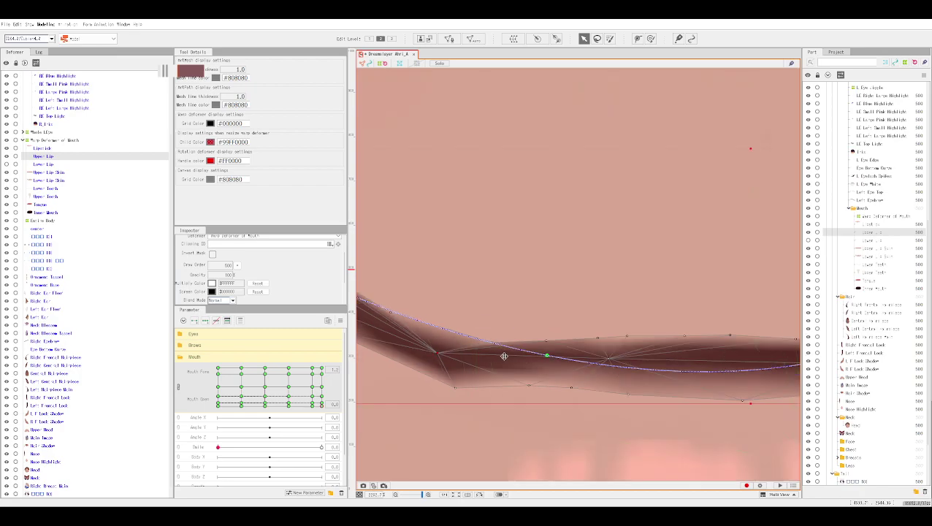
{"action": "scroll", "coordinate": [500, 355], "scroll_direction": "up", "scroll_amount": 1}
{"action": "key", "text": "ctrl+h"}
{"action": "left_click_drag", "start_coordinate": [531, 327], "coordinate": [587, 322]}
{"action": "key", "text": "ctrl+h"}
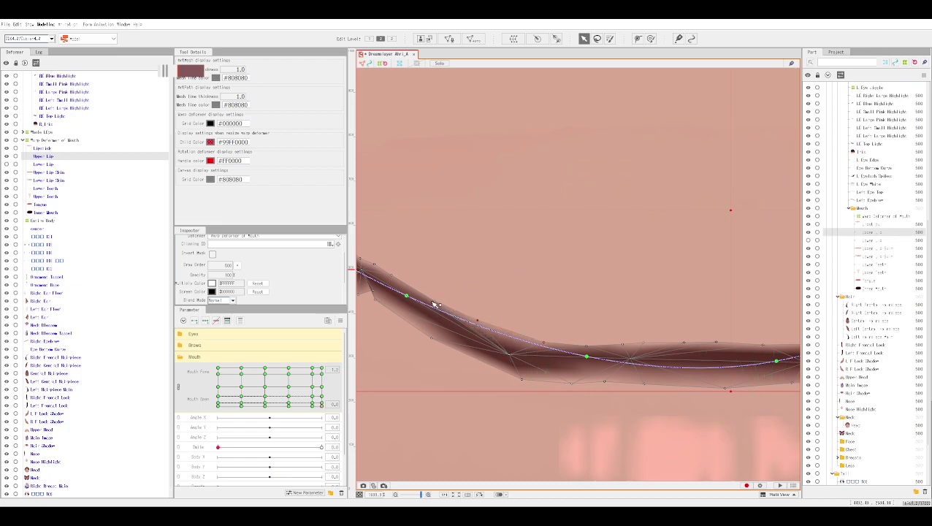
Smooth the Upper Lip's lower-edge vertices midway up the left rise, undoing a stray change and checking with the selection hidden.
{"action": "left_click_drag", "start_coordinate": [431, 273], "coordinate": [535, 357]}
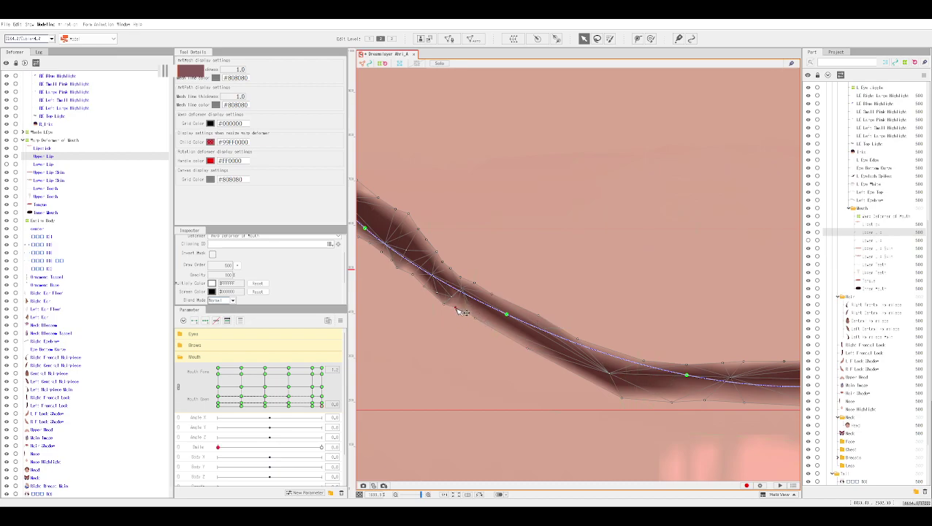
{"action": "key", "text": "h"}
{"action": "key", "text": "ctrl+z"}
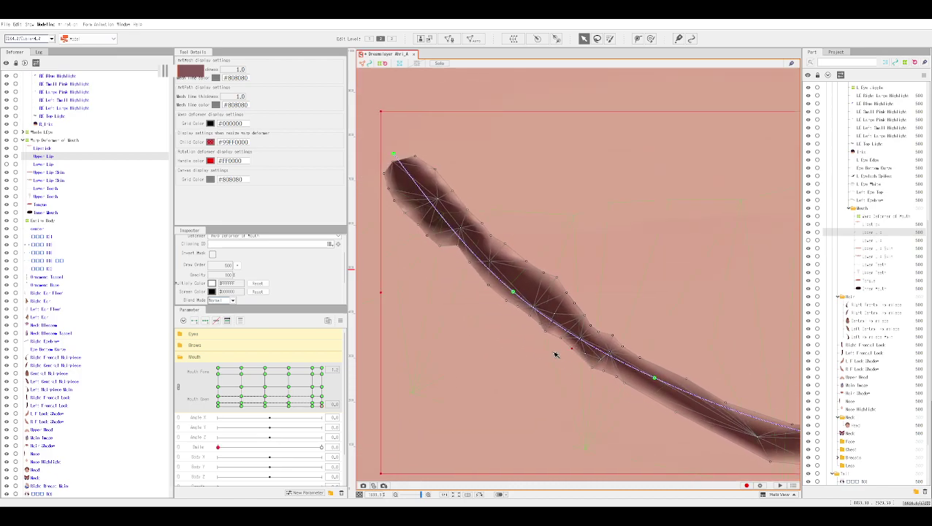
{"action": "key", "text": "ctrl+h"}
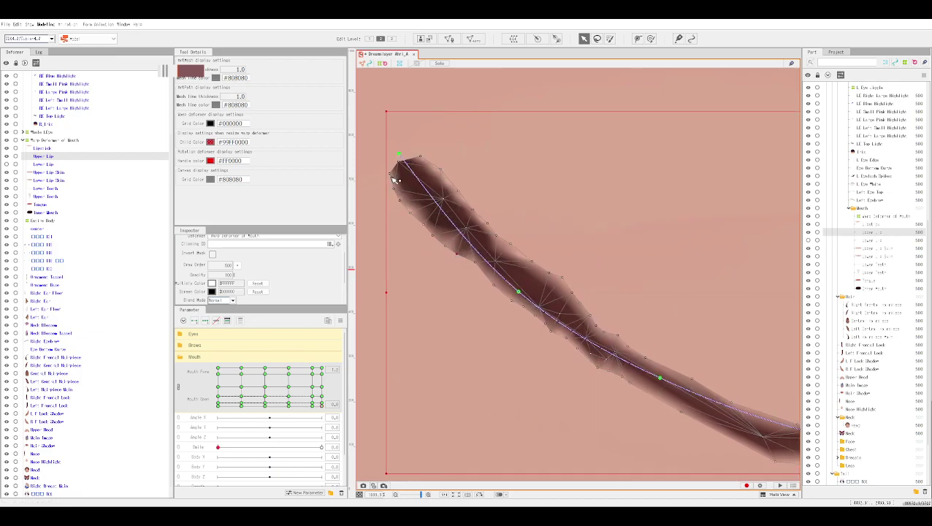
Taper the Upper Lip's left corner and smooth the edge and inner vertices just below it, checking with the selection hidden.
{"action": "left_click_drag", "start_coordinate": [401, 197], "coordinate": [393, 196]}
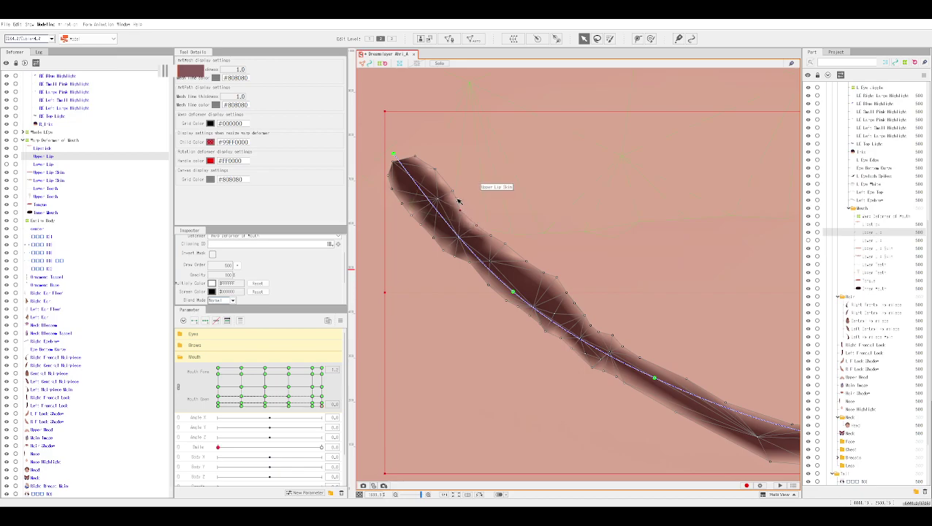
{"action": "left_click_drag", "start_coordinate": [436, 169], "coordinate": [394, 153]}
{"action": "left_click", "coordinate": [496, 238]}
{"action": "left_click", "coordinate": [504, 244]}
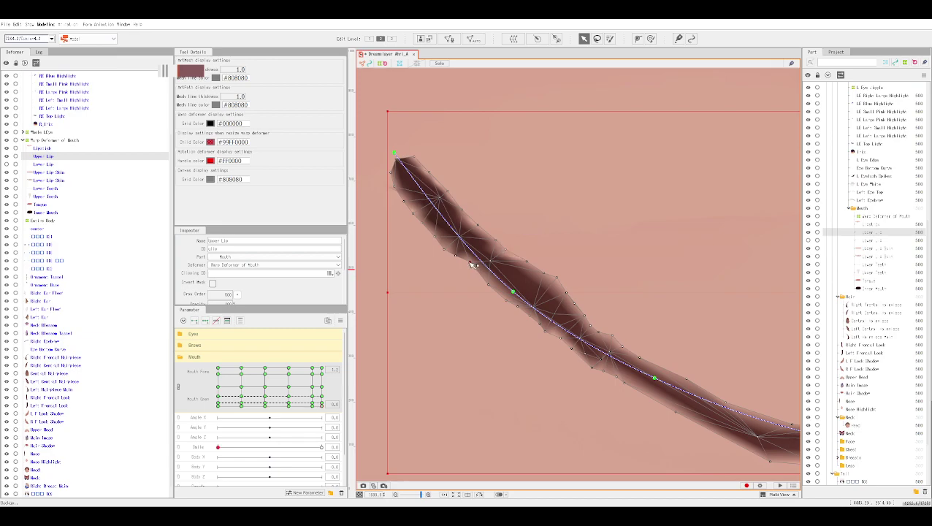
{"action": "left_click_drag", "start_coordinate": [492, 252], "coordinate": [463, 235]}
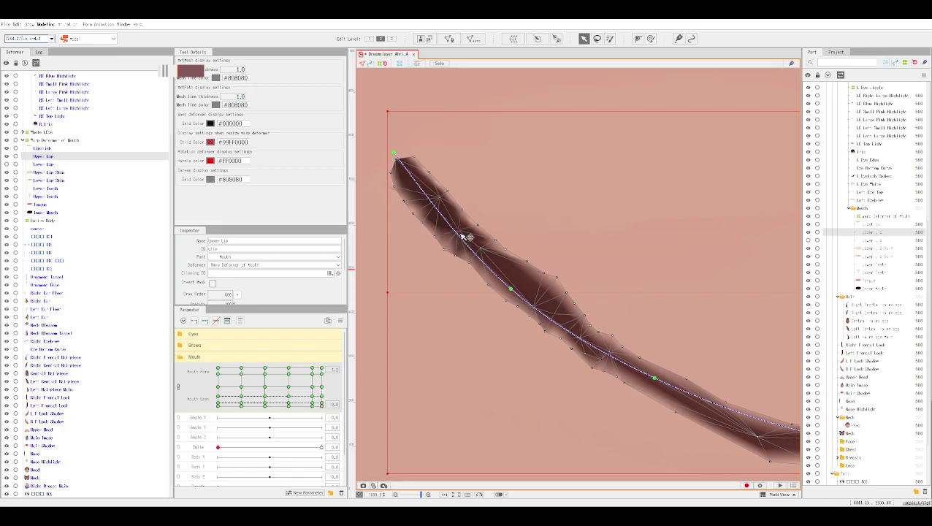
{"action": "scroll", "coordinate": [478, 254], "scroll_direction": "up", "scroll_amount": 2}
{"action": "key", "text": "ctrl+h"}
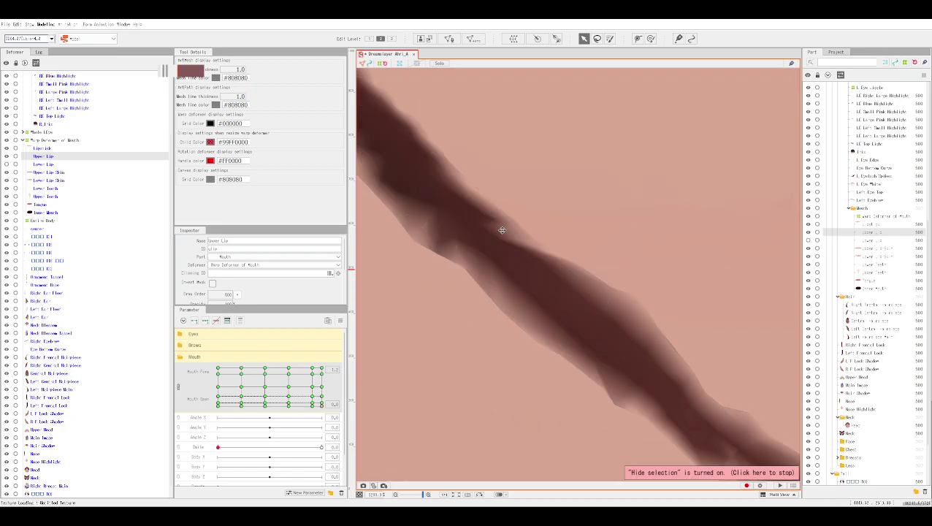
{"action": "scroll", "coordinate": [504, 219], "scroll_direction": "down", "scroll_amount": 2}
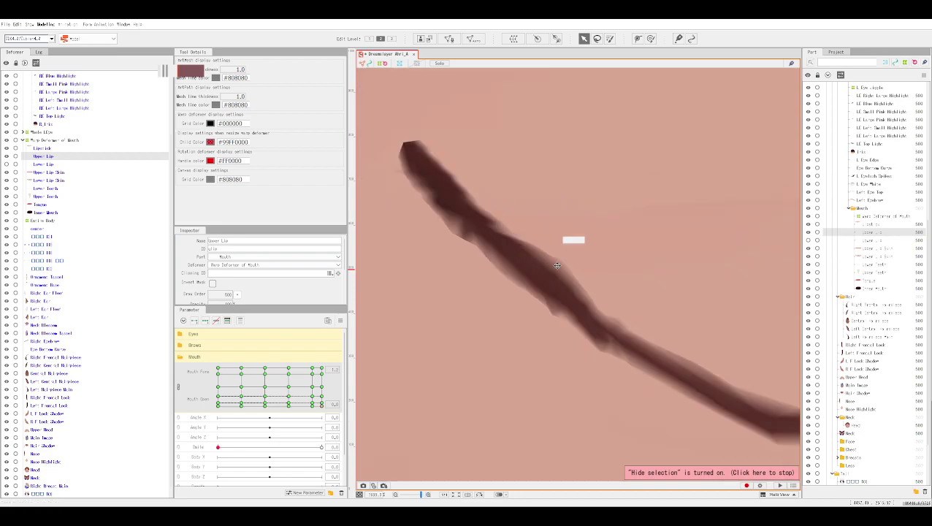
Nudge the inner vertex at the kink partway down the left rise and raise the lower-edge vertex beneath it to flatten the bump.
{"action": "left_click", "coordinate": [642, 319]}
{"action": "scroll", "coordinate": [642, 311], "scroll_direction": "up", "scroll_amount": 2}
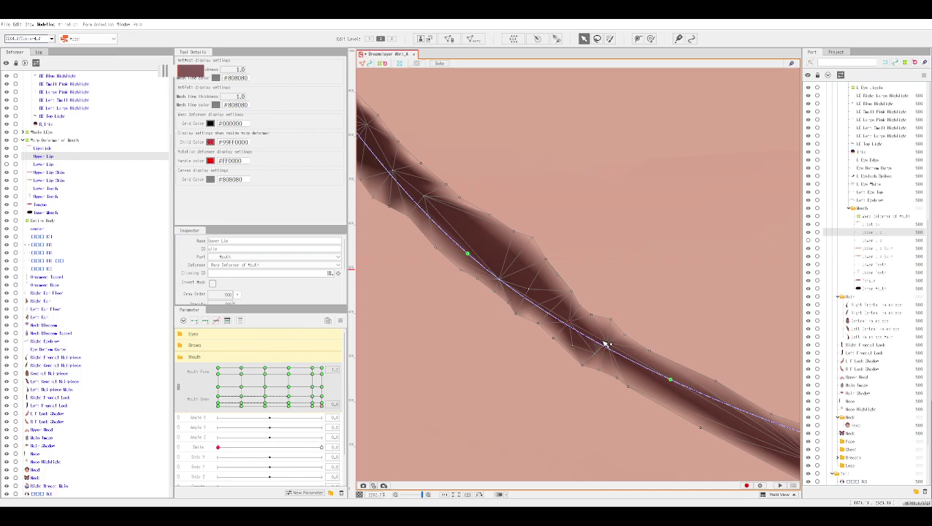
{"action": "left_click_drag", "start_coordinate": [608, 349], "coordinate": [597, 356]}
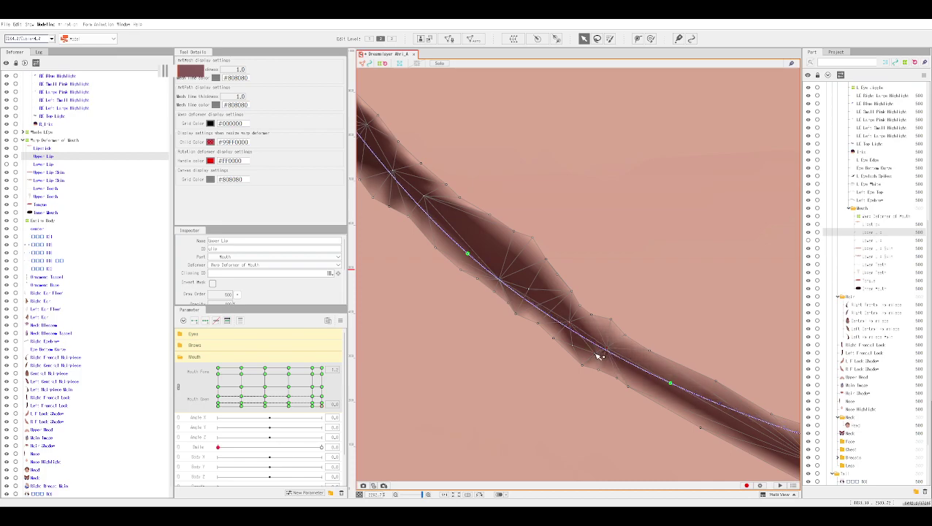
{"action": "key", "text": "ctrl+h"}
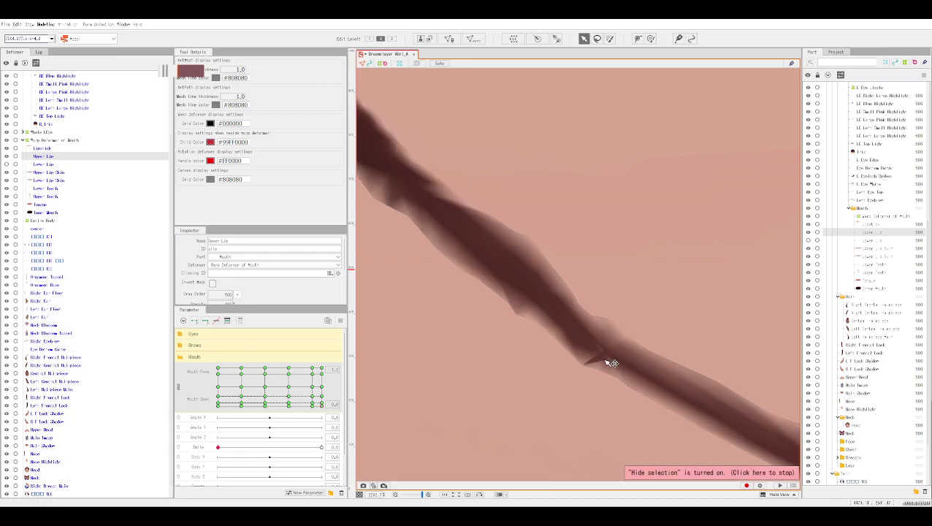
{"action": "key", "text": "ctrl+h"}
{"action": "scroll", "coordinate": [595, 366], "scroll_direction": "up", "scroll_amount": 2}
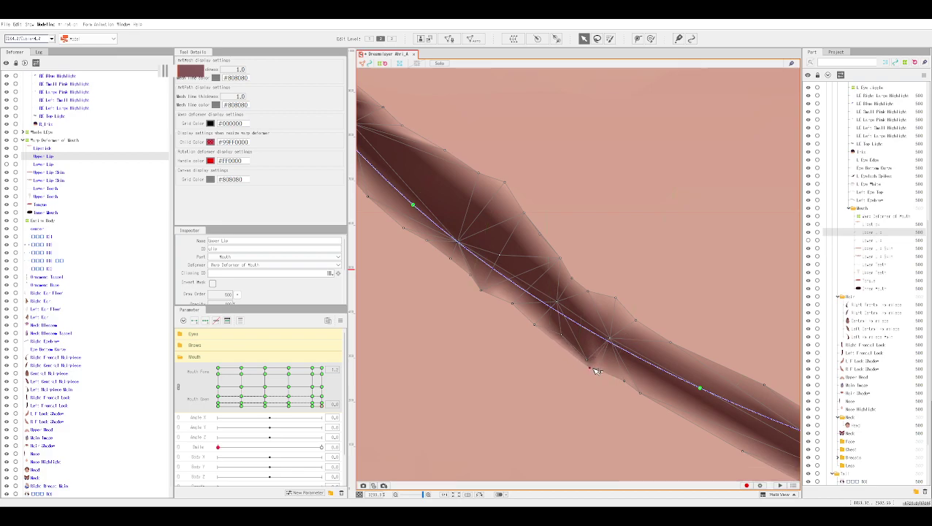
{"action": "left_click_drag", "start_coordinate": [590, 363], "coordinate": [590, 353]}
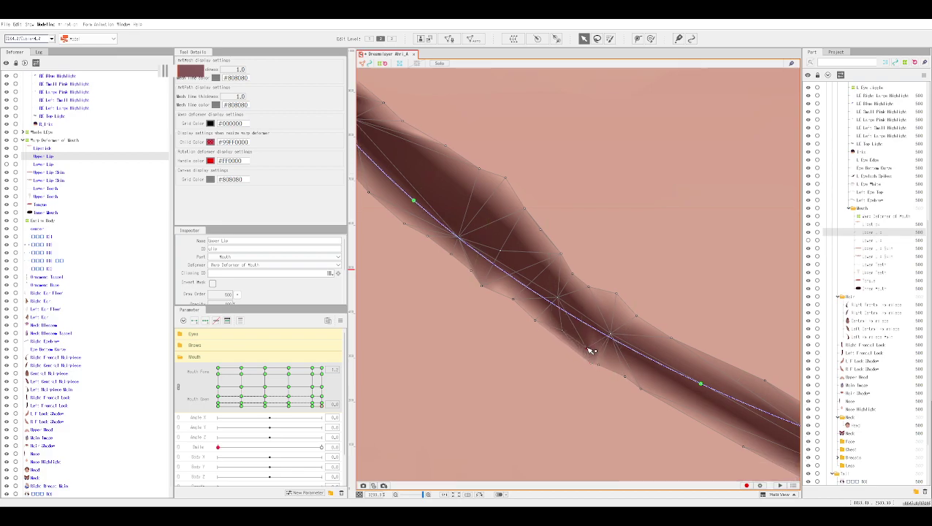
Undo the last vertex change and reposition the Upper Lip's inner vertices at the kink partway down the left rise, checking with the selection hidden.
{"action": "key", "text": "ctrl+z"}
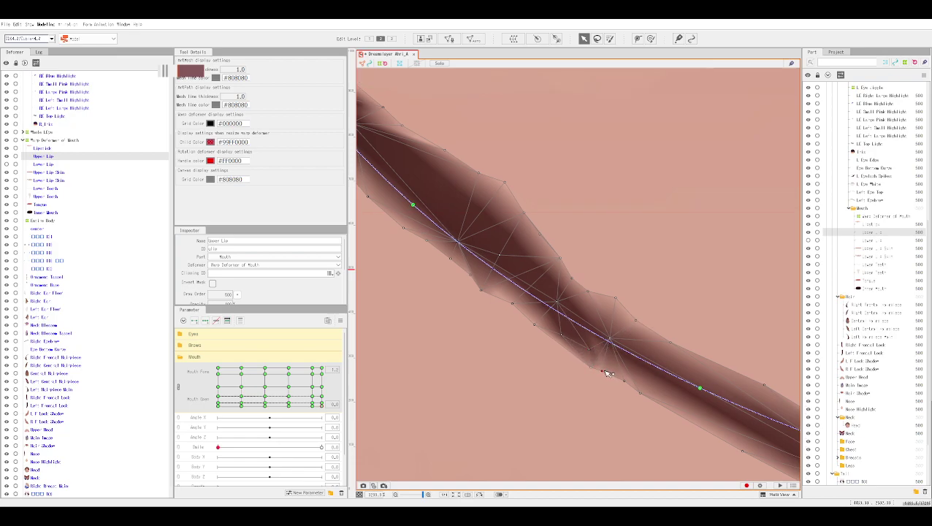
{"action": "left_click_drag", "start_coordinate": [612, 341], "coordinate": [613, 347]}
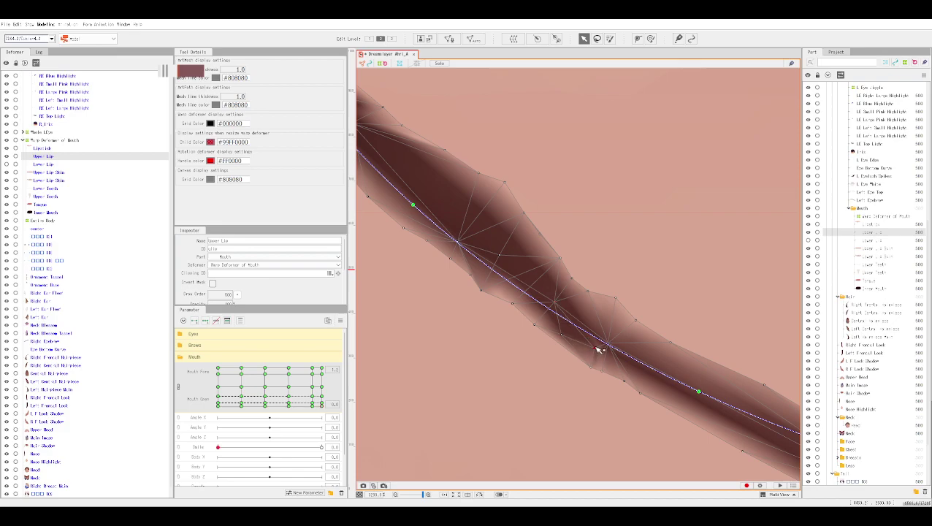
{"action": "left_click_drag", "start_coordinate": [609, 345], "coordinate": [599, 352]}
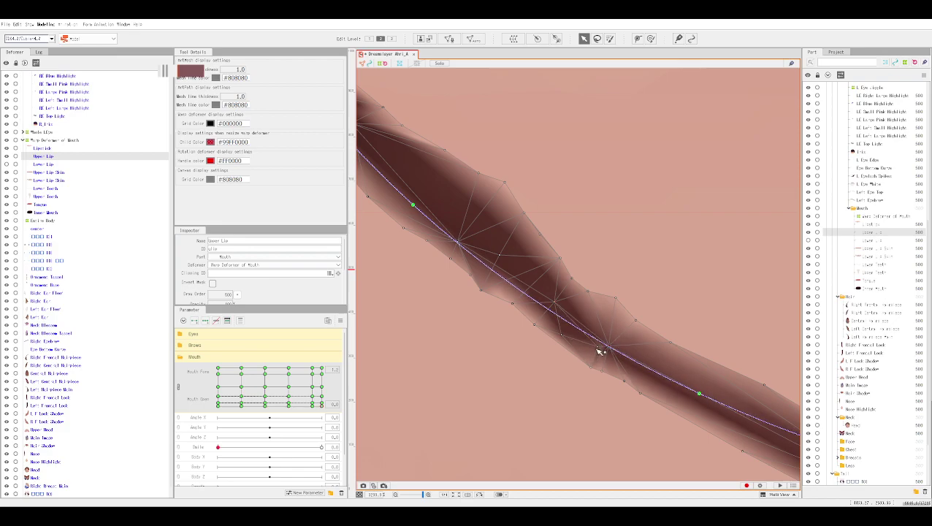
{"action": "key", "text": "ctrl+h"}
{"action": "key", "text": "ctrl+h"}
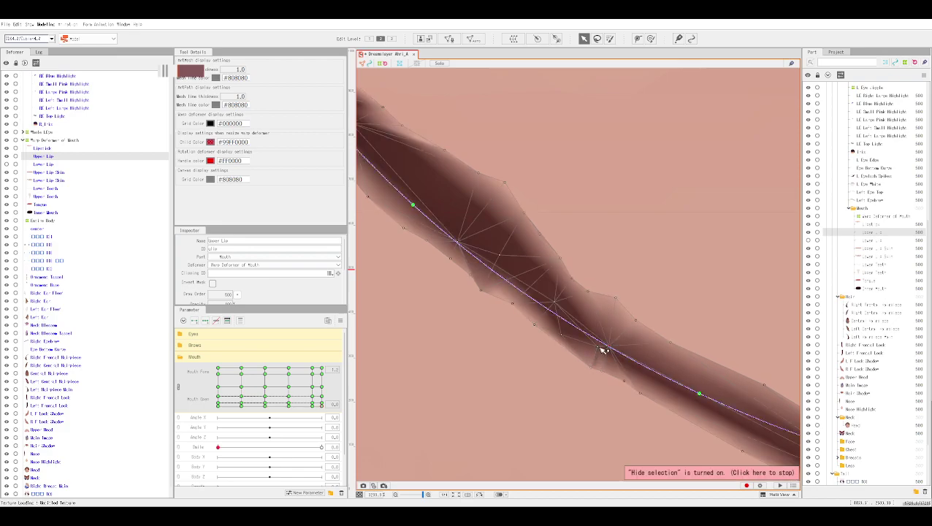
{"action": "key", "text": "ctrl+h"}
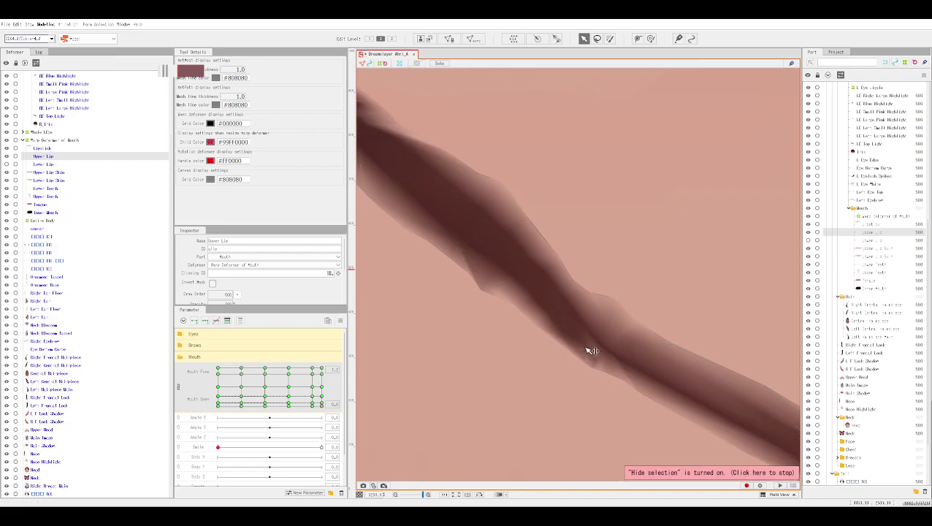
{"action": "left_click", "coordinate": [618, 382]}
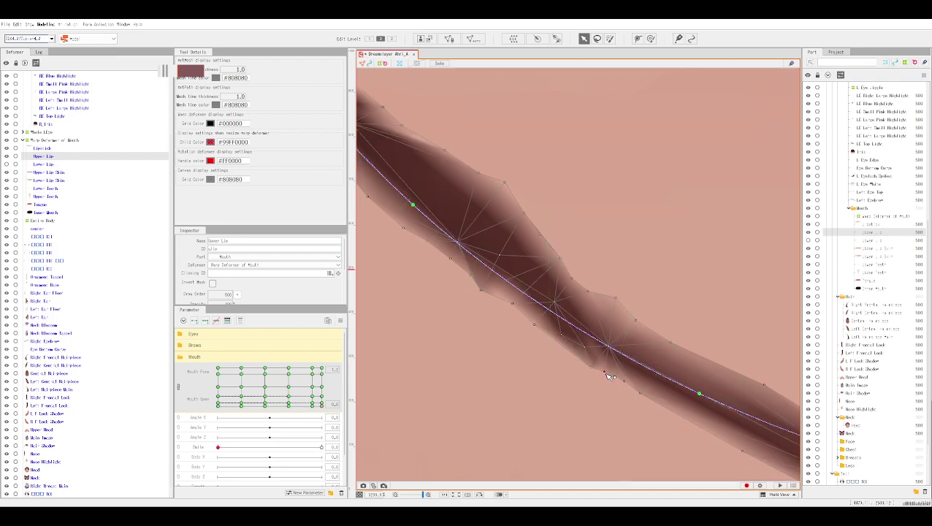
{"action": "key", "text": "ctrl+h"}
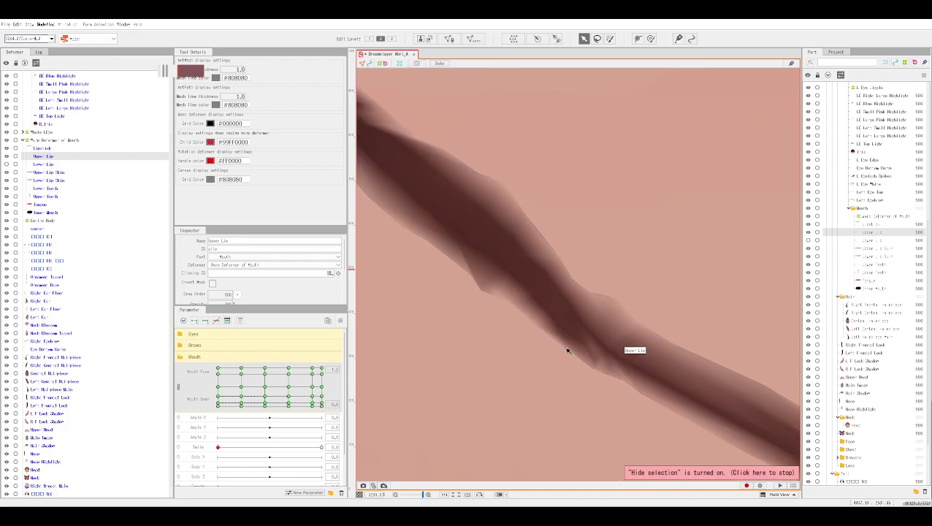
Pull the Upper Lip's upper-edge vertices inward along the left rise's bulge and beside the kink, checking the line with the selection hidden.
{"action": "left_click_drag", "start_coordinate": [515, 316], "coordinate": [537, 360]}
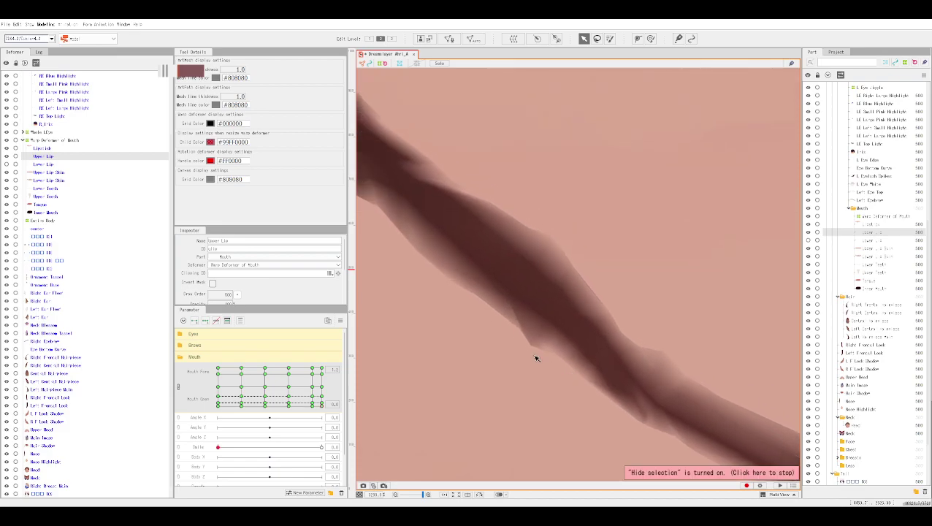
{"action": "key", "text": "ctrl+h"}
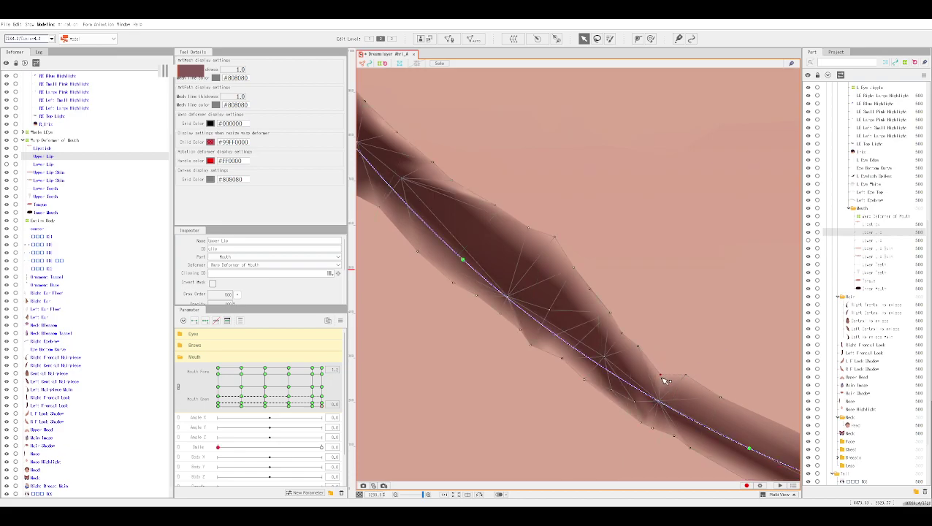
{"action": "left_click_drag", "start_coordinate": [687, 378], "coordinate": [683, 388]}
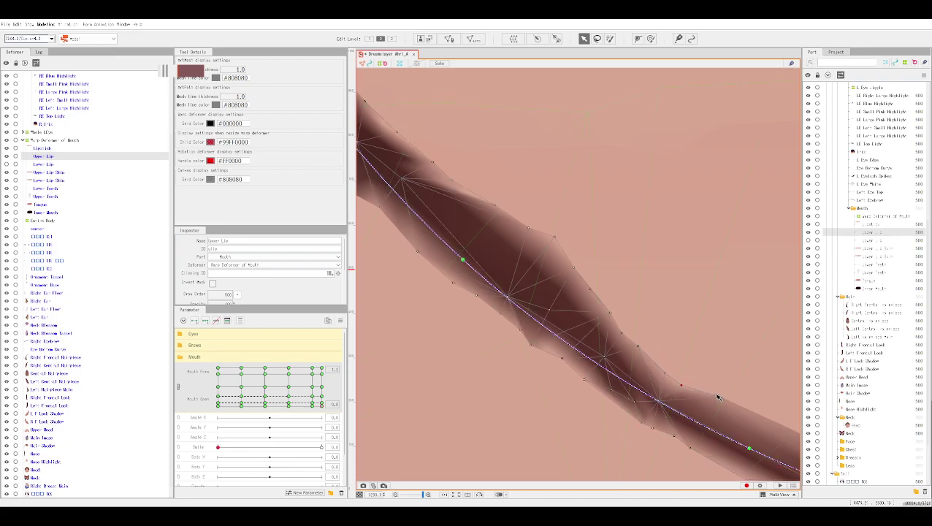
{"action": "key", "text": "ctrl+h"}
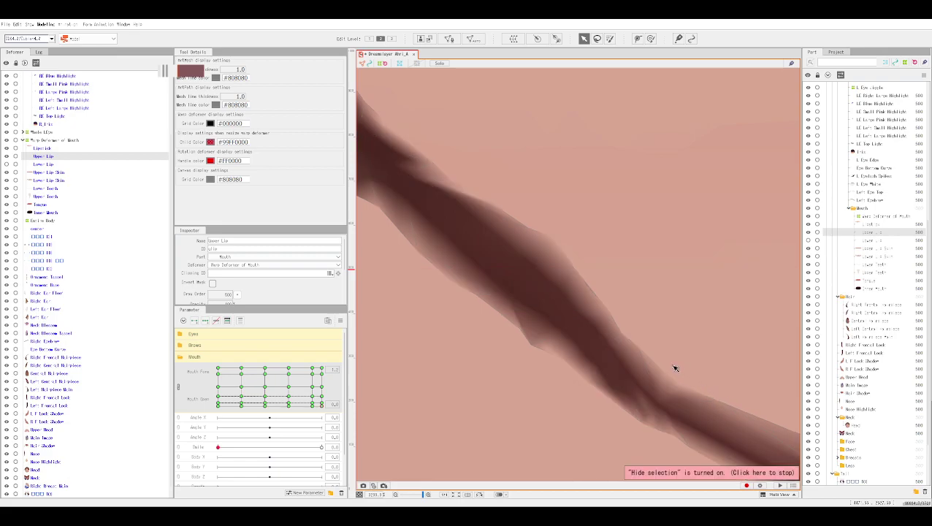
{"action": "key", "text": "ctrl+h"}
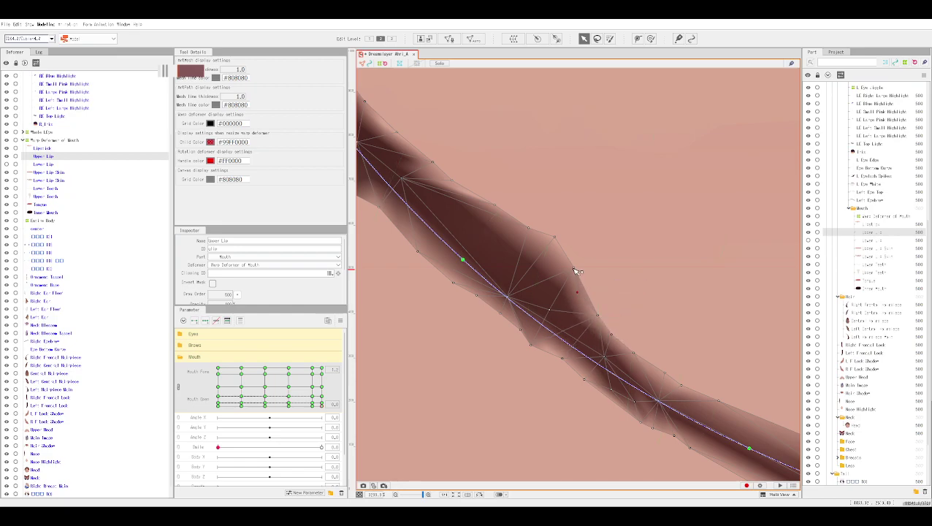
{"action": "left_click_drag", "start_coordinate": [573, 268], "coordinate": [562, 275]}
{"action": "mouse_move", "coordinate": [554, 238]}
{"action": "left_mouse_down"}
{"action": "mouse_move", "coordinate": [541, 249]}
{"action": "mouse_move", "coordinate": [549, 244]}
{"action": "left_mouse_up"}
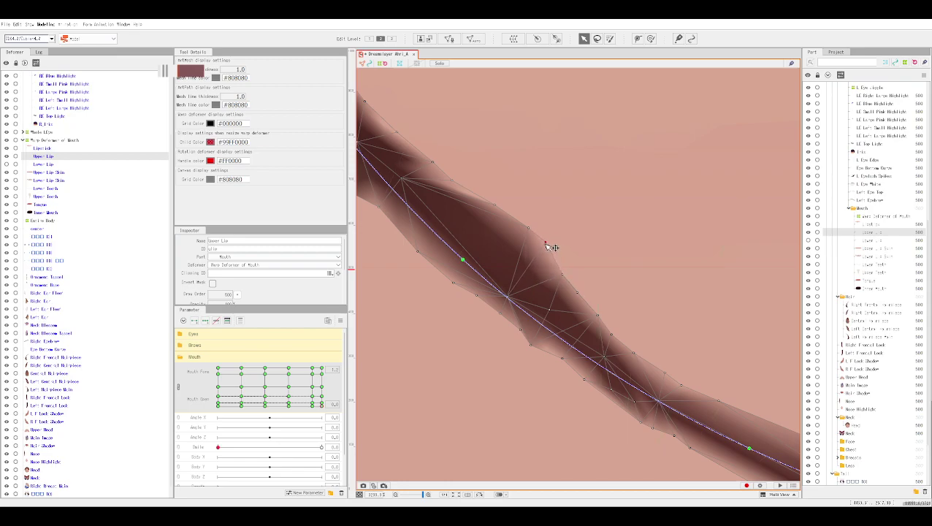
{"action": "key", "text": "ctrl+h"}
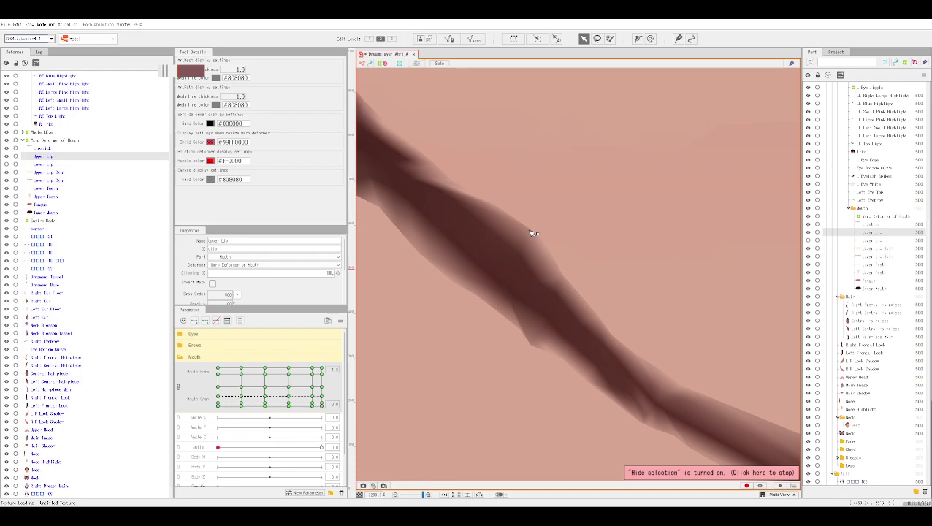
{"action": "scroll", "coordinate": [592, 225], "scroll_direction": "down", "scroll_amount": 10}
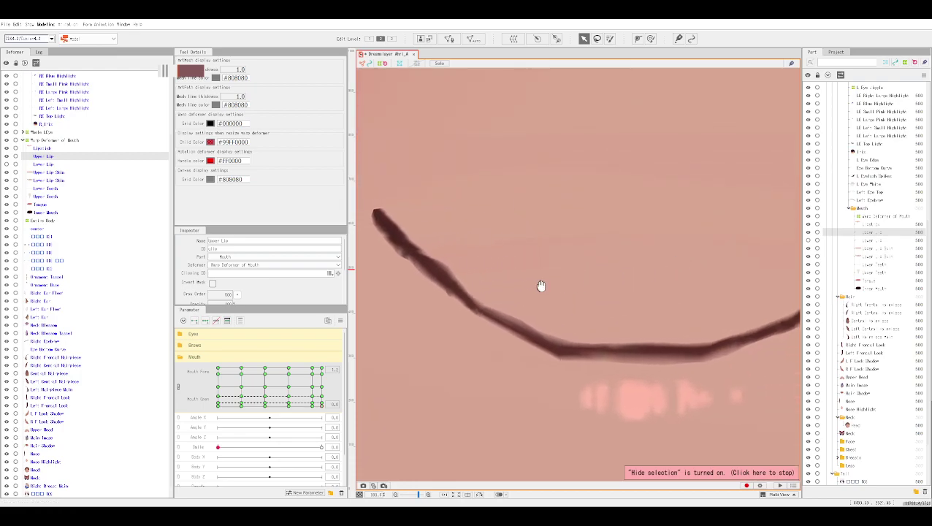
{"action": "scroll", "coordinate": [545, 270], "scroll_direction": "up", "scroll_amount": 10}
{"action": "scroll", "coordinate": [638, 219], "scroll_direction": "down", "scroll_amount": 1}
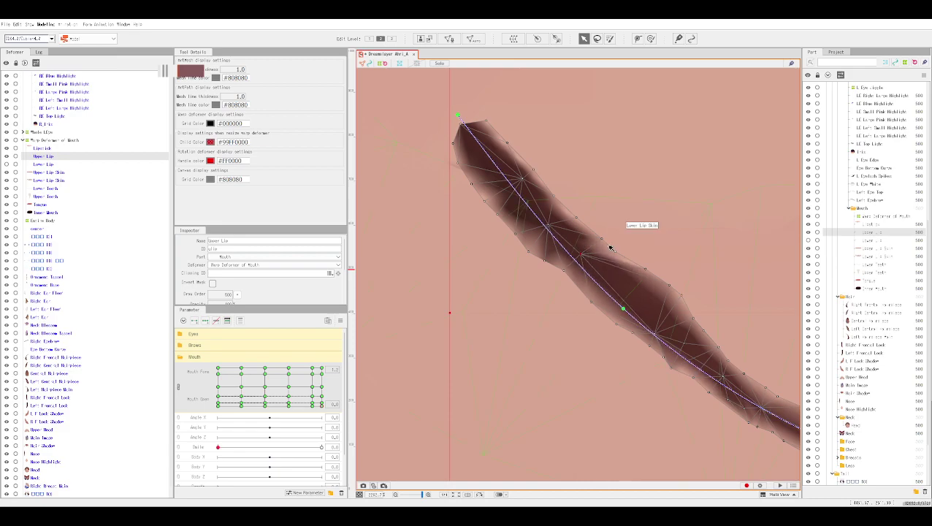
{"action": "scroll", "coordinate": [593, 256], "scroll_direction": "up", "scroll_amount": 2}
{"action": "key", "text": "ctrl+h"}
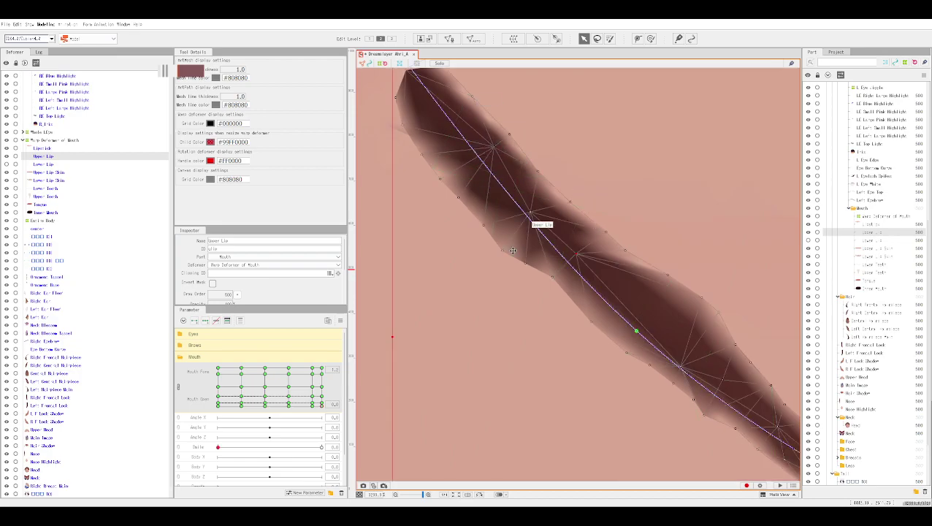
{"action": "scroll", "coordinate": [438, 181], "scroll_direction": "up", "scroll_amount": 3}
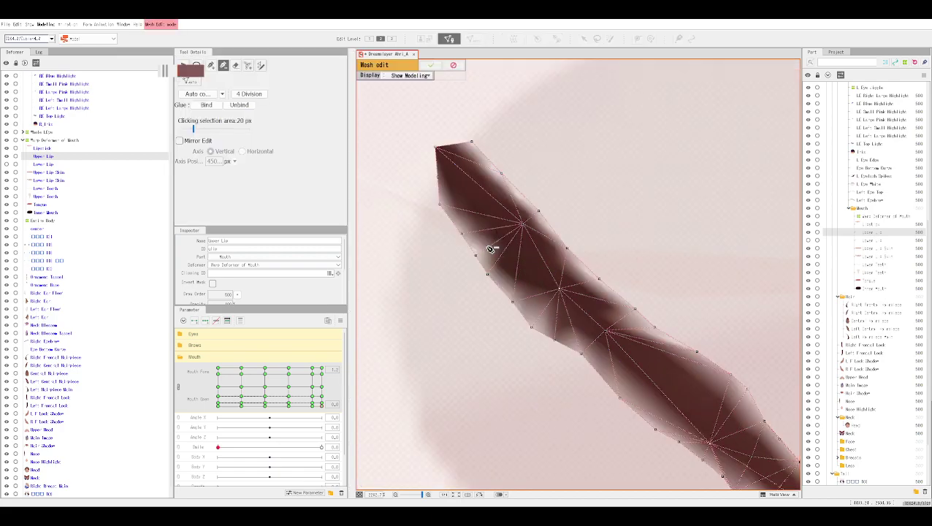
{"action": "double_click", "coordinate": [491, 249]}
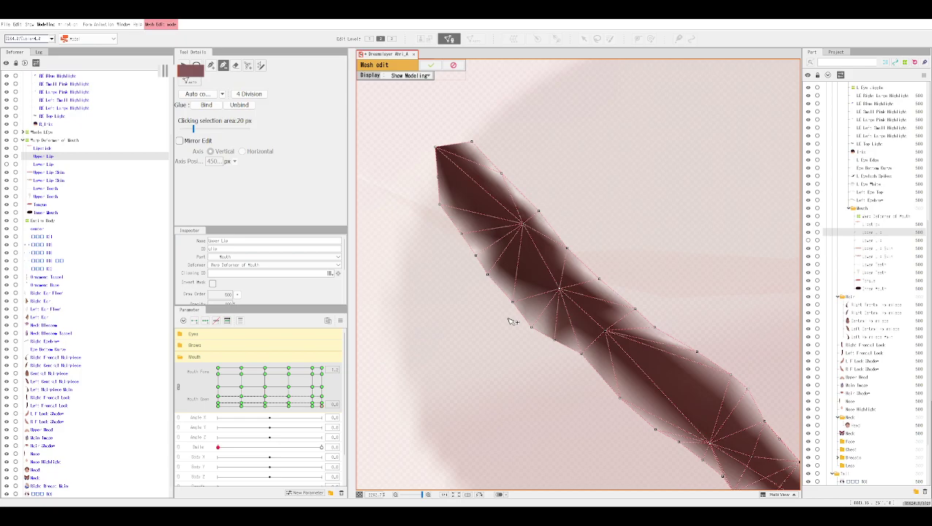
{"action": "left_click", "coordinate": [453, 65]}
Shape the Upper Lip's left end into a pointed tip and move the deform path's end point onto it.
{"action": "mouse_move", "coordinate": [476, 257]}
{"action": "left_mouse_down"}
{"action": "mouse_move", "coordinate": [487, 257]}
{"action": "mouse_move", "coordinate": [470, 264]}
{"action": "left_mouse_up"}
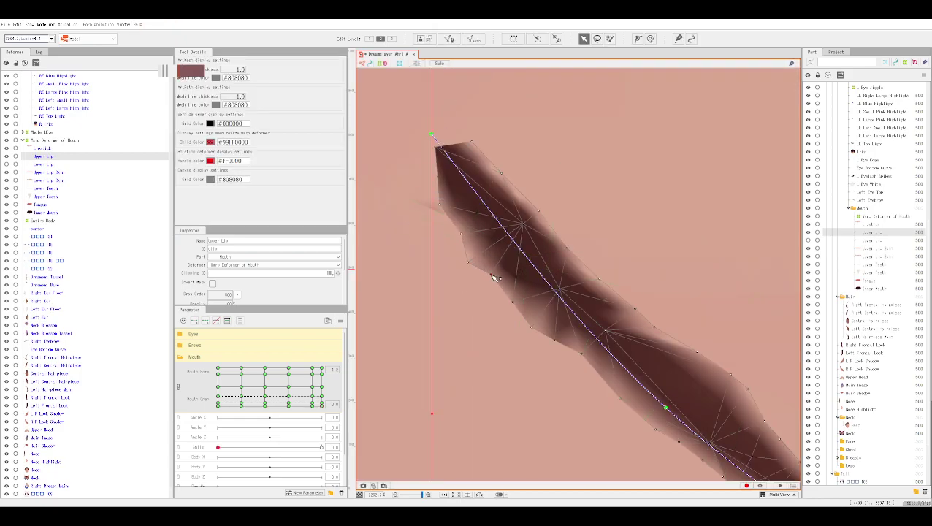
{"action": "left_click_drag", "start_coordinate": [514, 303], "coordinate": [462, 150]}
{"action": "left_click", "coordinate": [639, 39]}
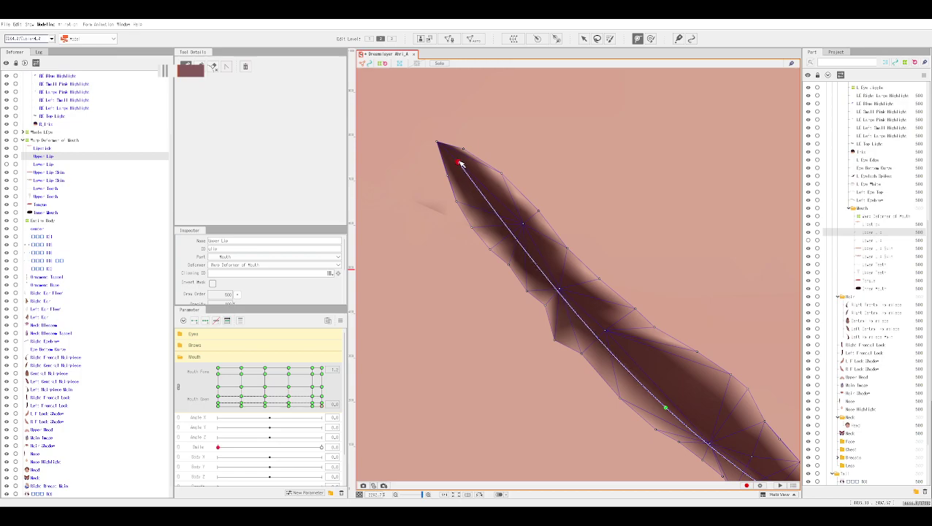
{"action": "left_click", "coordinate": [445, 150]}
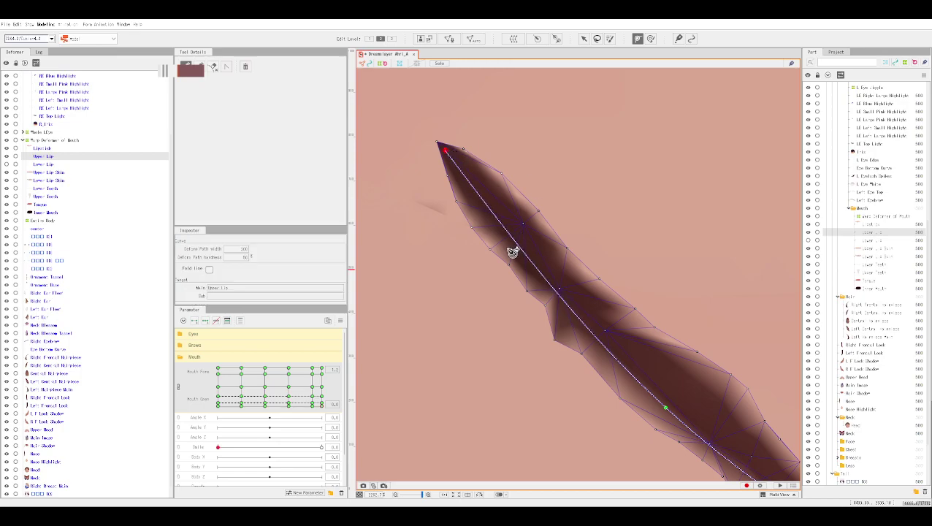
{"action": "left_click", "coordinate": [584, 38]}
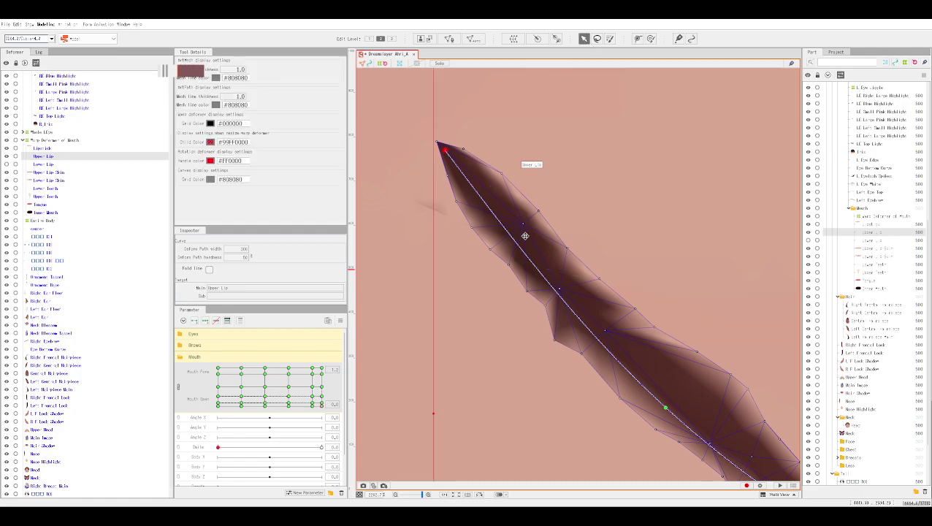
Realign the inner vertices below the Upper Lip's left tip and raise the bulging lower-edge vertices, checking with the selection hidden.
{"action": "left_click_drag", "start_coordinate": [525, 223], "coordinate": [528, 245]}
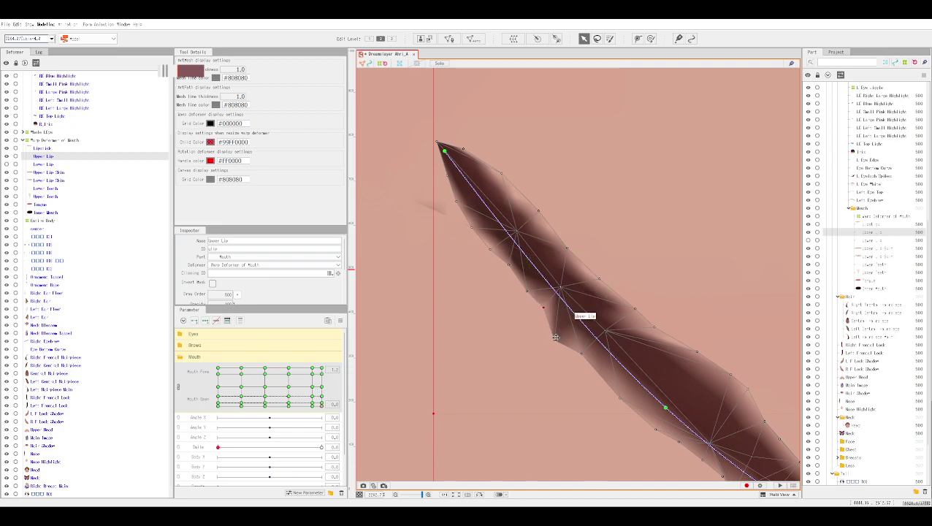
{"action": "left_click_drag", "start_coordinate": [555, 339], "coordinate": [566, 327]}
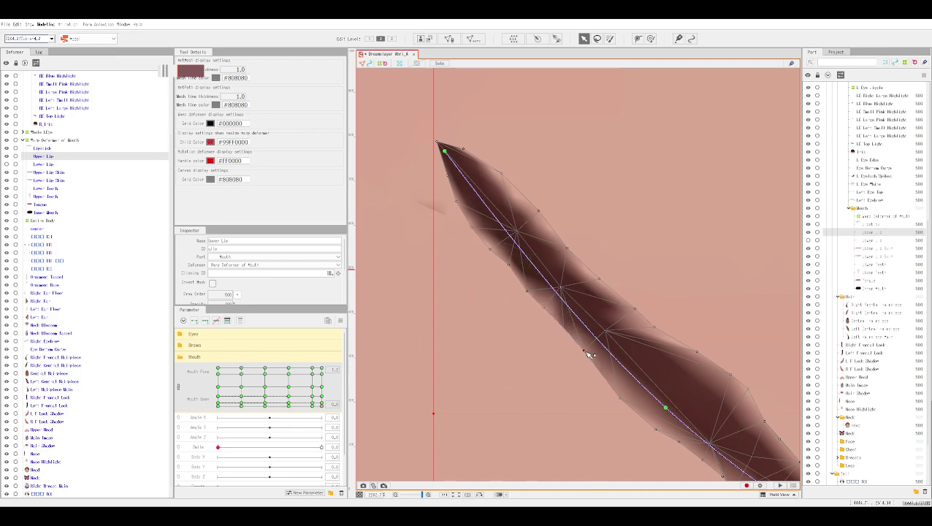
{"action": "key", "text": "ctrl+h"}
{"action": "scroll", "coordinate": [601, 245], "scroll_direction": "up", "scroll_amount": 3}
{"action": "scroll", "coordinate": [753, 289], "scroll_direction": "down", "scroll_amount": 3}
{"action": "key", "text": "ctrl+h"}
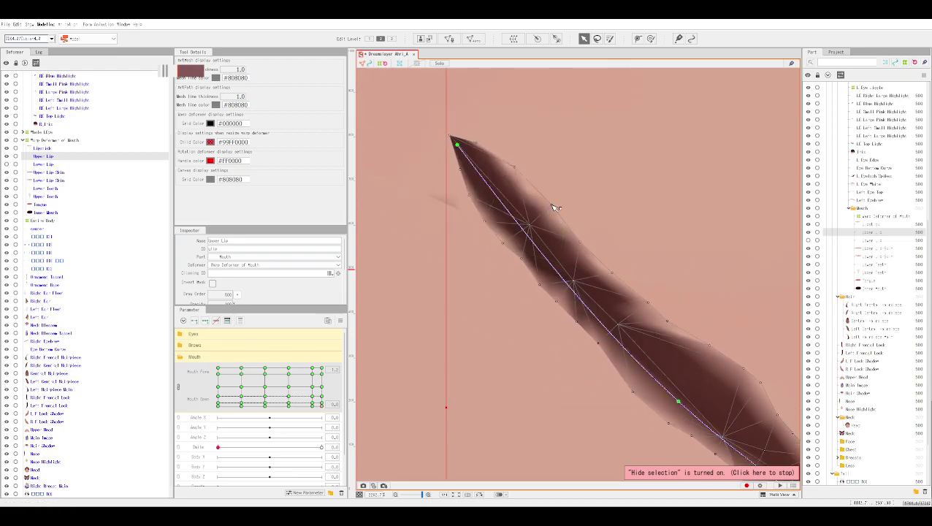
Pull the Upper Lip's upper-edge vertices inward from the left tip down to the bulge on the left rise.
{"action": "left_click_drag", "start_coordinate": [516, 171], "coordinate": [499, 175]}
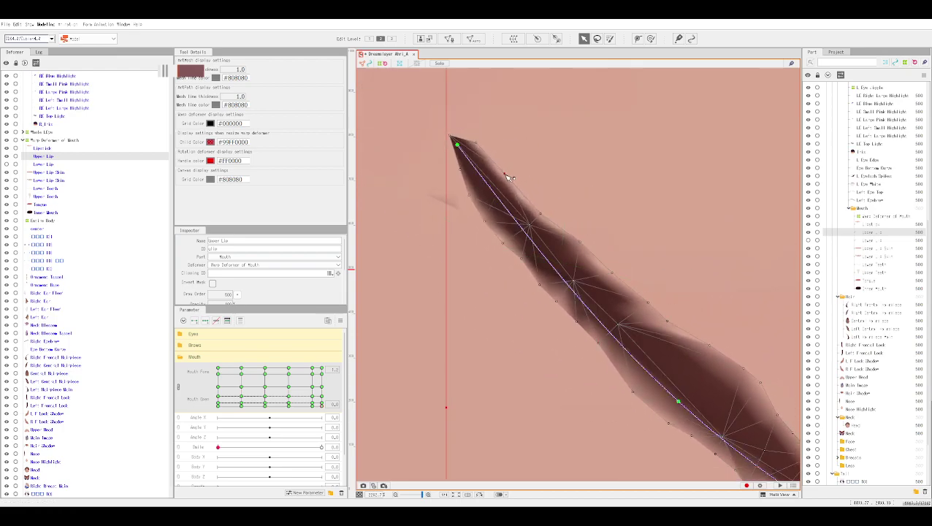
{"action": "left_click_drag", "start_coordinate": [577, 244], "coordinate": [604, 282]}
{"action": "mouse_move", "coordinate": [649, 304]}
{"action": "left_mouse_down"}
{"action": "mouse_move", "coordinate": [709, 345]}
{"action": "mouse_move", "coordinate": [694, 366]}
{"action": "mouse_move", "coordinate": [743, 386]}
{"action": "left_mouse_up"}
{"action": "mouse_move", "coordinate": [761, 354]}
{"action": "left_mouse_down"}
{"action": "mouse_move", "coordinate": [582, 270]}
{"action": "mouse_move", "coordinate": [570, 306]}
{"action": "mouse_move", "coordinate": [546, 306]}
{"action": "left_mouse_up"}
{"action": "left_click_drag", "start_coordinate": [566, 325], "coordinate": [563, 335]}
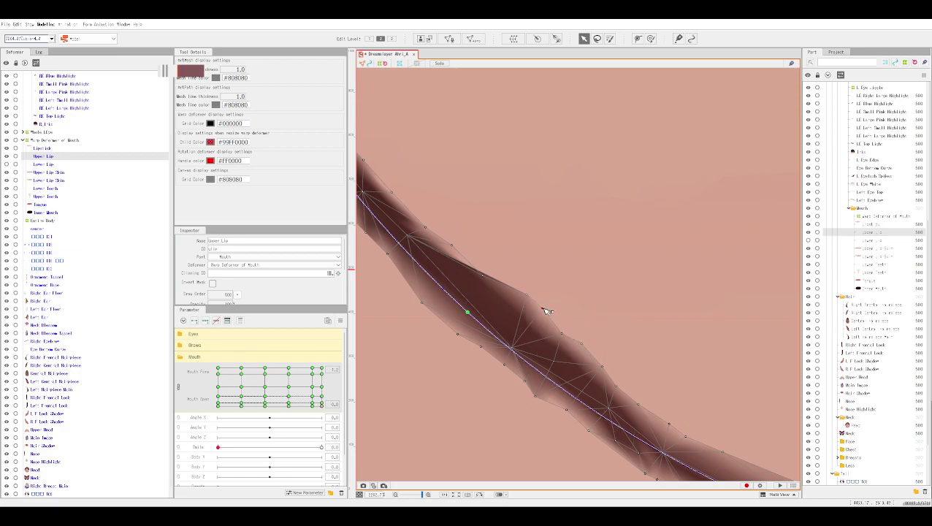
Flatten the upper-edge bulge midway along the left rise and smooth the lower-edge bump opposite it, checking with the selection hidden.
{"action": "left_click_drag", "start_coordinate": [531, 294], "coordinate": [516, 304]}
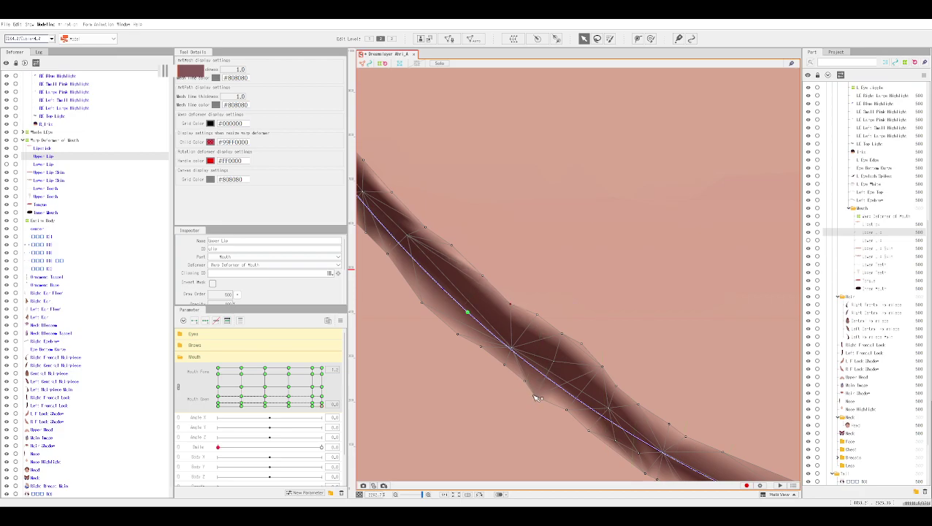
{"action": "left_click_drag", "start_coordinate": [561, 334], "coordinate": [598, 367]}
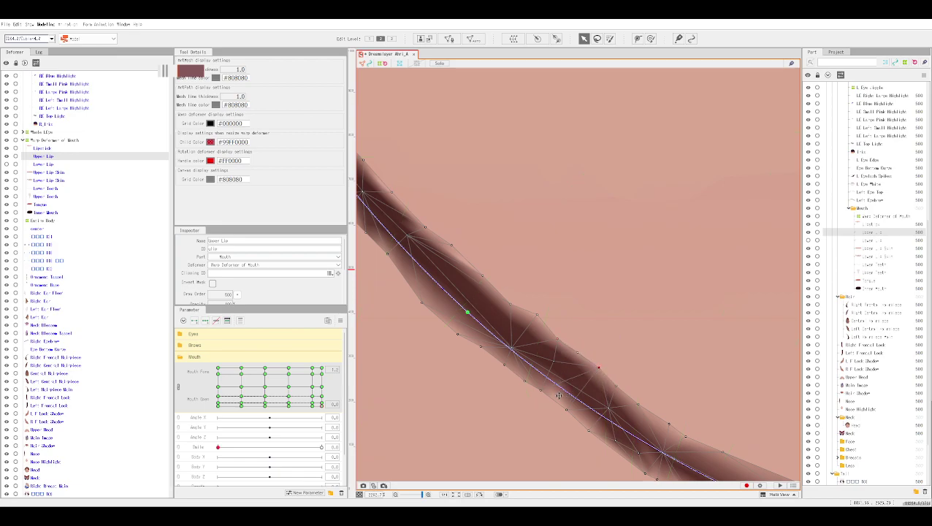
{"action": "left_click", "coordinate": [536, 391]}
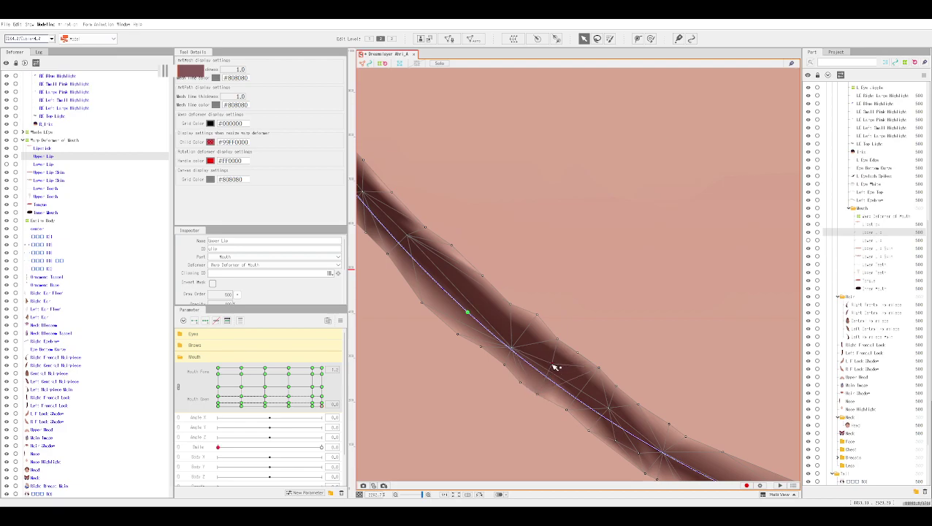
{"action": "key", "text": "ctrl+h"}
Even out the Upper Lip's edge and inner vertices around the left rise's lower kink, and check the whole smile with the selection hidden.
{"action": "left_click_drag", "start_coordinate": [576, 370], "coordinate": [576, 326]}
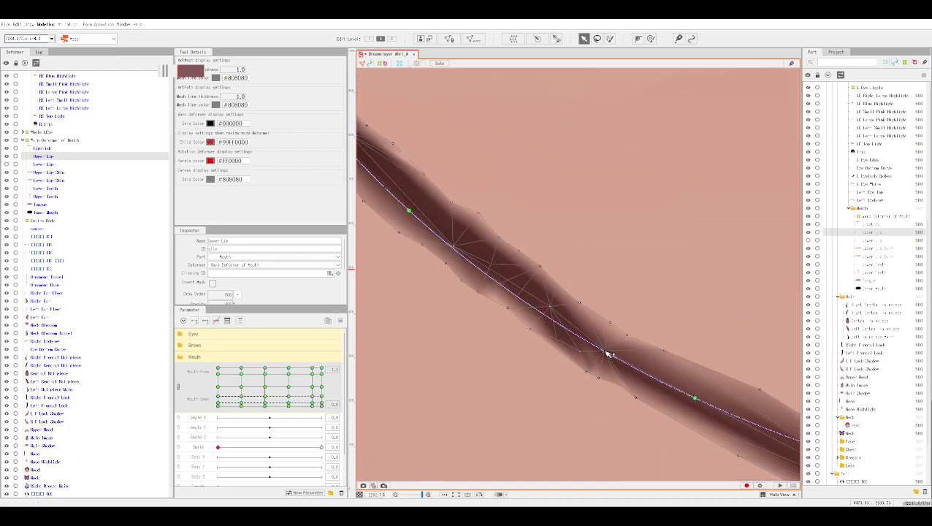
{"action": "key", "text": "ctrl+h"}
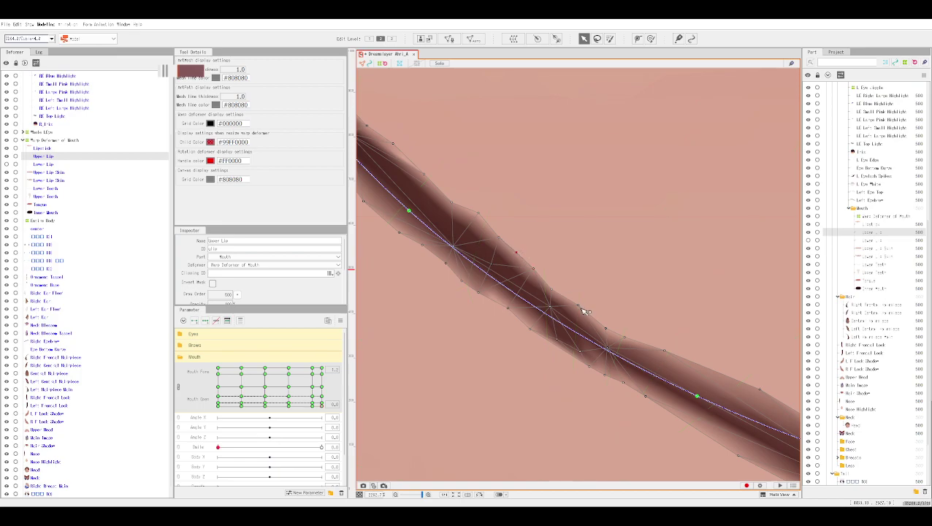
{"action": "key", "text": "ctrl+h"}
{"action": "scroll", "coordinate": [568, 239], "scroll_direction": "down", "scroll_amount": 3}
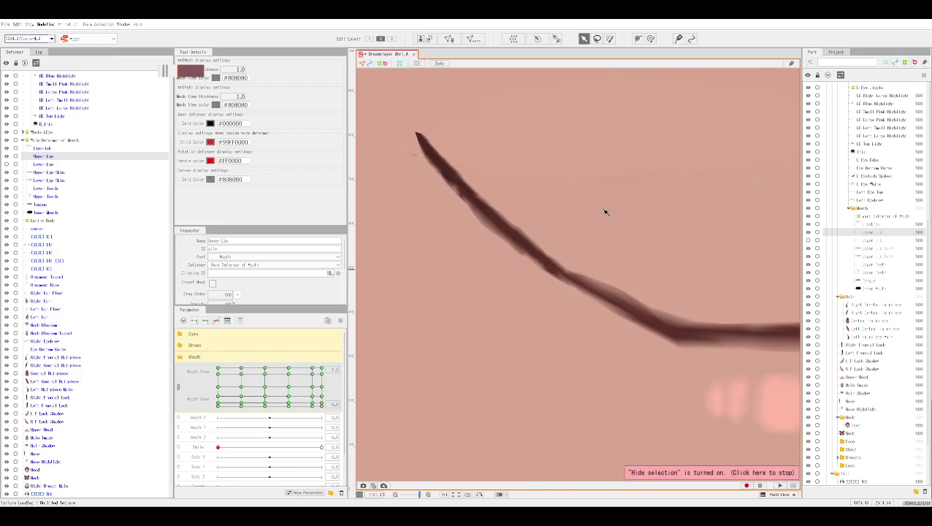
{"action": "scroll", "coordinate": [606, 212], "scroll_direction": "down", "scroll_amount": 5}
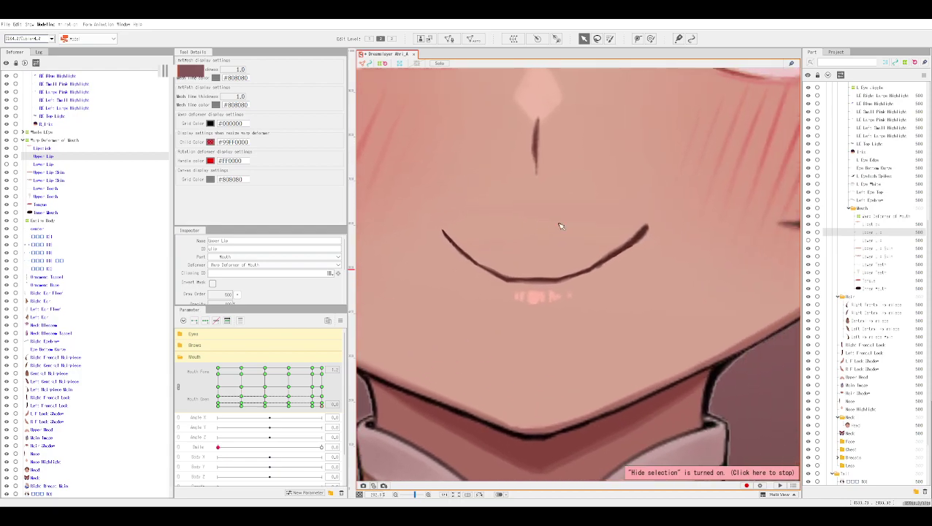
Compare the Upper Lip's line thickness at both corners of the closed smile, viewing the whole face with the selection hidden.
{"action": "left_click_drag", "start_coordinate": [581, 196], "coordinate": [601, 239]}
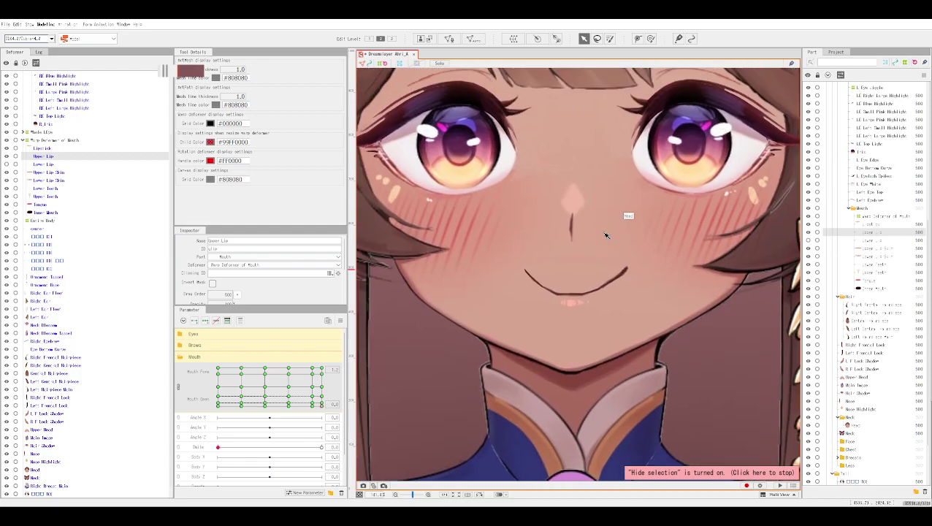
{"action": "scroll", "coordinate": [654, 252], "scroll_direction": "up", "scroll_amount": 4}
{"action": "scroll", "coordinate": [656, 255], "scroll_direction": "up", "scroll_amount": 6}
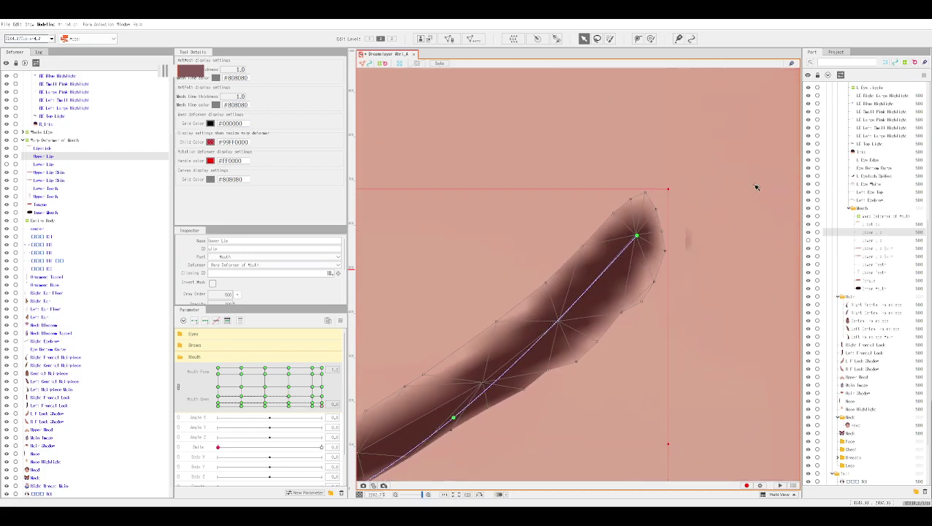
{"action": "left_click_drag", "start_coordinate": [644, 305], "coordinate": [685, 264]}
{"action": "scroll", "coordinate": [712, 215], "scroll_direction": "down", "scroll_amount": 4}
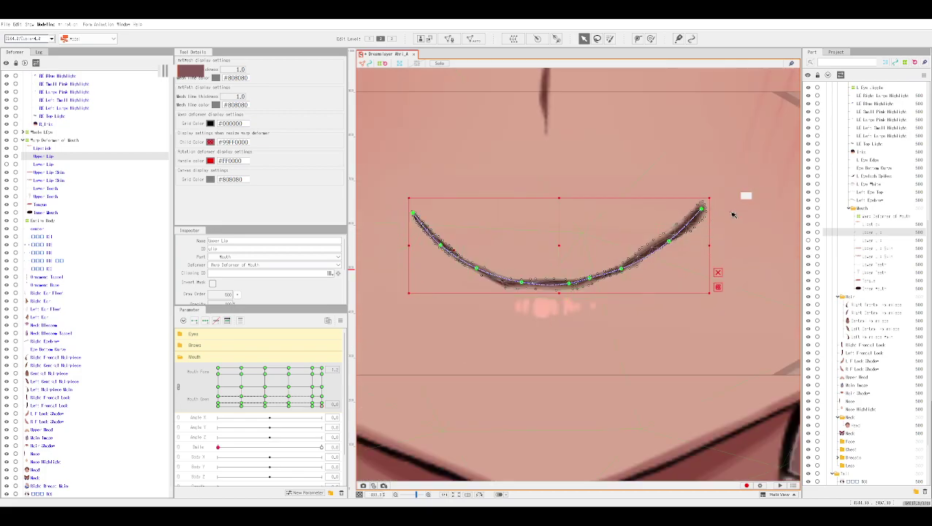
{"action": "scroll", "coordinate": [743, 203], "scroll_direction": "up", "scroll_amount": 3}
{"action": "key", "text": "ctrl+h"}
{"action": "scroll", "coordinate": [740, 203], "scroll_direction": "down", "scroll_amount": 1}
{"action": "scroll", "coordinate": [702, 211], "scroll_direction": "down", "scroll_amount": 4}
{"action": "left_click_drag", "start_coordinate": [701, 212], "coordinate": [504, 255]}
{"action": "scroll", "coordinate": [482, 261], "scroll_direction": "up", "scroll_amount": 2}
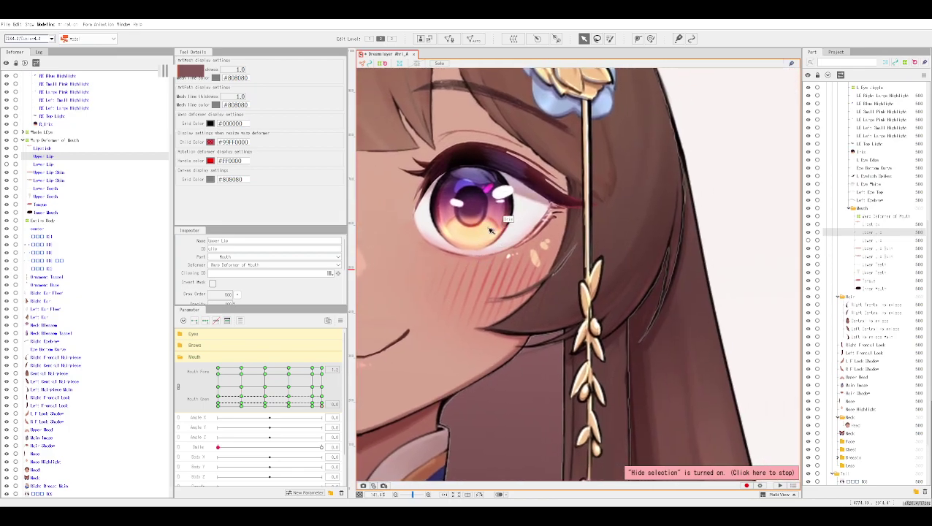
{"action": "left_click_drag", "start_coordinate": [391, 277], "coordinate": [838, 291]}
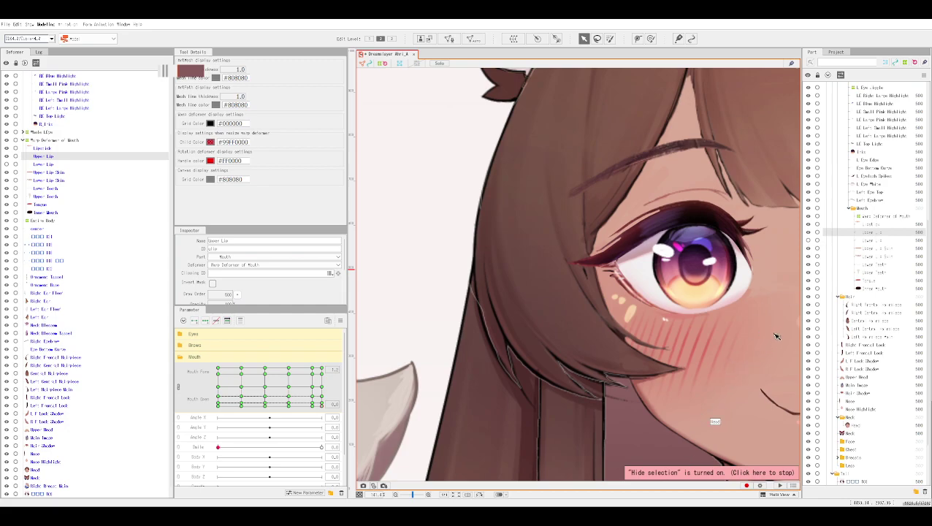
{"action": "left_click_drag", "start_coordinate": [779, 347], "coordinate": [310, 307]}
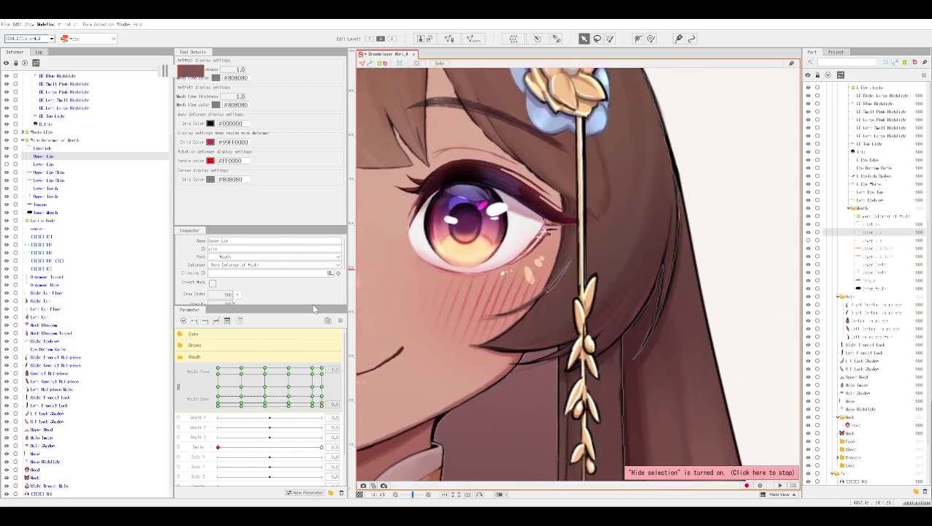
{"action": "scroll", "coordinate": [454, 319], "scroll_direction": "down", "scroll_amount": 3}
{"action": "scroll", "coordinate": [687, 339], "scroll_direction": "up", "scroll_amount": 8}
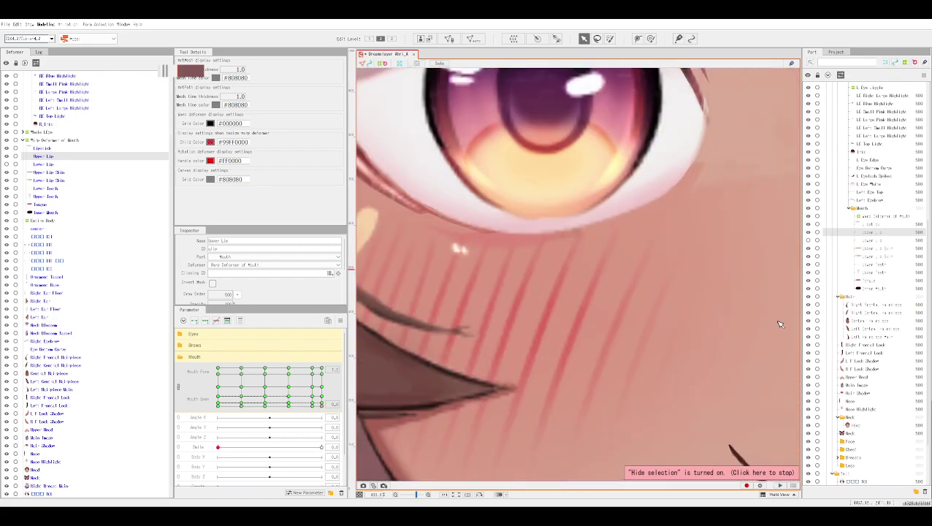
{"action": "left_click_drag", "start_coordinate": [779, 325], "coordinate": [561, 162]}
{"action": "scroll", "coordinate": [561, 162], "scroll_direction": "up", "scroll_amount": 4}
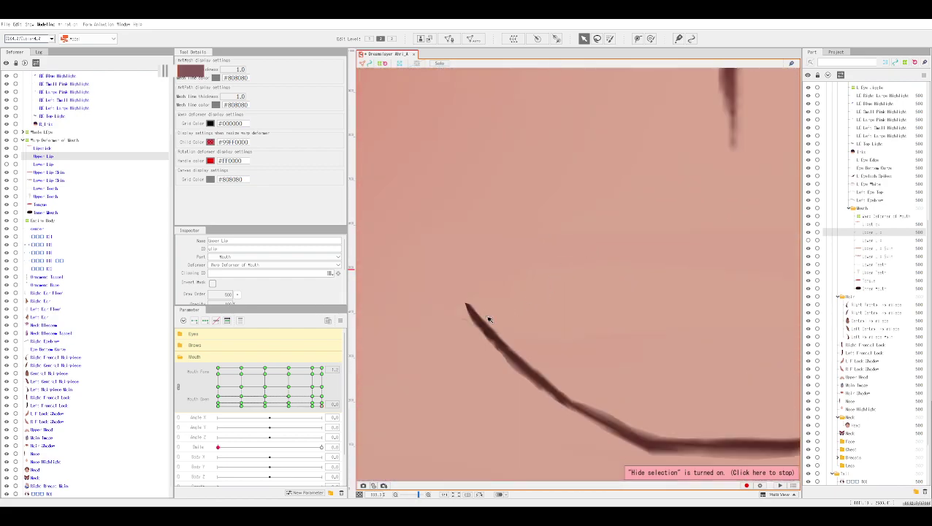
Brush-select the Upper Lip's vertices along the left rise with a 23.4 px brush and scale them up slightly about their centre.
{"action": "double_click", "coordinate": [501, 337]}
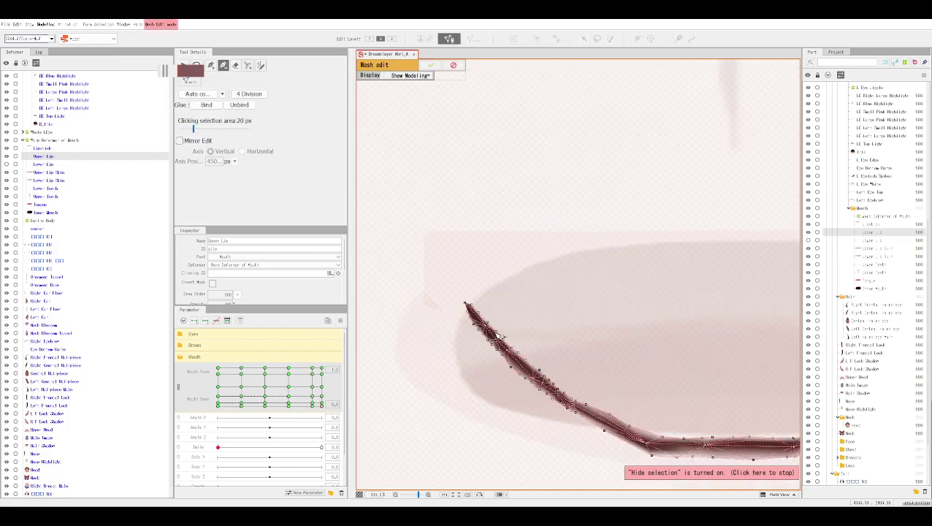
{"action": "left_click", "coordinate": [453, 65]}
{"action": "scroll", "coordinate": [577, 301], "scroll_direction": "up", "scroll_amount": 2}
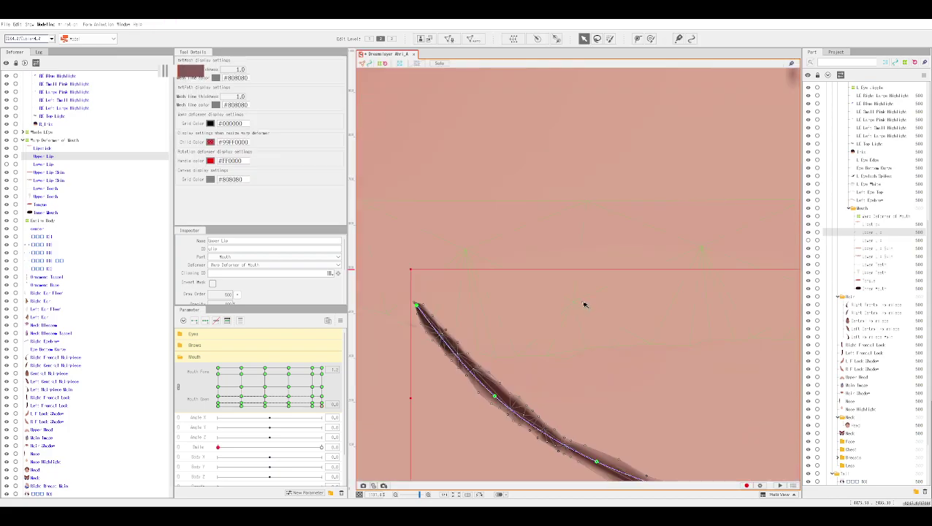
{"action": "scroll", "coordinate": [545, 266], "scroll_direction": "down", "scroll_amount": 2}
{"action": "scroll", "coordinate": [478, 290], "scroll_direction": "up", "scroll_amount": 2}
{"action": "left_click_drag", "start_coordinate": [509, 317], "coordinate": [525, 245]}
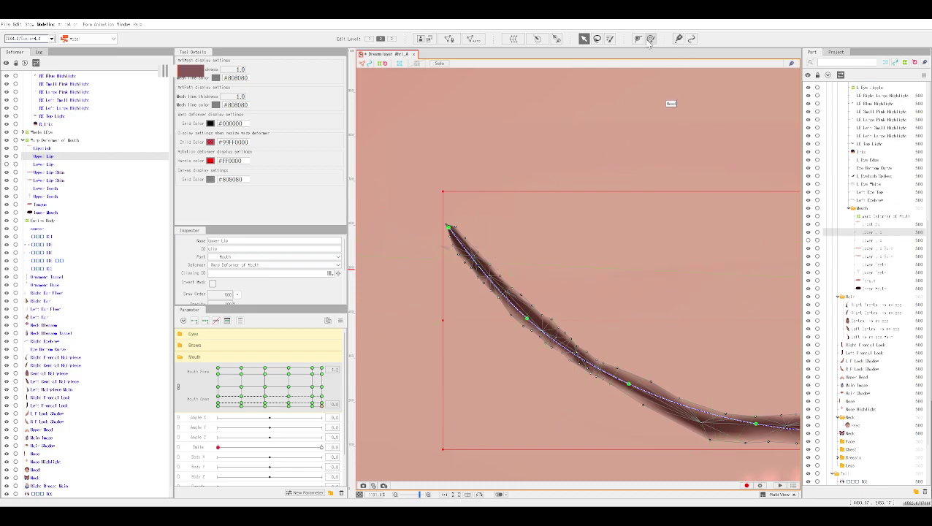
{"action": "left_click", "coordinate": [610, 39]}
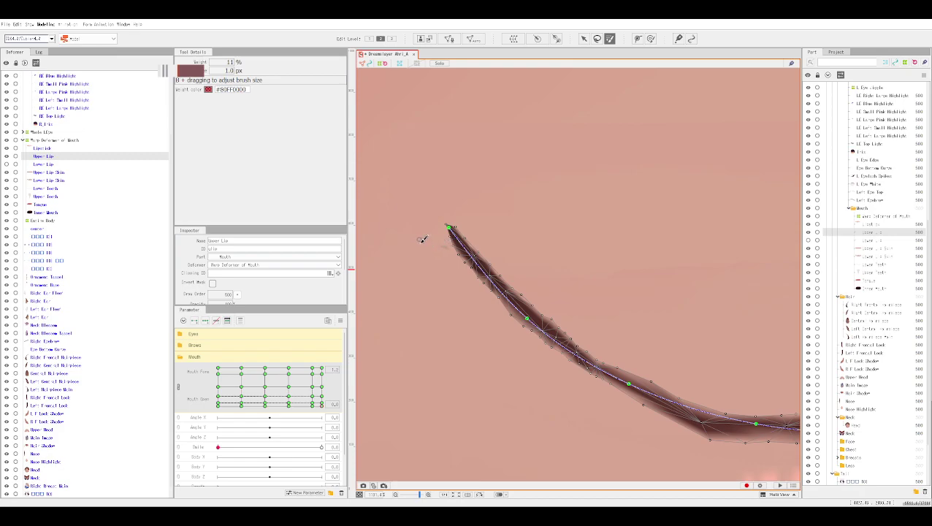
{"action": "key", "text": "b"}
{"action": "mouse_move", "coordinate": [409, 255]}
{"action": "left_mouse_down"}
{"action": "mouse_move", "coordinate": [498, 262]}
{"action": "mouse_move", "coordinate": [495, 278]}
{"action": "mouse_move", "coordinate": [610, 380]}
{"action": "left_mouse_up"}
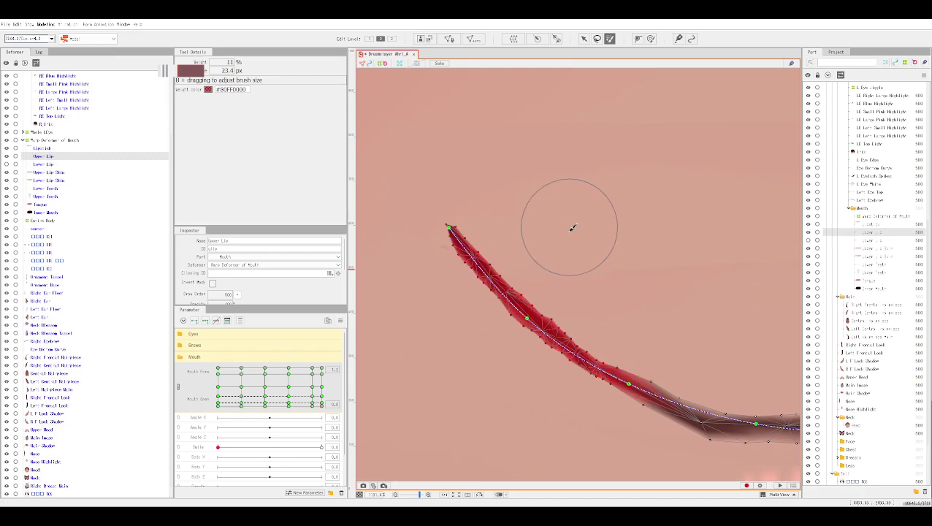
{"action": "left_click", "coordinate": [584, 39]}
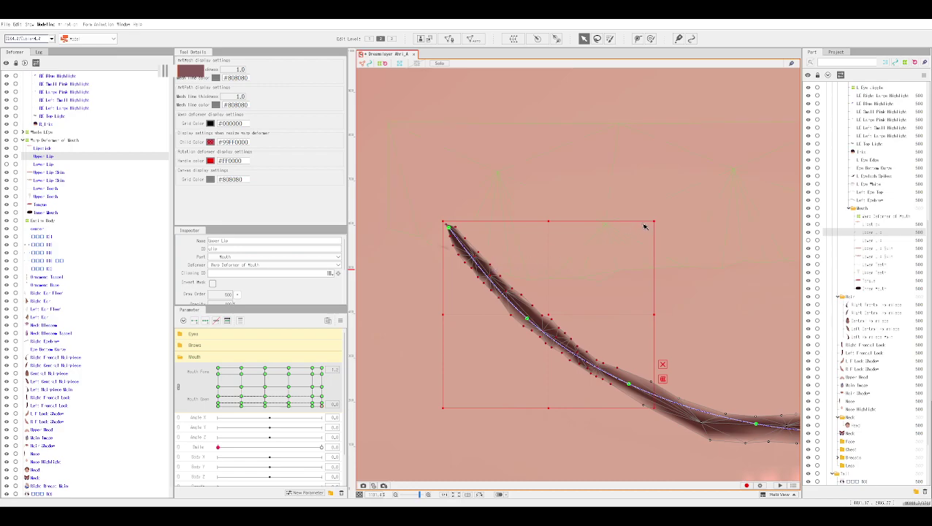
{"action": "left_click_drag", "start_coordinate": [651, 225], "coordinate": [674, 208]}
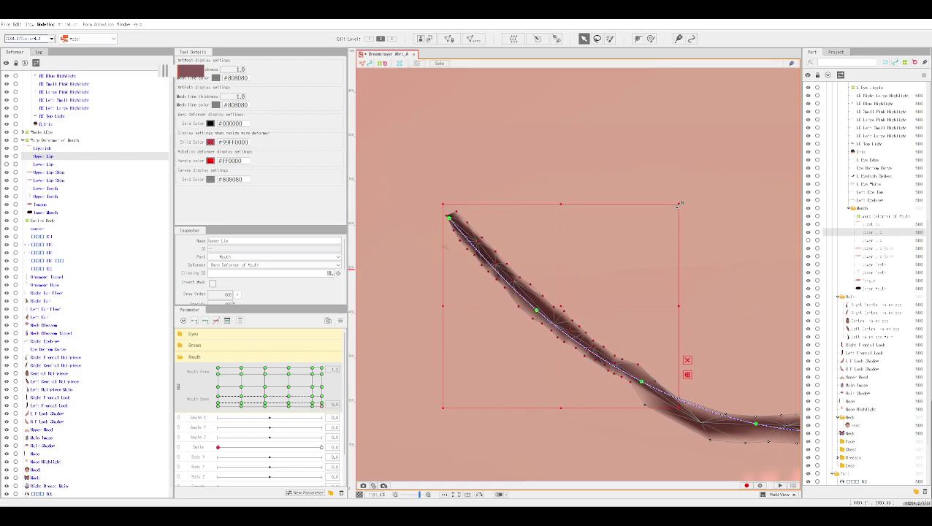
{"action": "key", "text": "ctrl+z"}
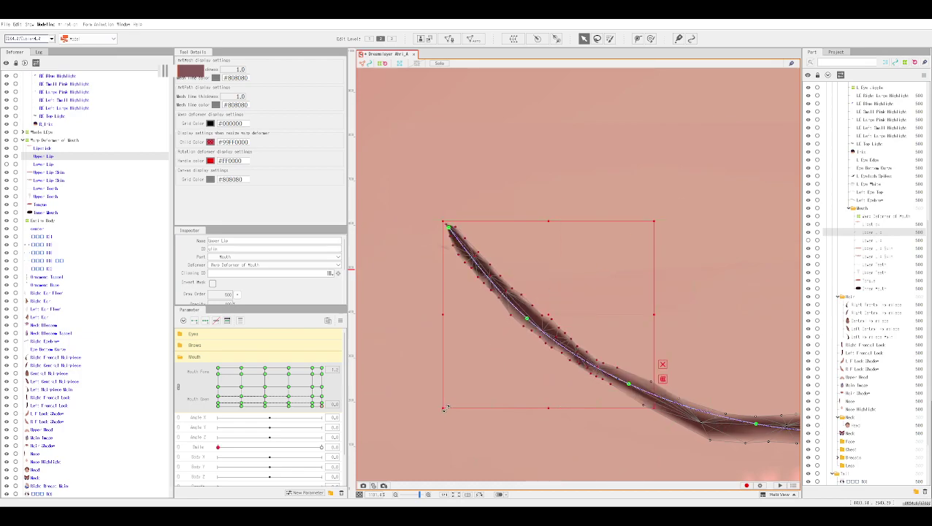
{"action": "left_click_drag", "start_coordinate": [444, 409], "coordinate": [435, 415]}
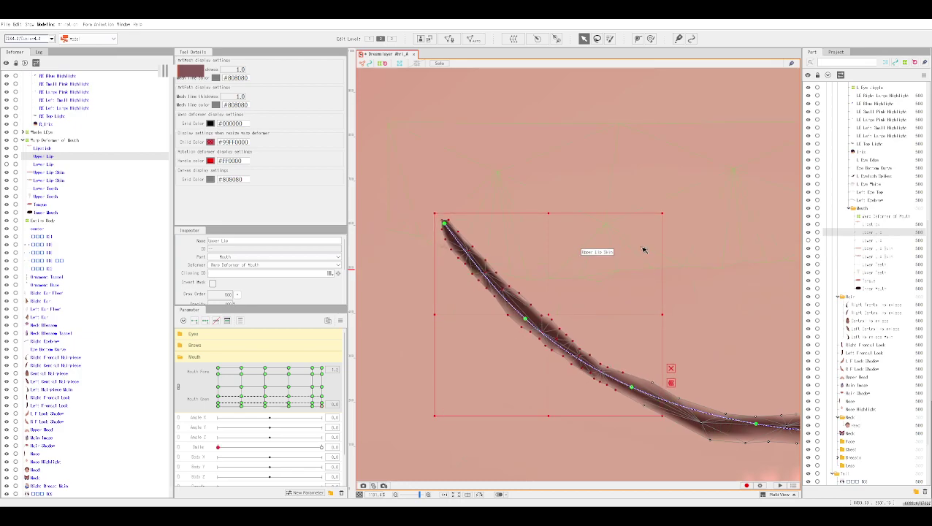
Examine the closed smile with the Upper Lip deselected, comparing the enlarged left rise with the right one.
{"action": "left_click", "coordinate": [718, 249]}
{"action": "scroll", "coordinate": [702, 306], "scroll_direction": "up", "scroll_amount": 5}
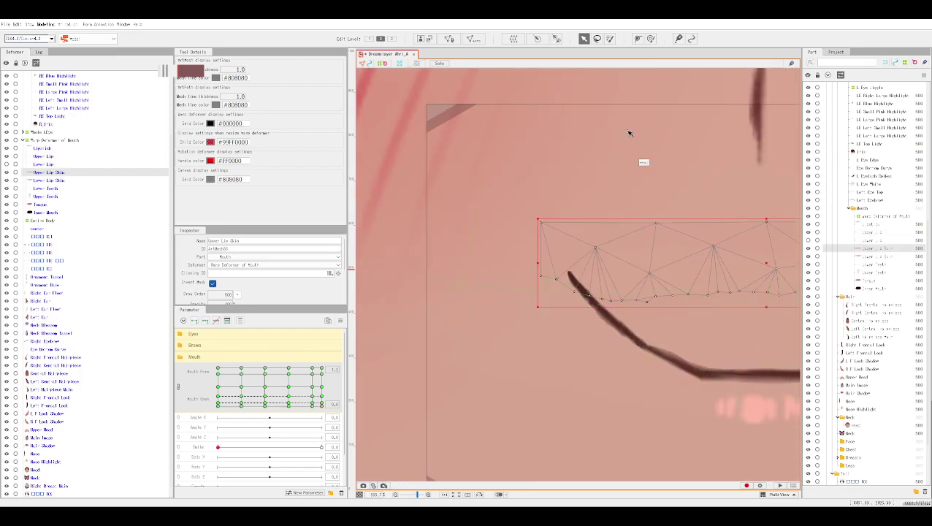
{"action": "scroll", "coordinate": [729, 238], "scroll_direction": "down", "scroll_amount": 6}
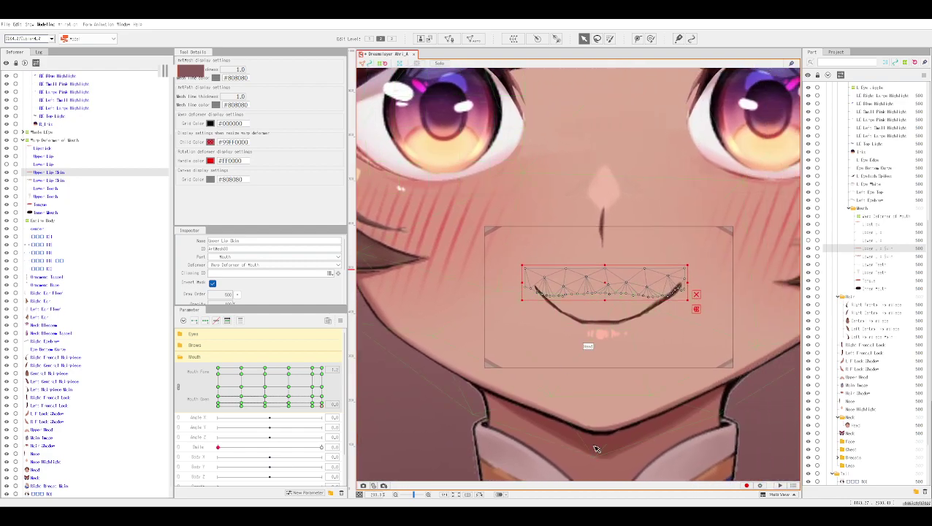
{"action": "left_click", "coordinate": [598, 421]}
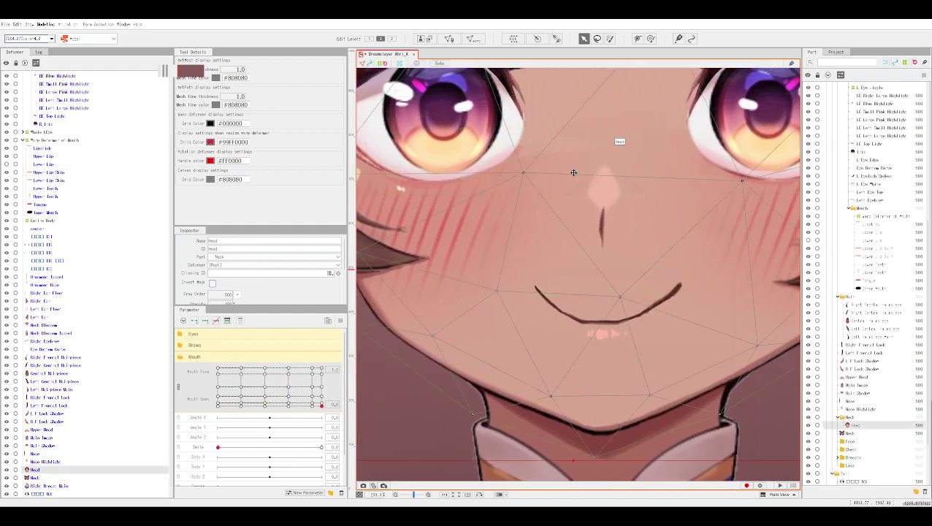
{"action": "scroll", "coordinate": [573, 299], "scroll_direction": "up", "scroll_amount": 3}
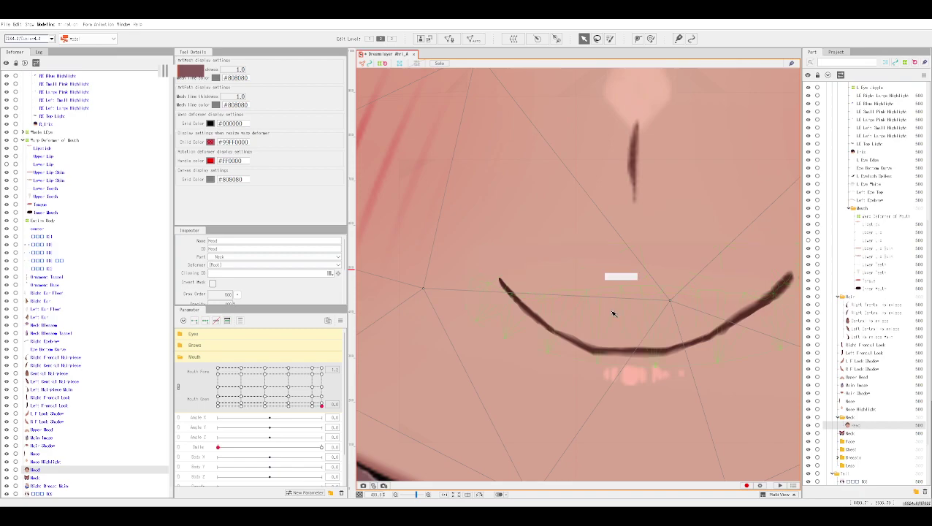
{"action": "left_click", "coordinate": [786, 277]}
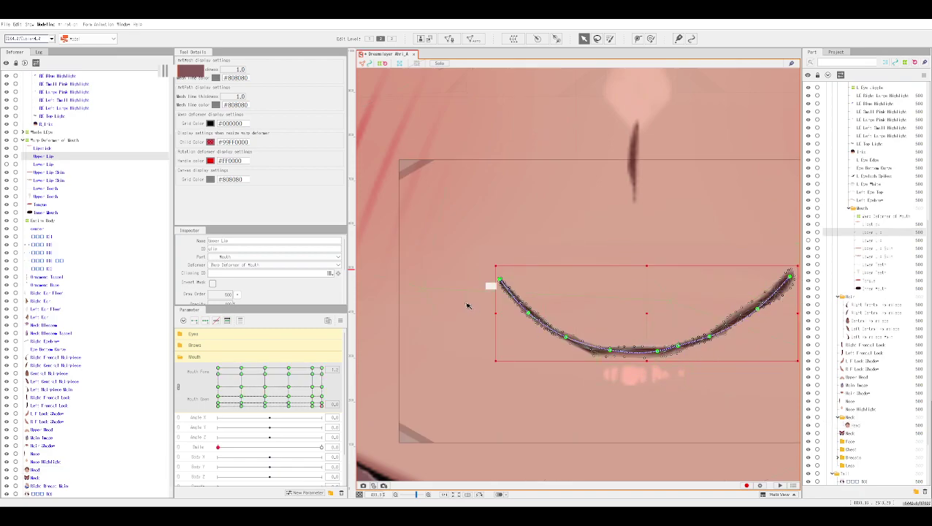
{"action": "scroll", "coordinate": [525, 301], "scroll_direction": "up", "scroll_amount": 4}
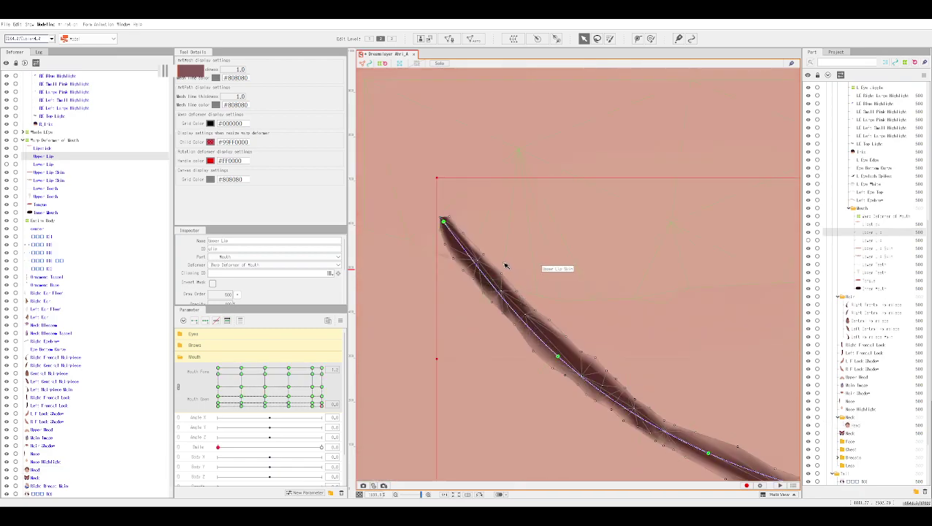
{"action": "scroll", "coordinate": [576, 245], "scroll_direction": "down", "scroll_amount": 3}
Compare the Upper Lip's left rise with and without the enlargement, keeping the mesh selection hidden.
{"action": "left_click", "coordinate": [583, 240]}
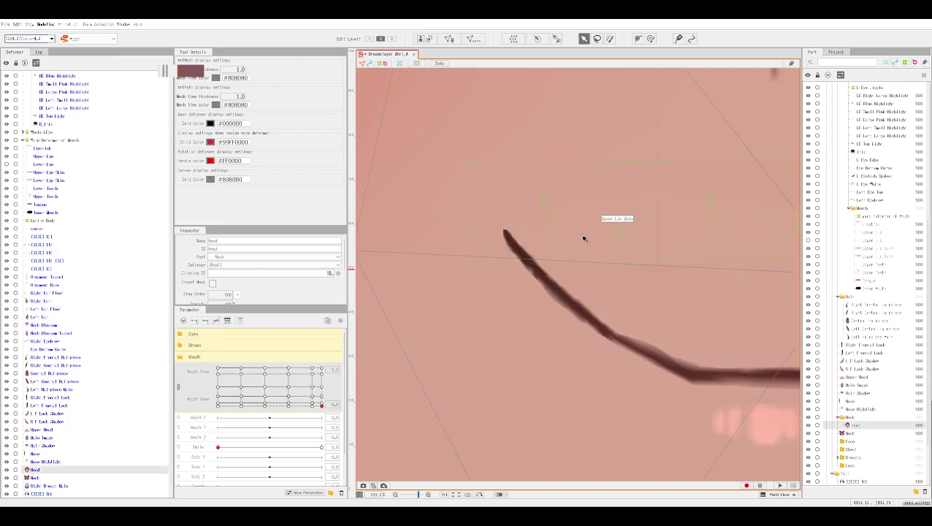
{"action": "left_click", "coordinate": [582, 238]}
{"action": "left_click", "coordinate": [583, 238]}
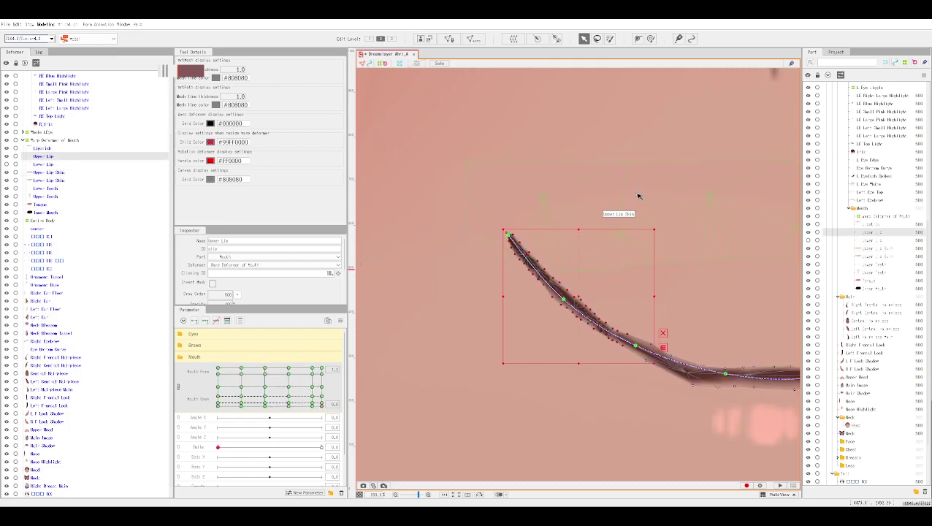
{"action": "key", "text": "ctrl+h"}
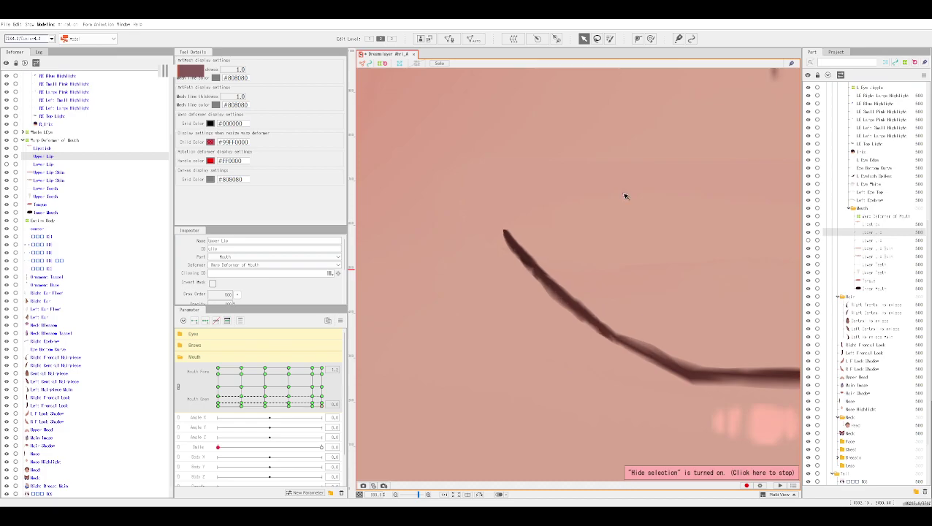
{"action": "key", "text": "Down"}
{"action": "key", "text": "Down"}
{"action": "left_click", "coordinate": [625, 195]}
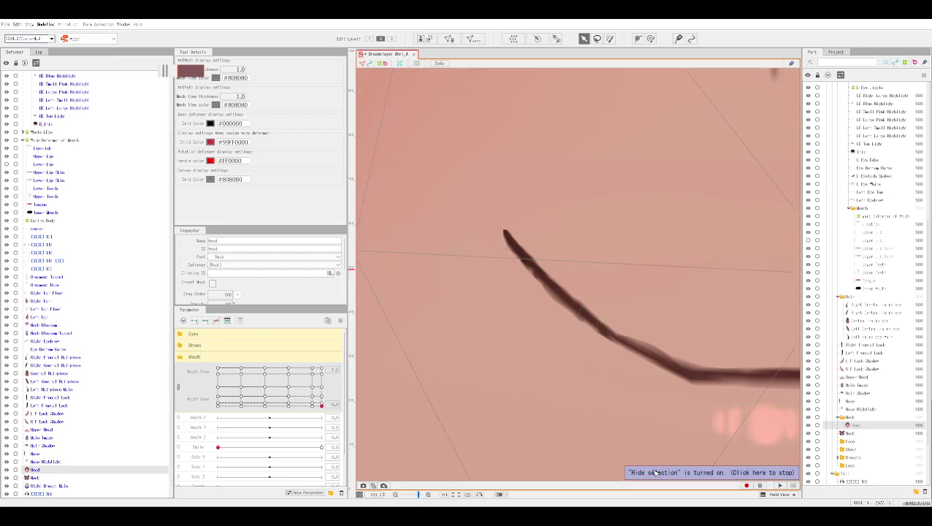
Brush-select the Upper Lip's upper-edge vertices down the left rise with a 4.0 px brush and move them slightly outward.
{"action": "left_click", "coordinate": [593, 318]}
{"action": "scroll", "coordinate": [515, 276], "scroll_direction": "up", "scroll_amount": 3}
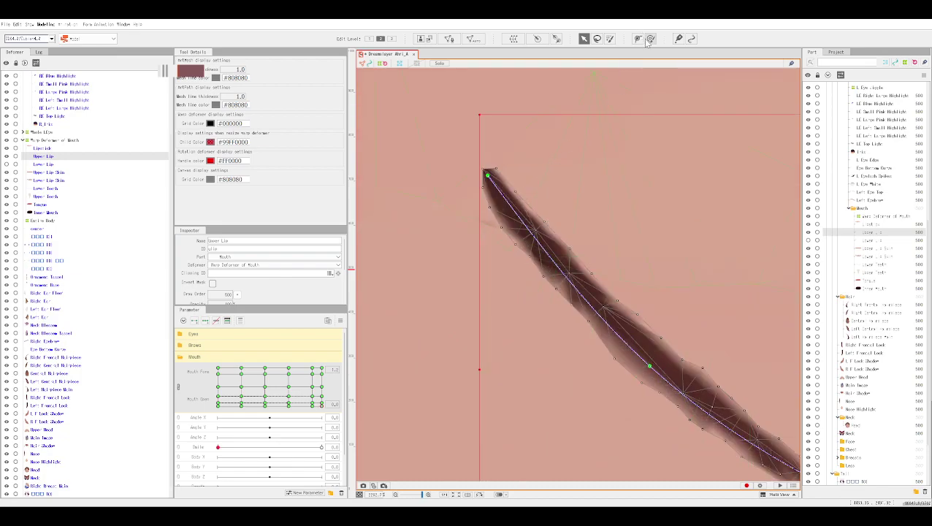
{"action": "left_click", "coordinate": [610, 38]}
{"action": "left_click_drag", "start_coordinate": [504, 170], "coordinate": [511, 174]}
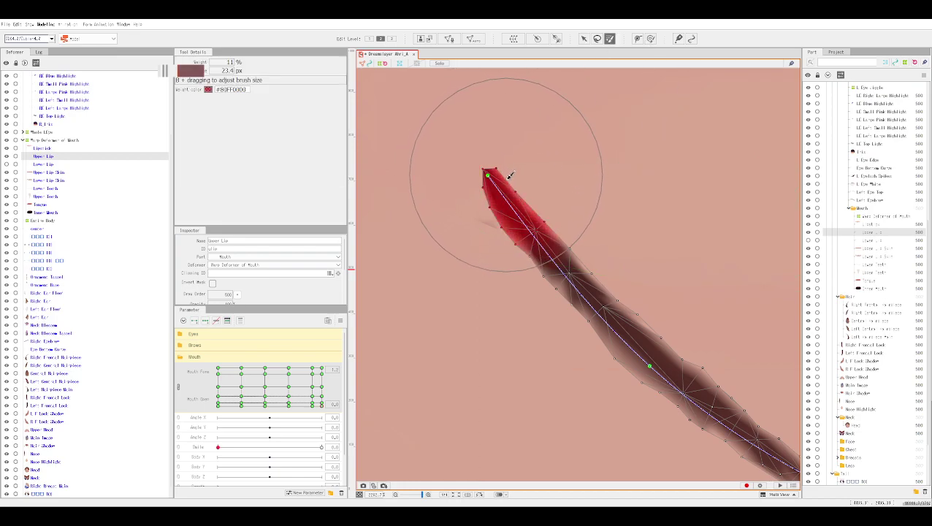
{"action": "key", "text": "b"}
{"action": "left_click_drag", "start_coordinate": [511, 176], "coordinate": [395, 181]}
{"action": "mouse_move", "coordinate": [474, 176]}
{"action": "left_mouse_down"}
{"action": "mouse_move", "coordinate": [495, 183]}
{"action": "mouse_move", "coordinate": [535, 154]}
{"action": "mouse_move", "coordinate": [519, 159]}
{"action": "mouse_move", "coordinate": [511, 177]}
{"action": "mouse_move", "coordinate": [681, 348]}
{"action": "mouse_move", "coordinate": [722, 376]}
{"action": "left_mouse_up"}
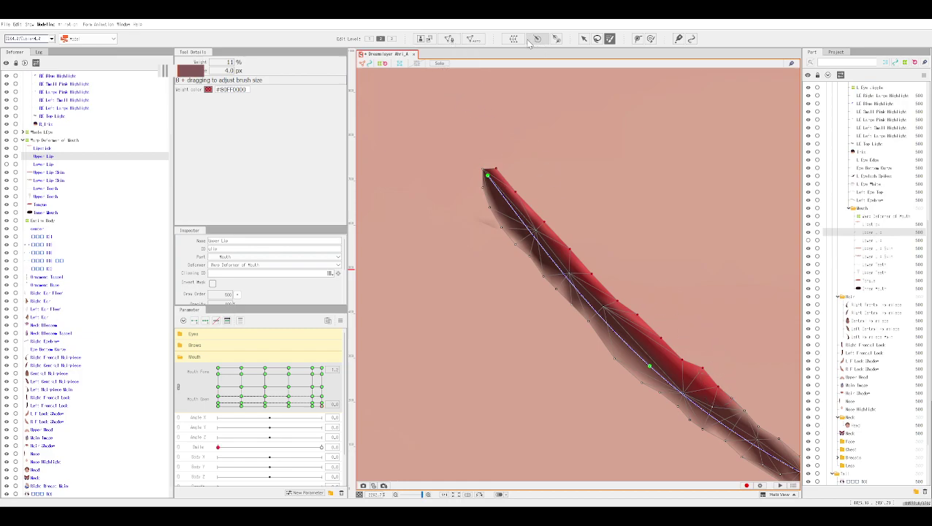
{"action": "left_click", "coordinate": [584, 39]}
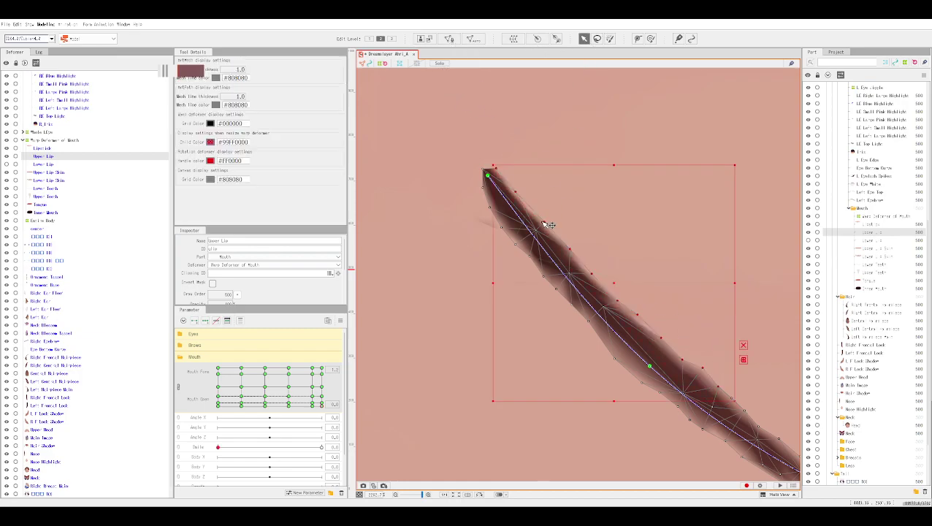
{"action": "left_click_drag", "start_coordinate": [548, 225], "coordinate": [557, 218]}
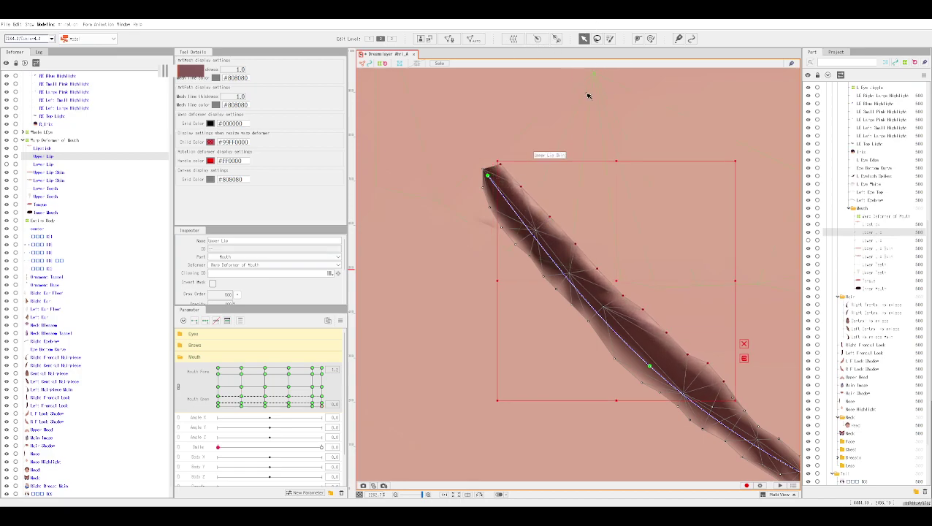
Check the thickened left rise against the rest of the closed smile with the Upper Lip deselected.
{"action": "scroll", "coordinate": [579, 87], "scroll_direction": "down", "scroll_amount": 3}
{"action": "left_click", "coordinate": [657, 138]}
{"action": "scroll", "coordinate": [622, 233], "scroll_direction": "down", "scroll_amount": 4}
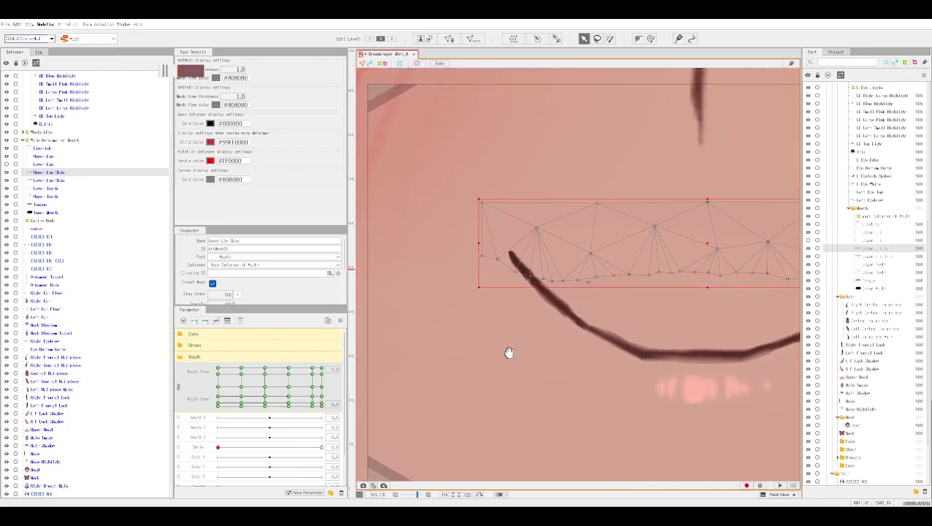
{"action": "scroll", "coordinate": [511, 351], "scroll_direction": "down", "scroll_amount": 2}
{"action": "scroll", "coordinate": [545, 345], "scroll_direction": "up", "scroll_amount": 4}
{"action": "scroll", "coordinate": [547, 365], "scroll_direction": "up", "scroll_amount": 5}
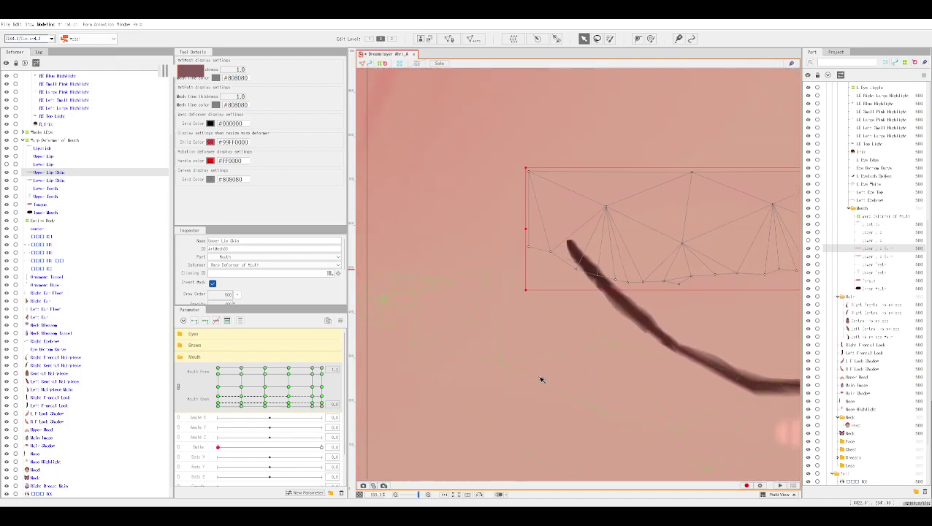
{"action": "left_click", "coordinate": [610, 38]}
{"action": "left_click", "coordinate": [584, 39]}
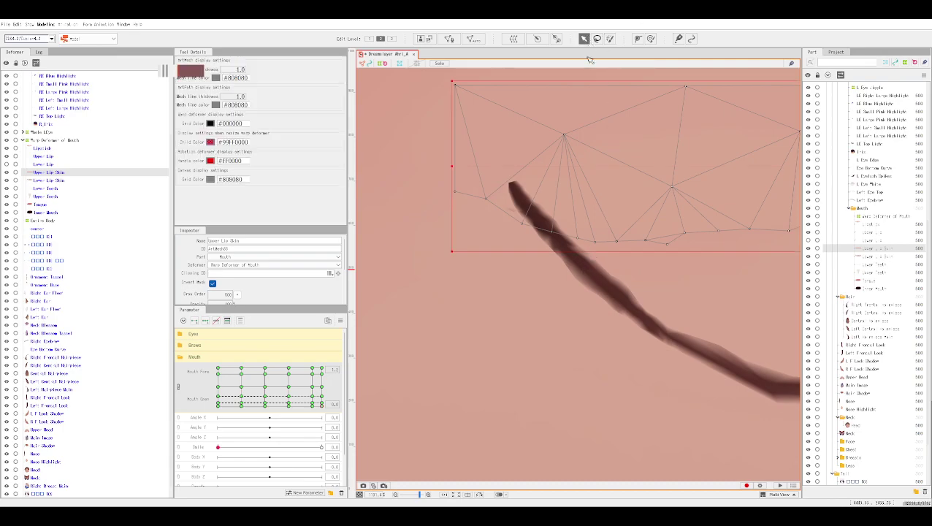
Brush-select the Upper Lip's lower-edge vertices down the left rise with a 4.0 px brush and nudge them slightly.
{"action": "left_click", "coordinate": [598, 267]}
{"action": "left_click", "coordinate": [610, 39]}
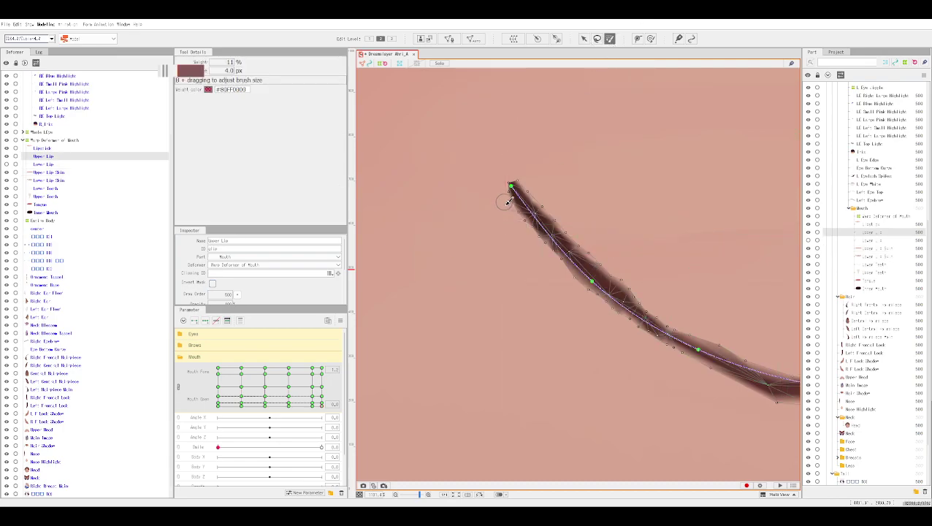
{"action": "mouse_move", "coordinate": [506, 191]}
{"action": "left_mouse_down"}
{"action": "mouse_move", "coordinate": [592, 294]}
{"action": "mouse_move", "coordinate": [647, 329]}
{"action": "left_mouse_up"}
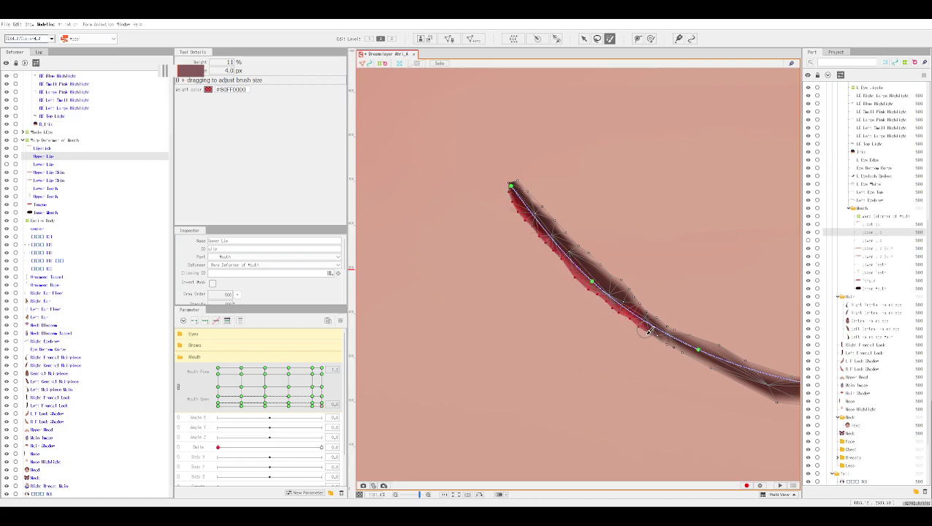
{"action": "left_click", "coordinate": [583, 38]}
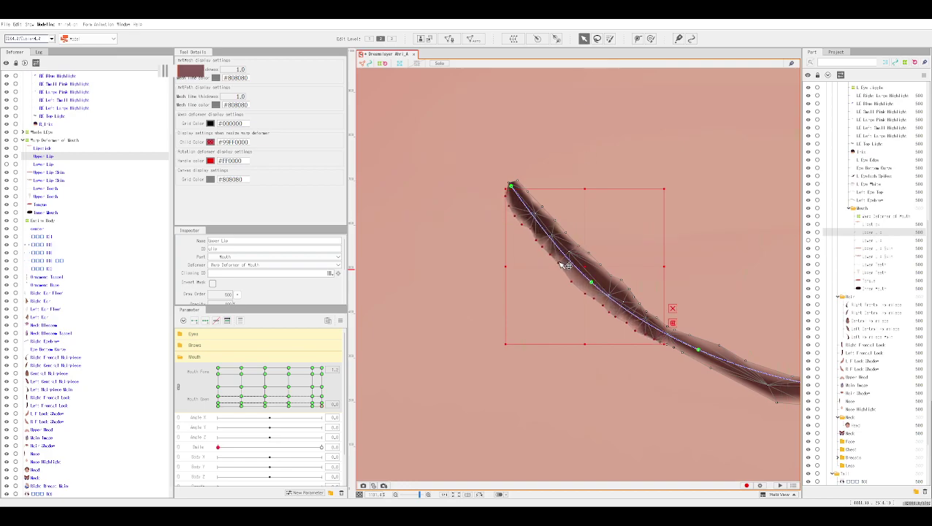
Examine the closed smile's left rise against the right one, then with the Upper Lip deselected and the whole face in view.
{"action": "scroll", "coordinate": [672, 129], "scroll_direction": "down", "scroll_amount": 3}
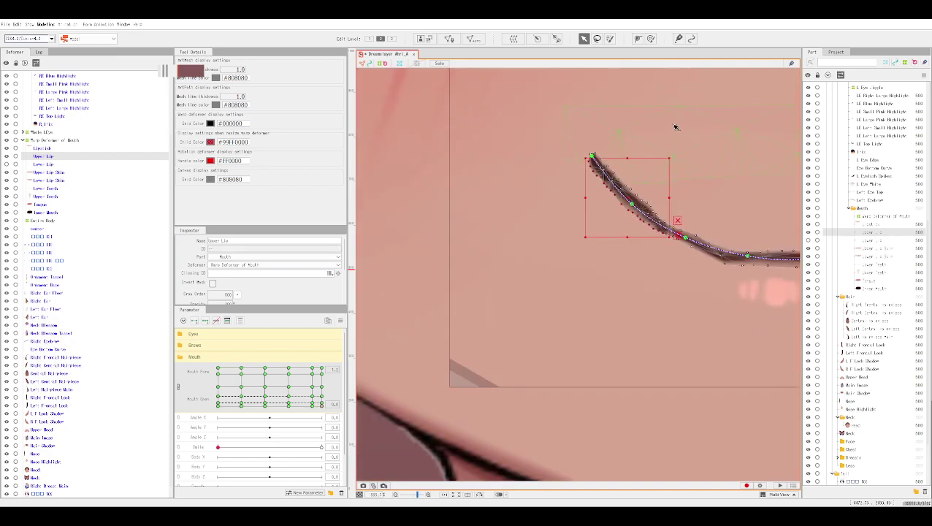
{"action": "left_click_drag", "start_coordinate": [670, 104], "coordinate": [576, 250]}
{"action": "scroll", "coordinate": [576, 251], "scroll_direction": "down", "scroll_amount": 4}
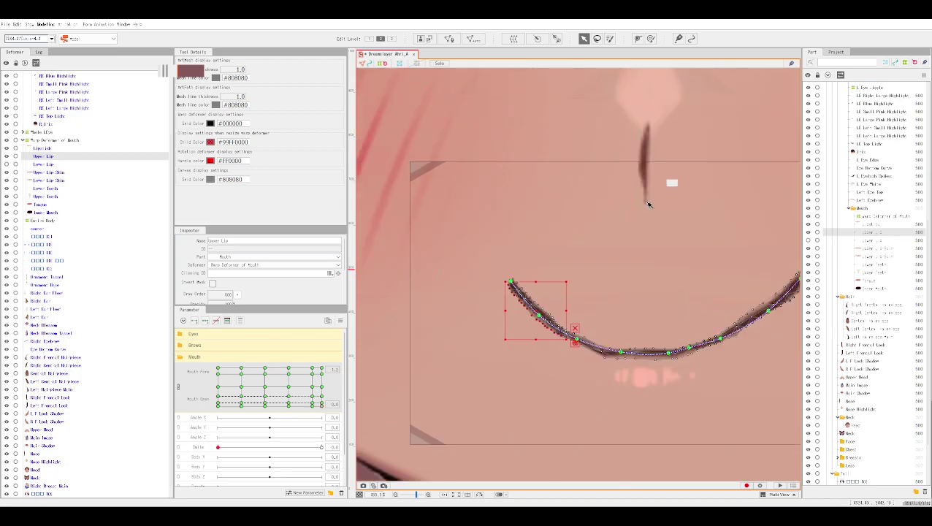
{"action": "scroll", "coordinate": [517, 384], "scroll_direction": "up", "scroll_amount": 3}
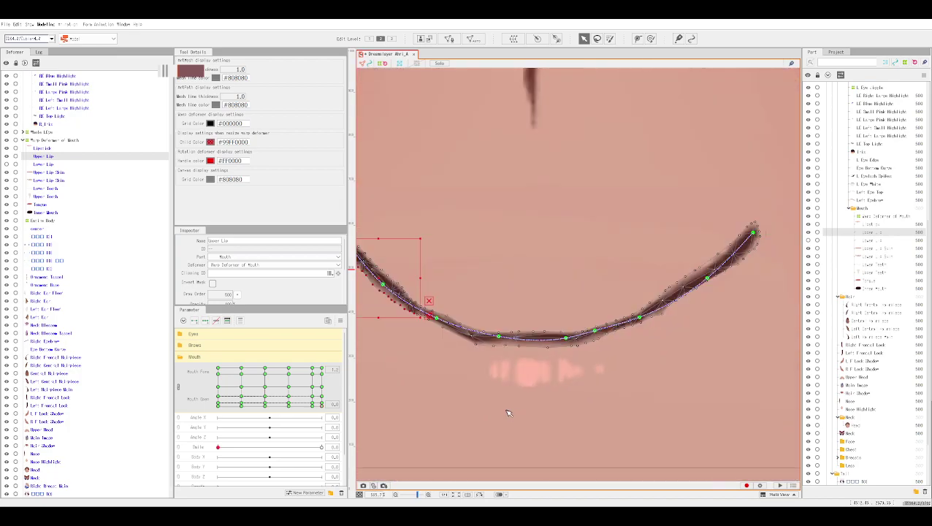
{"action": "left_click", "coordinate": [516, 380]}
{"action": "scroll", "coordinate": [468, 125], "scroll_direction": "down", "scroll_amount": 3}
{"action": "left_click_drag", "start_coordinate": [468, 125], "coordinate": [572, 219]}
{"action": "scroll", "coordinate": [569, 204], "scroll_direction": "down", "scroll_amount": 4}
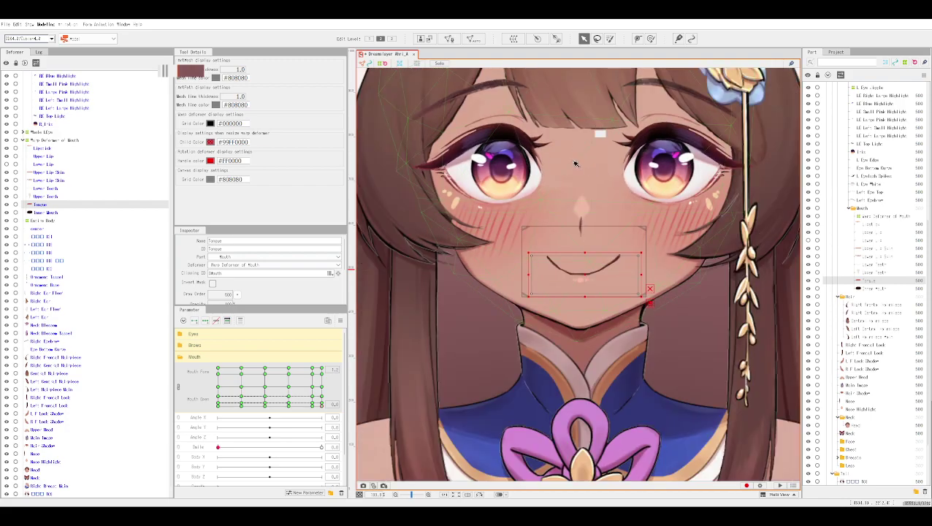
{"action": "left_click_drag", "start_coordinate": [574, 150], "coordinate": [599, 206]}
{"action": "left_click", "coordinate": [577, 417]}
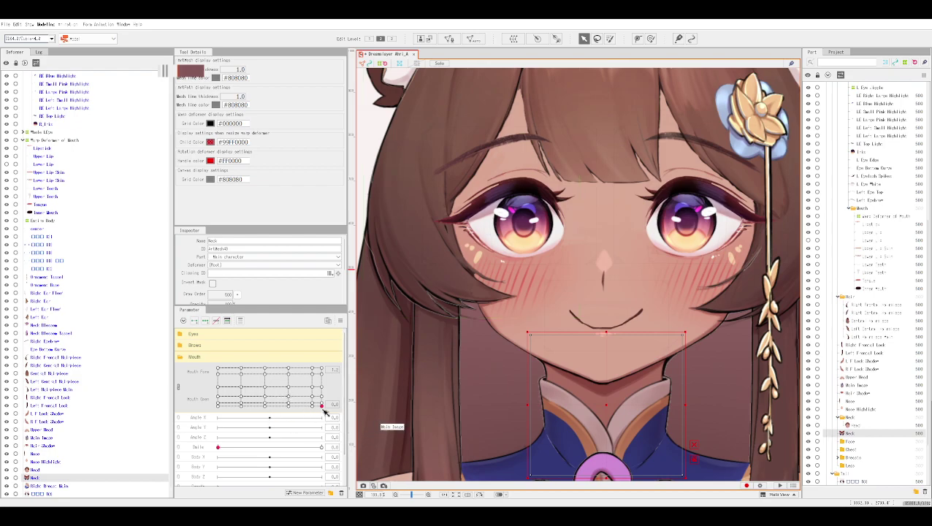
Open the mouth slightly with the mouth parameters and inspect its lower edge through the Lower Lip, Lower Lip Skin and Inner Mouth meshes.
{"action": "left_click_drag", "start_coordinate": [320, 414], "coordinate": [348, 425]}
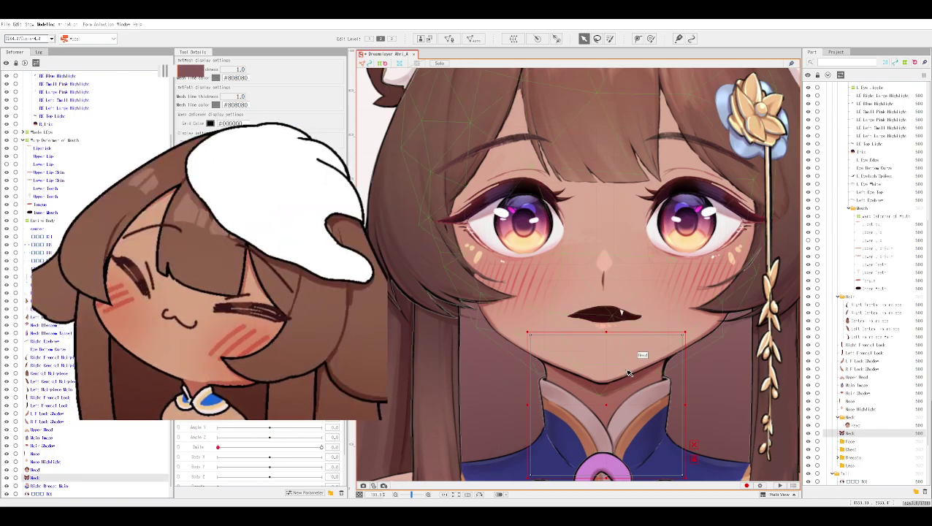
{"action": "left_click", "coordinate": [610, 315]}
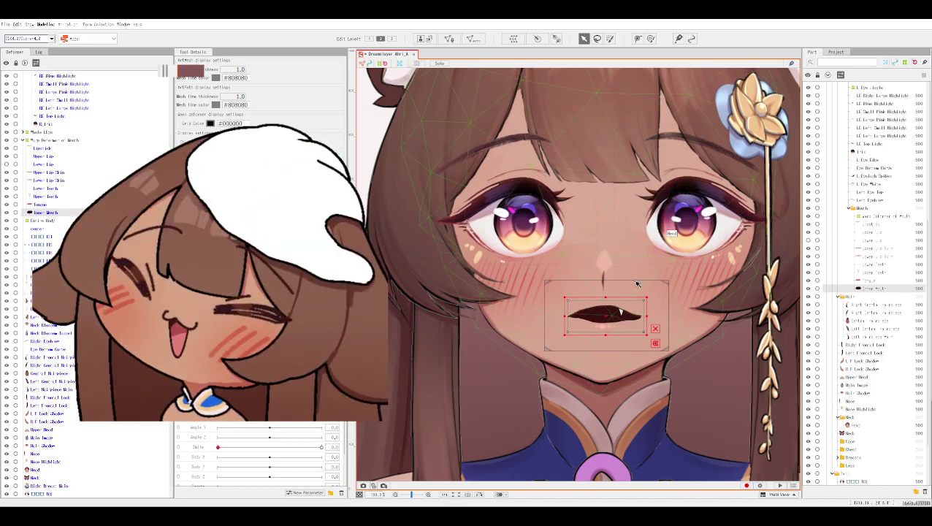
{"action": "scroll", "coordinate": [589, 334], "scroll_direction": "up", "scroll_amount": 5}
{"action": "left_click", "coordinate": [603, 283]}
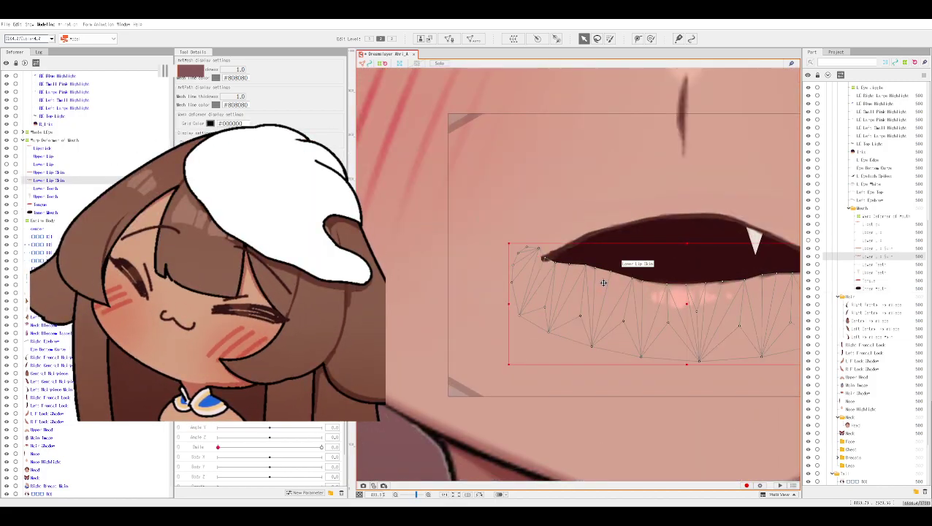
{"action": "left_click", "coordinate": [51, 165]}
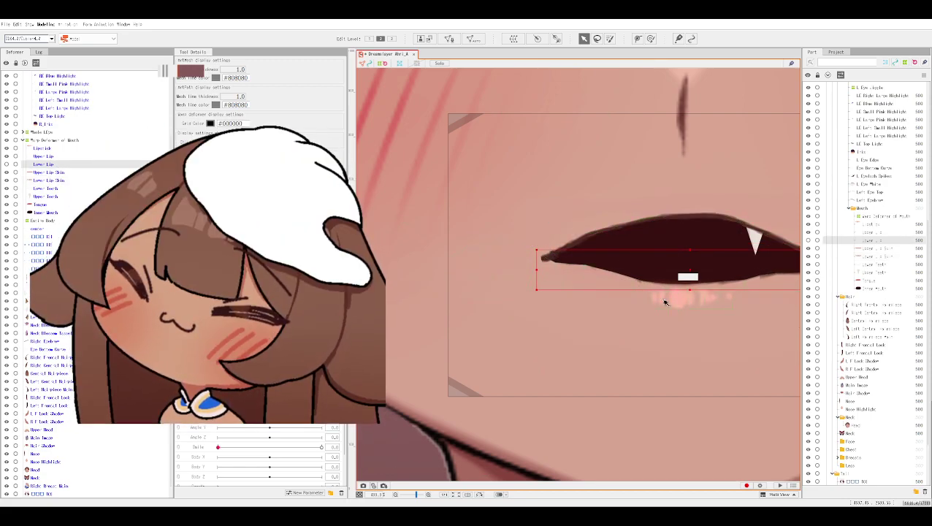
{"action": "left_click_drag", "start_coordinate": [652, 347], "coordinate": [526, 333]}
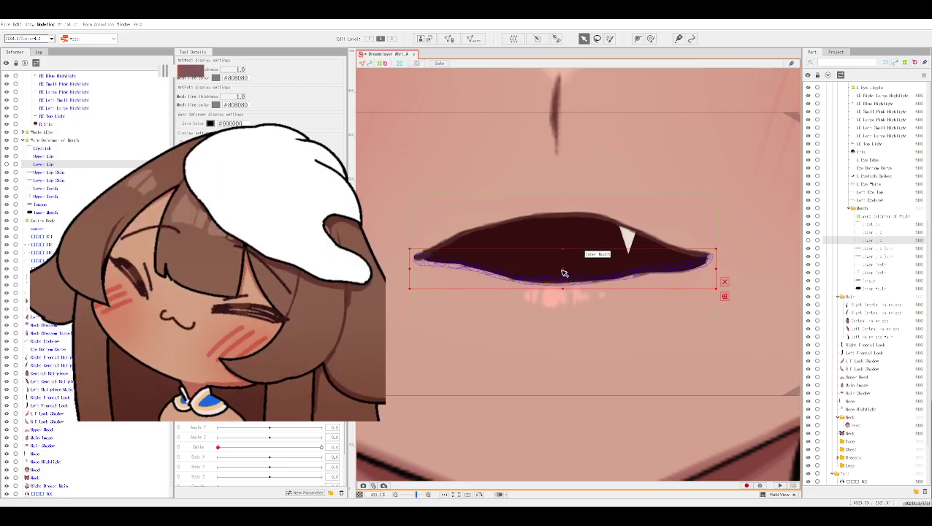
{"action": "left_click", "coordinate": [562, 284]}
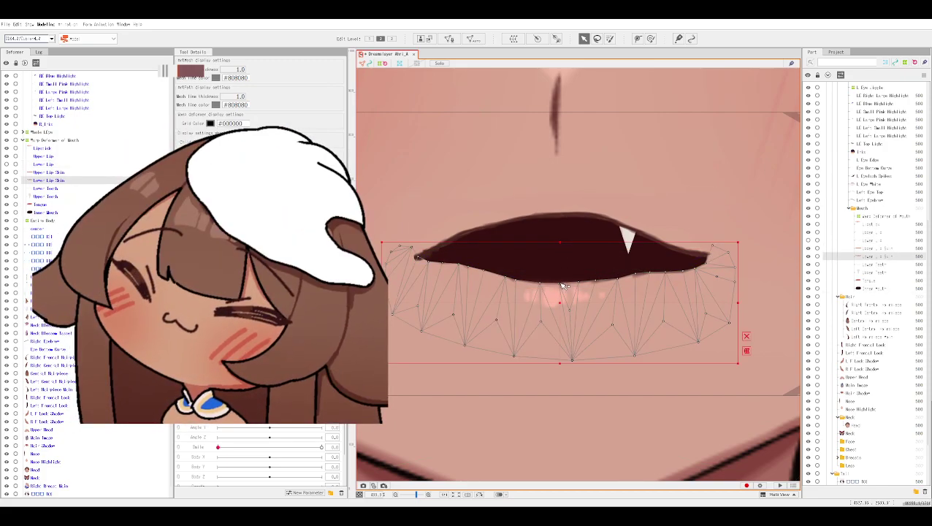
{"action": "left_click", "coordinate": [569, 284]}
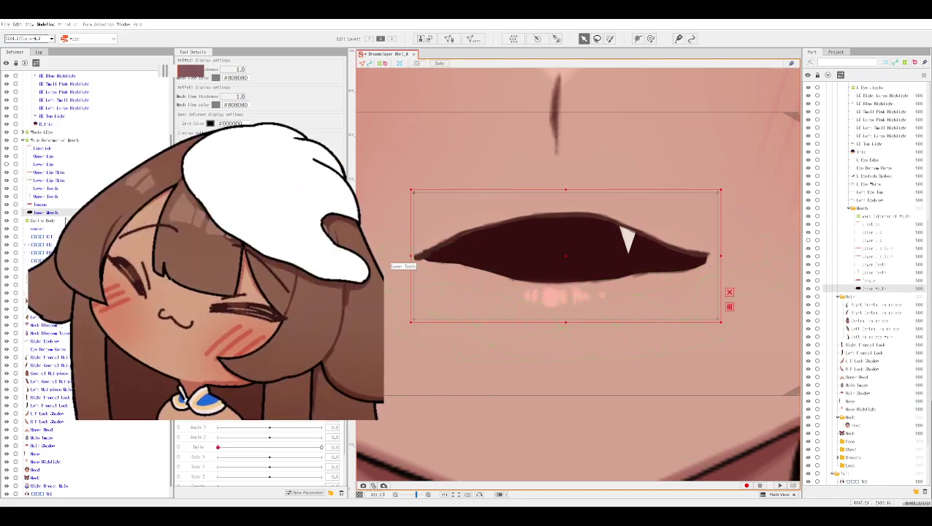
{"action": "left_click", "coordinate": [36, 165]}
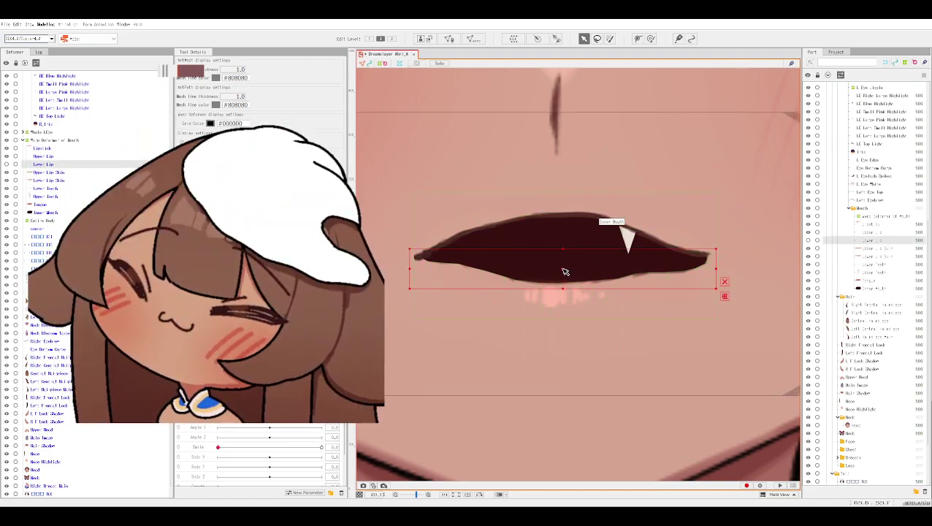
Make the hidden Lower Lip line visible along the bottom edge of the open mouth.
{"action": "scroll", "coordinate": [566, 274], "scroll_direction": "down", "scroll_amount": 5}
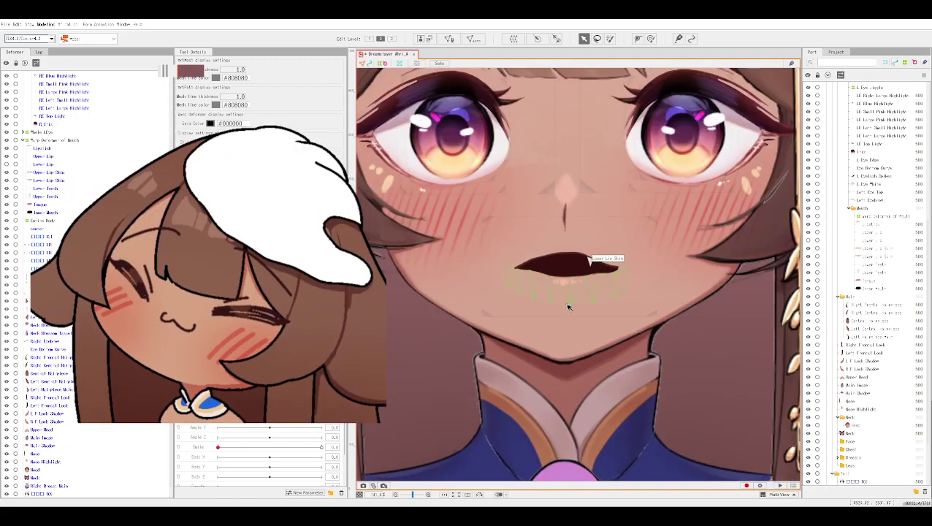
{"action": "scroll", "coordinate": [566, 309], "scroll_direction": "up", "scroll_amount": 2}
{"action": "scroll", "coordinate": [526, 256], "scroll_direction": "up", "scroll_amount": 5}
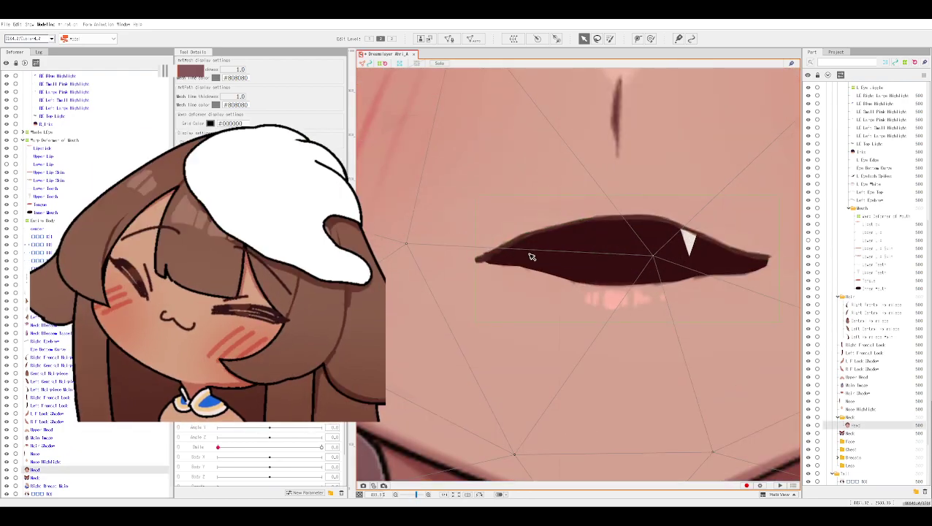
{"action": "left_click", "coordinate": [558, 256]}
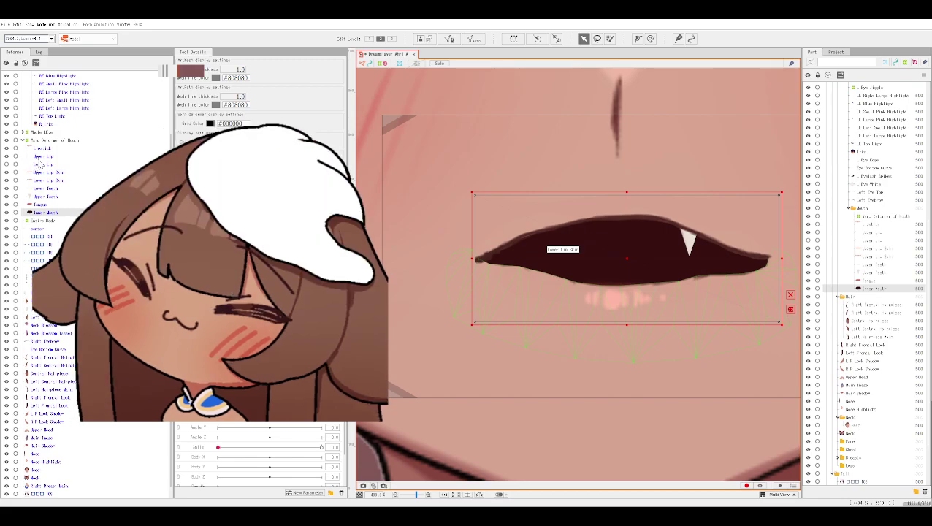
{"action": "left_click", "coordinate": [544, 260]}
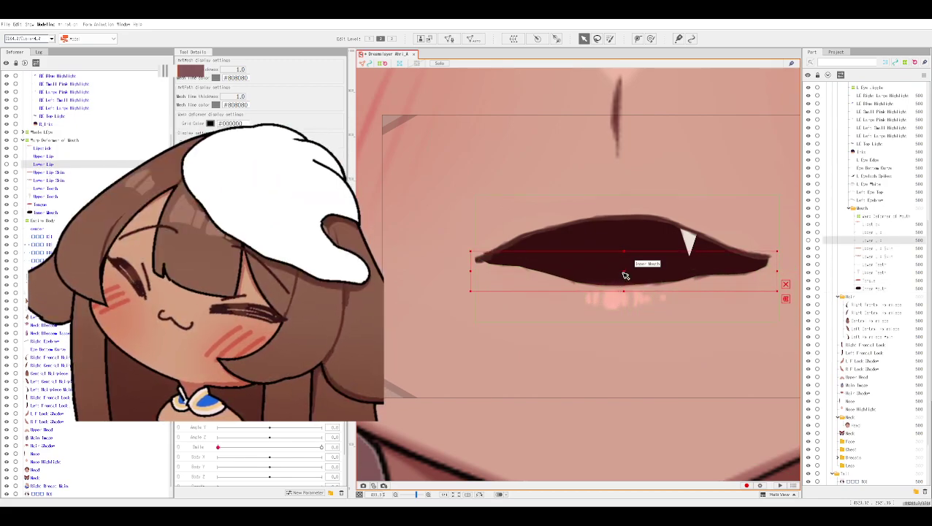
{"action": "left_click", "coordinate": [624, 273]}
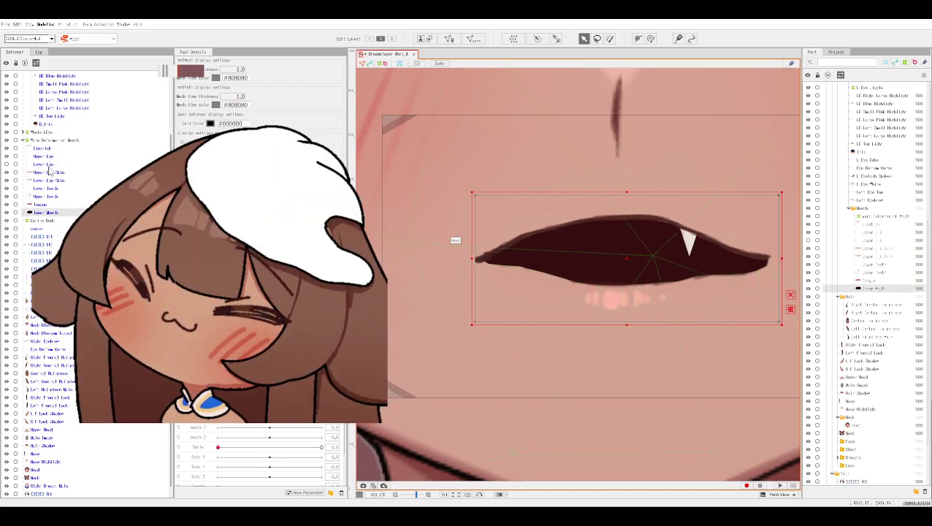
{"action": "left_click", "coordinate": [44, 164]}
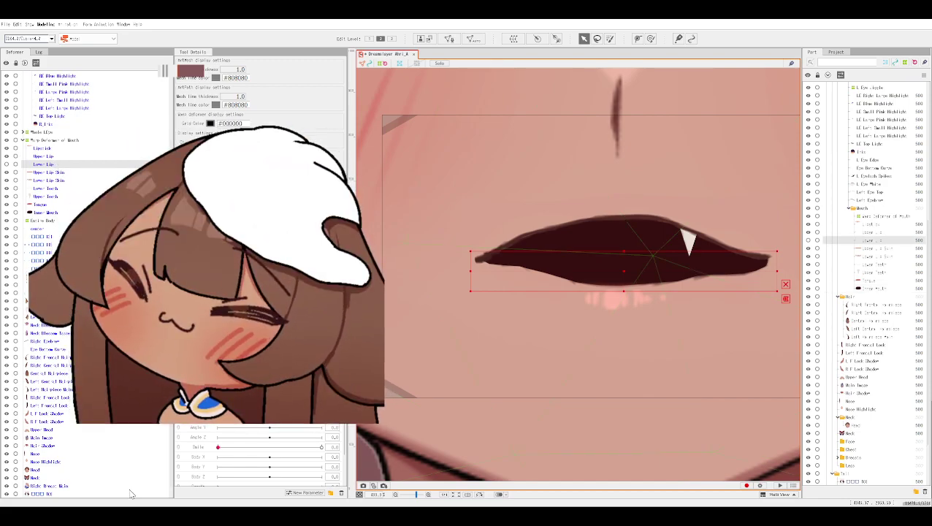
{"action": "left_click", "coordinate": [475, 266]}
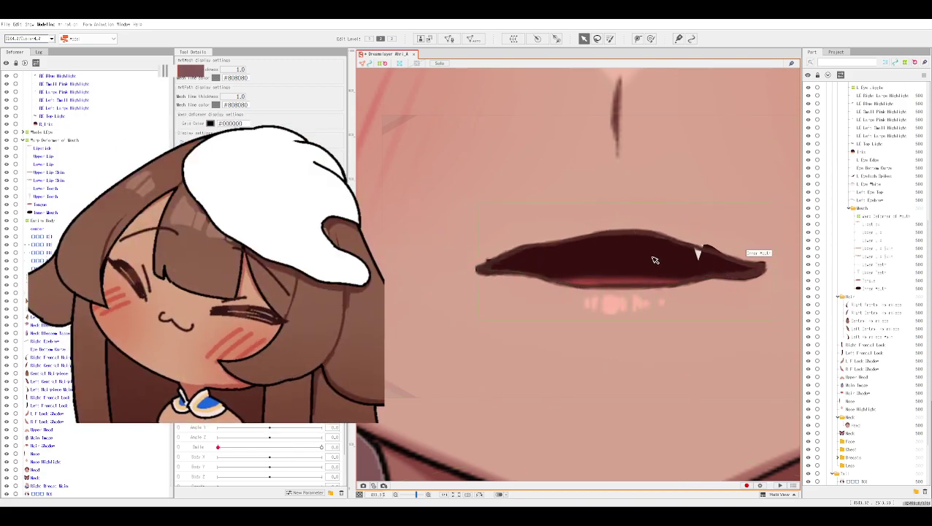
{"action": "left_click", "coordinate": [625, 260]}
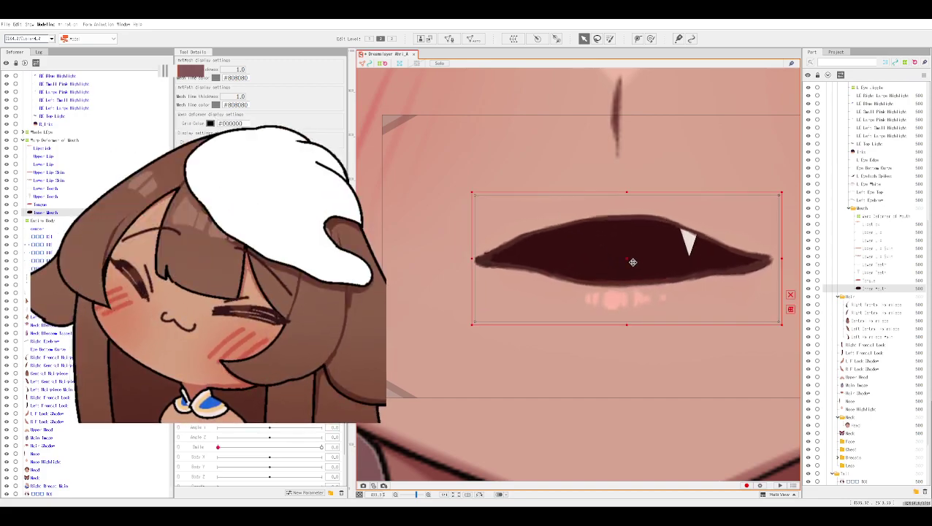
Preview the narrower open mouth with Mouth Form at -0.5 and Mouth Open at 0.1, keeping the whole face in view.
{"action": "scroll", "coordinate": [670, 150], "scroll_direction": "down", "scroll_amount": 3}
{"action": "scroll", "coordinate": [661, 197], "scroll_direction": "down", "scroll_amount": 2}
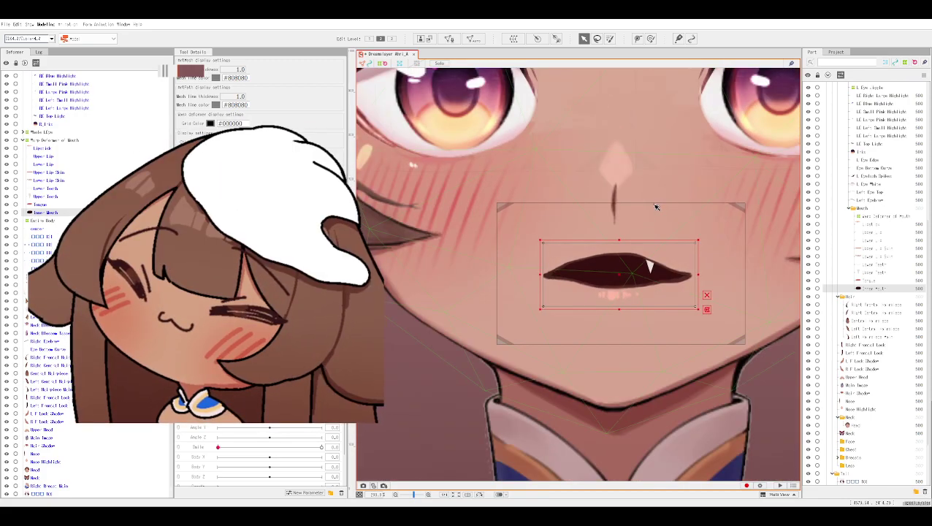
{"action": "scroll", "coordinate": [654, 208], "scroll_direction": "down", "scroll_amount": 4}
{"action": "left_click_drag", "start_coordinate": [647, 217], "coordinate": [635, 249]}
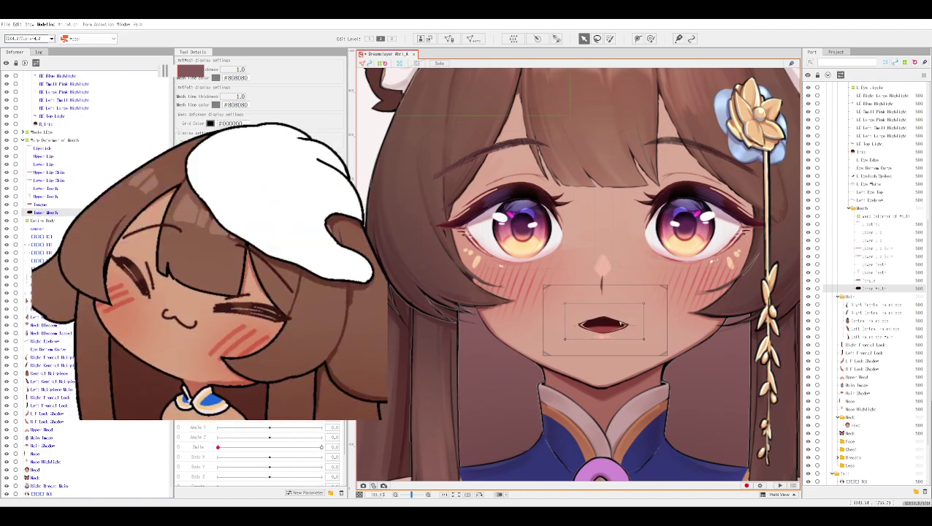
{"action": "left_click", "coordinate": [631, 351]}
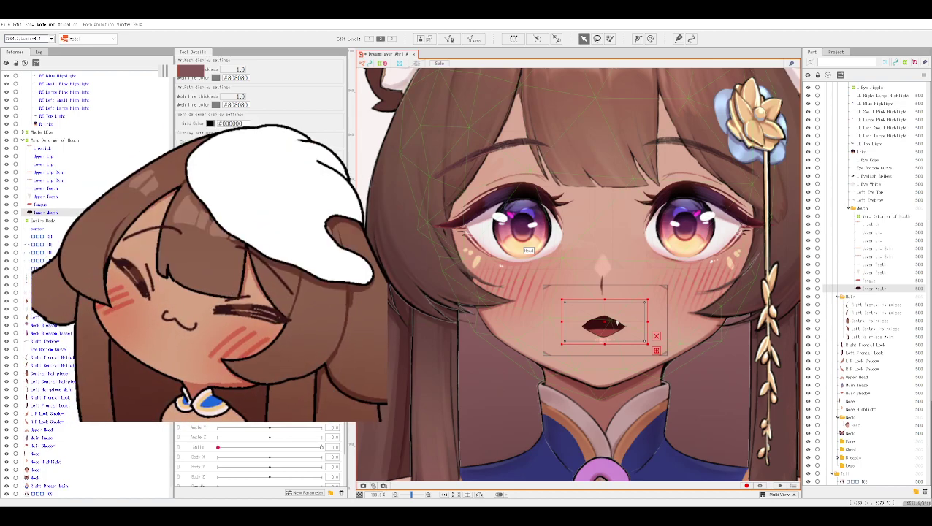
{"action": "scroll", "coordinate": [584, 233], "scroll_direction": "up", "scroll_amount": 2}
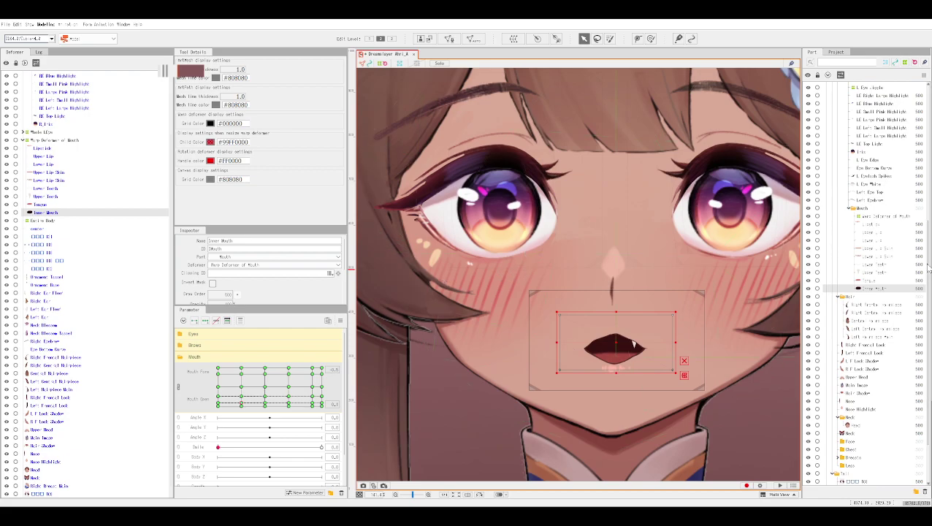
{"action": "scroll", "coordinate": [836, 298], "scroll_direction": "up", "scroll_amount": 8}
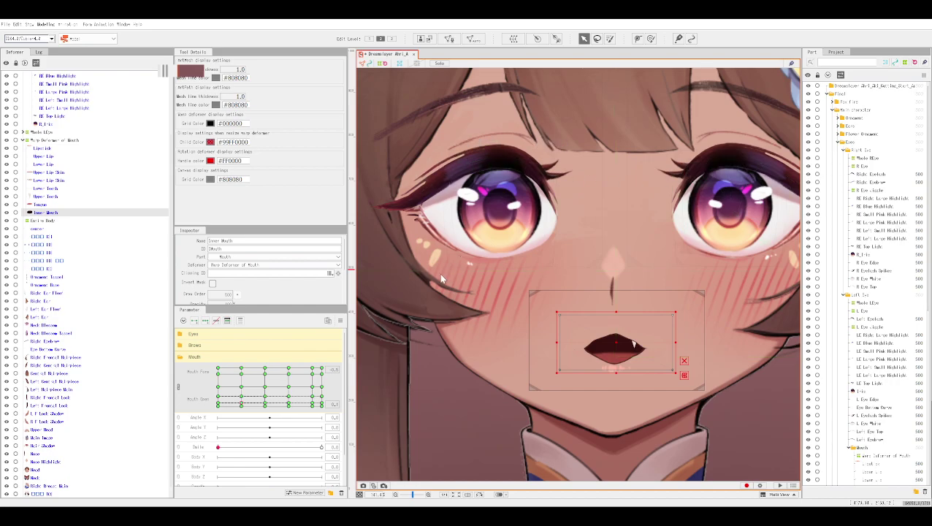
{"action": "scroll", "coordinate": [588, 153], "scroll_direction": "down", "scroll_amount": 3}
{"action": "left_click_drag", "start_coordinate": [618, 129], "coordinate": [601, 250]}
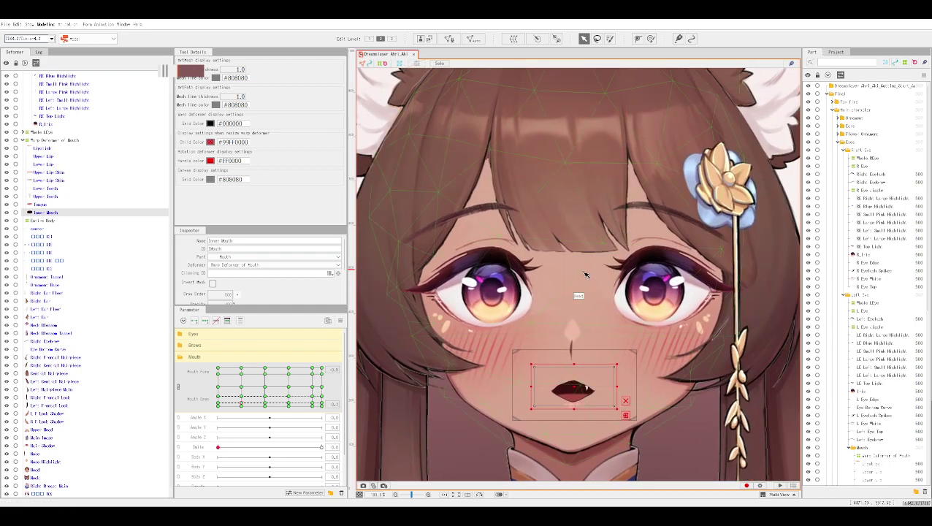
Hide the selection overlay and preview neighbouring key shapes on the combined Mouth Form and Mouth Open grid.
{"action": "key", "text": "ctrl+h"}
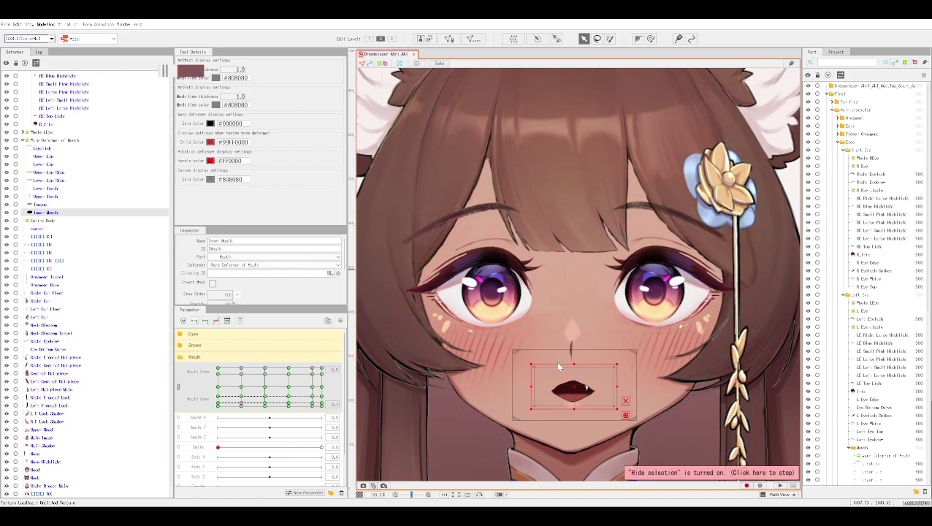
{"action": "scroll", "coordinate": [600, 267], "scroll_direction": "down", "scroll_amount": 3}
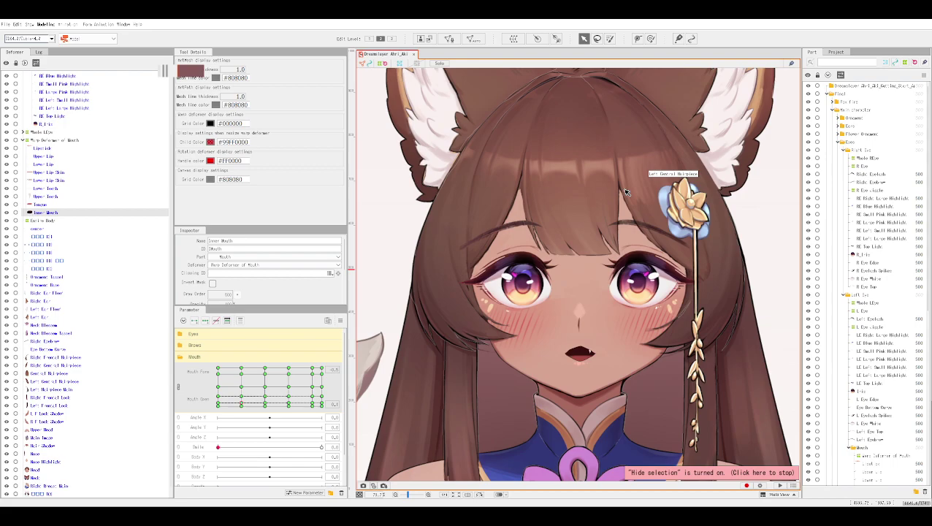
{"action": "left_click", "coordinate": [228, 406]}
{"action": "mouse_move", "coordinate": [228, 411]}
{"action": "left_mouse_down"}
{"action": "mouse_move", "coordinate": [342, 413]}
{"action": "mouse_move", "coordinate": [183, 401]}
{"action": "mouse_move", "coordinate": [243, 407]}
{"action": "left_mouse_up"}
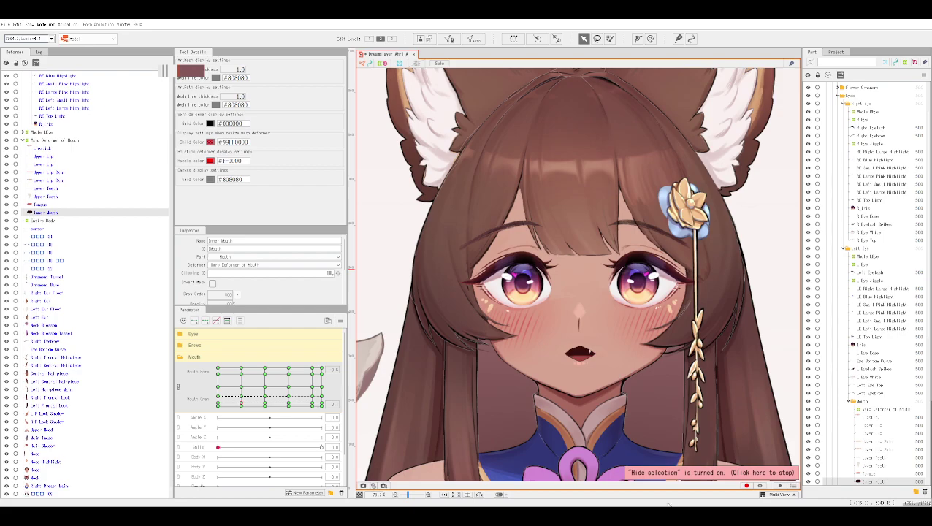
Turn the selection overlay back on and save the model file.
{"action": "key", "text": "ctrl+t"}
{"action": "left_click", "coordinate": [8, 24]}
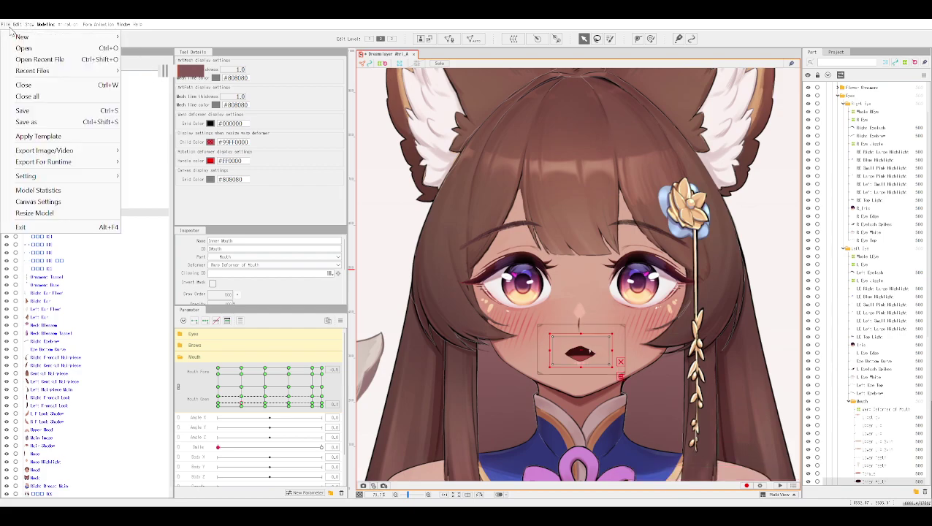
{"action": "left_click", "coordinate": [42, 117]}
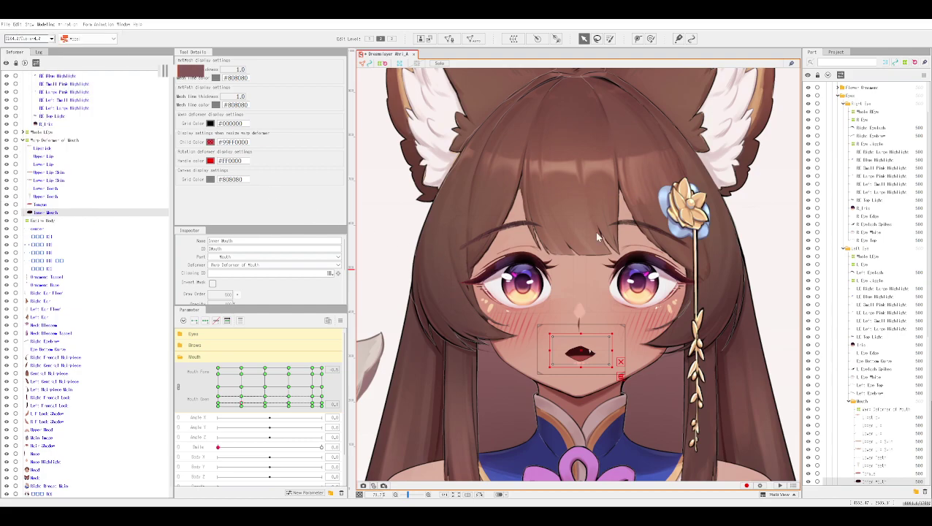